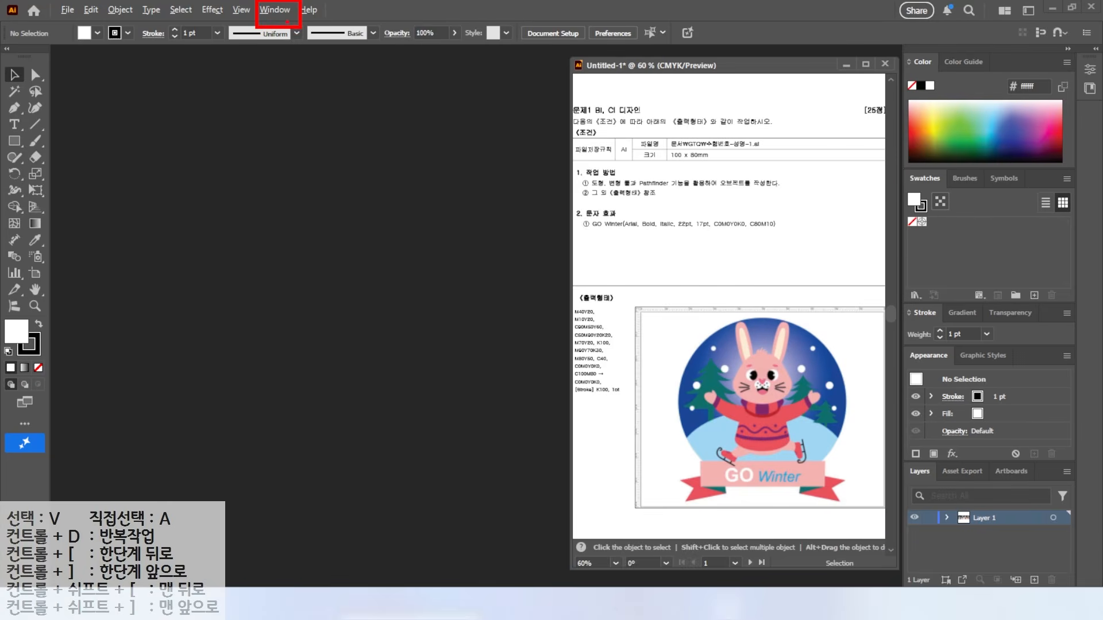
Step: Switch Illustrator to the Essentials workspace from Window > Workspace
click(274, 9)
click(300, 92)
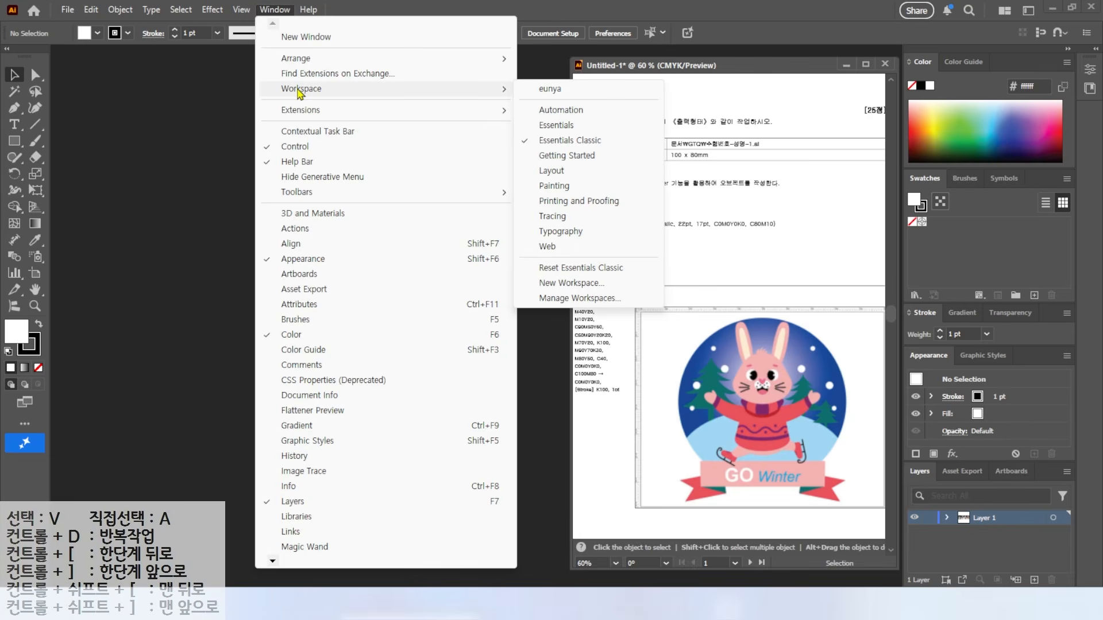
click(552, 127)
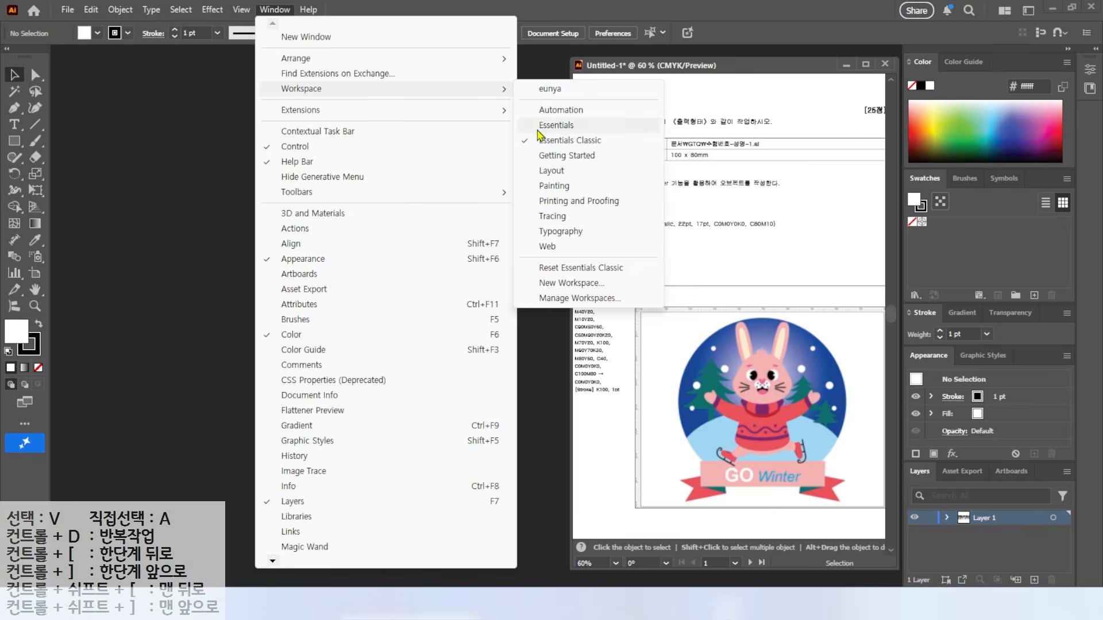
click(556, 126)
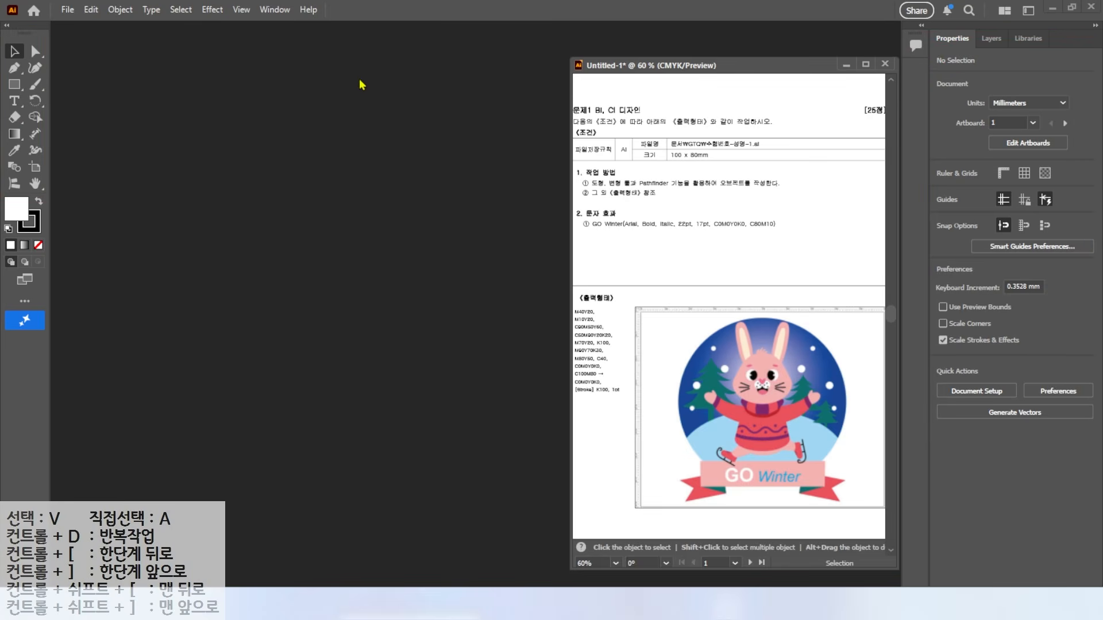
click(268, 14)
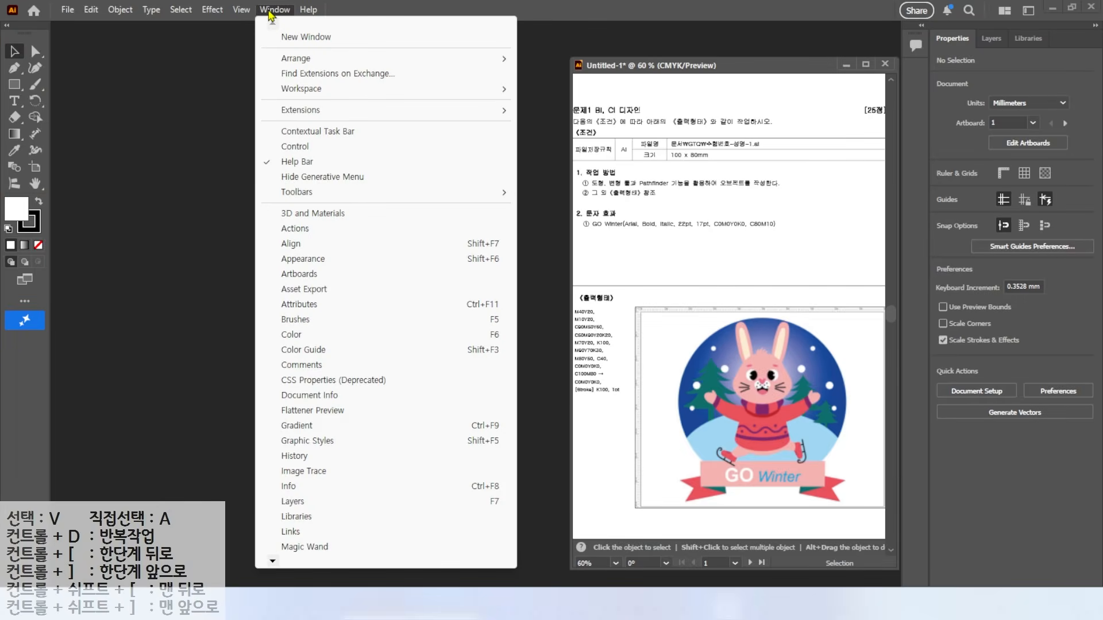
Step: Switch to Essentials Classic and reset it to its default layout
mouse_move(287, 89)
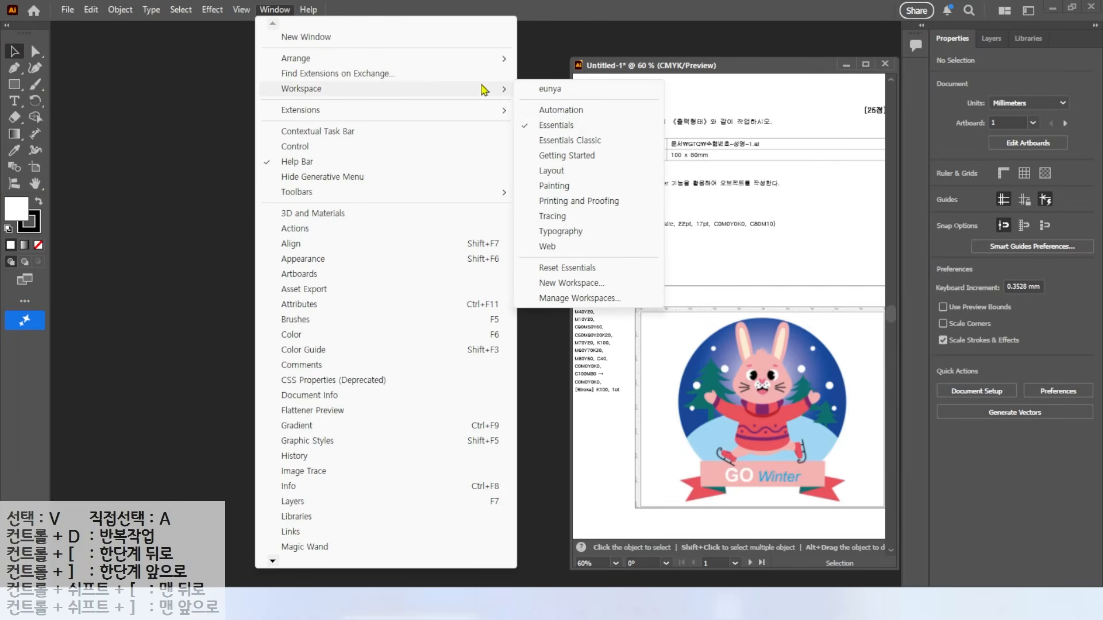
click(552, 145)
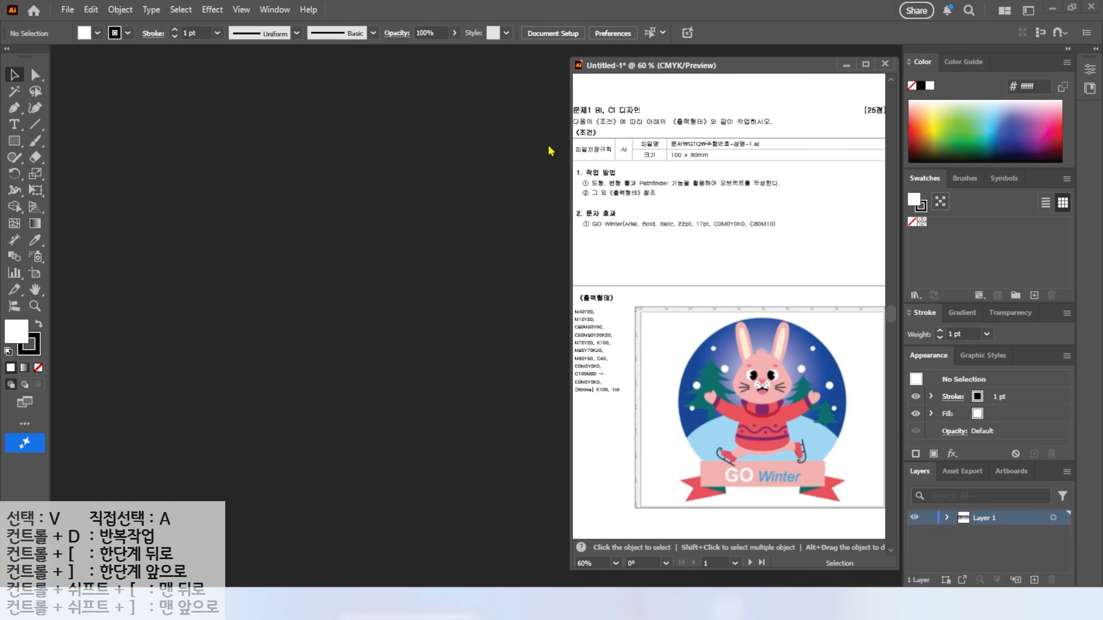
click(275, 9)
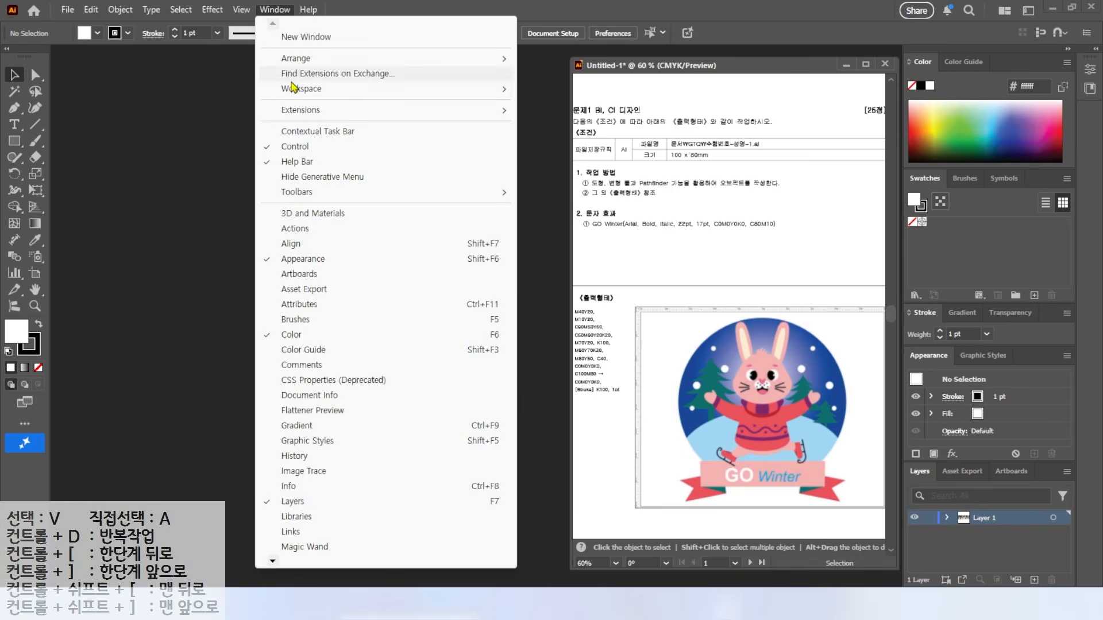
mouse_move(299, 91)
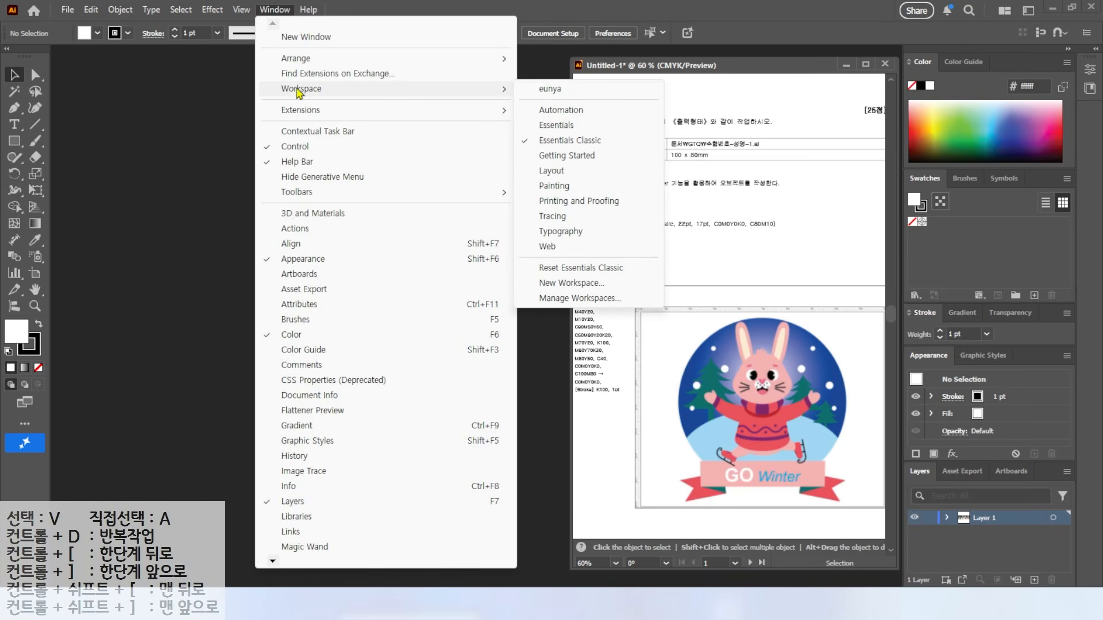
click(553, 268)
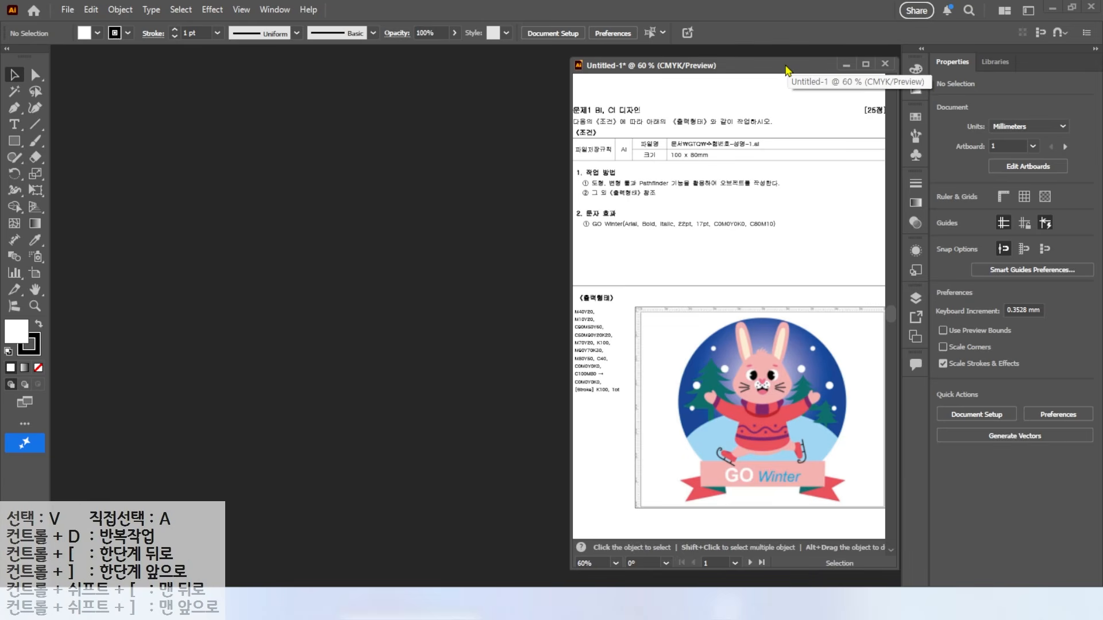
Step: Move the document window centre-left, expand the dock and collapse the Properties panel to icons
key(ctrl)
key(ctrl)
drag(773, 69, 557, 73)
key(ctrl)
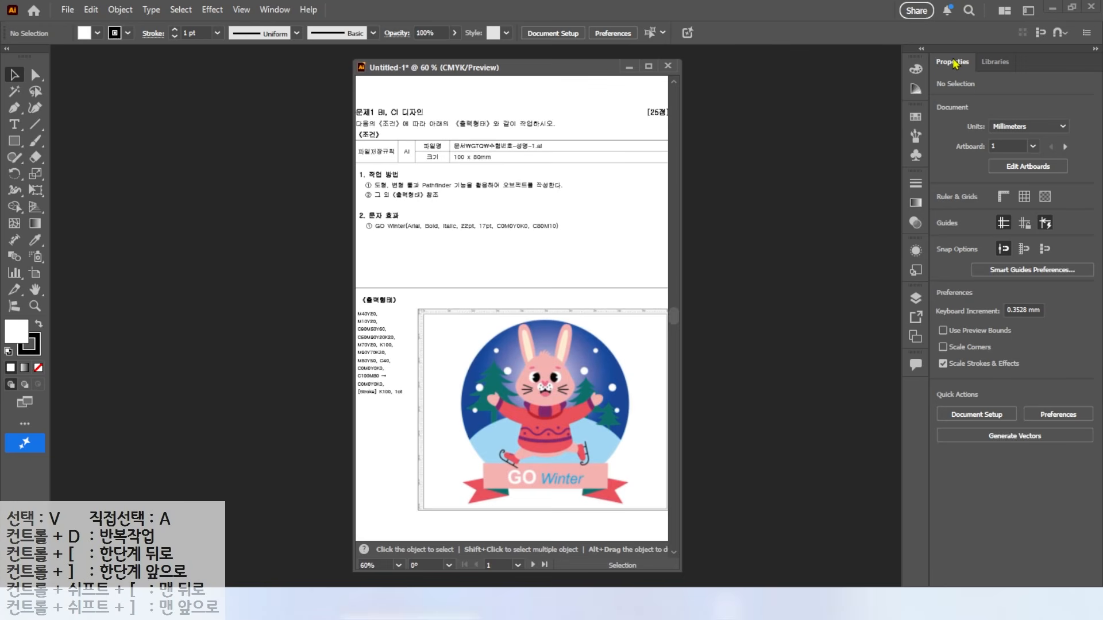
click(921, 52)
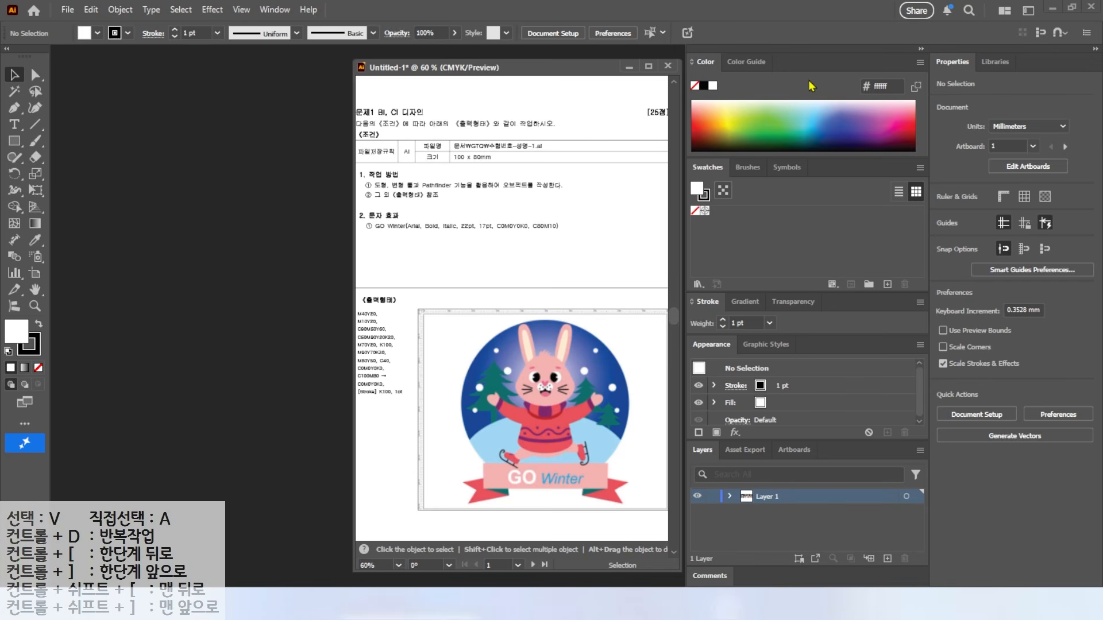
click(954, 63)
click(1094, 50)
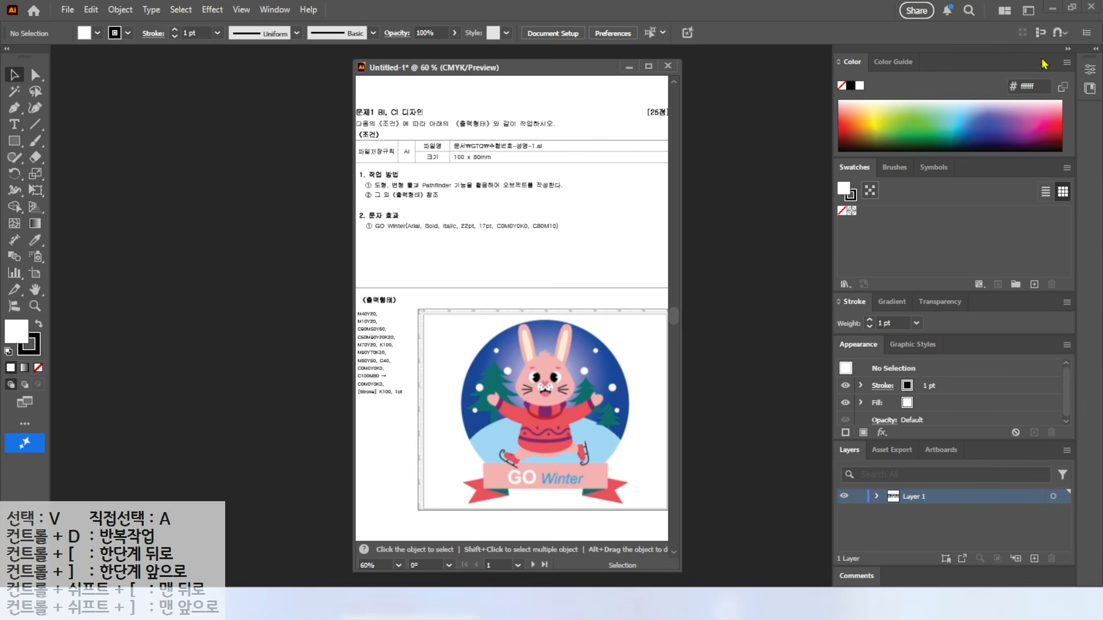
key(alt)
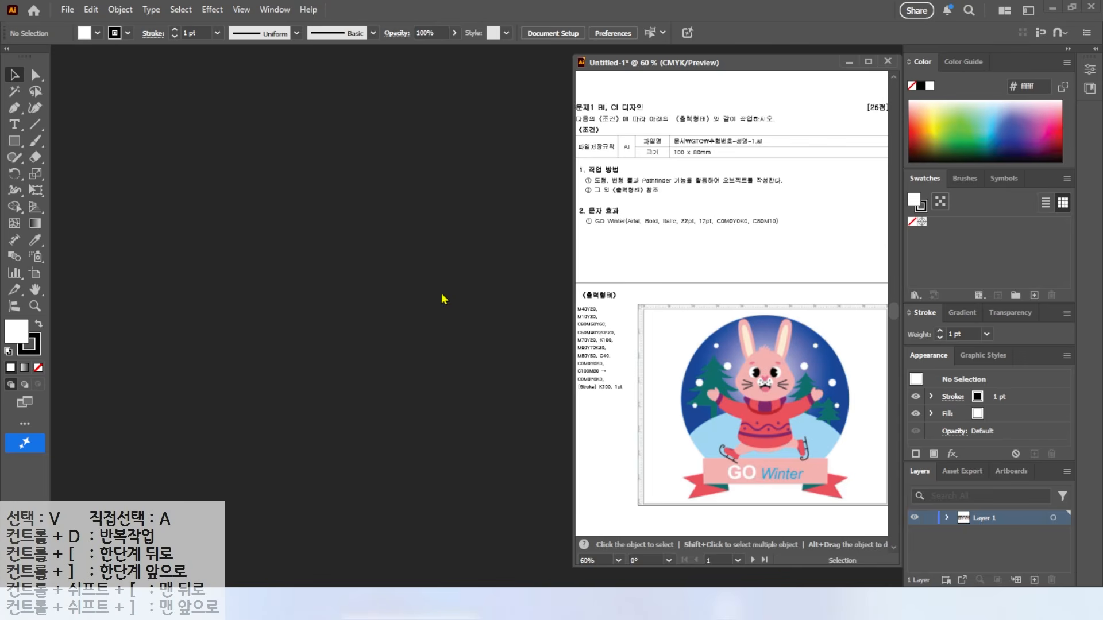
Step: Open Edit > Preferences at the Hyphenation page
key(alt)
mouse_move(71, 1)
mouse_down()
mouse_move(113, 26)
mouse_move(147, 80)
mouse_up()
key(Escape)
click(95, 13)
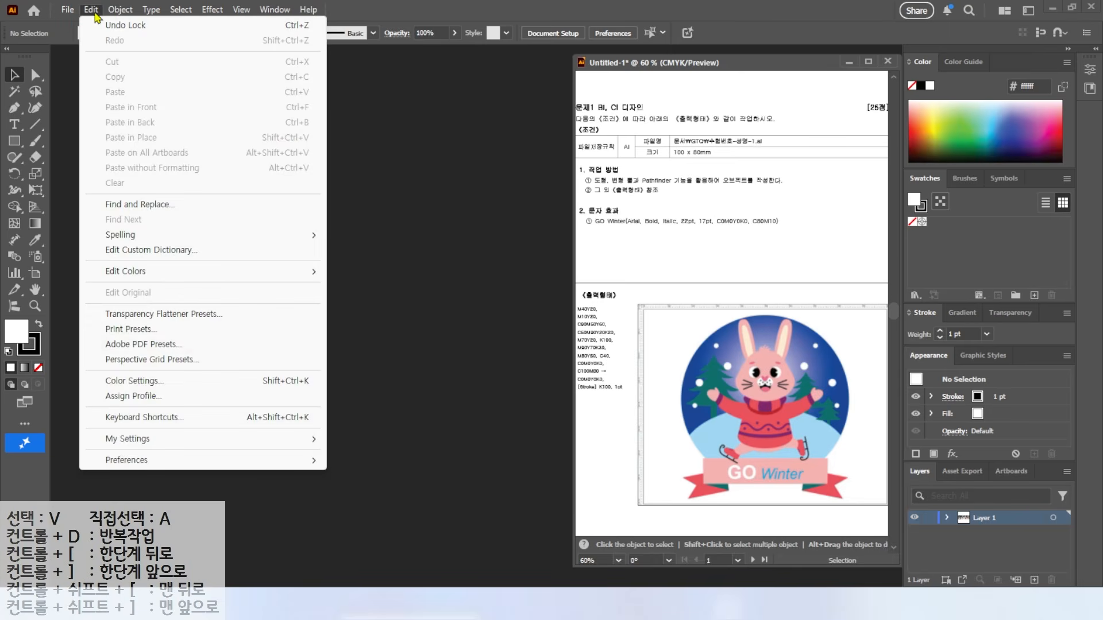
click(239, 464)
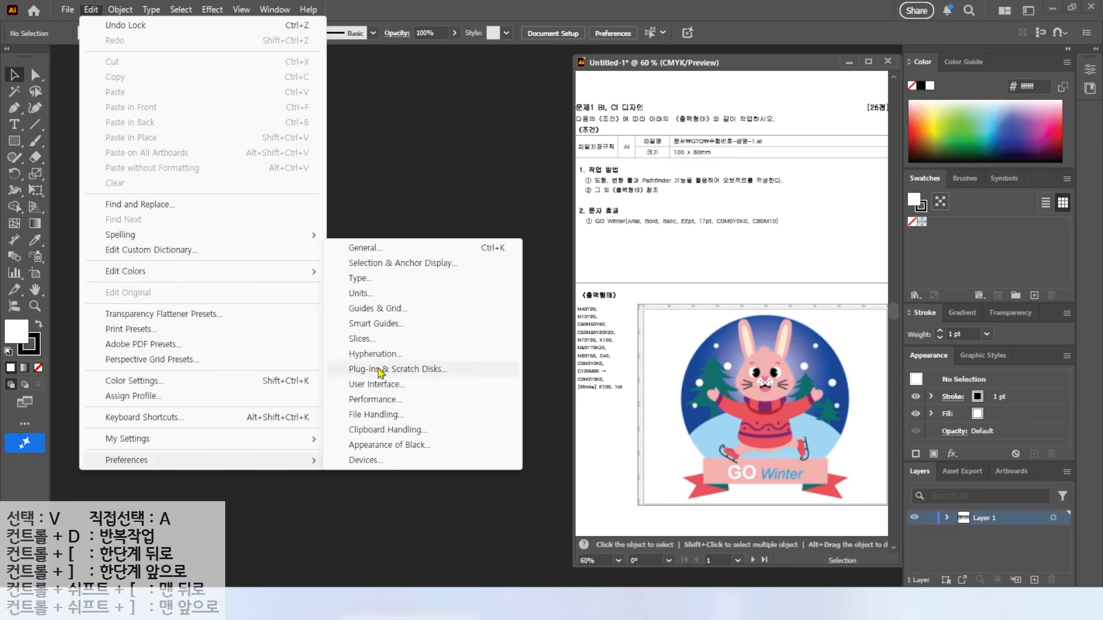
click(358, 355)
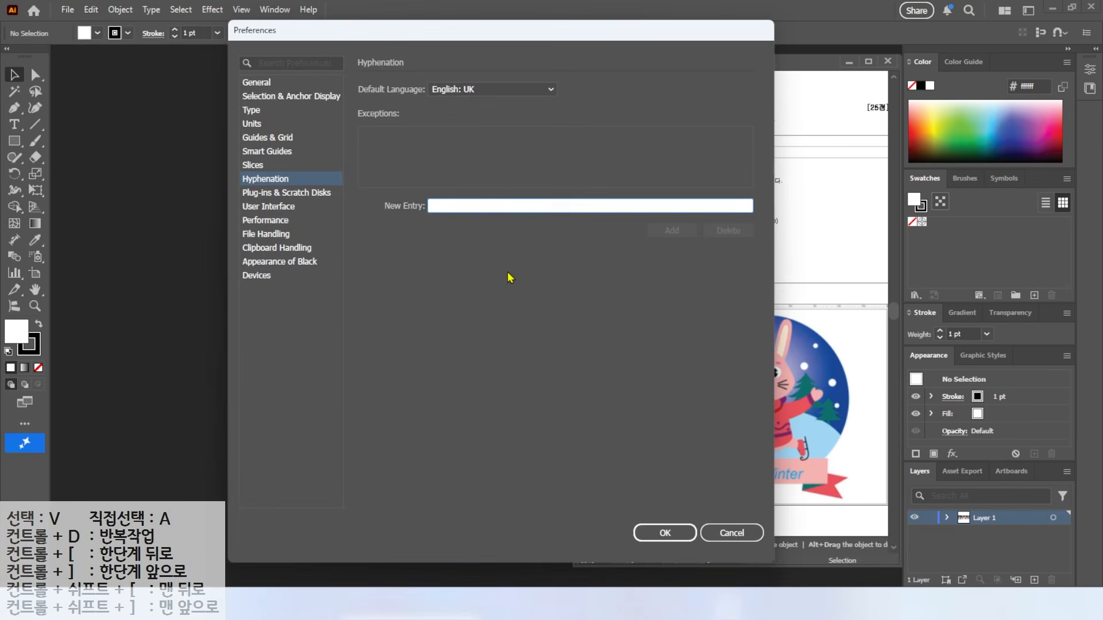
Step: Review the General, Type and Units pages, ending on Units (Millimeters, Points)
click(254, 83)
click(253, 96)
click(251, 110)
click(251, 123)
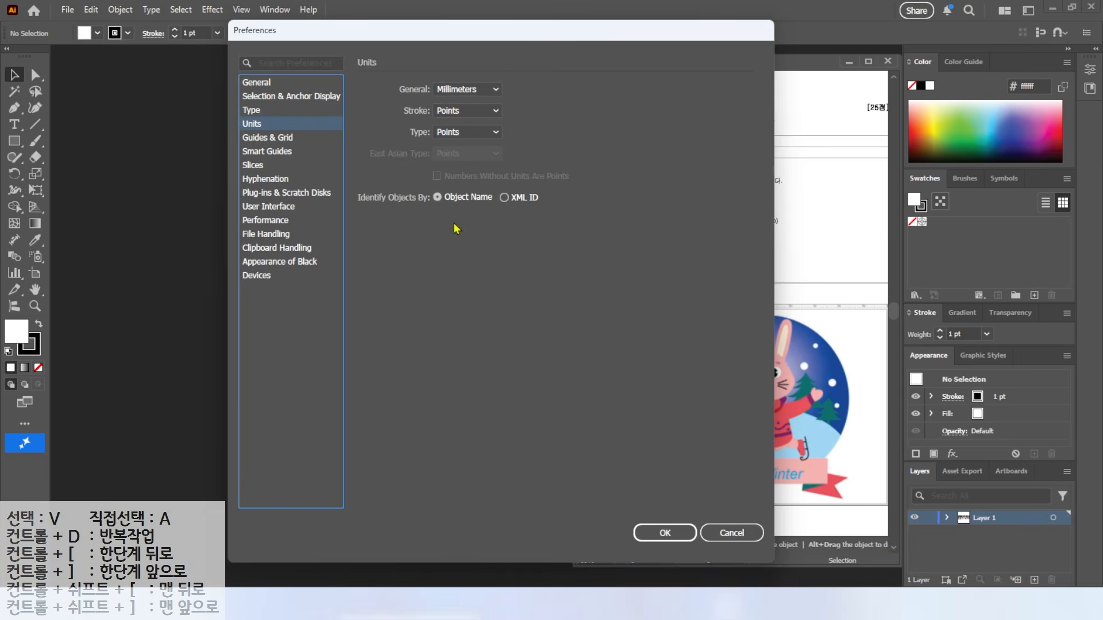
click(255, 111)
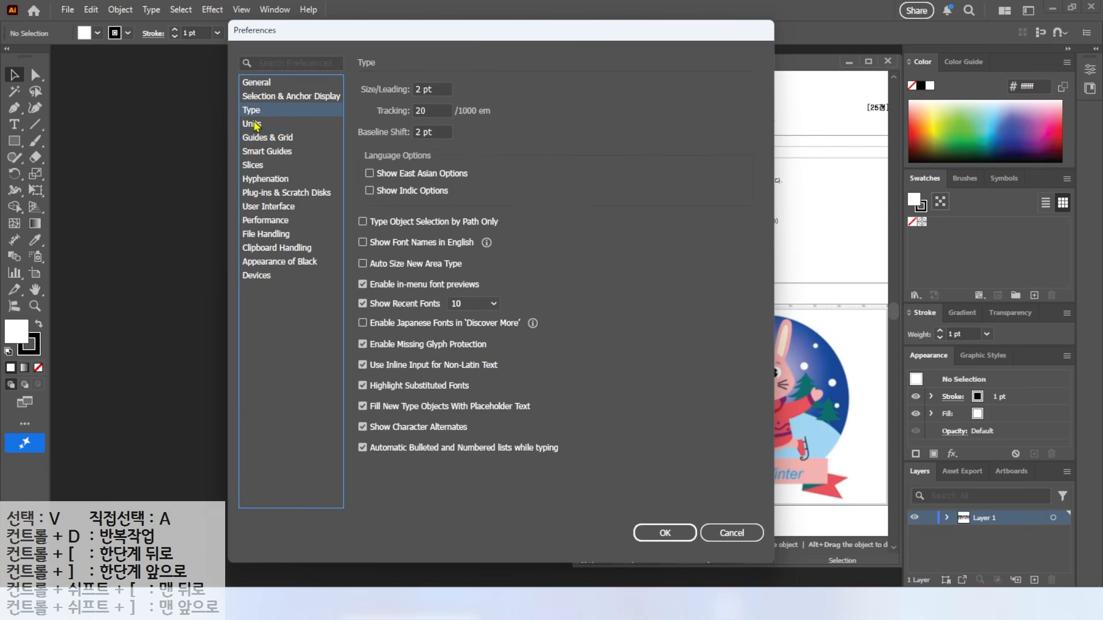
click(256, 83)
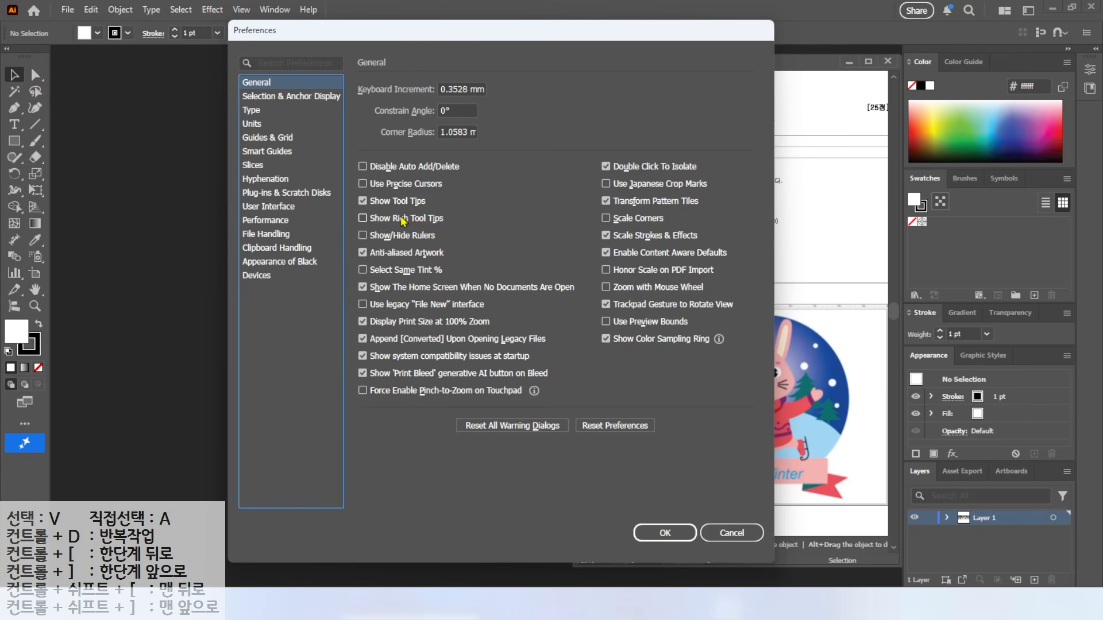
click(253, 123)
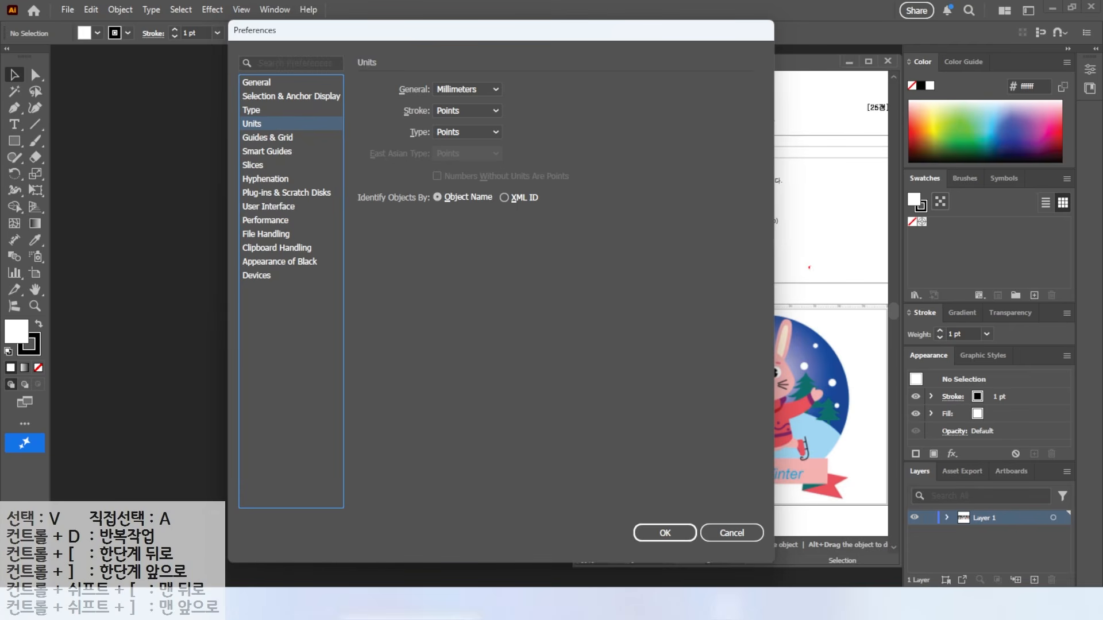
Step: Reposition the Preferences dialog and view the Guides & Grid page
drag(828, 301, 860, 262)
drag(425, 73, 492, 93)
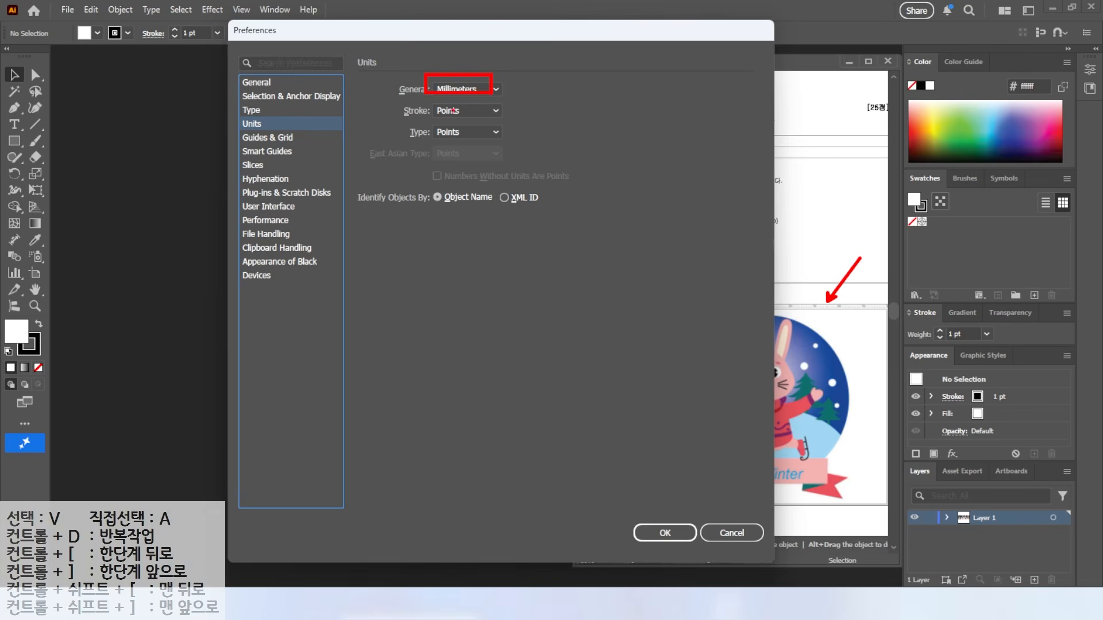
click(463, 88)
mouse_move(469, 111)
mouse_down()
mouse_move(522, 142)
mouse_move(499, 154)
mouse_move(522, 169)
mouse_up()
mouse_move(414, 84)
mouse_down()
mouse_move(395, 108)
mouse_move(410, 134)
mouse_up()
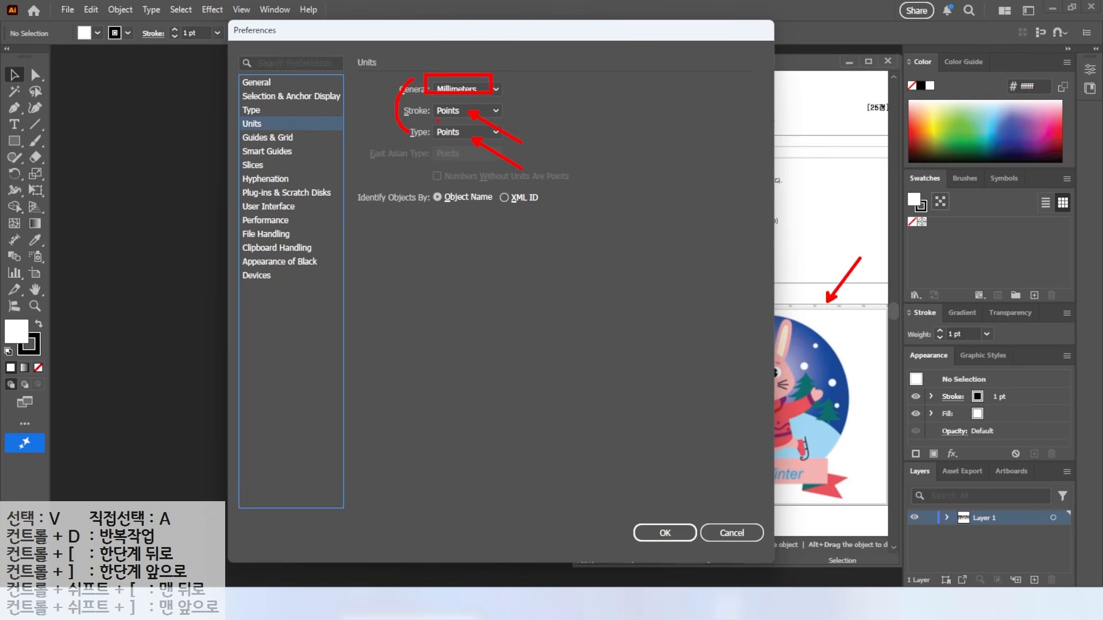
click(268, 137)
Step: Review the Smart Guides page, then move on to User Interface preferences
drag(841, 284, 839, 501)
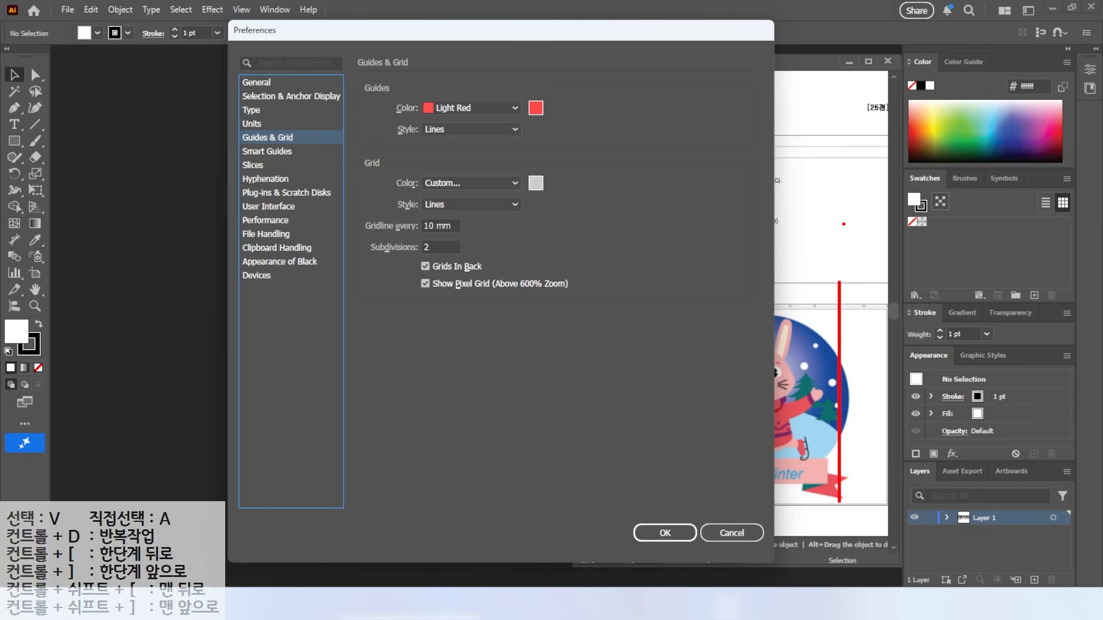
drag(908, 287, 849, 334)
drag(392, 70, 485, 118)
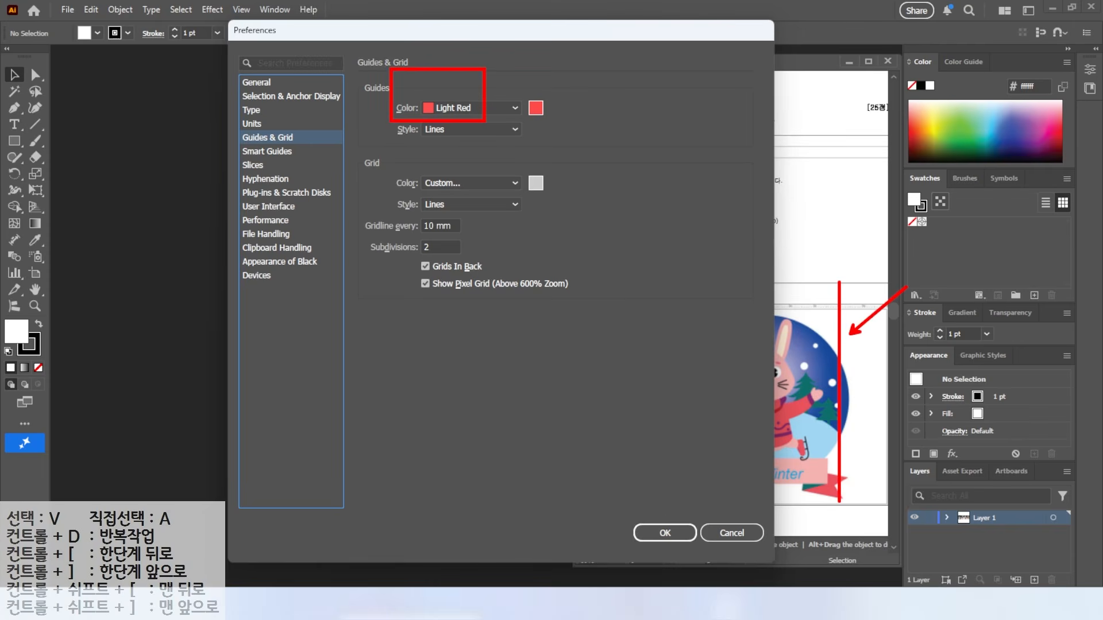
key(Escape)
click(278, 152)
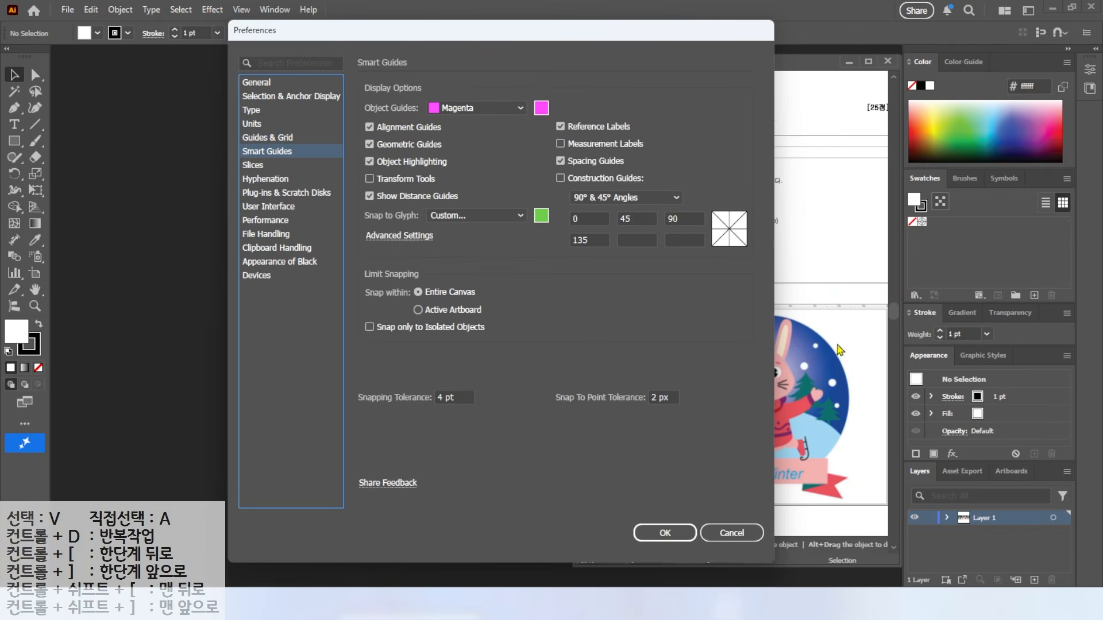
key(alt)
drag(541, 138, 649, 154)
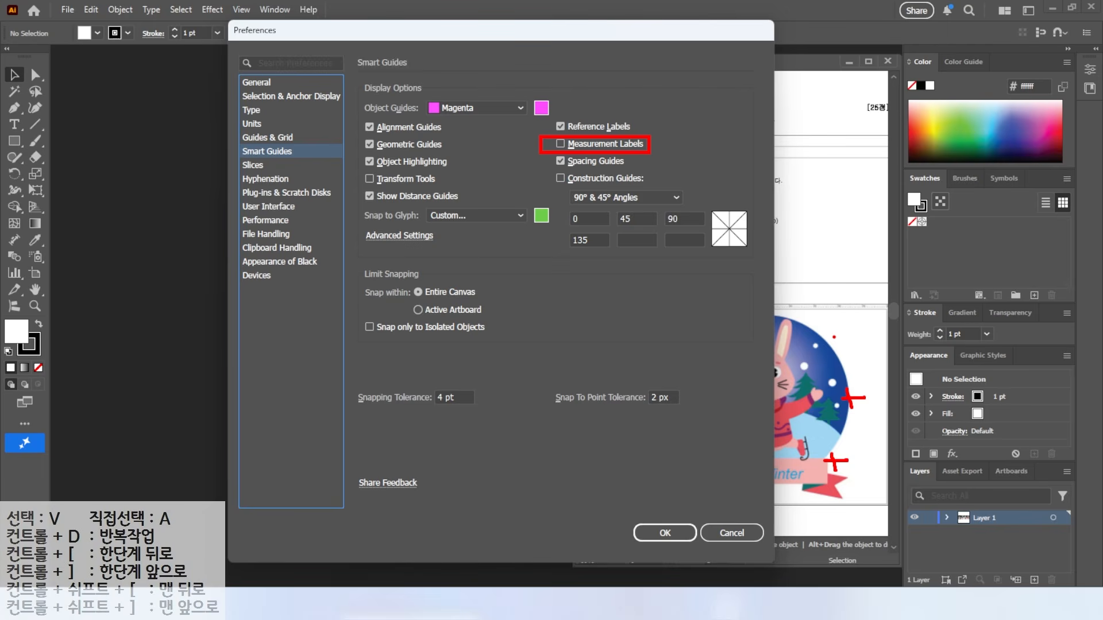
click(256, 206)
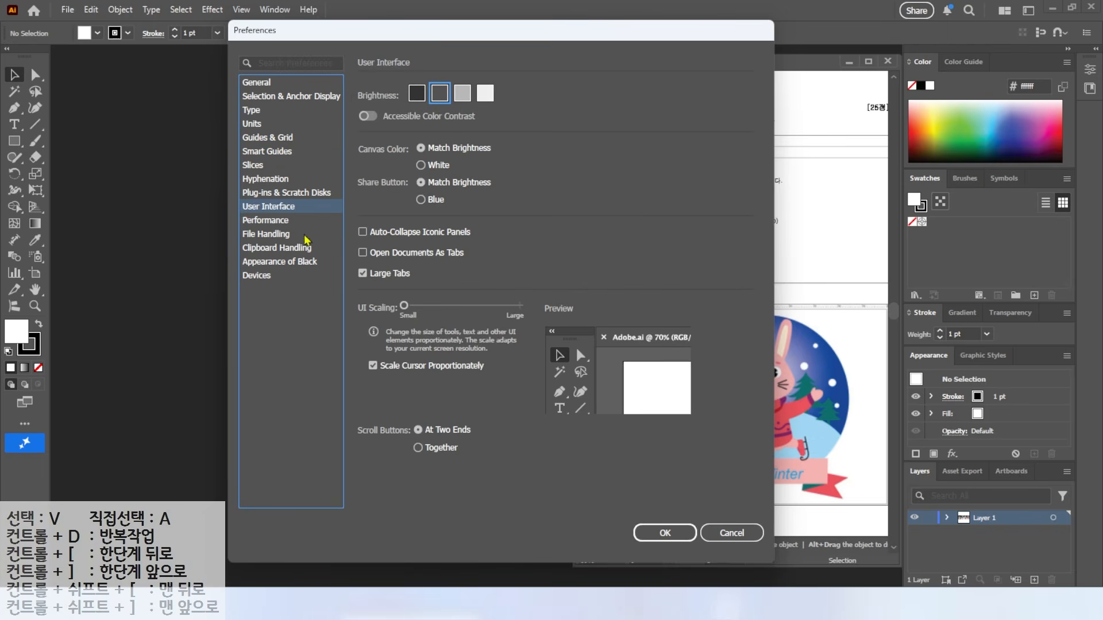
Step: Turn off Open Documents As Tabs and close Preferences with OK
key(alt)
click(649, 528)
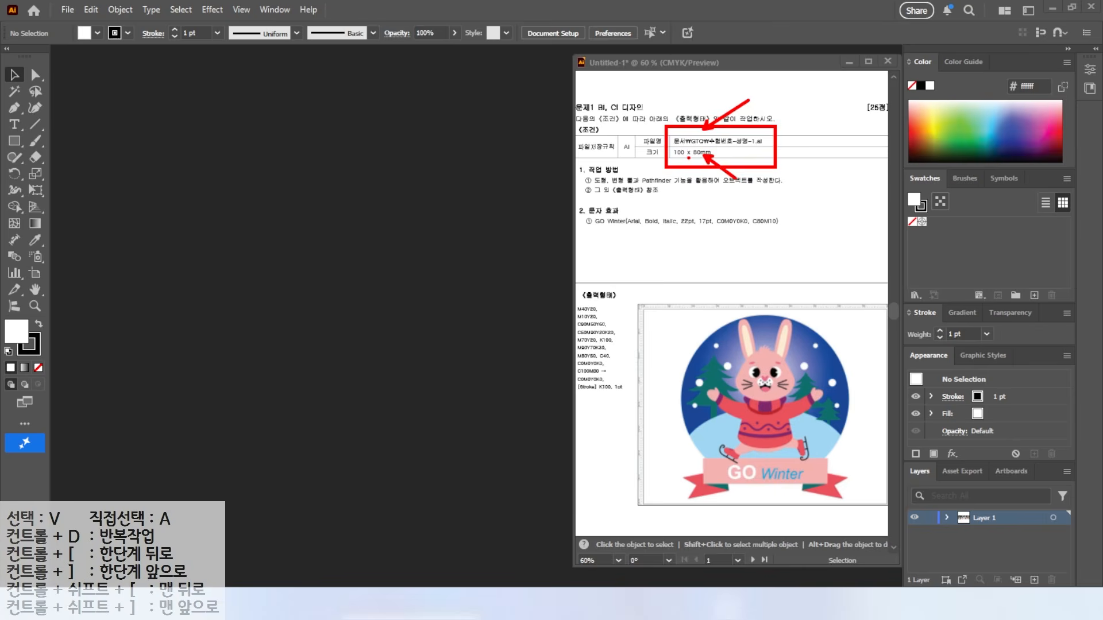
Step: Start a new document named with the examinee's number and name
click(67, 10)
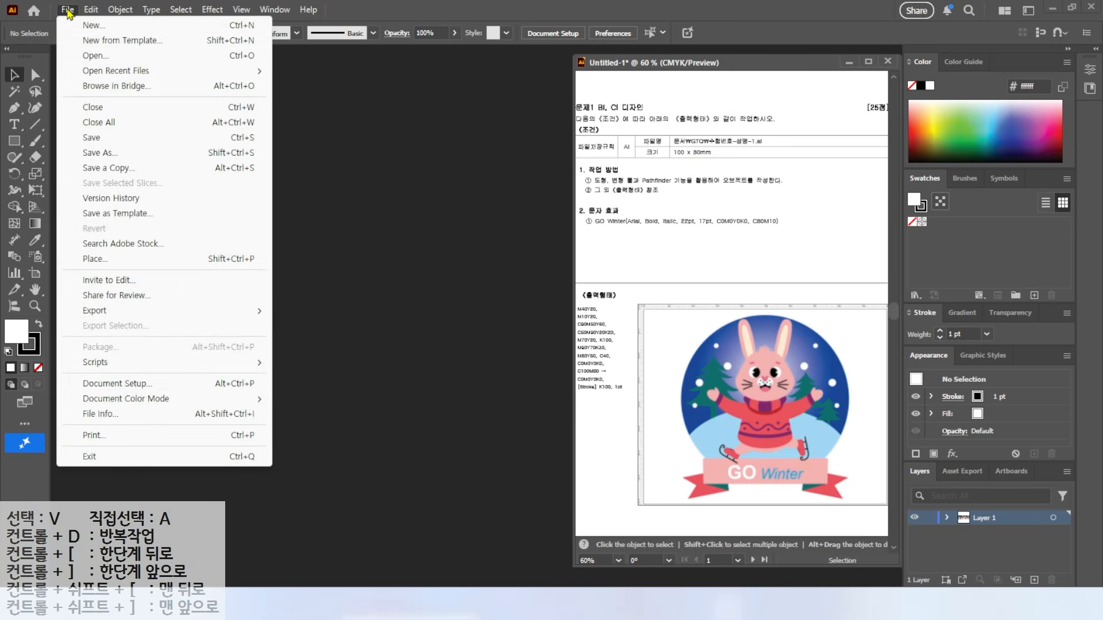
click(92, 26)
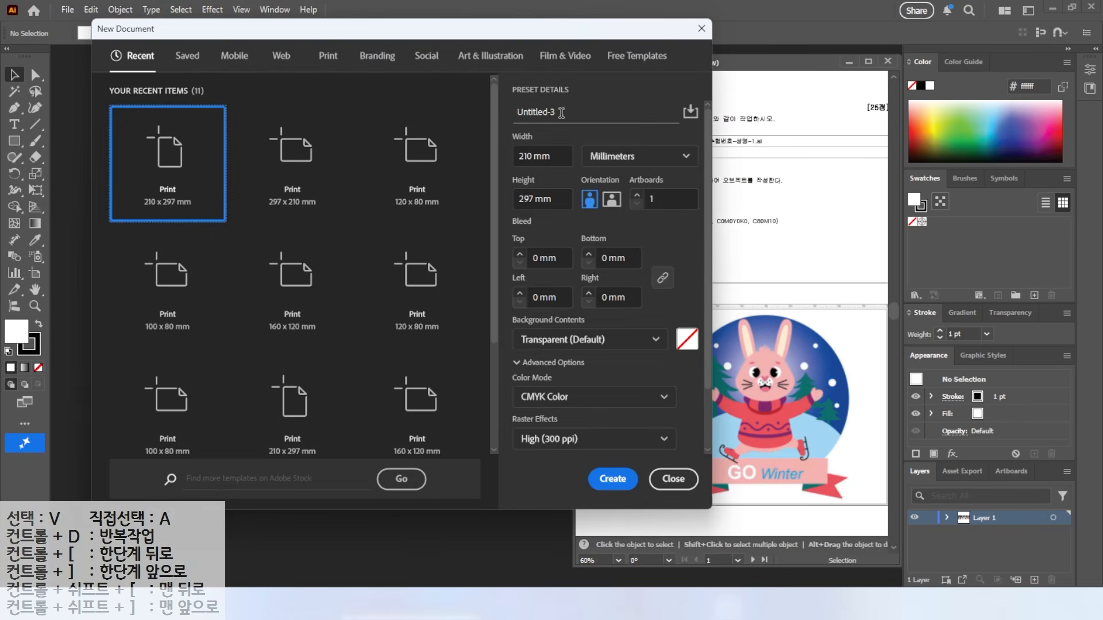
click(561, 112)
key(BackSpace)
text(1234)
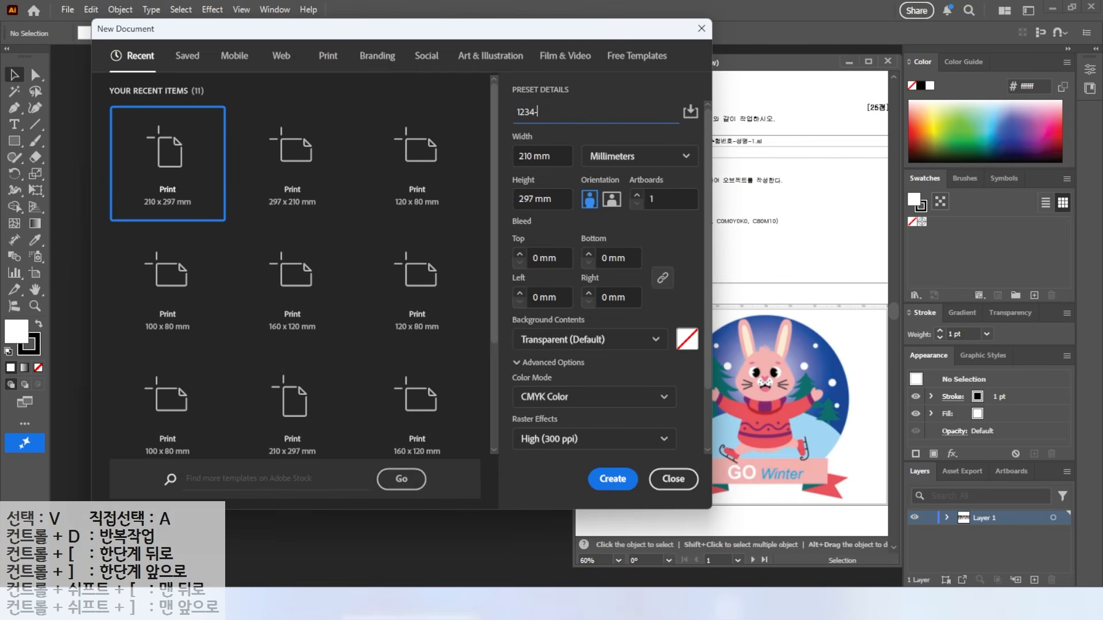
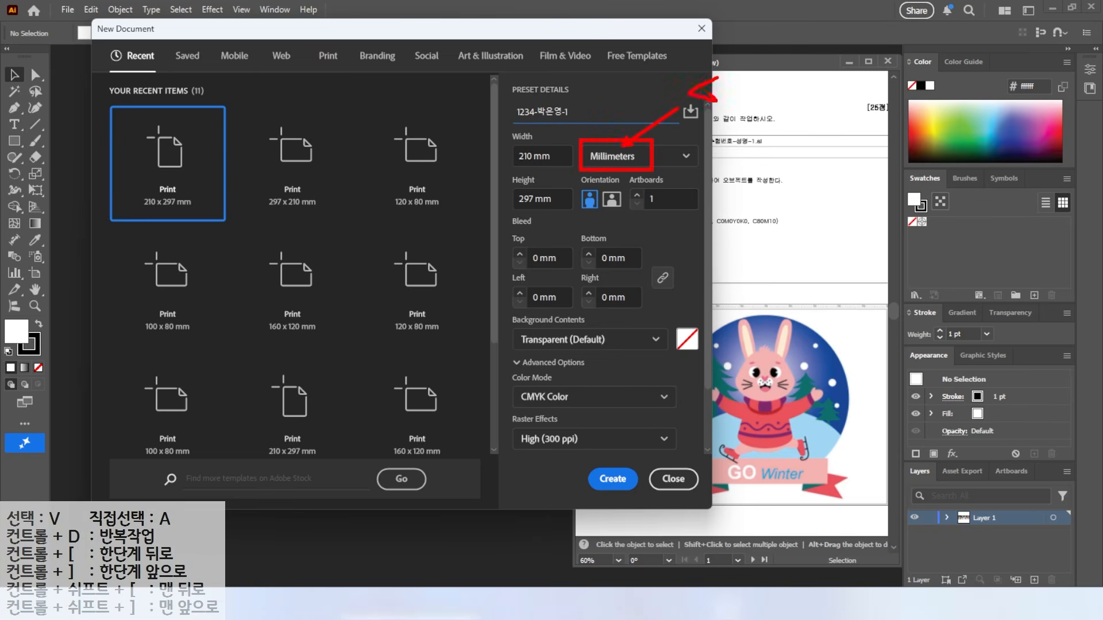
Step: Set the size to 100 × 80 mm and create the CMYK document
key(Escape)
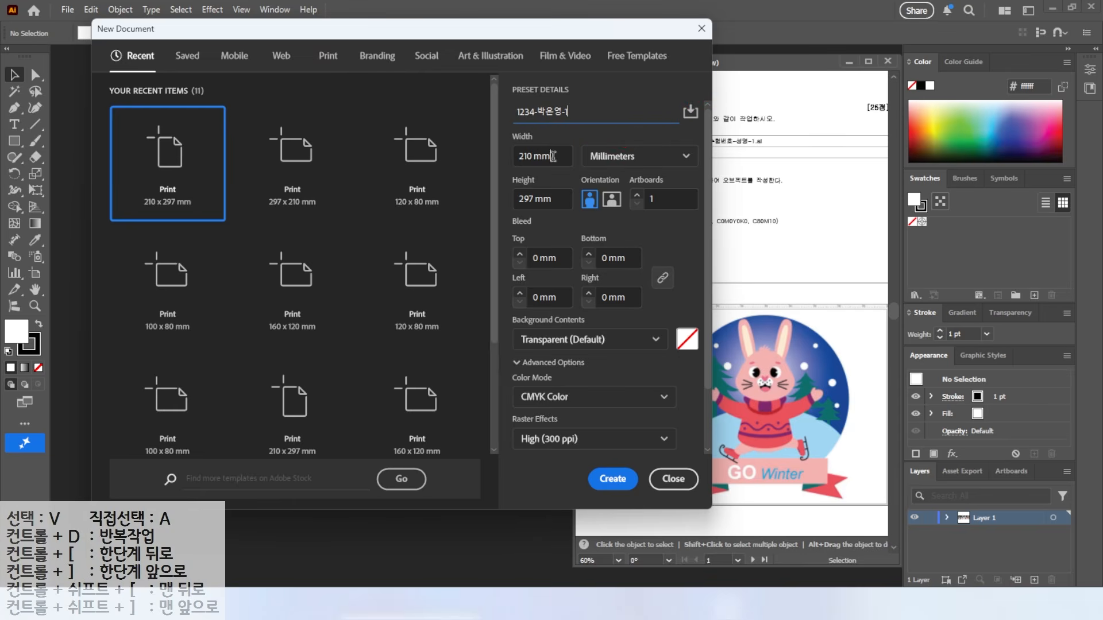
drag(555, 156, 452, 178)
text(100)
key(Tab)
text(80)
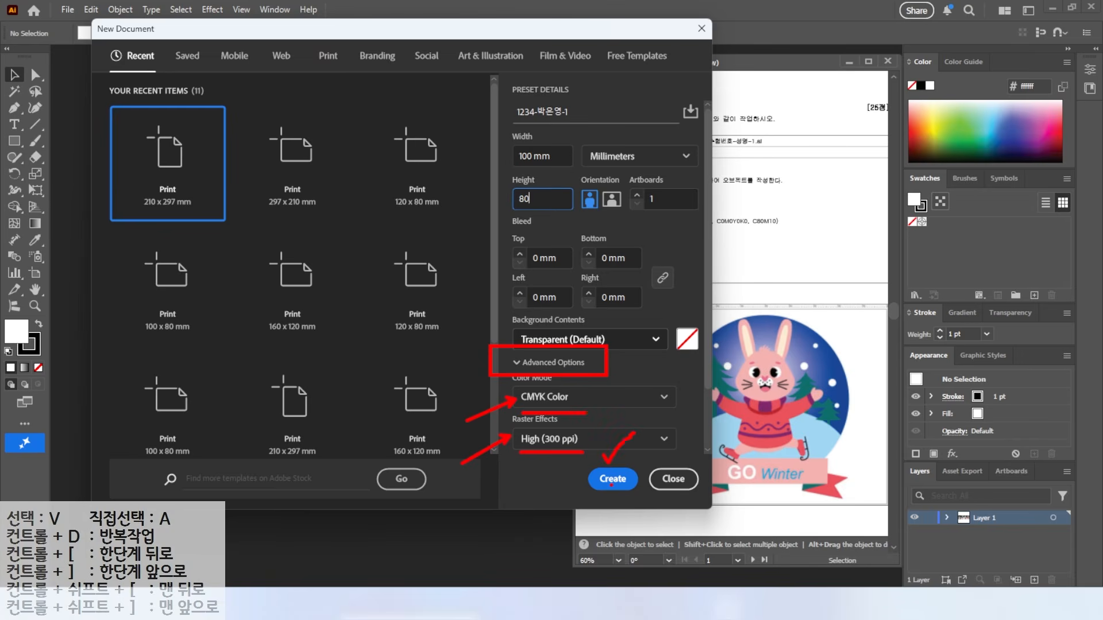
click(611, 479)
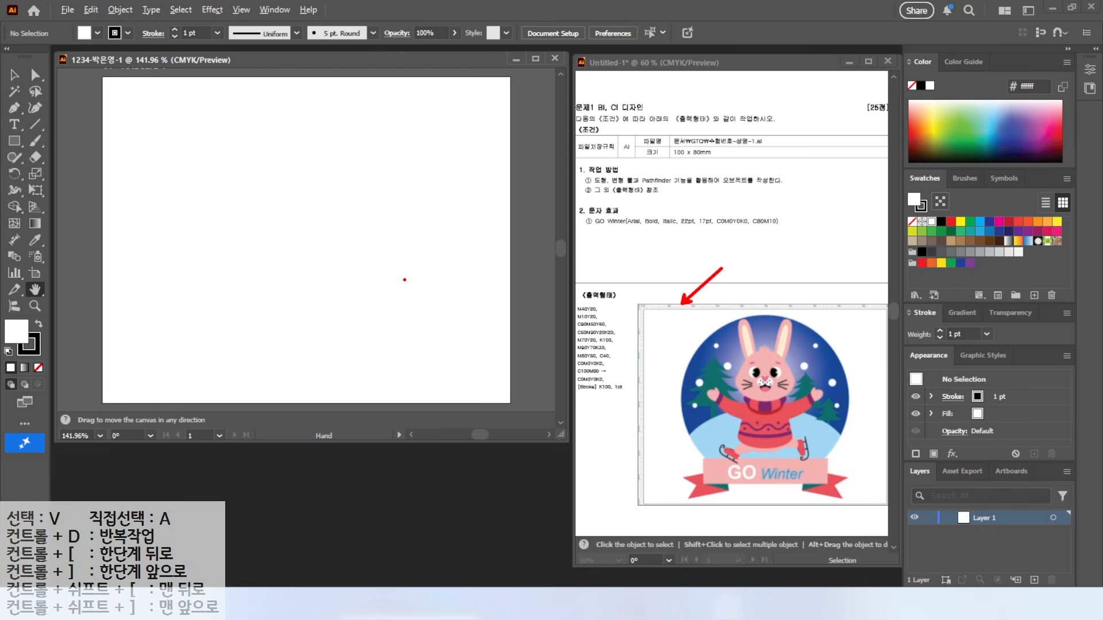
Step: Show rulers via View > Rulers and make the document window taller
click(240, 10)
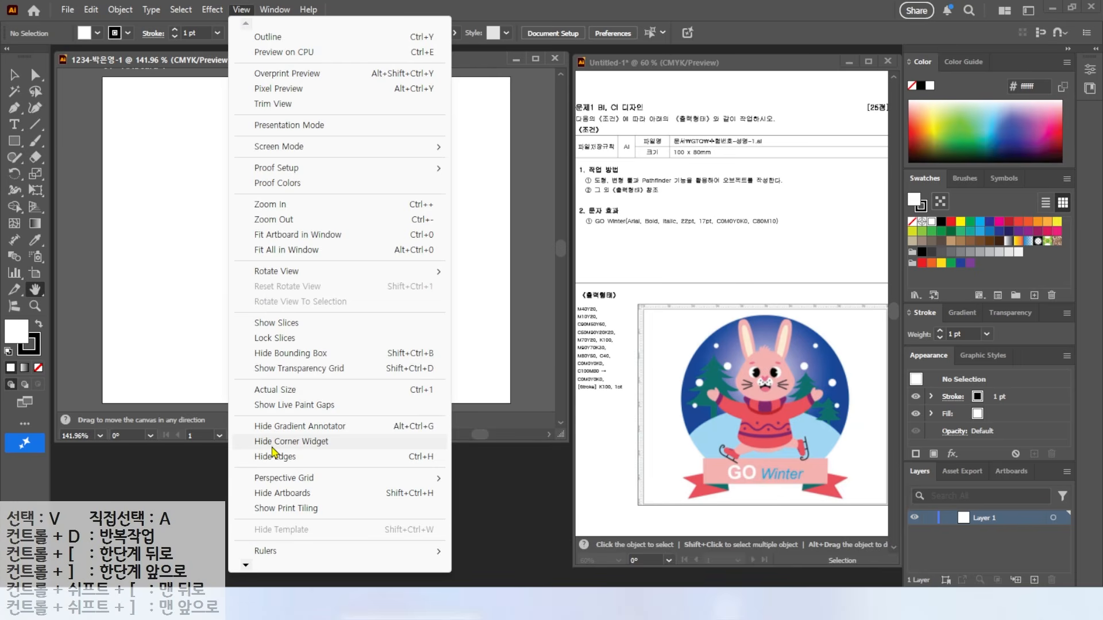
mouse_move(270, 561)
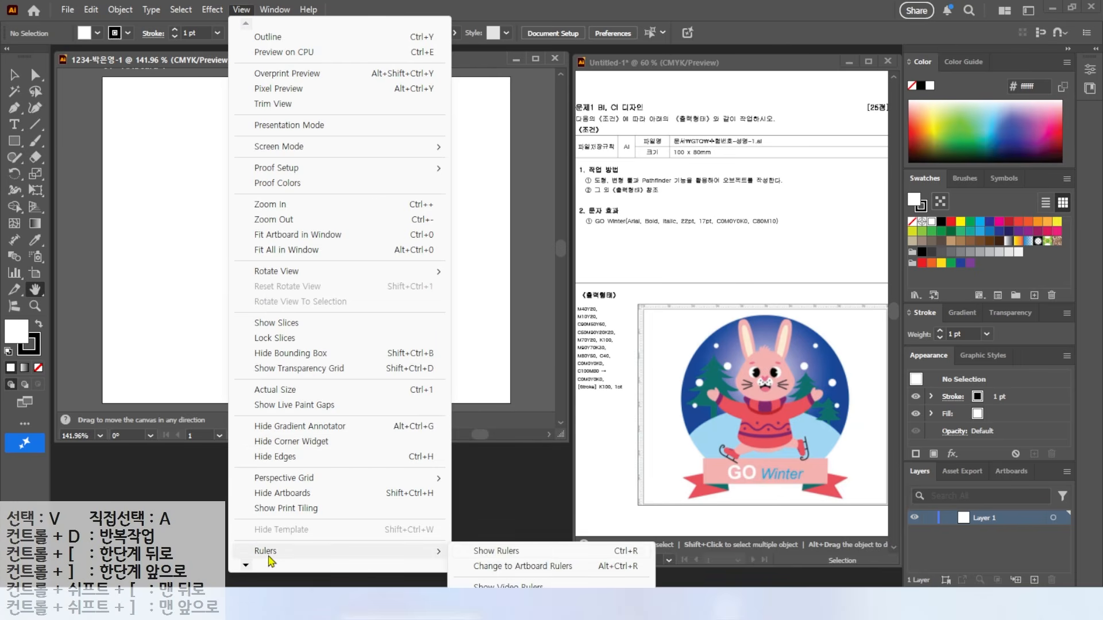
click(485, 552)
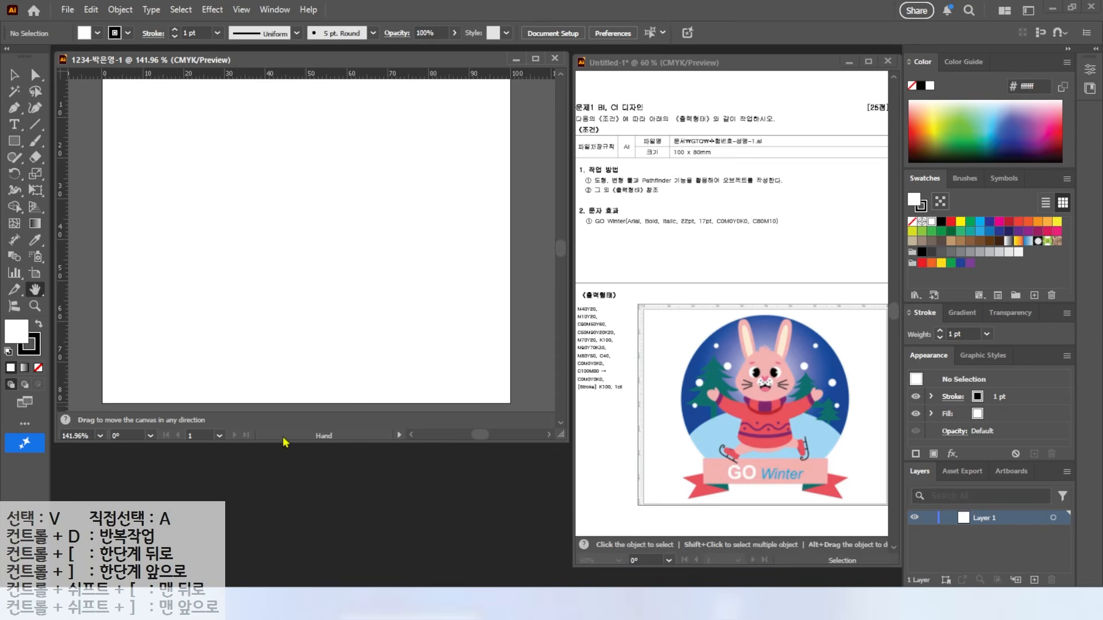
drag(286, 442, 286, 470)
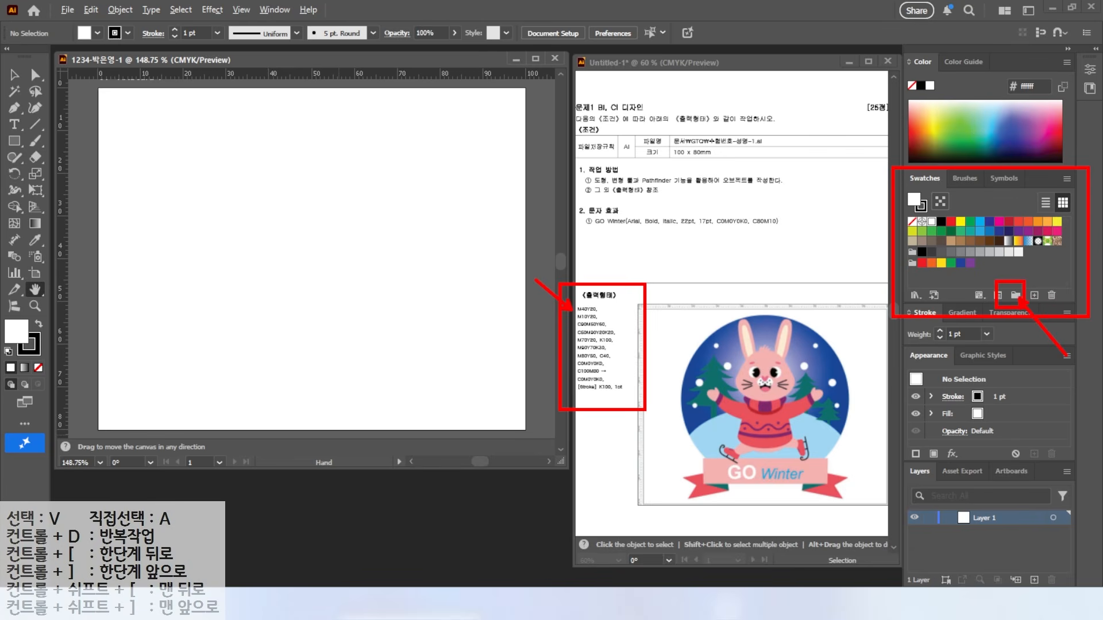
Step: Add an empty Swatch Group 1 and begin defining a new CMYK swatch
click(1016, 296)
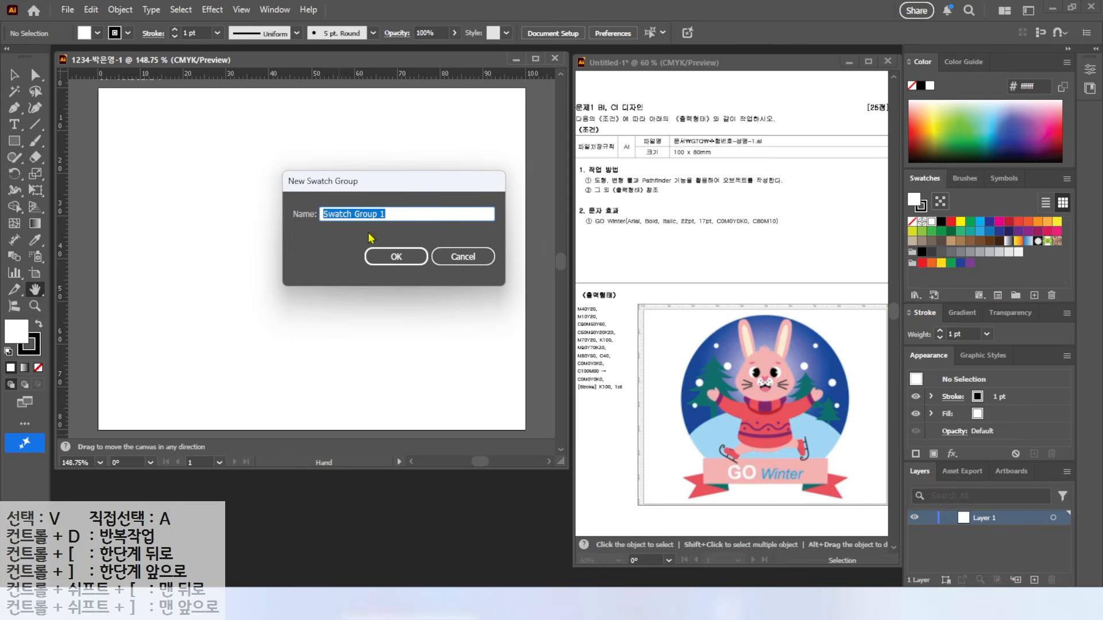
click(390, 255)
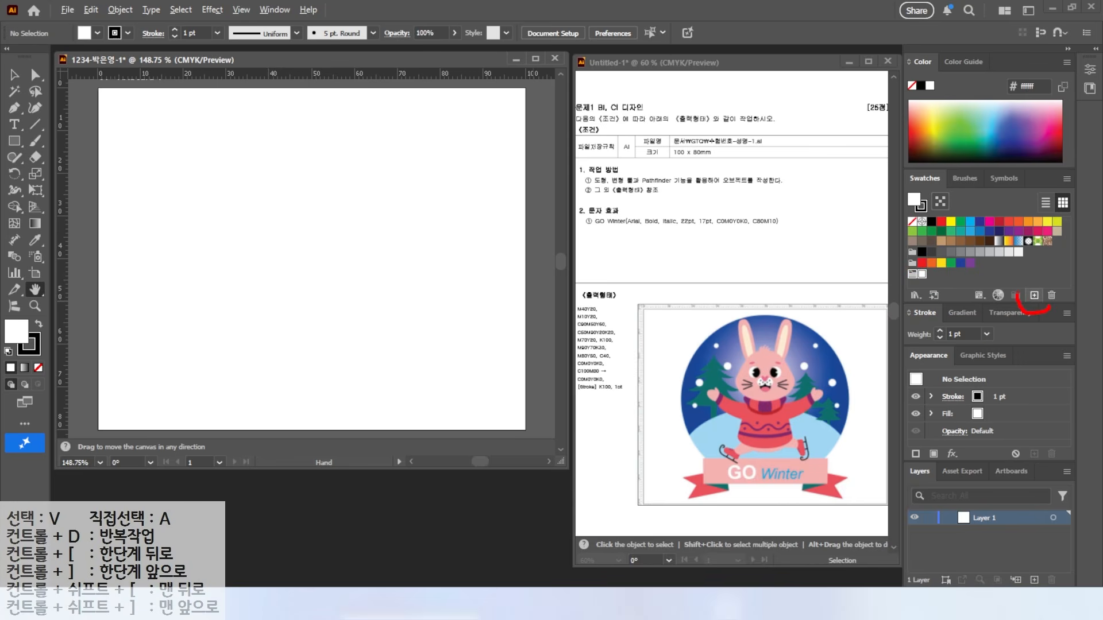
click(1034, 296)
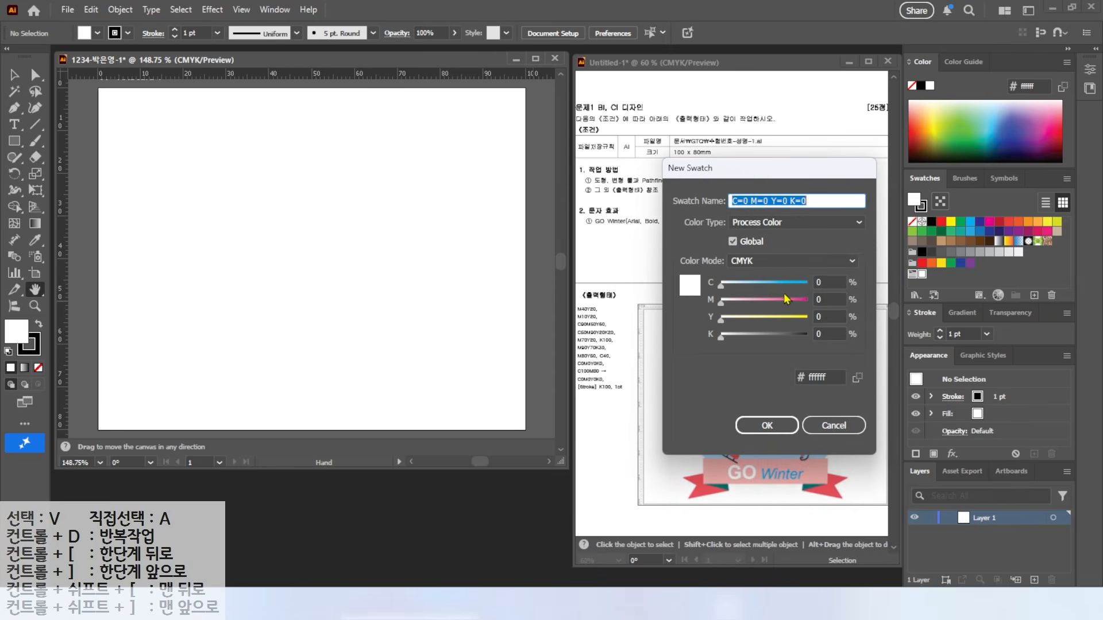
Step: Add the pink C0 M40 Y20 and peach C0 M10 Y20 swatches
click(828, 298)
drag(827, 298, 799, 306)
text(40)
key(Tab)
text(20)
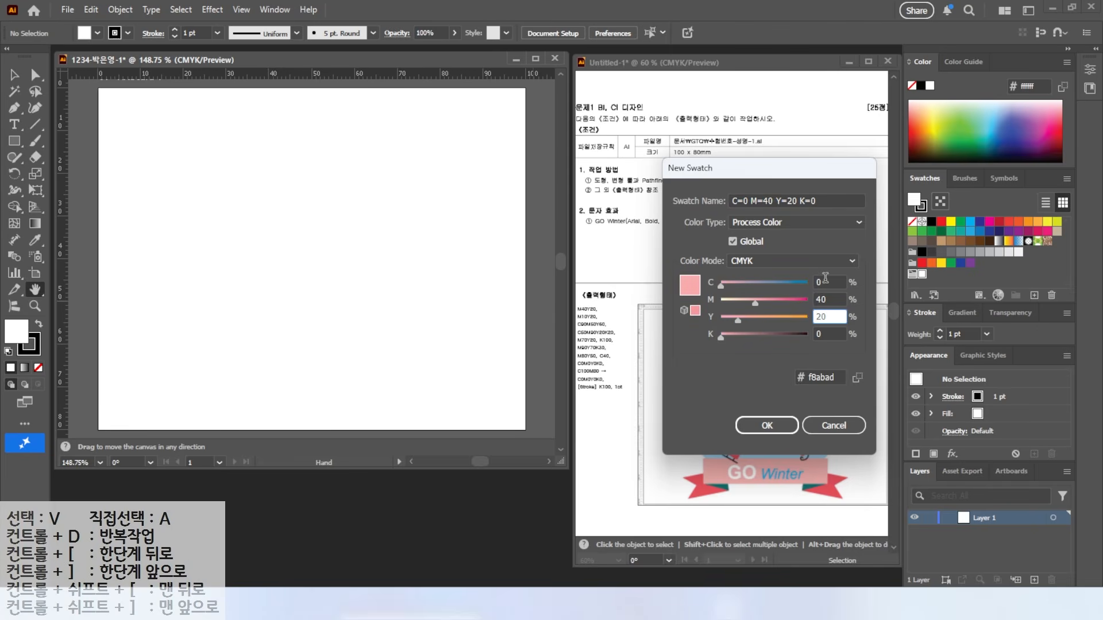
click(766, 425)
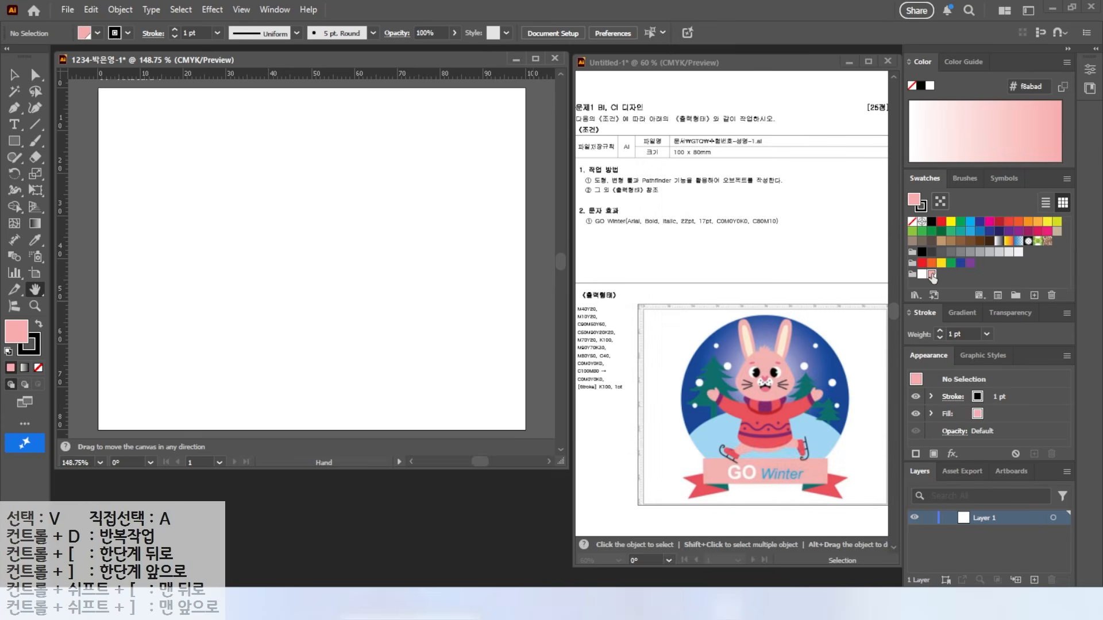
click(1034, 296)
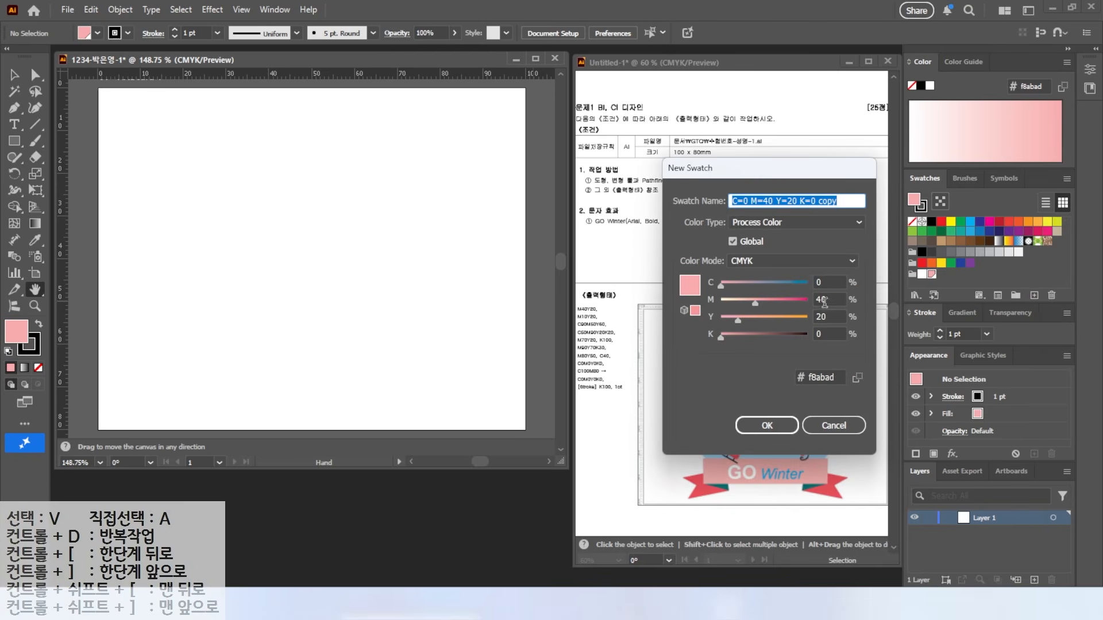
click(825, 299)
text(10)
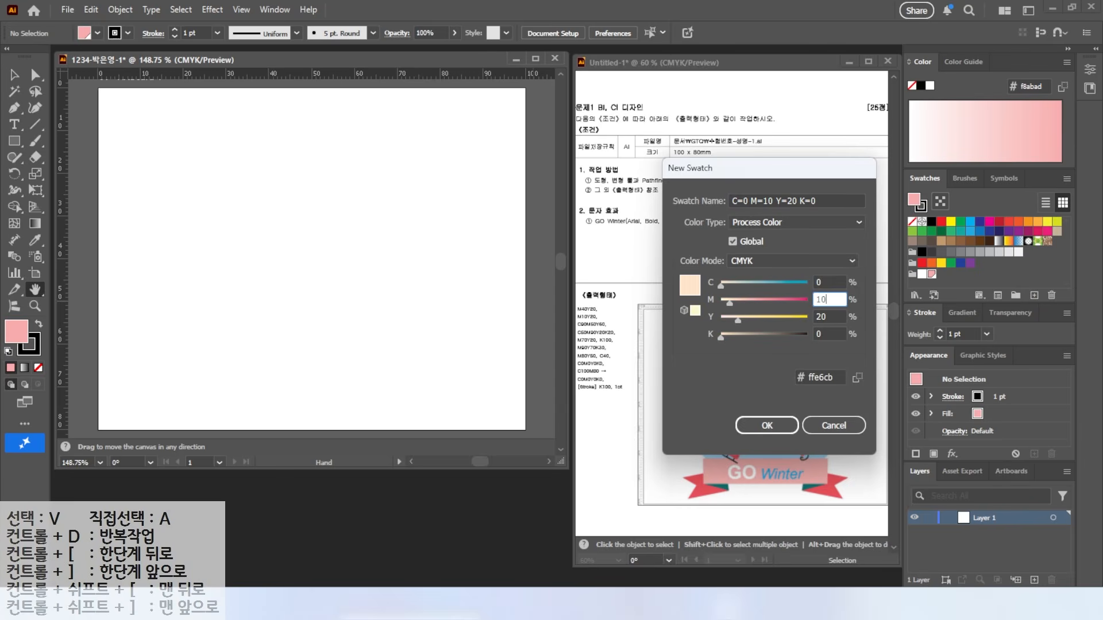
key(Tab)
text(20)
key(Return)
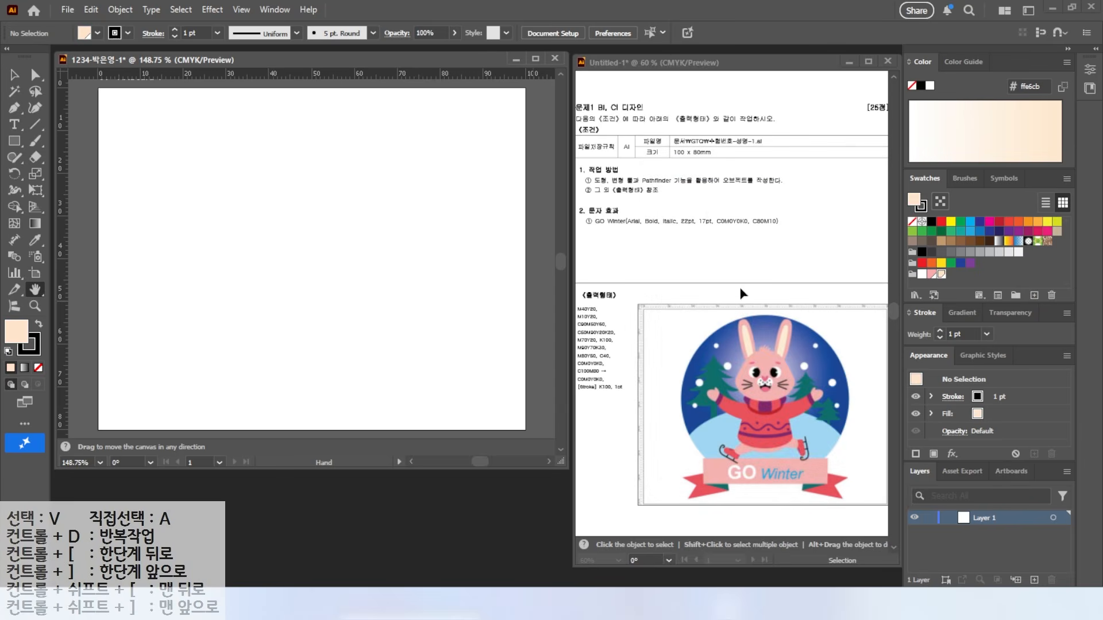
Step: Add the teal C90 M50 Y60 and maroon swatches
click(1033, 296)
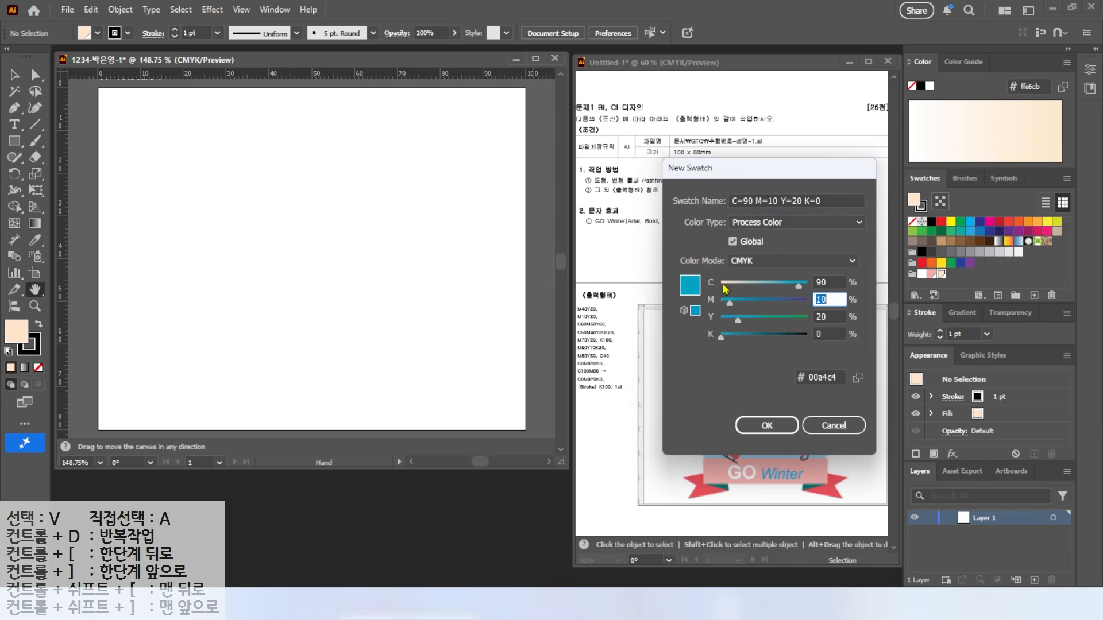
click(767, 426)
click(1034, 296)
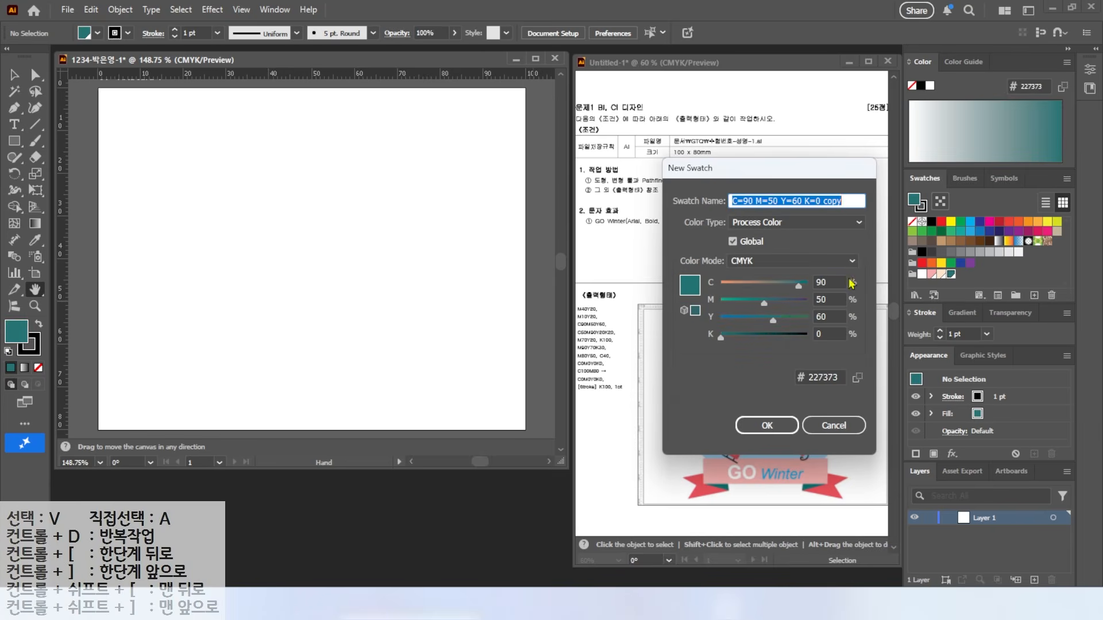
drag(829, 283, 736, 281)
text(50)
key(Tab)
text(90)
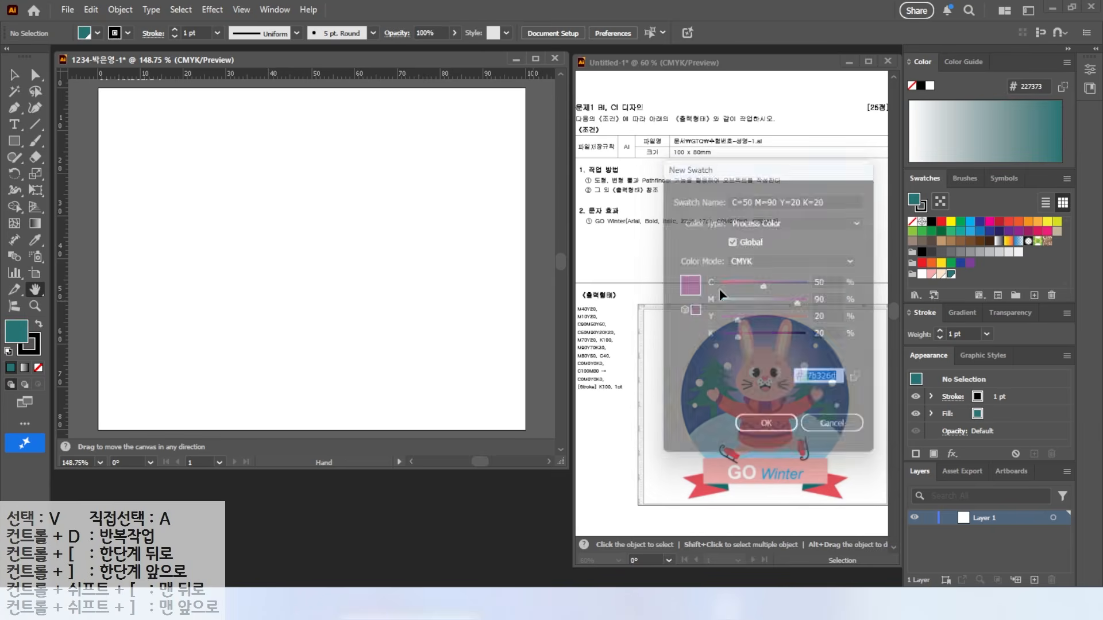
key(Return)
Step: Add a second pink swatch with magenta 70
click(1034, 296)
drag(828, 283, 728, 279)
text(0)
key(Tab)
text(100)
key(Tab)
Step: Add the black K100 swatch
key(Tab)
text(0)
double_click(829, 299)
text(70)
key(Return)
click(1034, 295)
double_click(829, 299)
text(0)
key(Tab)
key(Tab)
text(100)
Step: Add the next two swatches, including the dark red one
key(Tab)
key(Return)
click(1034, 295)
text(90)
key(Tab)
key(Tab)
key(Tab)
key(Tab)
key(Tab)
text(90)
key(Tab)
text(30)
key(Tab)
key(Return)
click(1034, 295)
key(Tab)
key(Tab)
key(Tab)
key(Tab)
key(Tab)
Step: Add the red C0 M80 Y50 and light blue C40 swatches
key(Tab)
text(70)
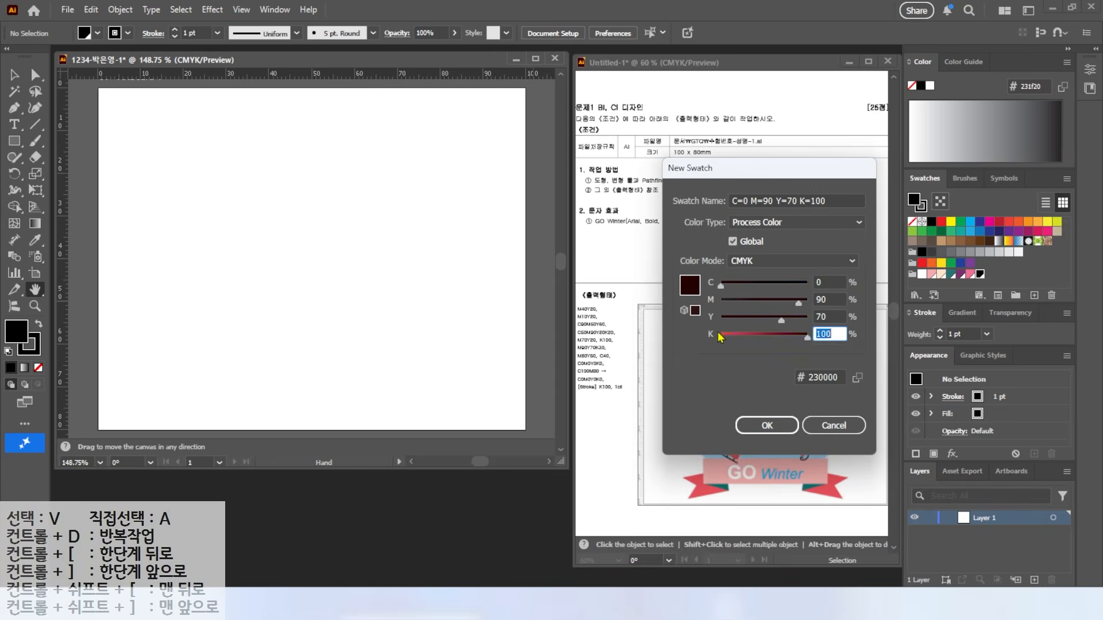
key(Tab)
text(30)
key(Return)
click(1034, 295)
key(Tab)
key(Tab)
key(Tab)
key(Tab)
key(Tab)
text(80)
key(Tab)
text(50)
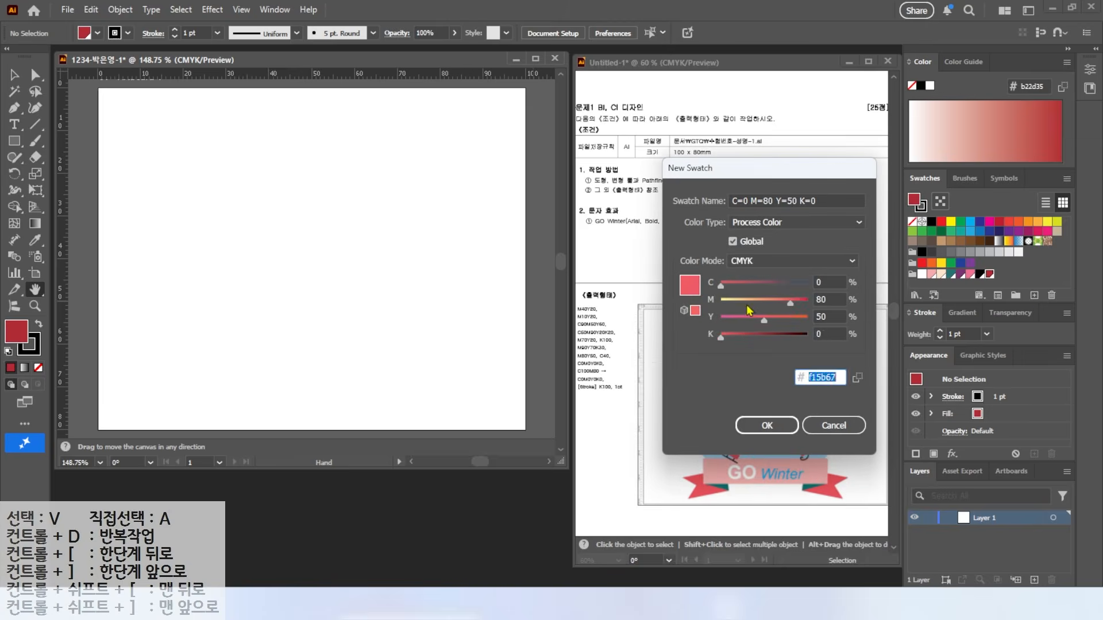
key(Return)
click(1034, 296)
key(Tab)
key(Tab)
key(Tab)
key(Tab)
text(40)
key(Tab)
text(0)
key(Tab)
text(0)
key(Return)
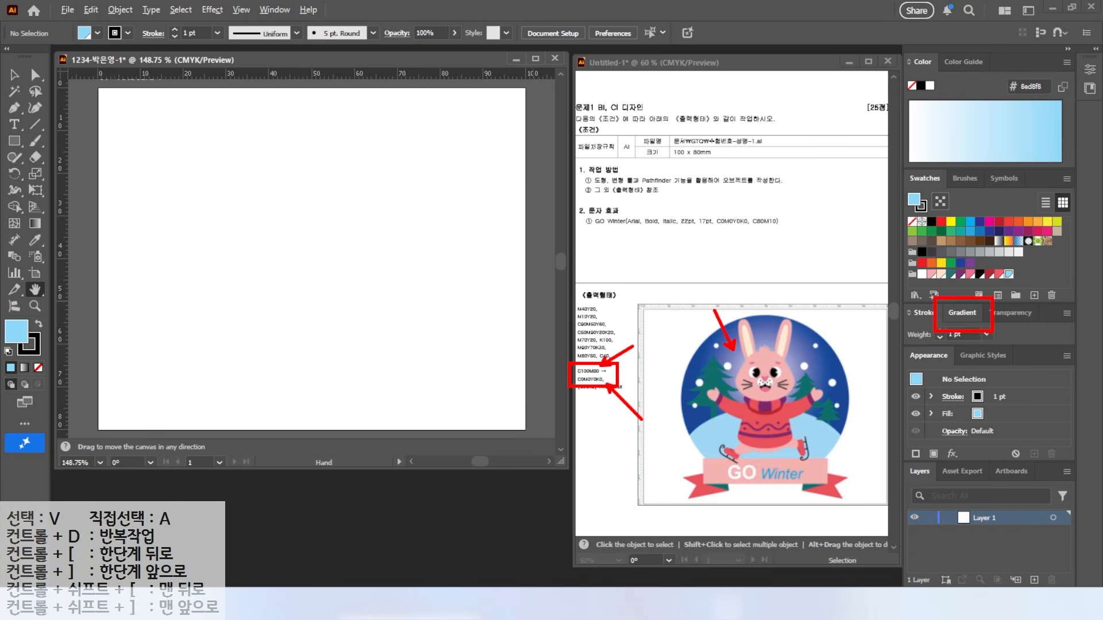
Step: Apply a default linear gradient to the fill in the Gradient panel
click(960, 313)
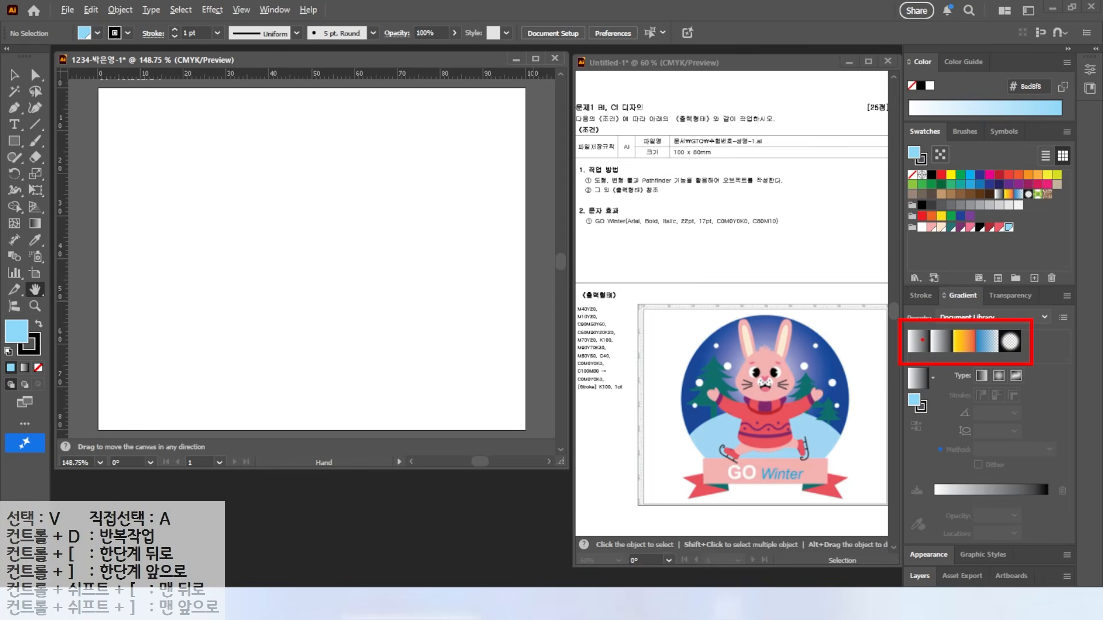
drag(915, 380, 817, 337)
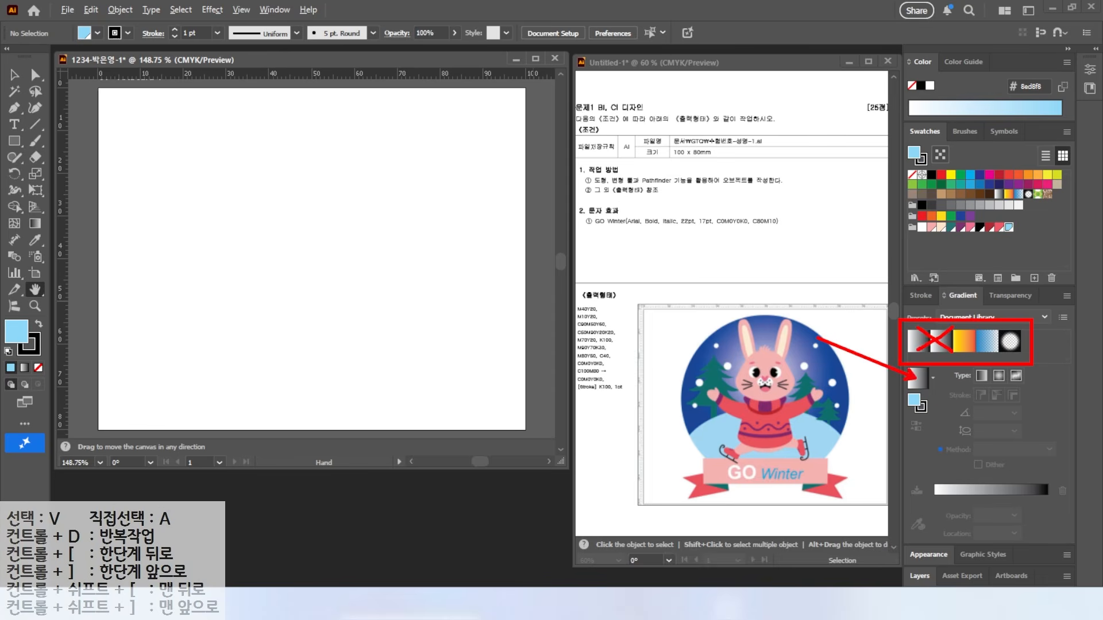
click(918, 380)
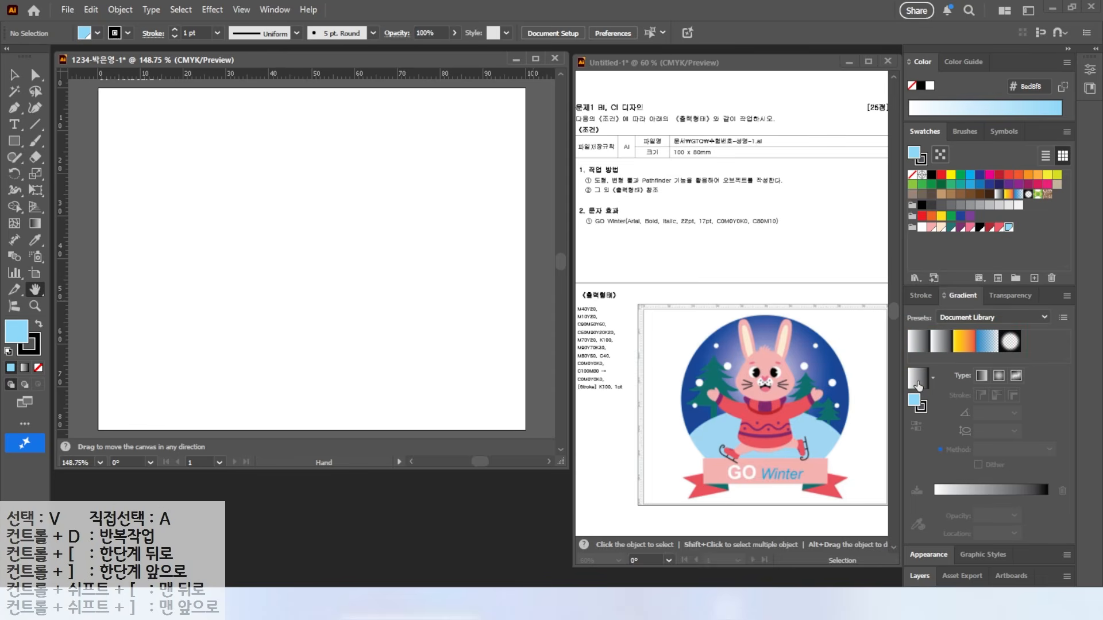
click(918, 384)
drag(936, 466, 954, 520)
drag(1055, 524, 1074, 504)
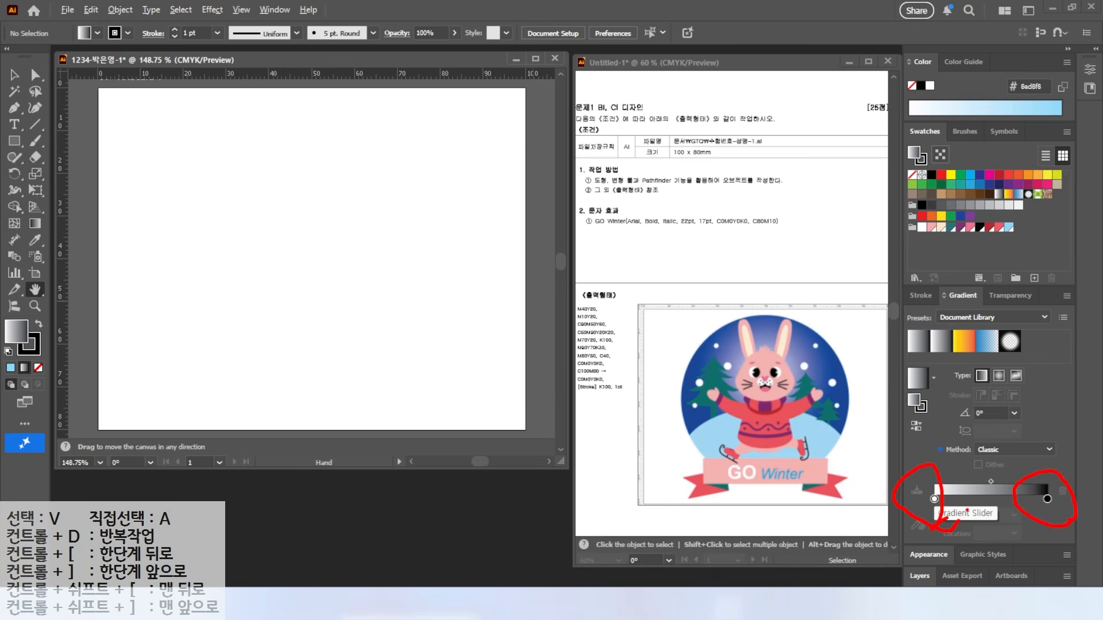
Step: Set the gradient's starting stop to CMYK C100 M80
double_click(935, 499)
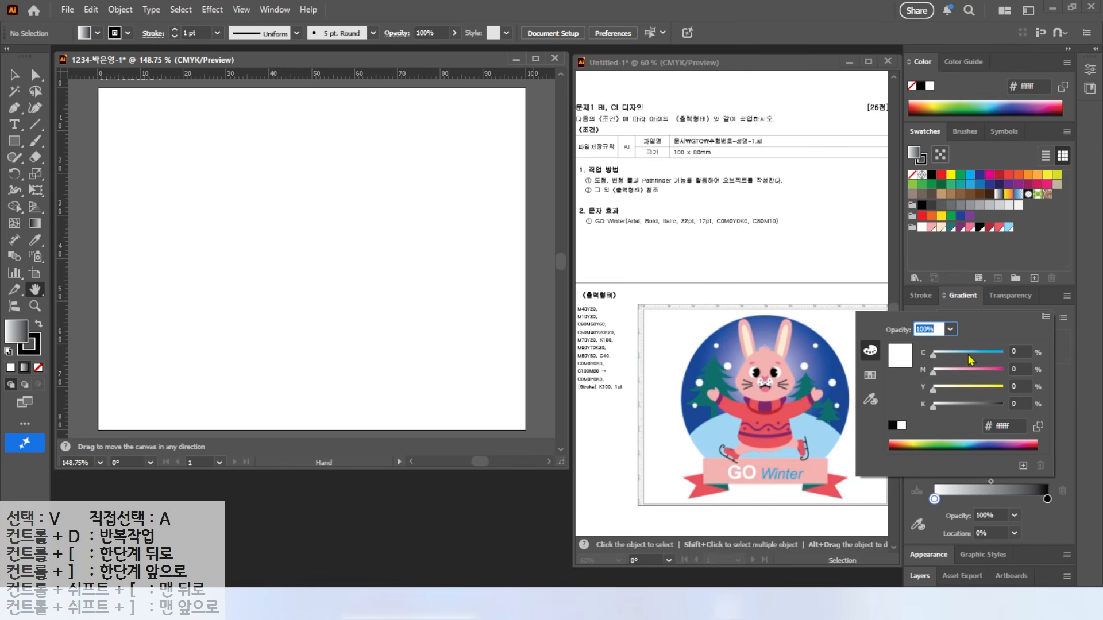
click(1046, 319)
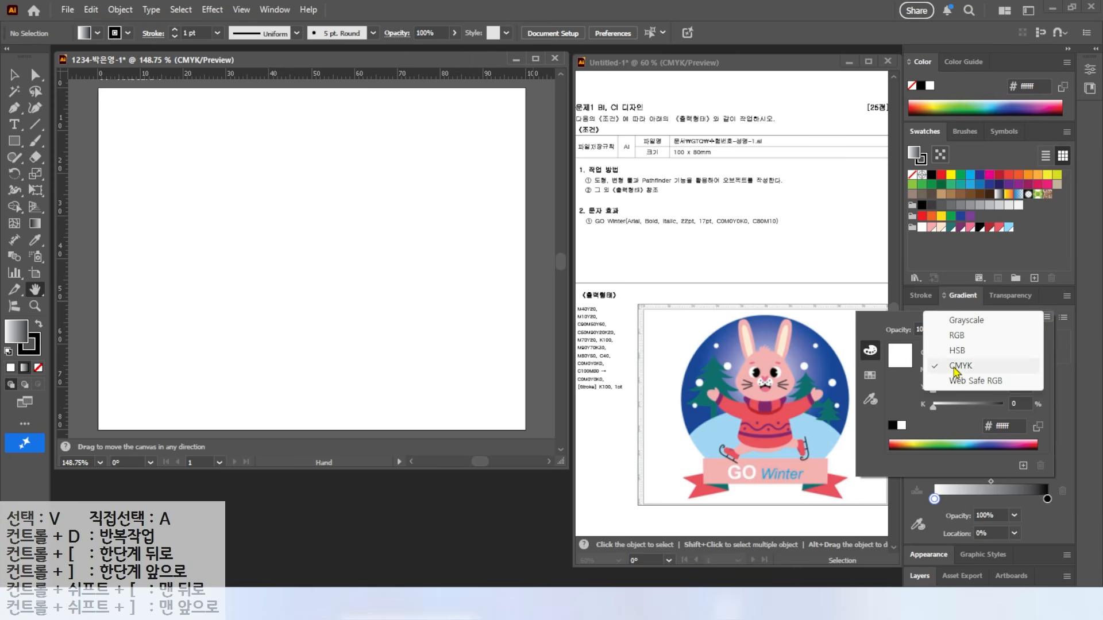
click(957, 370)
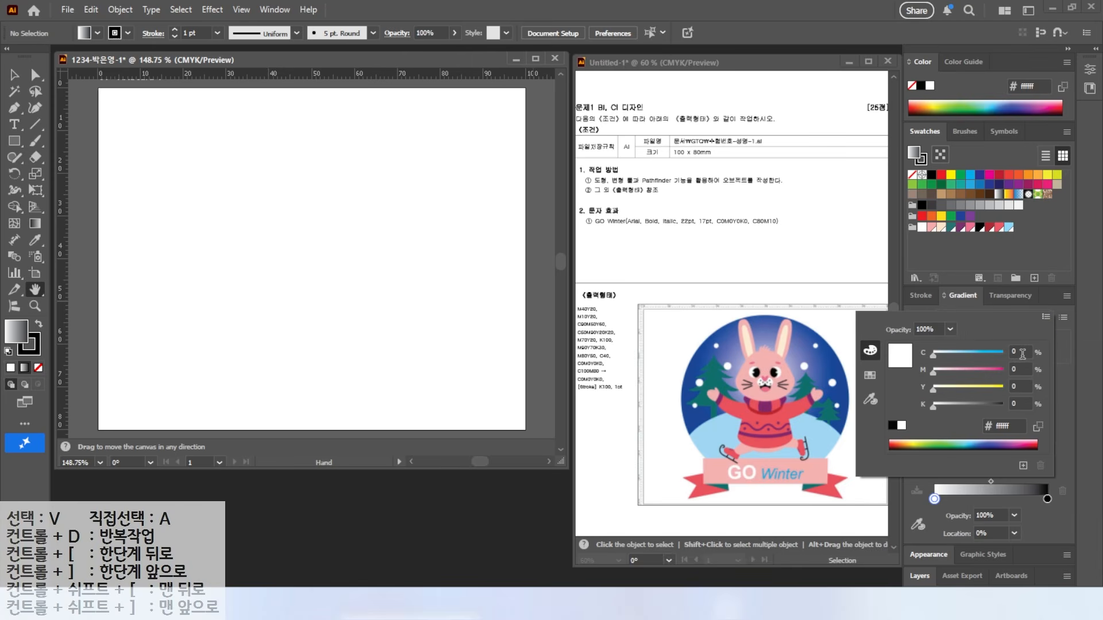
drag(1022, 351, 861, 360)
text(100)
key(Tab)
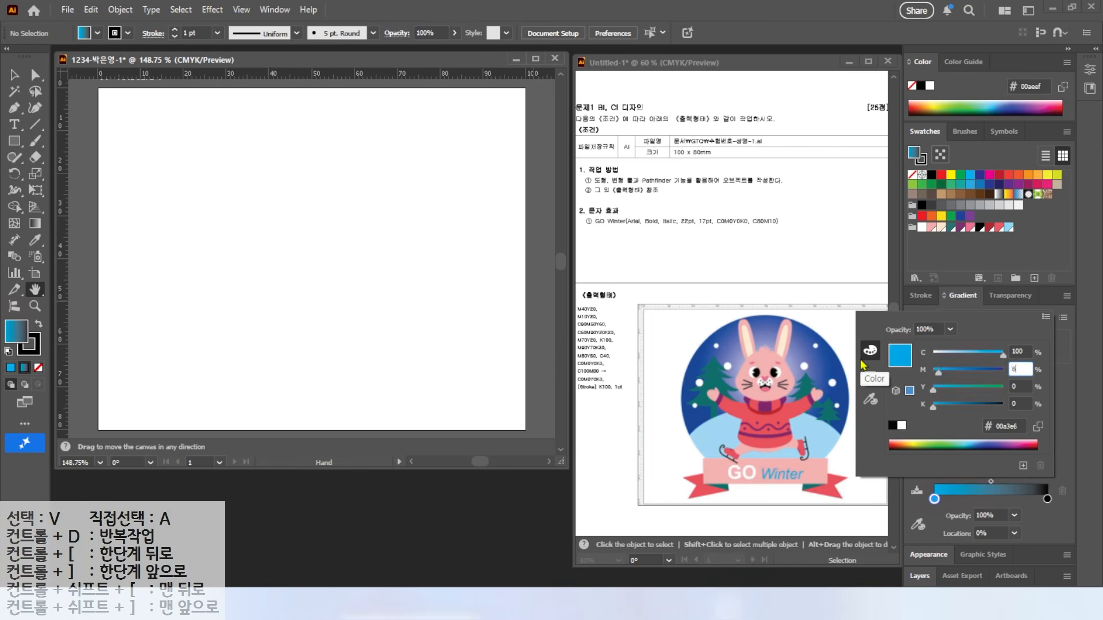
text(80)
key(Return)
Step: Zero the ending stop's cyan and re-enter C100 M80 on the starting stop
double_click(1048, 499)
drag(1023, 352, 896, 360)
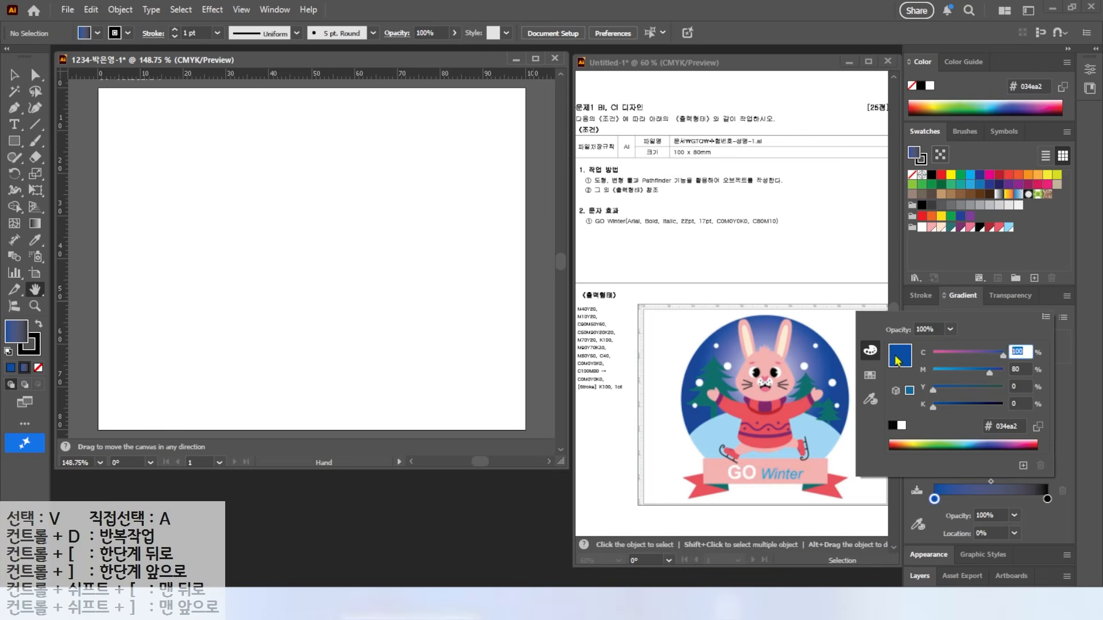
text(0)
key(Tab)
text(0)
key(Tab)
key(Tab)
key(Return)
double_click(934, 499)
drag(1022, 353, 914, 362)
text(100)
key(Tab)
text(80)
key(Return)
Step: Set the ending stop to white and save the blue-to-white gradient as a swatch
double_click(1047, 500)
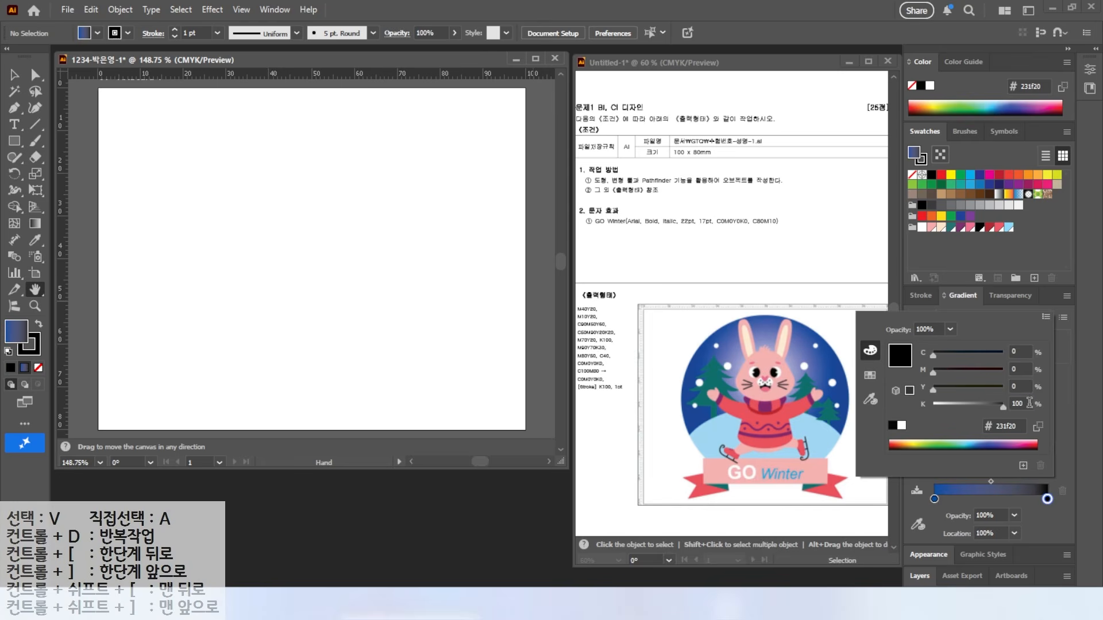
drag(1028, 403, 979, 412)
text(0)
key(Return)
mouse_move(938, 376)
mouse_down()
mouse_move(910, 389)
mouse_move(930, 361)
mouse_move(921, 245)
mouse_up()
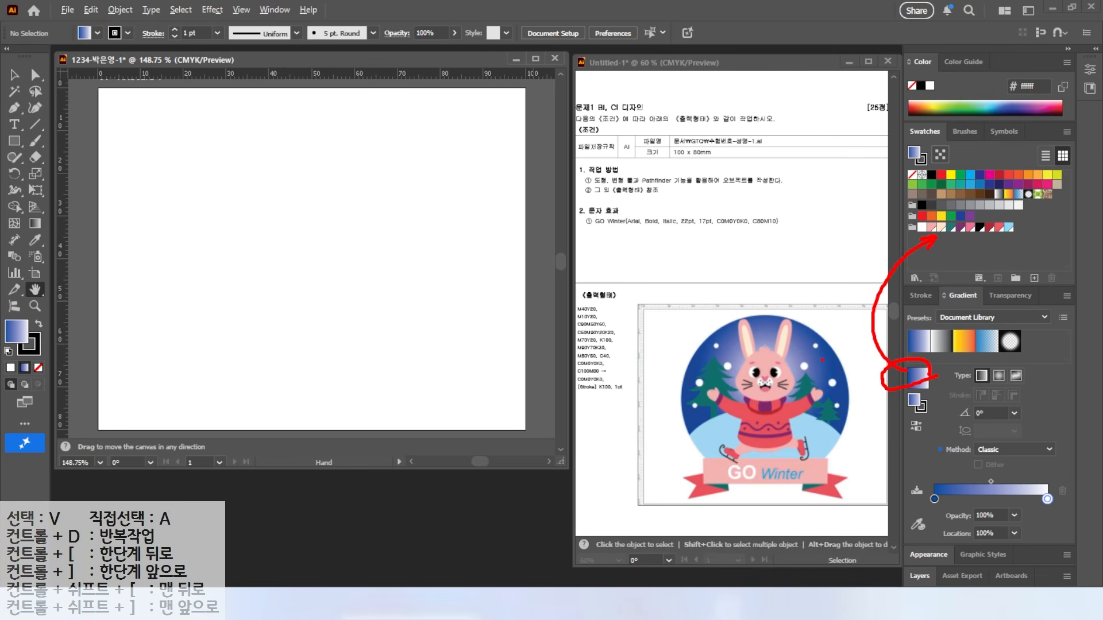
mouse_move(917, 378)
mouse_down()
mouse_move(986, 245)
mouse_move(1014, 229)
mouse_up()
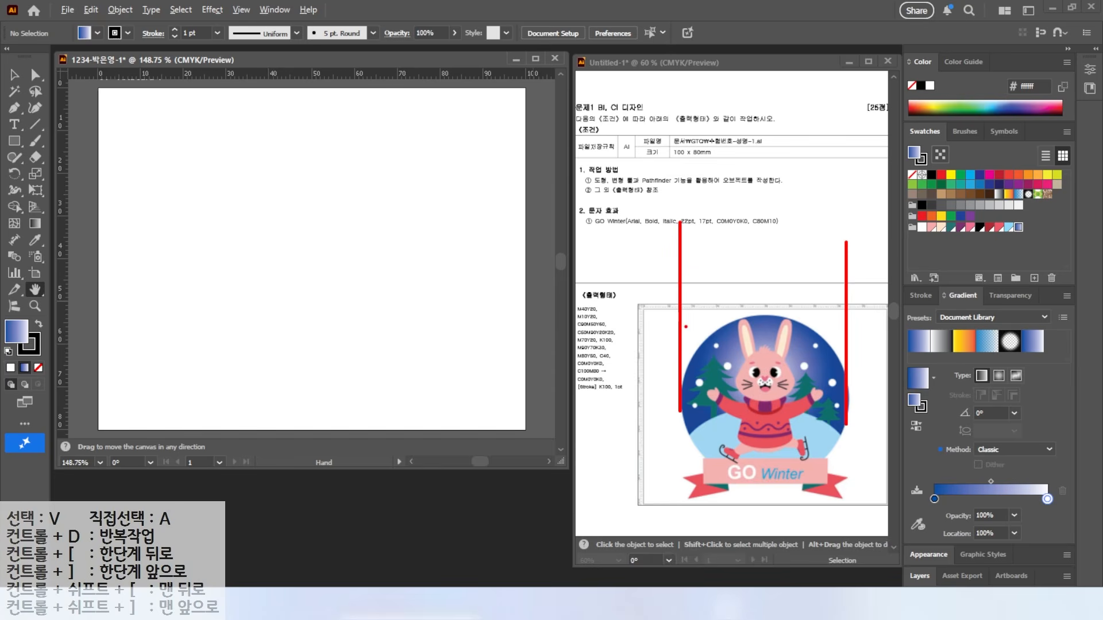
Step: Drag two vertical ruler guides onto the artboard marking the globe's left and right edges
key(v)
drag(61, 208, 164, 217)
drag(62, 193, 441, 270)
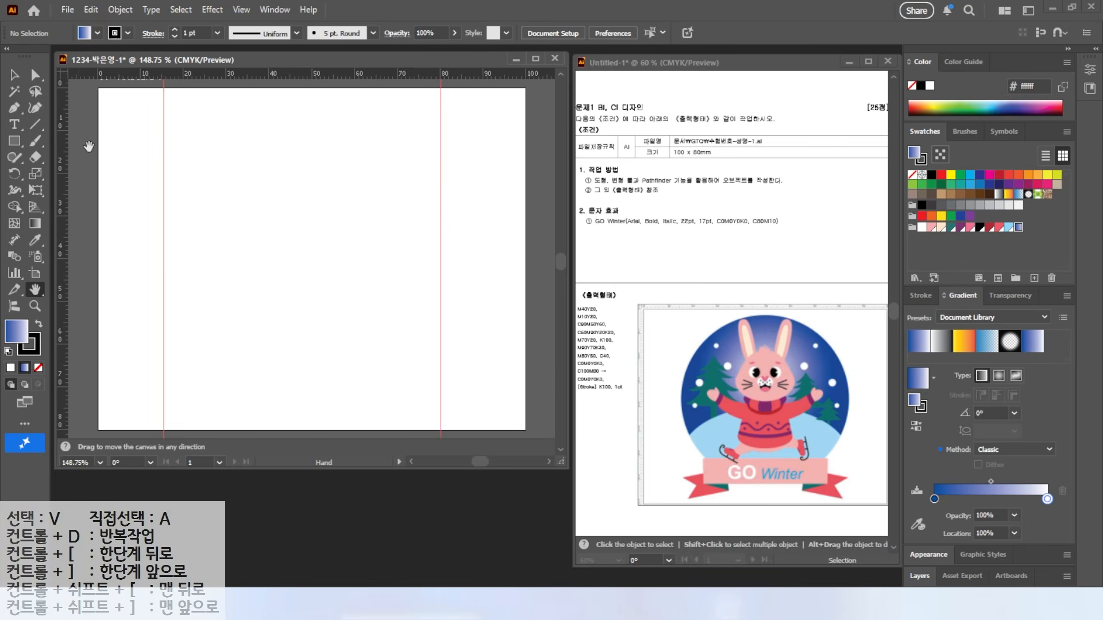
drag(14, 141, 64, 166)
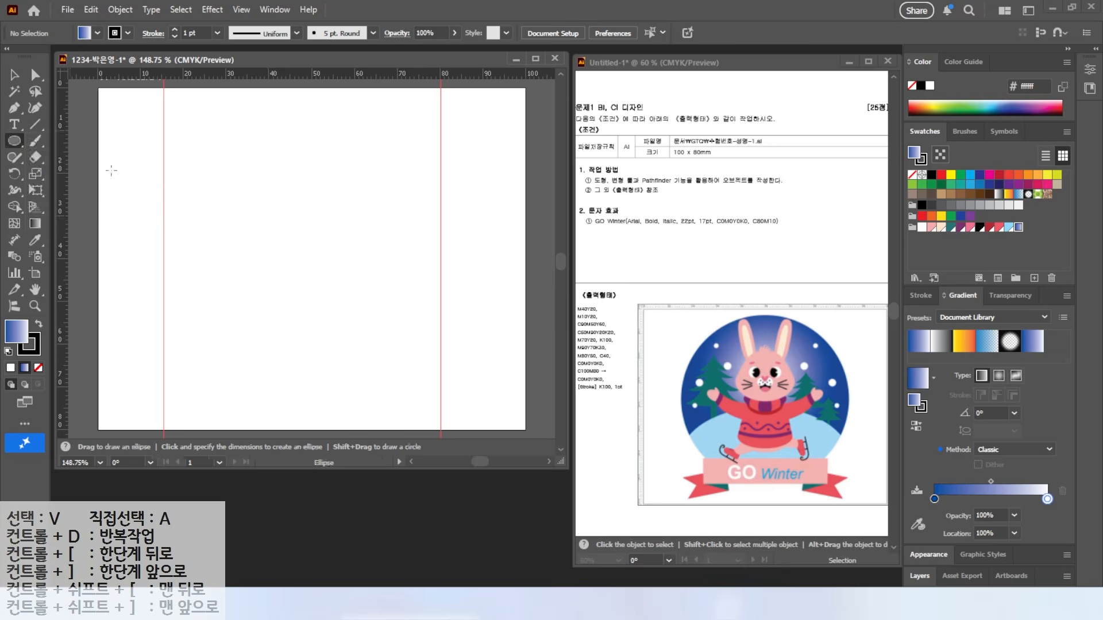
Step: Draw a circle about 63.3 mm wide between the guides and set its stroke to None
drag(171, 102, 430, 372)
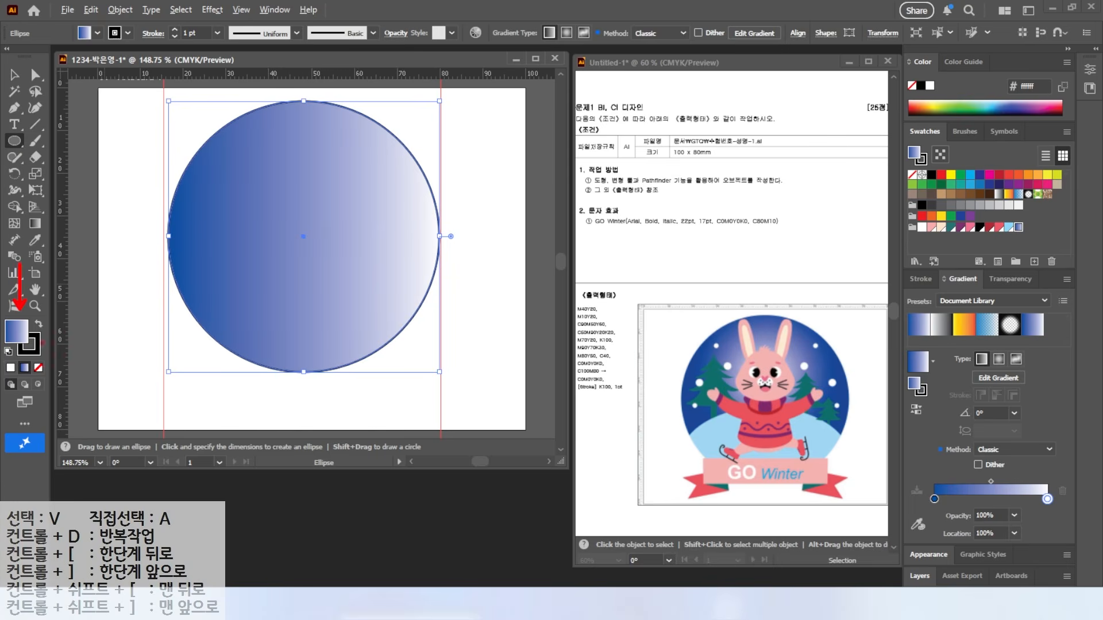
click(39, 353)
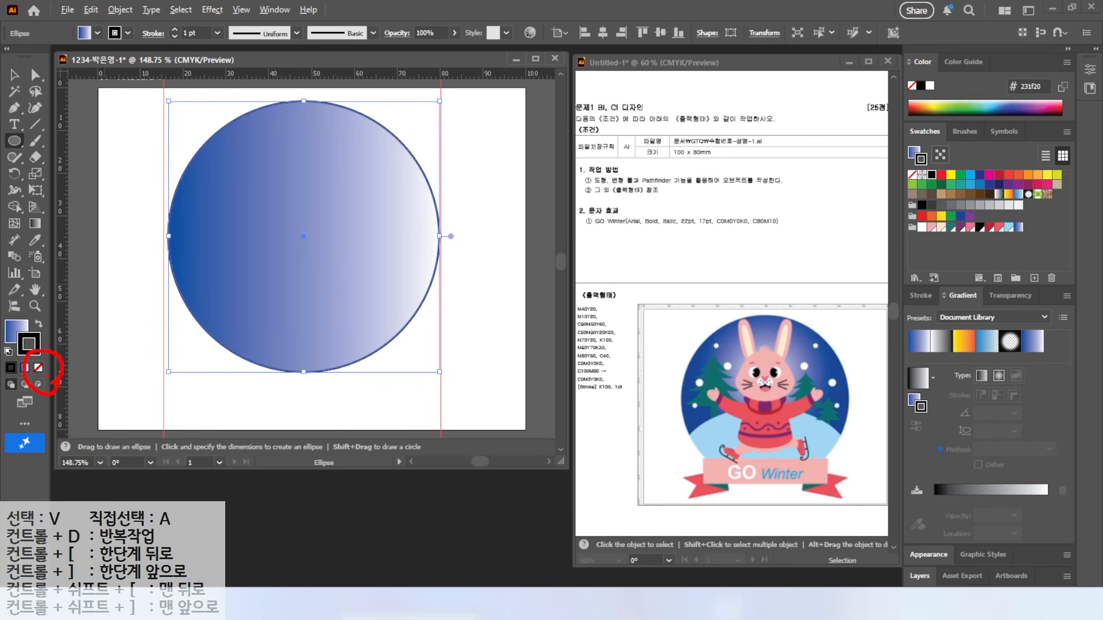
click(38, 368)
click(224, 279)
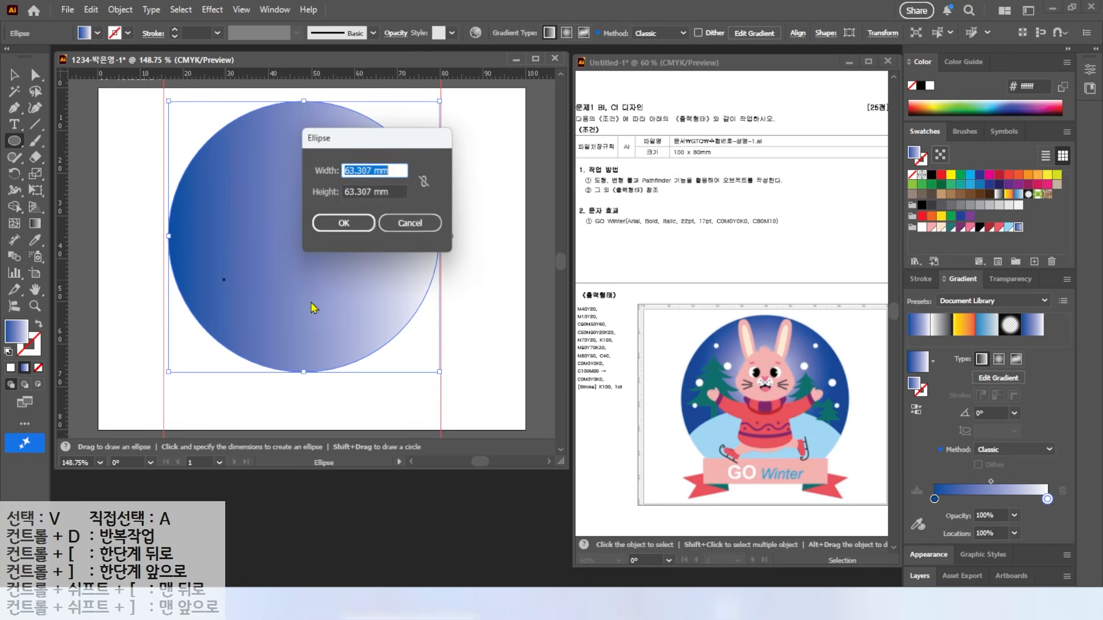
click(405, 223)
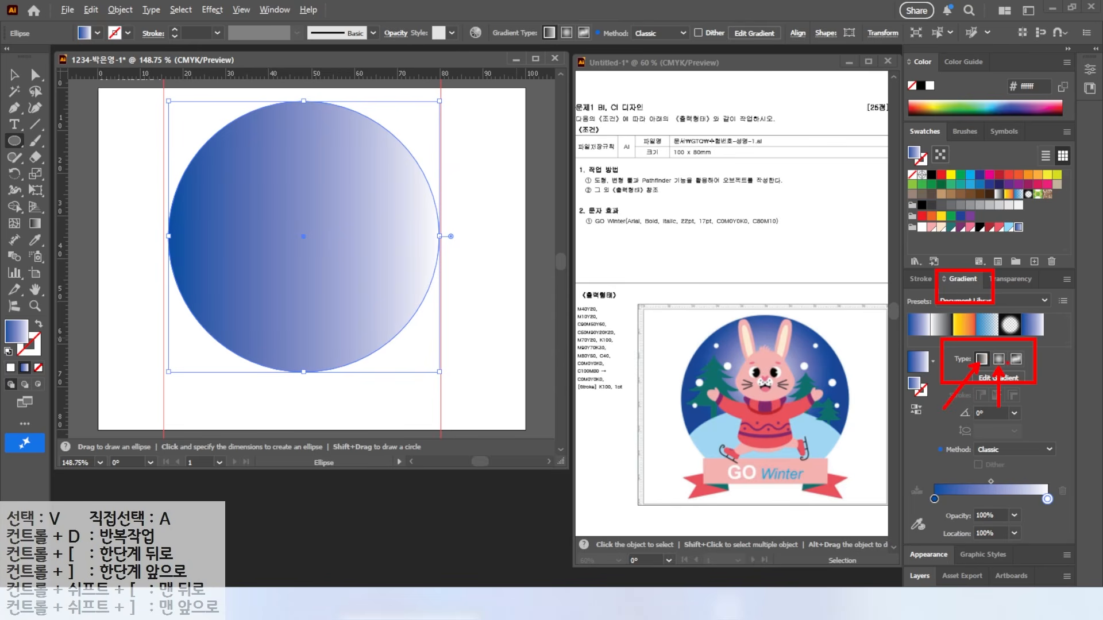
Step: Make the circle's gradient radial and reverse it so the centre is white
click(999, 359)
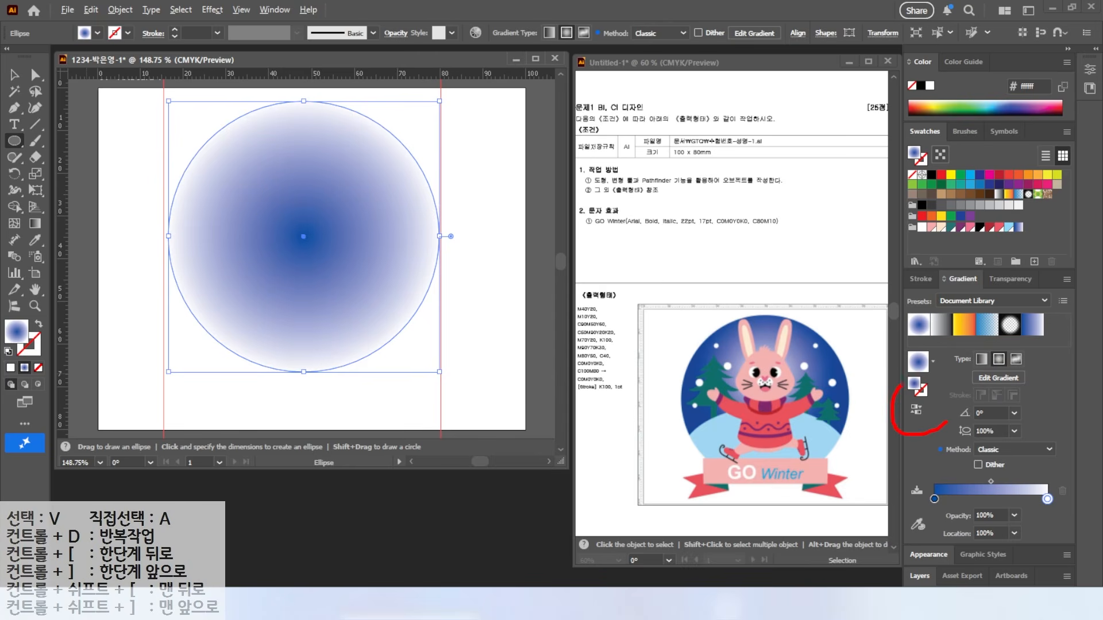
click(917, 410)
click(917, 410)
click(916, 410)
click(917, 410)
click(916, 411)
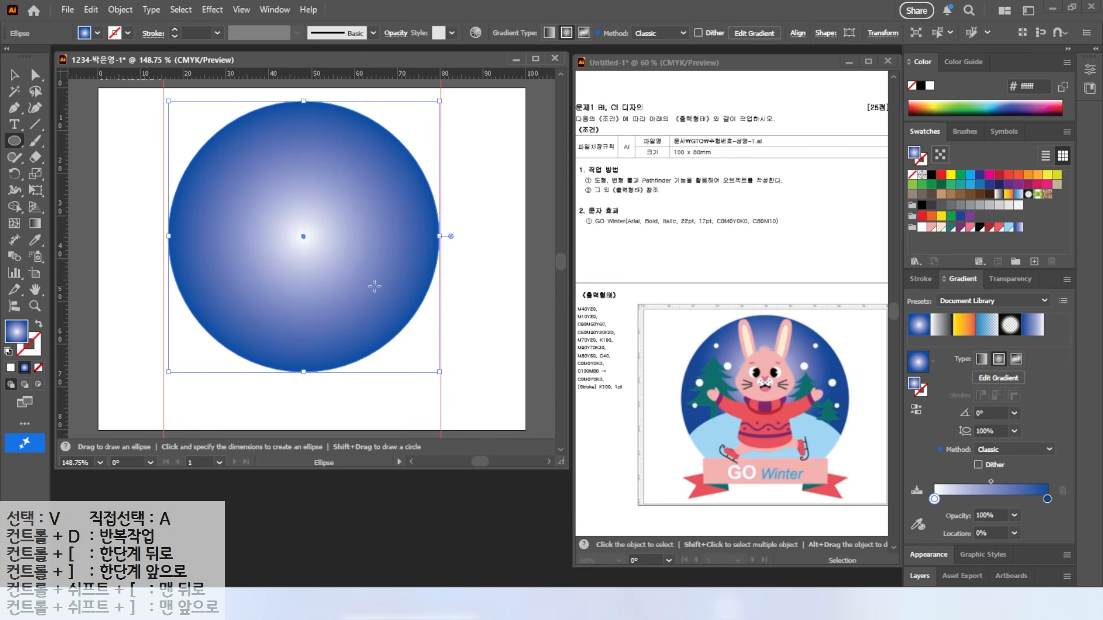
Step: Drag a copy of the circle straight down, flatten it to about 82% height, and select both
key(v)
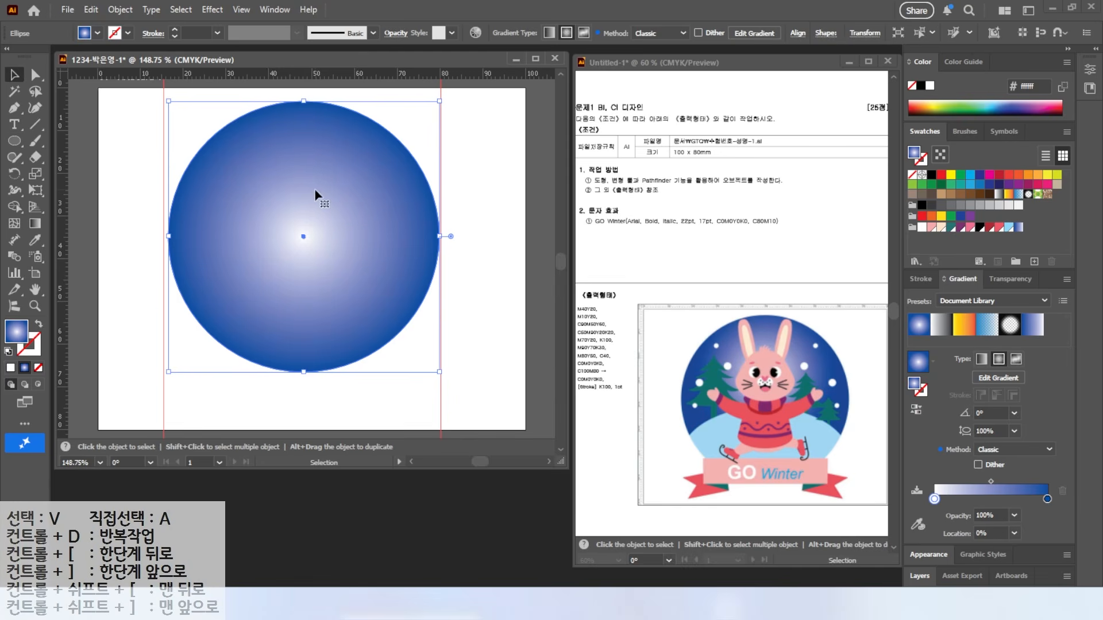
drag(320, 148, 308, 285)
drag(304, 242, 302, 265)
drag(176, 149, 266, 325)
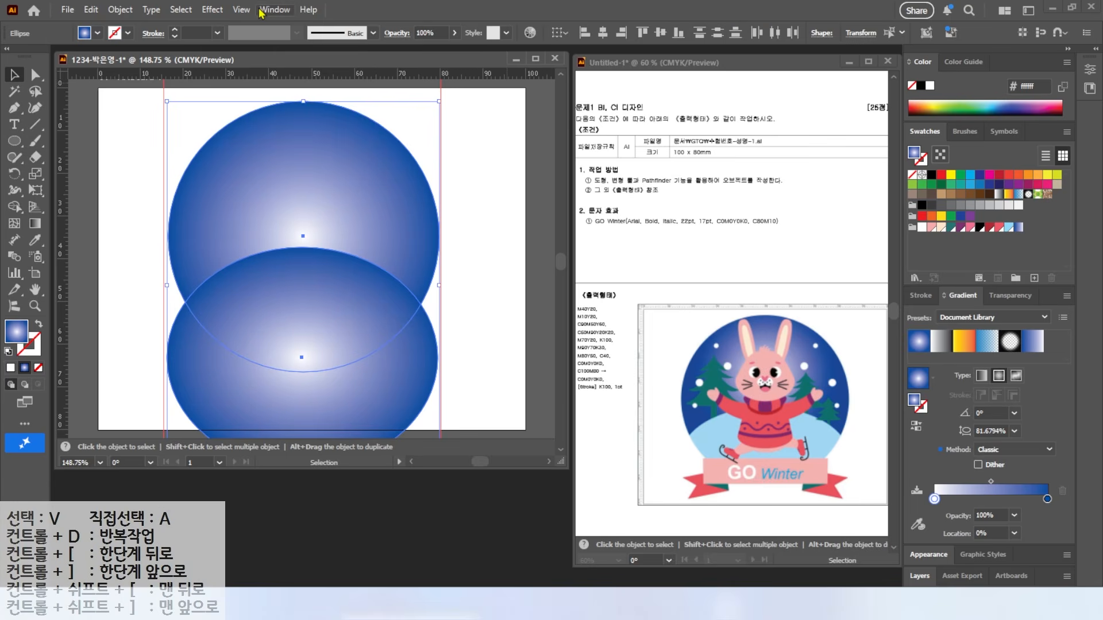
Step: Divide the overlapping circles with the Pathfinder panel
click(276, 10)
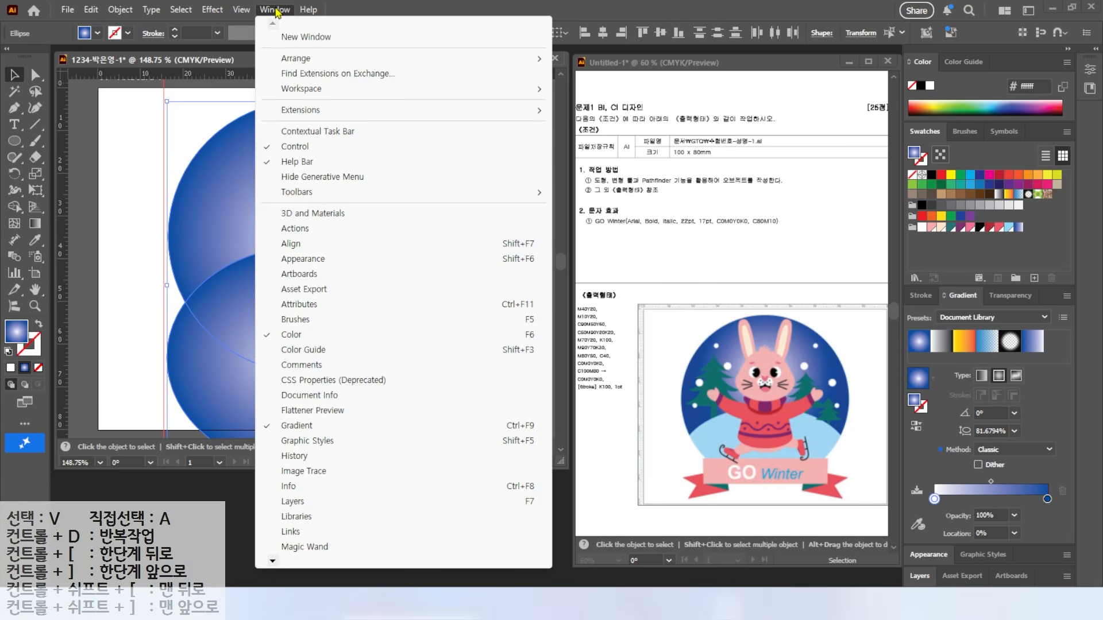
mouse_move(274, 561)
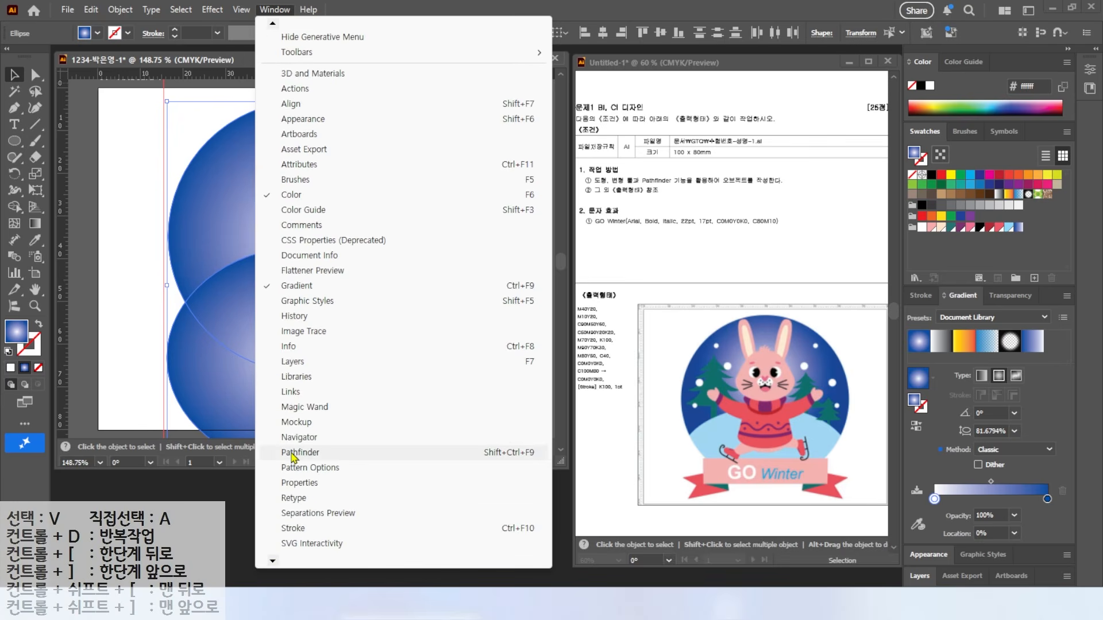
click(291, 456)
drag(601, 92, 512, 483)
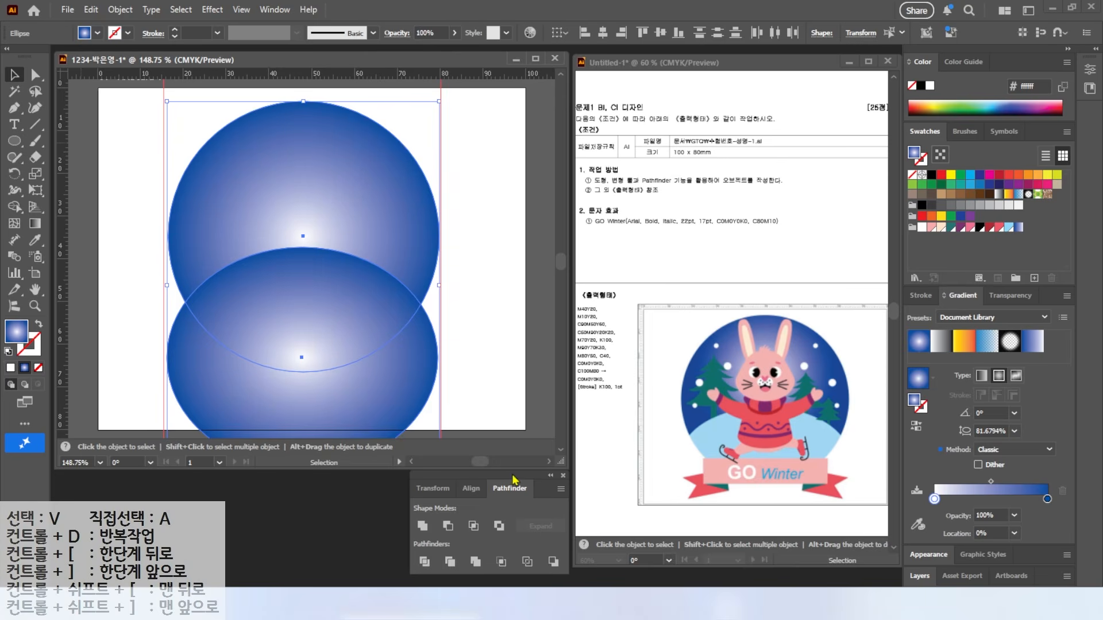
click(424, 561)
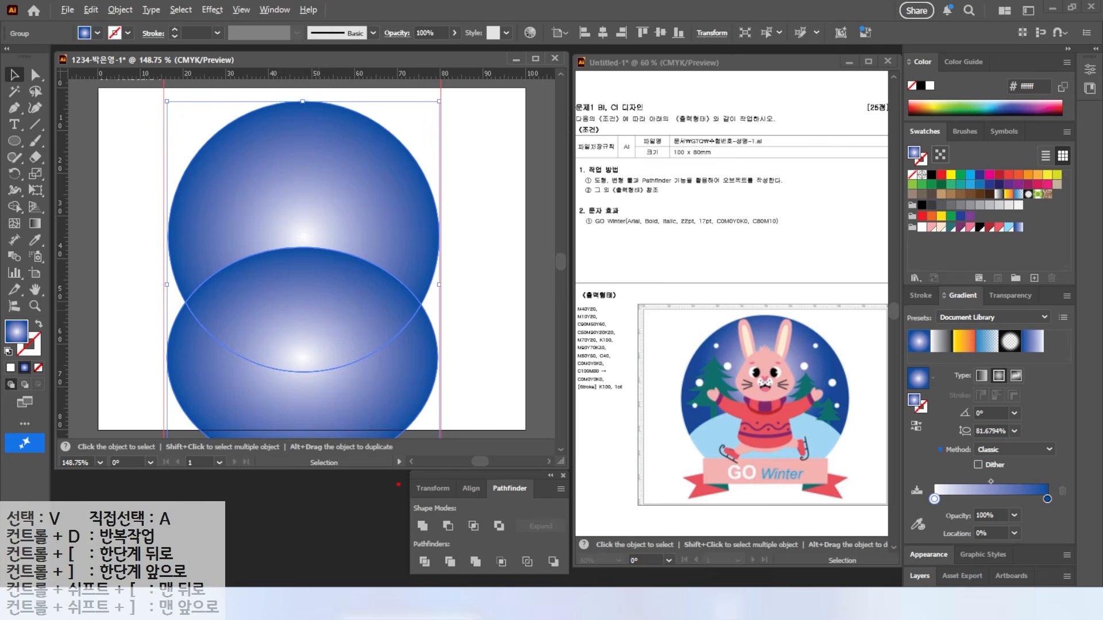
Step: Delete the piece hanging below the globe, then reselect the divided group
mouse_move(41, 39)
mouse_down()
mouse_move(9, 6)
mouse_move(96, 116)
mouse_up()
key(Escape)
click(34, 77)
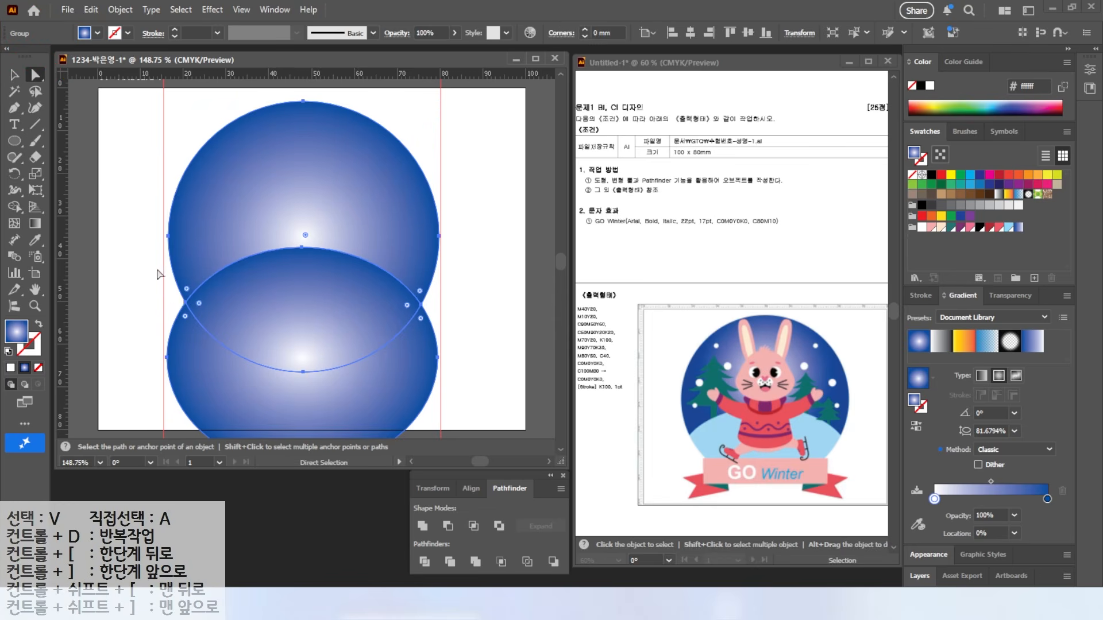
click(137, 319)
click(212, 381)
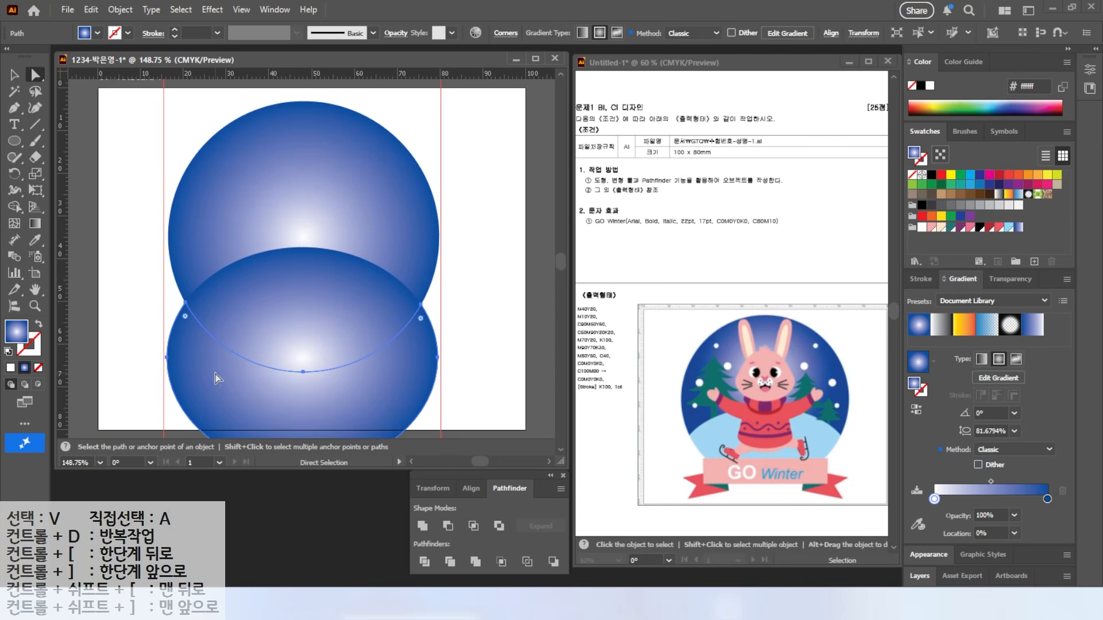
key(ctrl+d)
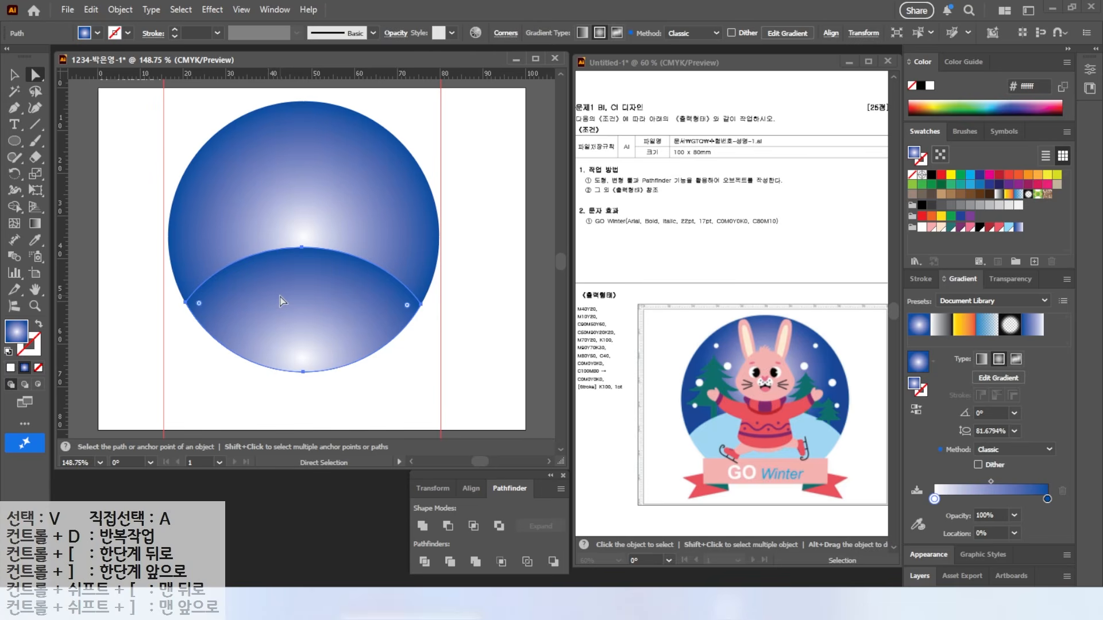
key(v)
click(283, 192)
right_click(302, 200)
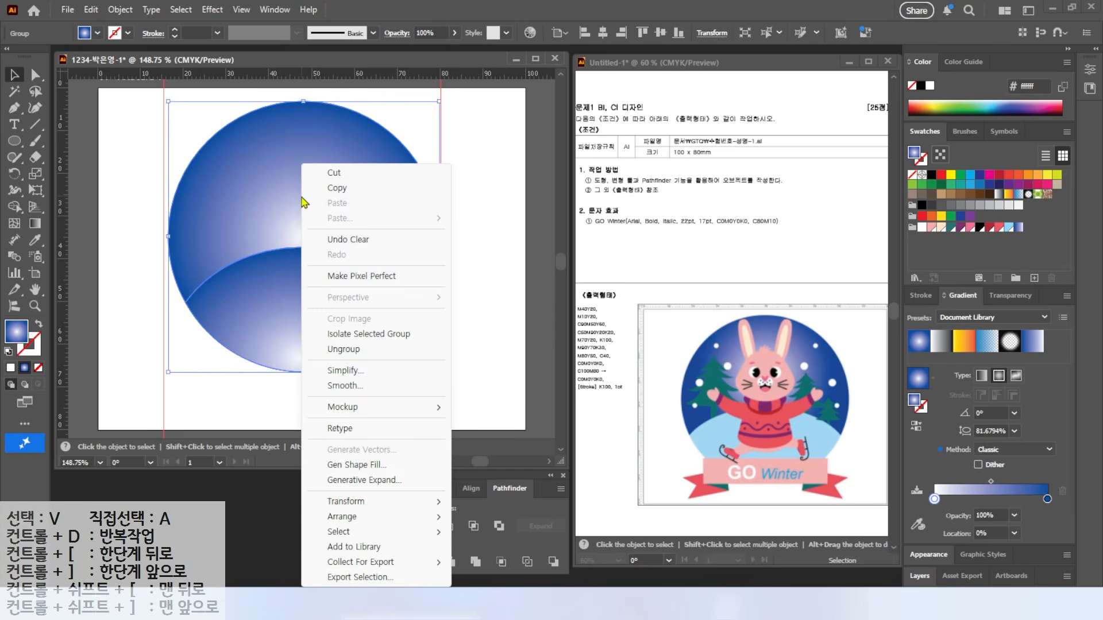
Step: Ungroup the pieces and fill the ground shape light blue
click(343, 349)
click(275, 350)
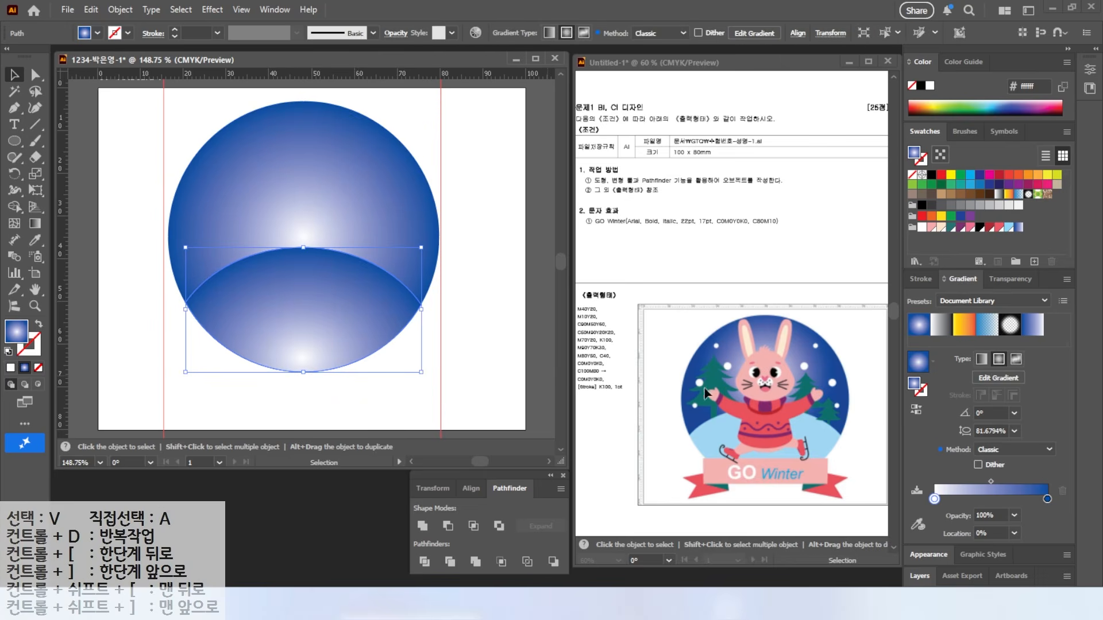
click(1009, 227)
click(141, 310)
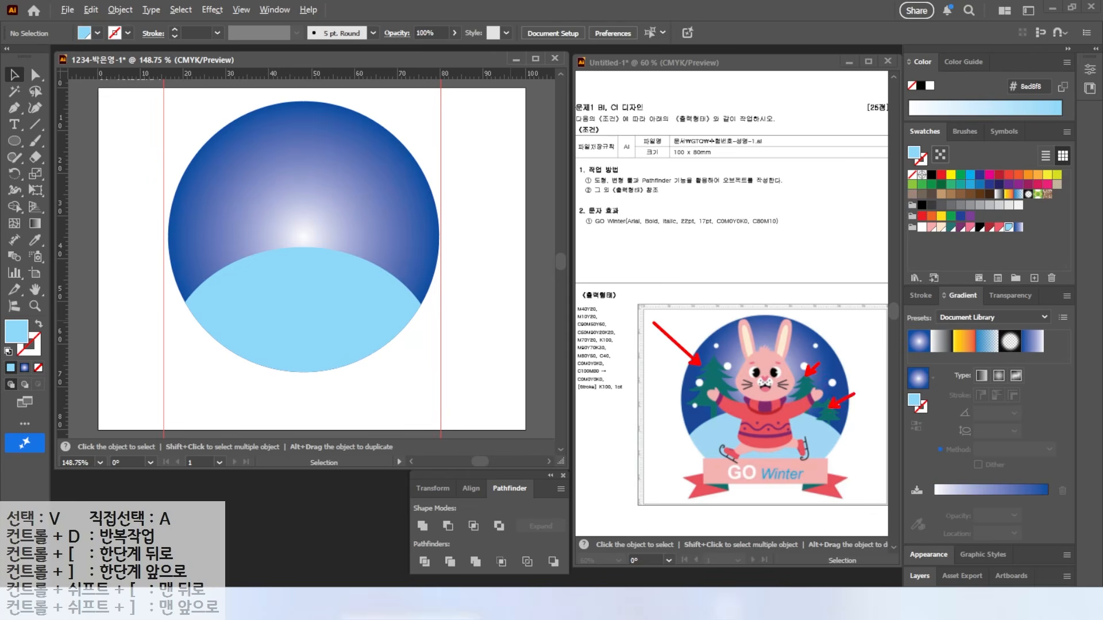
Step: Select both the globe and the ground and lock them
scroll(195, 187, up, 3)
click(379, 317)
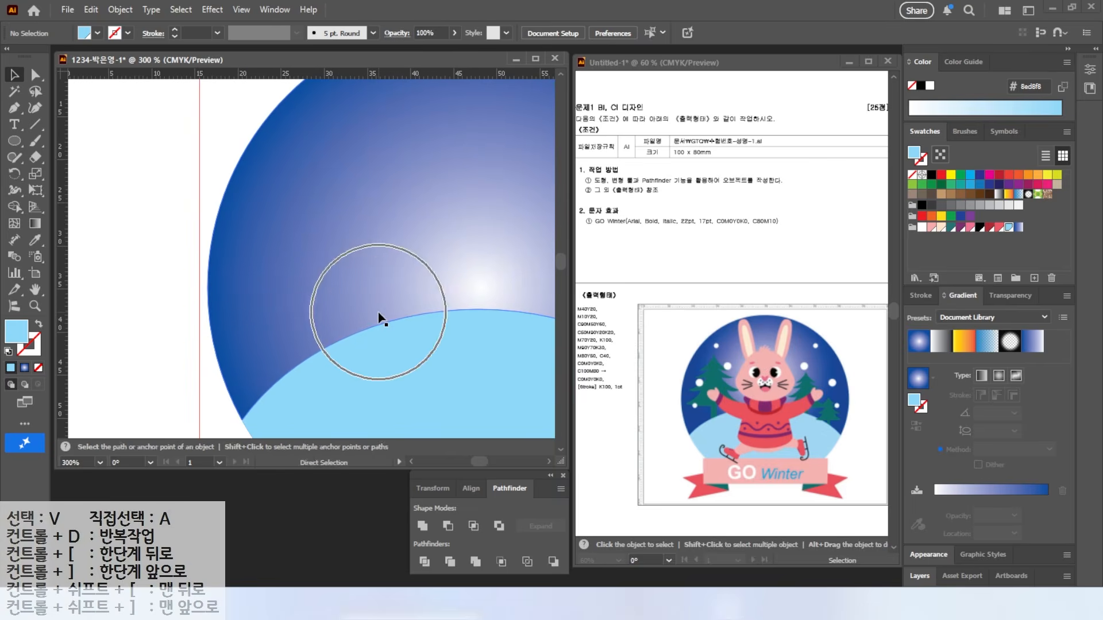
click(130, 223)
drag(234, 123, 366, 396)
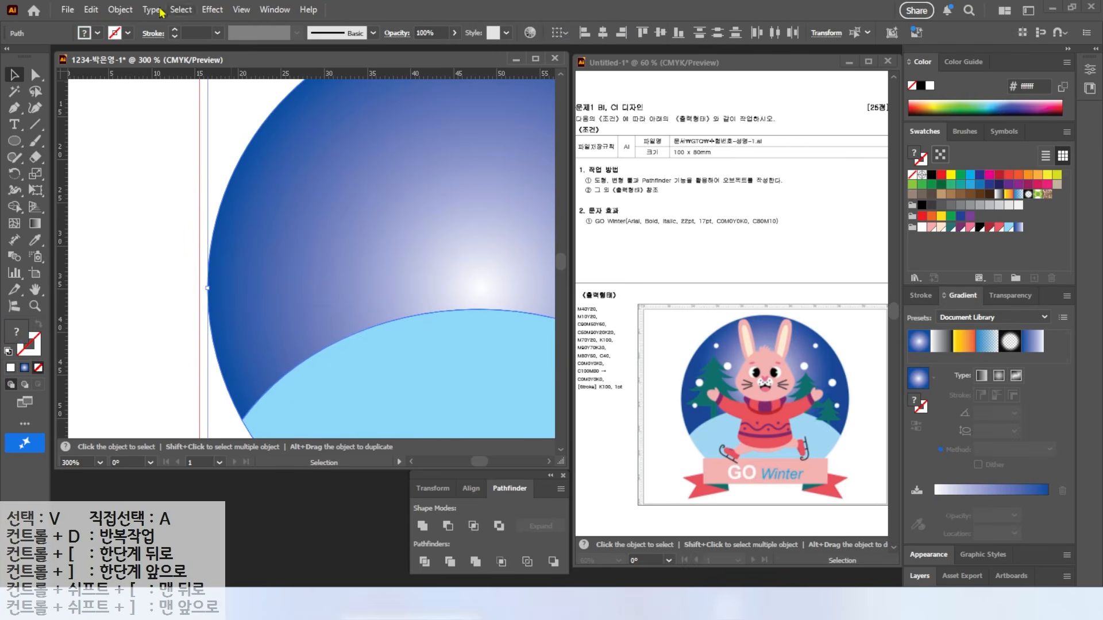
click(120, 10)
mouse_move(149, 149)
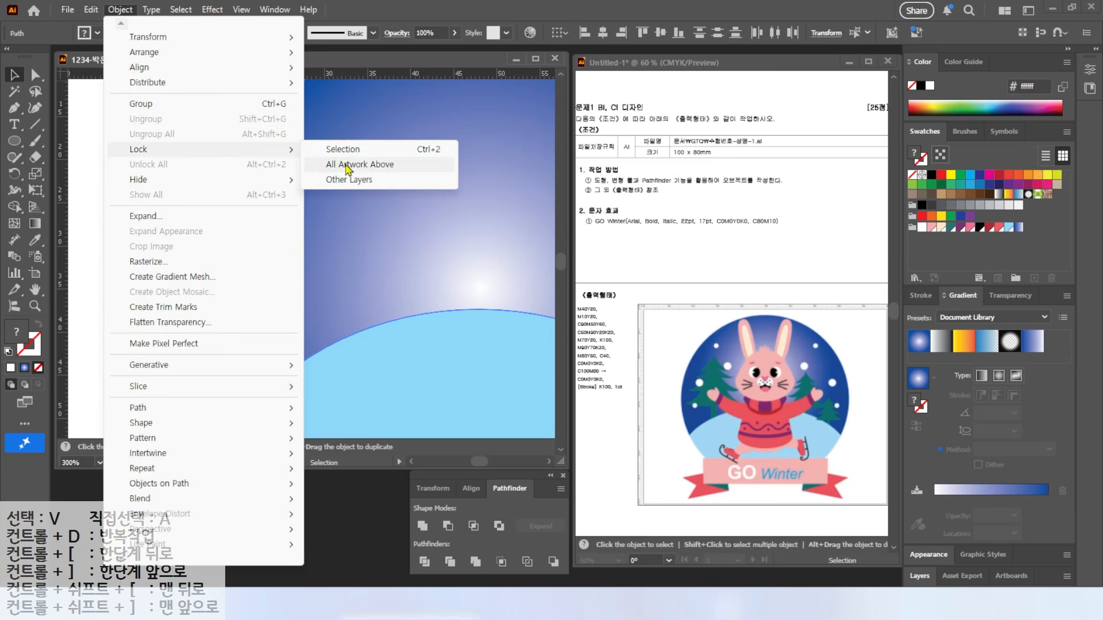
click(343, 149)
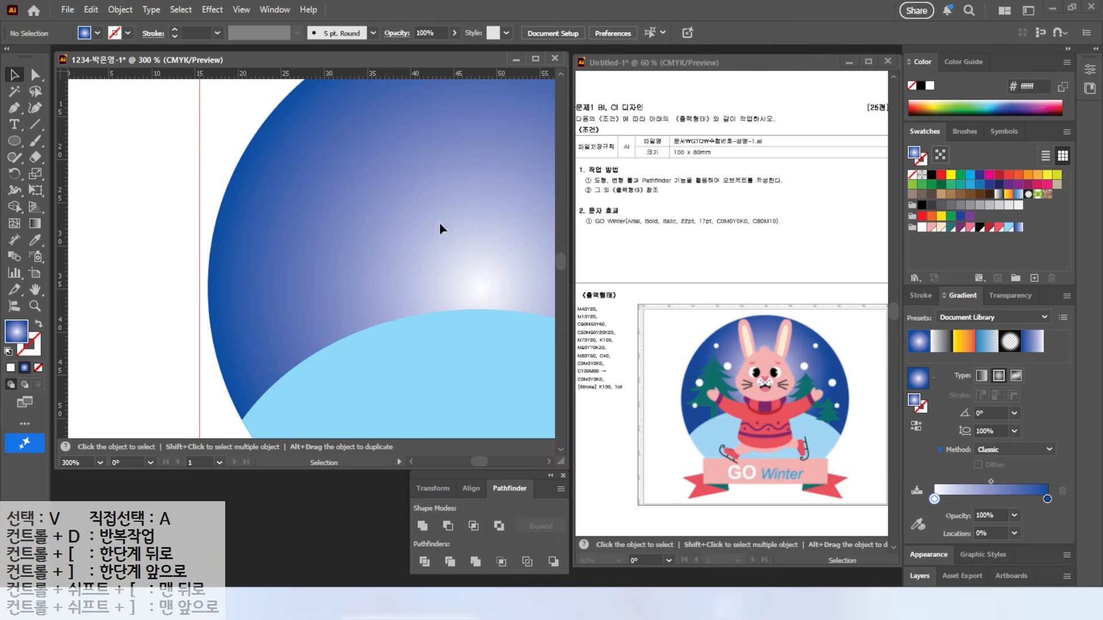
click(14, 107)
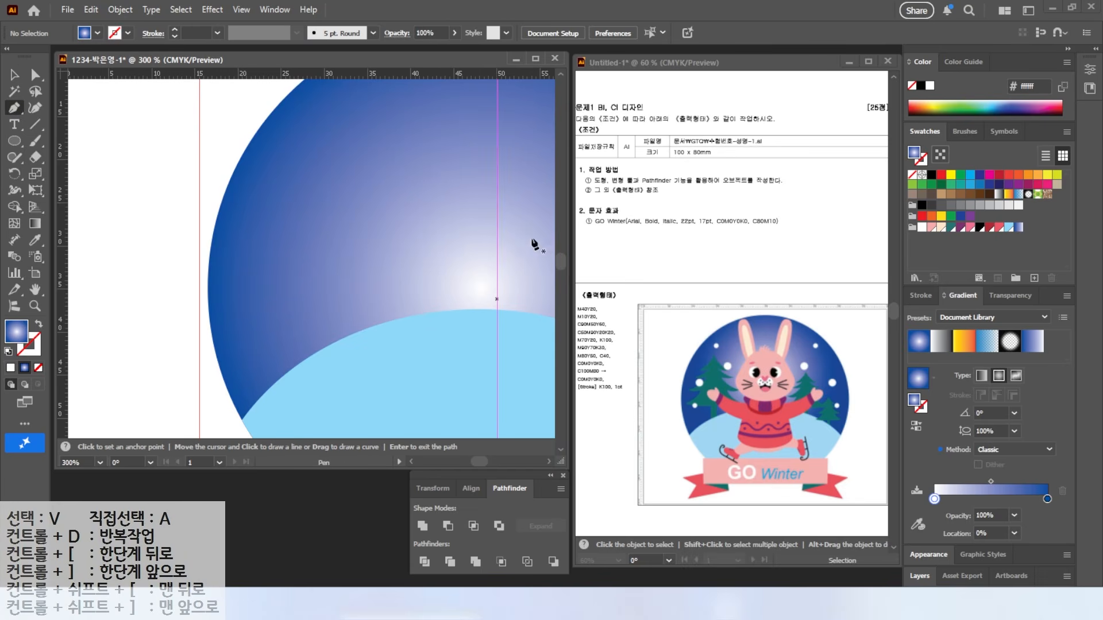
Step: Draw a half pine-tree outline with curved branches and a trunk along the vertical guide
click(199, 138)
drag(141, 183, 108, 181)
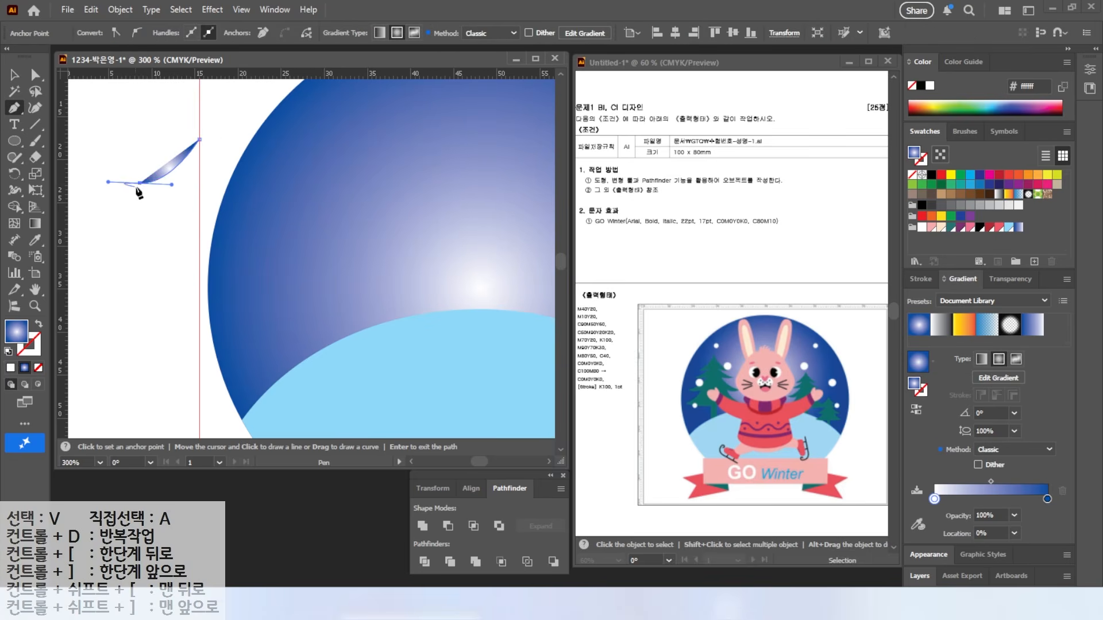
key(ctrl)
click(140, 183)
click(179, 183)
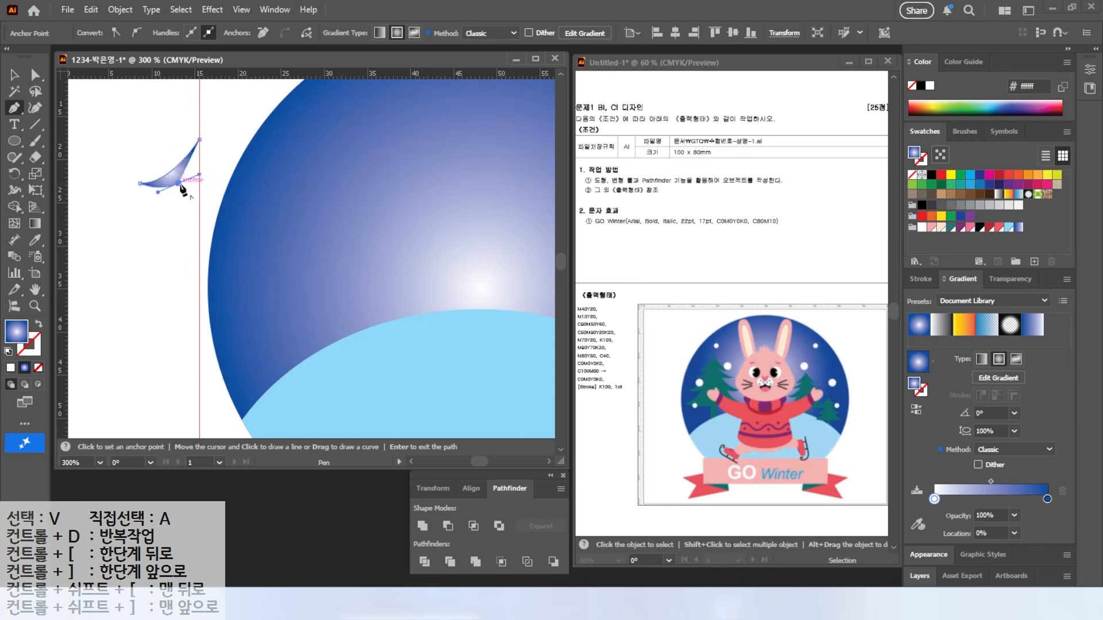
drag(128, 220, 78, 256)
click(169, 217)
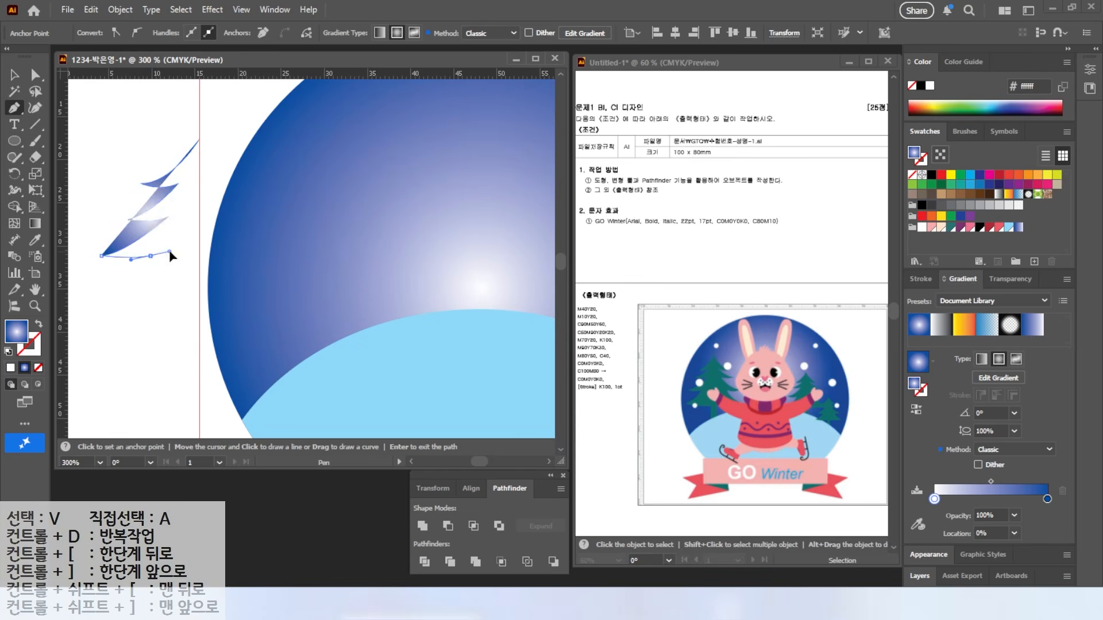
click(151, 256)
drag(85, 295, 69, 297)
scroll(69, 299, left, 2)
drag(253, 296, 285, 282)
click(254, 296)
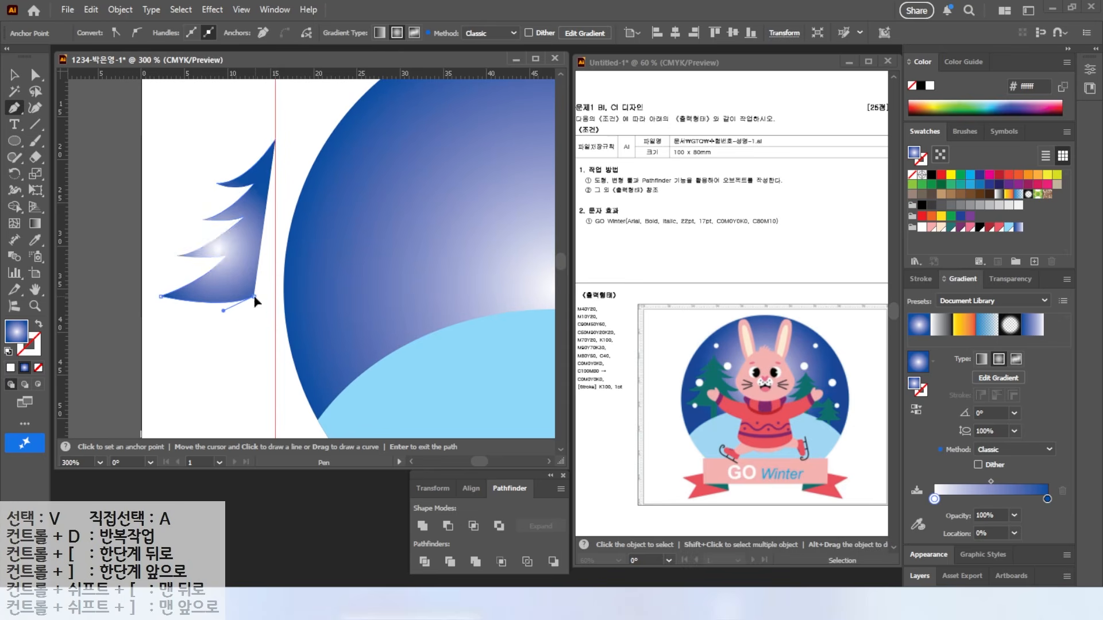
click(254, 339)
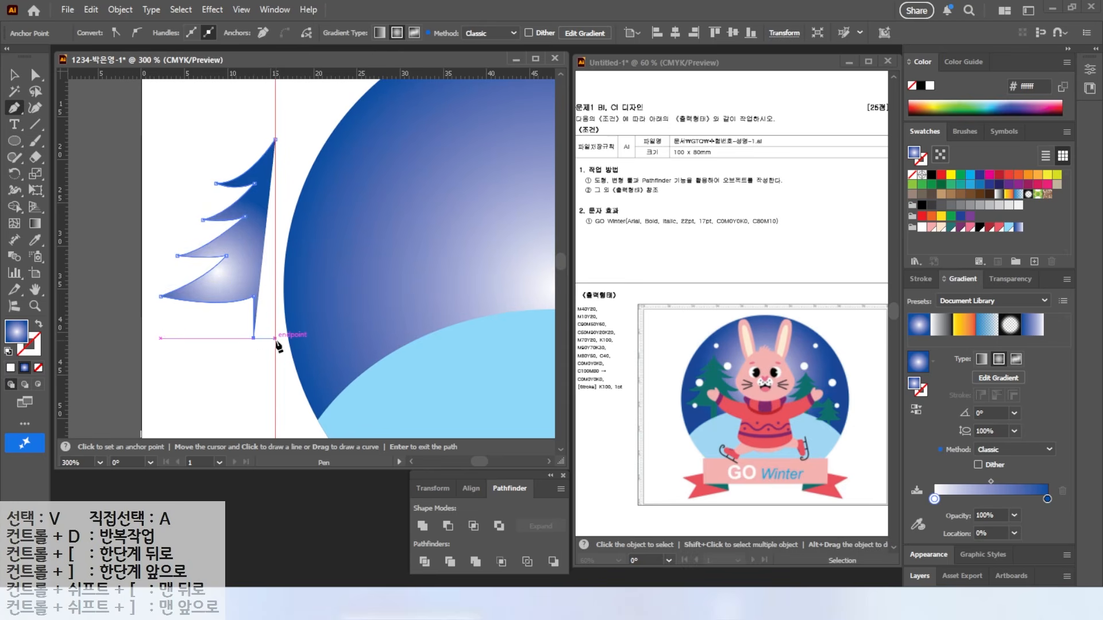
click(275, 339)
click(276, 139)
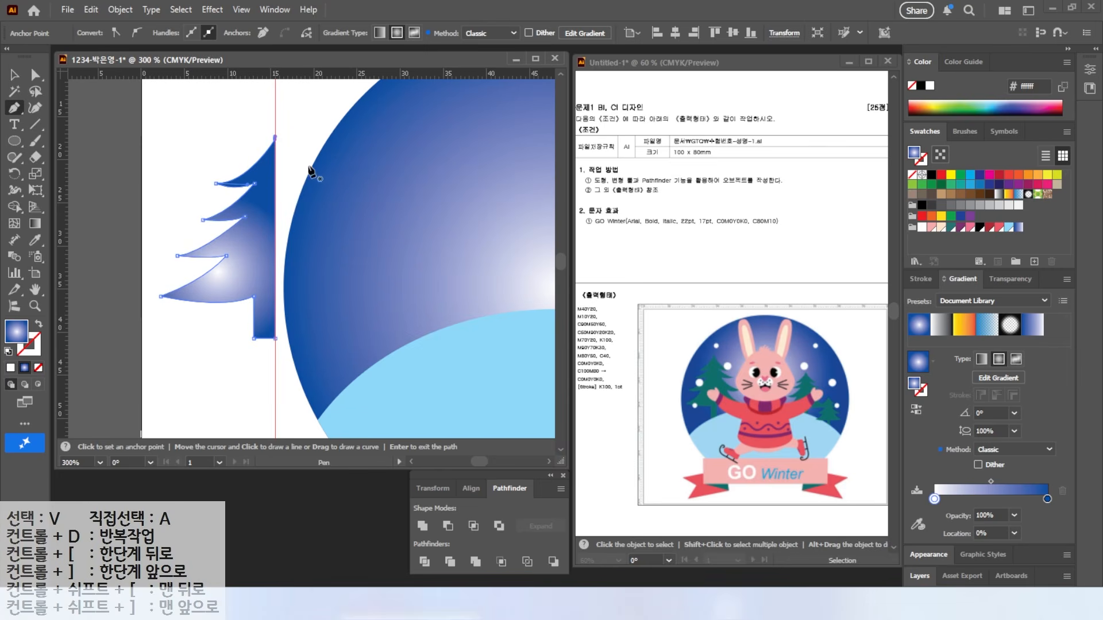
Step: Adjust the branch notch, trunk edge and lower branch tip anchors, then select the whole tree
click(14, 82)
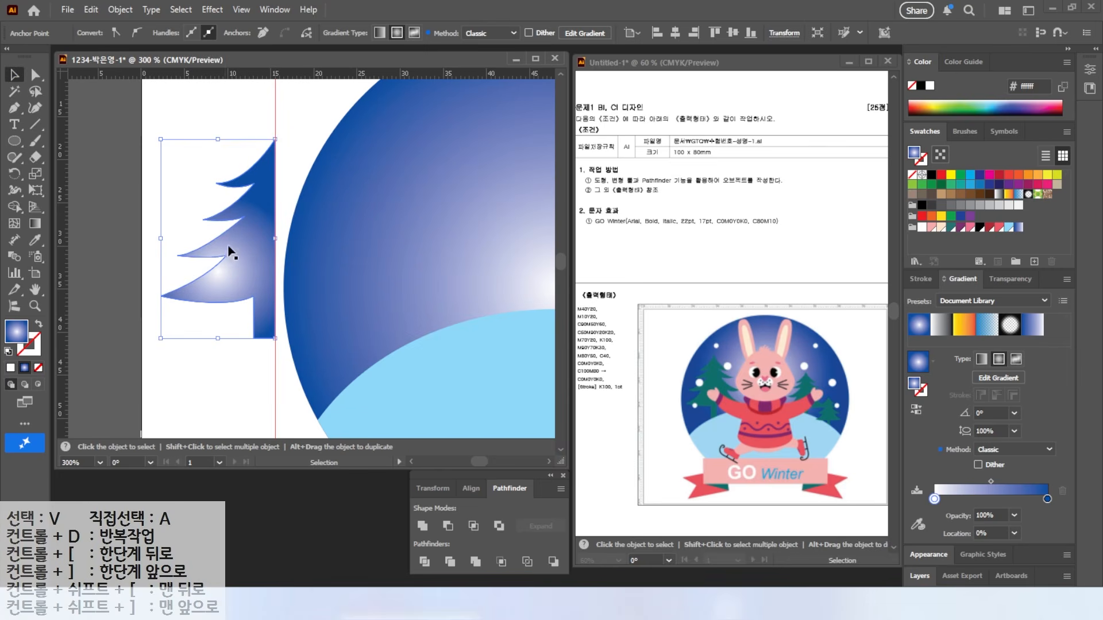
click(34, 75)
mouse_move(226, 257)
mouse_down()
mouse_move(216, 256)
mouse_move(238, 258)
mouse_up()
click(254, 297)
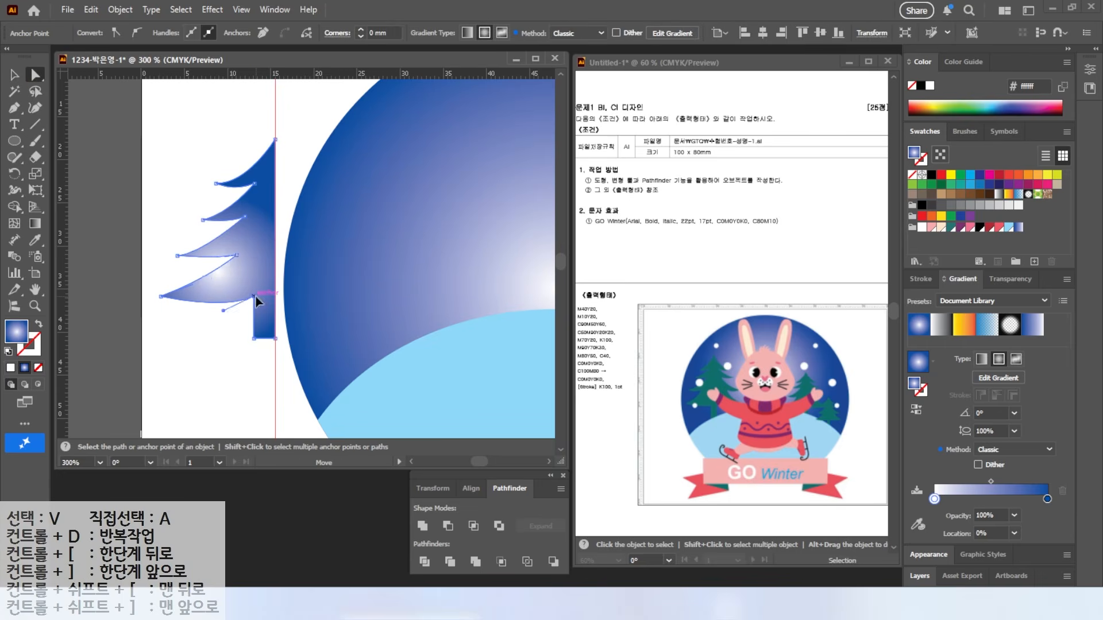
drag(254, 339, 261, 339)
drag(161, 297, 175, 309)
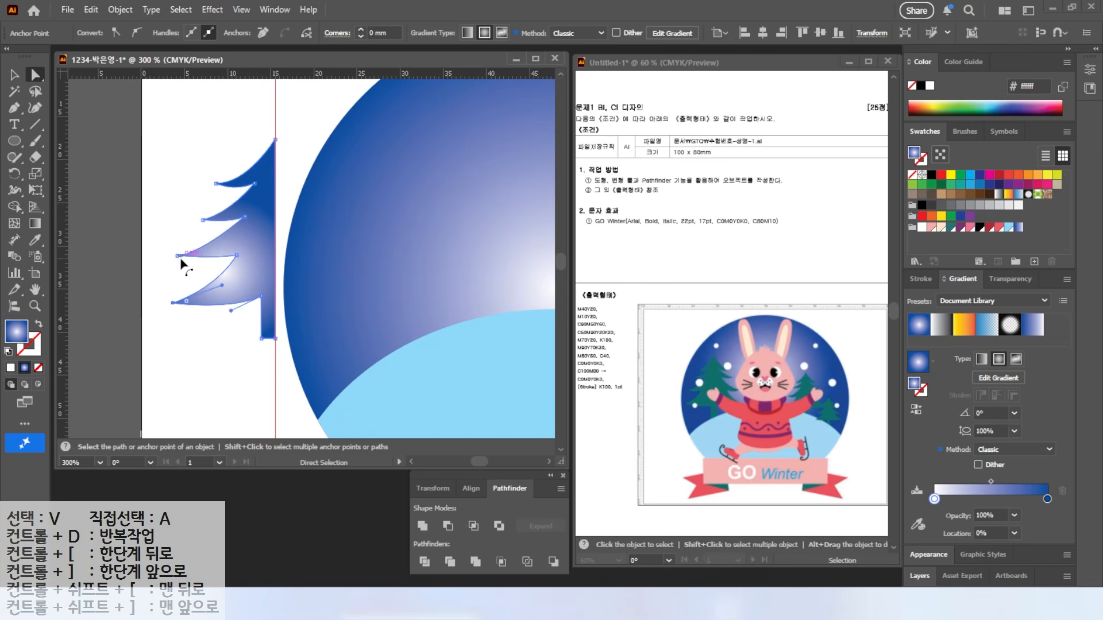
click(189, 259)
key(v)
click(197, 140)
click(262, 203)
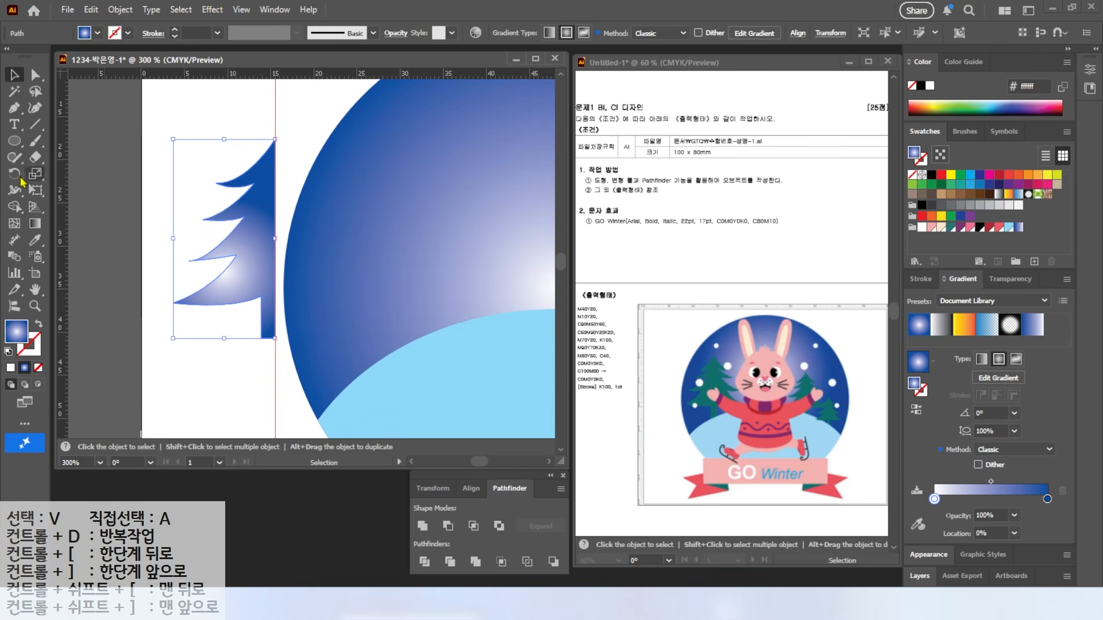
Step: Make a vertically mirrored copy of the half tree around its top anchor
click(15, 177)
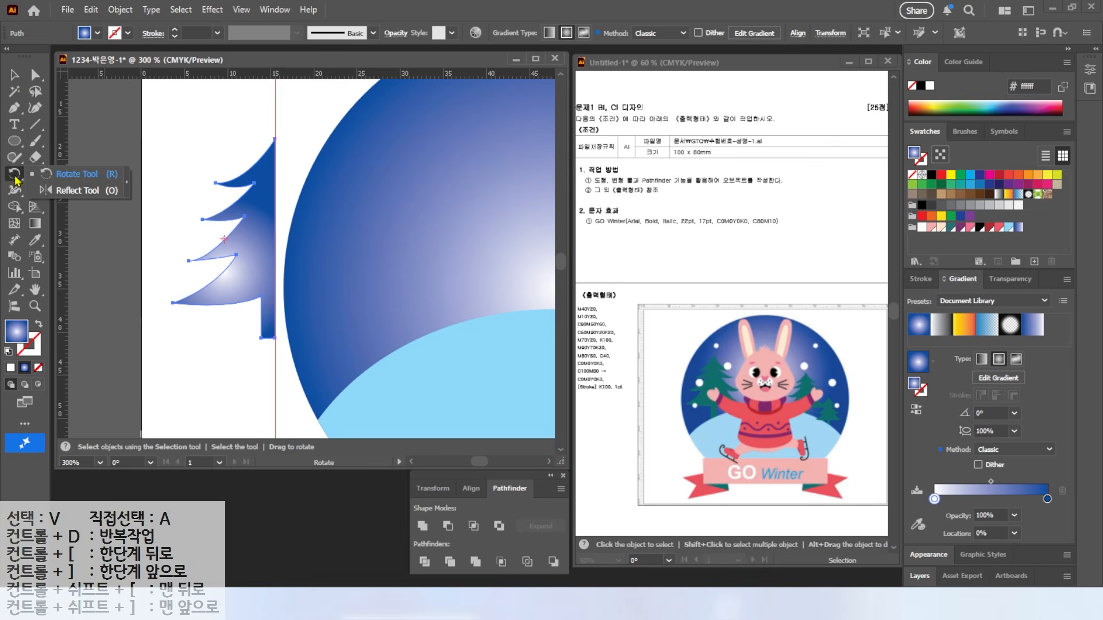
click(79, 190)
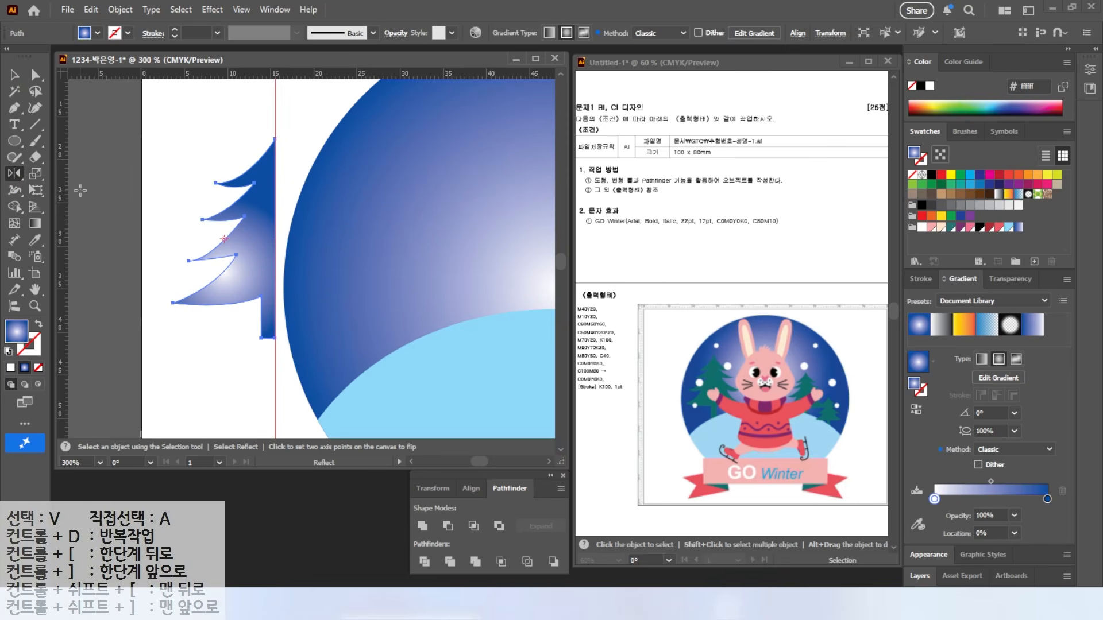
alt+click(275, 138)
click(718, 309)
click(719, 309)
click(719, 309)
click(718, 309)
click(719, 309)
click(719, 309)
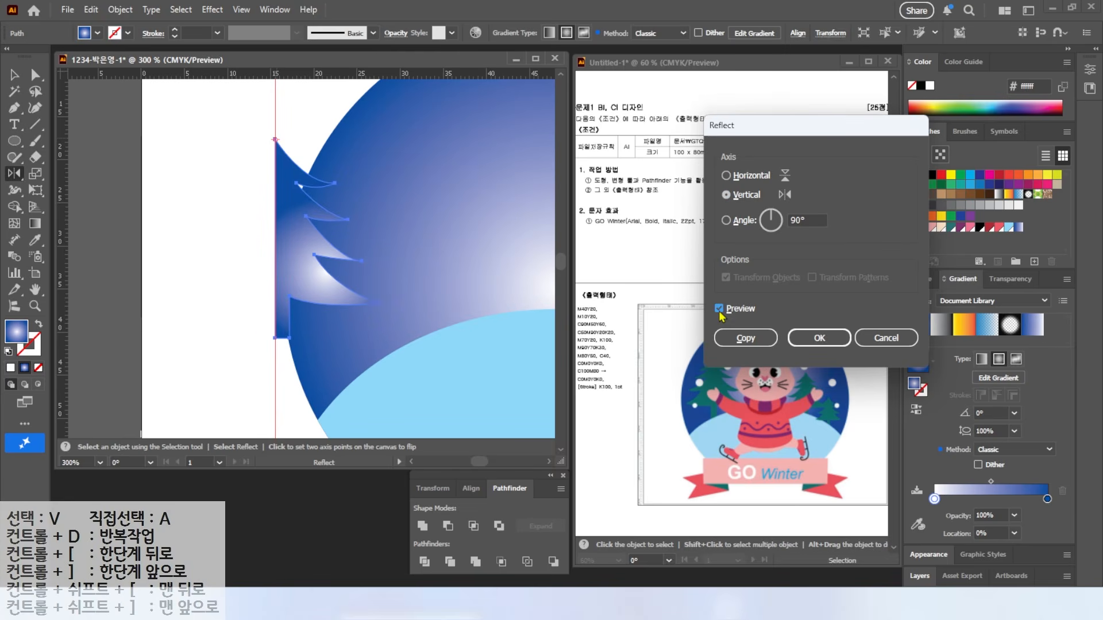
click(746, 338)
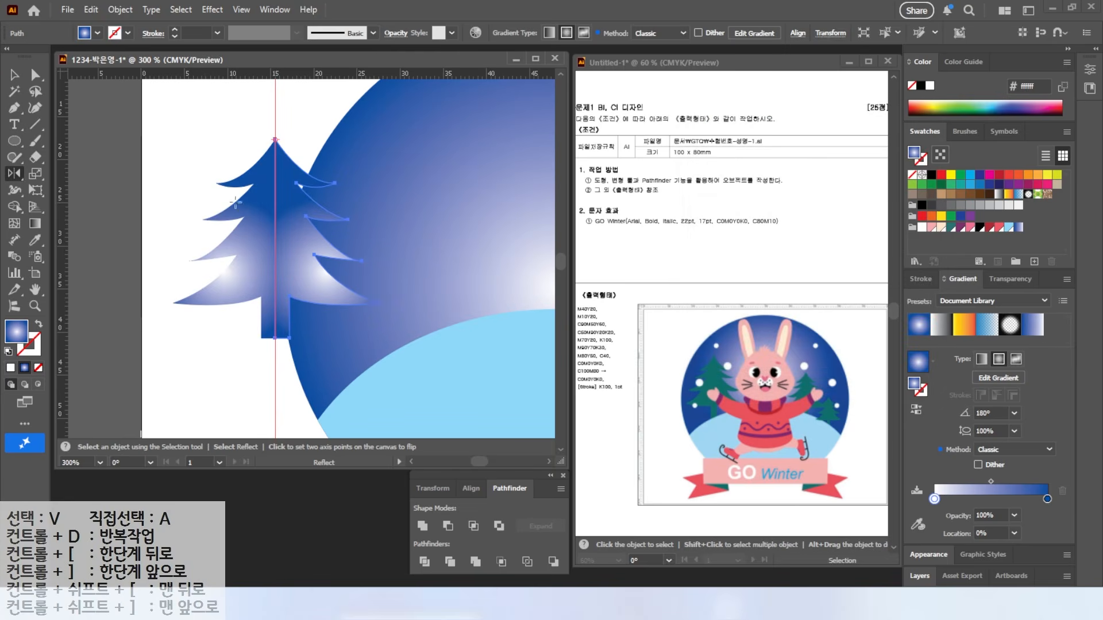
Step: Unite both tree halves into one shape and fill it teal
click(14, 75)
drag(241, 128, 293, 165)
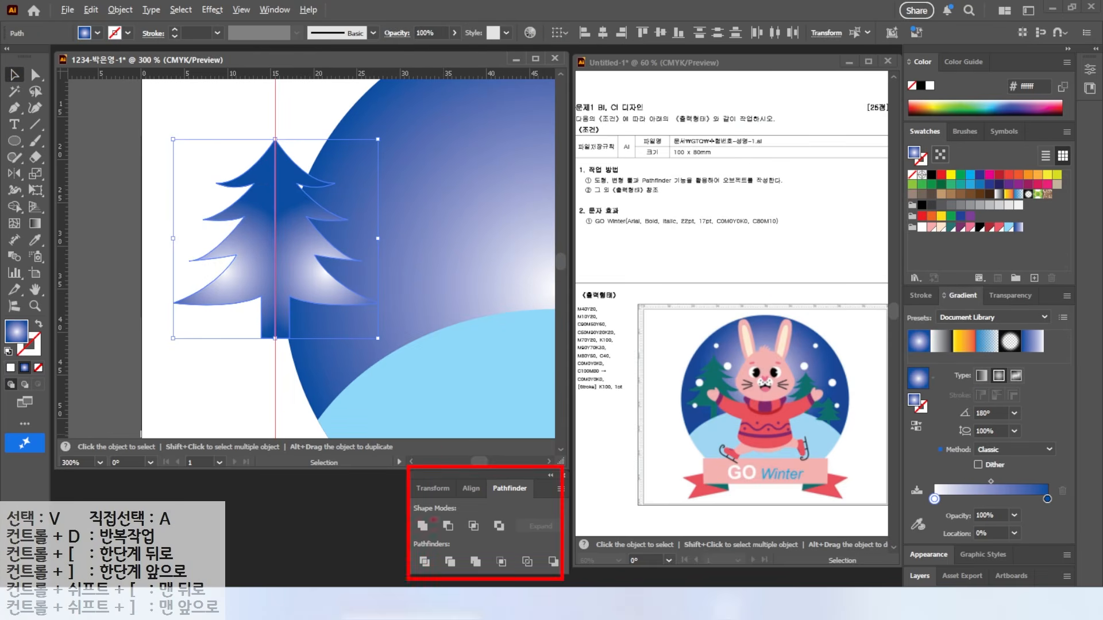
click(422, 526)
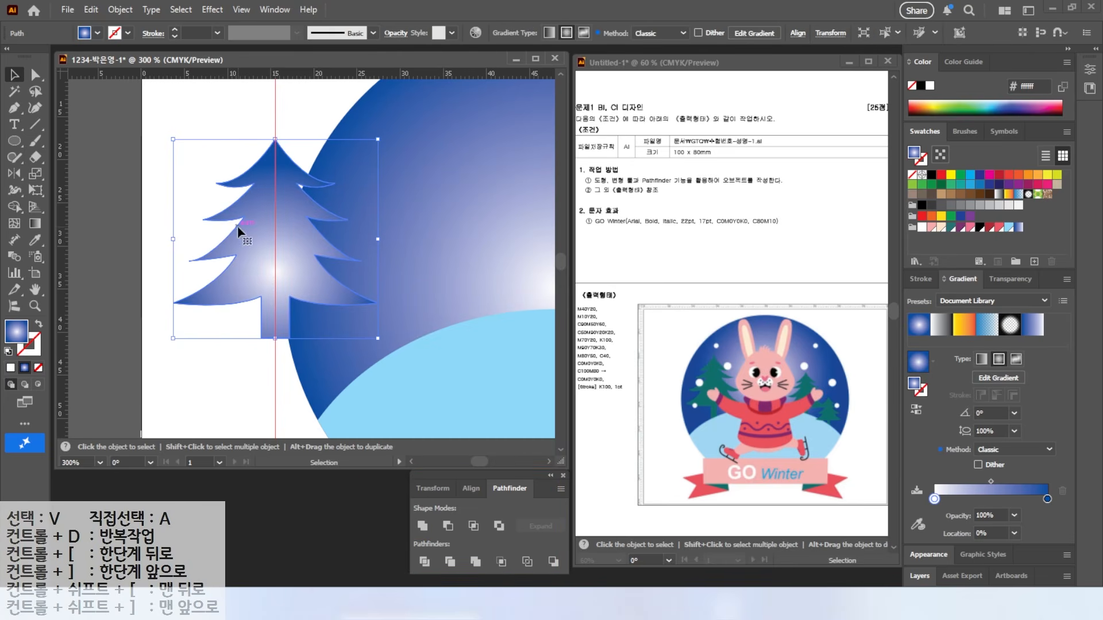
click(951, 228)
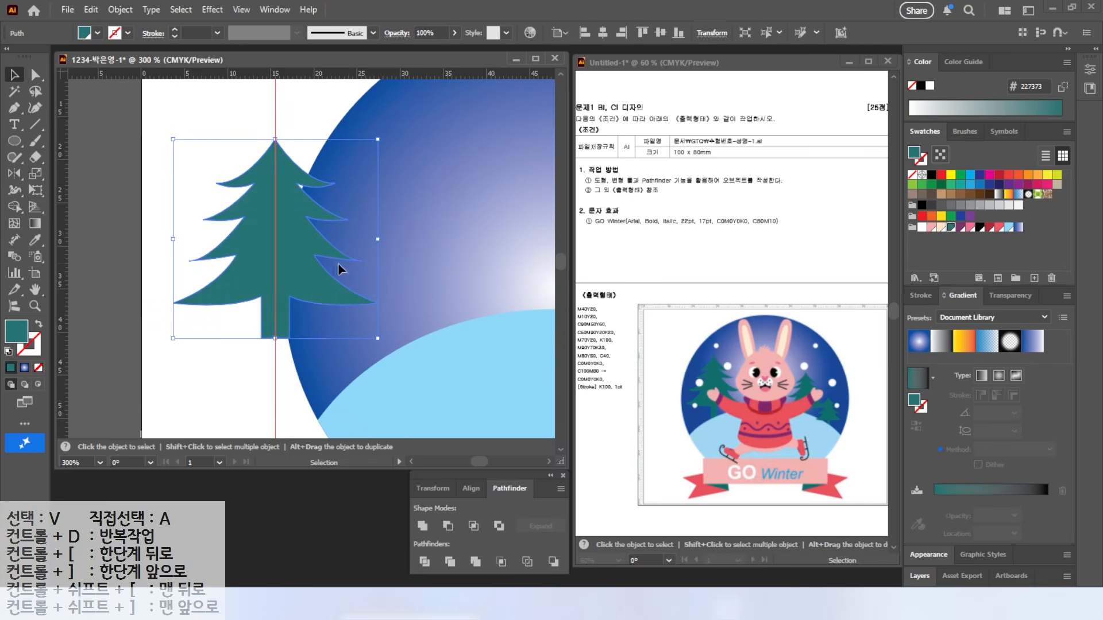
Step: Move the tree onto the globe and arrange three trees of different sizes
drag(263, 265, 409, 294)
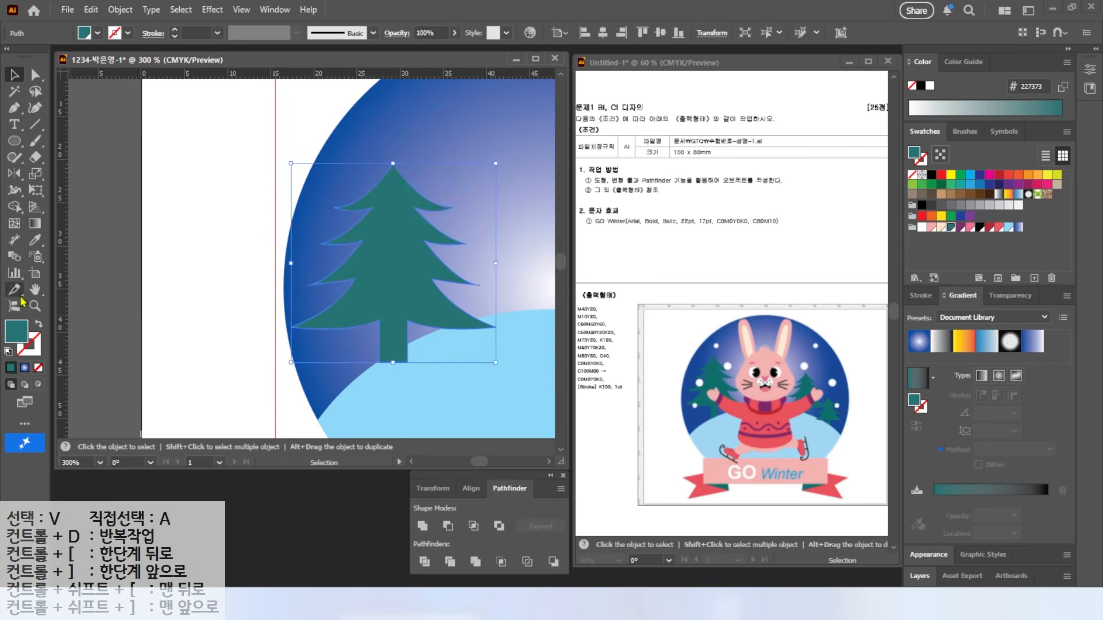
double_click(36, 290)
click(14, 76)
drag(274, 225, 364, 249)
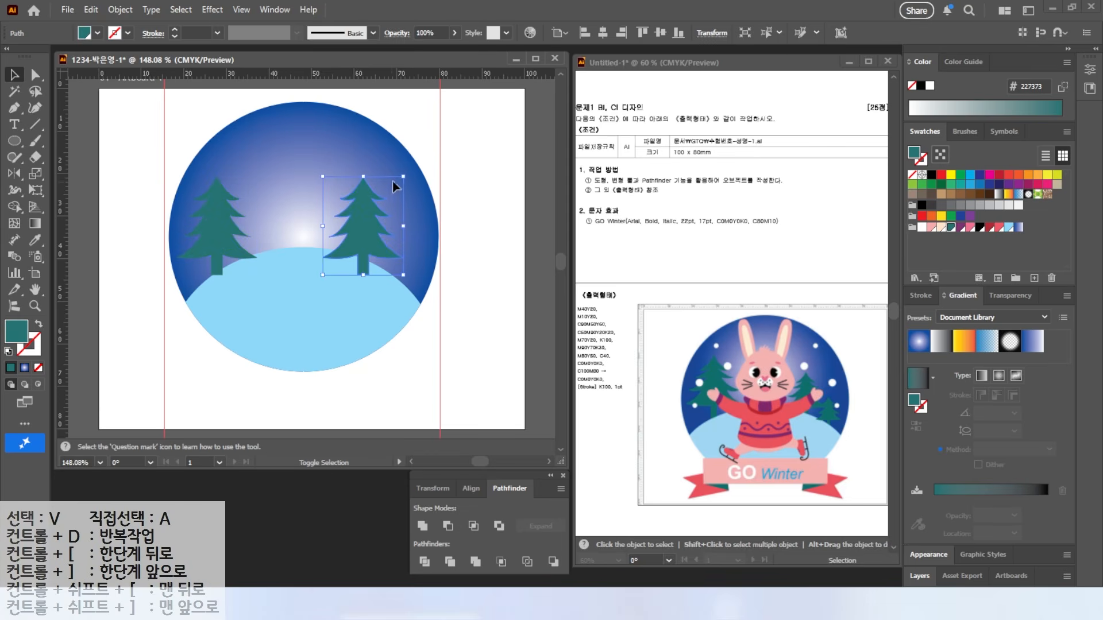
drag(402, 178, 363, 231)
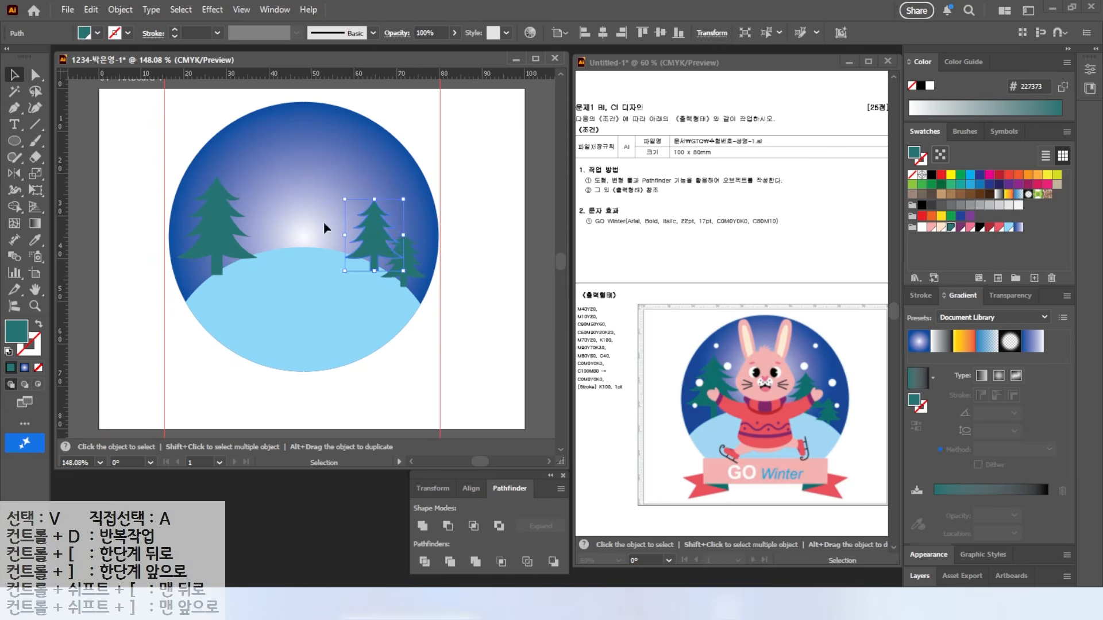
drag(362, 234, 365, 223)
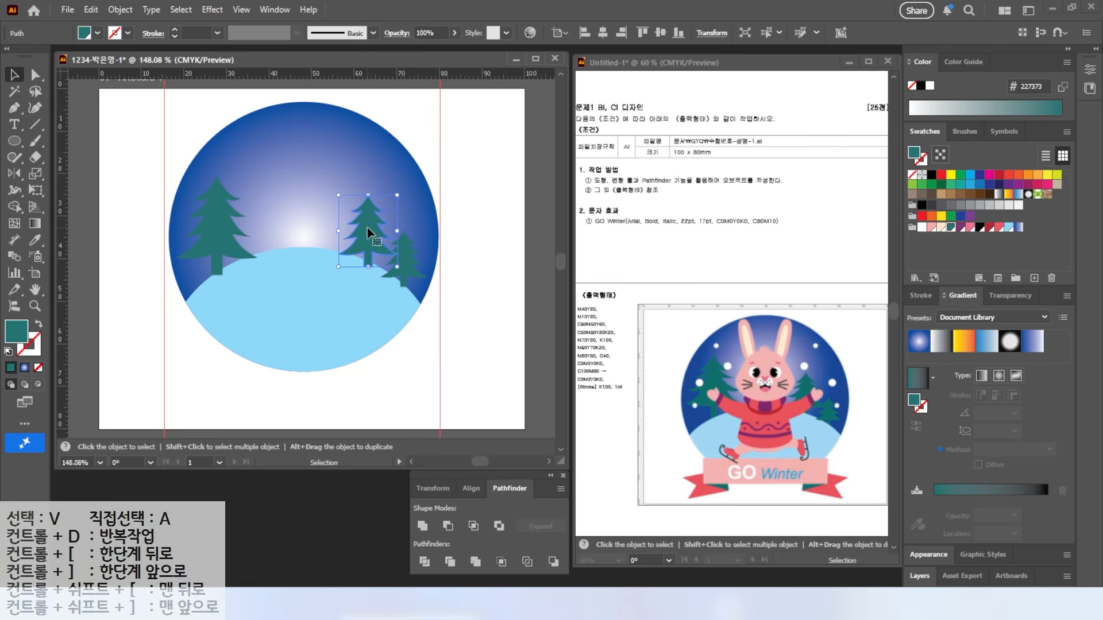
Step: Send the tree backward behind the ground hill and lock all three trees
right_click(367, 233)
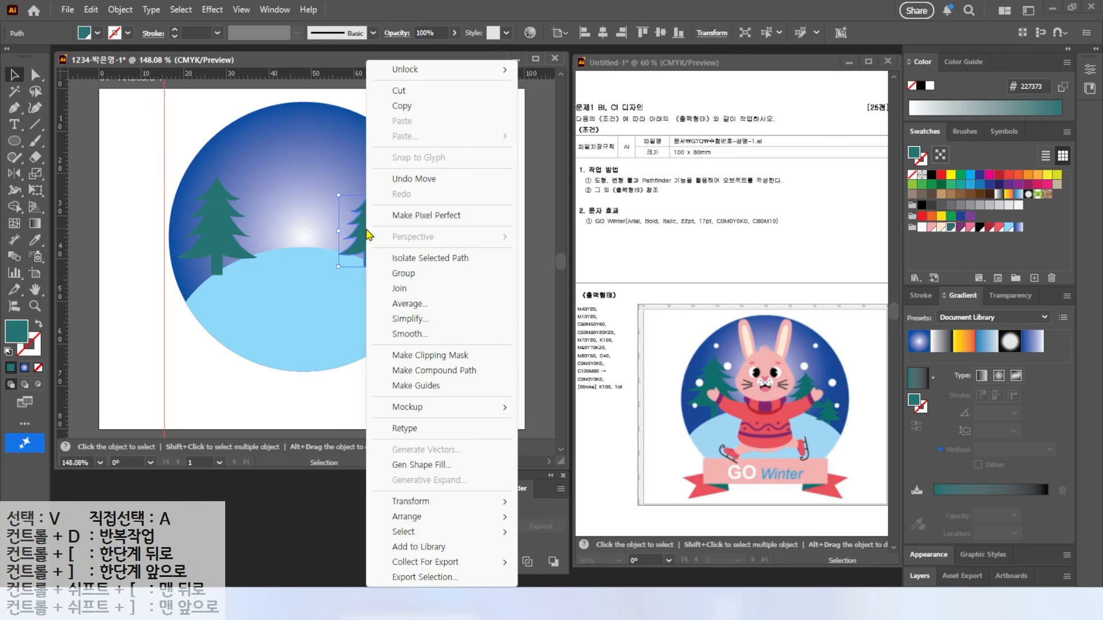
mouse_move(439, 524)
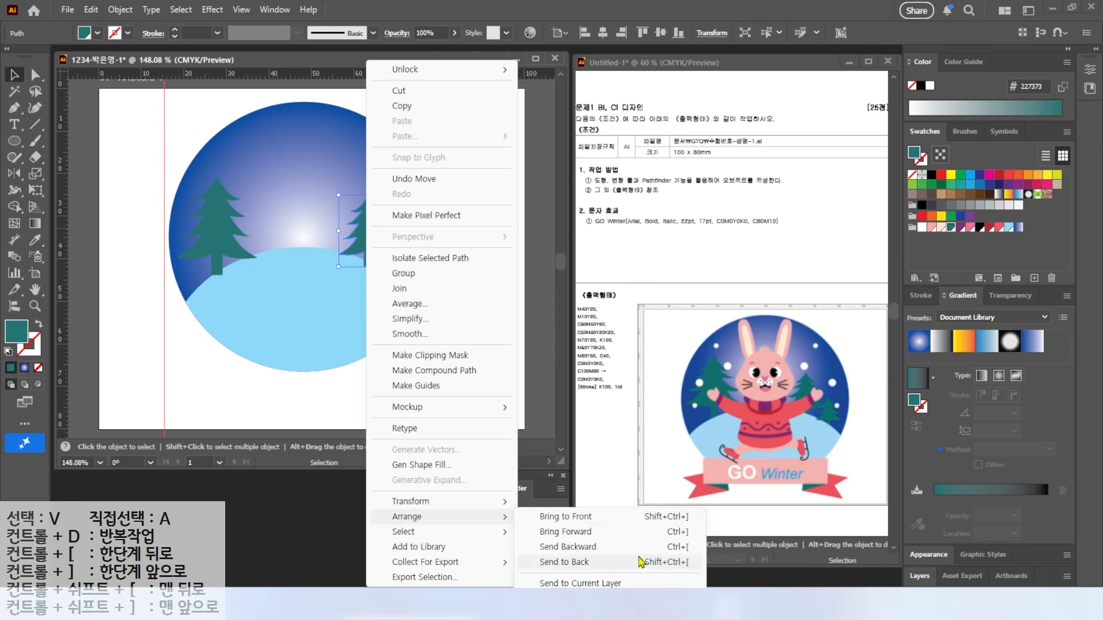
click(675, 547)
click(173, 146)
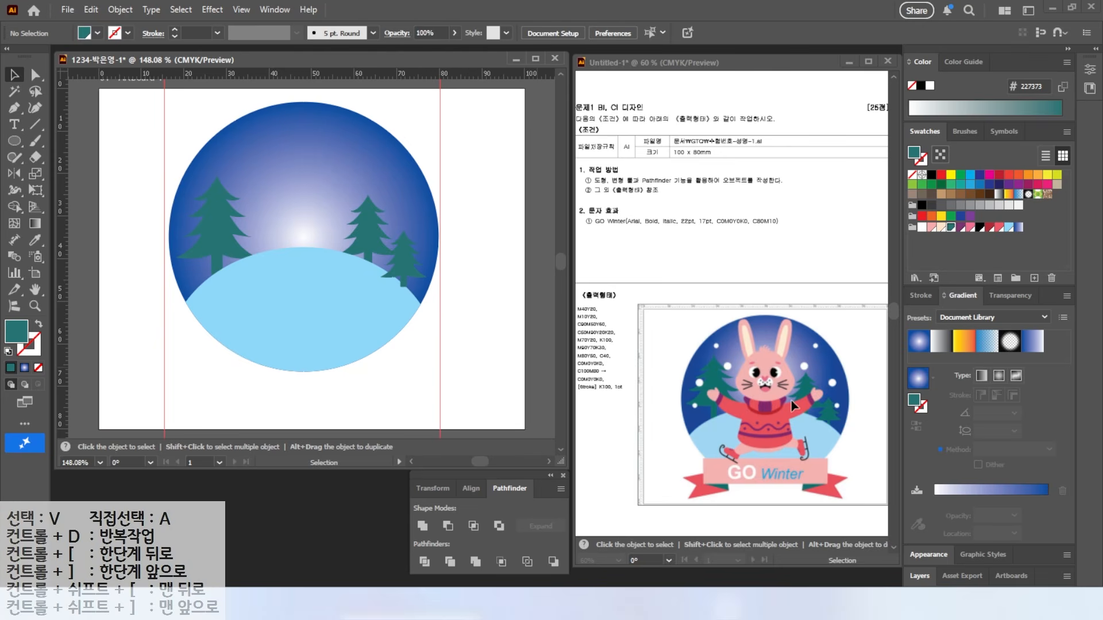
drag(181, 123, 417, 369)
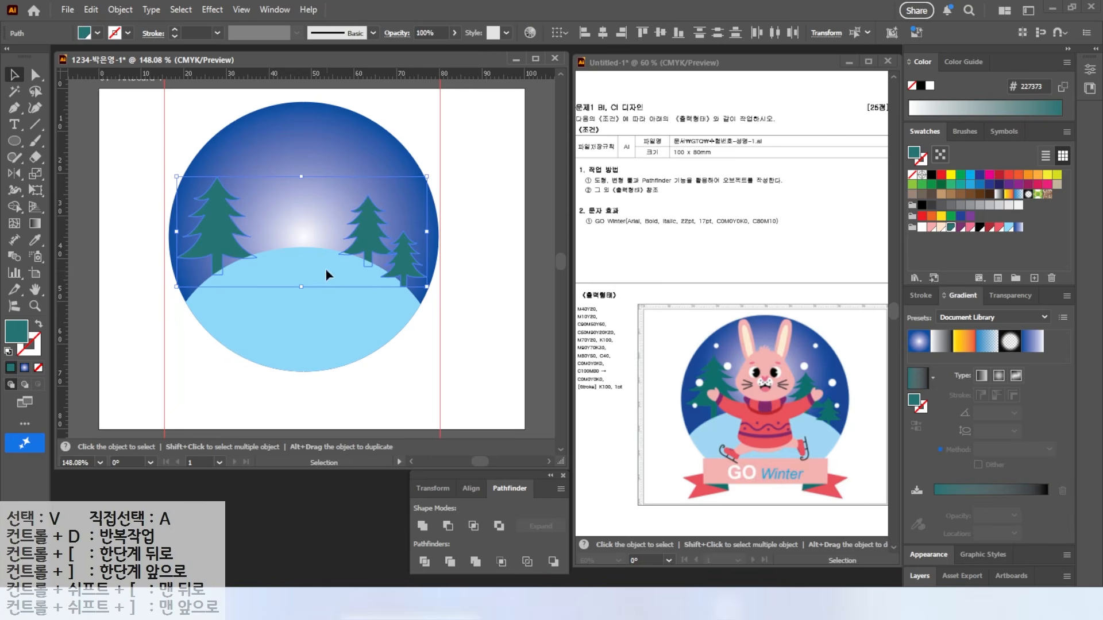
click(120, 10)
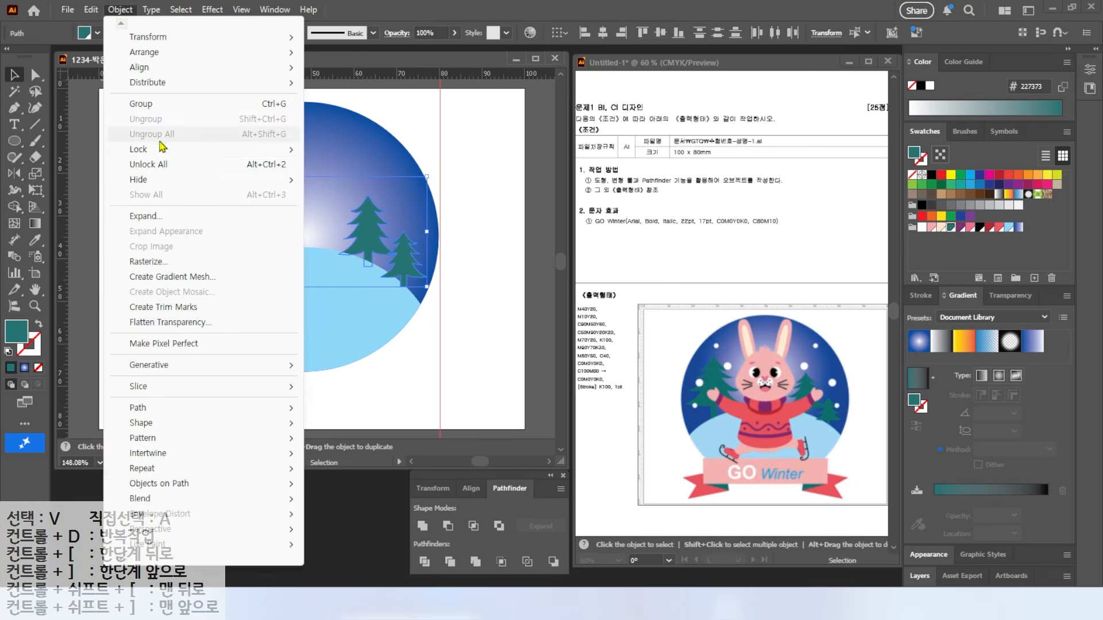
mouse_move(256, 150)
click(343, 149)
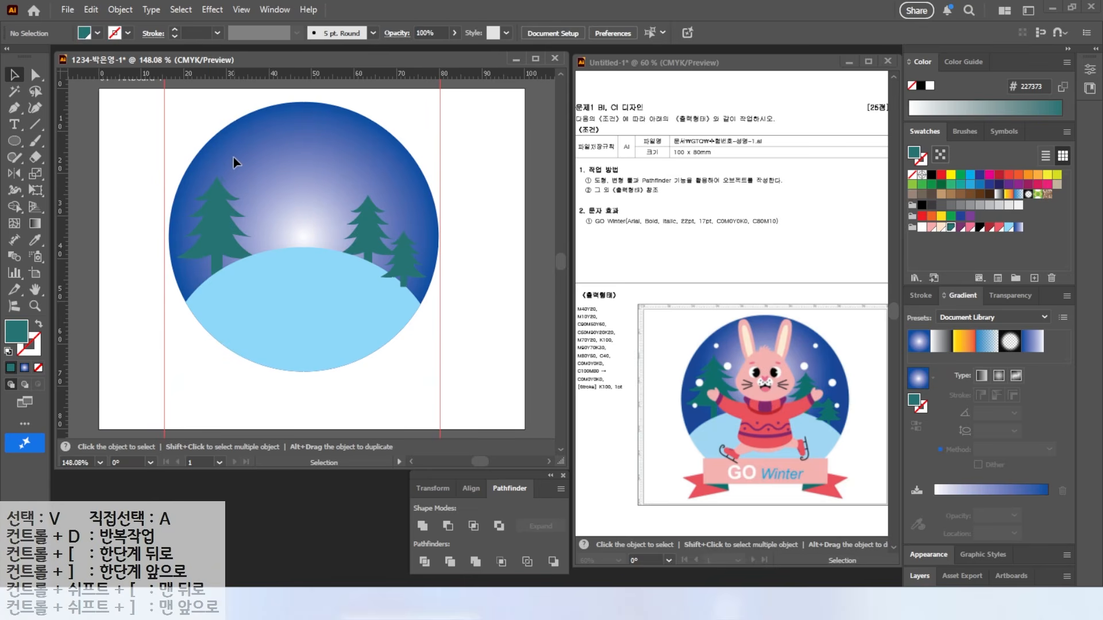
Step: Draw an ellipse, reshape it into a rounded rabbit head, and fill it pink
drag(11, 141, 60, 173)
drag(264, 132, 345, 204)
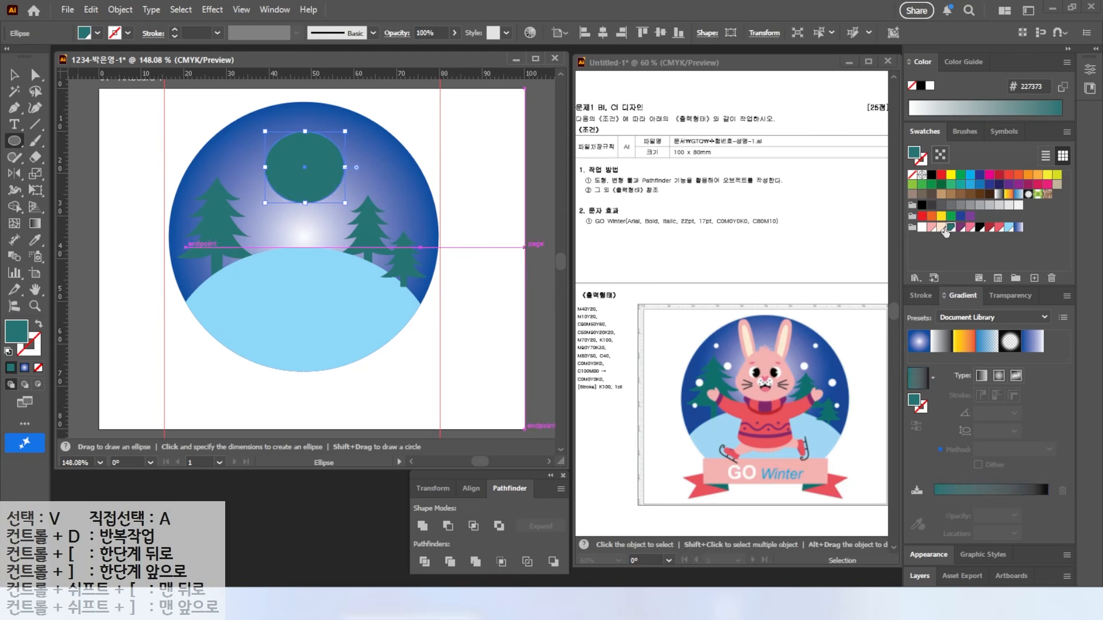
click(941, 228)
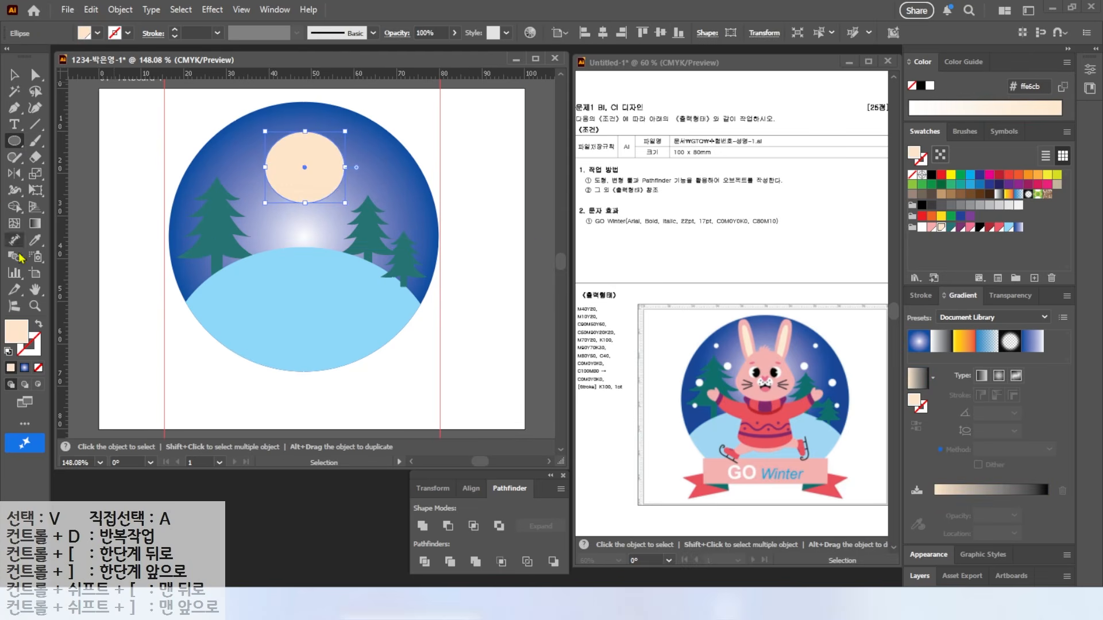
click(35, 77)
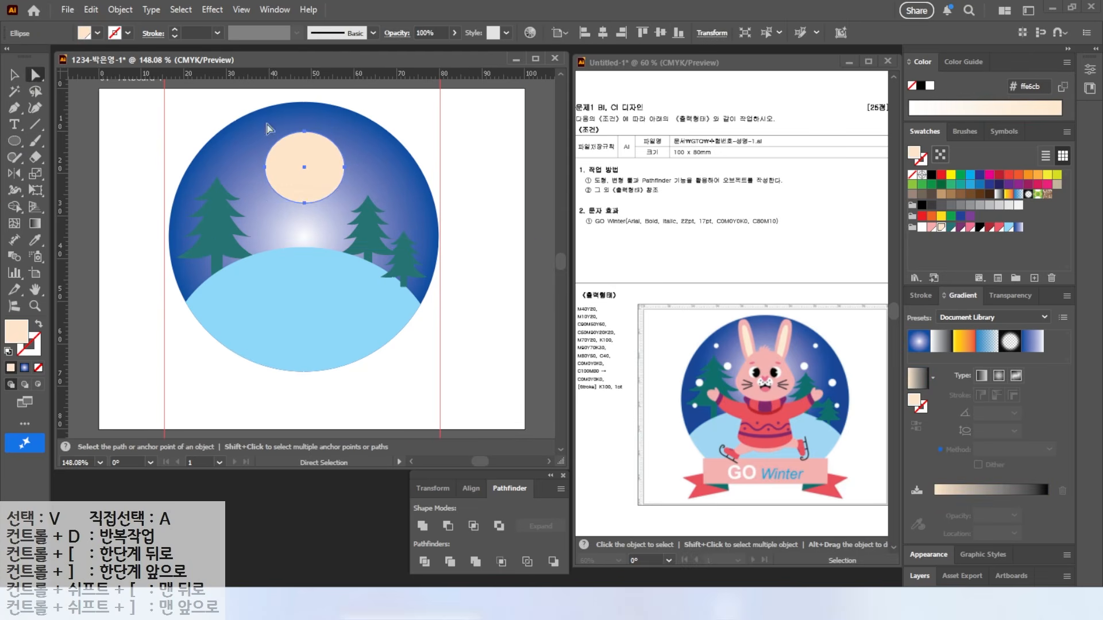
click(265, 168)
drag(266, 148, 278, 197)
key(v)
click(931, 228)
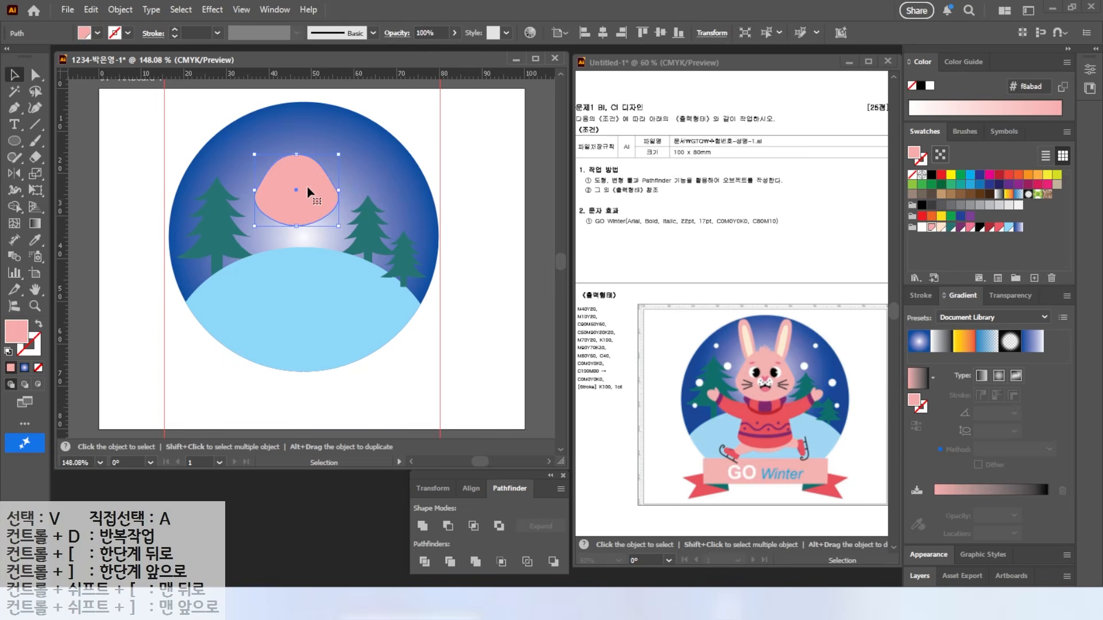
Step: Draw a tall vertical ellipse for the ear beside the head and adjust its segments
scroll(307, 147, up, 5)
scroll(307, 148, down, 2)
drag(309, 149, 384, 237)
key(l)
mouse_move(241, 138)
mouse_down()
mouse_move(290, 308)
mouse_move(295, 297)
mouse_up()
key(a)
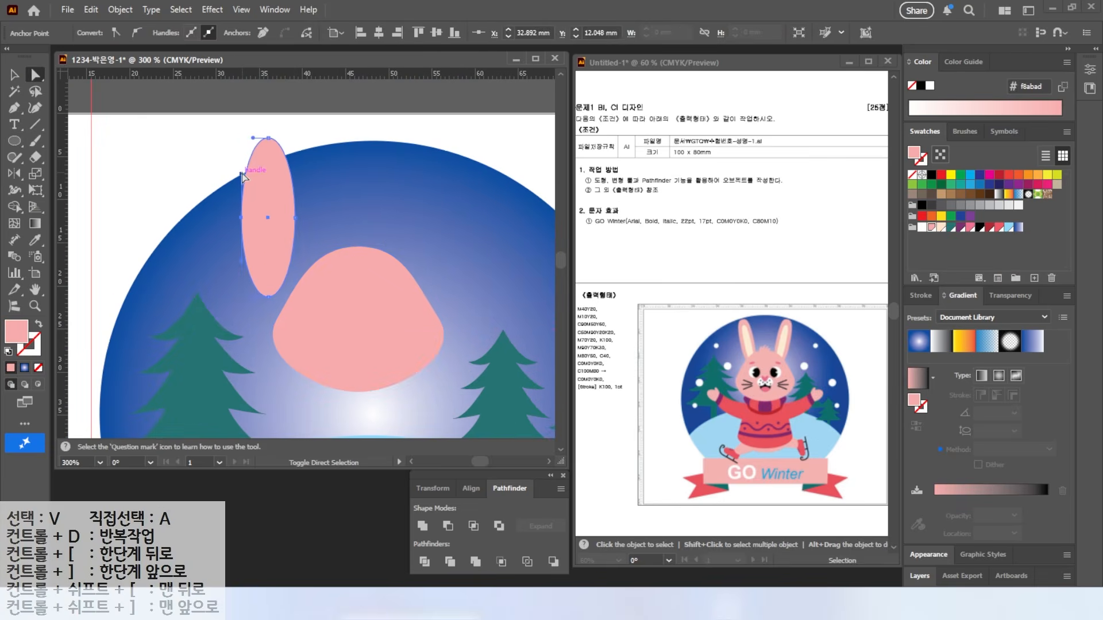
click(243, 169)
click(295, 173)
Step: Select the pink ear ellipse to prepare a path operation
click(14, 76)
click(155, 129)
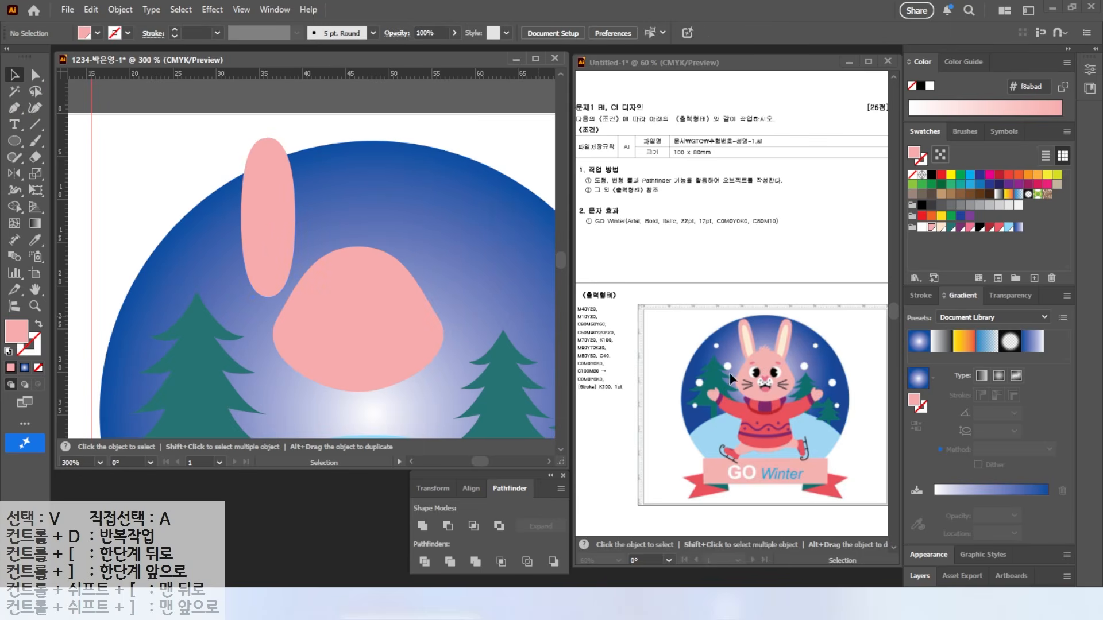
click(749, 341)
click(278, 212)
click(121, 10)
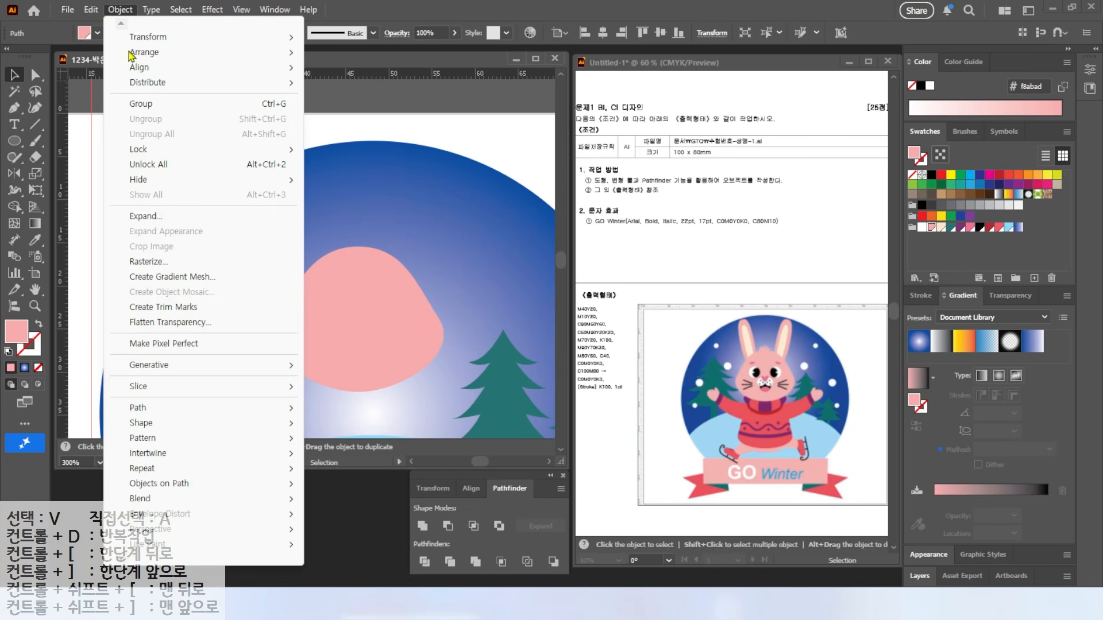
Step: Create a -1.5 mm Offset Path inside the ear ellipse
mouse_move(171, 409)
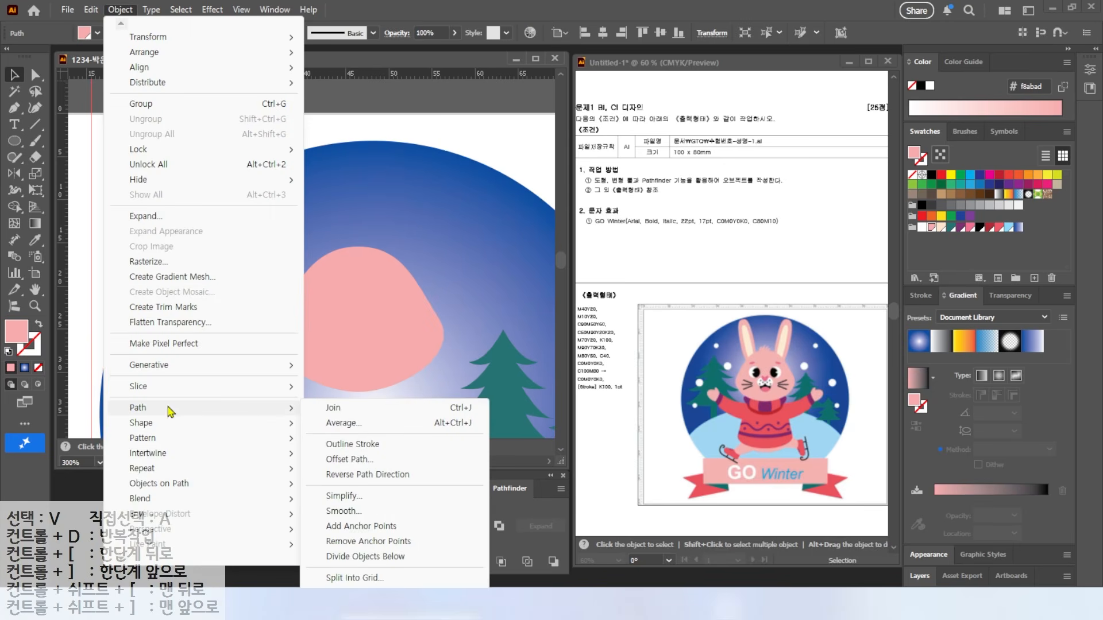
click(345, 459)
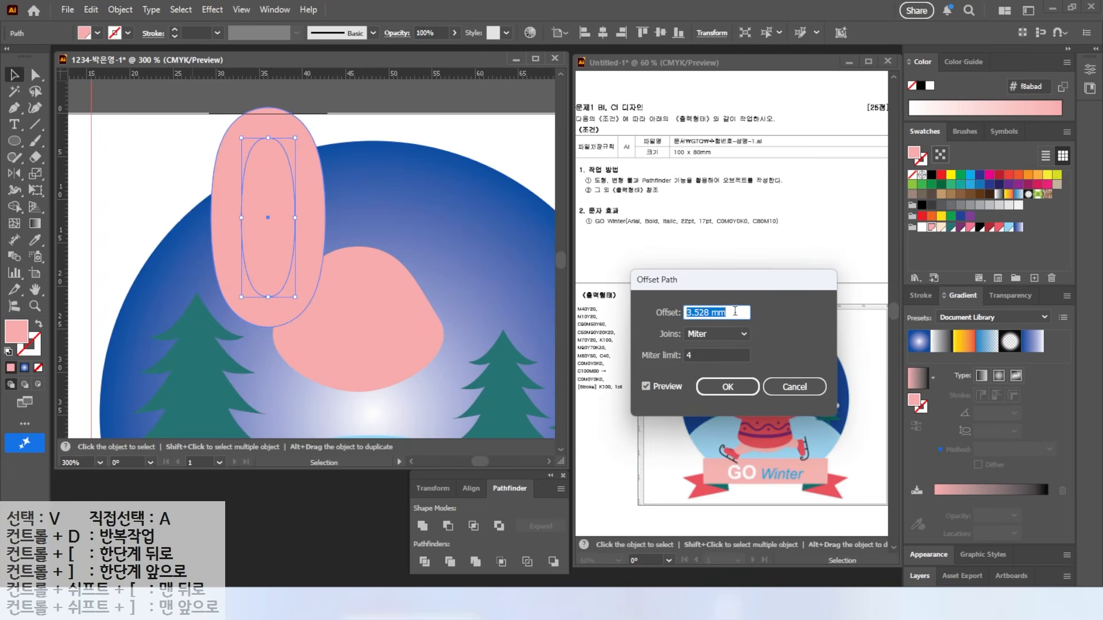
text(-)
click(645, 386)
click(646, 387)
click(646, 387)
click(645, 387)
click(646, 387)
click(646, 387)
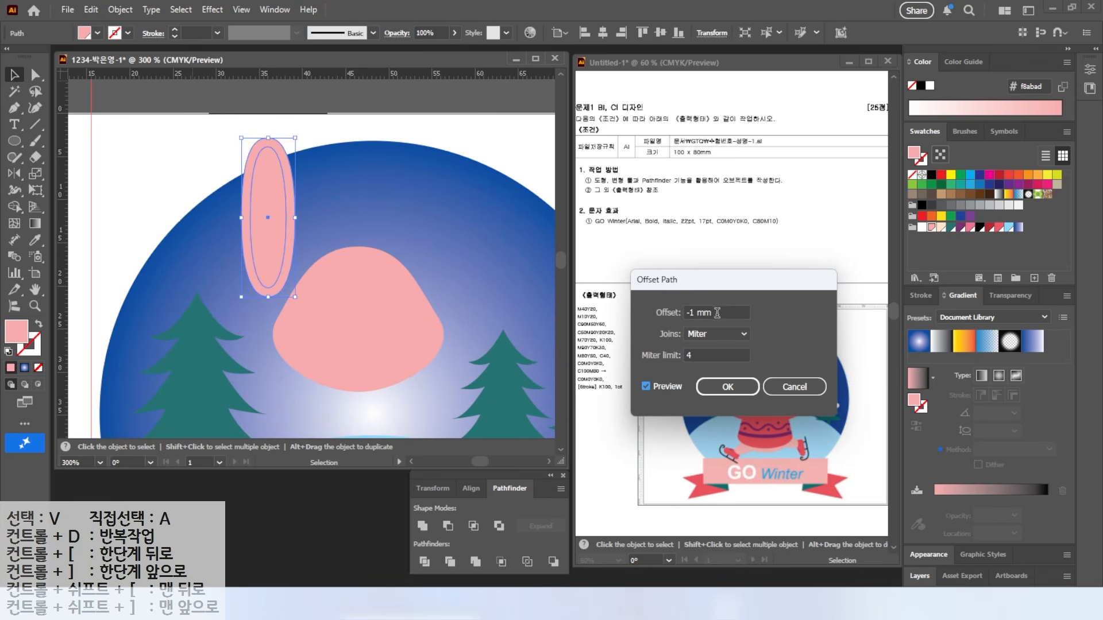
triple_click(717, 313)
text(-)
click(648, 386)
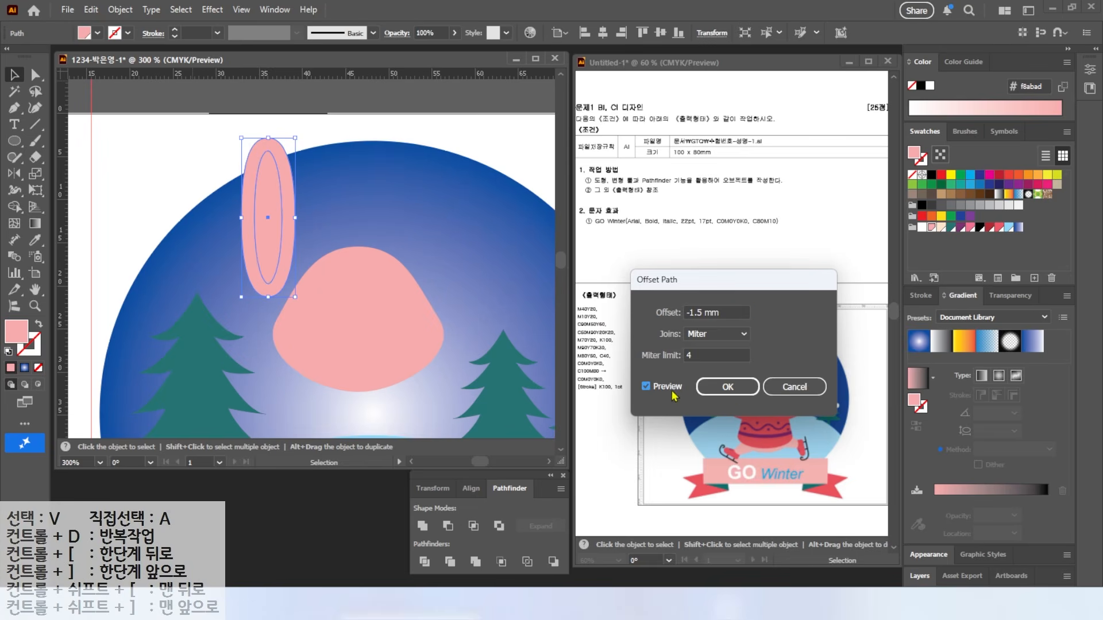
click(727, 387)
Step: Fill the inner ear oval cream, then tilt the ear and move it onto the head
click(941, 228)
drag(167, 145, 275, 216)
drag(308, 139, 271, 130)
drag(277, 224, 293, 236)
drag(293, 237, 293, 236)
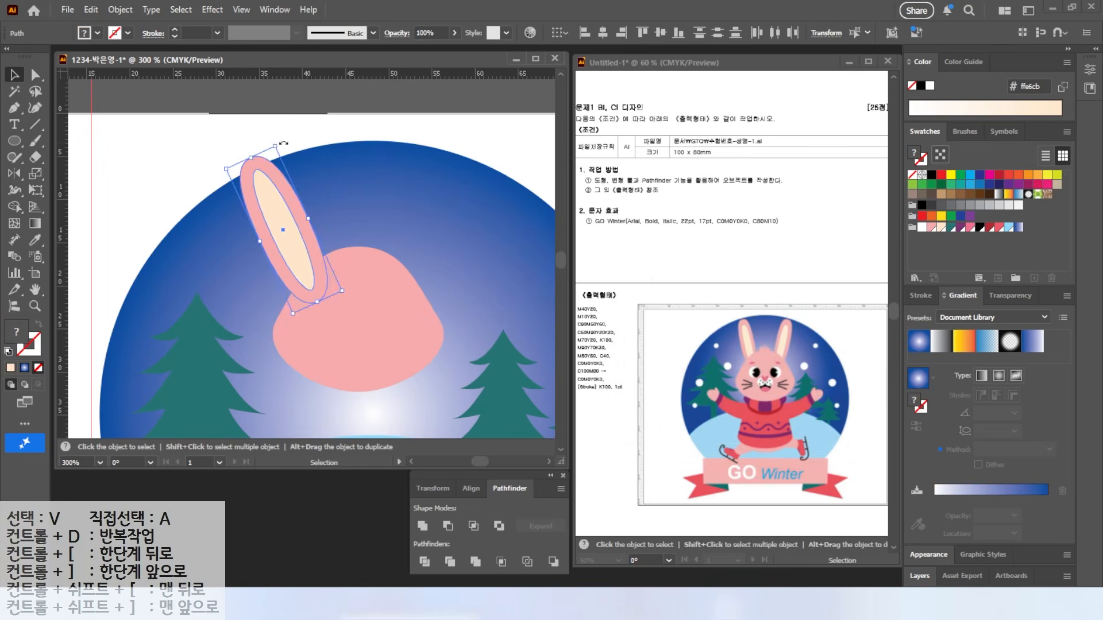
drag(297, 143, 314, 147)
drag(291, 207, 299, 205)
Step: Reposition both ear ellipses up and to the right over the head
right_click(365, 283)
click(352, 266)
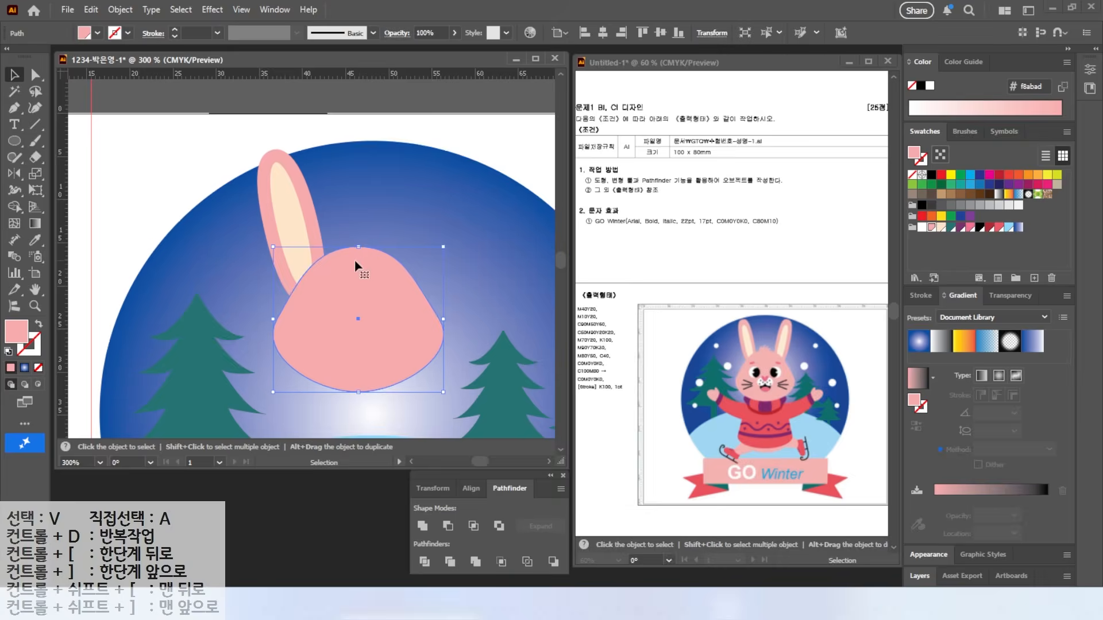
scroll(352, 264, up, 2)
drag(278, 151, 229, 199)
drag(231, 221, 255, 191)
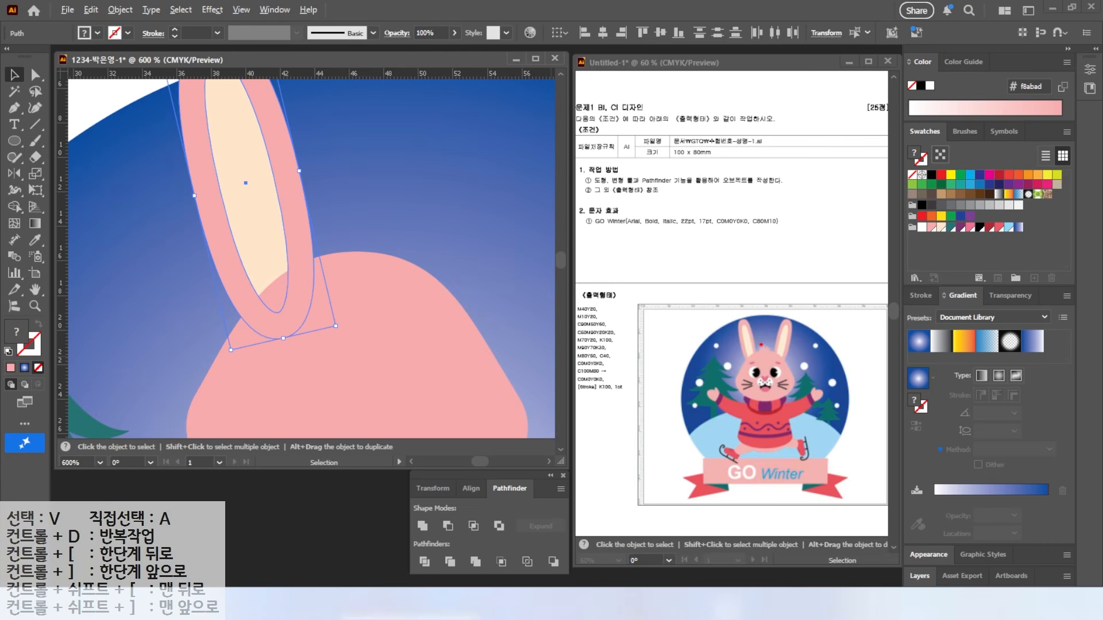
drag(775, 391, 765, 436)
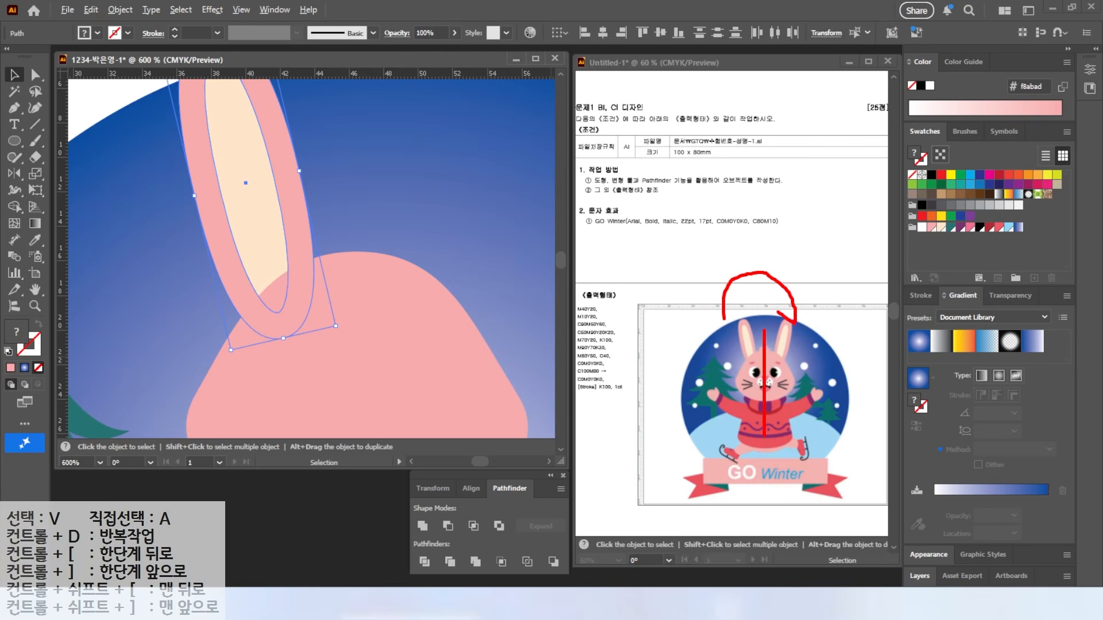
Step: Try the ear's stacking order behind and in front of the head with Ctrl+[ / Ctrl+]
key(Escape)
key(ctrl+bracketleft)
key(ctrl+bracketright)
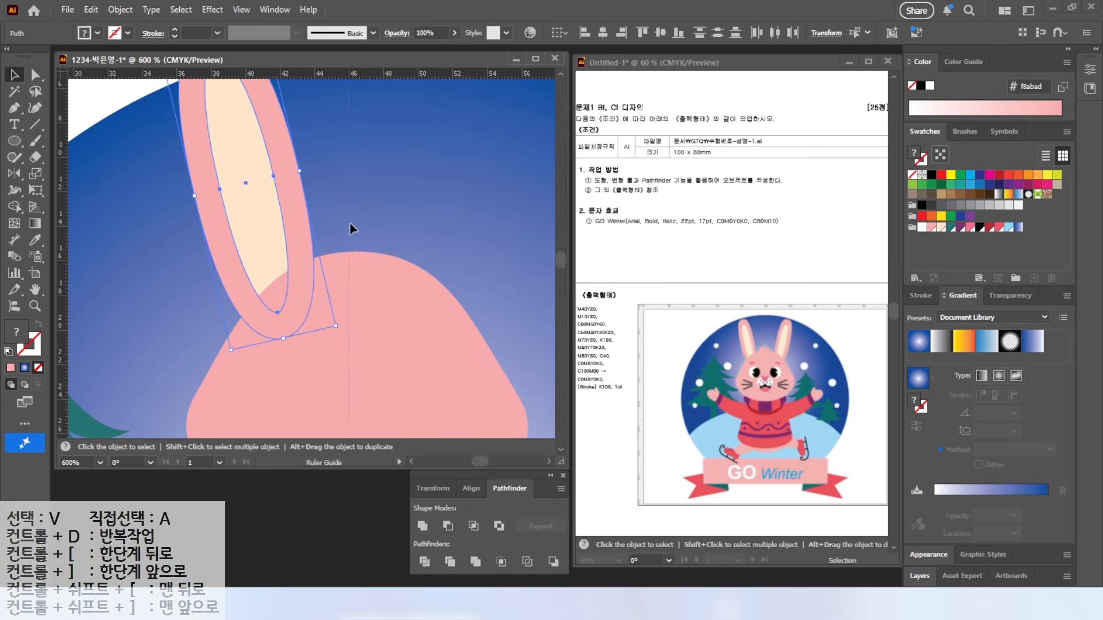
key(ctrl+bracketleft)
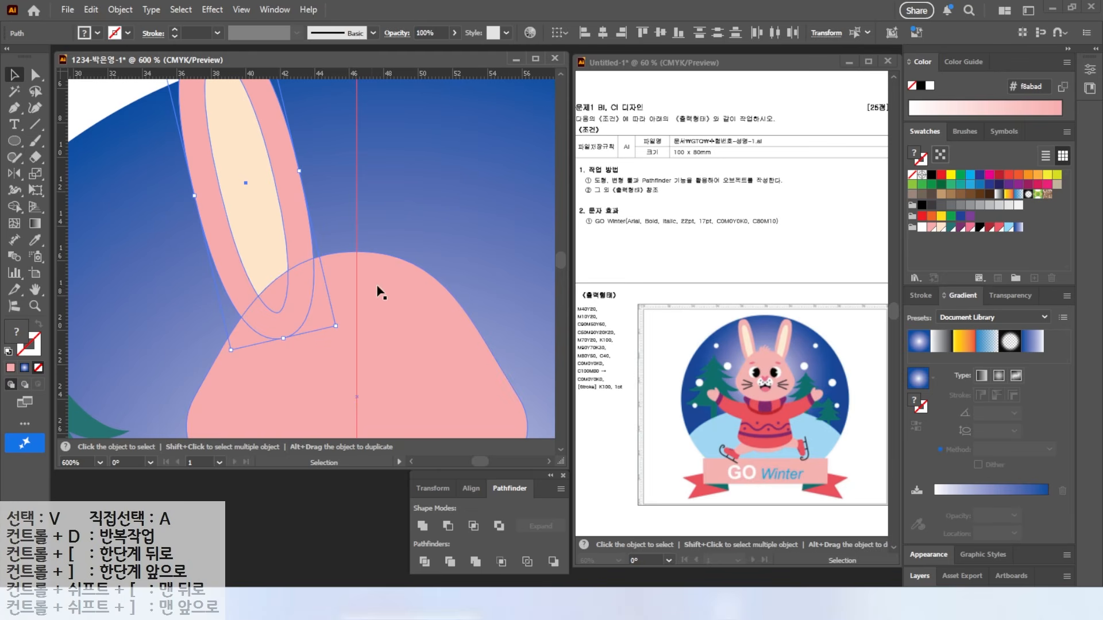
scroll(357, 294, down, 3)
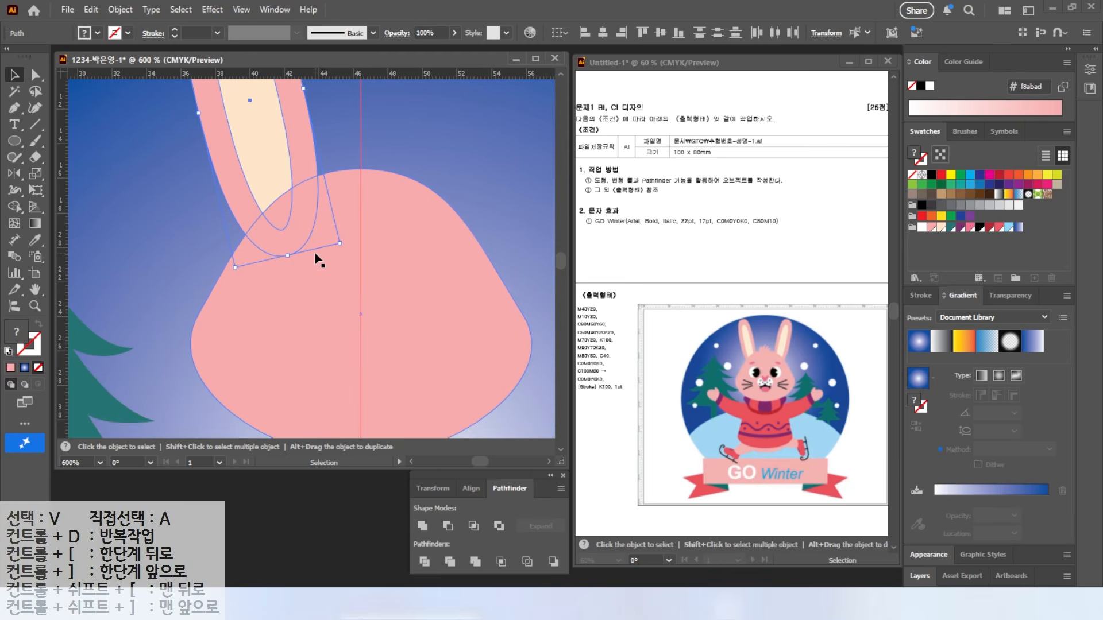
key(ctrl+bracketright)
click(13, 143)
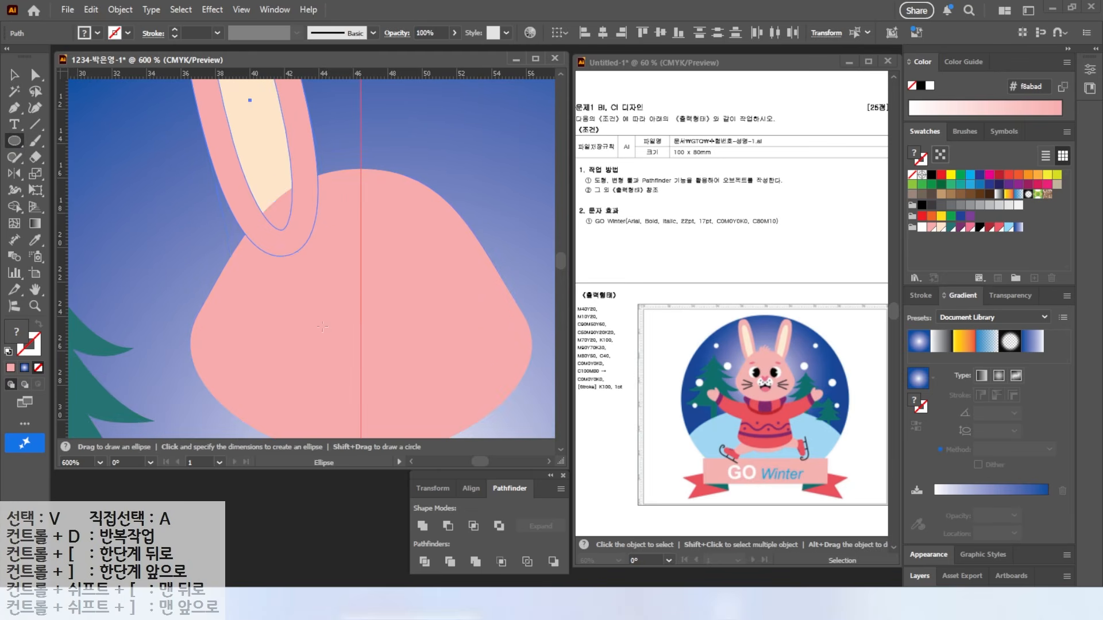
Step: Send the ear behind the head, draw a white eye ellipse, and overlap a black copy
key(ctrl+bracketleft)
drag(280, 268, 346, 337)
key(v)
mouse_move(310, 303)
mouse_down()
mouse_move(305, 291)
mouse_move(328, 291)
mouse_up()
click(976, 228)
shift+click(289, 290)
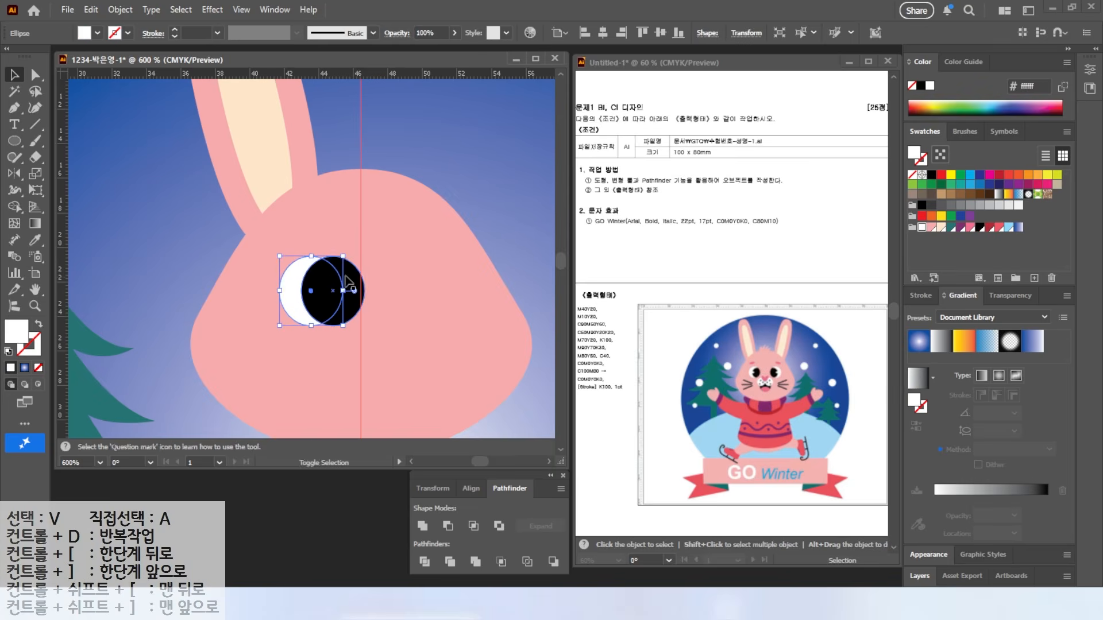
Step: Pathfinder Divide the eye ellipses and delete the extra crescent, leaving a black pupil
click(425, 564)
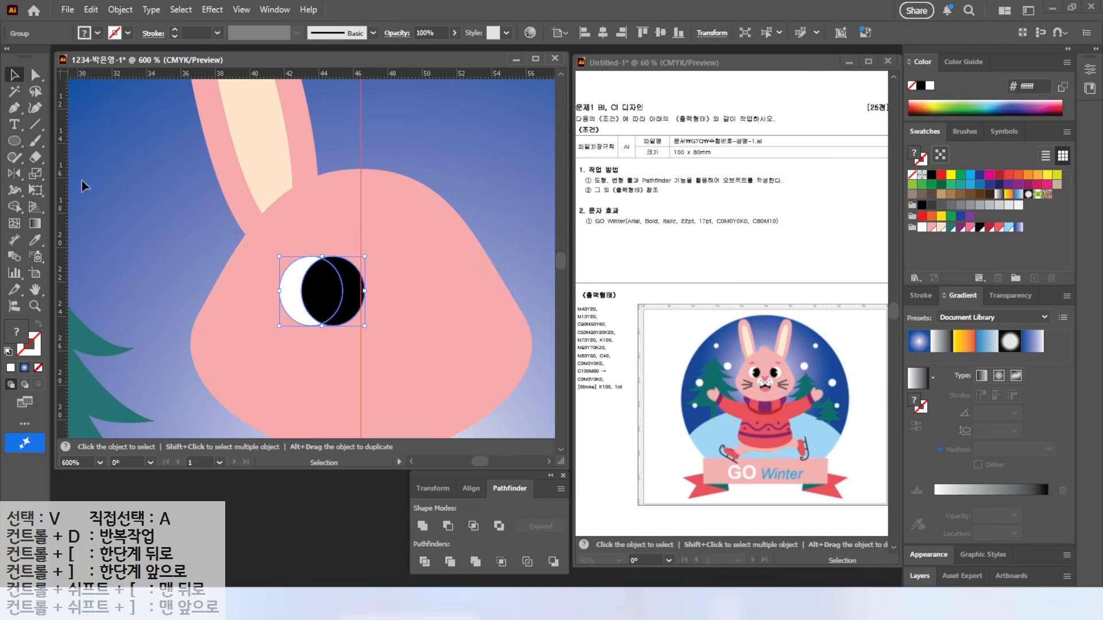
click(33, 73)
click(475, 175)
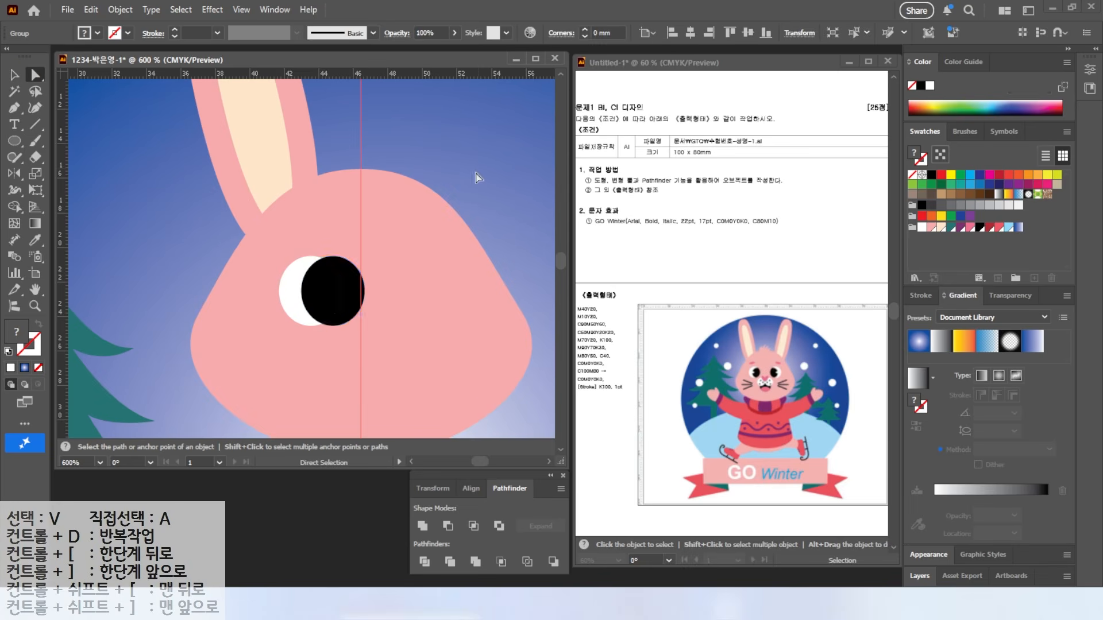
click(353, 294)
key(Delete)
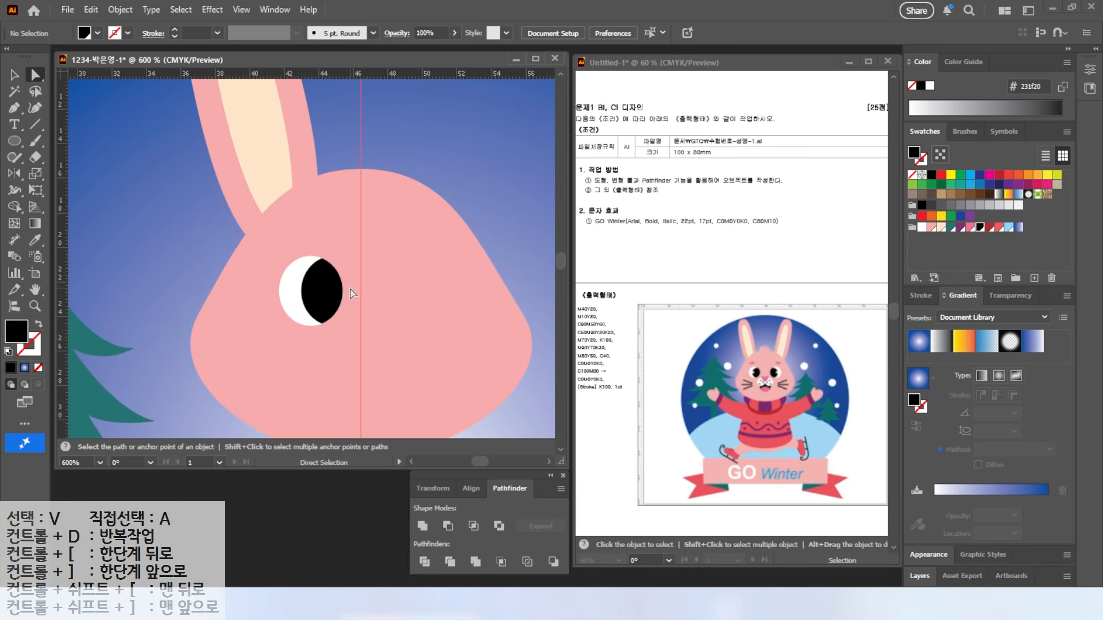
Step: Draw a small pink oval above the eye and tilt it counter-clockwise
key(l)
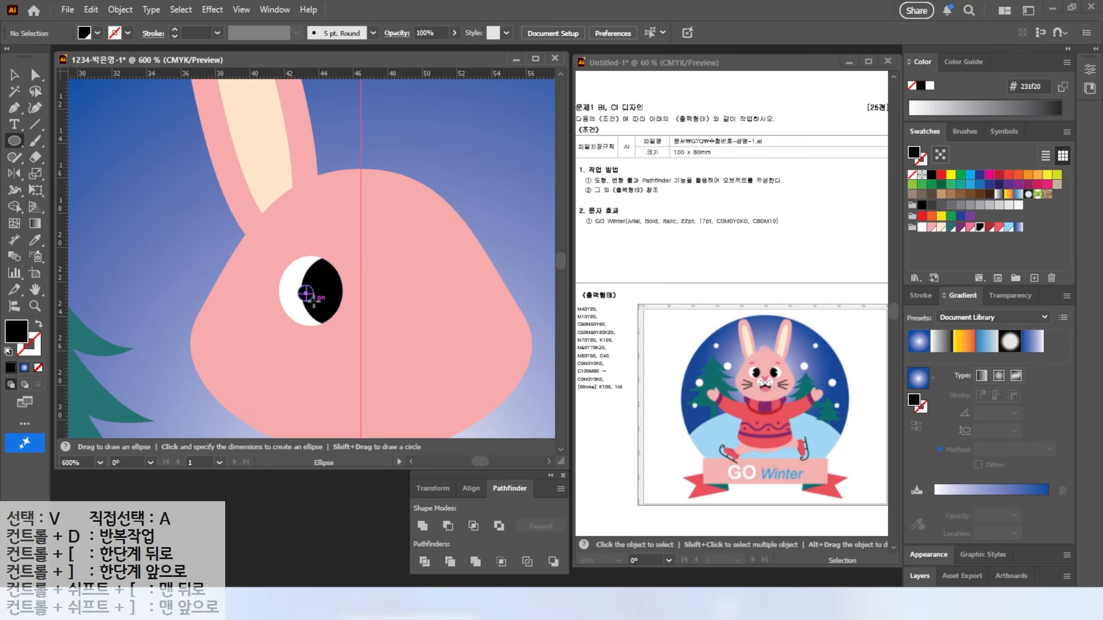
click(922, 227)
drag(270, 226, 314, 242)
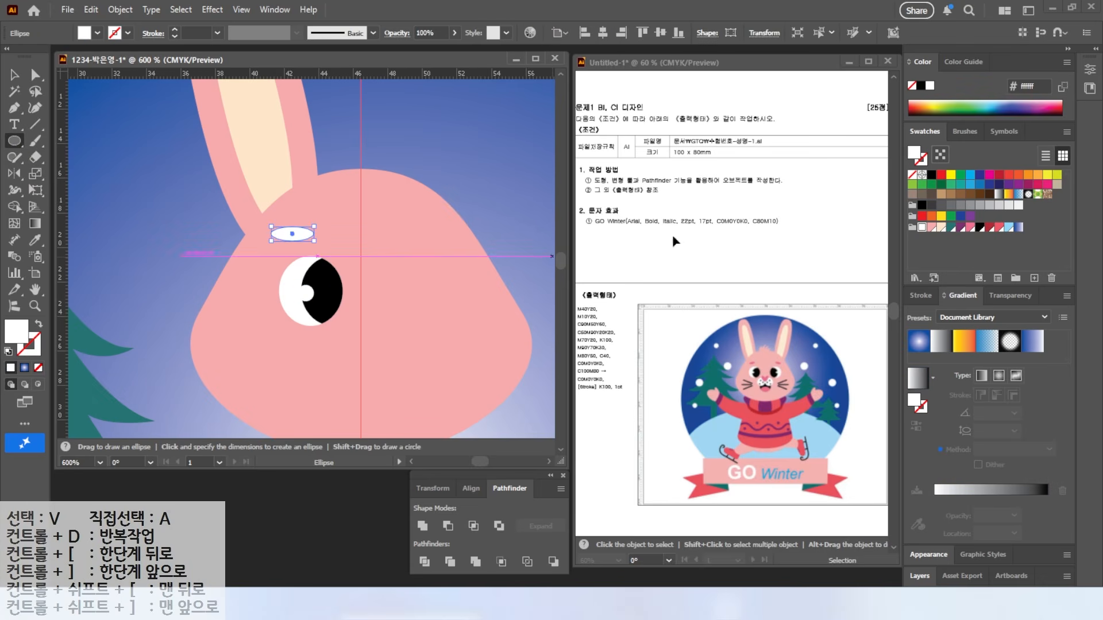
click(970, 227)
key(v)
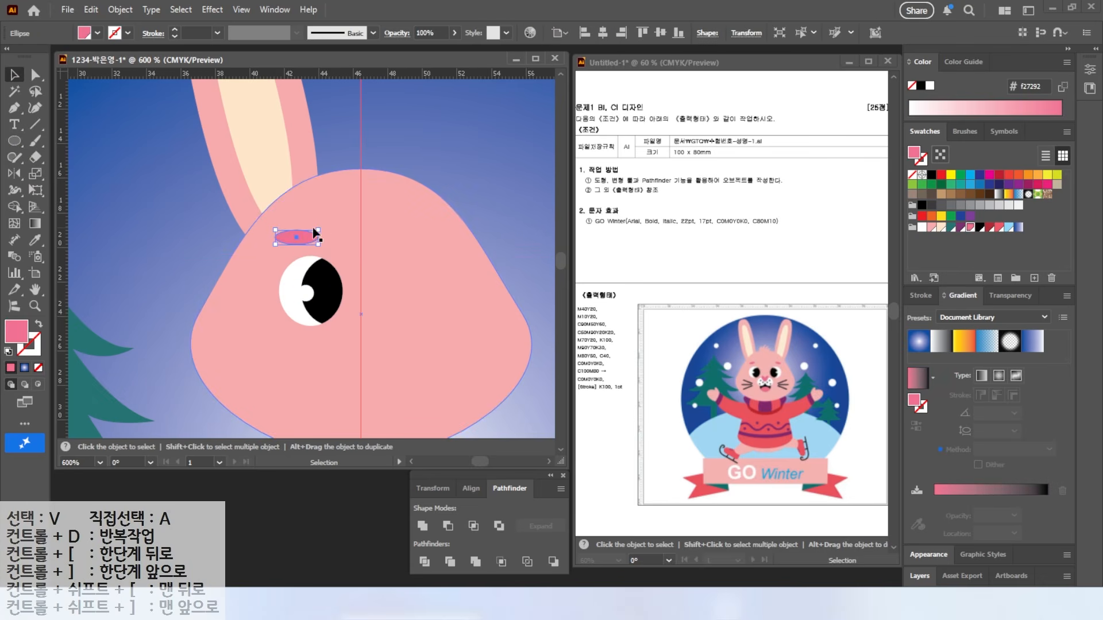
scroll(321, 228, up, 3)
mouse_move(321, 229)
mouse_down()
mouse_move(305, 215)
mouse_move(320, 227)
mouse_up()
scroll(320, 227, down, 3)
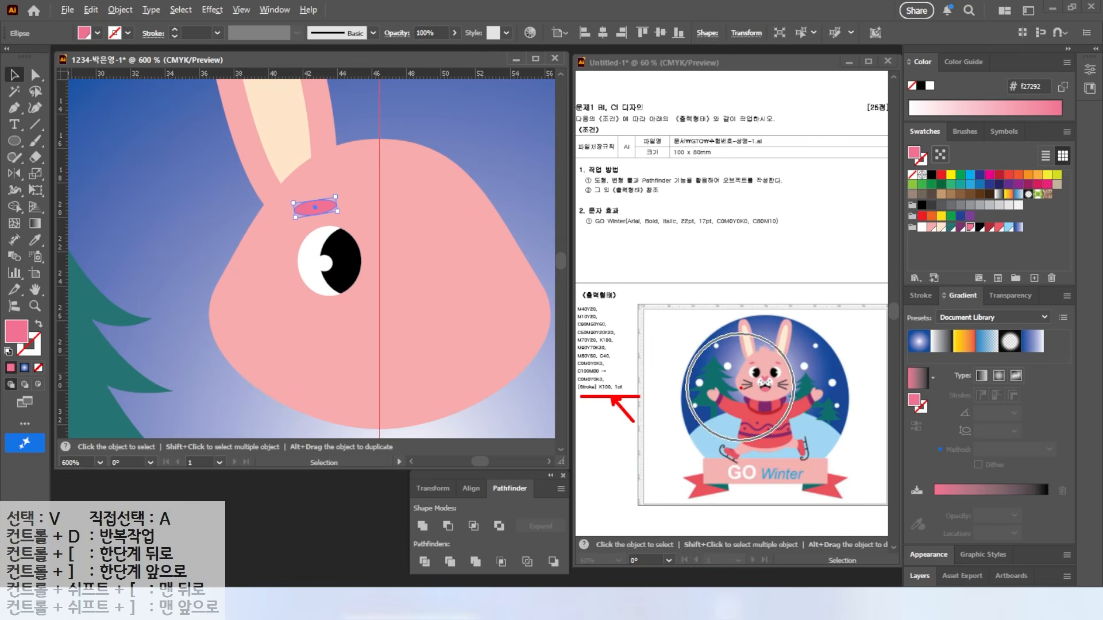
click(34, 126)
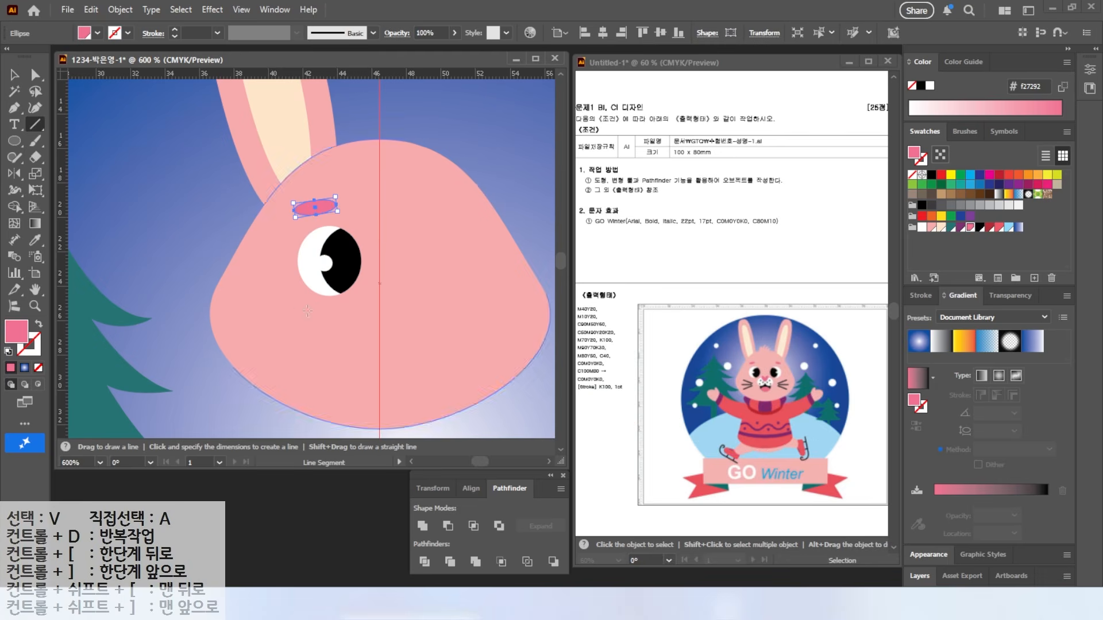
Step: Draw three black-stroked whiskers on the face
drag(245, 300, 311, 313)
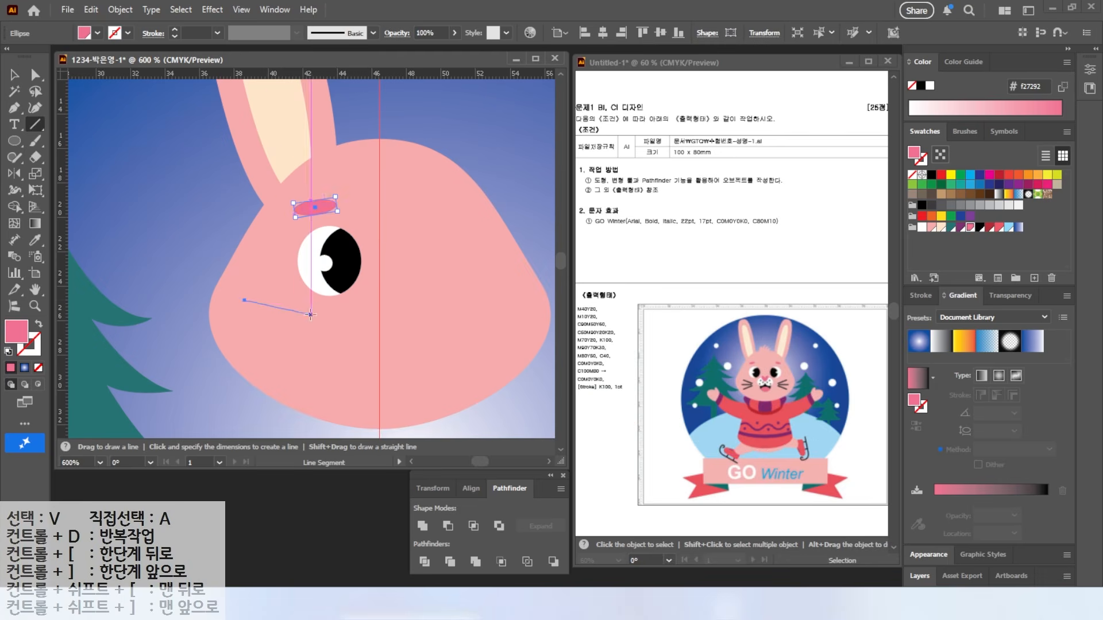
click(25, 354)
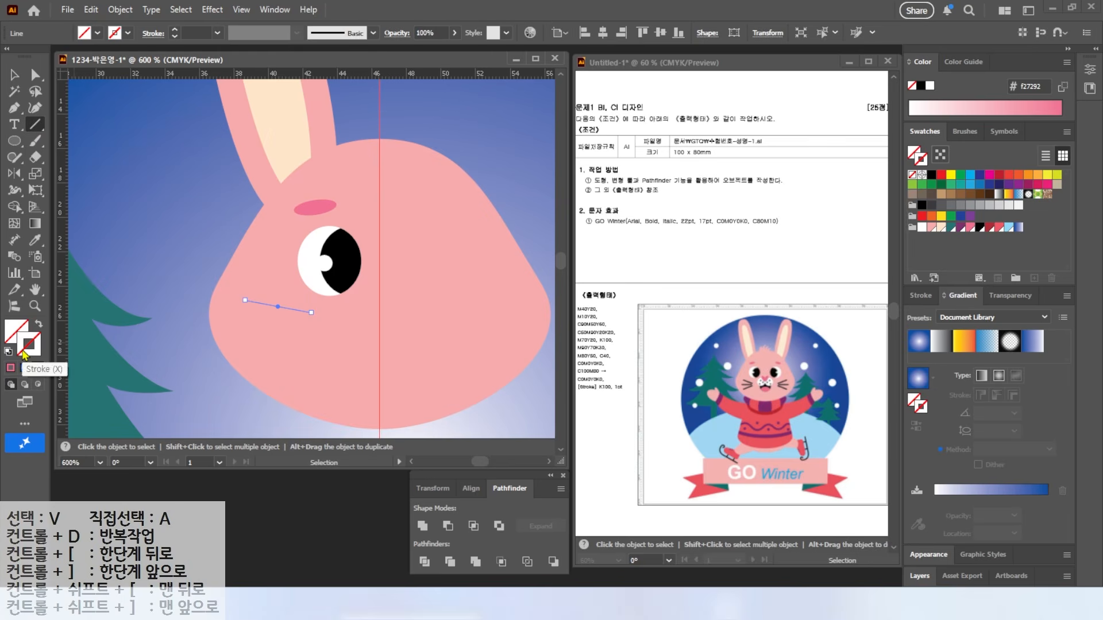
click(980, 228)
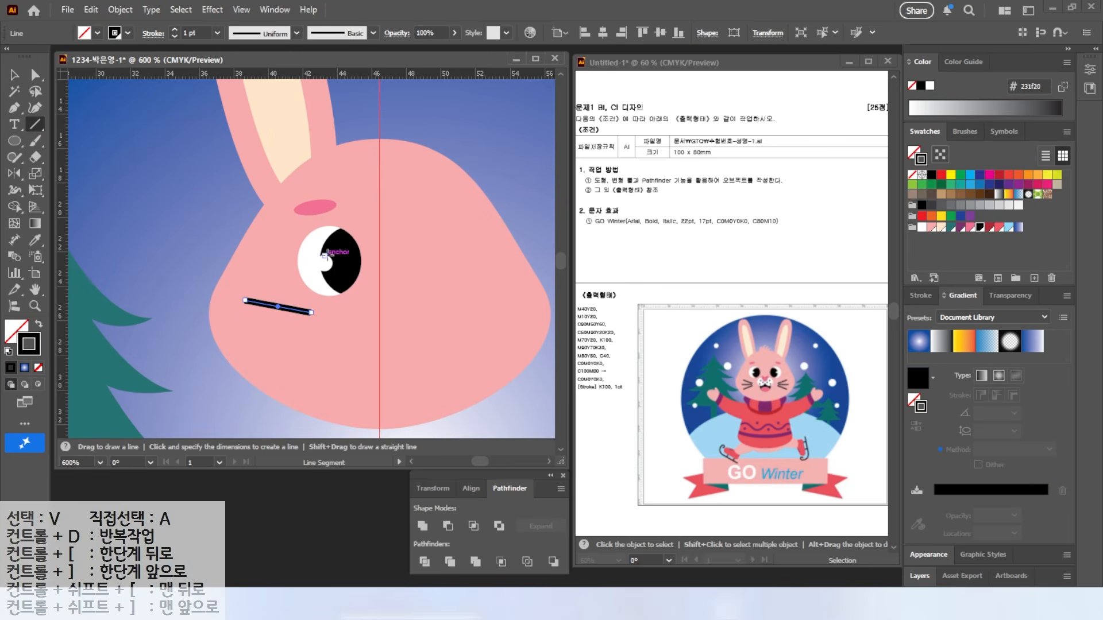
drag(231, 327, 307, 327)
mouse_move(250, 356)
mouse_down()
mouse_move(312, 337)
mouse_move(380, 354)
mouse_up()
Step: Add a white muzzle circle beside the whiskers
click(14, 140)
key(shift+x)
click(920, 227)
key(v)
drag(345, 344, 347, 328)
Step: Reflect-copy the ear, eye, whiskers and muzzle vertically to the other side of the face
scroll(366, 293, down, 1)
scroll(366, 293, down, 1)
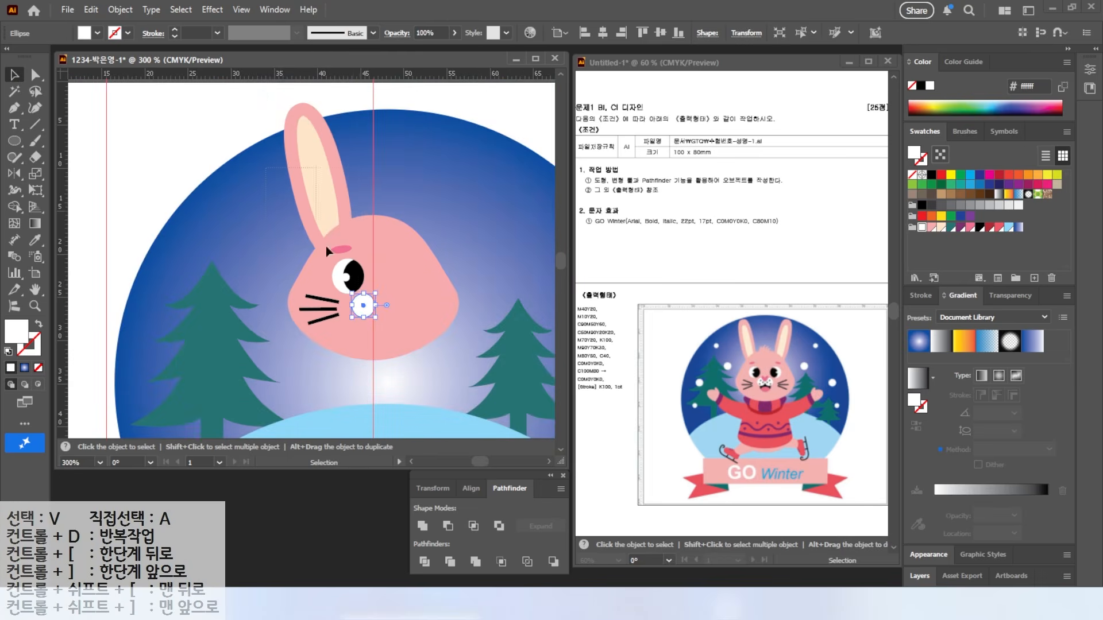
shift+click(386, 295)
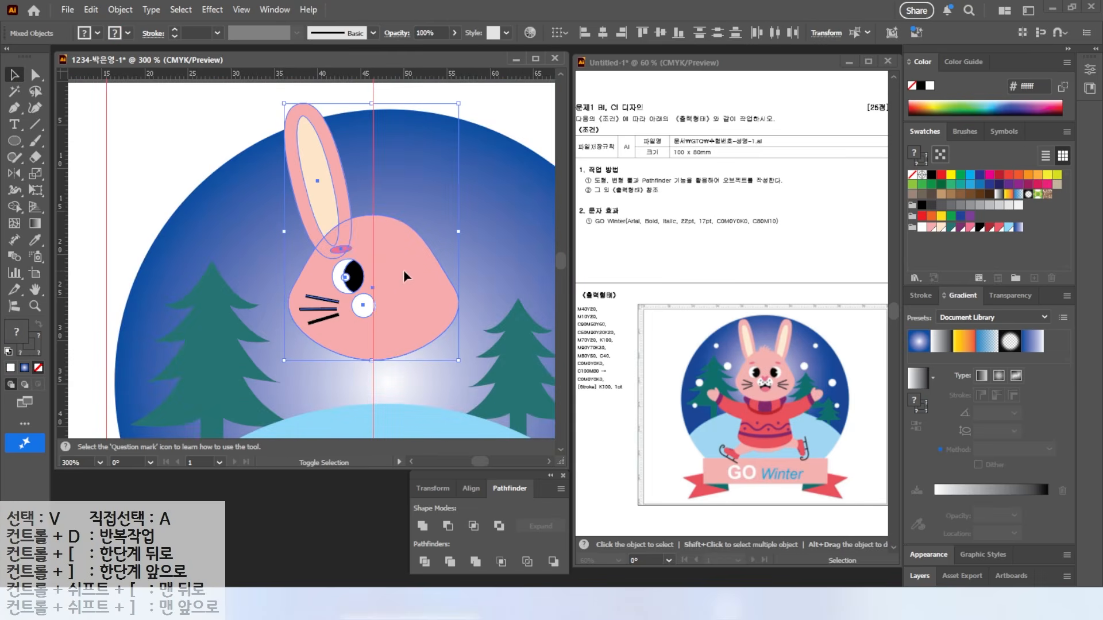
shift+click(405, 276)
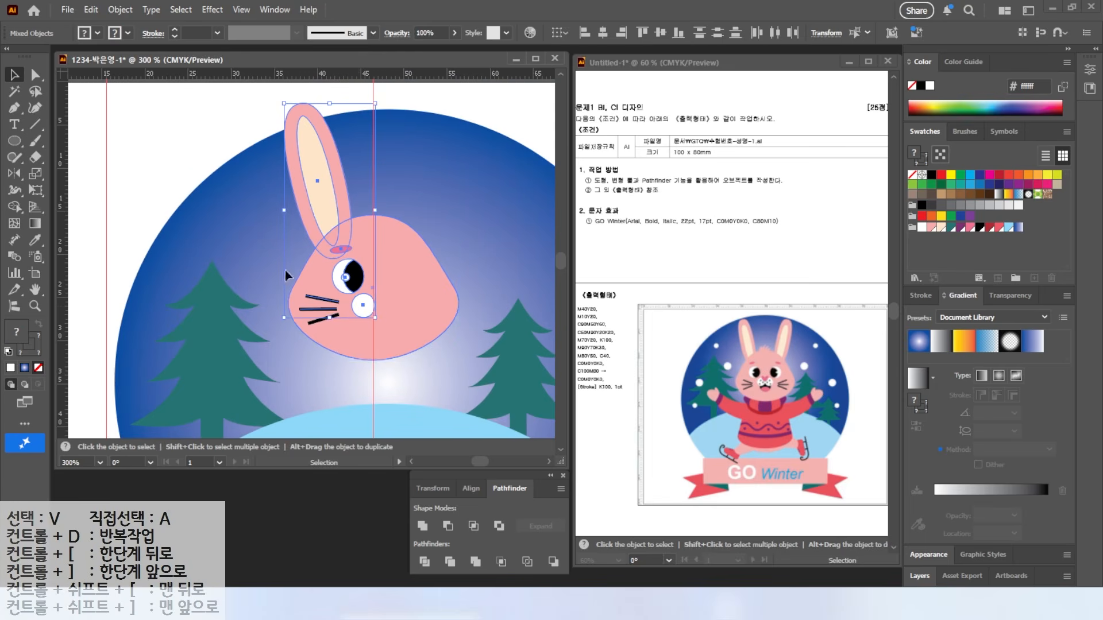
click(14, 174)
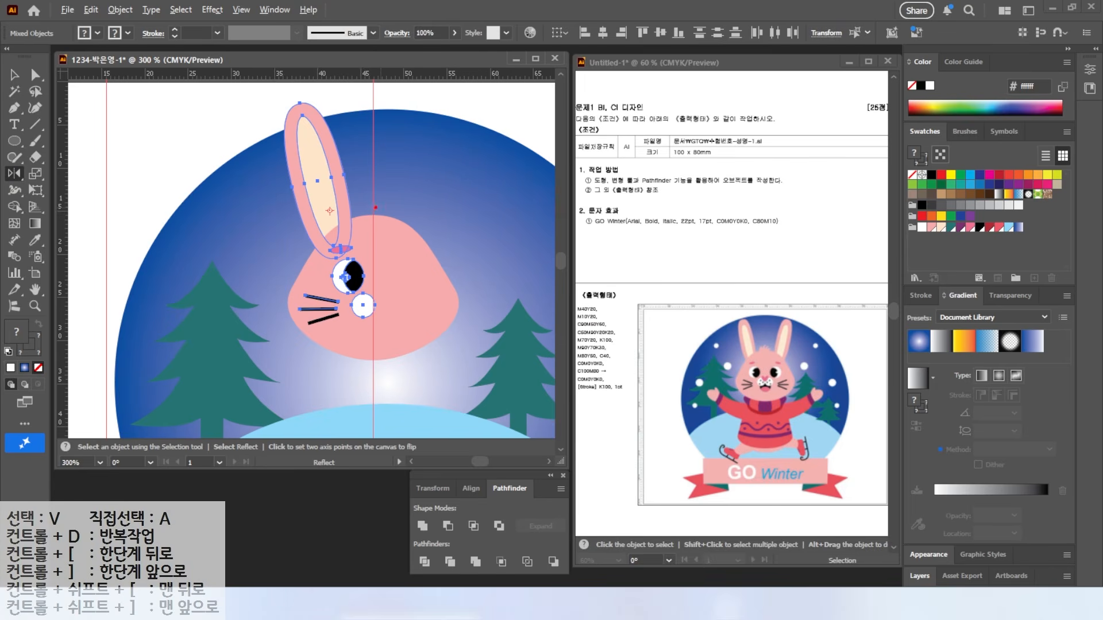
alt+click(378, 188)
click(746, 330)
Step: Check the mirrored right ear, then clear the selection
key(v)
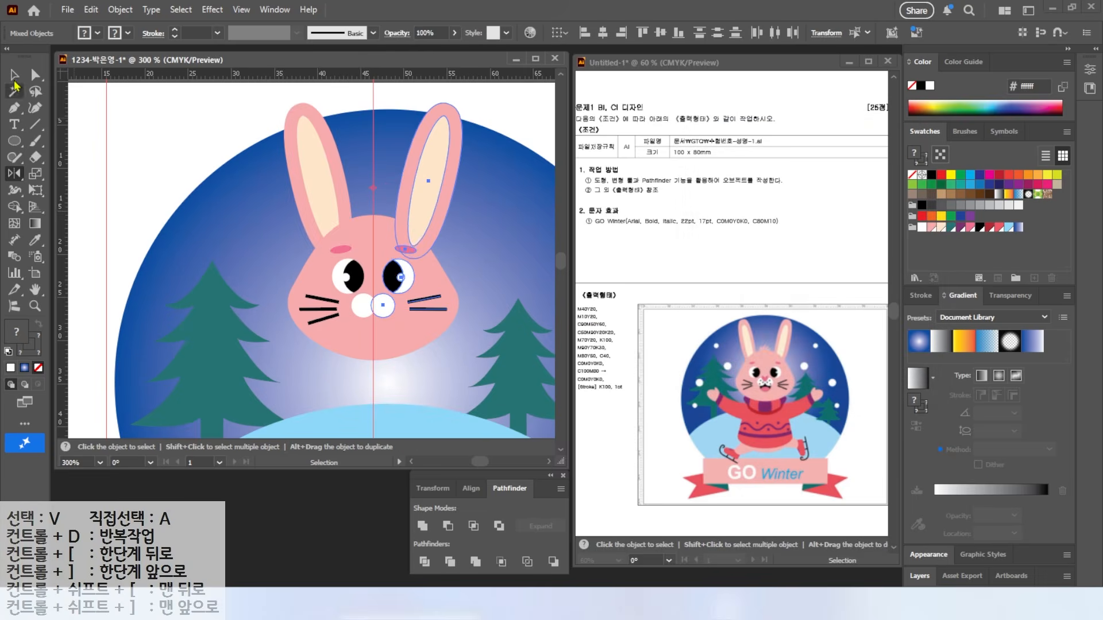
key(ctrl+shift+a)
click(432, 187)
key(a)
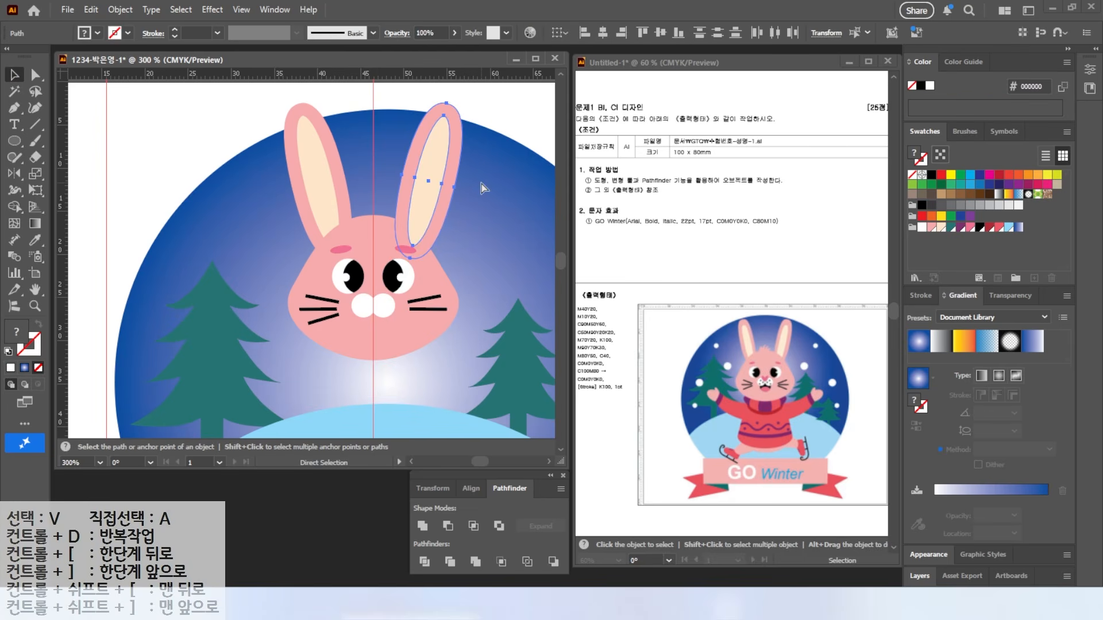
key(v)
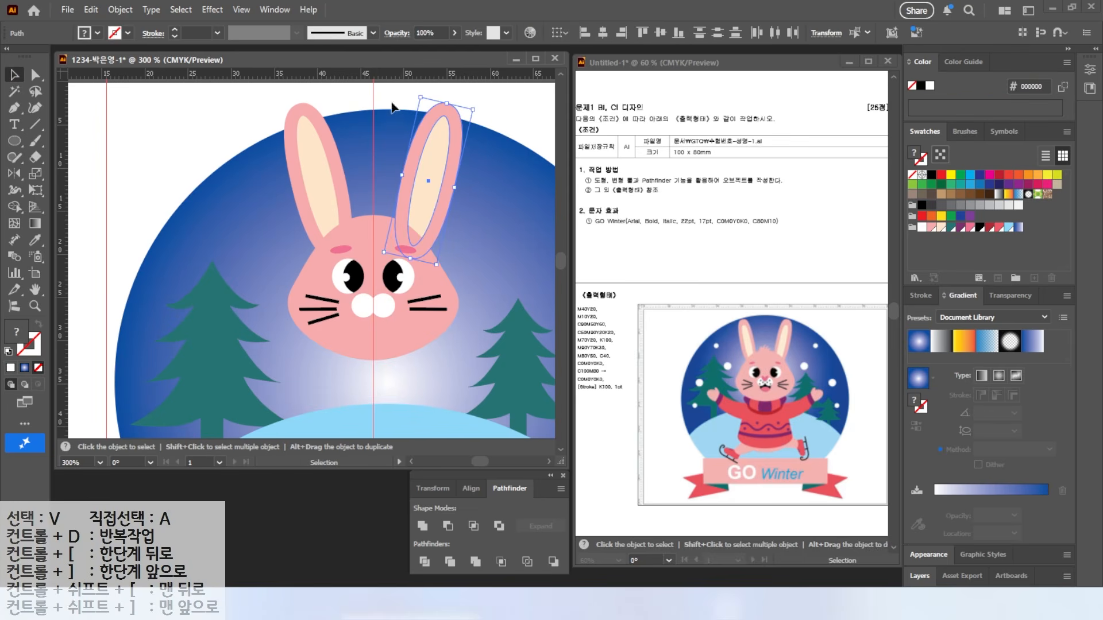
key(ctrl+shift+a)
scroll(383, 307, up, 4)
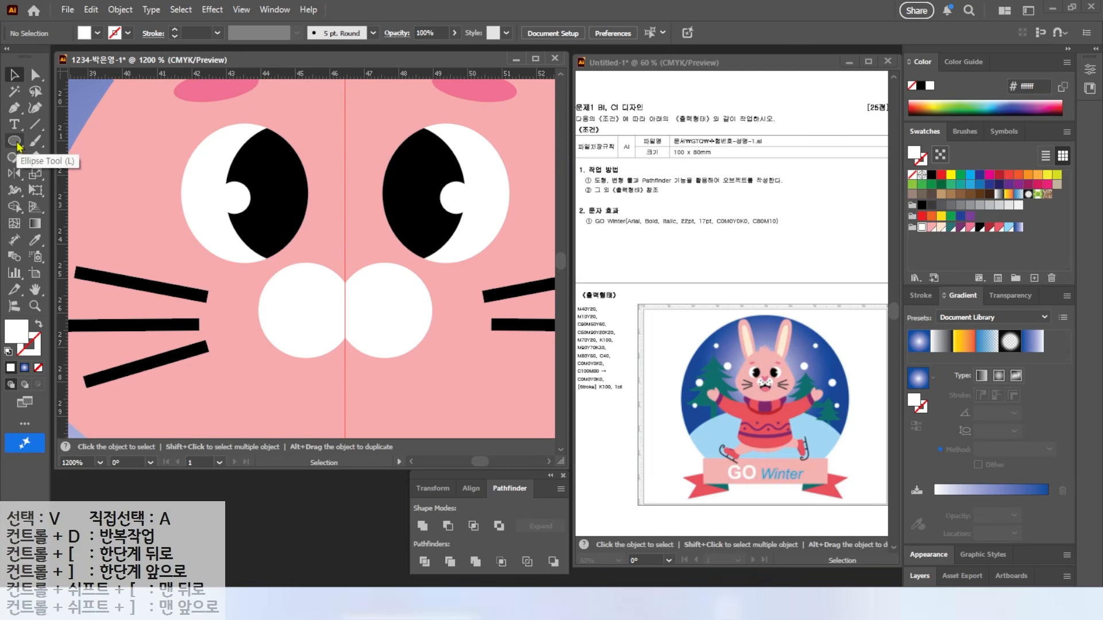
Step: Draw three small black dots on the muzzle and reflect-copy them to the other side
click(14, 141)
drag(289, 296, 307, 313)
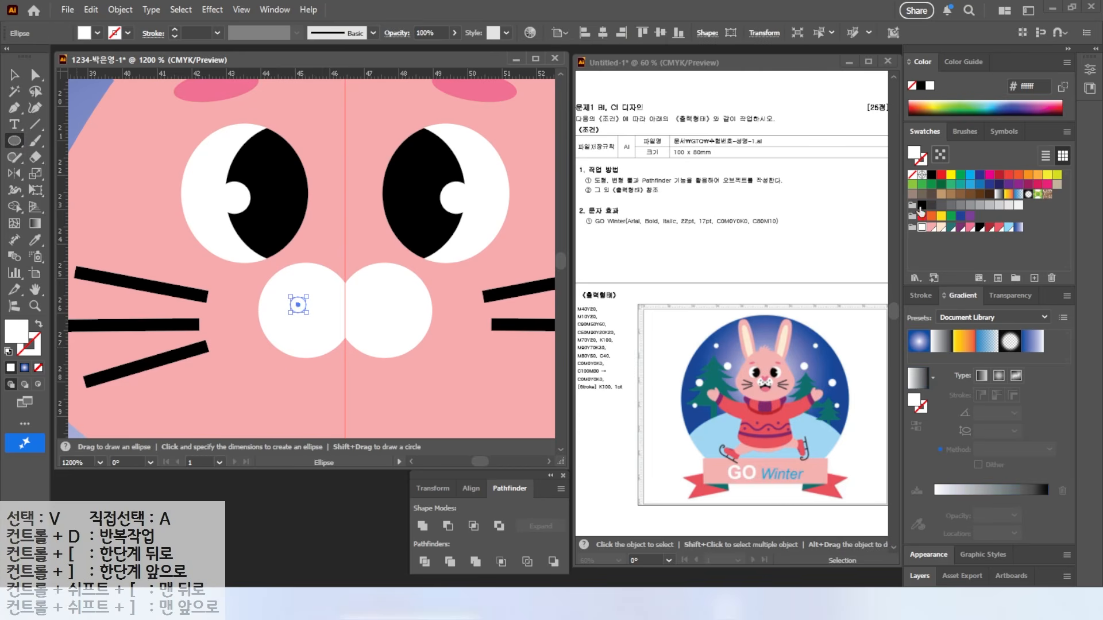
key(v)
drag(298, 308, 318, 318)
shift+click(289, 297)
shift+click(289, 340)
key(o)
alt+click(346, 240)
click(746, 338)
Step: Draw a tilted pink nose half and reflect-copy it across the face's centre
key(l)
drag(316, 239, 345, 297)
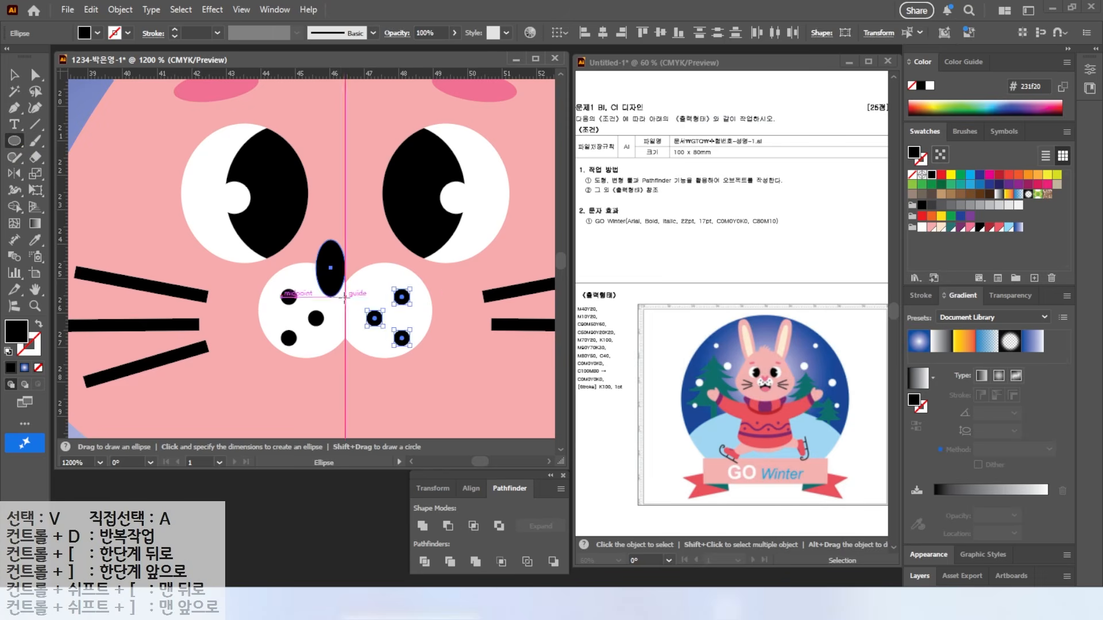
click(967, 228)
drag(315, 241, 292, 255)
click(15, 174)
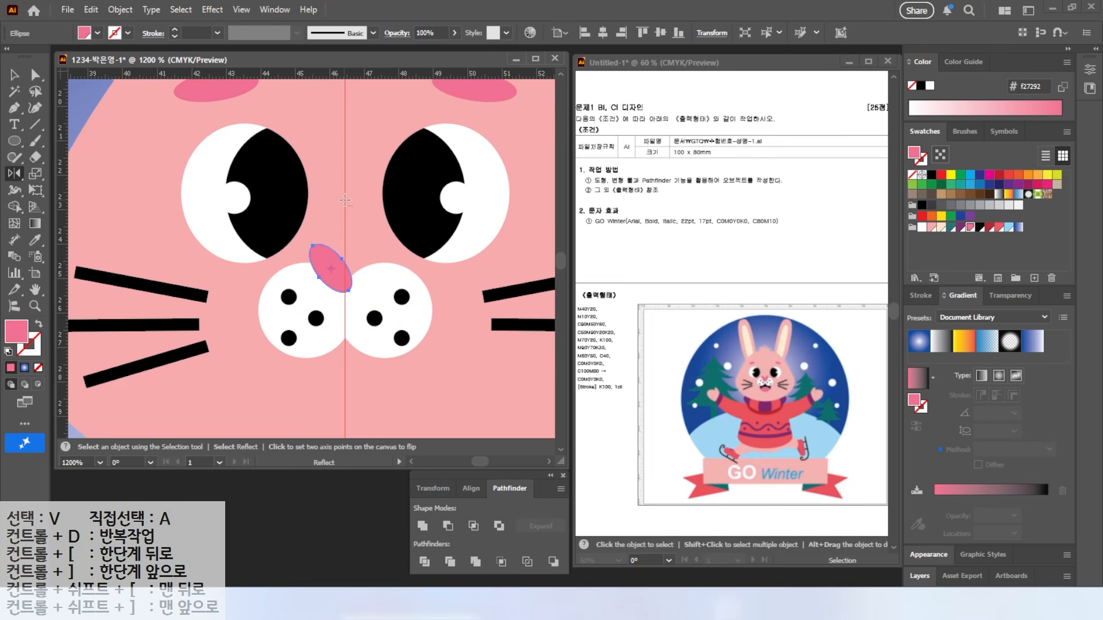
alt+click(345, 200)
click(745, 338)
Step: Draw a black mouth ellipse below the nose with an overlapping pink tongue ellipse
key(l)
drag(289, 305, 402, 426)
click(980, 227)
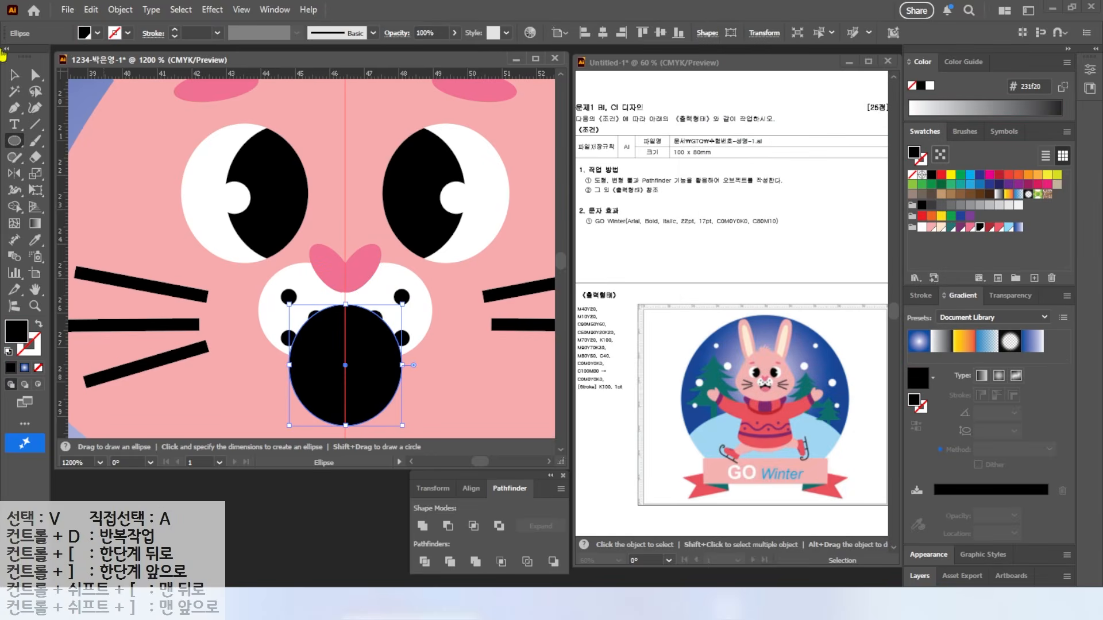
scroll(203, 231, down, 3)
mouse_move(277, 245)
mouse_down()
mouse_move(409, 403)
mouse_move(351, 251)
mouse_up()
click(969, 228)
key(v)
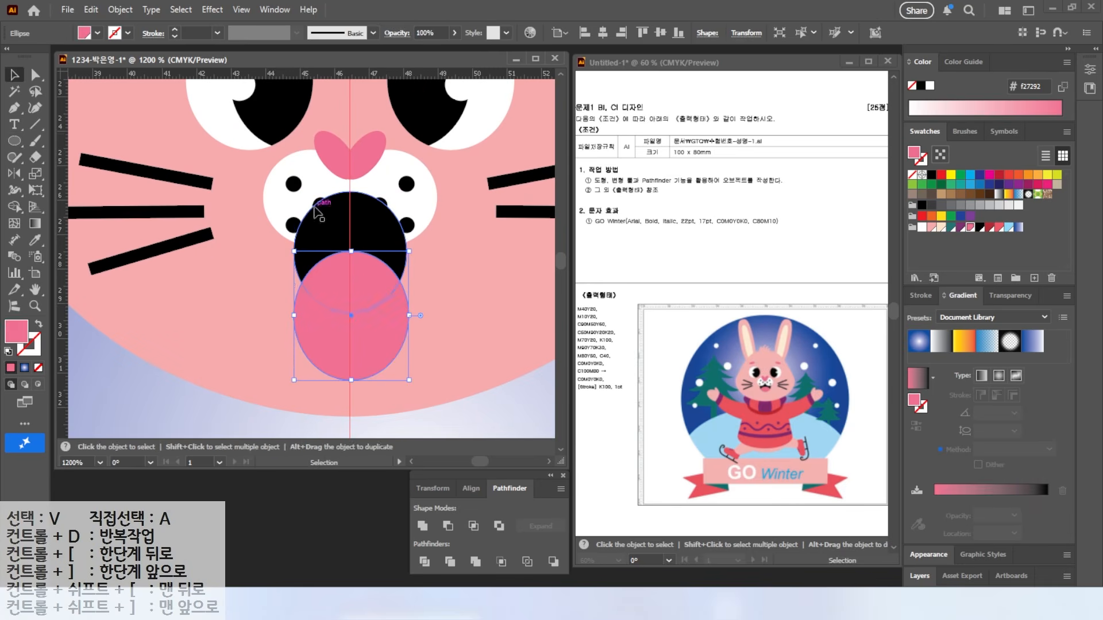
shift+click(324, 239)
Step: Divide mouth and tongue, delete the lower tongue piece, and send the mouth behind the muzzle
click(425, 561)
click(32, 75)
click(353, 346)
key(Delete)
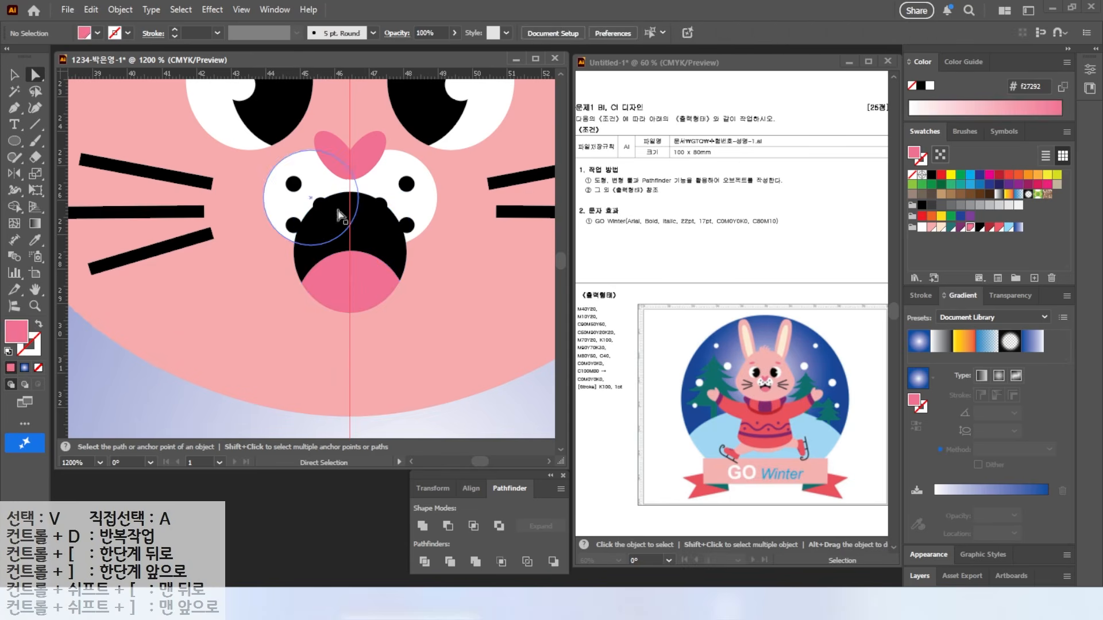
right_click(373, 283)
mouse_move(411, 517)
click(626, 547)
Step: Fit the whole artboard in the window, then zoom in on the top of the rabbit's head
key(v)
key(a)
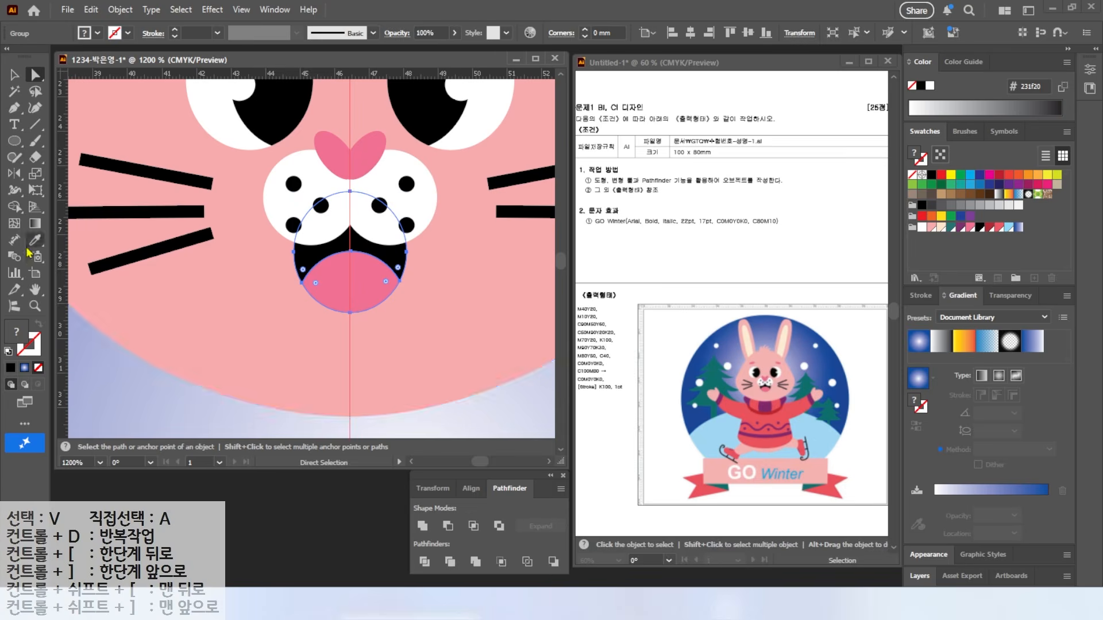
key(ctrl+0)
click(19, 80)
click(126, 109)
scroll(306, 146, up, 5)
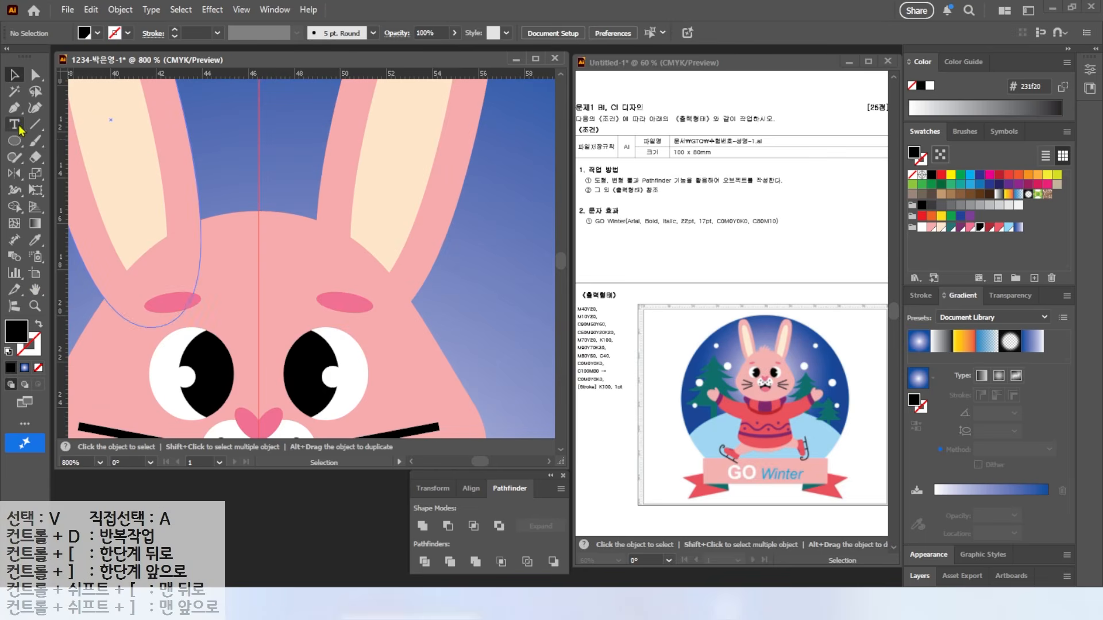
Step: Draw a closed spiky hair-tuft outline with the Pen tool on top of the rabbit's head
click(16, 109)
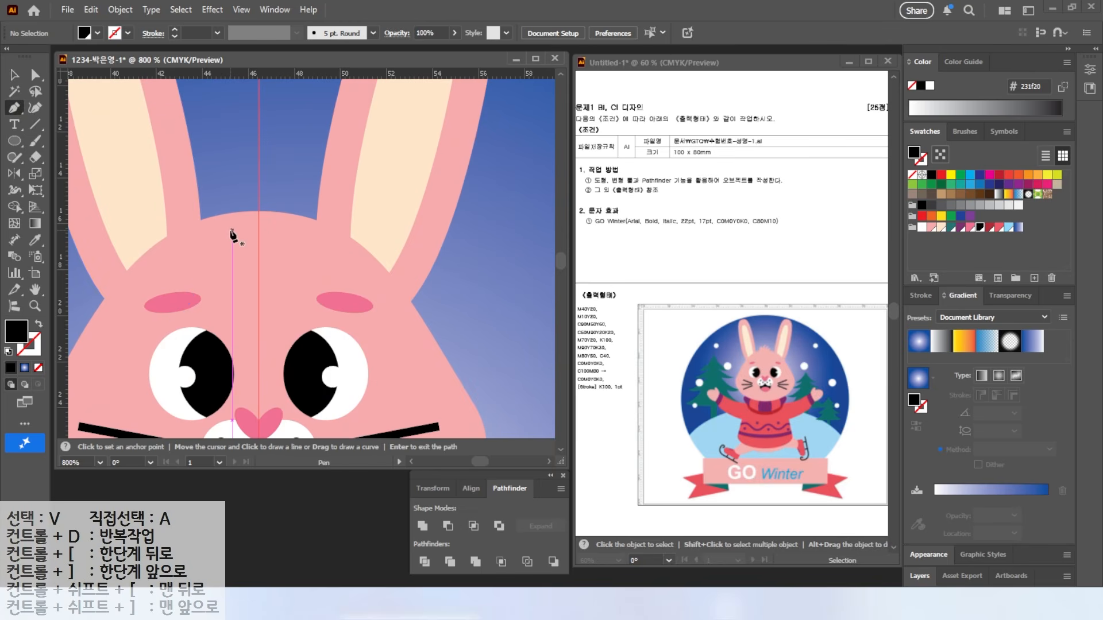
drag(232, 230, 258, 127)
click(234, 157)
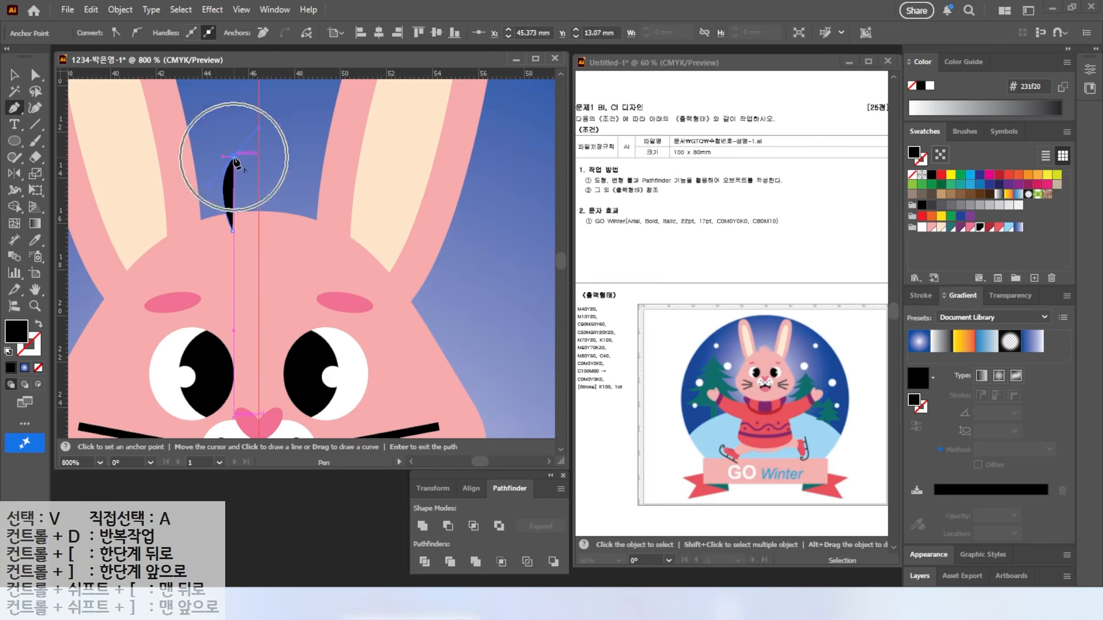
click(232, 183)
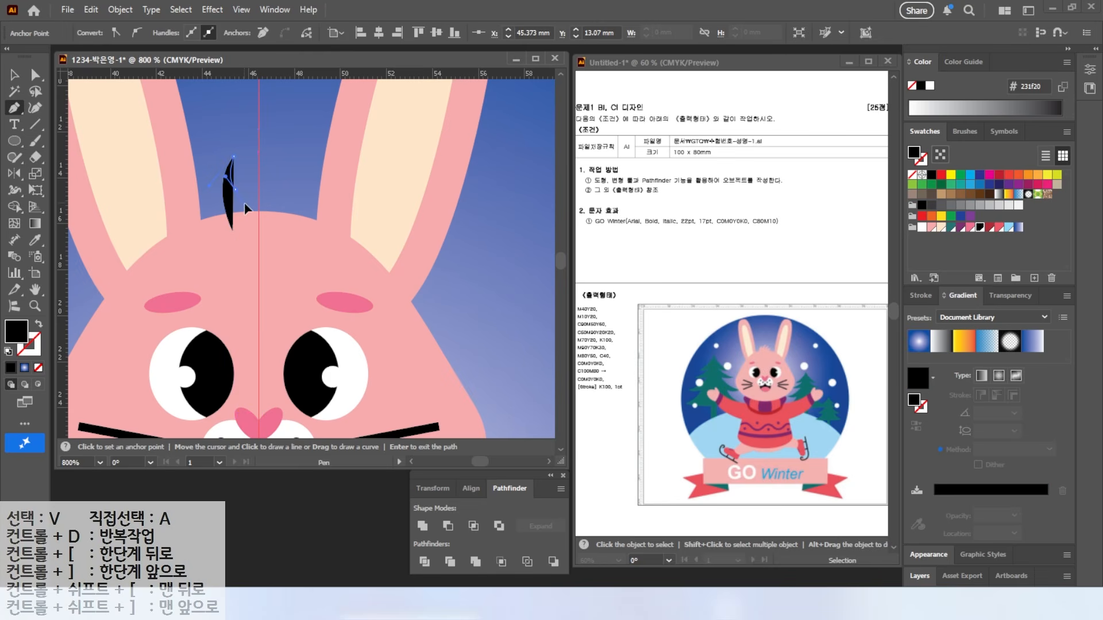
click(234, 190)
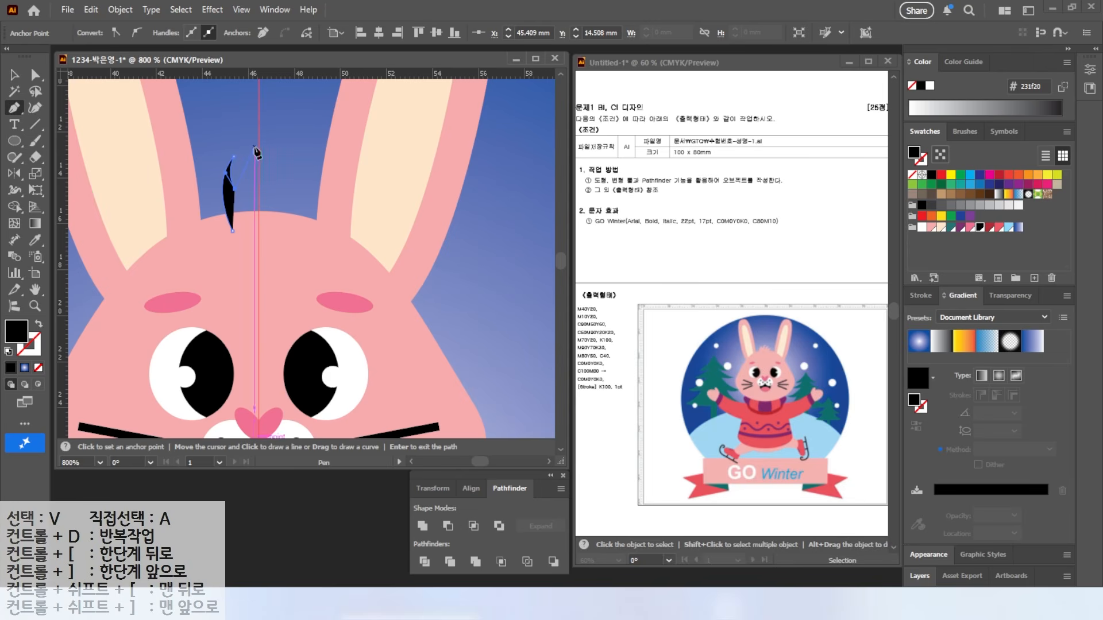
drag(257, 145, 275, 213)
click(248, 188)
click(277, 153)
click(269, 199)
click(283, 178)
click(276, 227)
click(232, 230)
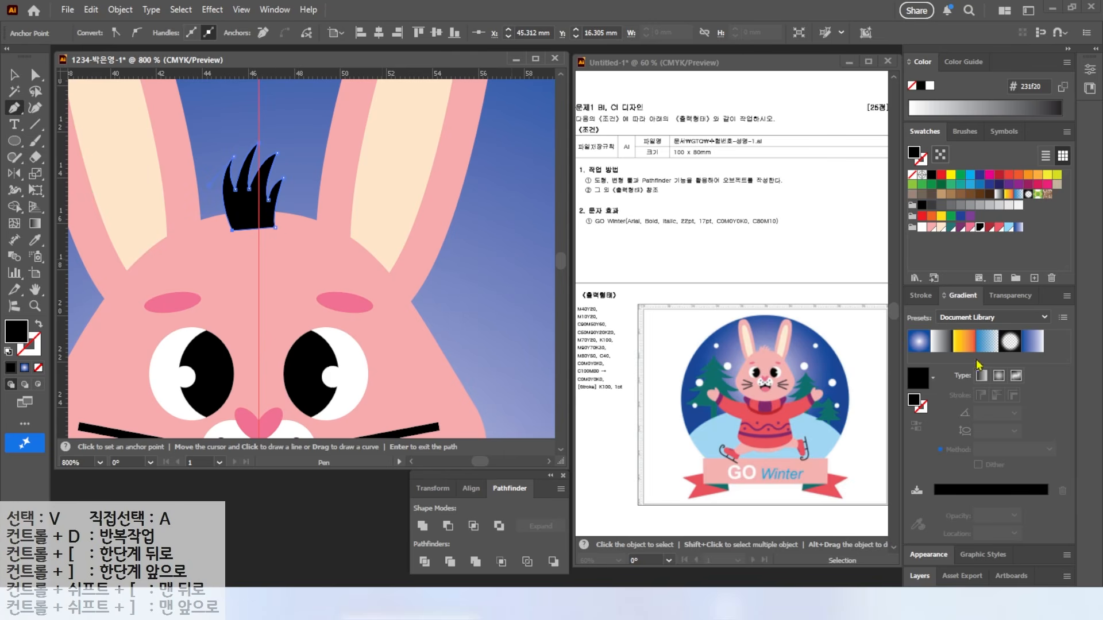
Step: Fill the tuft pink f8abad, deselect it and fit the artboard in the window
click(970, 229)
key(v)
click(337, 216)
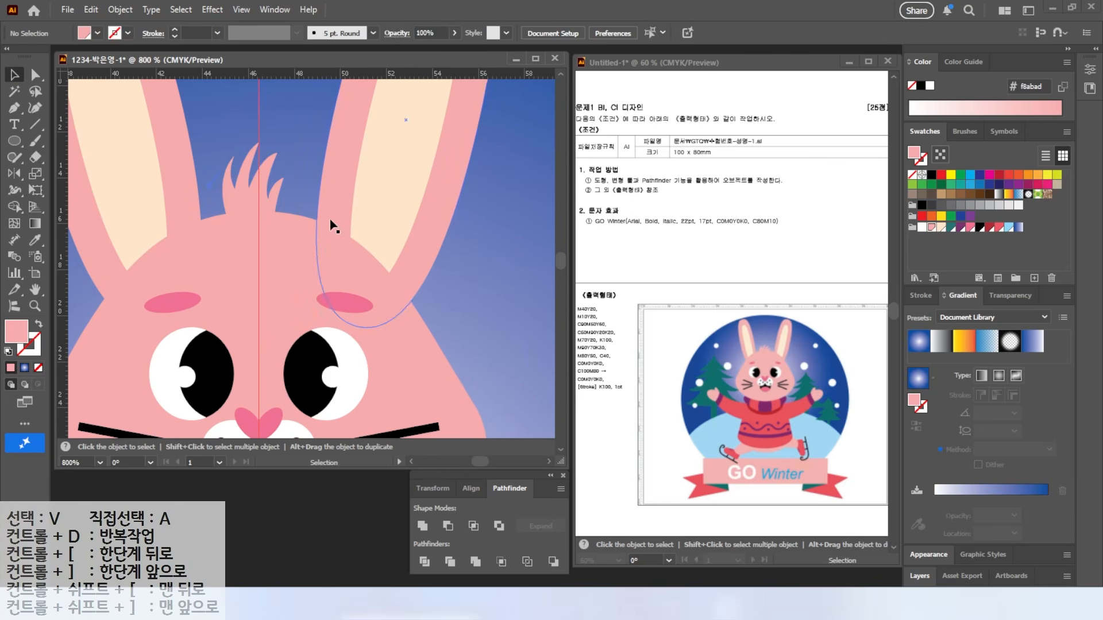
double_click(34, 289)
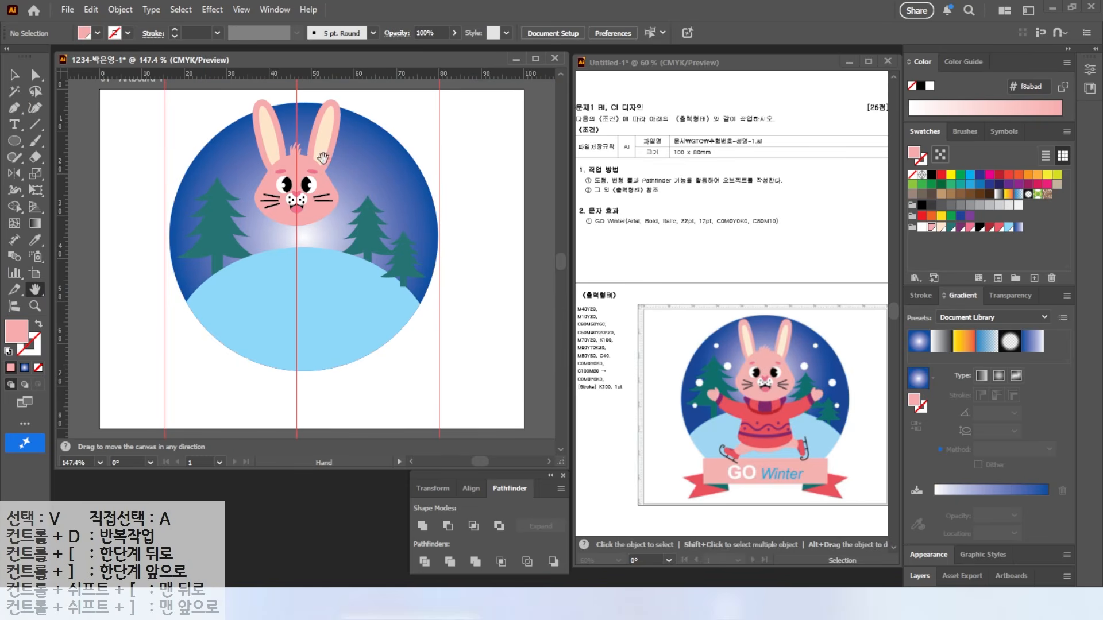
Step: Group the rabbit's head and ear parts and move the group slightly lower
key(v)
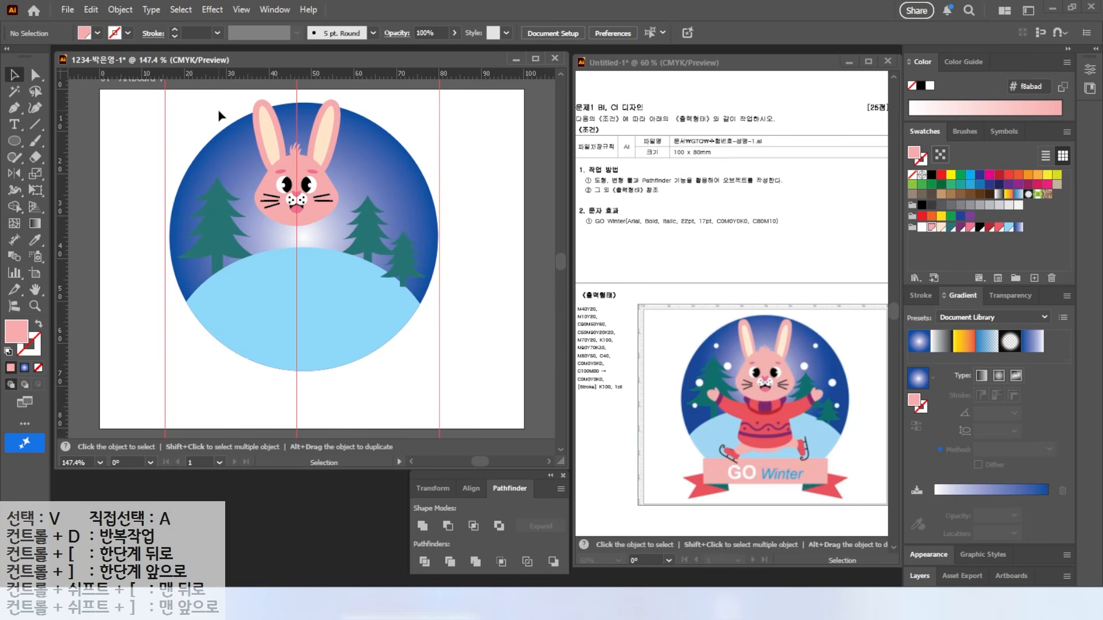
click(331, 213)
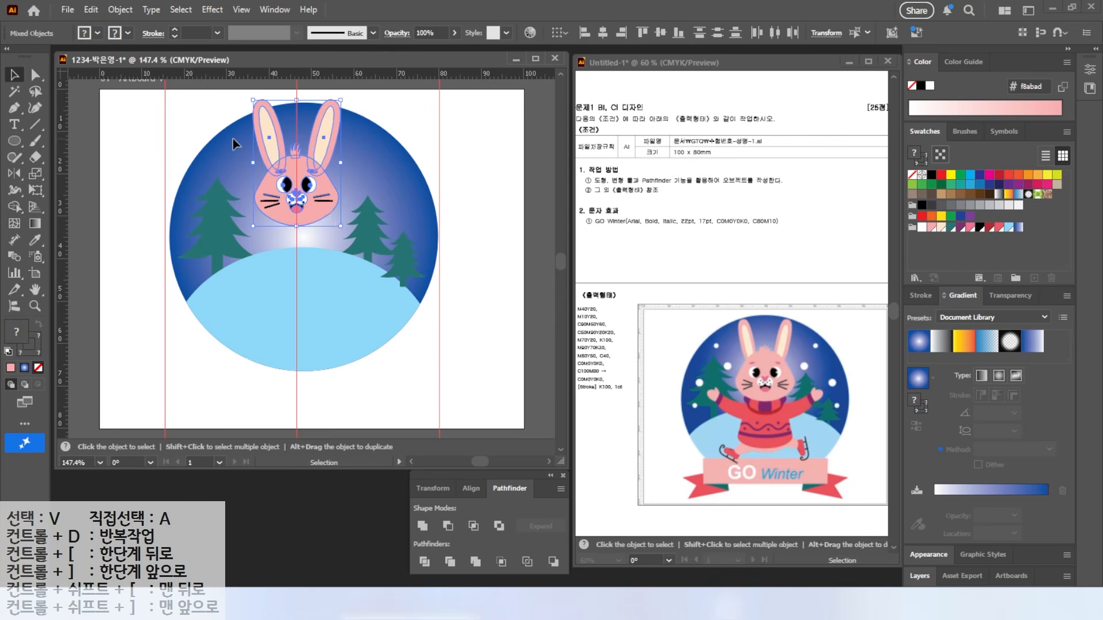
right_click(306, 182)
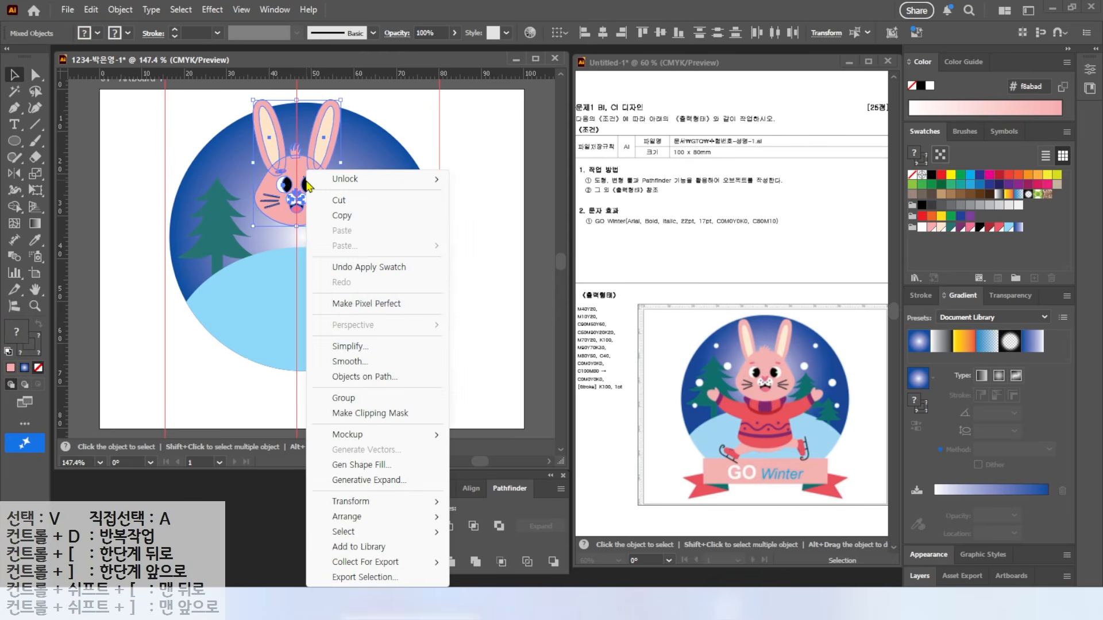
click(354, 400)
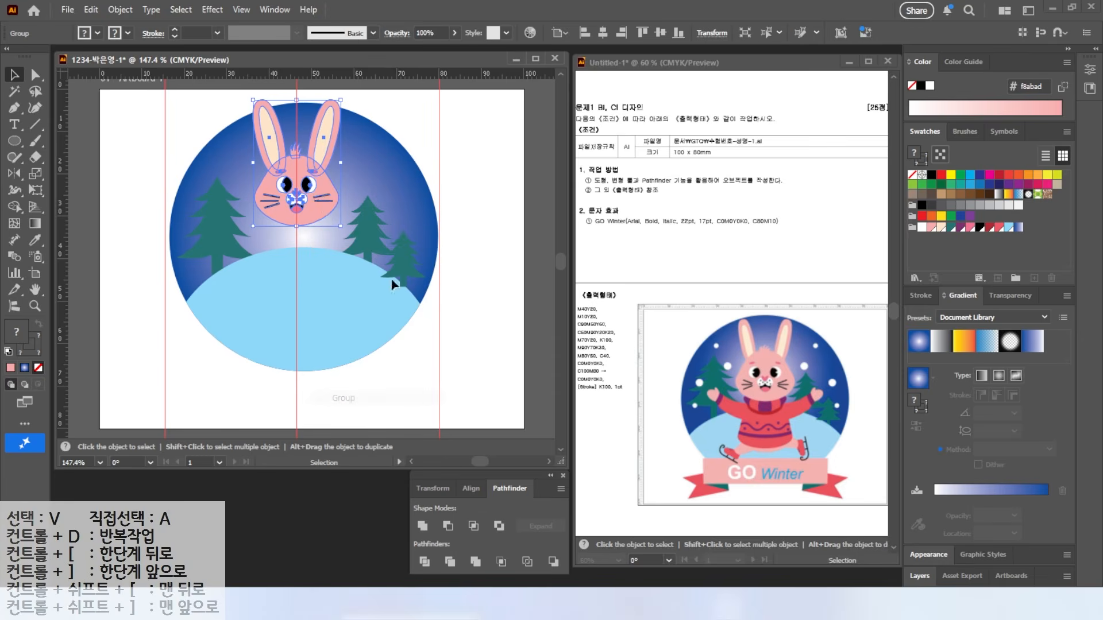
drag(317, 205, 317, 214)
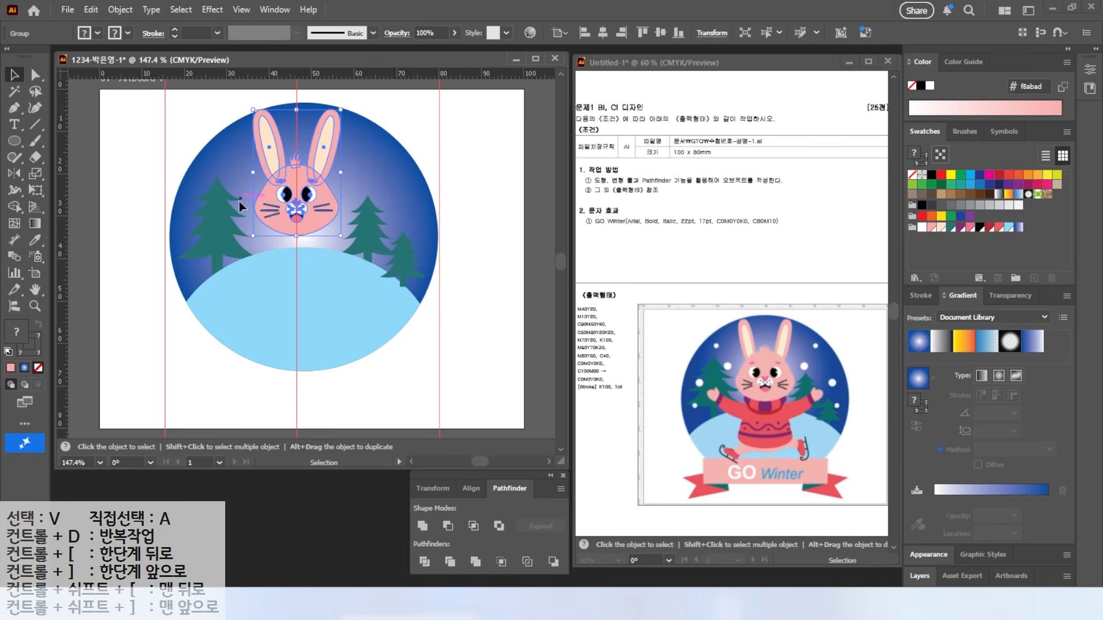
Step: Draw an ellipse below the face and drag its top anchor down to flatten it
scroll(268, 223, up, 4)
drag(340, 326, 321, 268)
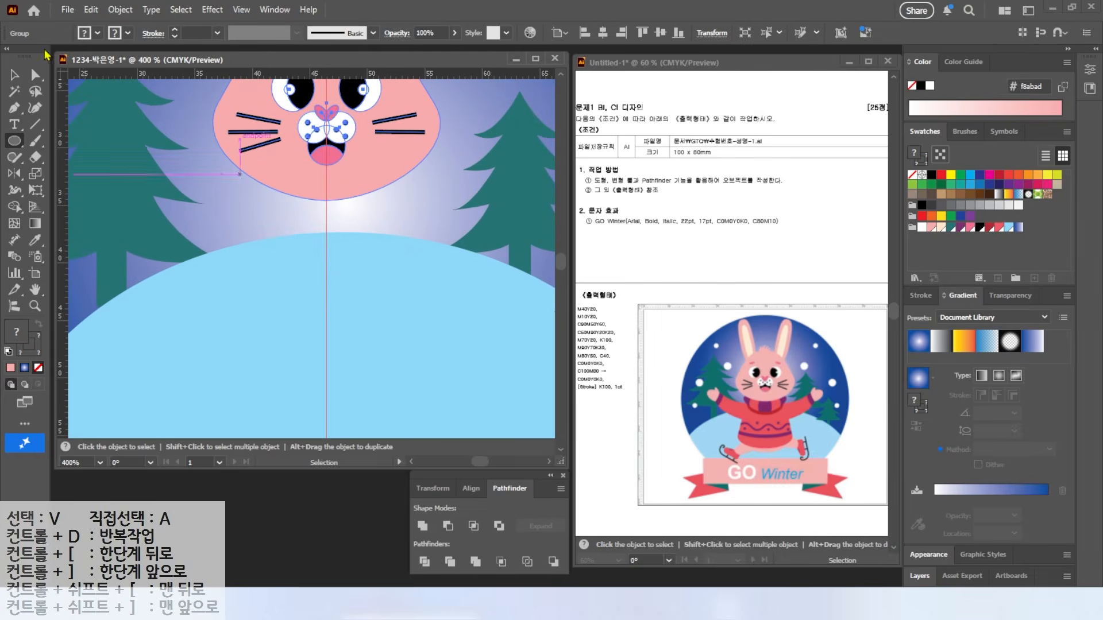
key(ctrl+shift+a)
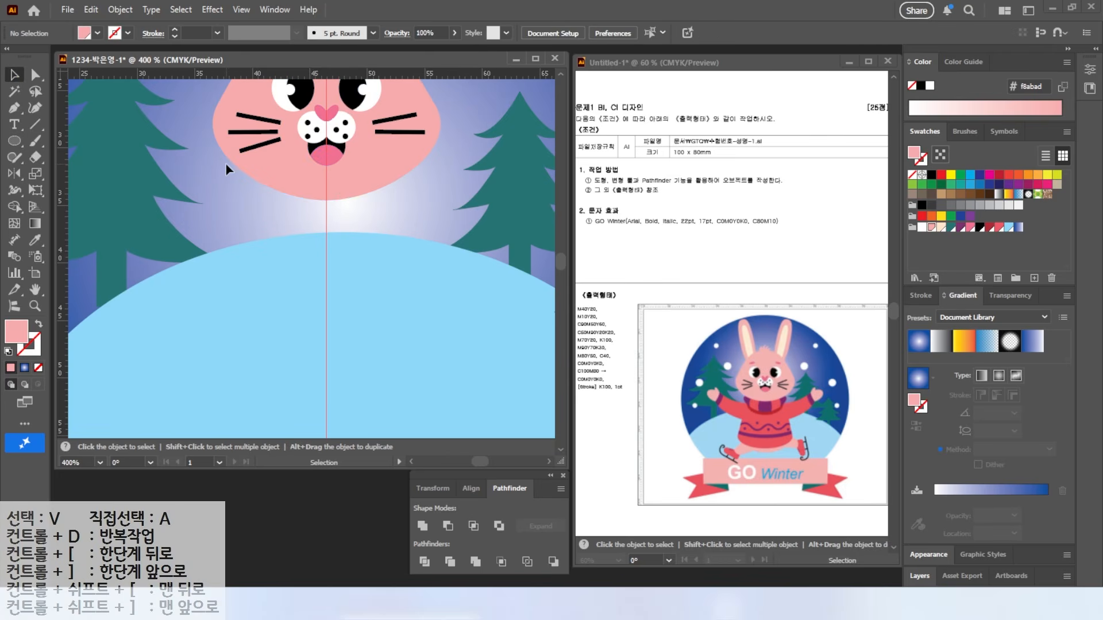
click(15, 143)
drag(221, 165, 416, 244)
click(35, 75)
drag(320, 168, 316, 189)
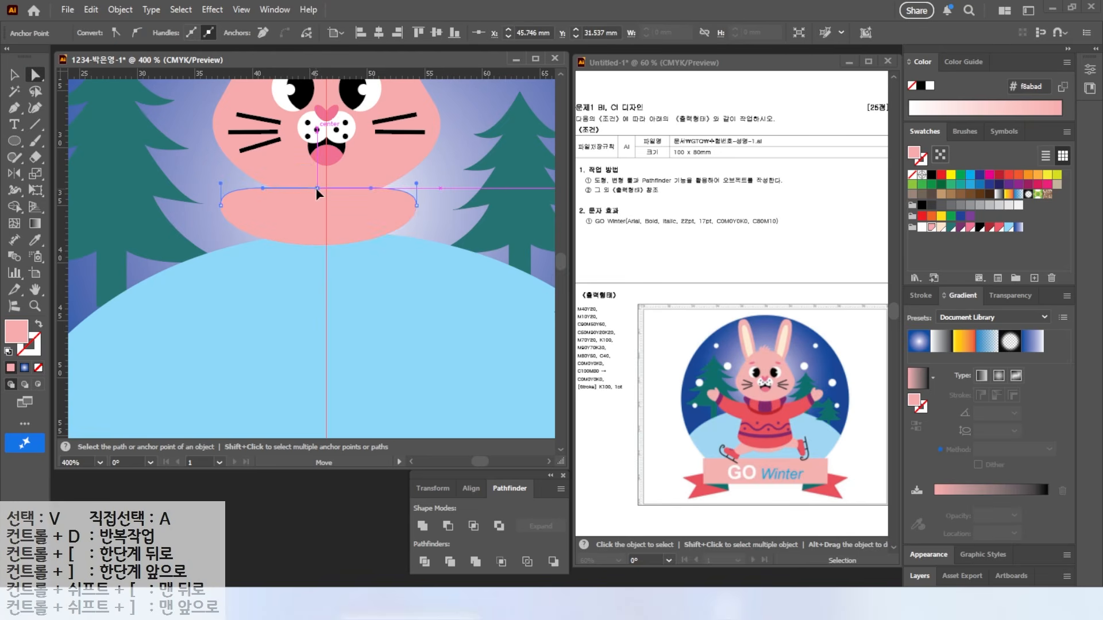
Step: Nudge the flat-topped collar shape slightly right and fill it red
click(15, 75)
mouse_move(353, 212)
mouse_down()
mouse_move(367, 211)
mouse_move(358, 211)
mouse_up()
click(999, 228)
key(alt+2)
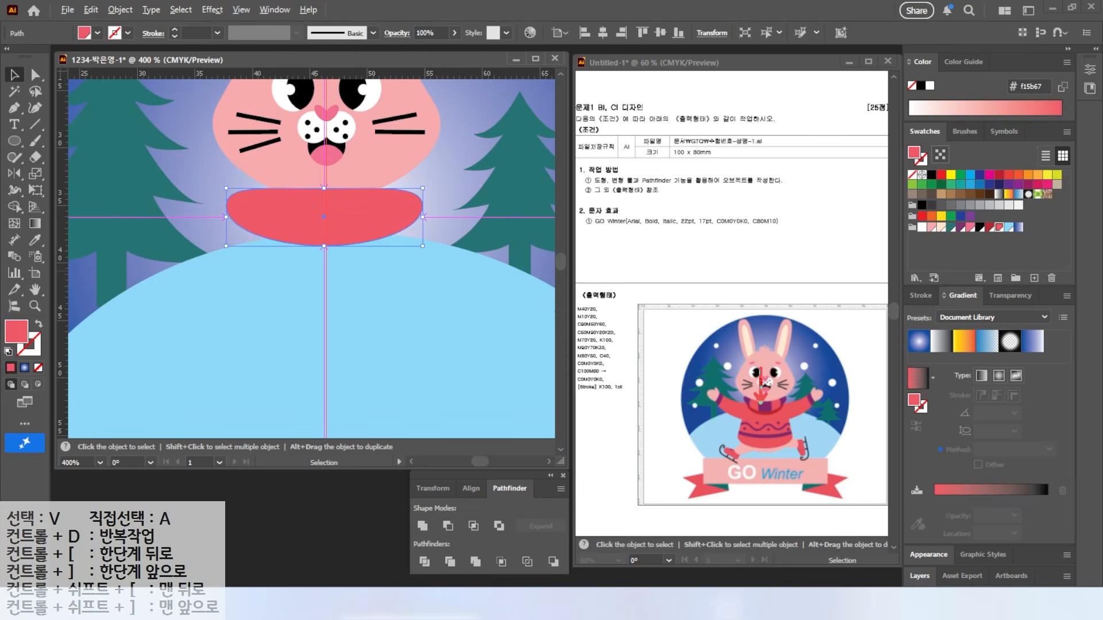
key(Escape)
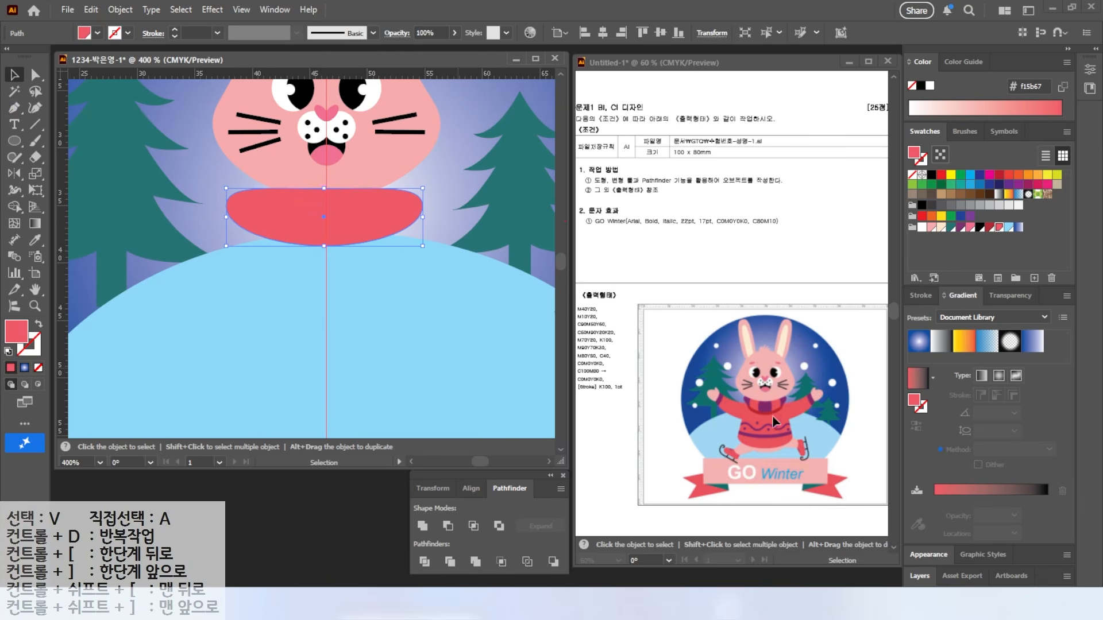
click(15, 157)
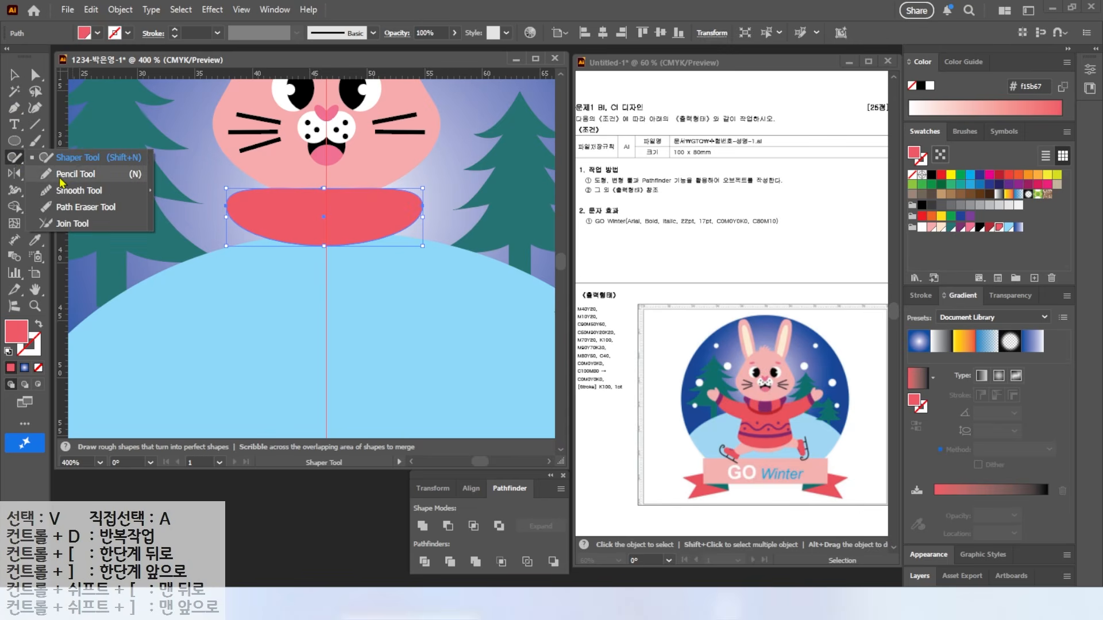
Step: Pencil two curved lines across the collar with black stroke and no fill, then select both
click(62, 174)
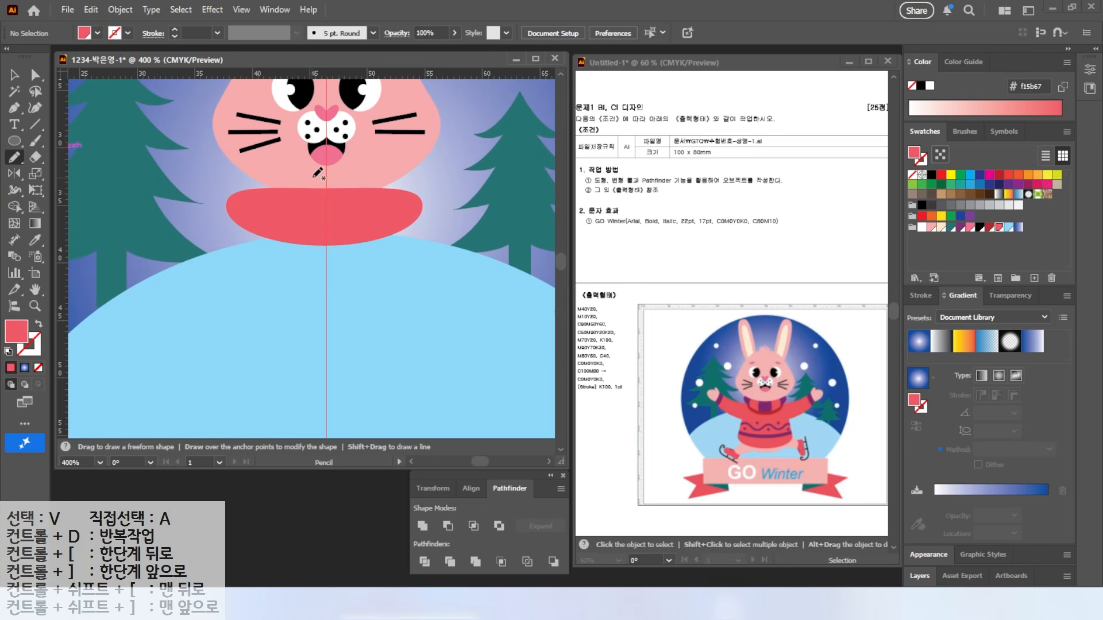
drag(317, 263, 317, 264)
key(v)
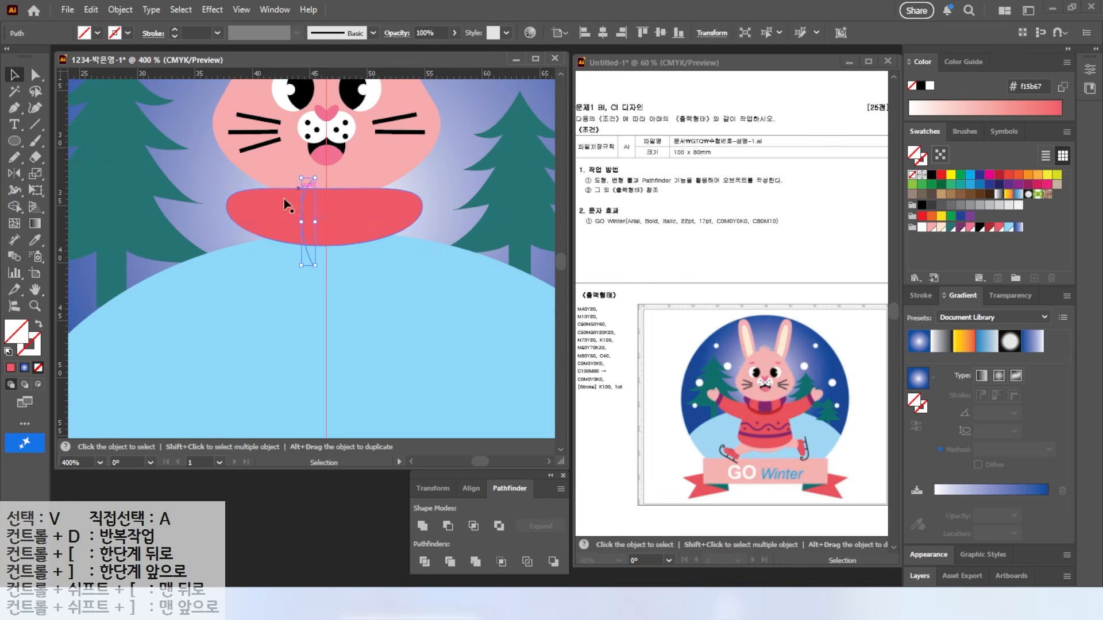
click(8, 351)
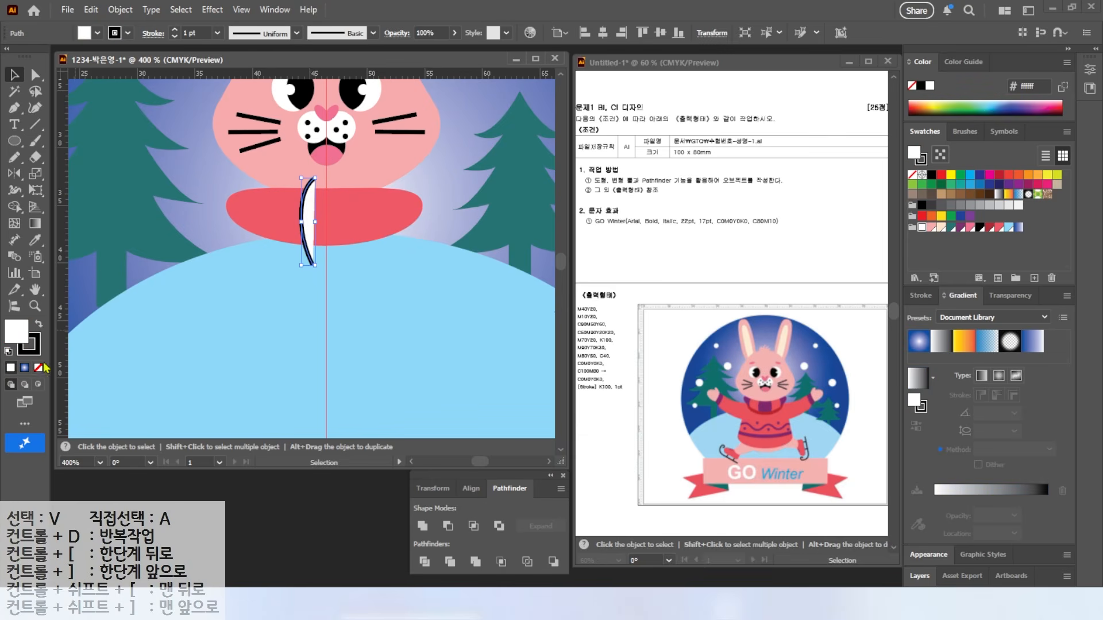
click(38, 367)
click(18, 161)
drag(276, 175, 255, 251)
key(ctrl)
click(16, 76)
click(203, 242)
click(255, 246)
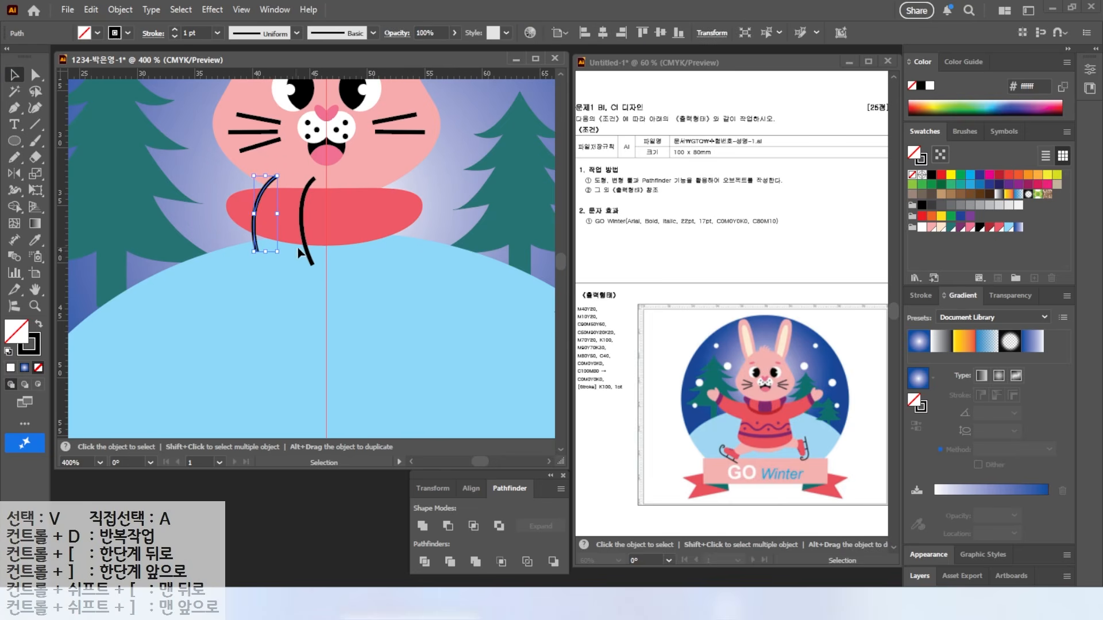
shift+click(309, 257)
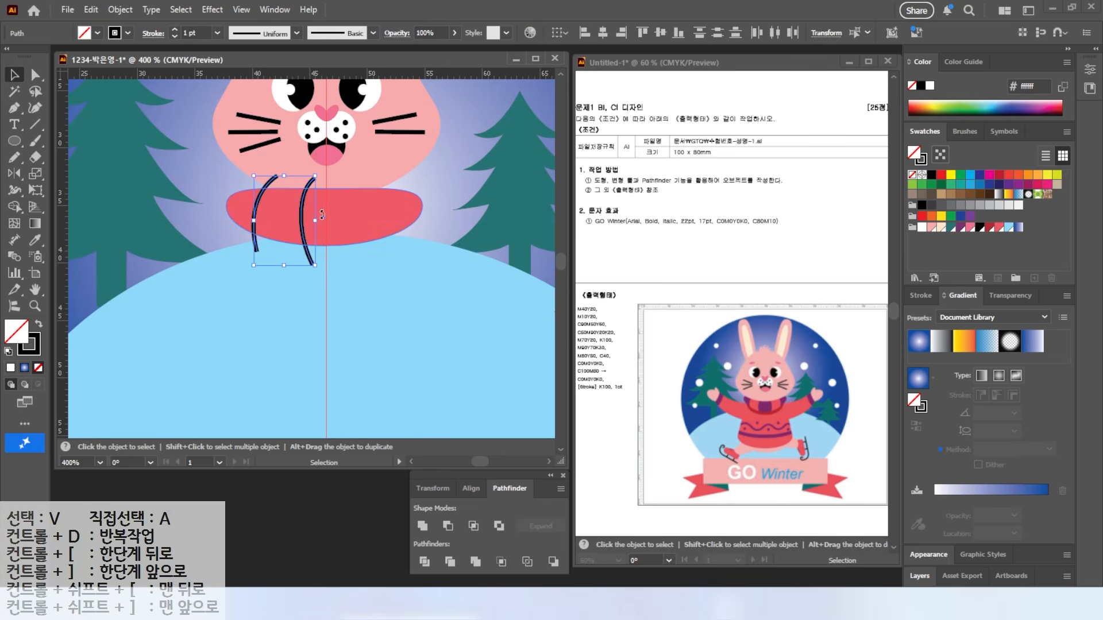
Step: Mirror the two lines across the centre guide, spread the inner lines, and select them with the collar
click(14, 173)
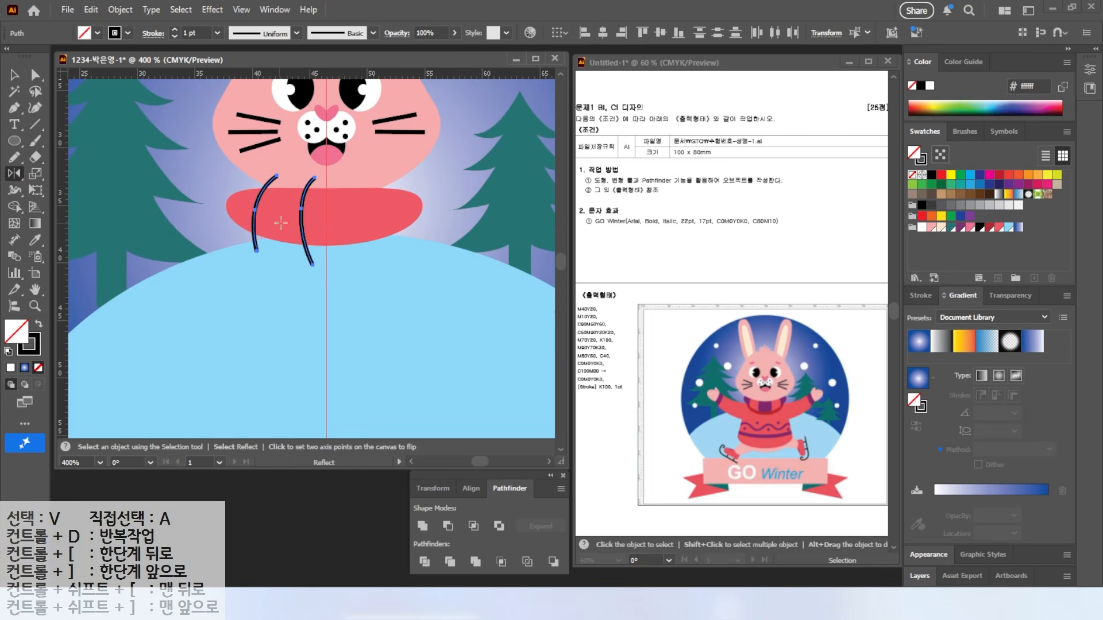
alt+click(327, 182)
click(746, 337)
key(v)
click(326, 293)
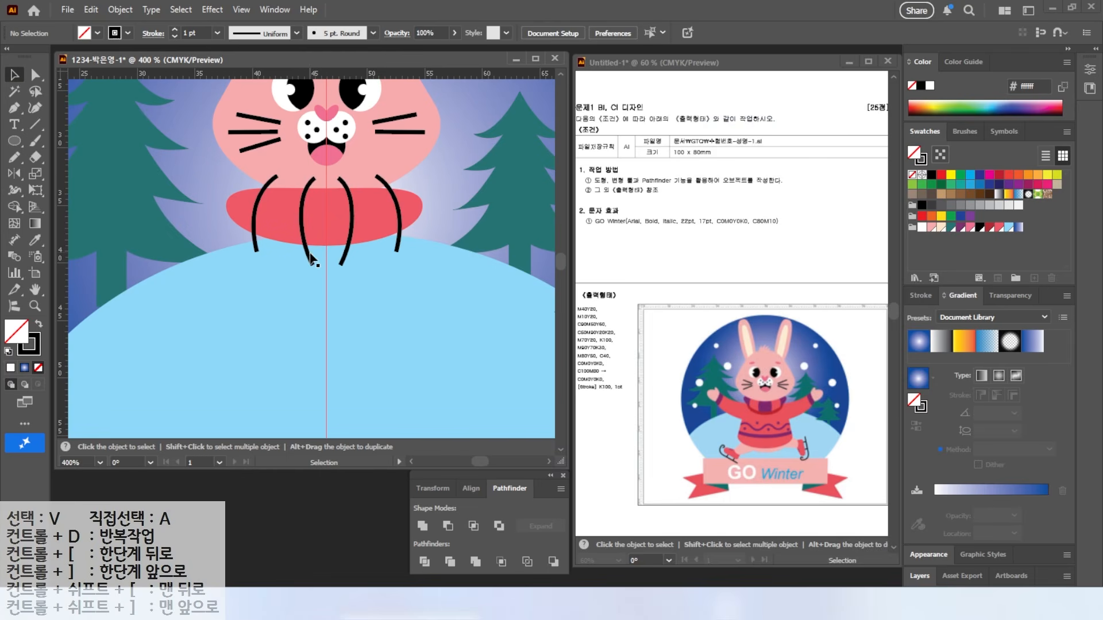
click(310, 261)
drag(310, 263, 351, 253)
drag(409, 228, 406, 229)
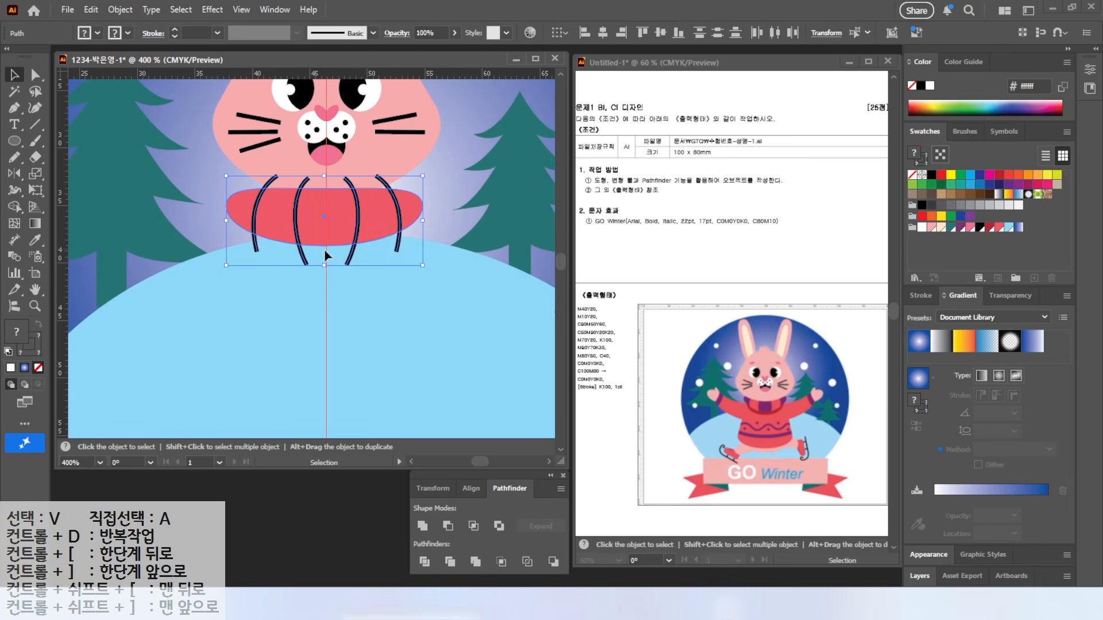
click(506, 489)
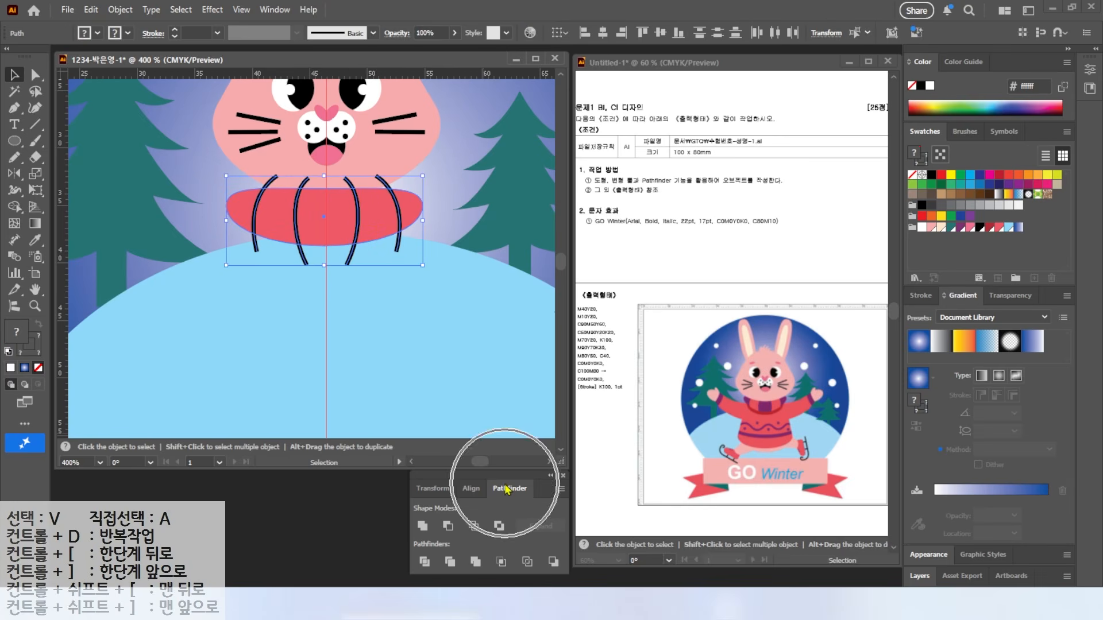
Step: Divide the collar along the strokes and colour alternate pieces purple
click(424, 562)
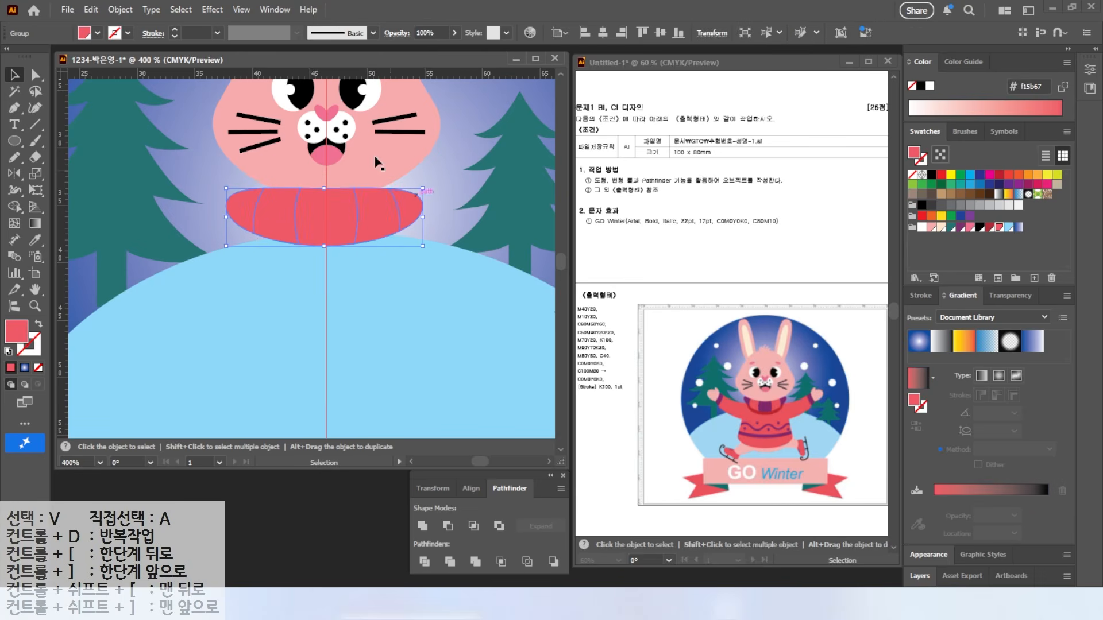
click(35, 75)
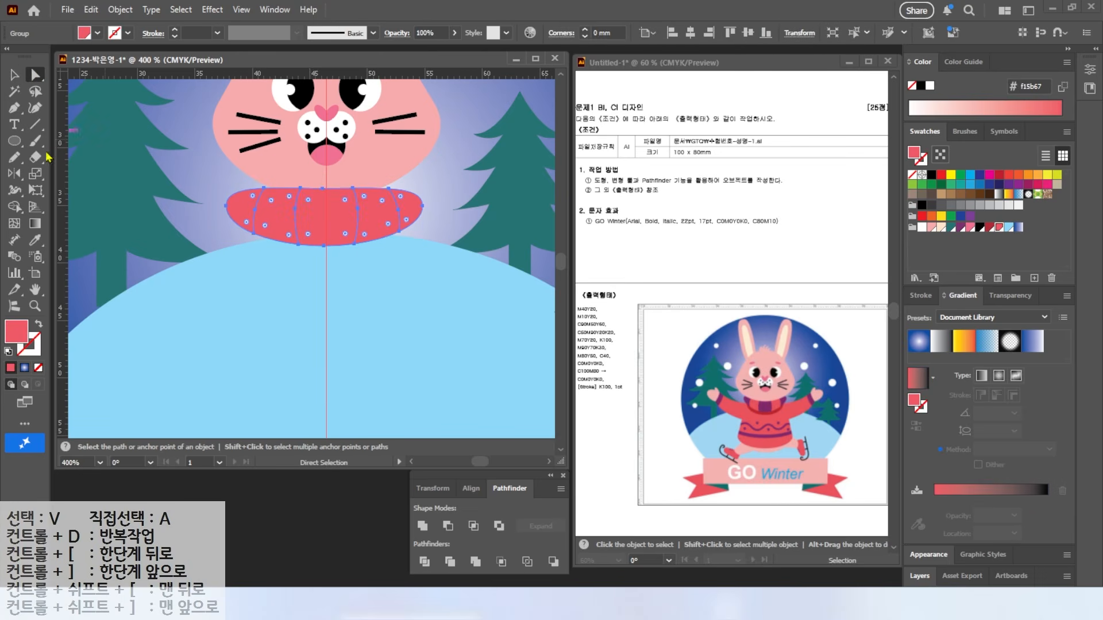
click(185, 148)
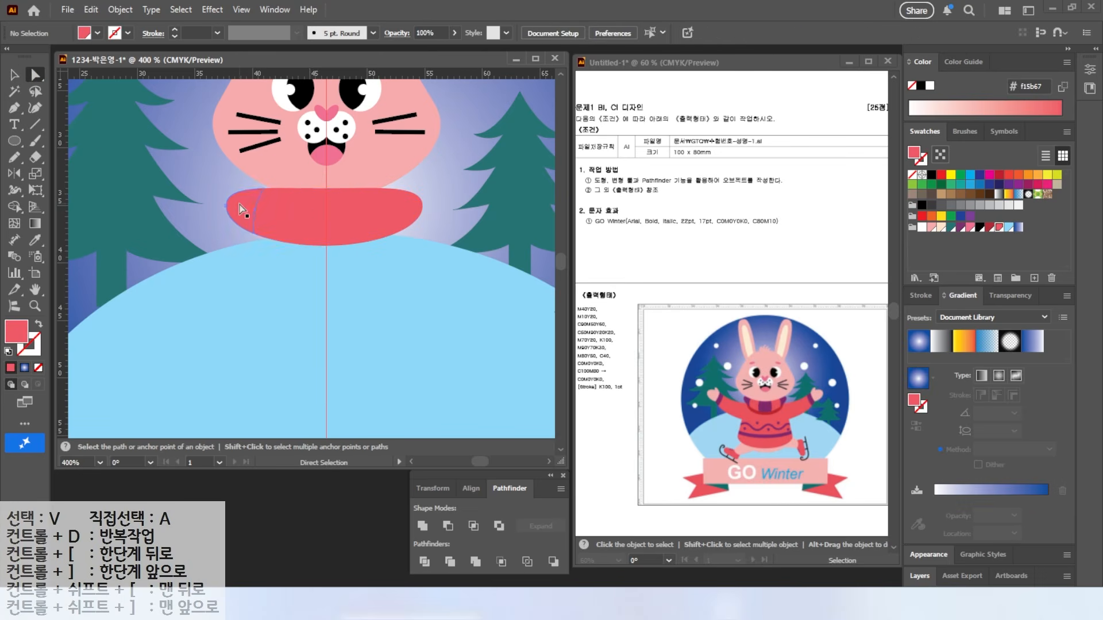
click(241, 206)
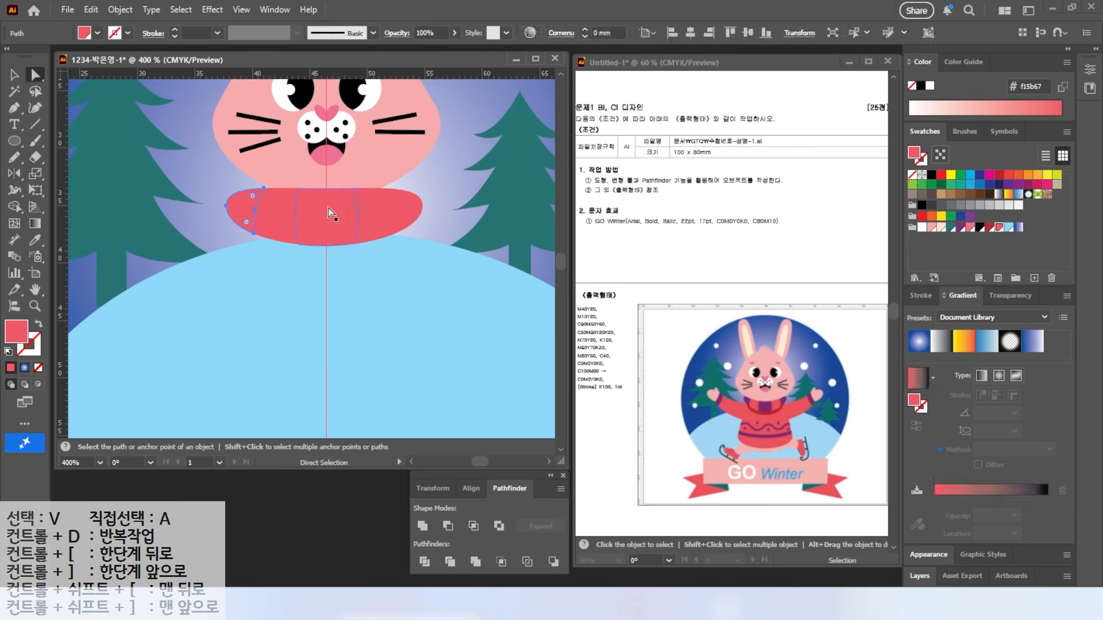
shift+click(406, 203)
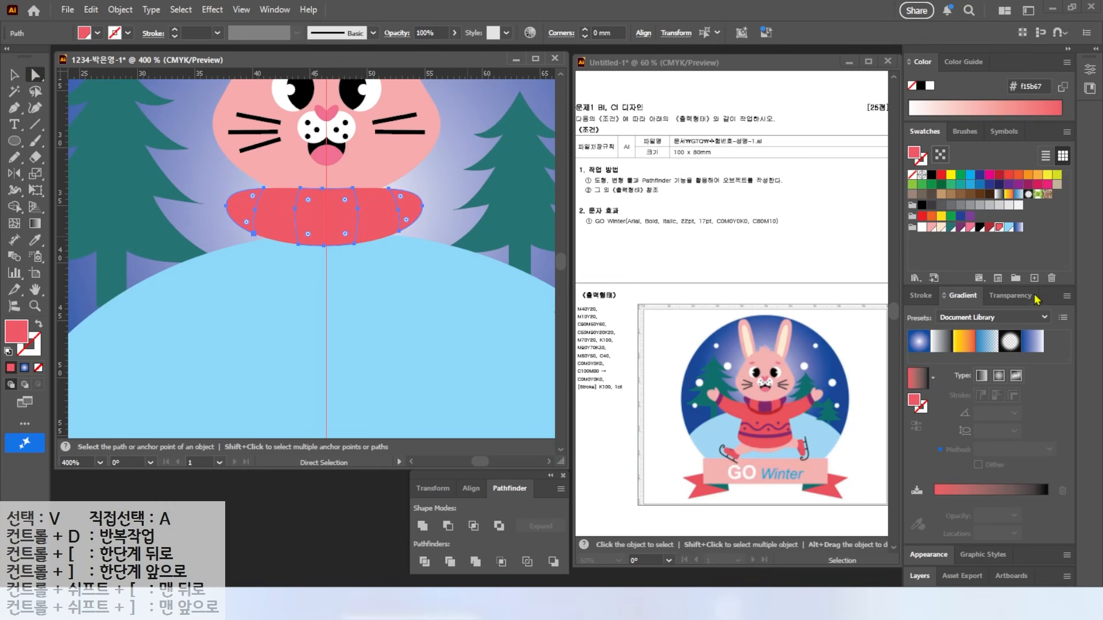
click(991, 227)
click(958, 230)
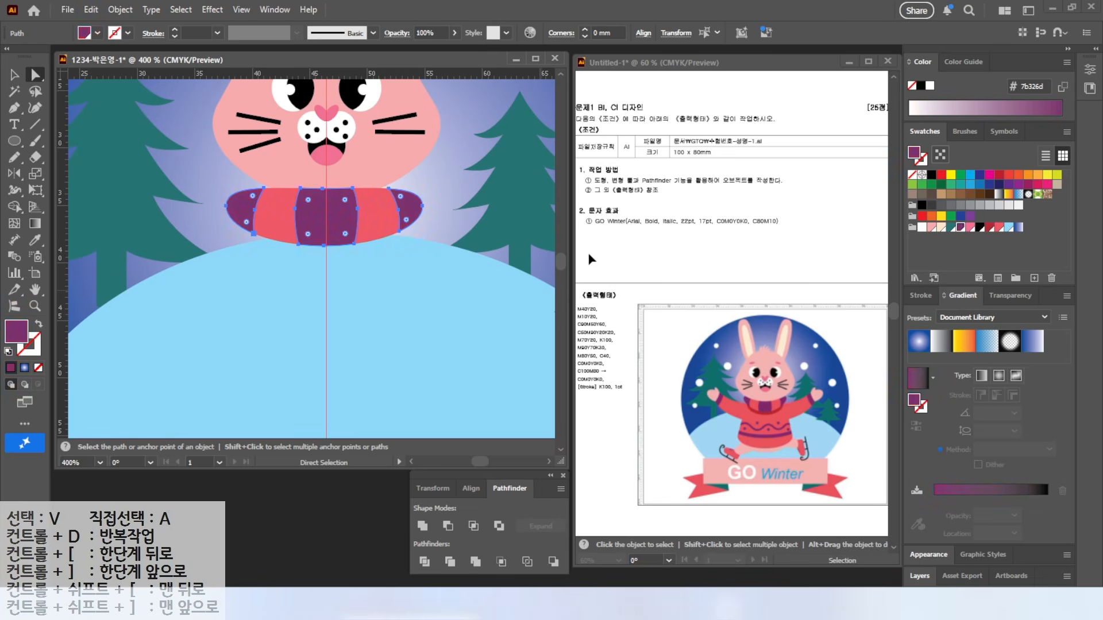
Step: Bring the rabbit's head one step forward and move it down over the scarf
key(v)
right_click(458, 266)
mouse_move(357, 520)
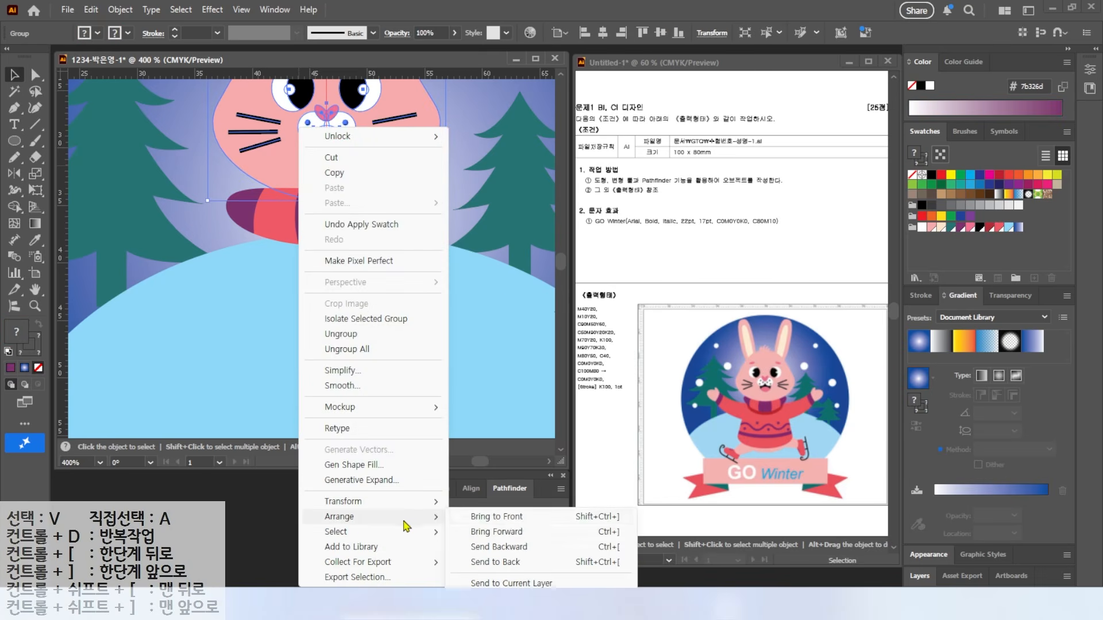
click(505, 531)
drag(361, 158, 325, 198)
click(393, 276)
Step: Narrow the striped scarf from both sides and fit the artboard in view
click(347, 242)
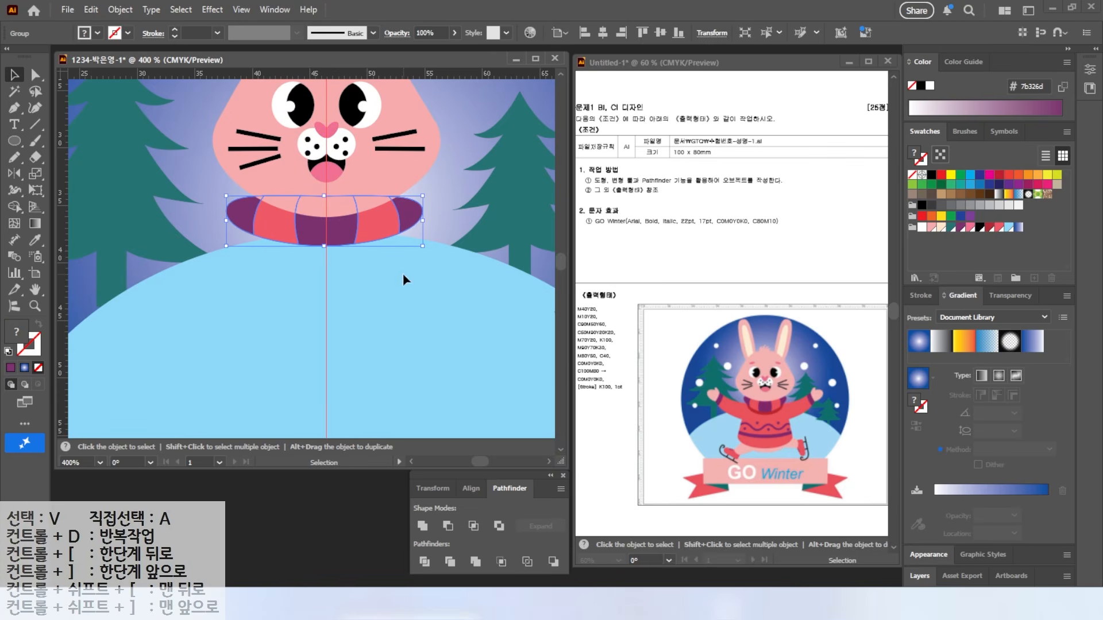
drag(421, 220, 410, 220)
drag(226, 222, 236, 222)
click(348, 271)
key(ctrl+0)
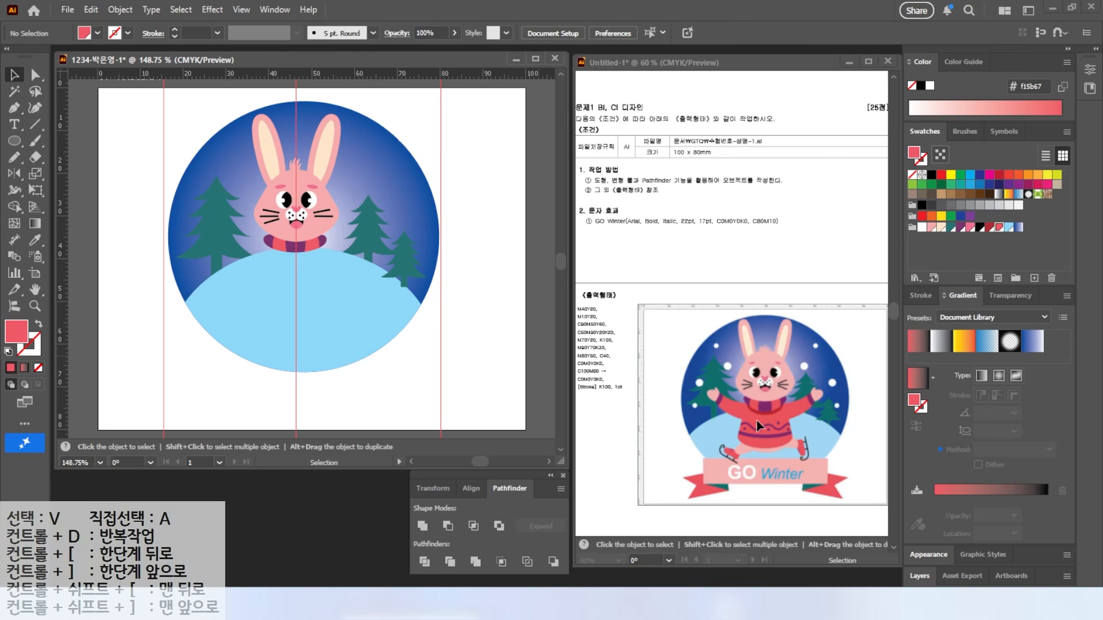
Step: Draw the left half of the red sweater, with an outstretched sleeve, using the Pen tool
drag(731, 421, 783, 382)
scroll(271, 270, up, 4)
key(p)
click(288, 211)
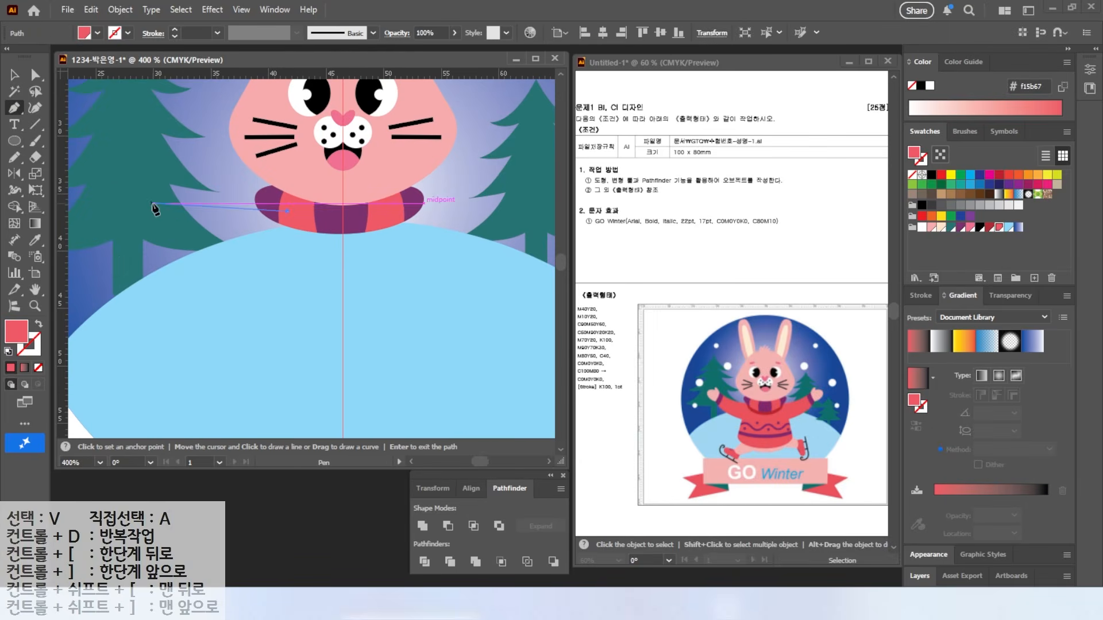
click(150, 203)
click(133, 248)
drag(245, 283, 293, 284)
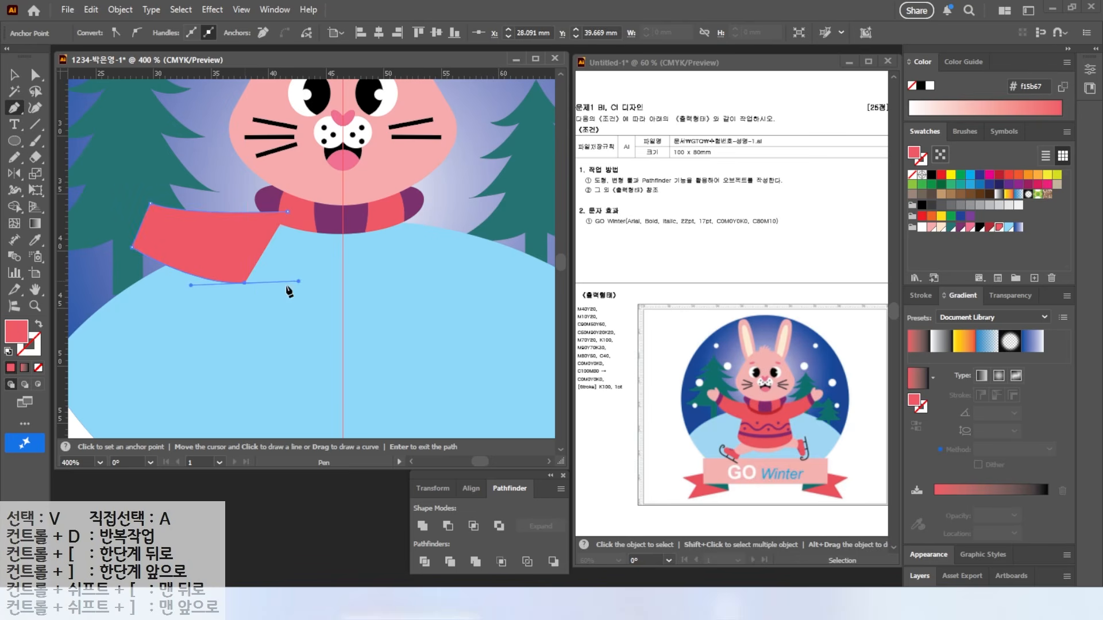
click(234, 351)
drag(253, 379, 271, 383)
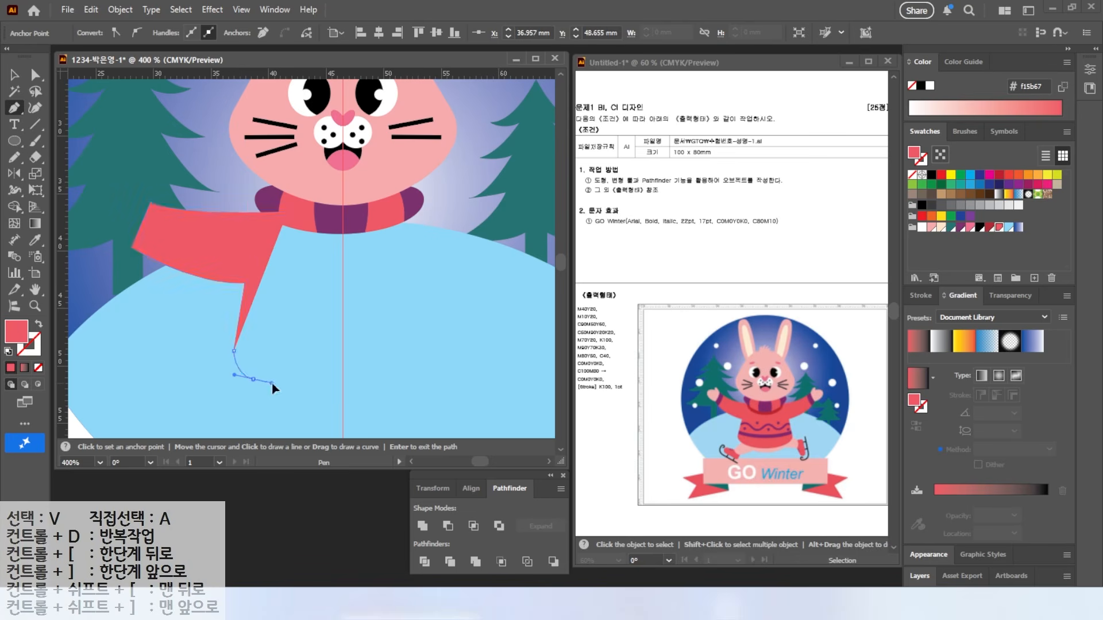
click(343, 389)
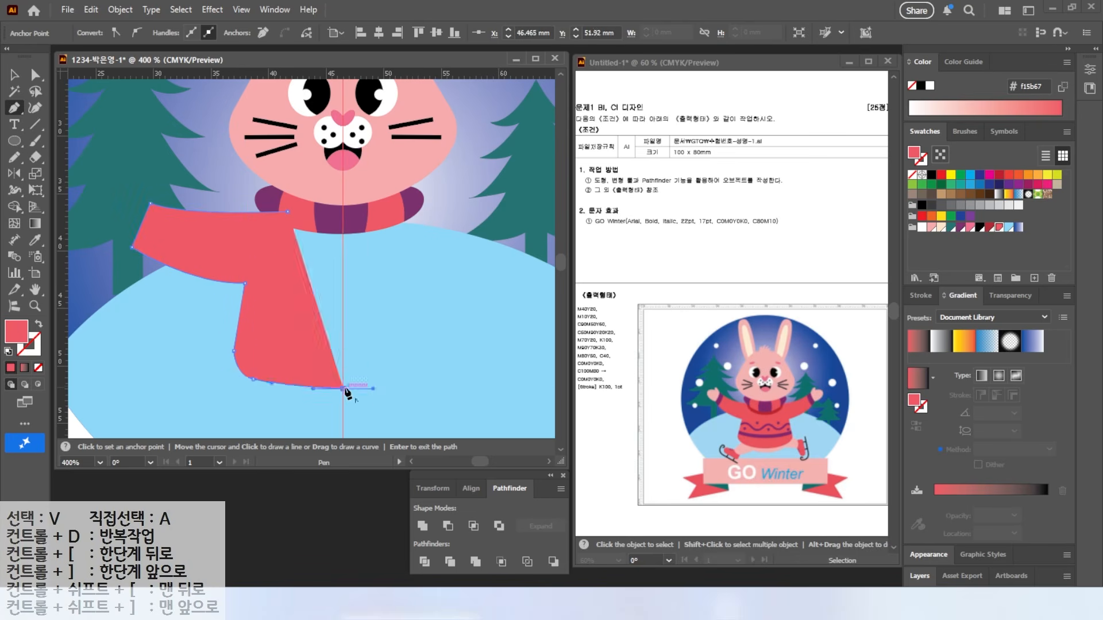
click(343, 221)
click(288, 211)
key(v)
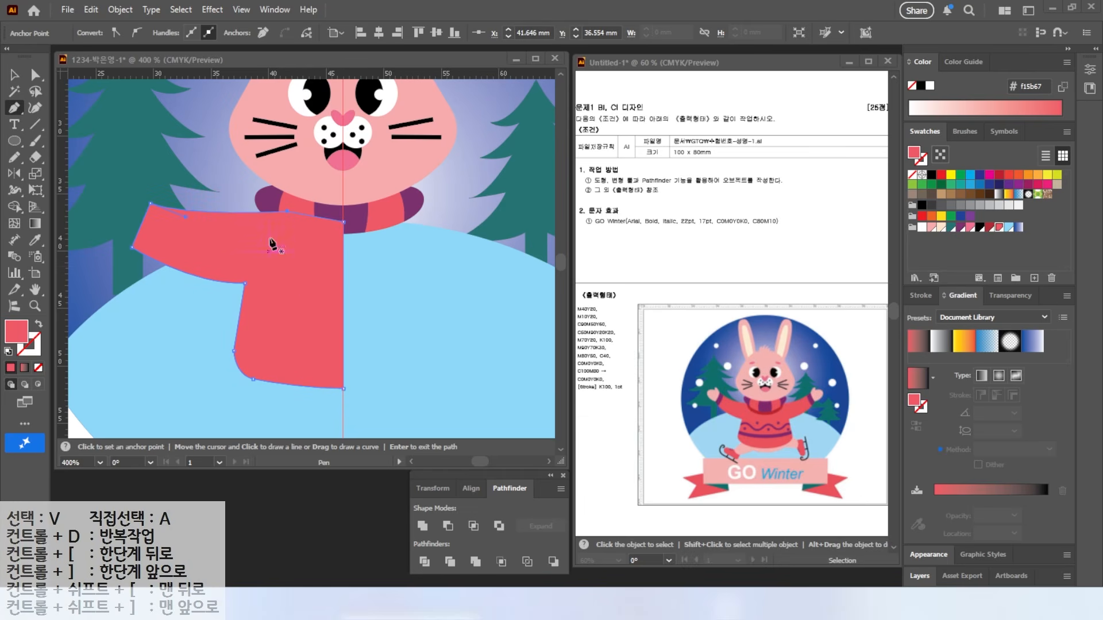
key(ctrl+shift+a)
Step: Reflect a copy of the sweater half across the vertical centre line to complete the sweater
click(239, 251)
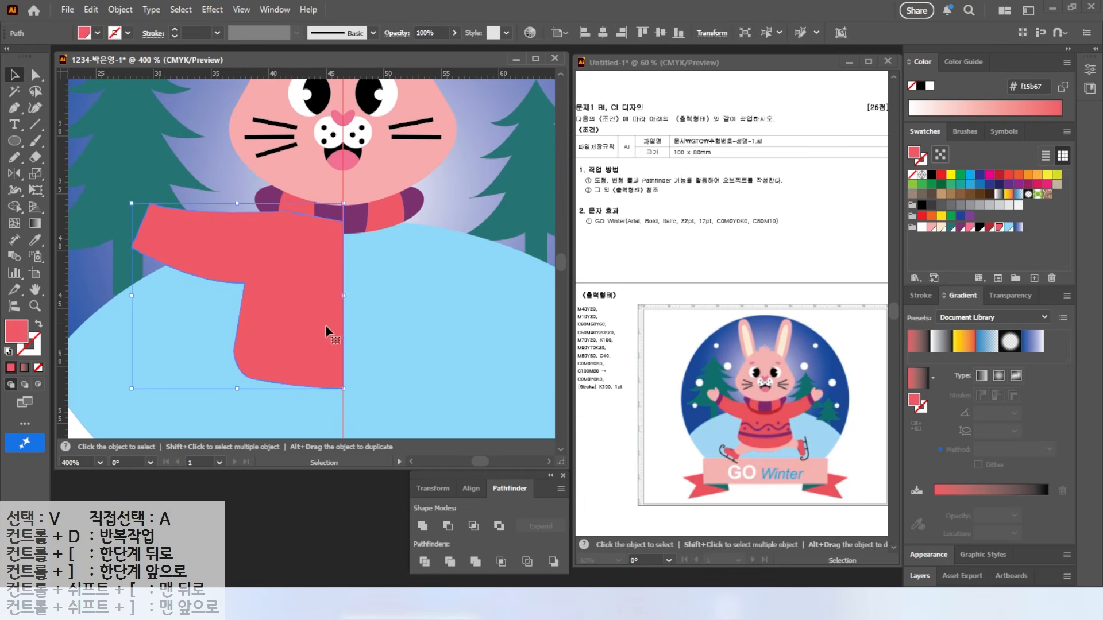
click(15, 173)
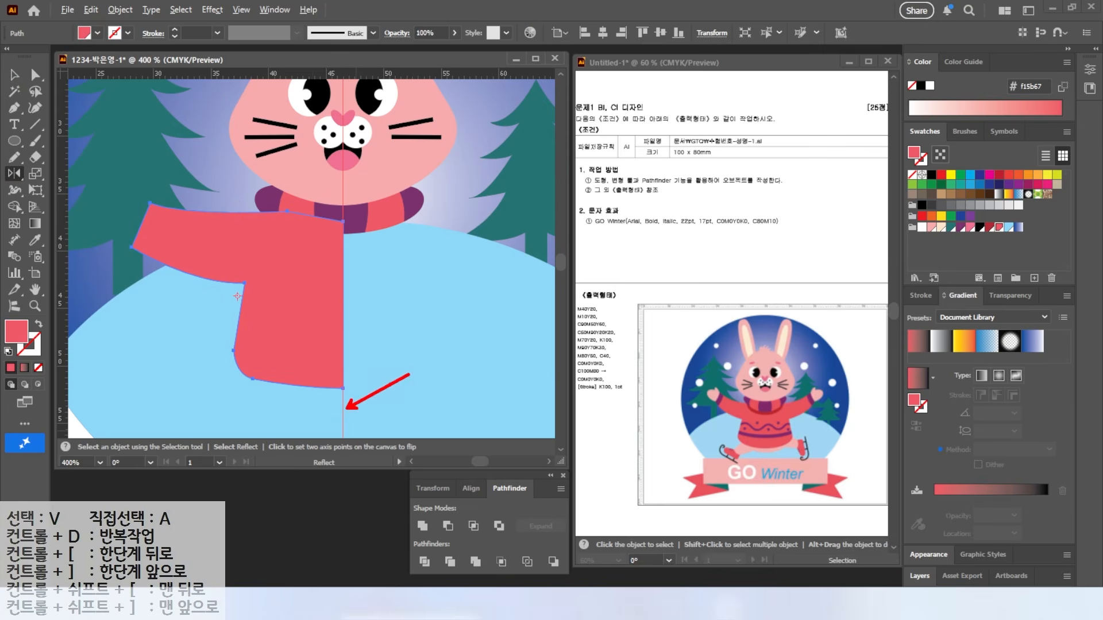
alt+click(343, 403)
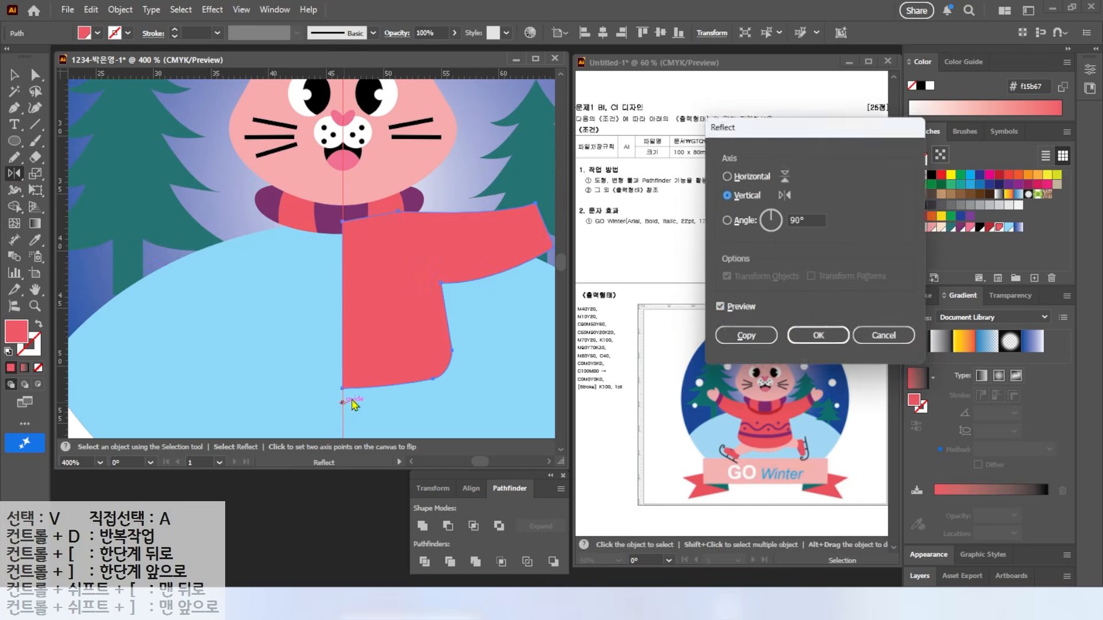
click(719, 308)
click(718, 309)
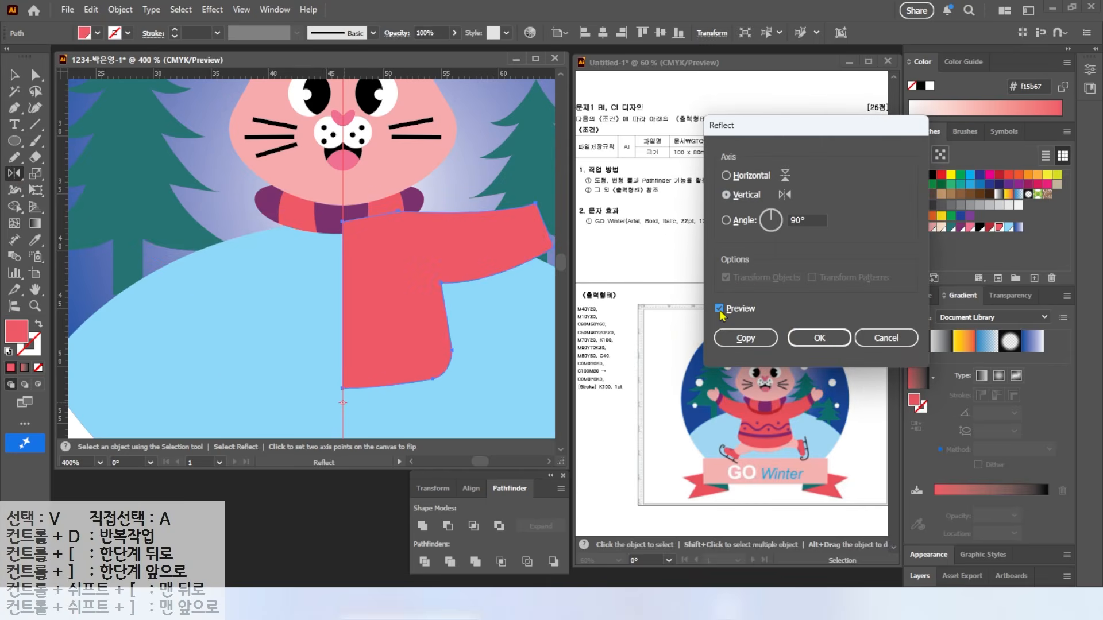
click(745, 338)
click(15, 74)
scroll(268, 203, down, 2)
click(278, 236)
shift+click(336, 265)
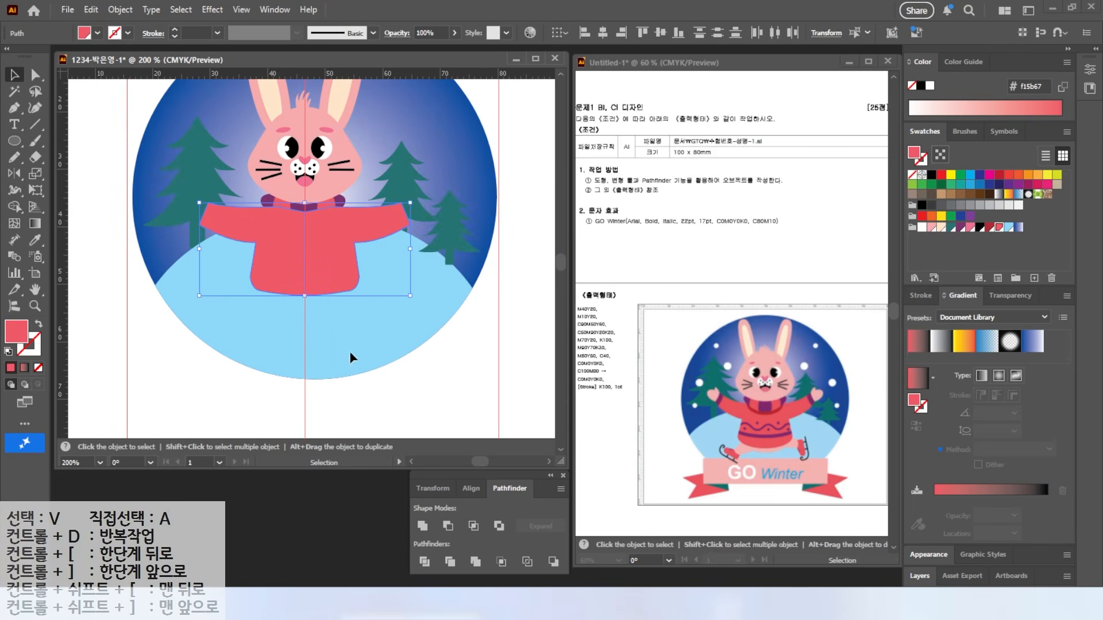
key(ctrl+shift+a)
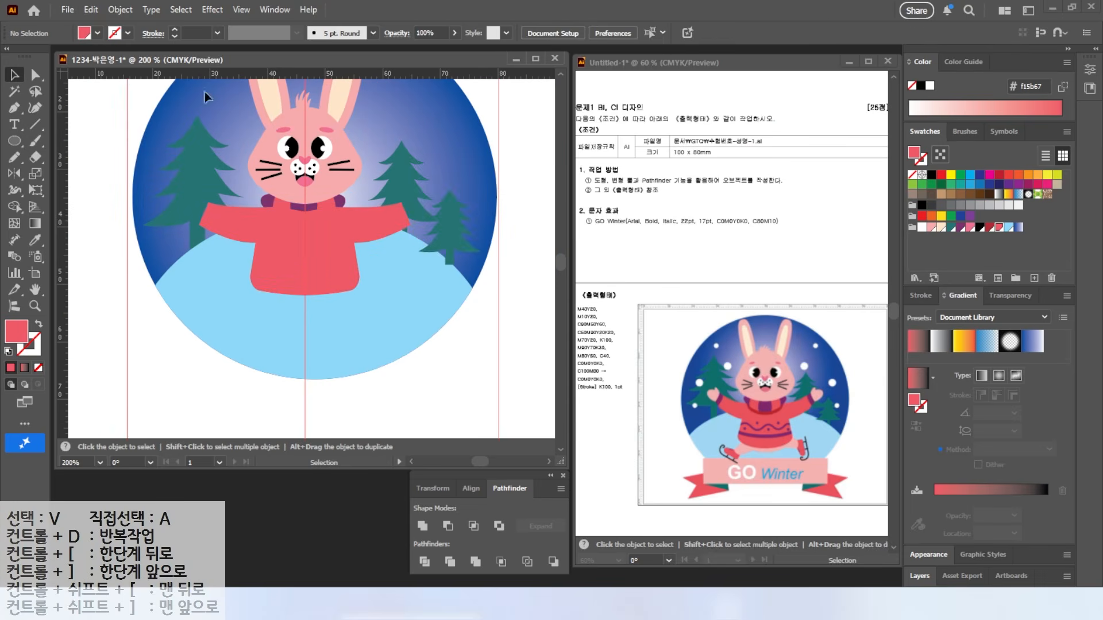
click(284, 271)
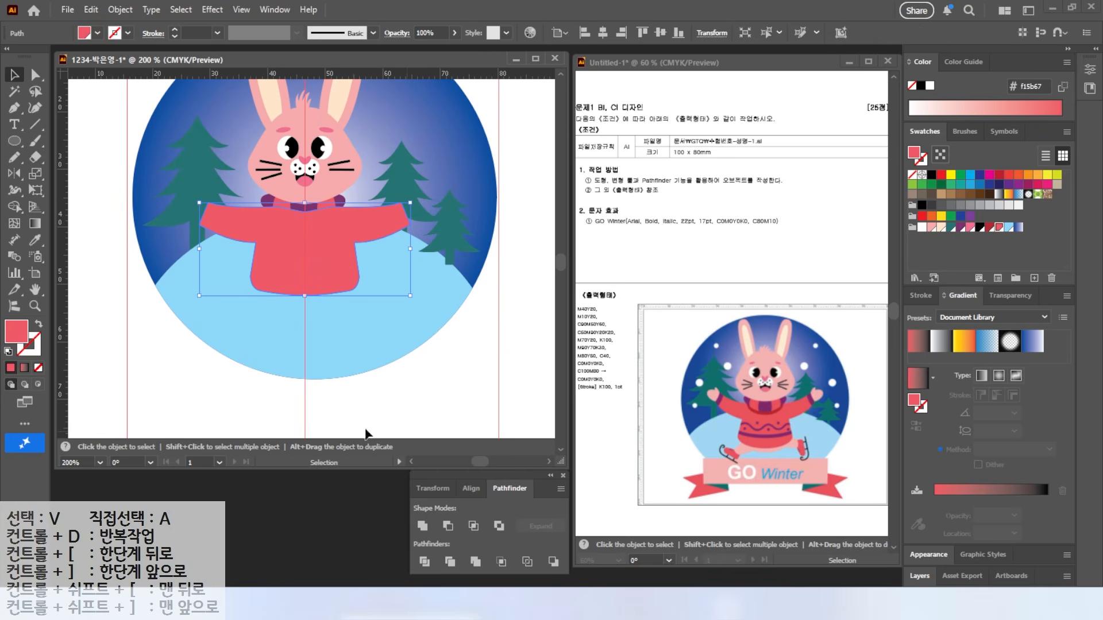
Step: Send the sweater one step backward behind the scarf
right_click(285, 253)
mouse_move(338, 517)
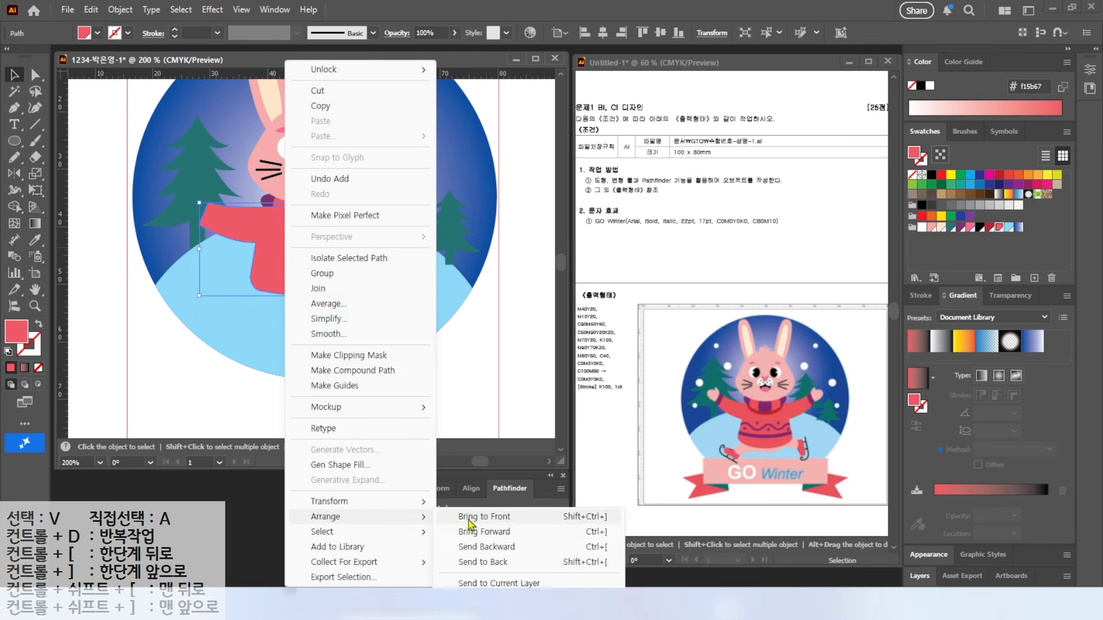
click(486, 538)
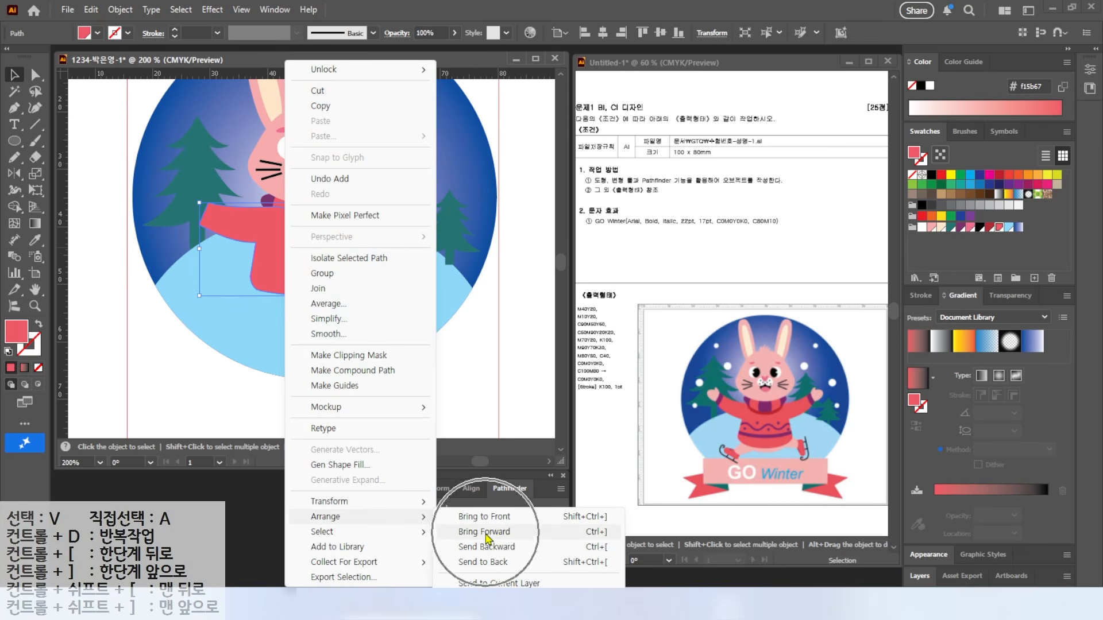
click(490, 551)
key(a)
key(v)
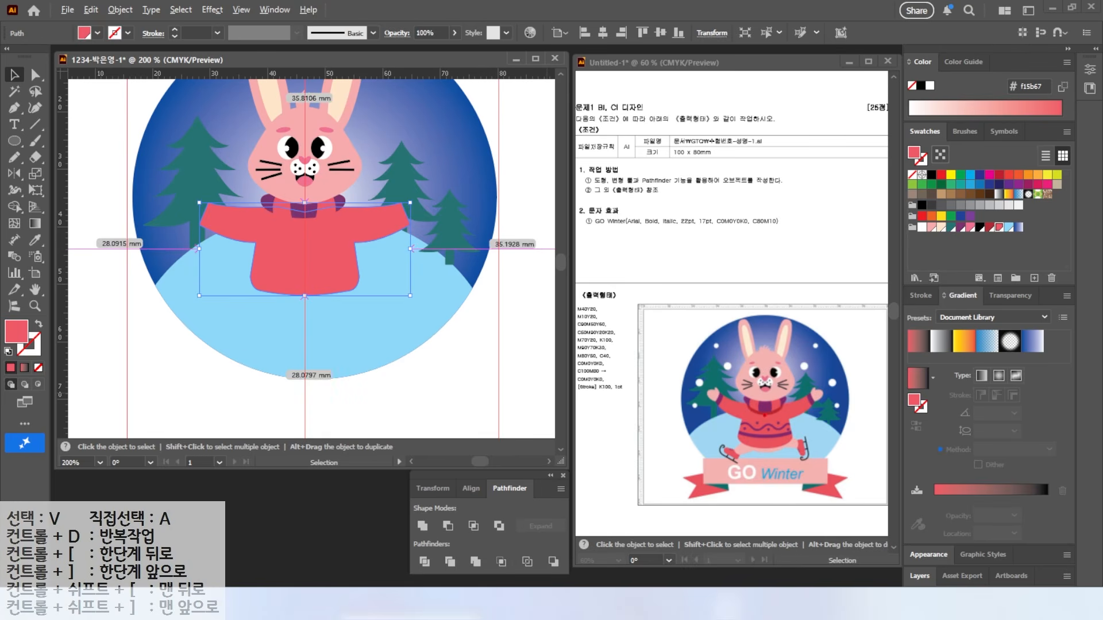
Step: Draw a dark red oval at the neckline and narrow it to about 14.2 × 7.7 mm
click(15, 140)
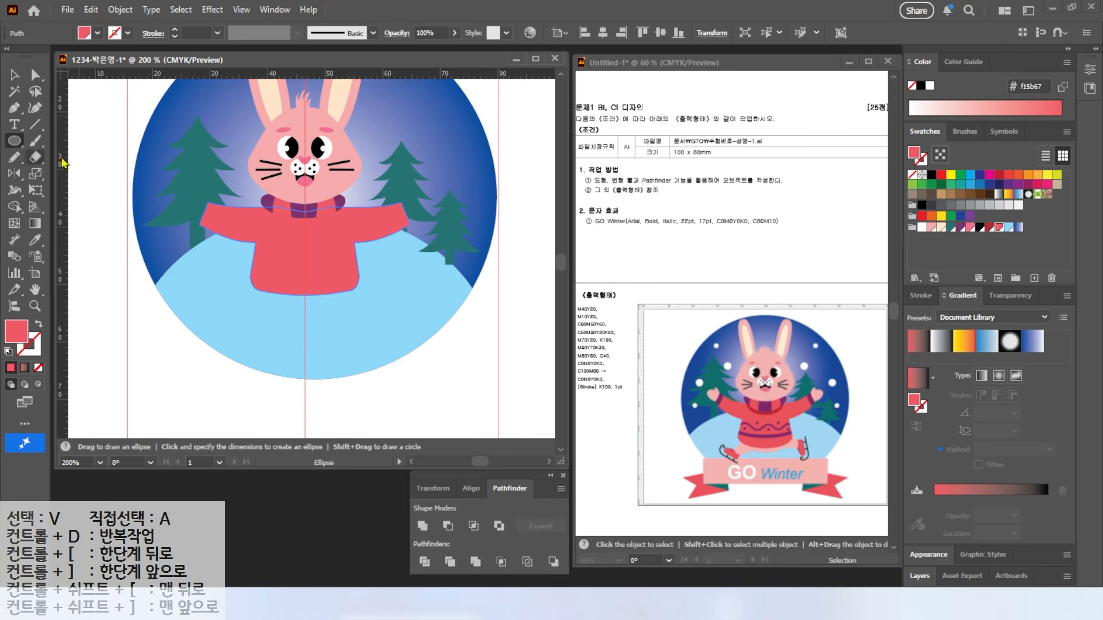
drag(248, 183, 356, 226)
click(989, 228)
click(14, 75)
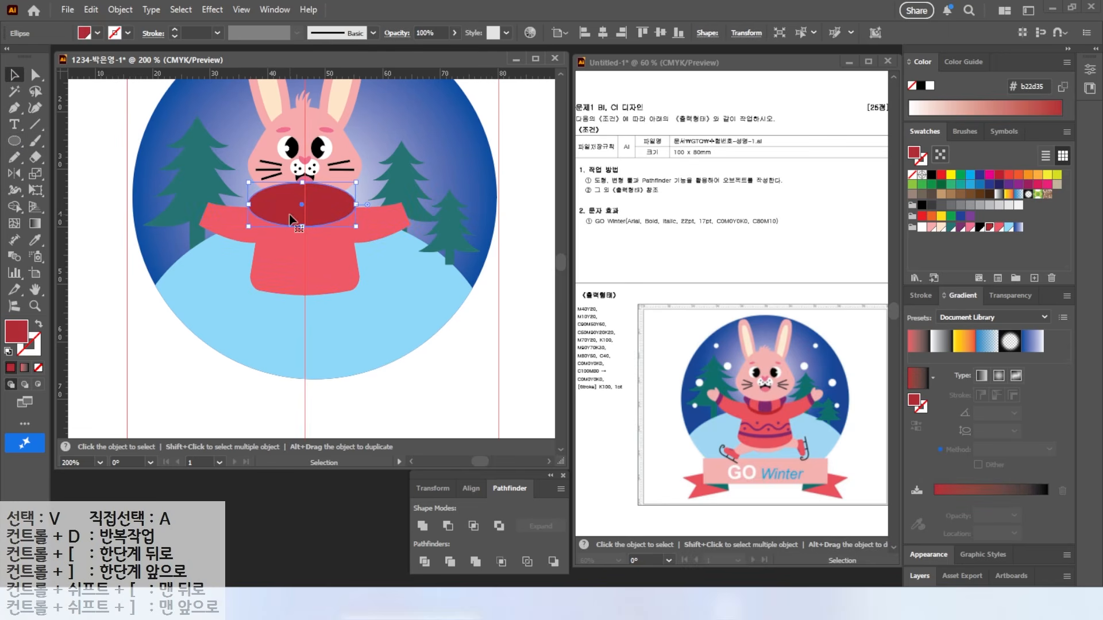
drag(248, 204, 261, 205)
drag(356, 204, 345, 207)
scroll(246, 247, up, 2)
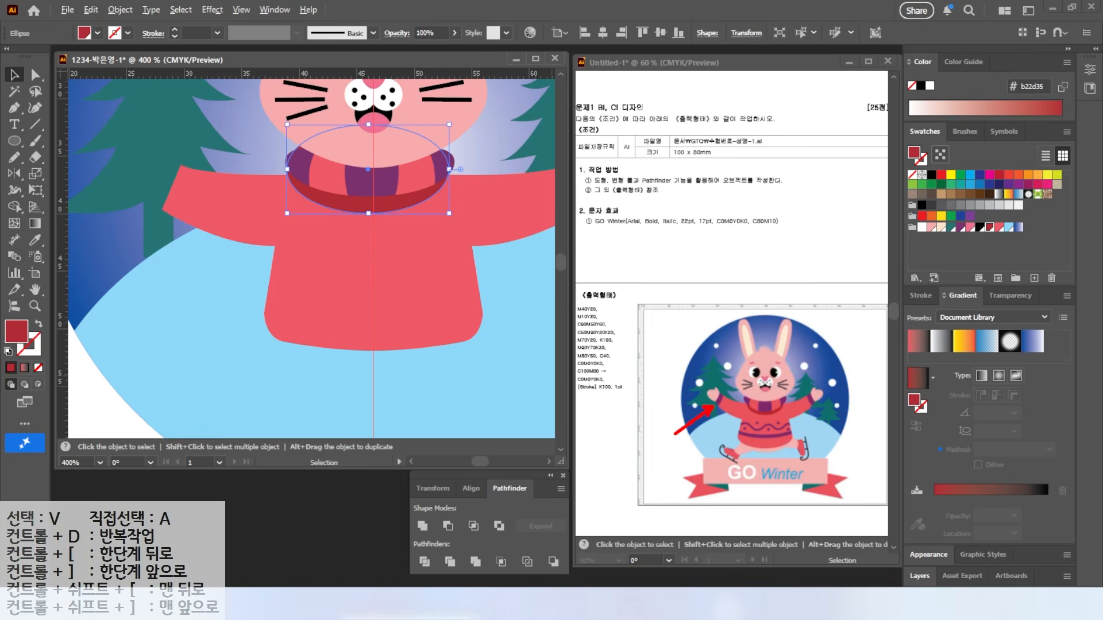
click(202, 200)
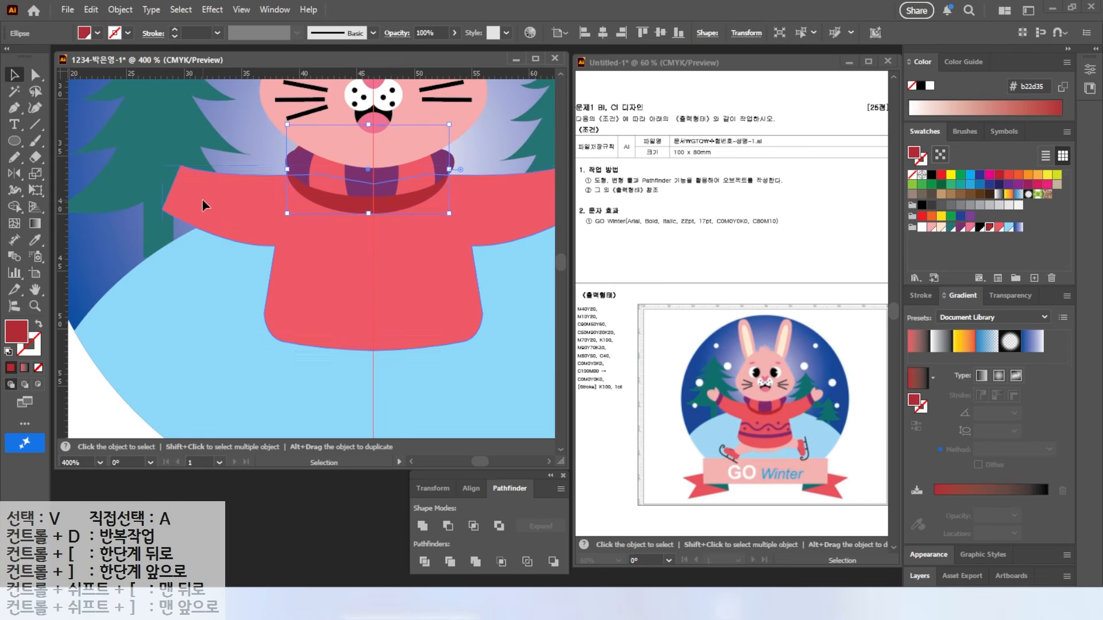
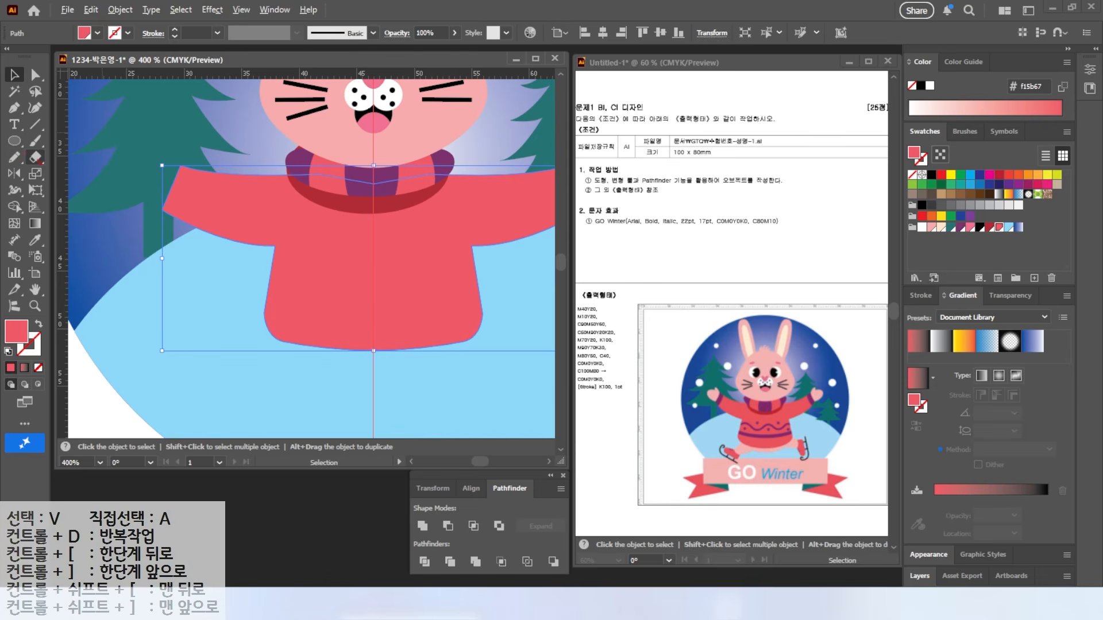
Step: Cut a cuff off the left sleeve tip with the Knife and fill it purple
click(35, 158)
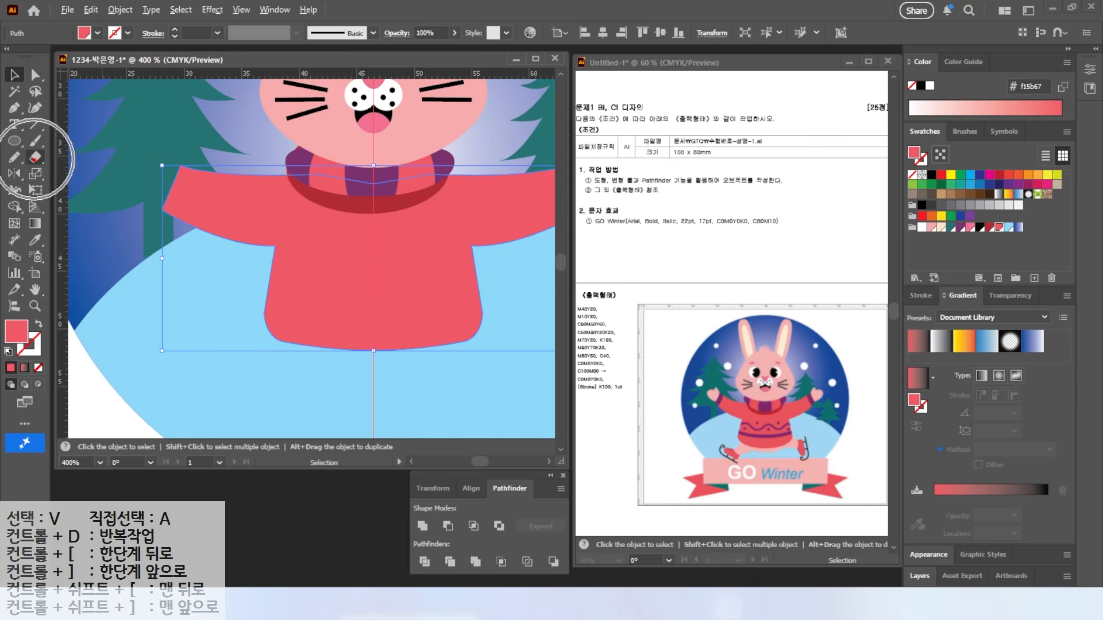
drag(35, 165, 85, 196)
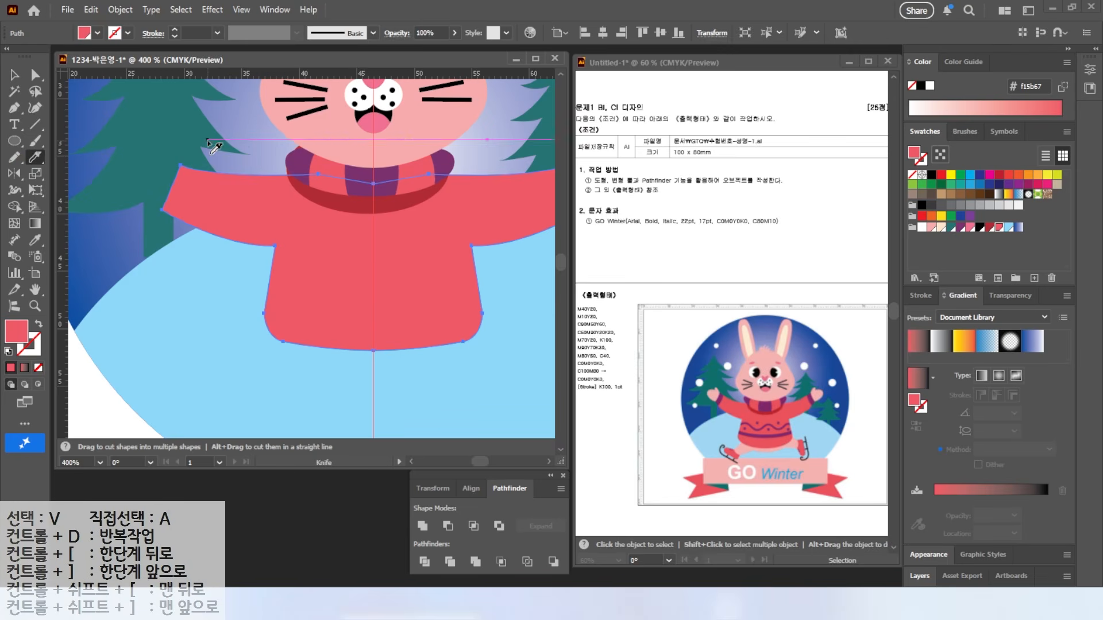
mouse_move(205, 145)
mouse_down()
mouse_move(167, 275)
mouse_move(177, 227)
mouse_move(171, 260)
mouse_up()
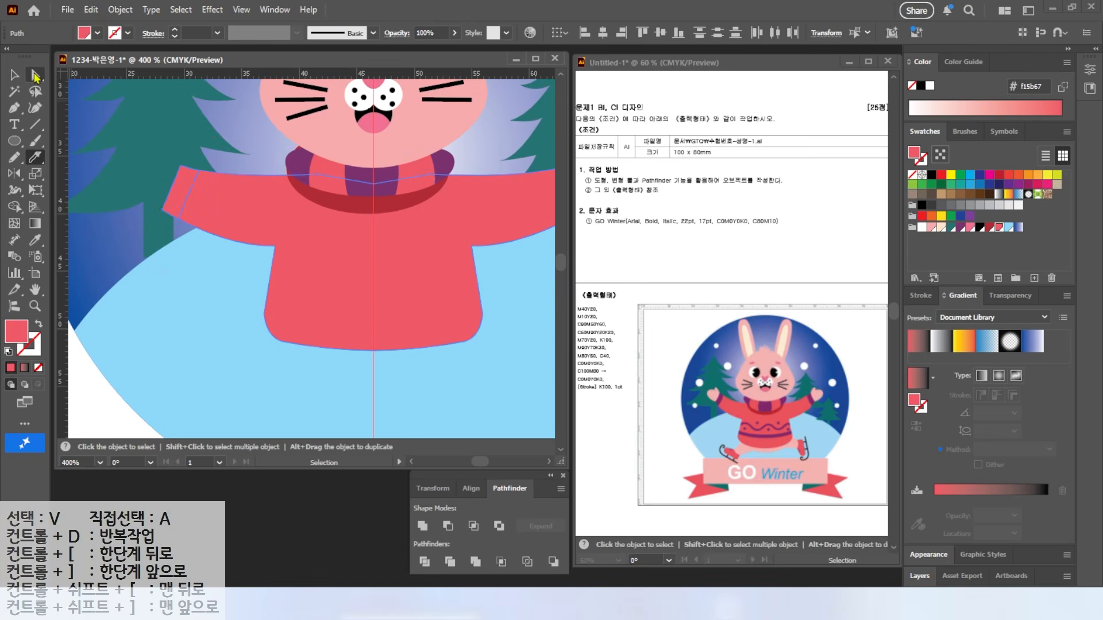
click(34, 76)
click(174, 195)
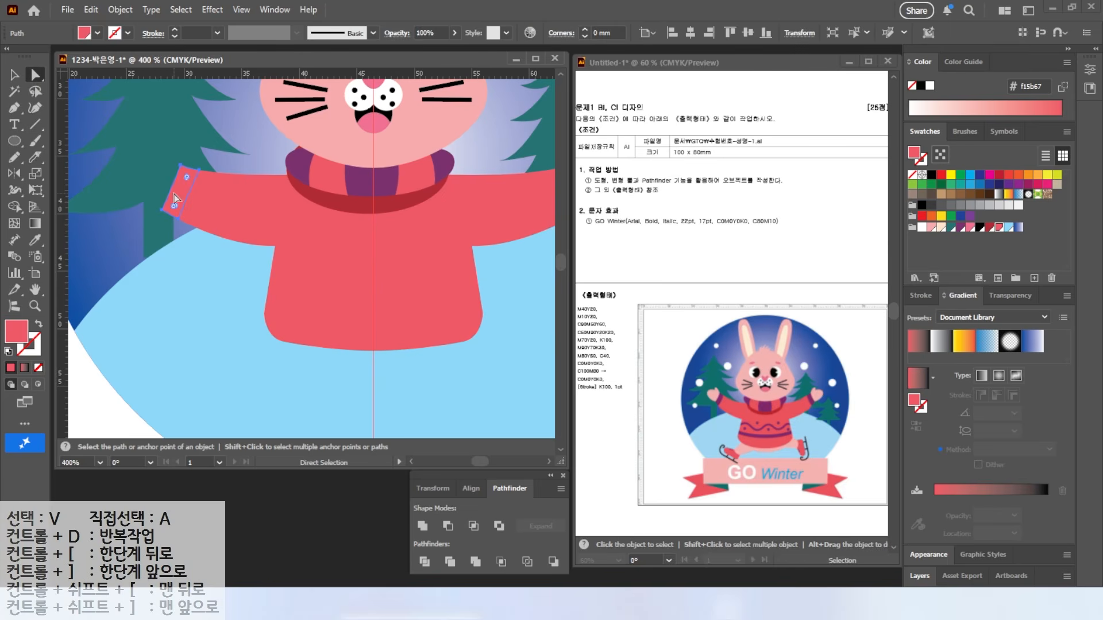
click(958, 229)
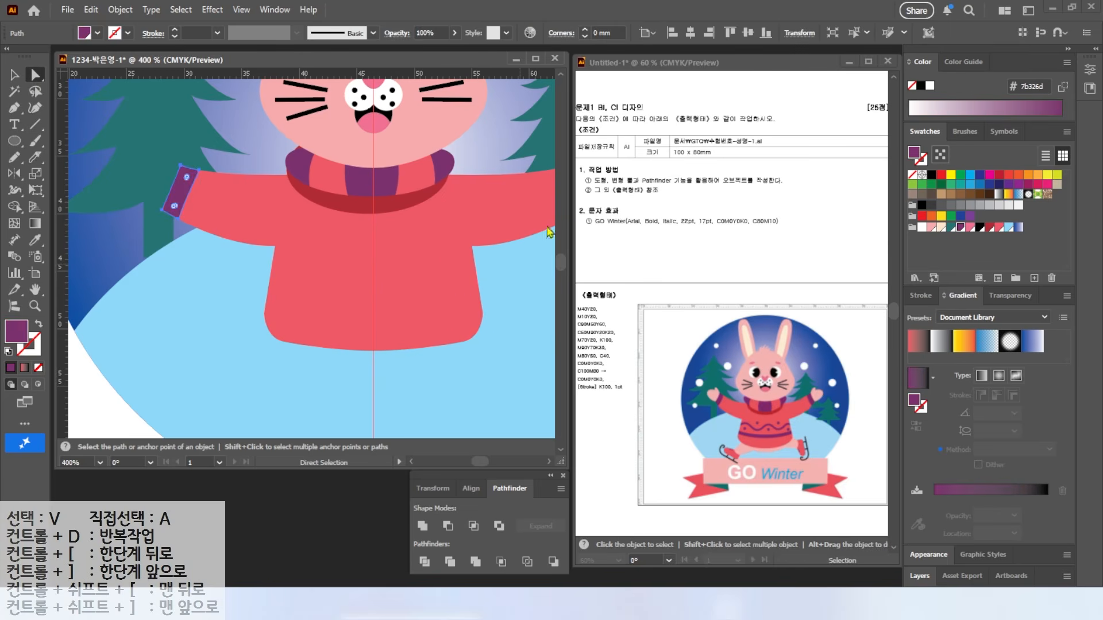
scroll(479, 233, right, 3)
Step: Cut the right sleeve tip into a separate cuff piece and fill it purple
key(v)
key(ctrl+shift+a)
click(430, 222)
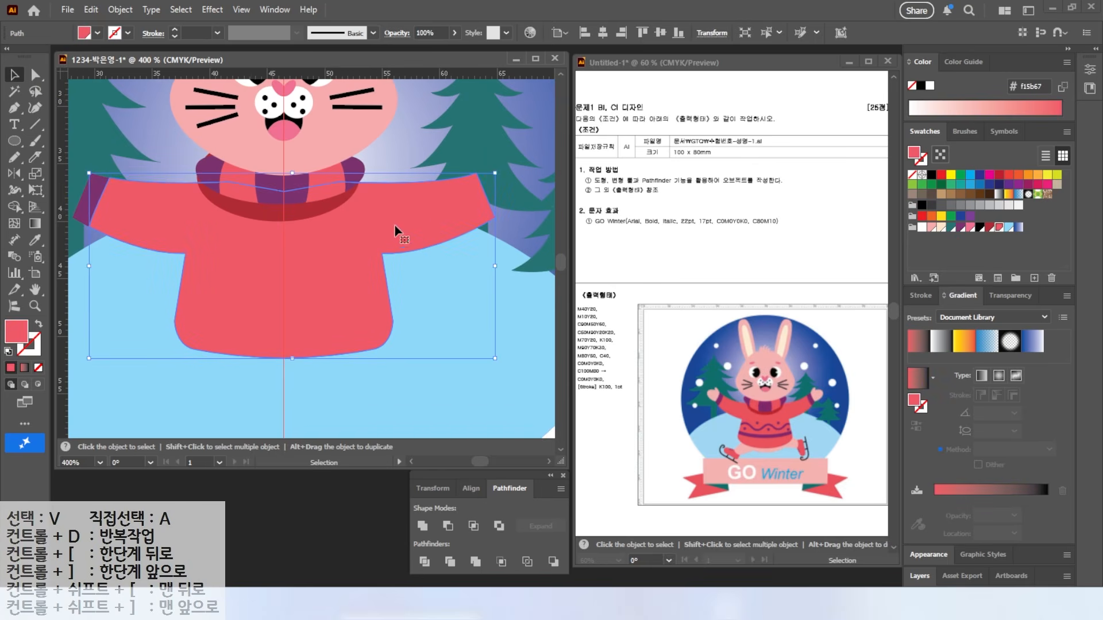
click(33, 166)
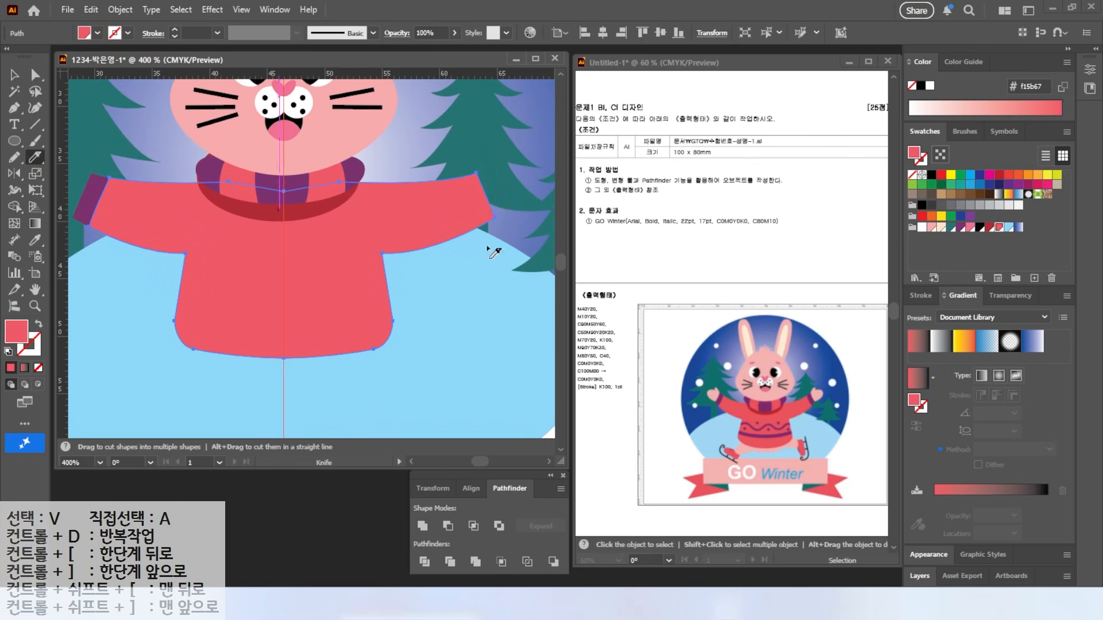
drag(458, 164, 492, 246)
click(15, 76)
click(479, 200)
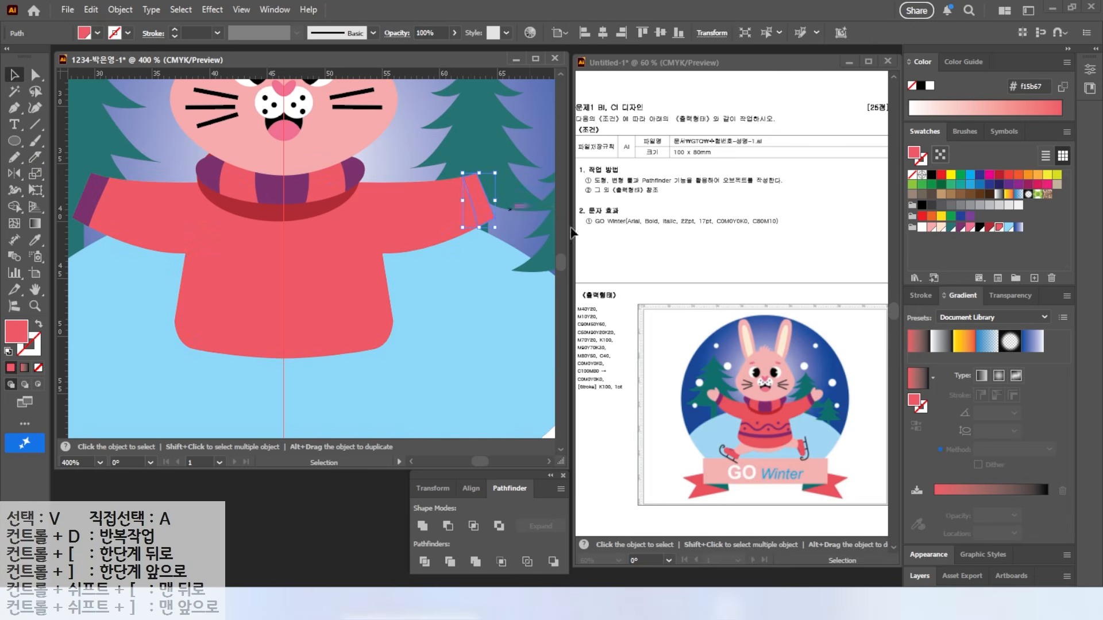
click(960, 227)
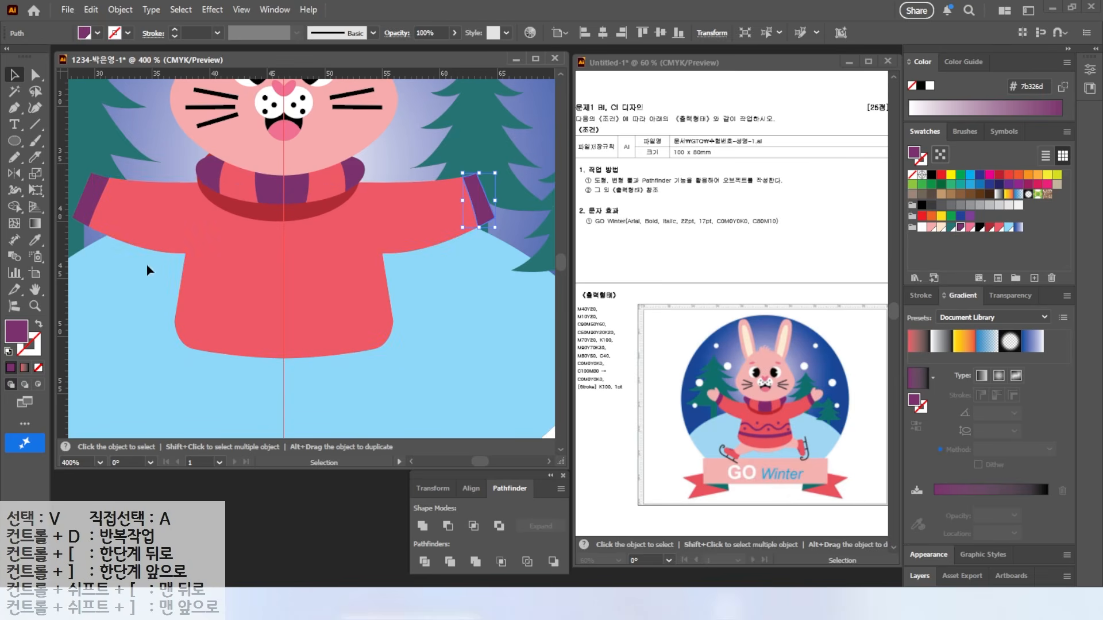
Step: Switch to the Blob Brush and paint trial purple strokes beside the sweater
drag(35, 141, 102, 163)
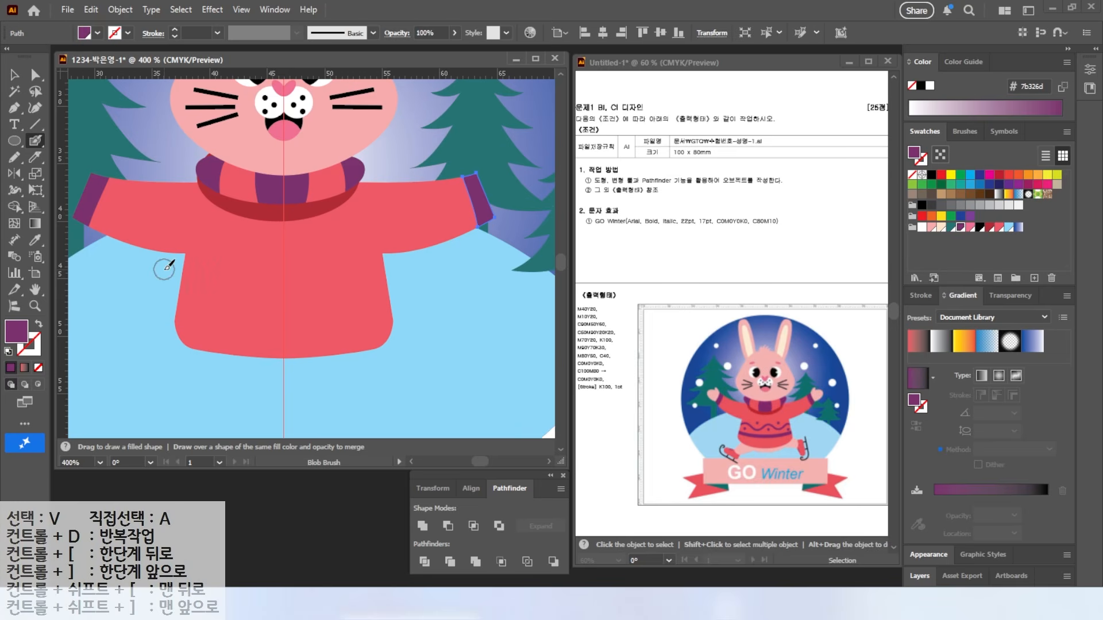
mouse_move(192, 271)
mouse_down()
mouse_move(124, 267)
mouse_move(183, 329)
mouse_up()
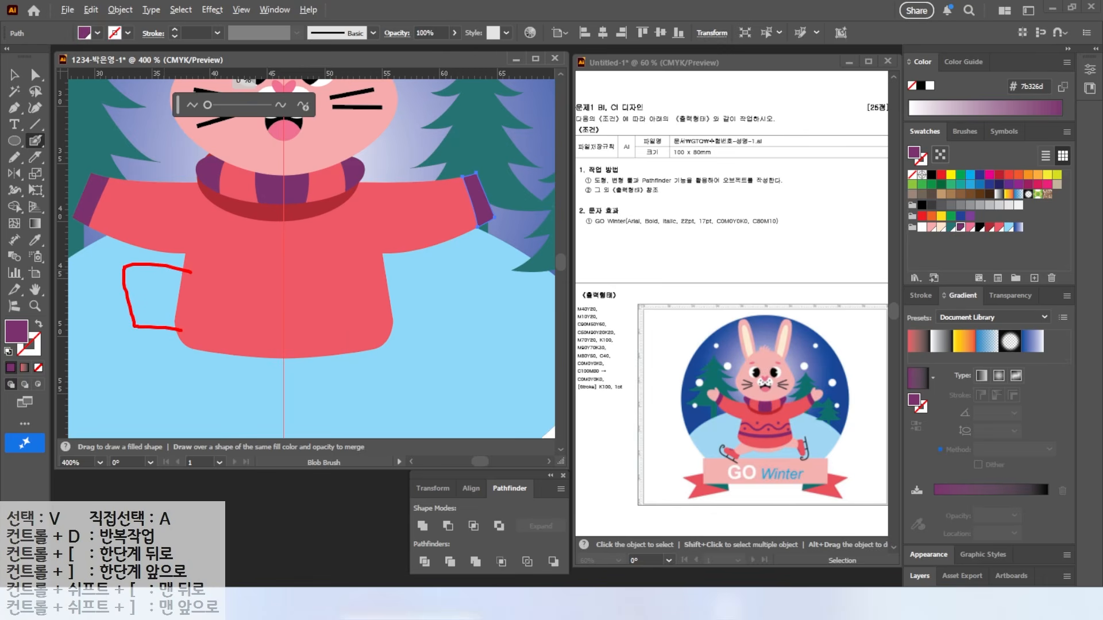
mouse_move(385, 280)
mouse_down()
mouse_move(460, 336)
mouse_move(379, 333)
mouse_up()
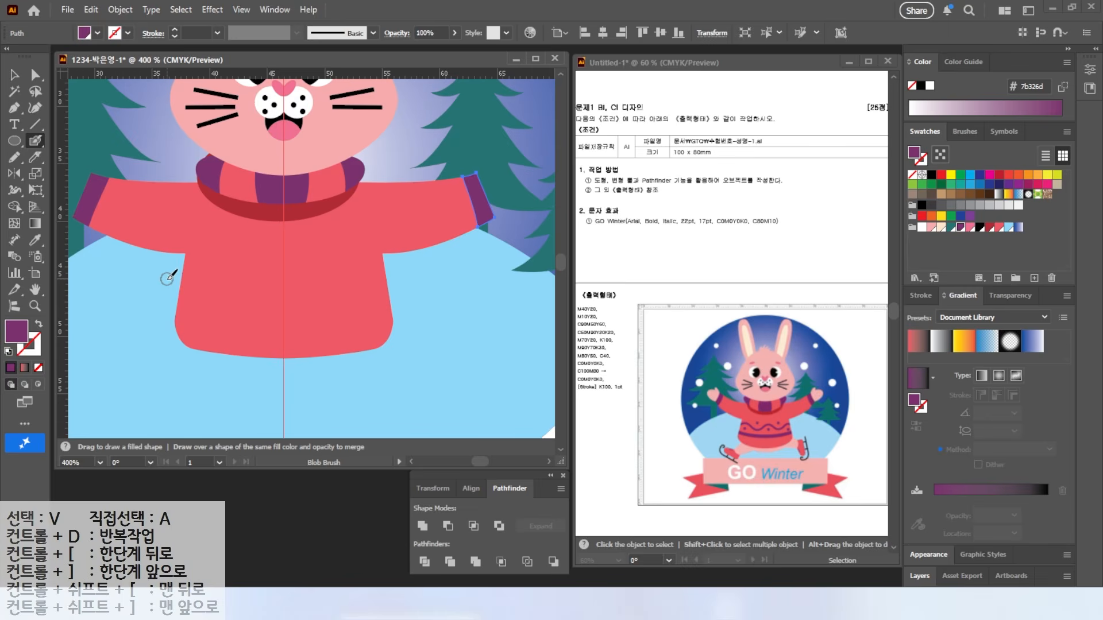
key(ctrl)
key(ctrl)
Step: Paint a purple wavy stripe, five dots and a thick lower band across the sweater
mouse_move(163, 280)
mouse_down()
mouse_move(260, 295)
mouse_move(288, 277)
mouse_move(323, 291)
mouse_move(416, 276)
mouse_up()
click(243, 274)
click(202, 304)
click(285, 309)
click(369, 306)
click(335, 270)
mouse_move(160, 318)
mouse_down()
mouse_move(355, 329)
mouse_move(414, 313)
mouse_up()
Step: Nudge the purple sweater pattern up slightly
key(v)
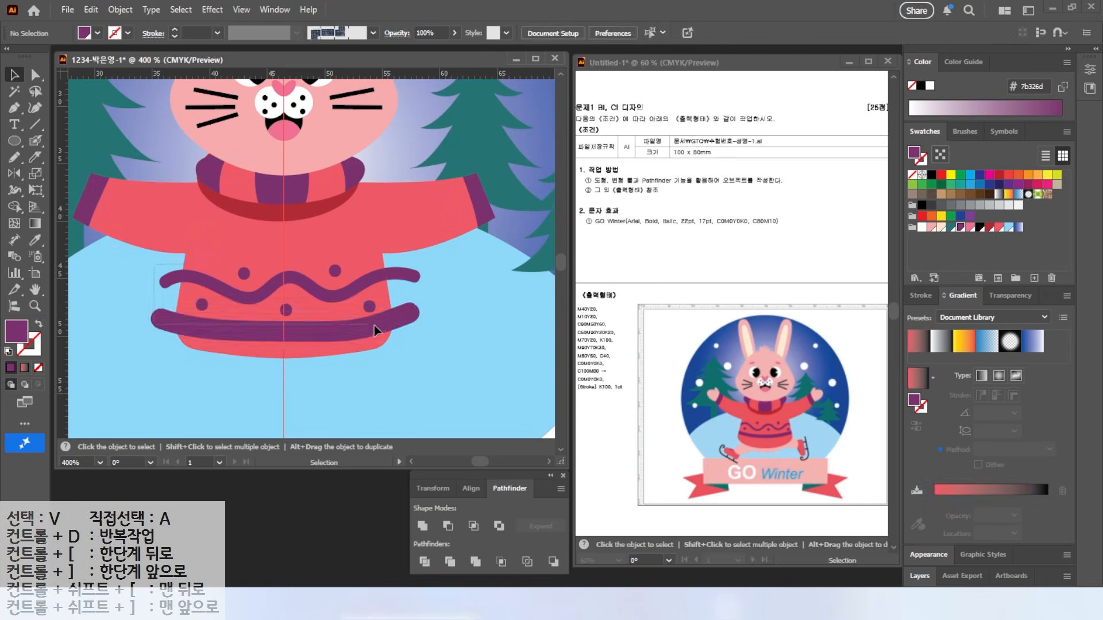
click(330, 301)
drag(331, 329, 329, 319)
click(361, 386)
key(alt+2)
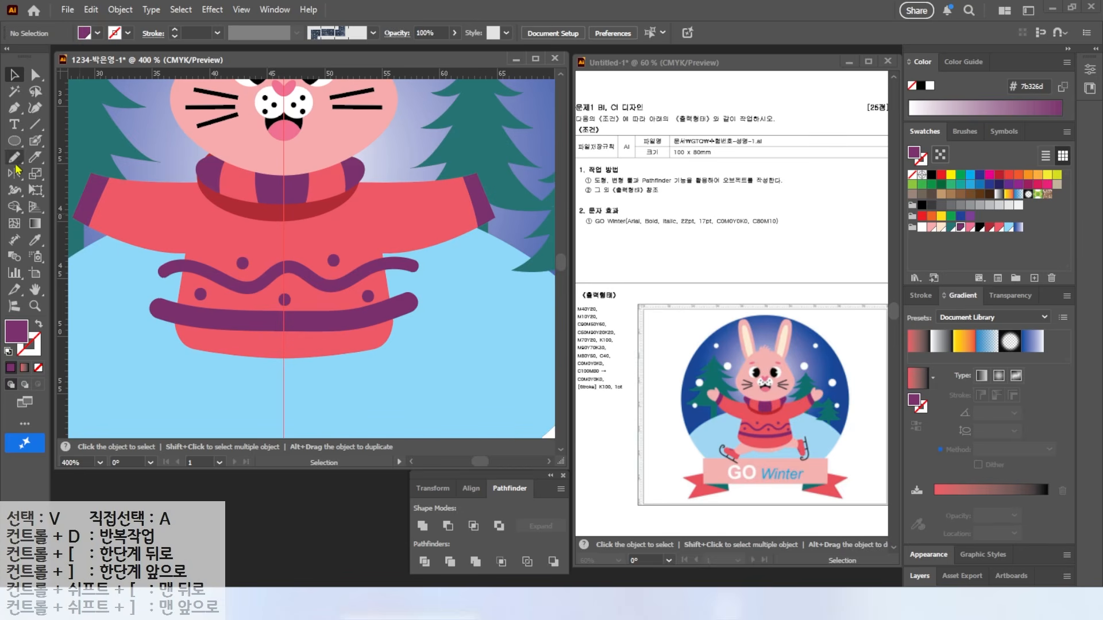
click(14, 210)
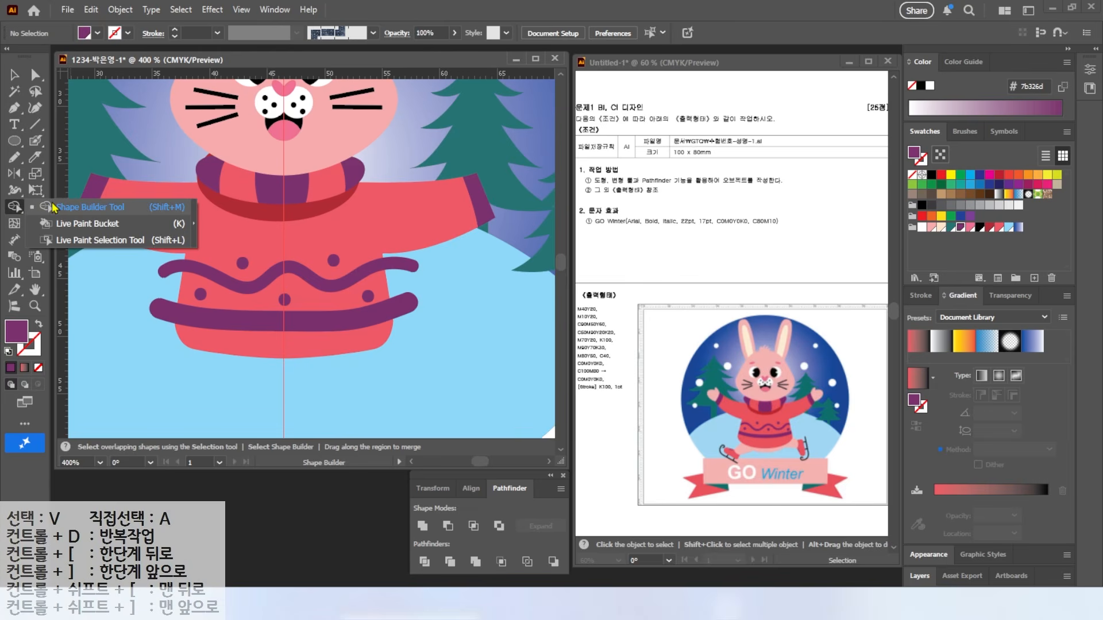
Step: With stripe and sweater selected, Shape Builder-delete the purple ends overhanging the sweater edge
click(138, 355)
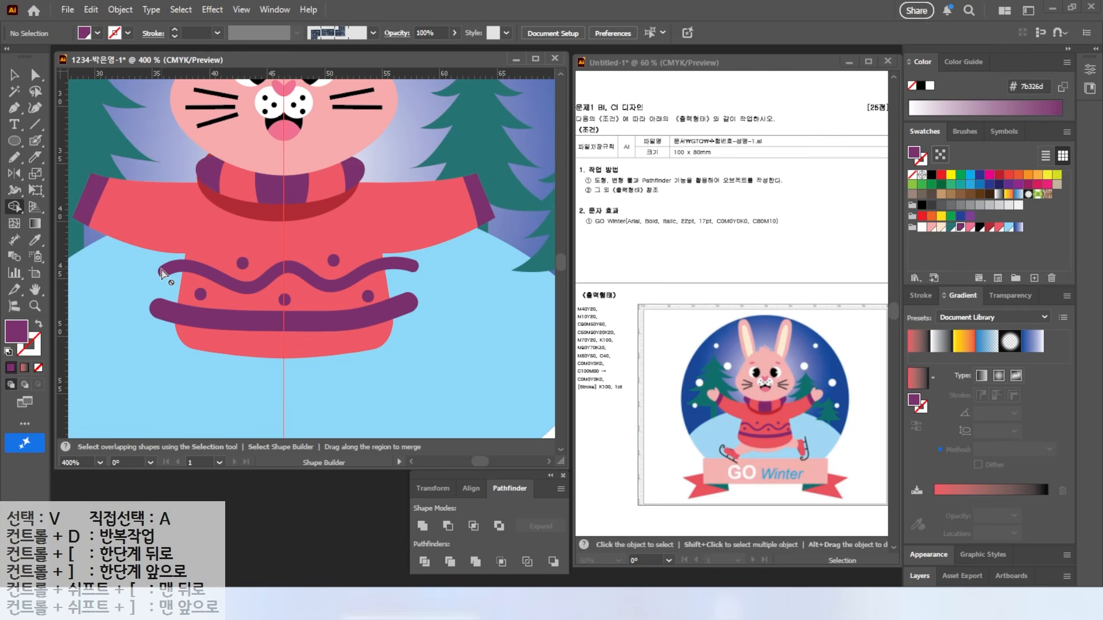
key(v)
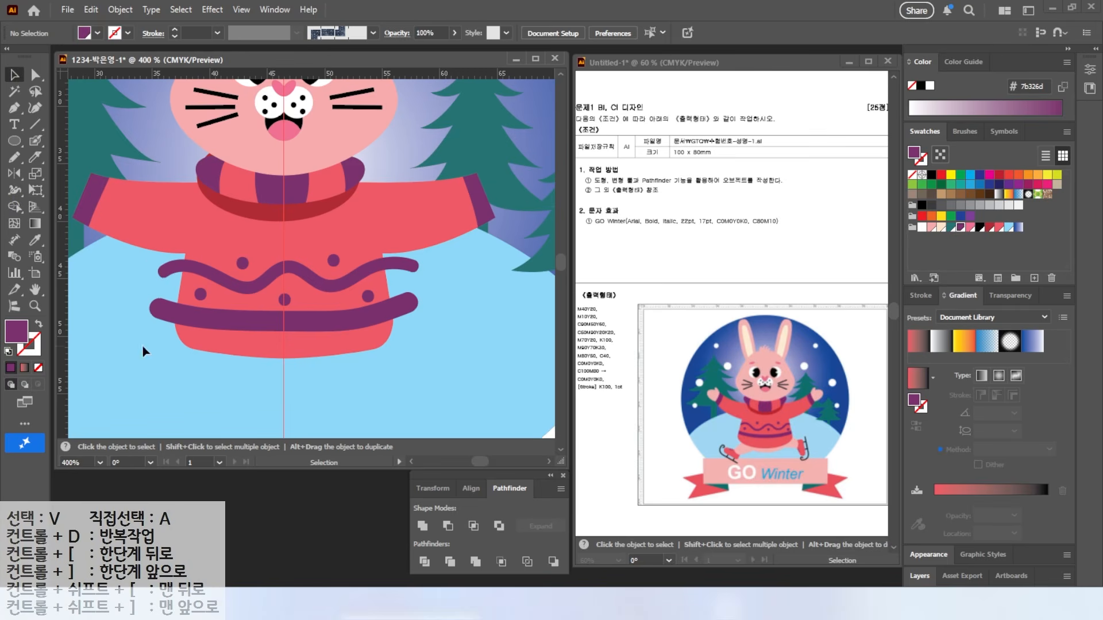
click(177, 270)
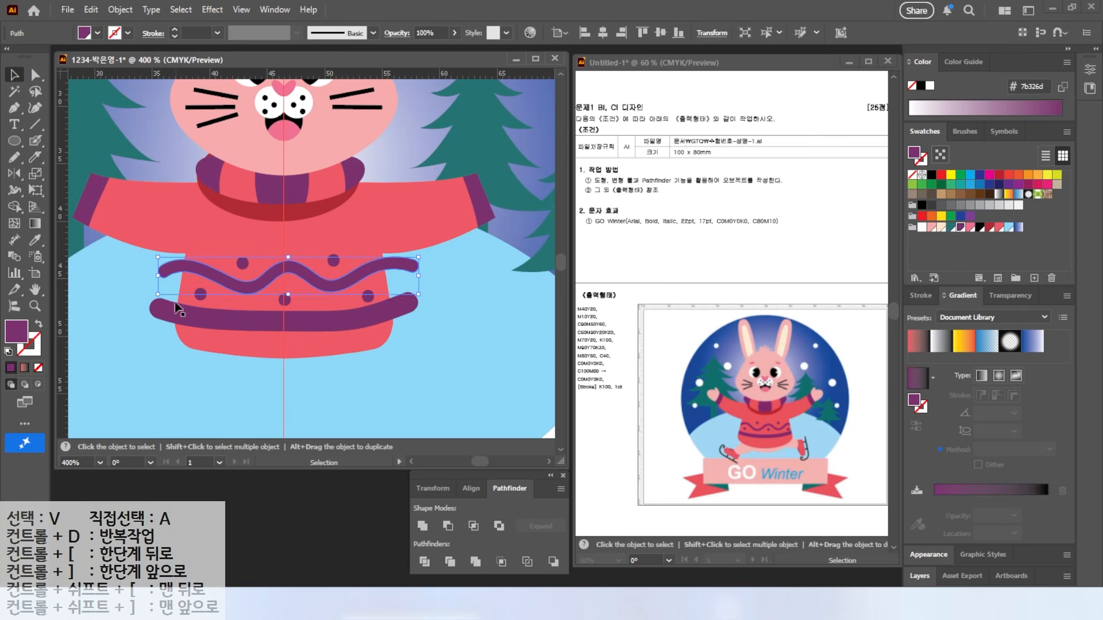
shift+click(230, 352)
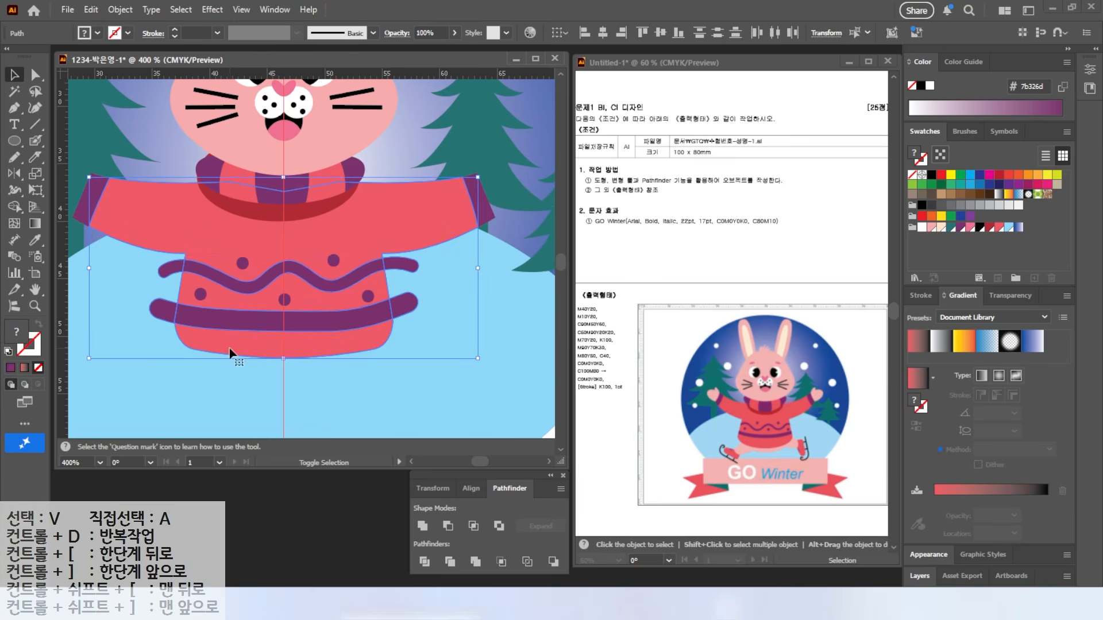
click(14, 207)
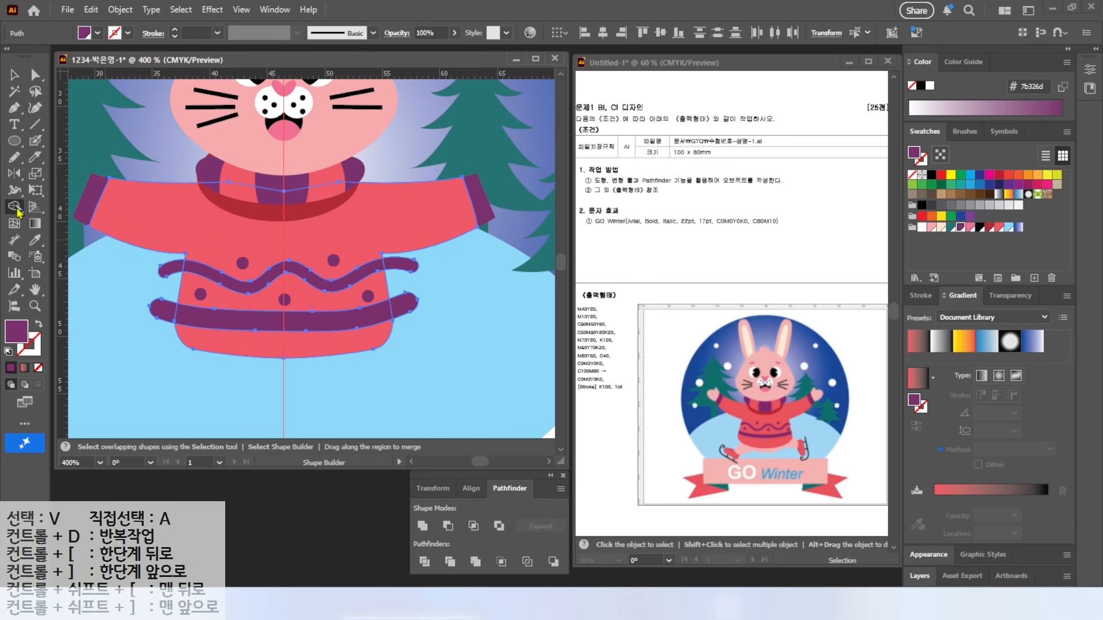
alt+click(406, 270)
alt+click(406, 311)
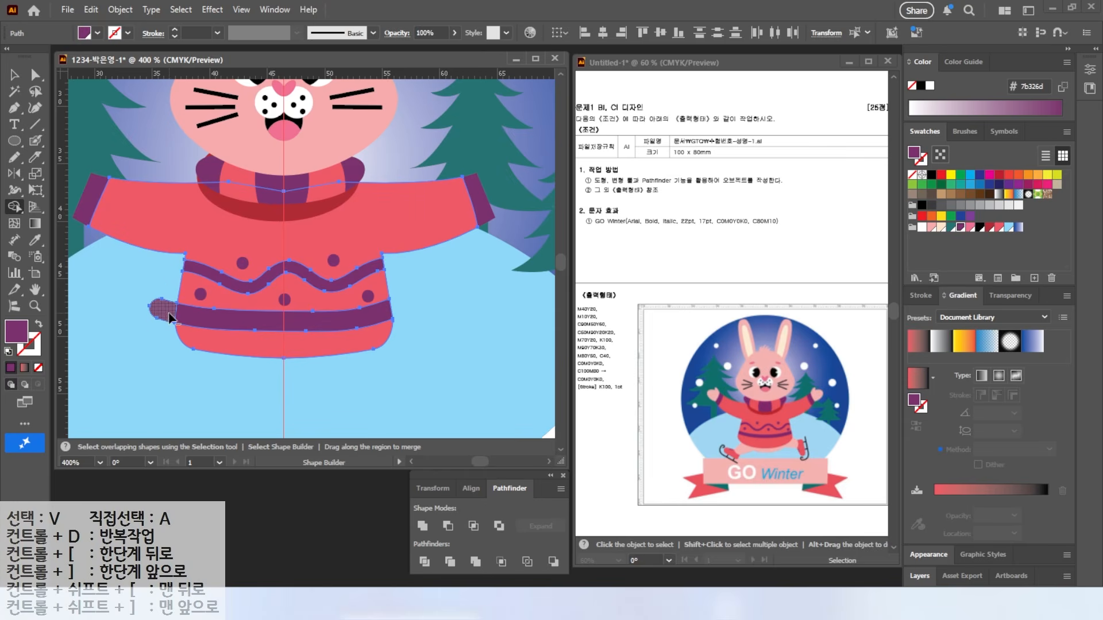
drag(252, 332, 253, 344)
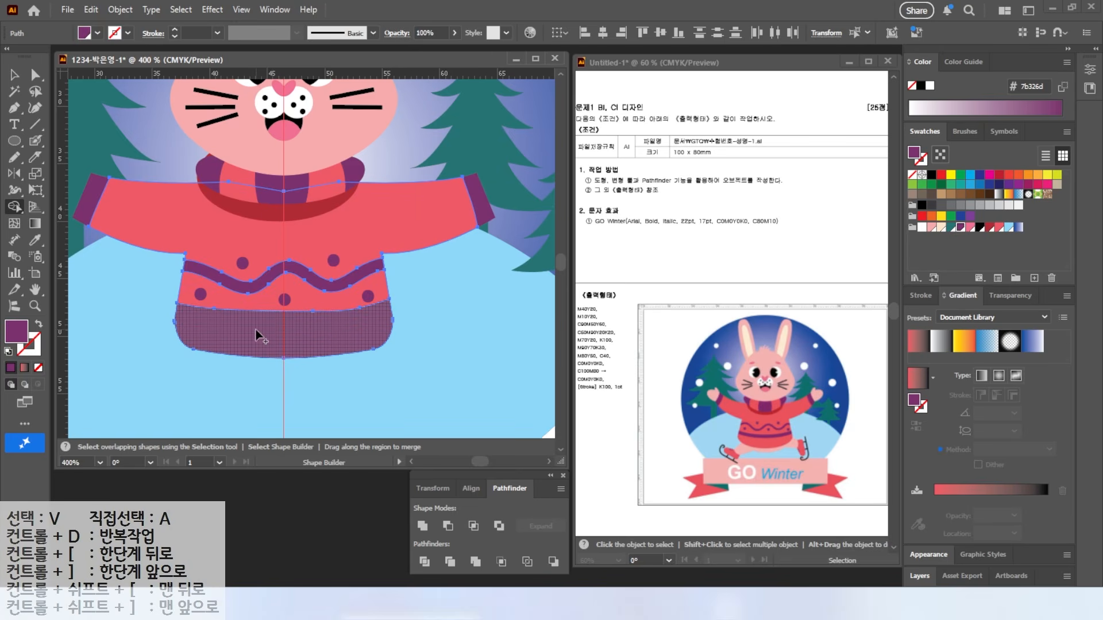
key(ctrl+z)
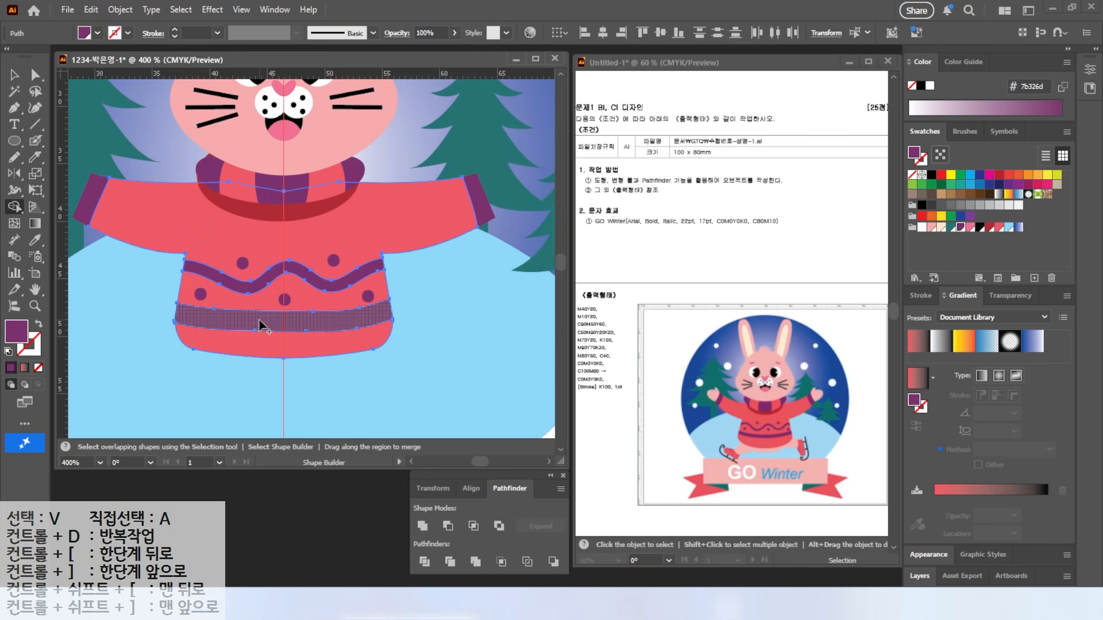
key(v)
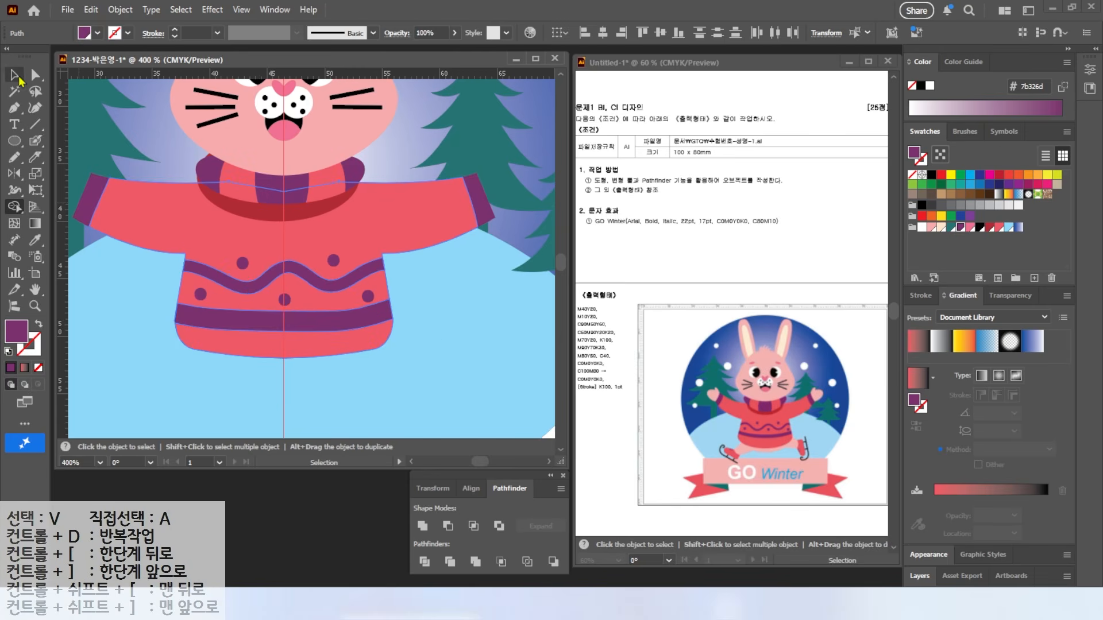
click(140, 320)
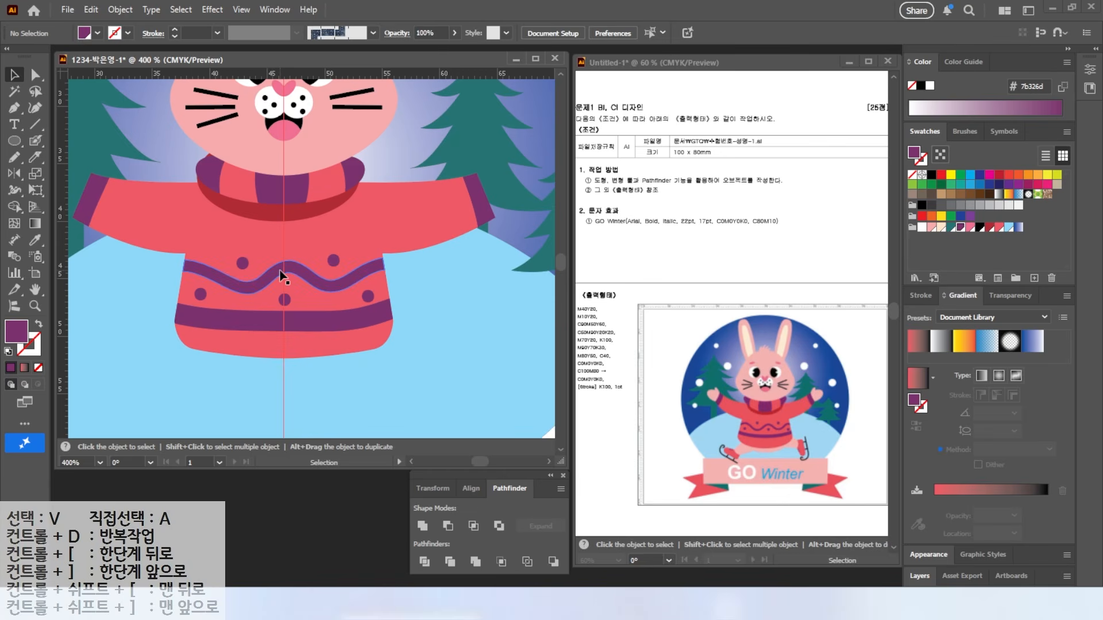
Step: Draw a pink hand ellipse at the left arm and narrow it to about 3.92 × 5.14 mm
drag(207, 250, 339, 300)
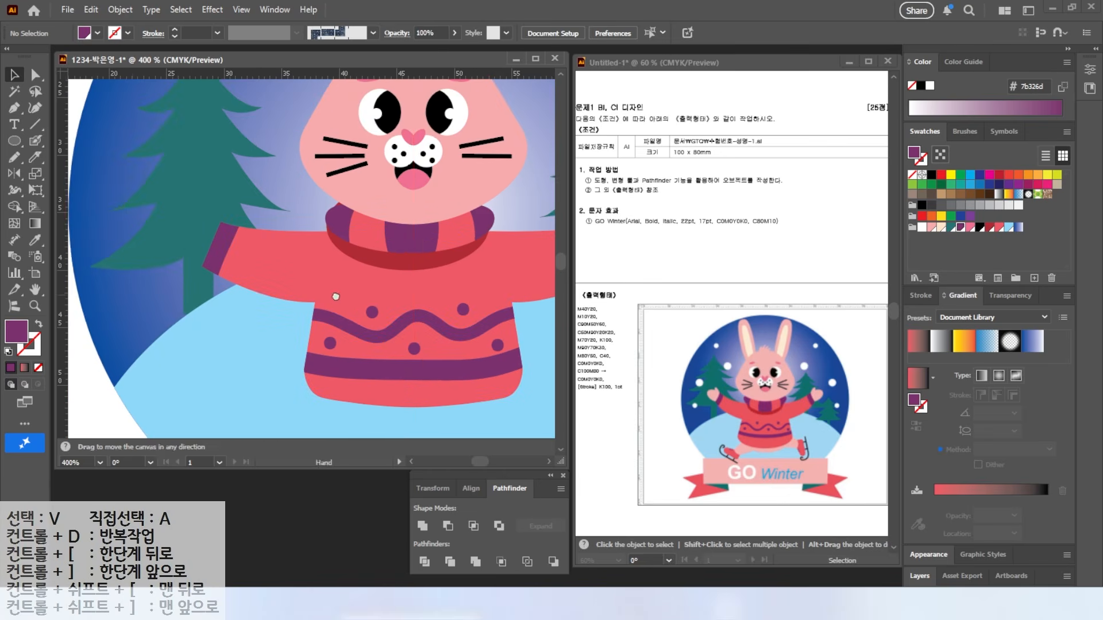
key(p)
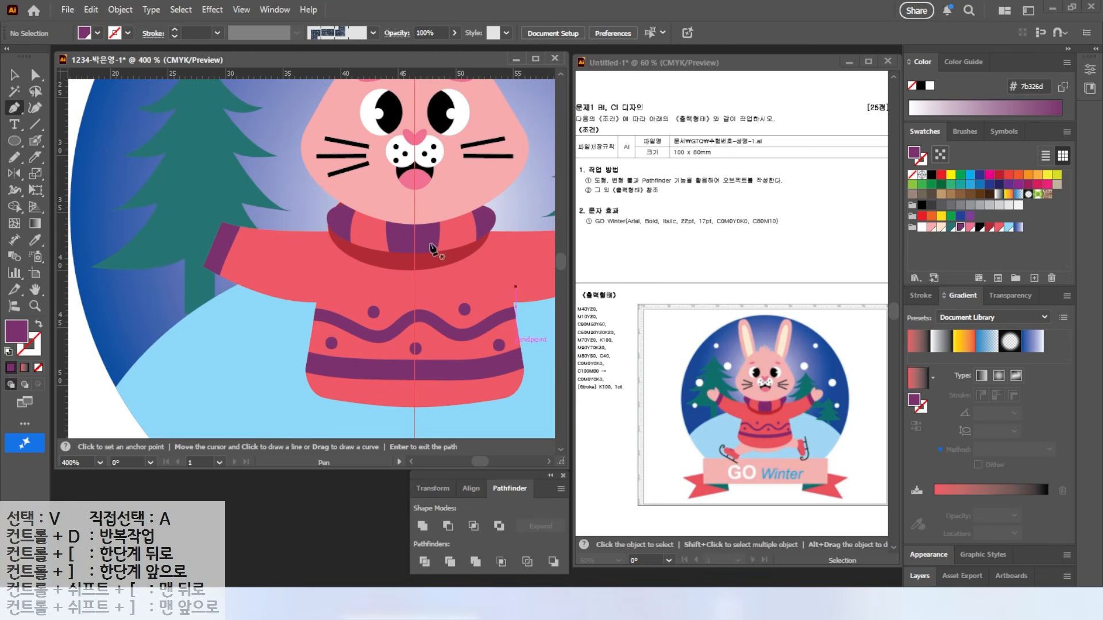
key(l)
drag(188, 189, 211, 248)
click(938, 228)
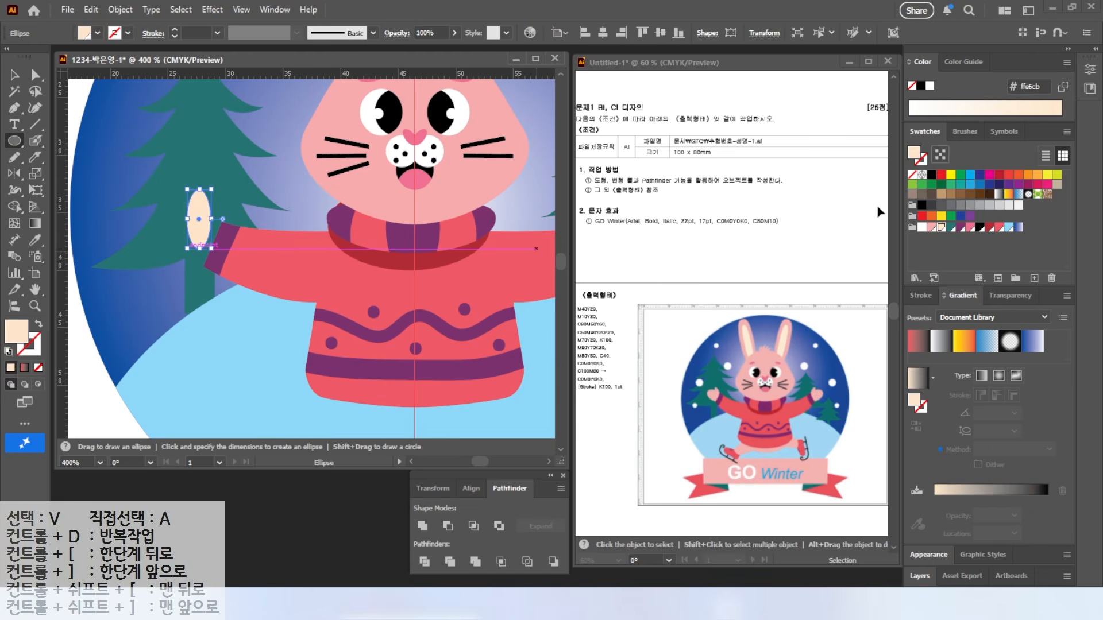
click(930, 229)
key(v)
mouse_move(187, 219)
mouse_down()
mouse_move(156, 219)
mouse_move(201, 215)
mouse_up()
Step: Move both hand ellipses onto the left arm and send them behind the cuff
click(199, 199)
shift+click(170, 223)
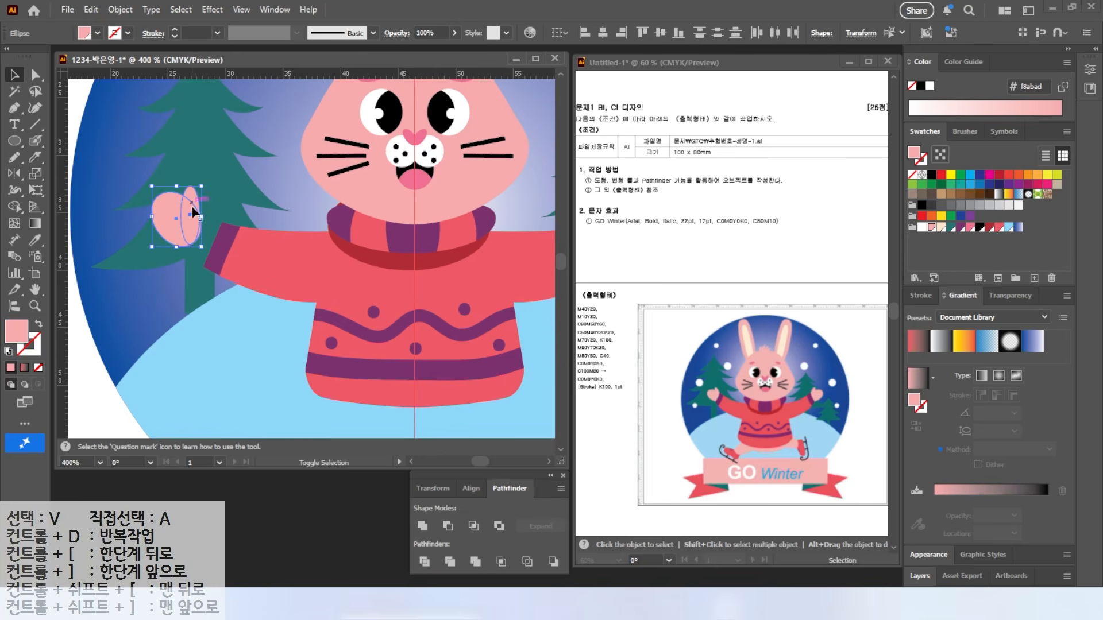
drag(158, 221, 182, 244)
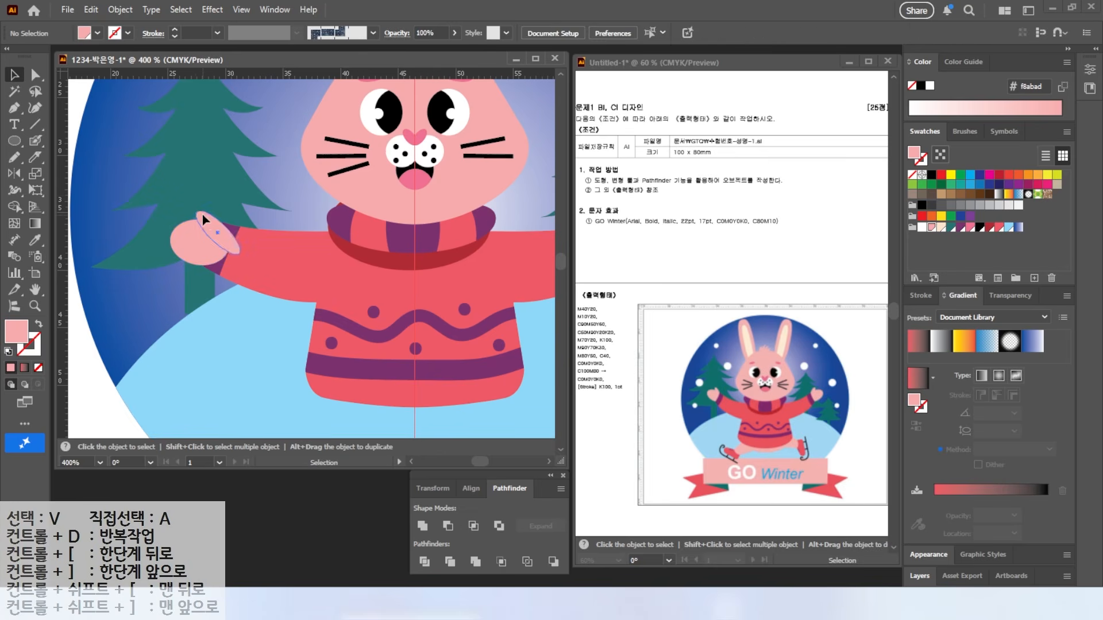
key(a)
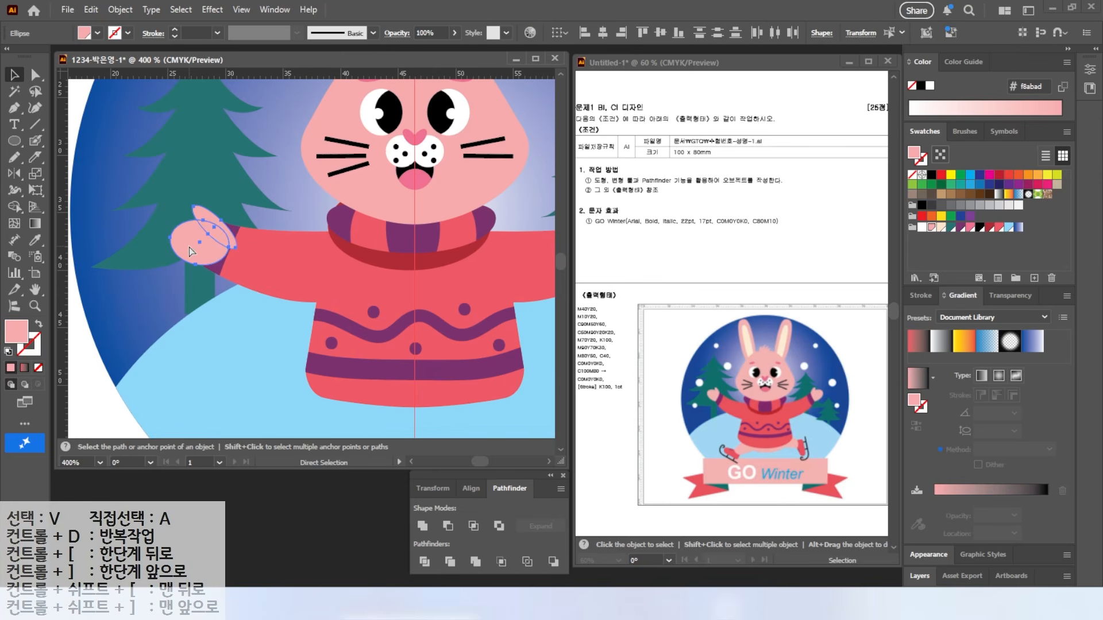
key(ctrl+[)
key(ctrl+[)
key(ctrl+])
key(v)
Step: Widen the palm ellipse, then reflect a copy of the hand onto the right arm
click(253, 139)
key(ctrl+minus)
drag(270, 184, 198, 177)
click(152, 237)
drag(138, 232, 130, 233)
key(o)
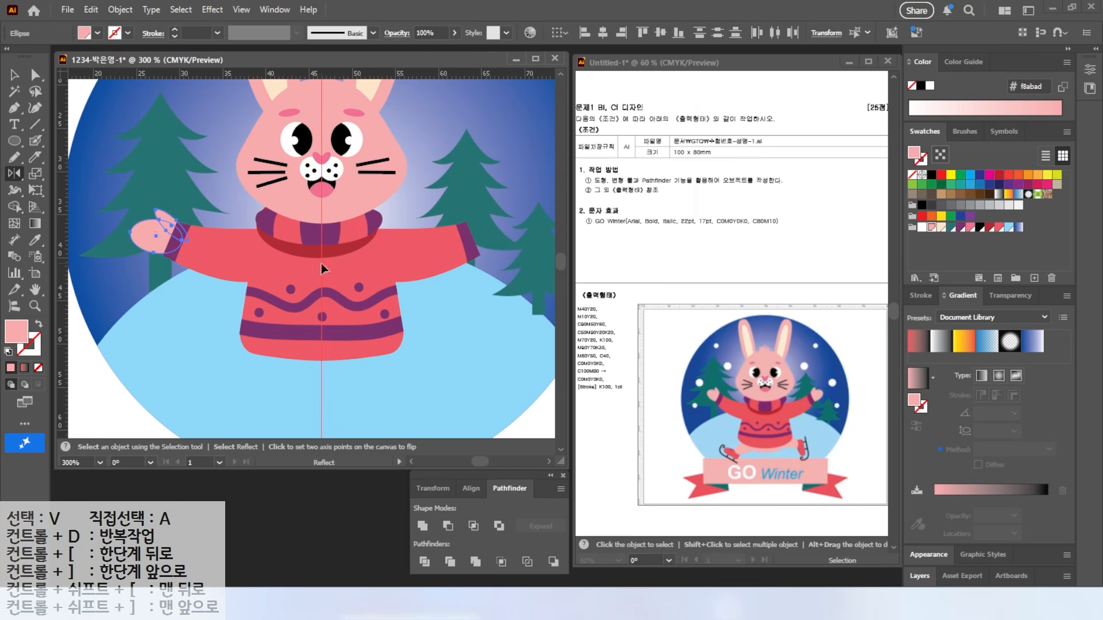
alt+click(321, 264)
key(alt+c)
drag(392, 322, 386, 229)
Step: Draw a wide pink ellipse below the sweater
click(15, 141)
drag(253, 235, 390, 304)
drag(217, 284, 264, 362)
Step: Delete the stray small ellipse and send the large pink ellipse one step backward
key(v)
drag(282, 288, 362, 310)
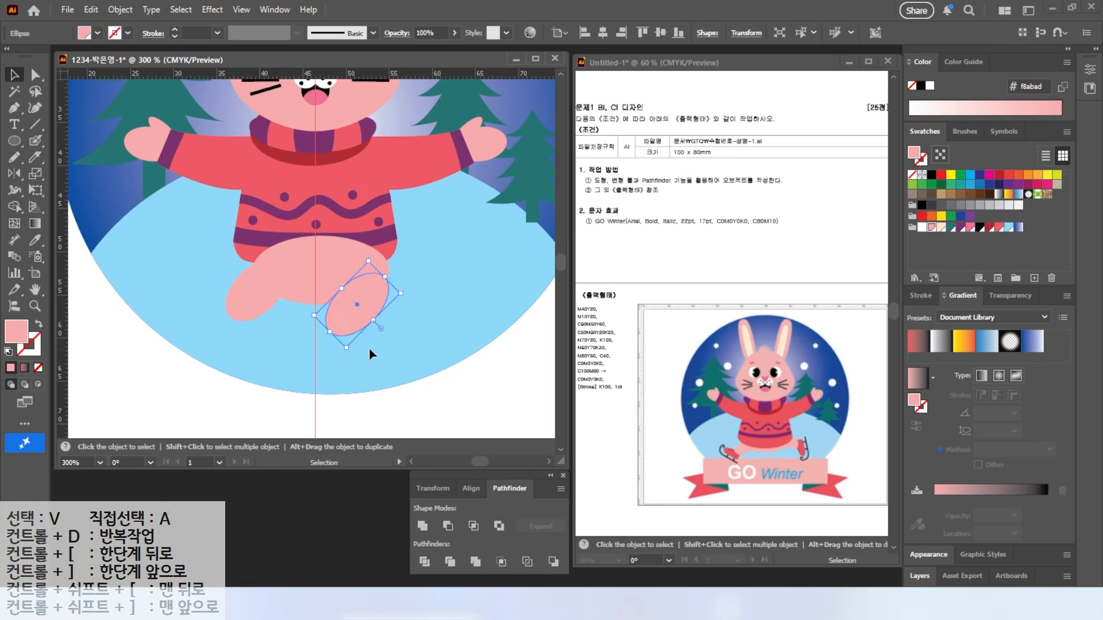
key(Delete)
key(a)
click(235, 315)
shift+click(301, 283)
right_click(302, 283)
mouse_move(367, 517)
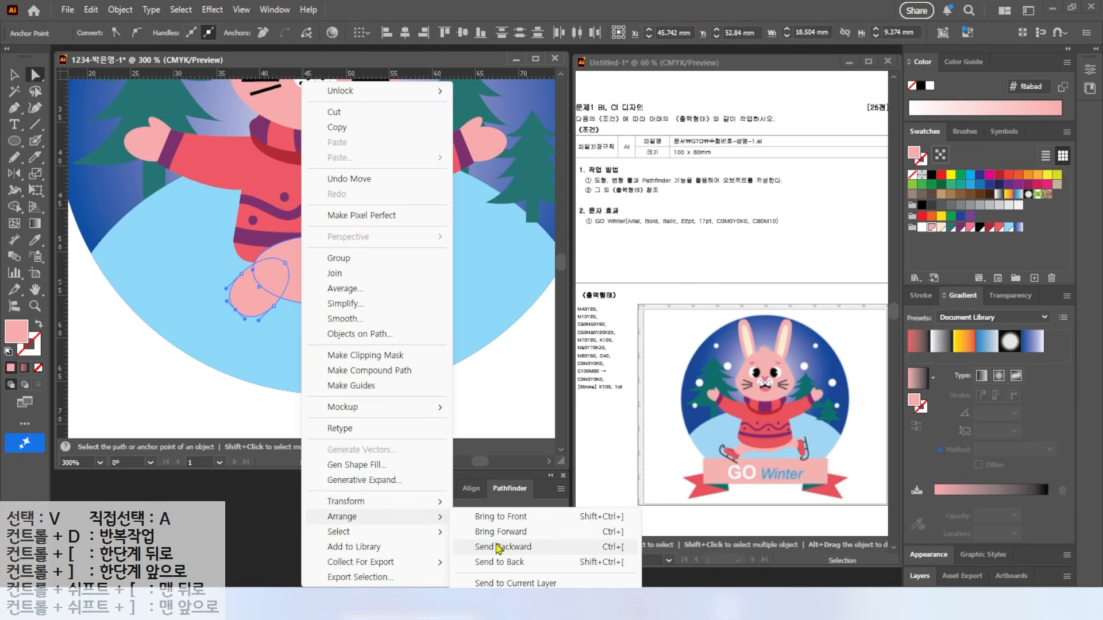
click(497, 548)
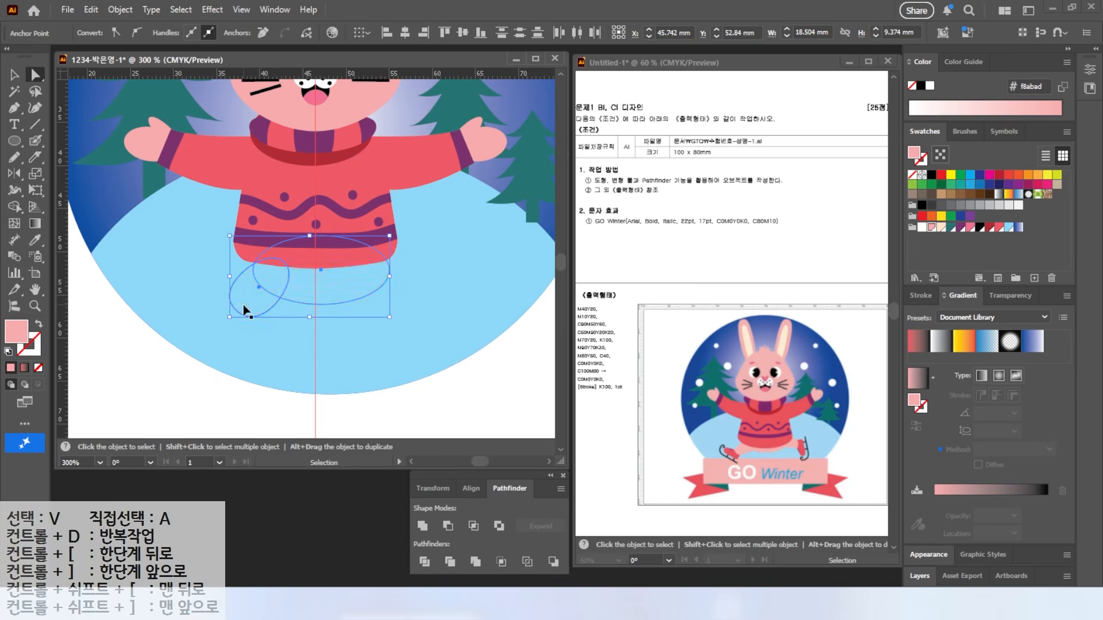
key(v)
key(ctrl+shift+a)
Step: Select the leg ellipse's right segment with Direct Selection
scroll(314, 303, up, 2)
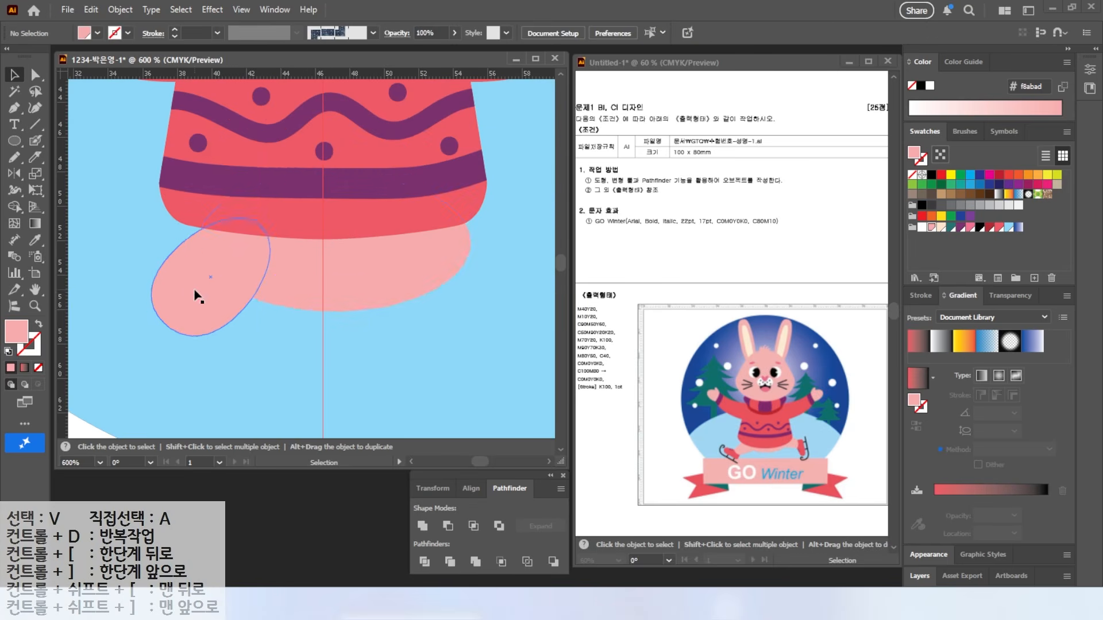
click(197, 295)
scroll(316, 290, left, 2)
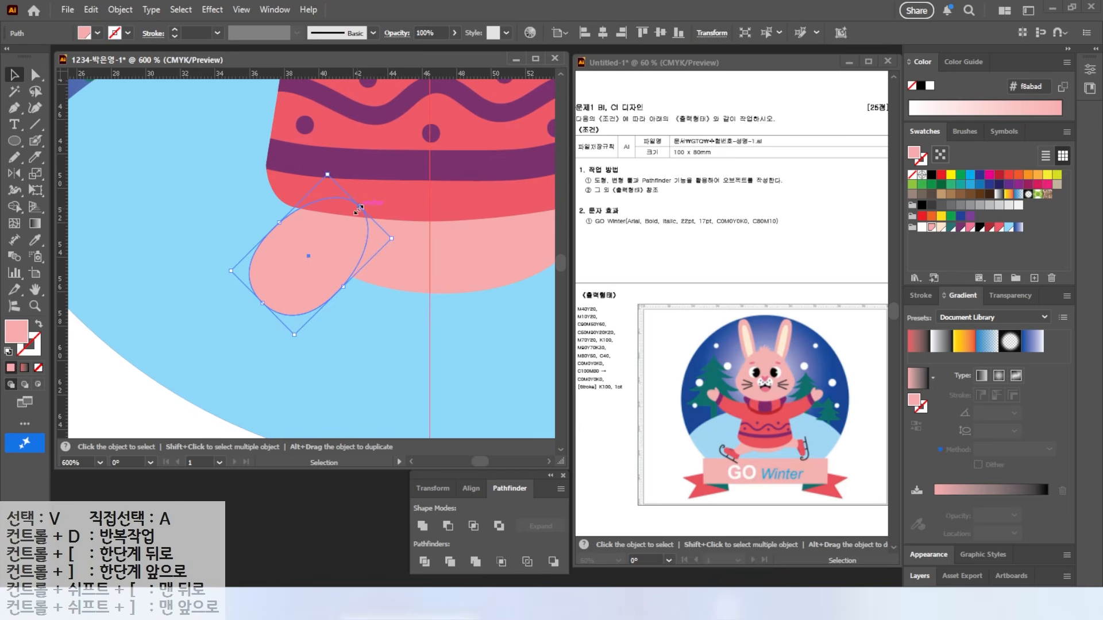
click(35, 74)
click(367, 248)
drag(354, 338, 383, 289)
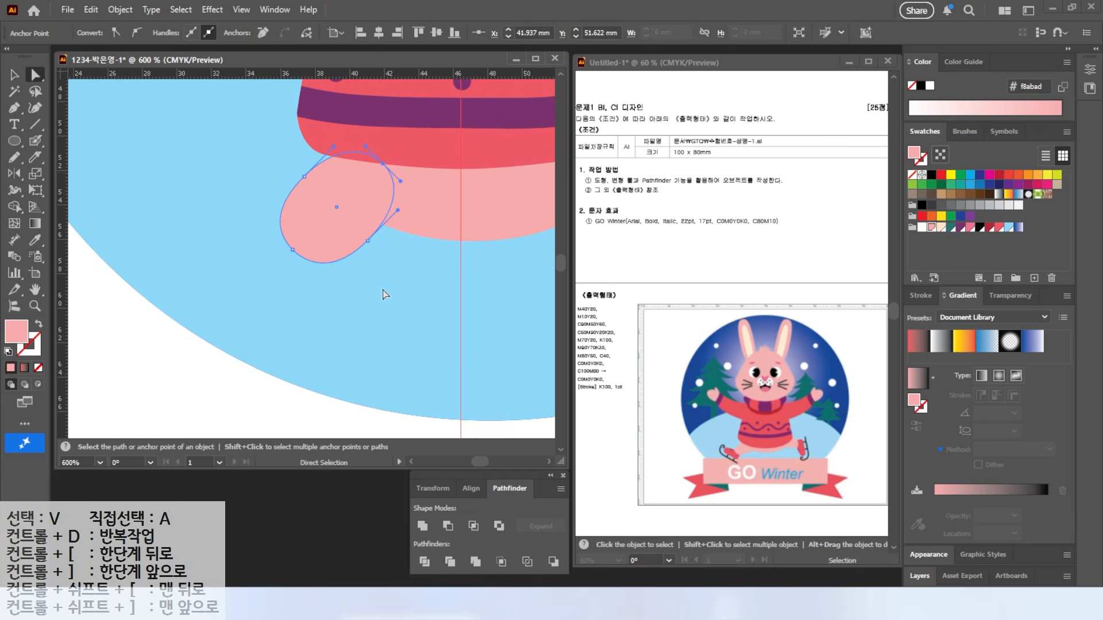
Step: Pen a boot outline with curved heel and rounded toe below the leg, filled red
click(13, 108)
click(292, 235)
click(229, 221)
drag(201, 228, 201, 276)
click(189, 250)
click(301, 319)
drag(323, 314, 329, 306)
click(344, 270)
click(292, 235)
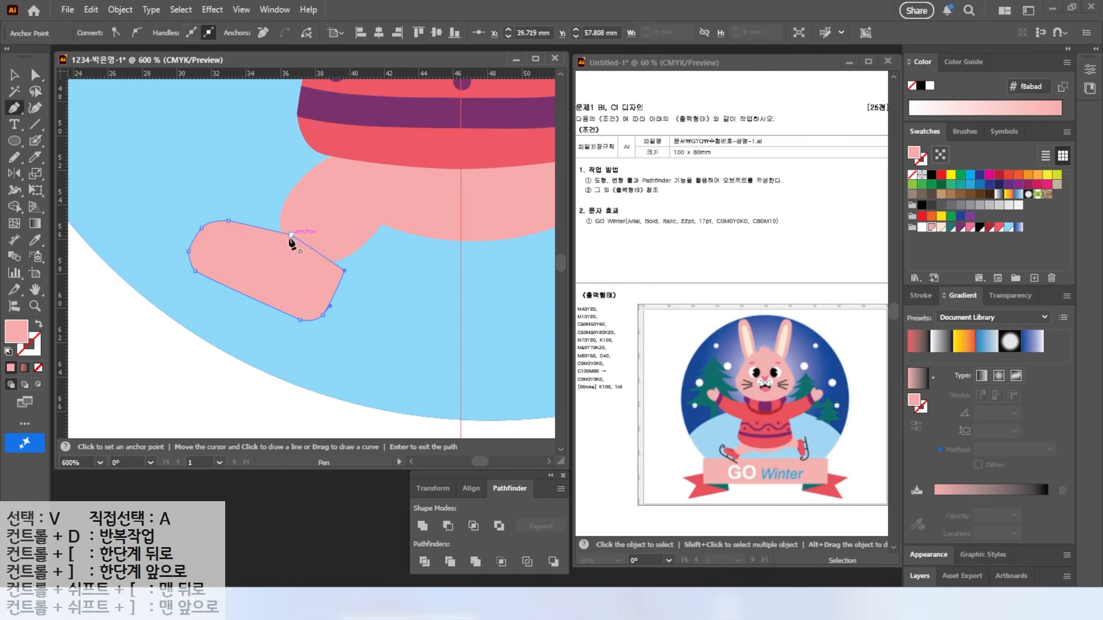
click(1001, 228)
Step: Narrow the leg ellipse, reshape the boot's toe and reposition the boot
click(16, 75)
drag(268, 259, 265, 254)
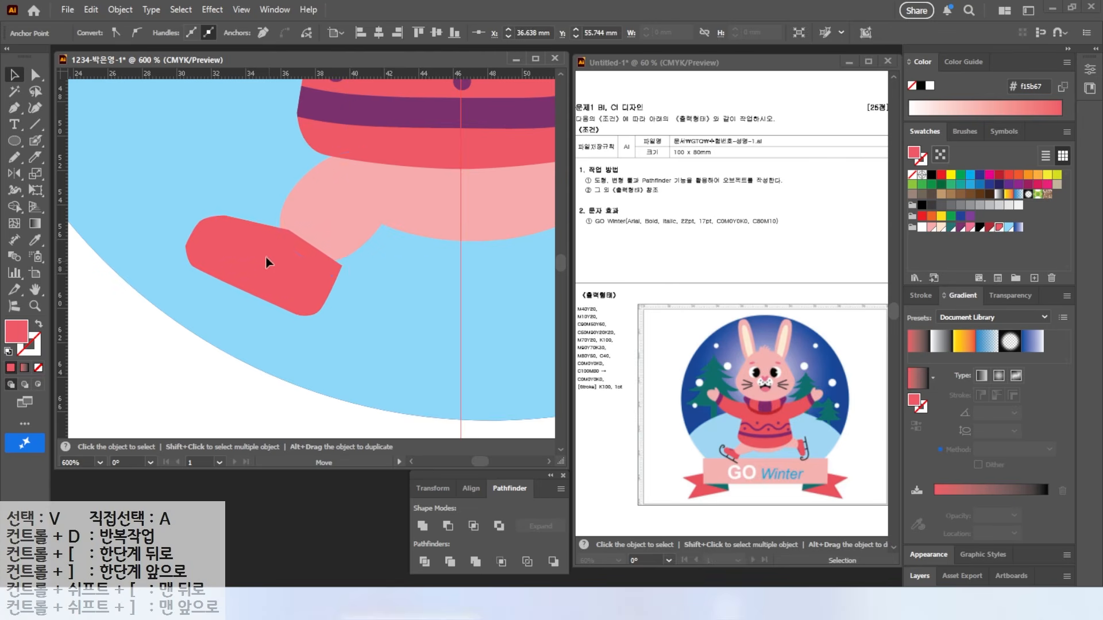
click(318, 218)
drag(303, 182, 313, 187)
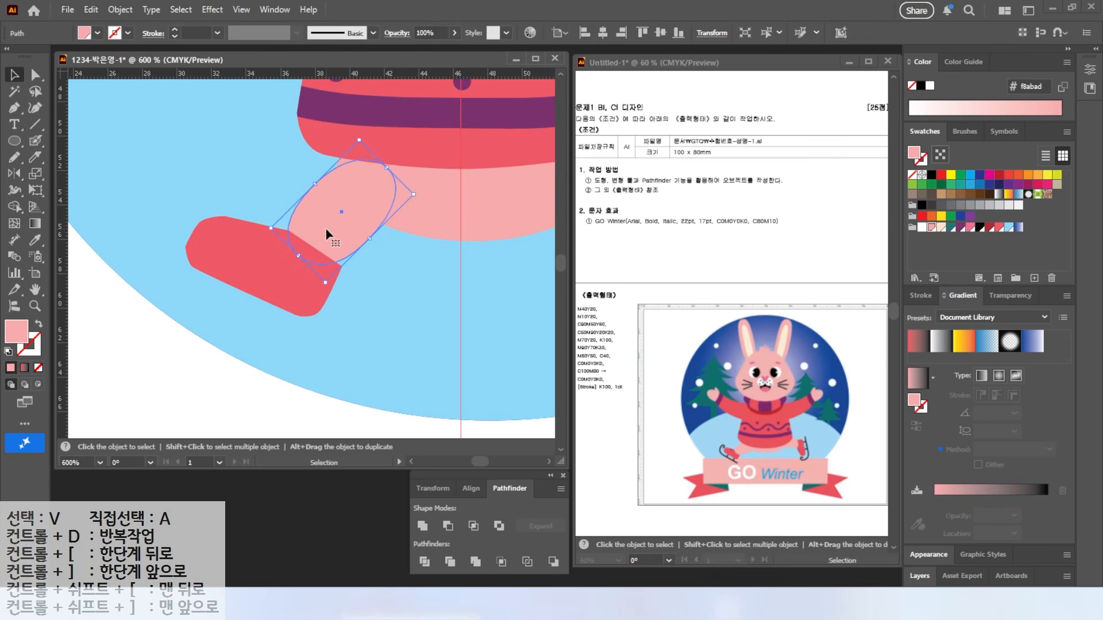
click(330, 287)
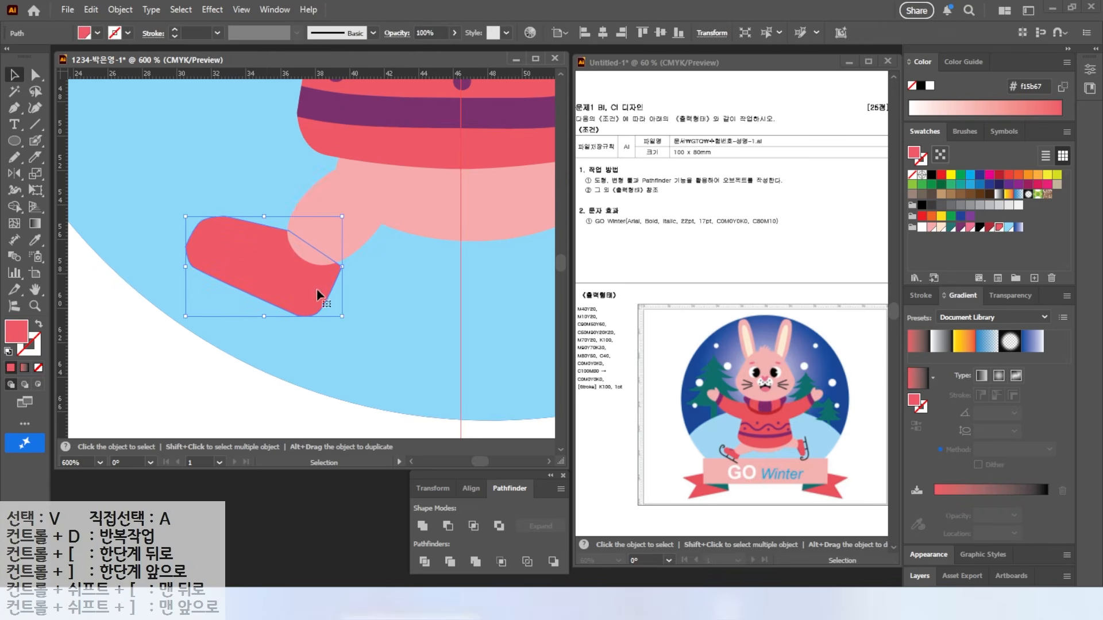
key(a)
drag(225, 216, 245, 226)
click(14, 75)
drag(273, 271, 270, 270)
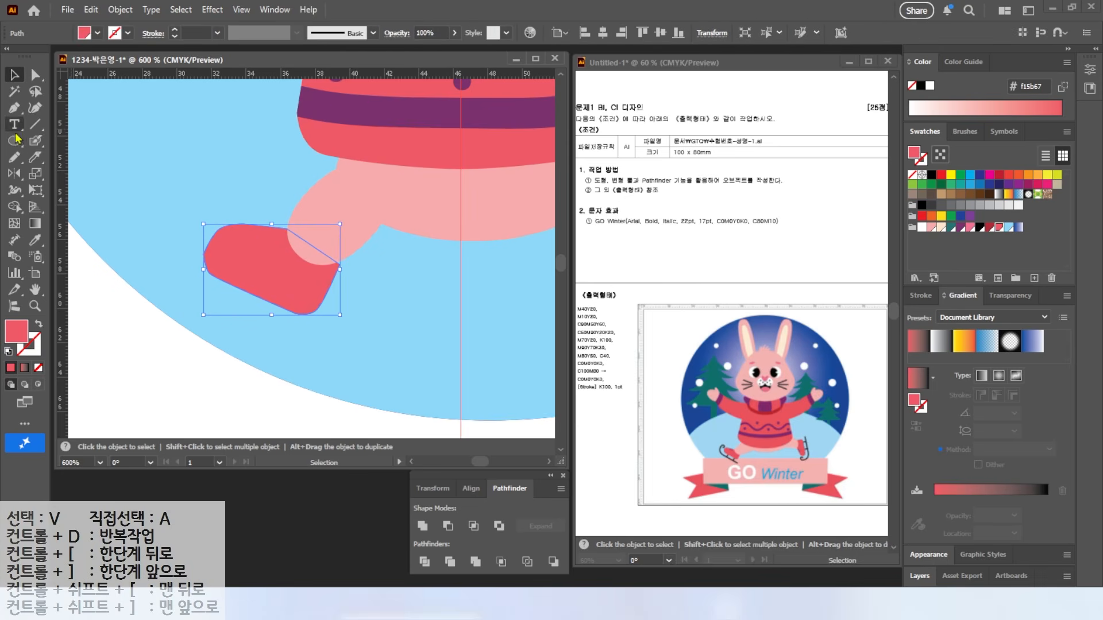
Step: Pen a W-shaped zigzag over the boot top, fill it dark red #b22d35, and select it with the boot
key(p)
click(234, 202)
click(242, 226)
click(247, 210)
click(252, 229)
click(263, 202)
key(v)
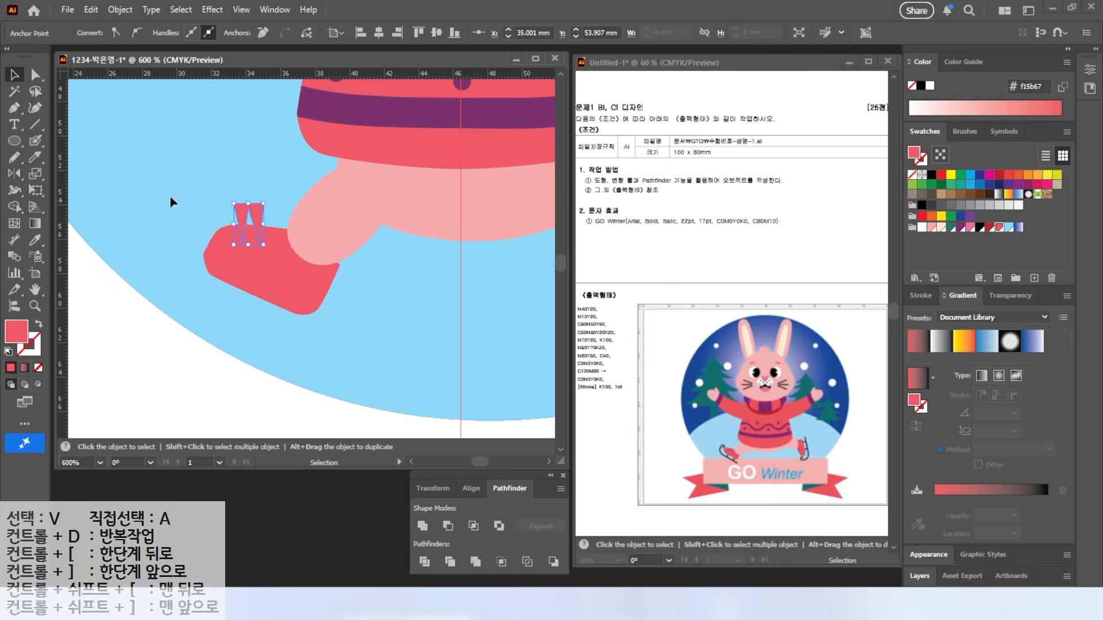
click(991, 228)
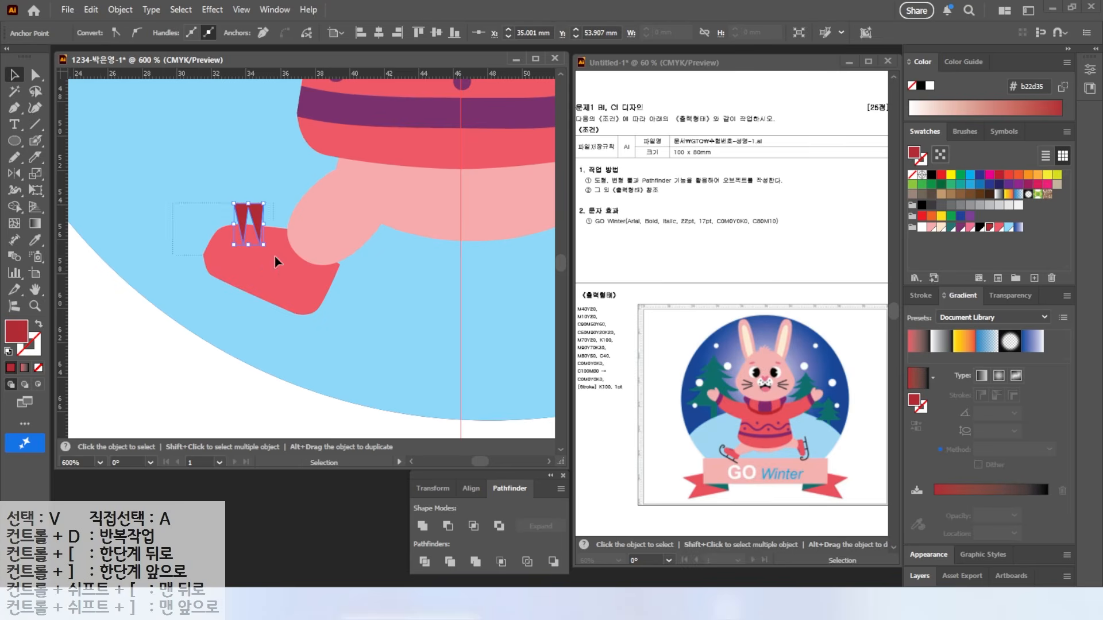
shift+click(277, 262)
key(shift+m)
Step: Remove the zigzag parts above the boot, leaving two dark red notches
alt+click(244, 216)
click(15, 75)
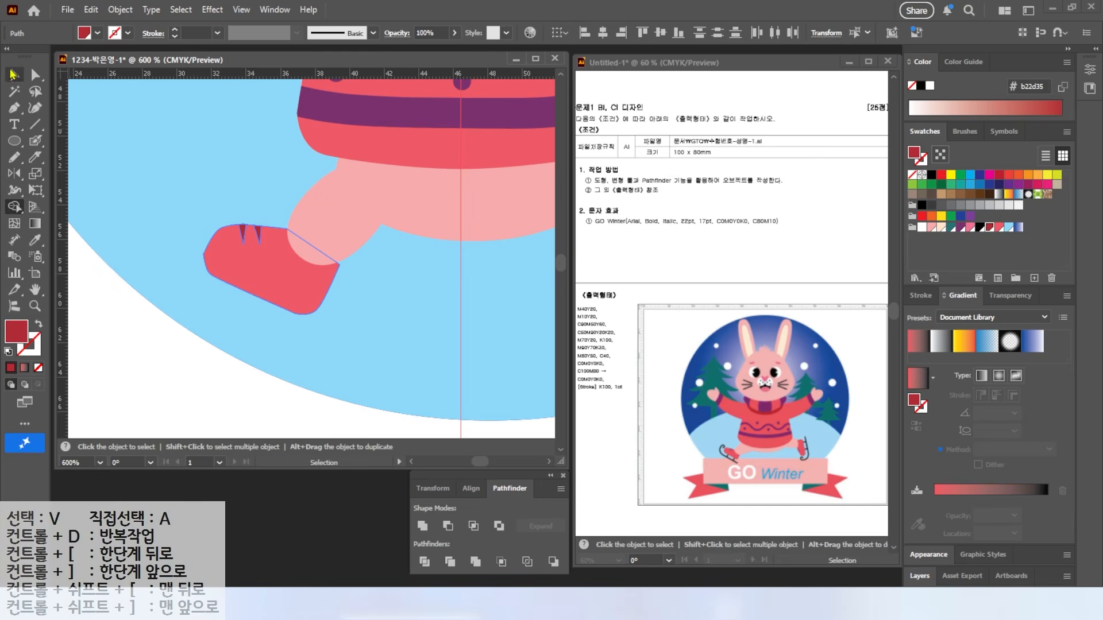
key(ctrl)
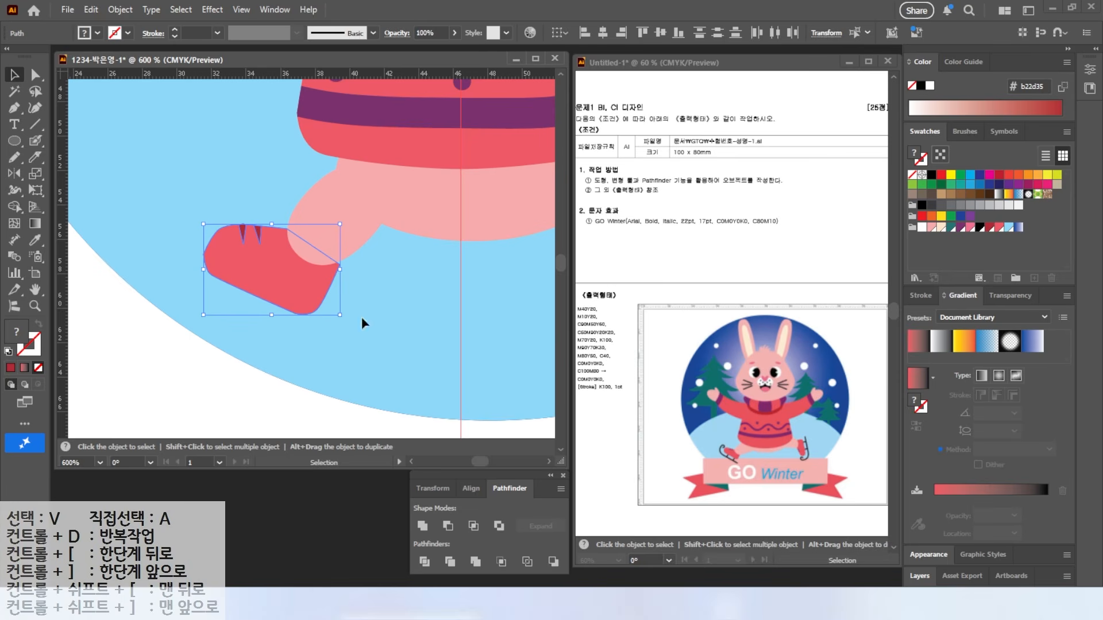
key(ctrl+shift+a)
Step: Pencil a curled skate blade under the boot with a black stroke and enlarge it
key(n)
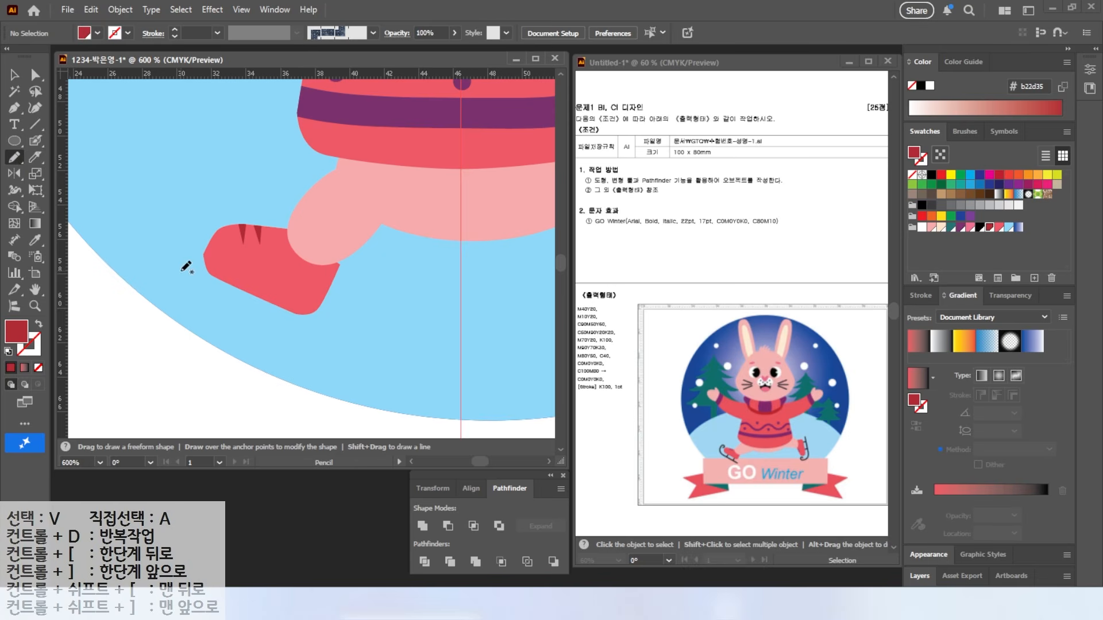
drag(169, 284, 278, 349)
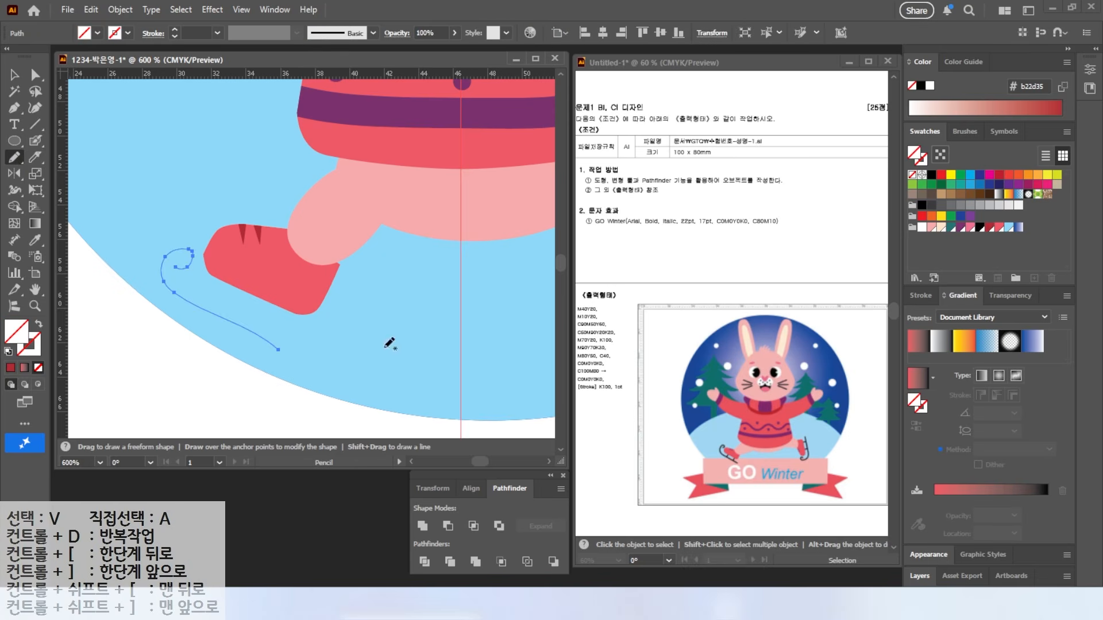
click(980, 228)
key(v)
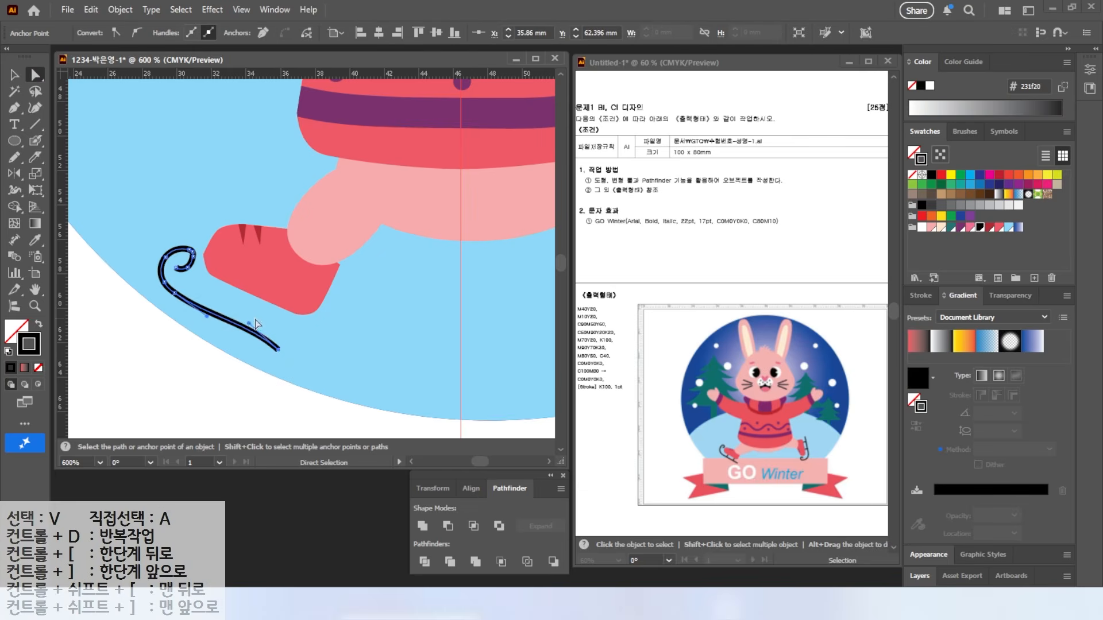
mouse_move(278, 349)
mouse_down()
mouse_move(270, 339)
mouse_move(304, 367)
mouse_move(255, 329)
mouse_up()
Step: Draw black line struts joining the boot to the blade
key(backslash)
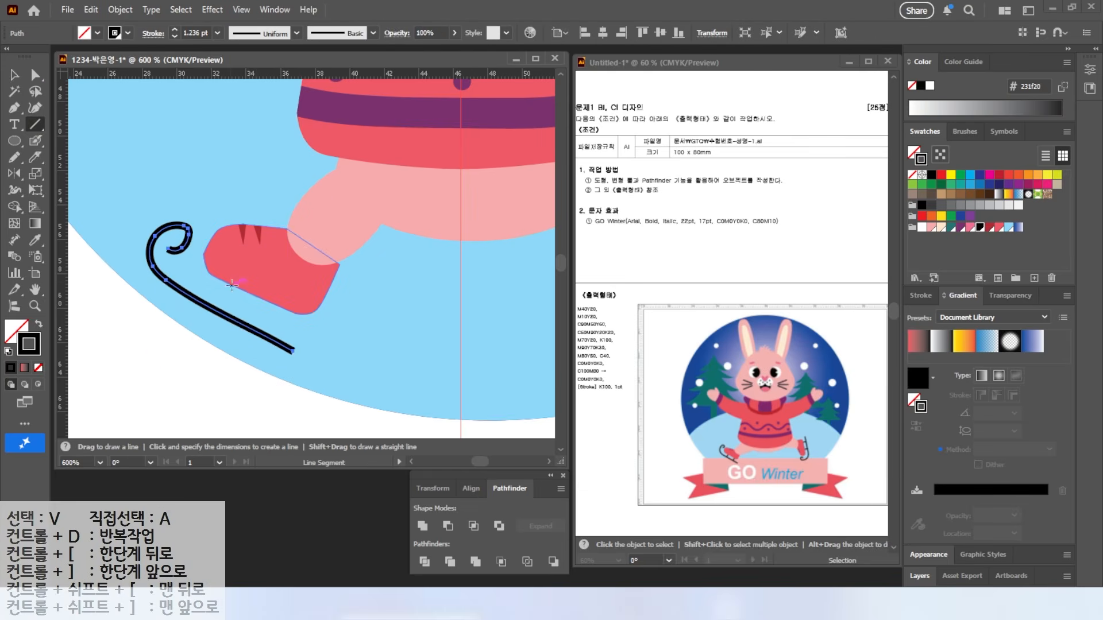
mouse_move(231, 282)
mouse_down()
mouse_move(214, 311)
mouse_move(267, 336)
mouse_up()
click(14, 75)
key(ctrl+shift+a)
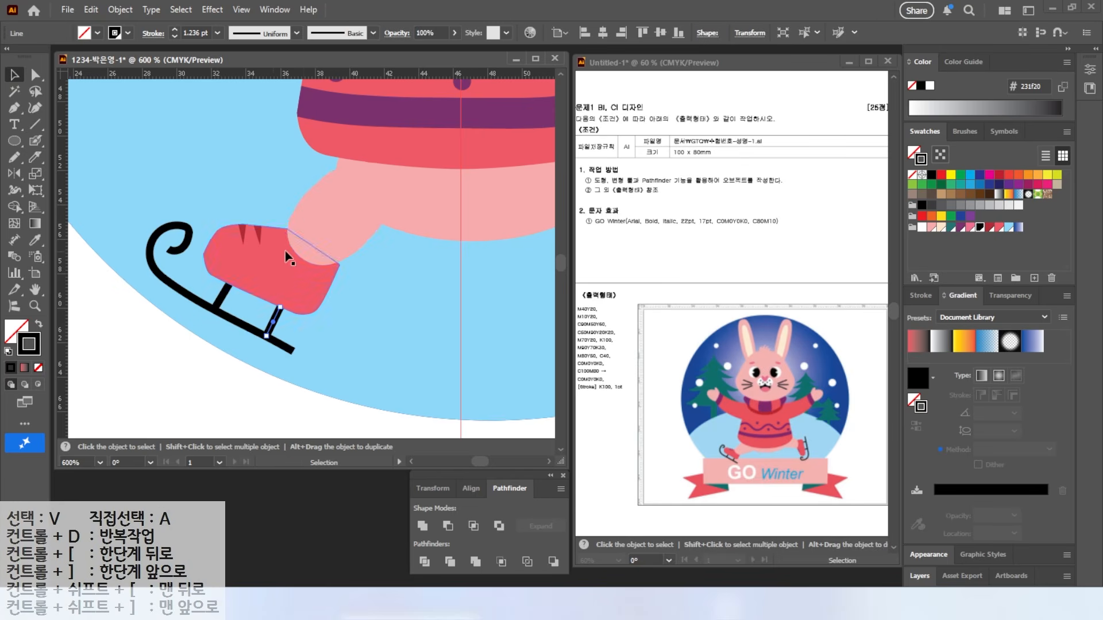
scroll(304, 255, down, 1)
scroll(305, 256, down, 1)
click(319, 255)
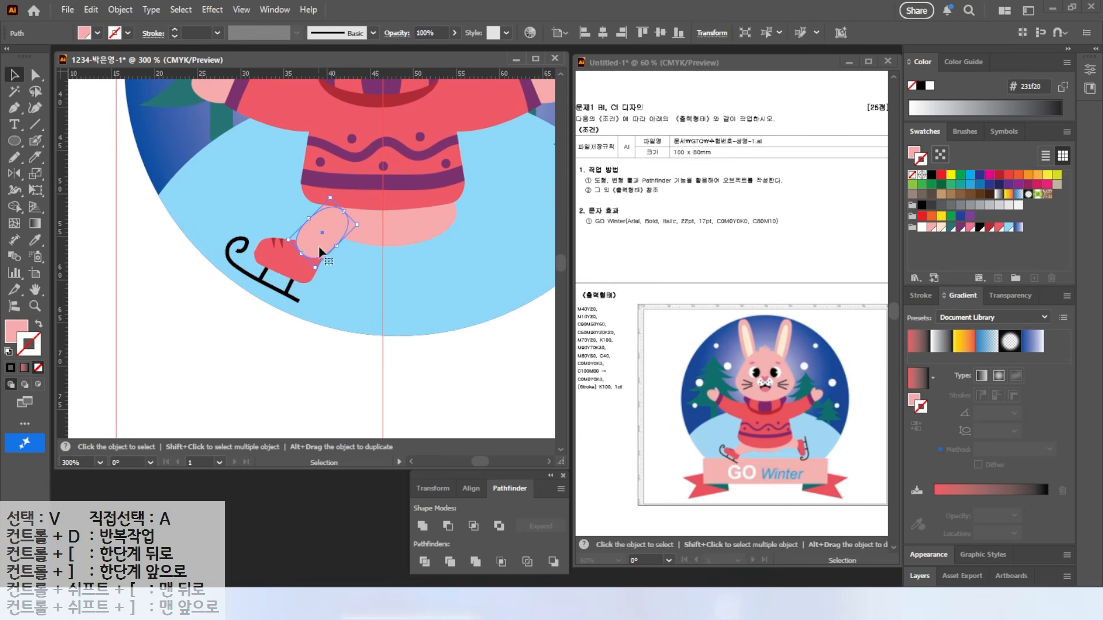
Step: Rotate the duplicated leg, boot and skate upright to form the rabbit's second skating leg
drag(298, 299, 447, 308)
drag(515, 236, 498, 266)
scroll(497, 231, down, 1)
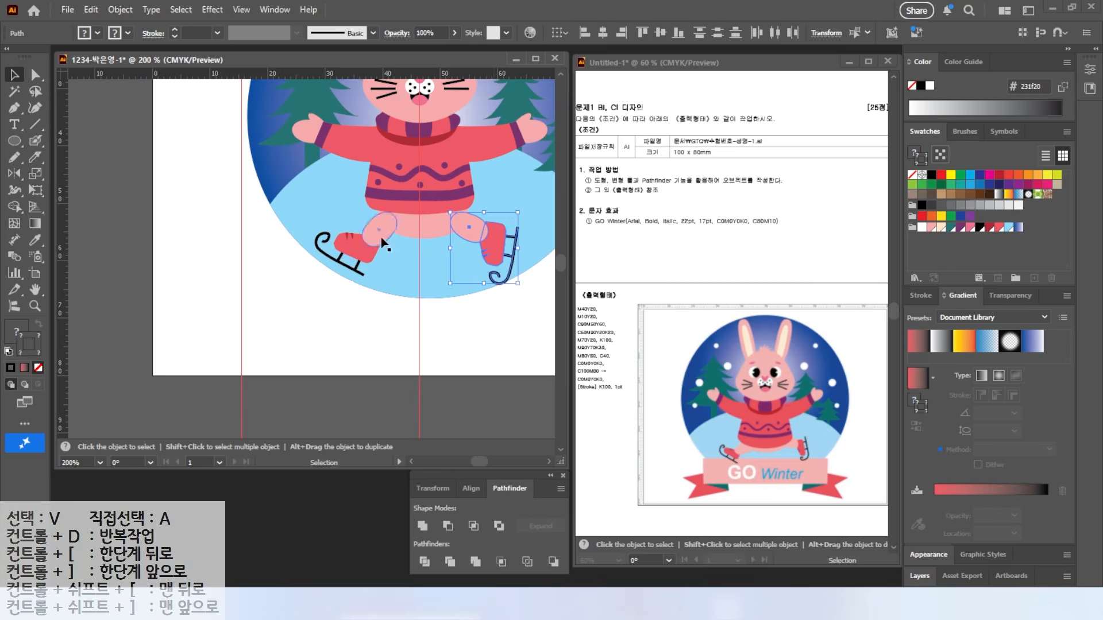
drag(381, 241, 326, 251)
click(424, 295)
drag(221, 229, 218, 302)
Step: Scale all the rabbit parts down slightly around their centre
key(ctrl+1)
drag(411, 151, 193, 330)
drag(366, 321, 359, 312)
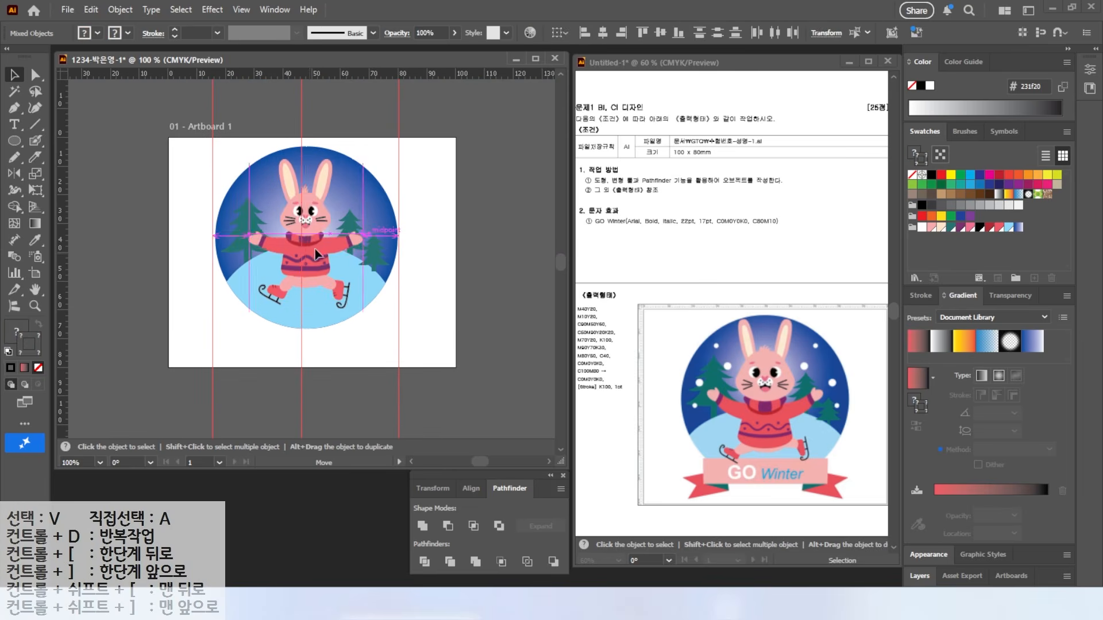
click(306, 101)
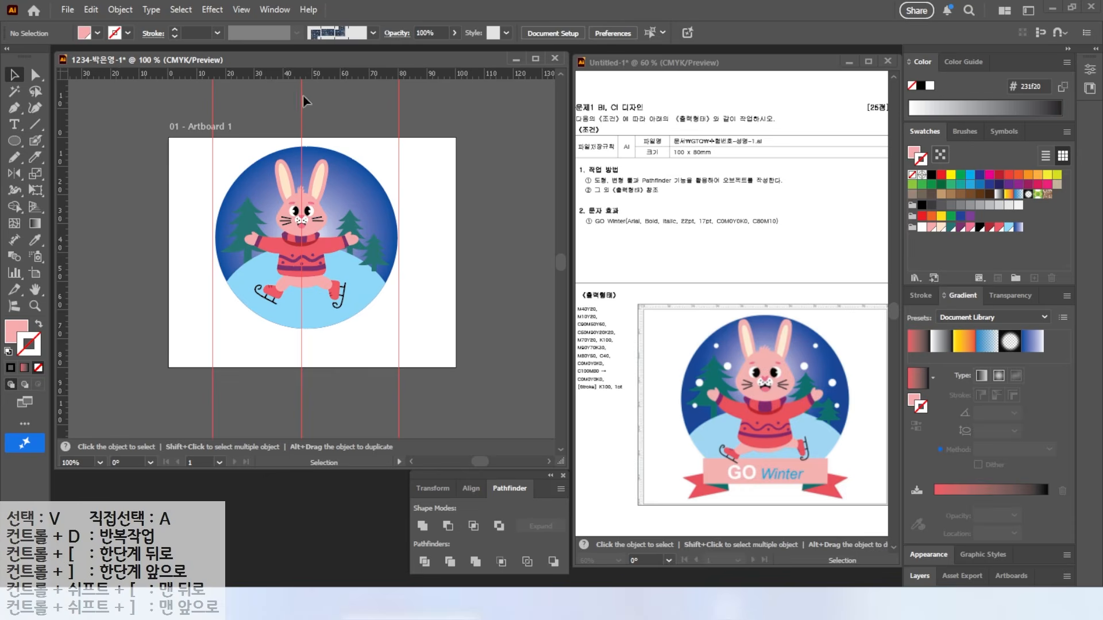
Step: Clear all guides from the artwork and fit the artboard in the window
click(242, 10)
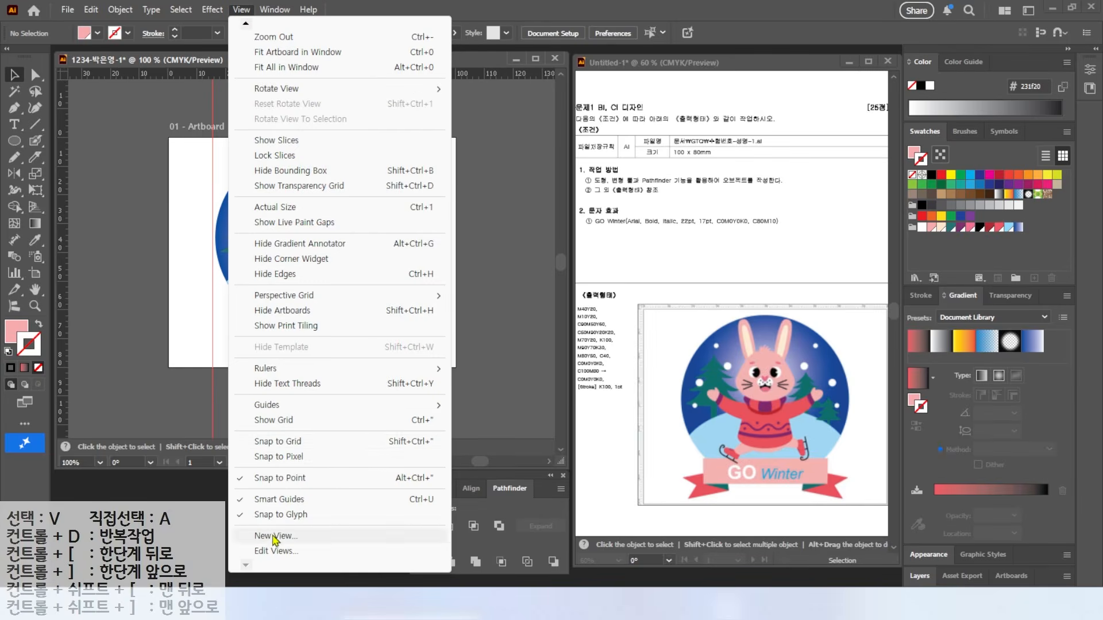
mouse_move(425, 406)
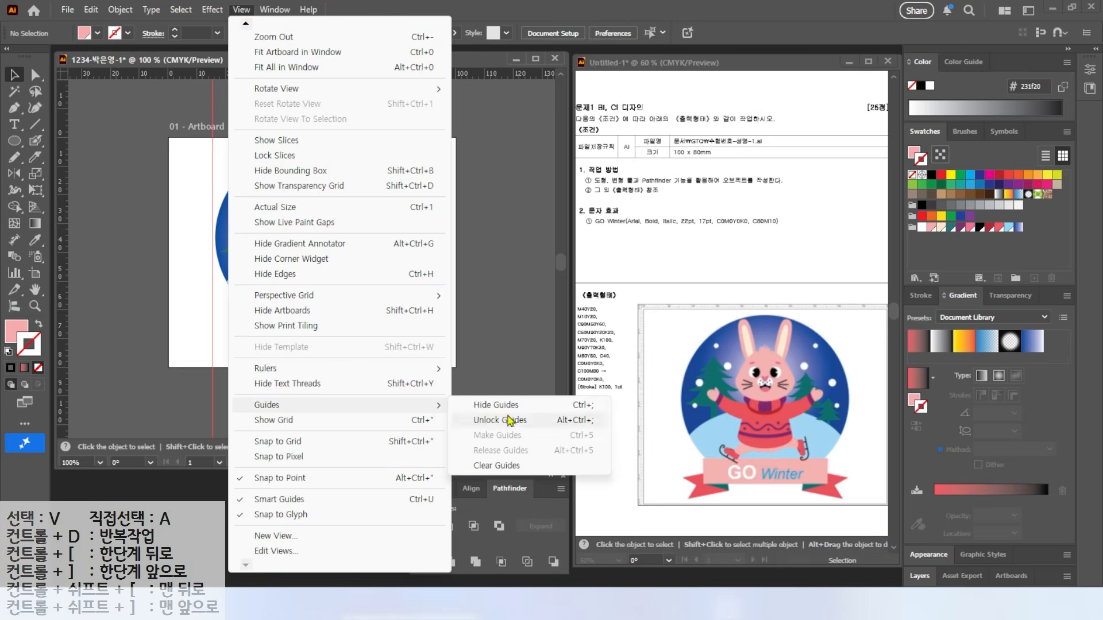
click(504, 466)
key(ctrl+0)
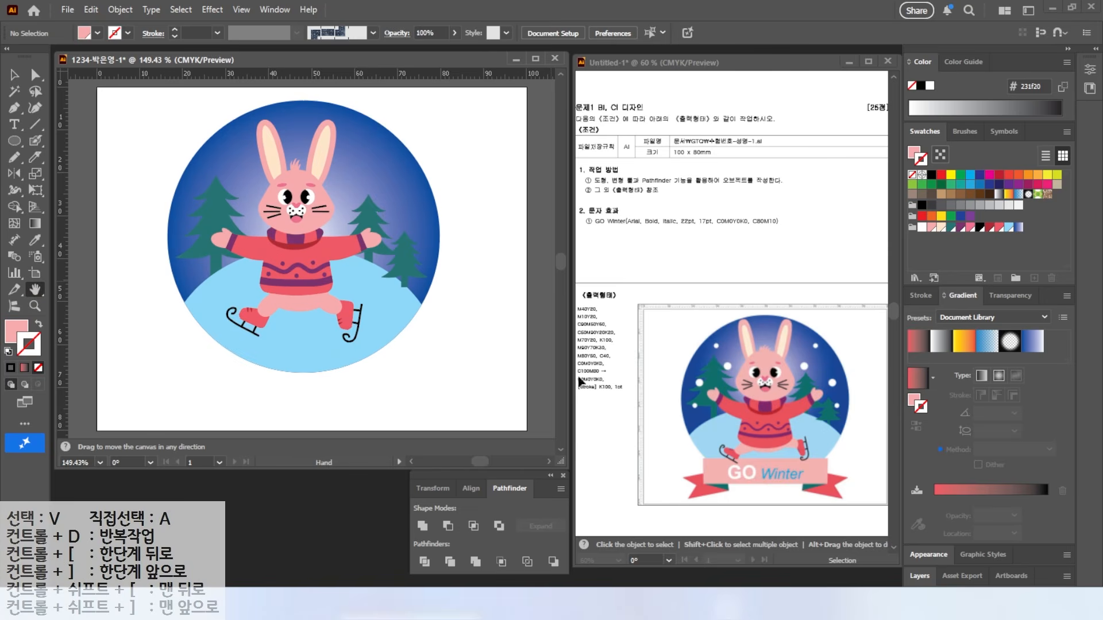
Step: Draw a pink rectangle below the skates and make a narrower copy down and left
drag(13, 143, 53, 143)
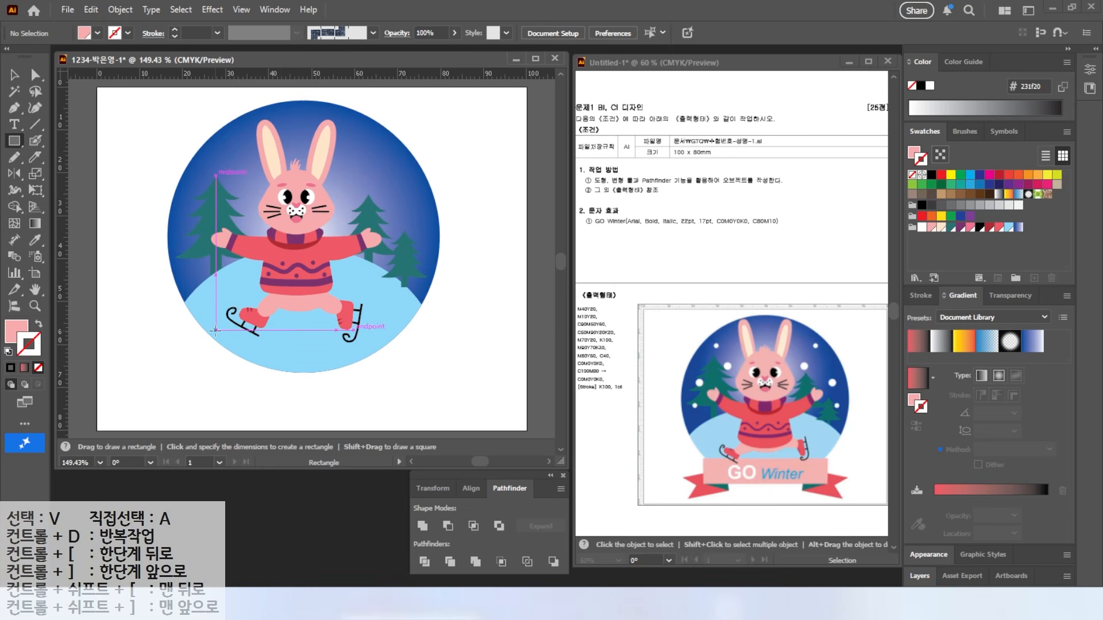
drag(221, 329, 392, 372)
key(v)
drag(278, 349, 252, 374)
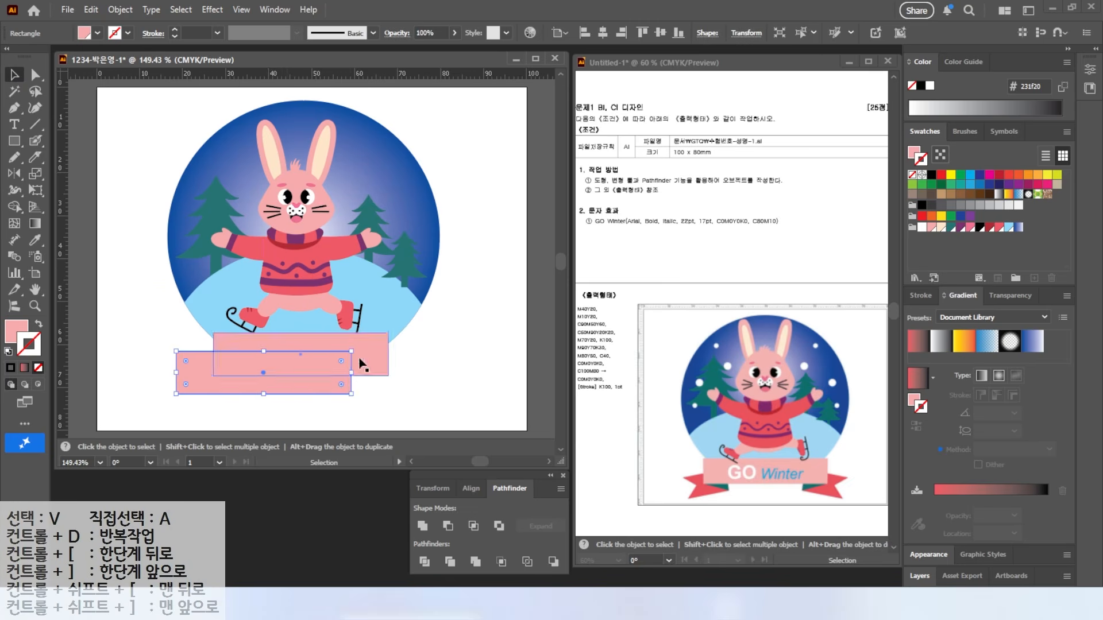
drag(350, 373, 257, 373)
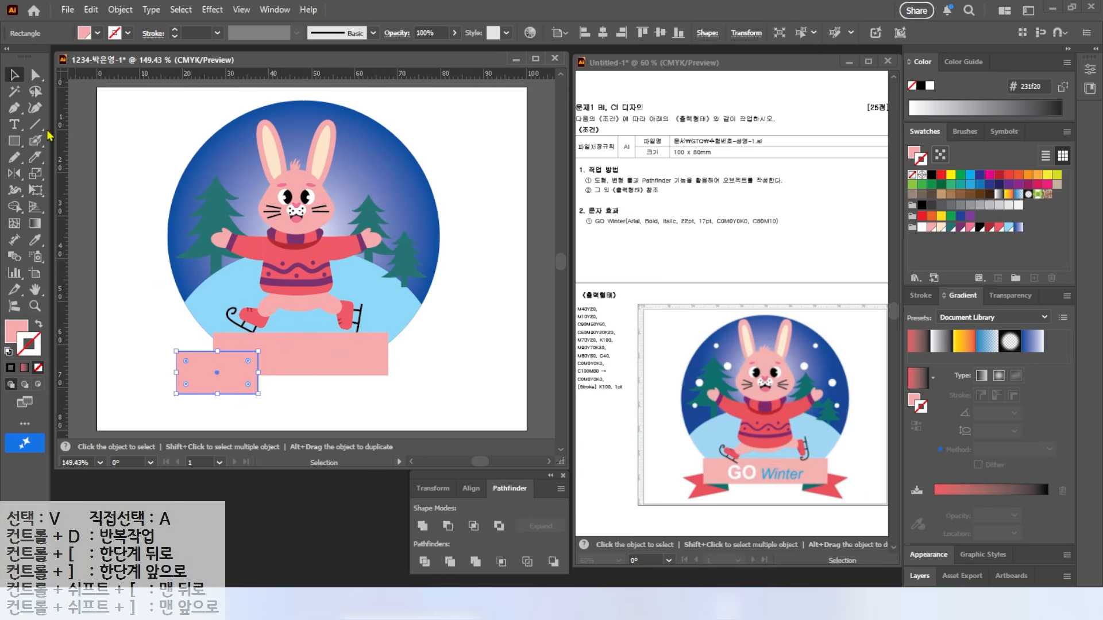
Step: Add an anchor at the copy's left-edge middle and pull it inward to notch the ribbon end
click(10, 109)
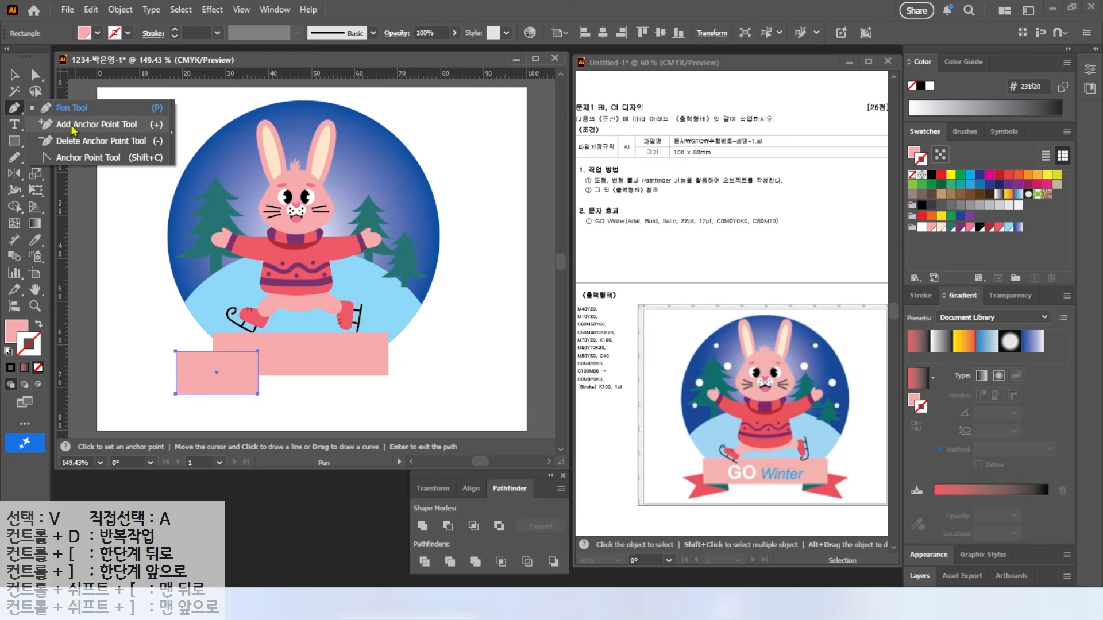
click(73, 124)
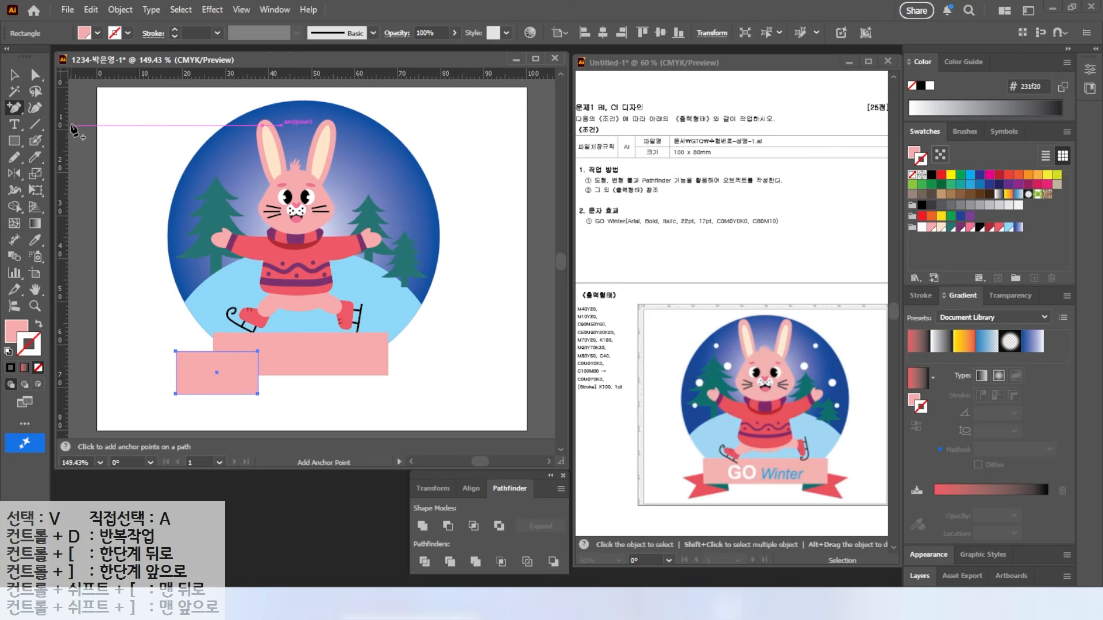
click(176, 372)
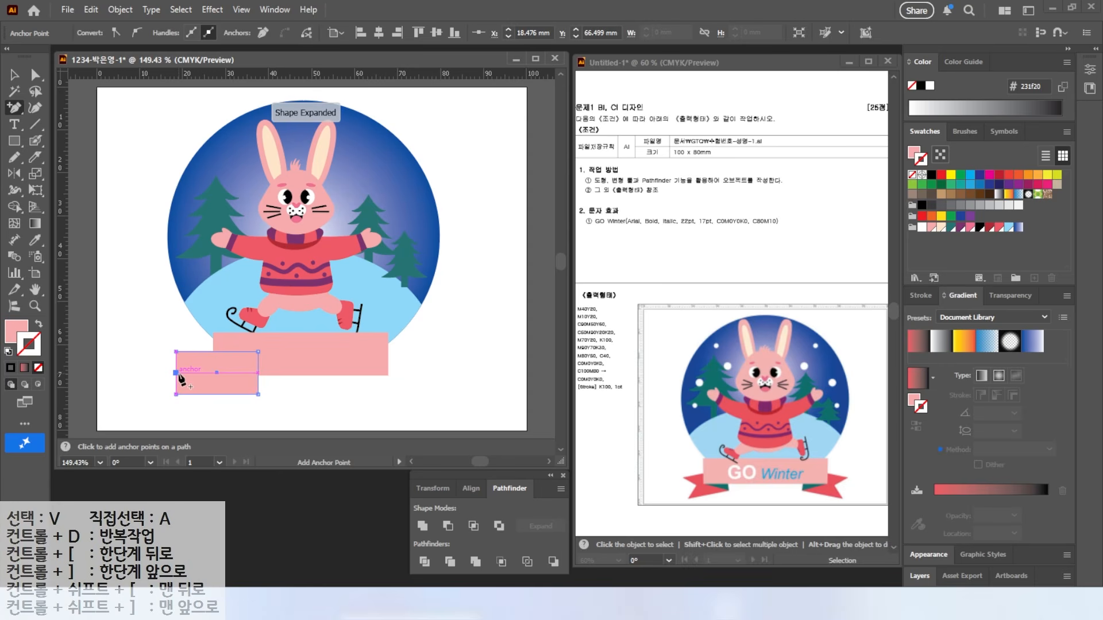
key(a)
drag(178, 375, 197, 369)
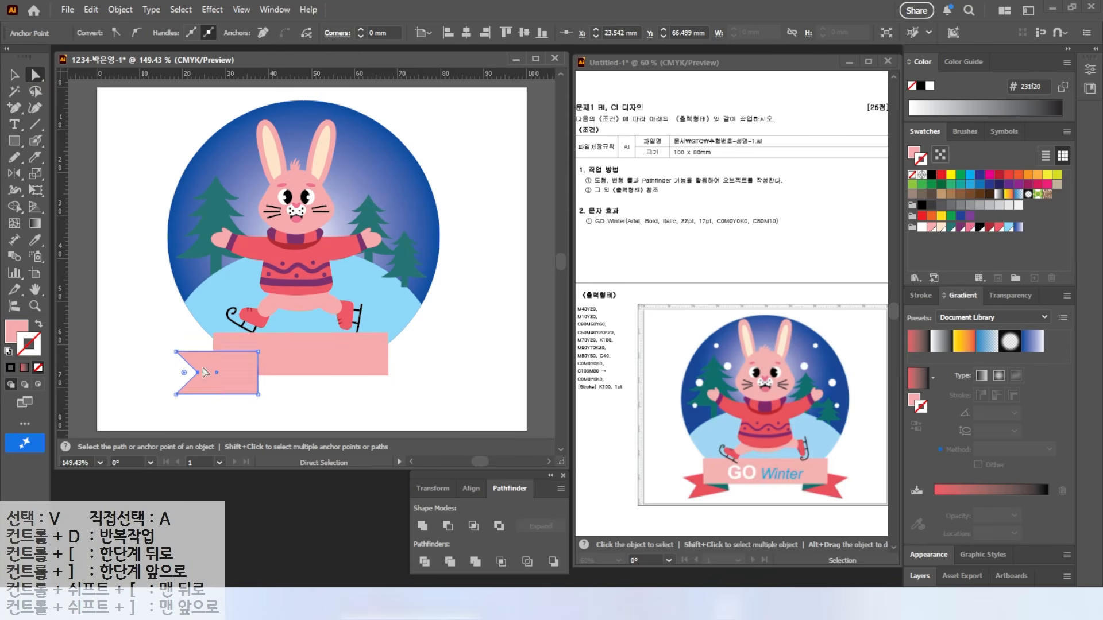
Step: Tilt the notched ribbon piece slightly counterclockwise and fill it red
click(14, 74)
mouse_move(171, 396)
mouse_down()
mouse_move(184, 417)
mouse_move(167, 406)
mouse_up()
click(987, 230)
click(455, 327)
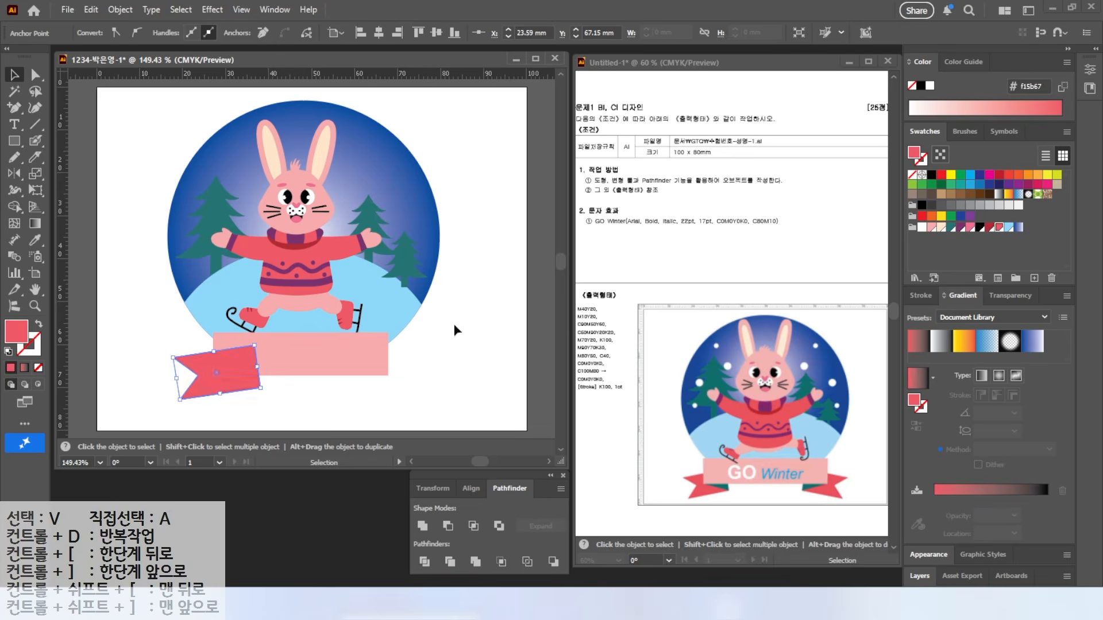
Step: Bring the large pink rectangle in front of the red ribbon tail
click(284, 365)
right_click(283, 368)
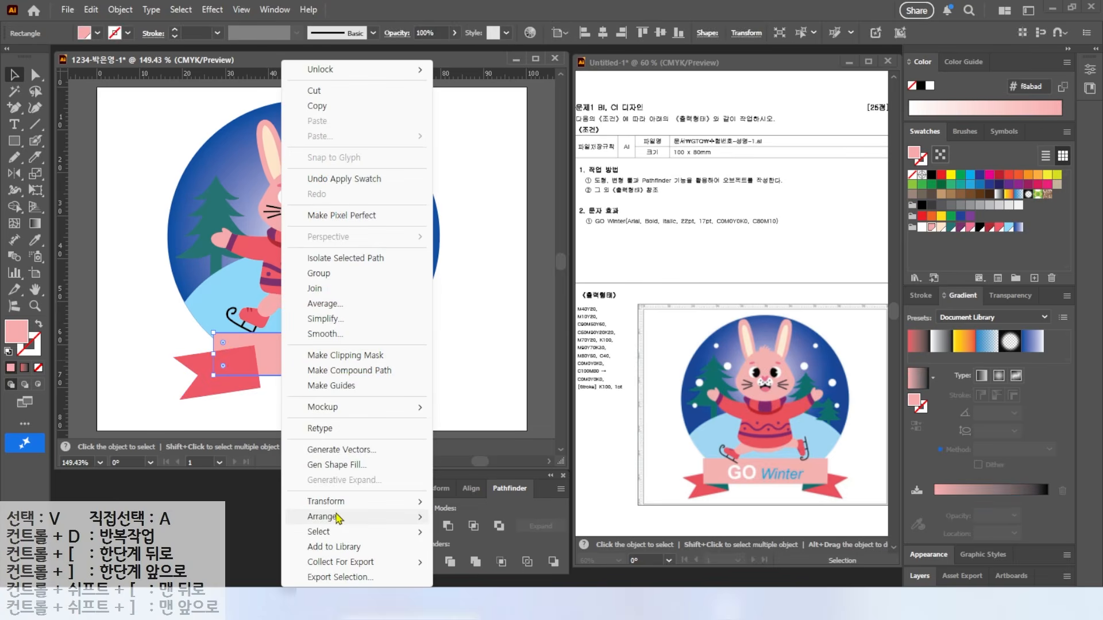
mouse_move(323, 517)
click(483, 518)
scroll(272, 395, up, 2)
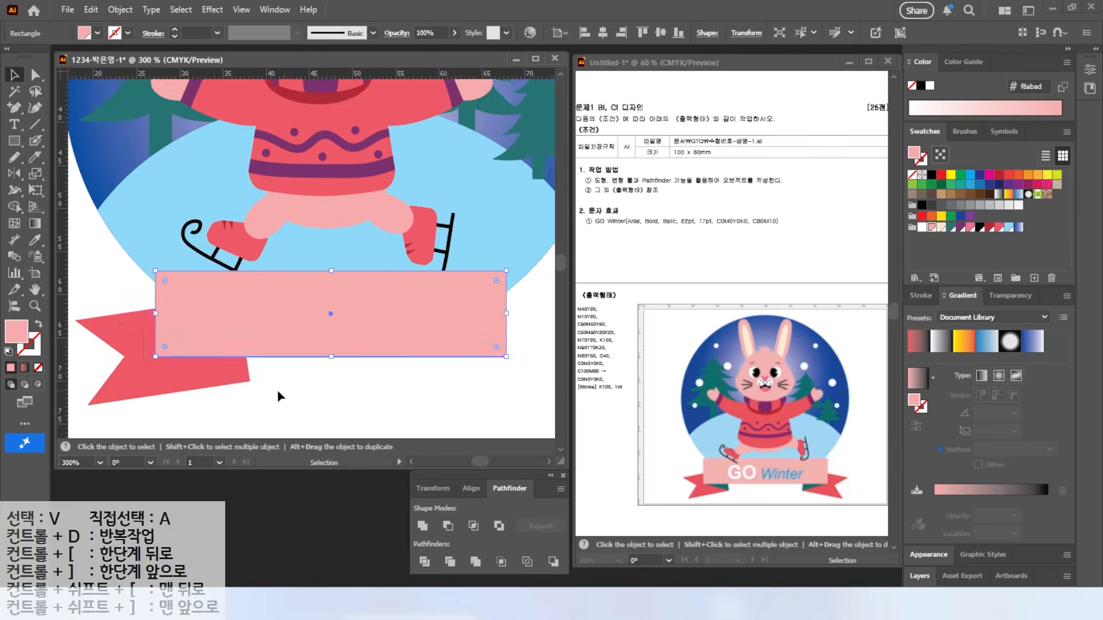
Step: Narrow the red ribbon tail and stretch the pink banner wider on both ends
drag(274, 397, 307, 369)
click(256, 336)
drag(278, 312, 239, 315)
click(218, 296)
drag(188, 286, 163, 289)
drag(539, 286, 555, 288)
mouse_move(531, 300)
mouse_down()
mouse_move(518, 299)
mouse_move(548, 288)
mouse_up()
drag(496, 318, 480, 342)
drag(532, 310, 538, 310)
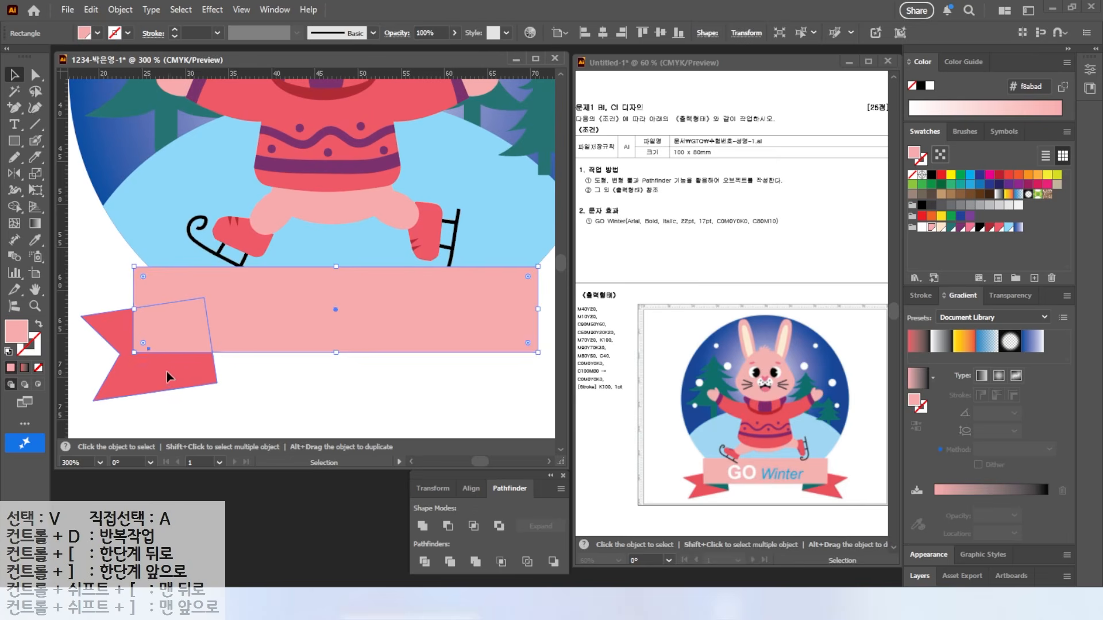
Step: Tilt the red tail a few degrees counterclockwise and nudge it up and left
click(167, 371)
drag(221, 388, 155, 369)
click(94, 288)
Step: Draw a teal triangle fold at the banner's lower-left corner with the Pen tool
drag(14, 106, 74, 110)
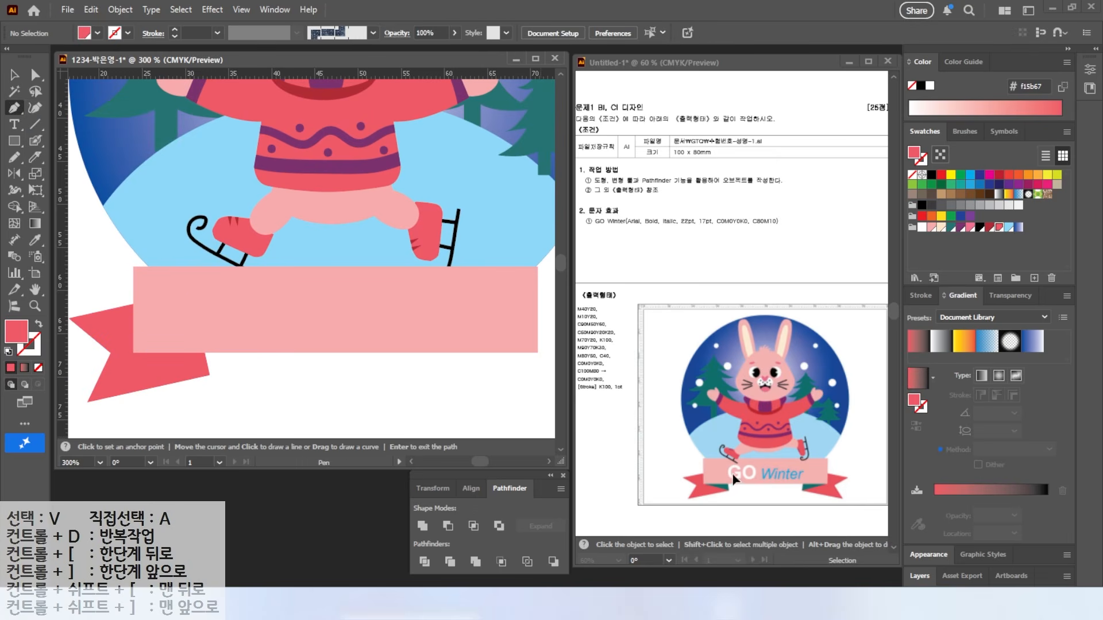
click(134, 352)
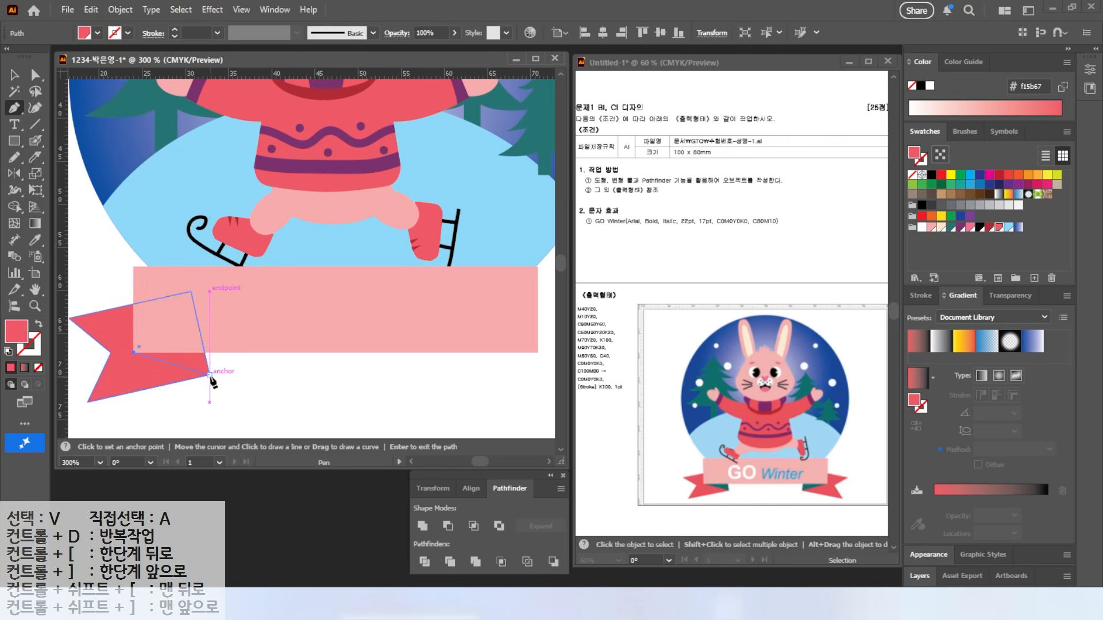
click(209, 374)
click(204, 353)
click(133, 353)
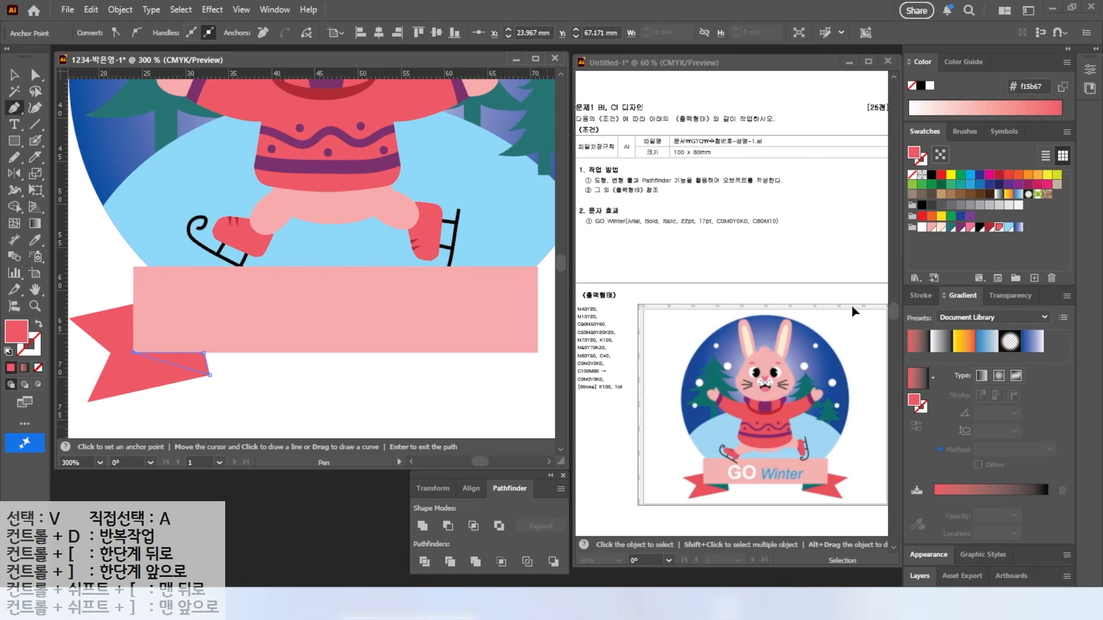
click(951, 227)
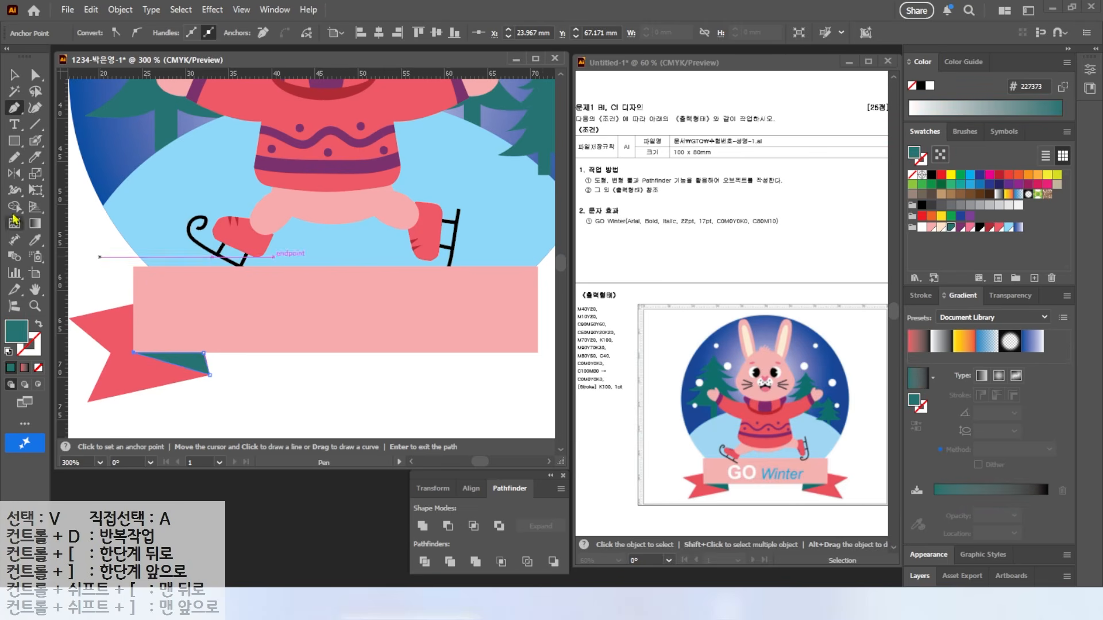
ctrl+click(243, 410)
Step: Adjust the fold's top corner to a vertical edge snapped onto the ribbon edge
click(36, 76)
click(198, 360)
drag(204, 353, 203, 352)
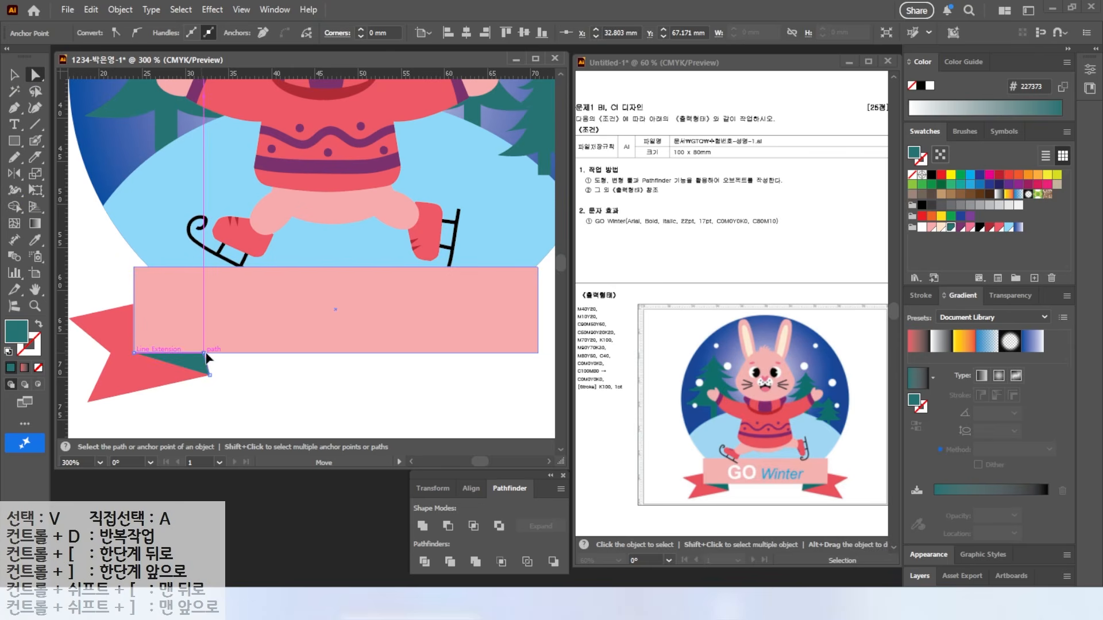
scroll(180, 394, up, 5)
drag(303, 177, 313, 179)
scroll(294, 231, down, 6)
Step: Mirror a copy of the tail and fold to the right end about the banner's centre, banner in front
drag(298, 235, 216, 258)
click(13, 77)
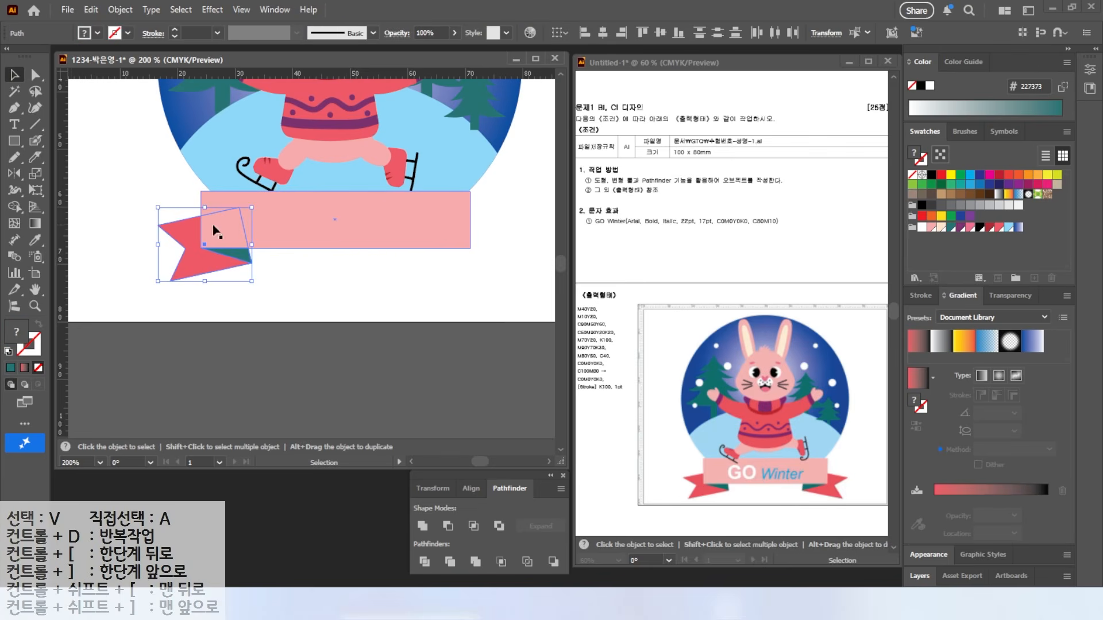
click(17, 174)
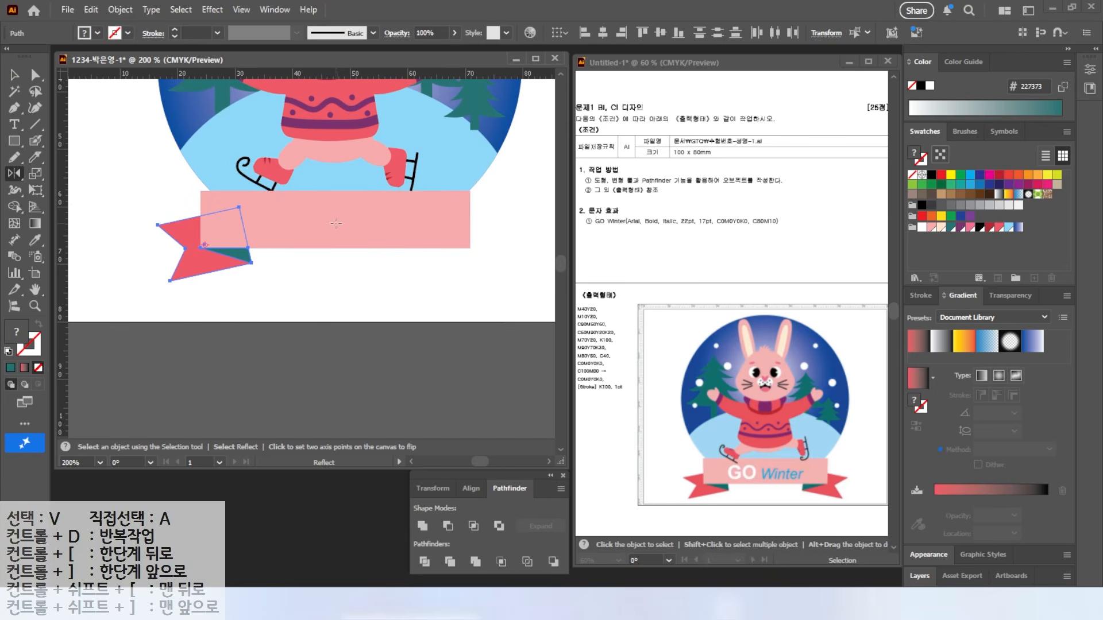
key(ctrl)
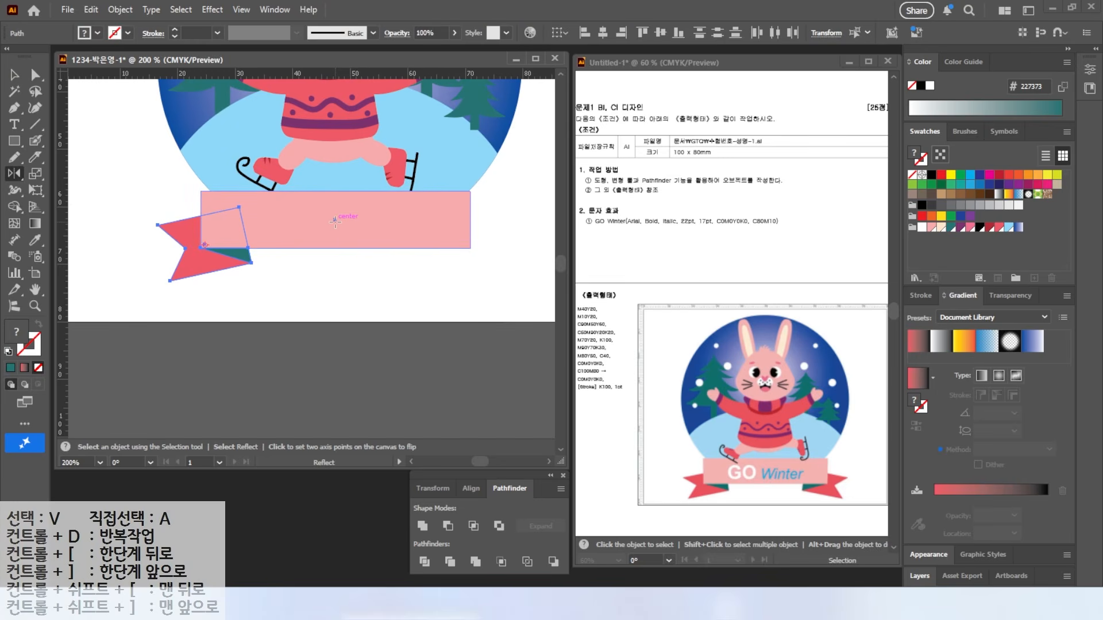
alt+click(335, 220)
click(745, 335)
key(v)
click(356, 223)
key(ctrl+shift+bracketright)
click(351, 284)
Step: Type the text 'GO' and move it onto the pink banner
key(t)
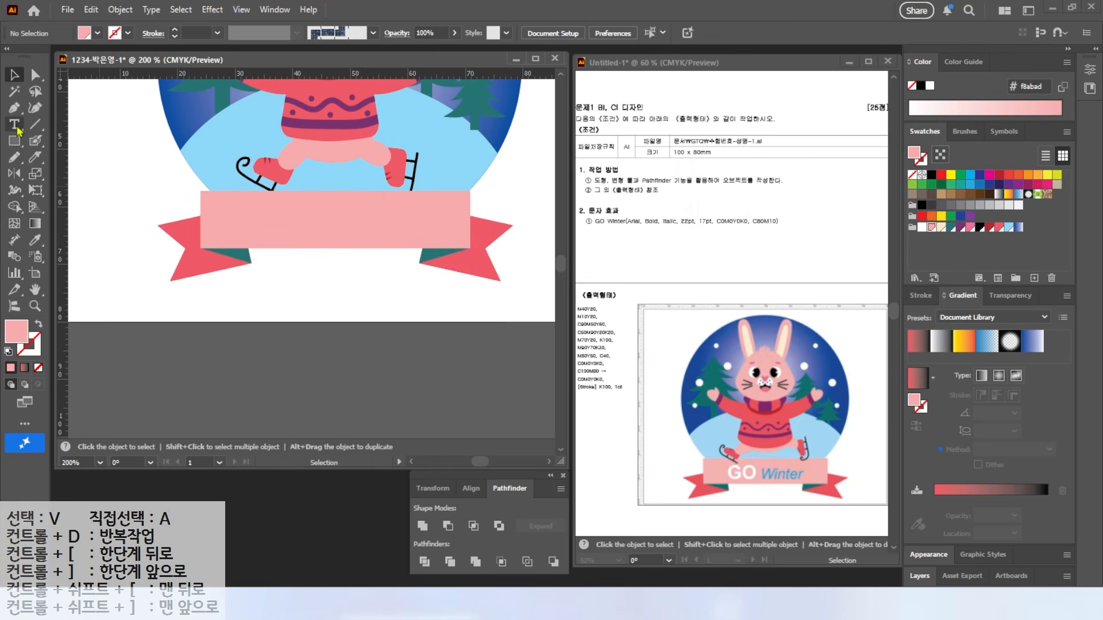
click(290, 273)
key(BackSpace)
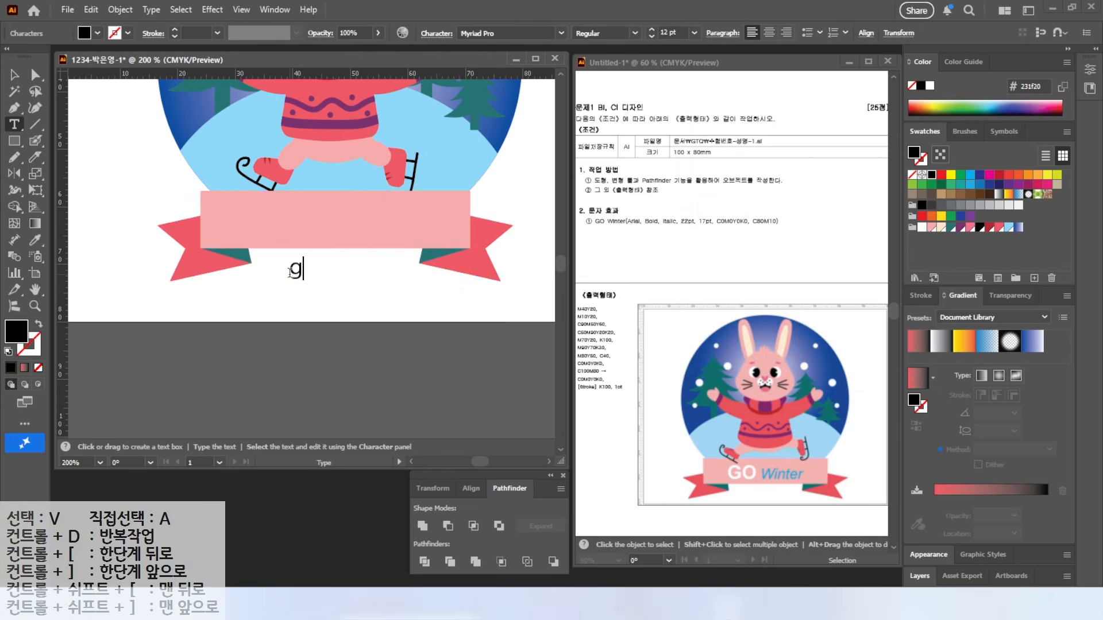
text(GO Win)
key(BackSpace)
key(BackSpace)
key(BackSpace)
key(BackSpace)
key(Escape)
key(space)
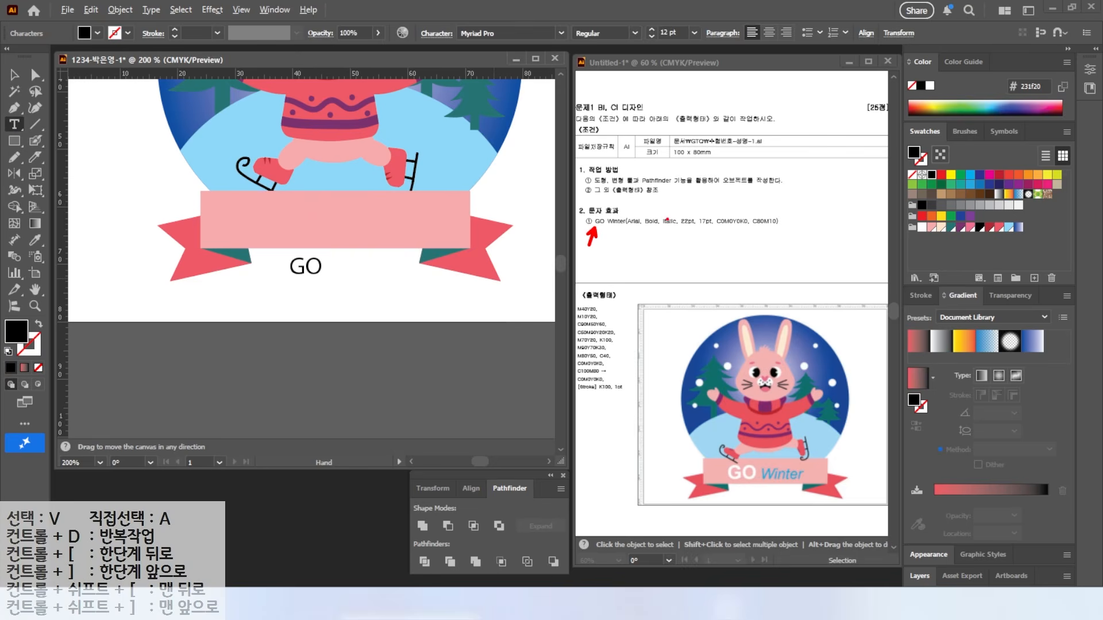
mouse_move(636, 182)
mouse_down()
mouse_move(651, 213)
mouse_move(676, 216)
mouse_up()
key(v)
drag(310, 266, 258, 222)
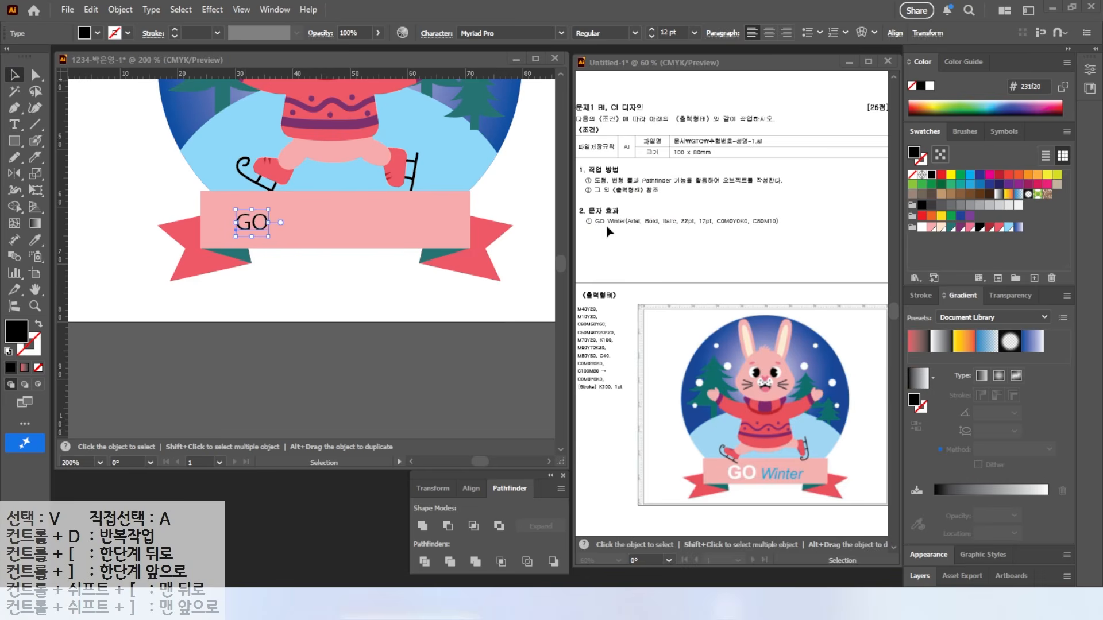
Step: Set 'GO' to Arial Bold, 22 pt, with a white fill
click(560, 33)
click(494, 162)
click(634, 33)
click(594, 146)
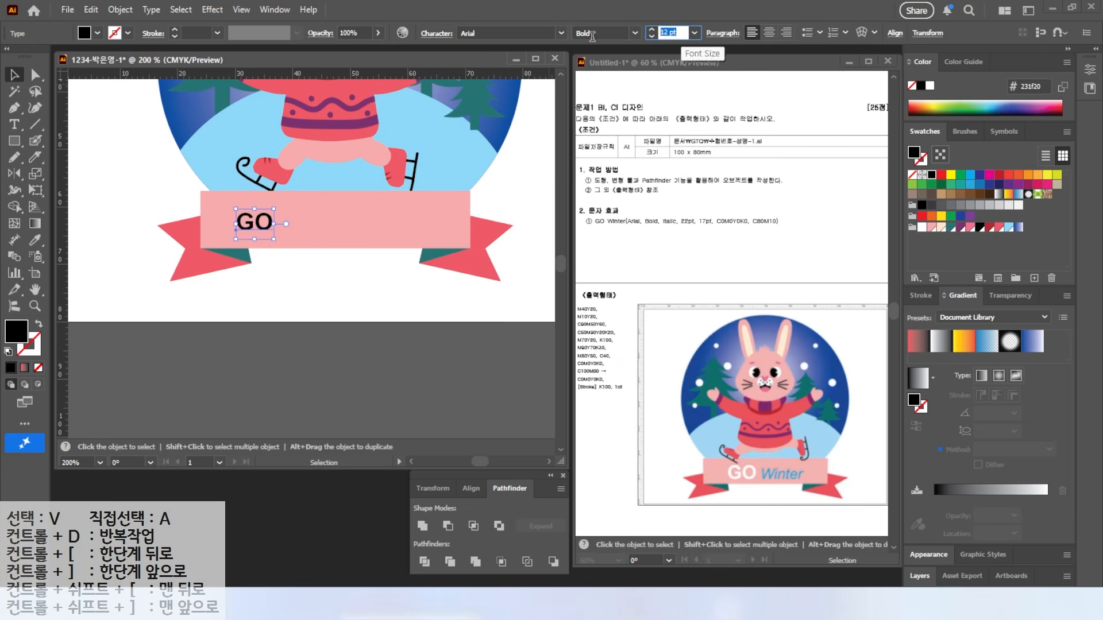
key(Tab)
text(22)
key(Return)
click(922, 227)
Step: Copy 'GO' to its right, retype it as 'Winter', and make it Italic 17 pt
drag(260, 236, 332, 236)
double_click(332, 235)
key(ctrl+a)
text(Winter)
key(ctrl+a)
click(635, 33)
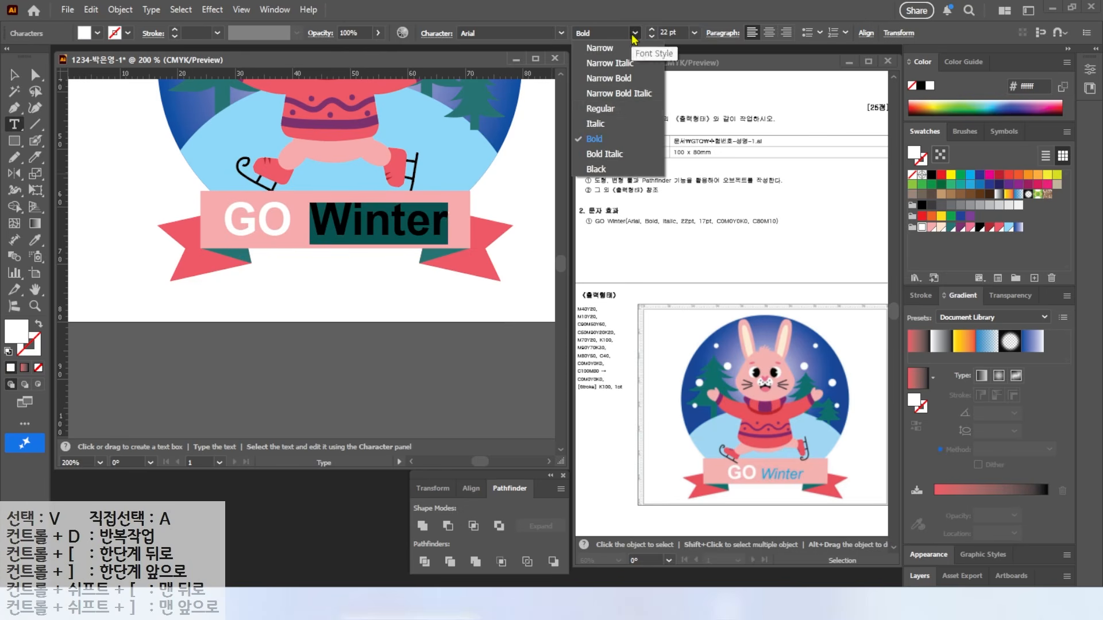
click(599, 121)
key(Tab)
text(17)
key(Return)
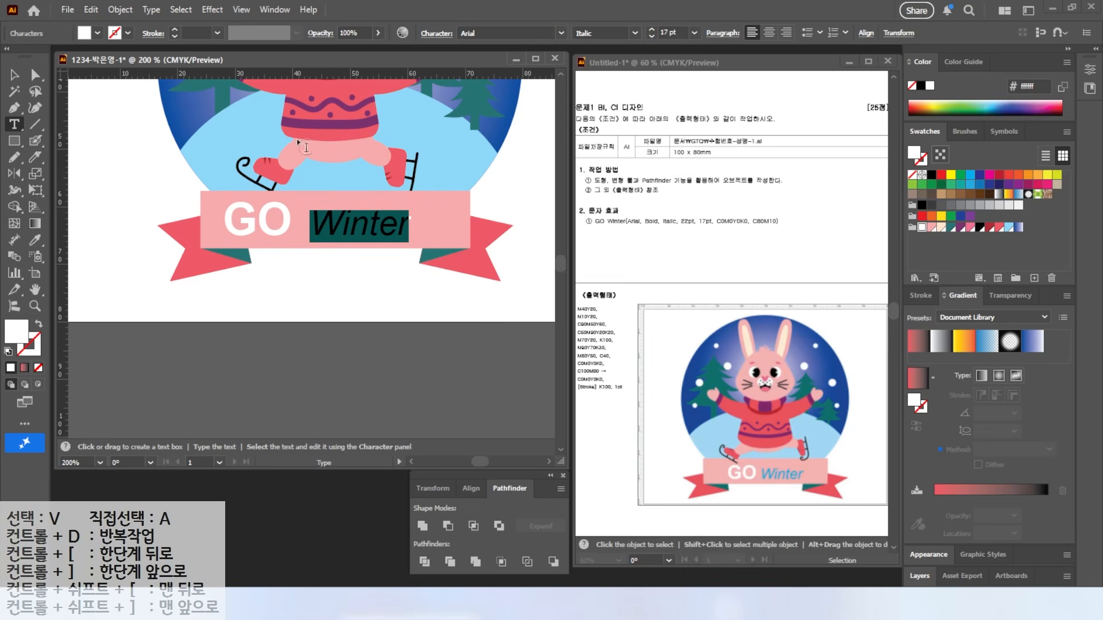
Step: Colour 'Winter' blue (C80 M10) and shift both words slightly right on the banner
double_click(18, 332)
double_click(762, 332)
text(80)
key(Tab)
text(10)
key(Tab)
key(Return)
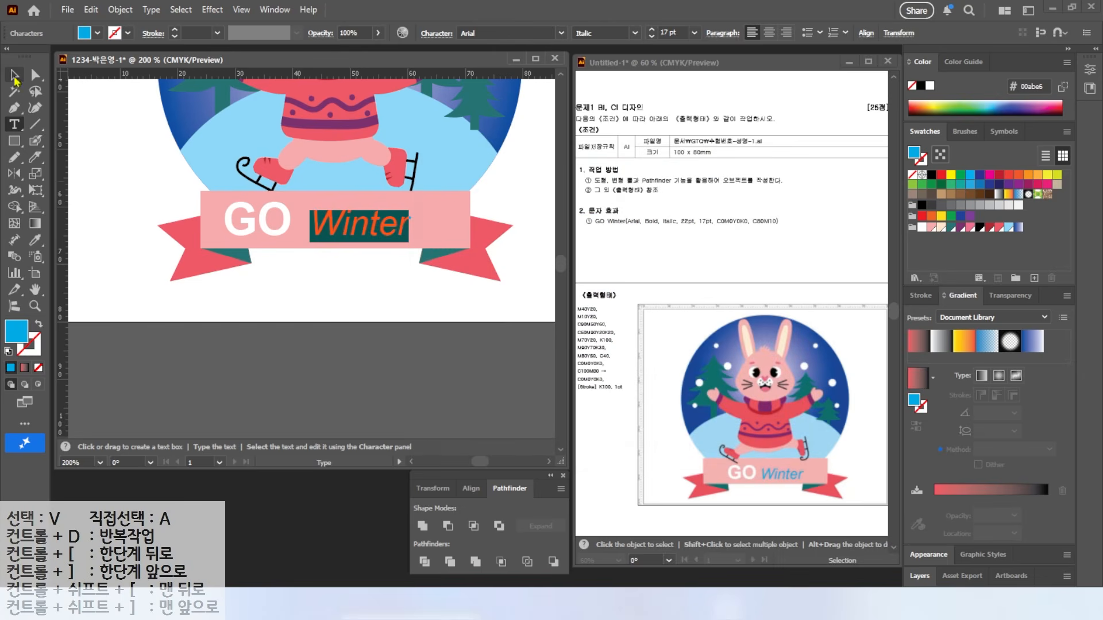
click(15, 78)
drag(356, 222, 368, 223)
drag(283, 222, 294, 223)
drag(311, 301, 495, 230)
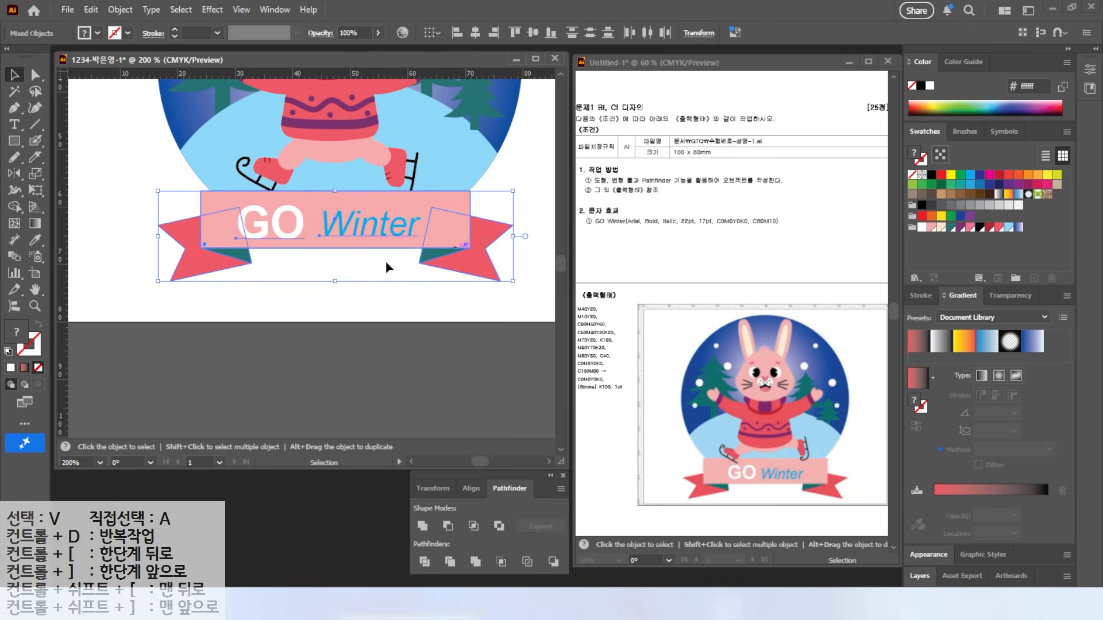
Step: Group the ribbon pieces and banner text into one object
right_click(316, 236)
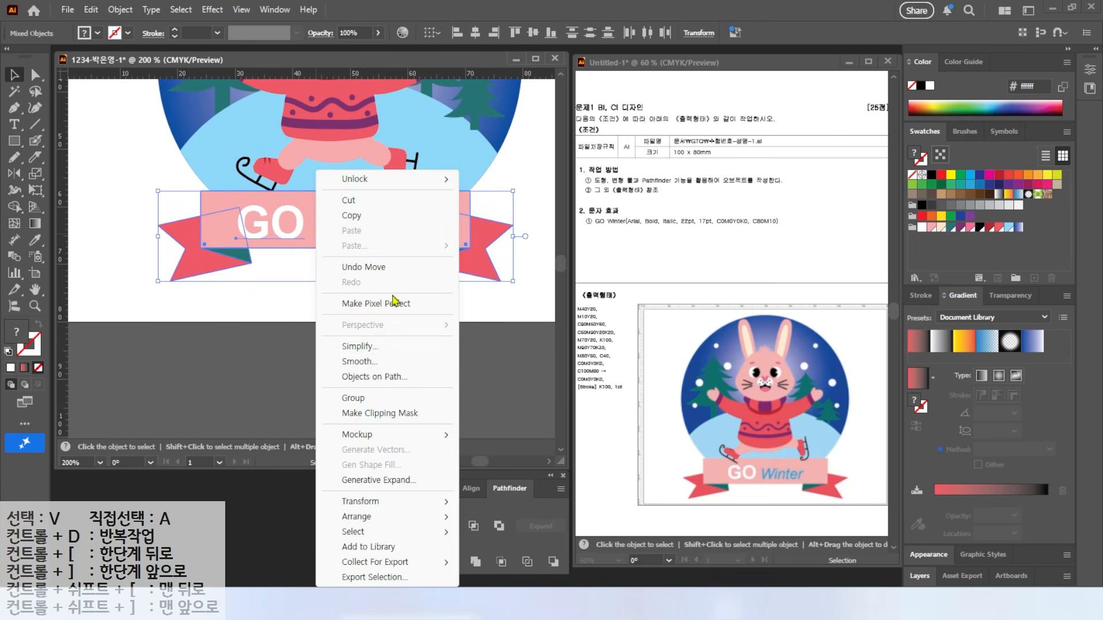
click(359, 398)
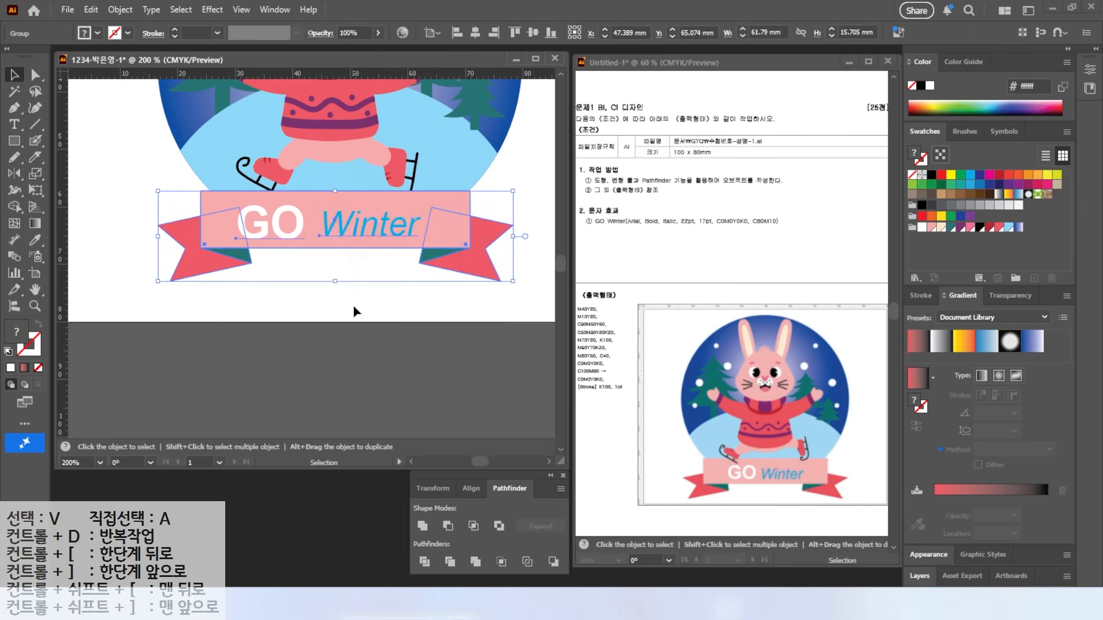
click(418, 176)
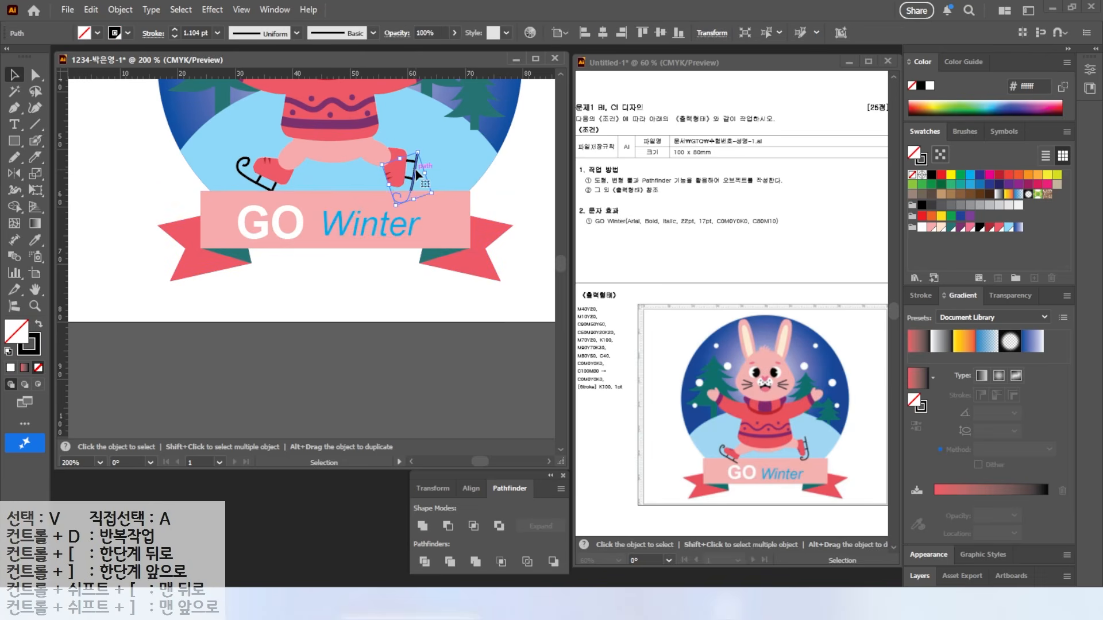
shift+click(239, 174)
right_click(243, 174)
key(Escape)
click(332, 254)
Step: Fit the artboard in the window and bring up the Paintbrush tool options
key(ctrl+0)
key(space)
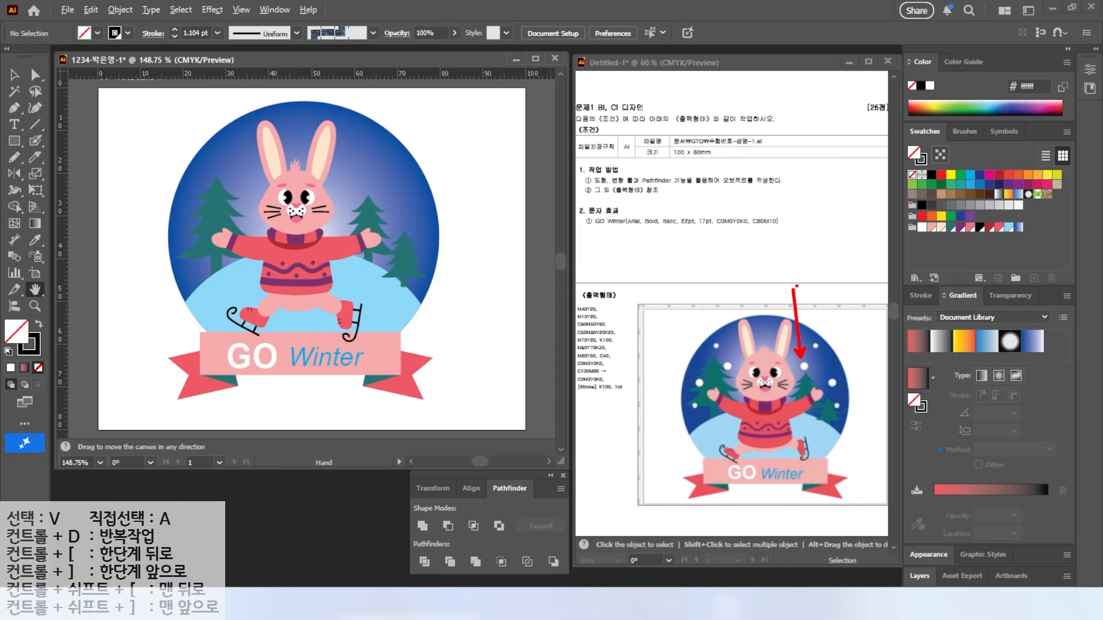
key(v)
click(36, 142)
click(38, 142)
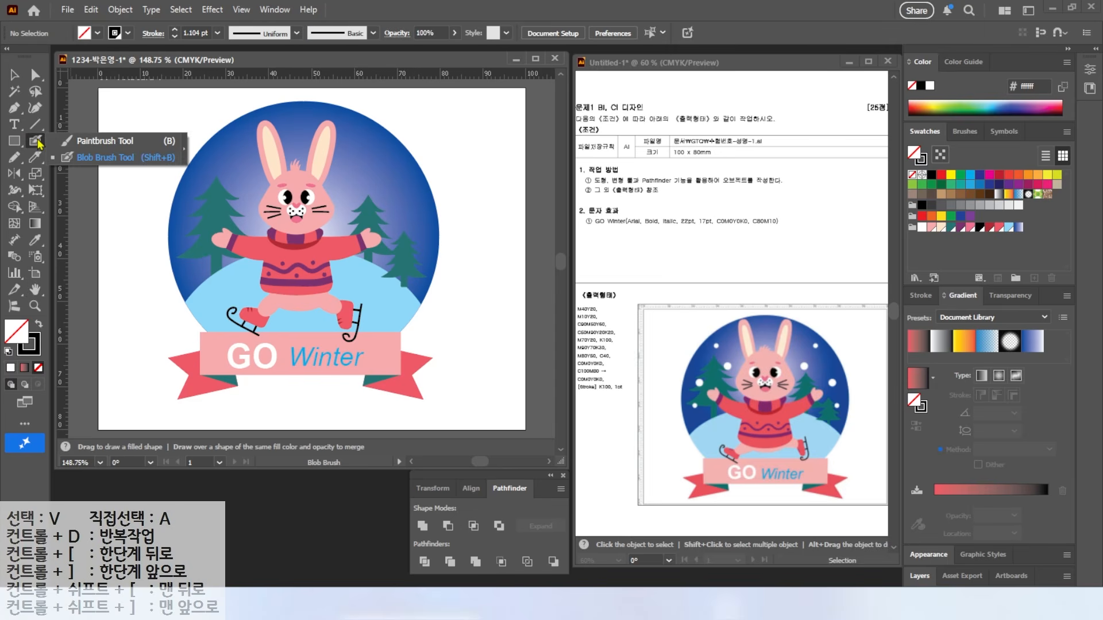
Step: Paint seven white snowflake dots around the blue circle with the Blob Brush
click(113, 158)
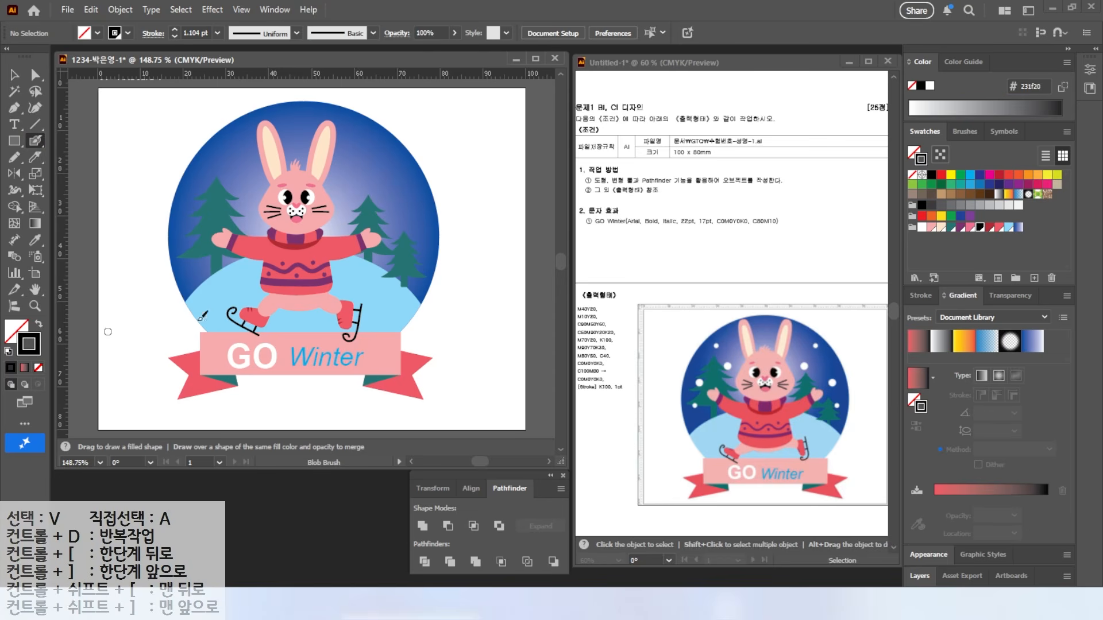
click(922, 228)
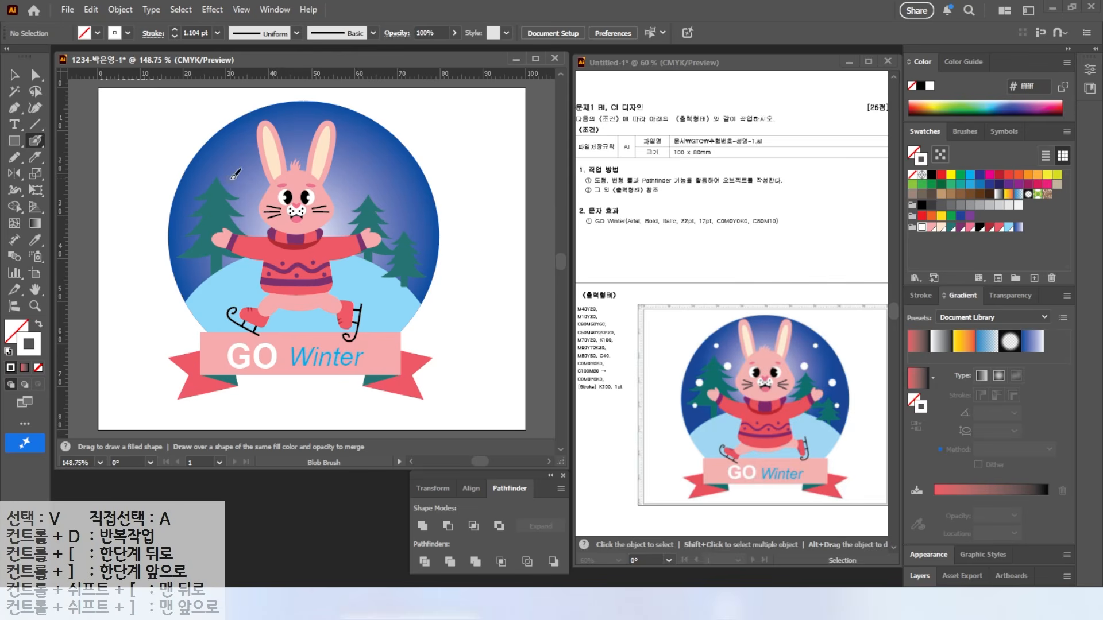
key(alt)
mouse_move(153, 168)
mouse_down()
mouse_move(128, 169)
mouse_move(140, 211)
mouse_up()
drag(199, 154, 235, 173)
click(239, 186)
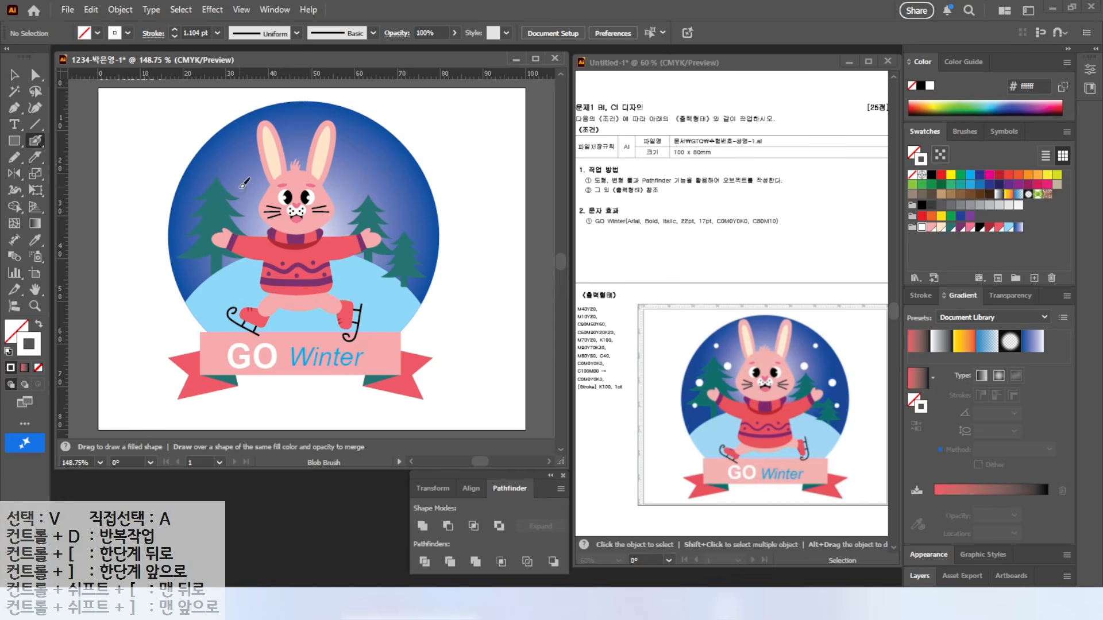
click(193, 225)
click(352, 178)
click(409, 217)
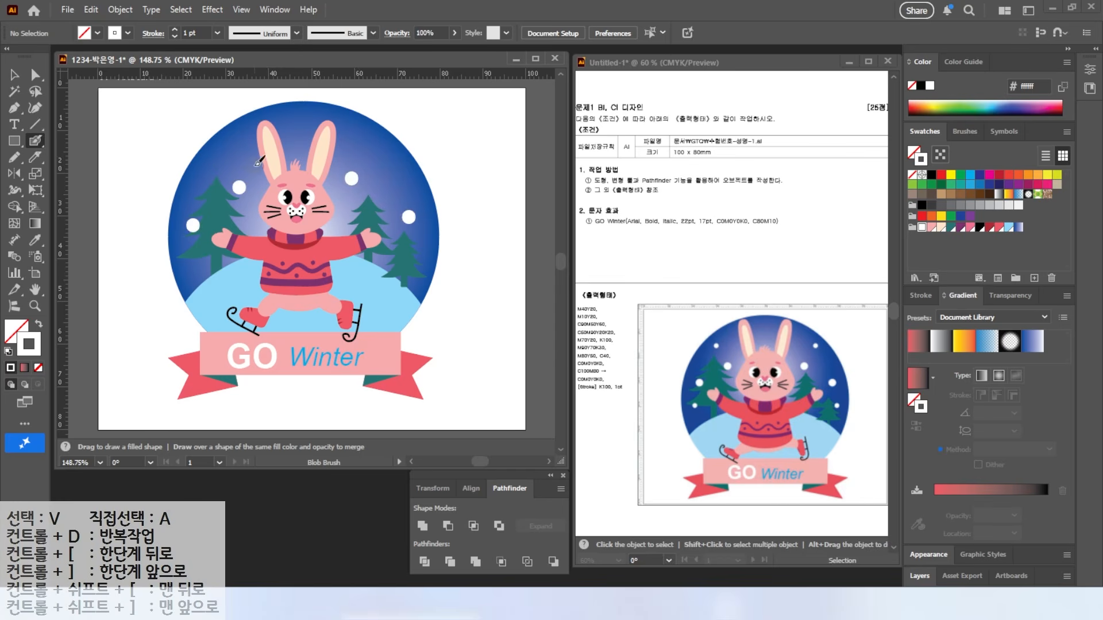
click(377, 152)
click(414, 250)
click(216, 154)
key(v)
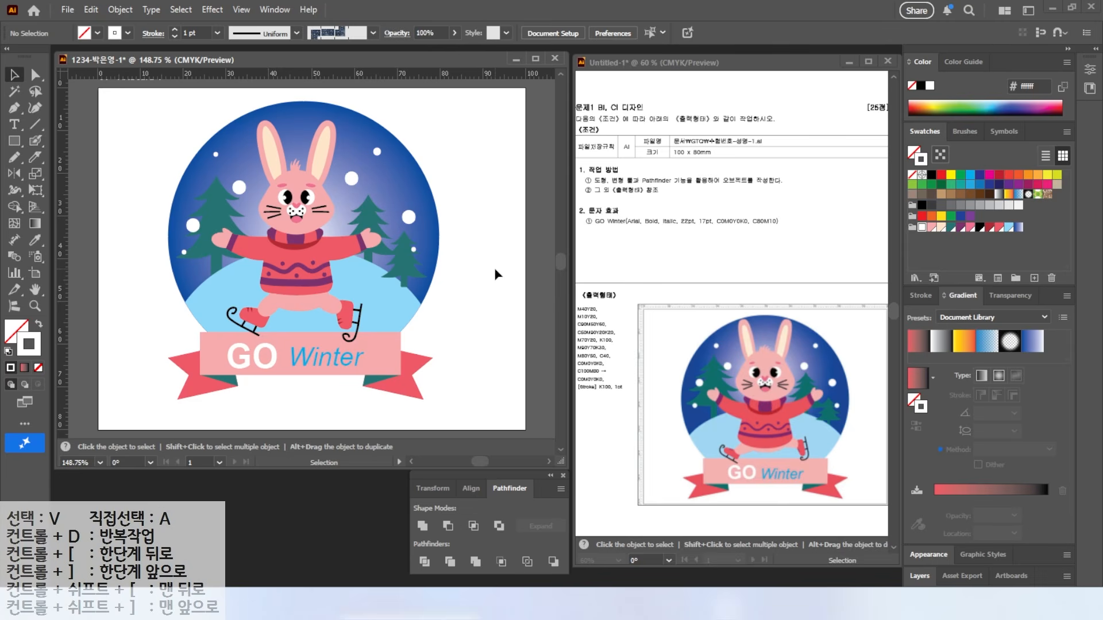
Step: Save the rabbit artwork as an Illustrator 2020 file in the Documents > GTQ folder
click(66, 11)
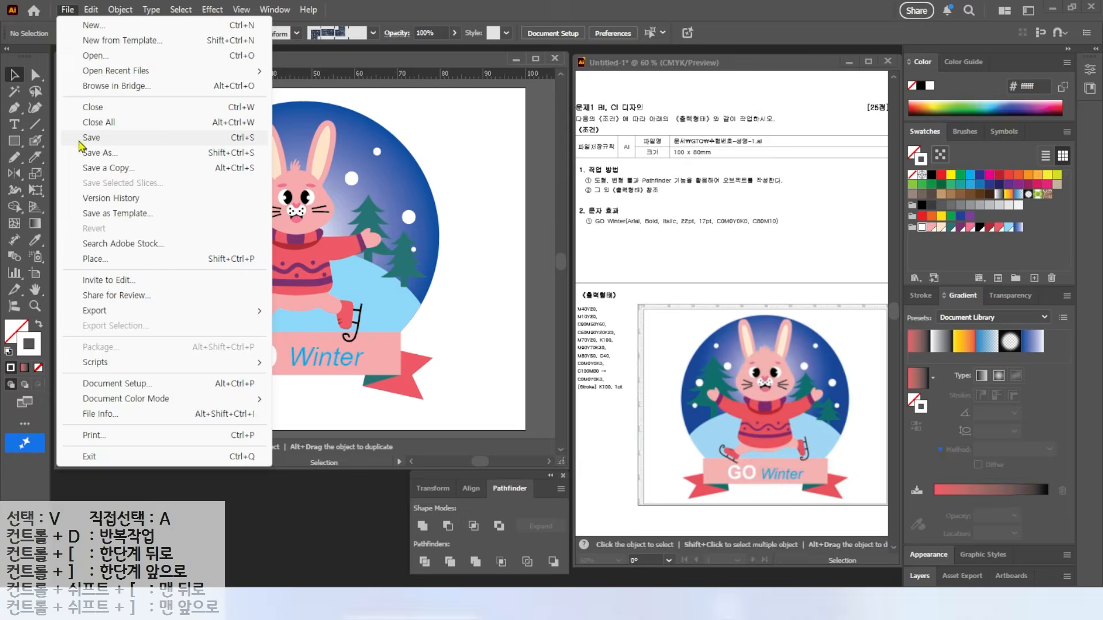
click(99, 152)
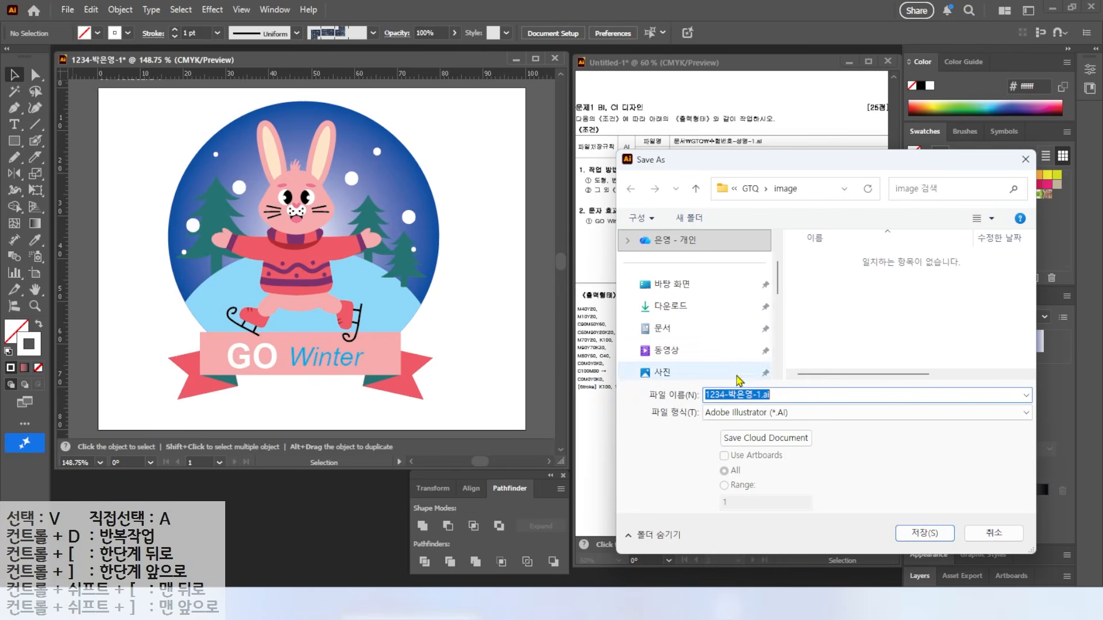
click(751, 191)
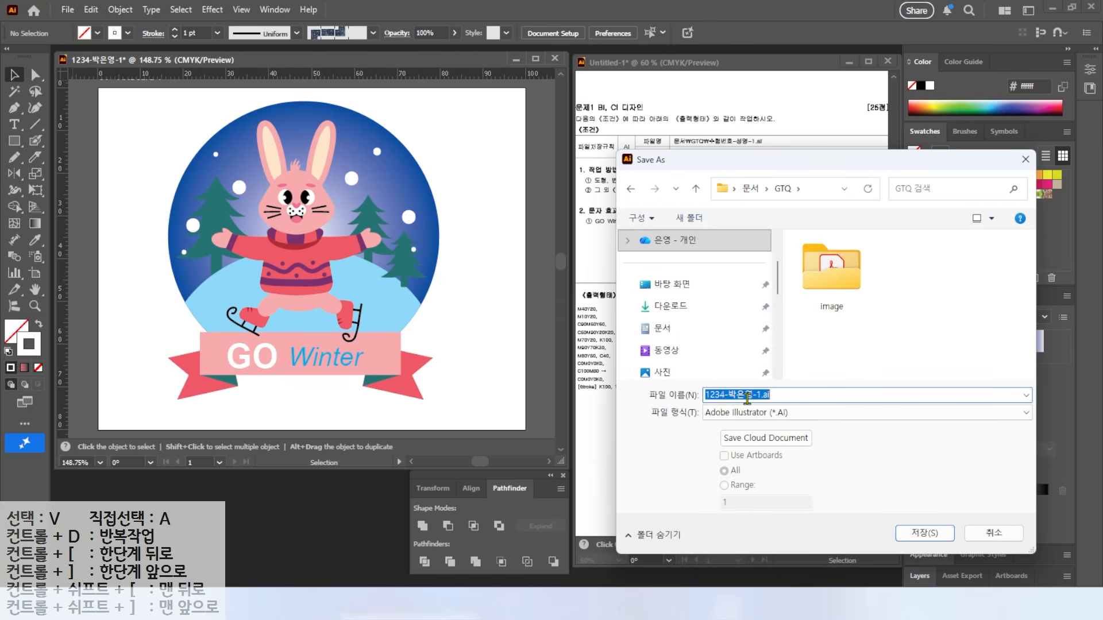
click(925, 533)
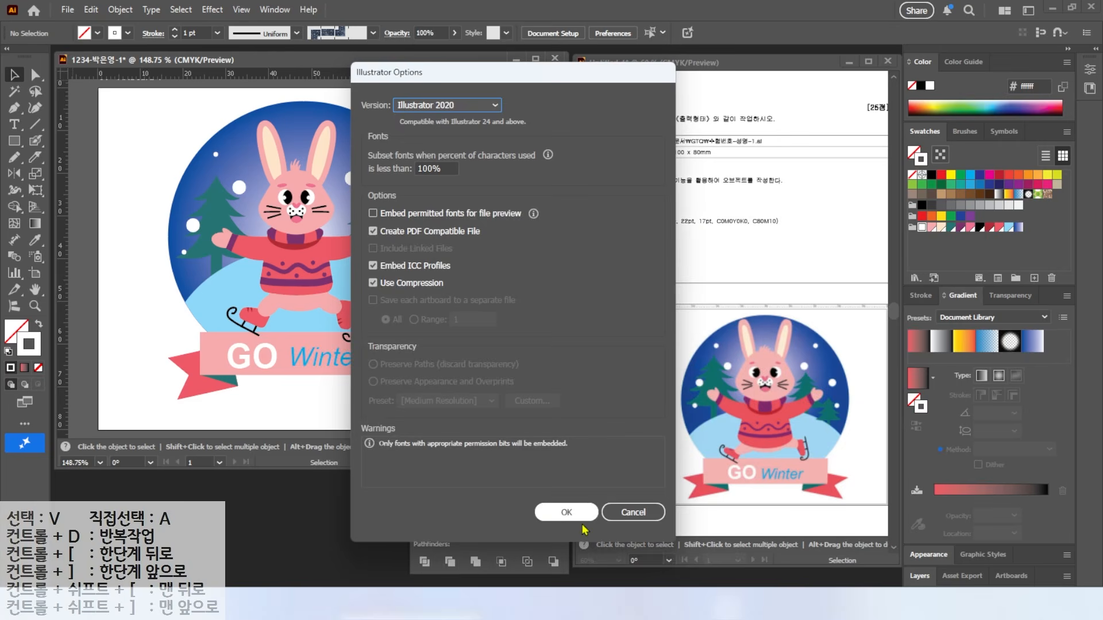
click(564, 513)
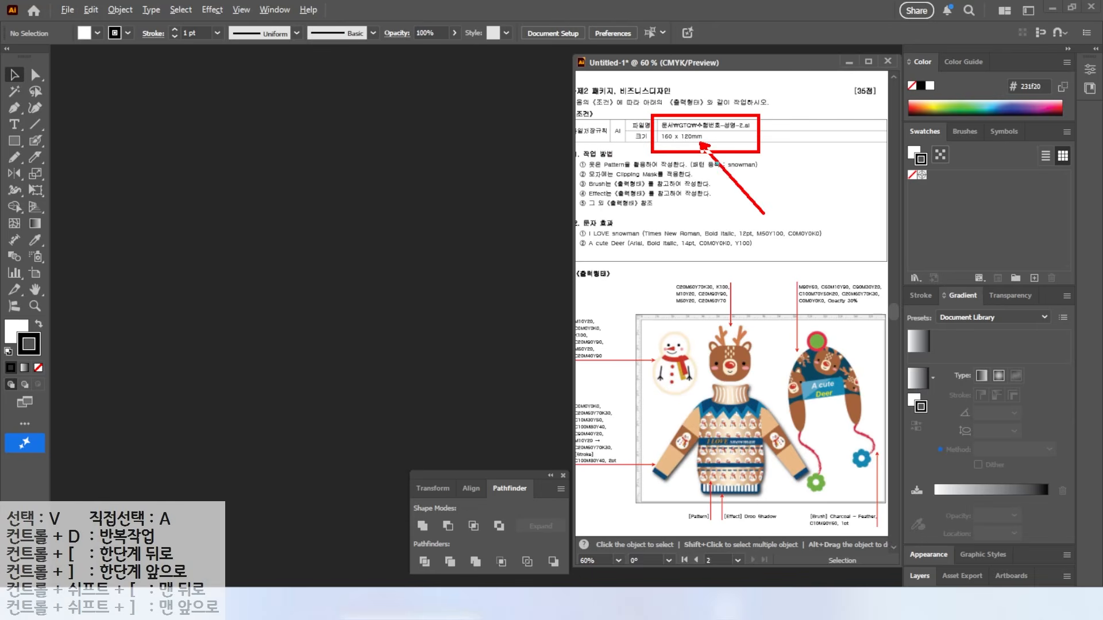
Step: Start a new 160 × 120 mm document, naming it with the student's ID and name
click(67, 10)
click(86, 23)
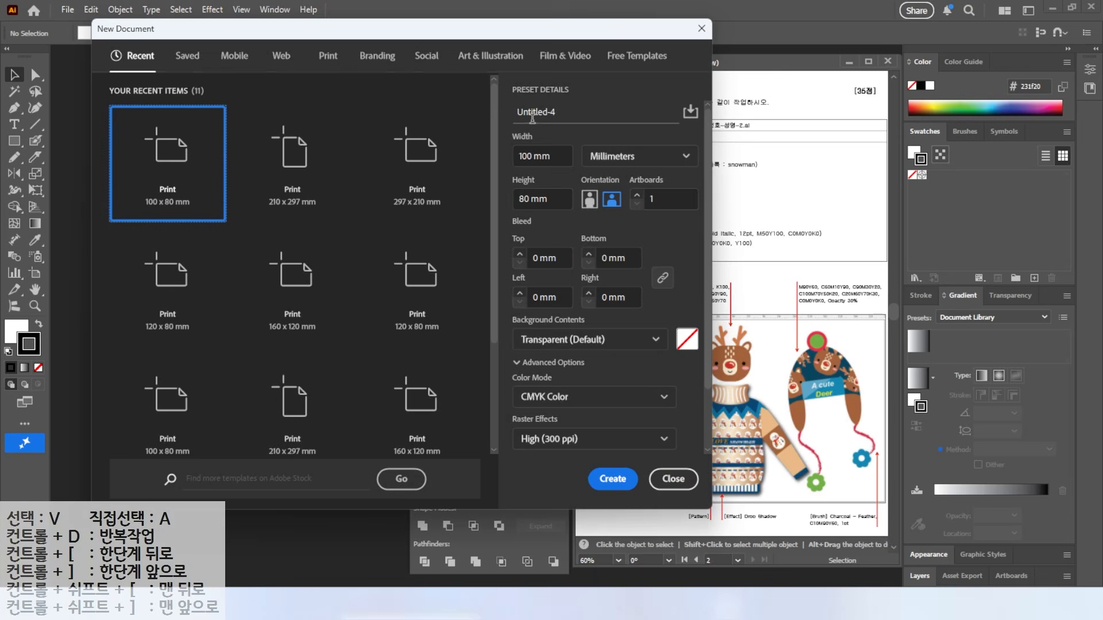
drag(558, 112, 495, 122)
text(1234)
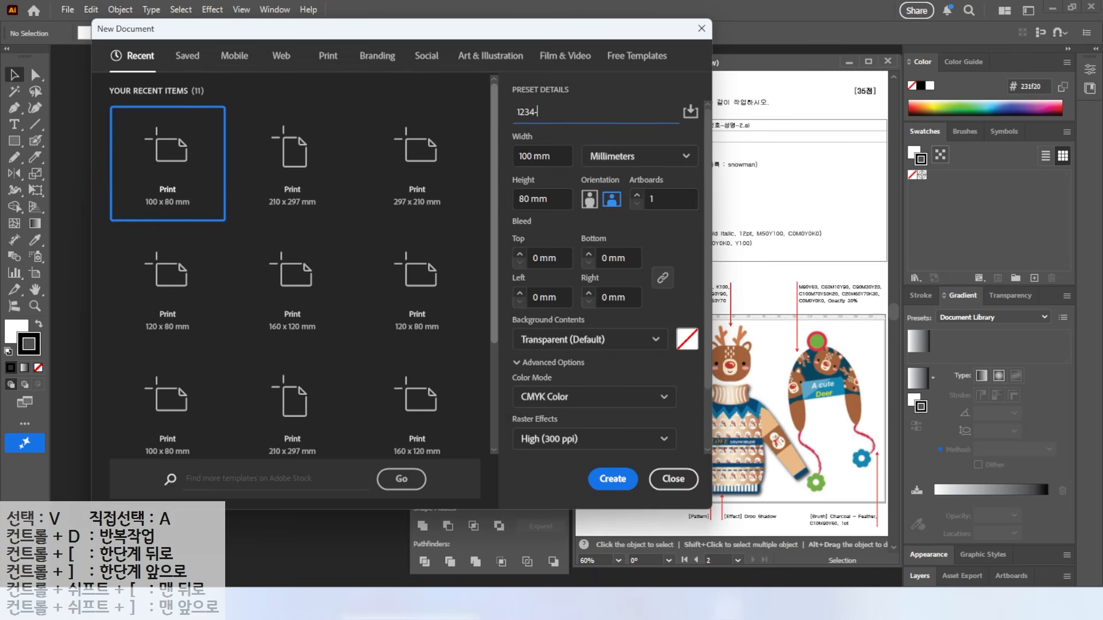
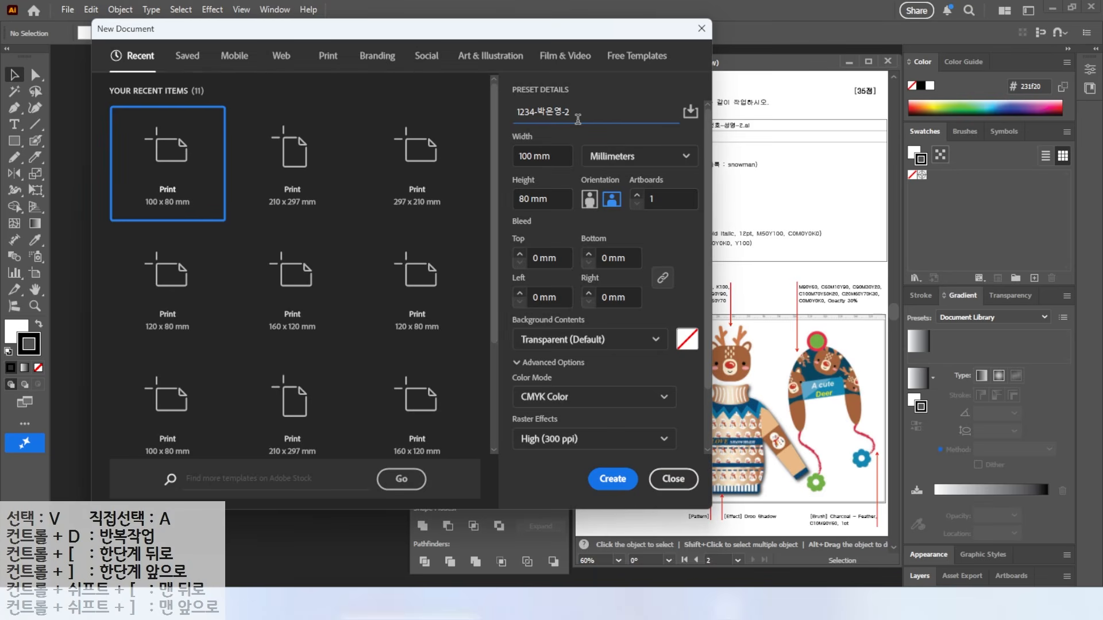
click(543, 156)
text(160)
key(Tab)
key(Tab)
text(120)
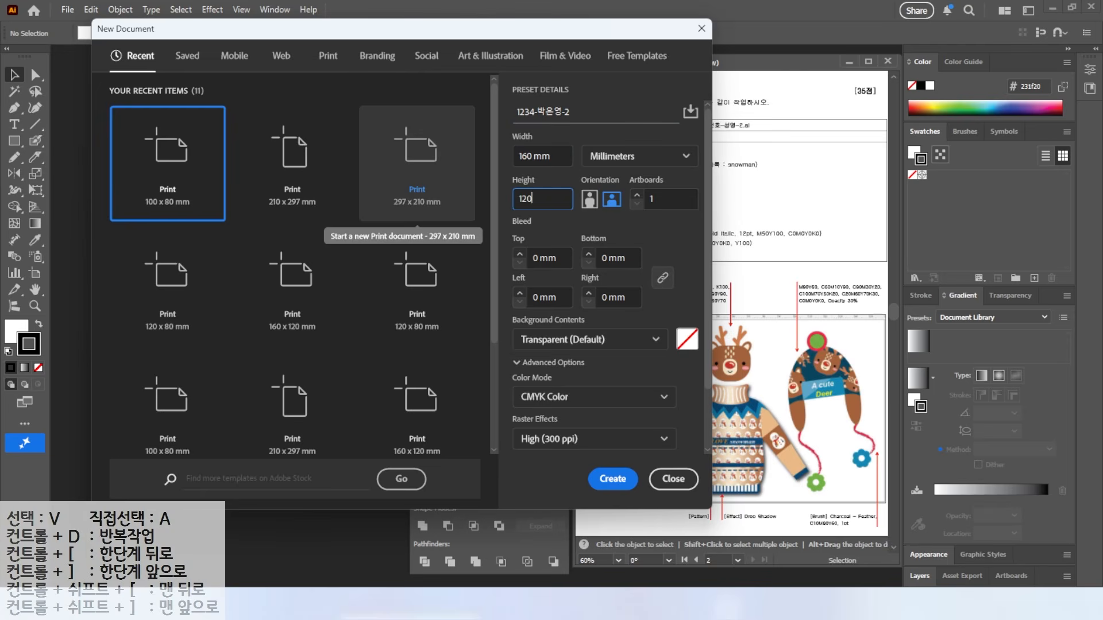
Step: Give the document a white background, keep CMYK mode, and create it
click(556, 341)
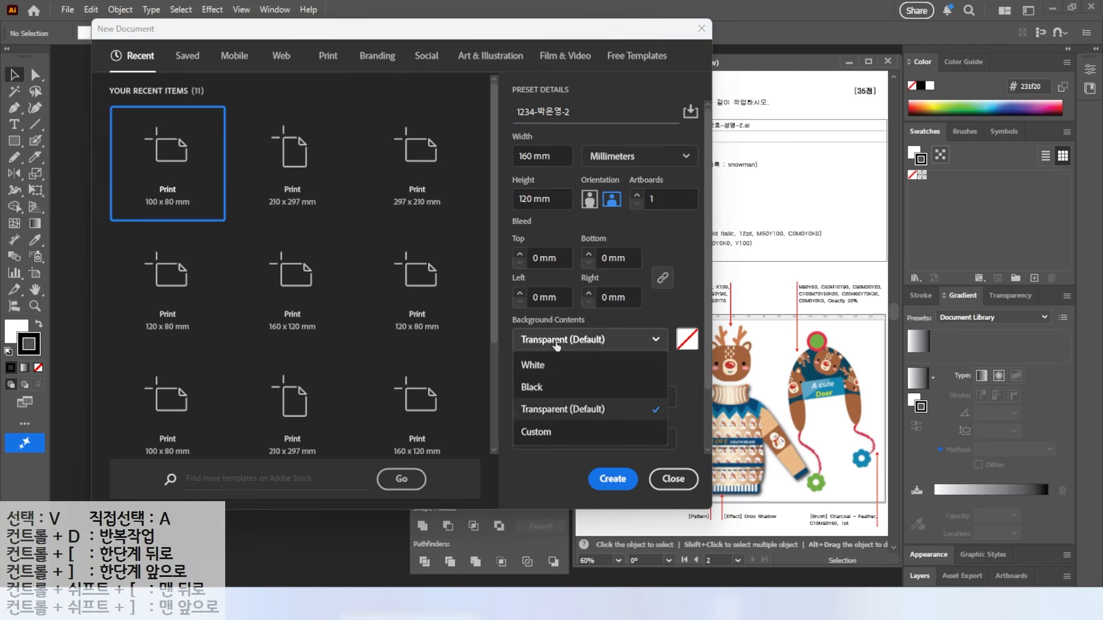
click(534, 366)
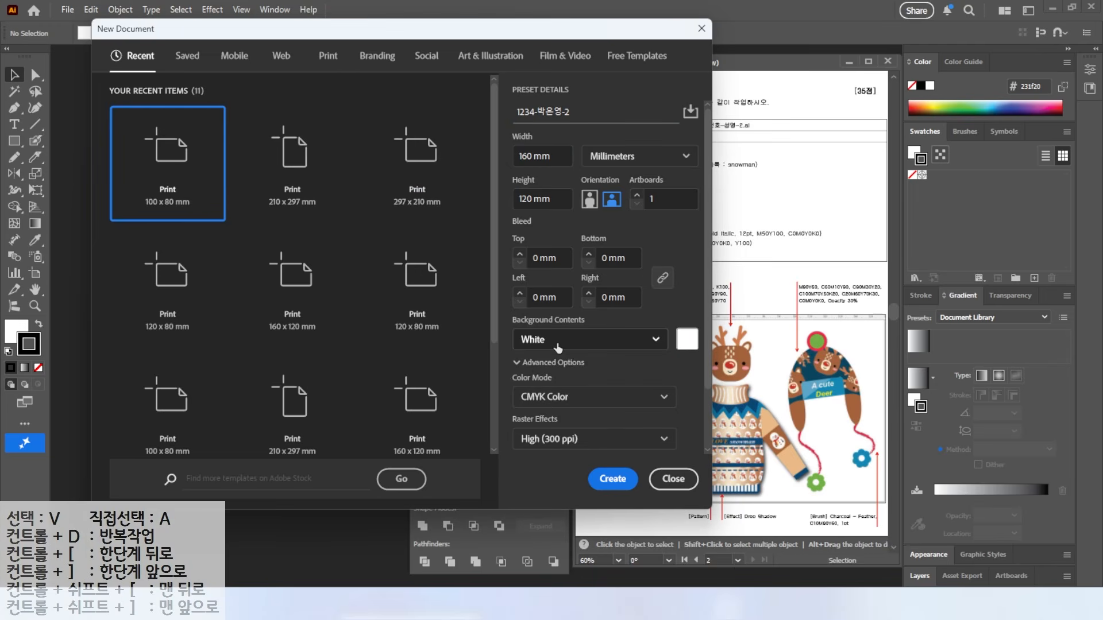
click(550, 397)
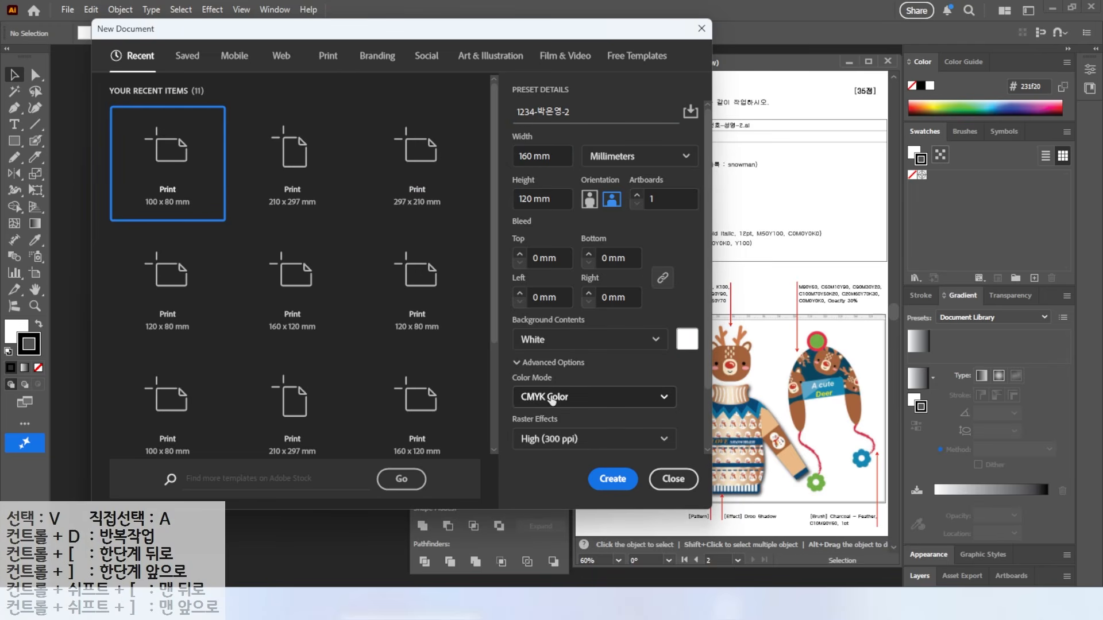
click(556, 439)
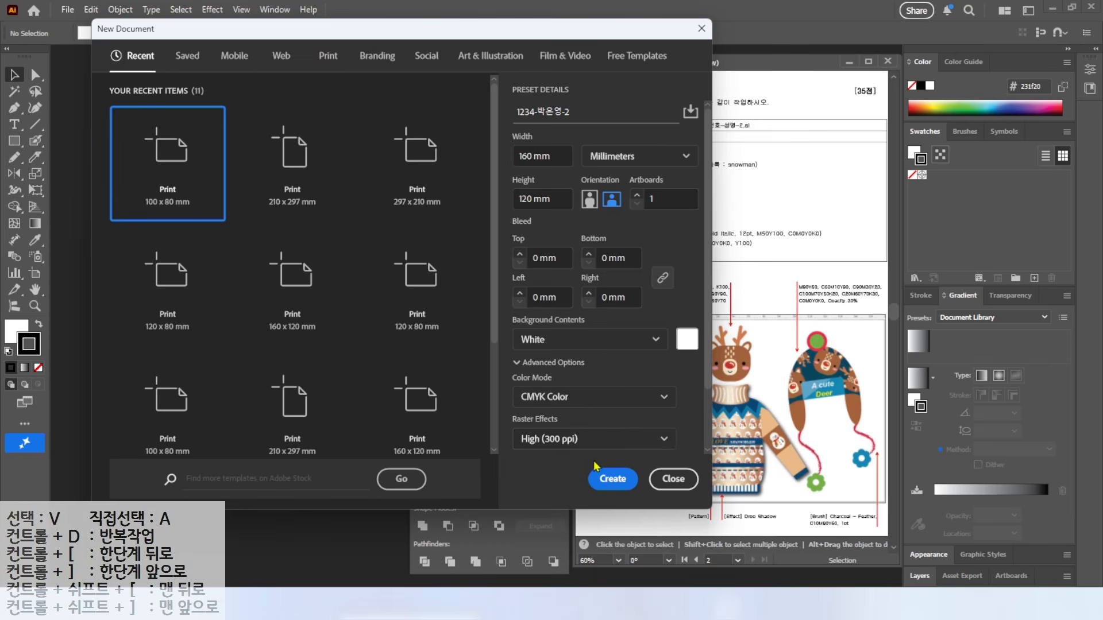
click(611, 479)
key(h)
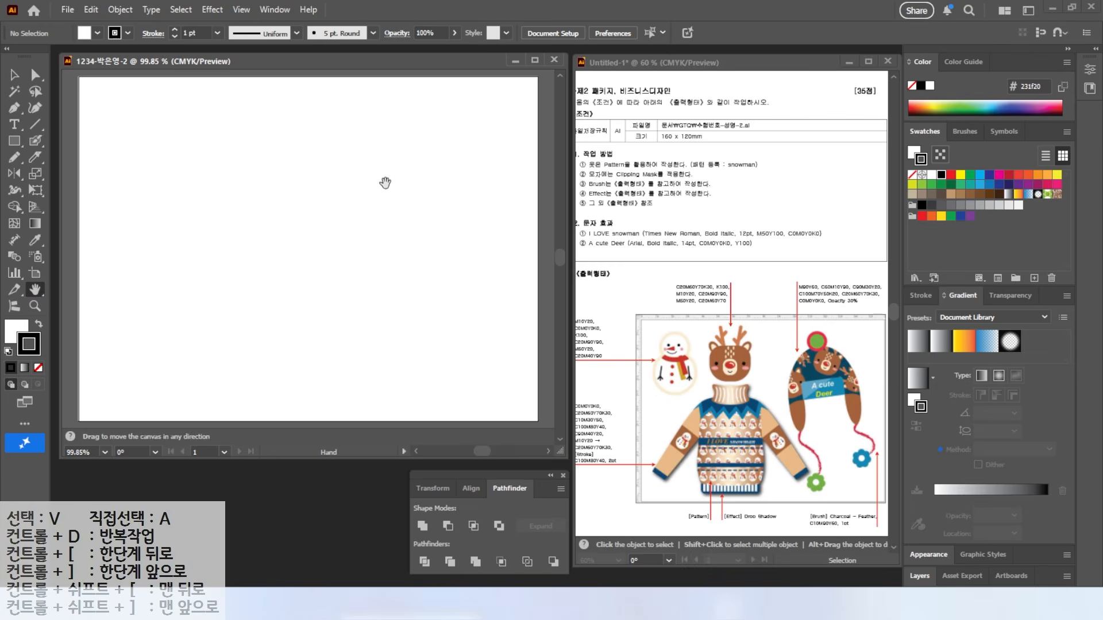
key(ctrl+r)
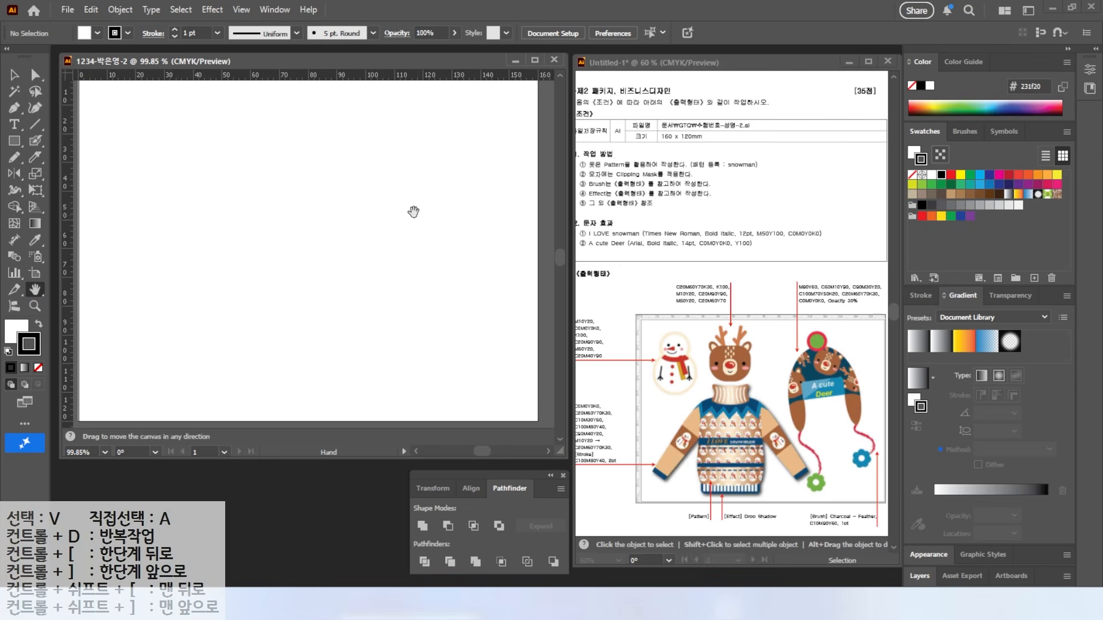
double_click(35, 292)
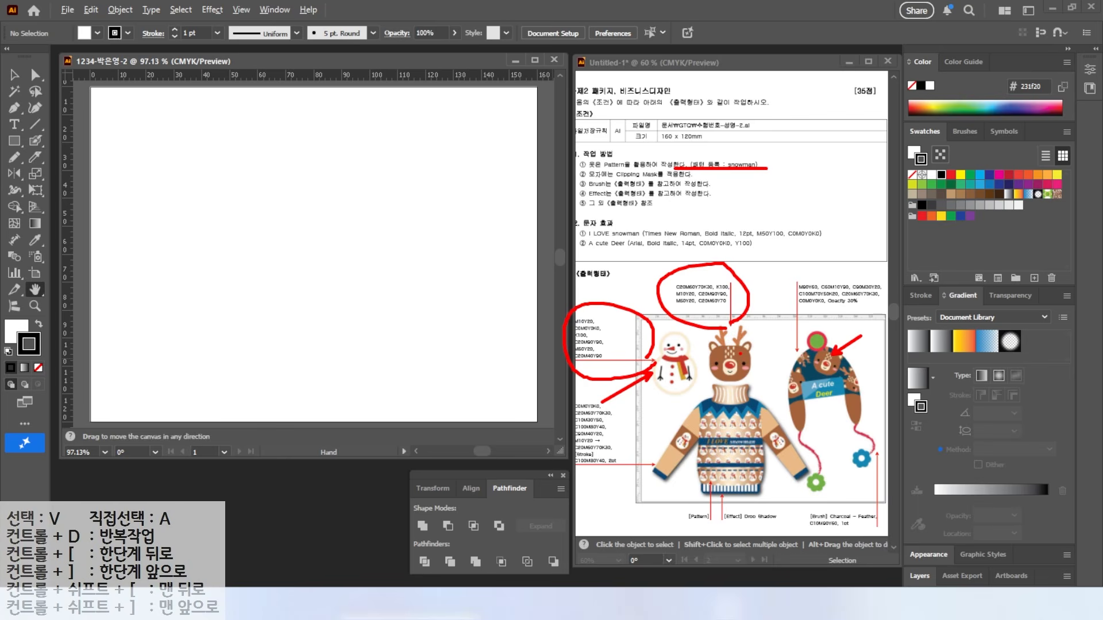
key(Escape)
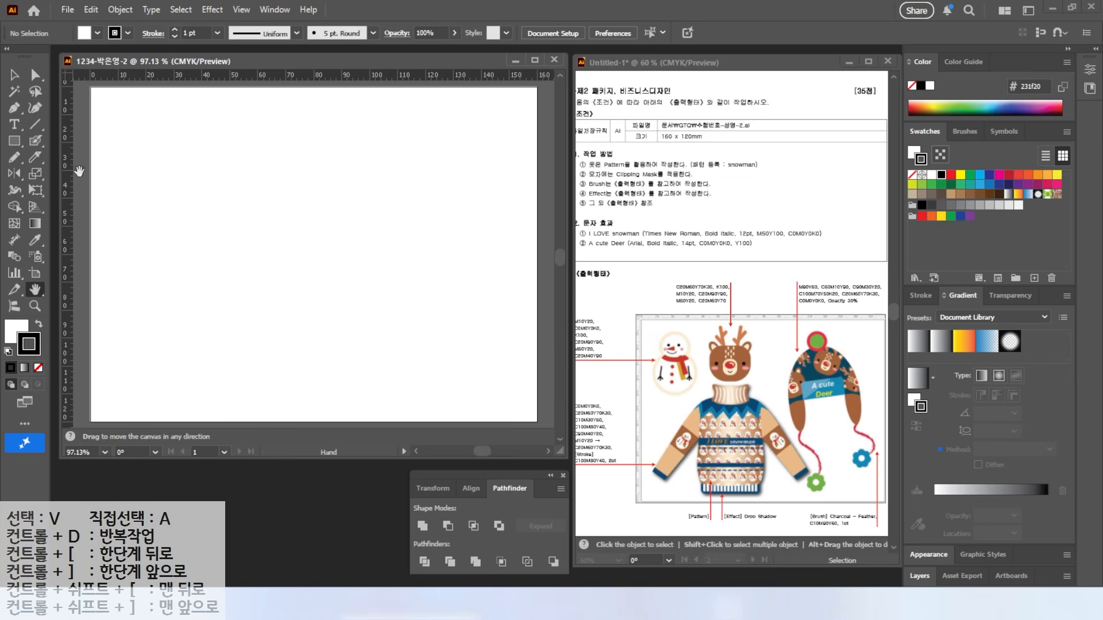
drag(73, 173, 192, 180)
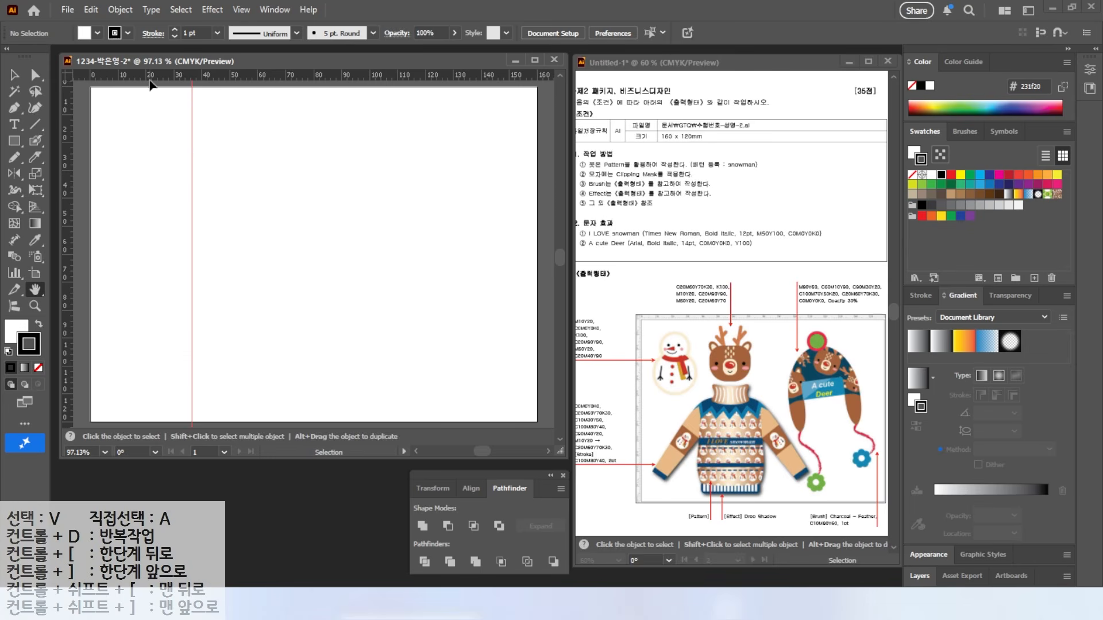
mouse_move(148, 84)
mouse_down()
mouse_move(126, 234)
mouse_move(117, 211)
mouse_move(117, 226)
mouse_move(143, 215)
mouse_move(150, 87)
mouse_move(146, 216)
mouse_up()
key(Escape)
scroll(142, 150, up, 3)
drag(143, 150, 260, 227)
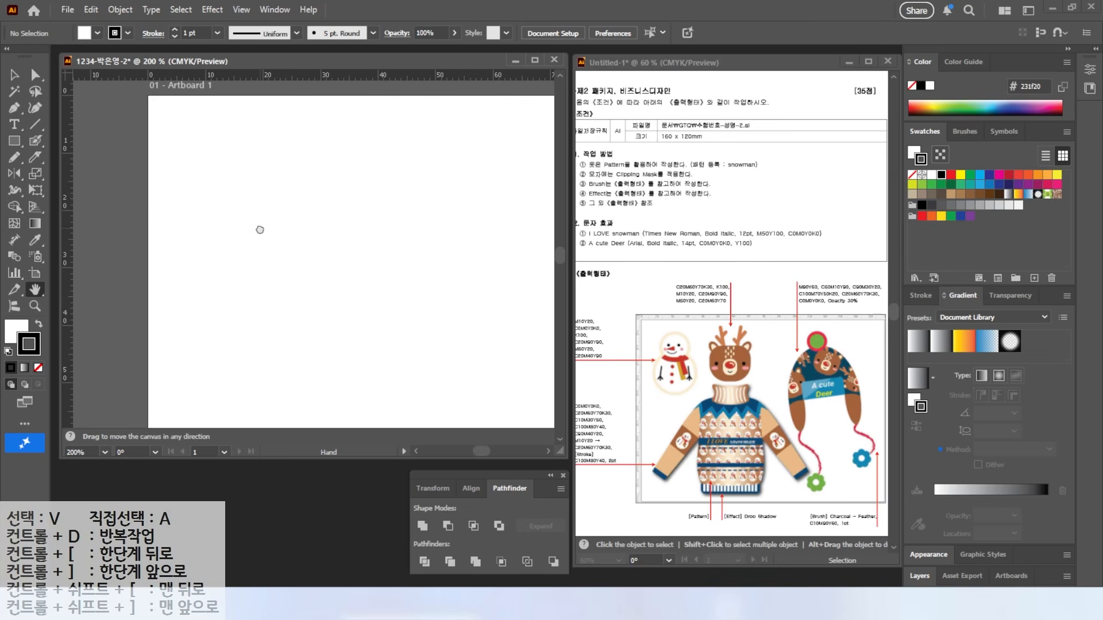
key(alt+2)
drag(950, 140, 956, 158)
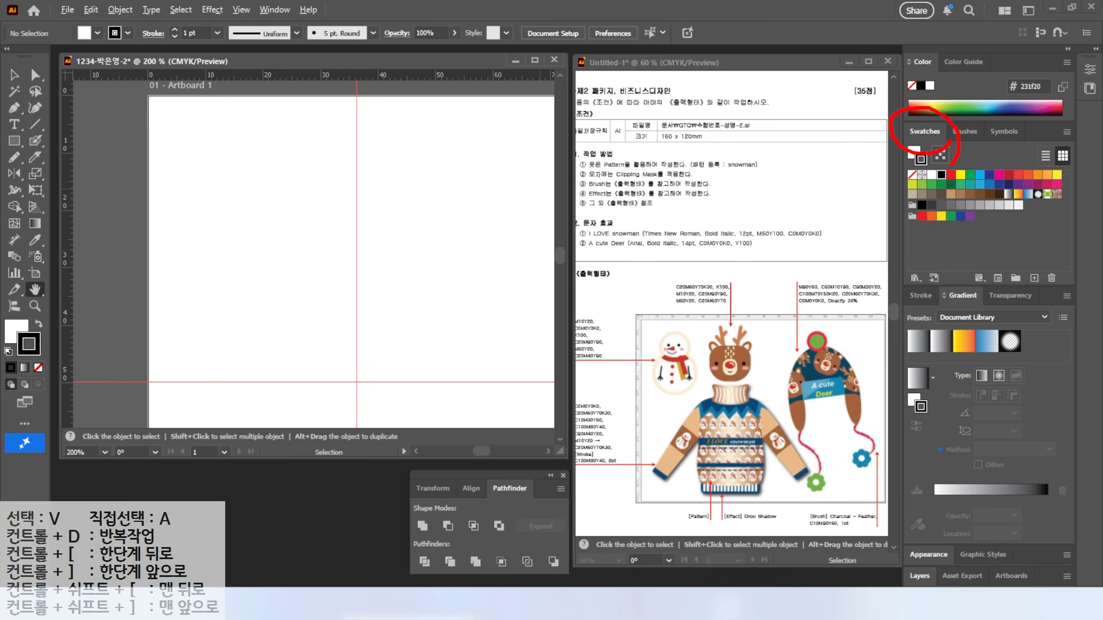
drag(994, 253, 1026, 281)
Step: Create a new swatch group and add a peach C0 M10 Y20 K0 swatch
click(1016, 278)
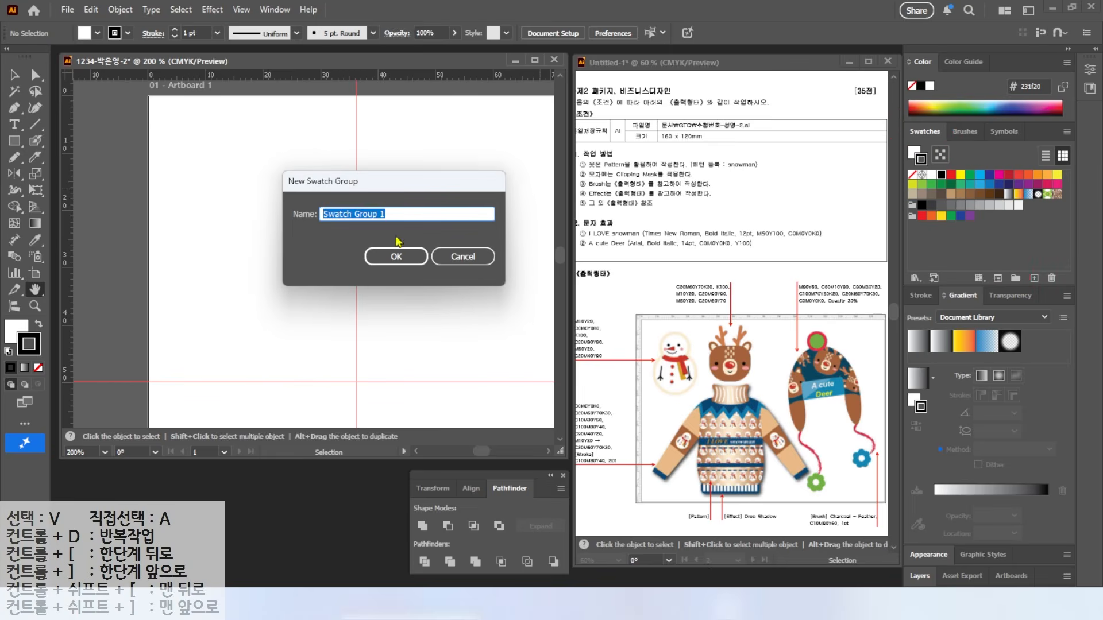
click(396, 256)
click(1034, 278)
key(Tab)
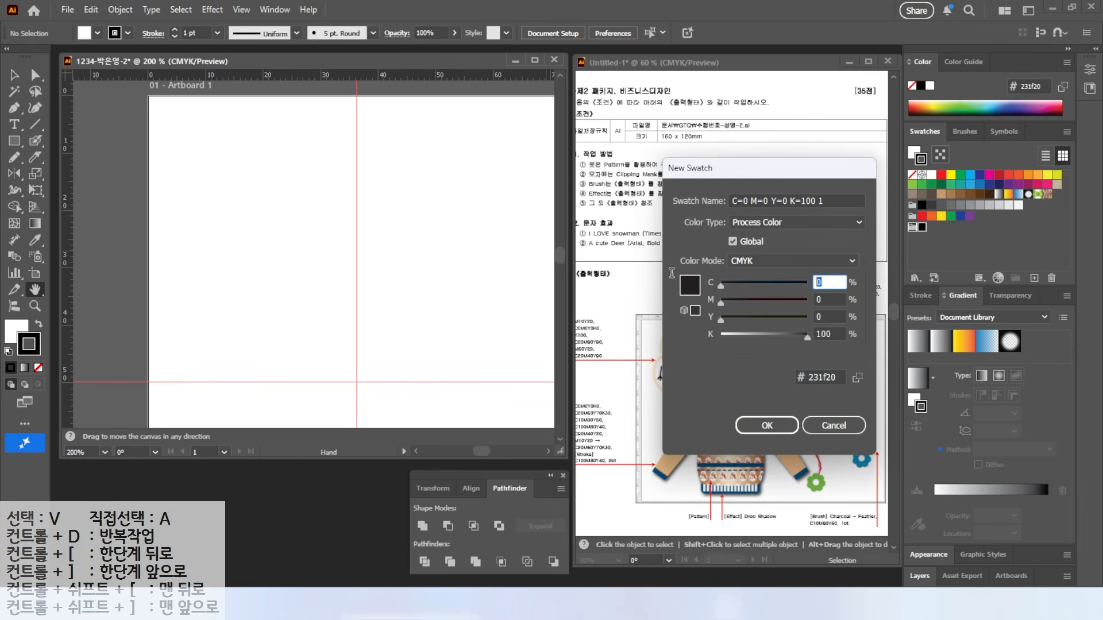
key(Tab)
text(10)
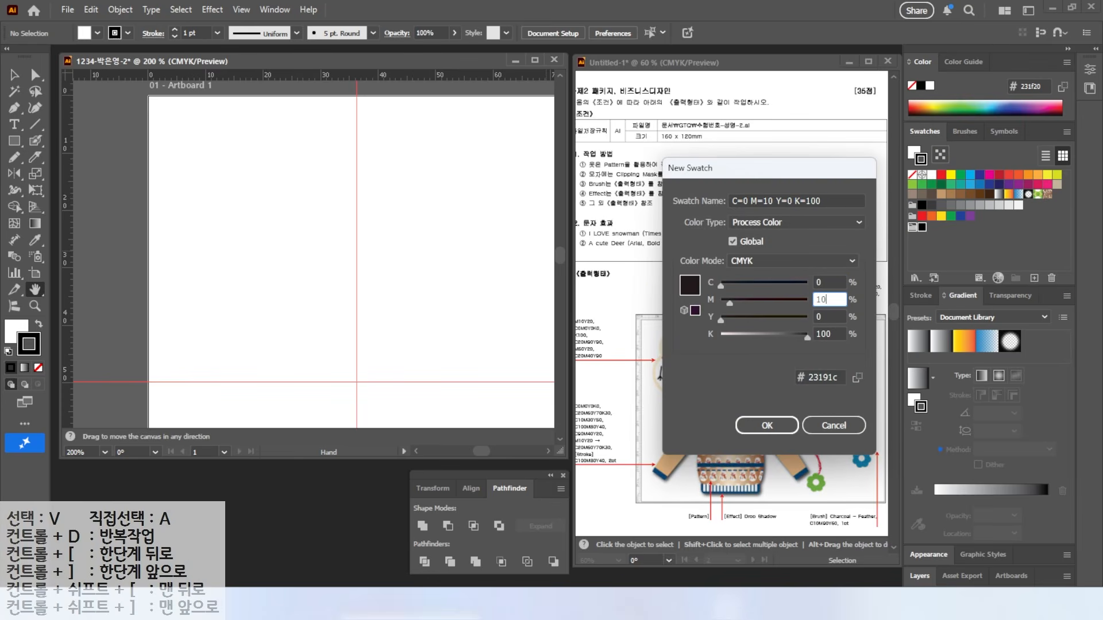
key(Tab)
text(20)
key(Tab)
text(0)
key(Return)
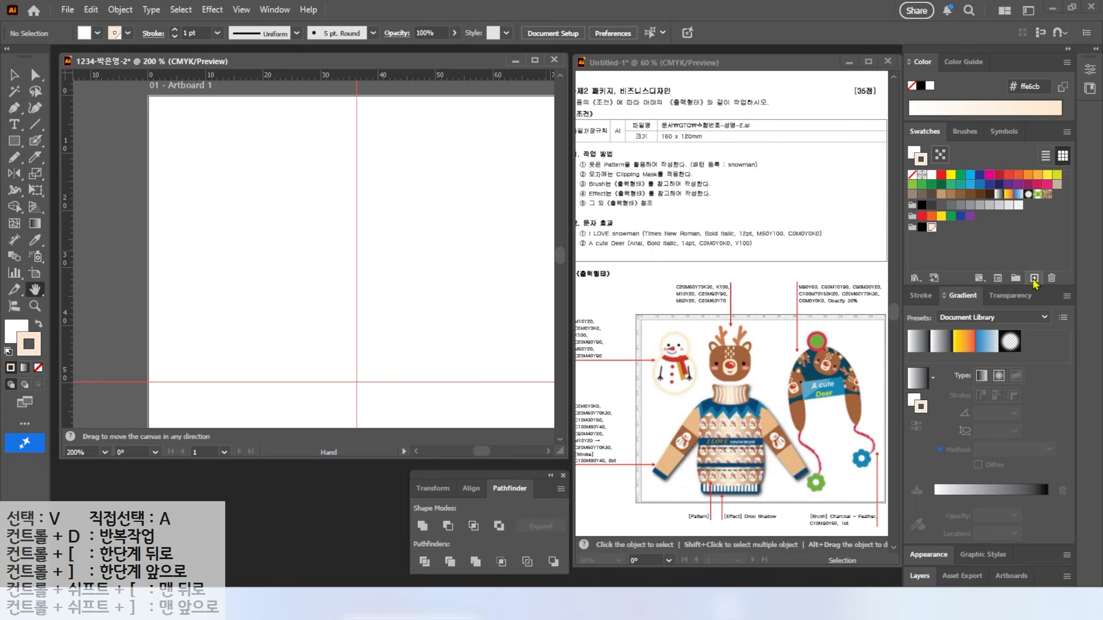
Step: Add a white C0 M0 Y0 K0 swatch to the group
click(1034, 278)
key(Tab)
Step: Add a red C20 M90 Y90 swatch to the group
key(Tab)
text(0)
key(Tab)
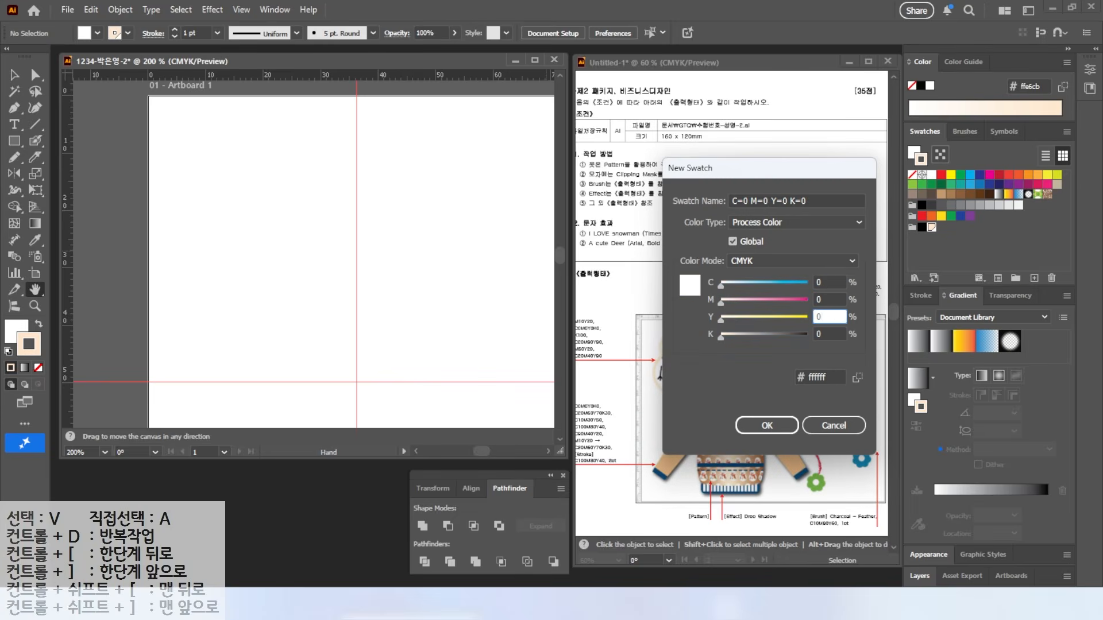
text(0)
key(Return)
click(1034, 278)
Step: Add a pink swatch to the group
key(Tab)
text(20)
key(Tab)
text(90)
key(Tab)
text(90)
key(Tab)
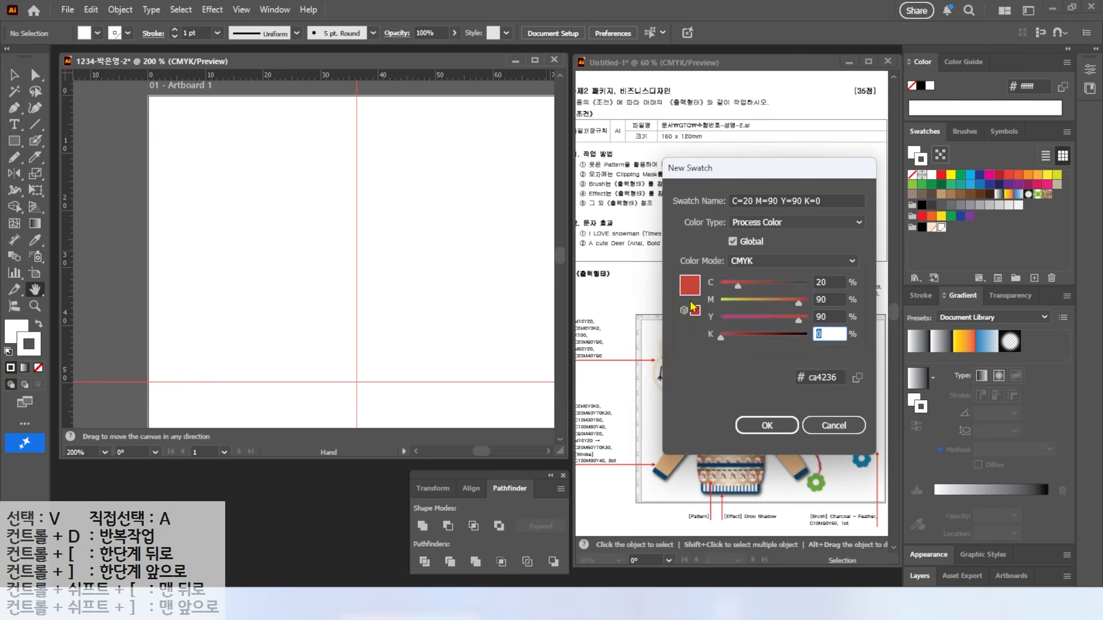
key(Return)
click(1034, 278)
text(20)
key(Tab)
key(Return)
click(1034, 278)
key(Tab)
Step: Add the final swatch, then draw a strokeless circle near the artboard's upper left
text(20)
key(Return)
drag(14, 141, 80, 177)
drag(206, 118, 326, 239)
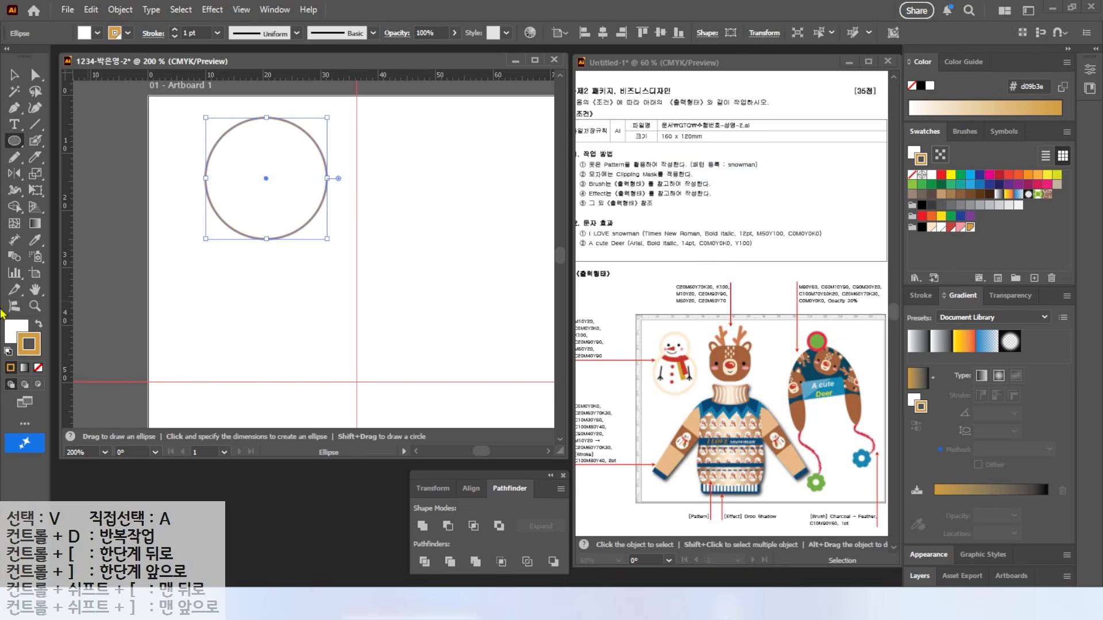
click(39, 326)
click(38, 368)
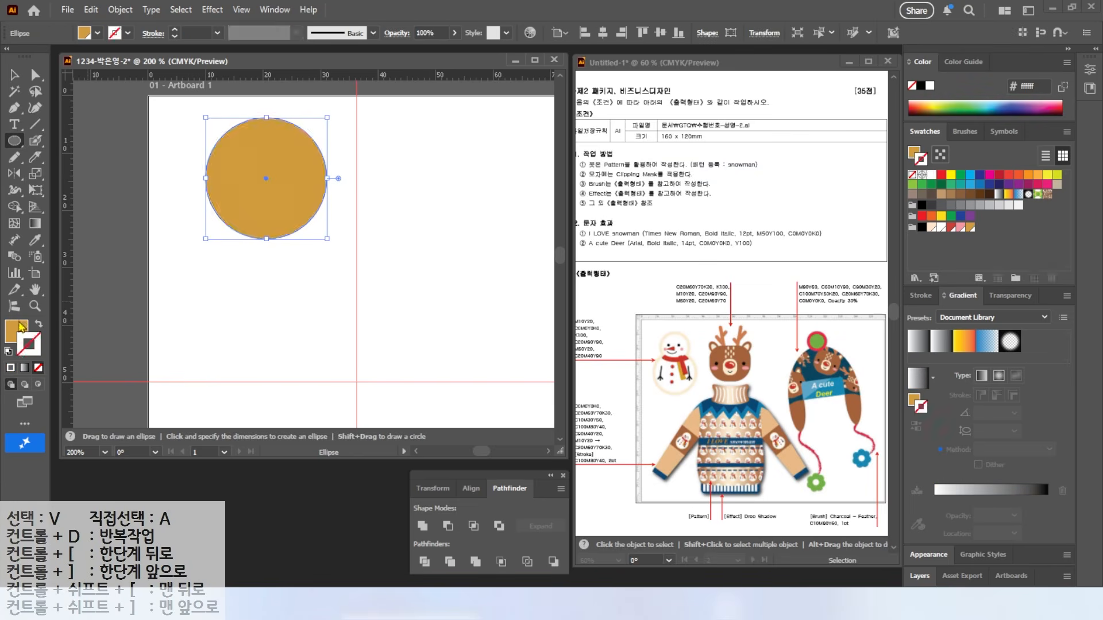
Step: Nudge the circle into place and fill it with peach
click(15, 75)
mouse_move(255, 184)
mouse_down()
mouse_move(233, 185)
mouse_move(244, 192)
mouse_up()
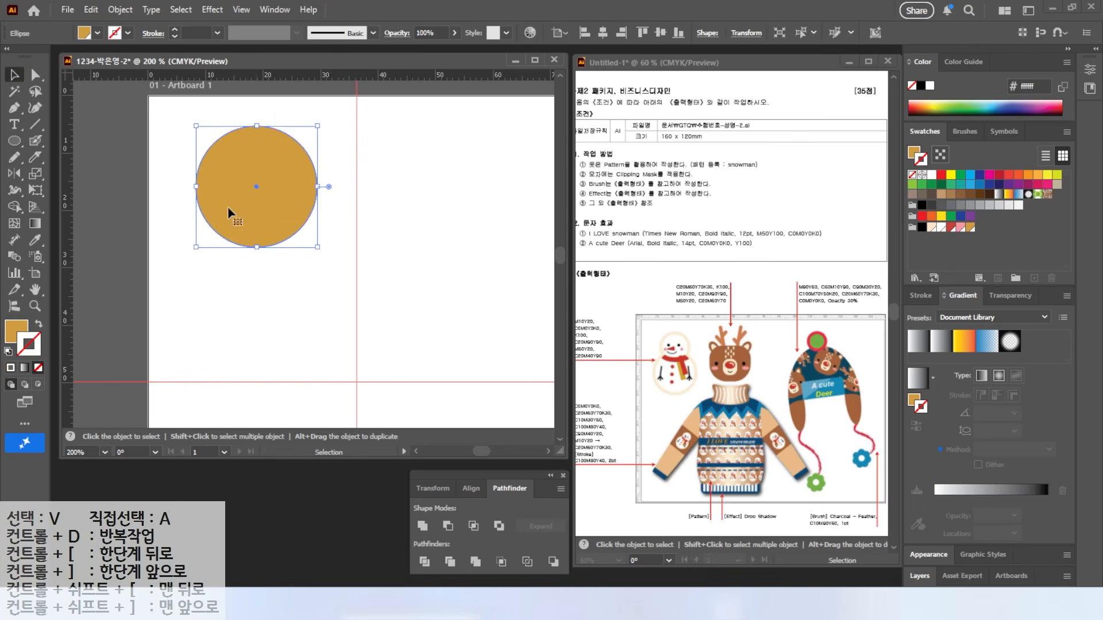
click(6, 338)
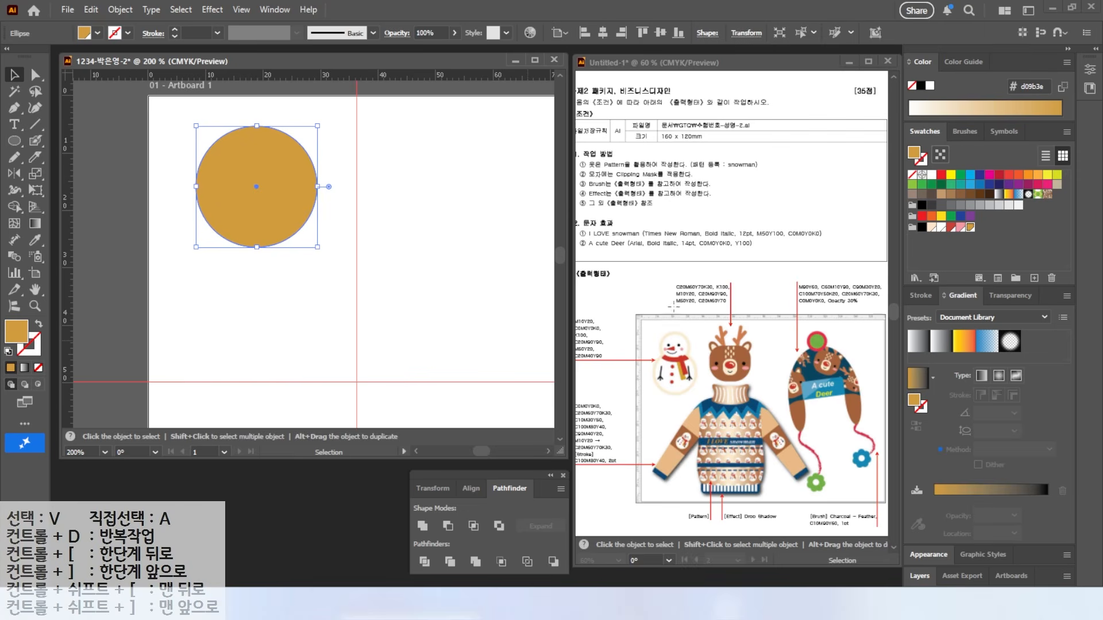
click(961, 228)
click(932, 227)
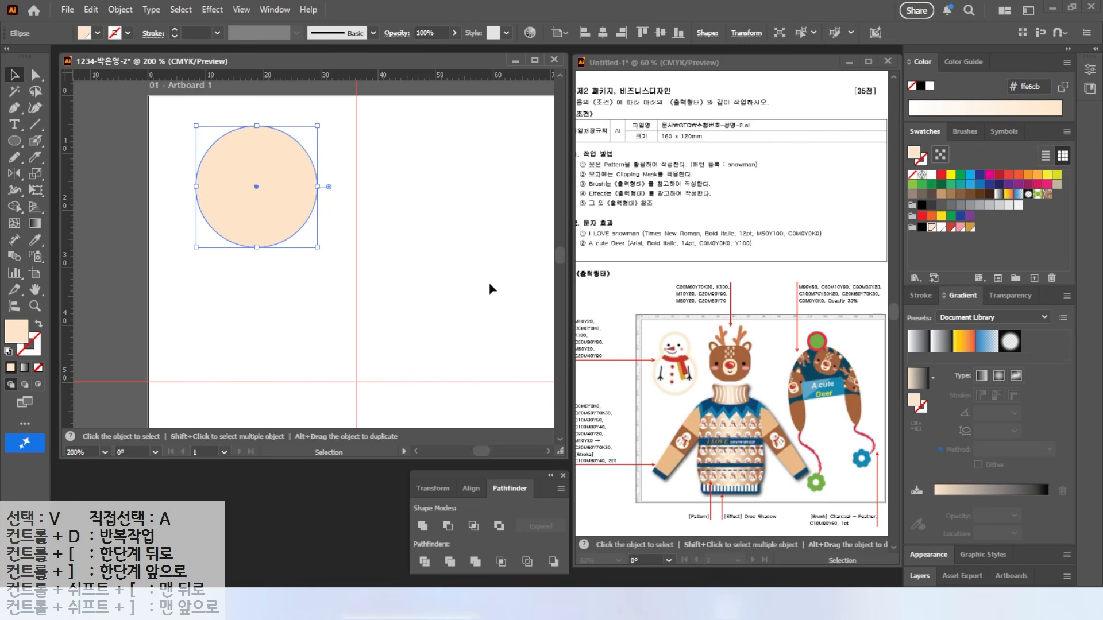
Step: Inset a circle inside it with a -1.5 mm Offset Path
click(118, 9)
mouse_move(150, 408)
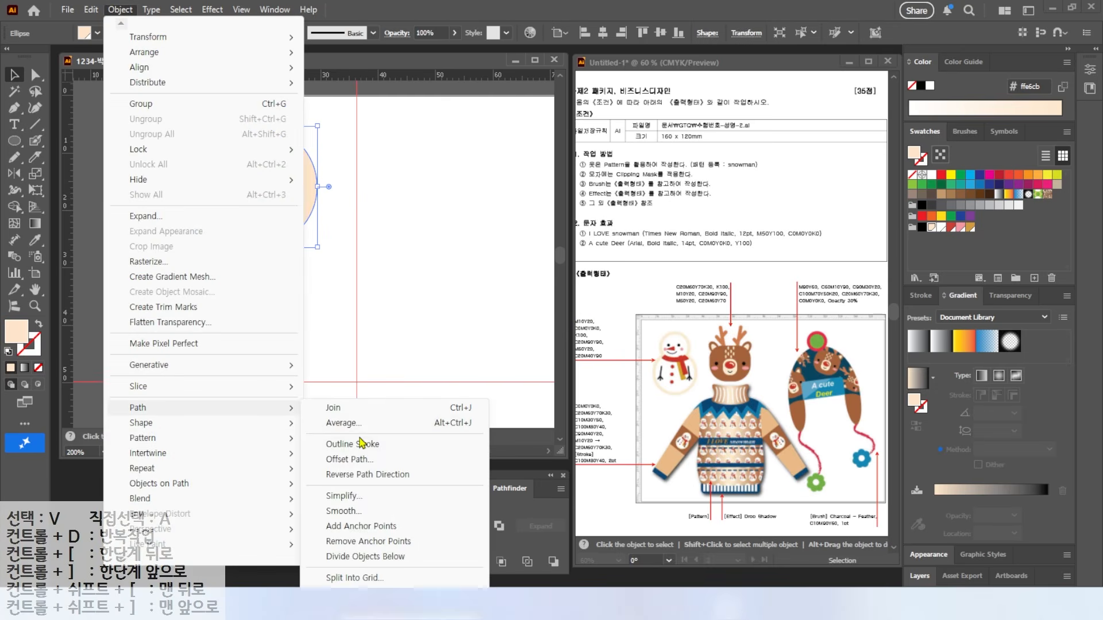
click(345, 460)
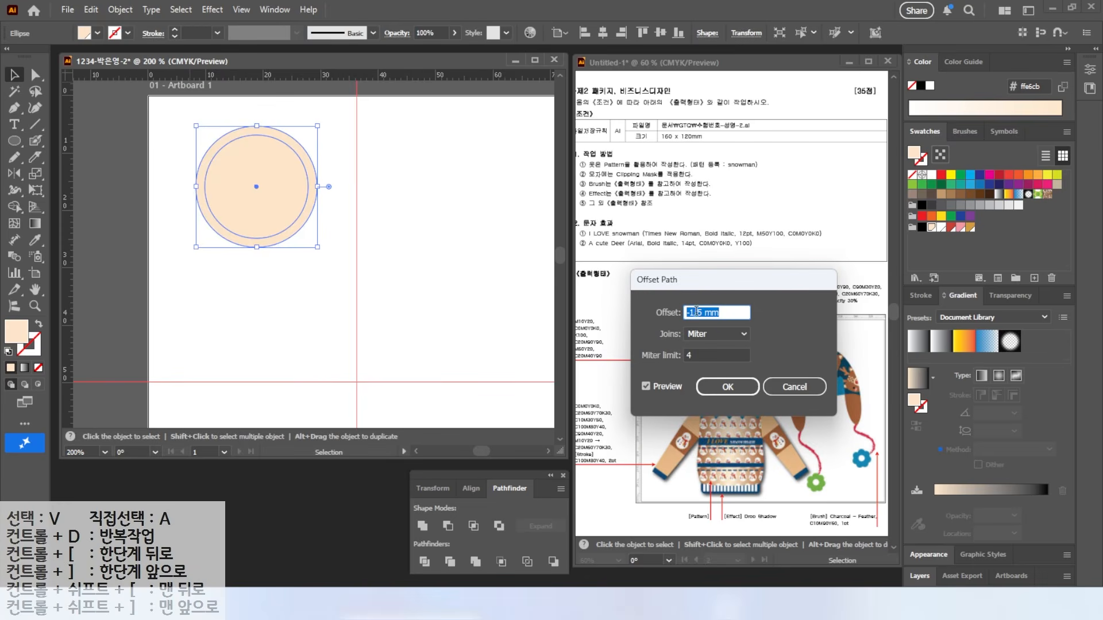
click(647, 388)
click(647, 387)
click(646, 387)
click(647, 387)
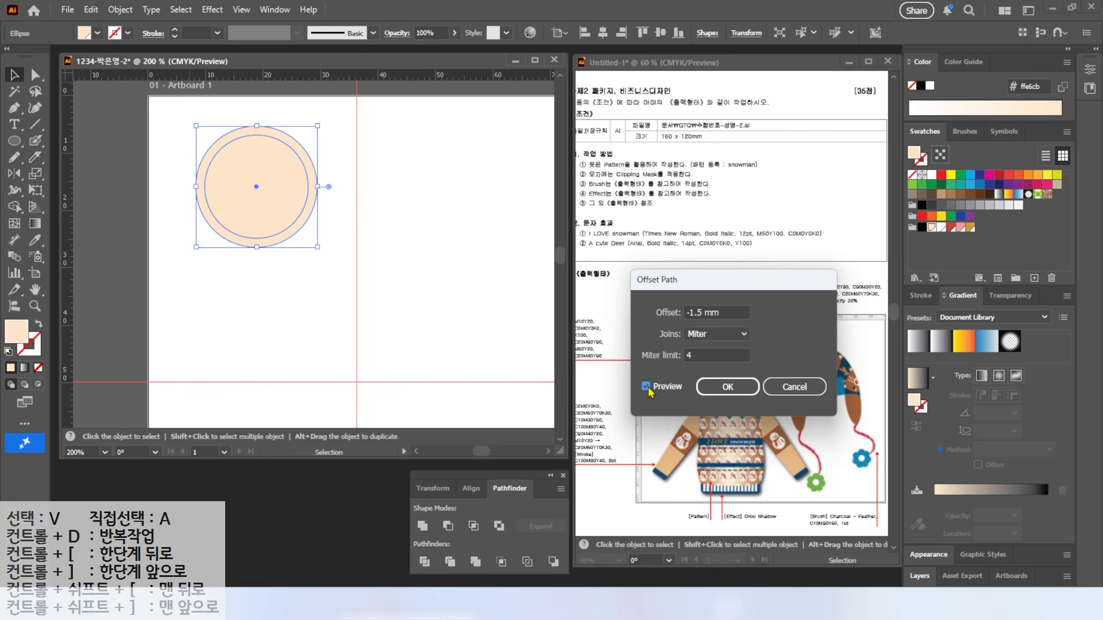
click(727, 387)
Step: Duplicate the rings downward and enlarge the copy into the snowman's body
drag(165, 123, 278, 185)
drag(278, 186, 278, 297)
drag(313, 356, 339, 379)
drag(234, 247, 213, 252)
Step: Bring the head's white circle to the front and resize the peach head ring
click(263, 182)
right_click(262, 184)
mouse_move(313, 517)
click(441, 517)
click(421, 136)
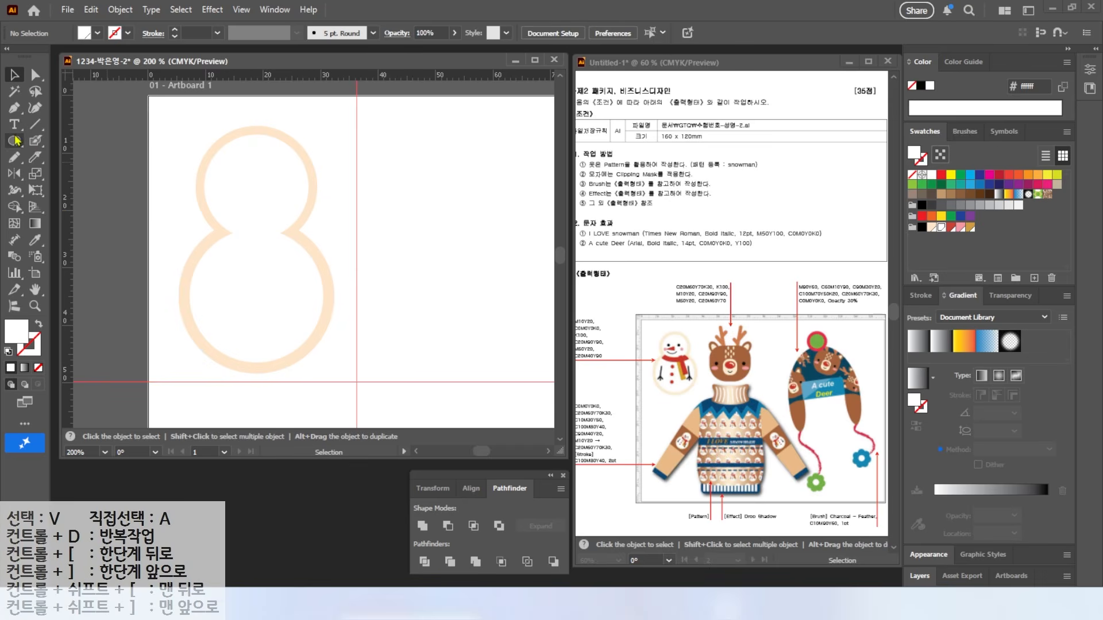
click(278, 167)
click(263, 269)
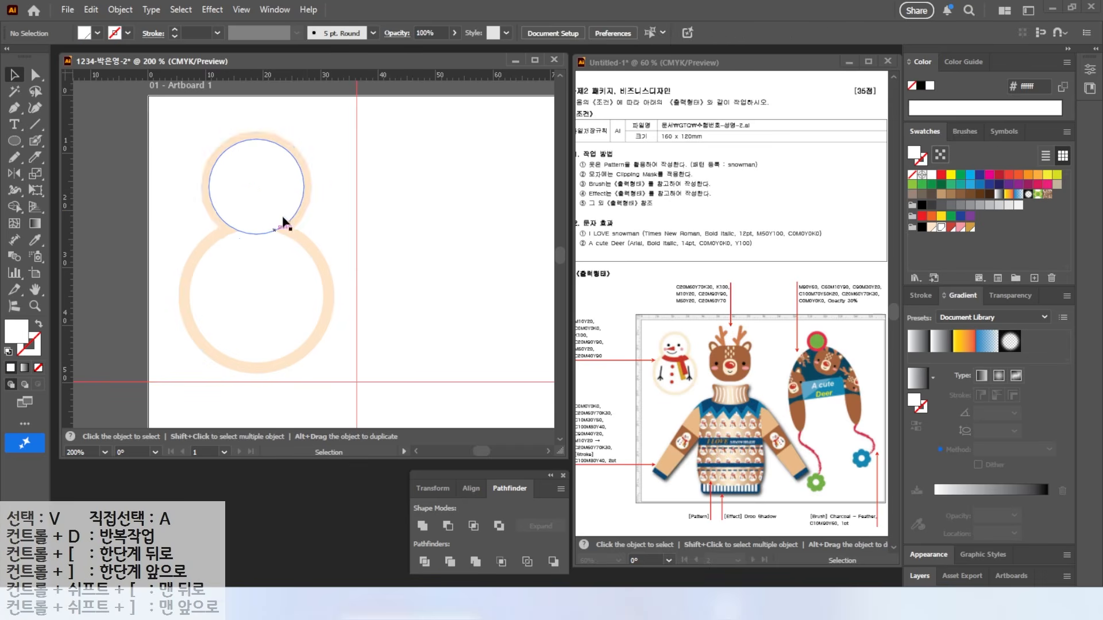
click(314, 181)
drag(315, 132, 317, 133)
Step: Draw a black eye circle, duplicate it, and turn a copy pink for a cheek
click(402, 184)
key(l)
mouse_move(224, 174)
mouse_down()
mouse_move(239, 190)
mouse_move(376, 174)
mouse_move(402, 201)
mouse_move(273, 205)
mouse_up()
click(922, 227)
scroll(169, 196, up, 2)
click(15, 74)
click(172, 141)
click(958, 230)
Step: Draw a red triangular nose with the Pen tool and nudge it into place
key(p)
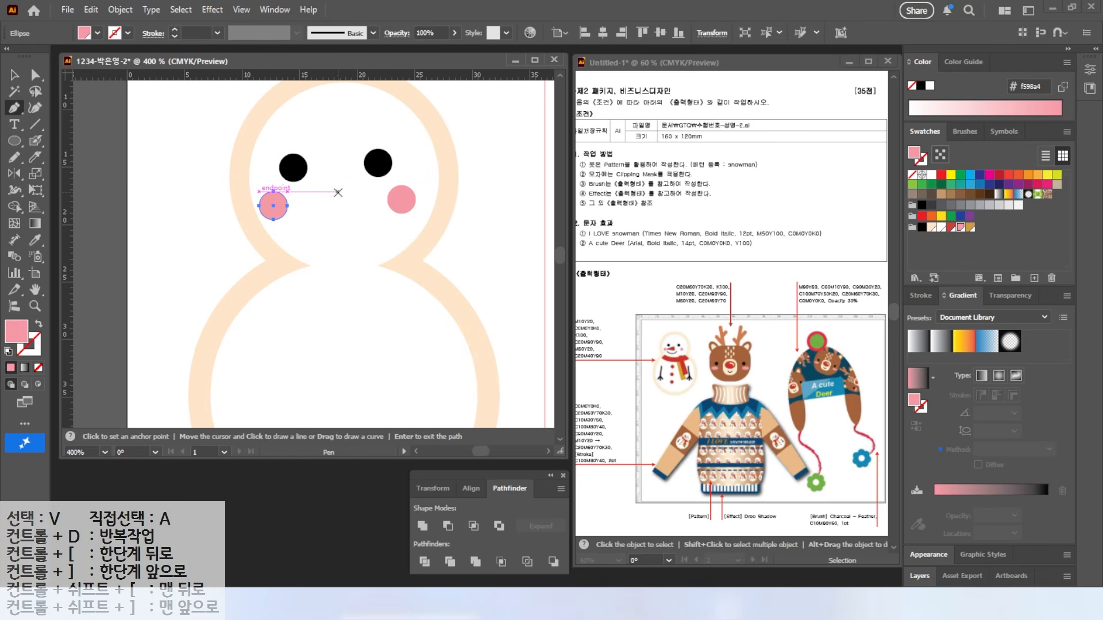
click(335, 183)
click(287, 205)
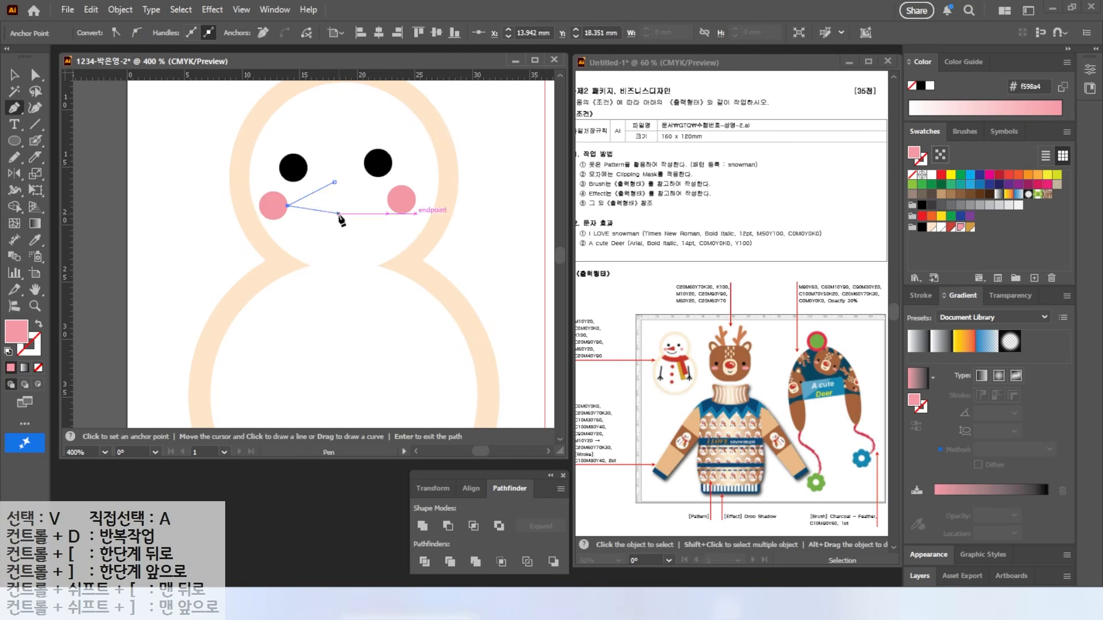
click(337, 213)
click(336, 184)
click(951, 227)
key(v)
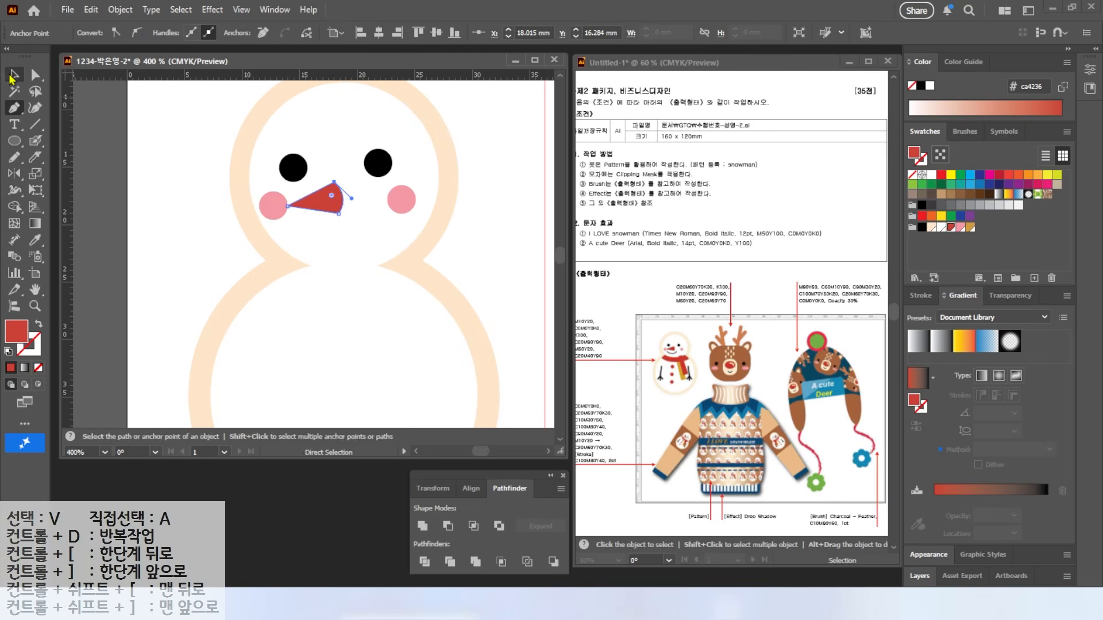
drag(332, 204, 338, 199)
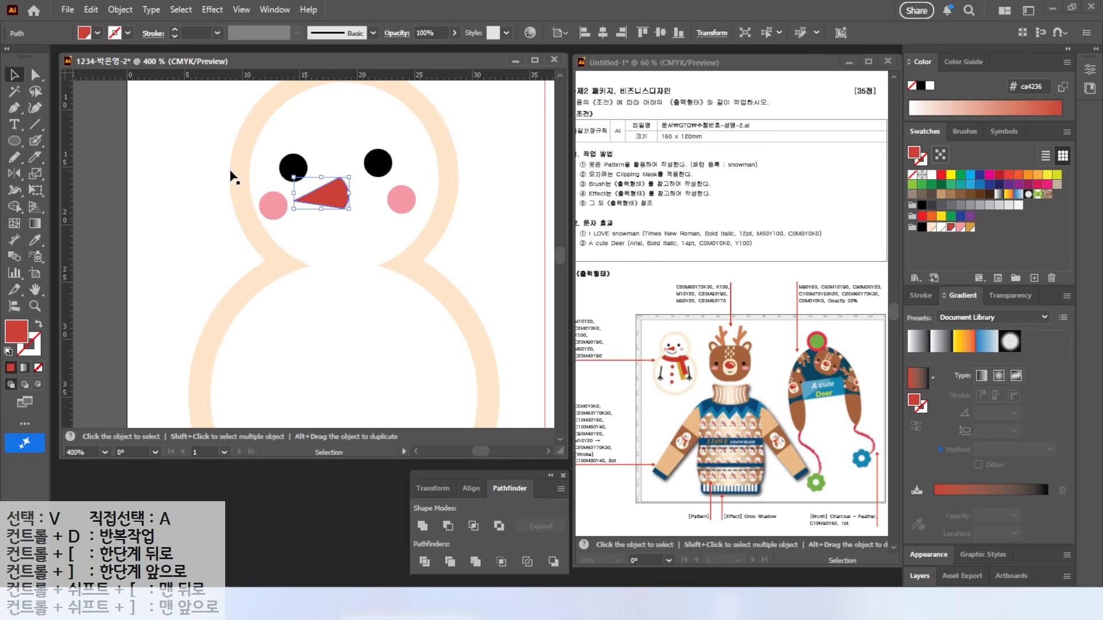
click(14, 157)
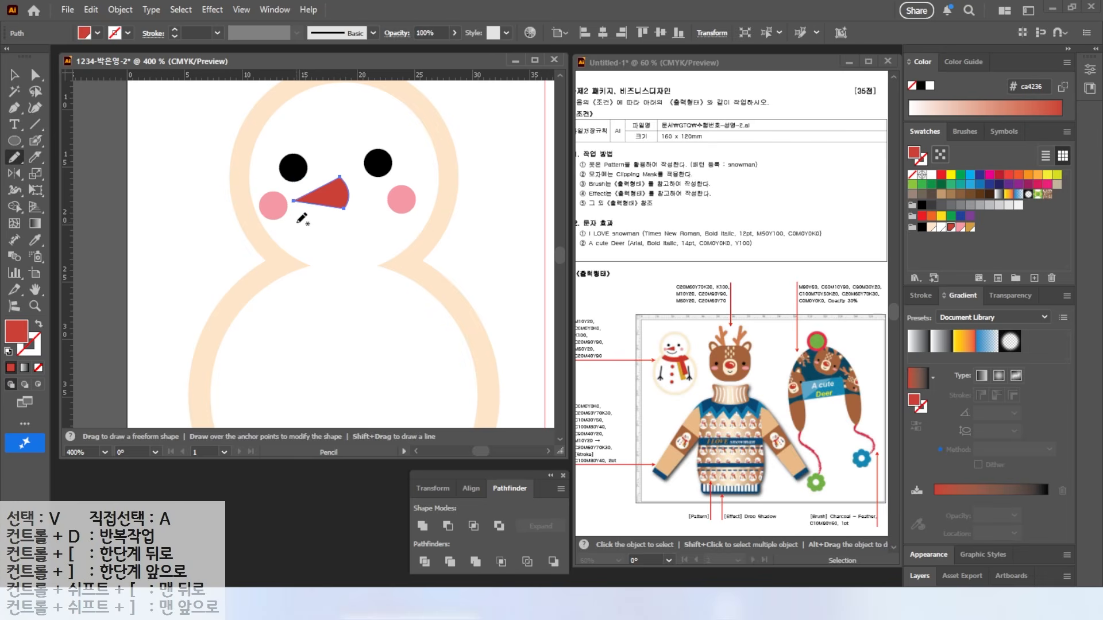
Step: Draw the smiling mouth, then a red strokeless ellipse over the body for the scarf
drag(371, 222, 371, 223)
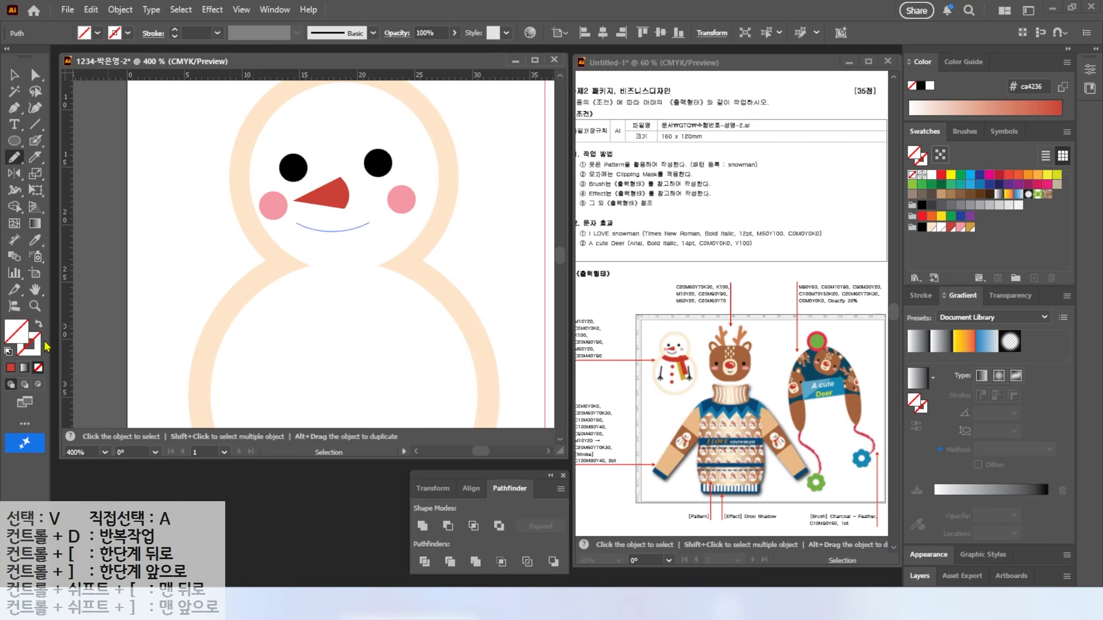
key(v)
key(l)
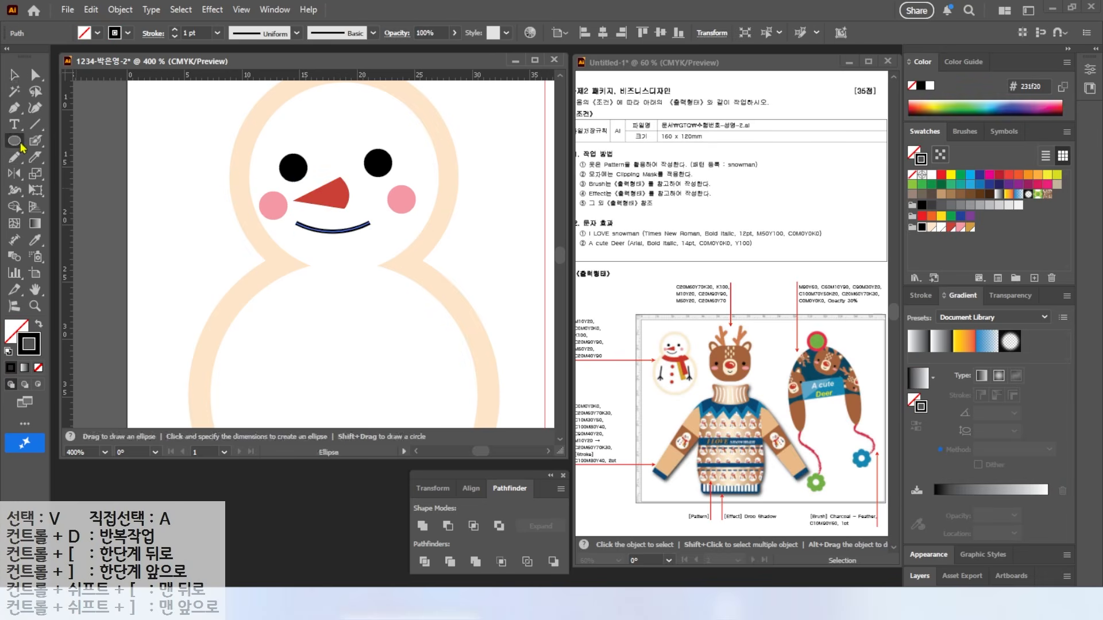
drag(254, 251, 447, 335)
click(38, 323)
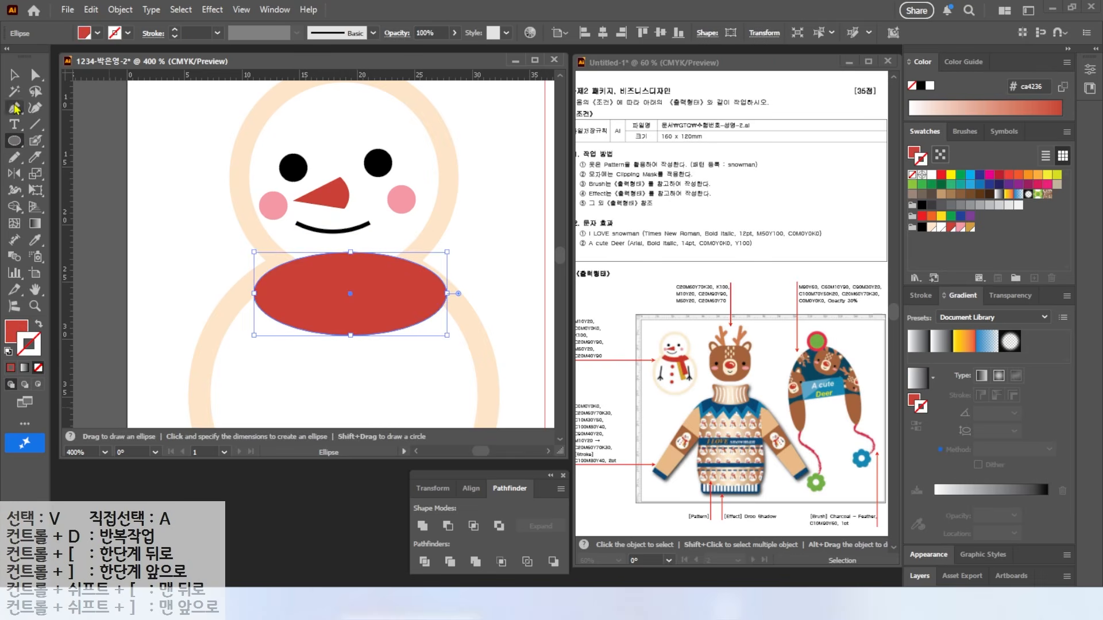
key(v)
drag(311, 289, 304, 283)
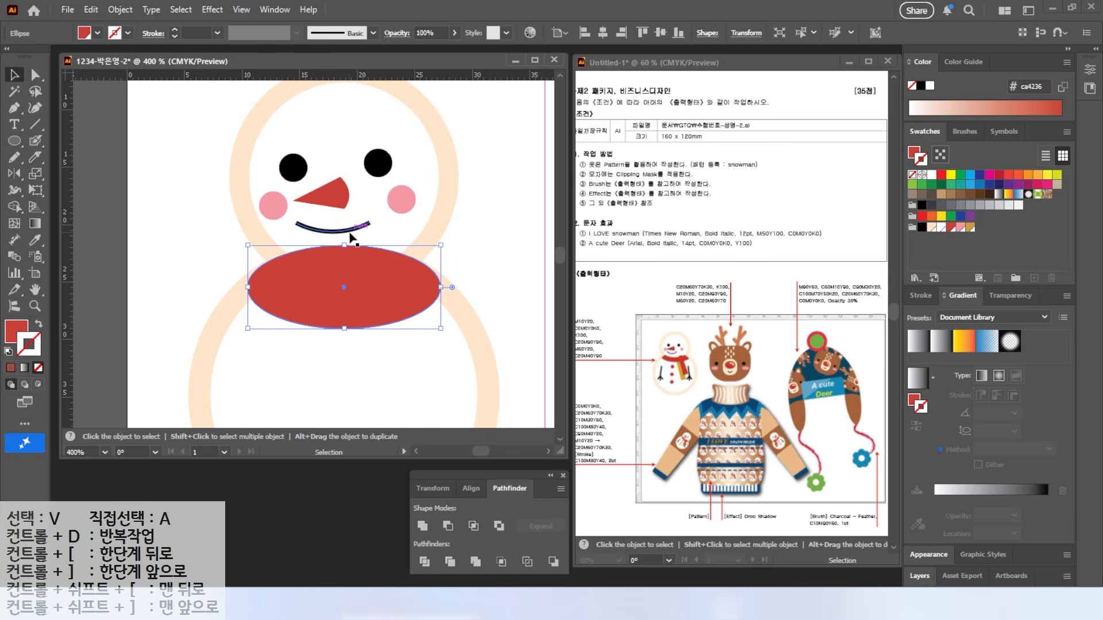
Step: Bring the face parts above the scarf and nudge the scarf up
drag(221, 123, 424, 232)
shift+click(451, 176)
right_click(374, 160)
mouse_move(446, 516)
click(585, 521)
drag(383, 307, 382, 302)
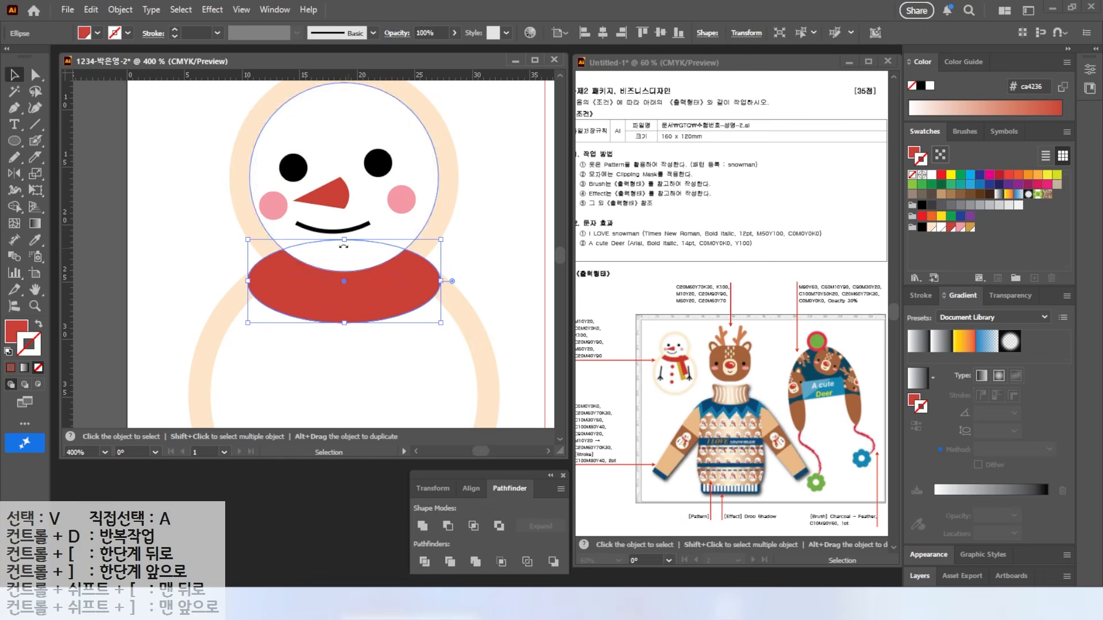
Step: Reshape the scarf's left and right anchors into a crescent collar
key(a)
click(248, 282)
drag(248, 258, 264, 258)
click(440, 281)
drag(440, 259, 426, 260)
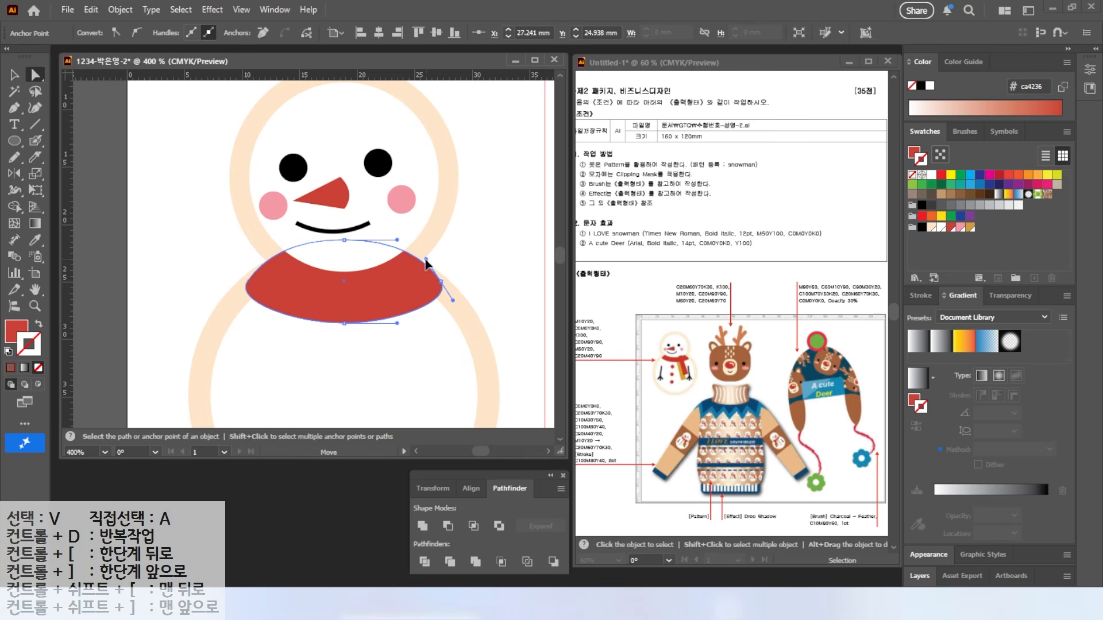
key(v)
key(ctrl+z)
key(ctrl+z)
key(ctrl+z)
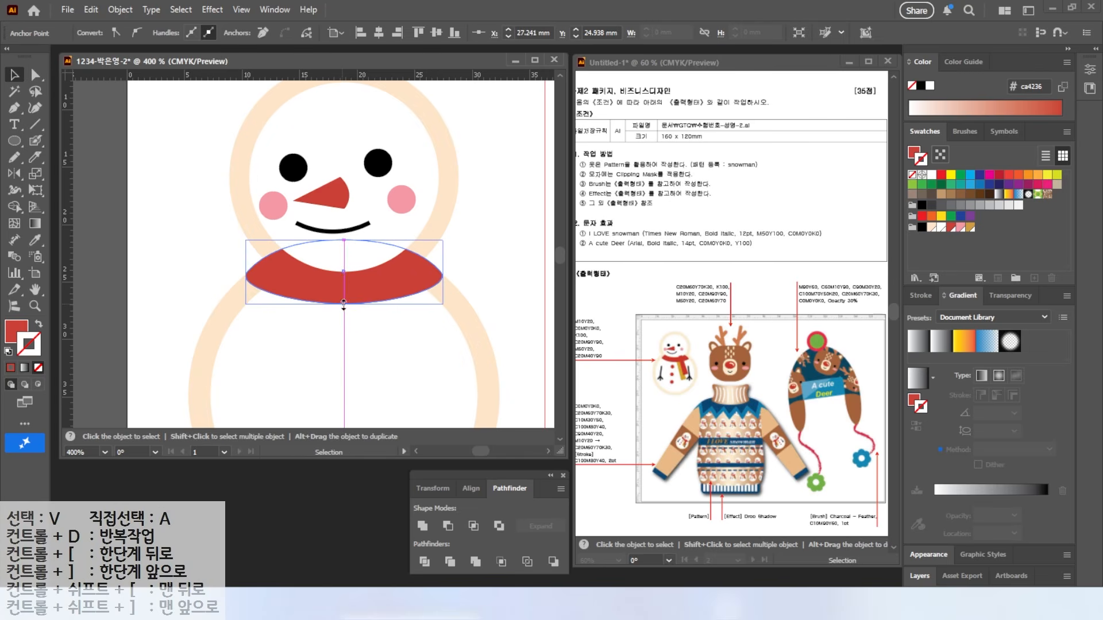
key(ctrl+shift+z)
key(ctrl+shift+z)
key(ctrl+shift+z)
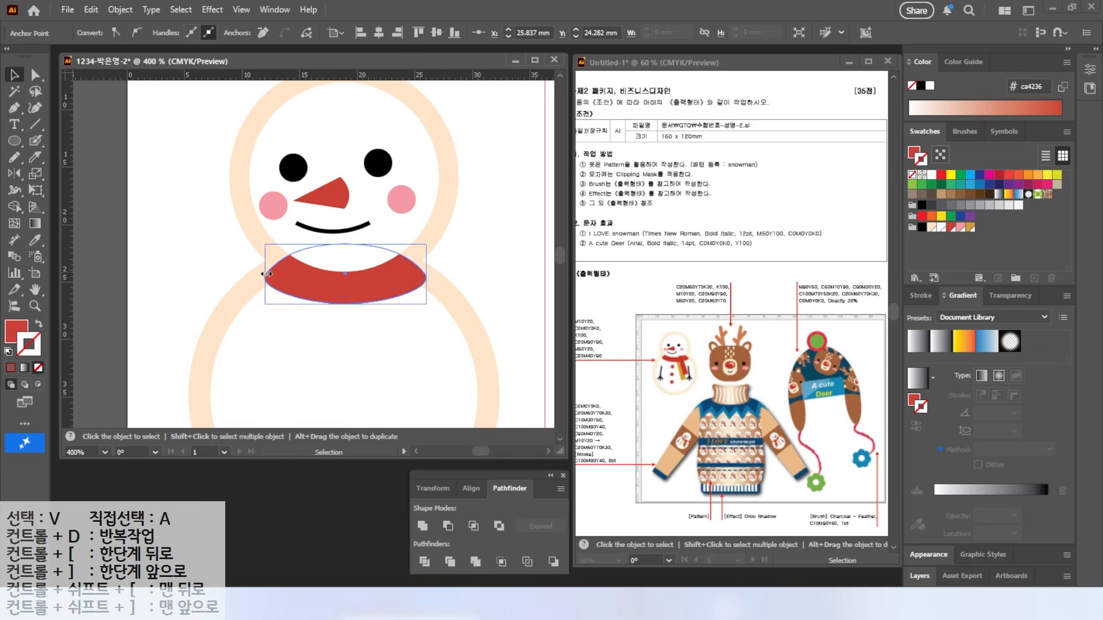
click(200, 219)
Step: Draw a strip rectangle, rotate it about 18°, place it on the scarf and fill it gold
scroll(342, 271, down, 2)
key(m)
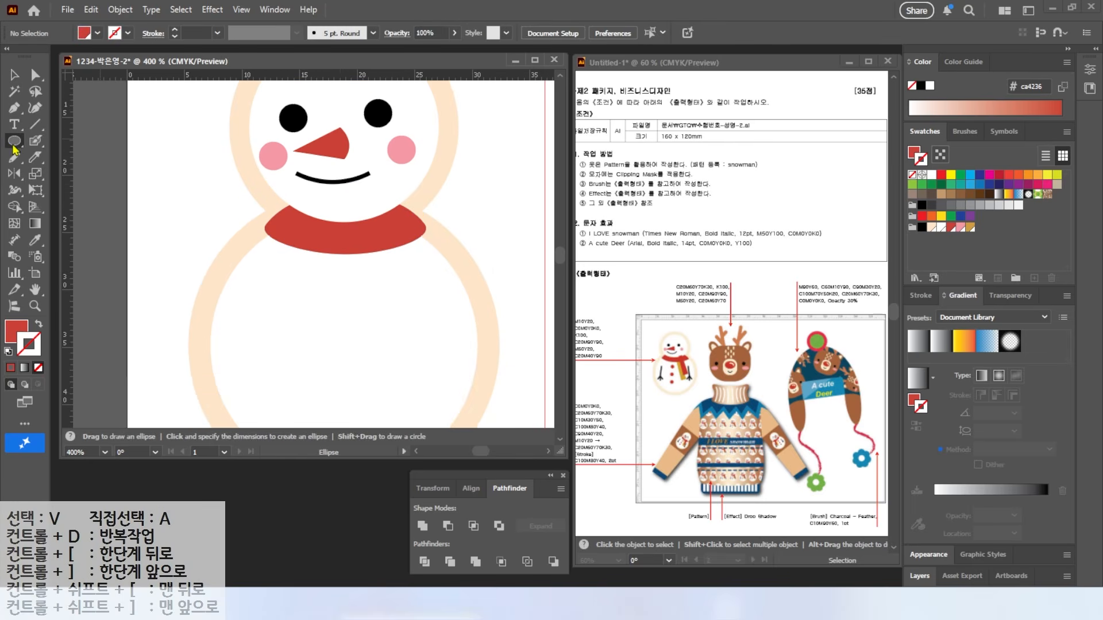
drag(367, 225, 398, 362)
click(12, 77)
drag(402, 222, 379, 219)
drag(378, 255, 373, 287)
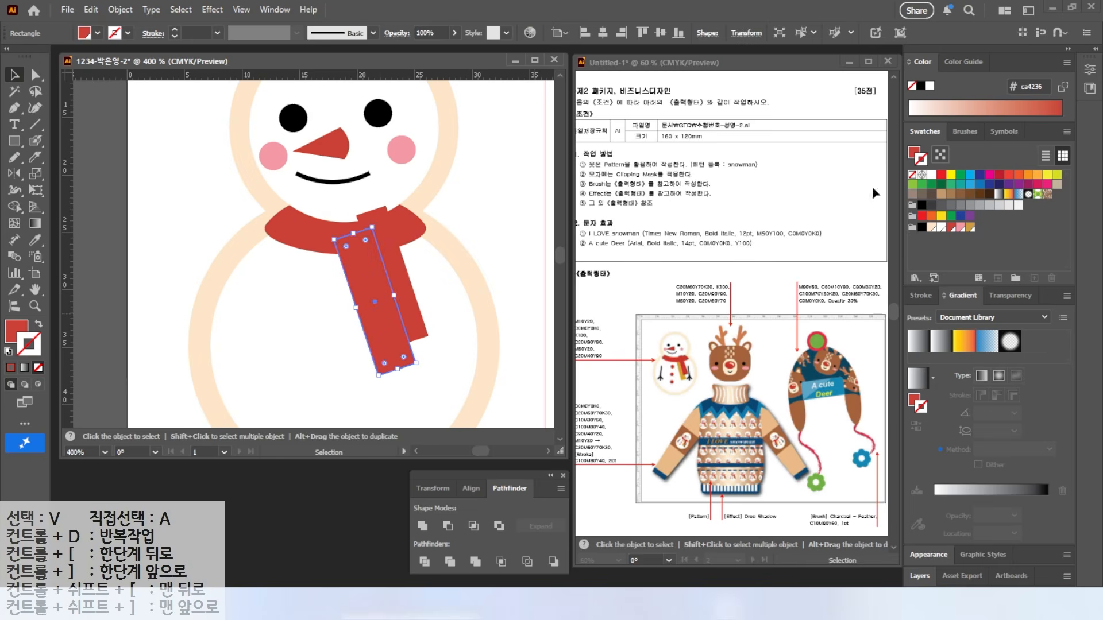
click(968, 228)
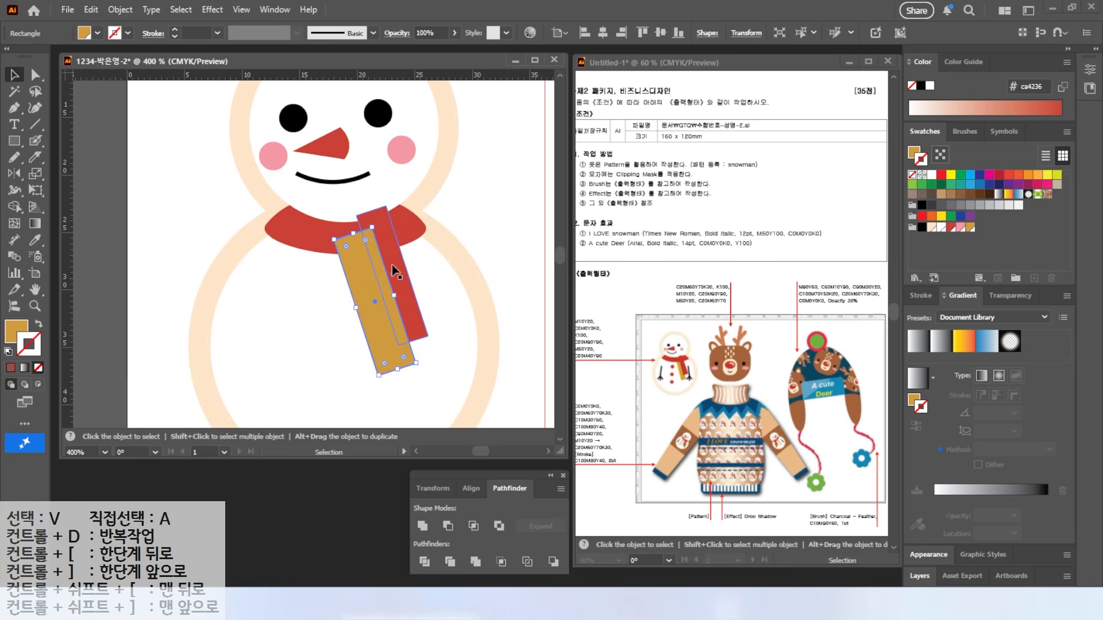
Step: Send the gold strip backward so it tucks beneath the red collar
right_click(362, 299)
mouse_move(425, 516)
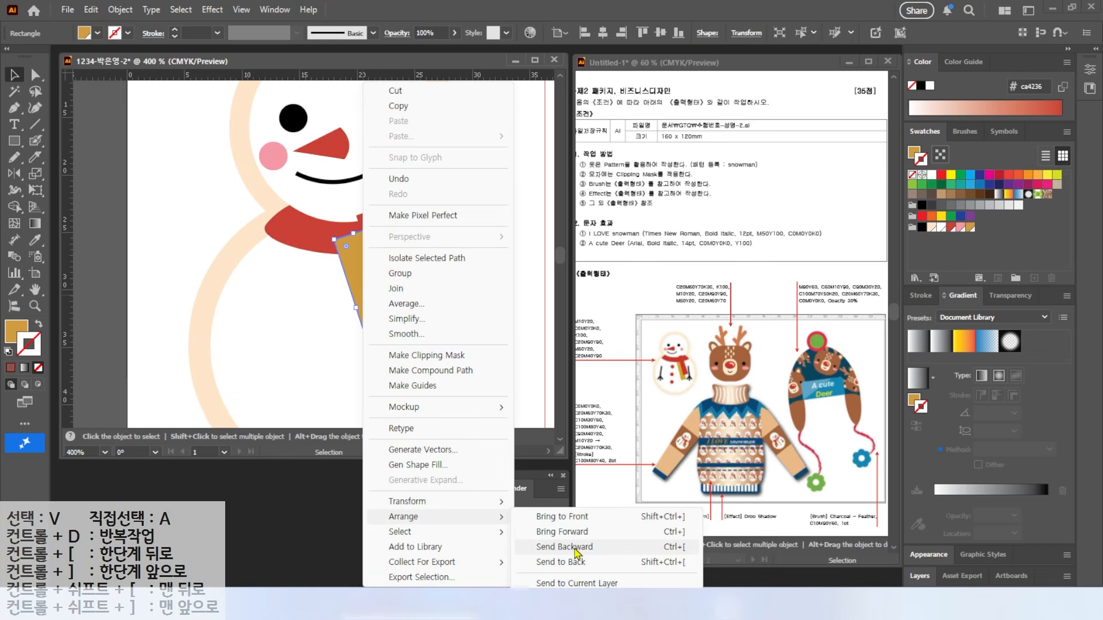
click(673, 534)
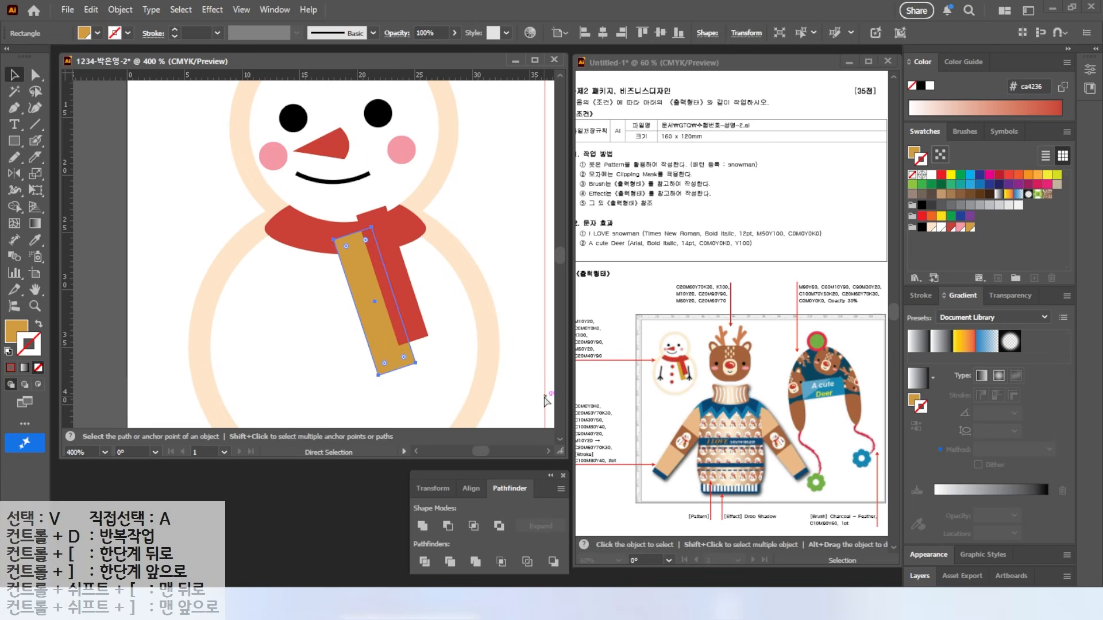
key(ctrl+[)
key(ctrl+[)
key(ctrl+])
click(495, 209)
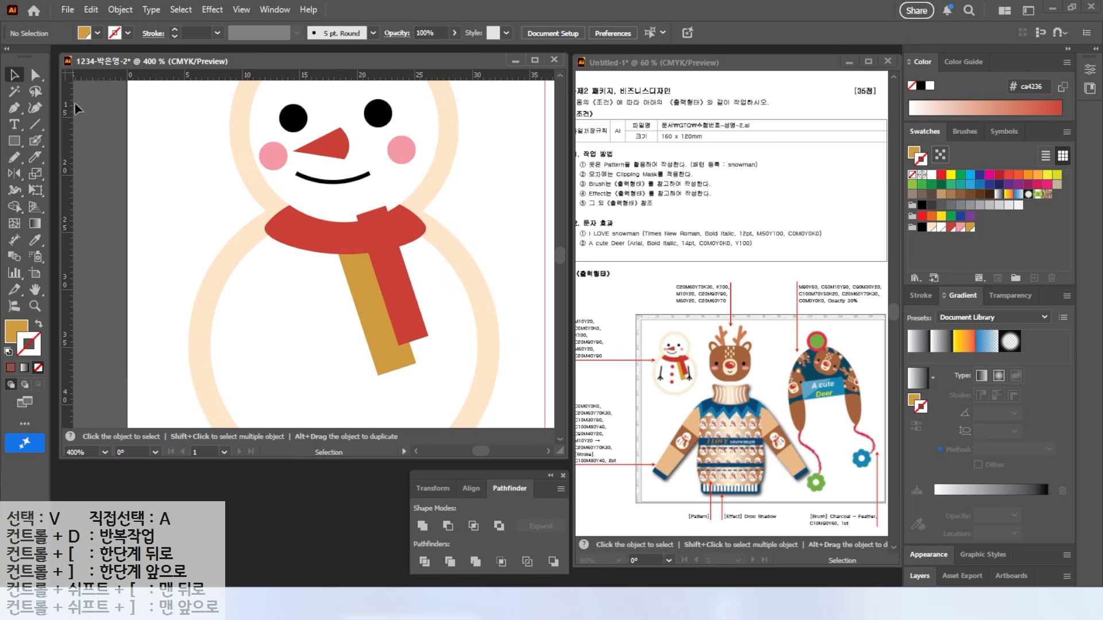
Step: Copy the left eye onto the body as a red, outline-free button, then duplicate it twice down the body
mouse_move(293, 118)
mouse_down()
mouse_move(320, 299)
mouse_move(336, 207)
mouse_up()
click(951, 228)
click(39, 324)
click(37, 368)
click(16, 332)
drag(320, 212, 308, 262)
drag(307, 262, 307, 317)
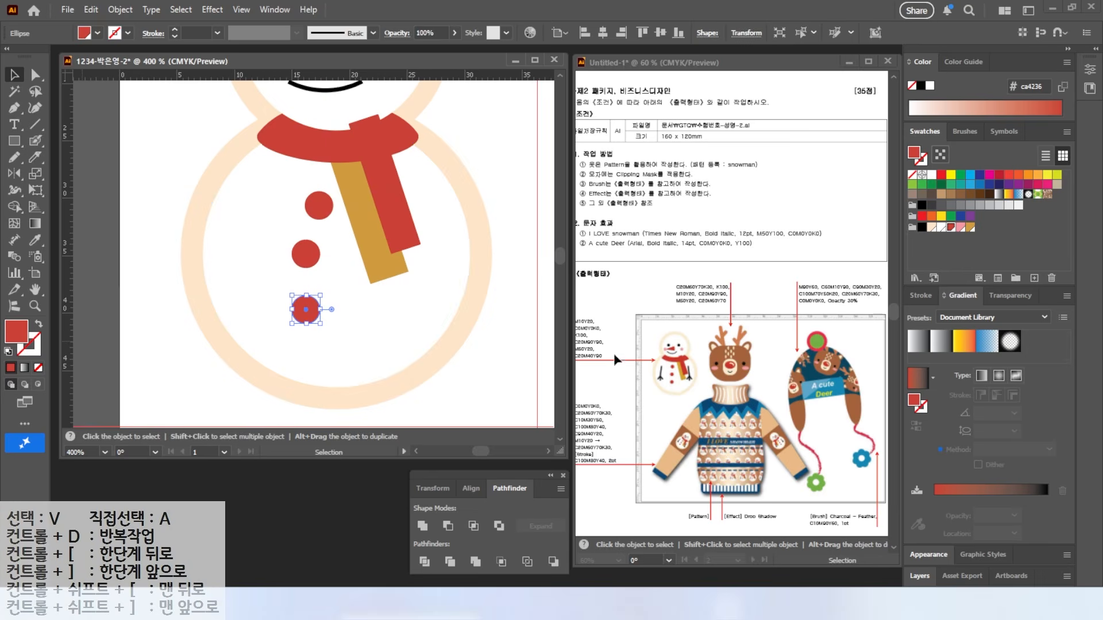
key(ctrl)
Step: Draw the left black arm line at 2 pt with round caps, plus two finger strokes
click(35, 124)
drag(260, 207, 250, 305)
key(d)
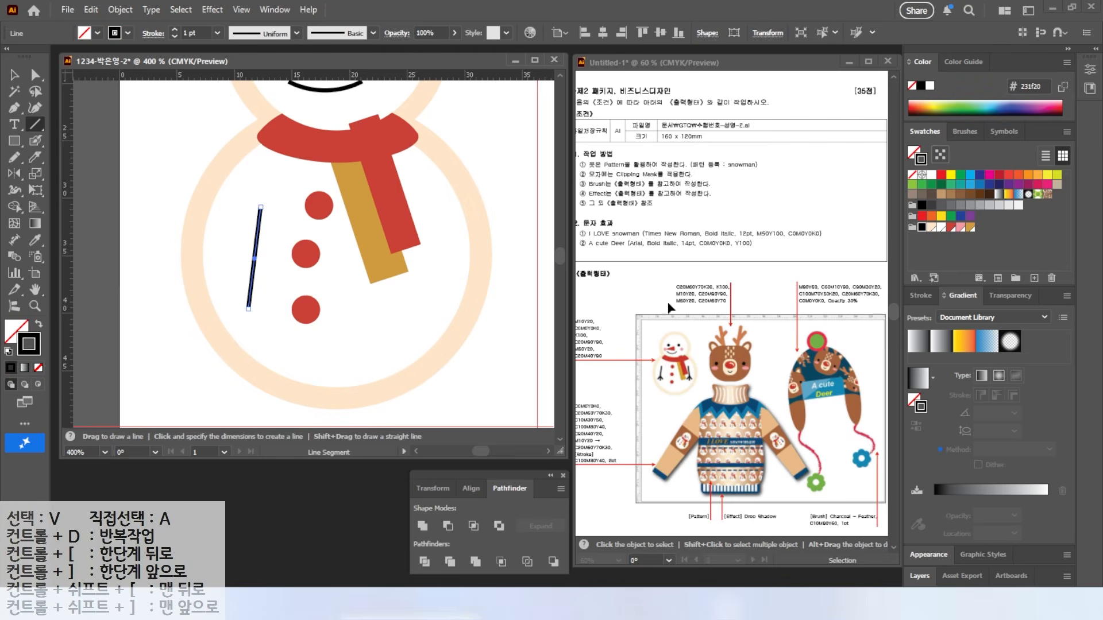
click(918, 295)
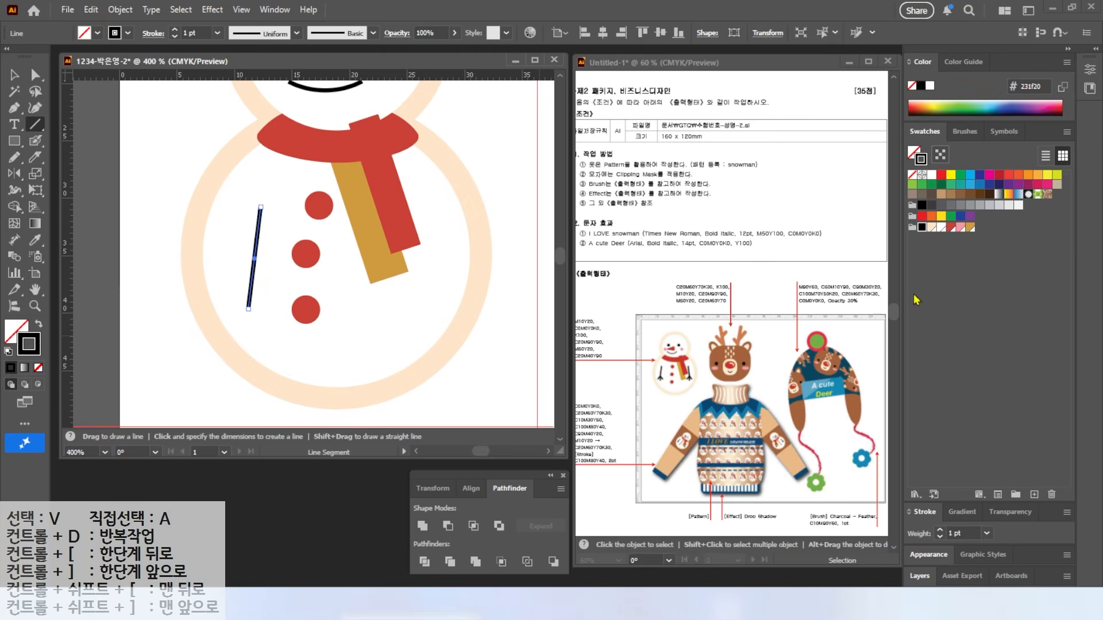
click(925, 511)
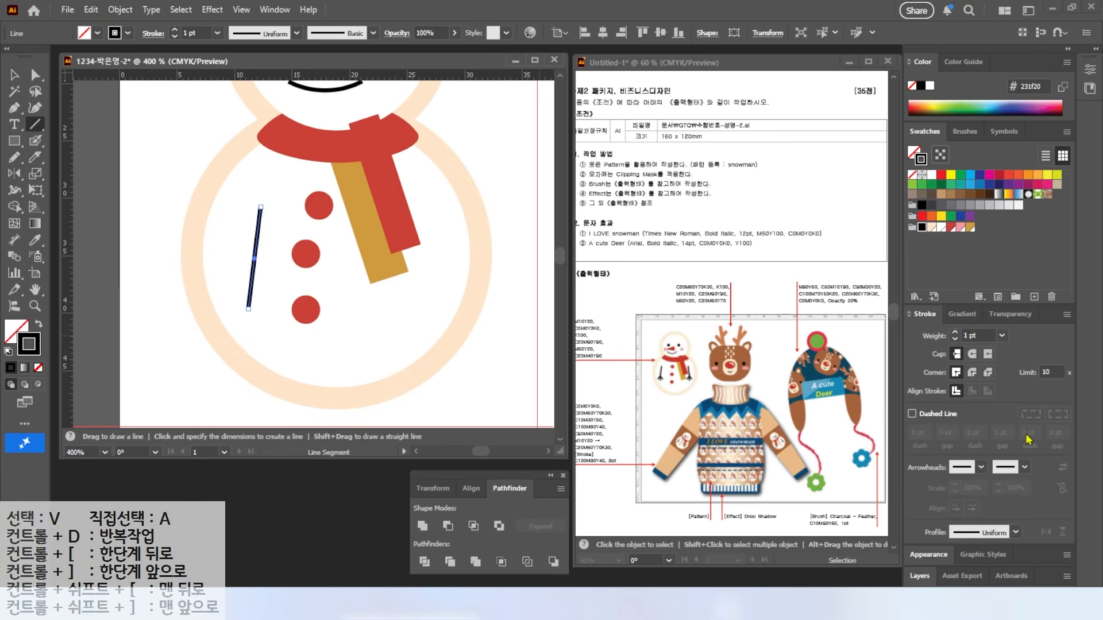
click(955, 332)
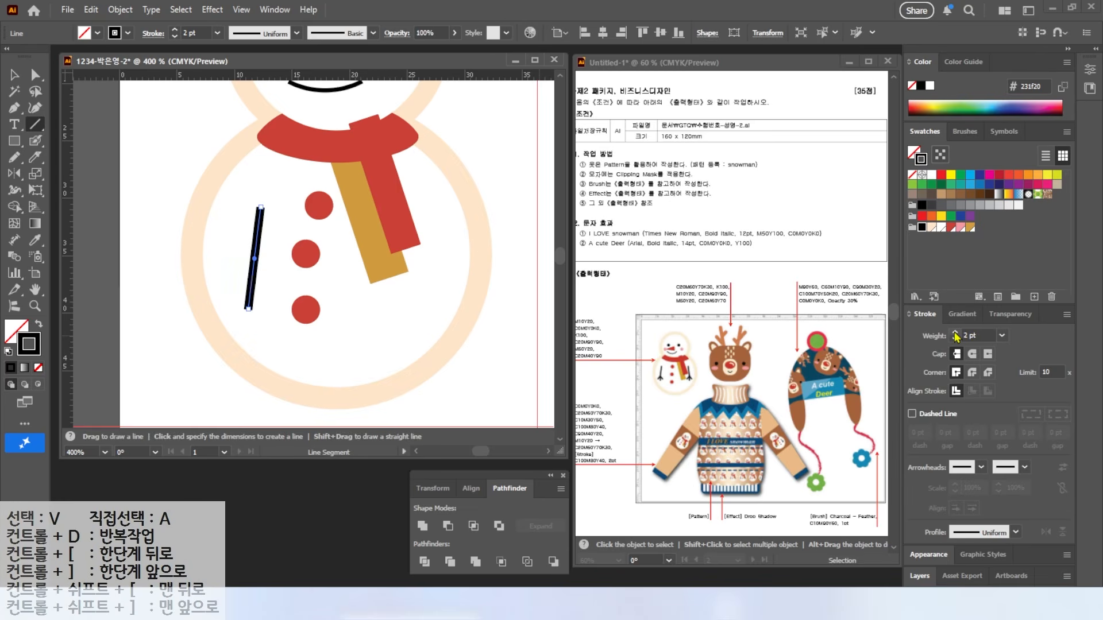
click(972, 361)
key(v)
drag(231, 290, 253, 271)
Step: Copy the left arm to the body's right side and mirror it horizontally
key(v)
shift+click(239, 284)
shift+click(249, 303)
drag(257, 269, 442, 268)
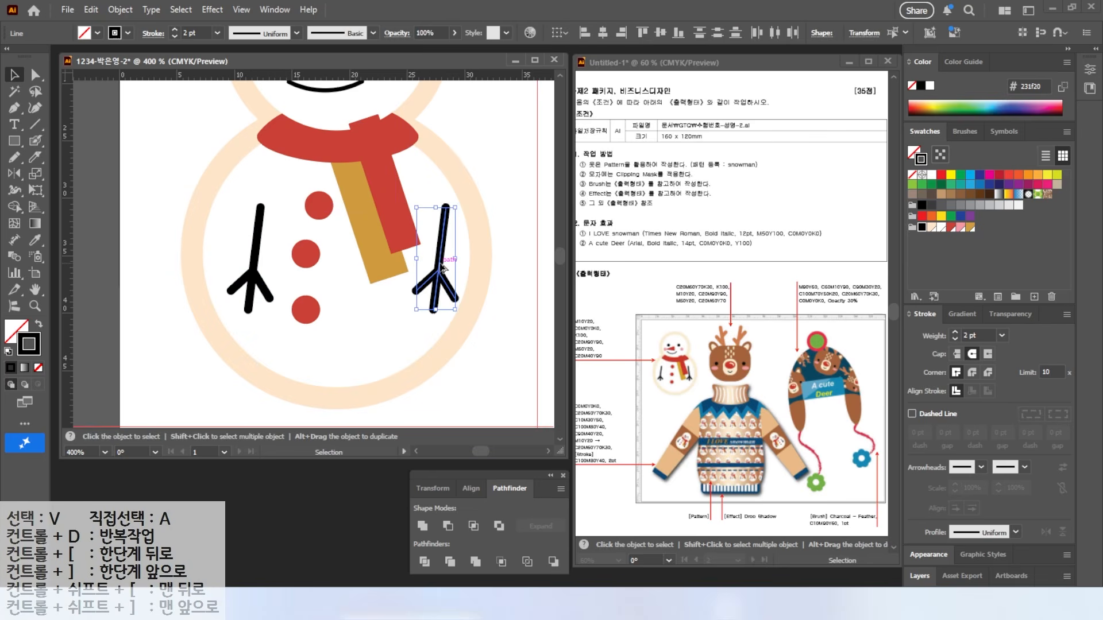
drag(458, 209, 416, 208)
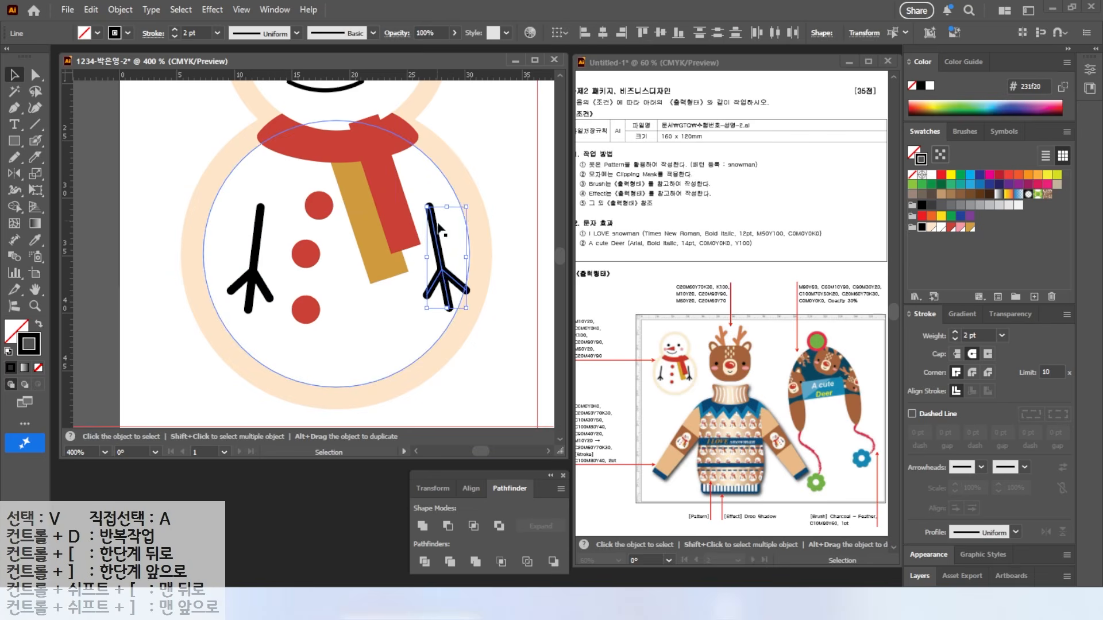
drag(441, 284, 429, 281)
key(ctrl+minus)
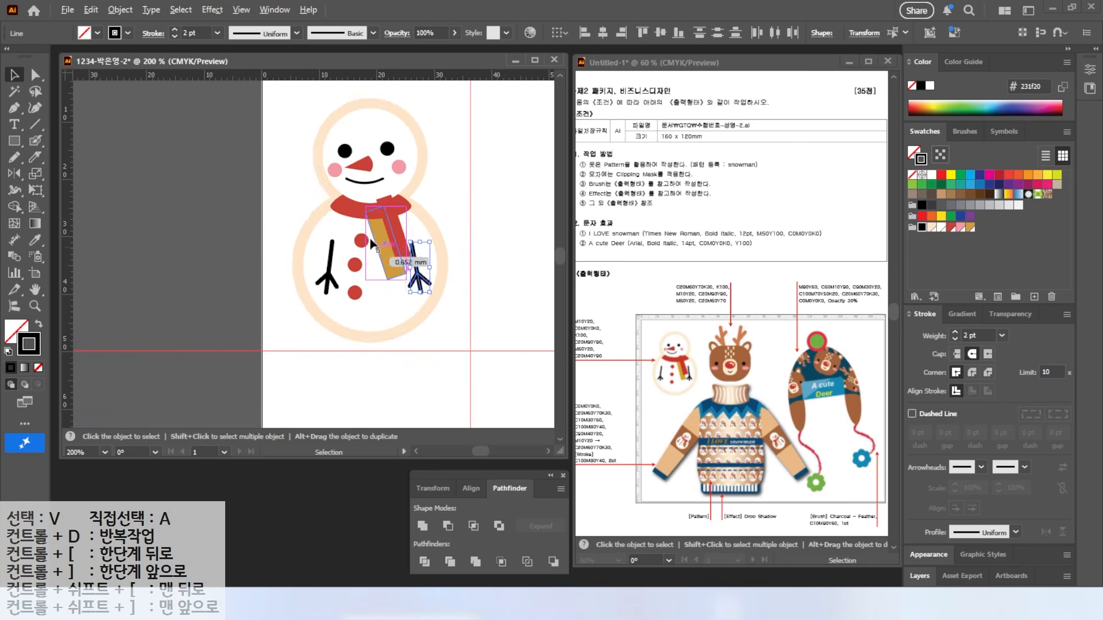
click(340, 102)
Step: Select the whole snowman, then apply Expand Appearance and Expand to turn it into plain shapes
key(ctrl+2)
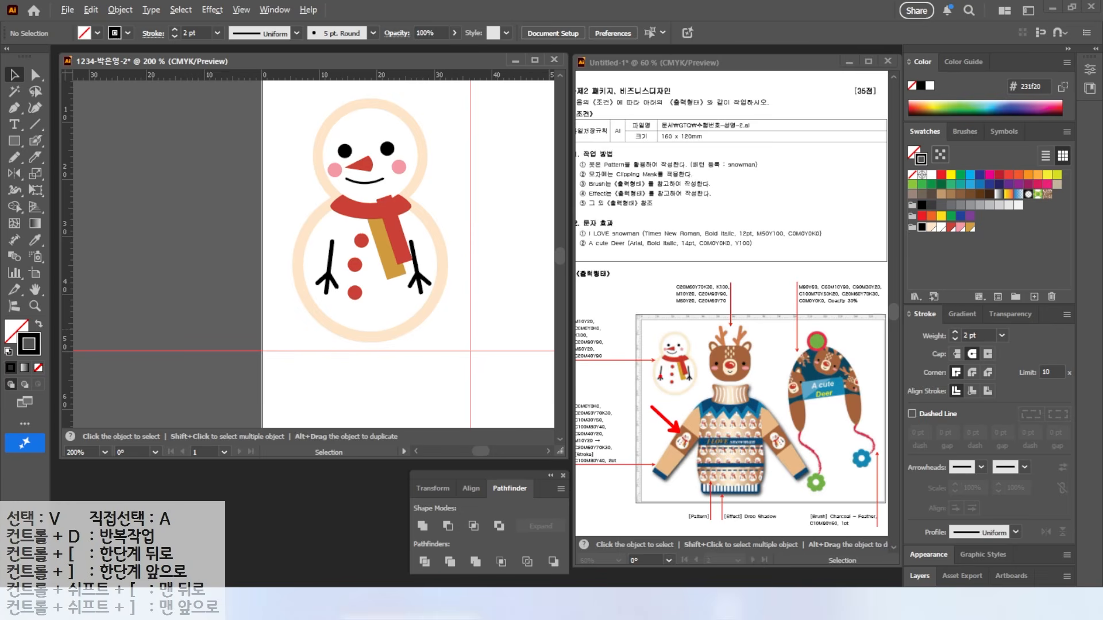
drag(264, 107, 451, 332)
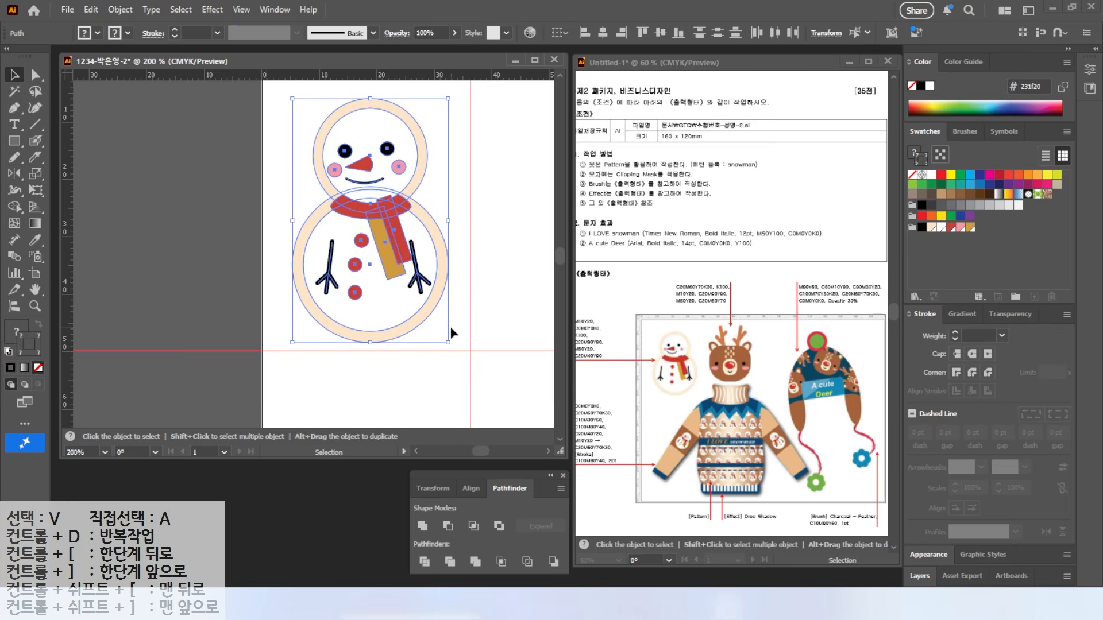
click(120, 9)
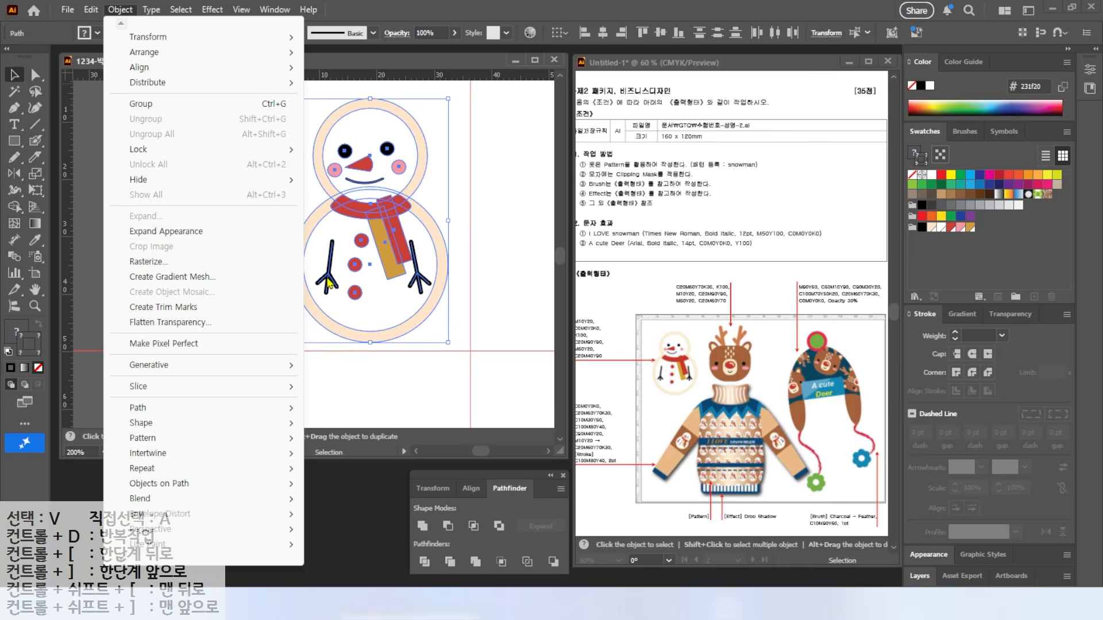
click(172, 231)
click(119, 10)
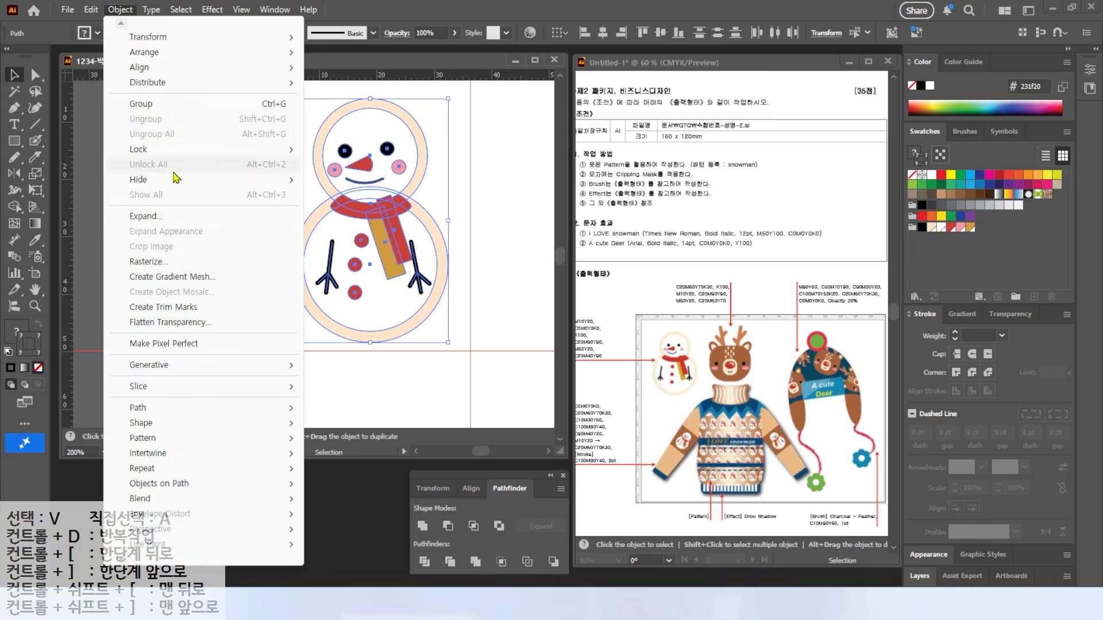
click(143, 223)
click(560, 368)
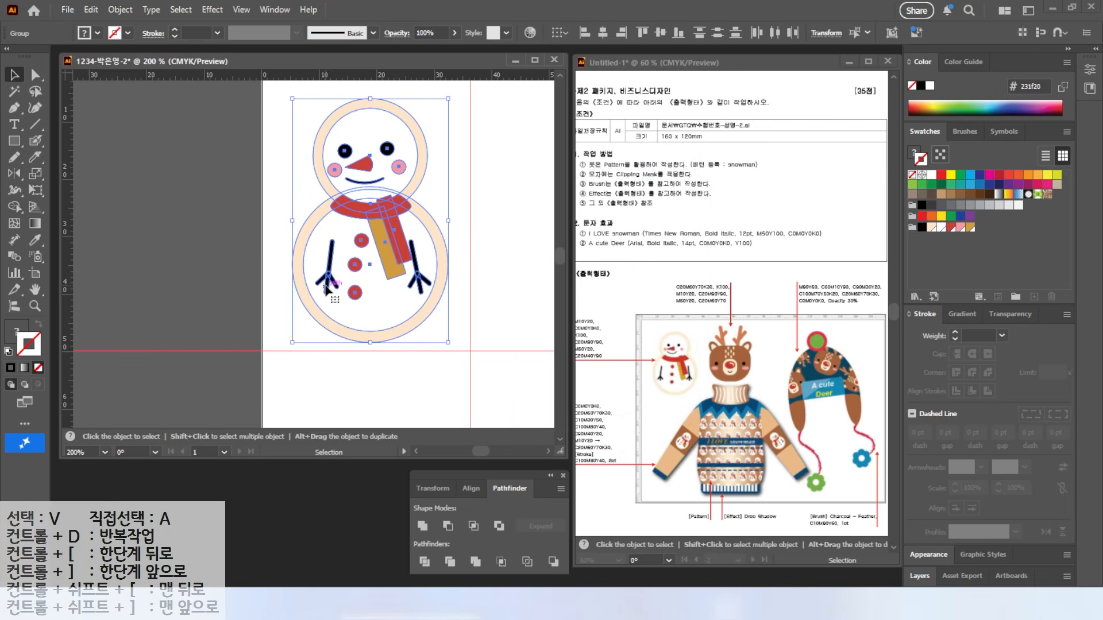
Step: Group all the snowman's parts into one object and deselect it
scroll(331, 290, up, 6)
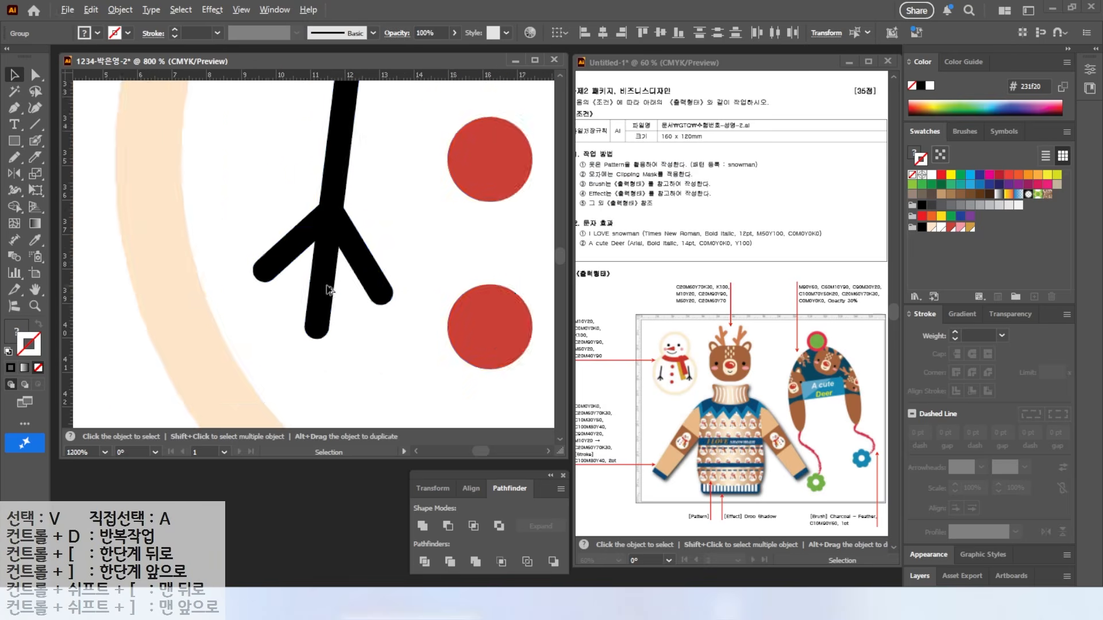
key(ctrl+0)
click(93, 142)
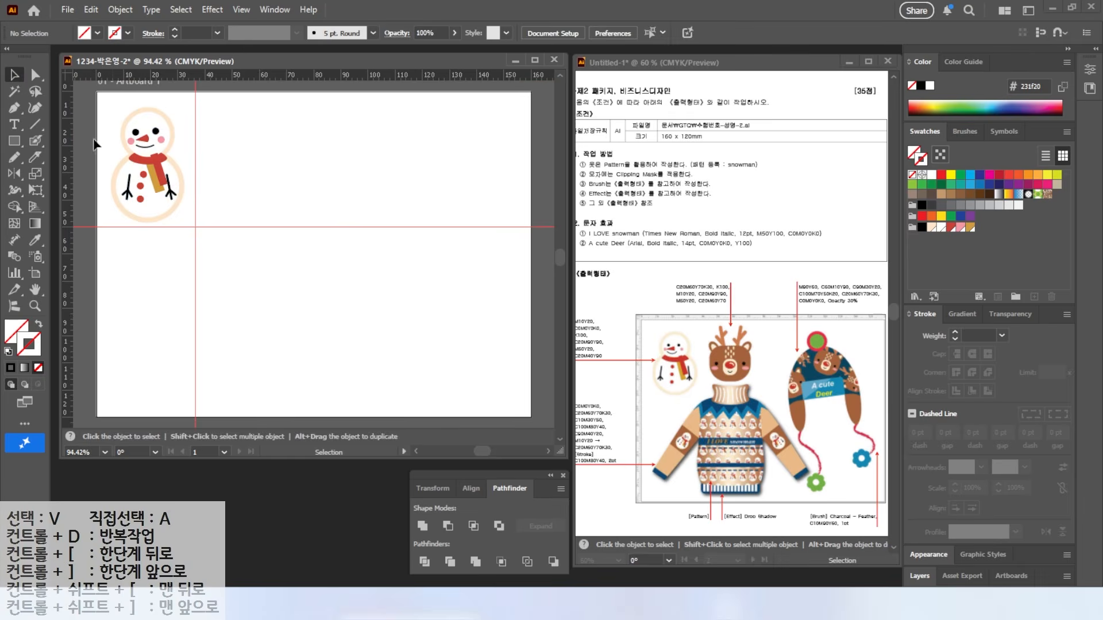
drag(178, 213, 188, 223)
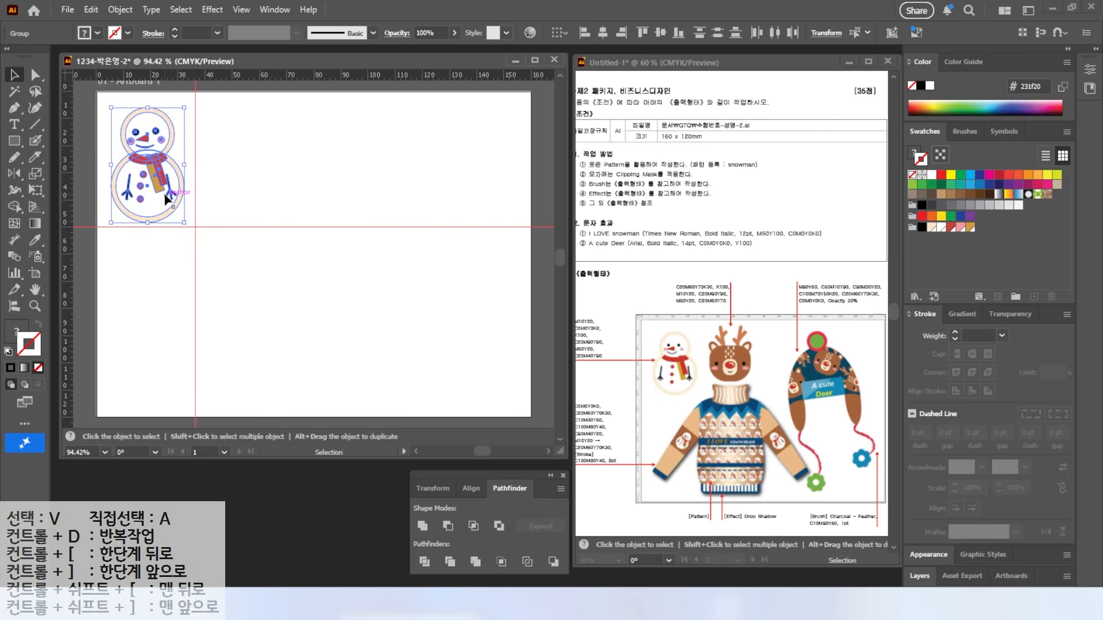
right_click(167, 199)
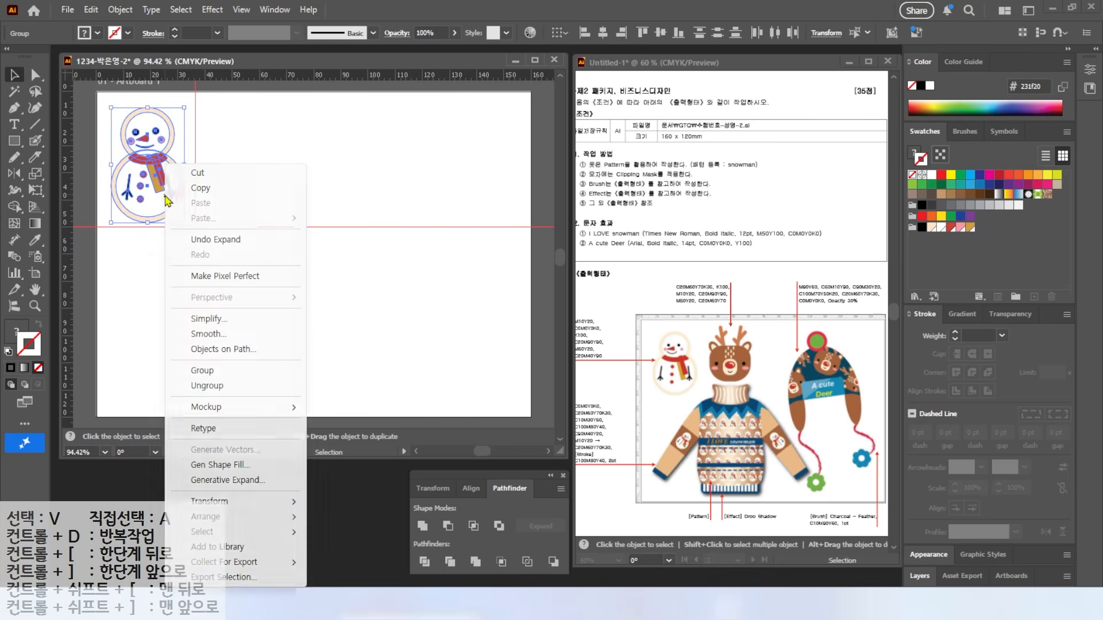
click(231, 370)
click(256, 209)
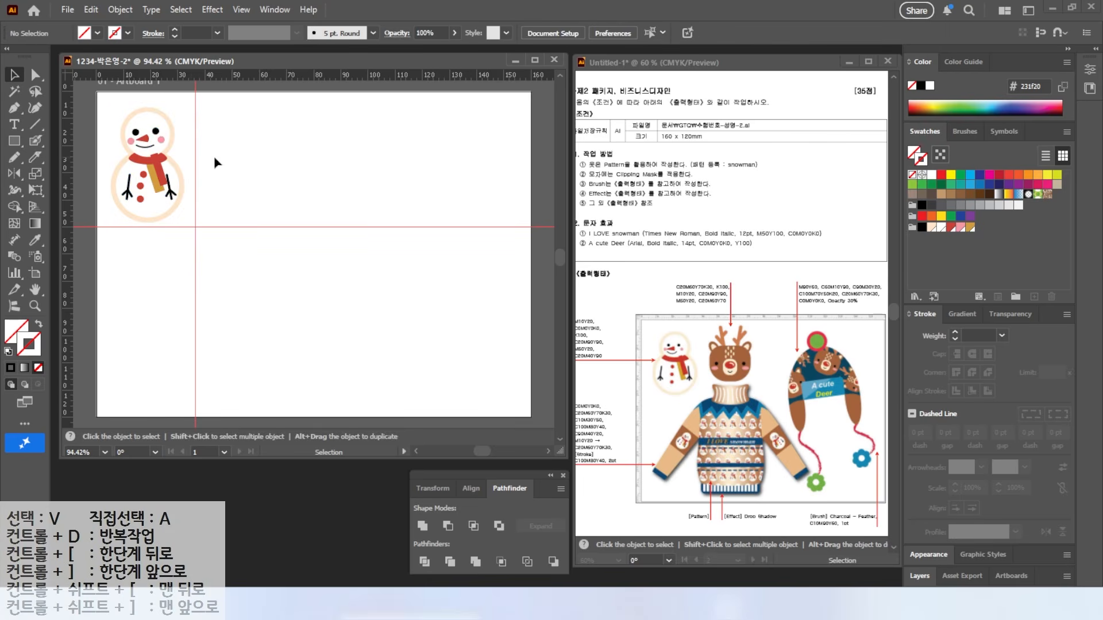
Step: Hide the guides via View > Guides
click(239, 9)
mouse_move(345, 399)
click(488, 398)
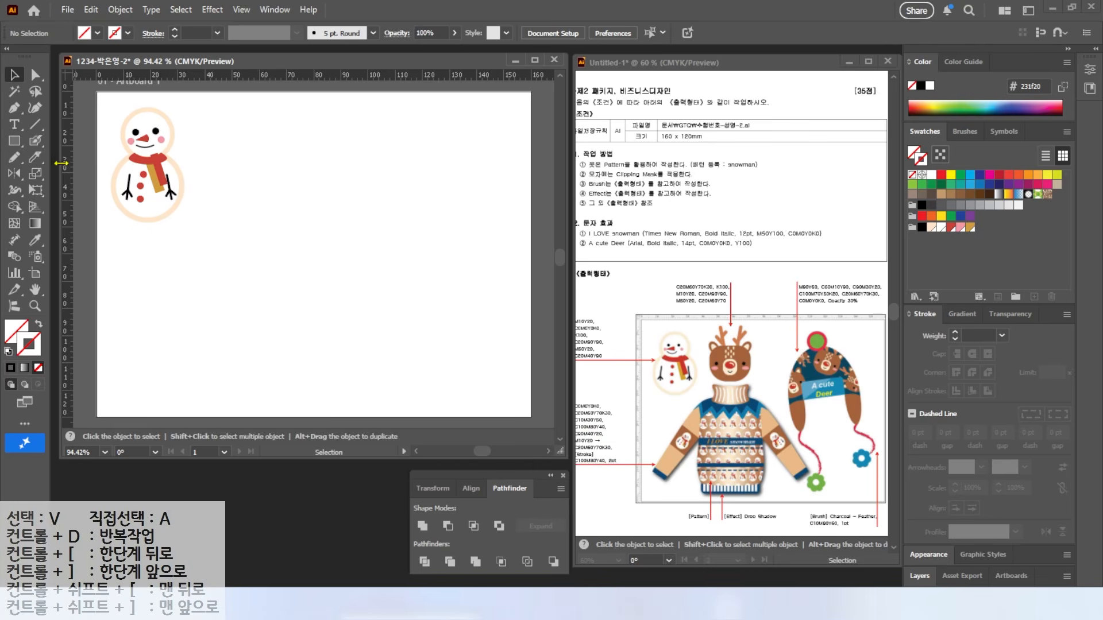
Step: Add two vertical guides and a horizontal guide over the empty artboard area, and reset default colours
drag(66, 168, 299, 179)
drag(66, 167, 205, 177)
drag(241, 77, 244, 208)
scroll(262, 145, up, 4)
drag(248, 146, 325, 204)
key(d)
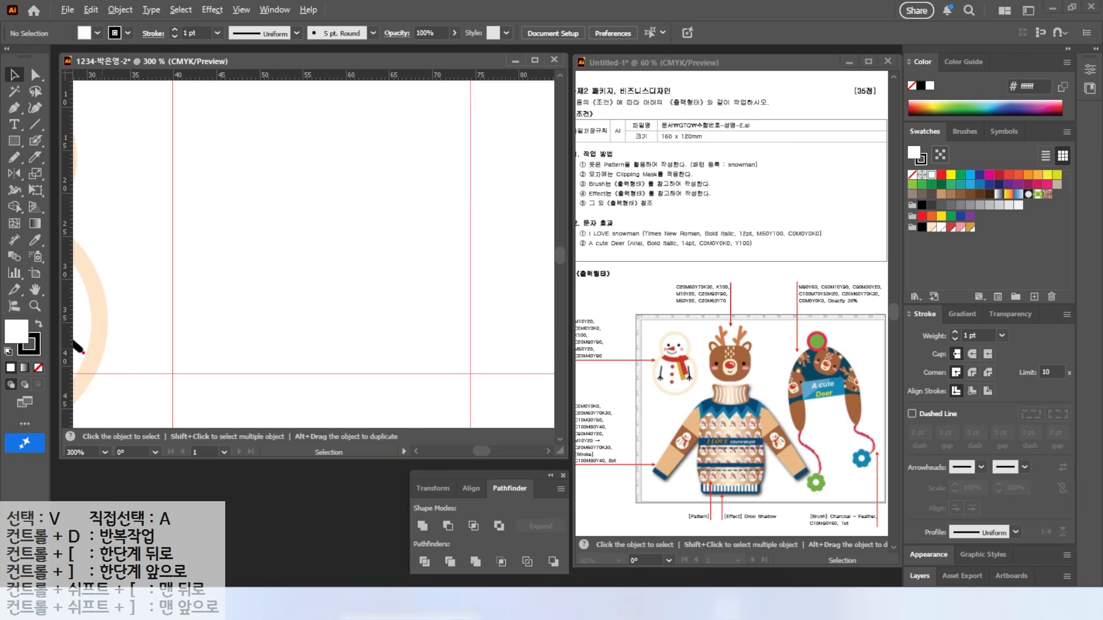
Step: Create a new swatch group and add a brown swatch C=20 M=60 Y=70 K=30
click(1016, 296)
click(394, 255)
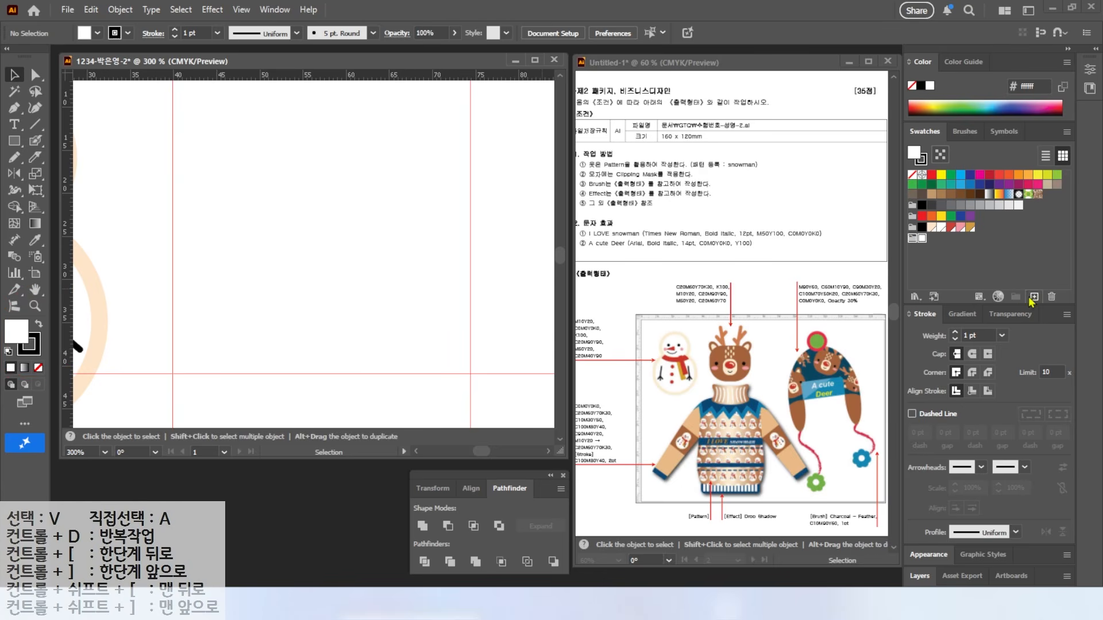
click(1033, 297)
double_click(834, 282)
text(20)
key(Tab)
text(60)
Step: Add a black swatch (K=100) and a cream swatch C=0 M=10 Y=20 K=0
key(Tab)
text(70	30)
key(Return)
key(Tab)
text(0	0)
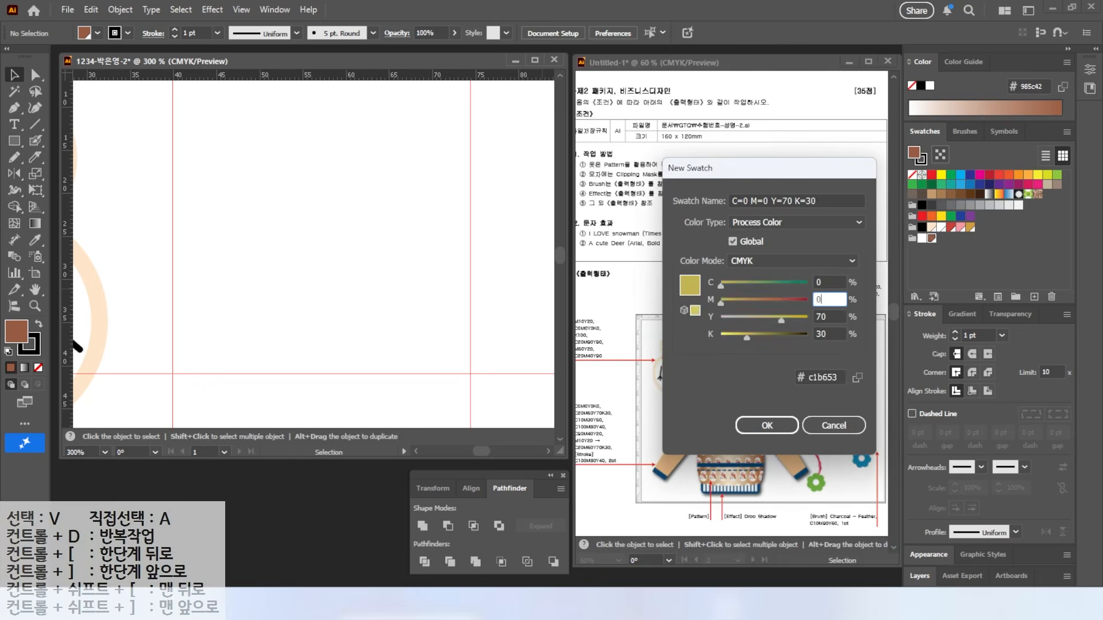
key(Tab)
text(0	100)
key(Return)
click(1034, 297)
Step: Add a red swatch (20, 90, 90) and a pink swatch (0, 50, 20)
key(Tab)
key(Tab)
text(10	20	0)
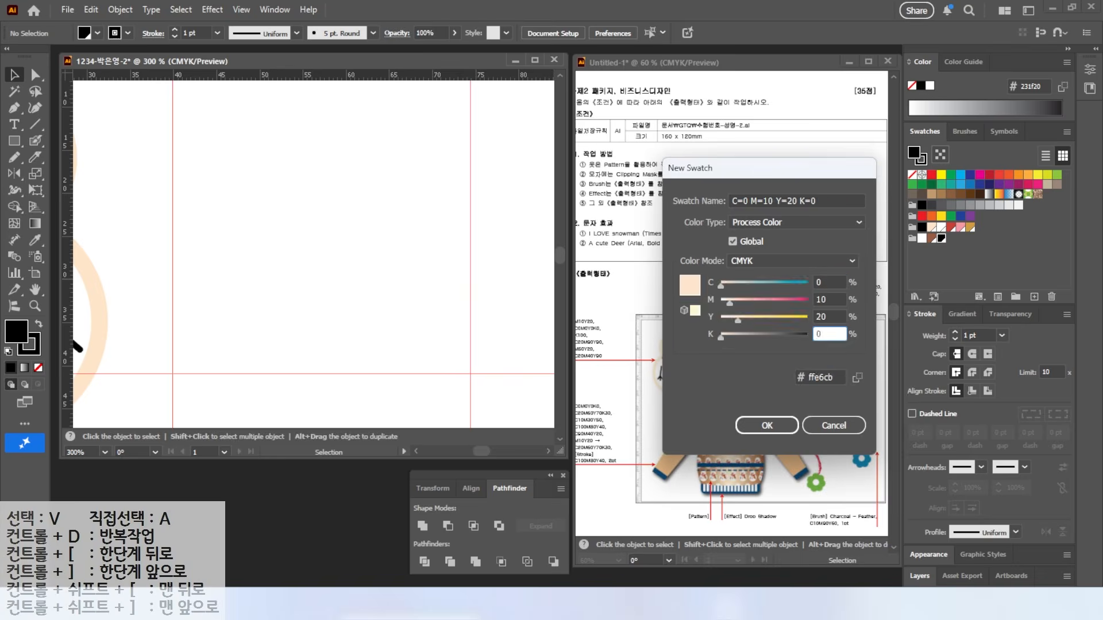
key(Return)
click(1034, 297)
key(Tab)
key(Tab)
key(shift+Tab)
text(20	90	90)
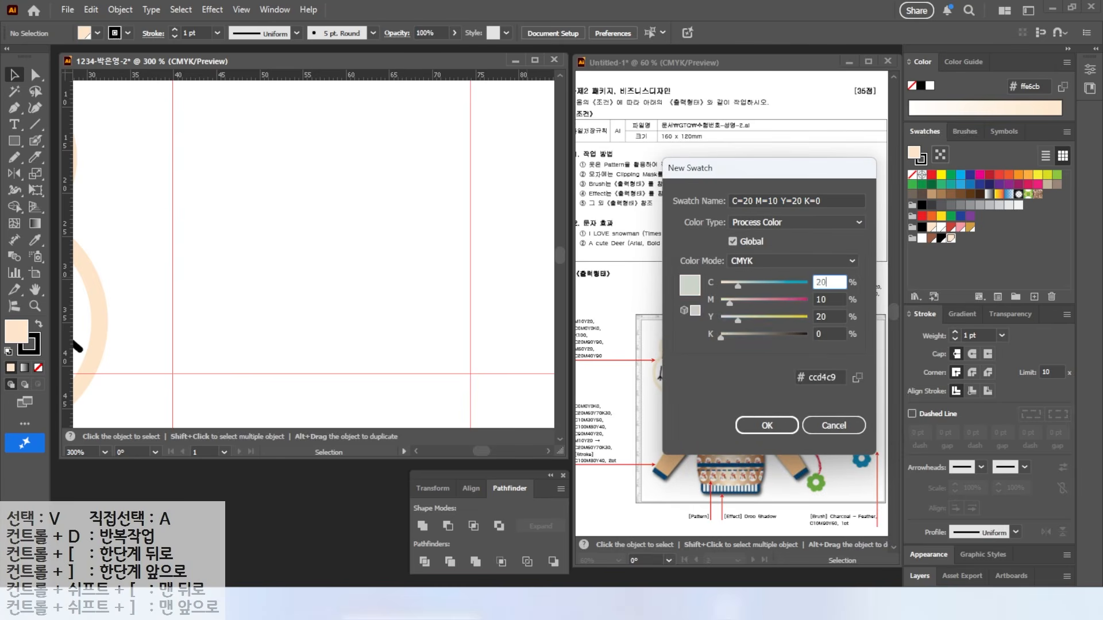
key(Return)
click(1034, 297)
Step: Add a brown swatch C=20 M=60 Y=70 K=0
key(Tab)
text(0	50	20)
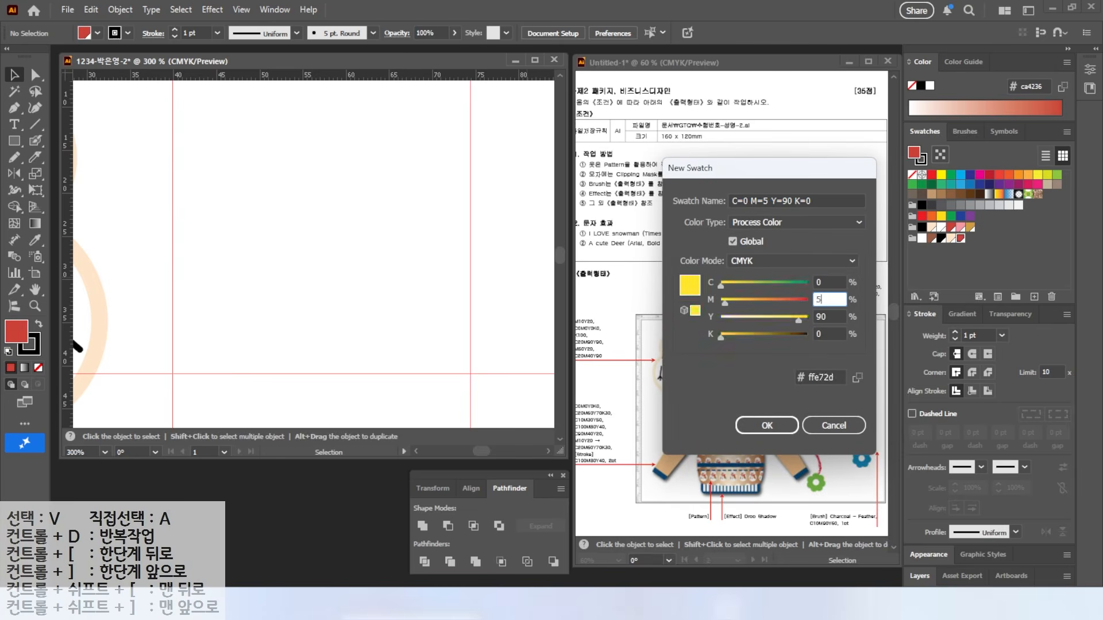
key(Return)
click(1034, 297)
key(Tab)
text(20	60	70)
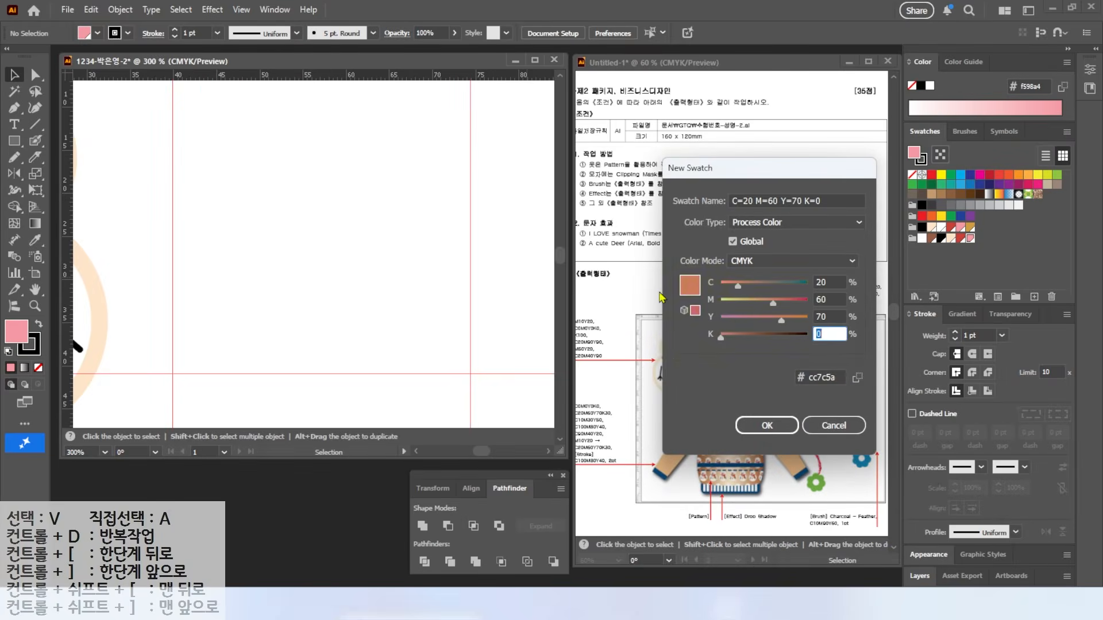
key(Return)
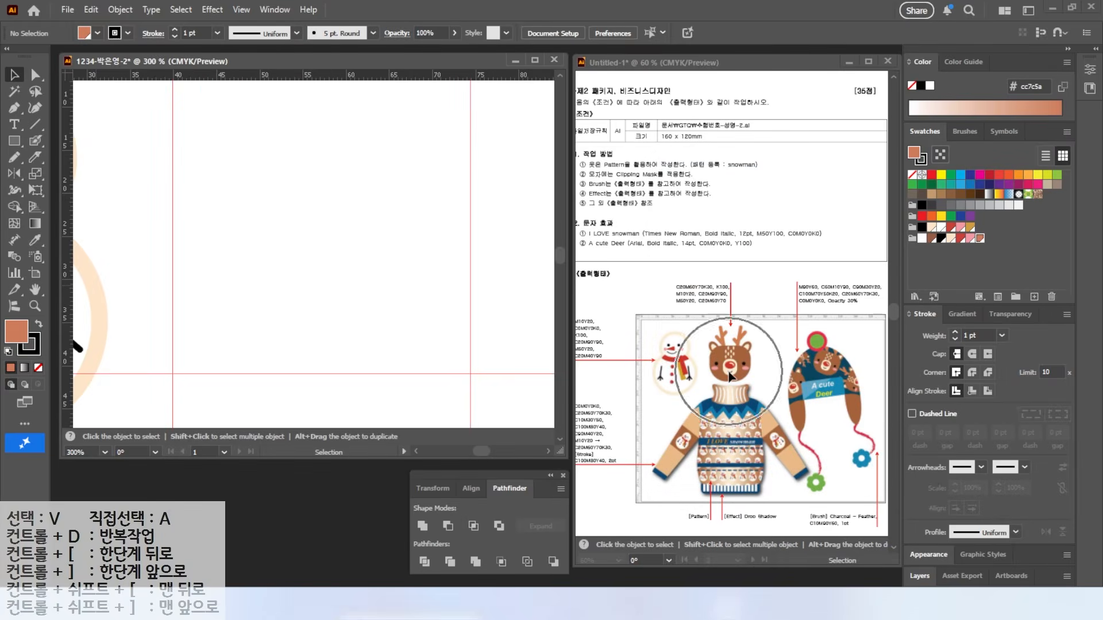
drag(8, 141, 85, 146)
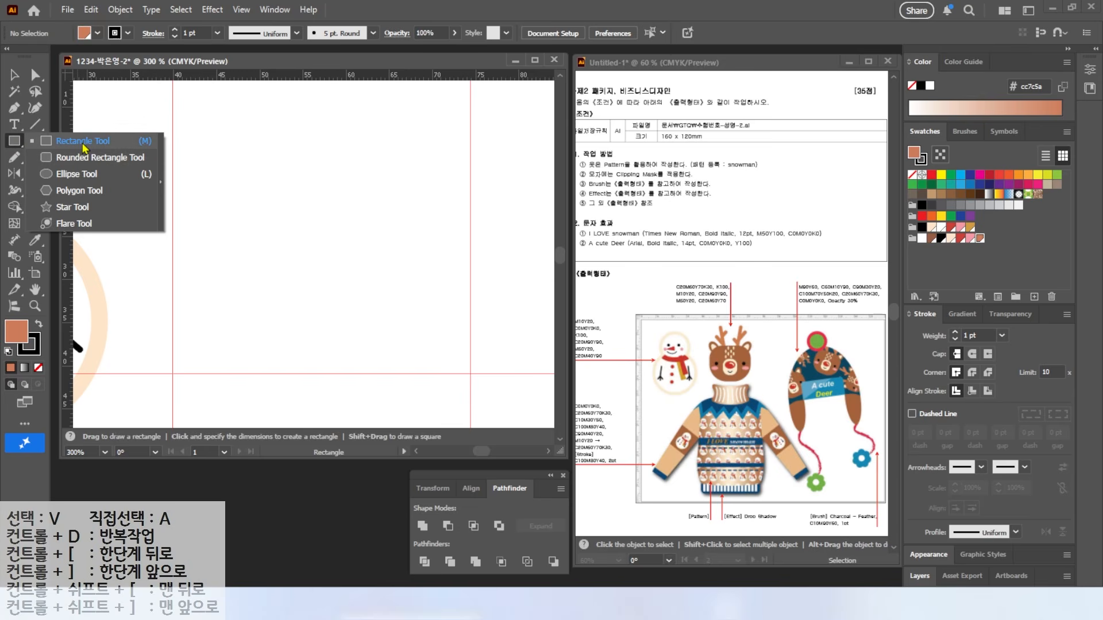
Step: Replace a plain rectangle with a rounded rectangle for the deer head, adjusting corner roundness
click(84, 143)
mouse_move(224, 122)
mouse_down()
mouse_move(384, 209)
mouse_move(432, 294)
mouse_move(425, 329)
mouse_up()
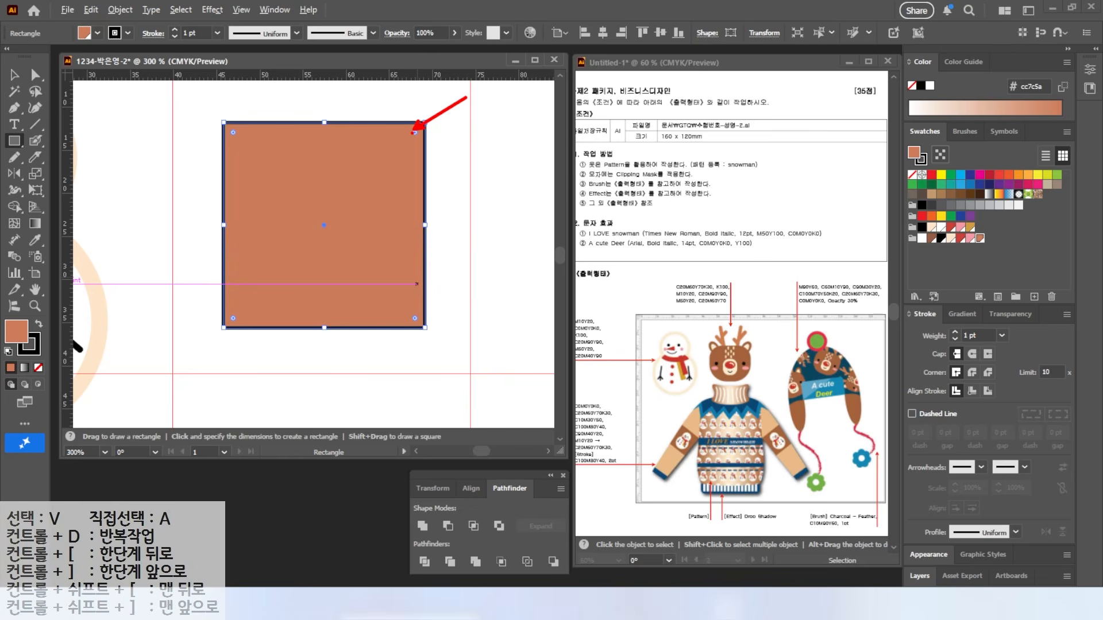
key(Delete)
drag(15, 141, 95, 162)
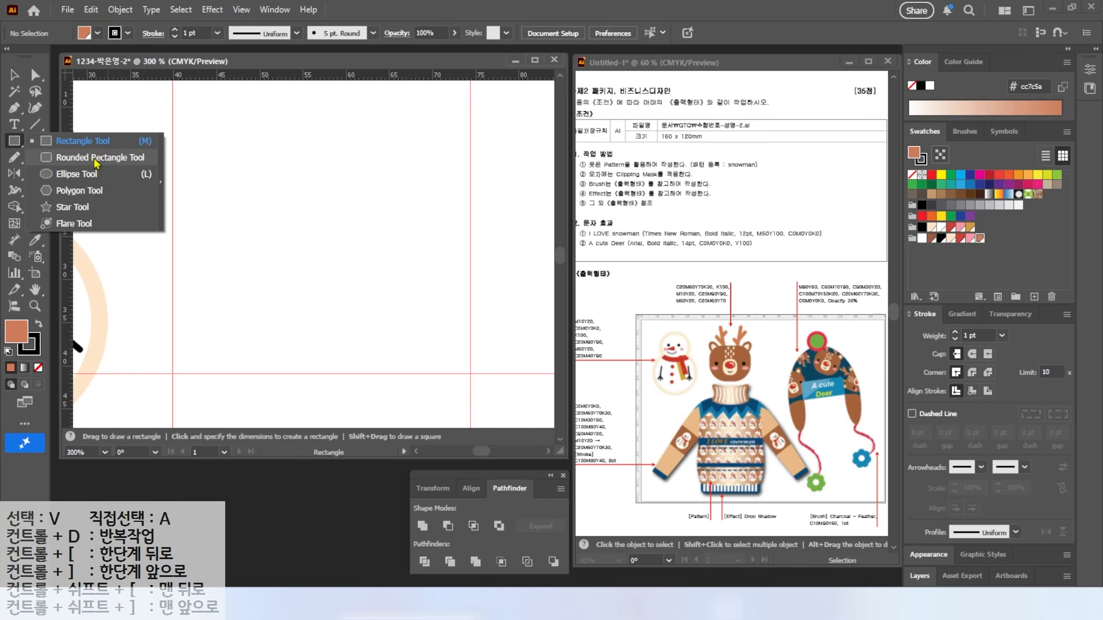
click(96, 163)
drag(206, 124, 407, 337)
key(Up)
key(Up)
key(Up)
key(Up)
key(Up)
key(Up)
key(Down)
key(Down)
key(Down)
key(Down)
key(Down)
key(Up)
key(Up)
key(Up)
key(Up)
key(Up)
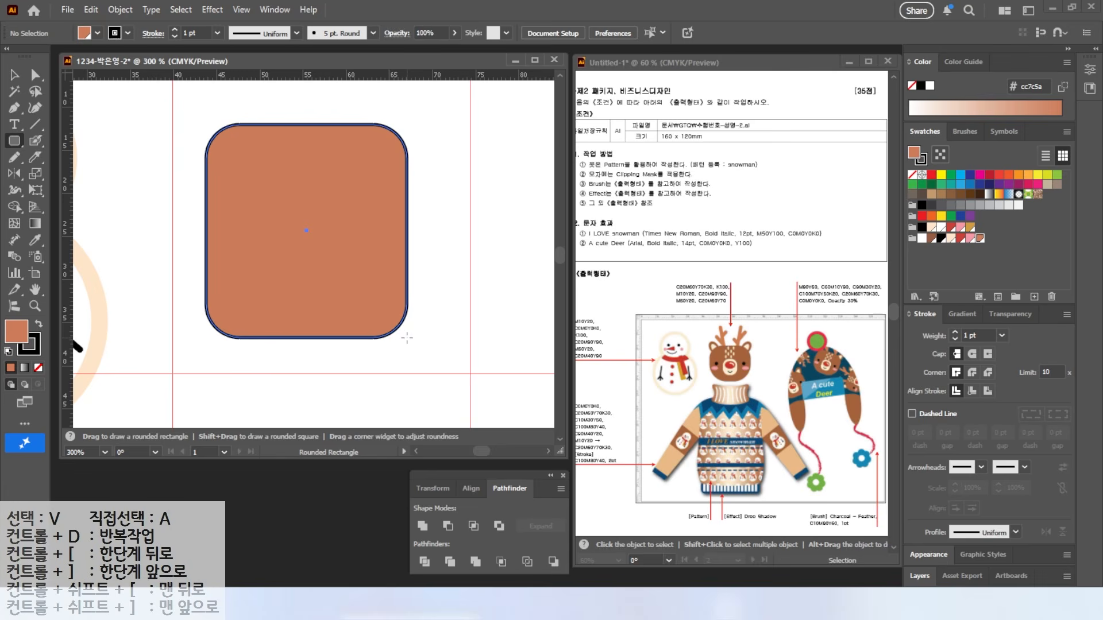
key(Up)
key(Up)
key(Up)
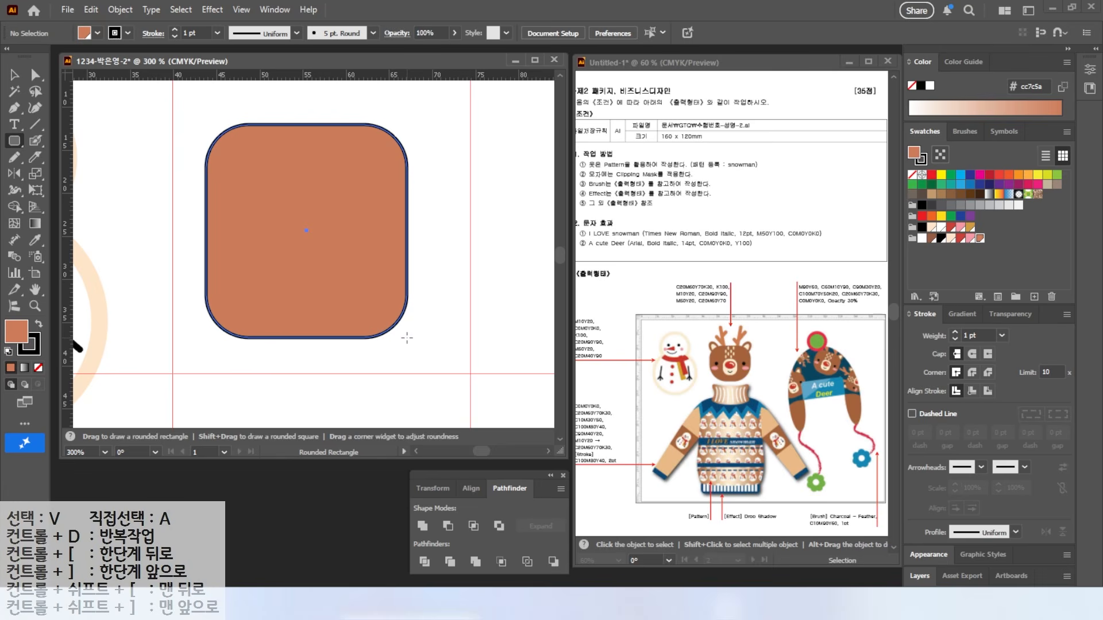
drag(407, 338, 406, 337)
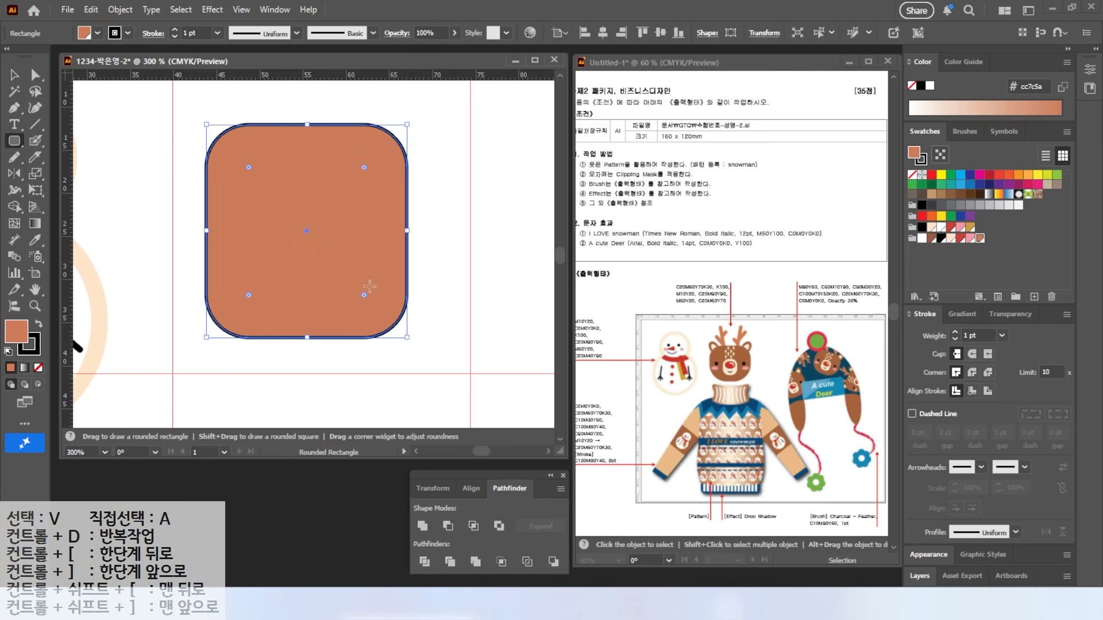
Step: Round the bottom corners, widen the head to about 27.5 mm, fill 985c42 without outline, and start a smaller inner shape
double_click(249, 296)
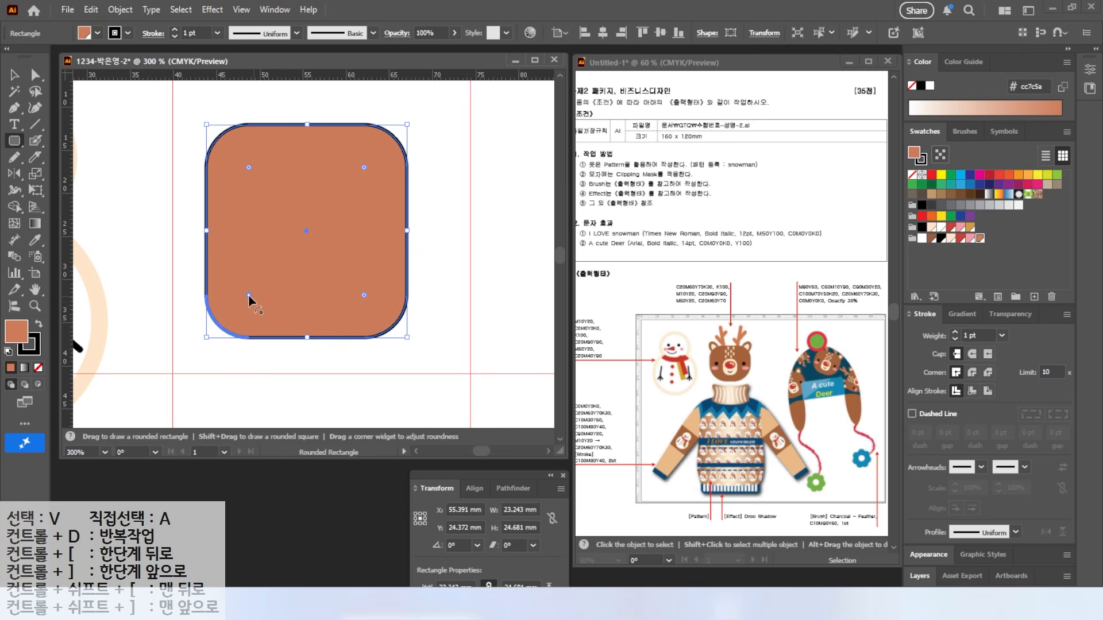
drag(258, 281, 266, 267)
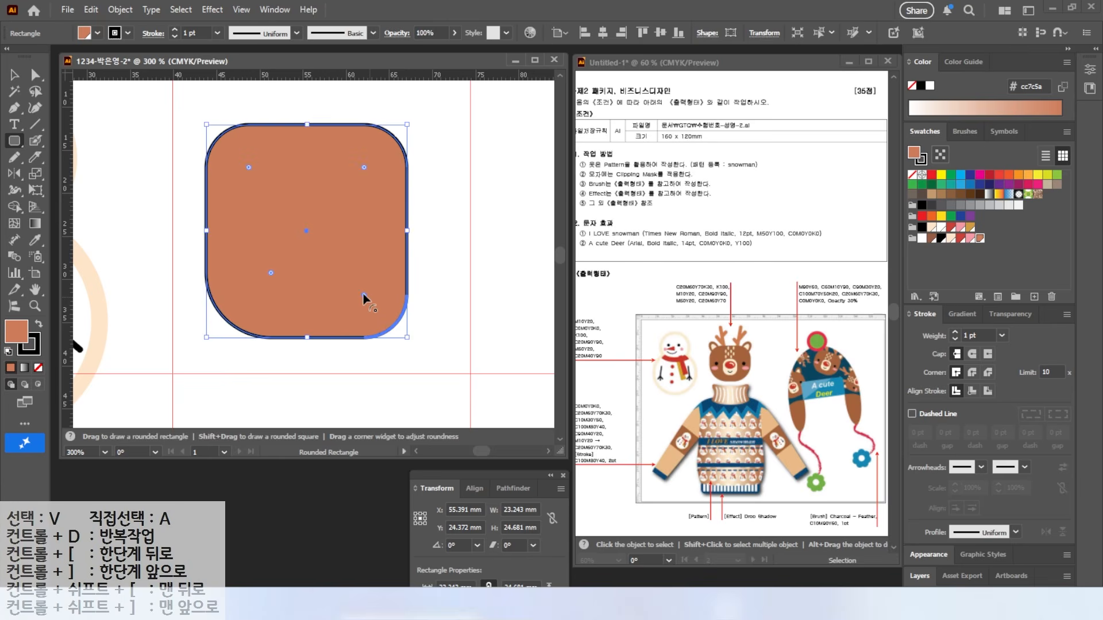
drag(363, 294, 339, 264)
key(v)
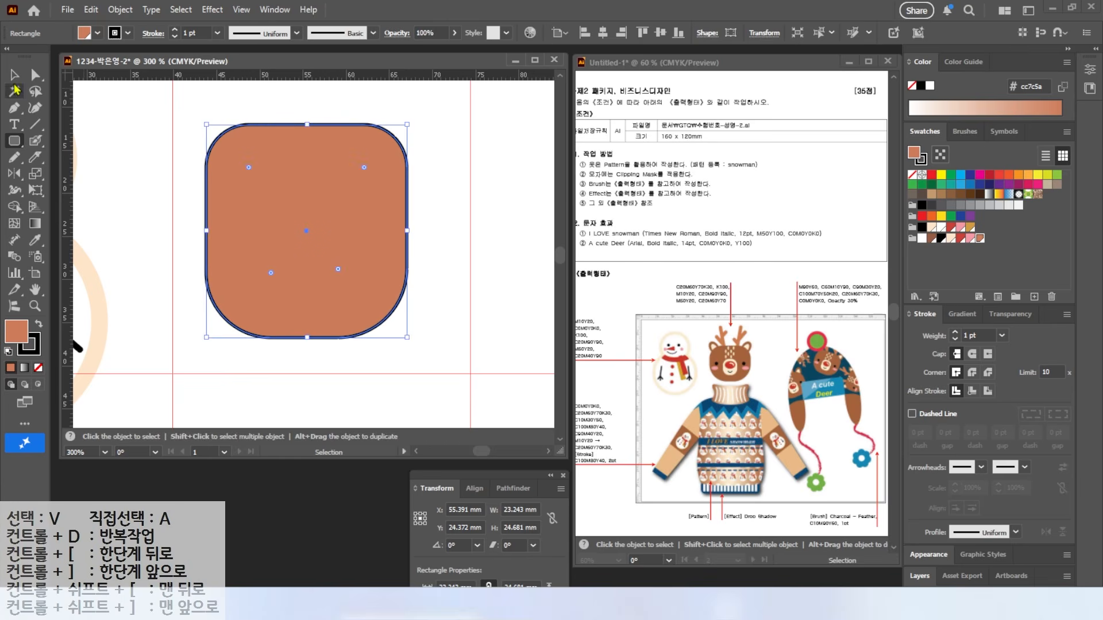
drag(332, 215, 332, 191)
drag(407, 207, 444, 207)
click(33, 357)
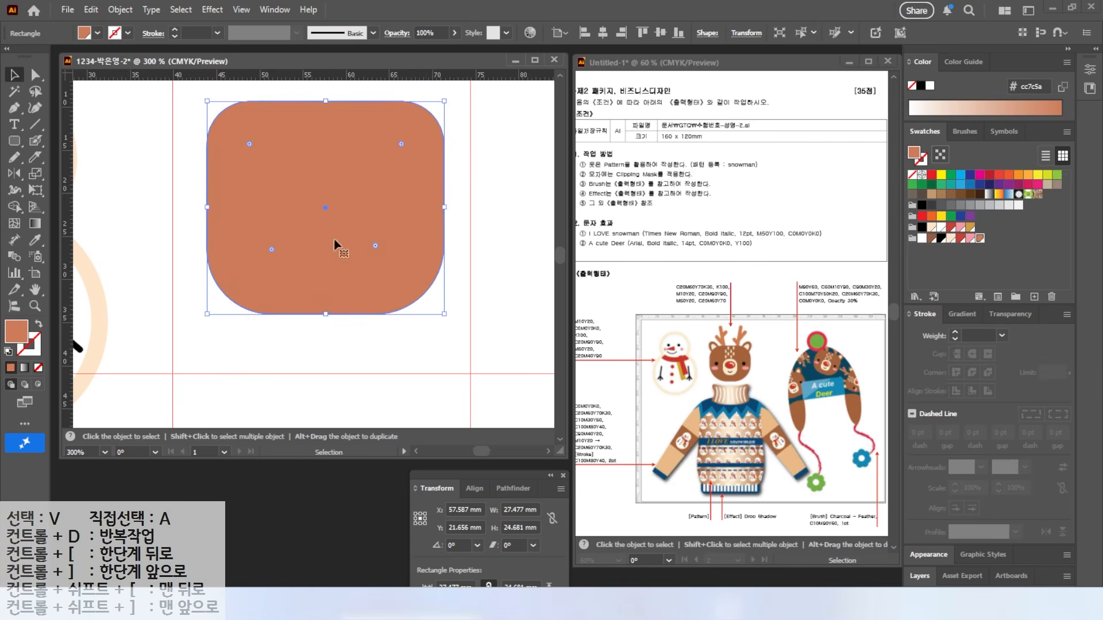
click(931, 238)
drag(322, 235, 316, 315)
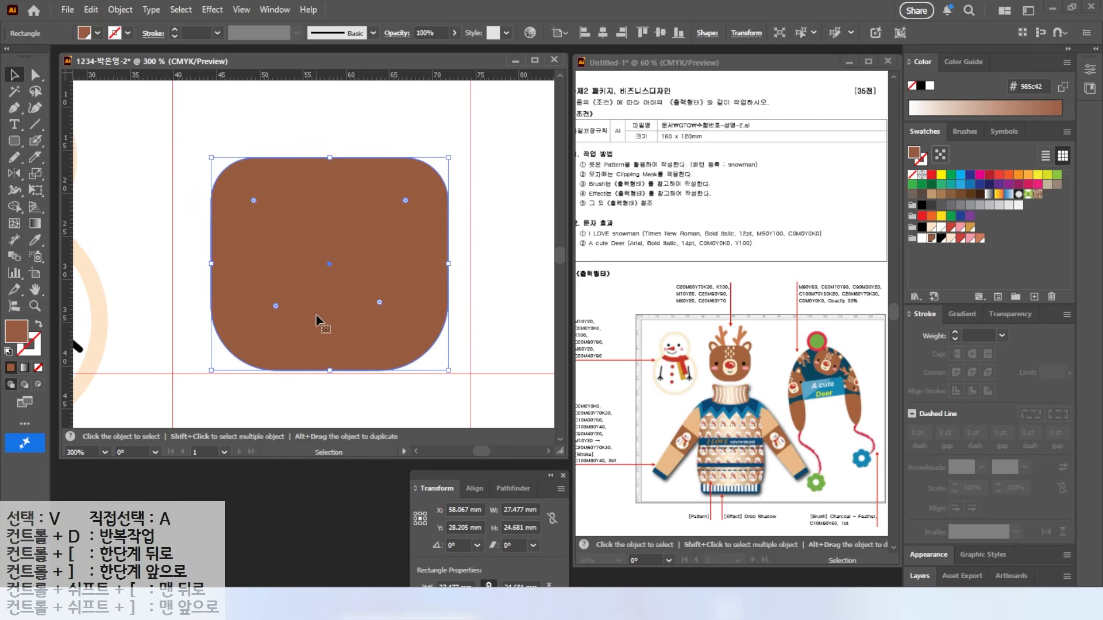
click(14, 141)
drag(305, 243, 374, 331)
Step: Fill the small shape cream ffe6cb and centre it as the muzzle on the lower head
click(951, 239)
click(15, 74)
drag(328, 285, 317, 288)
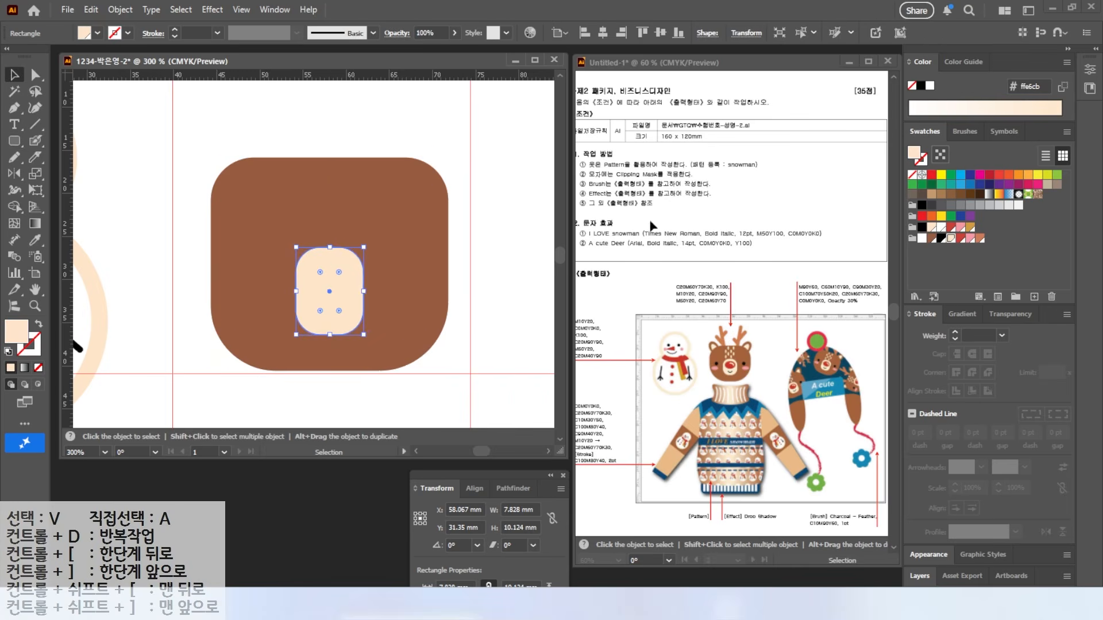
Step: Draw ellipses for a black left eye and pink left cheek, and copy one as a red nose
right_click(15, 142)
click(69, 177)
drag(243, 254, 283, 312)
click(945, 238)
click(970, 238)
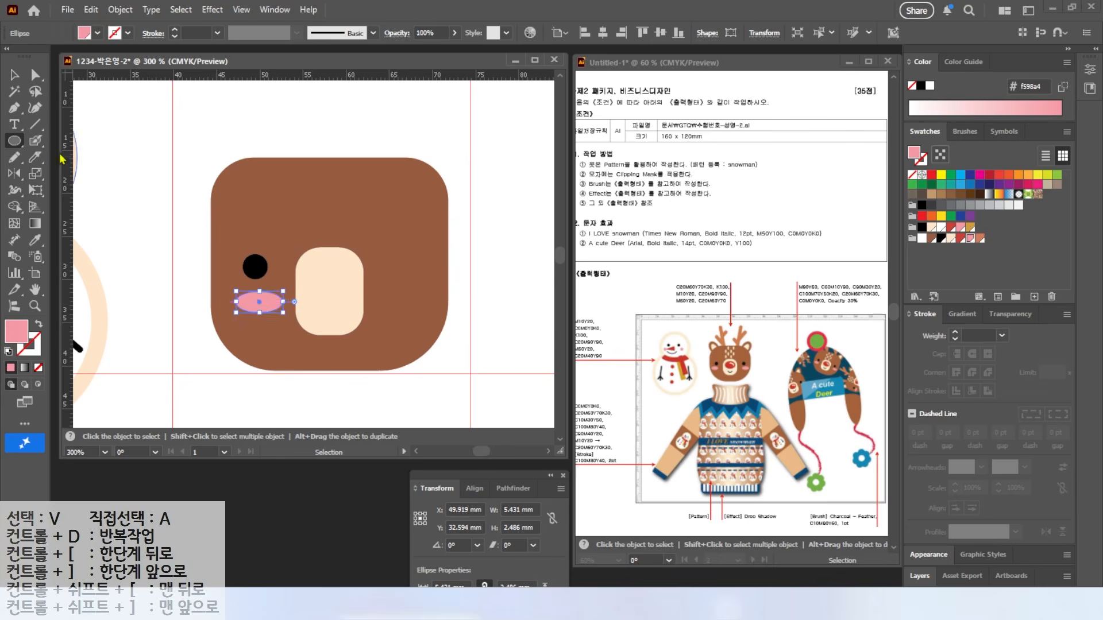
key(v)
mouse_move(269, 303)
mouse_down()
mouse_move(338, 278)
mouse_move(330, 303)
mouse_move(334, 287)
mouse_up()
click(960, 238)
Step: Draw a tall brown 985c42 ear ellipse at the head's top left
key(l)
mouse_move(201, 100)
mouse_down()
mouse_move(247, 178)
mouse_move(263, 181)
mouse_up()
click(931, 238)
key(v)
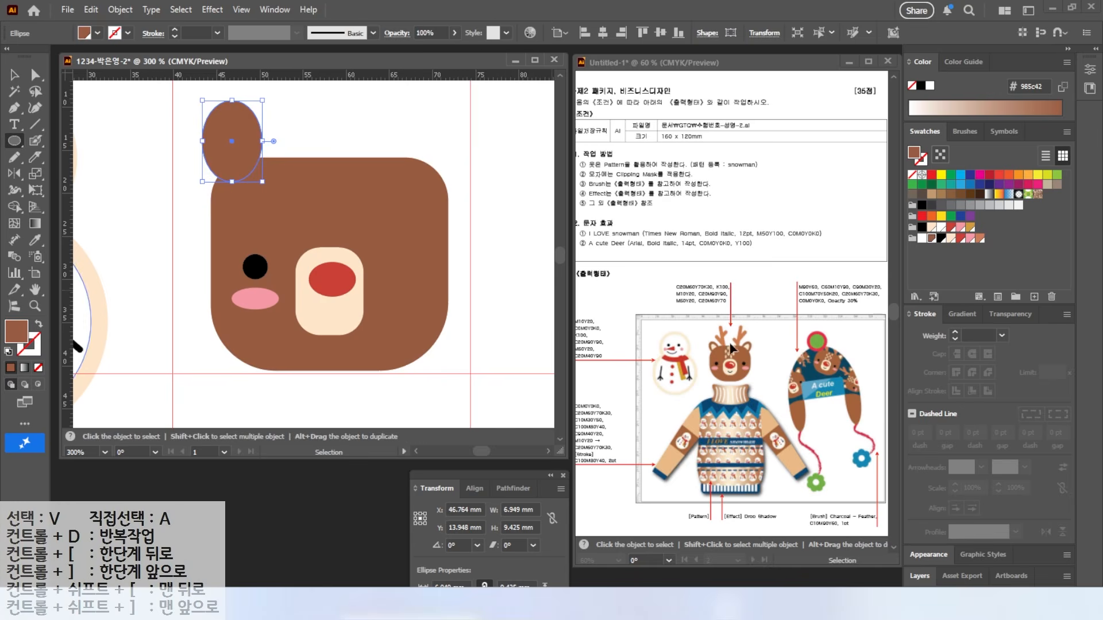
Step: Offset the ear path 1.5 mm inward for a cream inner ear, tilt the ear about 28° and lower it
key(l)
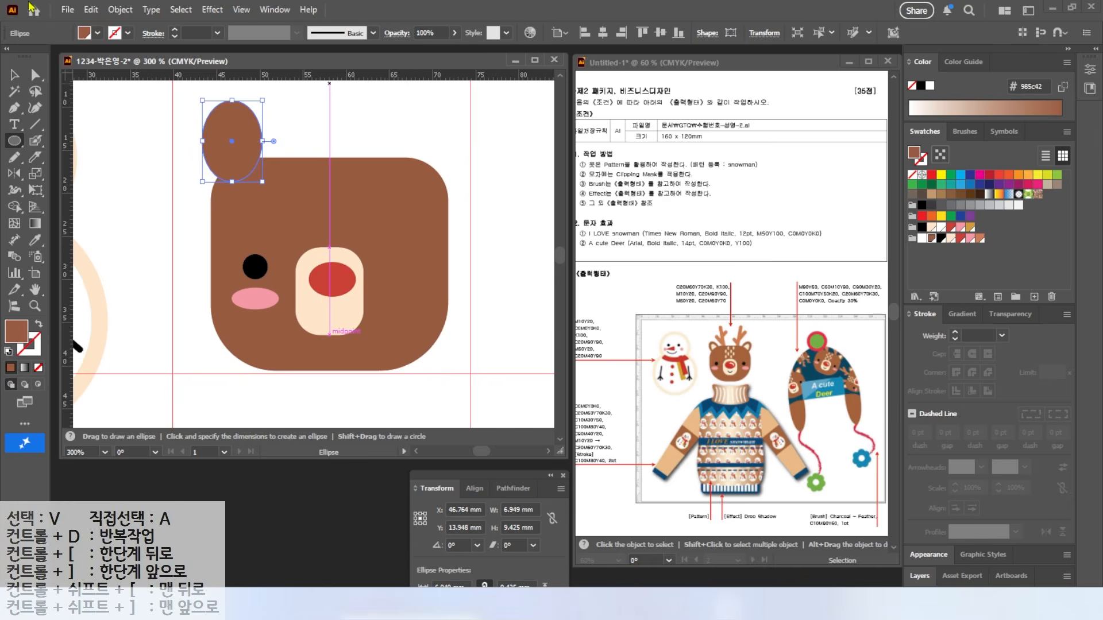
click(119, 10)
mouse_move(229, 408)
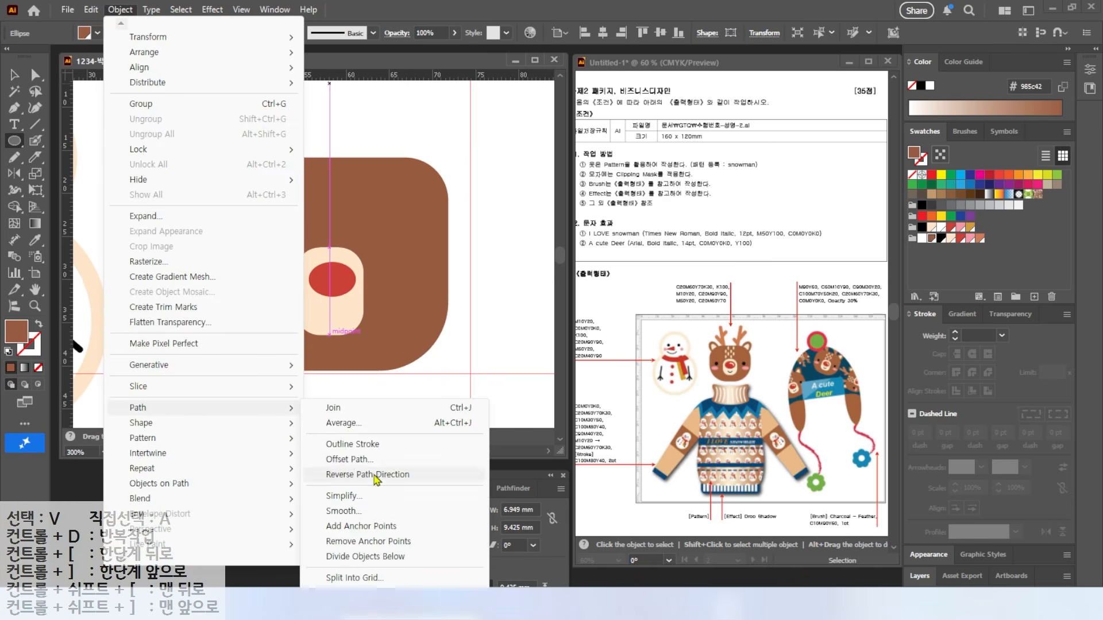
click(349, 460)
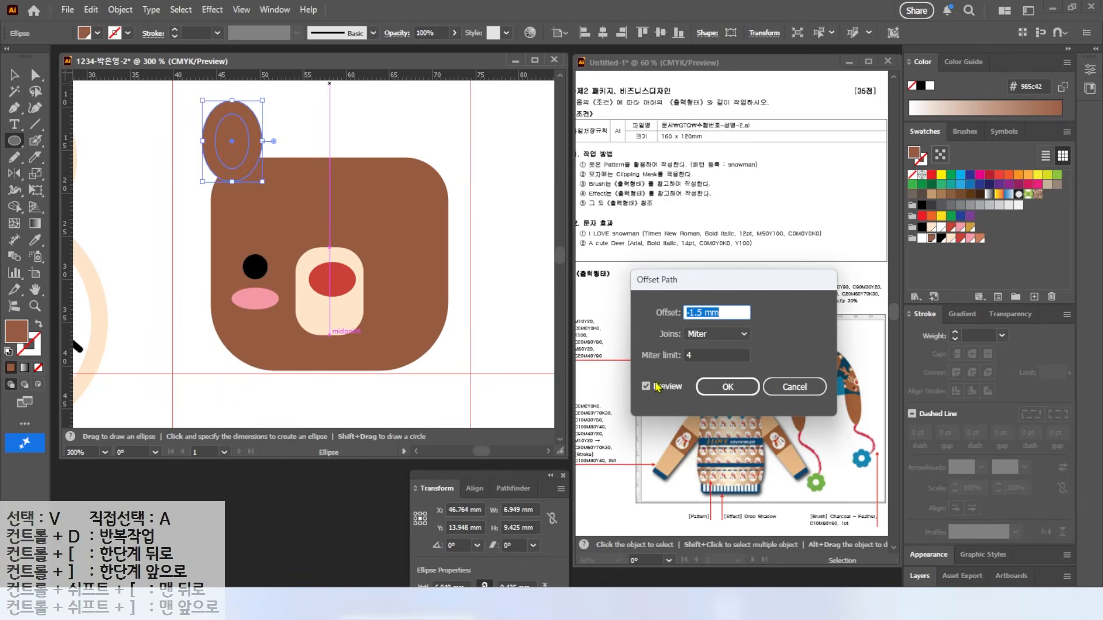
click(645, 387)
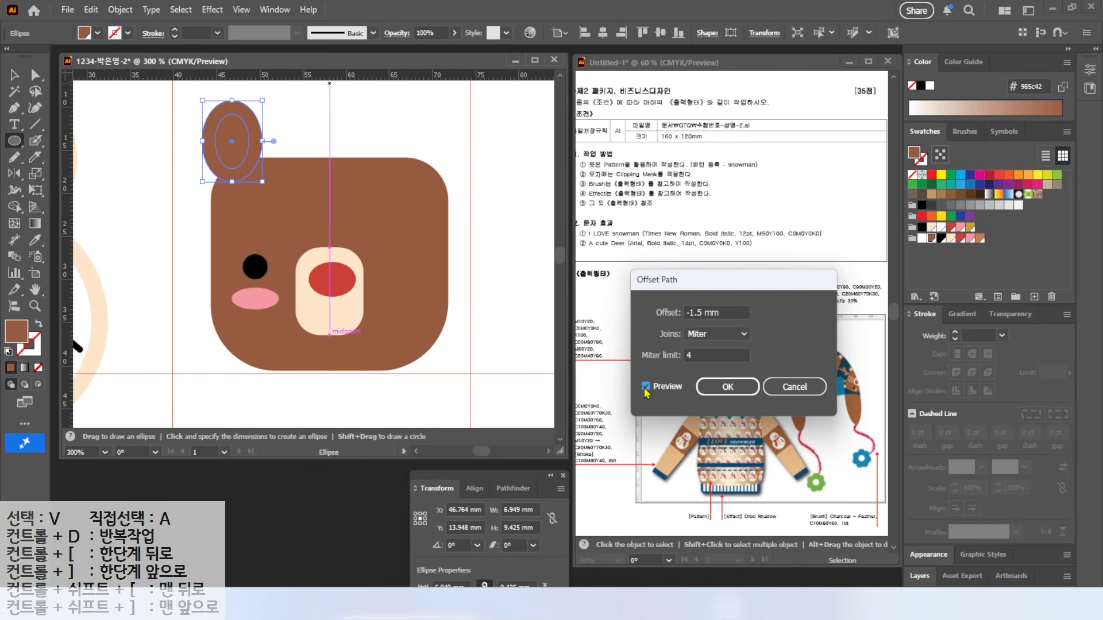
click(736, 398)
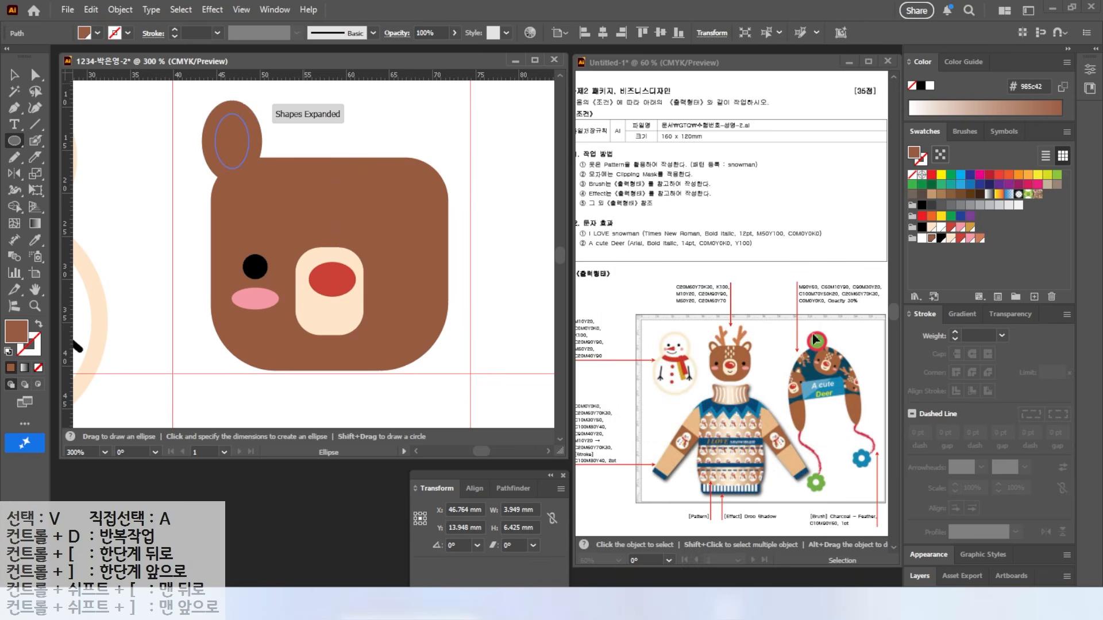
click(951, 238)
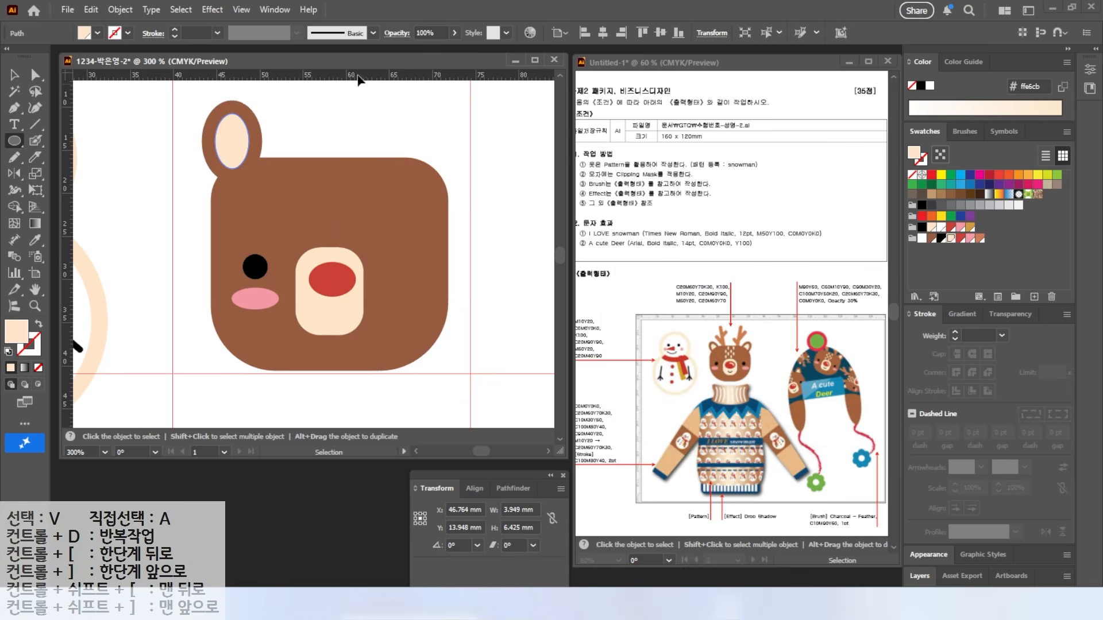
click(16, 77)
drag(193, 92, 241, 86)
drag(241, 145, 241, 155)
Step: Reflect a copy of the ear, eye and cheek vertically about the nose onto the right side
drag(185, 104, 285, 297)
shift+click(242, 226)
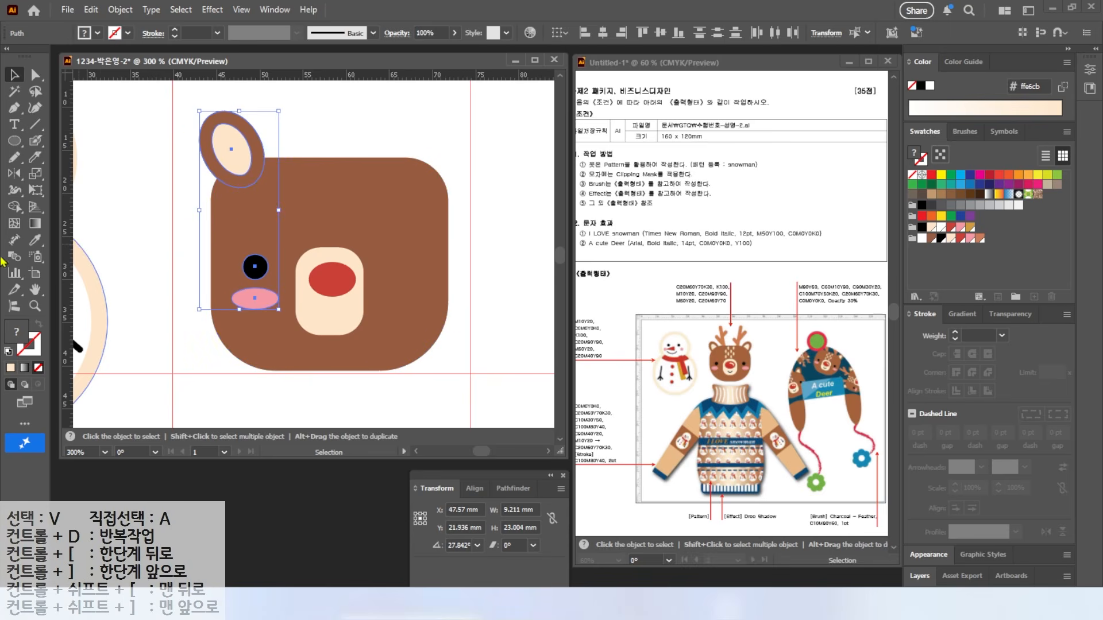
click(14, 175)
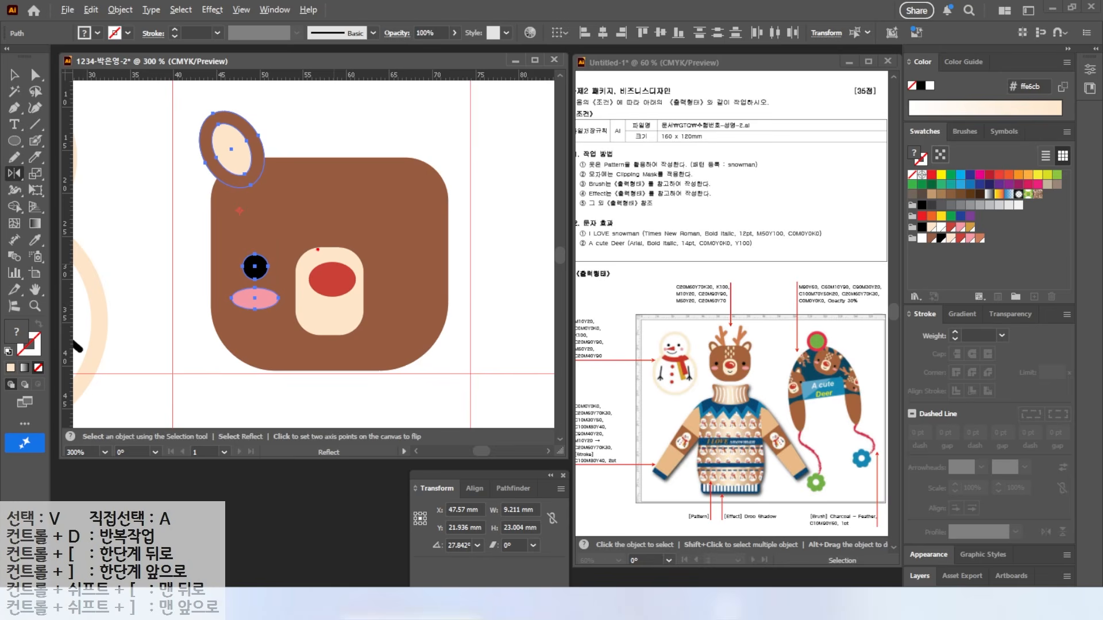
alt+click(331, 305)
click(718, 310)
click(718, 310)
click(718, 310)
click(718, 310)
click(748, 337)
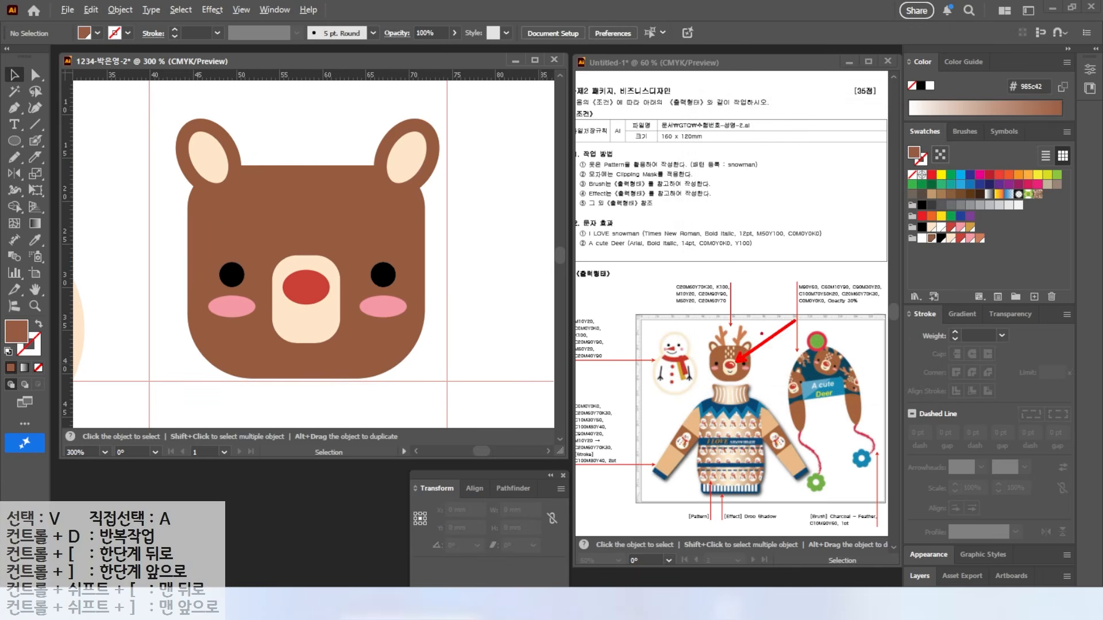
Step: Paint a curved white highlight on the deer's red nose with the Blob Brush
drag(35, 140, 101, 159)
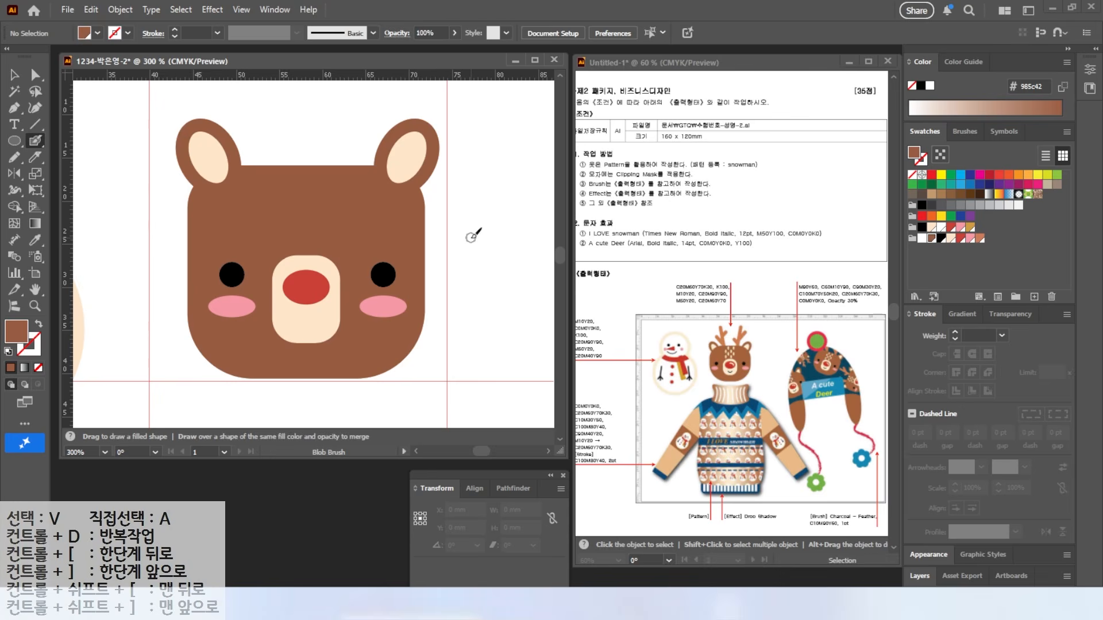
scroll(321, 287, up, 4)
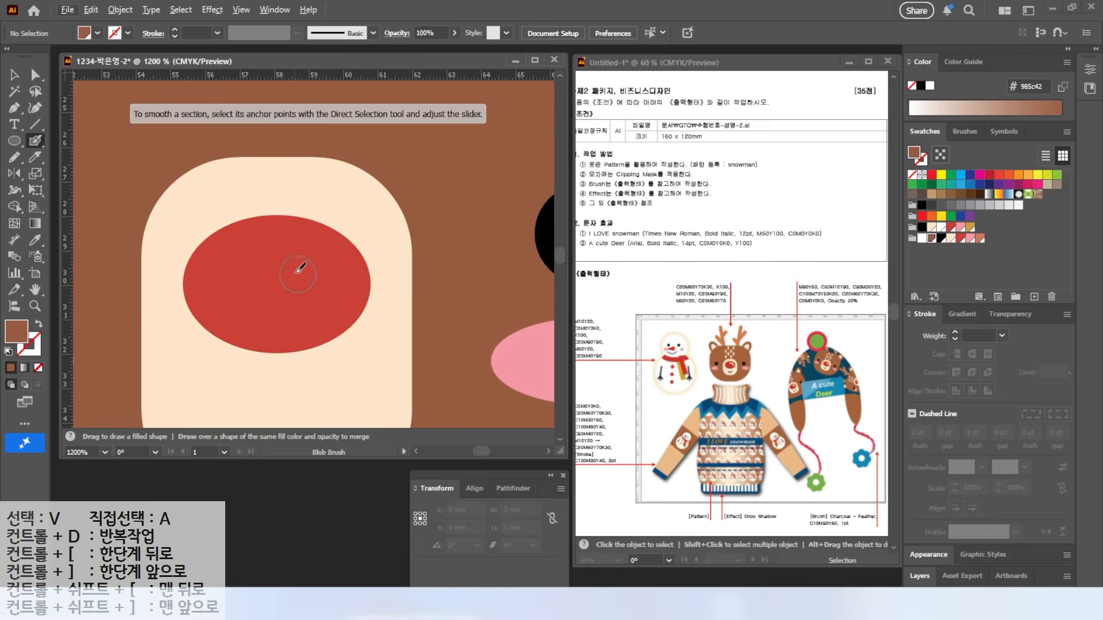
key(v)
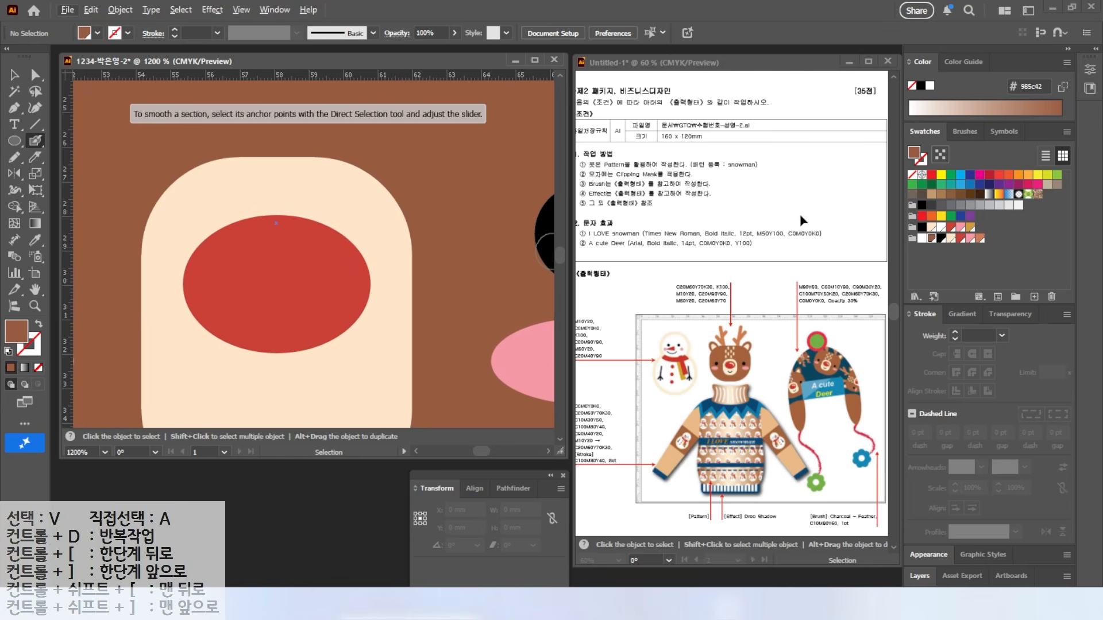
click(16, 331)
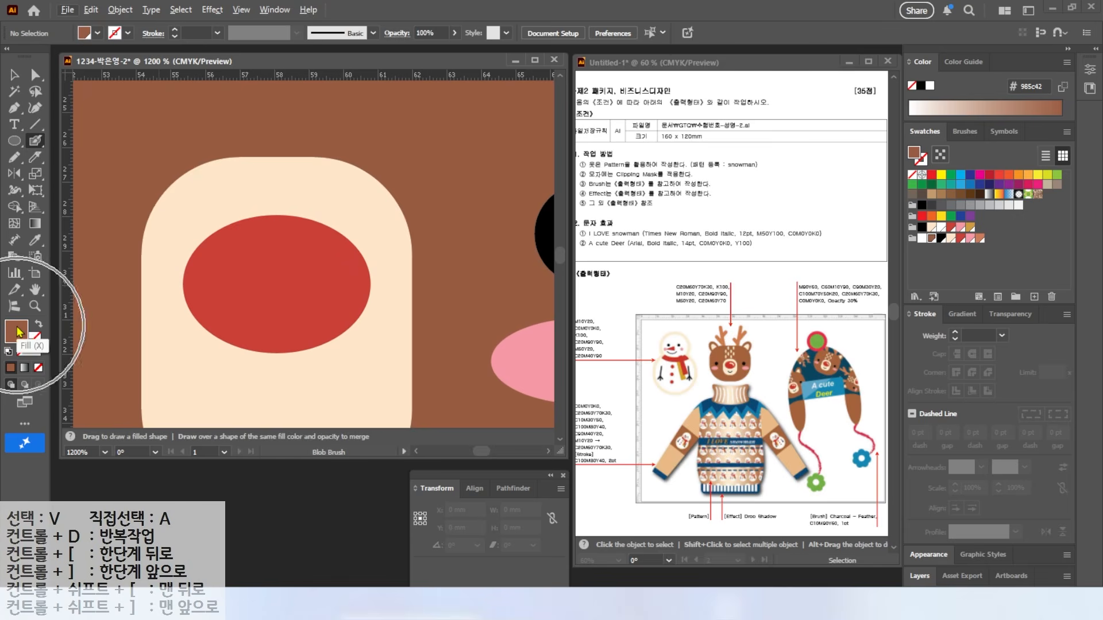
click(922, 238)
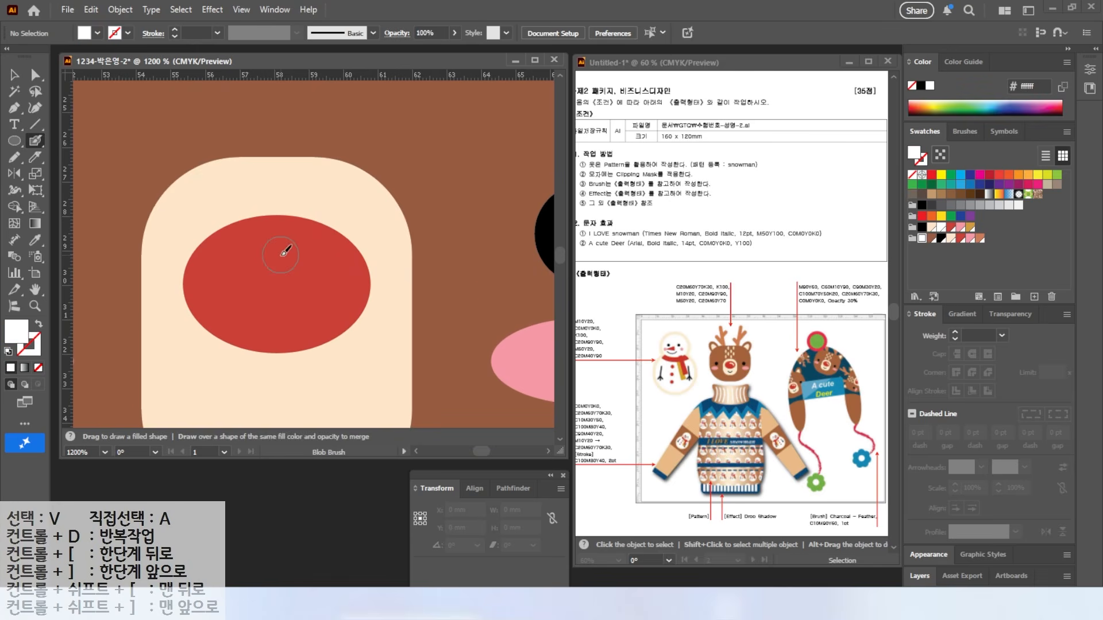
mouse_move(265, 246)
mouse_down()
mouse_move(331, 264)
mouse_move(348, 288)
mouse_up()
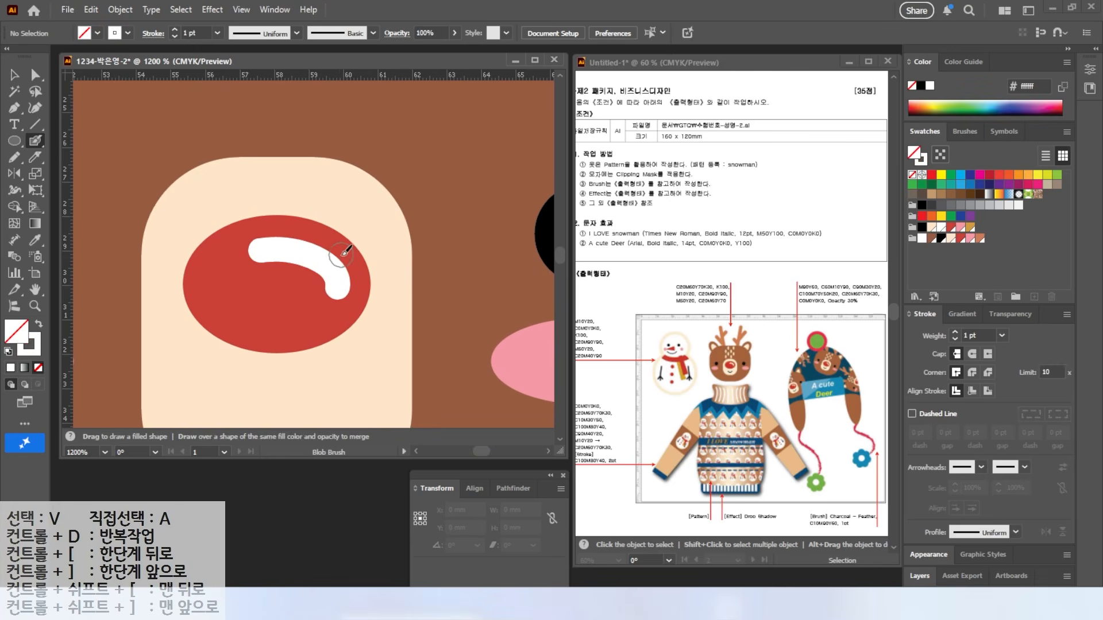
Step: Draw a small white ellipse on the deer's brown forehead
key(ctrl+minus)
key(ctrl+minus)
key(ctrl+minus)
key(ctrl+minus)
key(l)
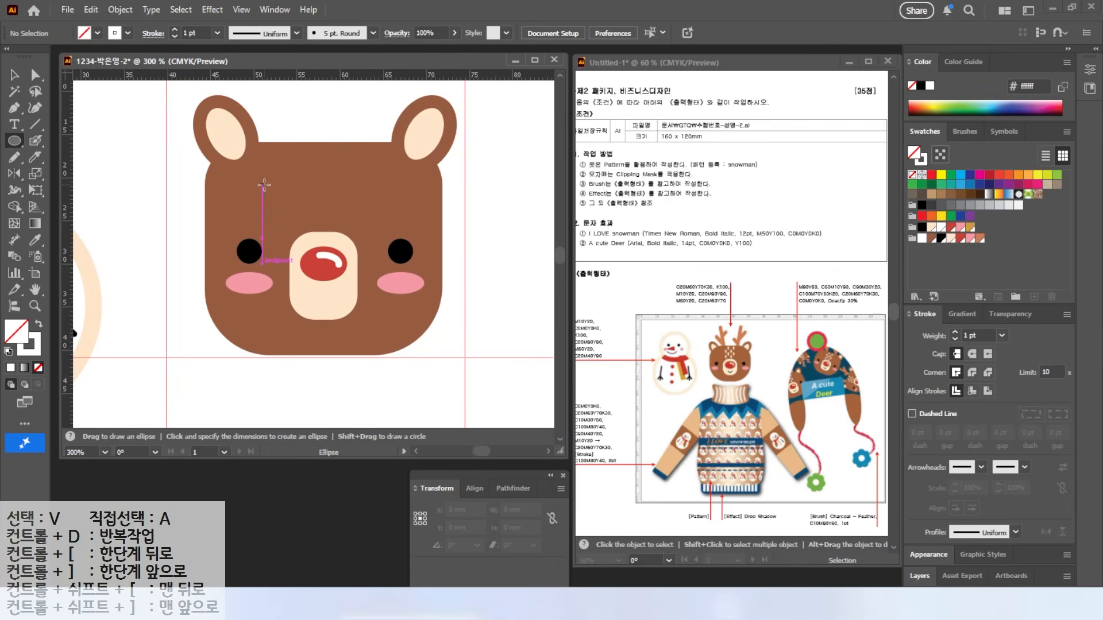
drag(284, 184, 285, 185)
key(ctrl+plus)
key(ctrl+plus)
key(ctrl+plus)
Step: Duplicate the white oval into eight forehead spots, colour them peach, and narrow them
key(v)
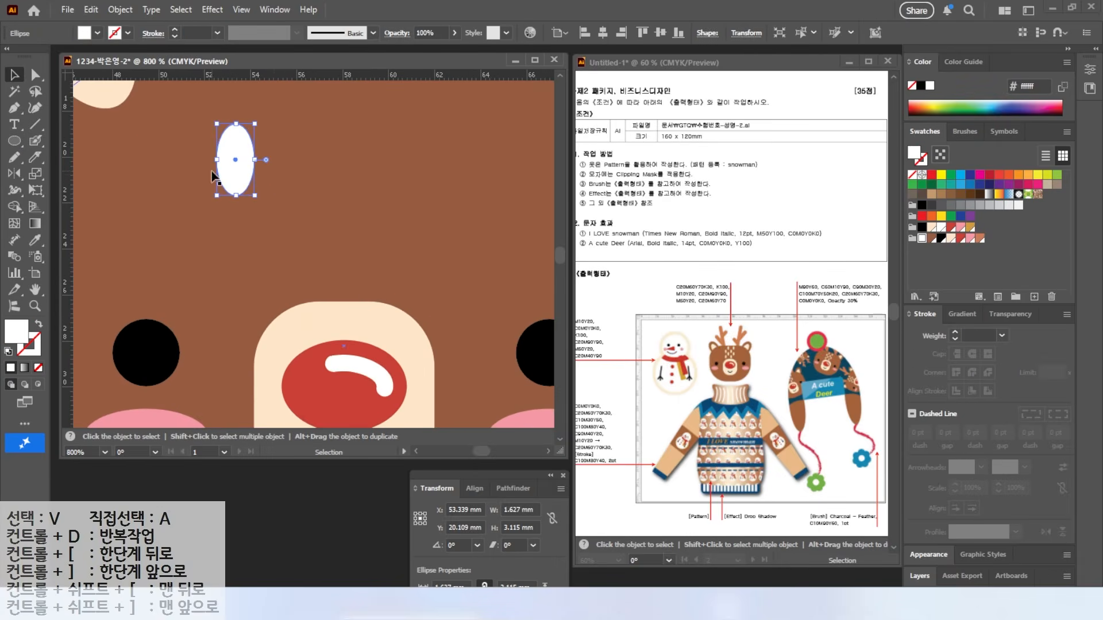
drag(240, 179, 302, 161)
scroll(283, 248, down, 1)
shift+click(255, 194)
shift+click(244, 184)
drag(250, 261, 354, 262)
drag(259, 94, 407, 259)
shift+click(442, 258)
click(951, 238)
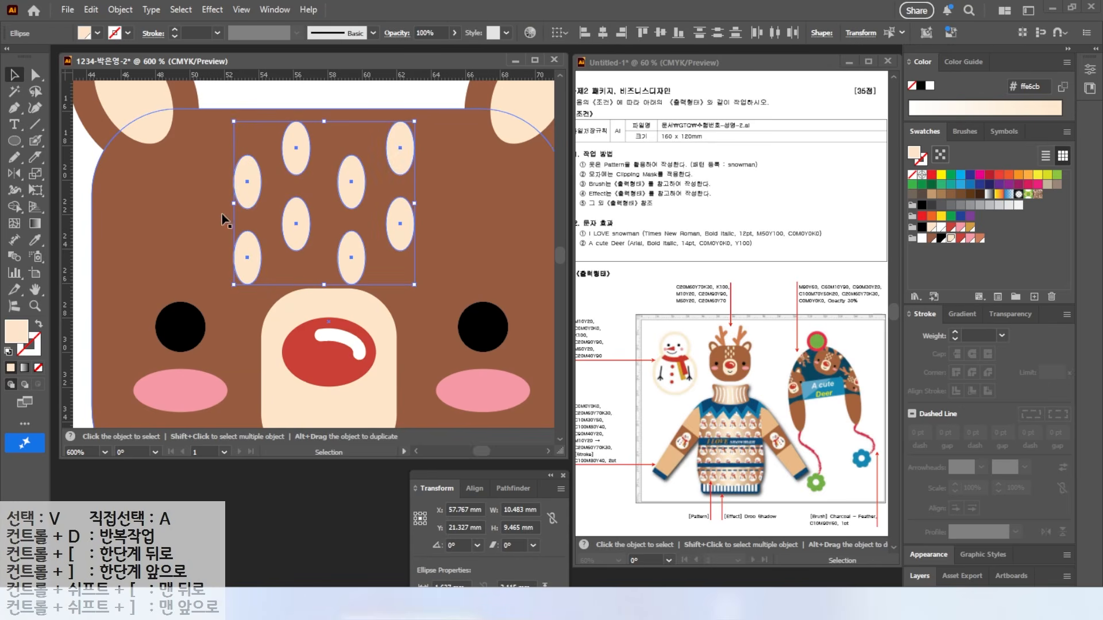
drag(235, 206, 262, 204)
drag(414, 203, 406, 201)
Step: Scale the whole deer face down slightly and nudge it lower
key(ctrl+minus)
key(ctrl+minus)
drag(216, 103, 484, 287)
drag(485, 114, 475, 125)
drag(413, 228, 410, 246)
Step: Draw a tall rounded rectangle bar above the deer's head
drag(364, 113, 368, 151)
mouse_move(14, 141)
mouse_down()
mouse_move(78, 143)
mouse_move(87, 158)
mouse_up()
drag(302, 107, 327, 234)
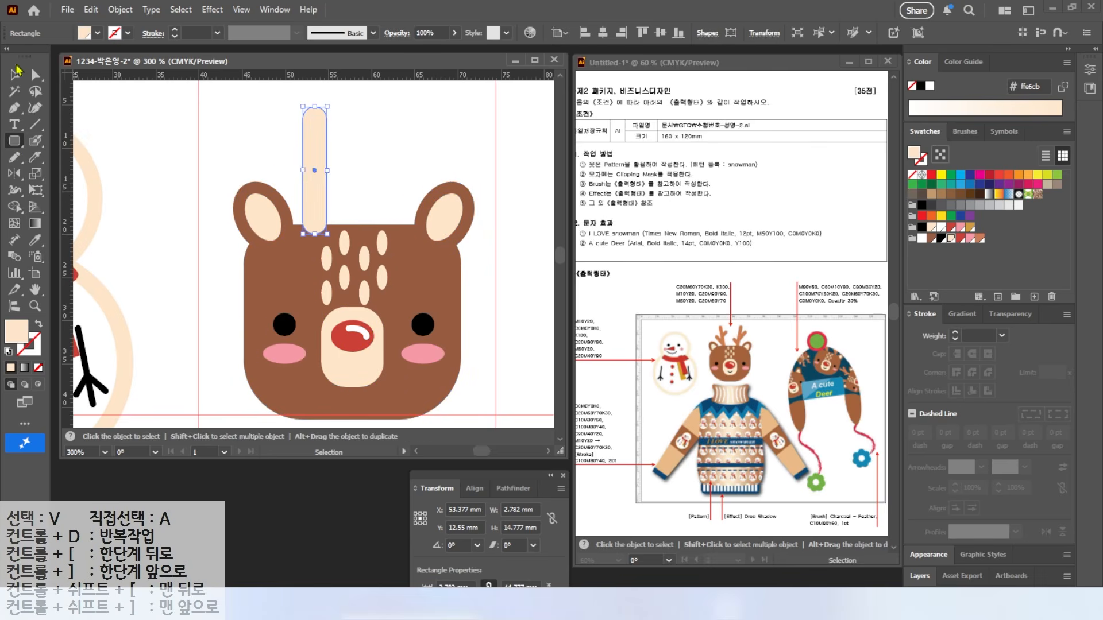
Step: Colour the bar brown and build the left antler from a tilted stem and two branches
click(980, 241)
key(v)
drag(333, 170, 386, 162)
drag(311, 141, 357, 129)
drag(366, 219, 357, 158)
drag(377, 163, 338, 166)
drag(347, 141, 266, 178)
drag(289, 127, 226, 143)
drag(282, 170, 322, 209)
click(367, 162)
drag(281, 130, 339, 159)
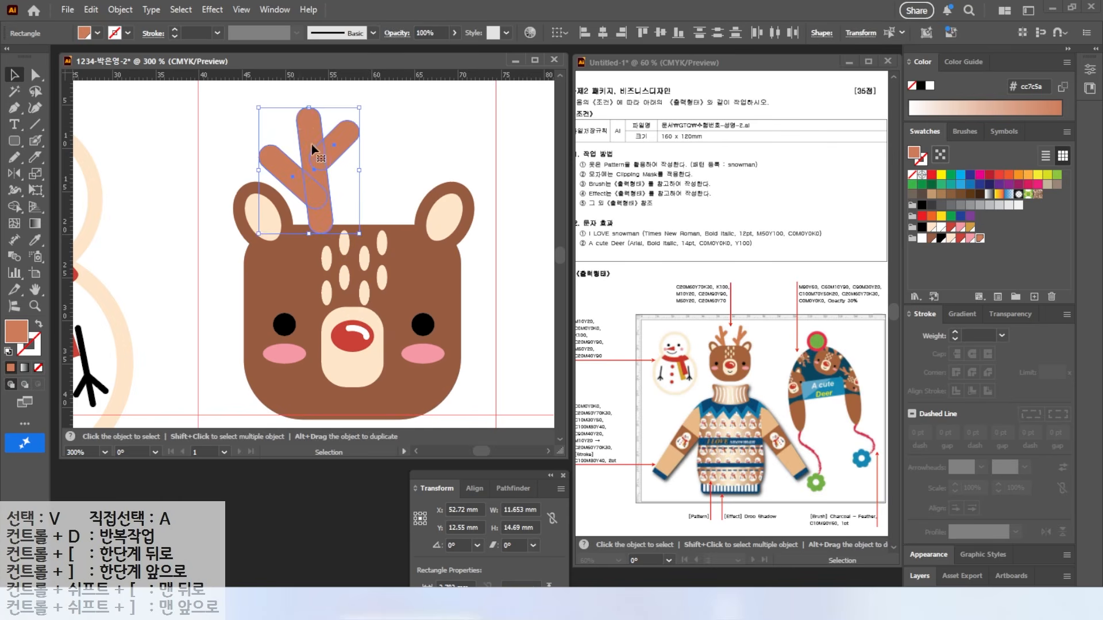
drag(309, 116, 305, 96)
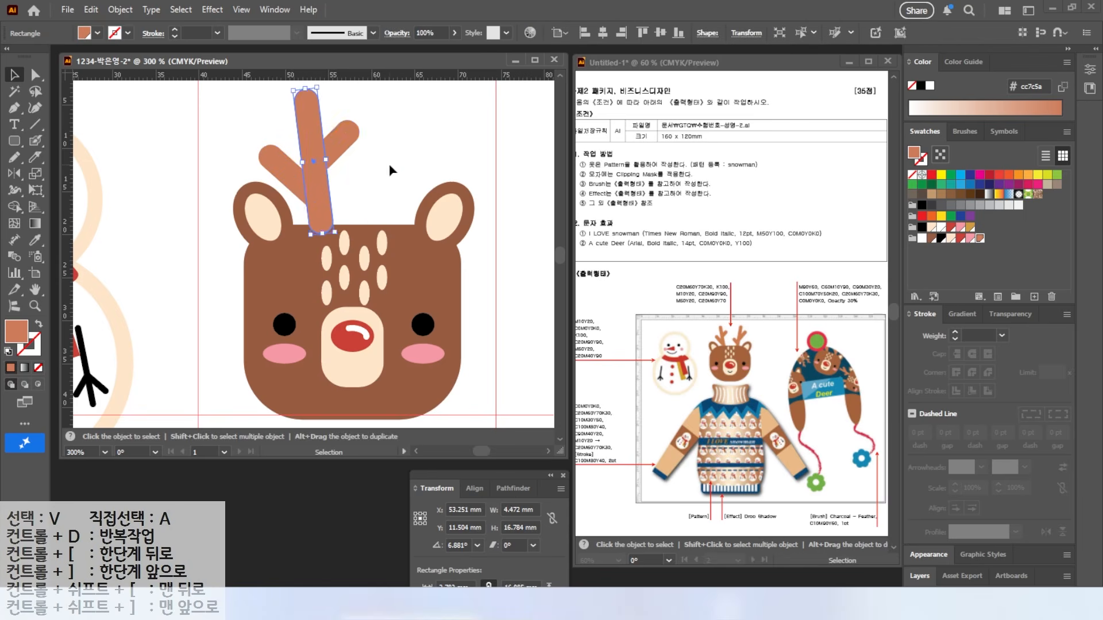
Step: Duplicate the antler to the right, tilt it outward, and adjust its branch lengths
drag(320, 175, 394, 177)
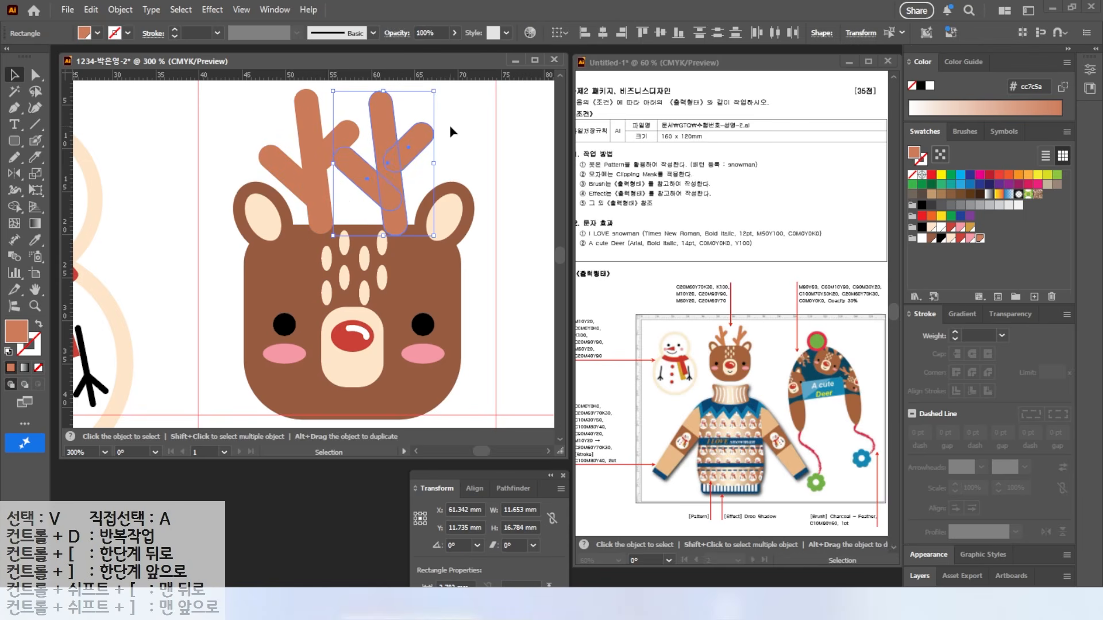
mouse_move(454, 111)
mouse_down()
mouse_move(471, 130)
mouse_move(481, 117)
mouse_move(454, 89)
mouse_up()
click(476, 146)
click(380, 172)
drag(374, 134, 382, 150)
click(443, 157)
drag(456, 139, 424, 175)
click(371, 205)
Step: Send the antlers behind the head and reposition them on top of it
right_click(312, 167)
mouse_move(402, 516)
click(509, 563)
click(189, 99)
mouse_move(283, 145)
mouse_down()
mouse_move(352, 133)
mouse_move(310, 171)
mouse_up()
drag(402, 183, 404, 177)
click(506, 161)
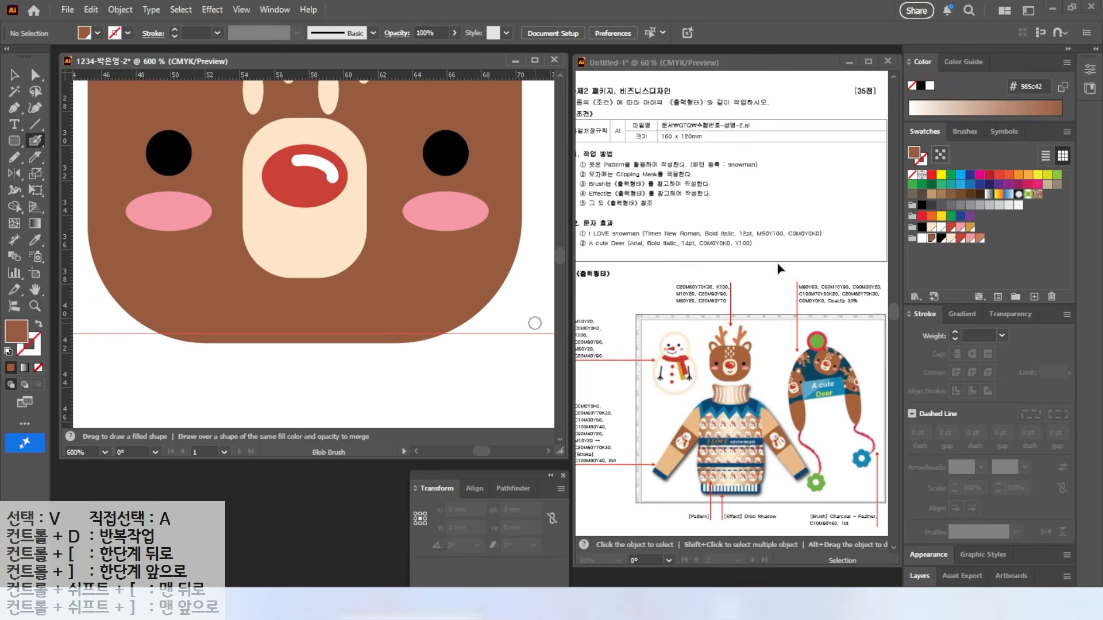
Step: Paint a black smile under the deer's nose with the Blob Brush
click(941, 239)
mouse_move(282, 233)
mouse_down()
mouse_move(294, 250)
mouse_move(330, 236)
mouse_up()
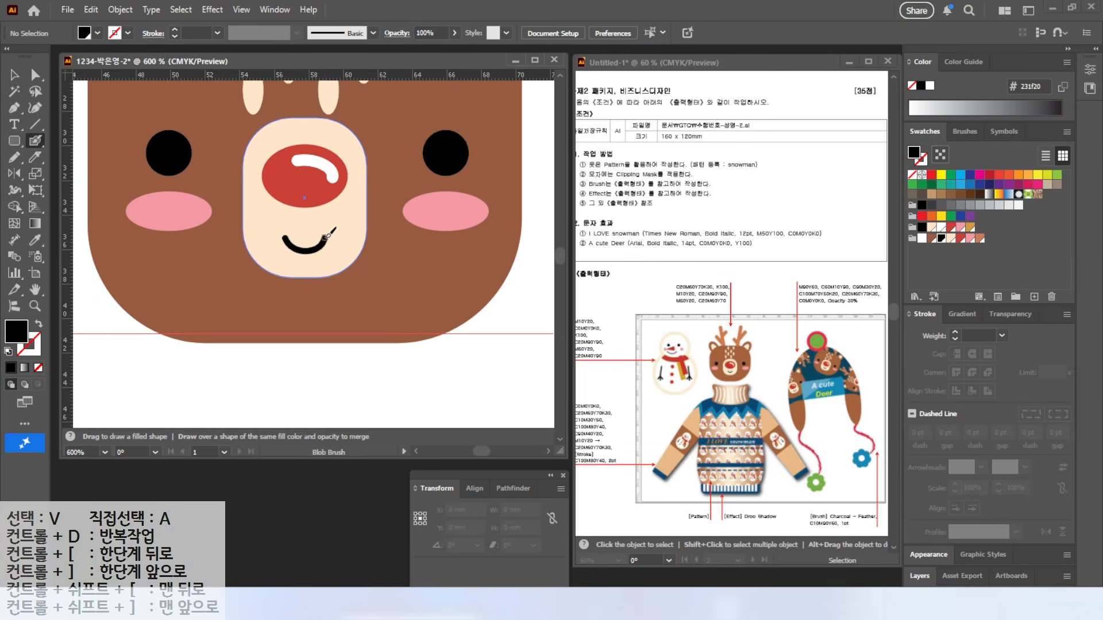
key(v)
Step: Select all the deer pieces and group them into one object
key(ctrl+minus)
key(ctrl+minus)
key(ctrl+minus)
scroll(293, 233, up, 2)
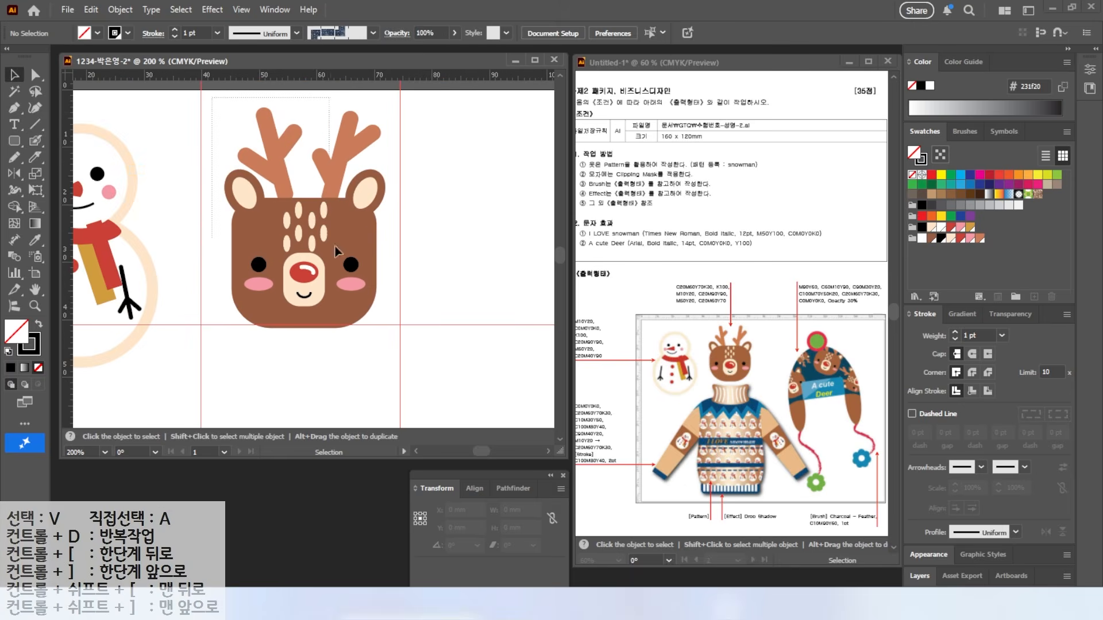
drag(386, 304, 389, 307)
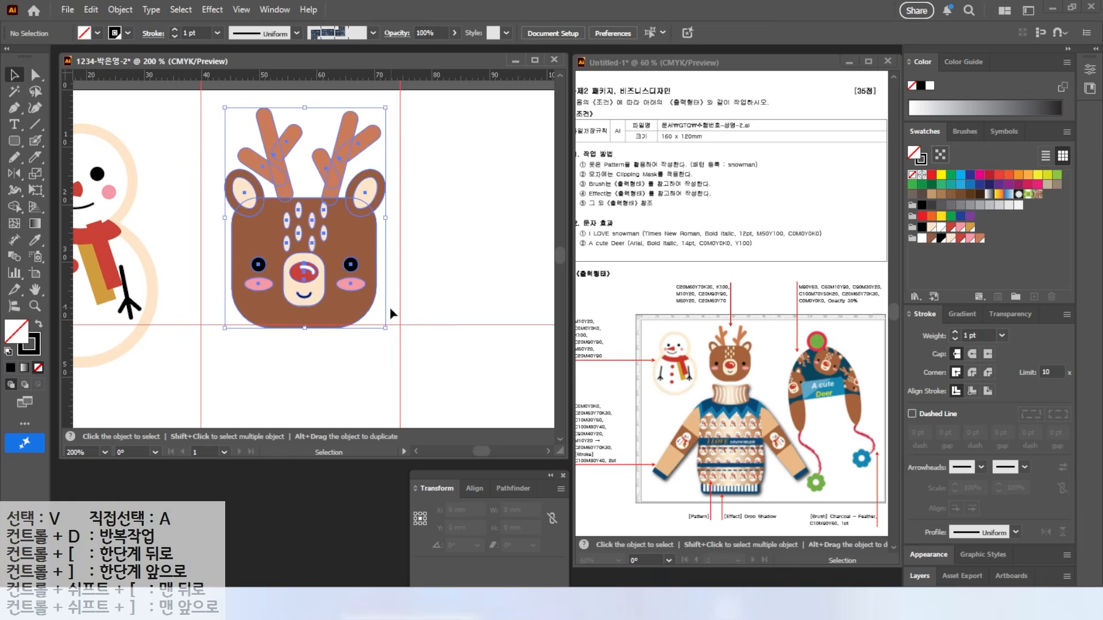
right_click(267, 216)
click(348, 263)
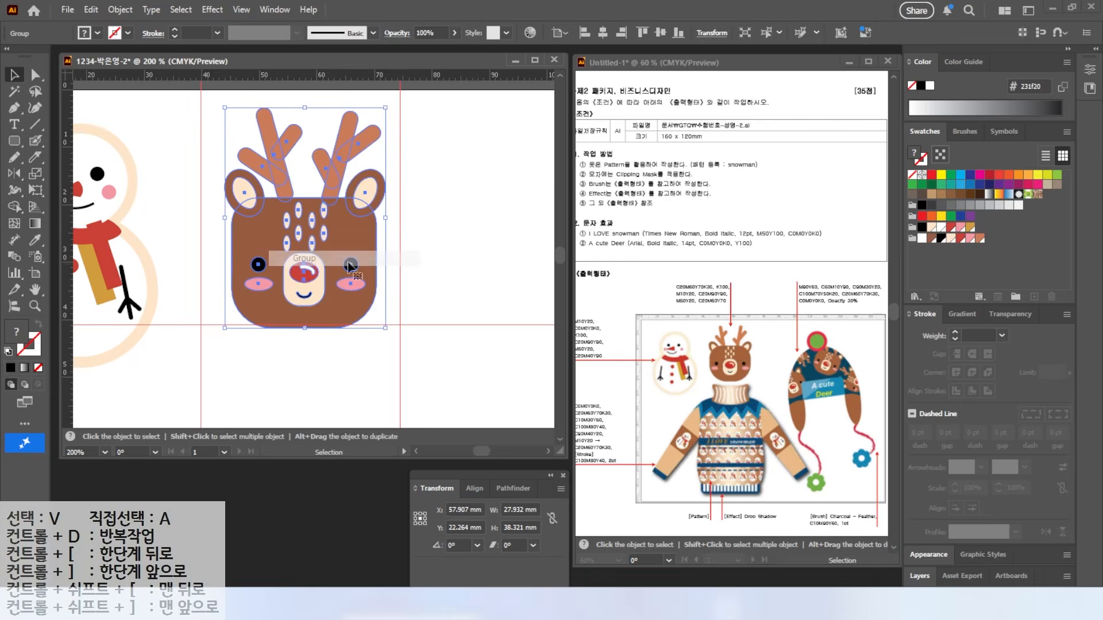
Step: Fit the artboard in the window, clear the ruler guides, and select the snowman
double_click(36, 290)
click(14, 75)
click(316, 237)
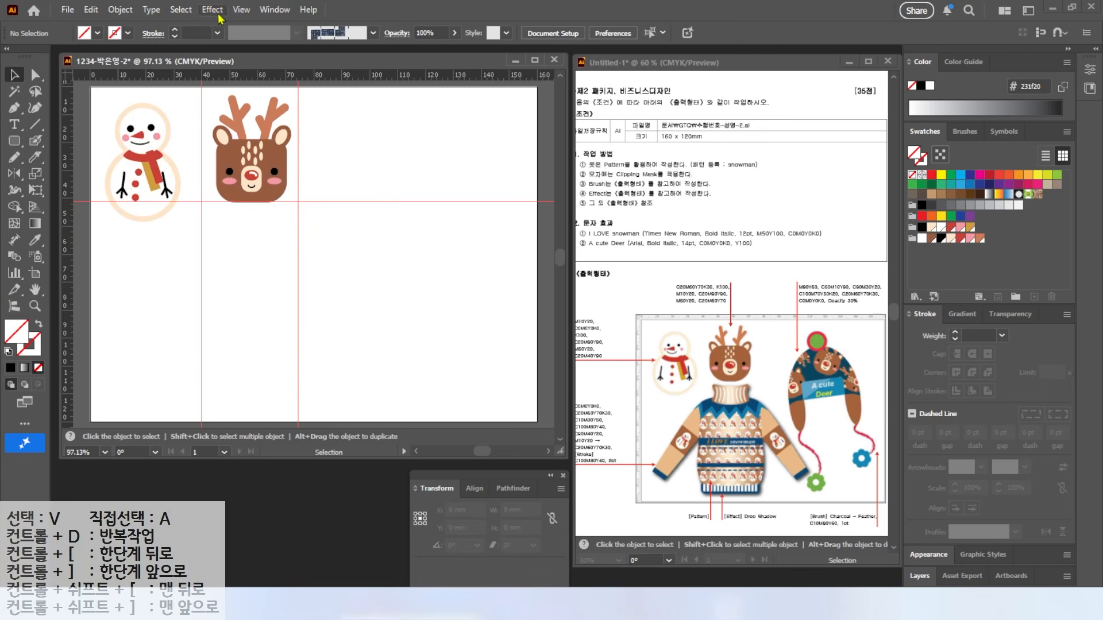
click(241, 9)
mouse_move(413, 405)
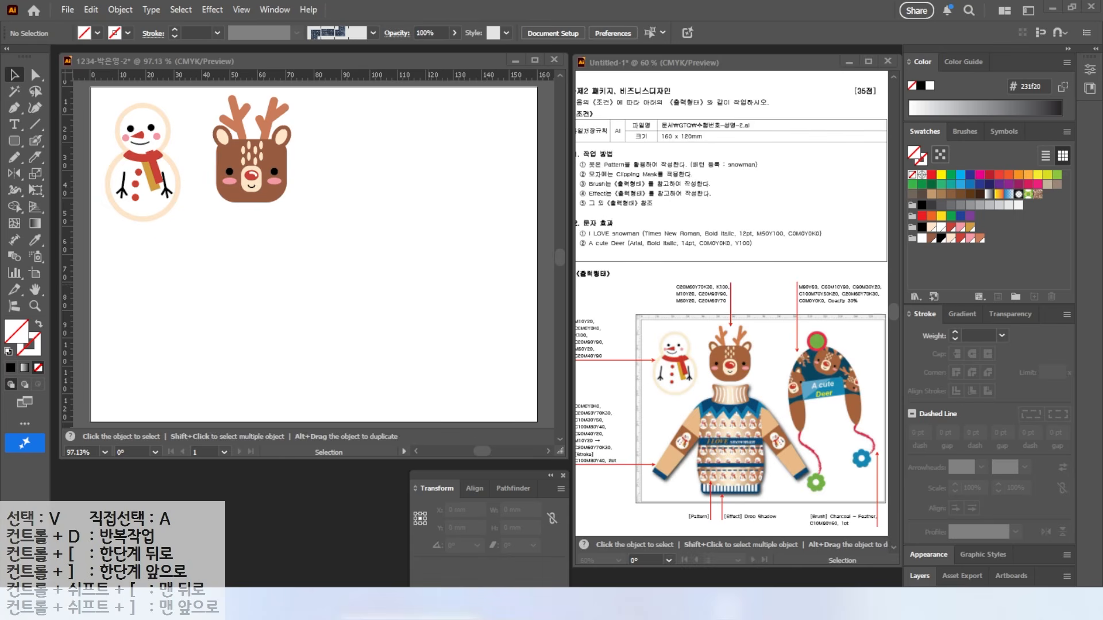
drag(714, 158, 753, 133)
drag(697, 176, 790, 176)
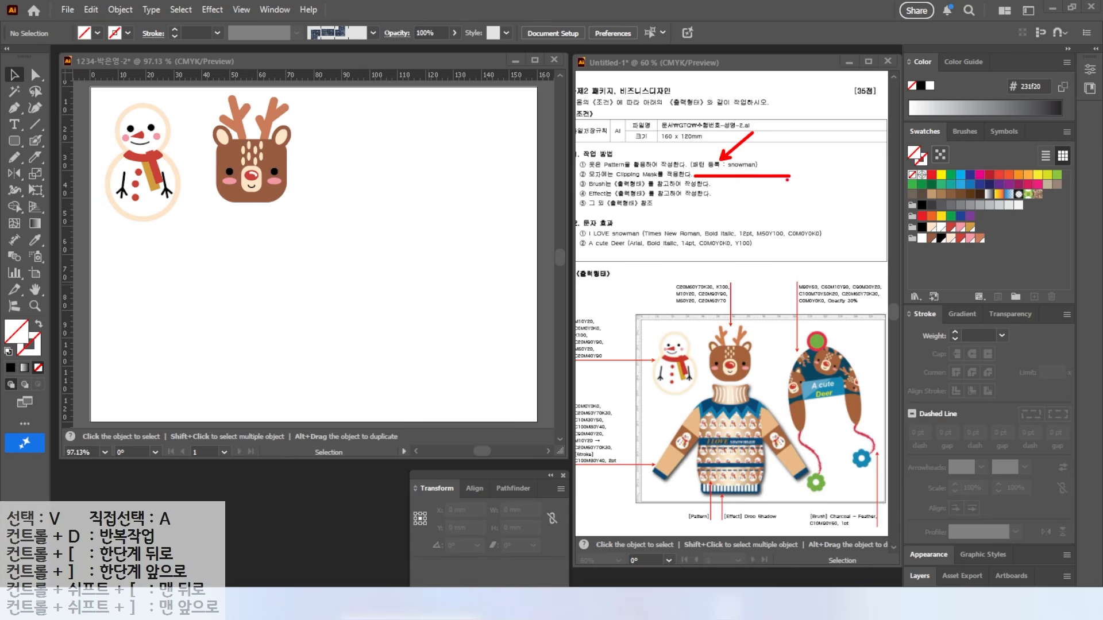
key(Escape)
drag(93, 94, 182, 231)
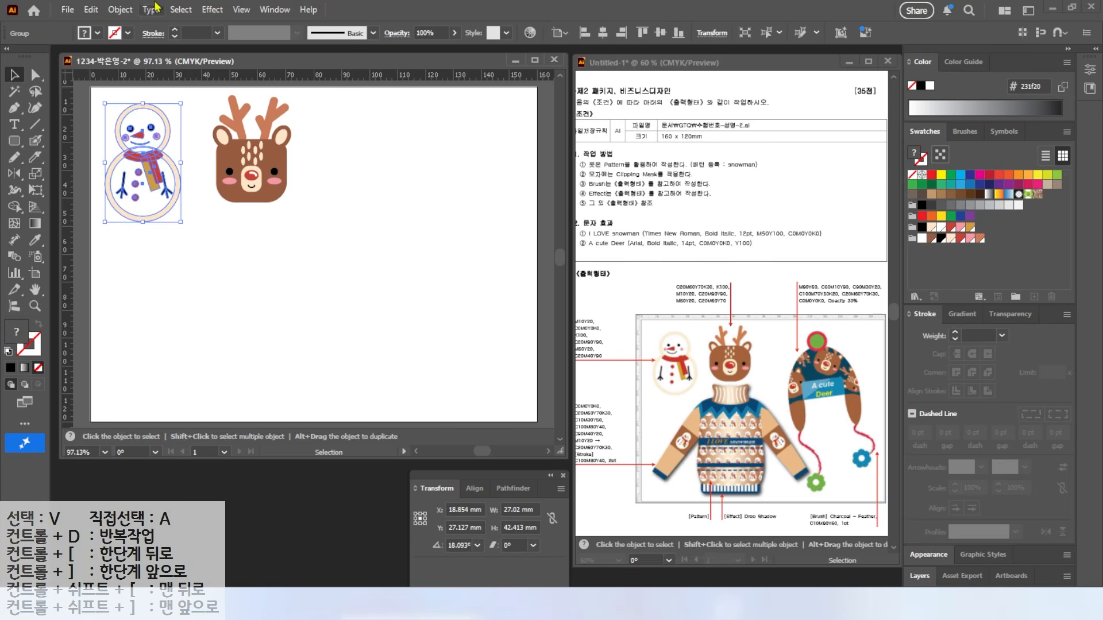
Step: Make a pattern from the snowman named 'snowman' with Brick by Row tiling
click(122, 11)
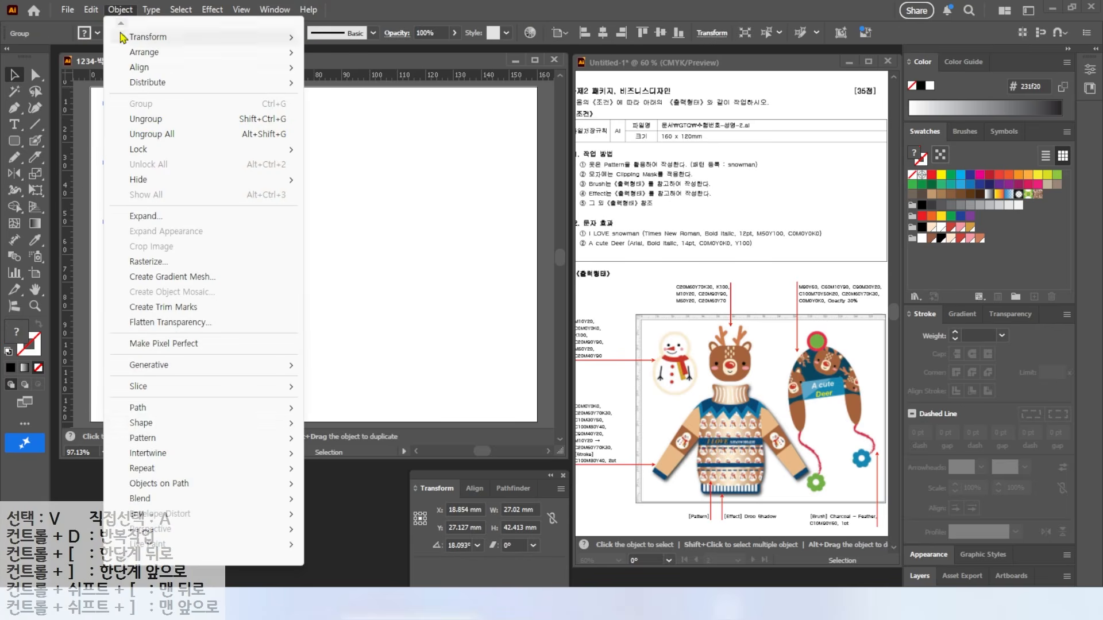
mouse_move(202, 447)
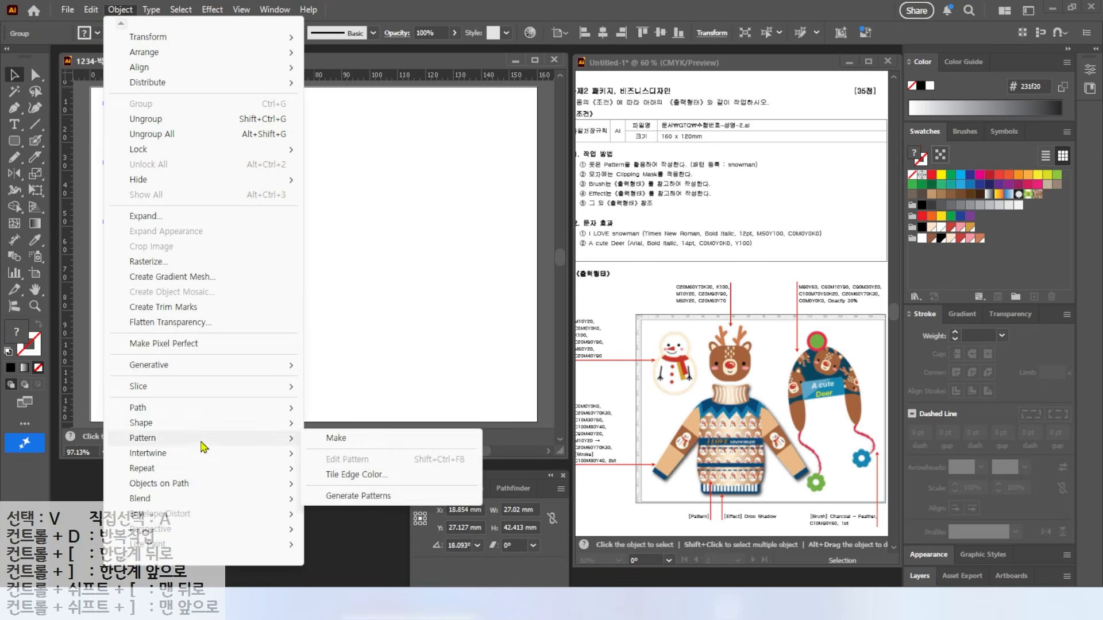
click(330, 440)
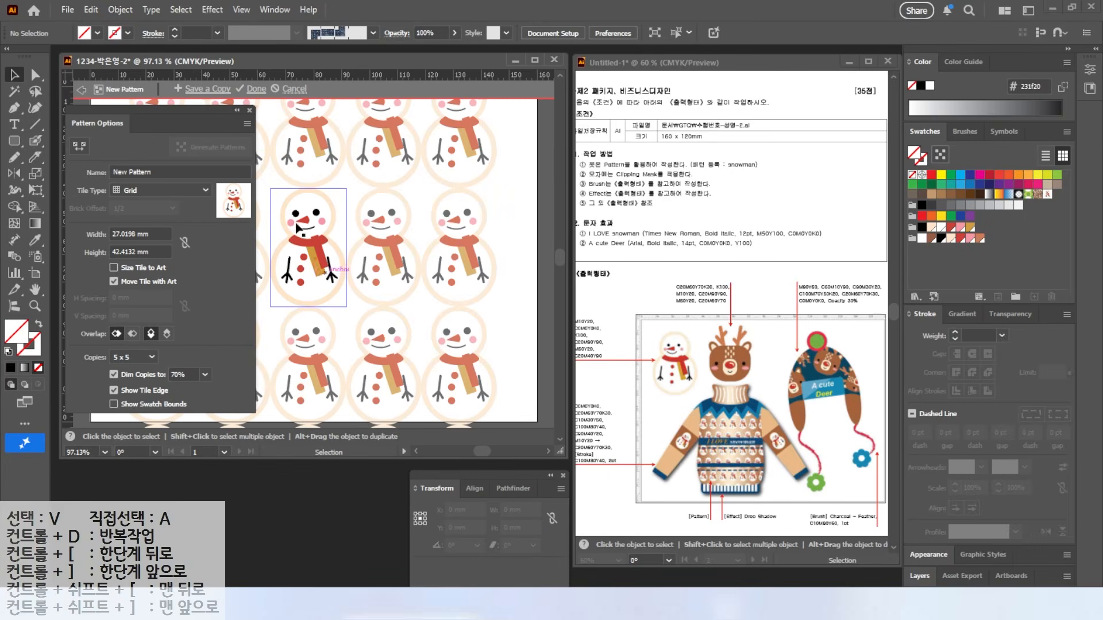
click(166, 173)
text(ㄴ)
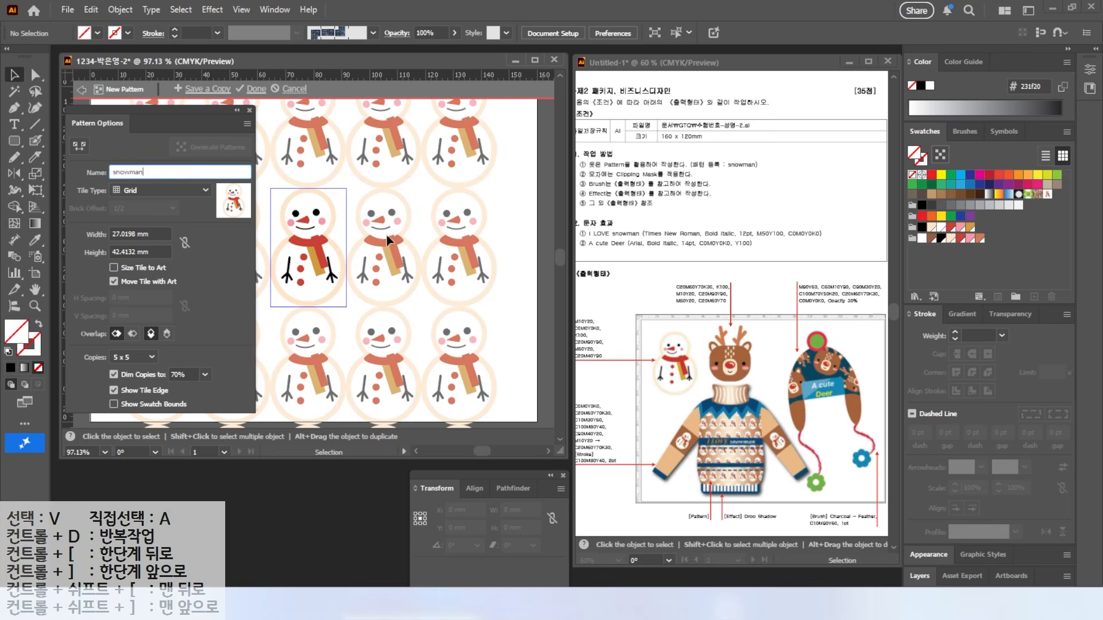
click(134, 192)
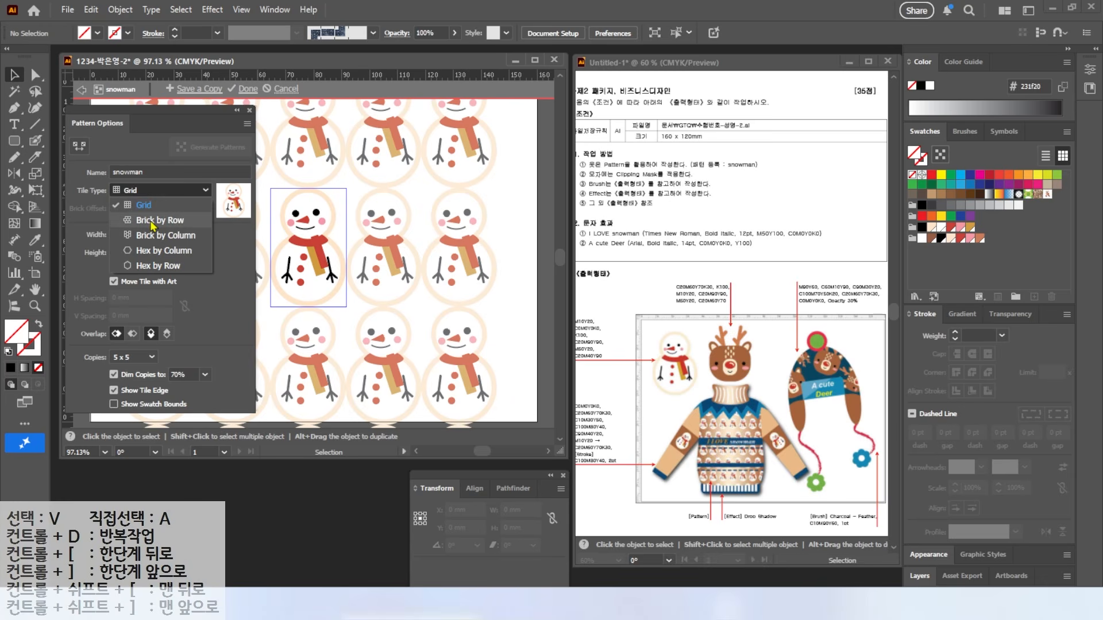
click(153, 222)
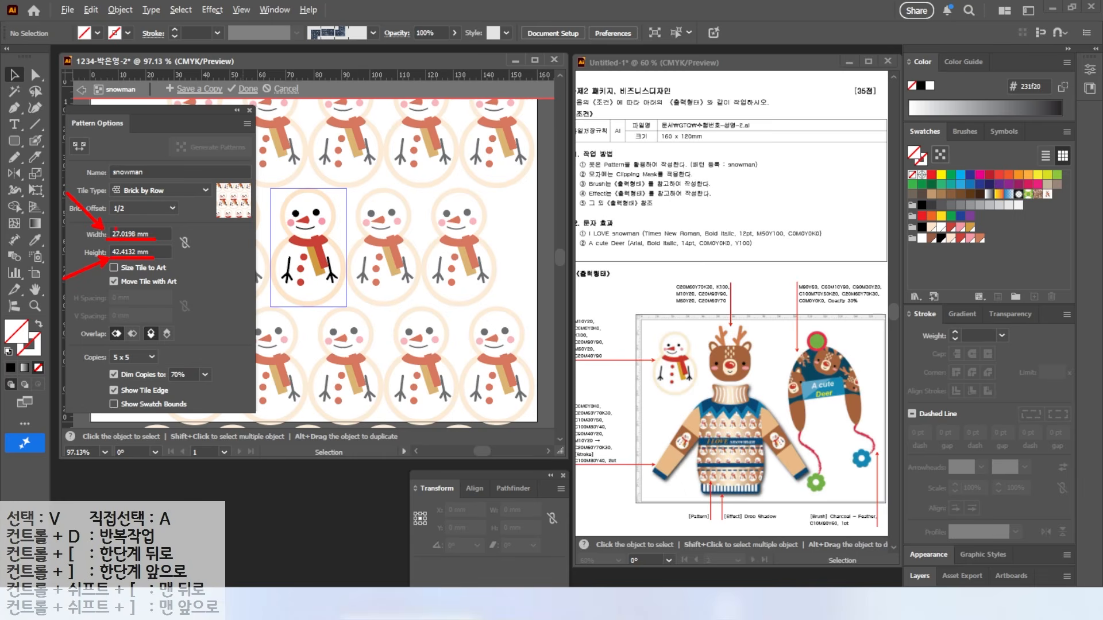
Step: Set the pattern tile to 30 mm wide by 45 mm tall
double_click(149, 230)
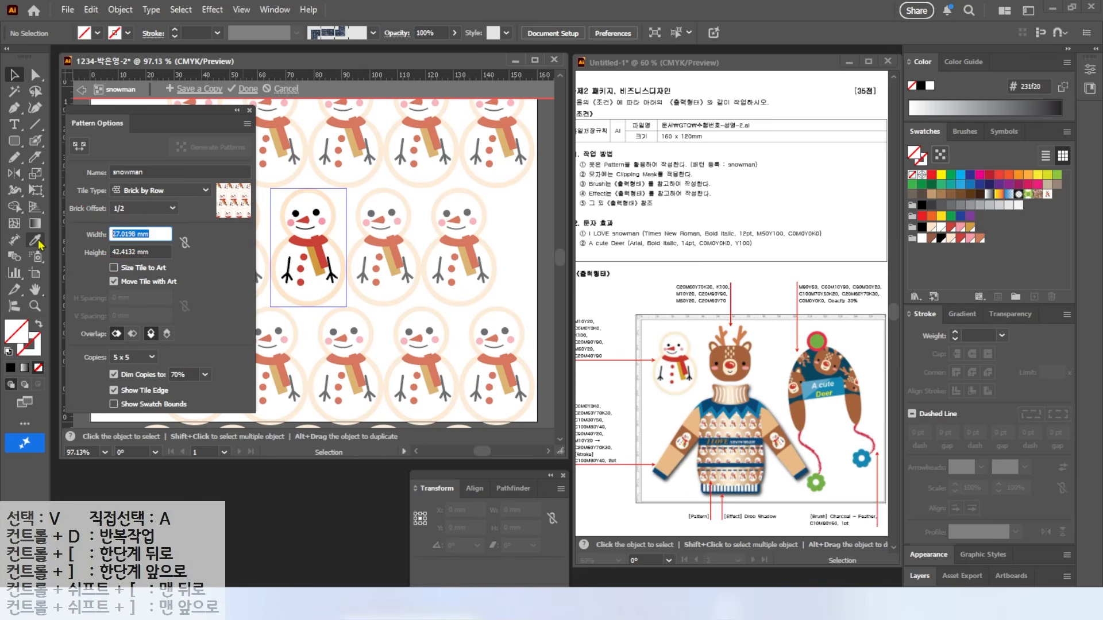
text(30)
key(Return)
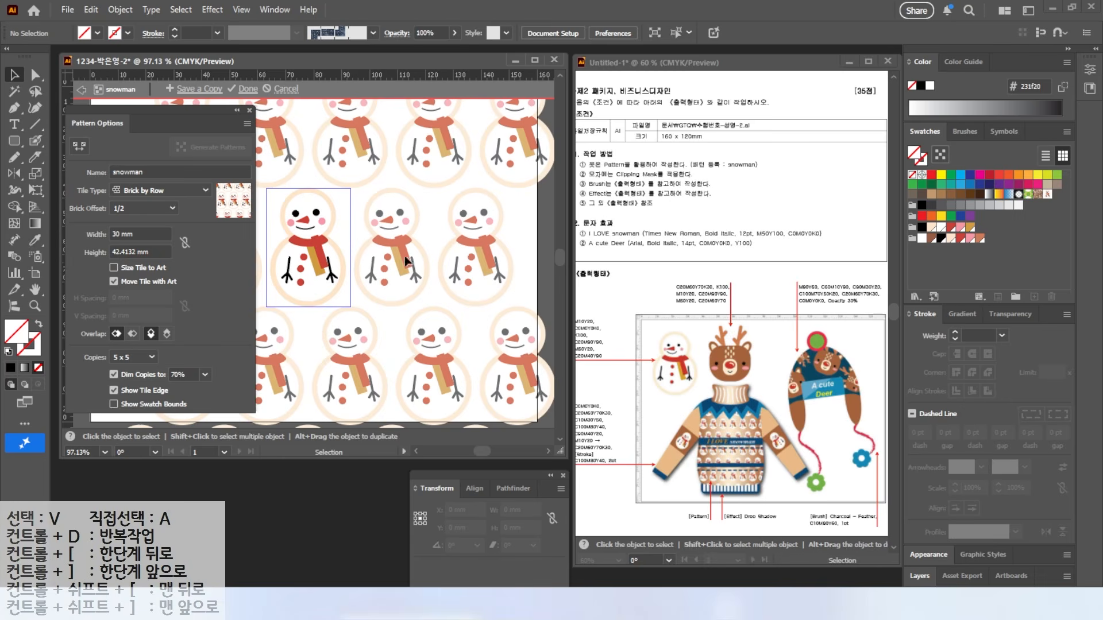
click(428, 268)
double_click(111, 253)
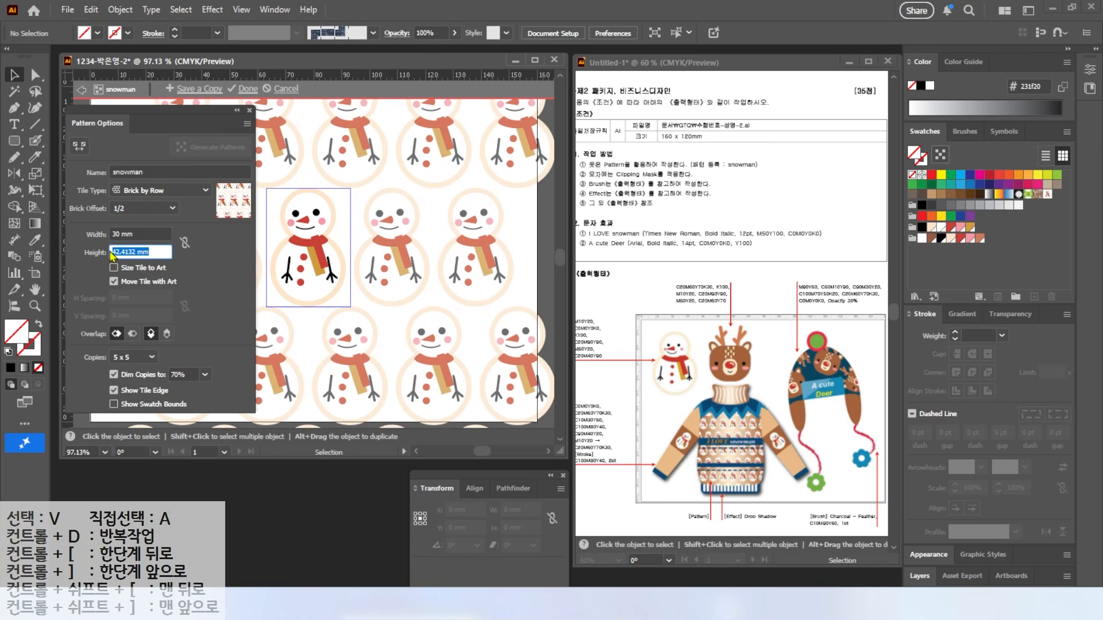
text(45)
key(Return)
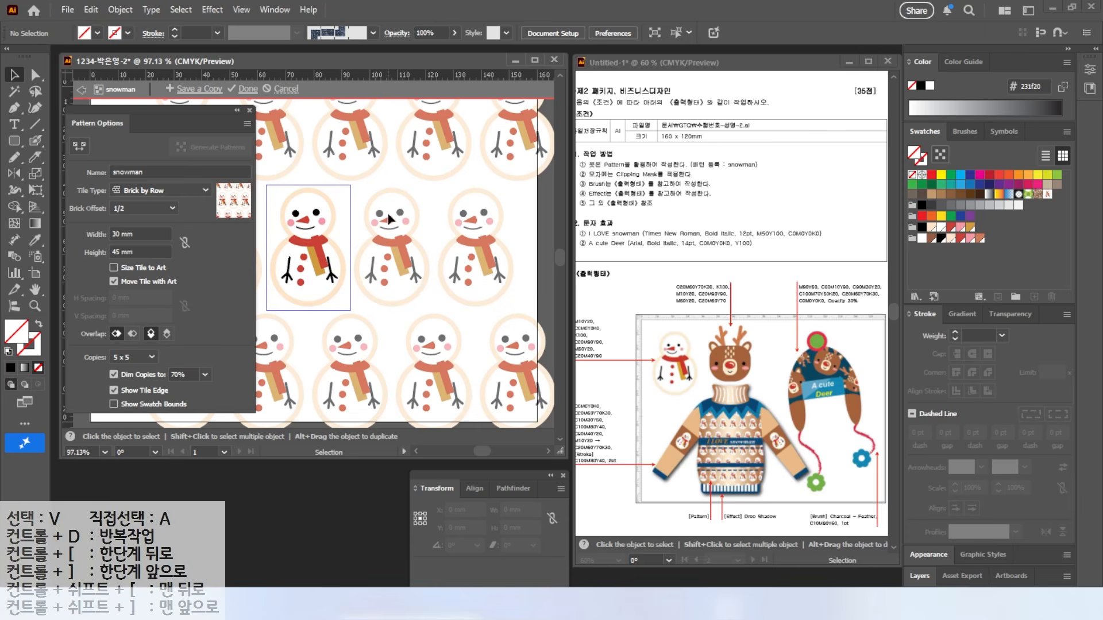
Step: Enlarge the snowman pattern tile to 32 mm wide by 50 mm tall
click(137, 235)
text(32)
key(Tab)
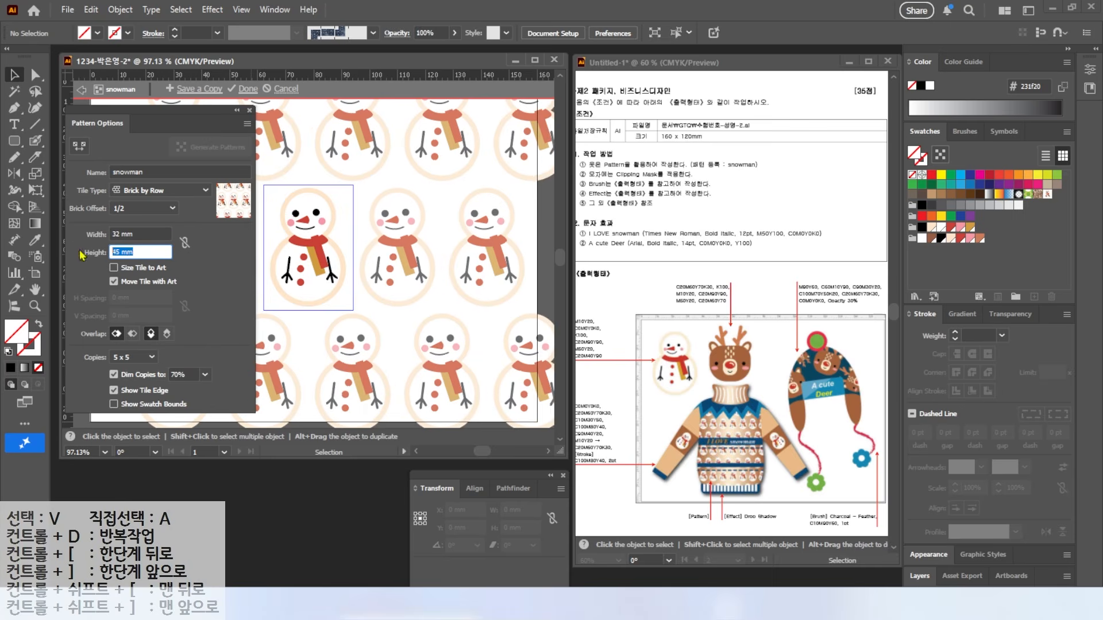
text(48)
key(Tab)
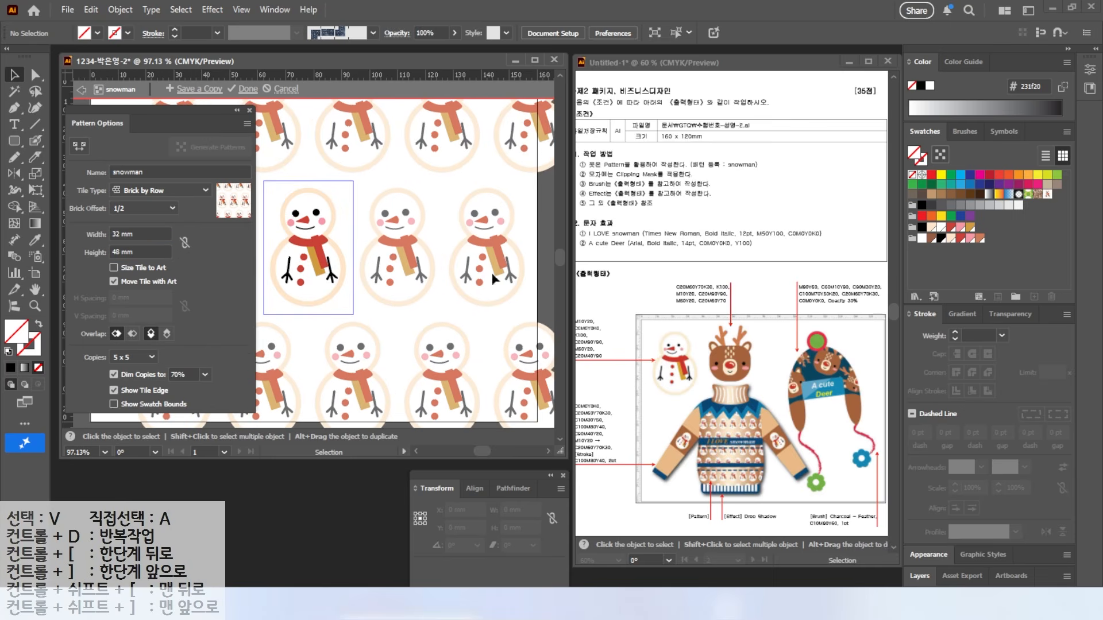
drag(136, 252, 36, 247)
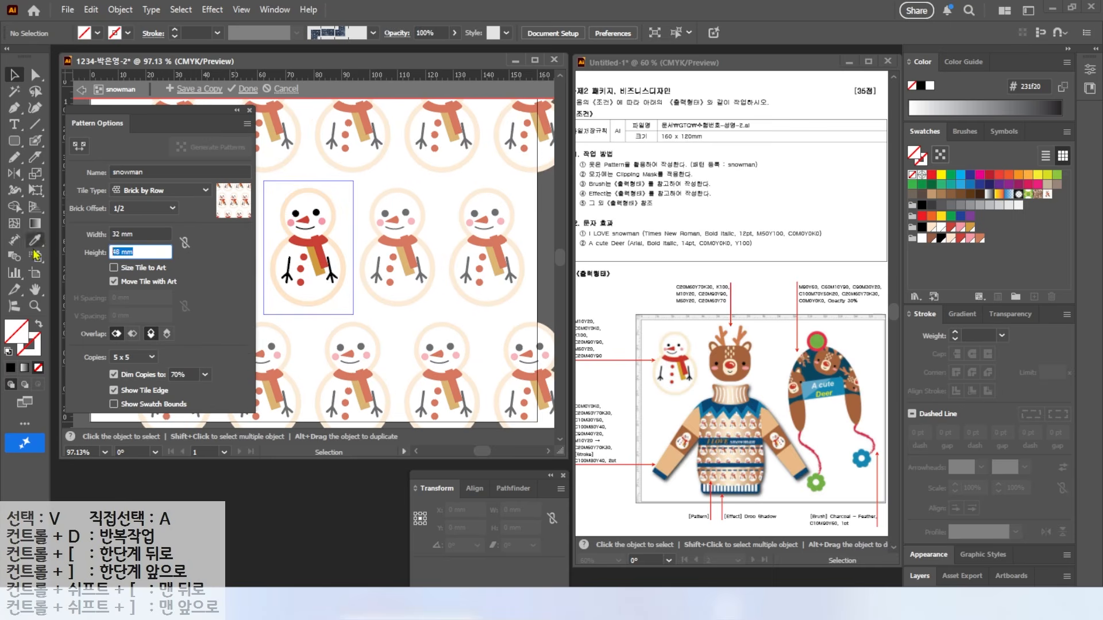
text(50)
click(139, 232)
key(alt+2)
mouse_move(266, 102)
mouse_down()
mouse_move(247, 65)
mouse_move(273, 95)
mouse_move(334, 24)
mouse_up()
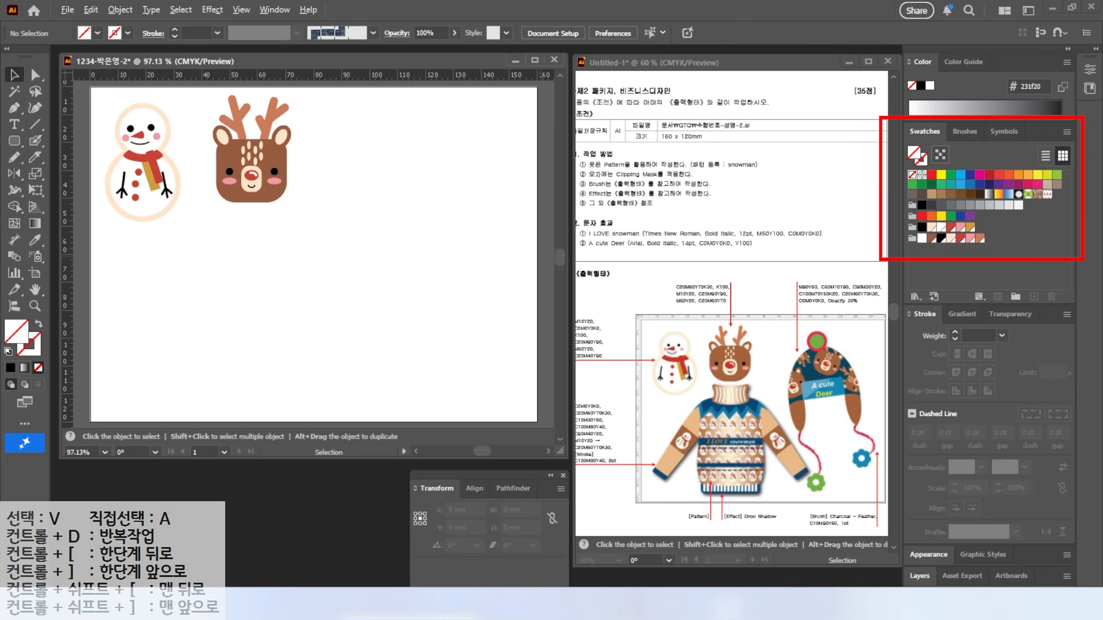
Step: Finish pattern editing and reset fill and stroke to default white and black
mouse_move(1069, 212)
mouse_down()
mouse_move(1036, 191)
mouse_move(1073, 203)
mouse_move(1098, 263)
mouse_up()
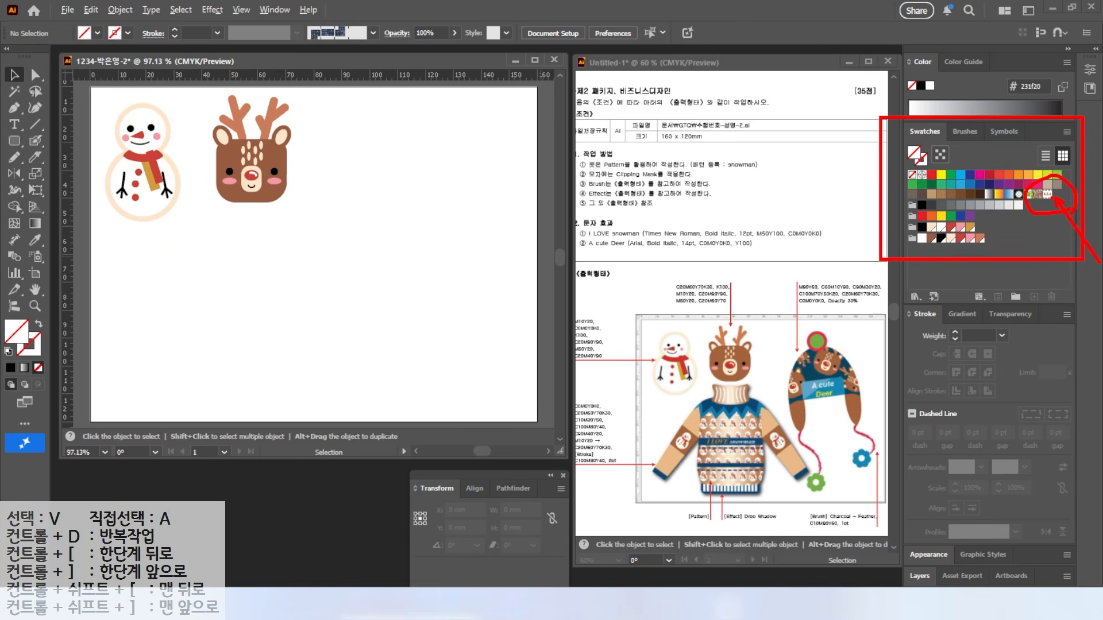
key(Escape)
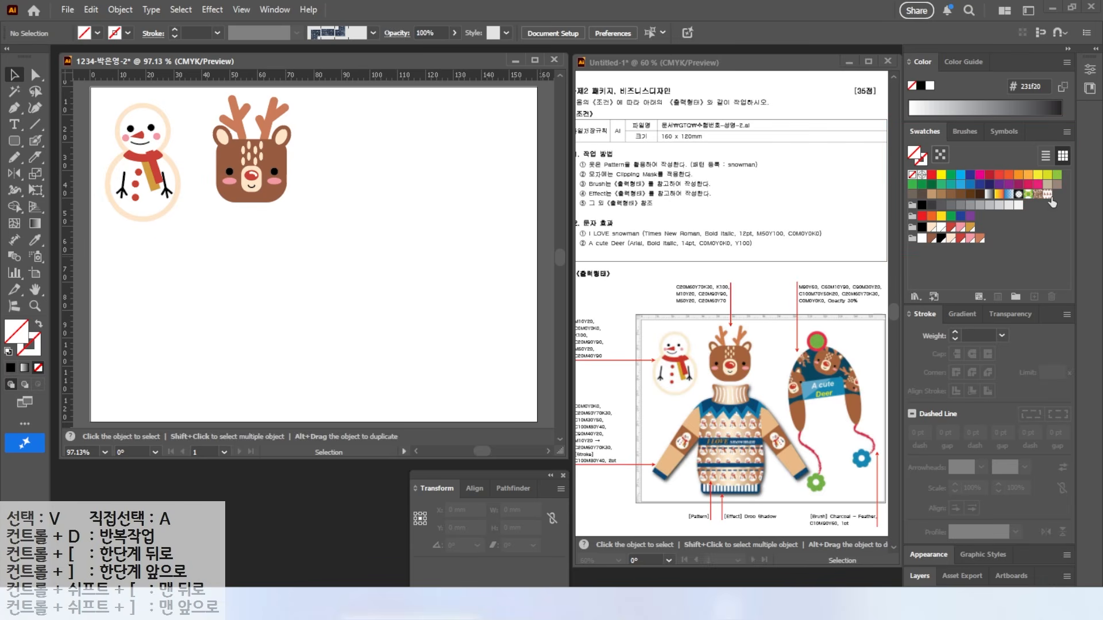
key(d)
drag(613, 372, 678, 415)
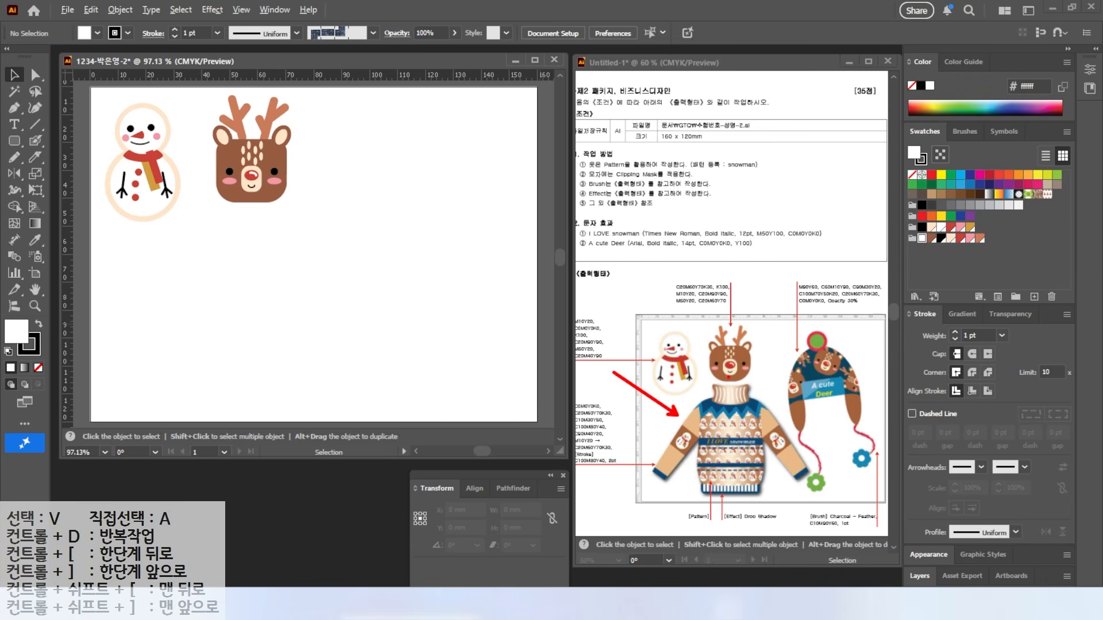
mouse_move(632, 478)
mouse_down()
mouse_move(574, 468)
mouse_move(636, 473)
mouse_up()
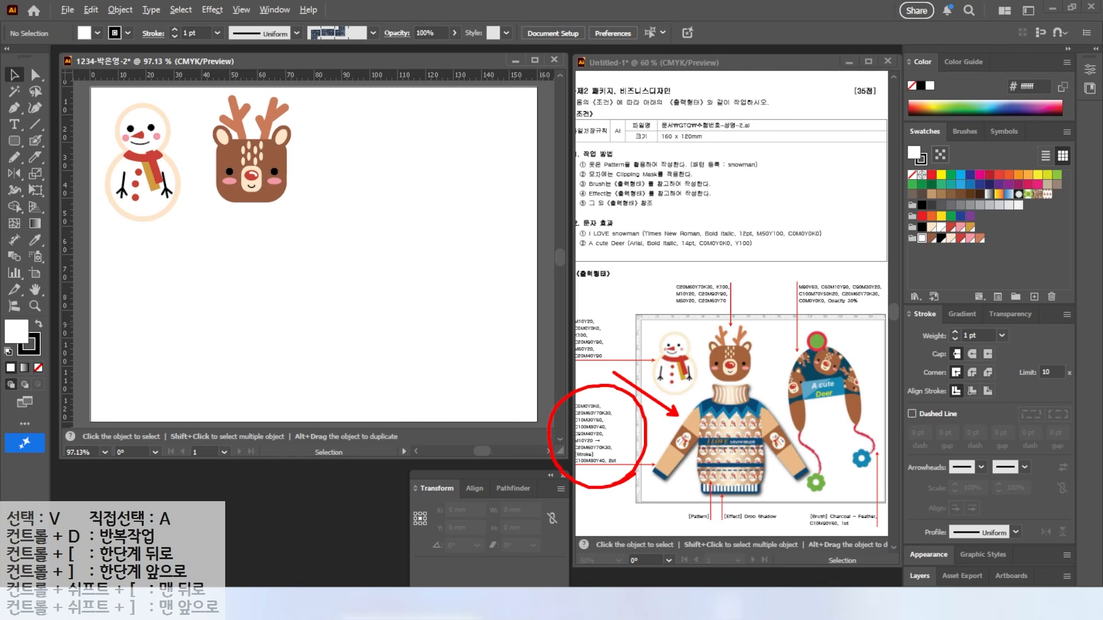
key(Escape)
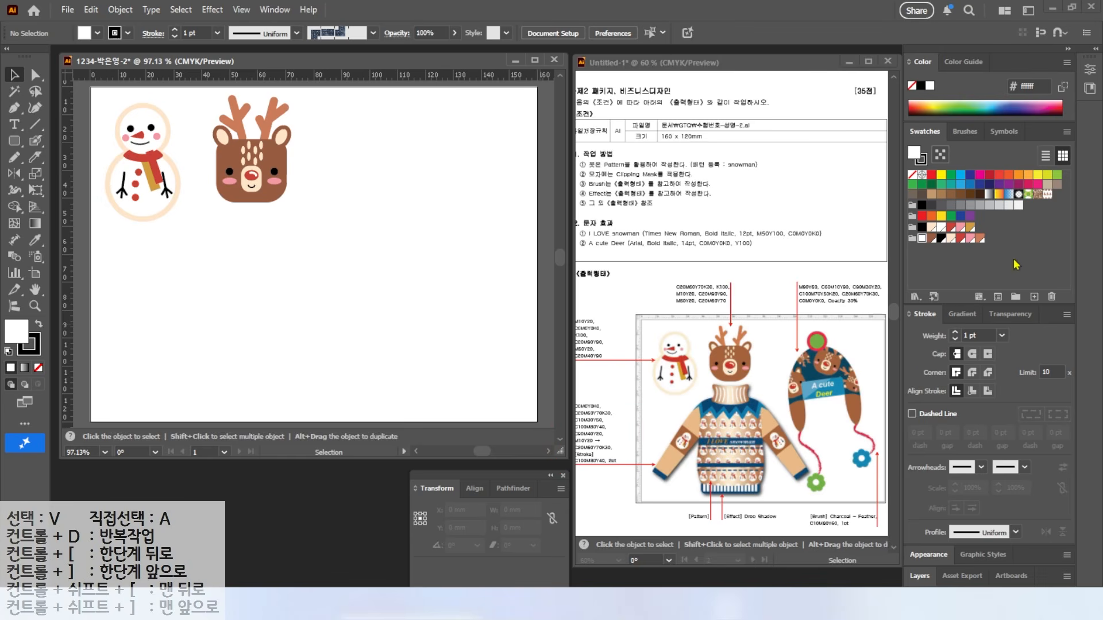
Step: Add a brown C20 M60 Y70 K30 swatch and a tan C10 M30 Y50 K0 swatch
click(1034, 296)
key(Tab)
text(20	60	70	30)
key(Return)
click(1034, 297)
drag(833, 280, 729, 286)
text(10)
key(Tab)
text(30)
key(Tab)
text(50)
Step: Add a blue C100 M80 Y40 K0 swatch and a light blue C100 M40 Y20 K0 swatch
key(Tab)
text(0)
key(Return)
click(1034, 297)
key(Tab)
text(100	80	40	0)
key(Return)
click(1034, 297)
key(Tab)
text(100	40	20	0)
key(Return)
mouse_move(619, 456)
mouse_down()
mouse_move(566, 464)
mouse_move(561, 443)
mouse_move(605, 430)
mouse_move(620, 446)
mouse_move(614, 458)
mouse_move(611, 436)
mouse_move(654, 407)
mouse_move(611, 442)
mouse_up()
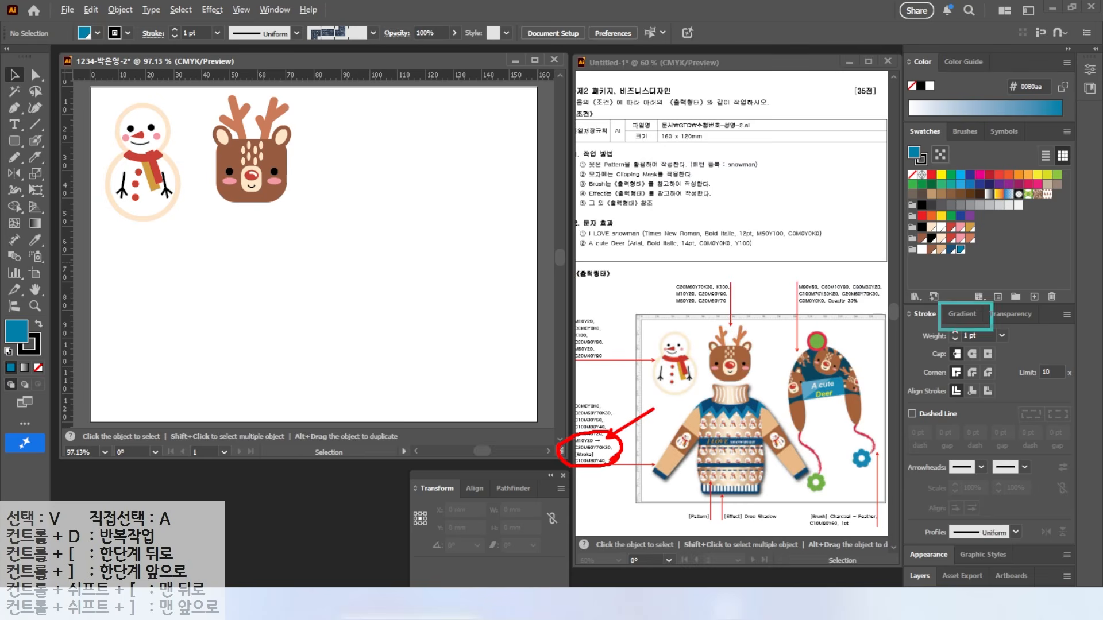
Step: Apply a gradient fill and set its starting stop to cream C0 M10 Y20 K0
click(963, 314)
click(916, 380)
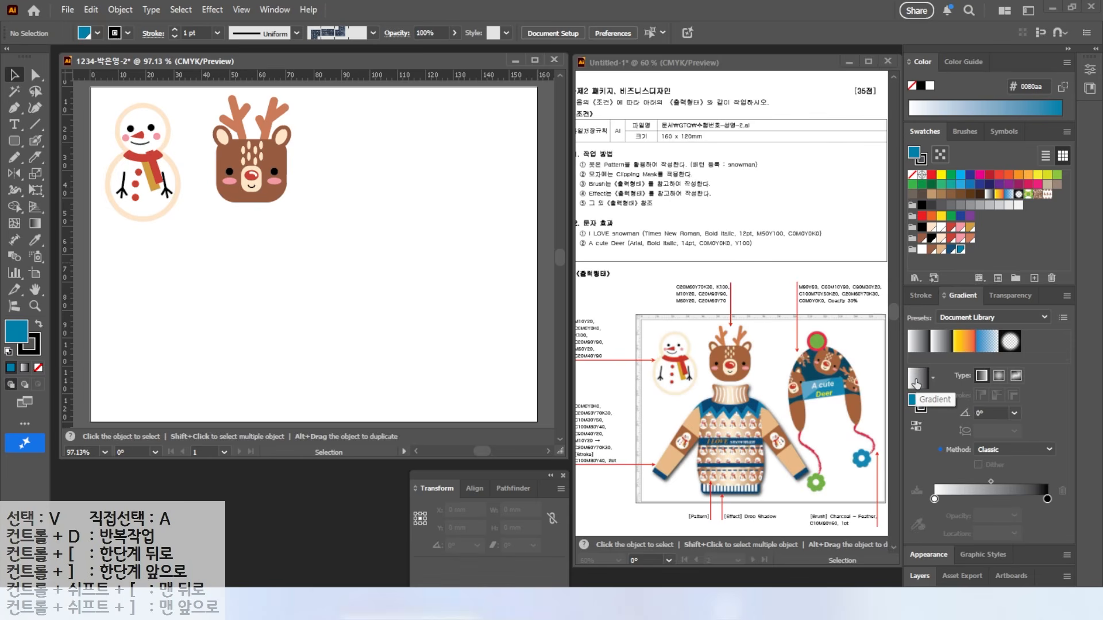
click(936, 499)
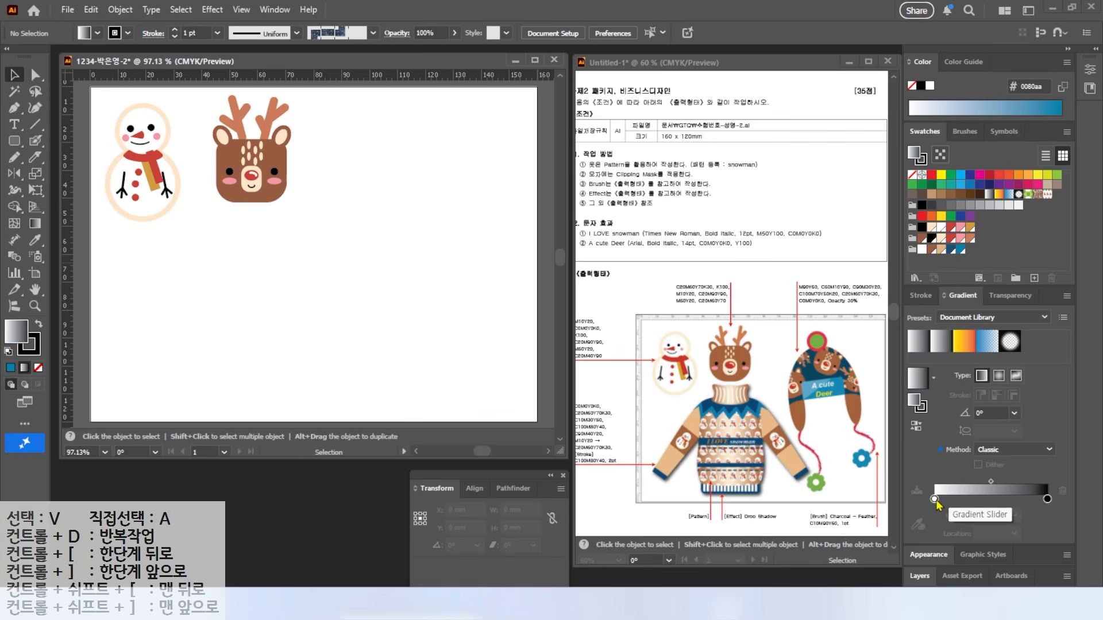
double_click(935, 499)
click(1023, 352)
key(Tab)
text(10)
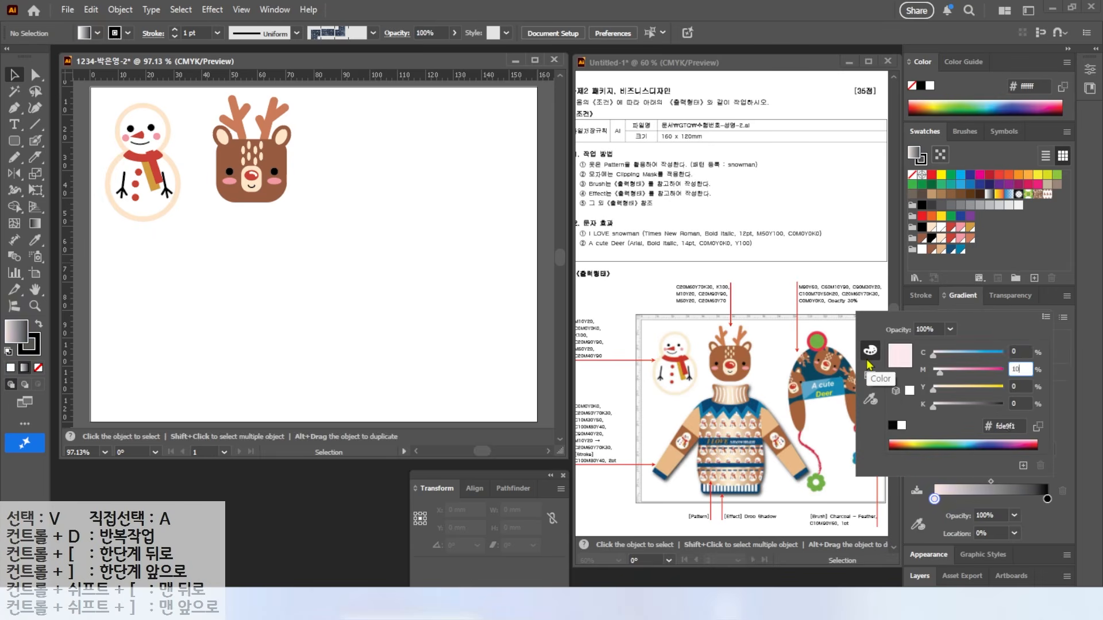
key(Tab)
text(20)
key(Return)
Step: Set the ending stop to brown C20 M60 Y70 K30 and save the gradient as a swatch
double_click(1048, 500)
click(1023, 353)
text(20)
key(Tab)
text(60)
key(Tab)
text(70)
key(Tab)
drag(915, 375, 969, 251)
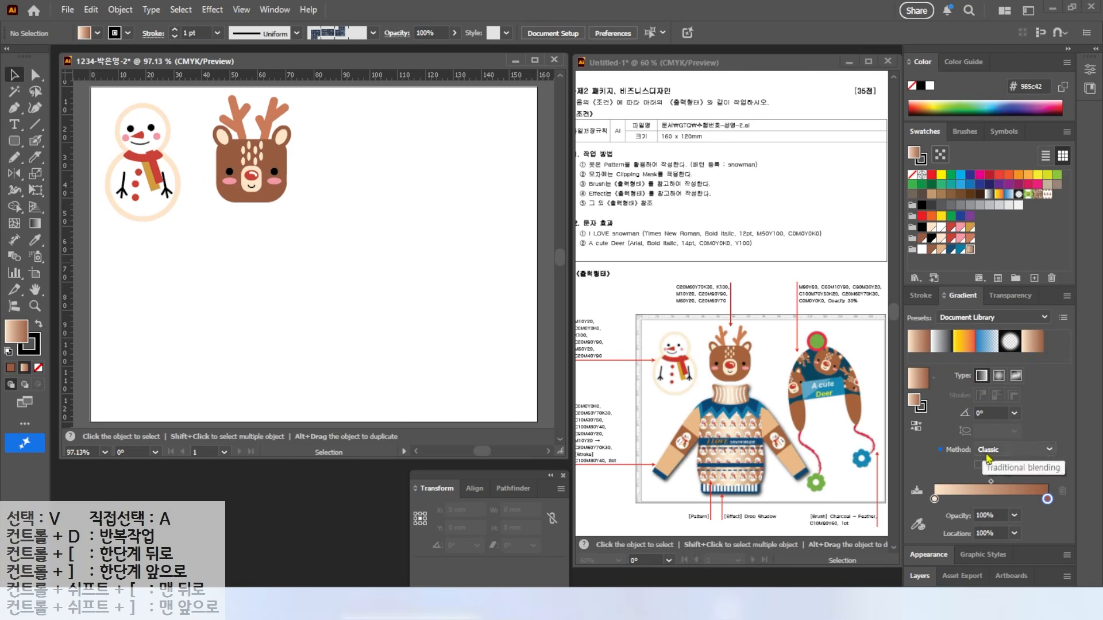
Step: Add a dark blue C100 M80 Y40 K0 colour swatch
click(961, 250)
click(1034, 279)
double_click(822, 282)
text(100)
key(Tab)
text(80)
key(Tab)
text(40)
key(Tab)
key(Return)
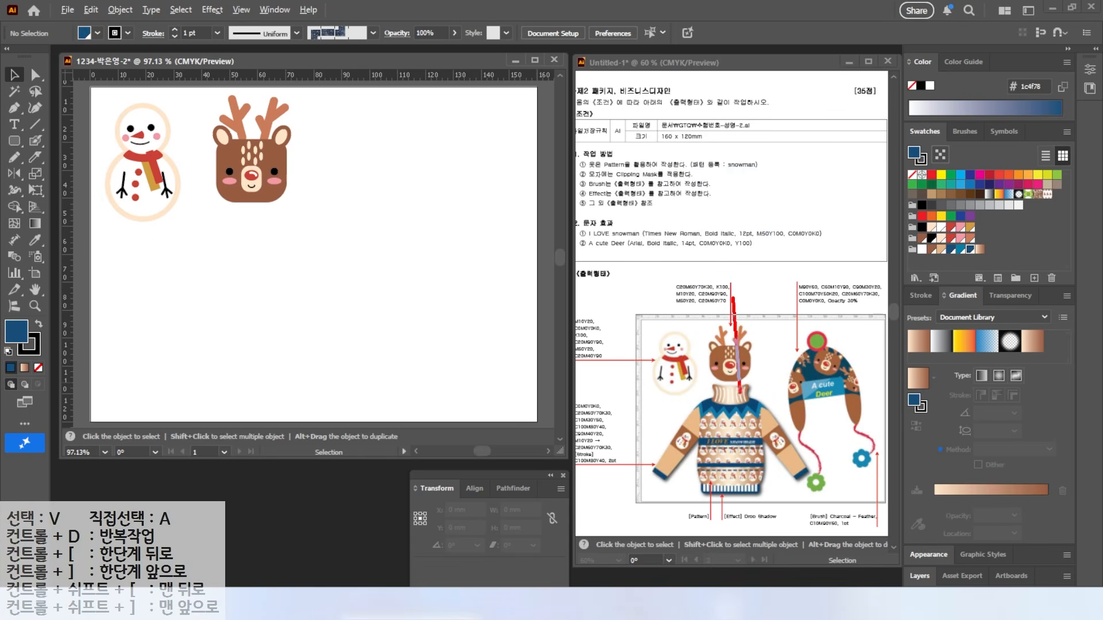
Step: Place two vertical guides and a horizontal guide below the snowman and deer
mouse_move(693, 409)
mouse_down()
mouse_move(694, 378)
mouse_move(762, 398)
mouse_up()
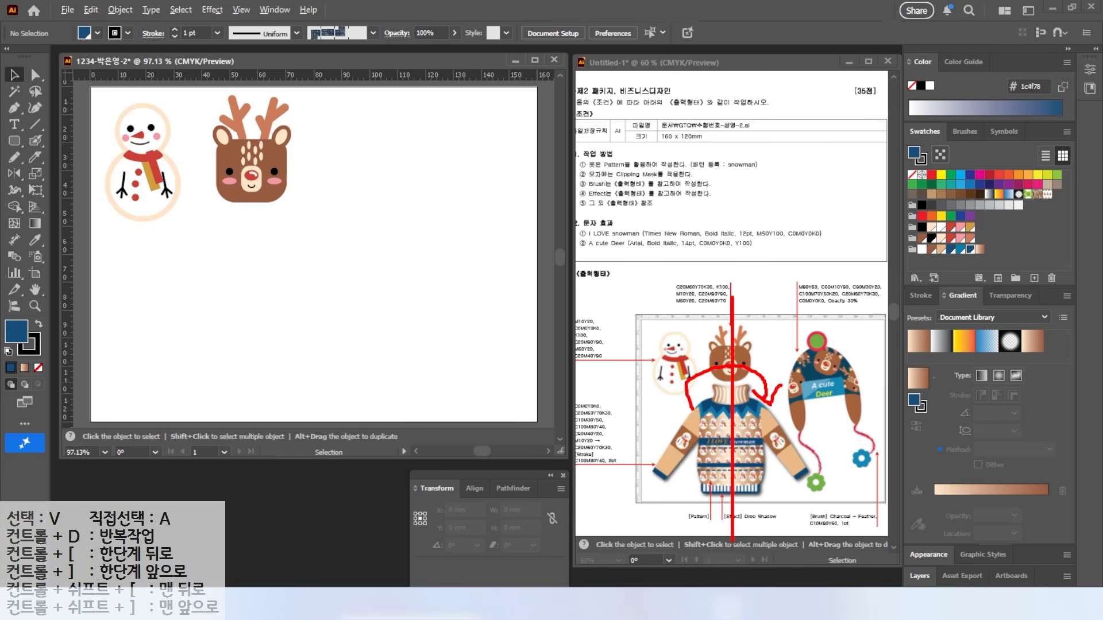
drag(73, 145, 255, 172)
drag(69, 181, 390, 195)
key(ctrl+1)
drag(277, 187, 274, 215)
Step: Draw the closed half-sweater outline with shoulder, sleeve and cuff using the Pen tool
click(14, 107)
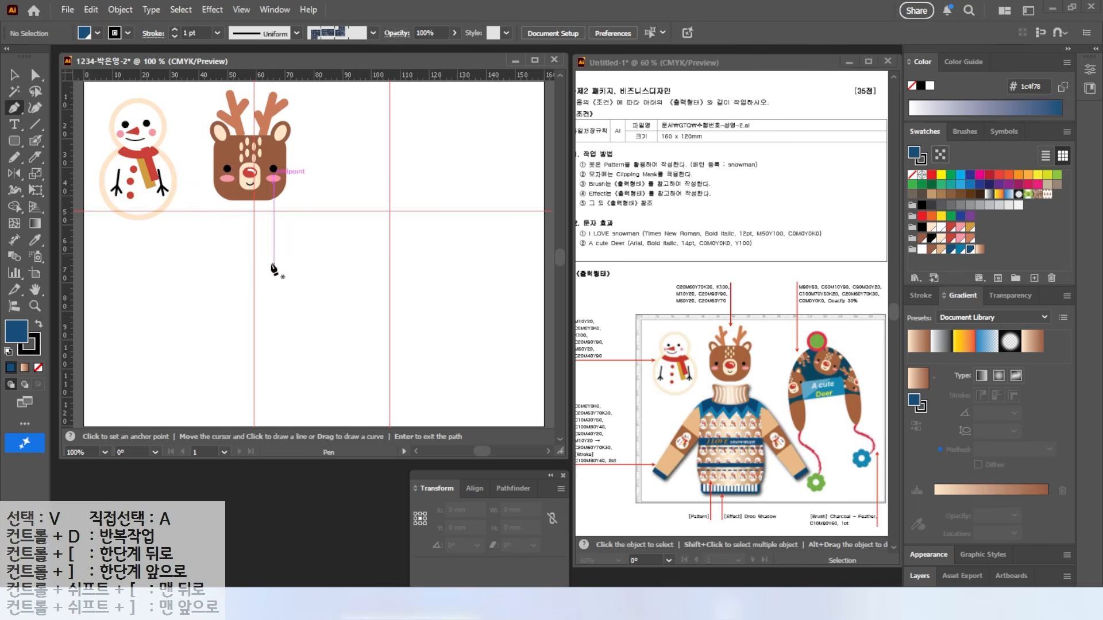
click(254, 235)
drag(300, 242, 311, 249)
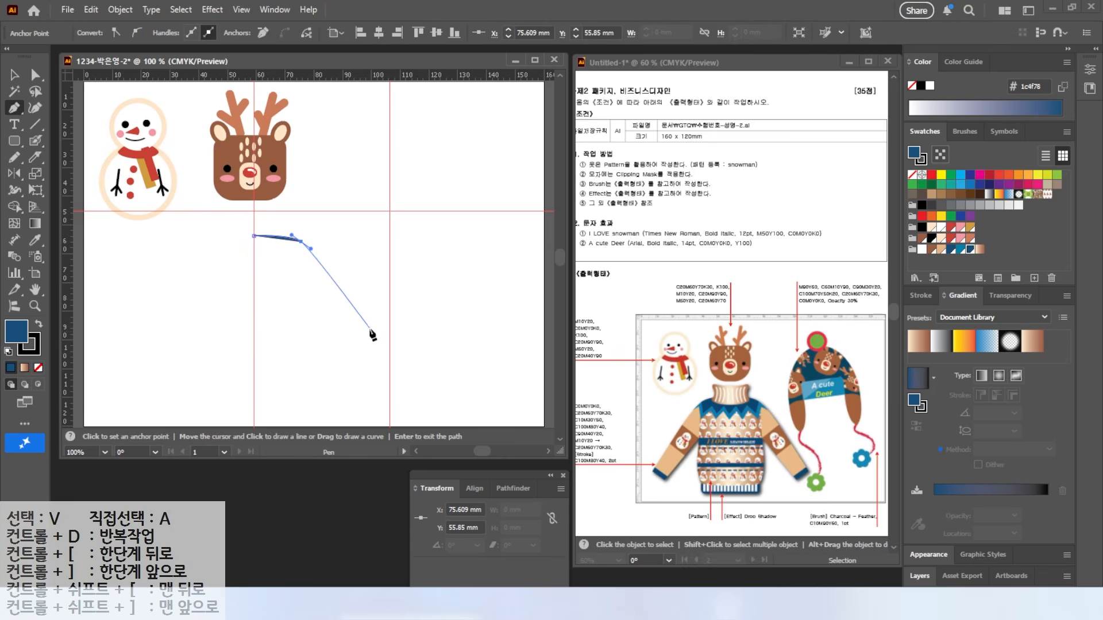
drag(379, 355, 387, 366)
click(385, 364)
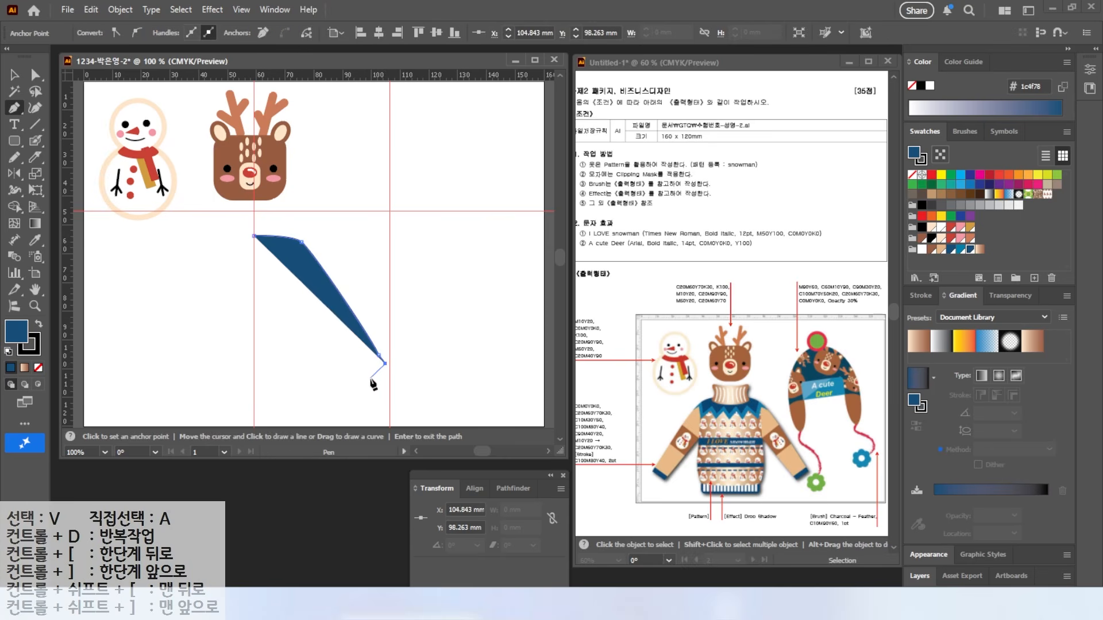
click(364, 385)
click(357, 376)
click(298, 308)
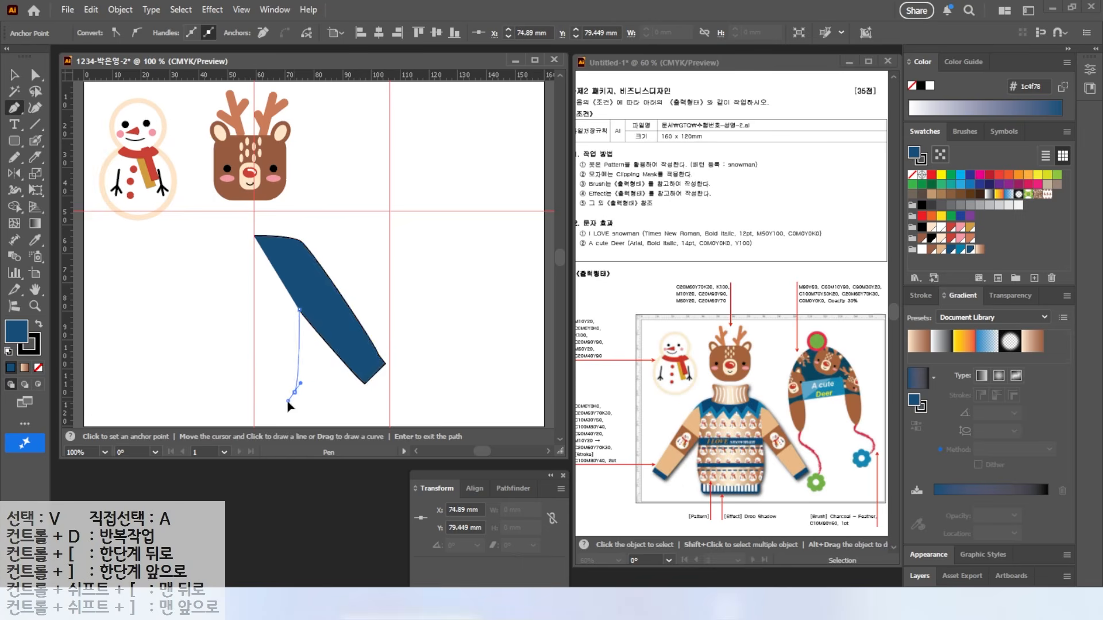
click(294, 393)
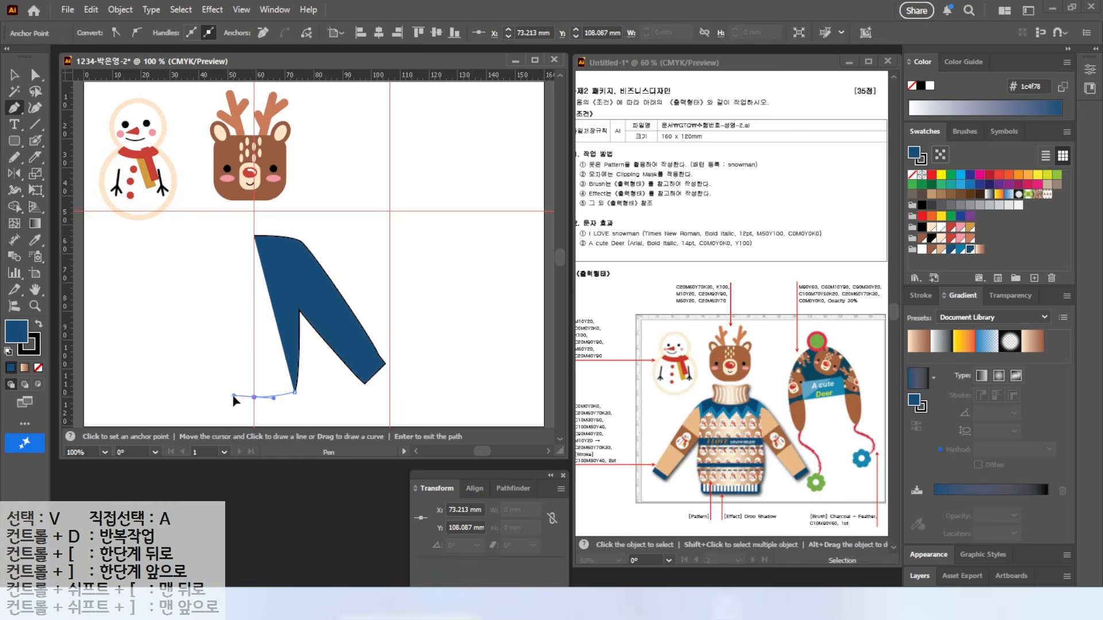
click(254, 396)
click(255, 236)
Step: Shorten the sleeve cuff by moving its anchor points
key(a)
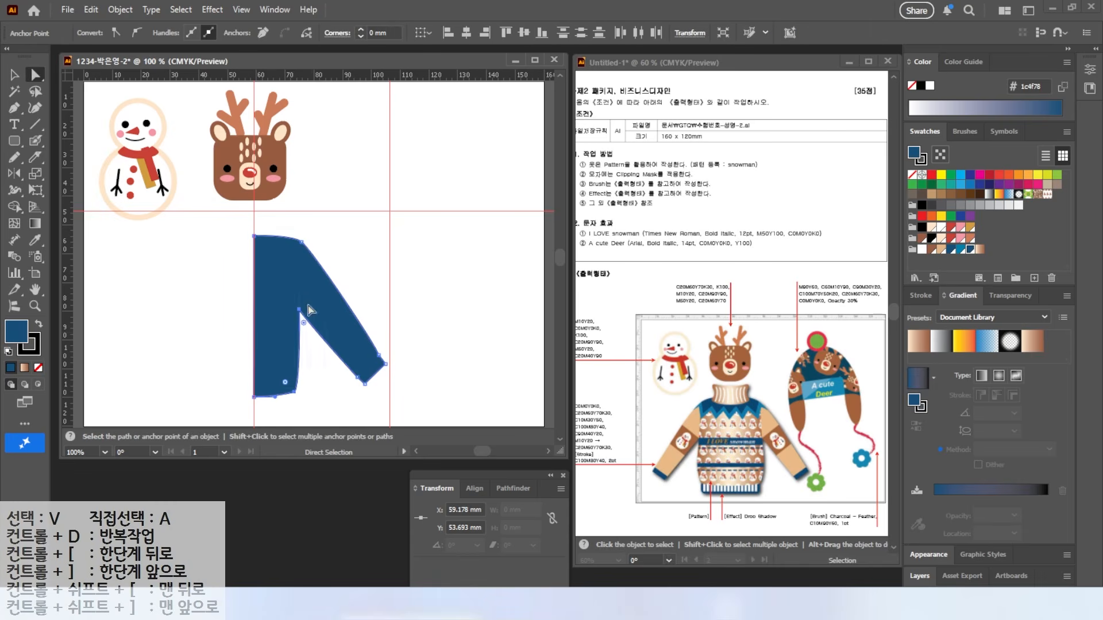
mouse_move(346, 375)
mouse_down()
mouse_move(376, 393)
mouse_move(368, 379)
mouse_up()
click(414, 361)
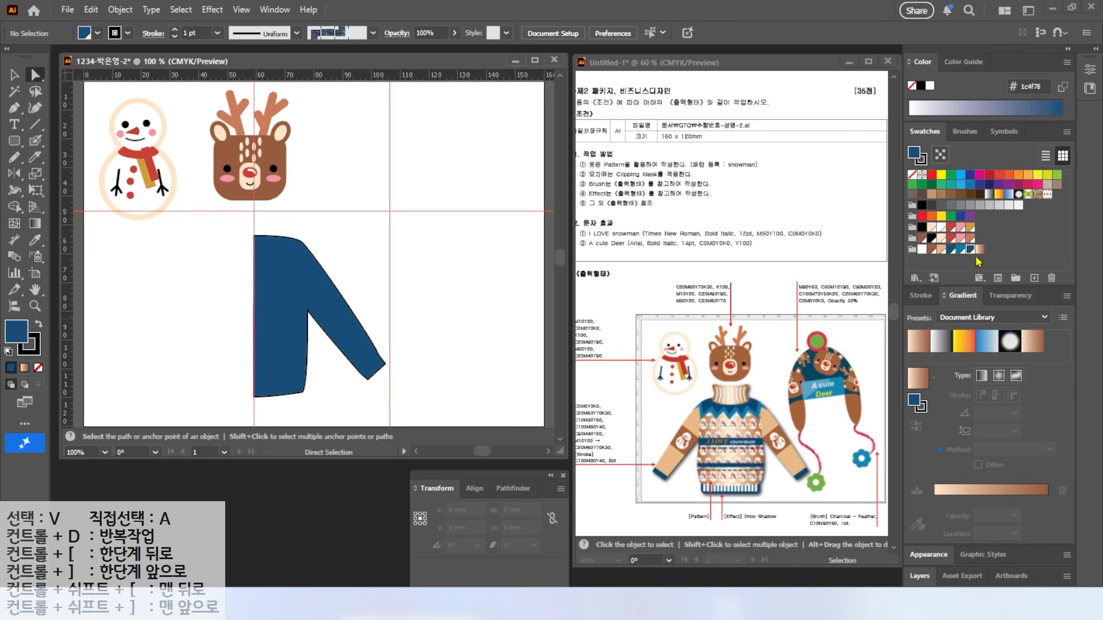
Step: Fill the sweater shape tan, remove its outline, and enlarge it slightly
click(942, 249)
click(15, 74)
click(280, 286)
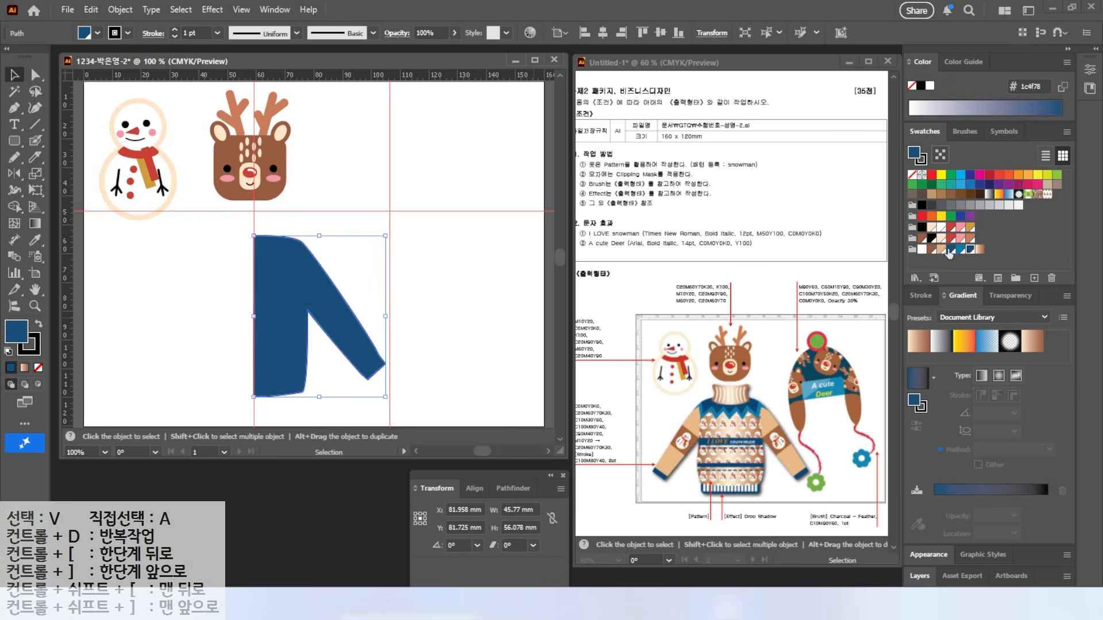
click(941, 248)
click(34, 349)
click(38, 368)
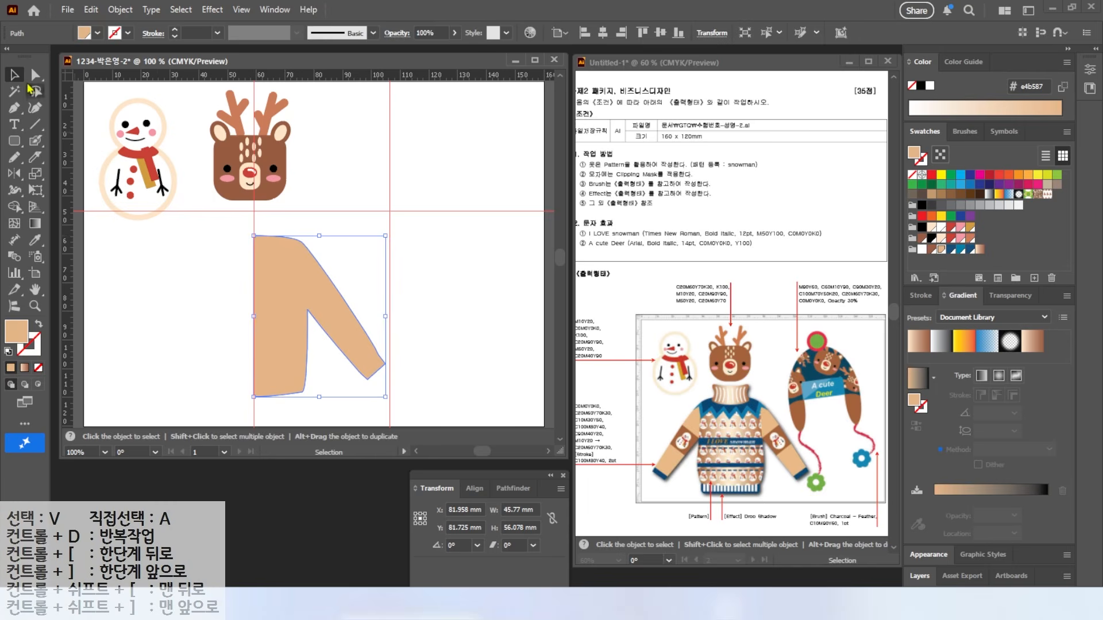
drag(385, 235, 393, 229)
click(419, 309)
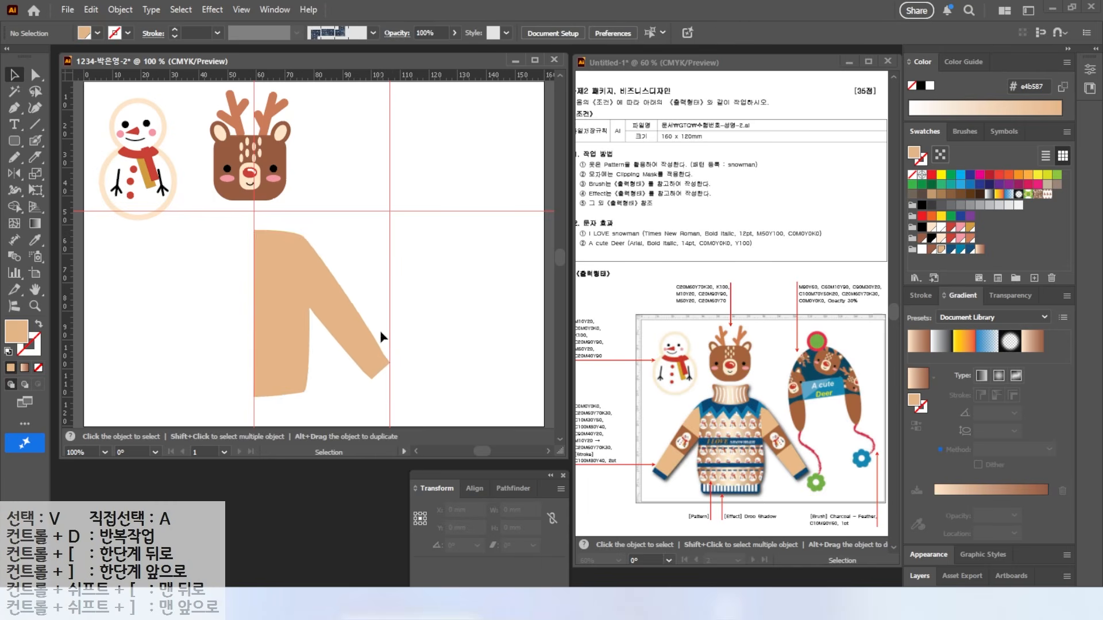
scroll(384, 332, up, 2)
Step: Draw a stroke-only seam path between the sleeve and the sweater body
drag(305, 308, 413, 263)
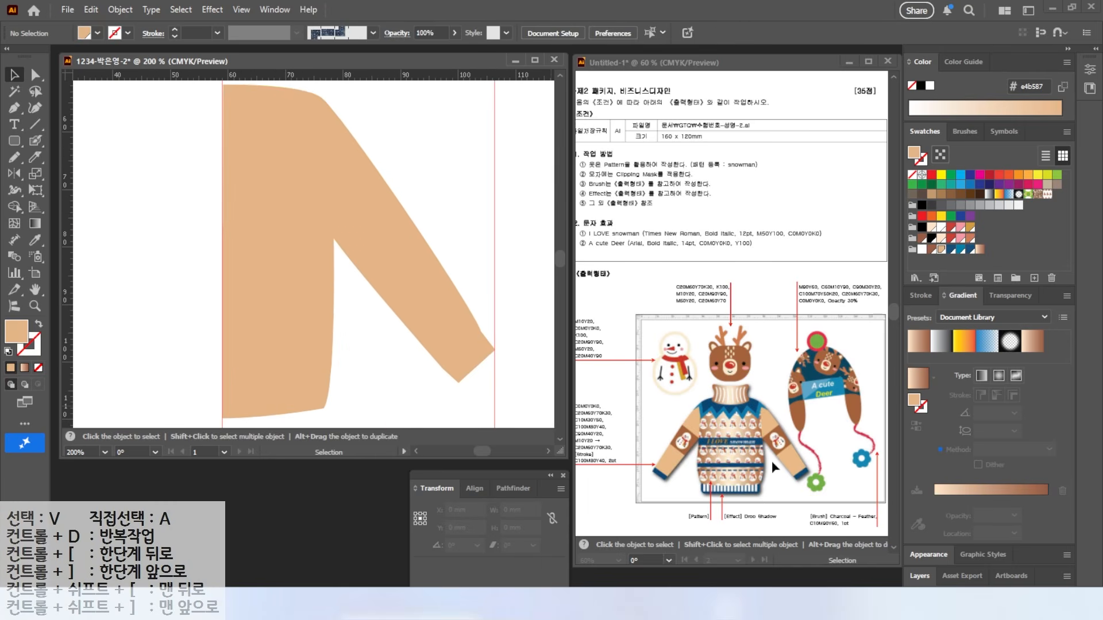
drag(454, 191, 464, 240)
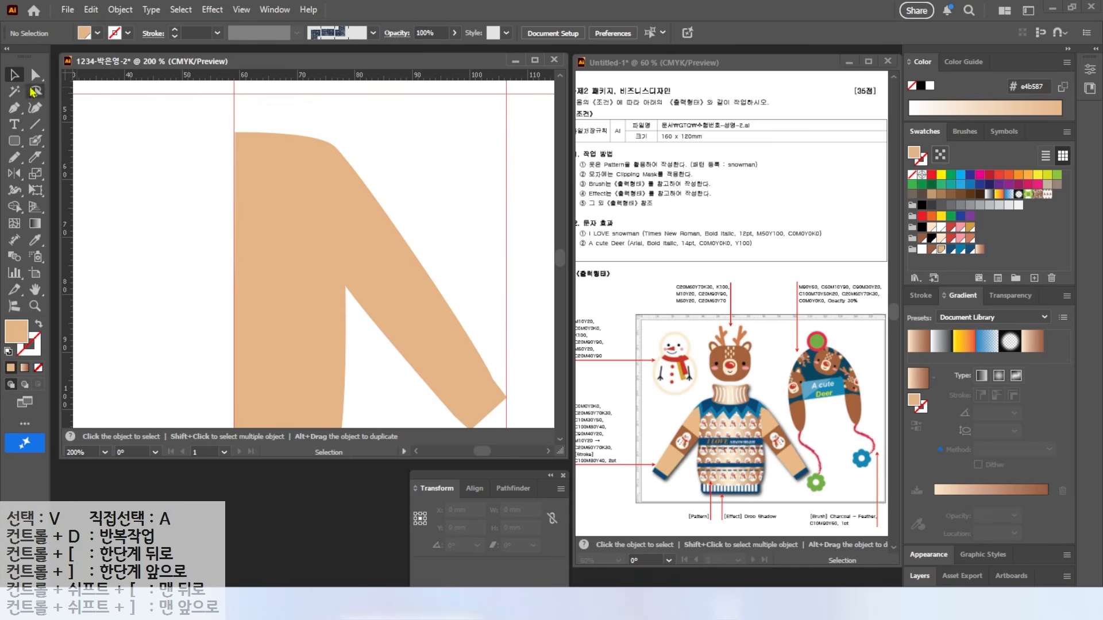
click(15, 110)
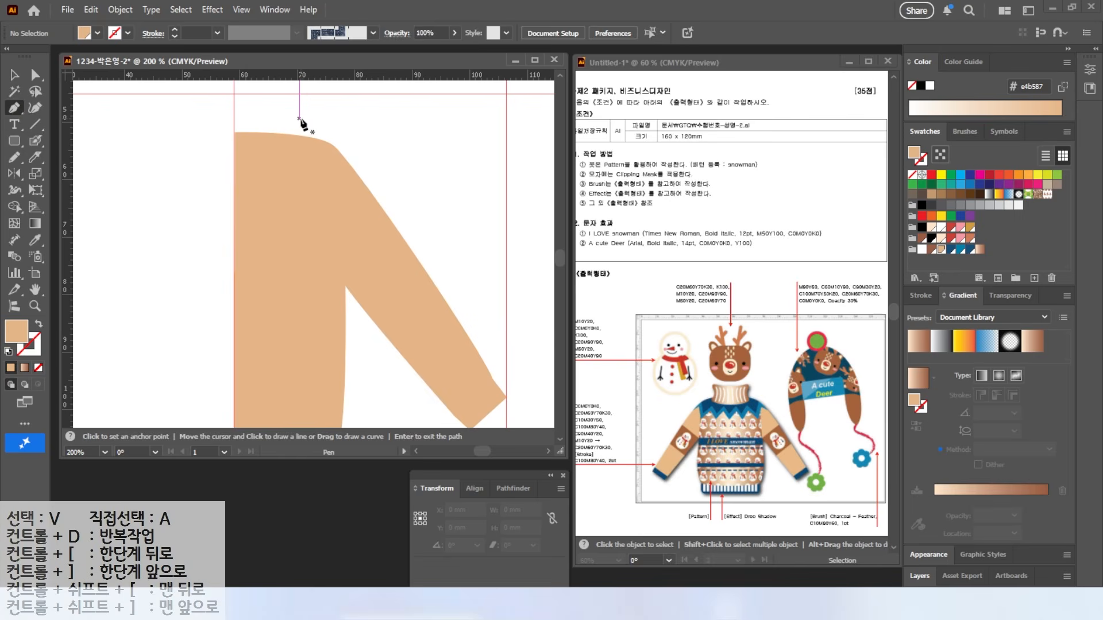
click(329, 122)
drag(345, 284, 352, 339)
key(d)
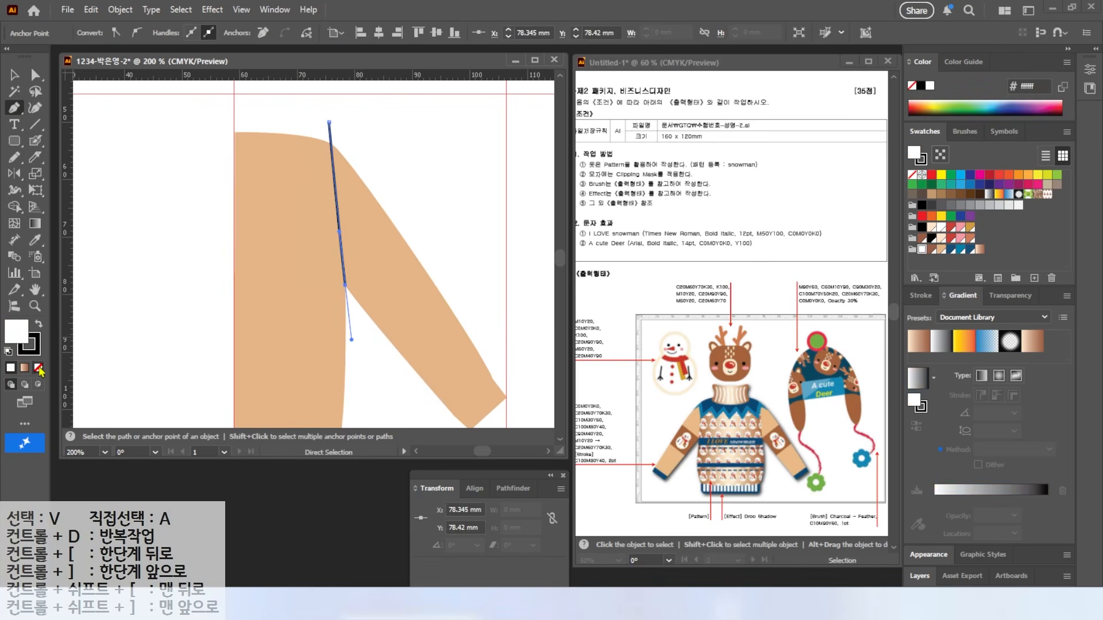
click(38, 368)
click(15, 76)
Step: Draw three straight lines across the sleeve and select all except the cuff line
click(426, 209)
click(35, 125)
drag(433, 261, 407, 219)
drag(404, 396, 489, 318)
drag(357, 318, 446, 241)
drag(319, 243, 394, 179)
key(v)
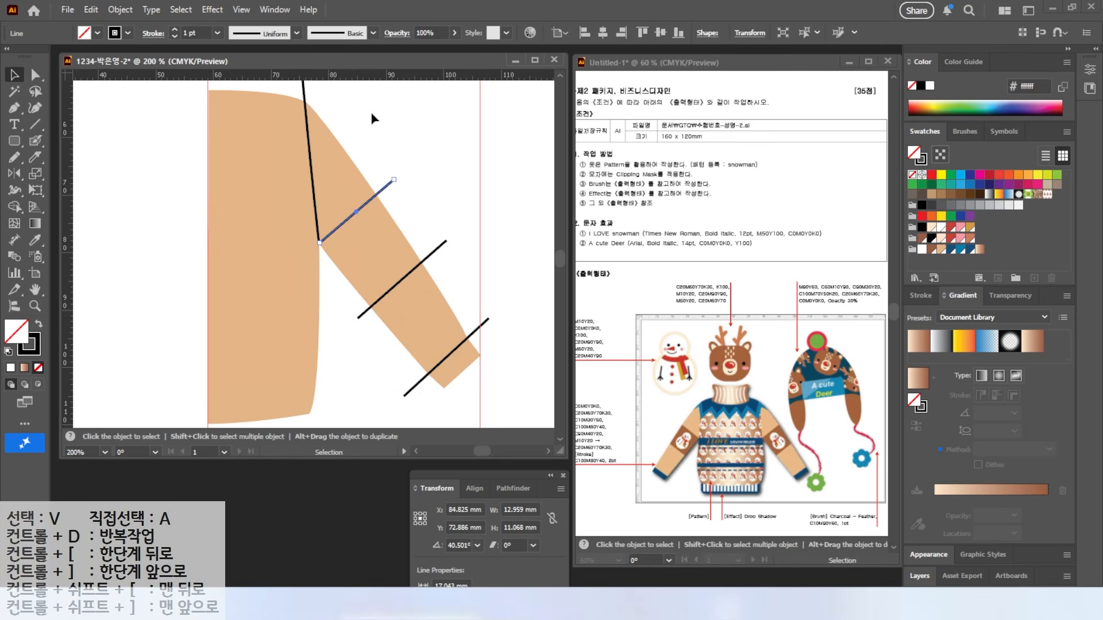
key(ctrl+a)
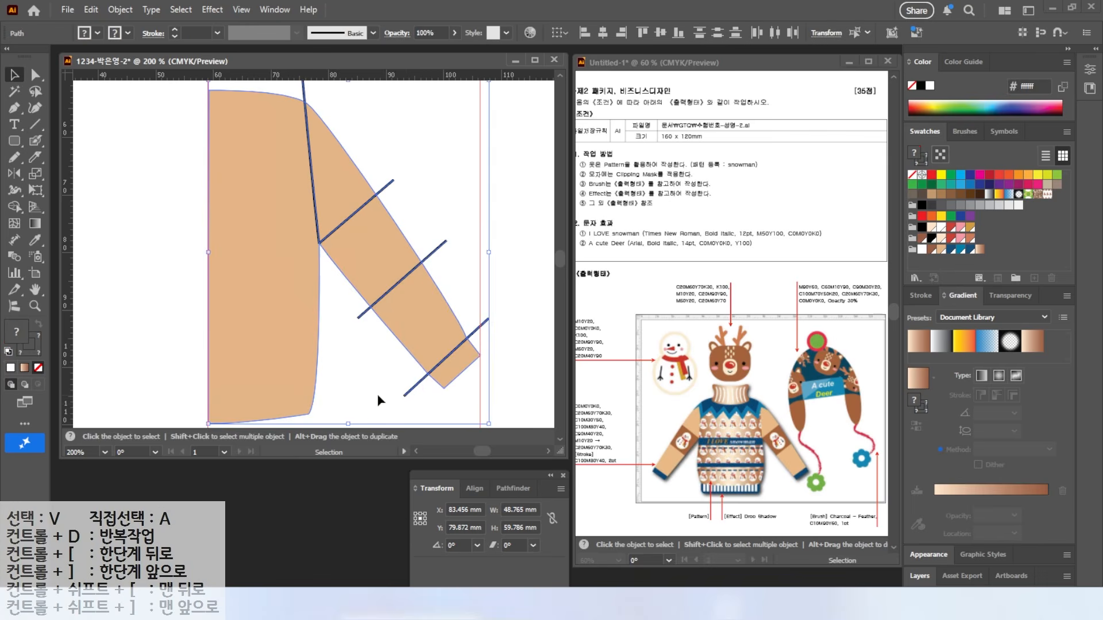
shift+click(406, 394)
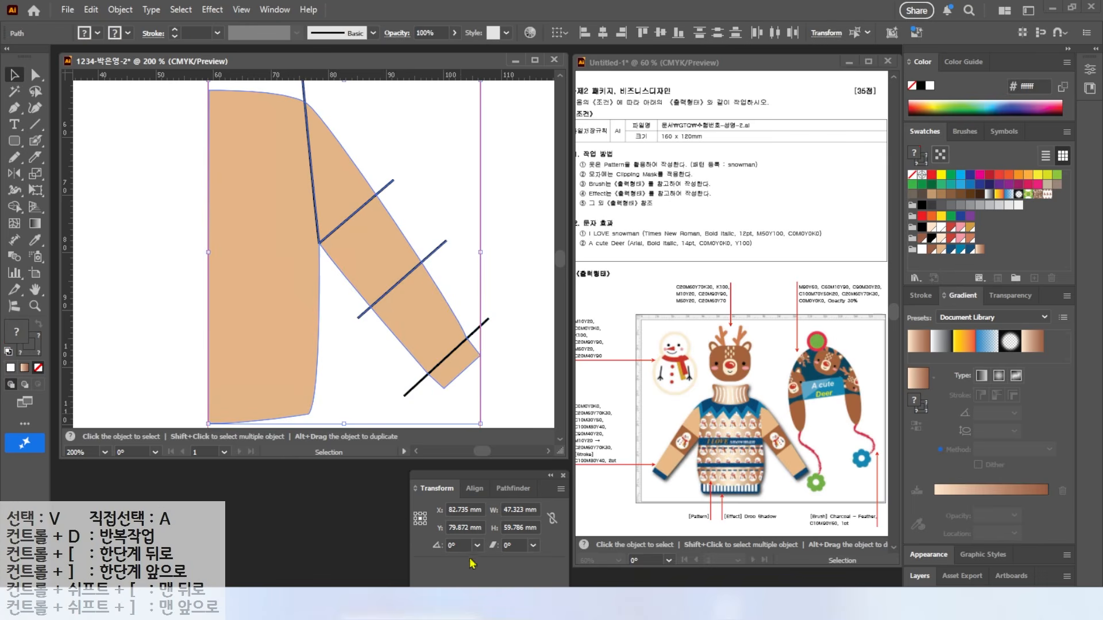
click(500, 488)
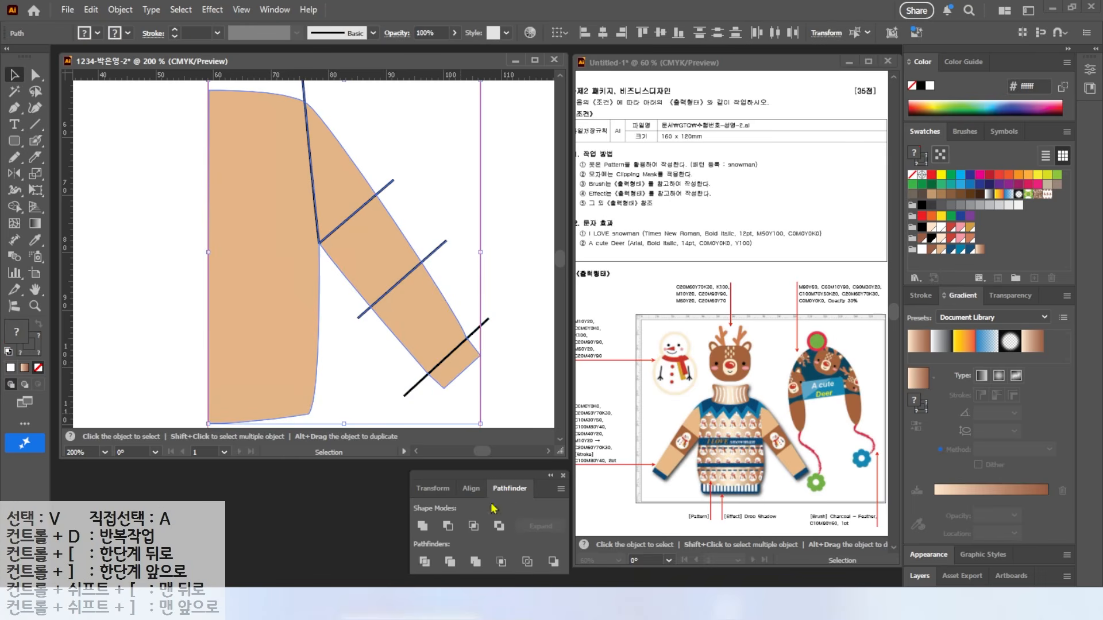
Step: Divide the sweater along the drawn lines and trim away the cuff line
click(424, 561)
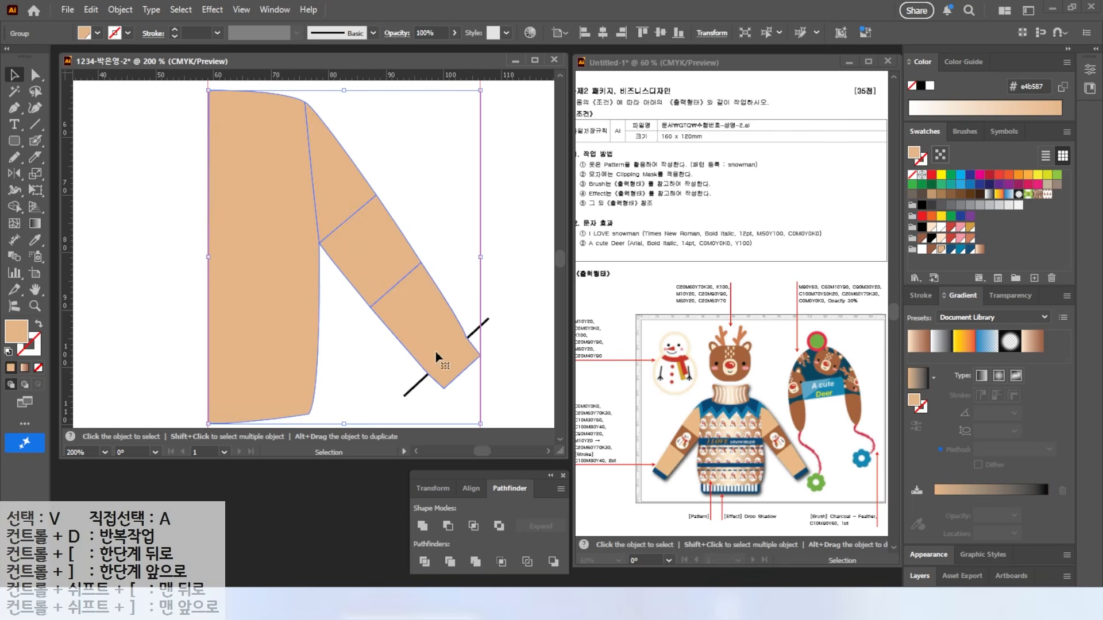
drag(374, 389, 457, 400)
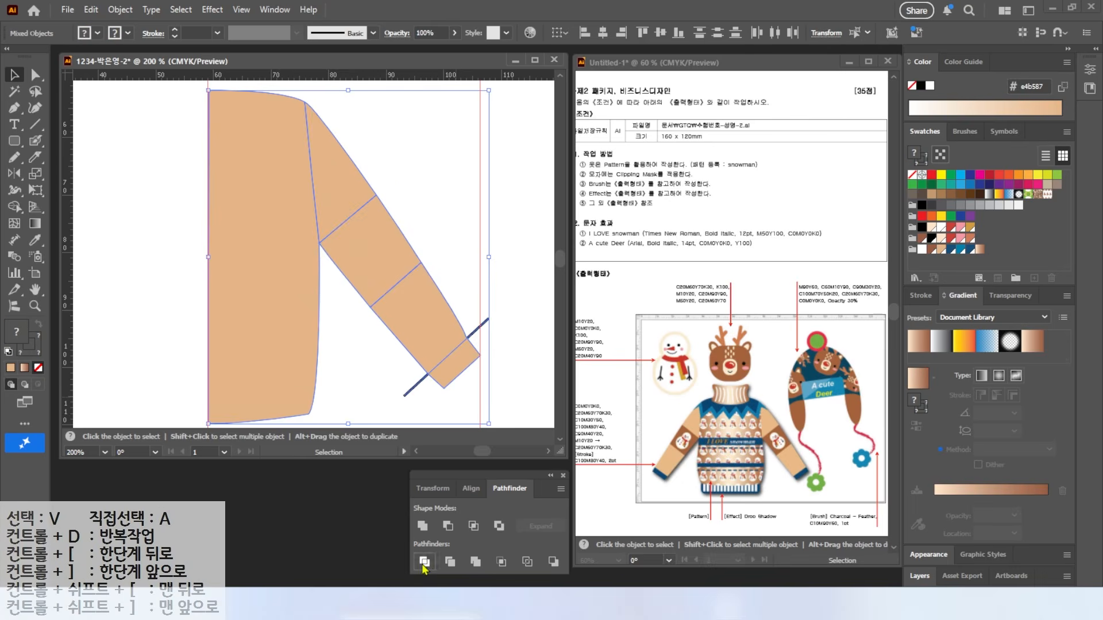
click(449, 562)
click(372, 363)
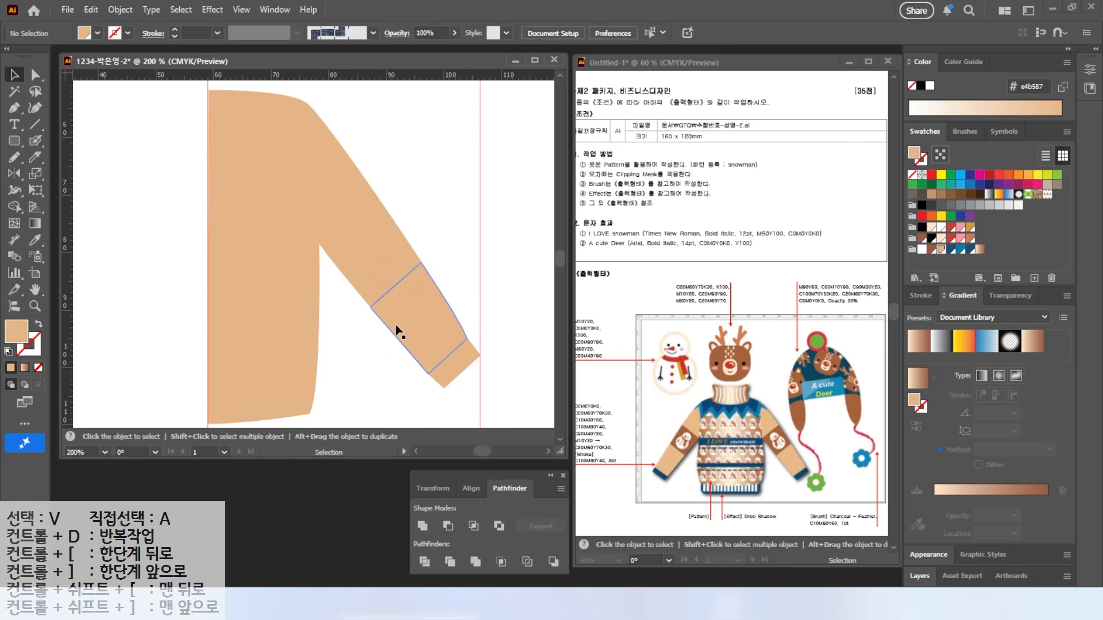
Step: Select the middle sleeve band with Group Selection and fill it dark brown
click(426, 314)
key(a)
click(440, 223)
click(372, 248)
click(35, 75)
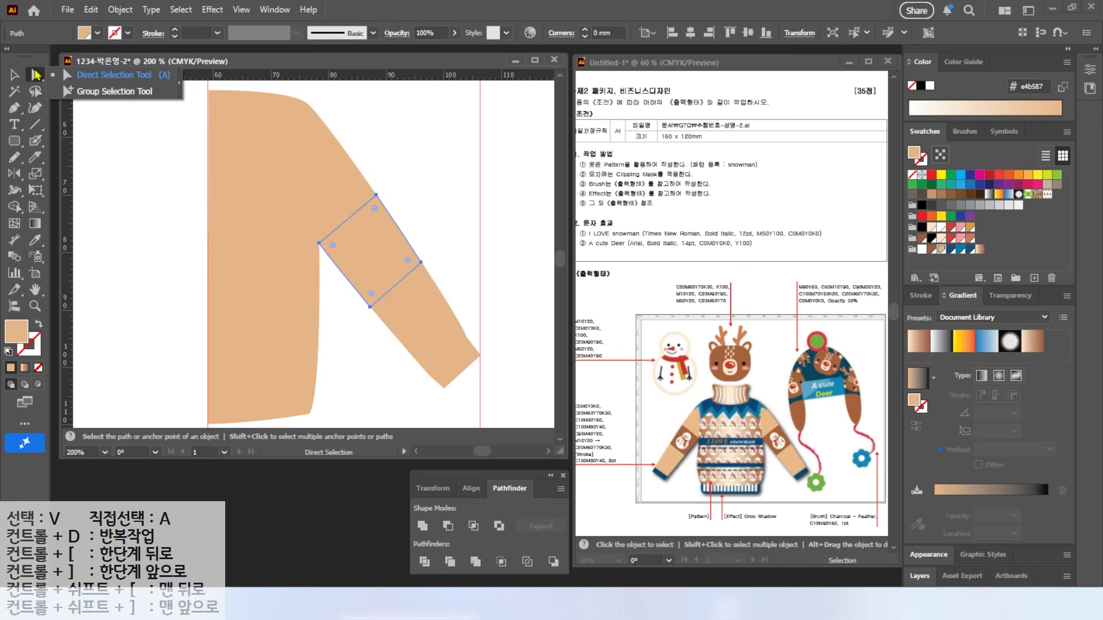
click(89, 92)
drag(34, 74, 86, 92)
click(282, 223)
click(357, 253)
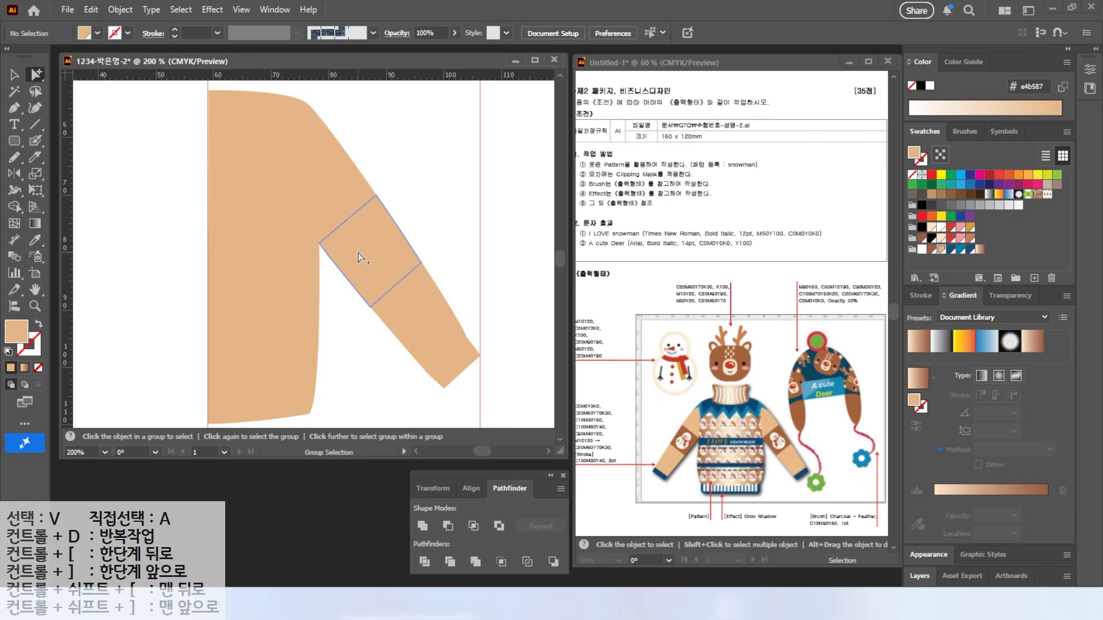
click(358, 255)
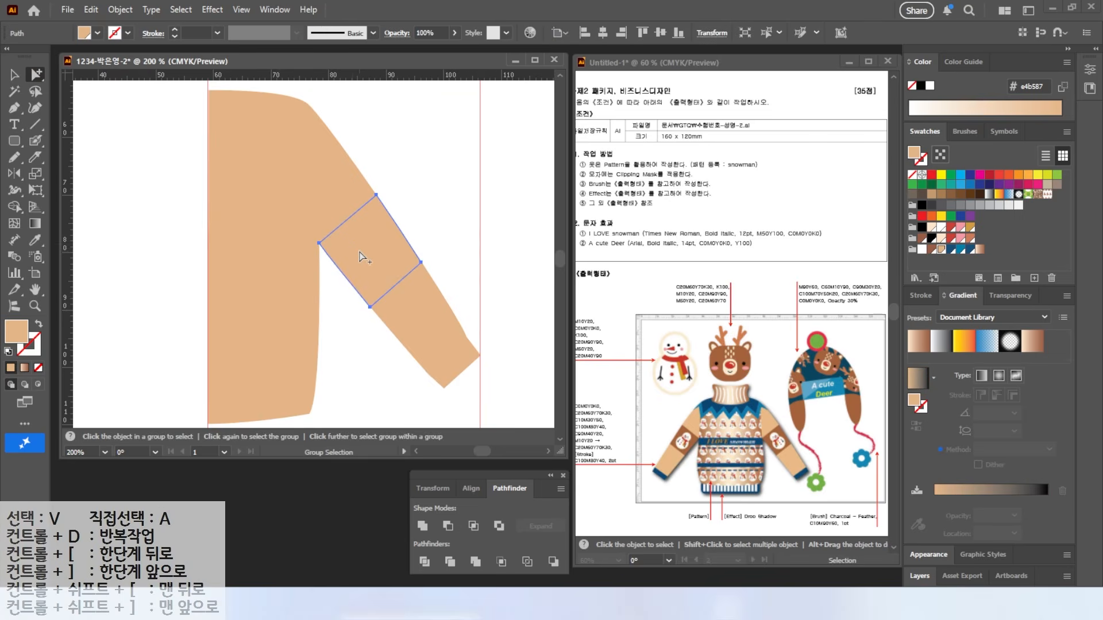
click(945, 241)
Step: Fill the cuff dark blue and the body half with the brown gradient, then select the half sweater
click(462, 362)
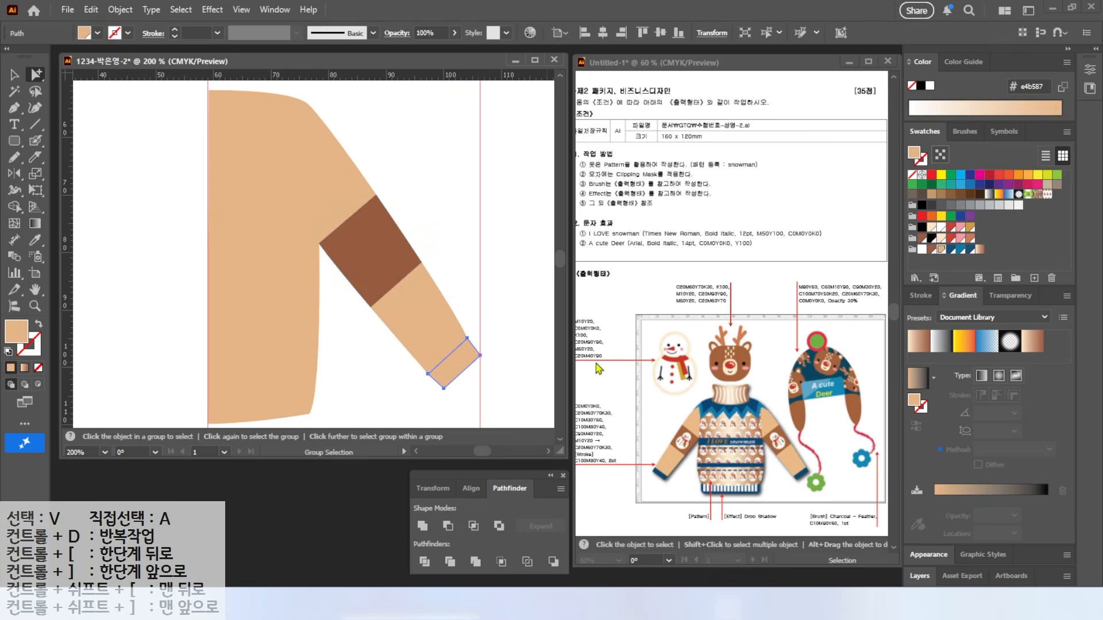
click(948, 248)
click(279, 234)
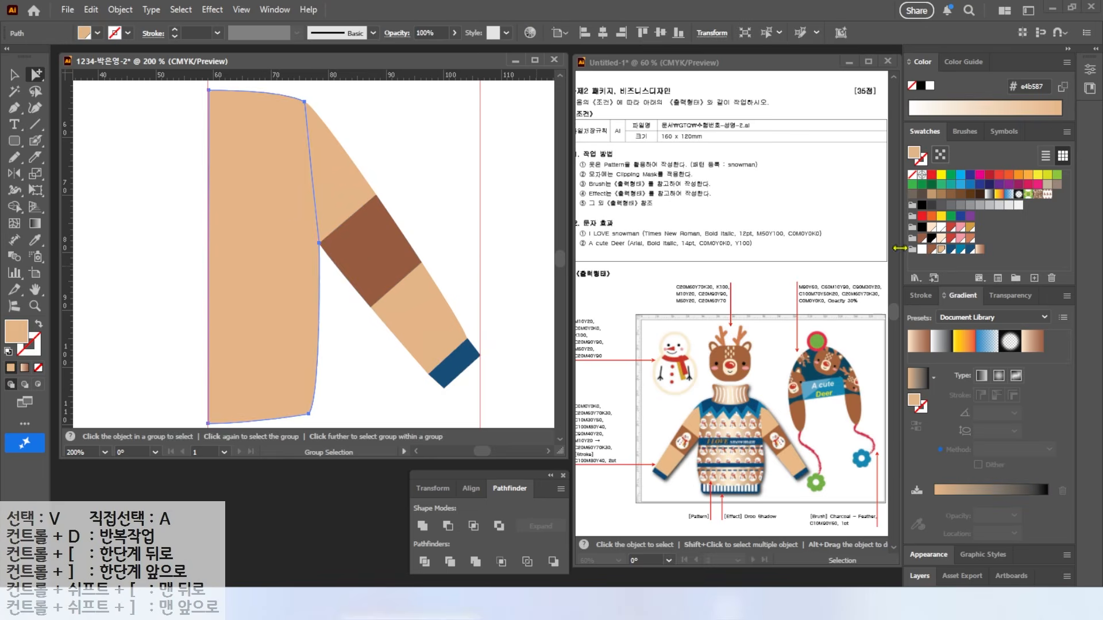
click(980, 249)
key(v)
click(136, 227)
drag(136, 137, 456, 384)
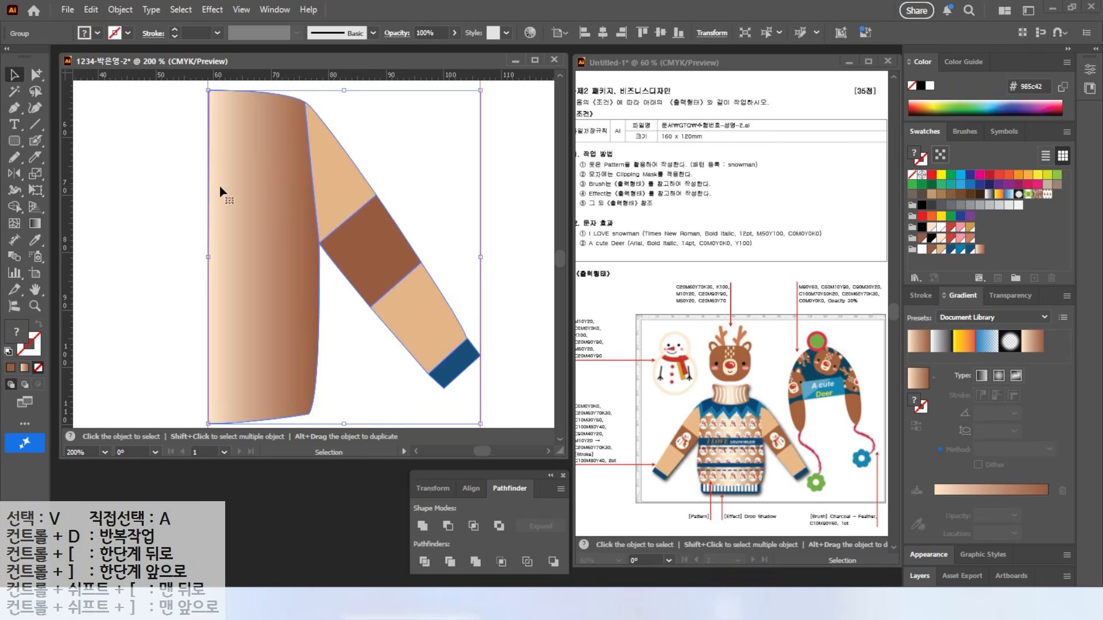
click(23, 178)
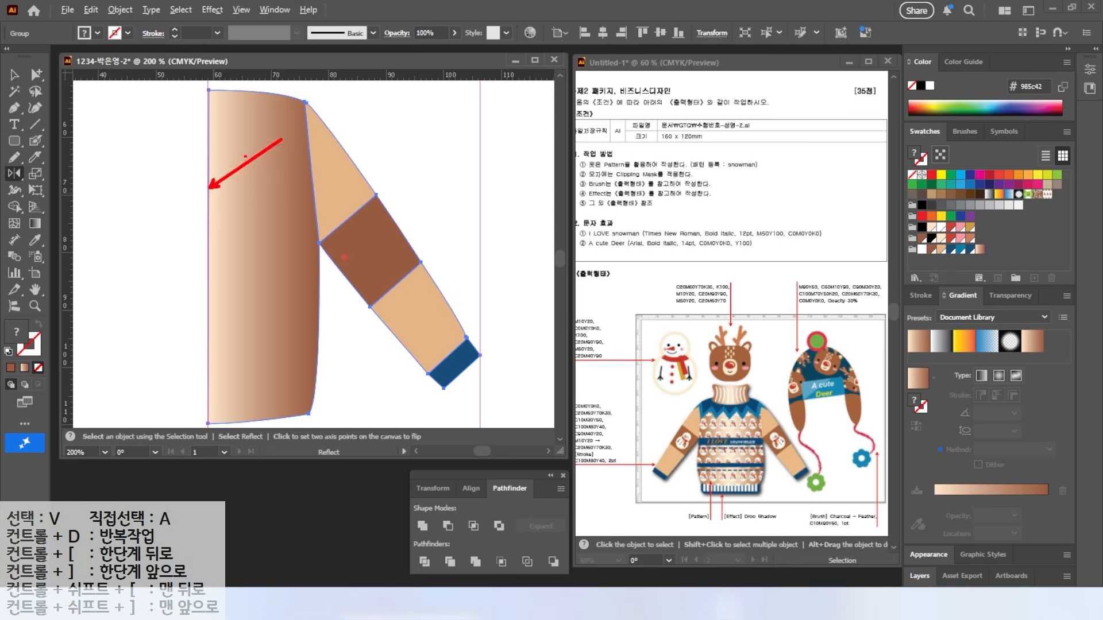
Step: Reflect the half sweater vertically as a copy to form the other half
alt+click(208, 190)
click(745, 338)
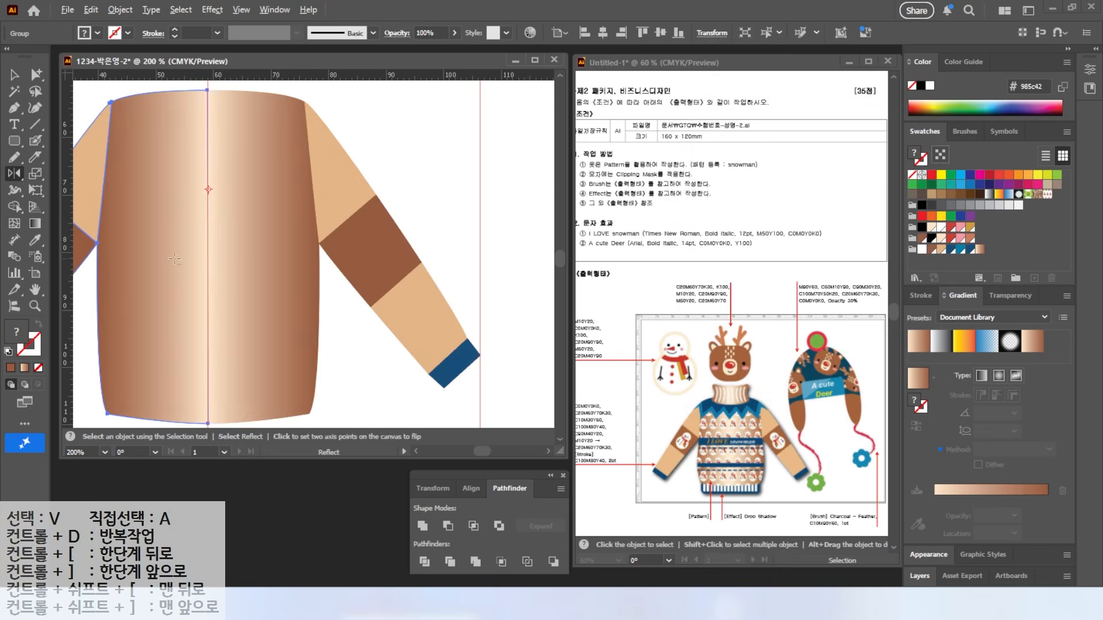
key(ctrl+minus)
key(v)
Step: Ungroup the sweater and unite the two gradient body halves into one shape
click(253, 122)
click(310, 172)
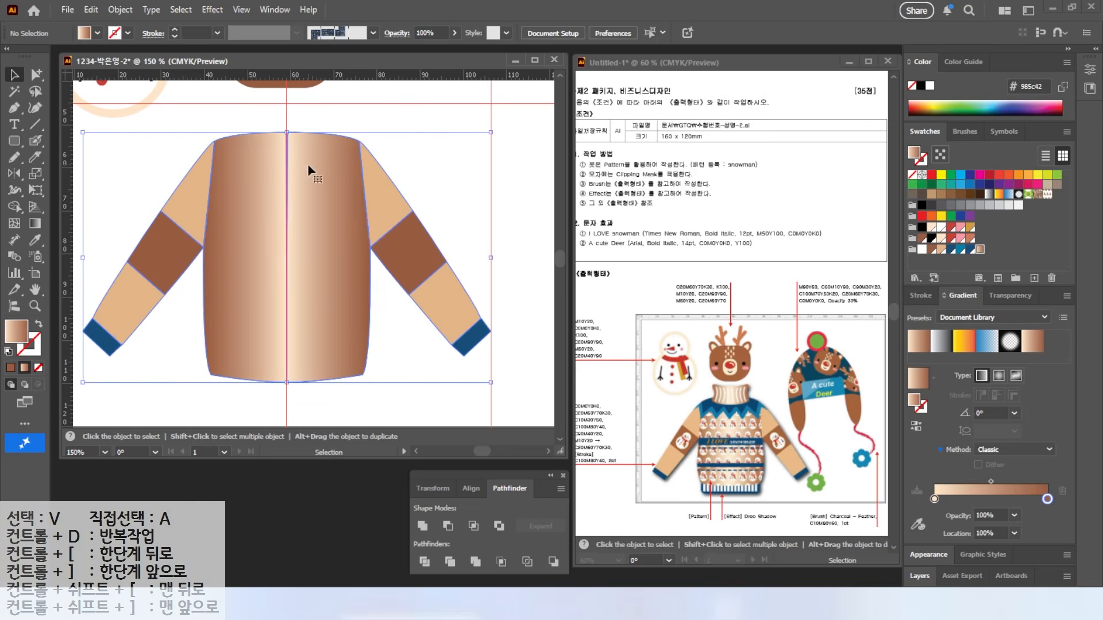
click(246, 115)
click(285, 168)
right_click(265, 164)
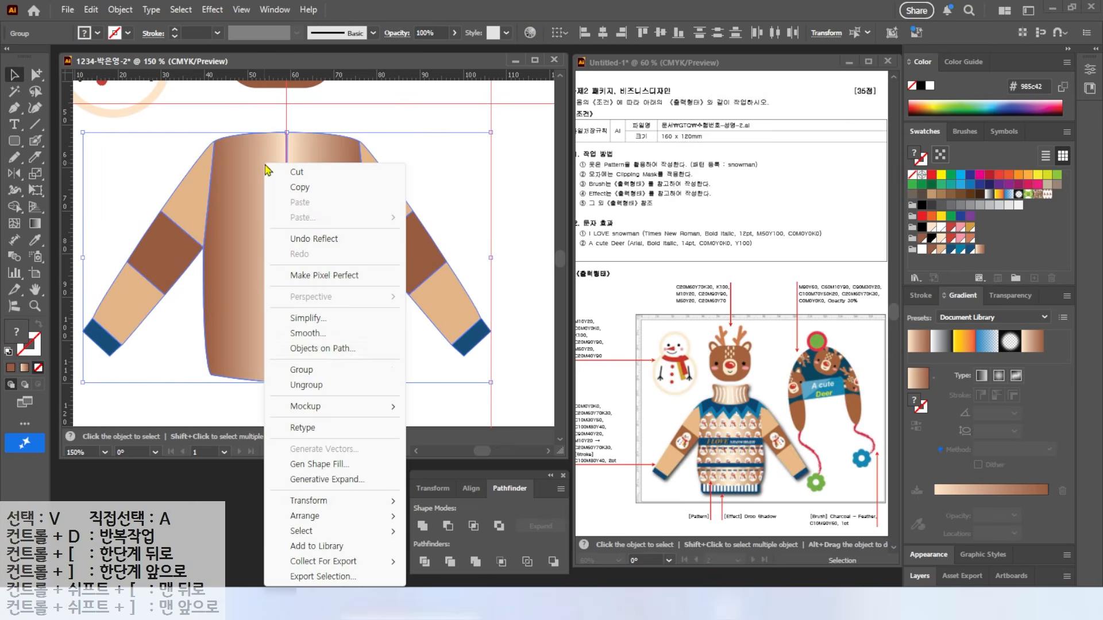
click(311, 385)
click(290, 180)
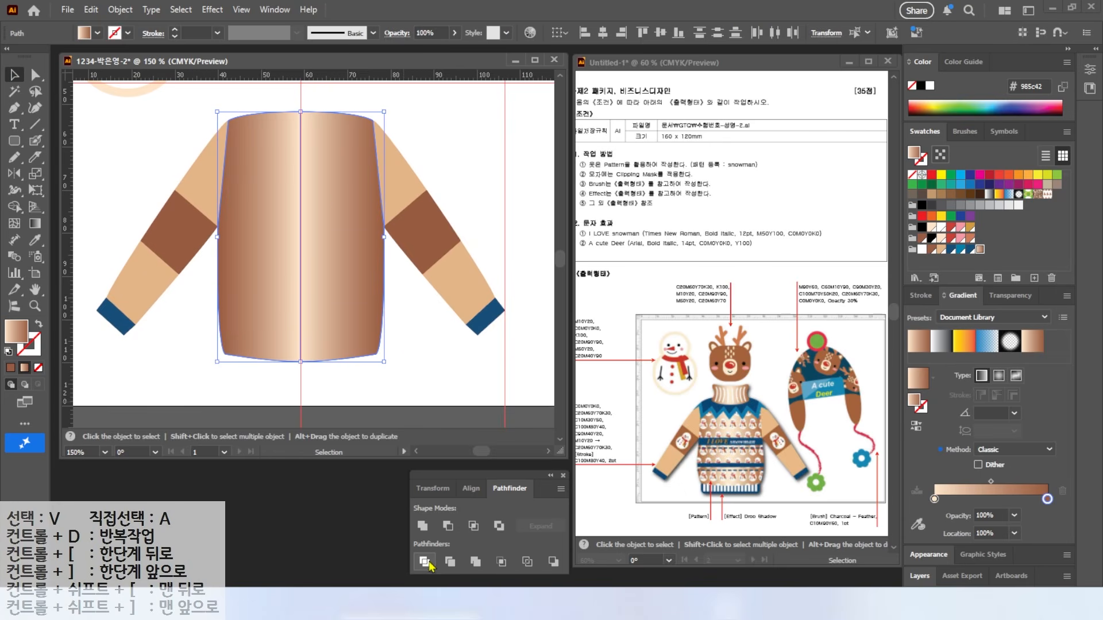
click(422, 527)
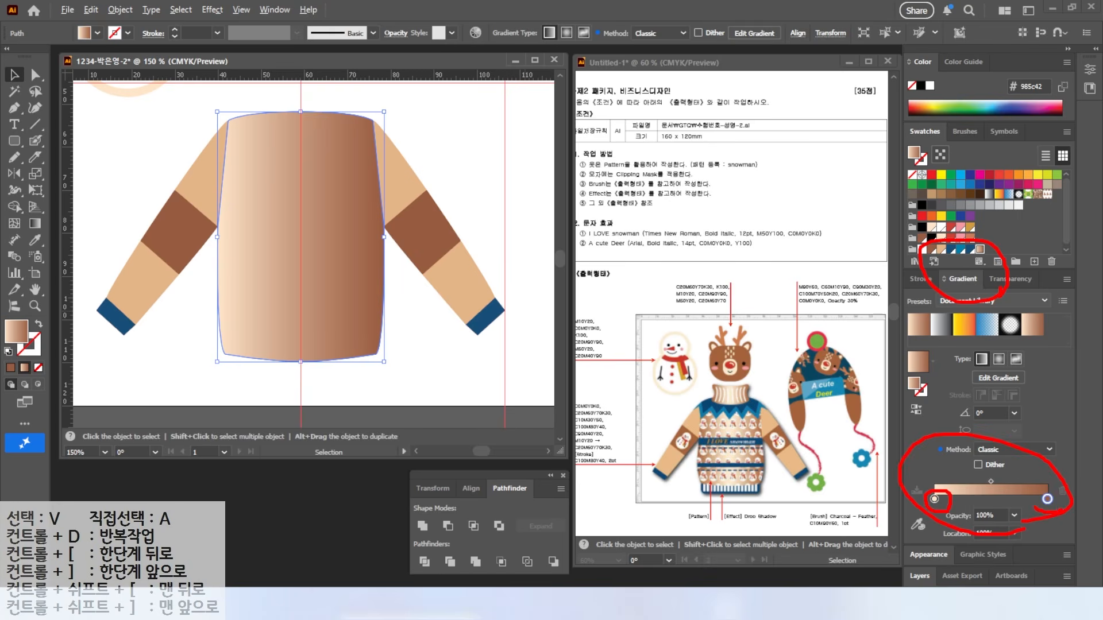
Step: Make the body gradient brown at both ends with light peach centred, widening both midpoints
drag(935, 499, 992, 506)
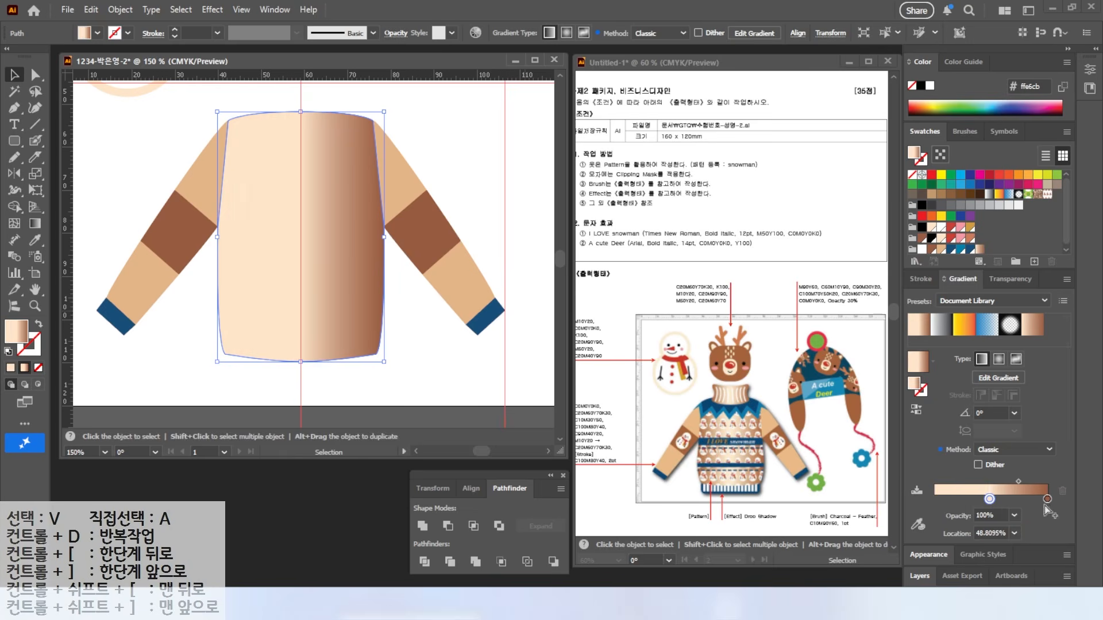
alt+drag(1047, 499, 934, 500)
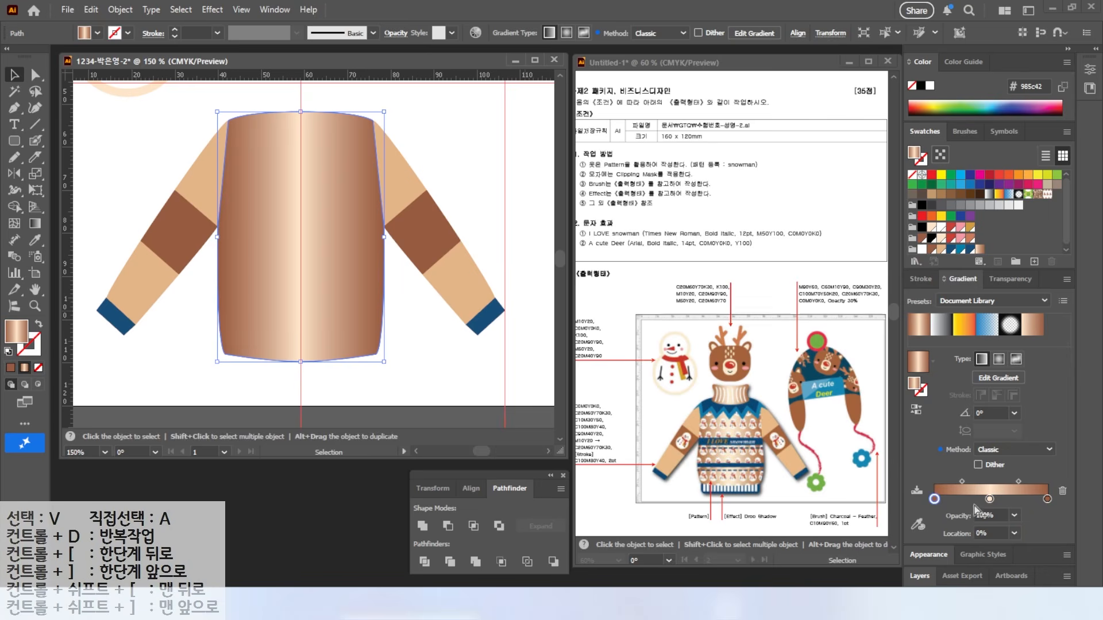
click(935, 499)
drag(962, 483, 952, 482)
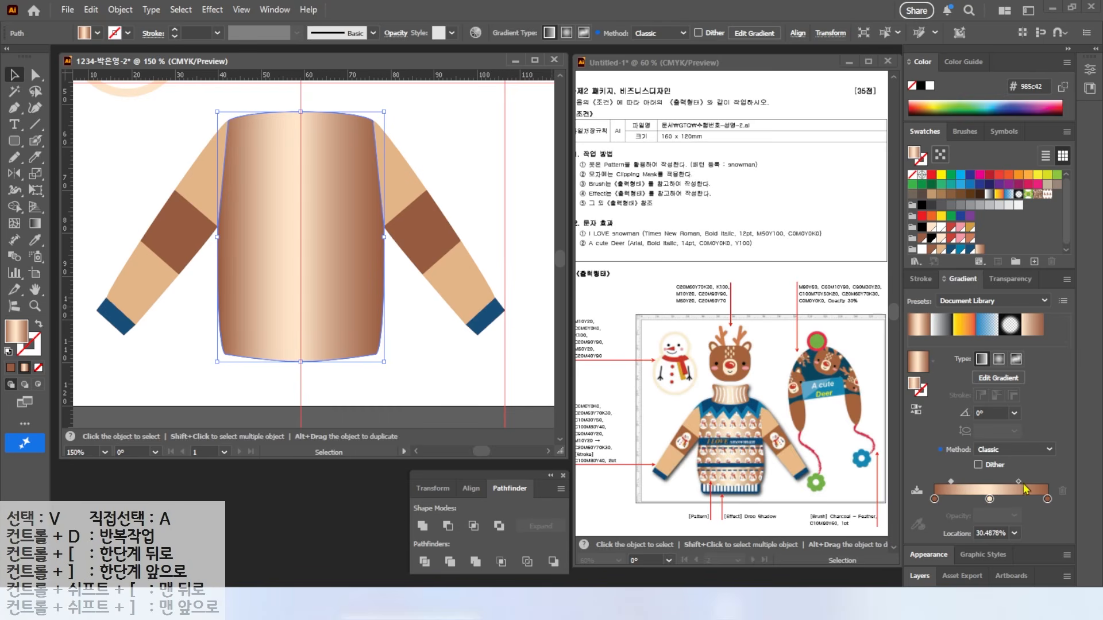
drag(1019, 482, 1028, 484)
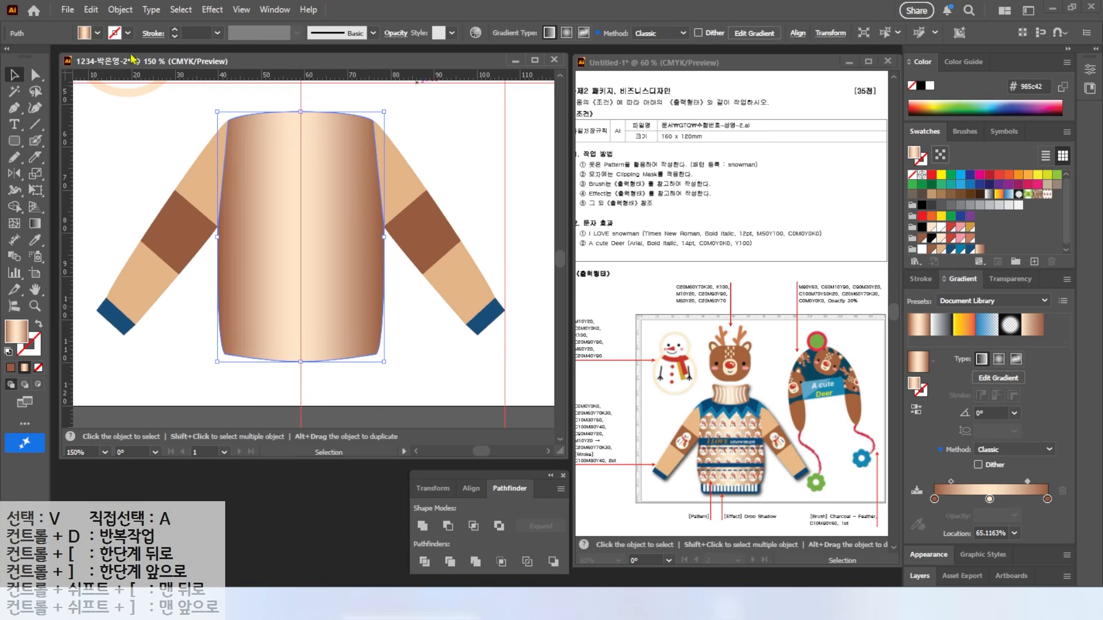
click(145, 166)
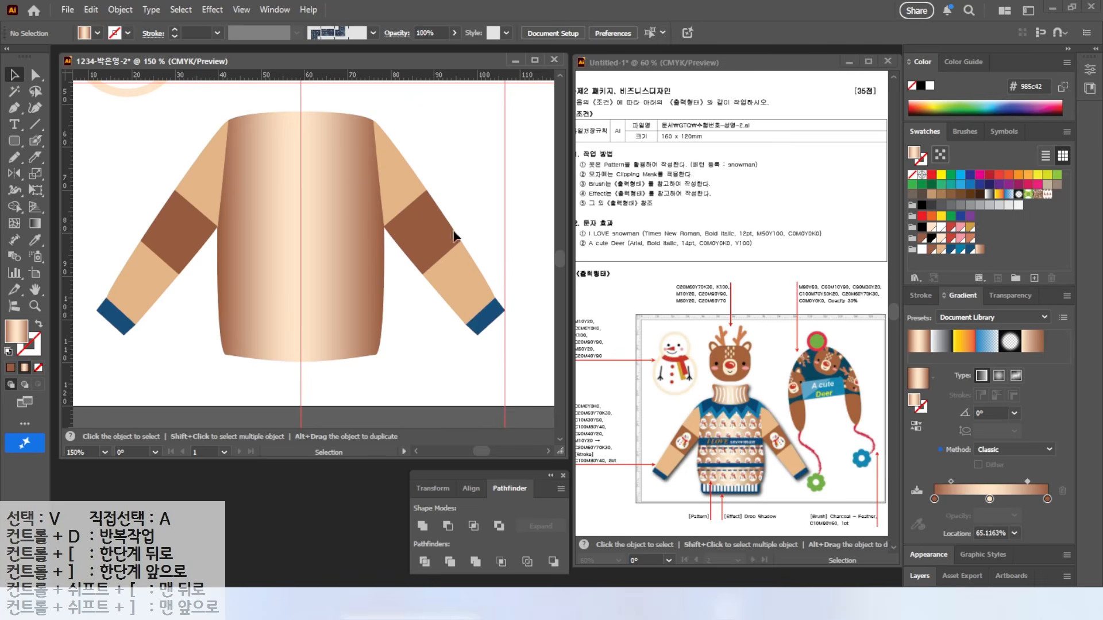
Step: Paste a copy of the sweater body in front and fill it with the snowman pattern swatch
click(340, 189)
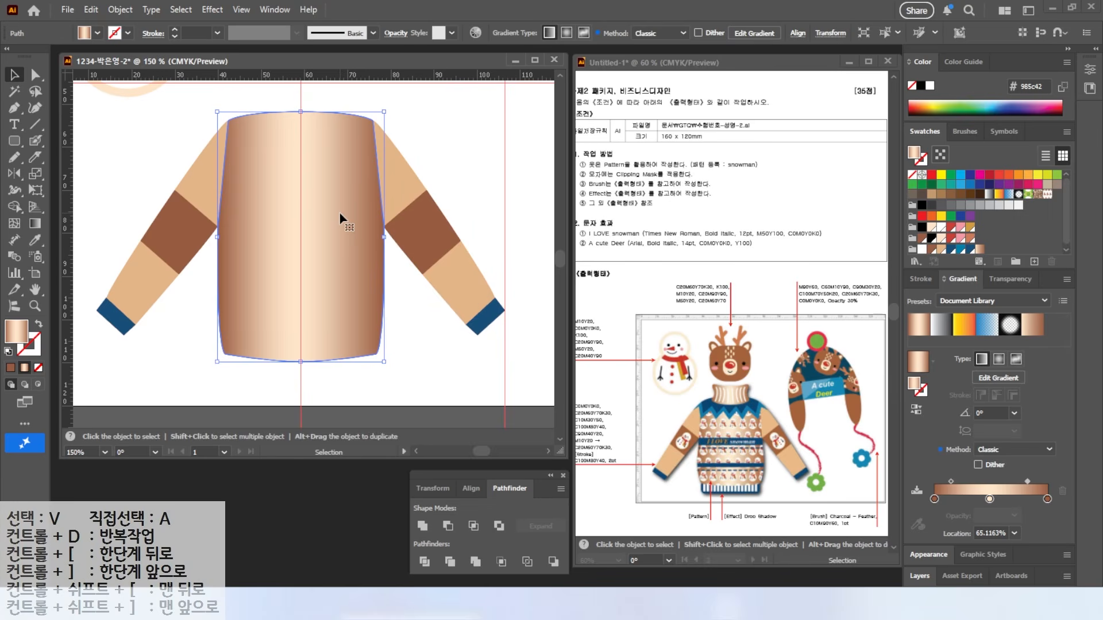
key(a)
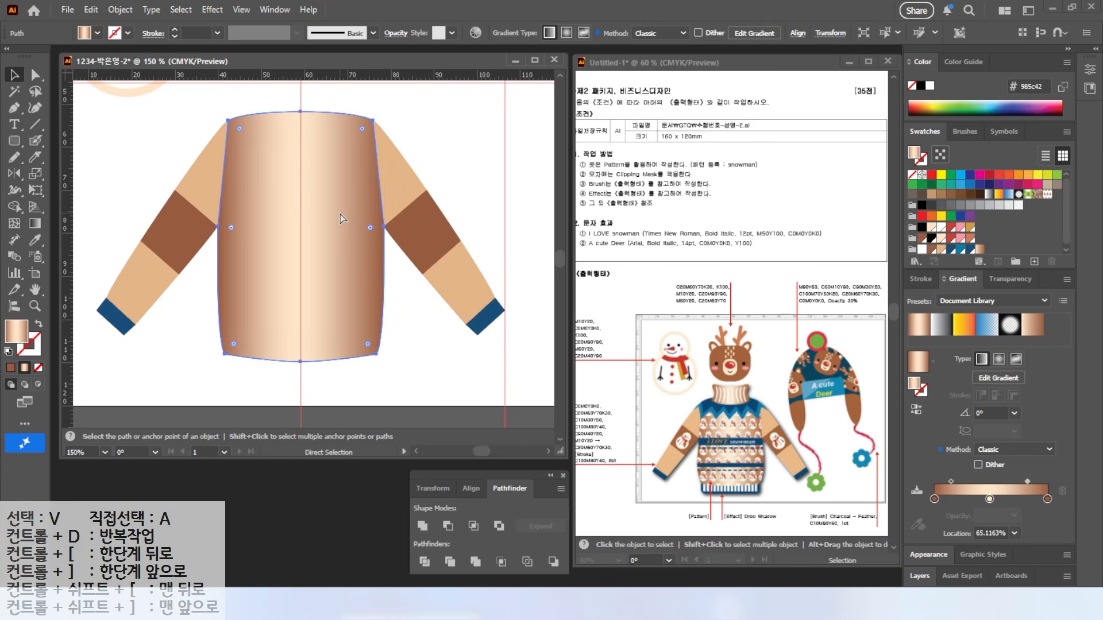
key(v)
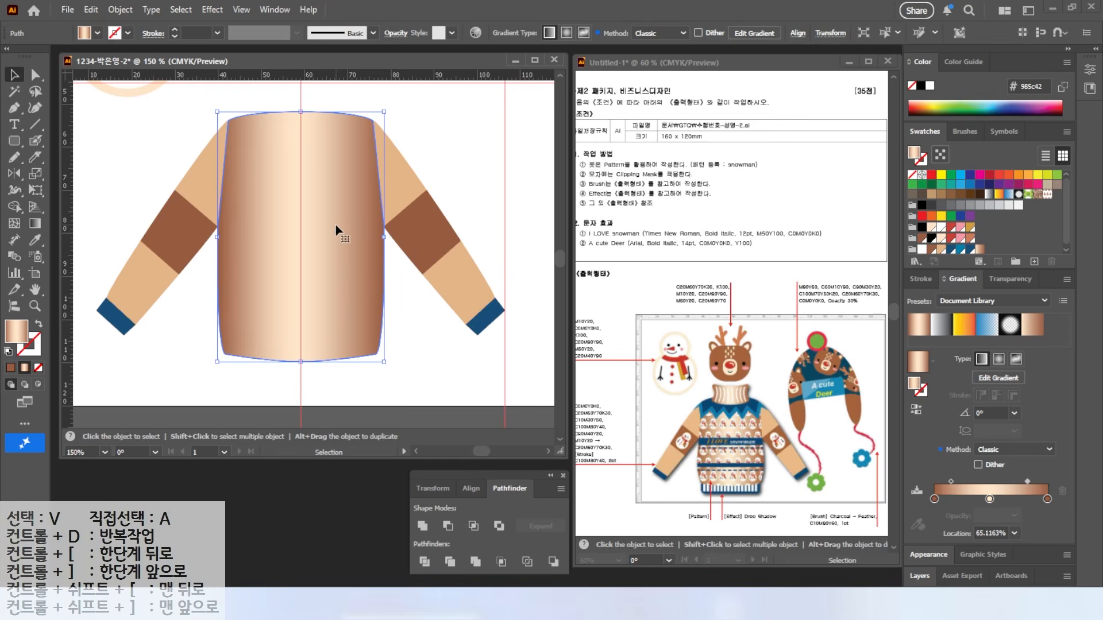
key(a)
key(v)
drag(330, 255, 378, 287)
key(a)
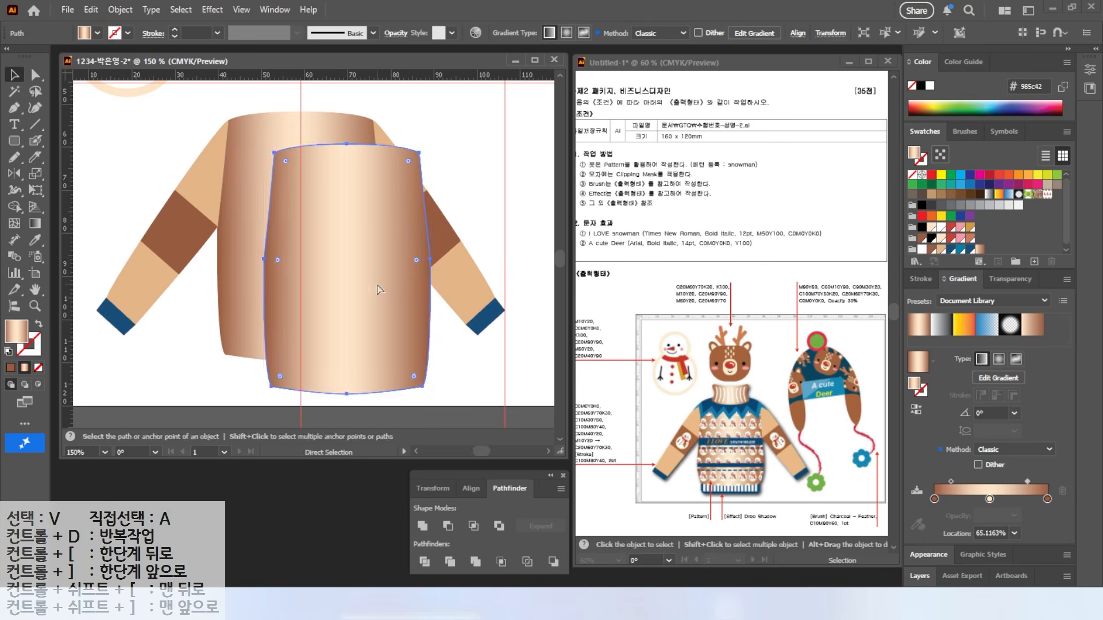
key(ctrl+z)
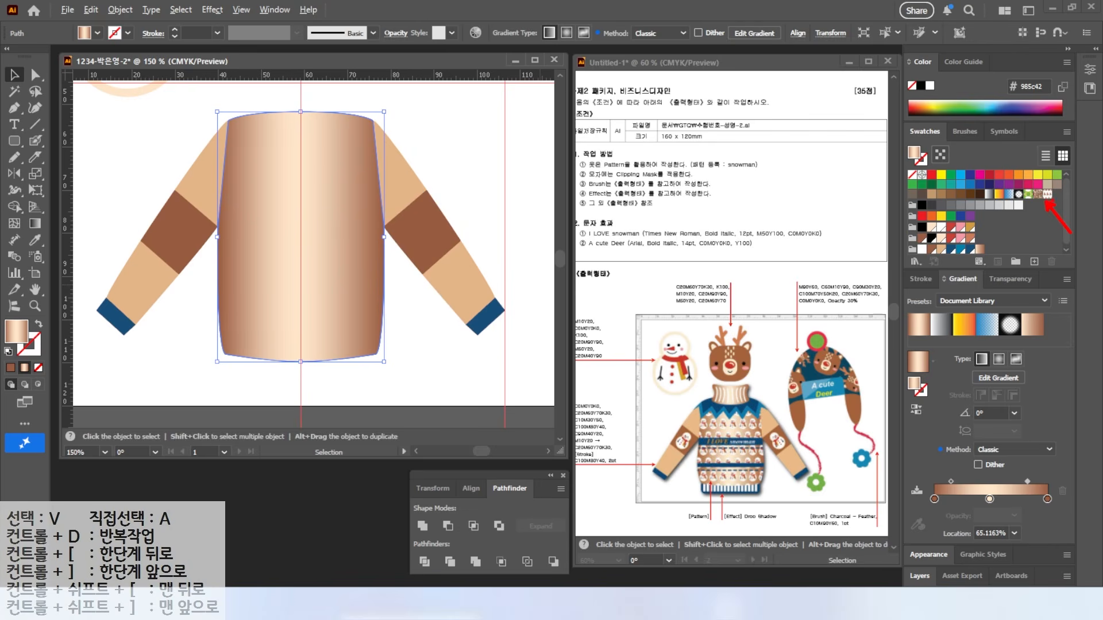
click(1047, 194)
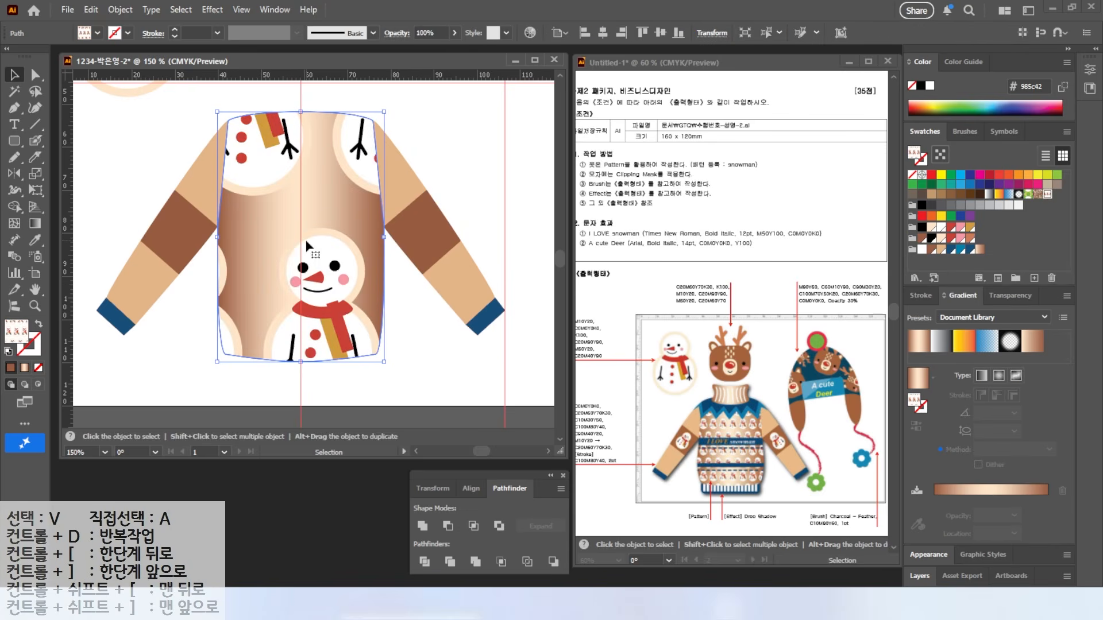
key(ctrl)
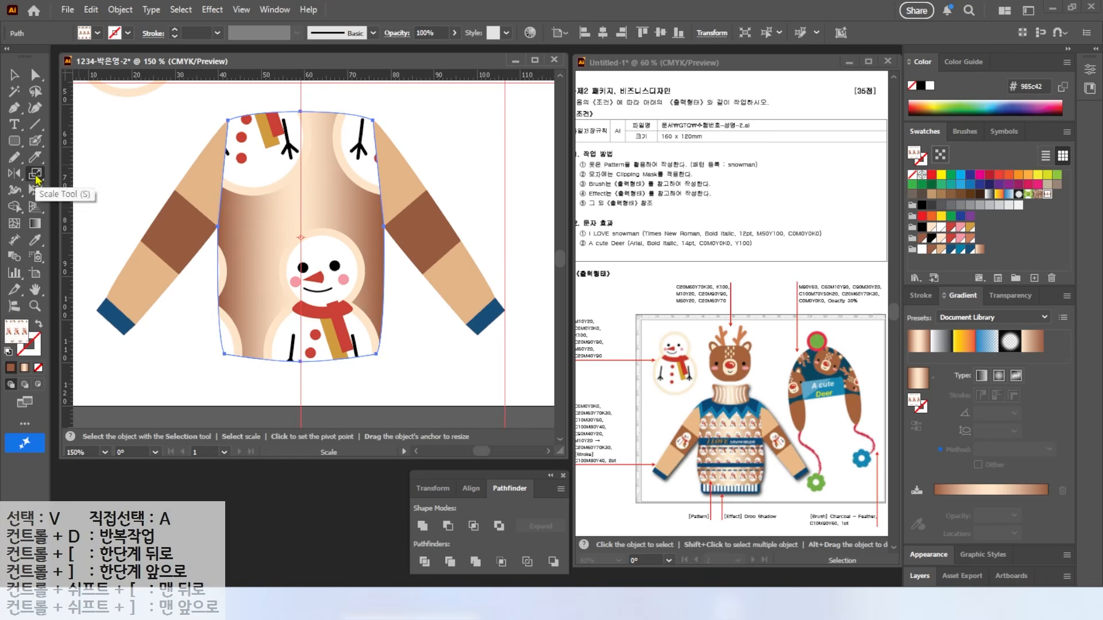
Step: Scale only the snowman pattern to 20% uniform, leaving the body shape and strokes unscaled
double_click(35, 173)
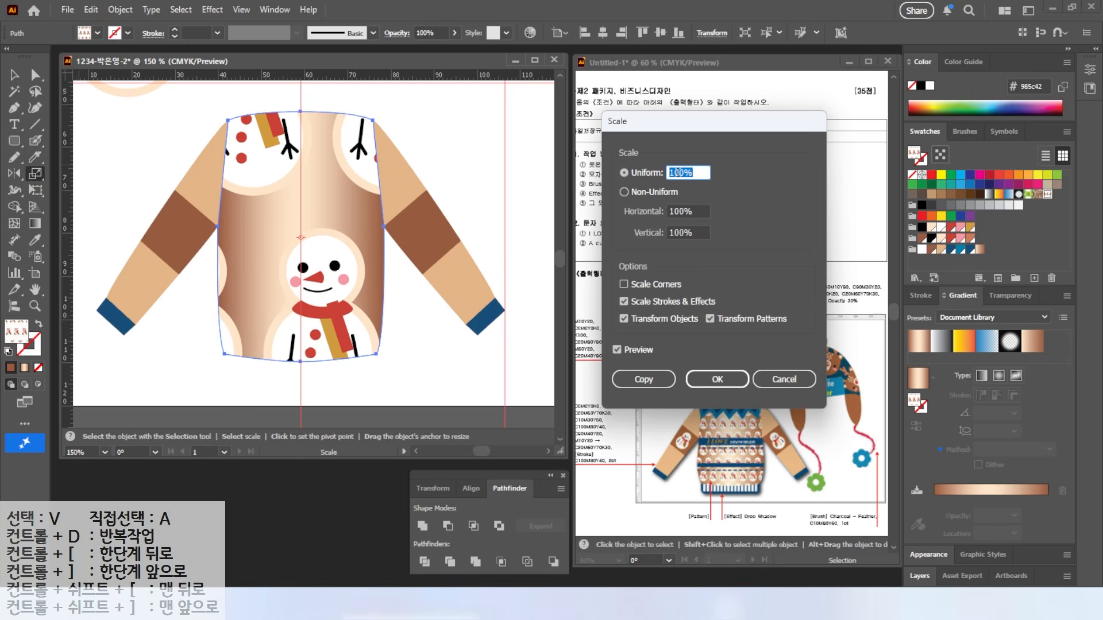
text(20)
click(616, 351)
click(616, 351)
click(616, 352)
click(615, 351)
click(616, 351)
click(616, 351)
key(alt)
drag(794, 331, 813, 328)
click(624, 319)
click(624, 301)
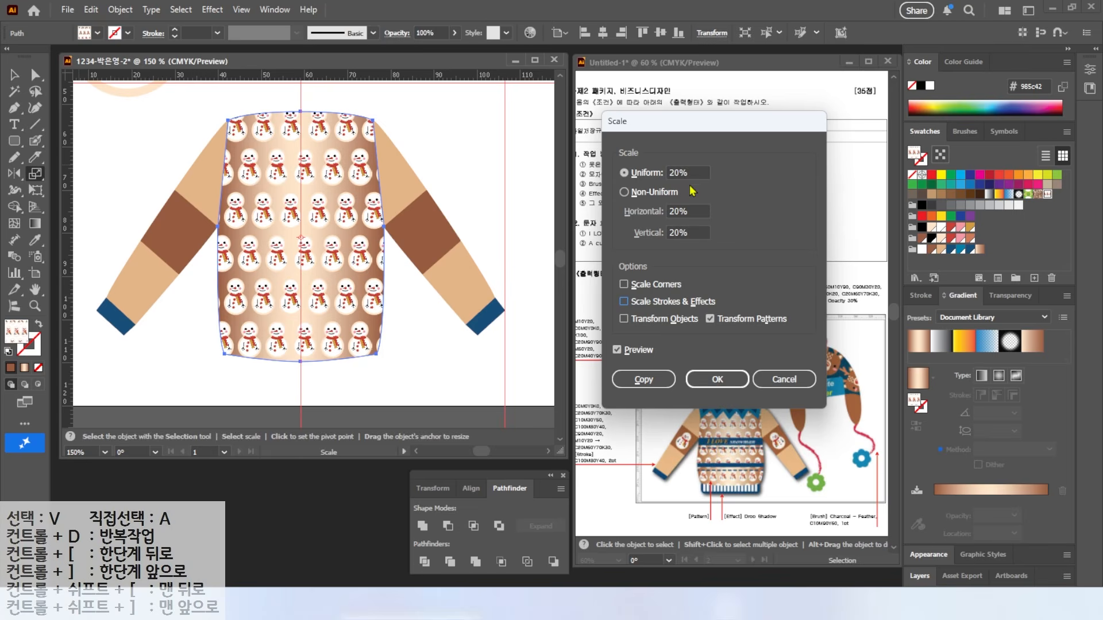
click(717, 379)
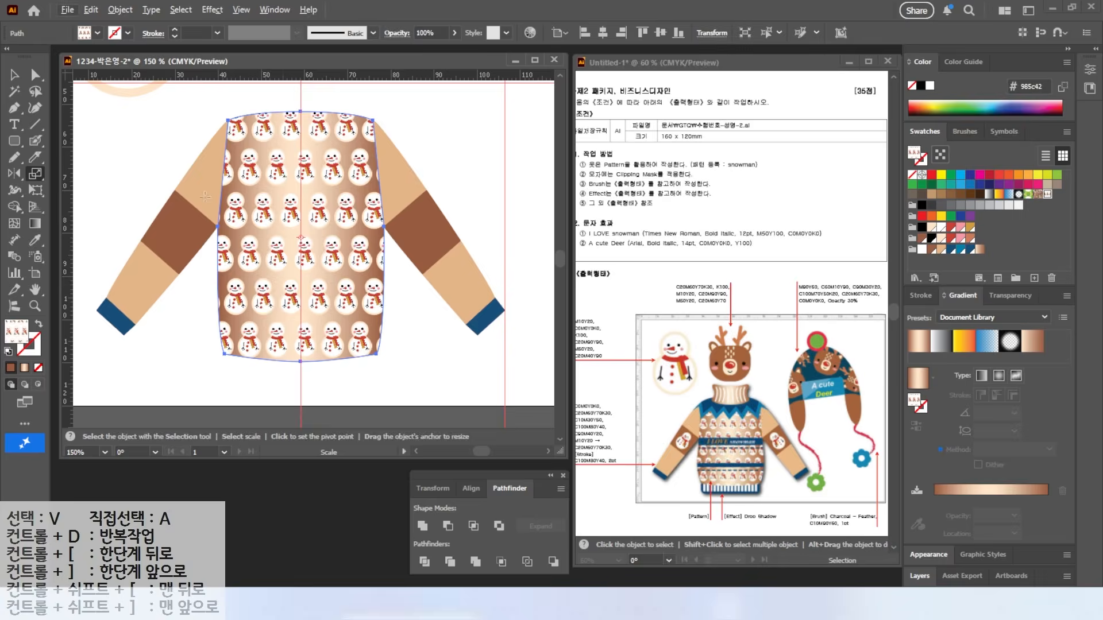
key(ctrl+plus)
key(ctrl+plus)
drag(14, 141, 75, 149)
Step: Draw a rectangle across the middle row of snowmen and fill it blue
key(m)
drag(137, 211, 515, 231)
click(960, 249)
click(15, 75)
drag(372, 222, 369, 226)
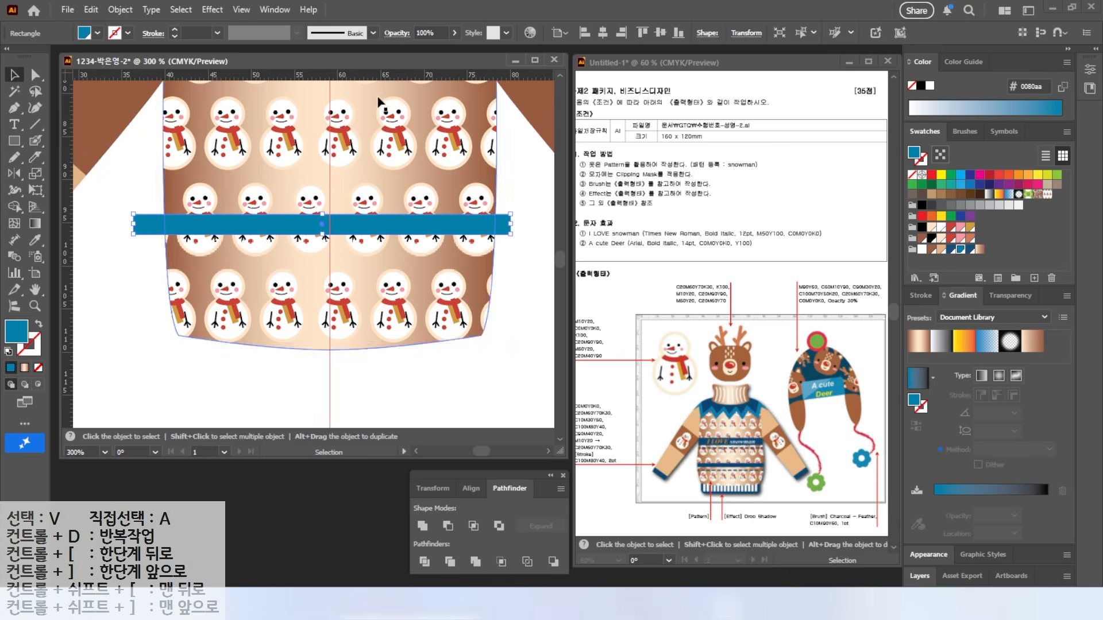
Step: Draw a horizontal straight line just below the blue bar
drag(609, 462, 646, 435)
drag(576, 468, 637, 471)
click(35, 124)
drag(145, 258, 510, 258)
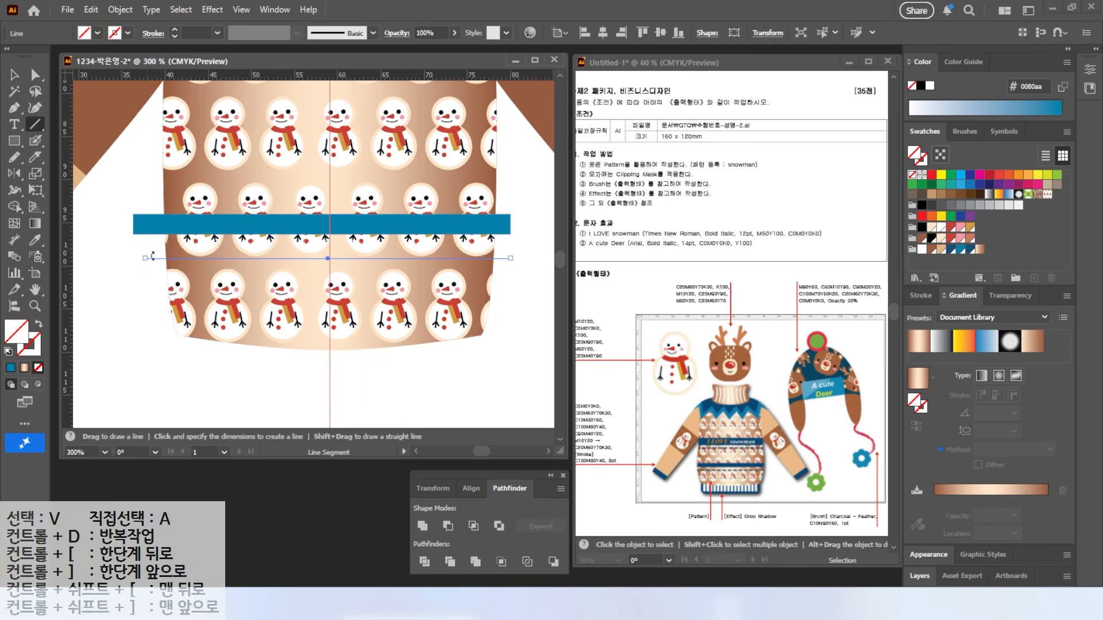
Step: Give the line a blue 2 pt stroke, dashed with 5 pt dashes and 3 pt gaps
click(920, 295)
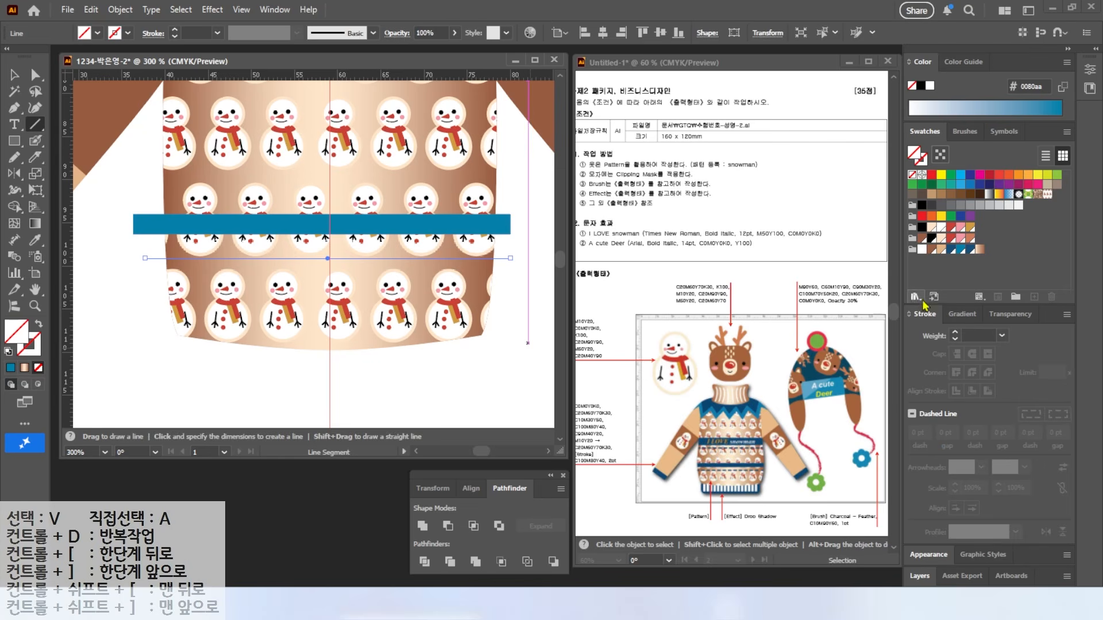
click(960, 249)
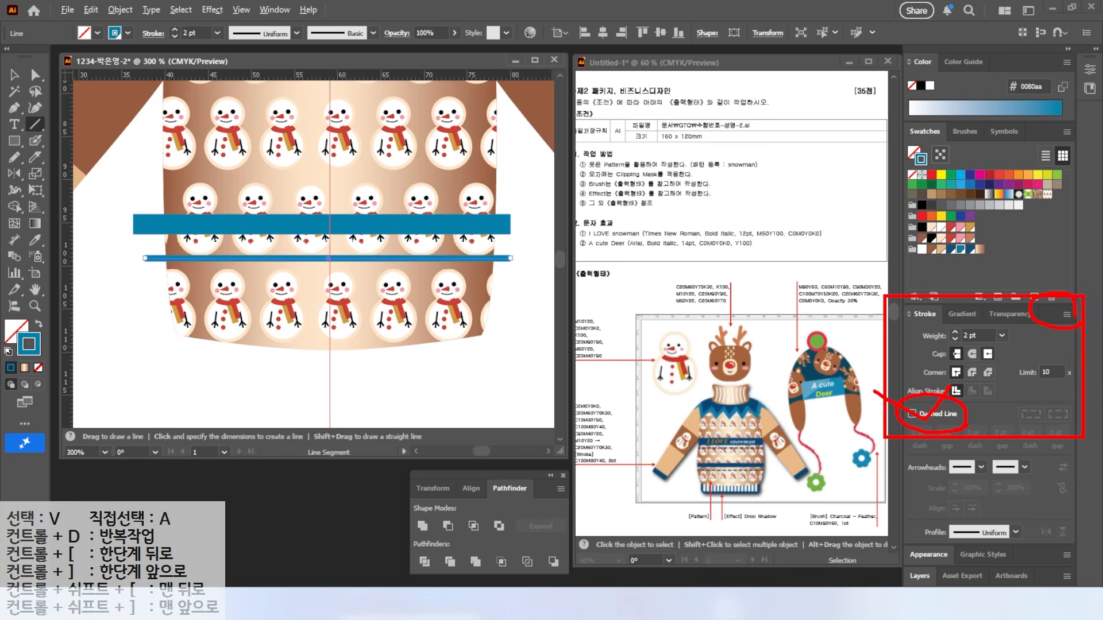
click(1066, 314)
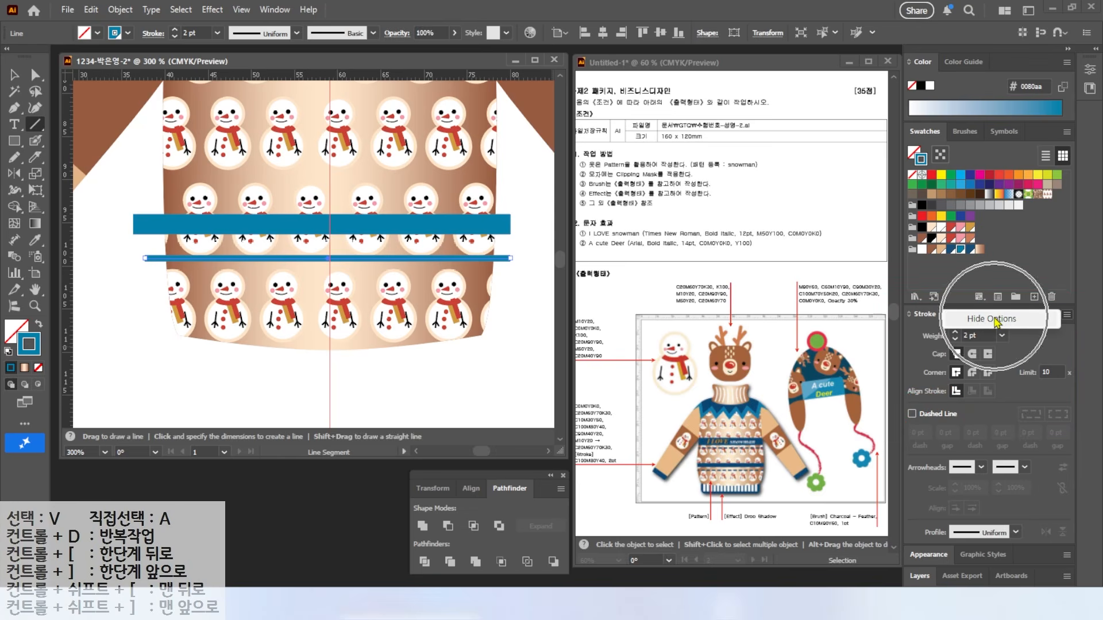
key(Escape)
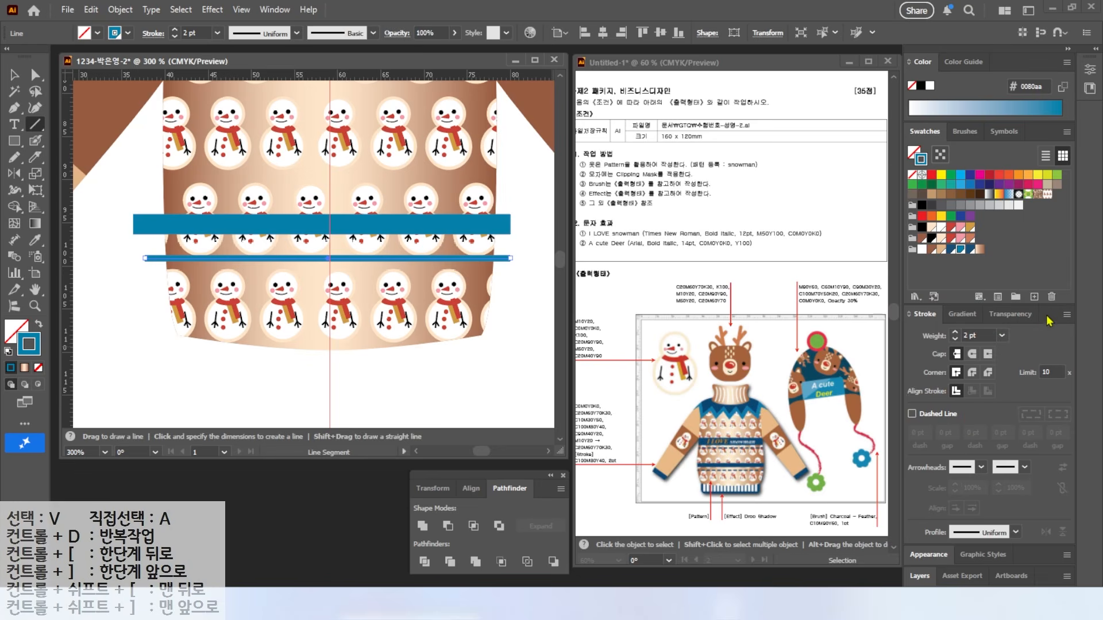
click(913, 414)
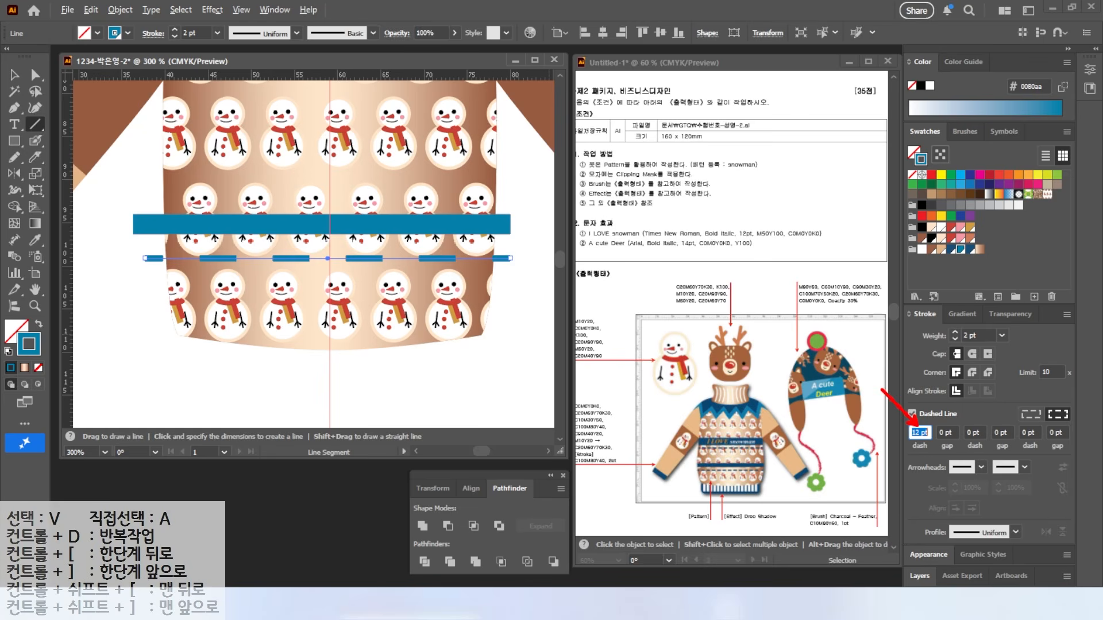
text(5)
key(Return)
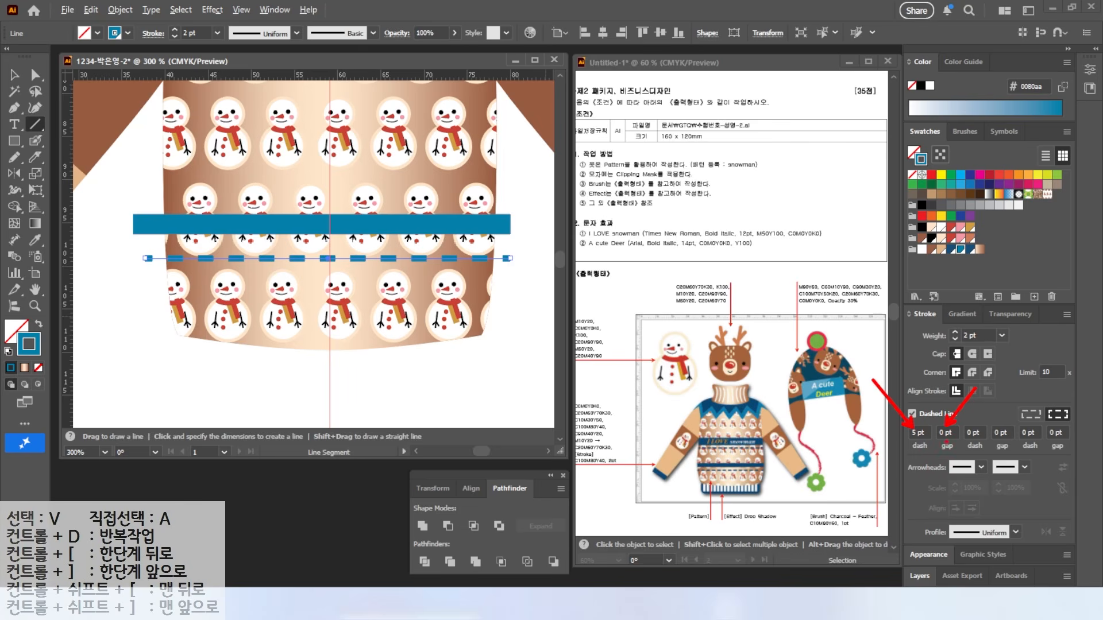
click(942, 432)
text(3)
key(Return)
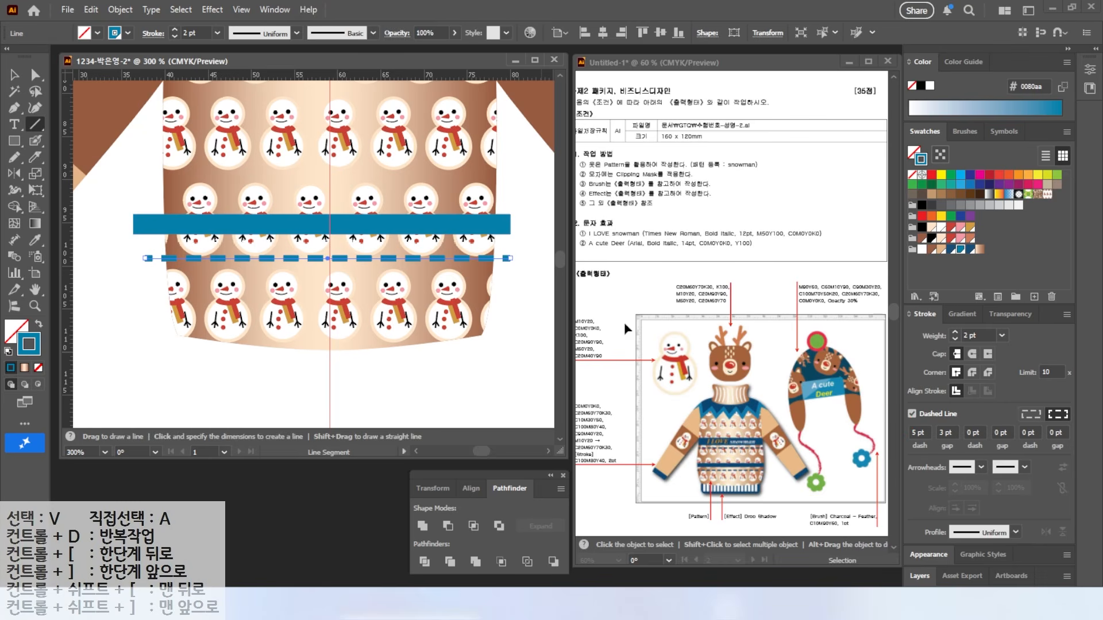
Step: Duplicate the blue bar and dashed line into a second stripe, resizing and repositioning both
key(v)
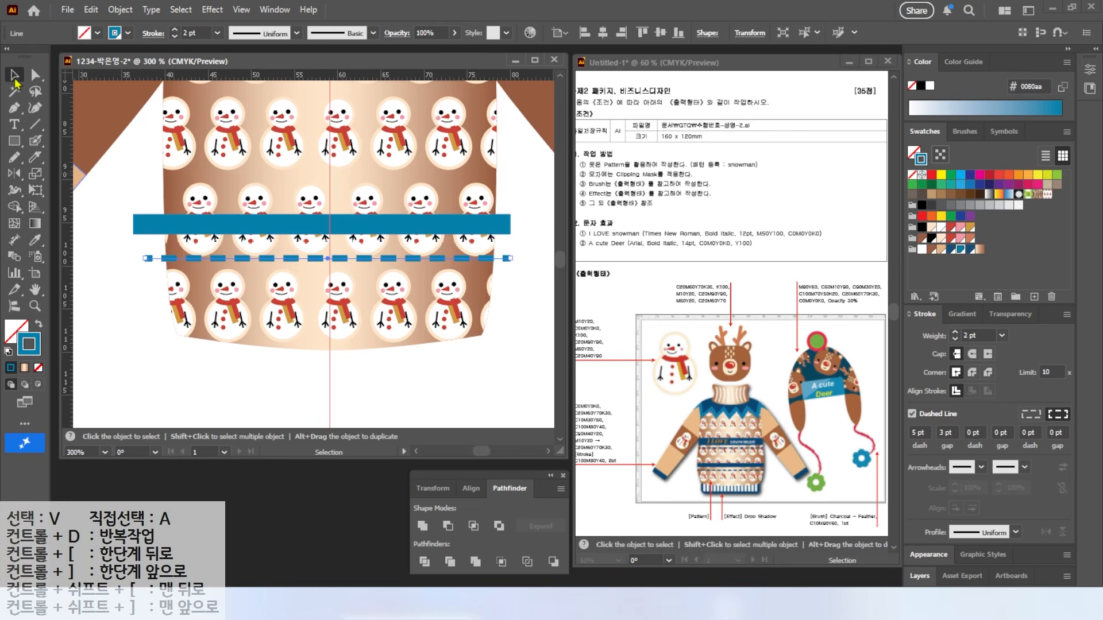
drag(152, 222, 256, 104)
shift+click(169, 259)
drag(123, 228, 157, 311)
drag(154, 262, 153, 236)
drag(288, 102, 315, 129)
click(287, 163)
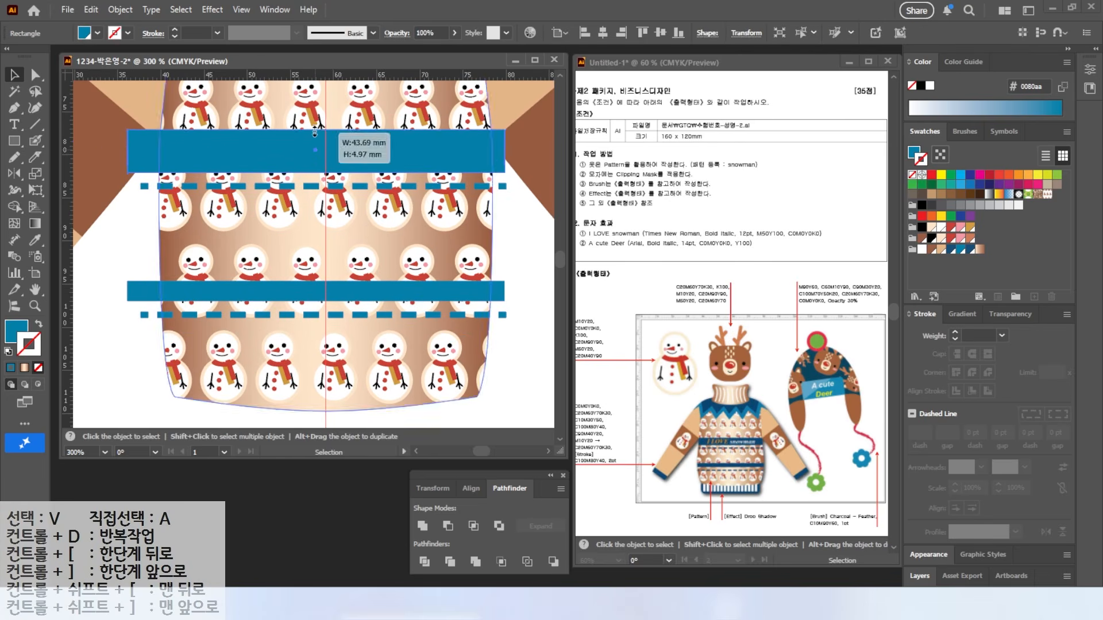
shift+click(291, 187)
mouse_move(292, 187)
mouse_down()
mouse_move(292, 212)
mouse_move(292, 201)
mouse_up()
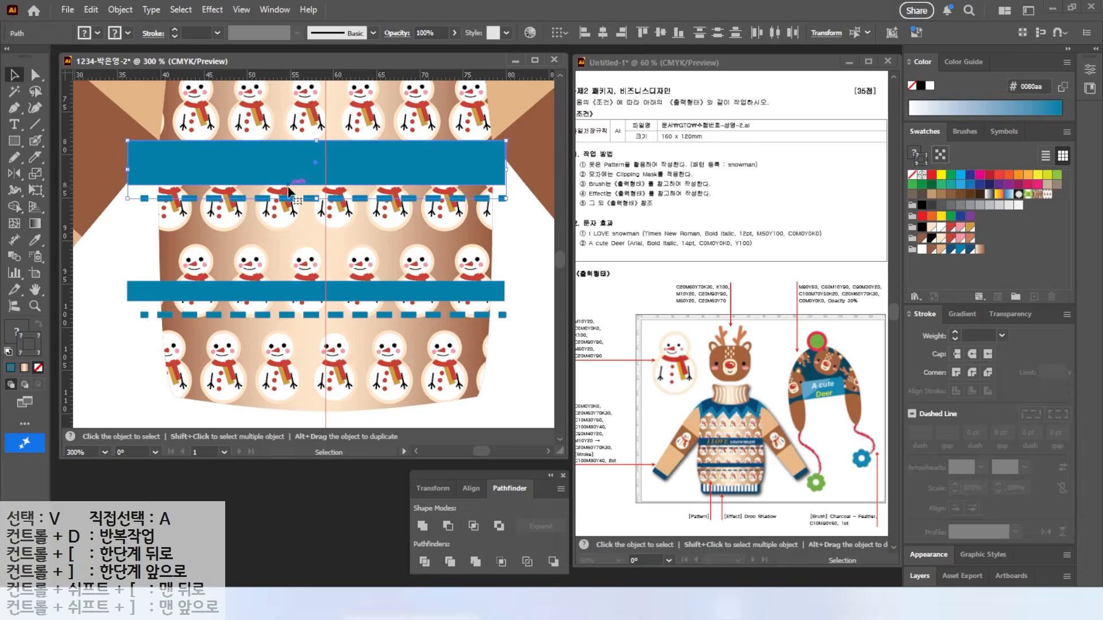
key(ctrl+shift+a)
key(ctrl+0)
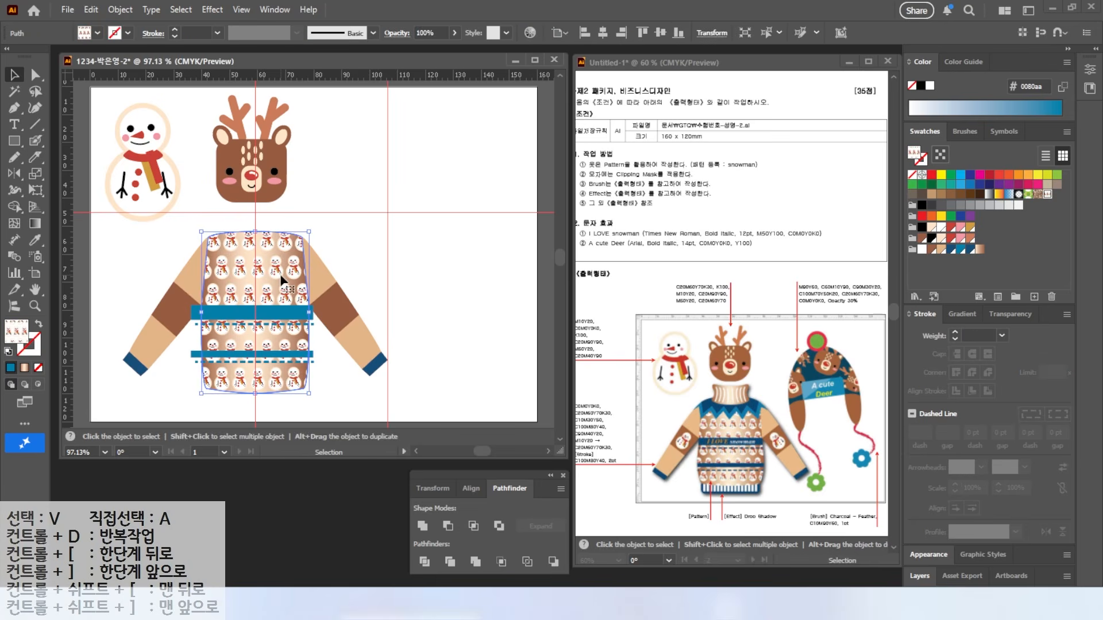
Step: Paste a copy of the patterned body over the sweater and select it with the stripes and dashed lines
key(a)
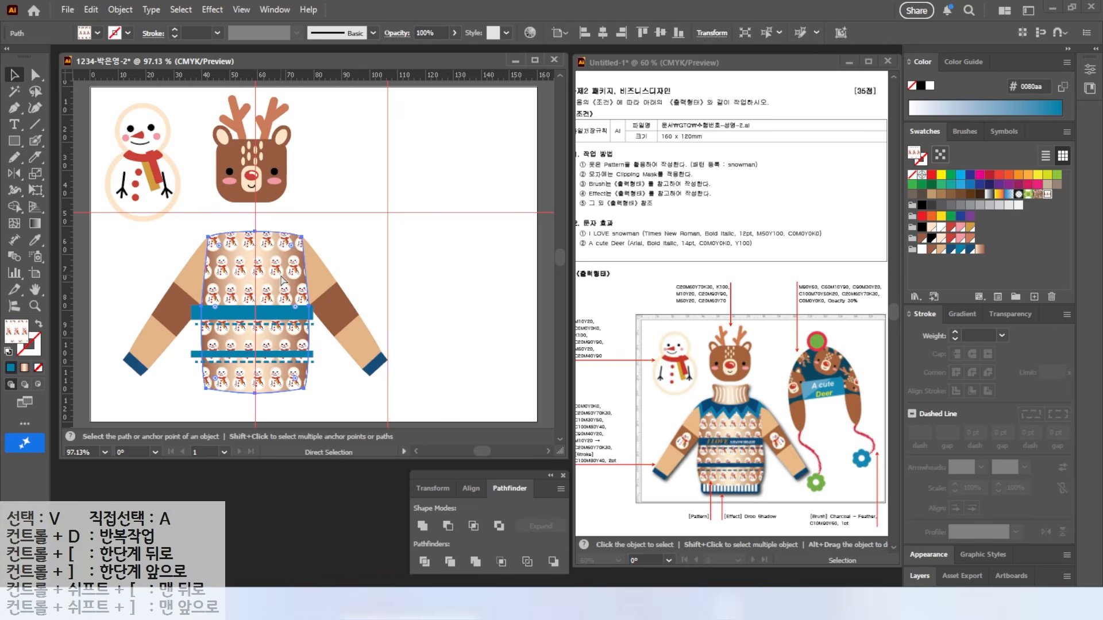
key(ctrl+v)
drag(313, 266, 394, 163)
scroll(255, 335, up, 5)
click(222, 244)
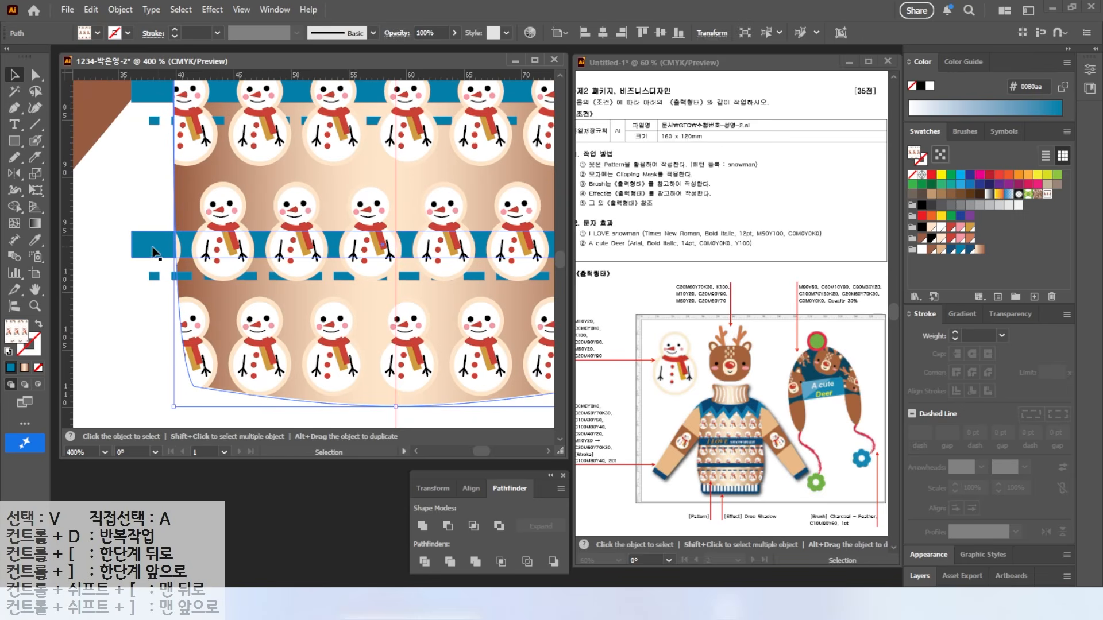
shift+click(150, 247)
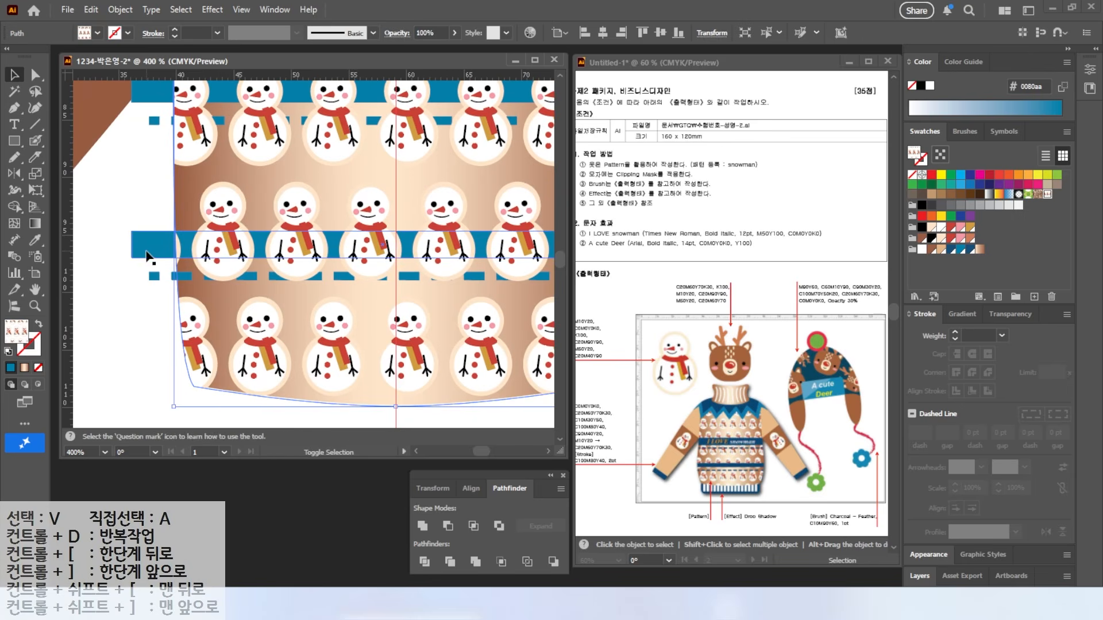
shift+click(154, 121)
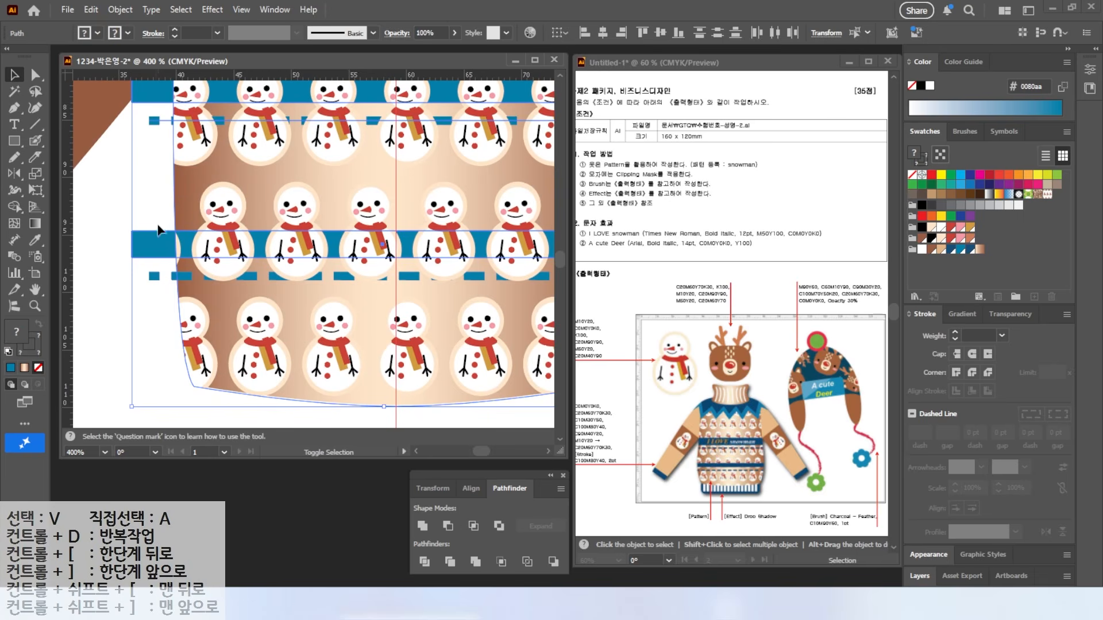
shift+click(152, 277)
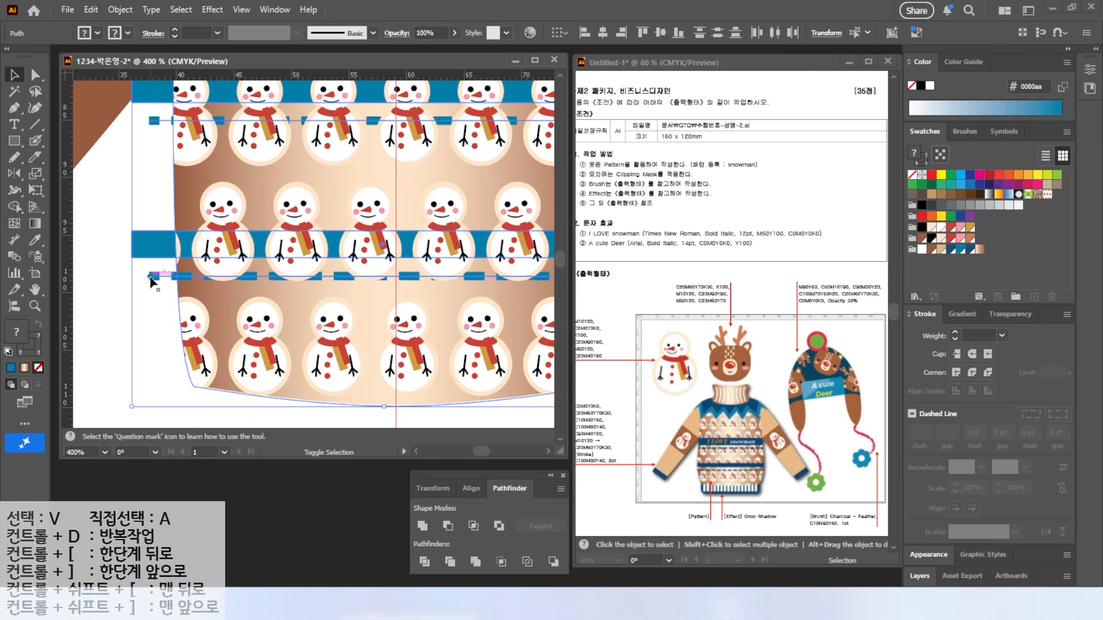
Step: Make a clipping mask so the blue stripes and dashed lines stay inside the body outline
right_click(154, 243)
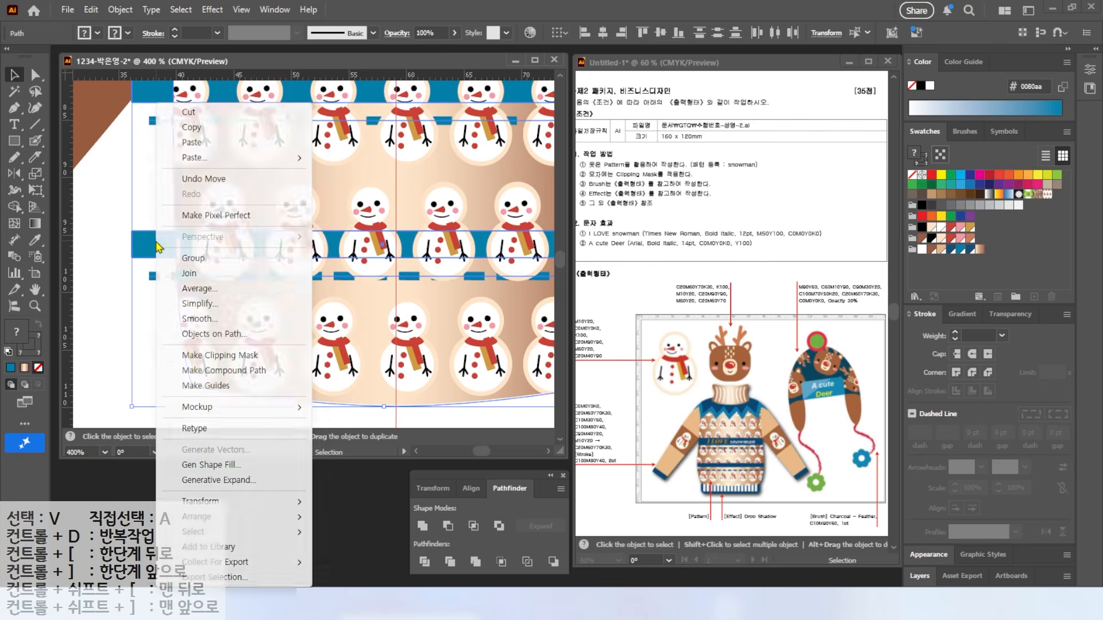
click(213, 360)
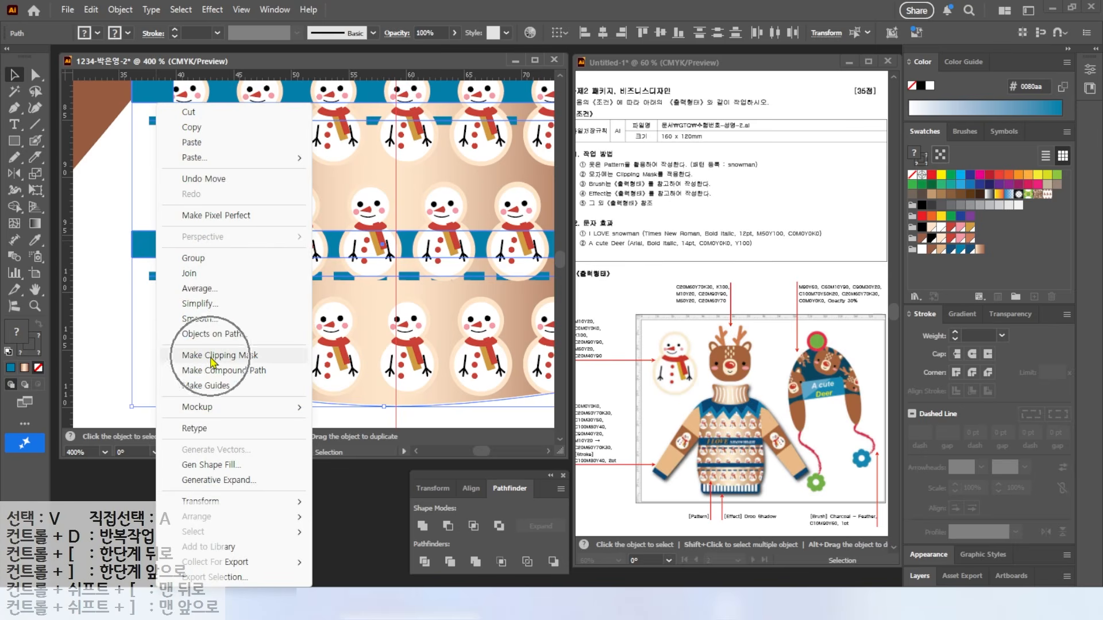
key(ctrl+minus)
key(ctrl+minus)
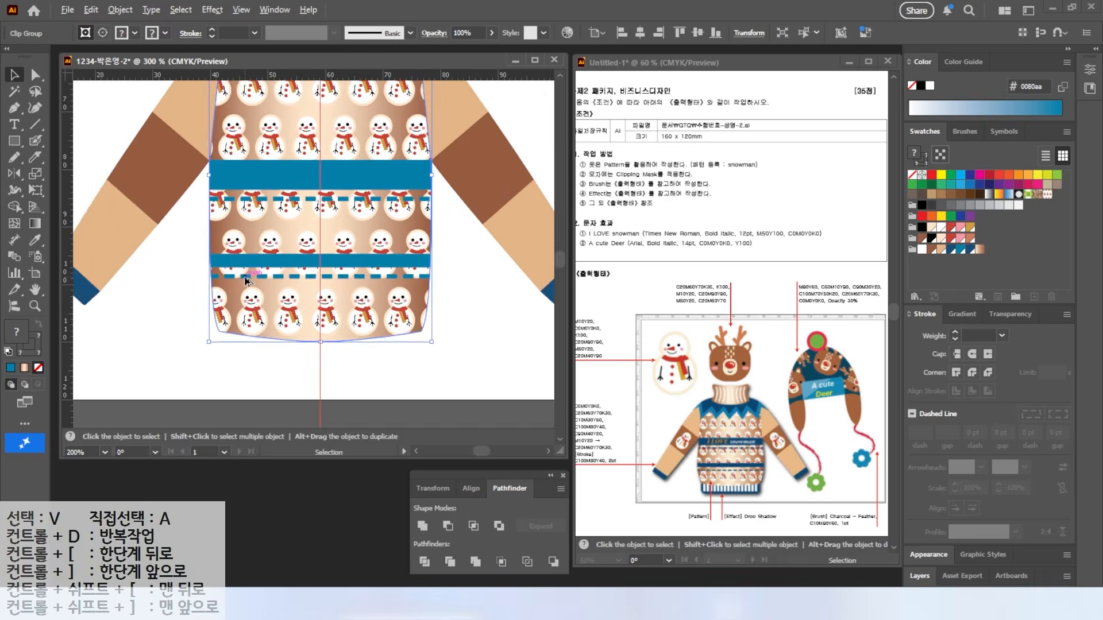
drag(214, 188, 190, 228)
key(v)
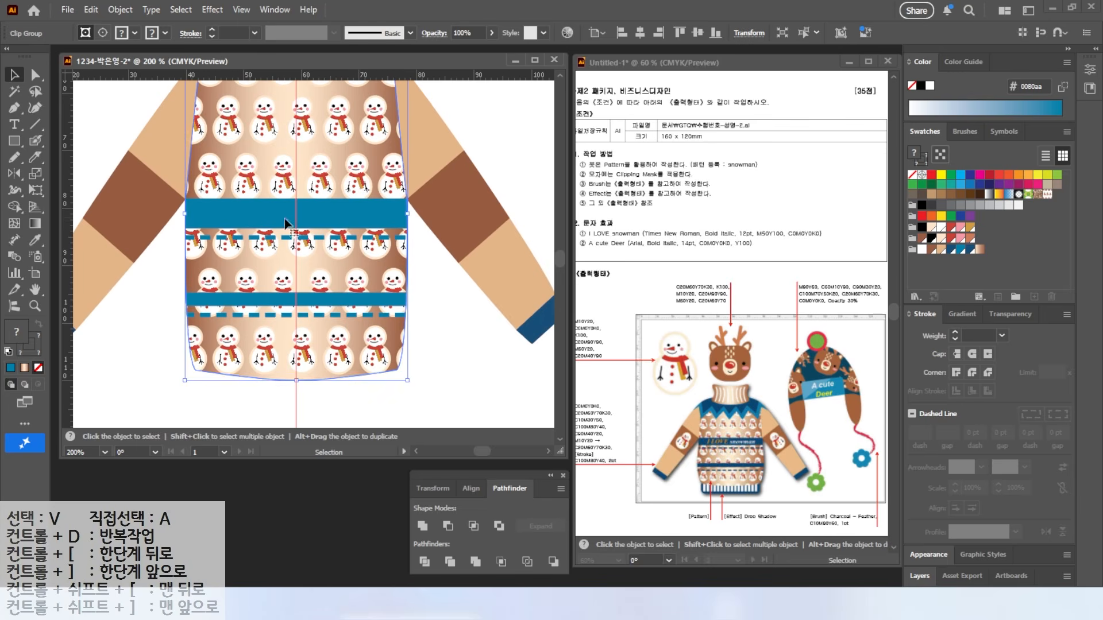
click(435, 284)
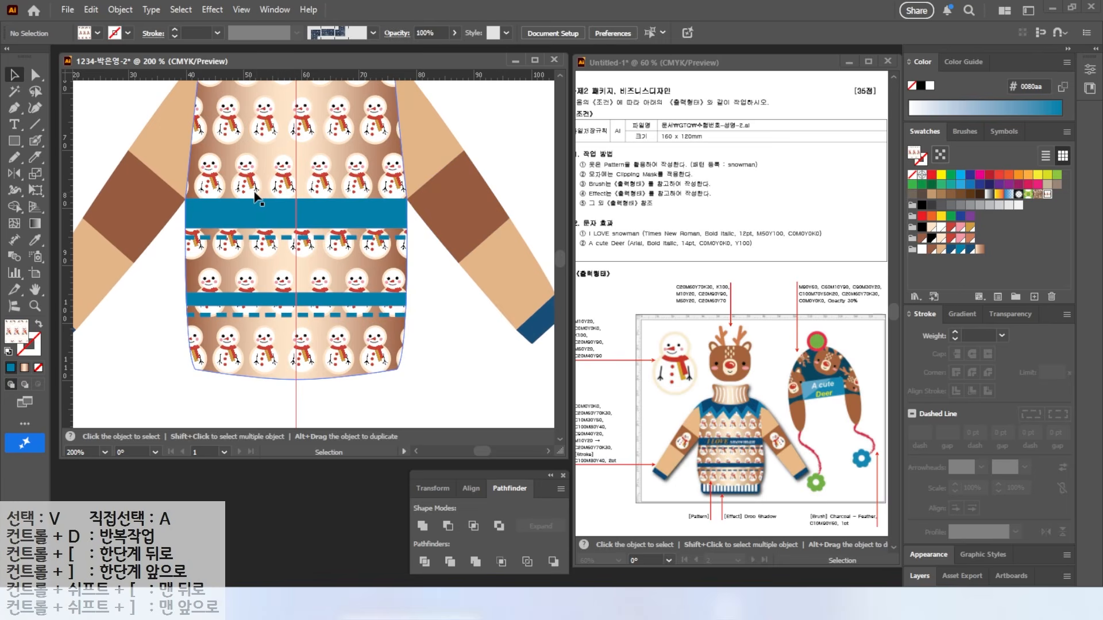
Step: Place the I LOVE text on the blue band in Times New Roman Bold Italic
click(14, 125)
click(160, 287)
text(i)
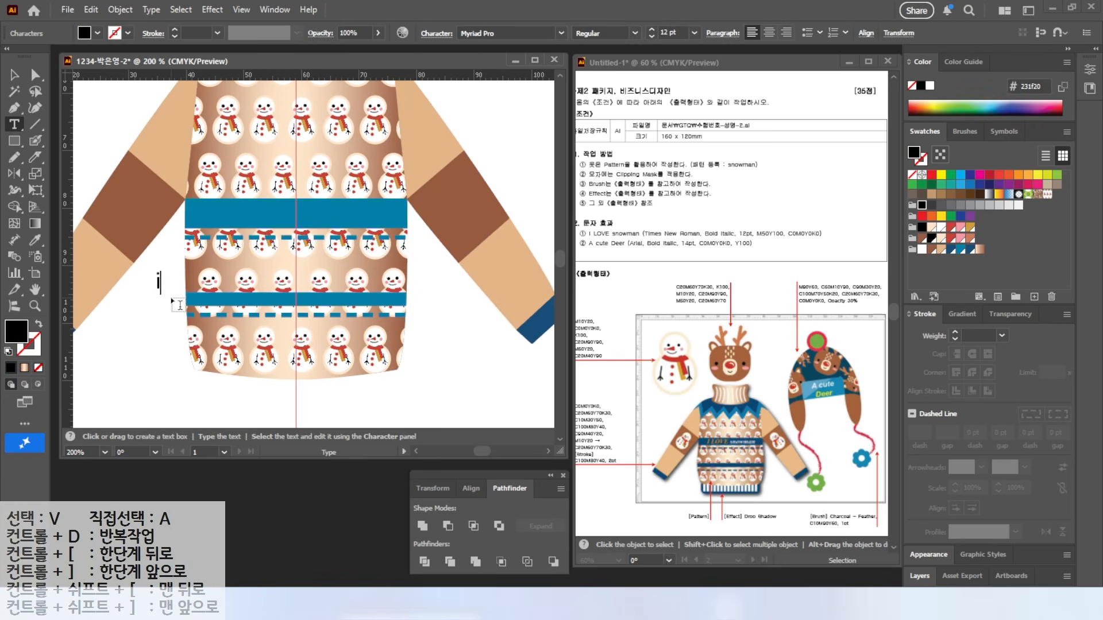
key(Escape)
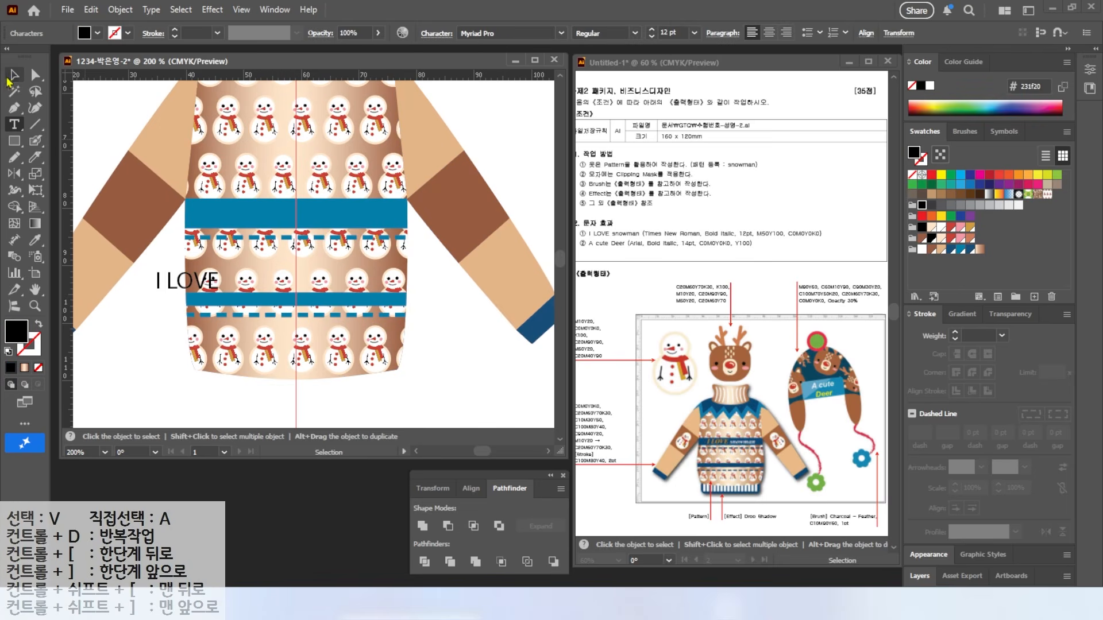
drag(189, 282, 233, 214)
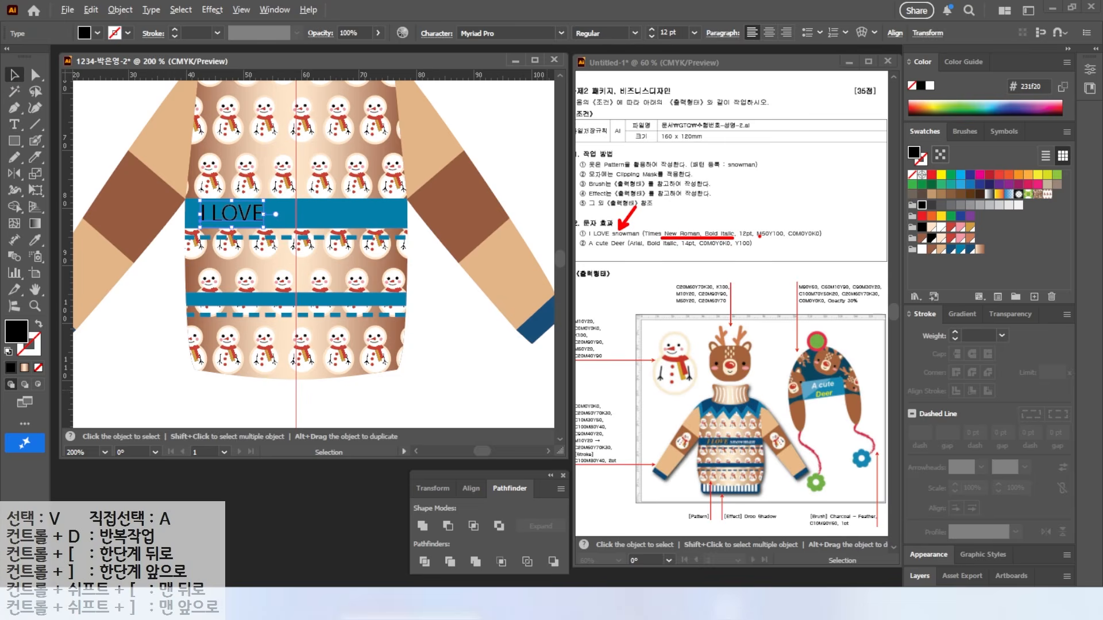
click(561, 33)
click(517, 164)
click(635, 32)
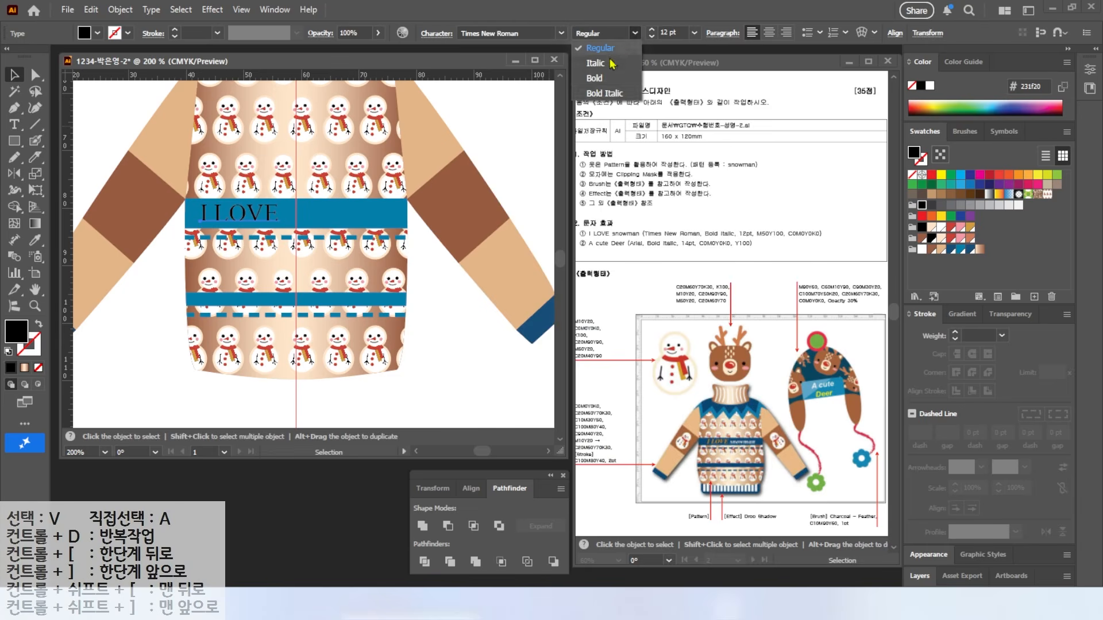
click(597, 94)
Step: Colour the I LOVE text orange with values 0, 50, 100, 0
double_click(16, 332)
text(0)
key(Tab)
text(50)
key(Tab)
text(100)
key(Tab)
text(0)
key(Return)
Step: Duplicate the text to the right on the band and change it to 'snowman'
drag(276, 221, 356, 219)
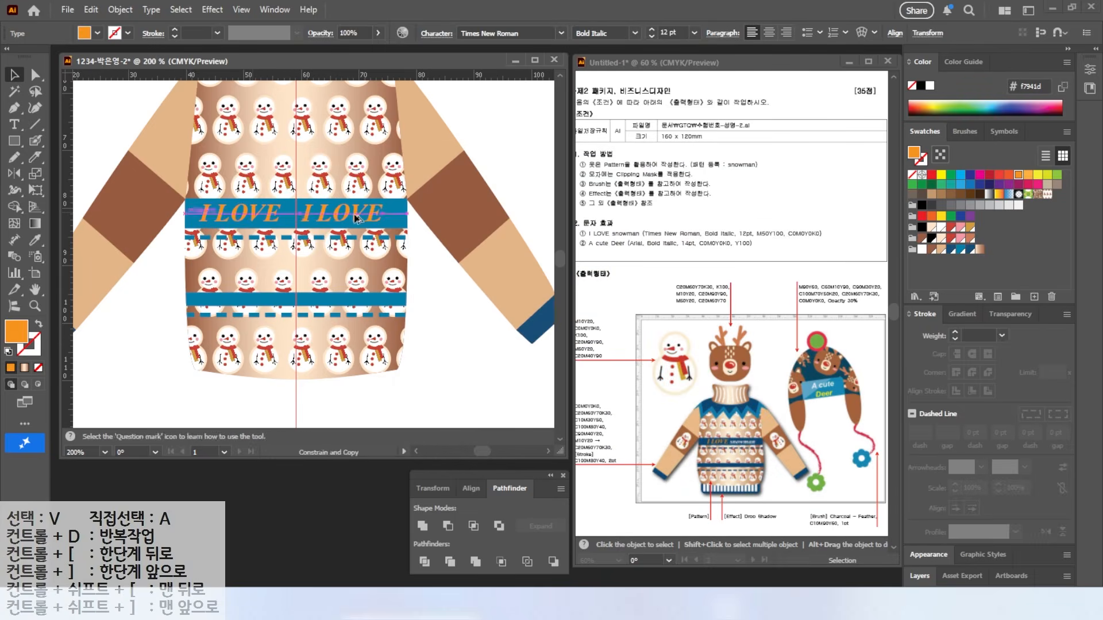
double_click(356, 218)
key(ctrl+a)
text(snowman)
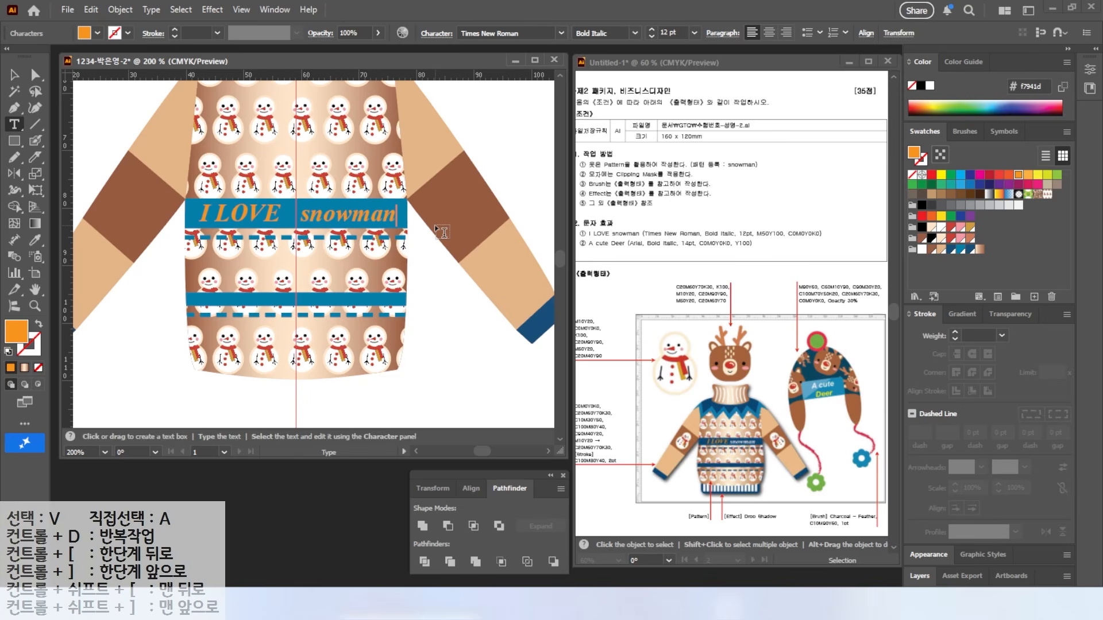
key(Escape)
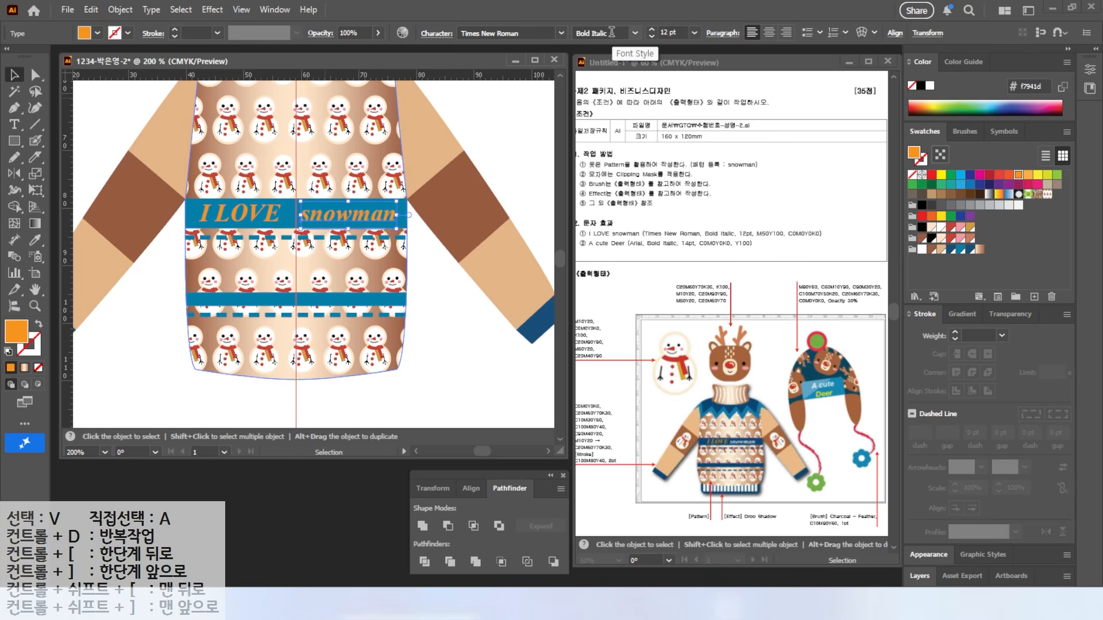
Step: Make the word snowman white
double_click(348, 215)
key(ctrl+a)
double_click(16, 332)
click(437, 212)
click(763, 214)
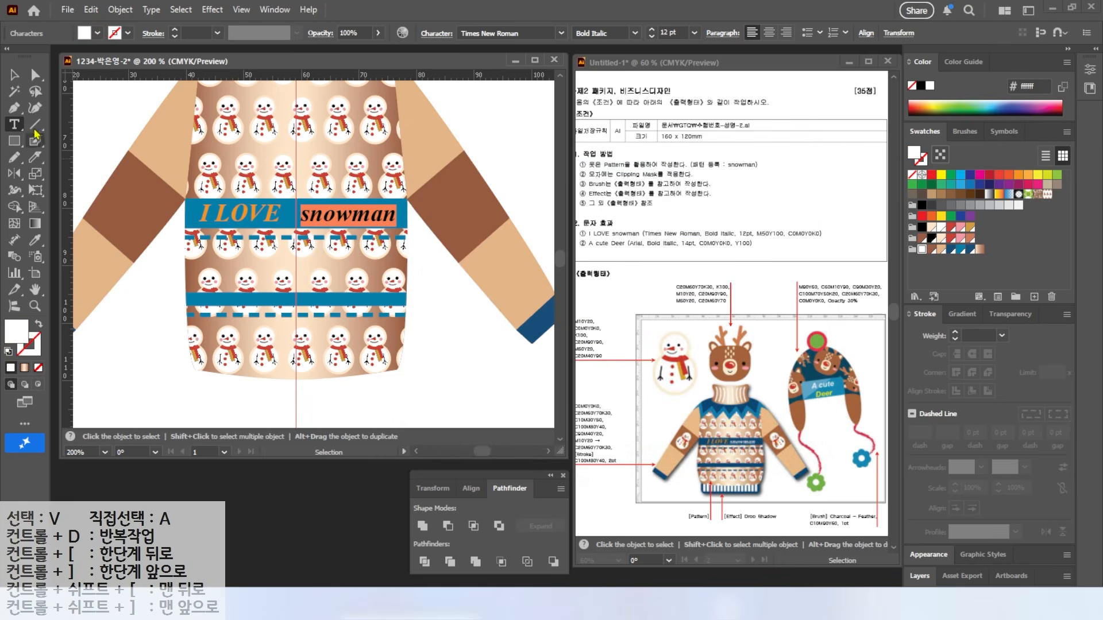
key(Escape)
key(ctrl+1)
click(232, 166)
Step: Put a small, rotated snowman copy in front on the left sleeve
alt+drag(233, 166, 241, 288)
right_click(269, 293)
mouse_move(356, 517)
click(445, 517)
shift+drag(302, 215, 284, 302)
scroll(304, 325, up, 4)
shift+drag(151, 124, 186, 173)
drag(286, 212, 274, 210)
drag(294, 174, 293, 193)
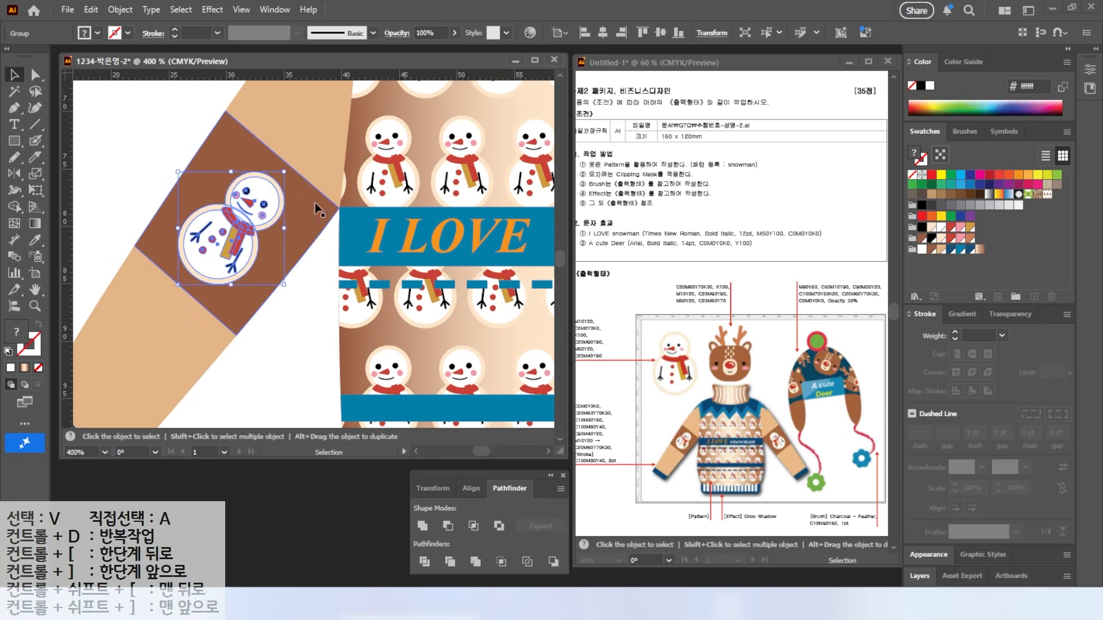
scroll(314, 202, down, 3)
Step: Reflect a copy of the snowman onto the right sleeve
key(o)
alt+click(317, 105)
key(alt+c)
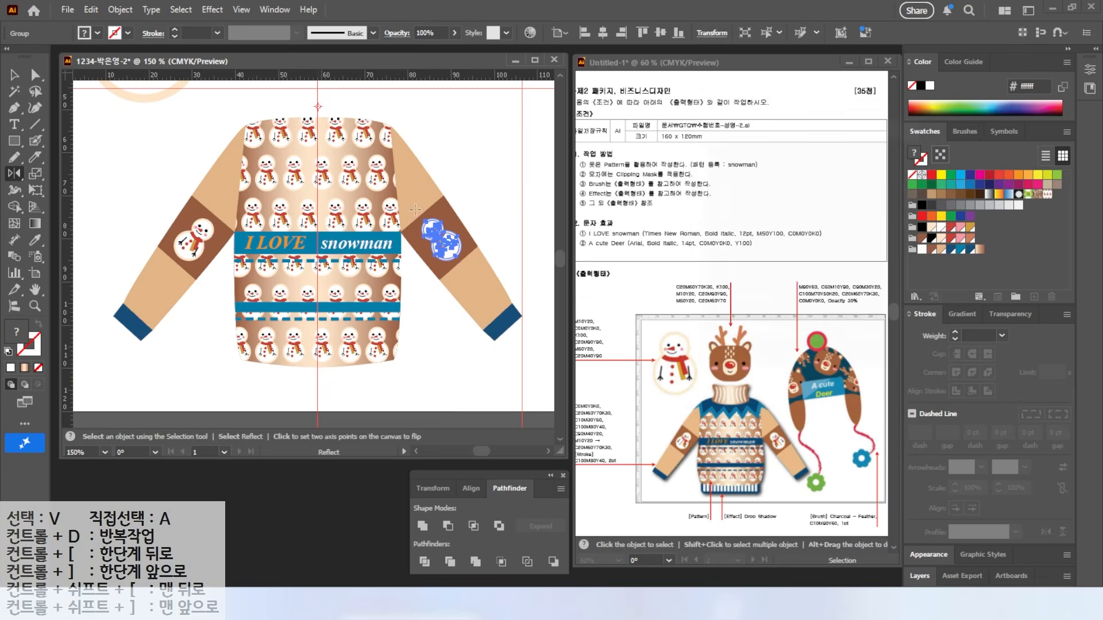
key(v)
key(ctrl+shift+a)
scroll(321, 287, down, 2)
scroll(320, 336, up, 2)
Step: Draw a wide dark blue rounded rectangle below the sweater's hem
drag(15, 141, 55, 155)
drag(155, 274, 444, 331)
click(951, 249)
Step: Shift and widen the blue hem band, then draw a thin white bar at its left end
key(v)
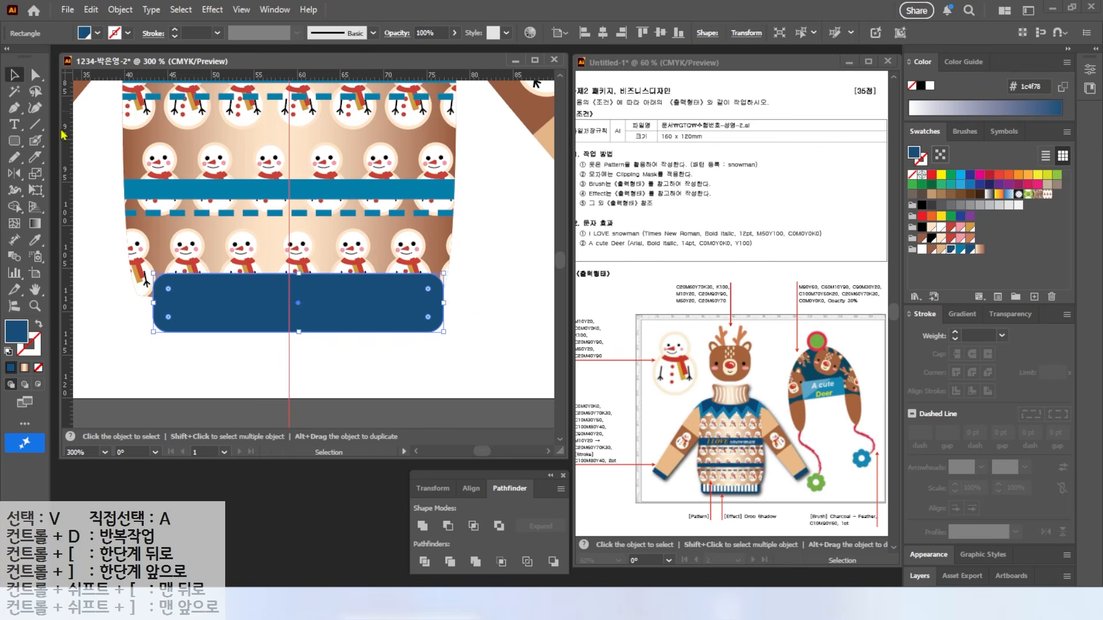
drag(227, 311, 211, 317)
drag(428, 309, 442, 310)
click(11, 142)
drag(17, 145, 52, 142)
drag(149, 290, 158, 331)
click(922, 249)
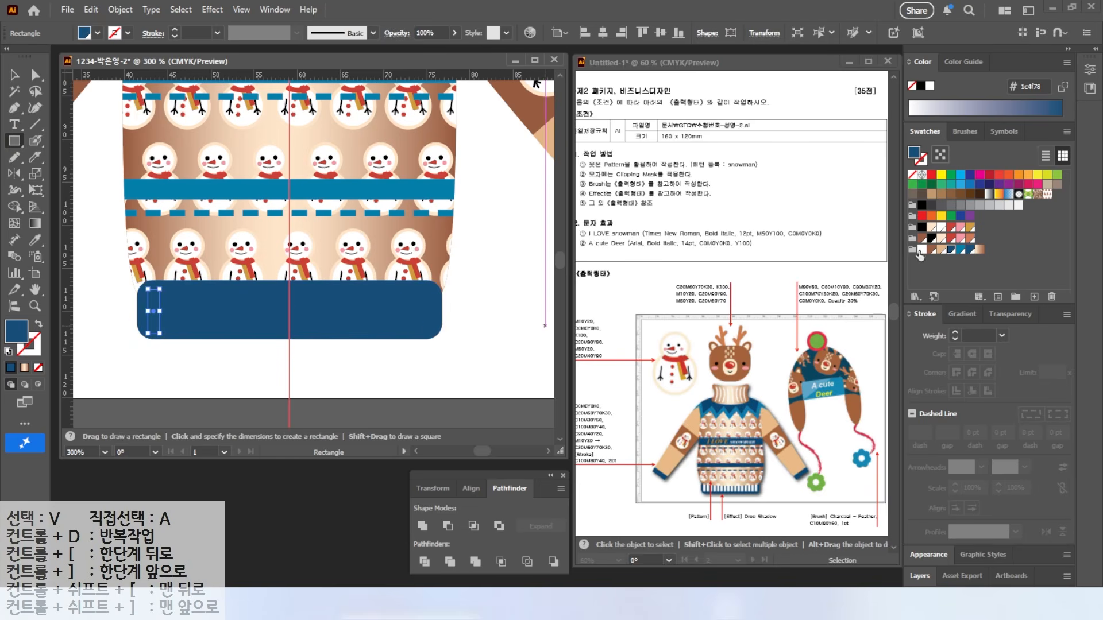
Step: Copy the white bar to the right end of the hem band
key(v)
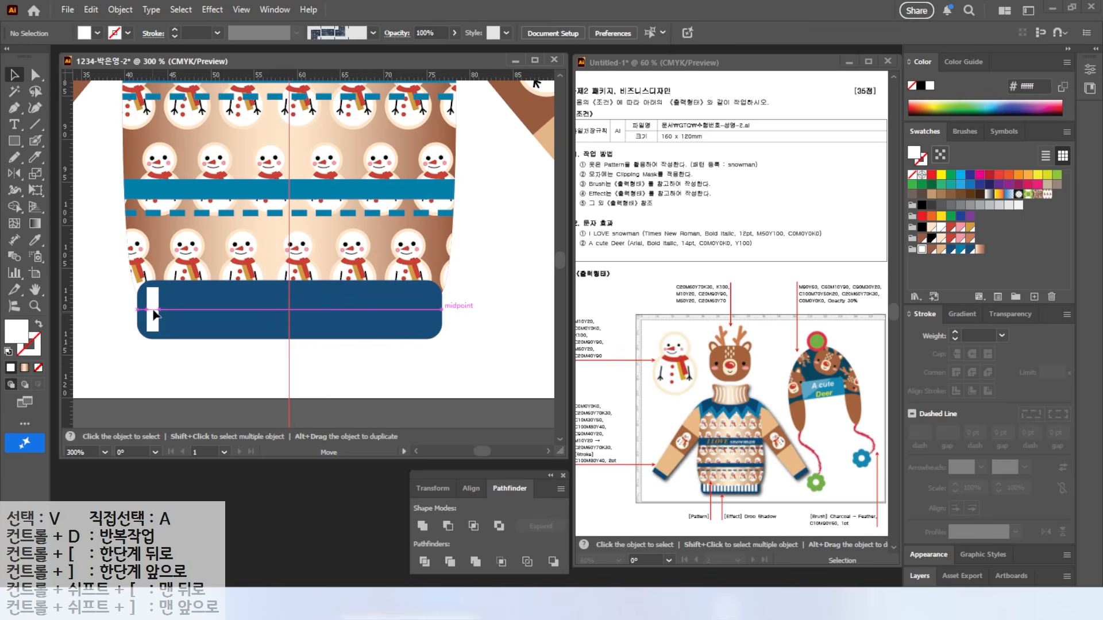
click(154, 315)
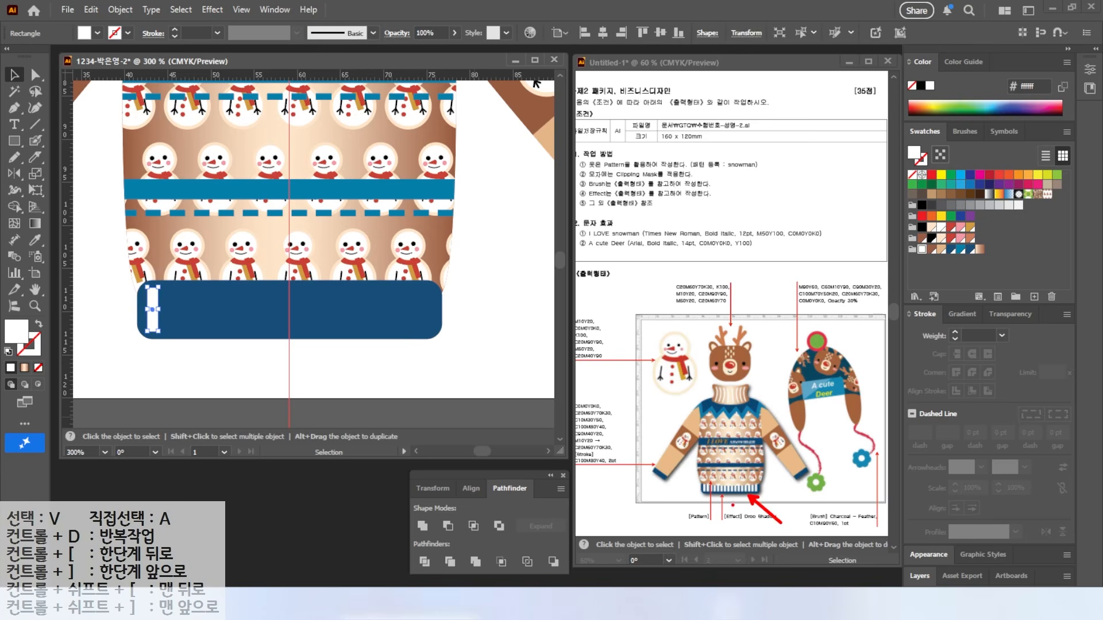
drag(153, 322, 430, 313)
click(154, 319)
click(424, 313)
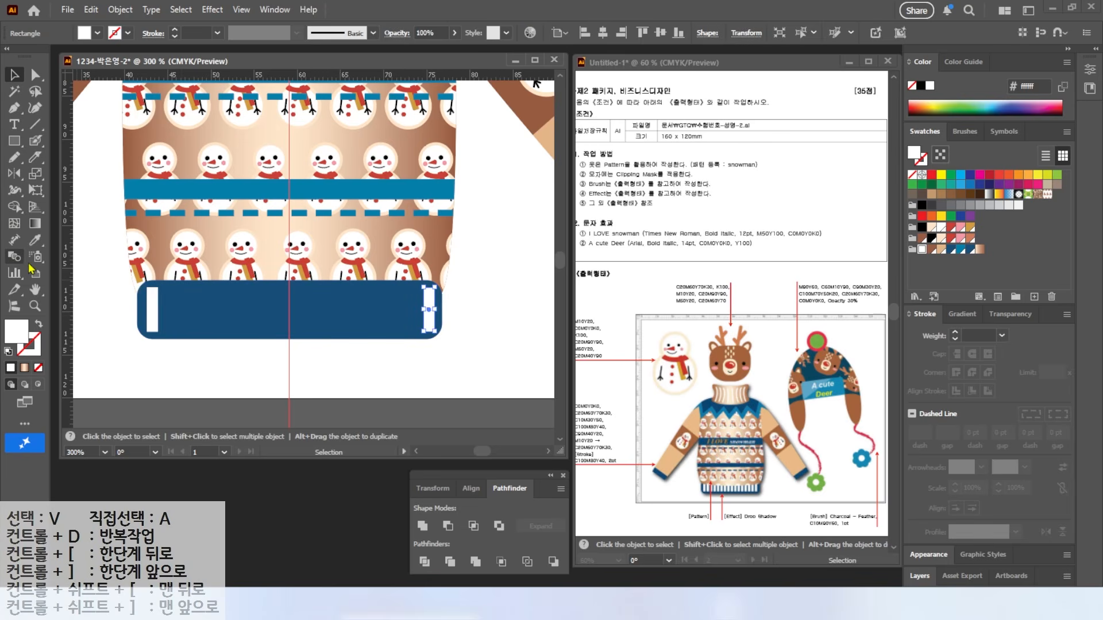
click(180, 368)
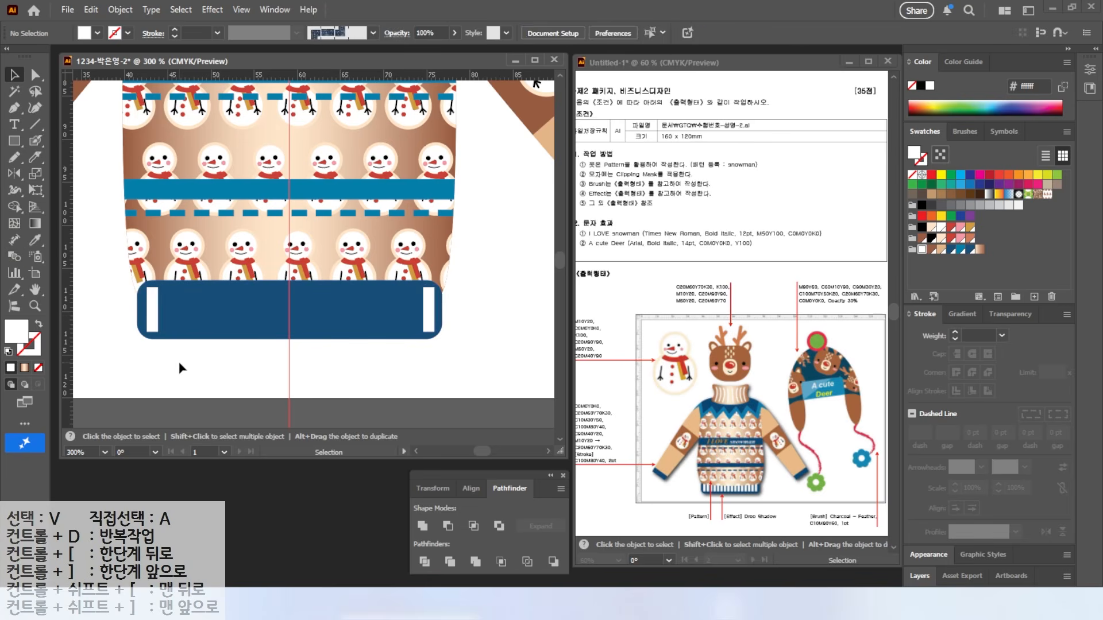
Step: Blend the two white bars into stripes using 15 specified steps
click(11, 259)
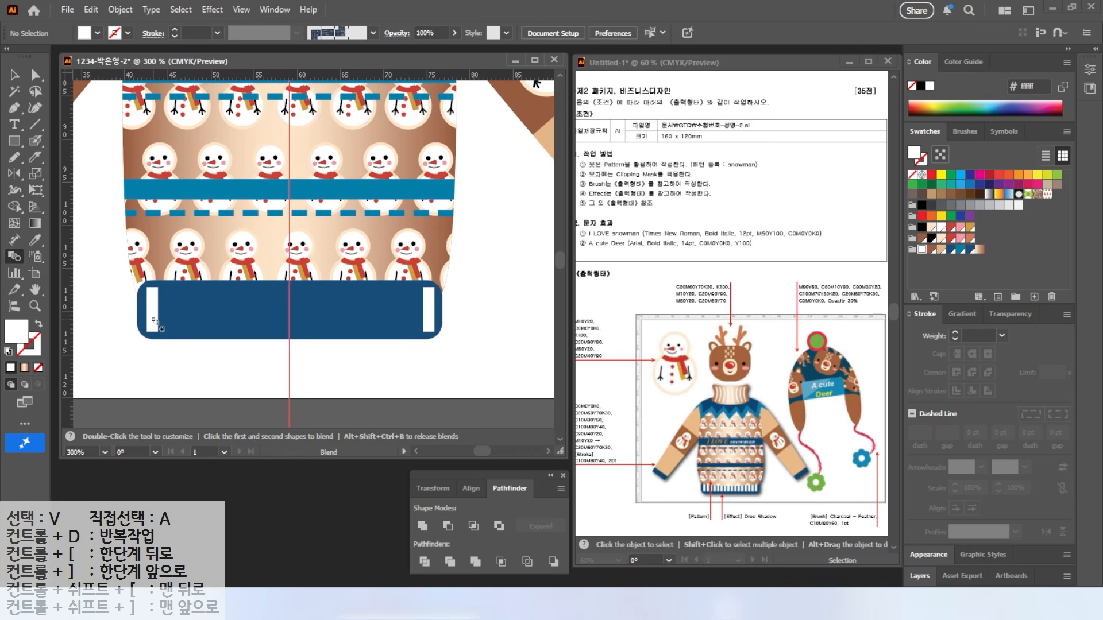
key(ctrl)
click(435, 324)
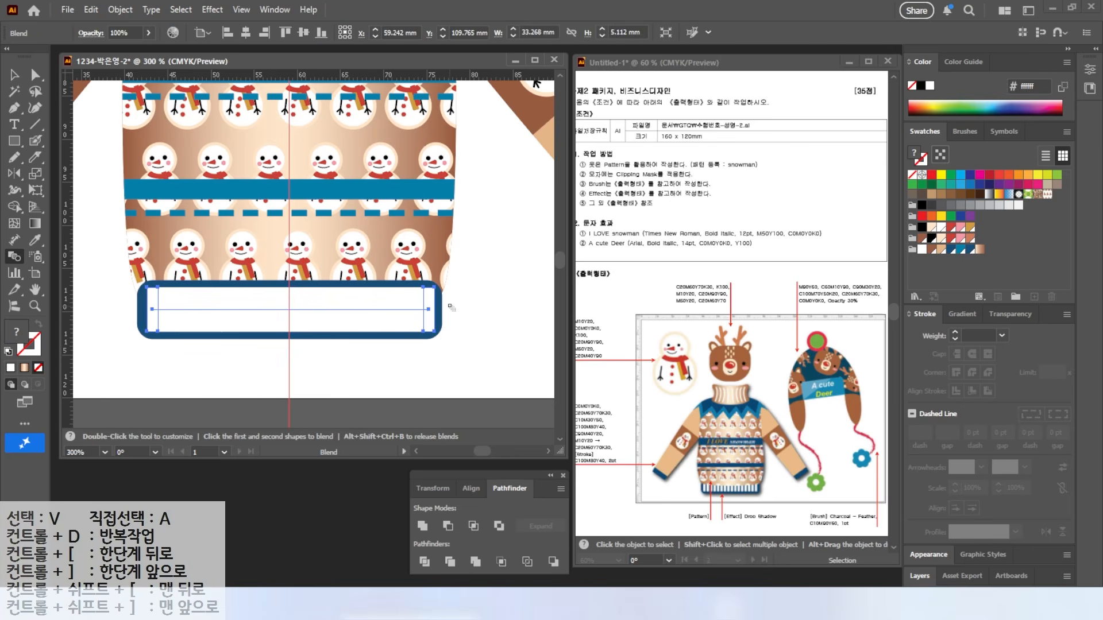
key(ctrl)
double_click(14, 258)
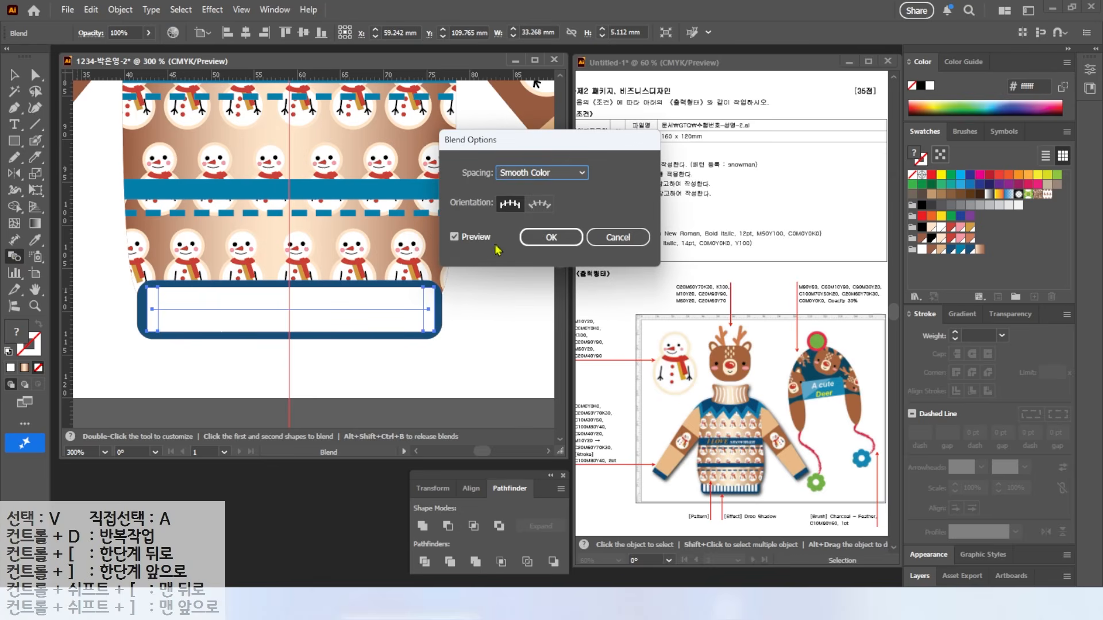
click(525, 174)
click(539, 204)
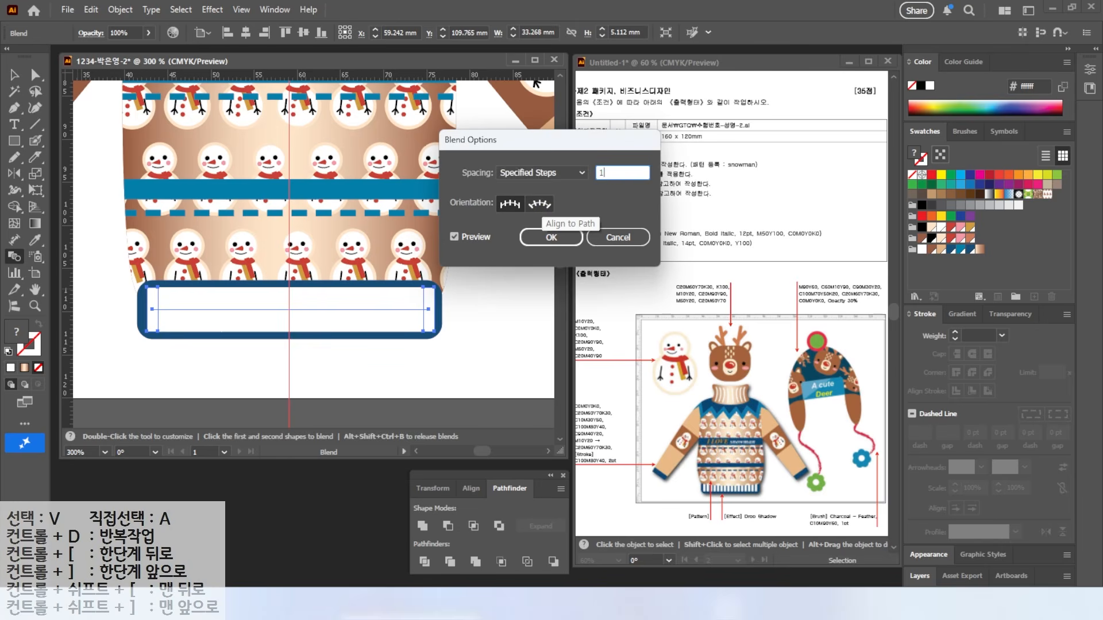
text(10)
click(455, 236)
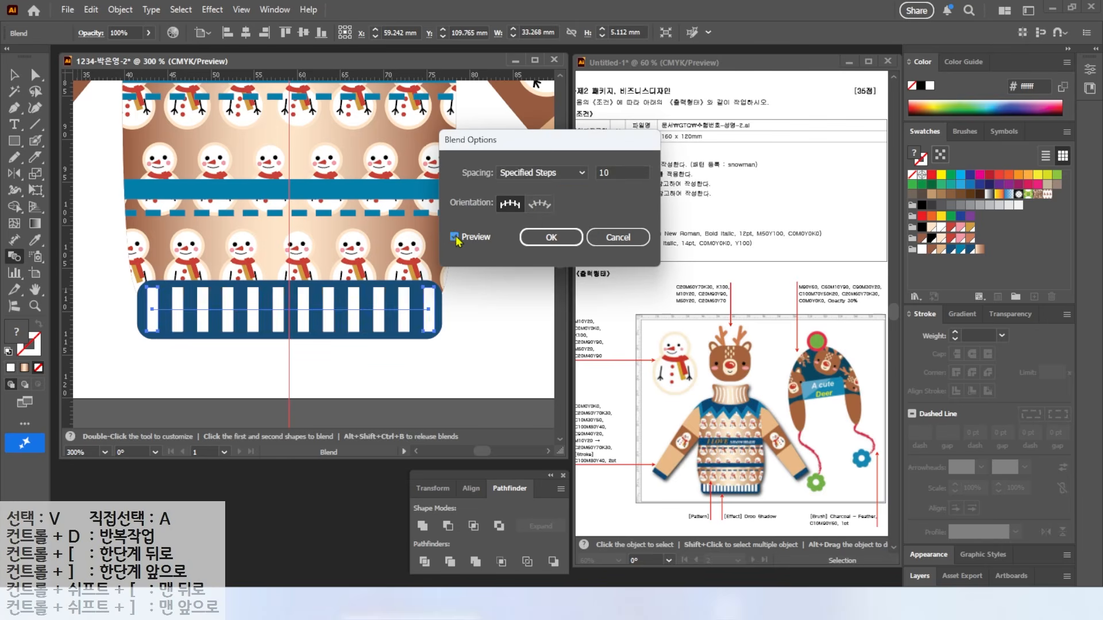
click(454, 237)
click(618, 172)
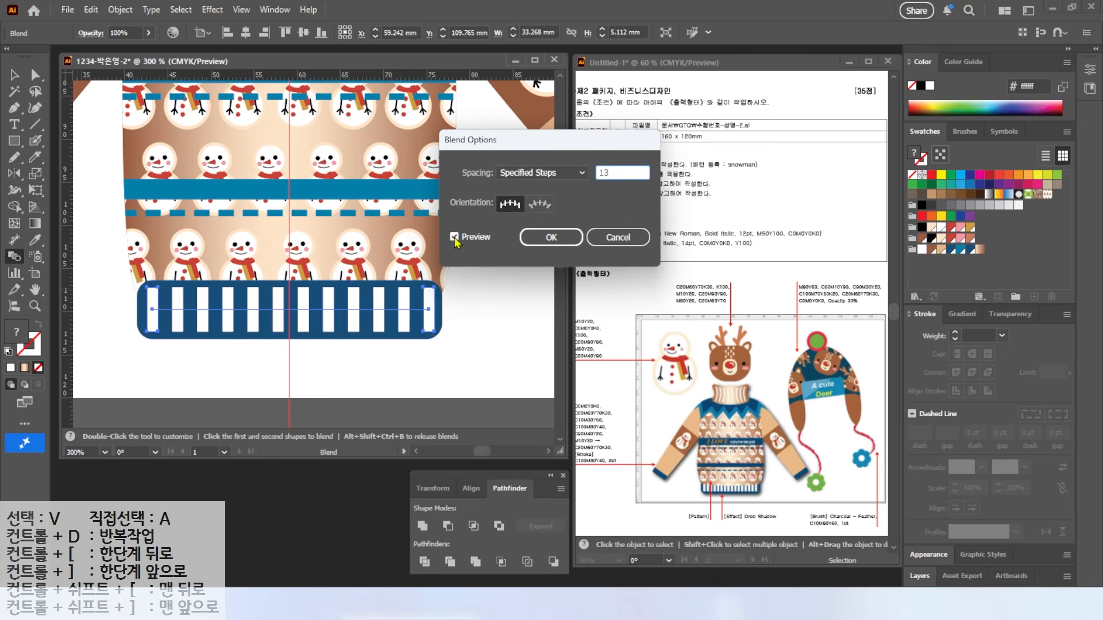
key(Tab)
key(Tab)
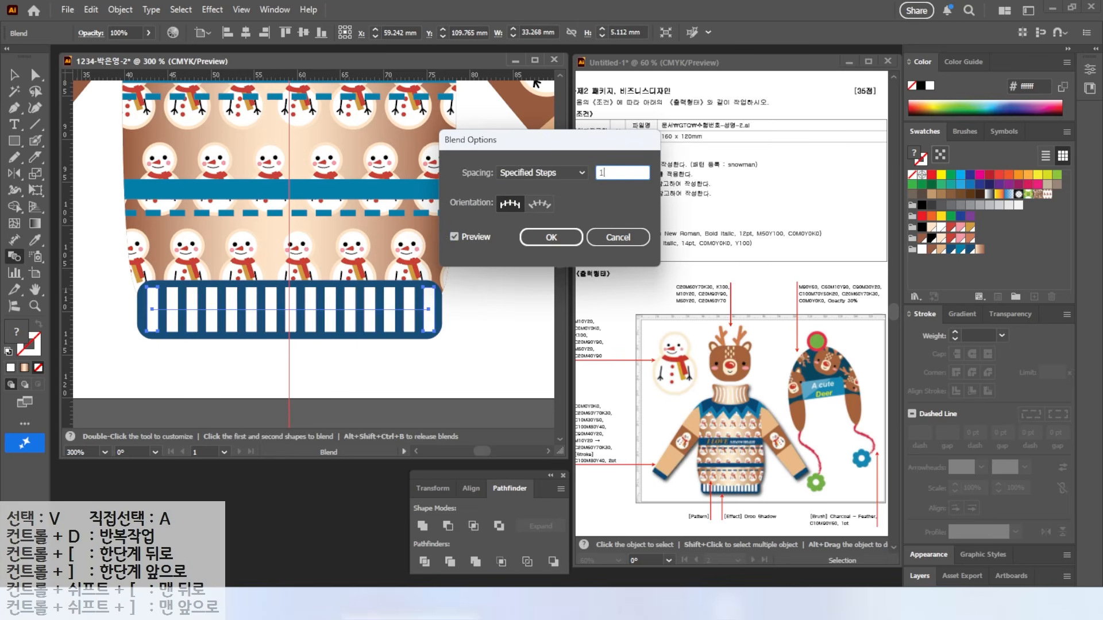
key(Tab)
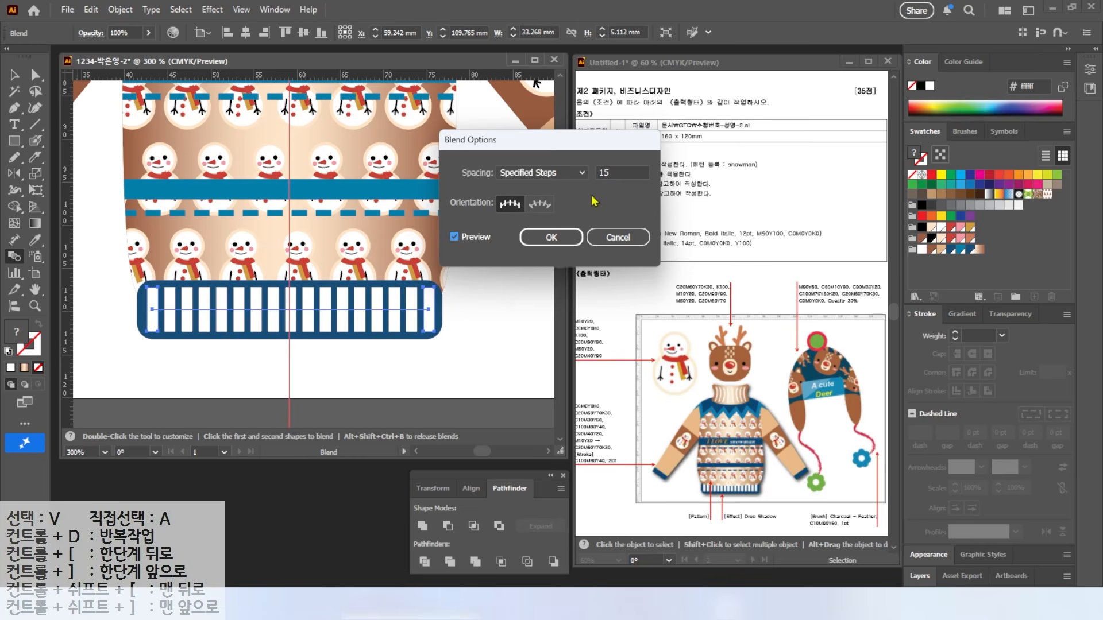
click(550, 238)
Step: Send the hem band and stripe blend to the back, behind the sweater body
key(v)
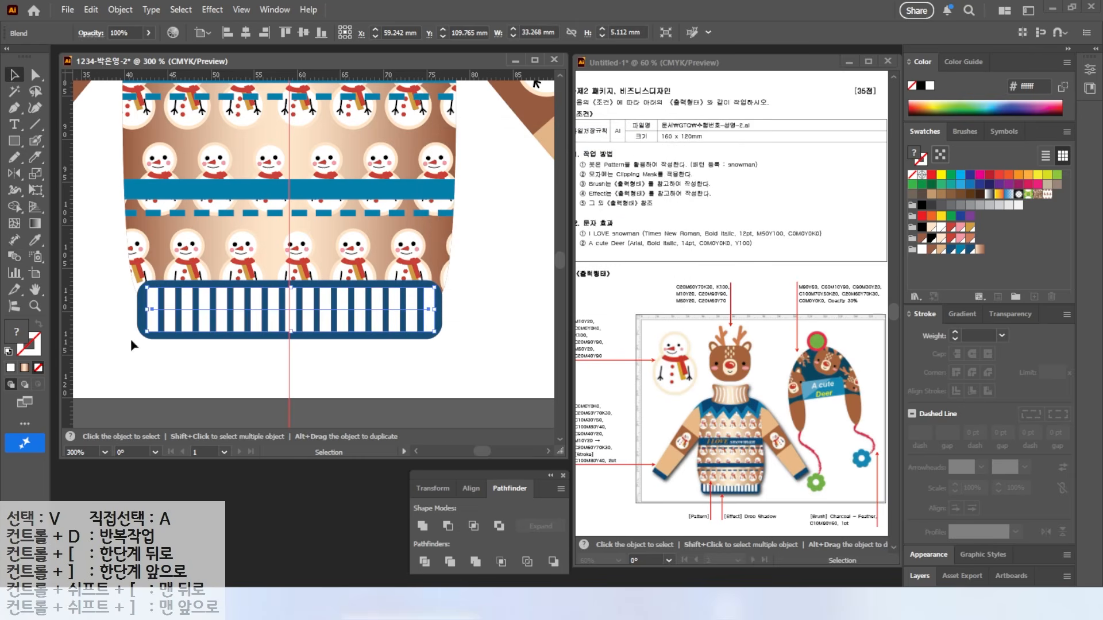
drag(137, 374, 166, 319)
right_click(166, 319)
mouse_move(253, 517)
click(339, 564)
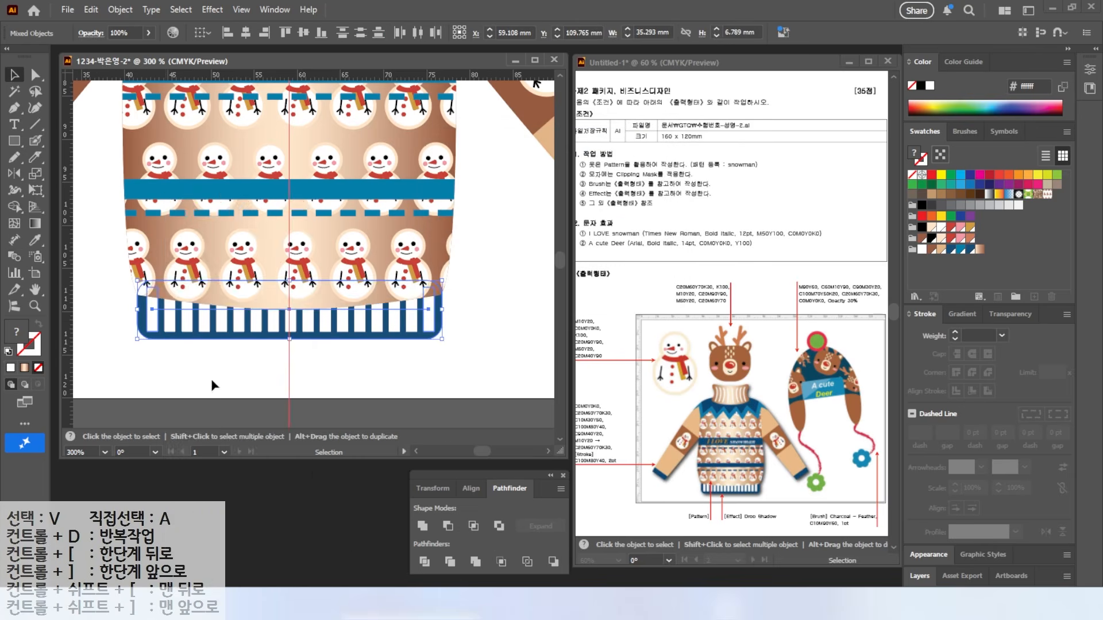
click(212, 385)
scroll(251, 238, down, 2)
drag(253, 240, 279, 383)
scroll(338, 158, up, 1)
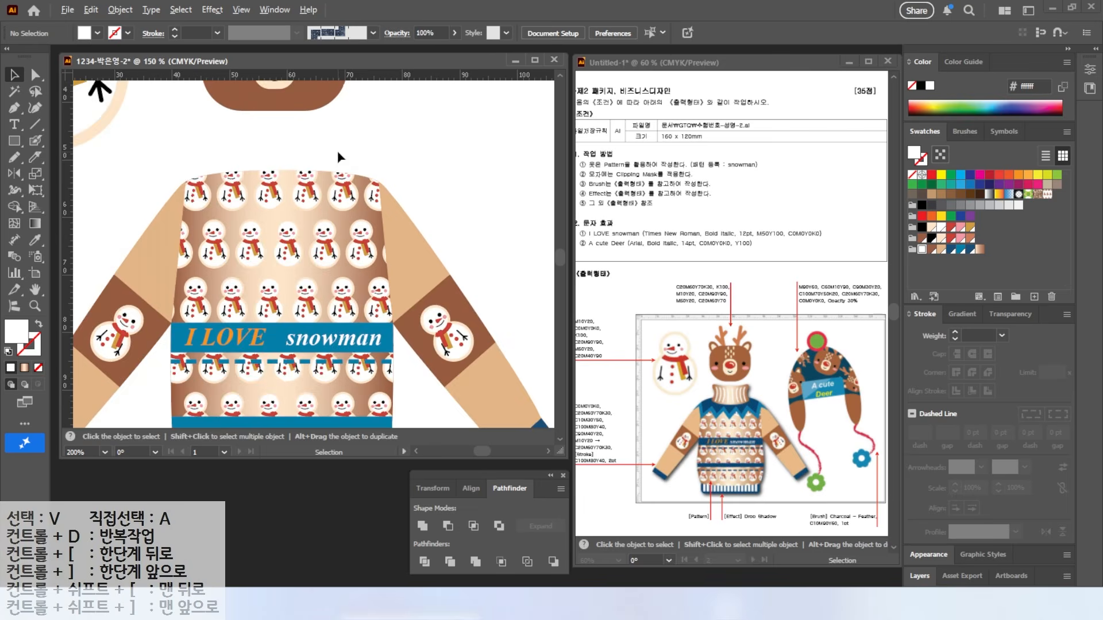
Step: Draw the left half of the zigzag yoke from the centre guide to the sleeve edge
scroll(336, 151, up, 1)
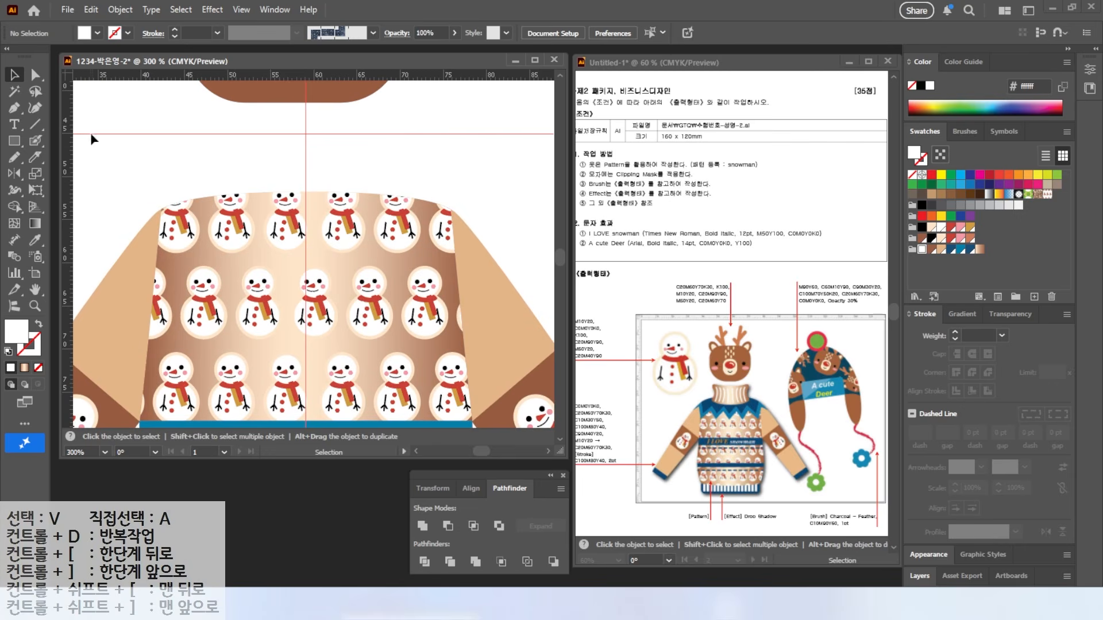
key(p)
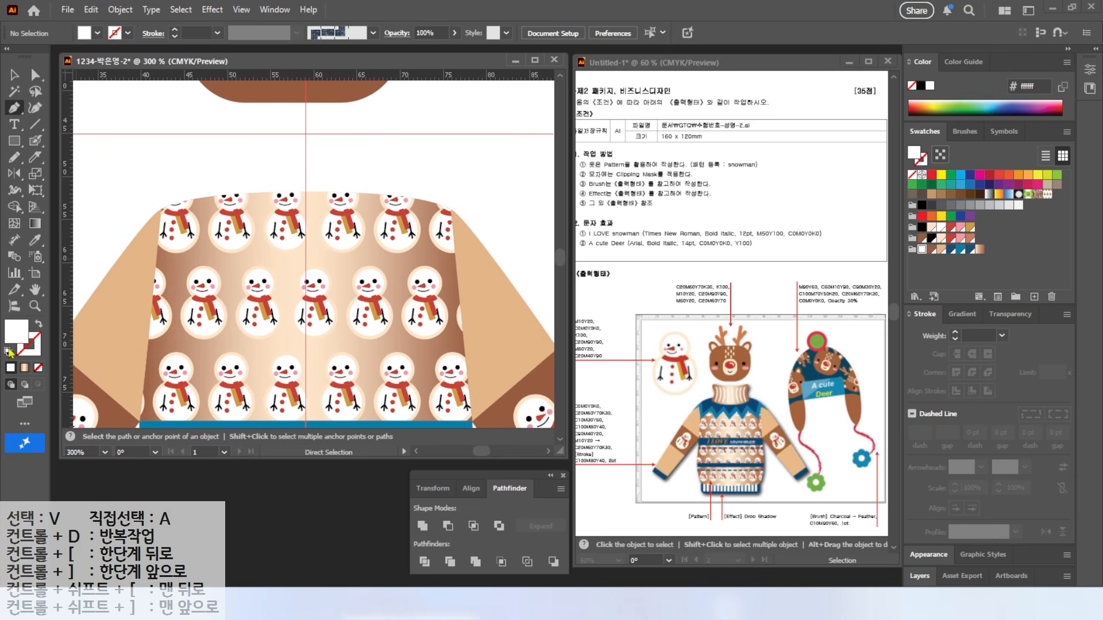
key(d)
click(306, 193)
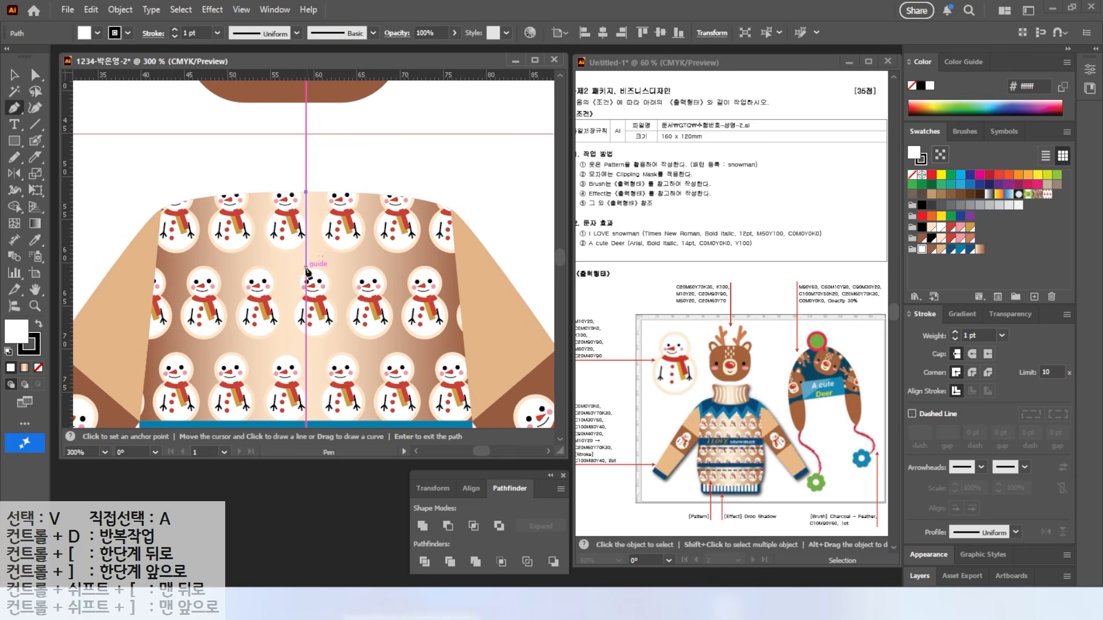
click(306, 267)
click(273, 247)
click(237, 276)
click(211, 237)
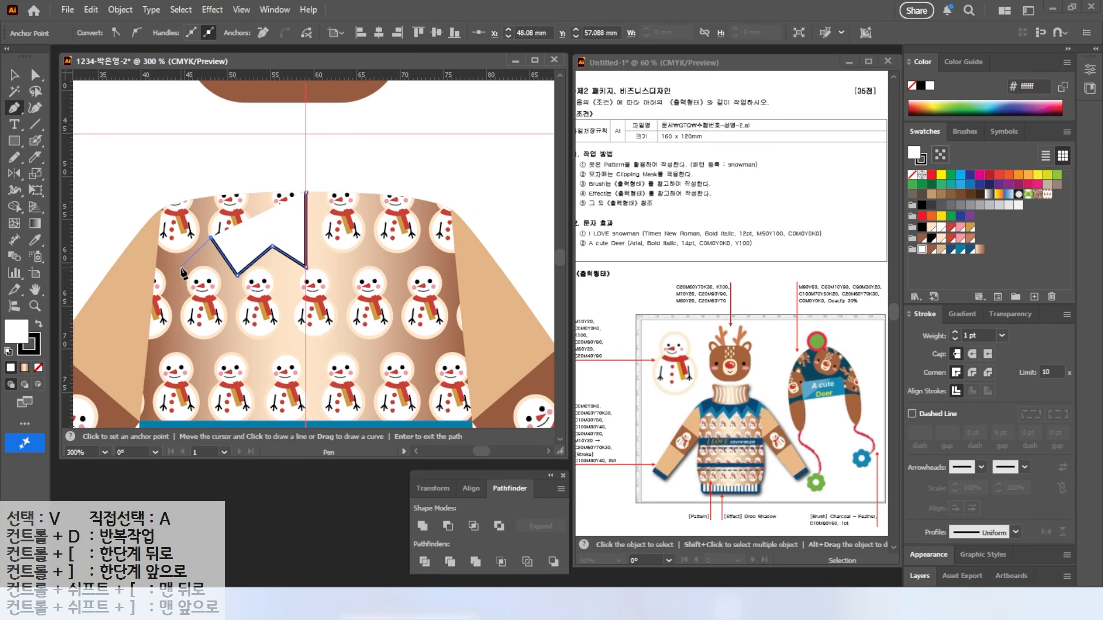
click(154, 276)
click(150, 231)
click(121, 254)
drag(162, 210, 172, 202)
click(191, 192)
click(305, 192)
key(ctrl+z)
key(ctrl+z)
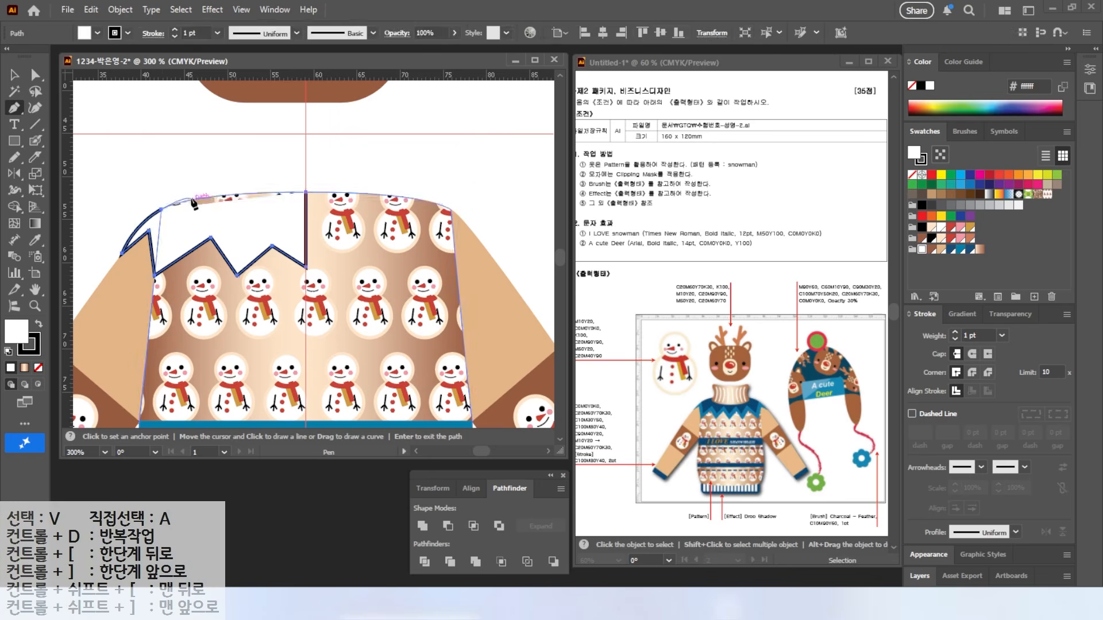
click(305, 193)
Step: Refine the zigzag anchor points and fill the yoke blue with no outline
key(a)
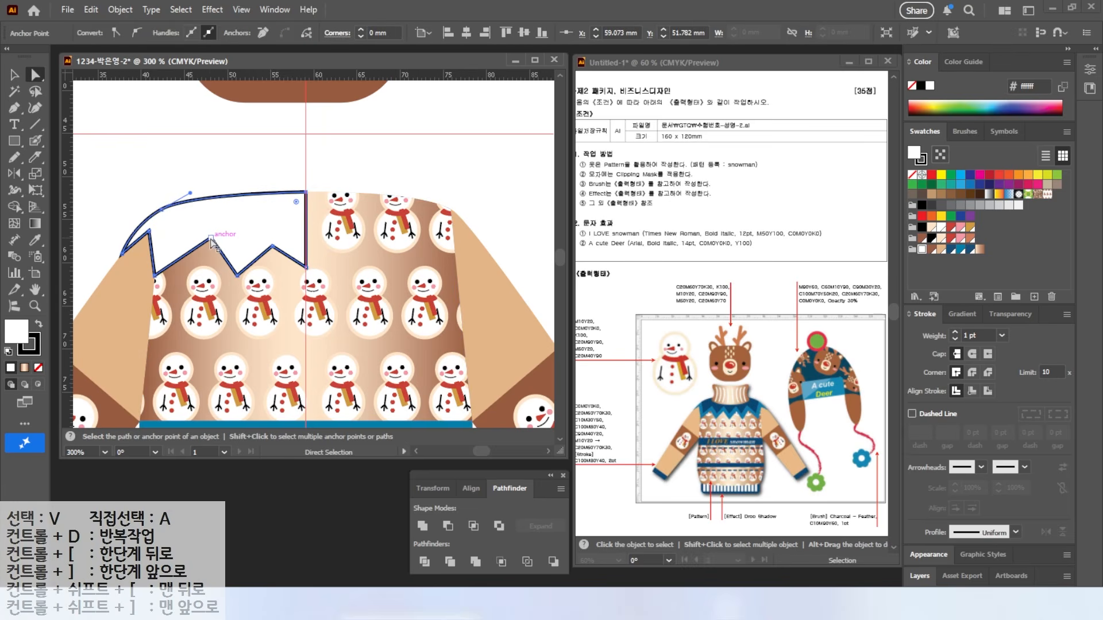
drag(236, 275, 234, 278)
drag(272, 245, 306, 276)
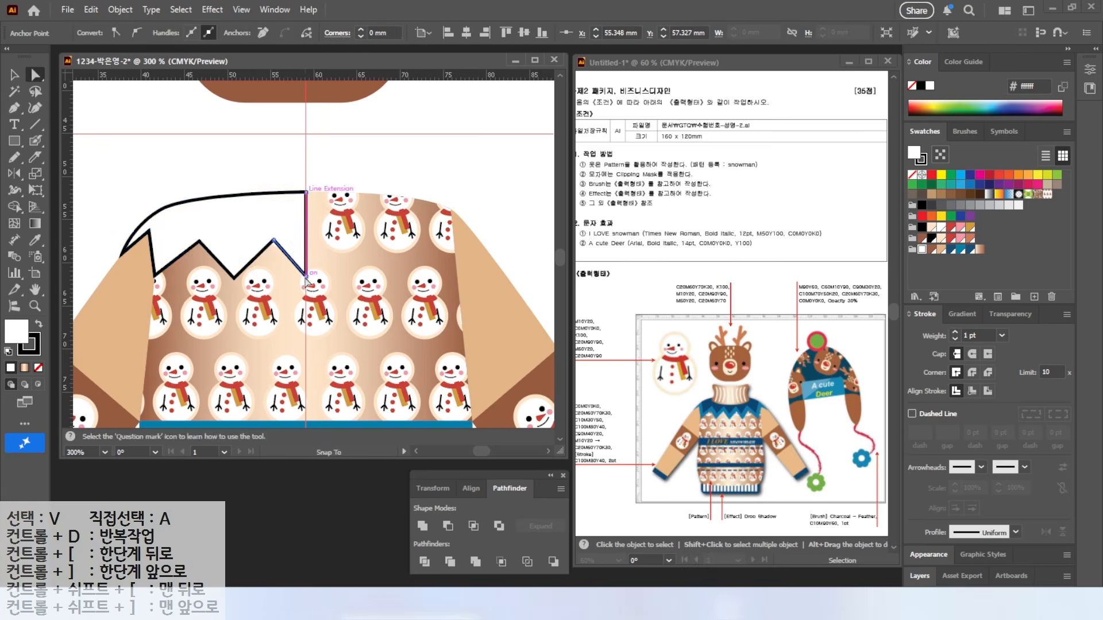
click(959, 250)
click(33, 348)
click(38, 368)
click(14, 329)
Step: Duplicate the yoke upward and reshape the copy into a narrower upper piece
key(v)
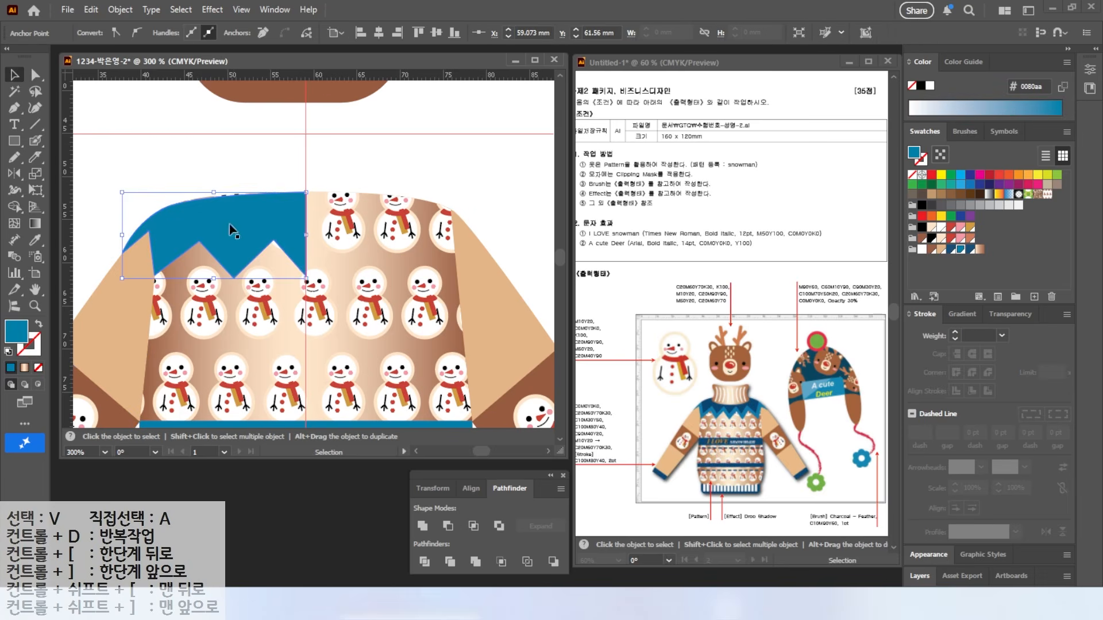
drag(218, 221, 234, 191)
drag(122, 205, 140, 206)
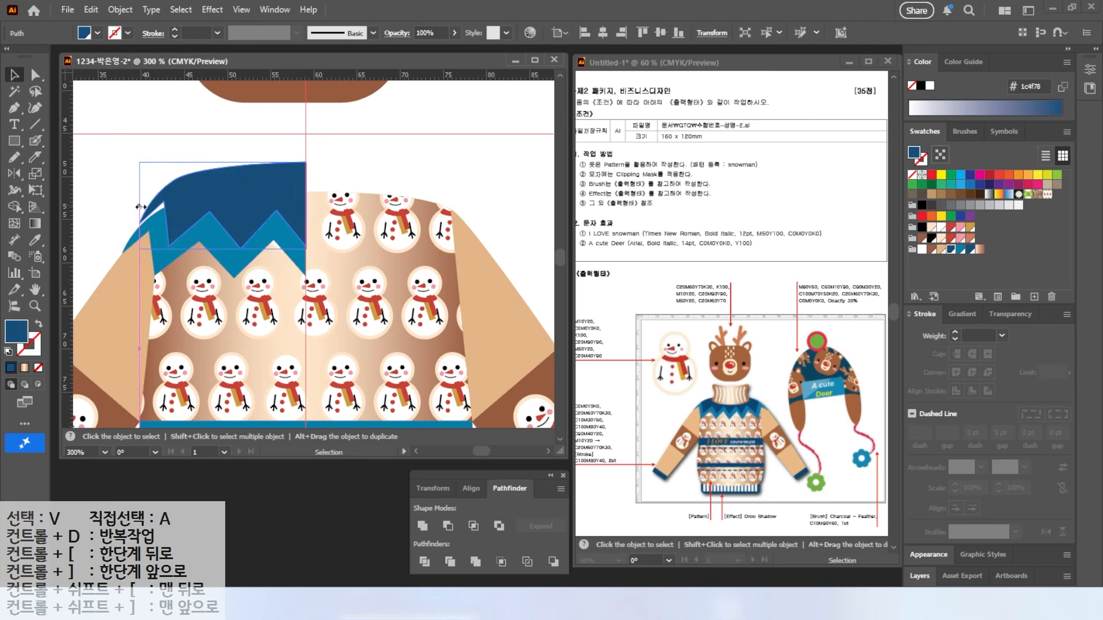
drag(225, 162, 222, 179)
click(109, 190)
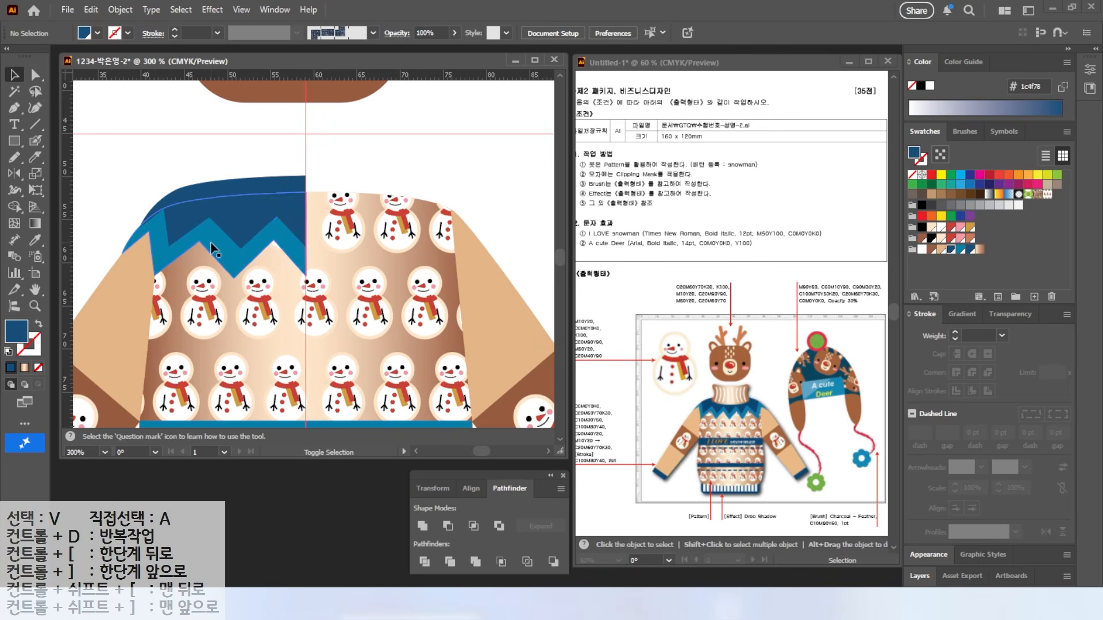
Step: Mirror a vertical copy of both blue yoke pieces across the centre guide
click(246, 195)
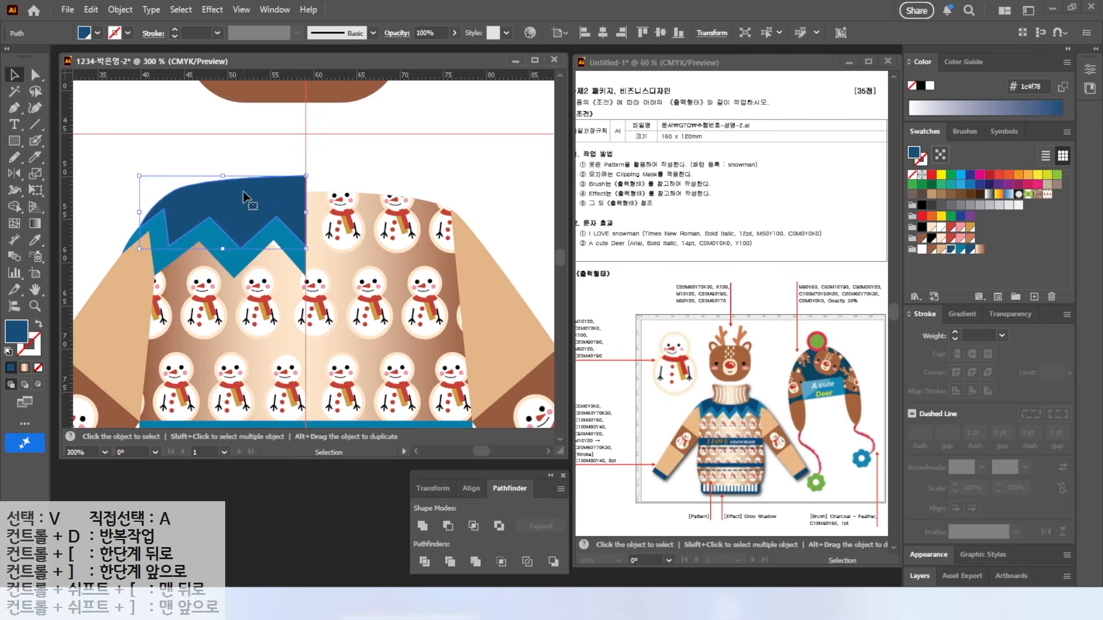
shift+click(231, 262)
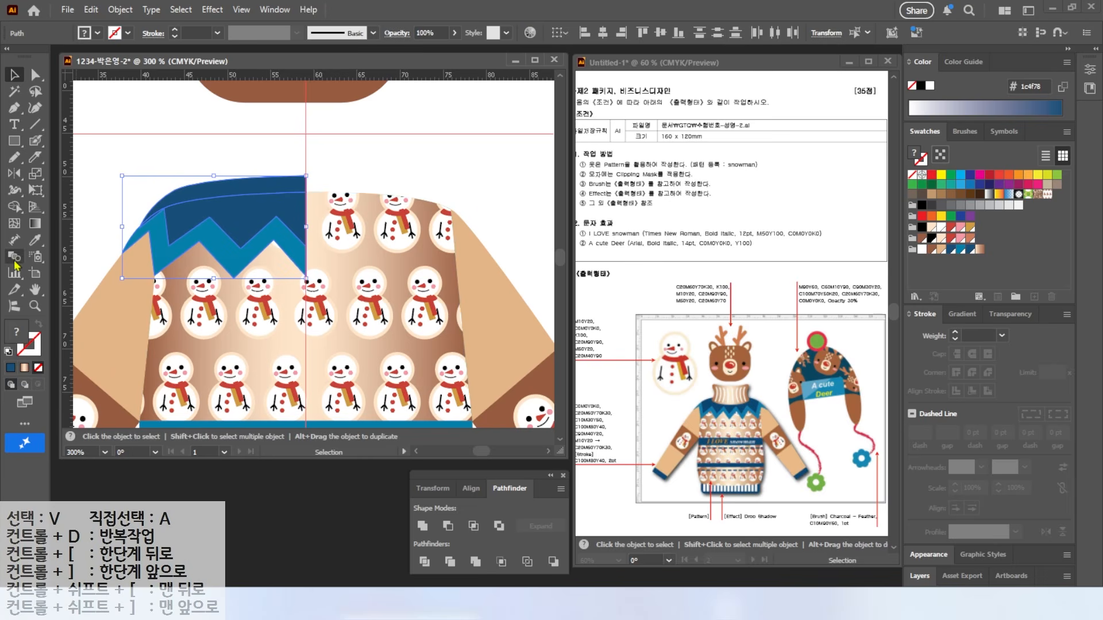
click(15, 172)
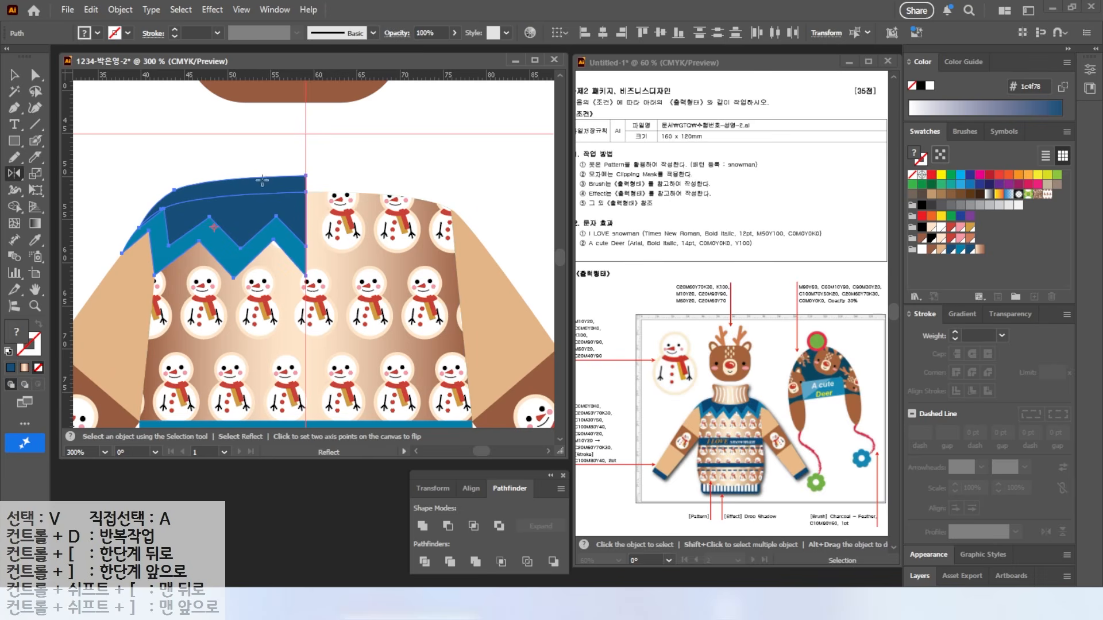
alt+click(305, 162)
click(862, 300)
key(v)
key(ctrl+shift+a)
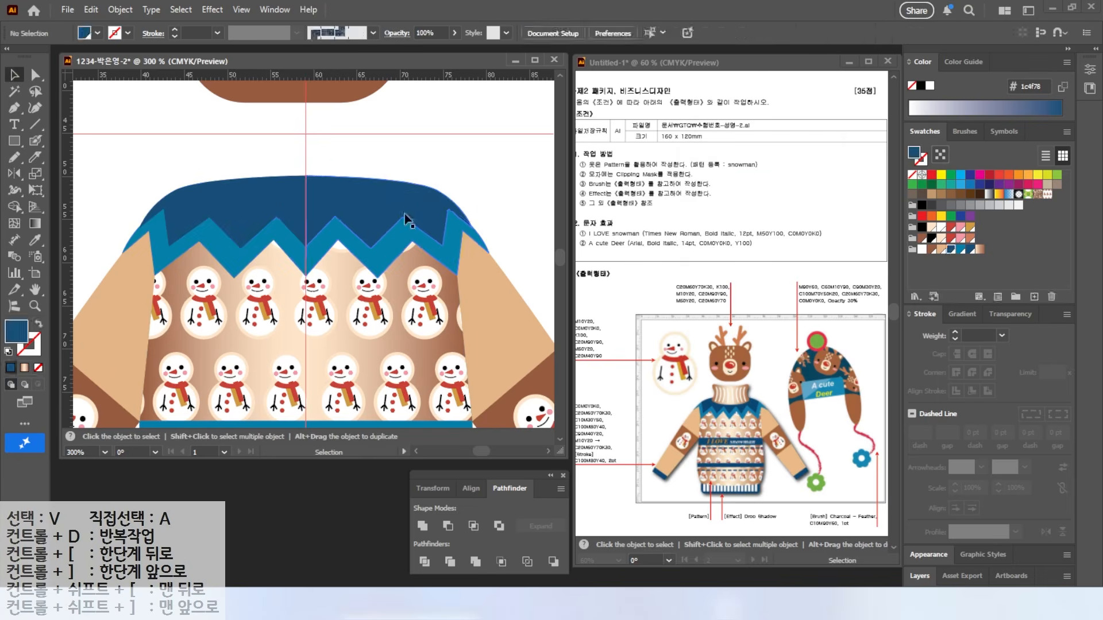
Step: Draw the left half of the collar with a curved top corner, closed on the centre guide
click(18, 146)
key(p)
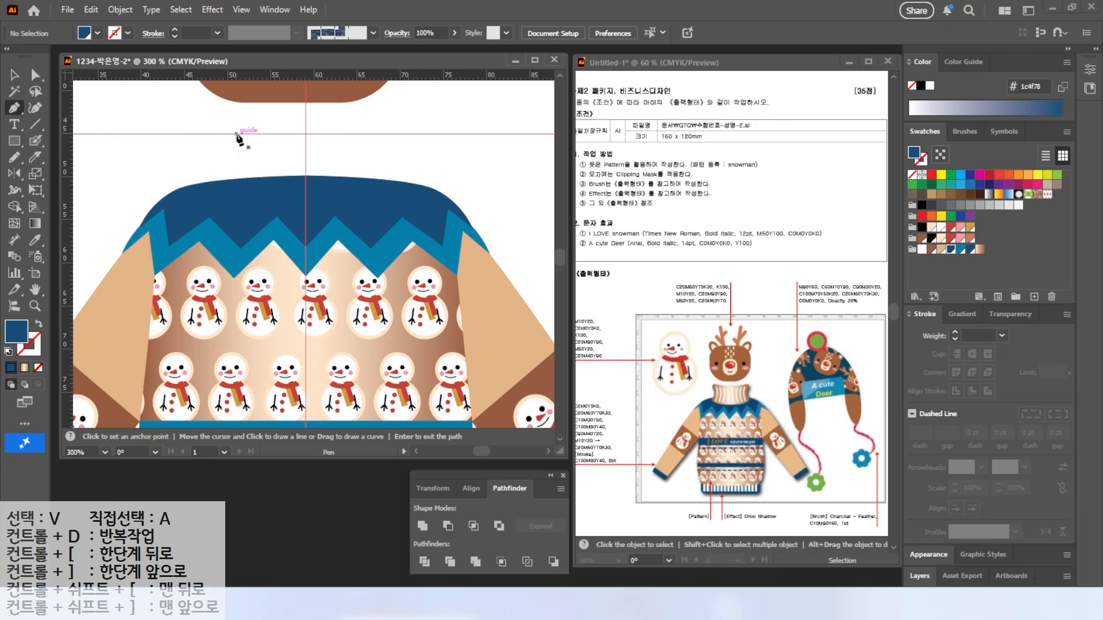
click(306, 140)
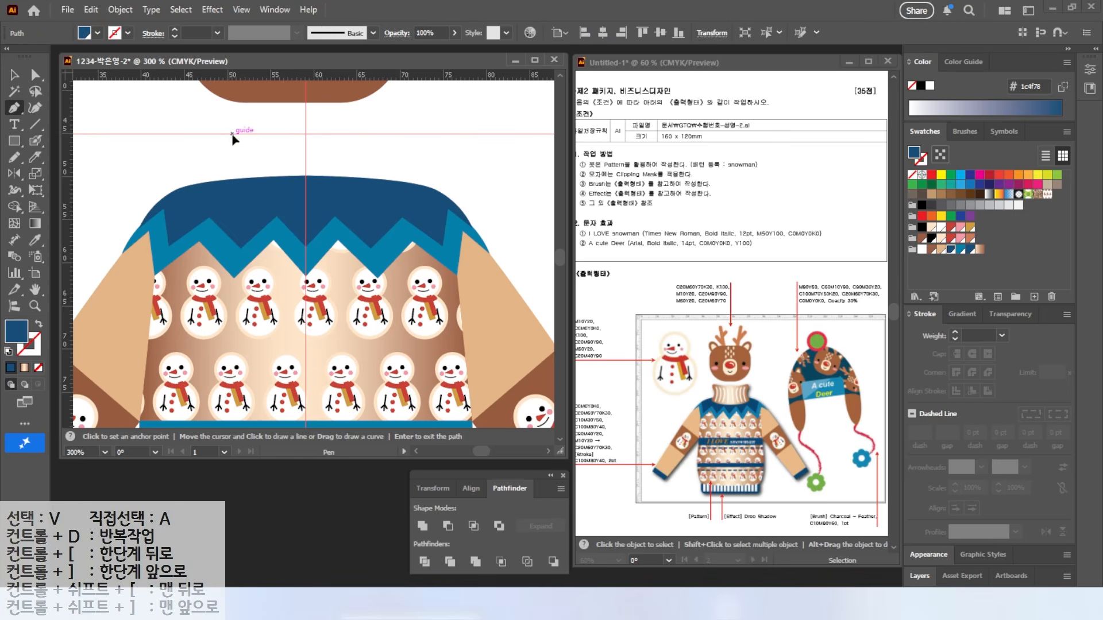
drag(221, 135, 261, 203)
click(306, 205)
click(305, 140)
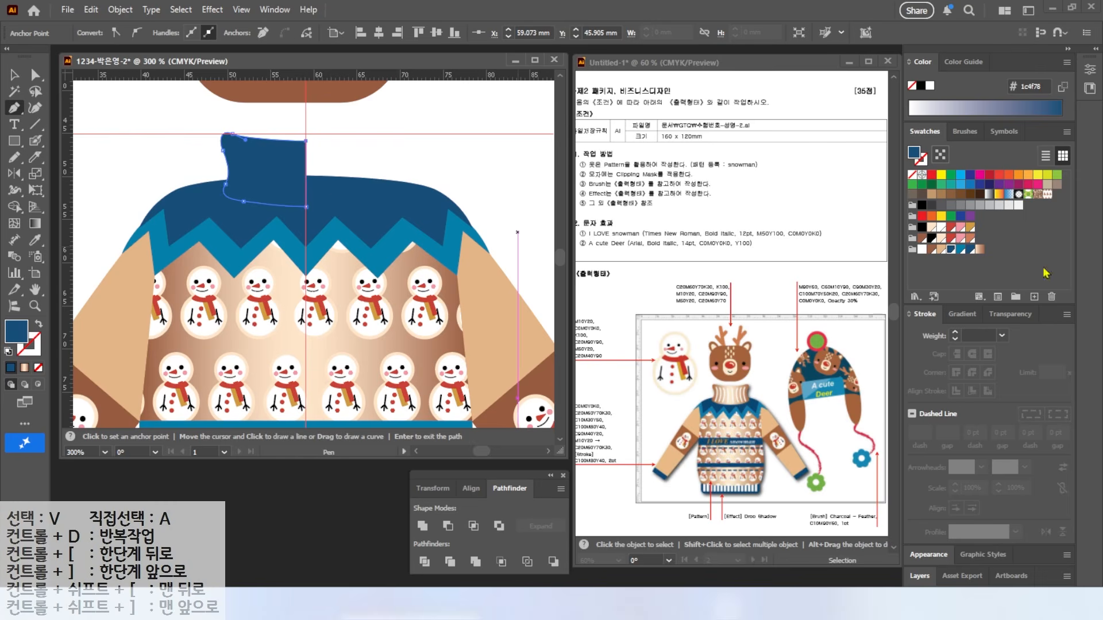
Step: Reflect a vertical copy of the half collar across the centre guide
click(15, 75)
click(14, 174)
alt+click(306, 141)
click(873, 337)
click(15, 75)
click(265, 166)
click(14, 174)
alt+click(306, 140)
click(745, 338)
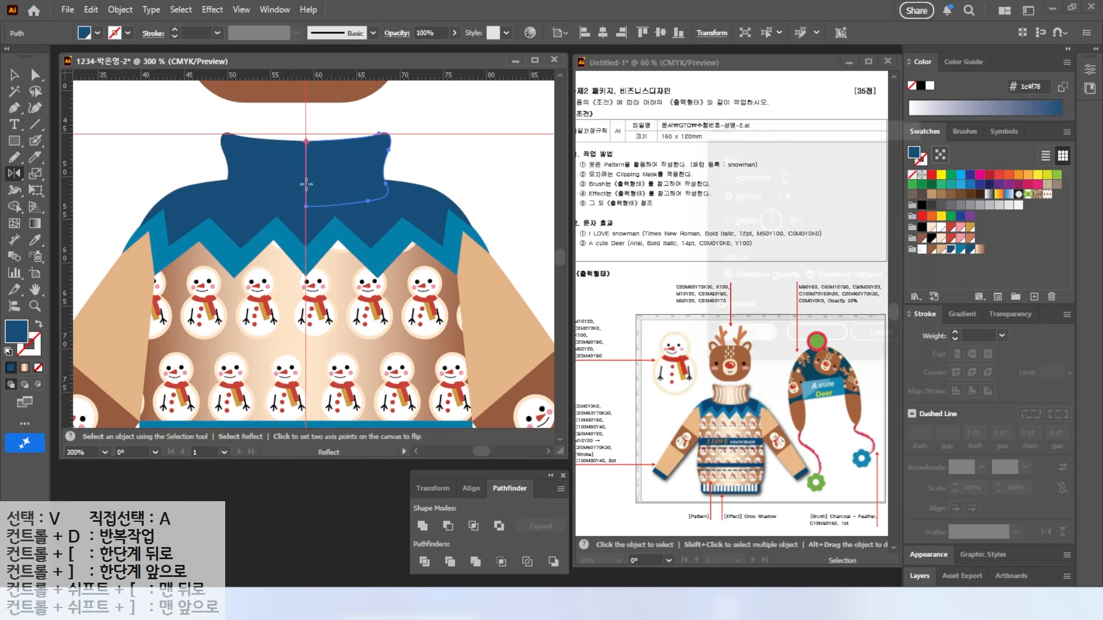
key(v)
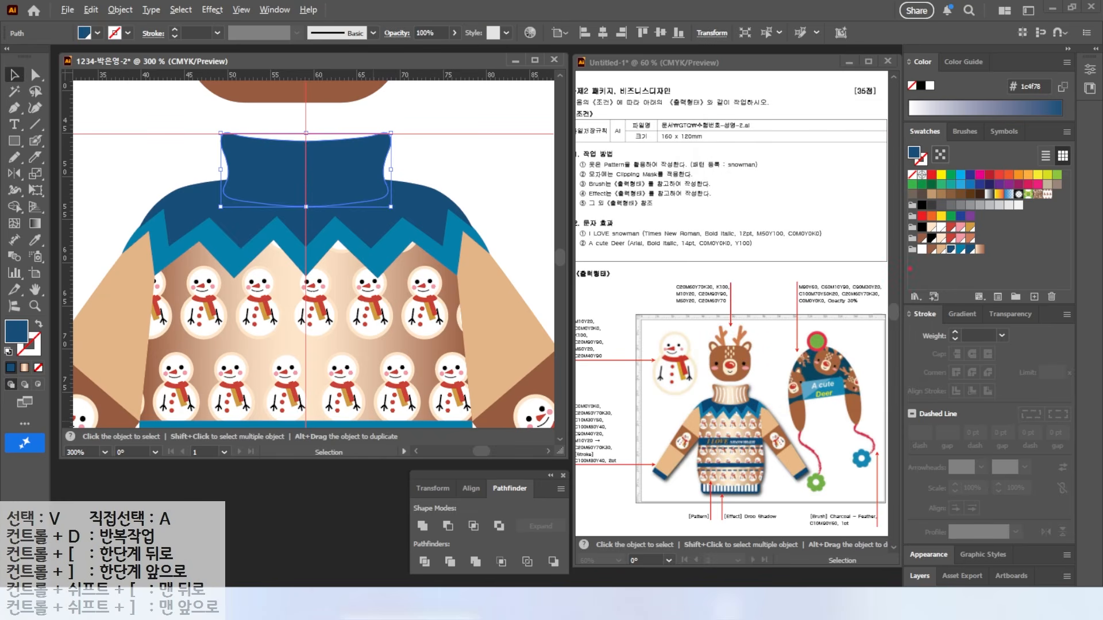
Step: Fill the collar with the brown gradient and move its right midpoint to about 61%
click(979, 250)
click(962, 314)
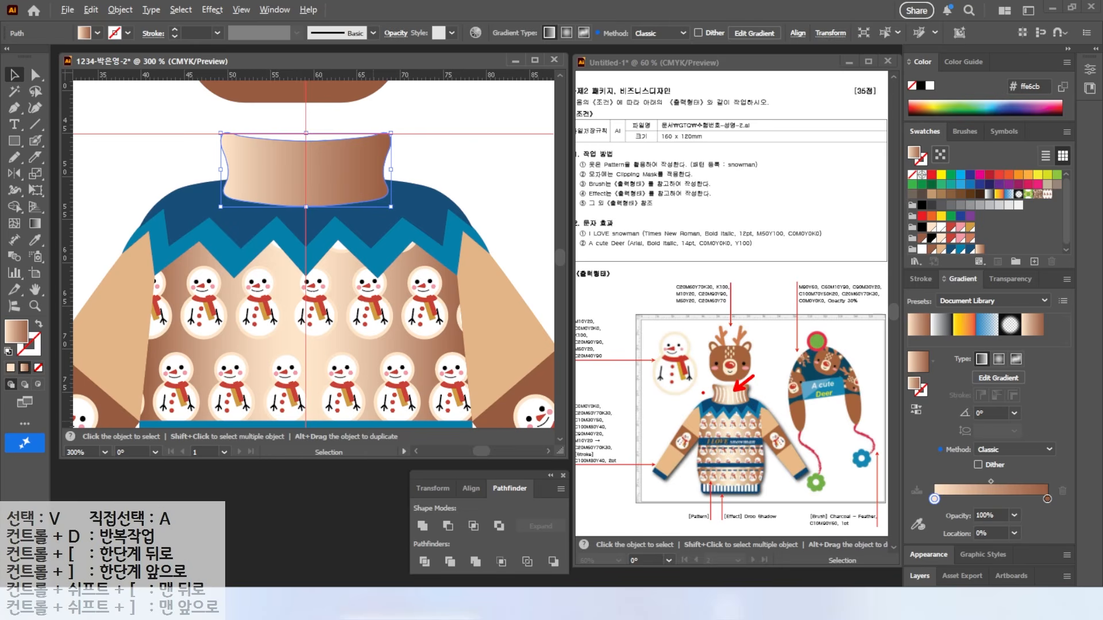
key(Escape)
drag(936, 503, 1027, 481)
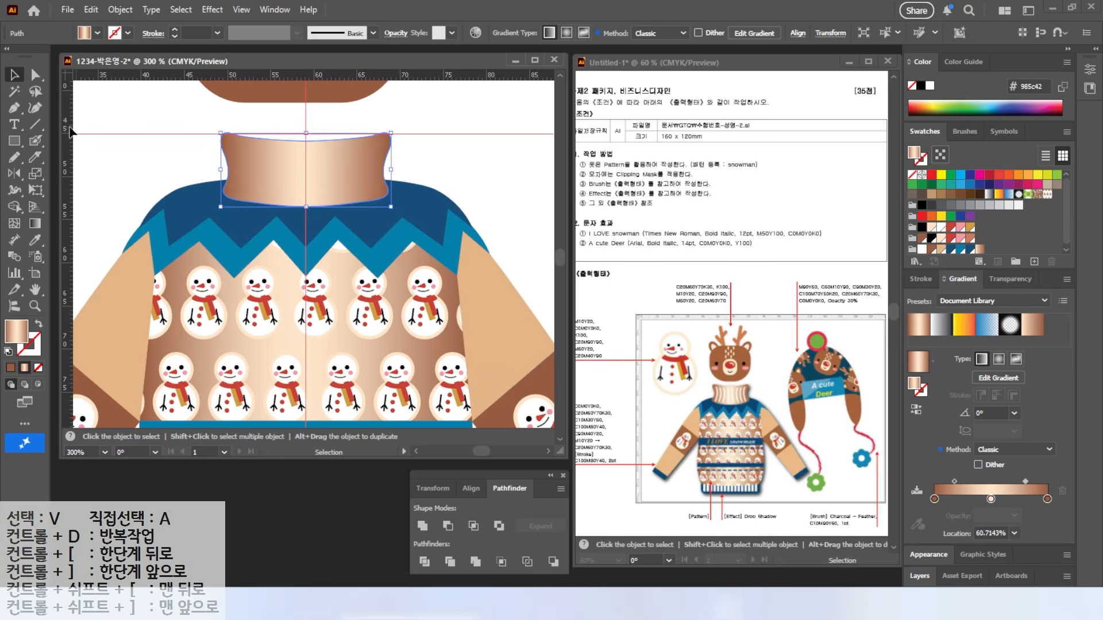
click(164, 159)
drag(178, 165, 147, 170)
scroll(179, 164, up, 2)
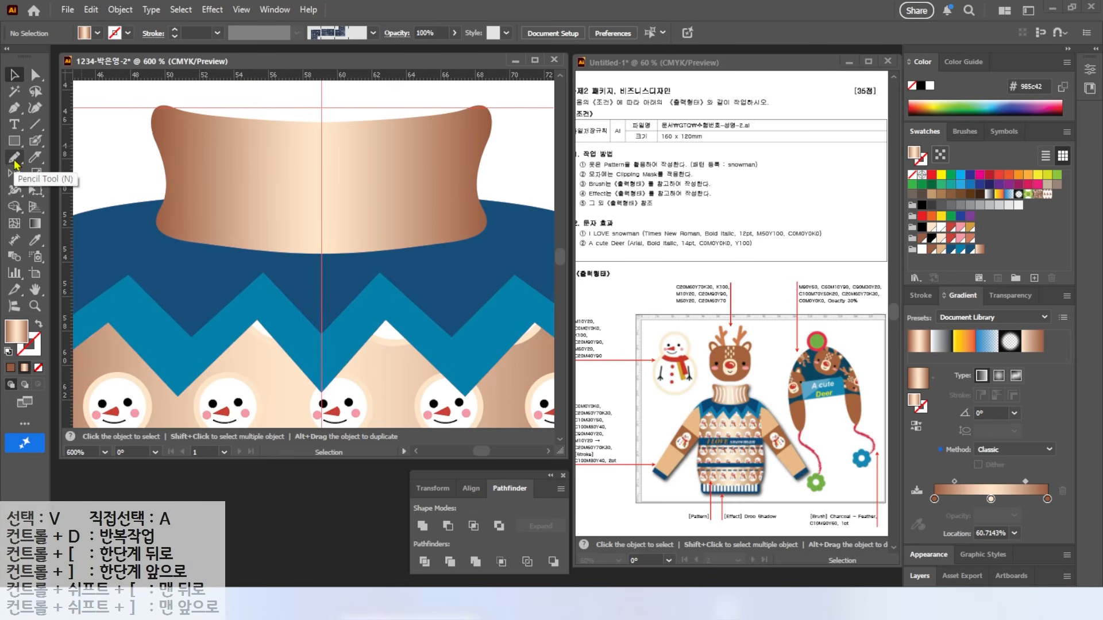
Step: Paint four white rib lines on the left half of the collar with the Blob Brush
key(shift+b)
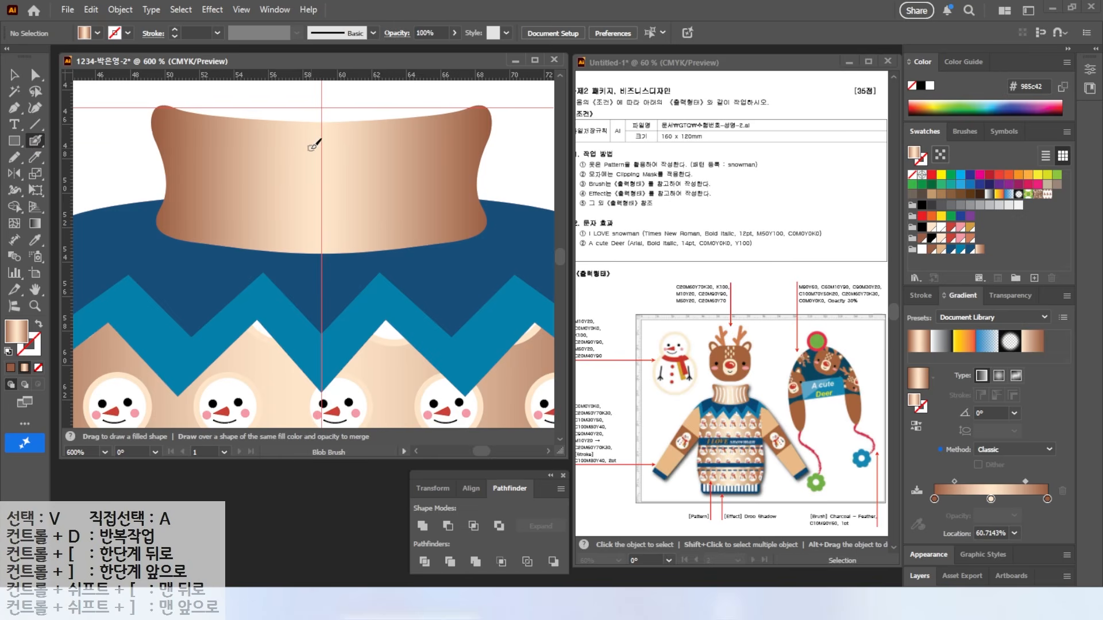
click(922, 250)
drag(311, 143, 301, 232)
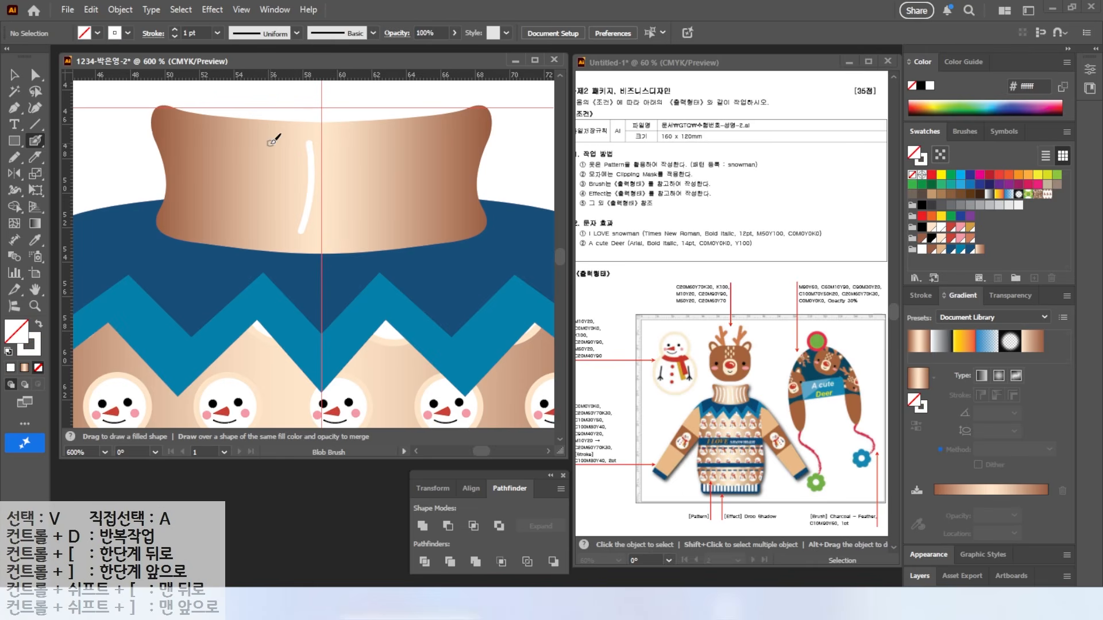
drag(186, 136, 179, 217)
drag(234, 139, 220, 219)
mouse_move(269, 142)
mouse_down()
mouse_move(260, 222)
mouse_move(223, 231)
mouse_up()
Step: Adjust the rib lines, then select all four without the collar
key(v)
click(266, 198)
click(225, 210)
shift+click(188, 190)
shift+click(231, 197)
drag(111, 126, 311, 167)
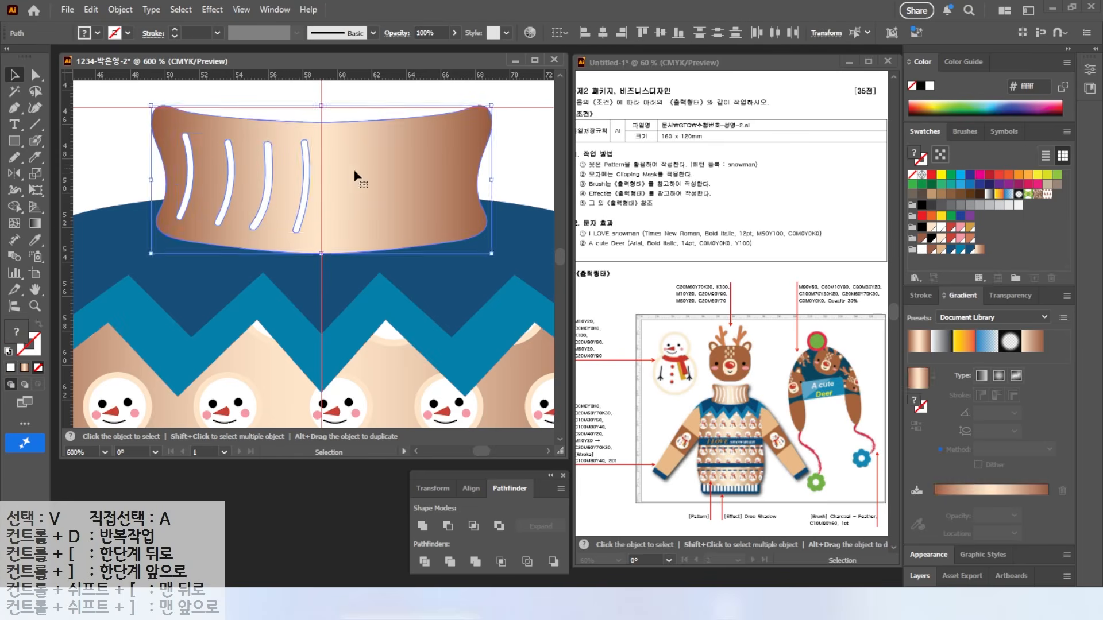
shift+click(314, 170)
Step: Mirror copies of the rib lines across the centre guide and fit the artboard in view
key(o)
alt+click(321, 118)
click(744, 337)
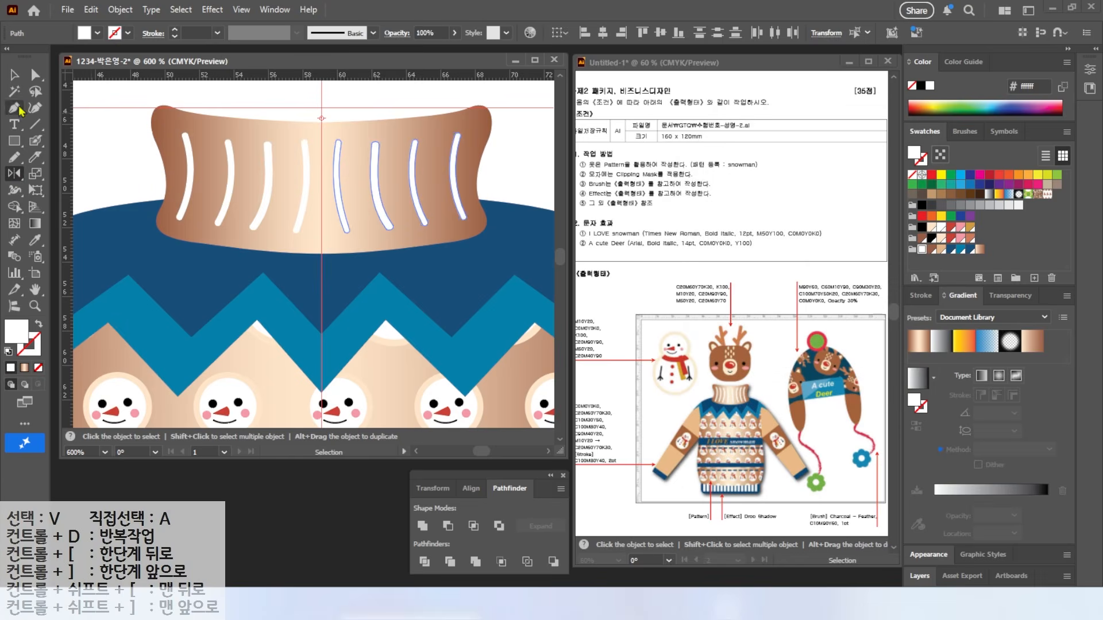
key(v)
key(ctrl+shift+a)
double_click(35, 289)
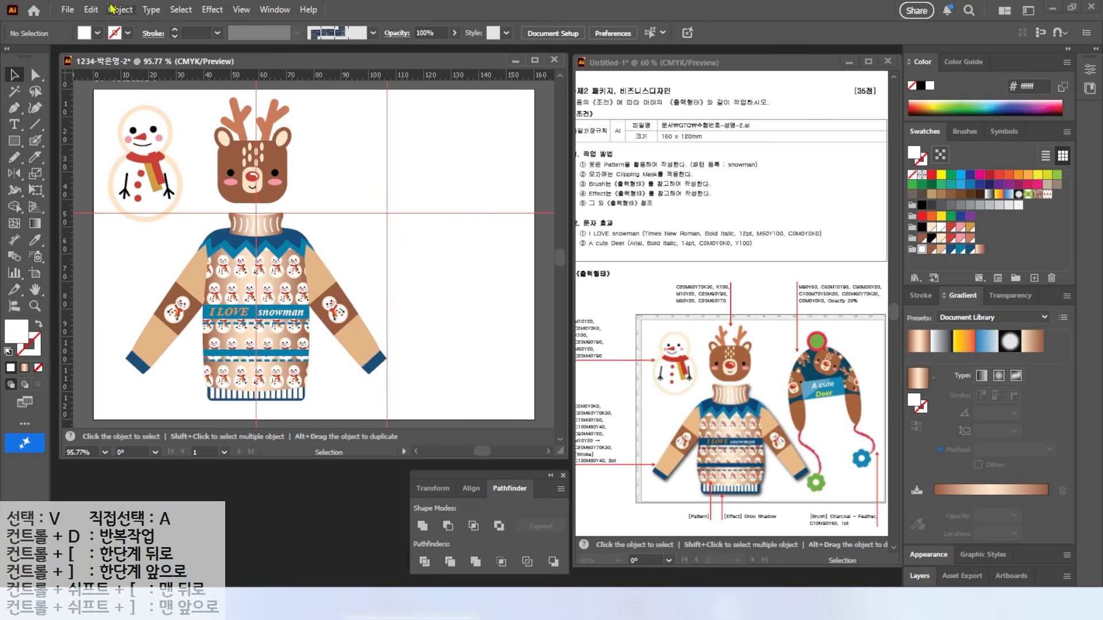
Step: Select all the sweater parts and group them
drag(734, 494, 747, 492)
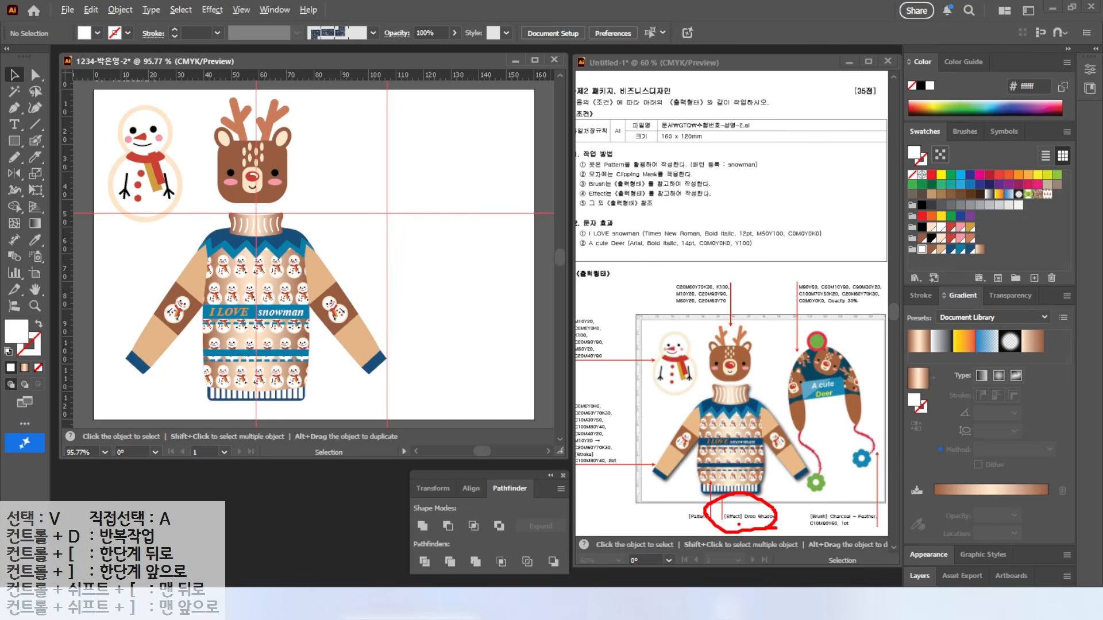
key(Escape)
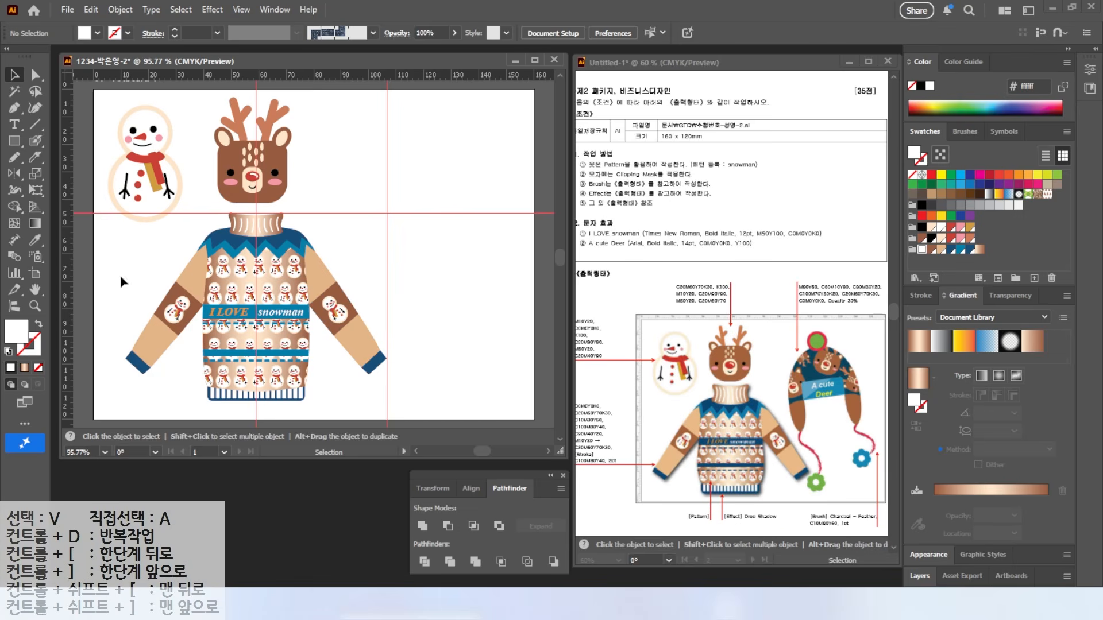
drag(110, 389, 376, 224)
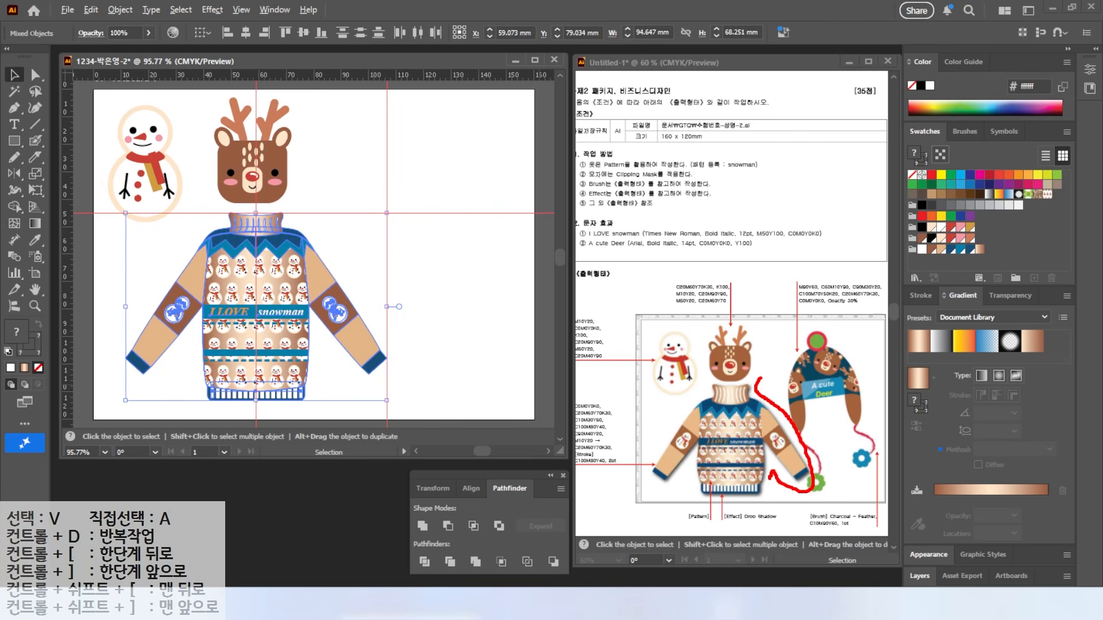
click(123, 237)
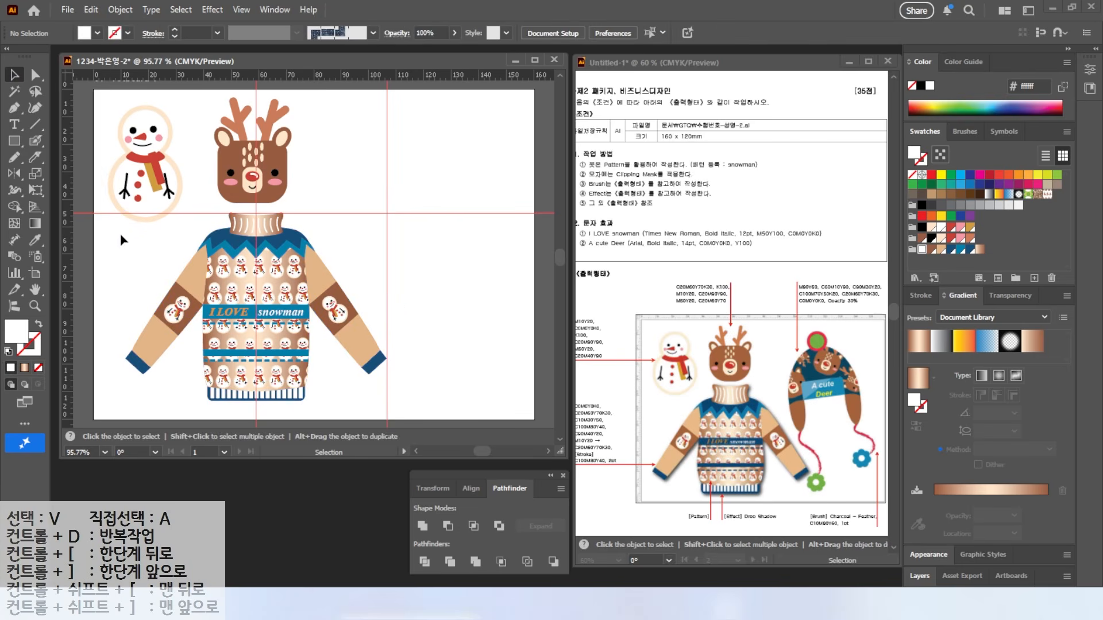
drag(131, 246, 395, 409)
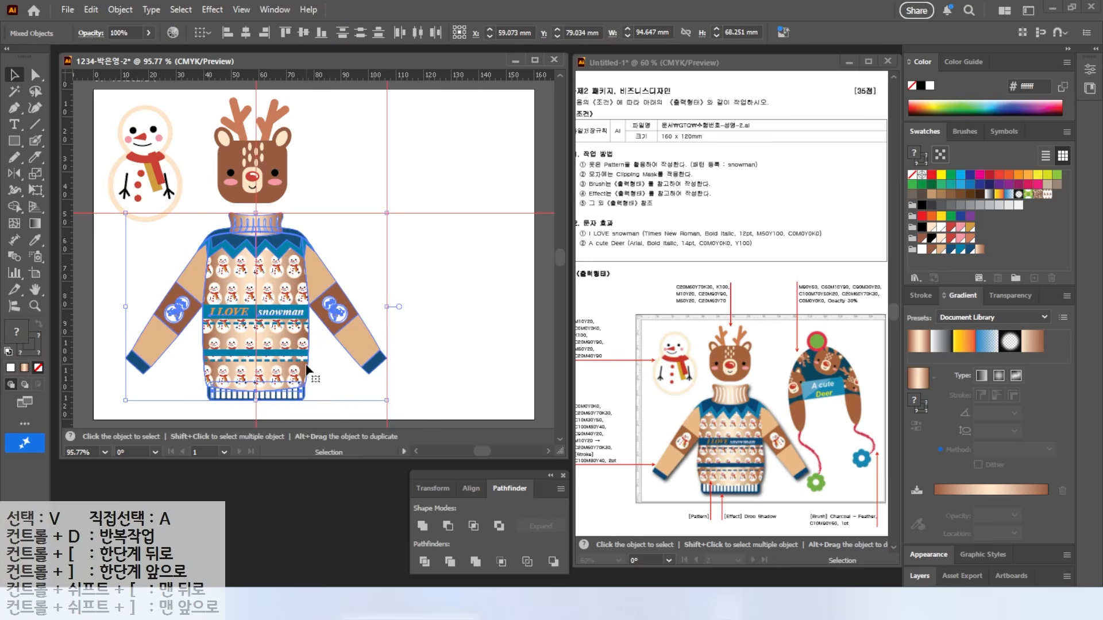
right_click(262, 290)
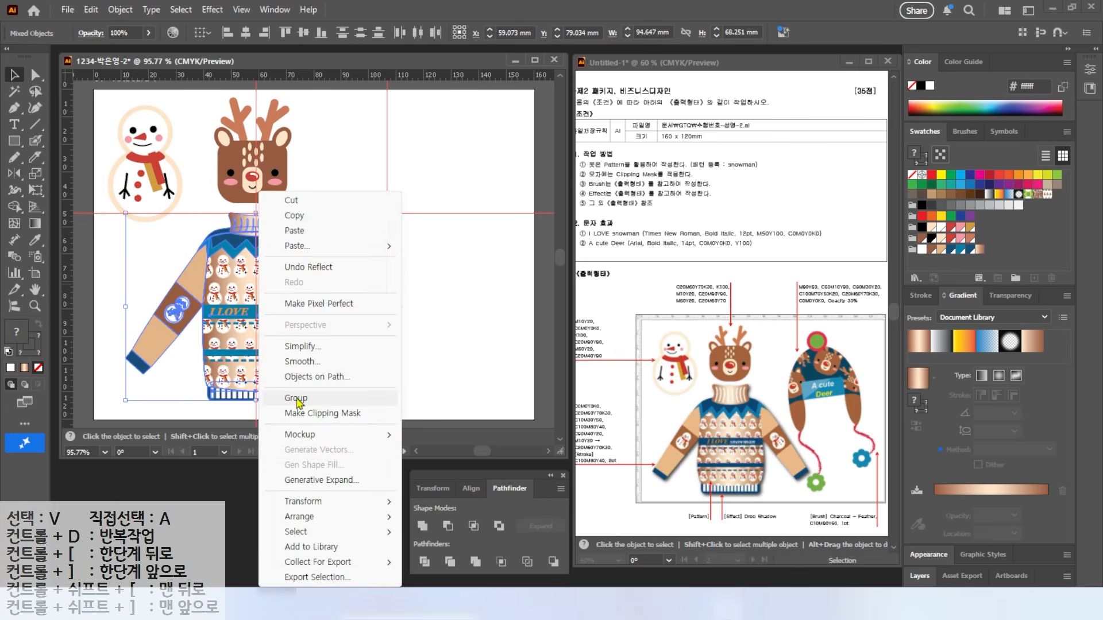
click(298, 400)
drag(267, 307, 255, 321)
key(a)
key(ctrl+z)
key(v)
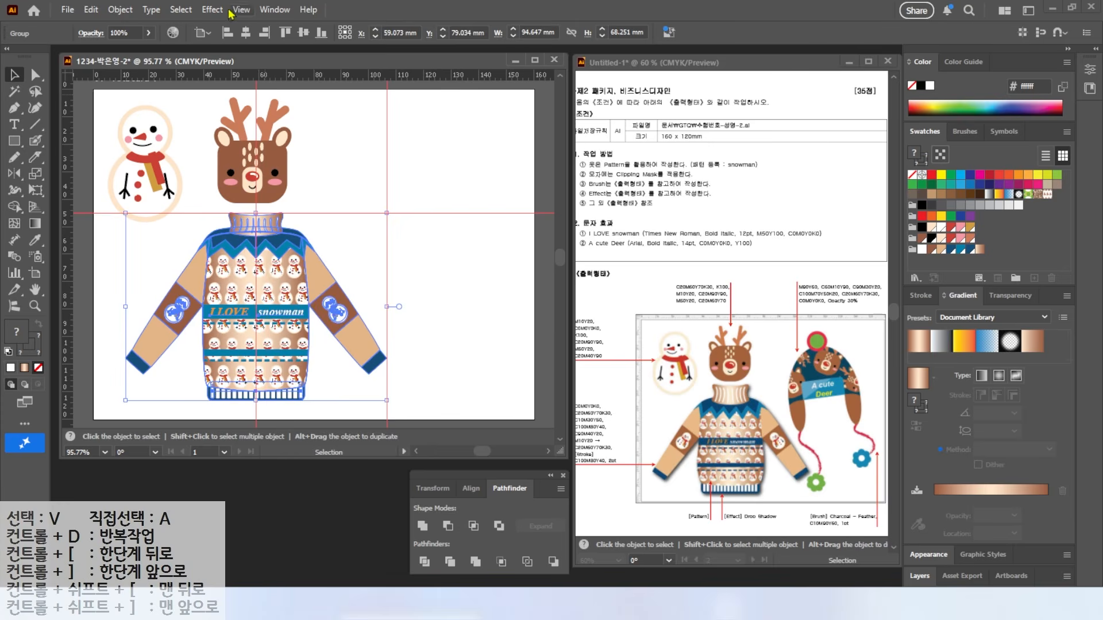
Step: Apply a Drop Shadow with 1 mm X offset, Y offset and blur
click(212, 9)
mouse_move(244, 165)
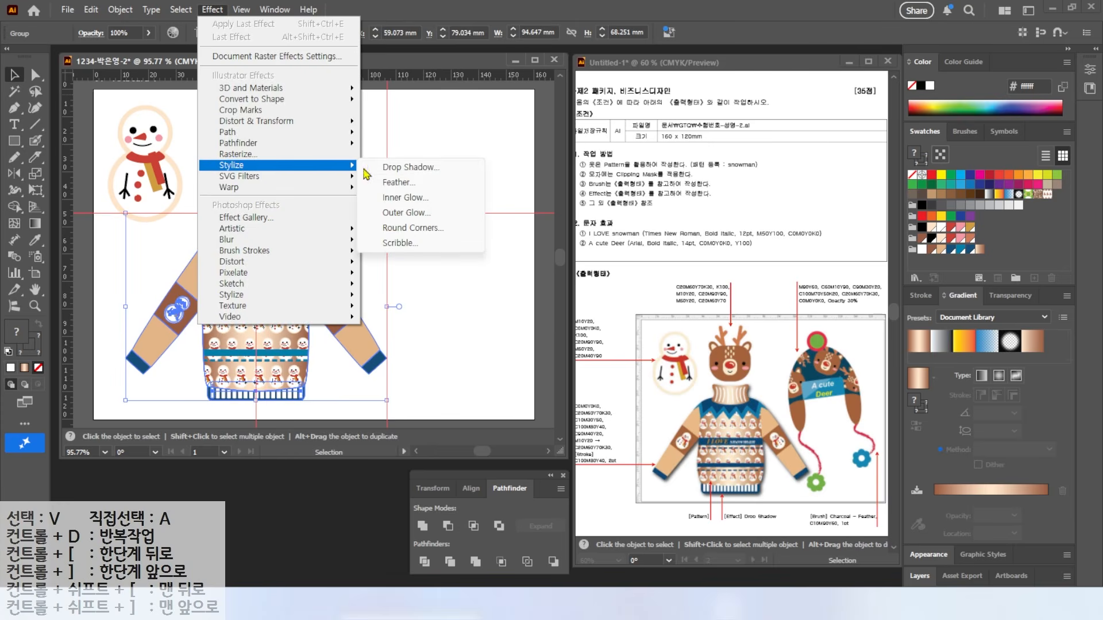
click(410, 170)
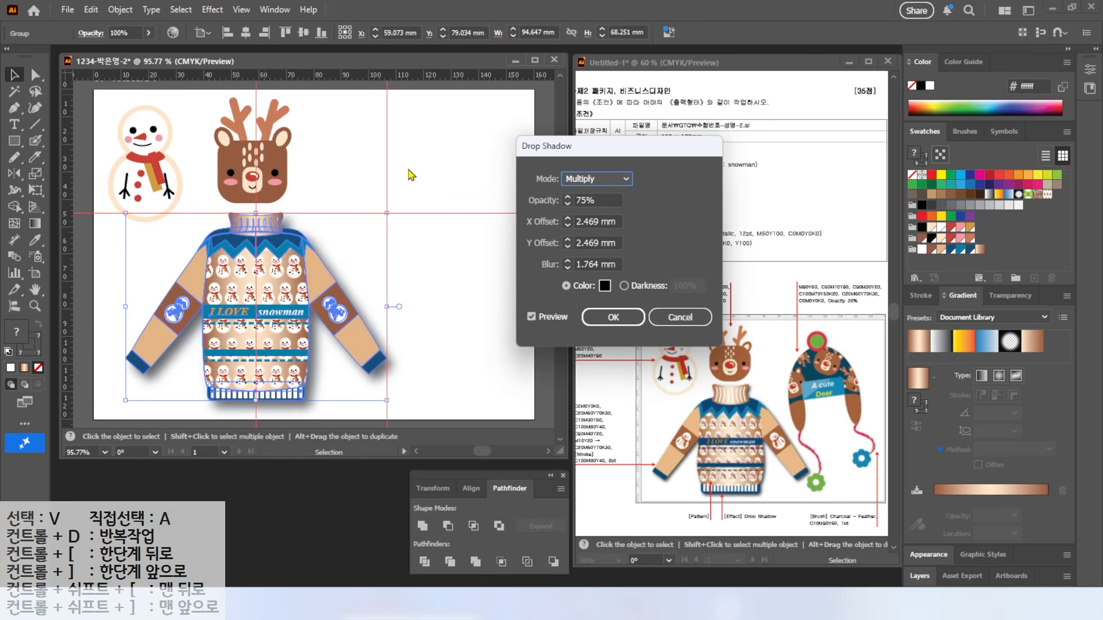
click(568, 225)
text(1)
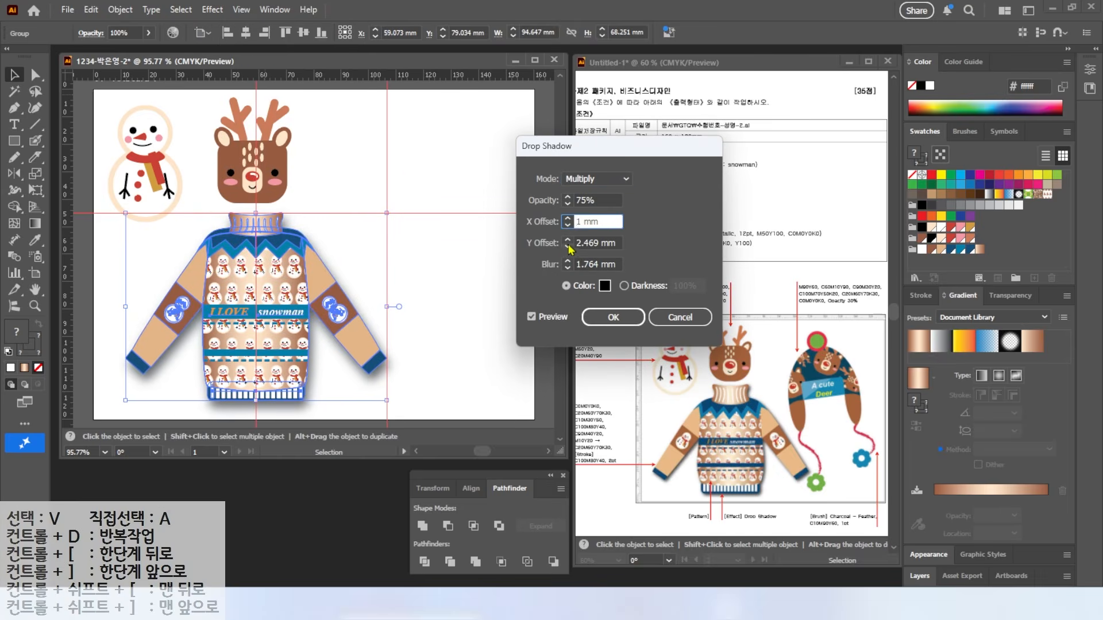
key(Tab)
text(1)
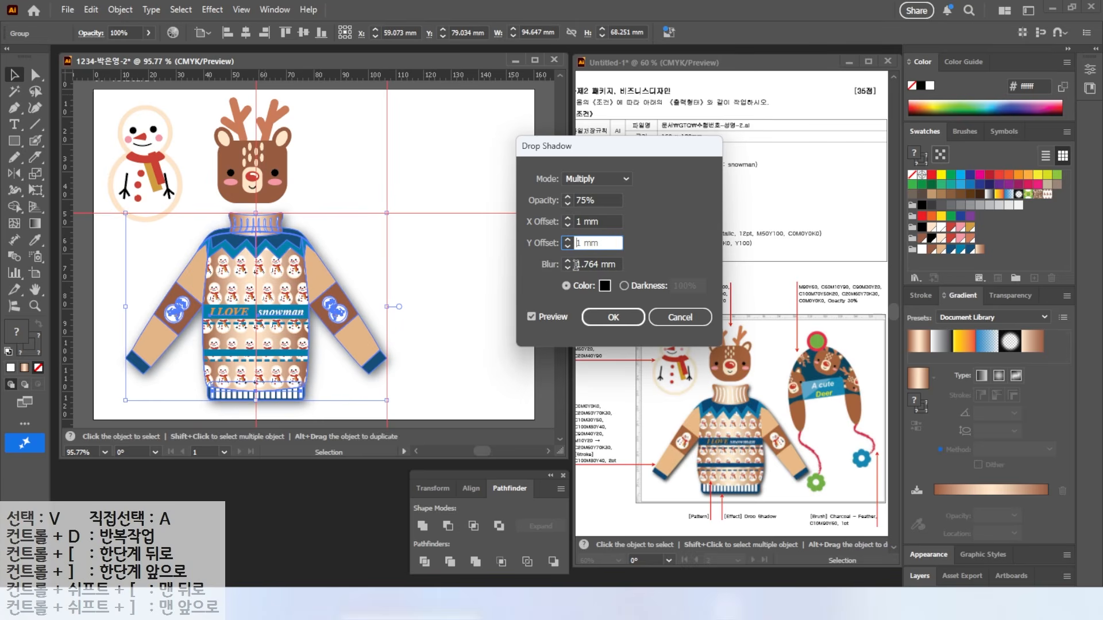
key(Tab)
text(1)
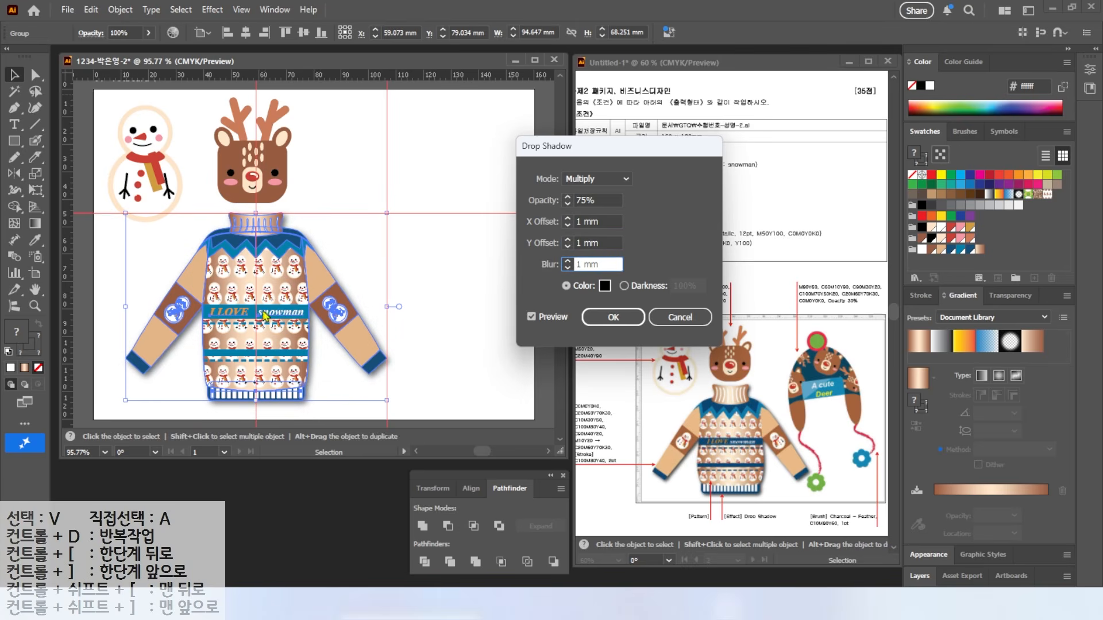
click(614, 318)
click(410, 162)
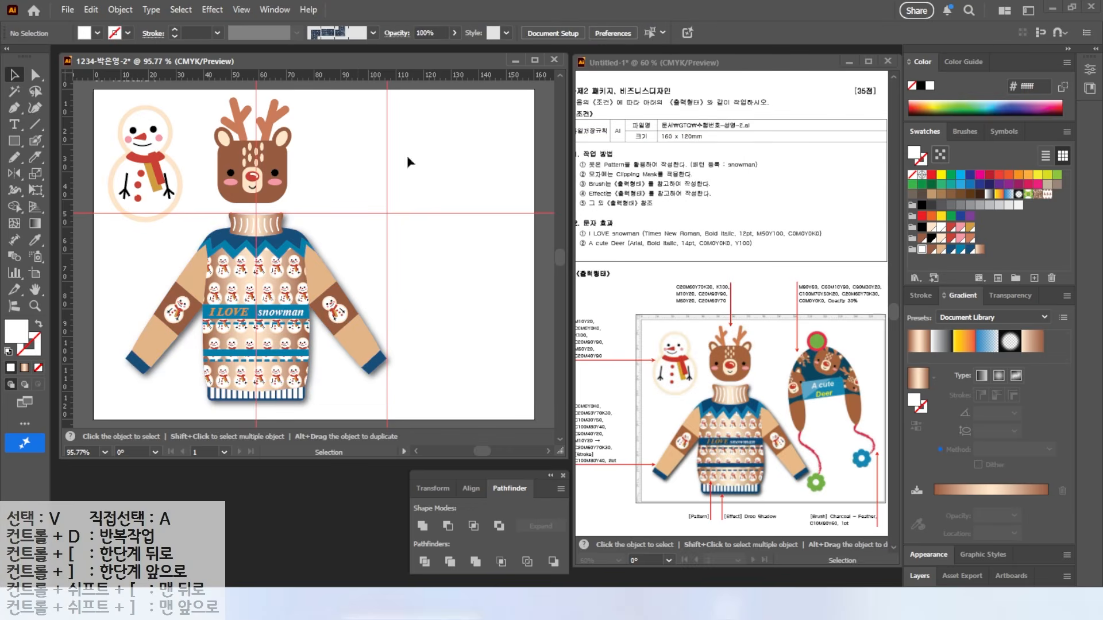
Step: Clear all guides from the artboard via View > Guides
click(241, 9)
mouse_move(425, 403)
click(505, 472)
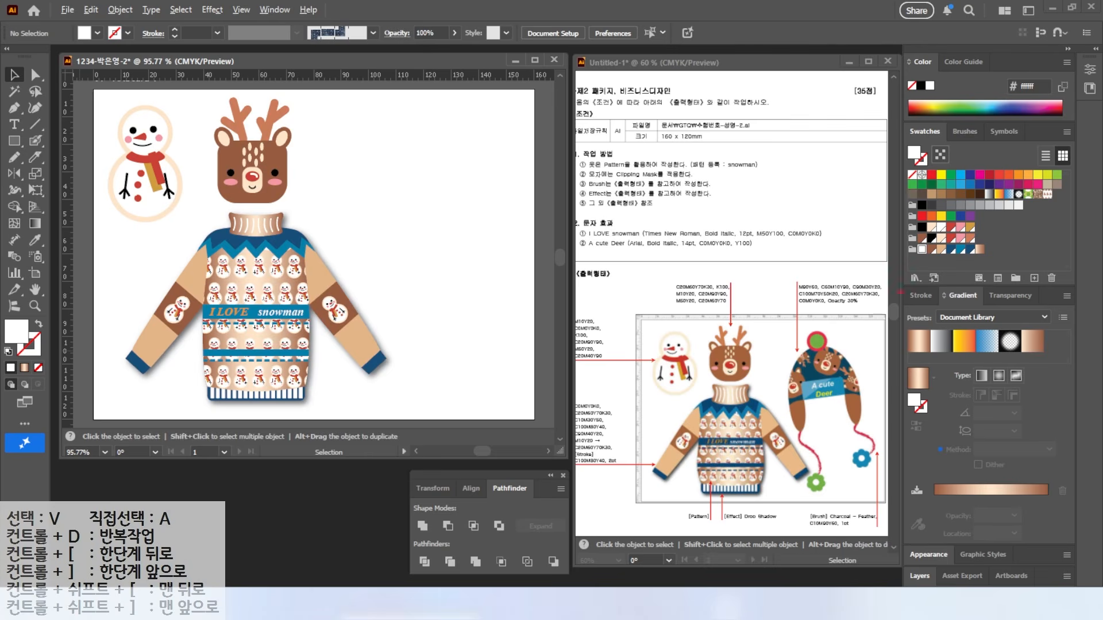
Step: Create a new swatch colour group and add a red swatch to it
click(1015, 278)
key(Return)
click(1004, 277)
key(Tab)
key(Tab)
text(90)
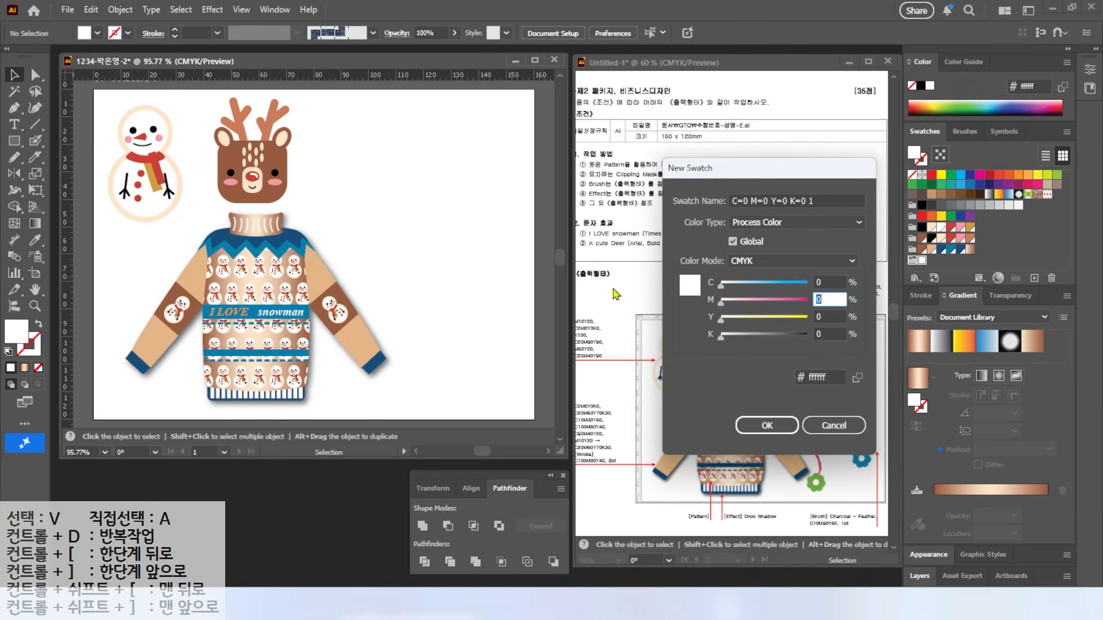
key(Tab)
text(60)
key(Return)
Step: Add green and blue swatches to the new colour group
click(1034, 278)
key(Tab)
key(Tab)
text(60)
key(Tab)
text(0)
key(Tab)
text(90)
key(Return)
click(1033, 278)
text(90)
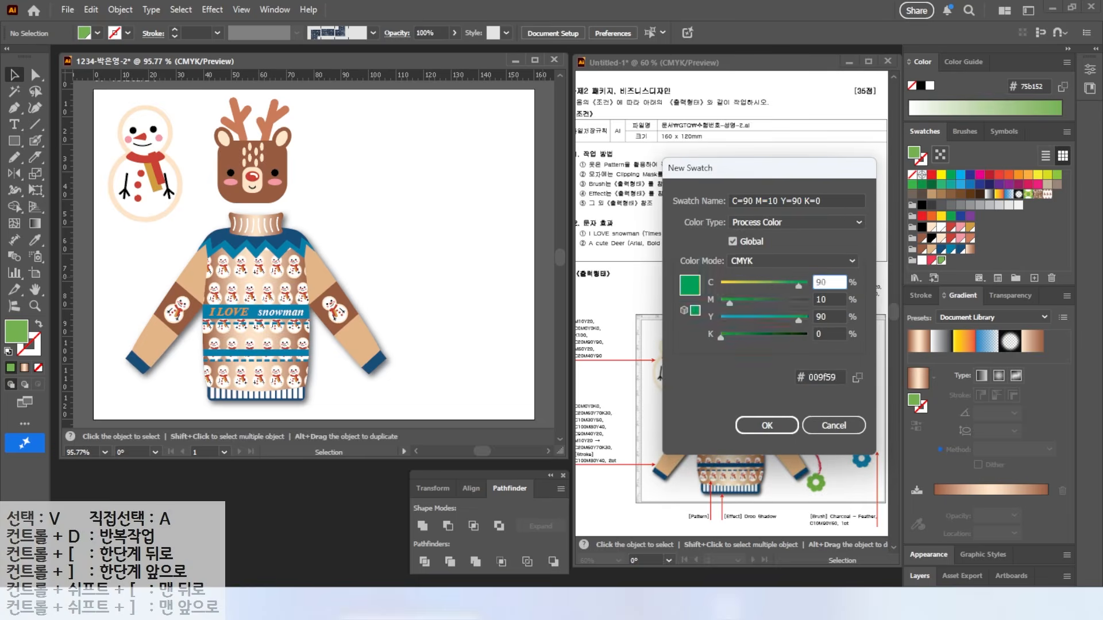
key(Tab)
text(30)
key(Tab)
text(20)
key(Return)
click(1033, 278)
Step: Add dark teal (CMYK 100/70/50/20) and brown (20/60/70/30) swatches, discarding one extra swatch
click(830, 281)
text(100	70	50	20)
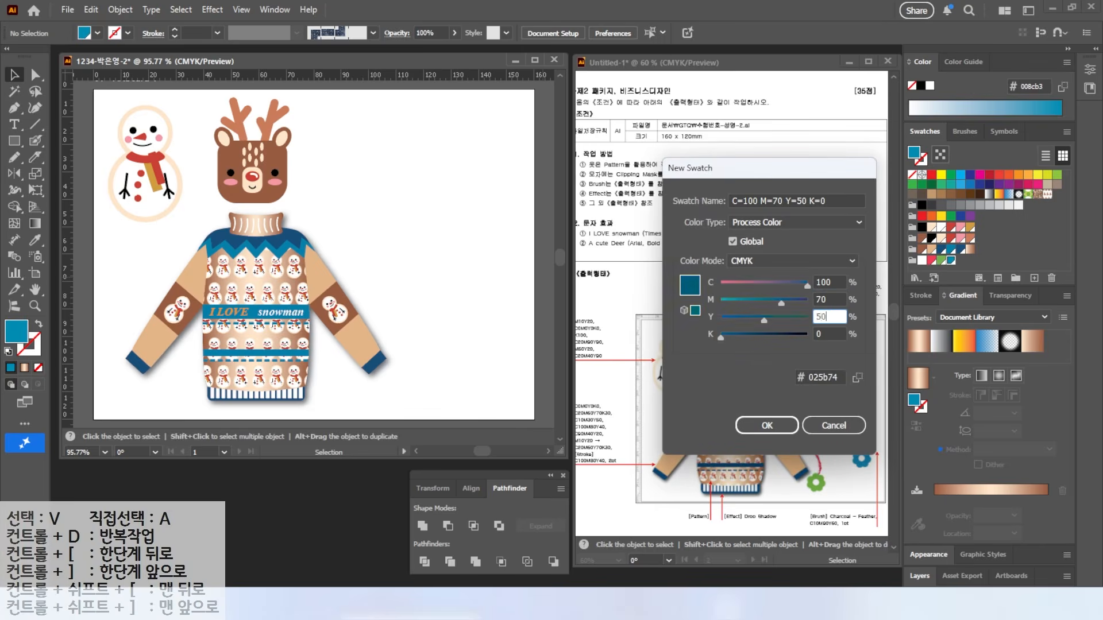
key(Return)
click(1034, 278)
click(830, 281)
text(20	60	70	30)
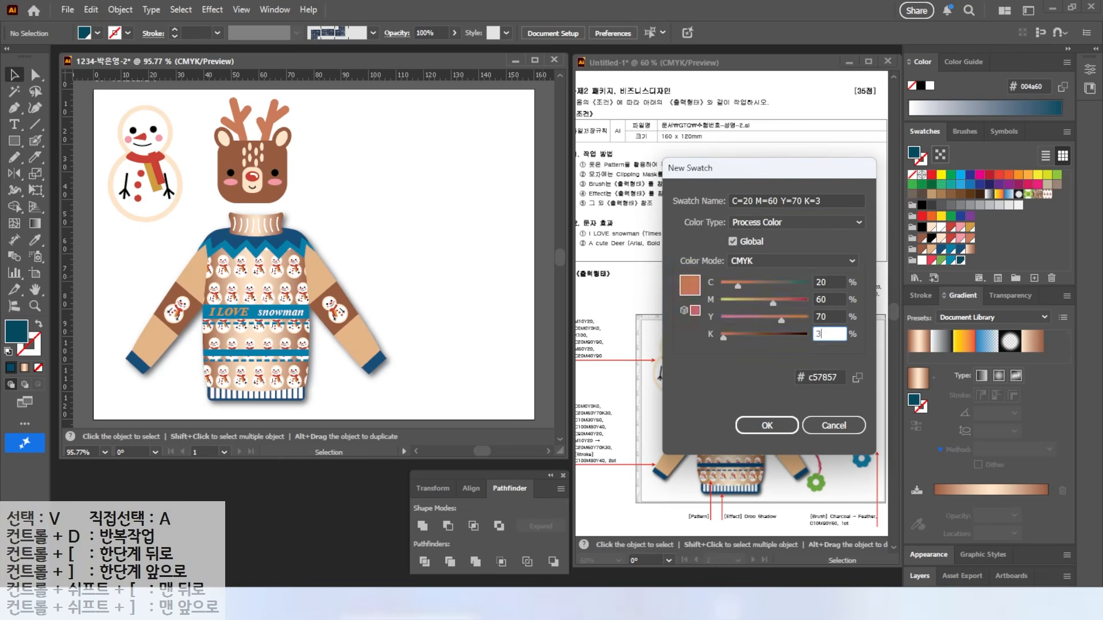
key(Return)
click(1034, 278)
click(827, 282)
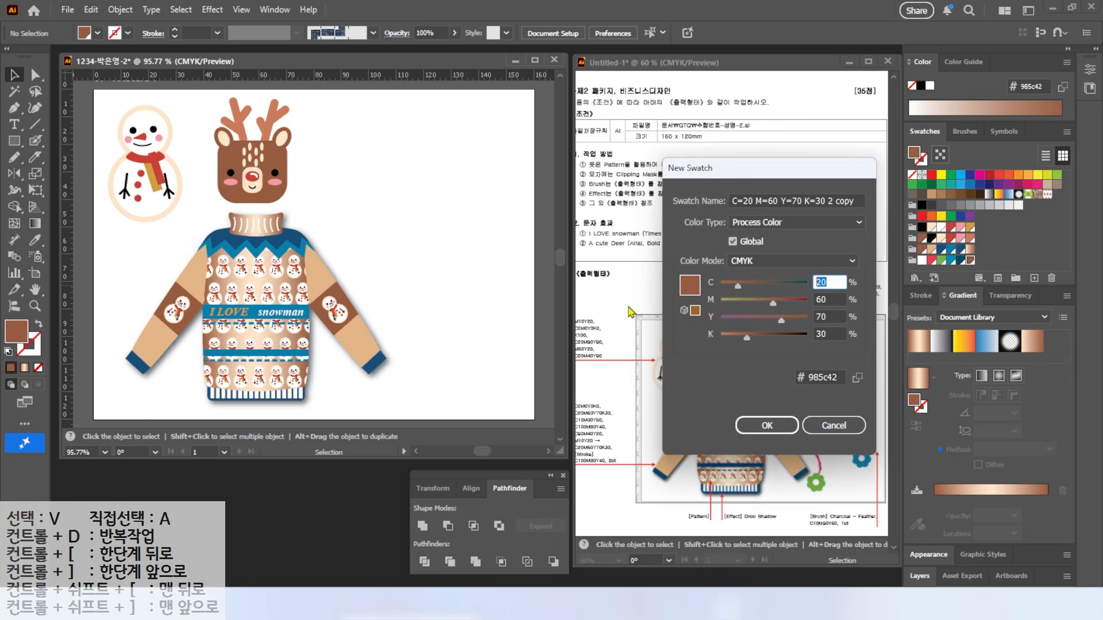
key(Return)
Step: Draw a tall brown ellipse right of the sweater and duplicate it alongside
drag(15, 141, 64, 173)
drag(380, 164, 410, 282)
key(v)
drag(390, 203, 346, 243)
Step: Draw a large brown oval behind both ear ovals and flatten its bottom point
scroll(487, 199, up, 3)
click(17, 143)
drag(238, 108, 466, 368)
click(13, 76)
drag(358, 236, 357, 217)
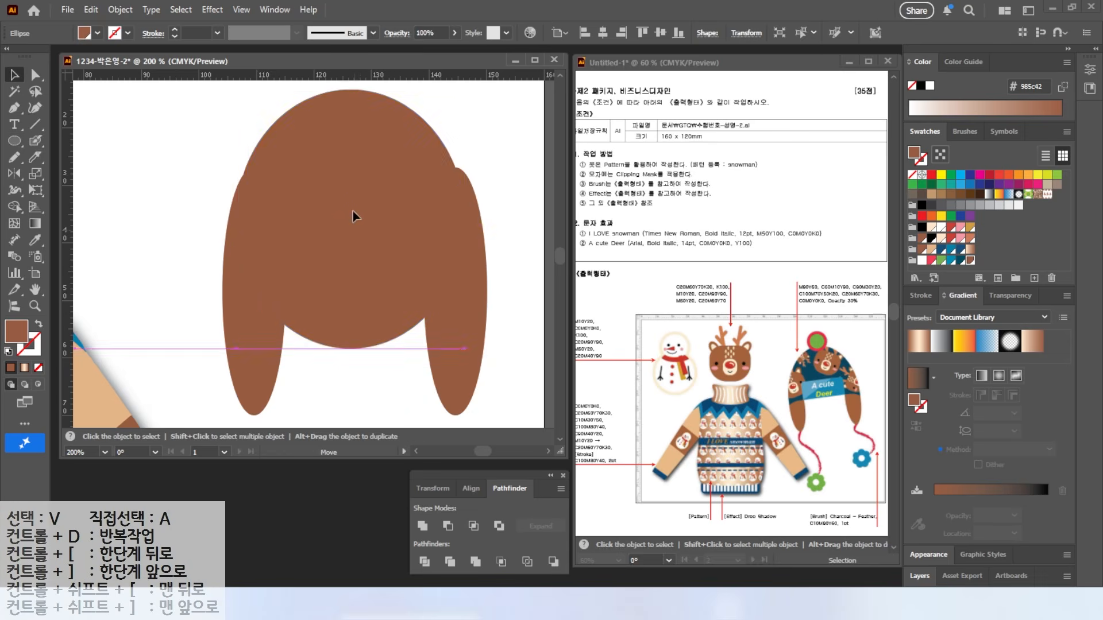
key(ctrl+shift+bracketleft)
click(468, 271)
click(394, 239)
key(a)
drag(350, 348, 340, 274)
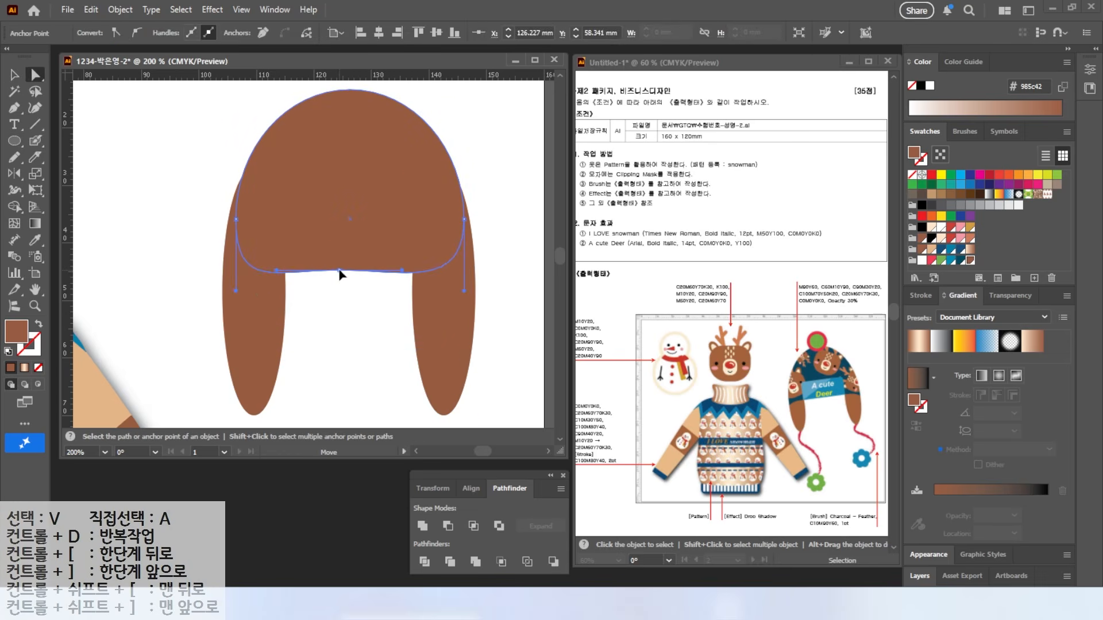
Step: Draw a blue rounded rectangle across the hat as its band
click(14, 141)
click(67, 157)
mouse_move(278, 188)
mouse_down()
mouse_move(364, 268)
mouse_move(412, 273)
mouse_up()
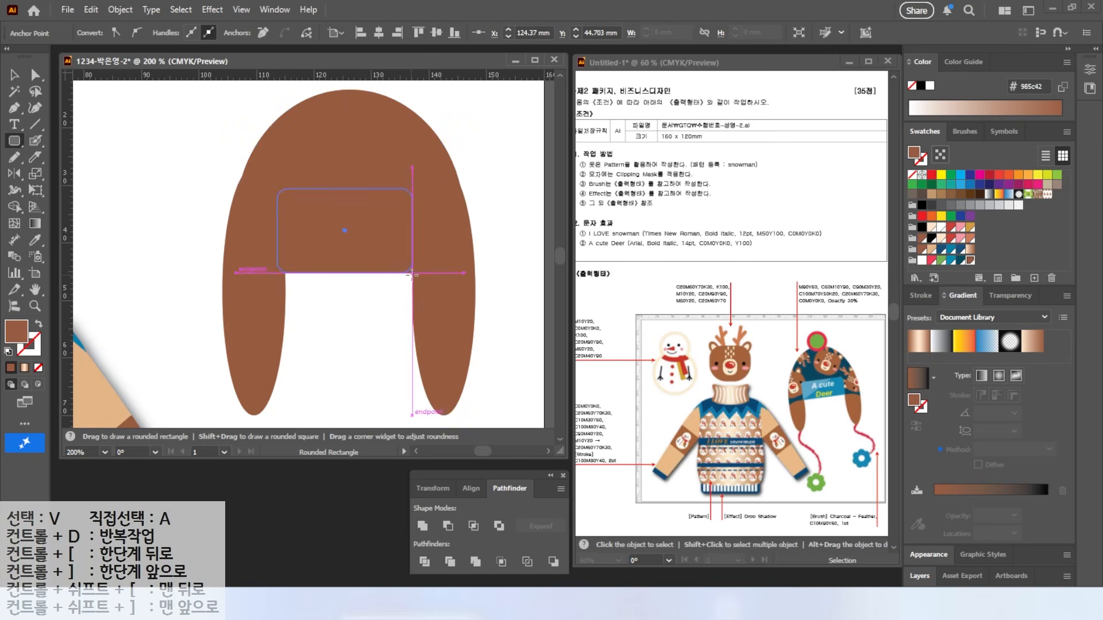
drag(347, 188, 347, 201)
key(a)
click(922, 261)
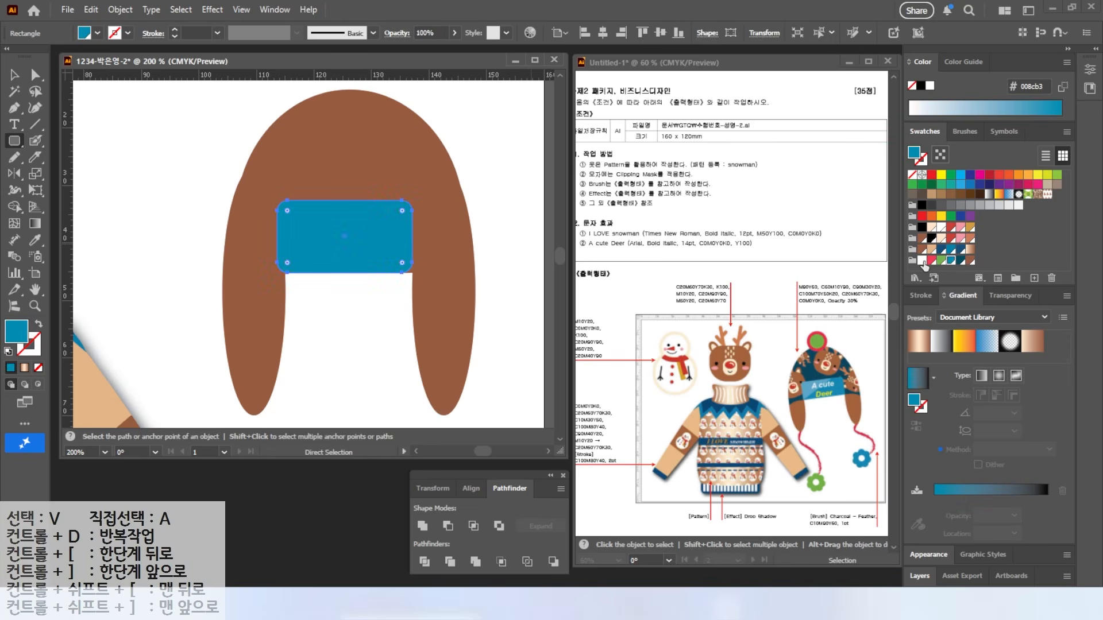
Step: Make the band's bottom-left and bottom-right corners sharp
click(35, 75)
key(alt)
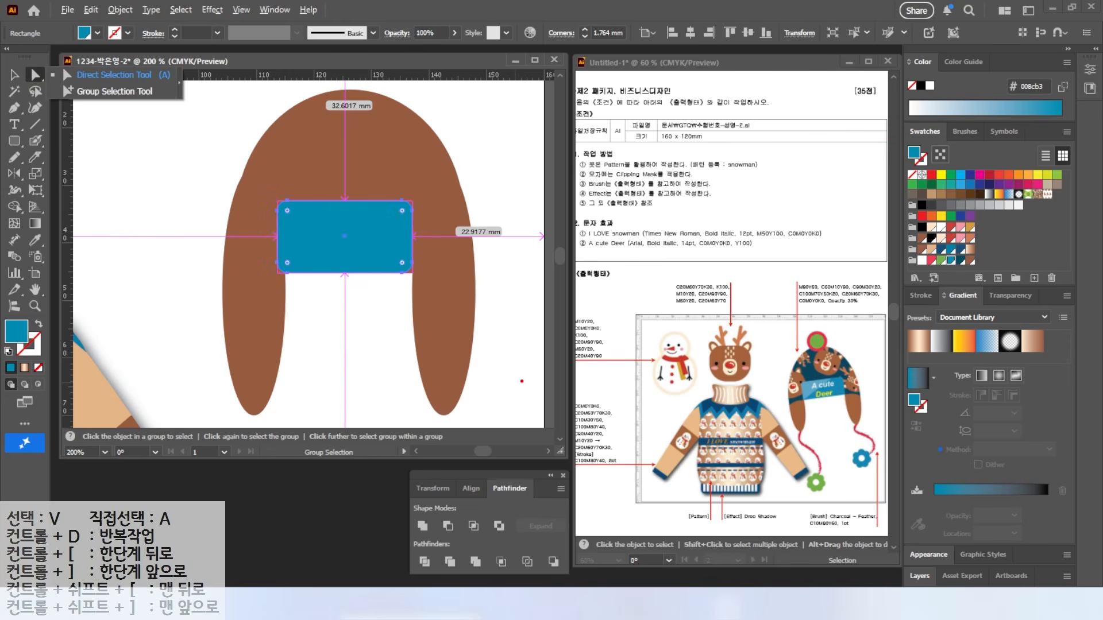
drag(287, 268, 241, 326)
key(Escape)
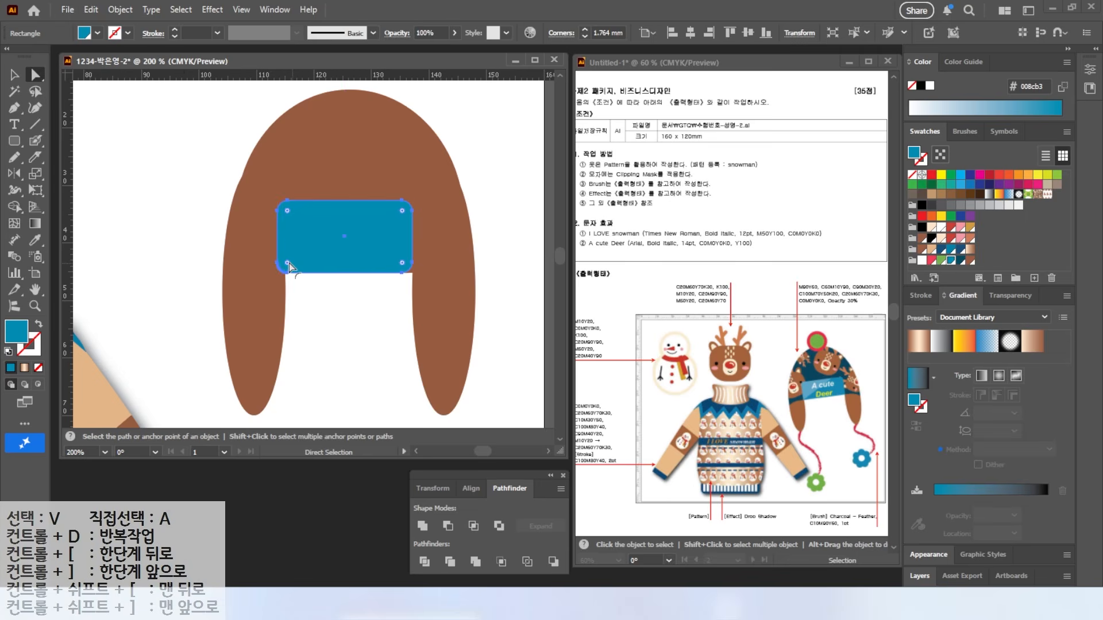
drag(288, 264, 276, 276)
drag(402, 265, 424, 286)
key(alt)
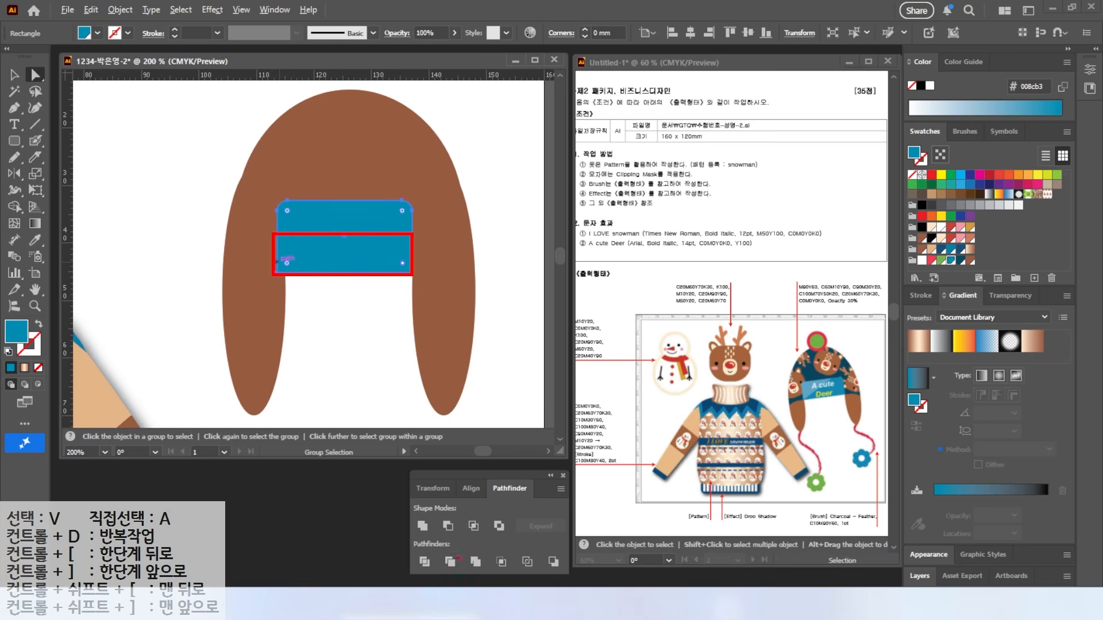
key(Escape)
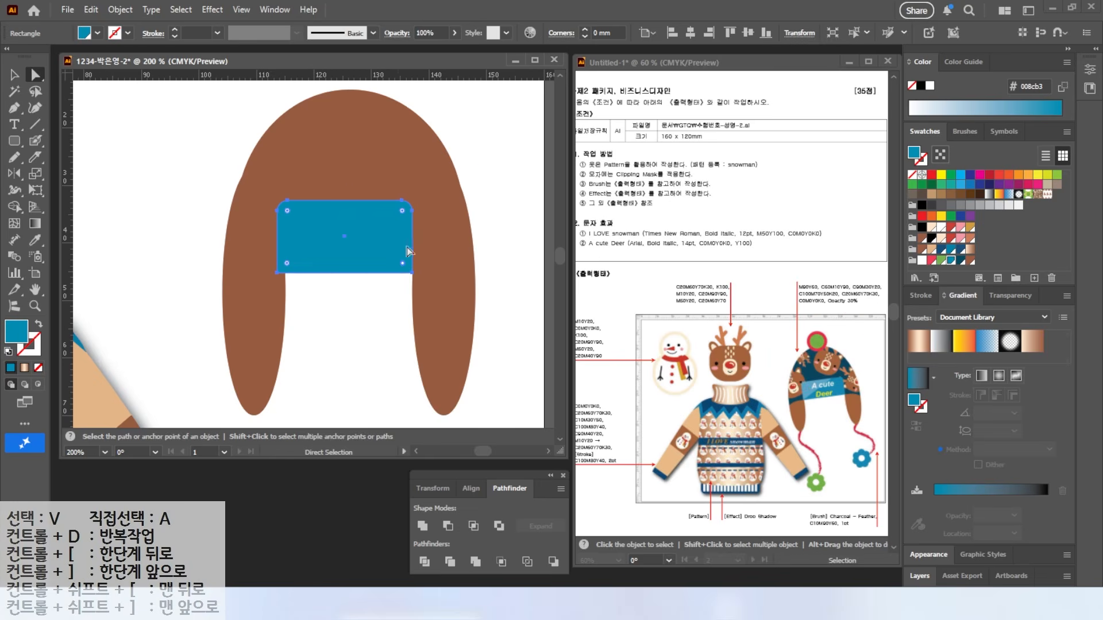
Step: Trim the band's top and left edges, then duplicate it slightly higher
key(v)
drag(348, 202, 348, 211)
drag(278, 244, 283, 244)
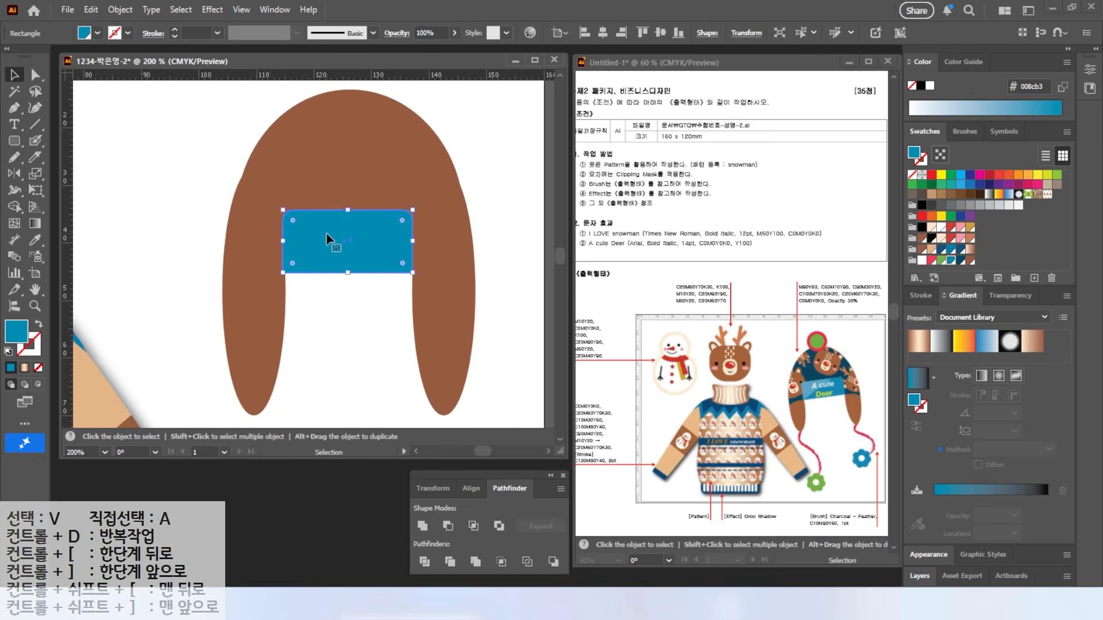
key(a)
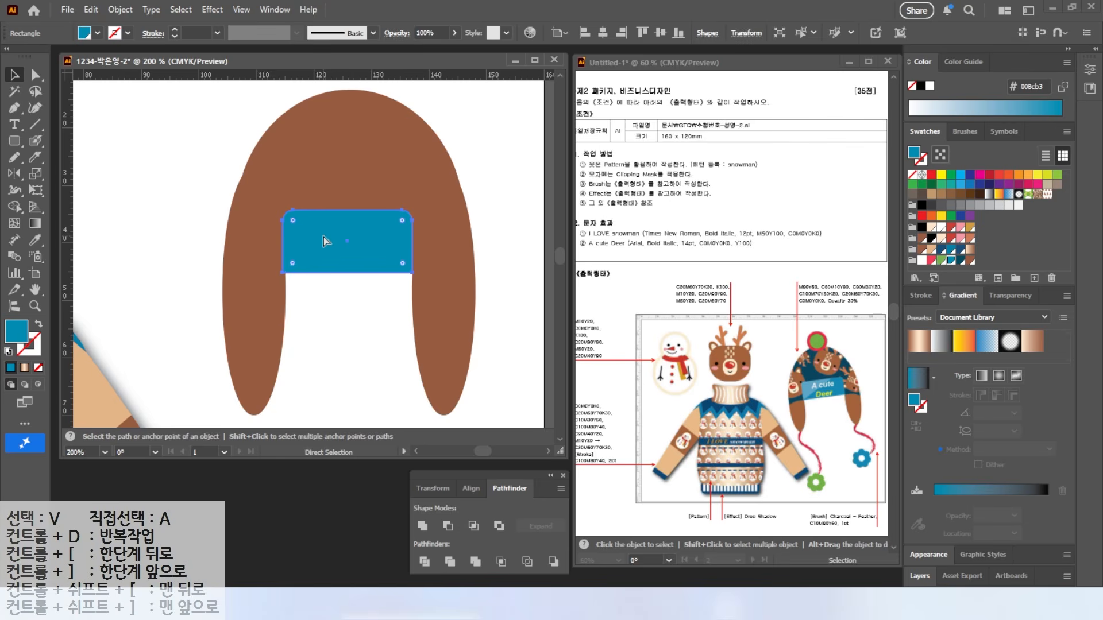
key(v)
drag(343, 240, 348, 215)
Step: Fill the duplicate band white and set its opacity to 30%
click(922, 260)
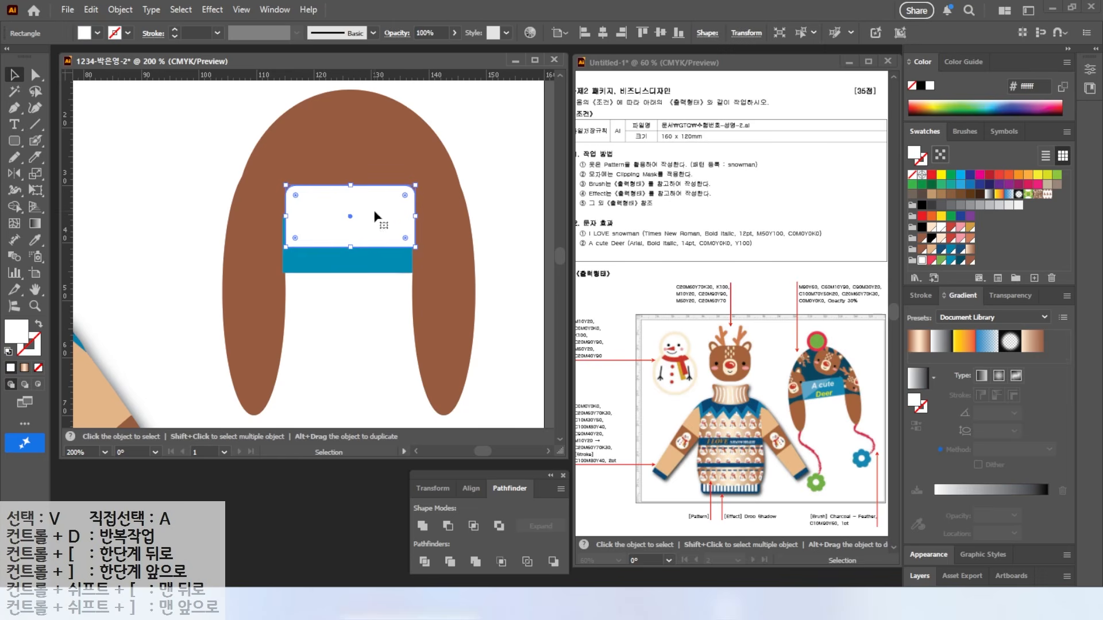
key(alt)
mouse_move(474, 49)
mouse_down()
mouse_move(420, 1)
mouse_move(500, 109)
mouse_up()
key(e)
mouse_move(1050, 320)
mouse_down()
mouse_move(1011, 331)
mouse_move(1047, 286)
mouse_up()
key(Escape)
click(1010, 295)
click(1023, 483)
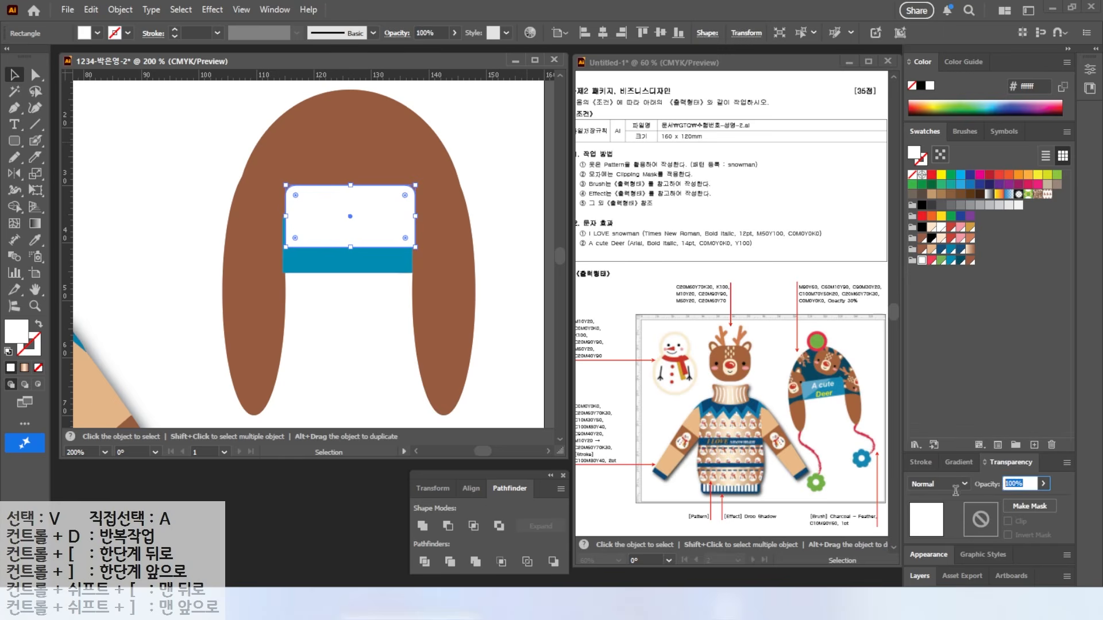
text(30)
key(Return)
Step: Move the translucent white band down onto the blue band
key(a)
key(v)
drag(357, 215, 361, 243)
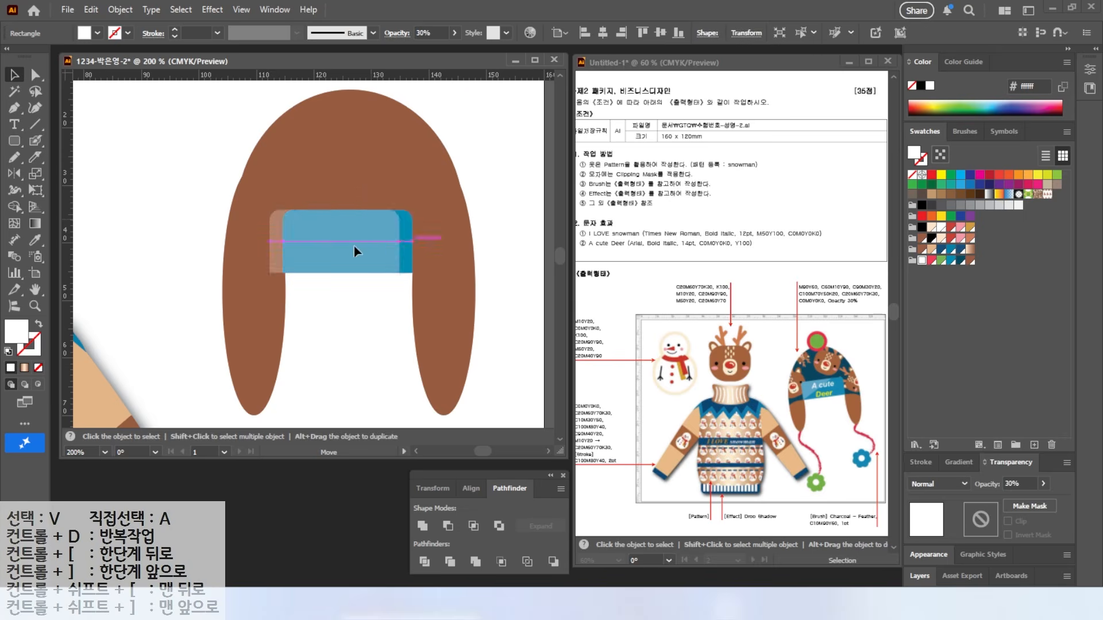
key(ctrl+shift+a)
Step: Split the white band with a diagonal line and delete the lower-right triangle
click(37, 124)
drag(422, 193, 236, 302)
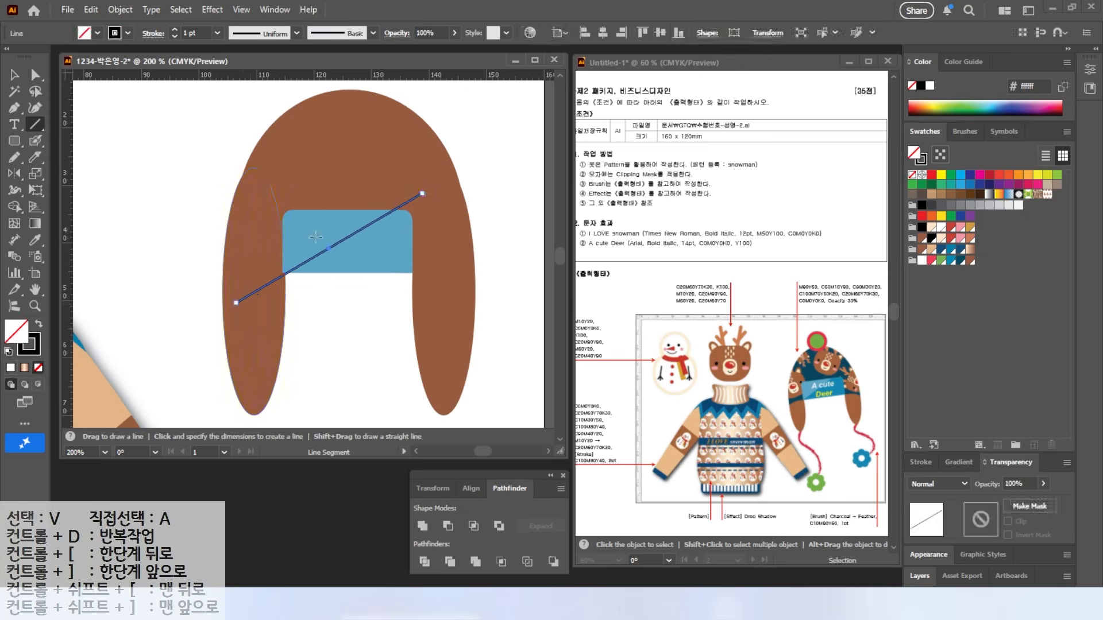
key(v)
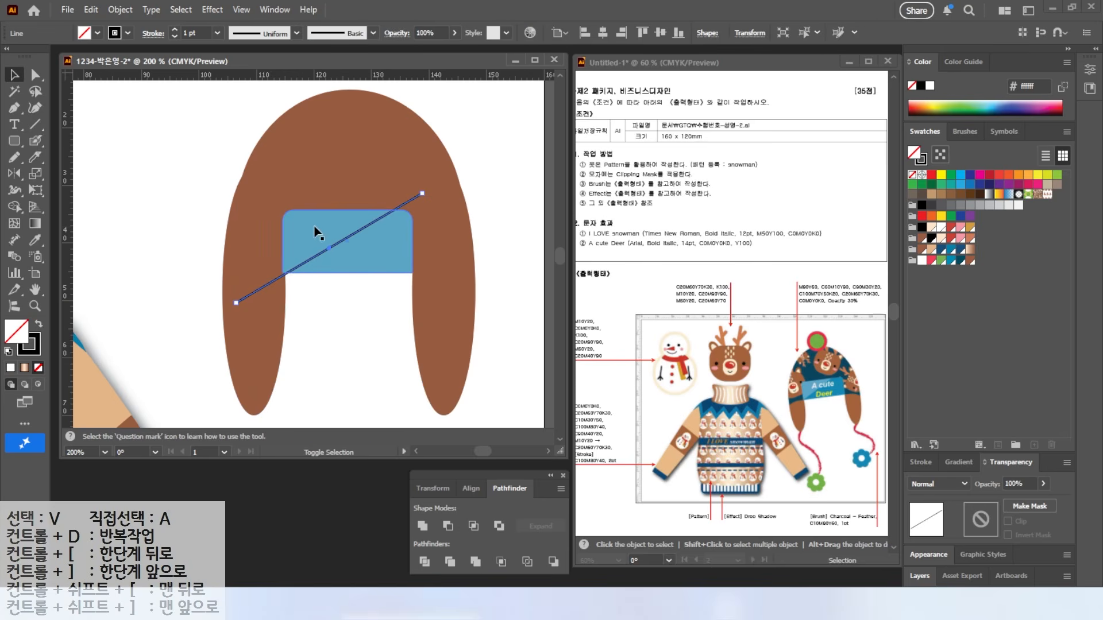
shift+click(320, 269)
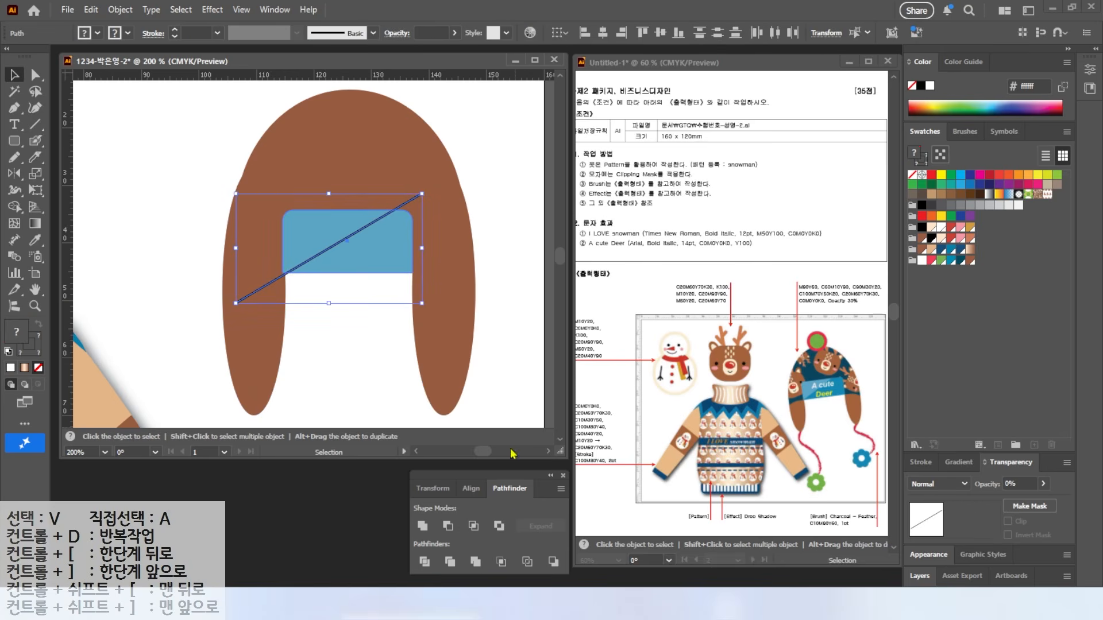
click(425, 561)
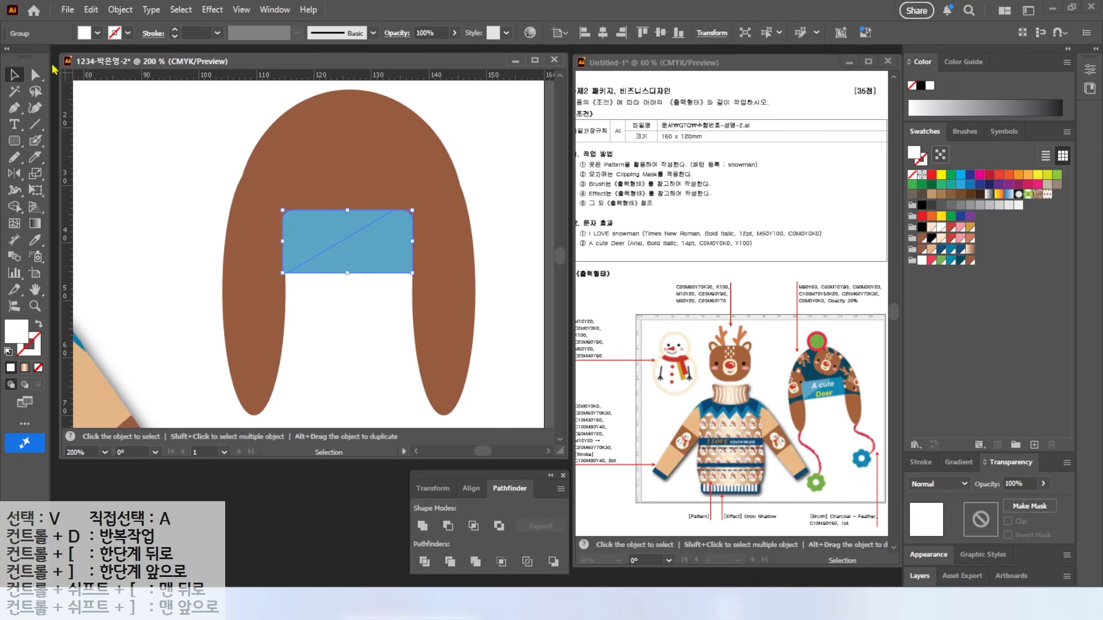
click(35, 80)
click(372, 246)
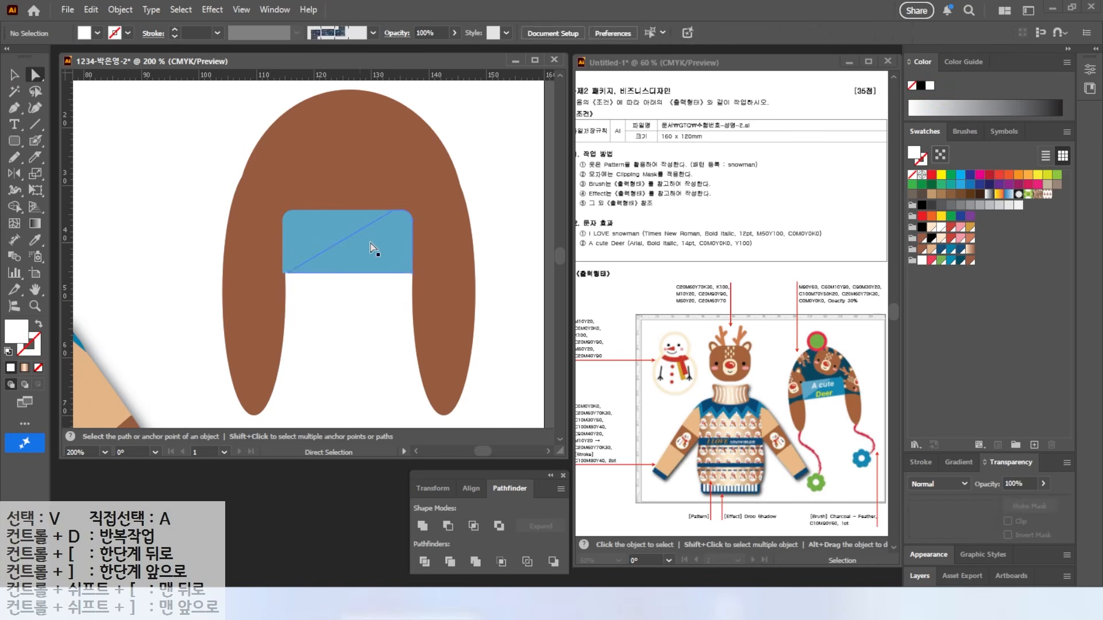
key(Delete)
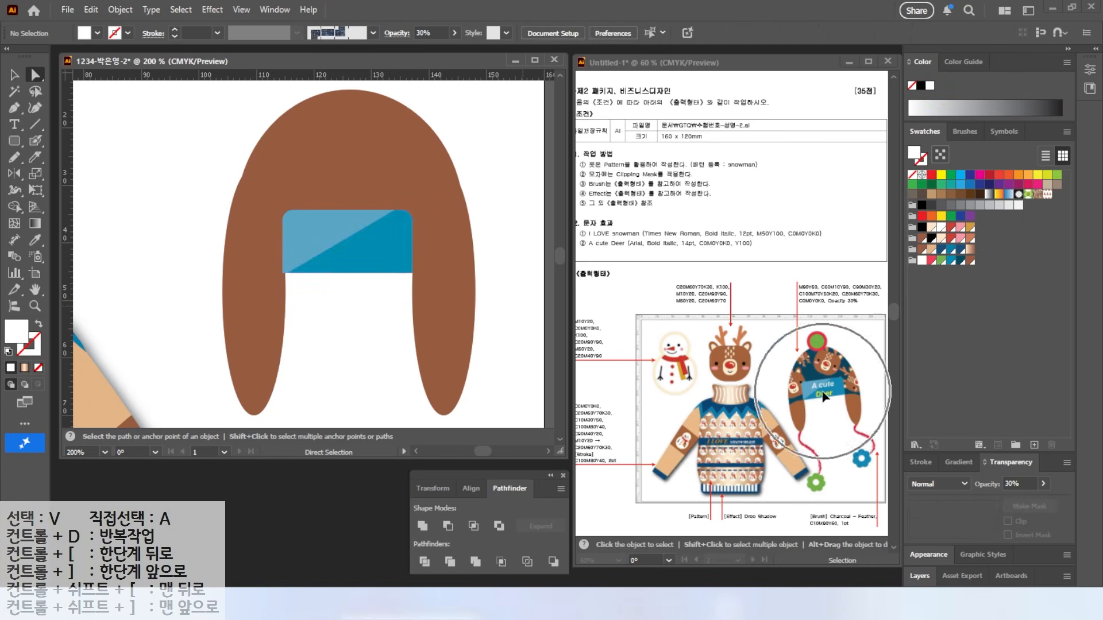
Step: Knife-cut the brown hat along the band's bottom edge and fill the upper crown dark teal
alt+click(468, 252)
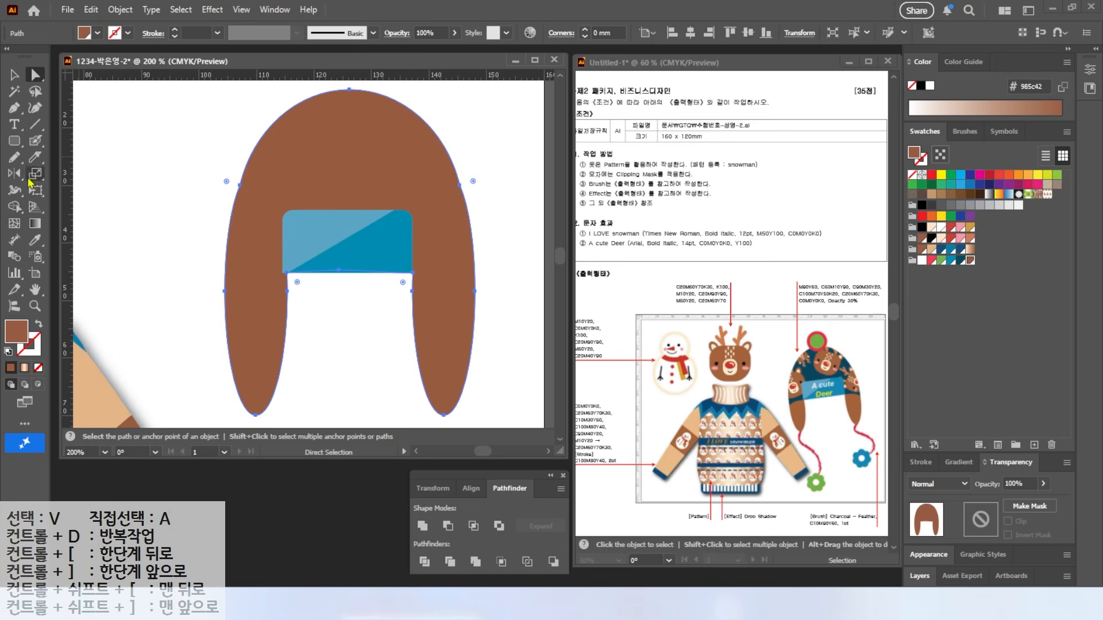
click(33, 158)
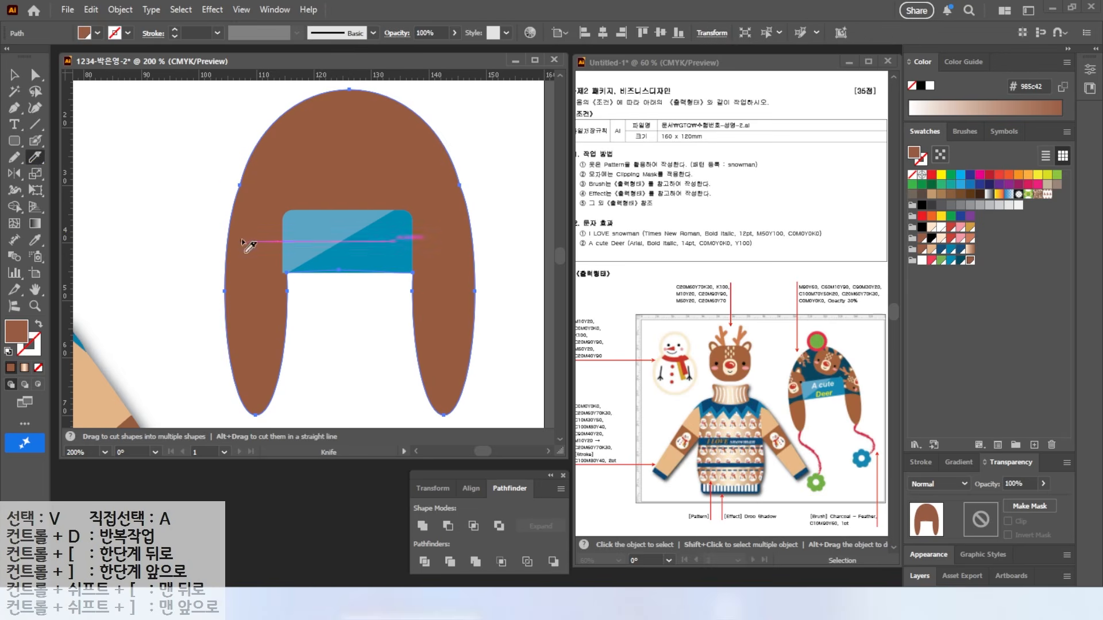
mouse_move(201, 307)
mouse_down()
mouse_move(242, 282)
mouse_move(281, 279)
mouse_up()
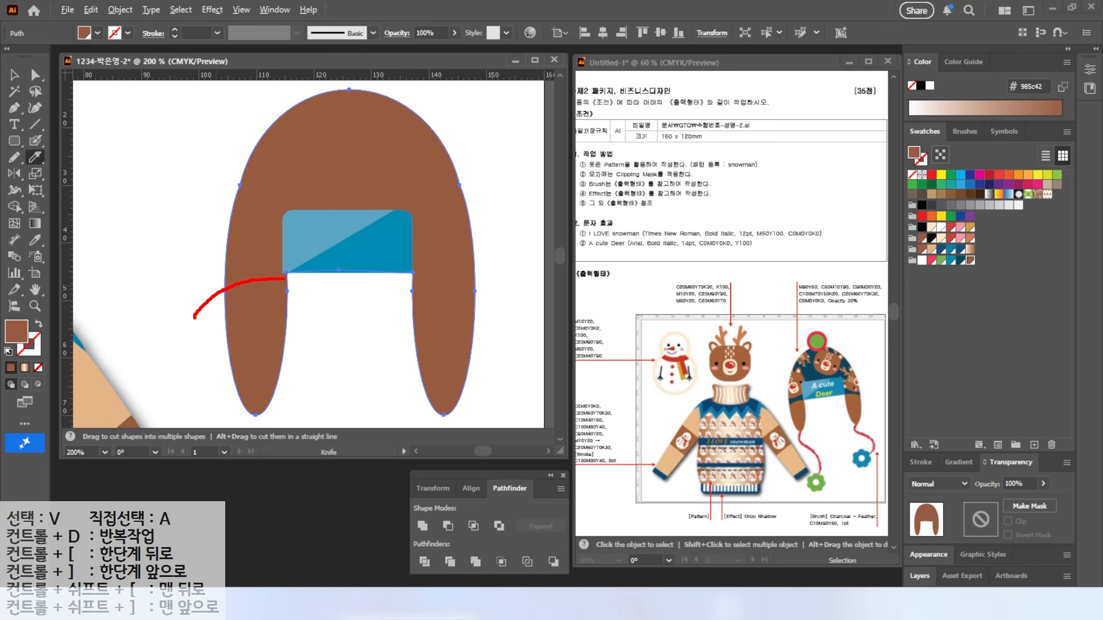
drag(460, 268, 524, 296)
mouse_move(170, 317)
mouse_down()
mouse_move(226, 291)
mouse_move(333, 282)
mouse_up()
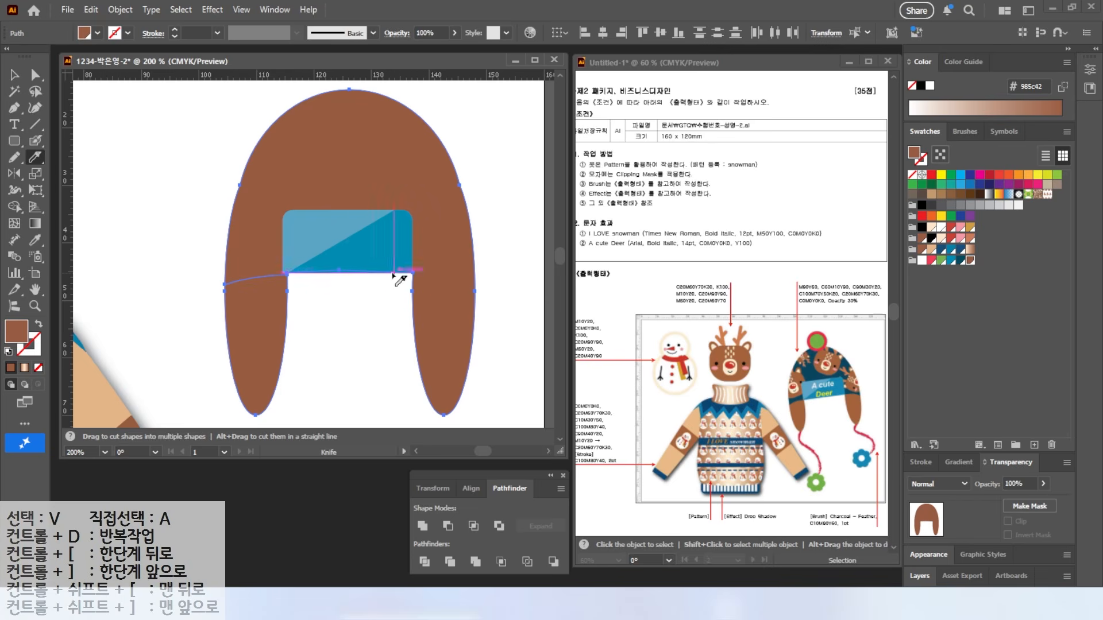
key(v)
click(247, 170)
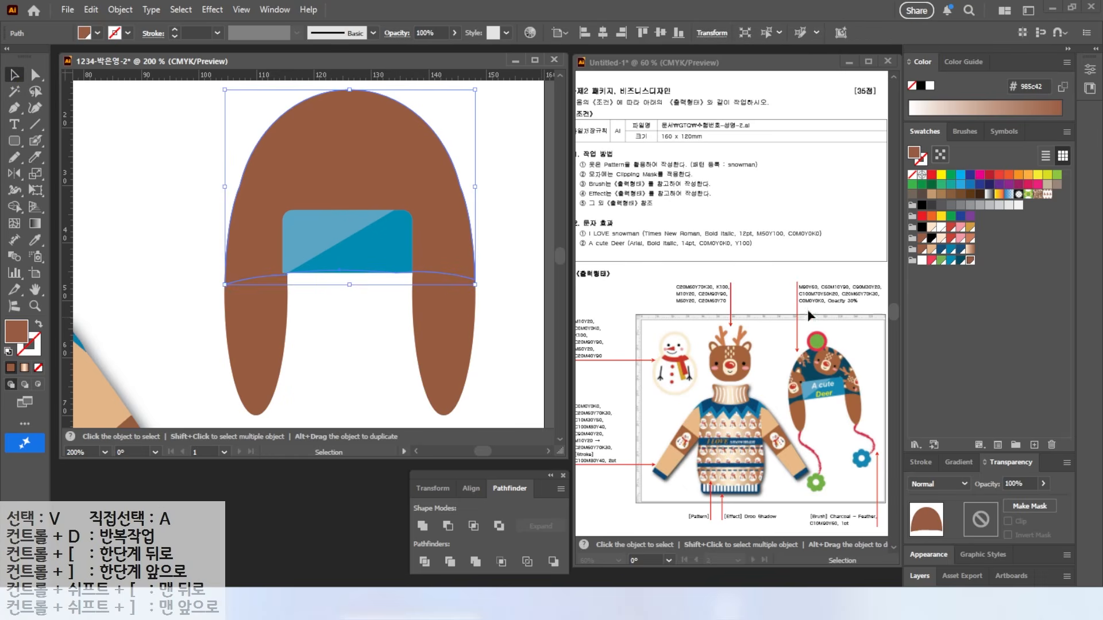
click(961, 260)
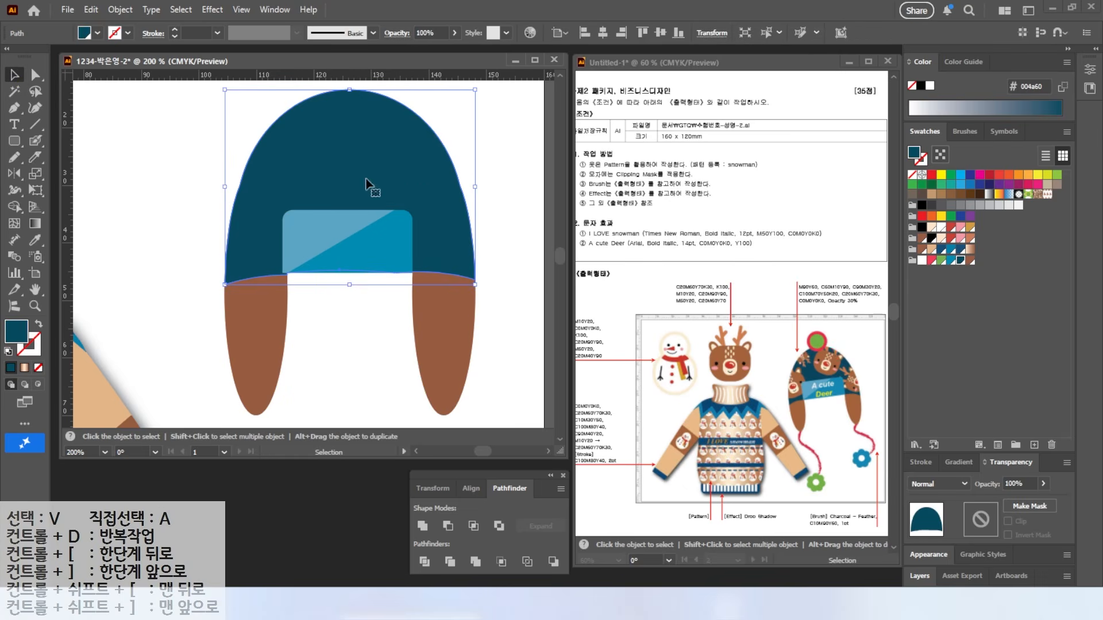
Step: Duplicate a deer head onto the hat and bring it to the front
scroll(262, 180, down, 2)
drag(116, 167, 236, 164)
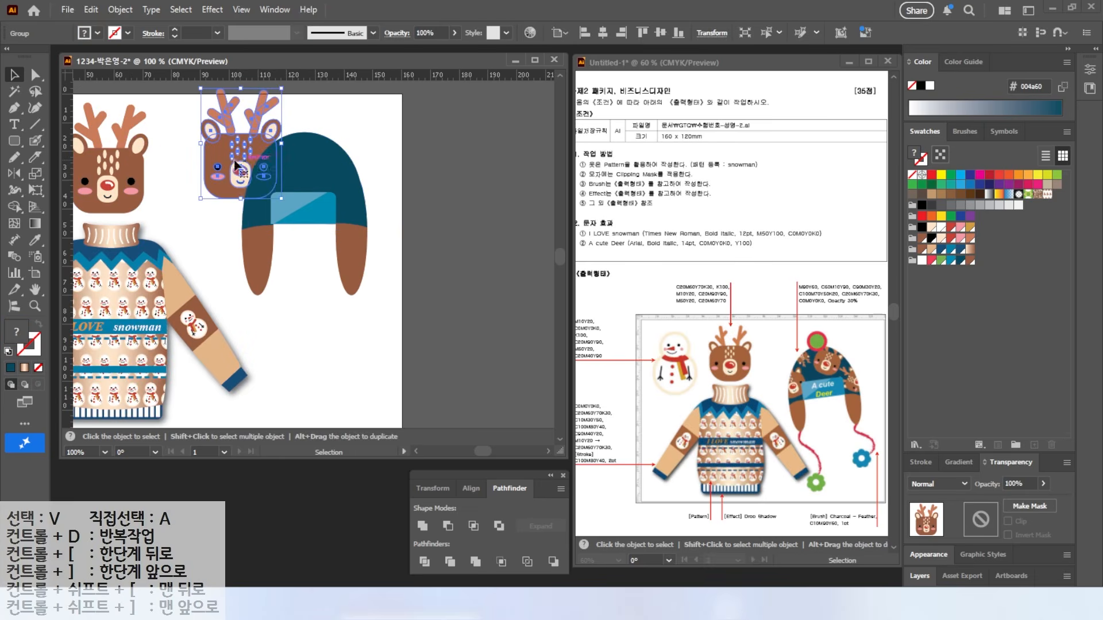
right_click(235, 164)
mouse_move(289, 520)
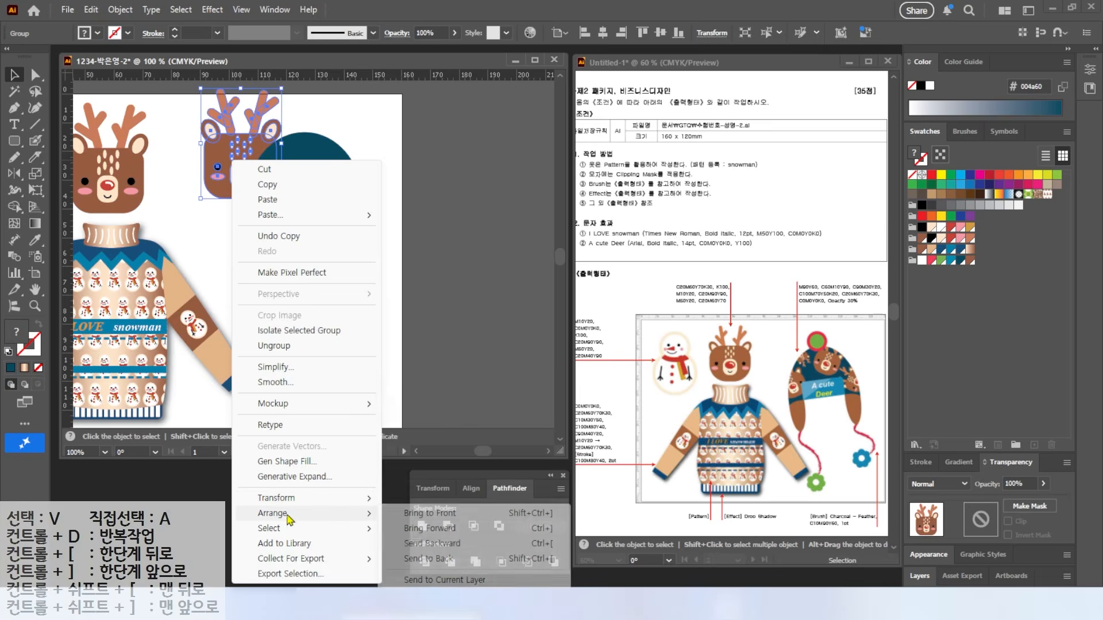
click(431, 516)
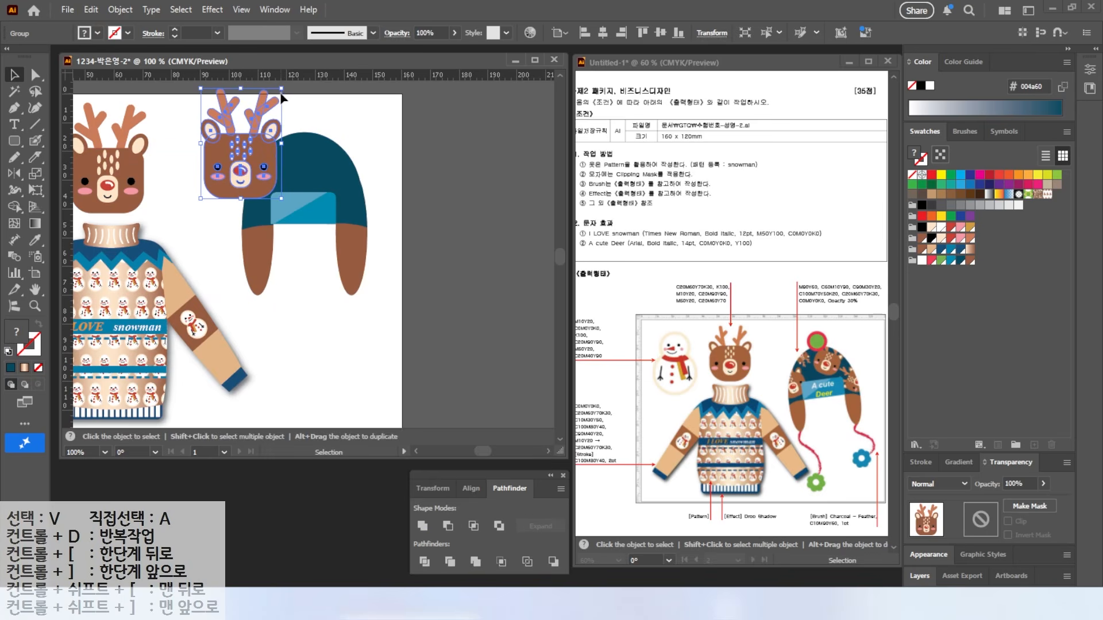
Step: Shrink, rotate and scatter deer-head copies across the hat crown
drag(281, 90, 371, 206)
drag(398, 164, 331, 141)
drag(368, 214, 367, 212)
drag(235, 208, 259, 190)
drag(296, 179, 377, 205)
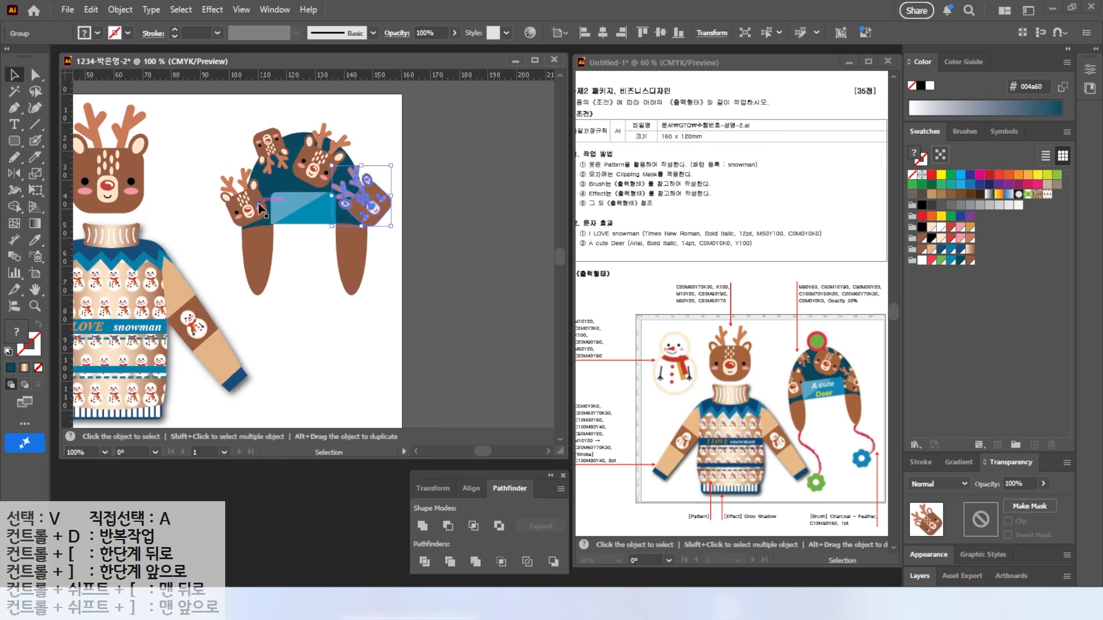
key(ctrl+shift+a)
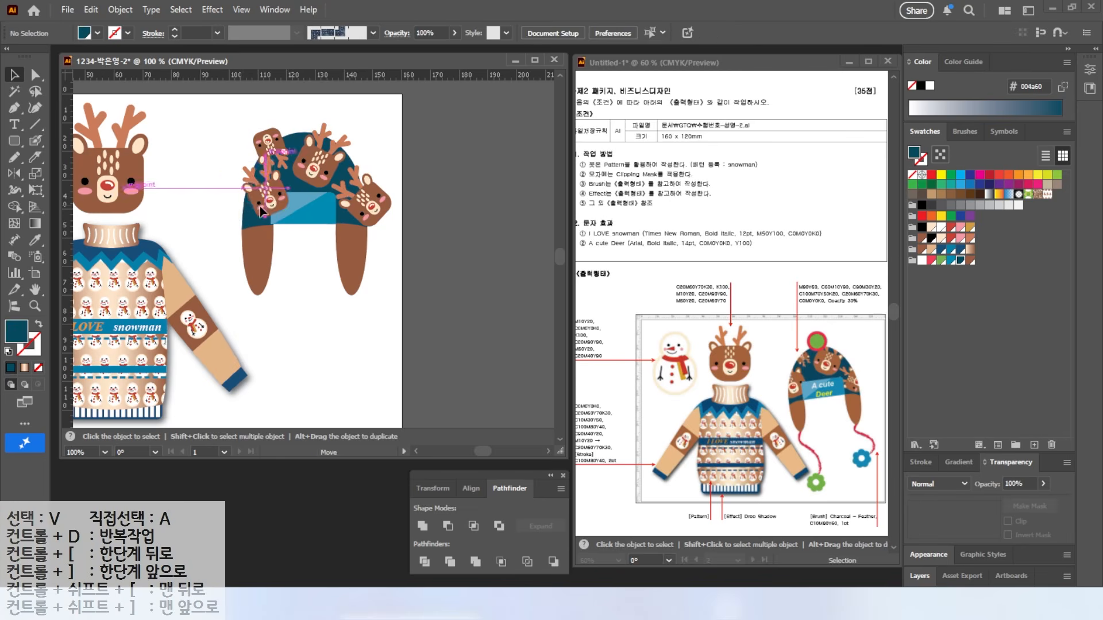
Step: Send the blue hat band one step backward, then select the dark-blue hat shape
click(256, 198)
click(302, 202)
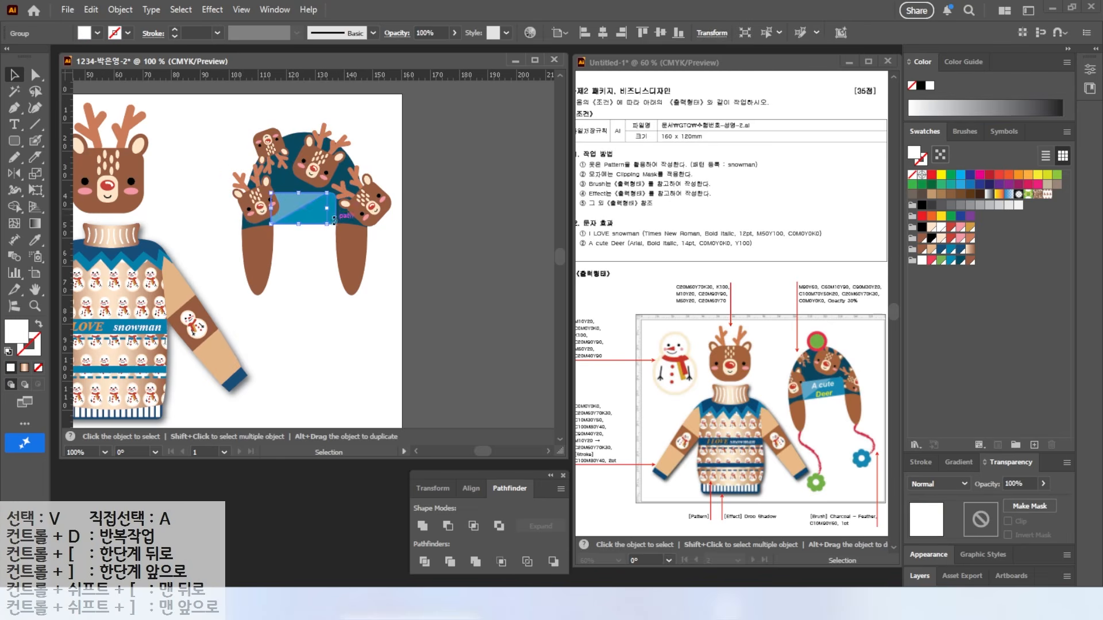
key(ctrl+equal)
key(ctrl+equal)
right_click(376, 229)
mouse_move(428, 516)
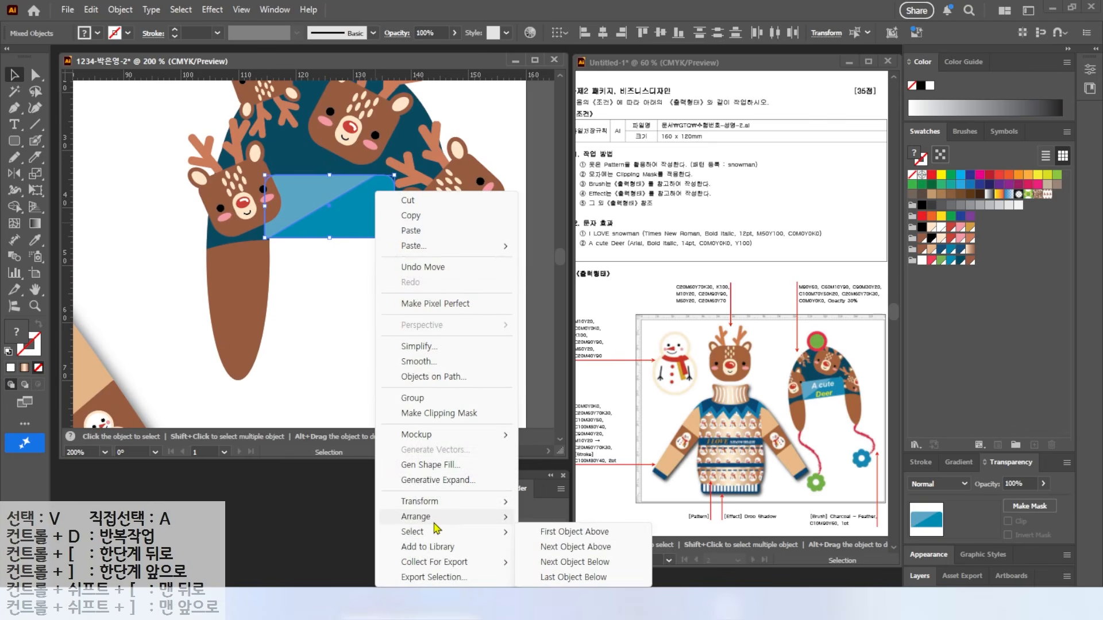
click(554, 546)
click(136, 290)
scroll(332, 339, up, 3)
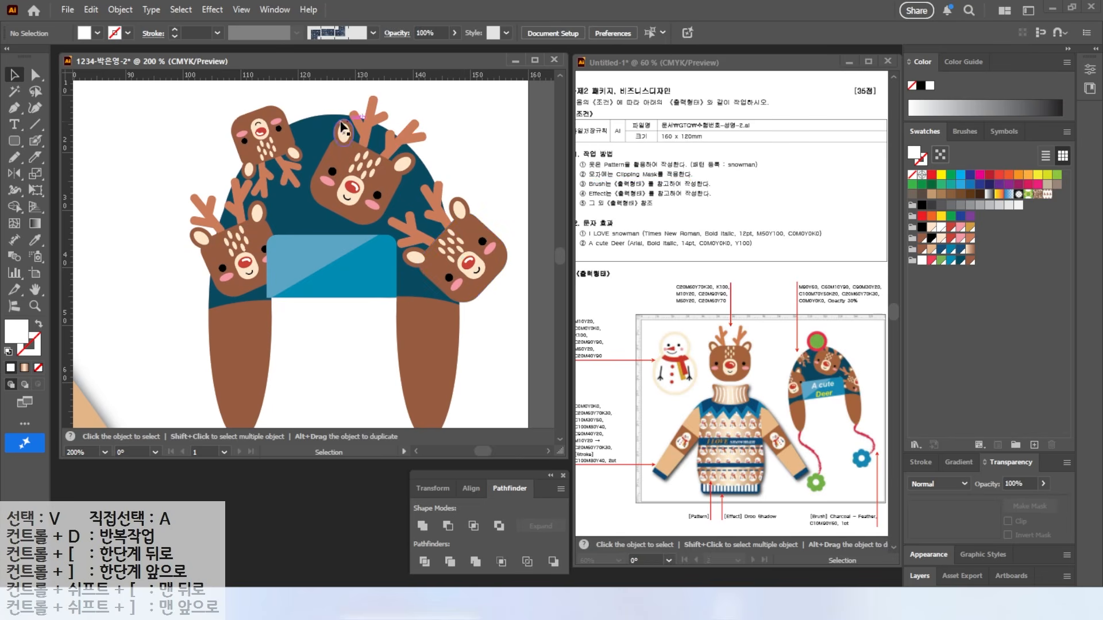
click(315, 133)
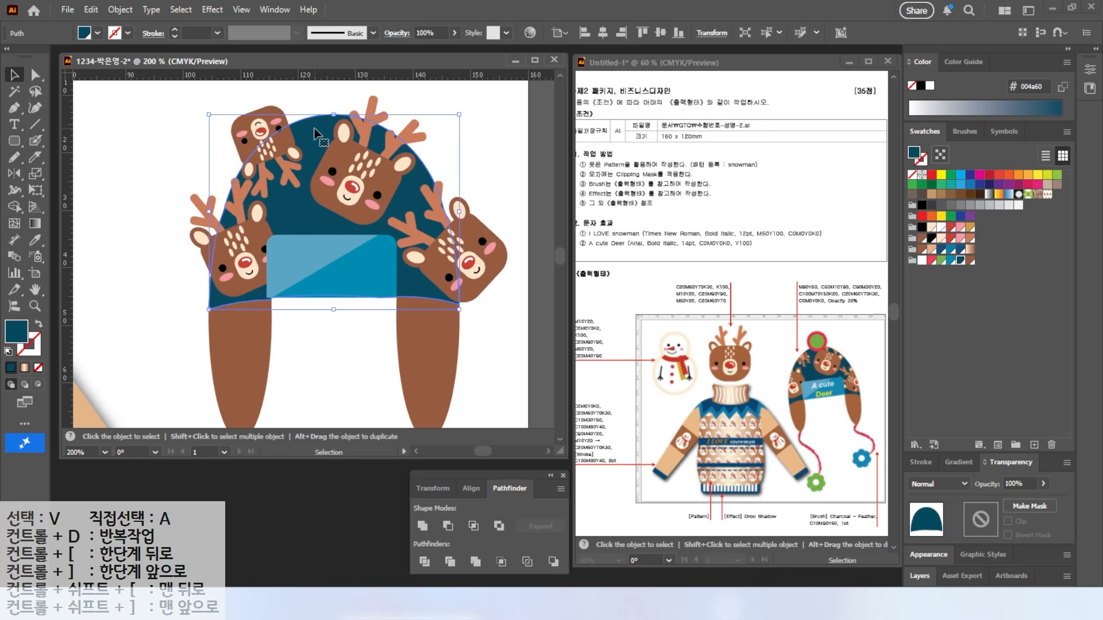
Step: Place the hat shape over the four deer heads and make a clipping mask
key(a)
key(v)
drag(314, 134, 310, 173)
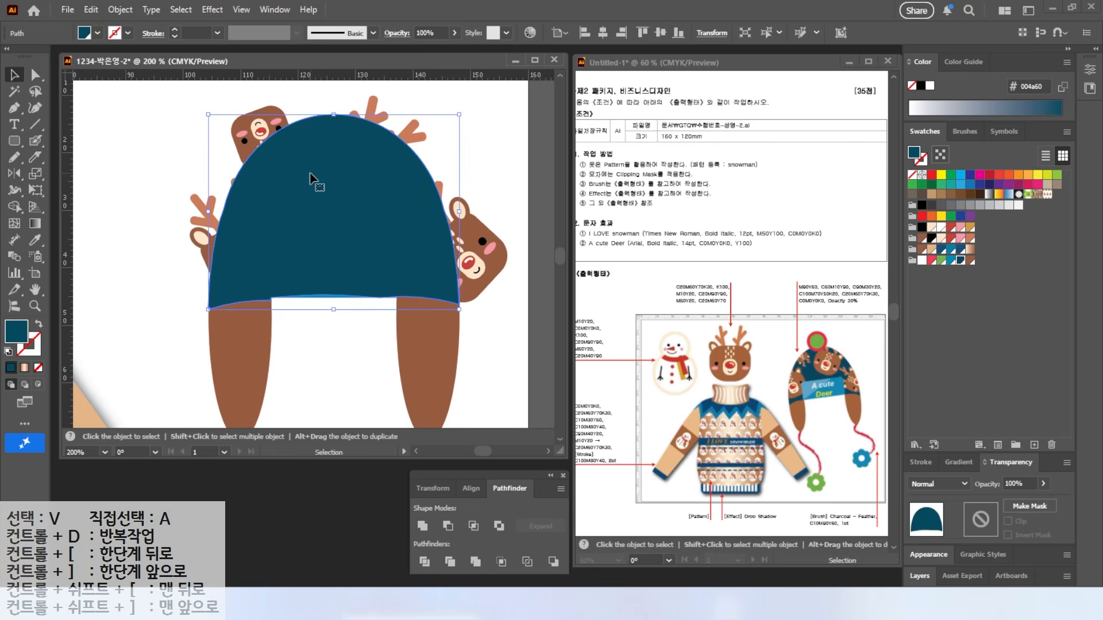
shift+click(285, 122)
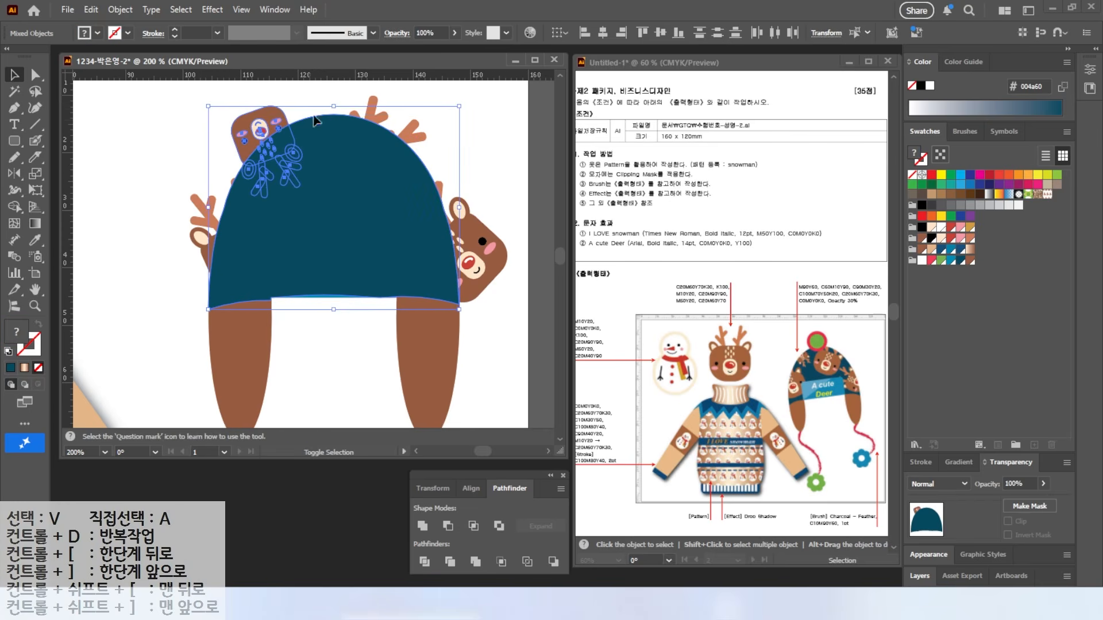
shift+click(370, 109)
shift+click(463, 209)
shift+click(204, 231)
right_click(293, 188)
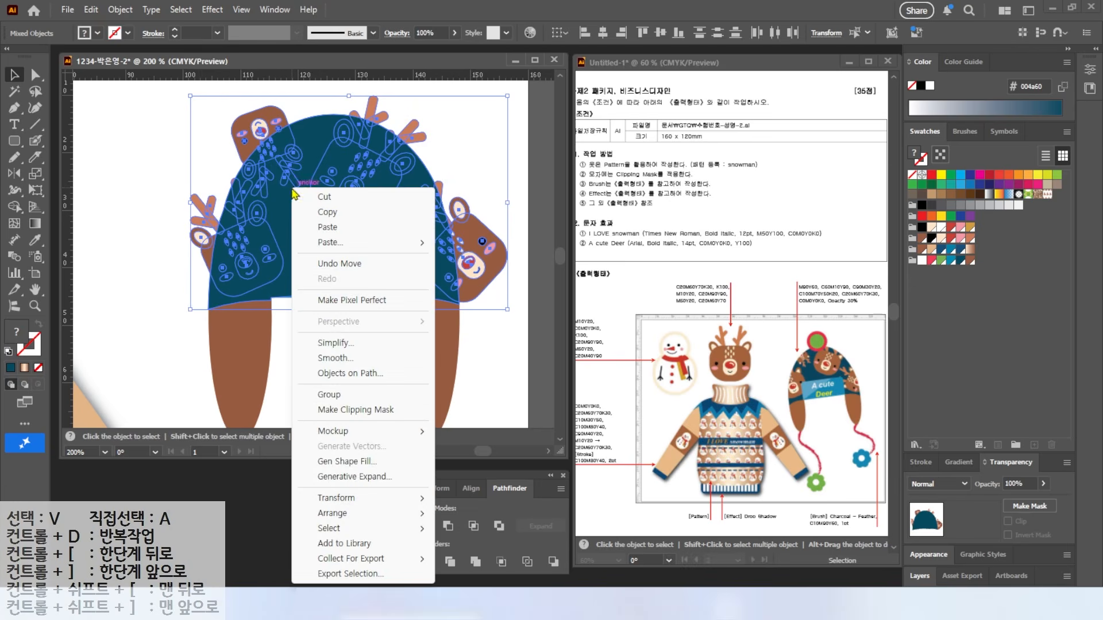
click(349, 410)
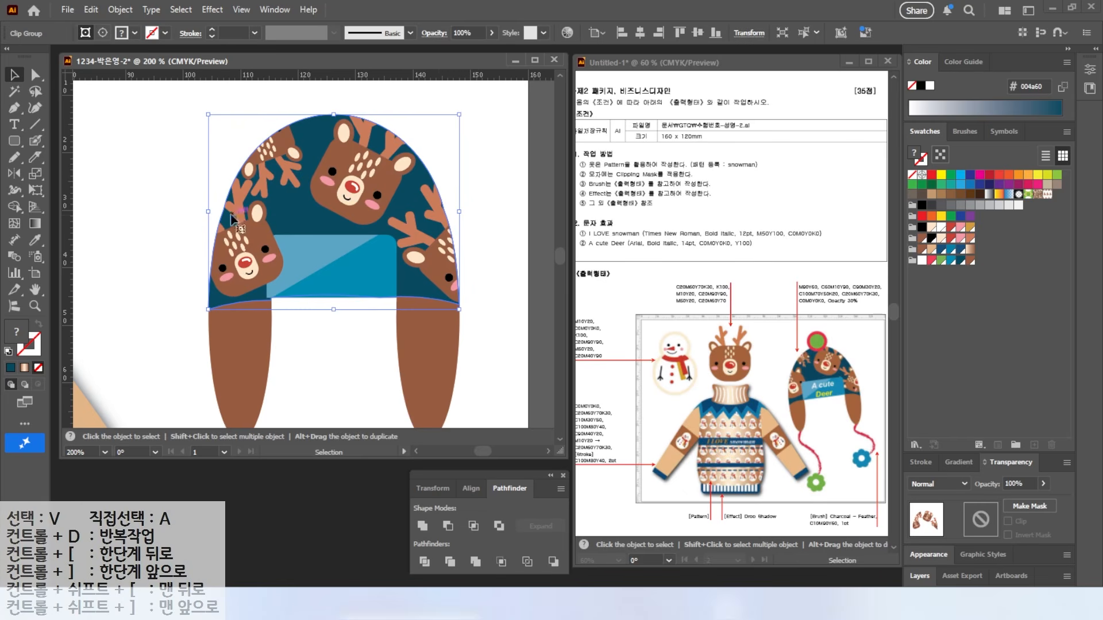
Step: Bring the blue band to the front and deselect
click(353, 264)
right_click(368, 266)
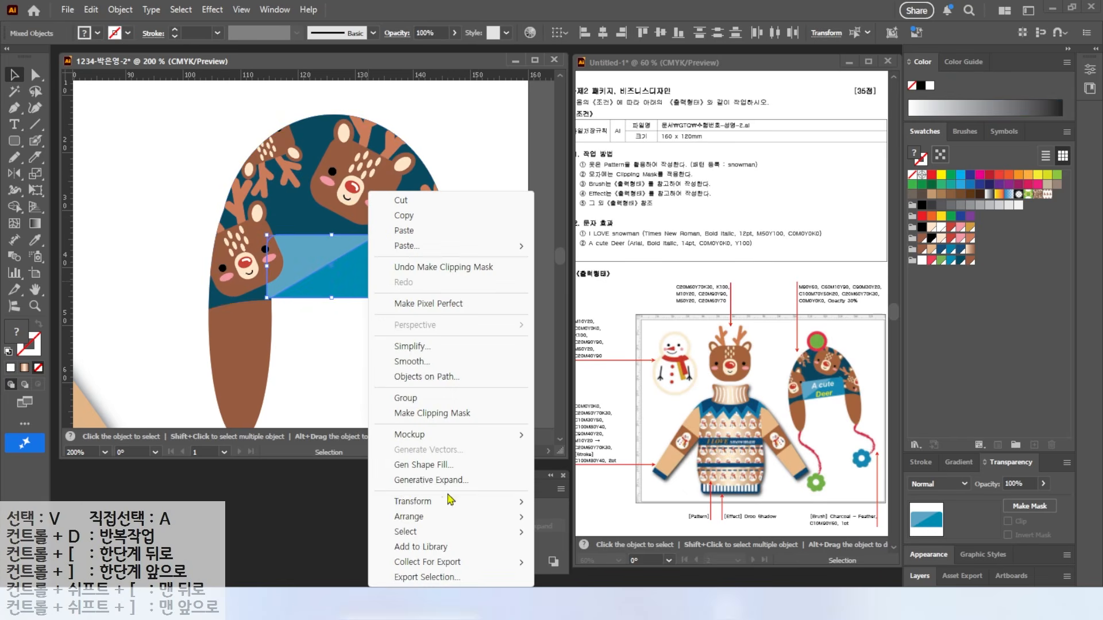
mouse_move(478, 520)
click(581, 516)
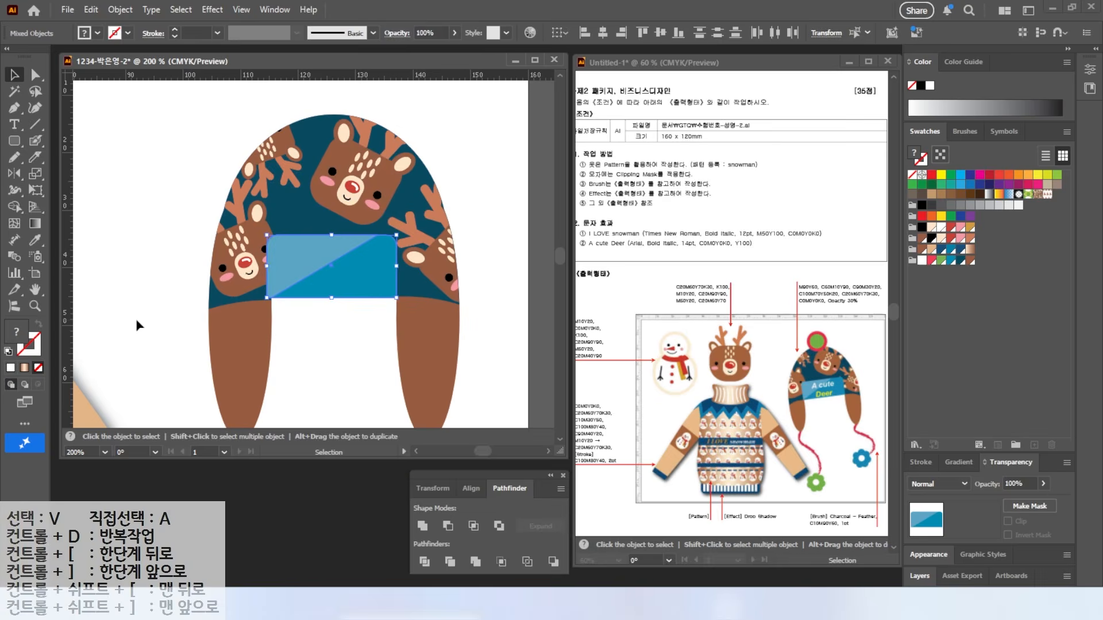
click(138, 322)
scroll(327, 128, up, 1)
Step: Draw a red circle and move it to the top of the hat
key(l)
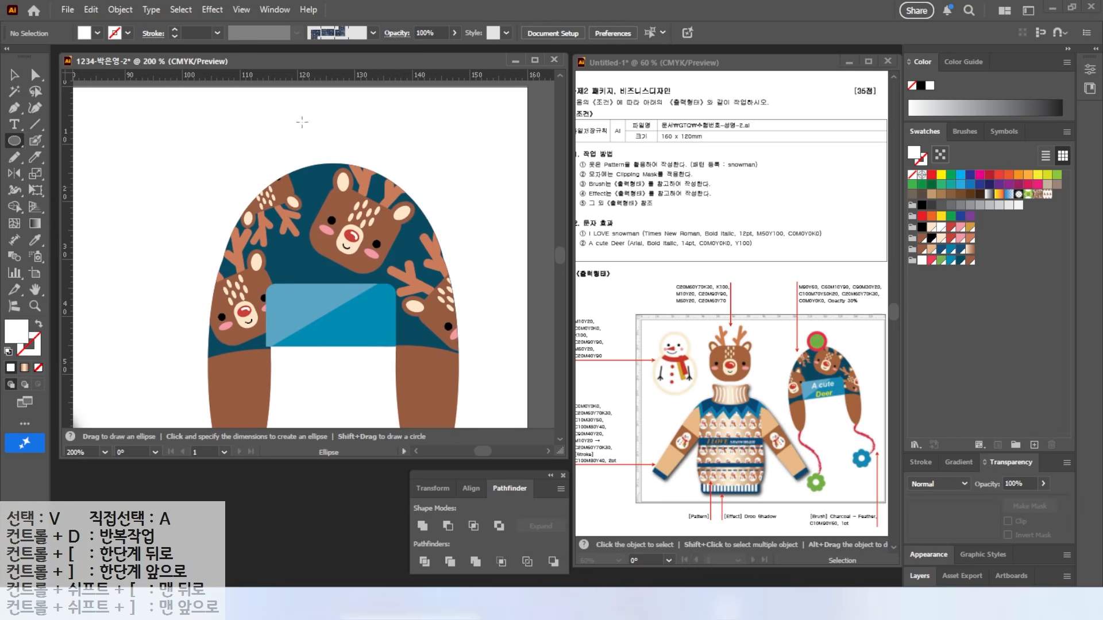
drag(302, 118, 372, 187)
click(932, 260)
key(v)
drag(347, 138, 338, 136)
Step: Offset the circle by -1.5 mm and fill the inner circle green
click(120, 10)
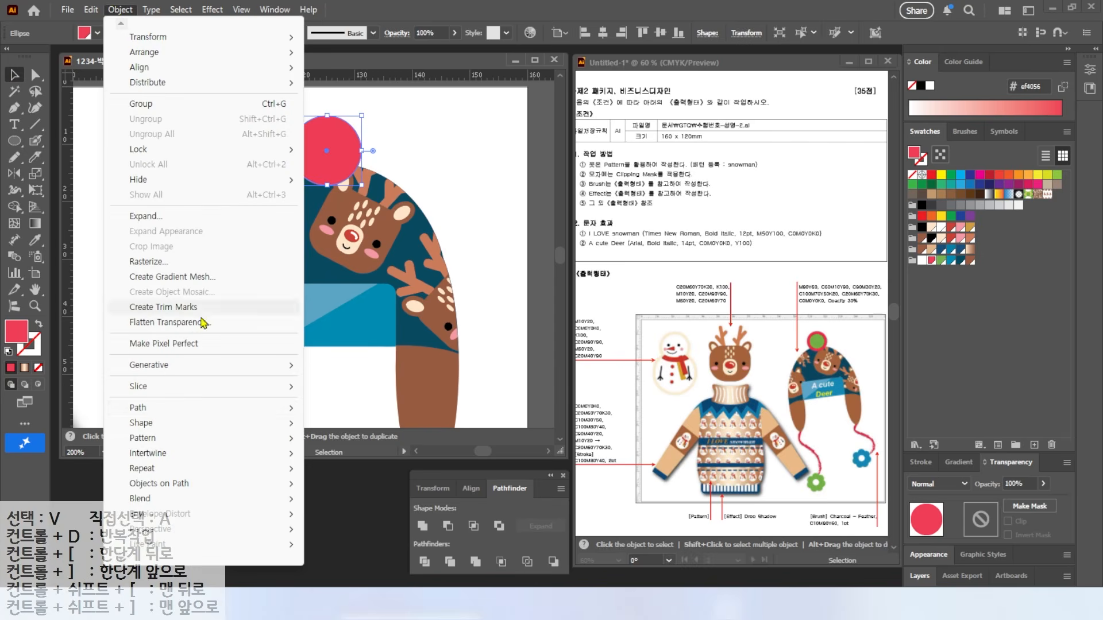
mouse_move(178, 410)
click(349, 459)
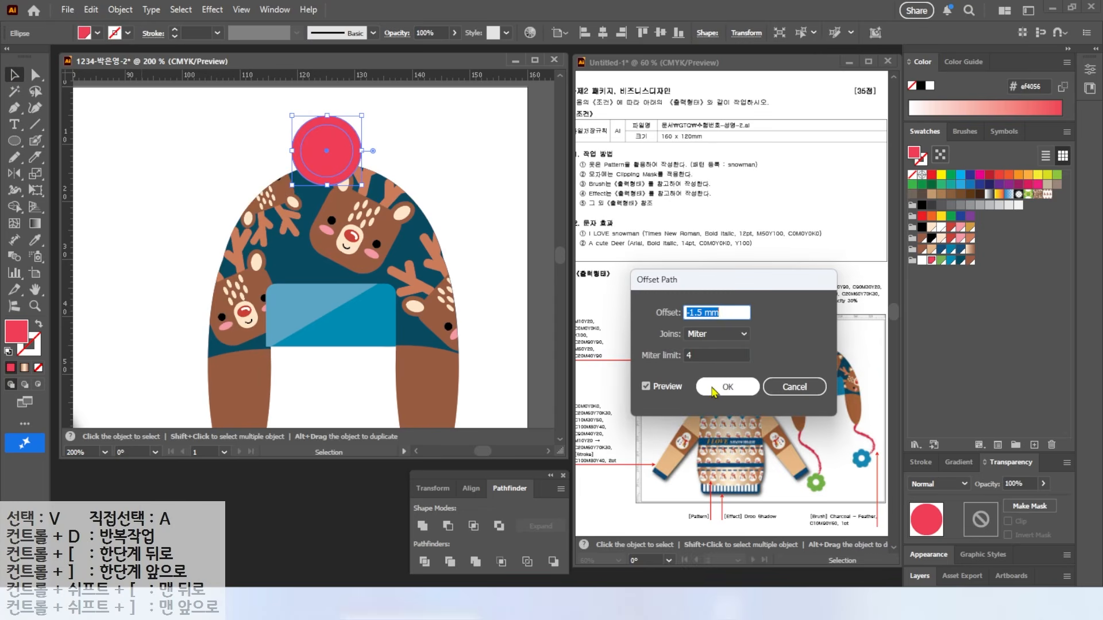
click(645, 386)
click(645, 386)
click(646, 386)
click(645, 386)
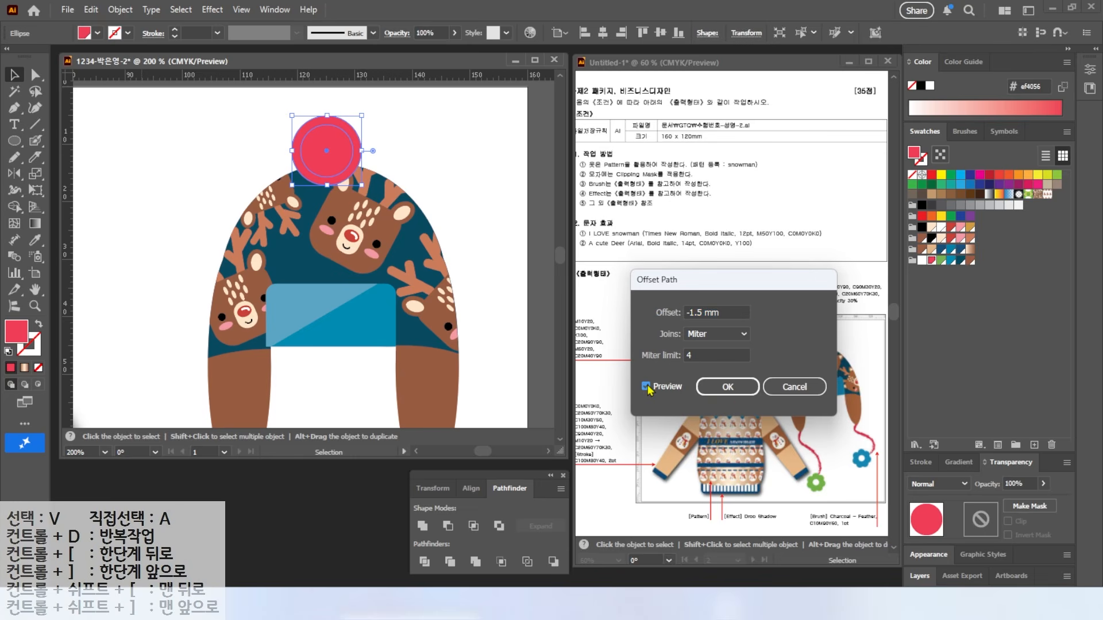
click(729, 388)
click(941, 260)
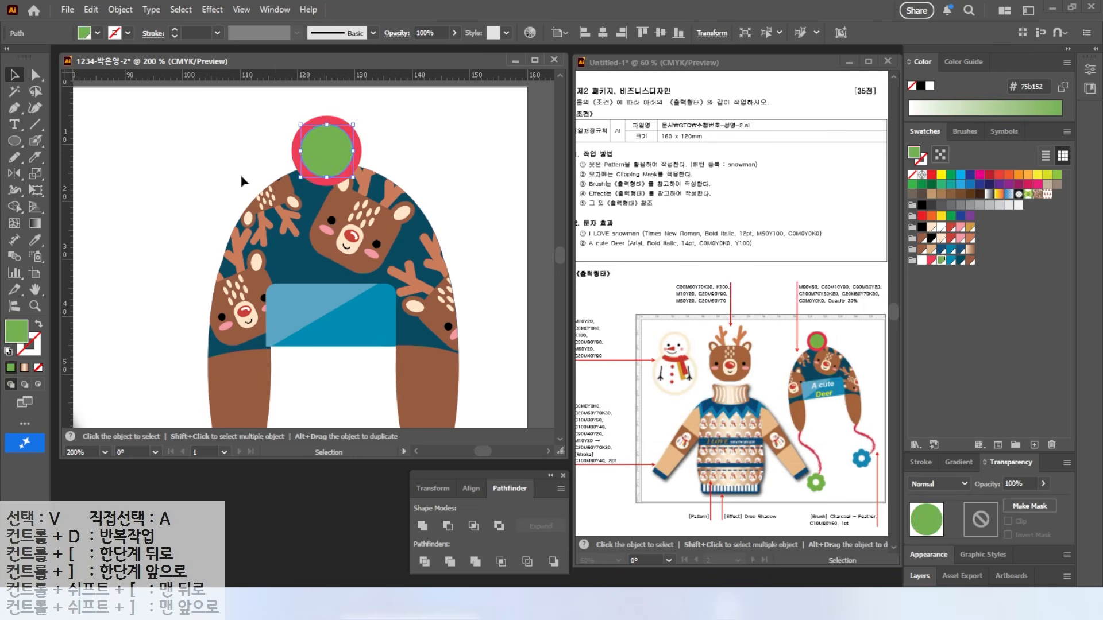
click(330, 153)
Step: Add two-line text 'A cute' / 'Deer' on the hat band
key(t)
click(287, 315)
text(A cute)
key(Return)
text(Deer)
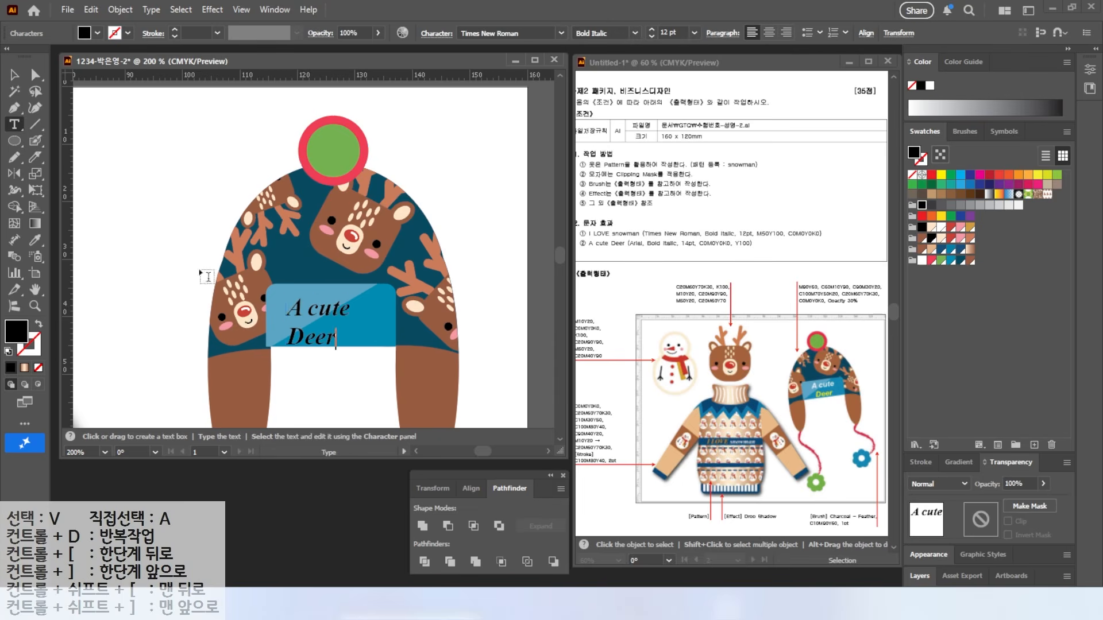
key(Escape)
Step: Centre-align the text and set it to Arial 14 pt
key(ctrl+shift+c)
click(561, 34)
text(Arial)
key(Return)
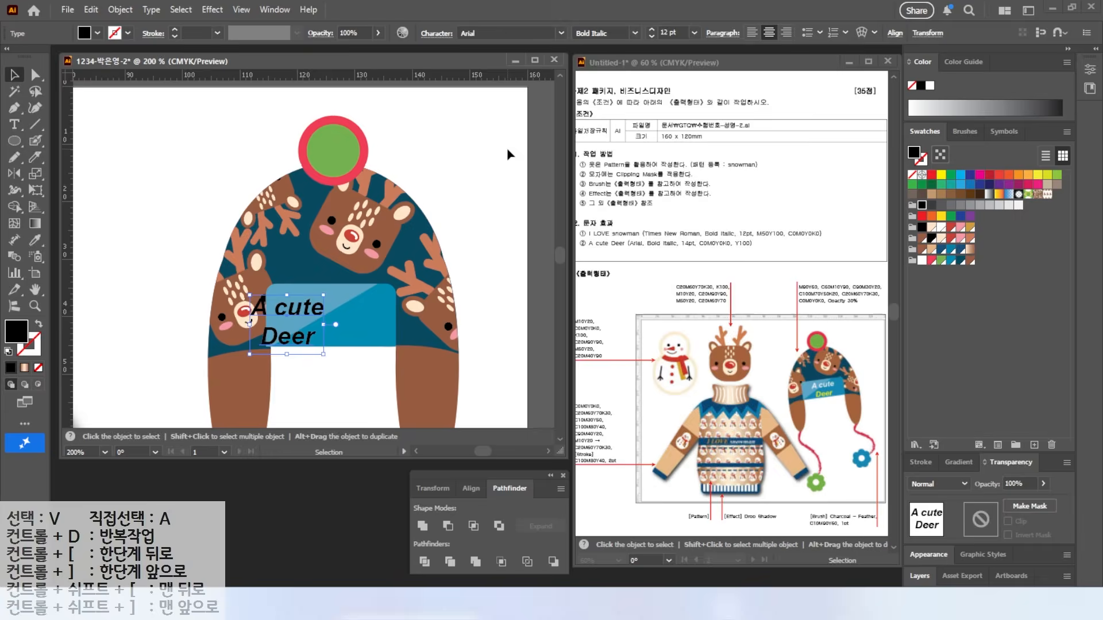
click(672, 33)
text(14)
key(Return)
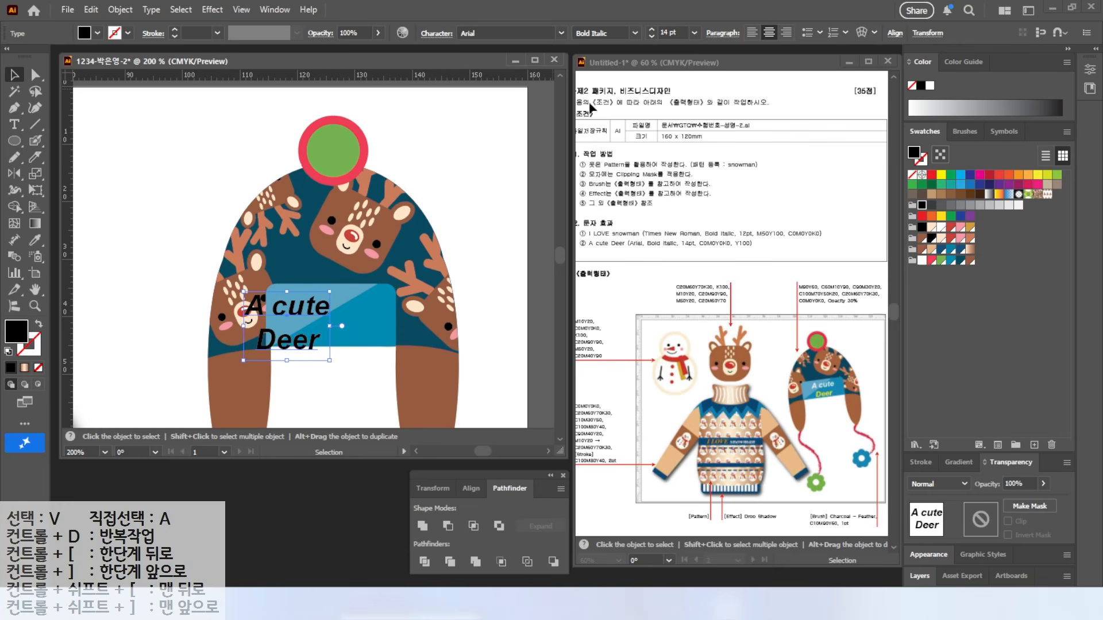
Step: Make the text white and position it on the blue hat band
click(923, 262)
key(t)
drag(256, 341, 323, 349)
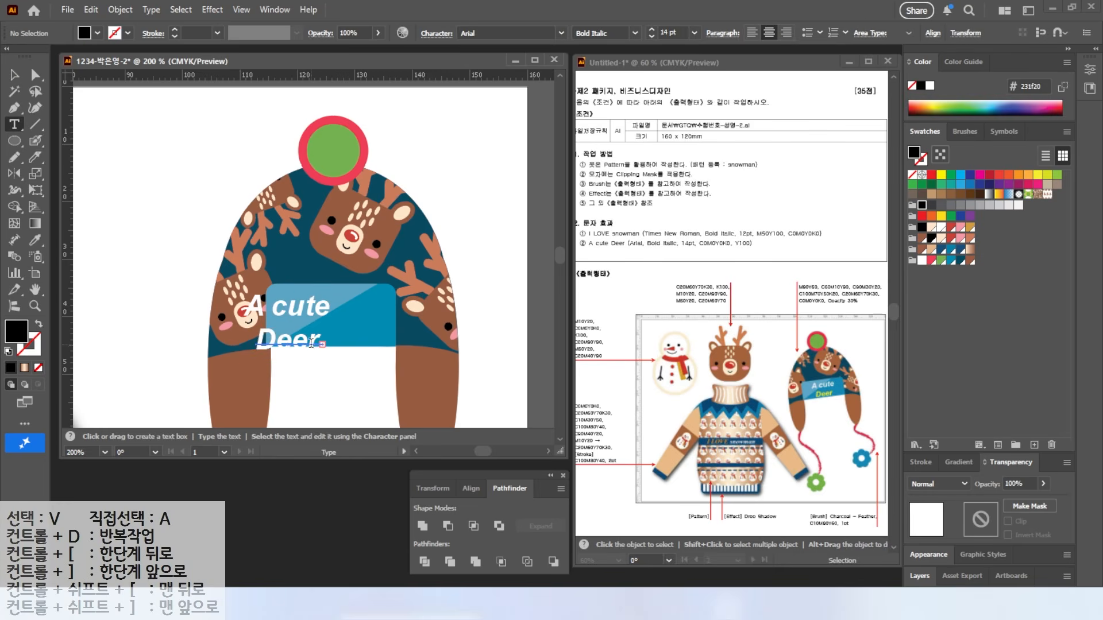
key(Escape)
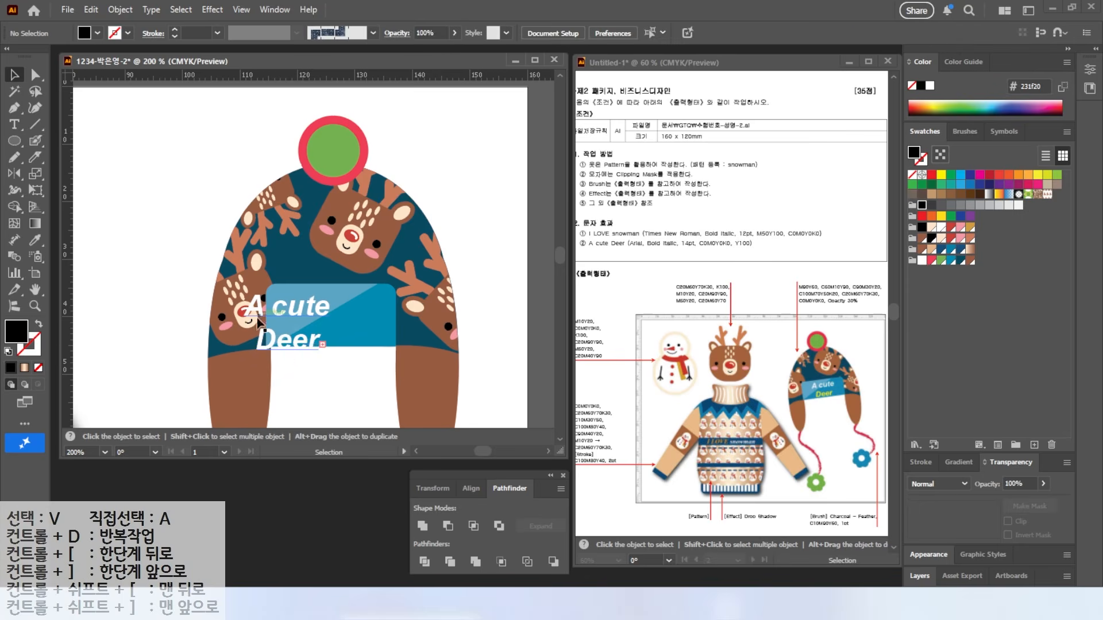
click(298, 345)
drag(306, 310, 343, 300)
click(315, 341)
drag(292, 329, 360, 337)
Step: Colour the word 'Deer' yellow (C0 M0 Y100 K0)
click(15, 125)
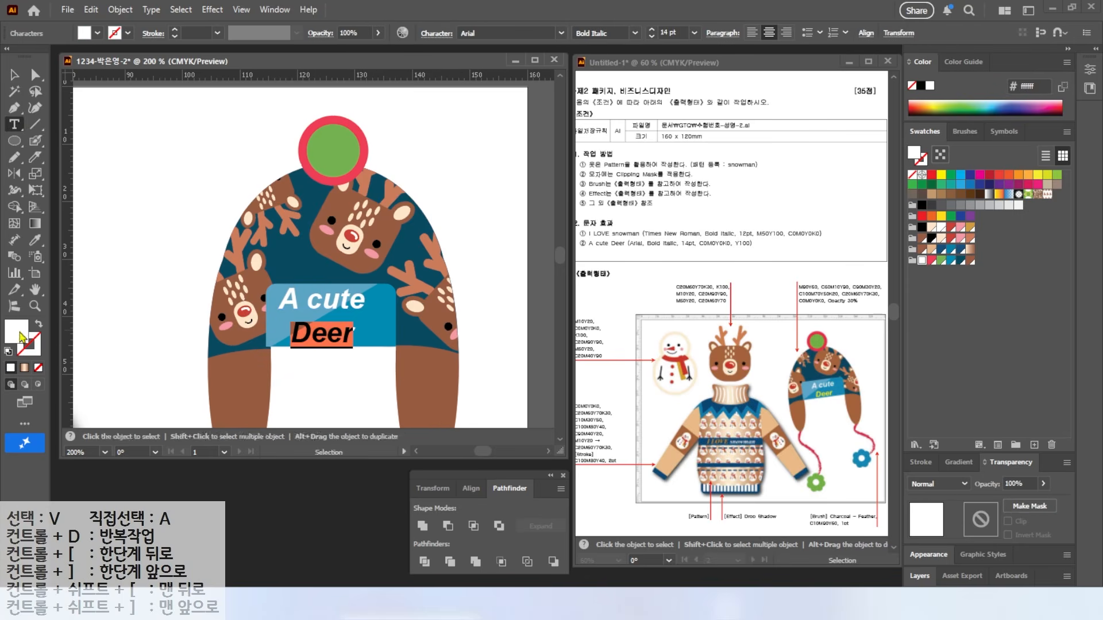
double_click(16, 332)
key(Tab)
key(Tab)
key(Tab)
text(100)
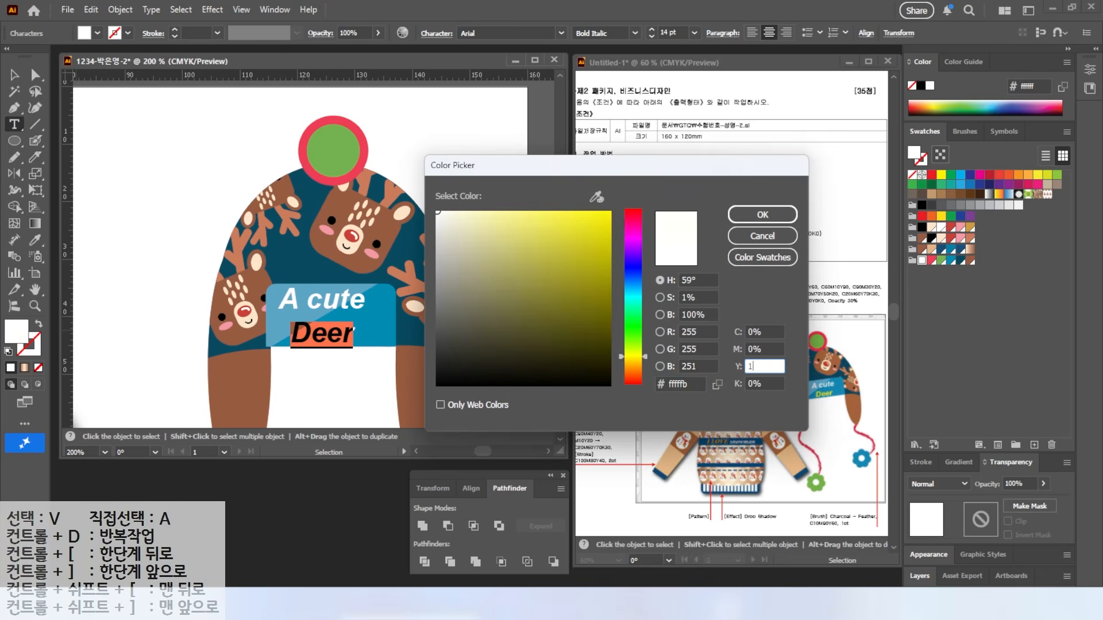
key(Return)
key(Escape)
click(154, 136)
Step: Fit the artboard in view and rotate the whole hat to a tilt
scroll(339, 352, down, 3)
drag(339, 352, 329, 240)
double_click(35, 289)
key(v)
drag(368, 112, 485, 301)
click(533, 386)
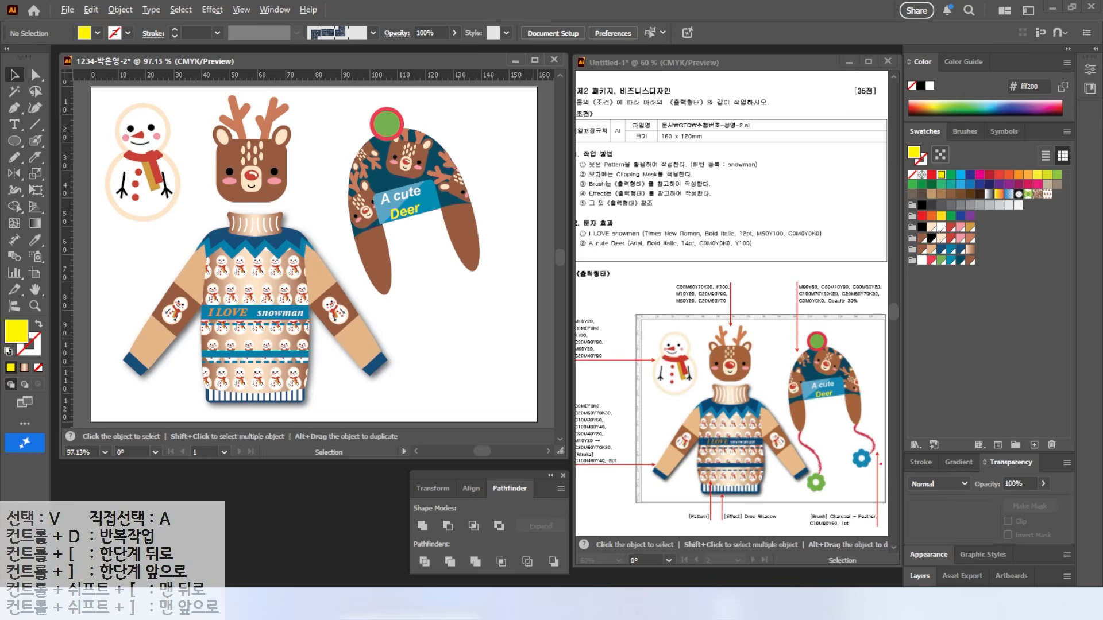
Step: Draw a cord below the hat's right flap with the Charcoal - Feather brush
drag(883, 539, 900, 542)
drag(35, 140, 94, 148)
click(94, 148)
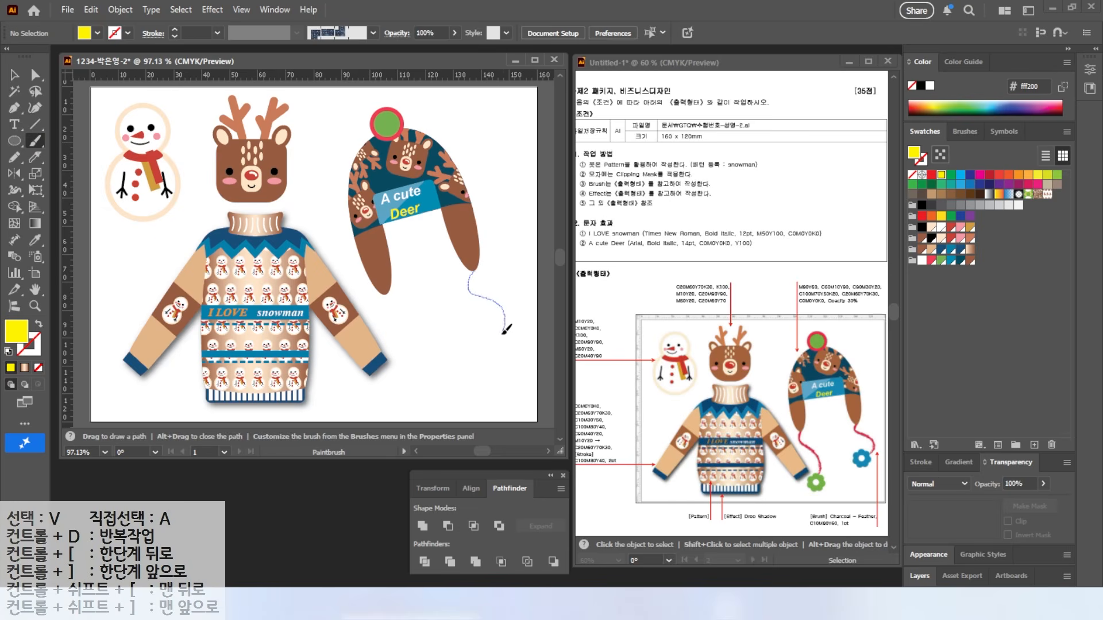
drag(508, 323, 506, 325)
key(v)
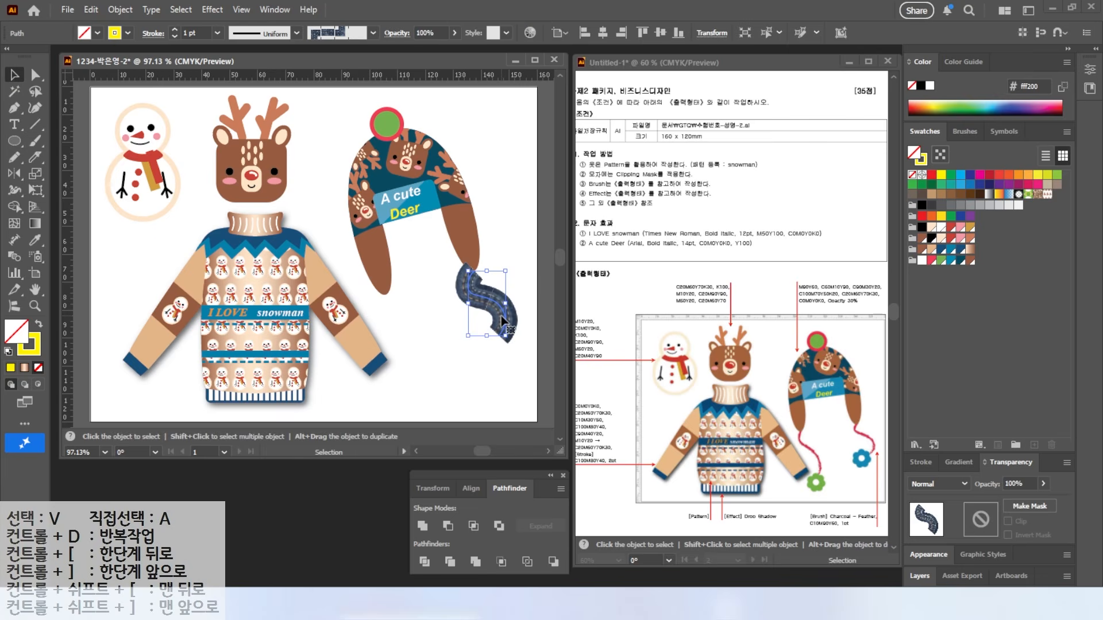
key(alt)
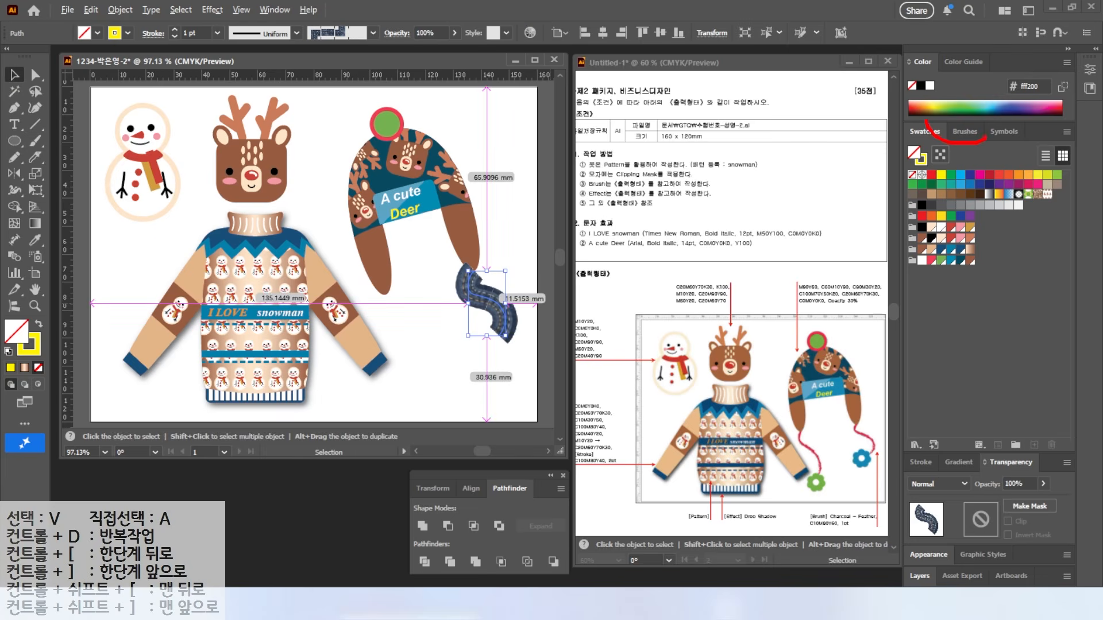
click(965, 135)
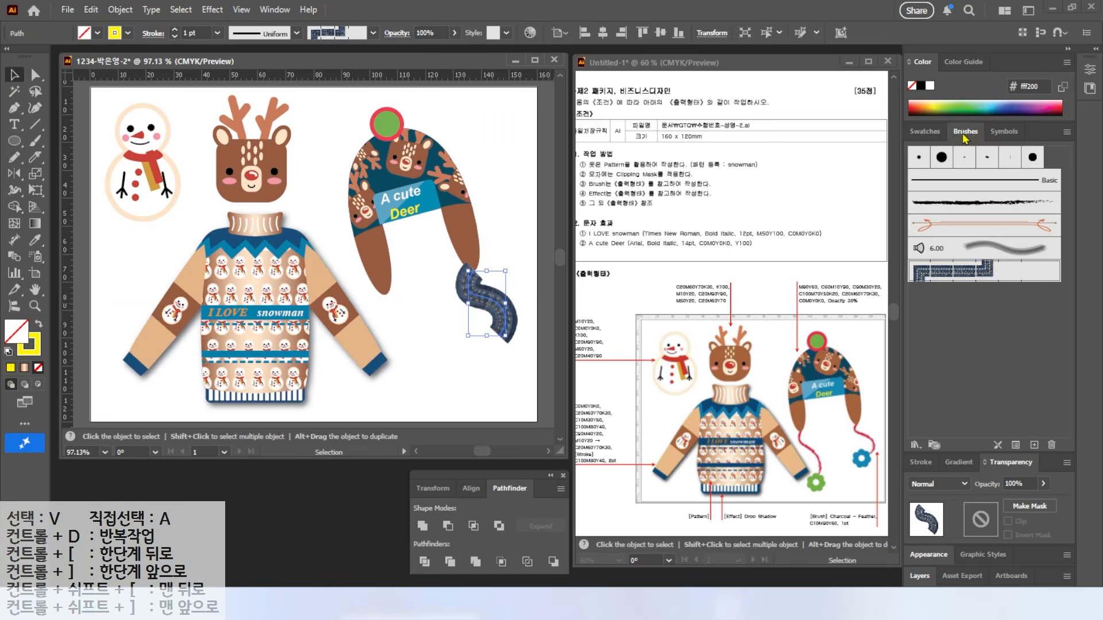
click(968, 212)
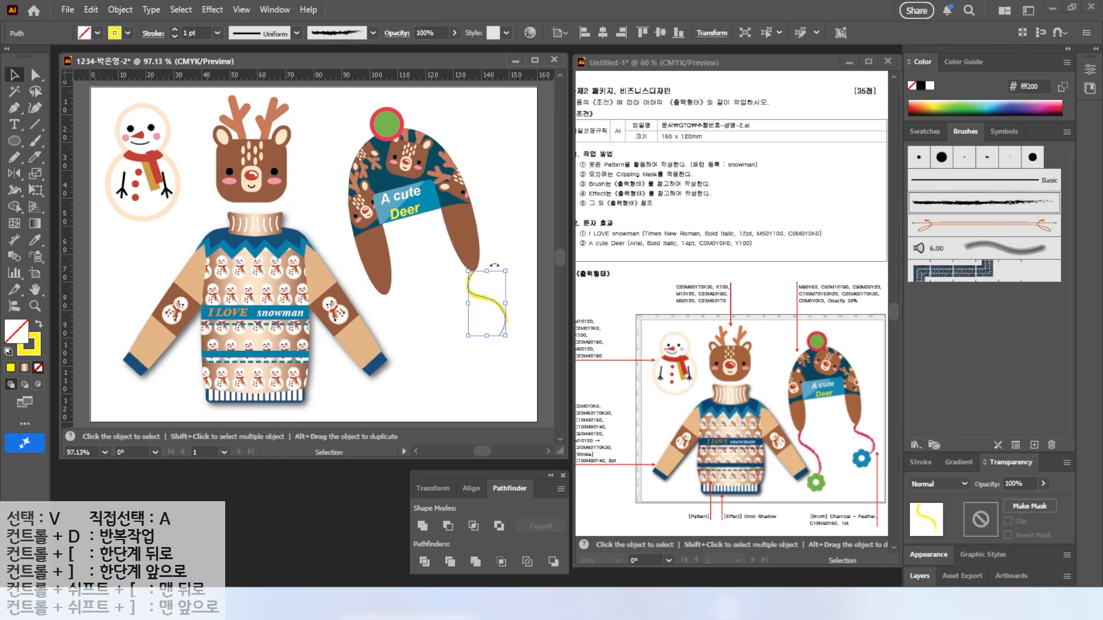
Step: Colour the cord red and draw a second cord below the left flap
double_click(31, 348)
double_click(763, 332)
text(10)
key(Tab)
text(90)
key(Tab)
text(60)
key(Tab)
key(Return)
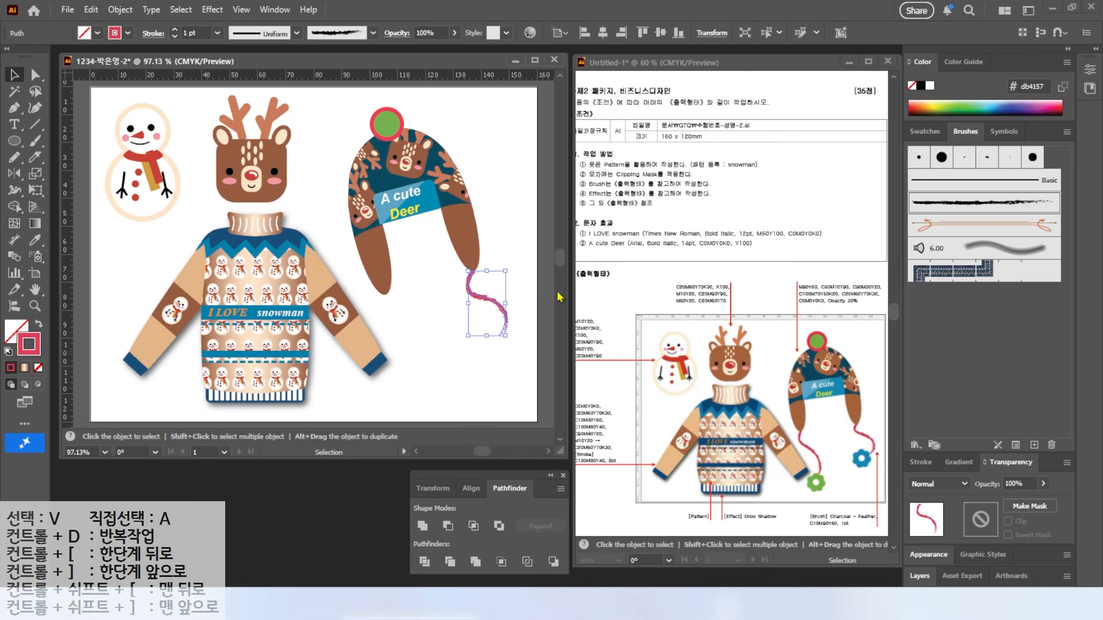
click(35, 140)
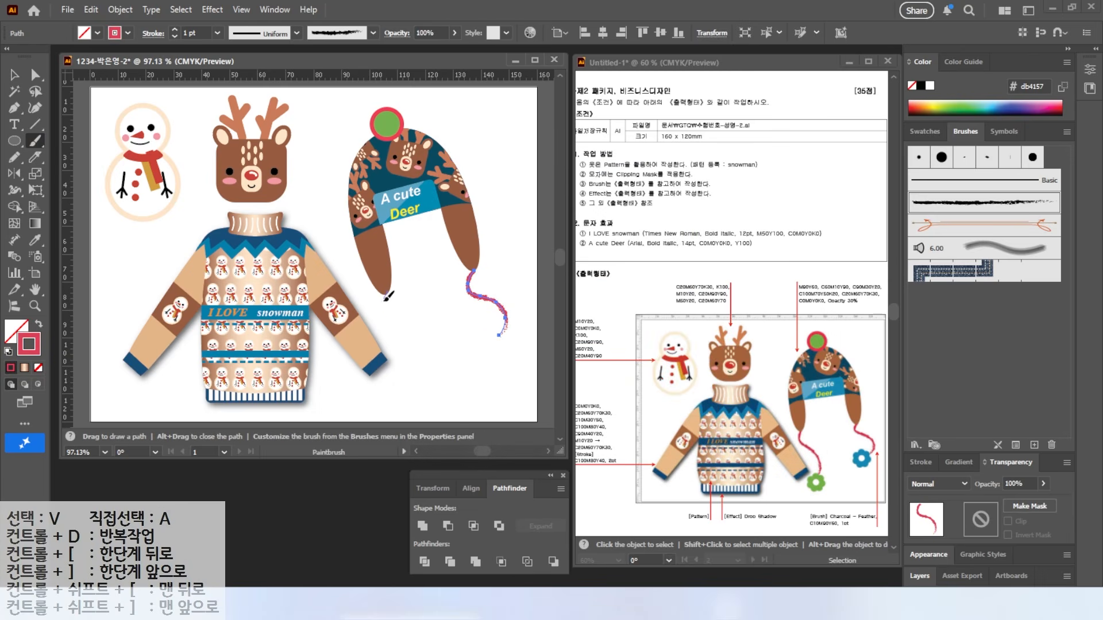
drag(418, 379, 419, 380)
key(v)
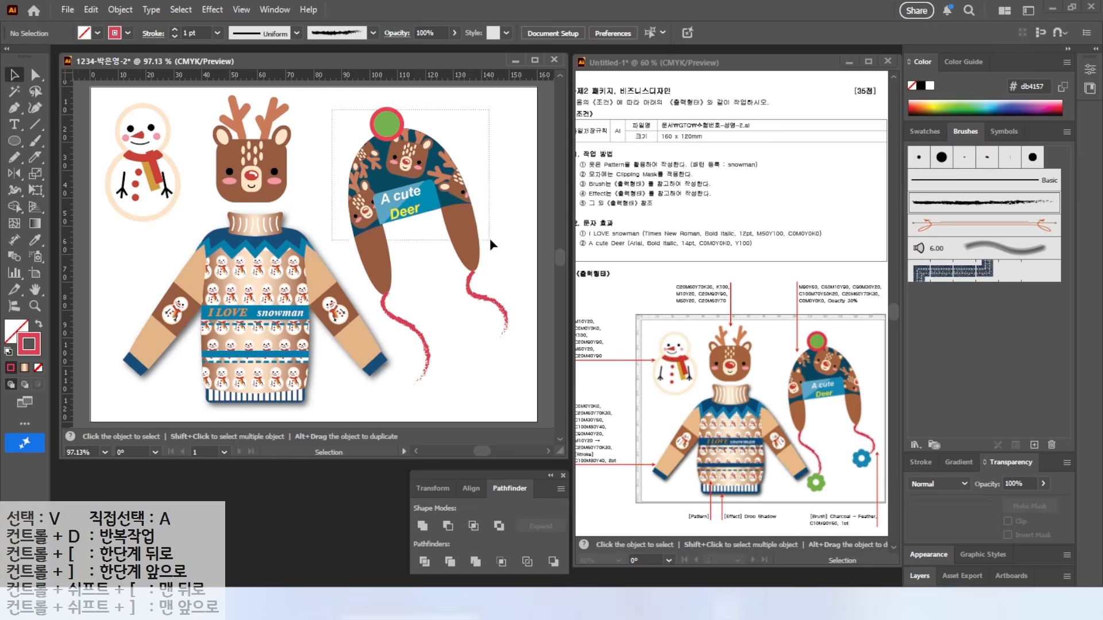
Step: Change the hat's stacking order through Arrange
right_click(454, 241)
mouse_move(509, 524)
click(649, 517)
click(478, 333)
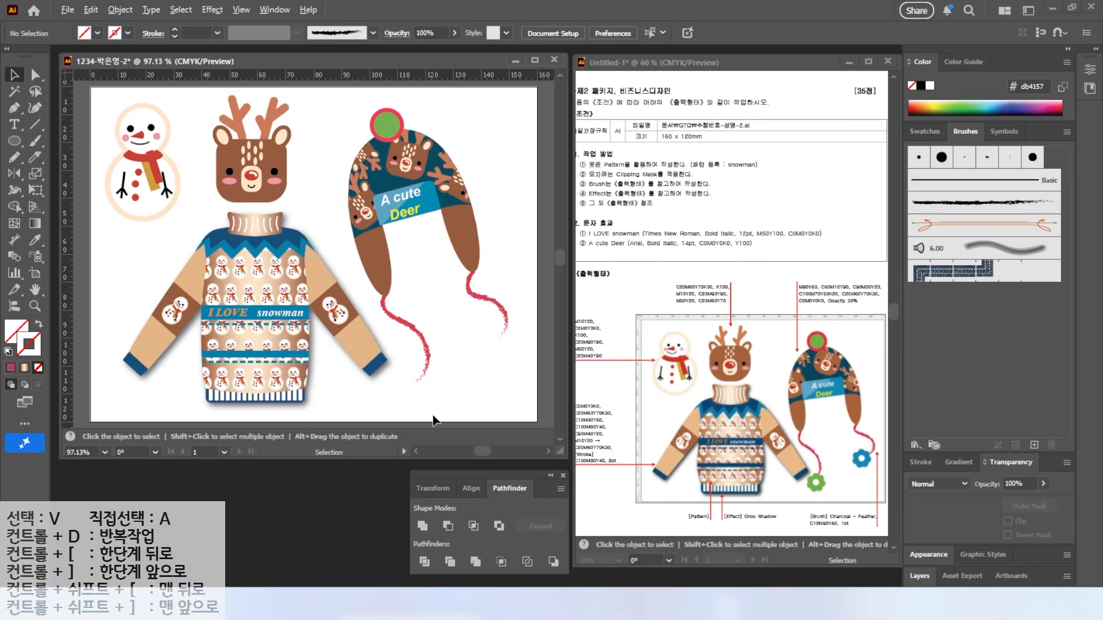
scroll(431, 408, up, 5)
Step: Draw a small green circle below the sleeve cuff
drag(14, 140, 75, 155)
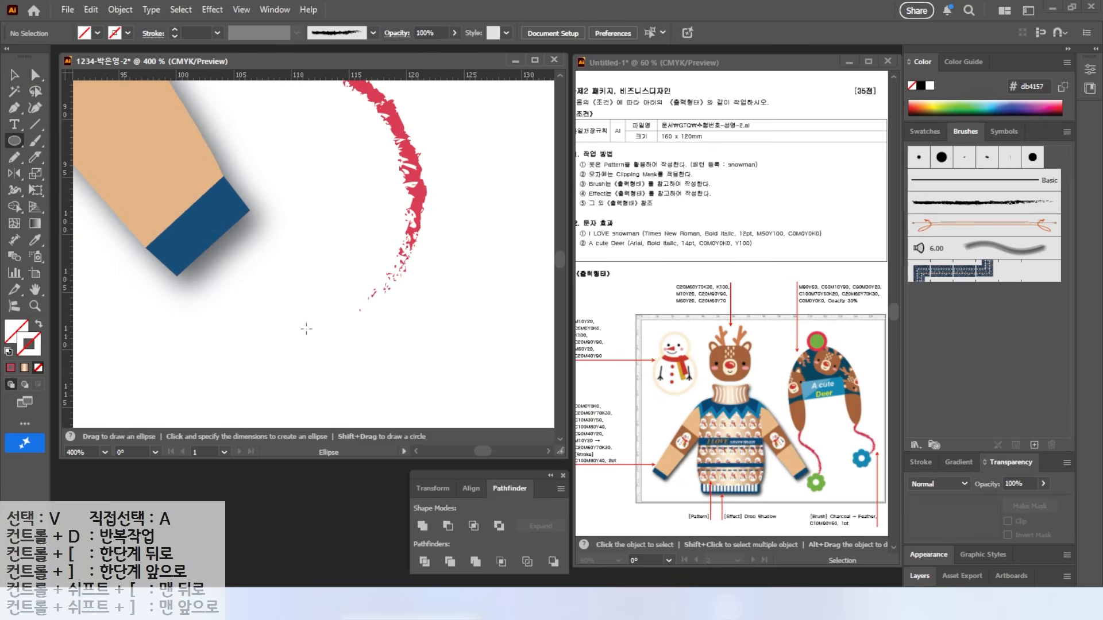
drag(282, 247, 324, 289)
click(924, 132)
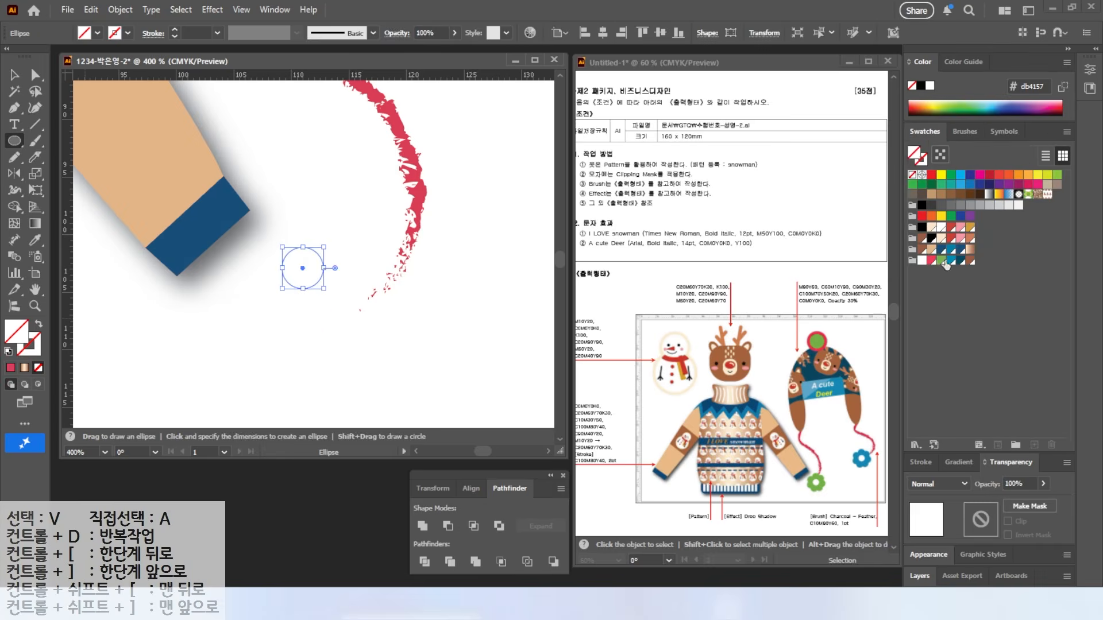
click(942, 261)
click(14, 75)
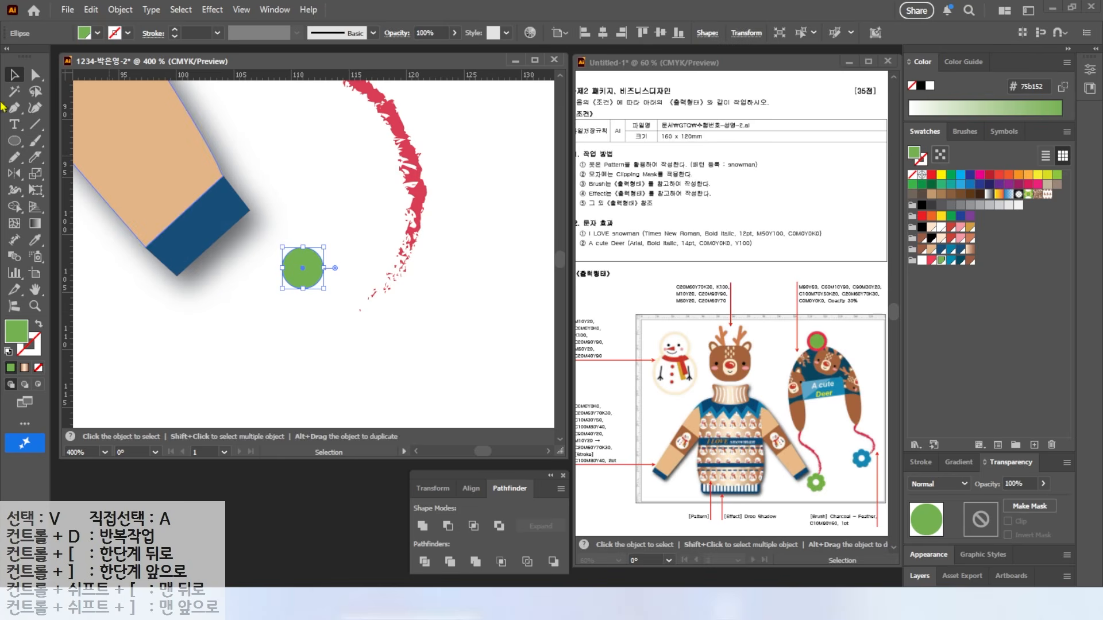
Step: Rotate copies of the circle by 360/7 around a centre point to form a petal ring
drag(14, 176, 80, 174)
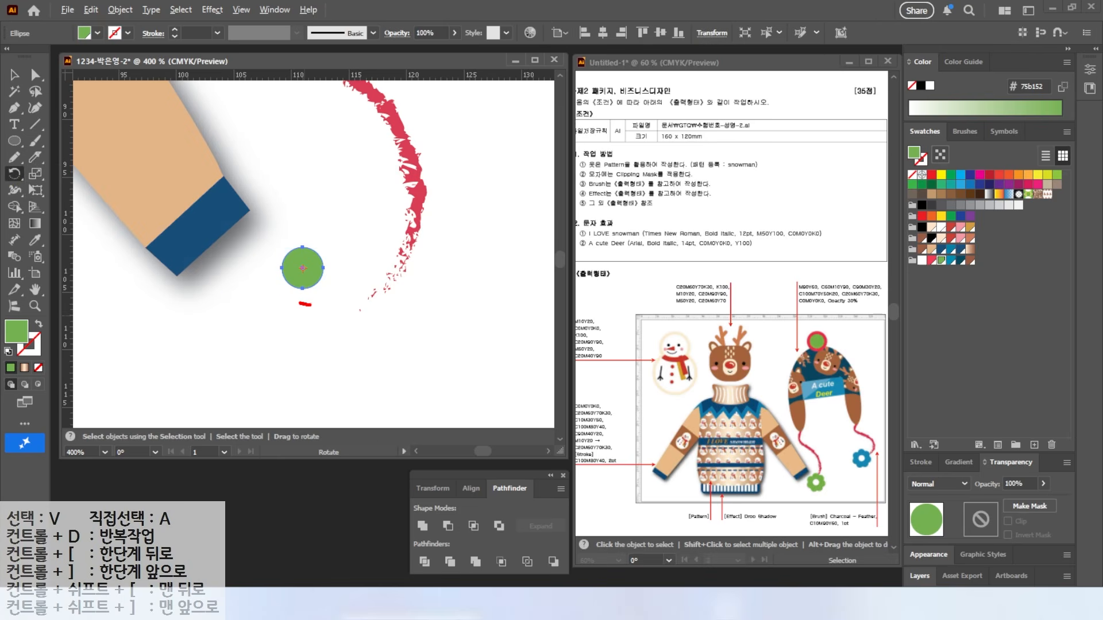
mouse_move(324, 287)
mouse_down()
mouse_move(363, 284)
mouse_move(340, 313)
mouse_move(354, 330)
mouse_up()
mouse_move(271, 330)
mouse_down()
mouse_move(256, 298)
mouse_move(262, 328)
mouse_up()
key(Escape)
alt+click(303, 304)
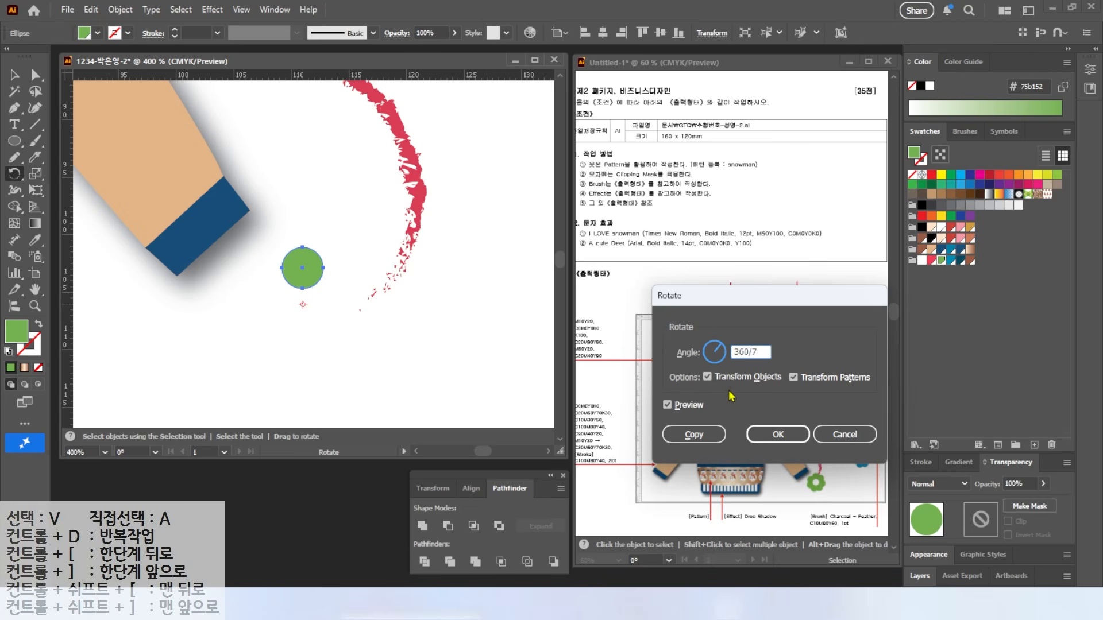
click(667, 407)
click(667, 406)
click(667, 407)
click(666, 407)
click(667, 407)
click(667, 406)
click(666, 407)
click(667, 407)
click(694, 434)
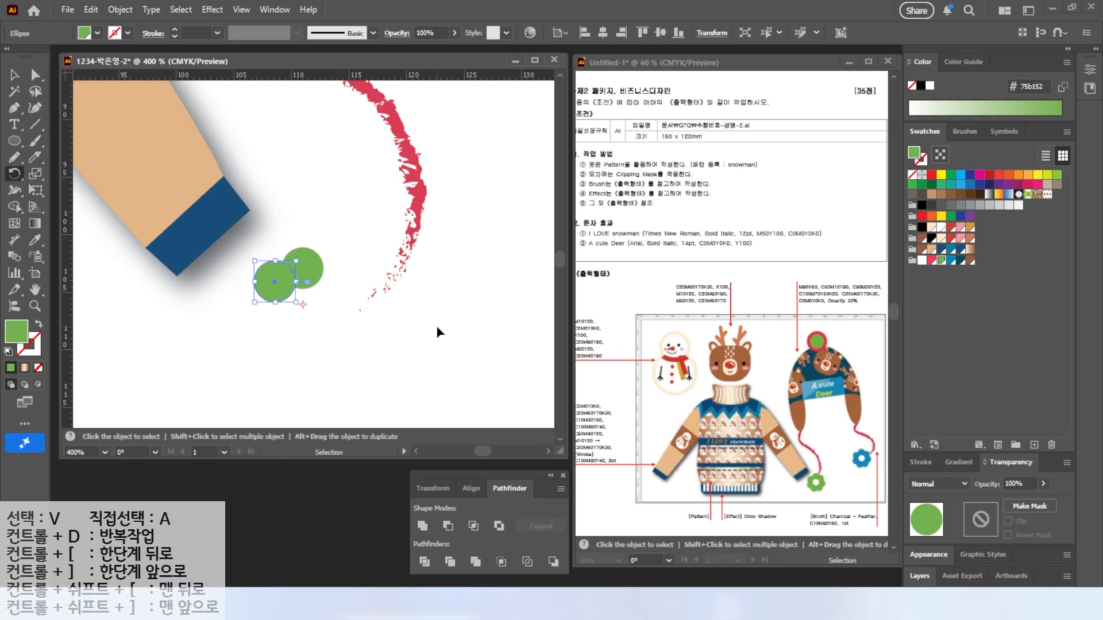
key(ctrl+d)
key(ctrl+d)
key(ctrl+d)
key(ctrl+d)
key(ctrl+d)
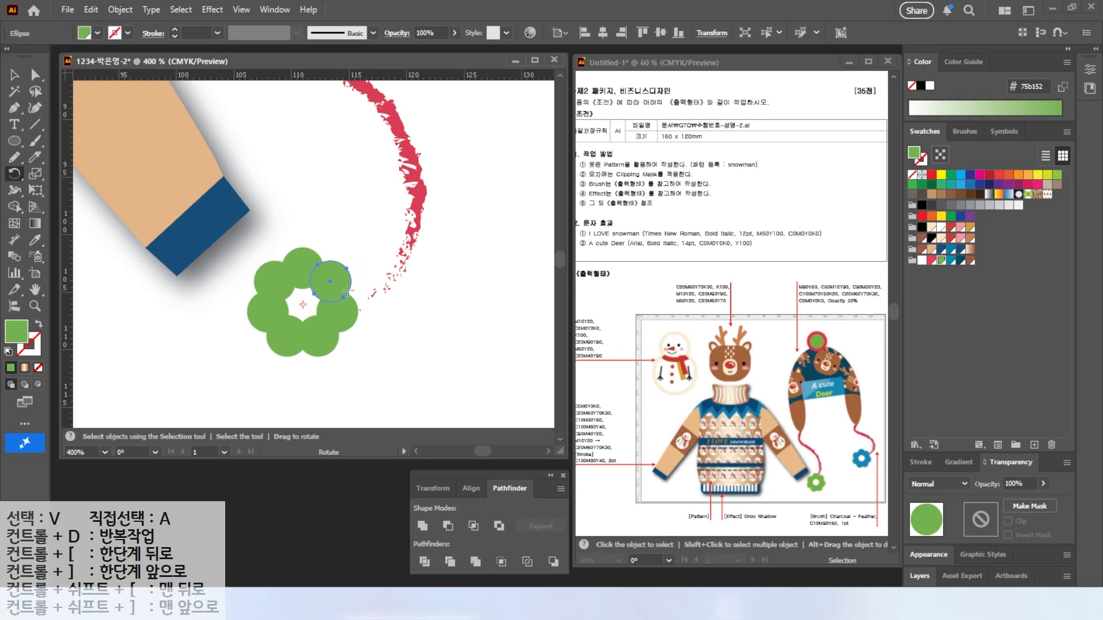
Step: Add a white circle in the ring's centre and select all flower circles
key(l)
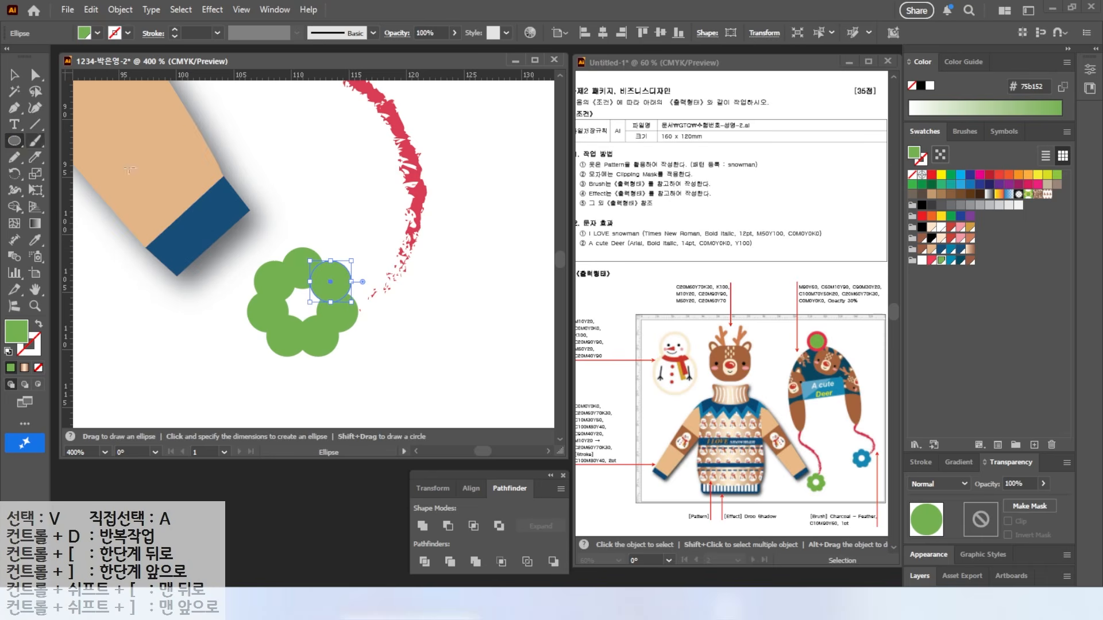
drag(276, 273, 328, 326)
click(923, 260)
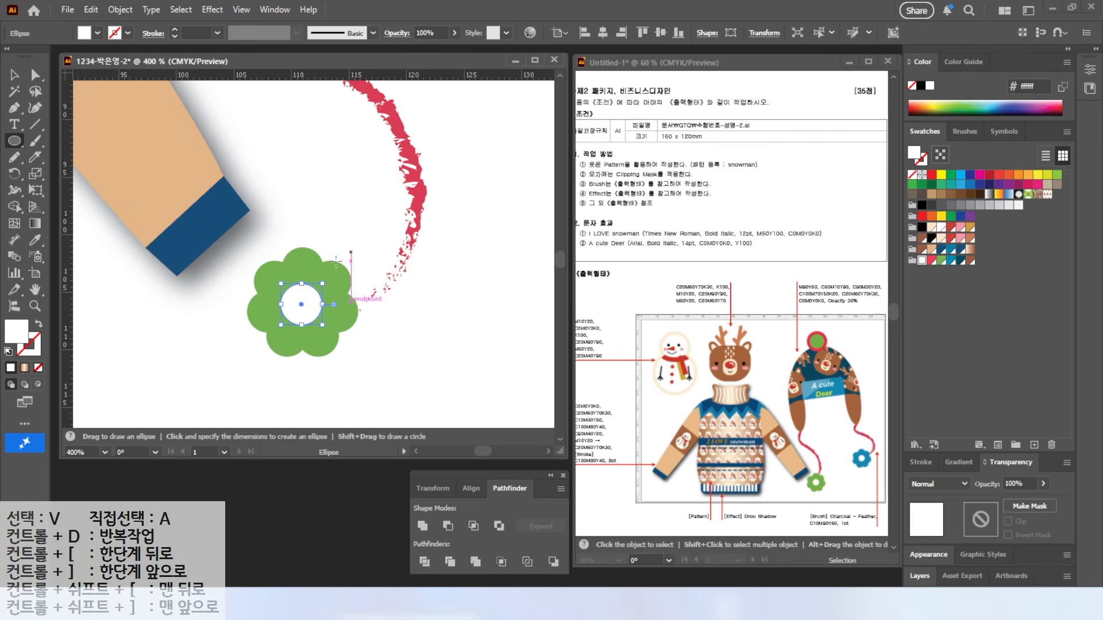
key(v)
click(325, 347)
drag(332, 363, 277, 270)
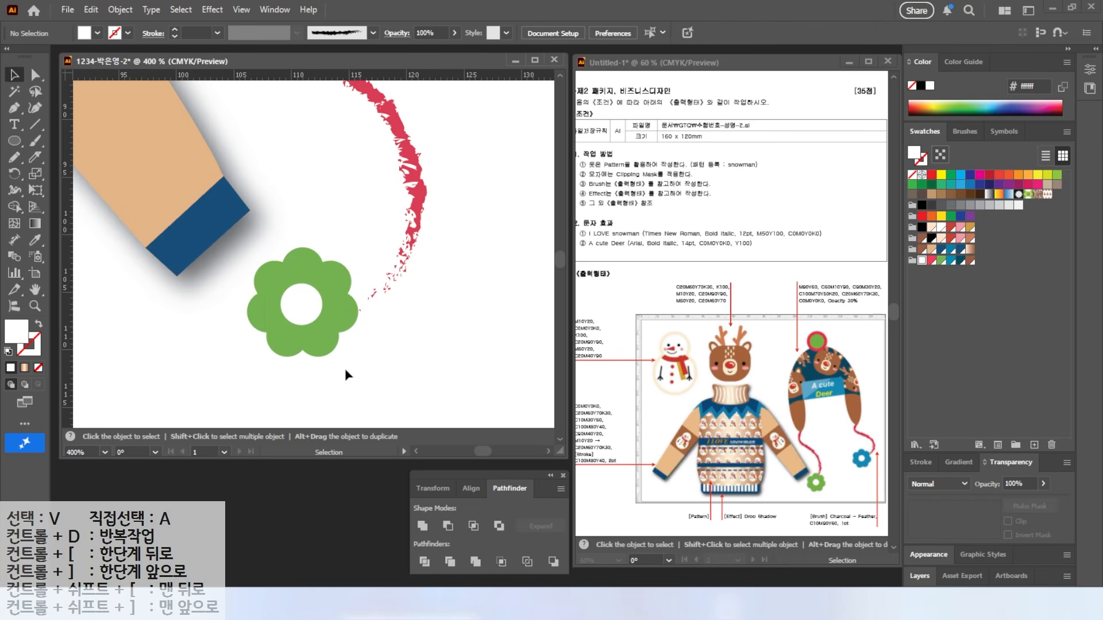
click(328, 345)
right_click(320, 305)
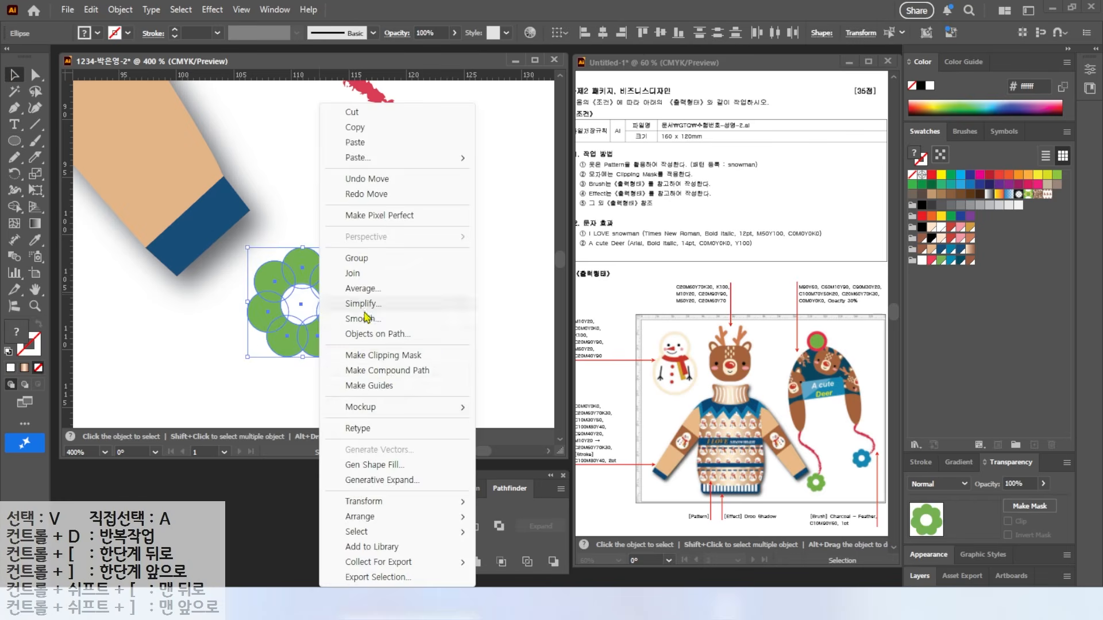
Step: Group the flower, place it at the left cord's end, and copy it to the right cord
click(357, 258)
drag(307, 320, 354, 355)
key(ctrl+0)
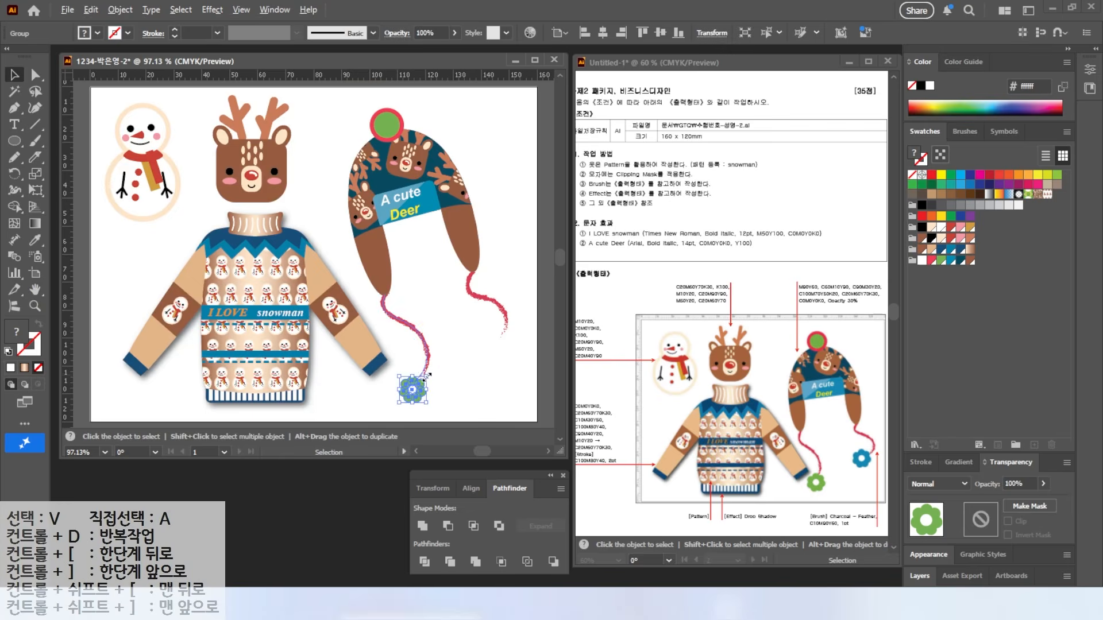
drag(419, 396, 503, 347)
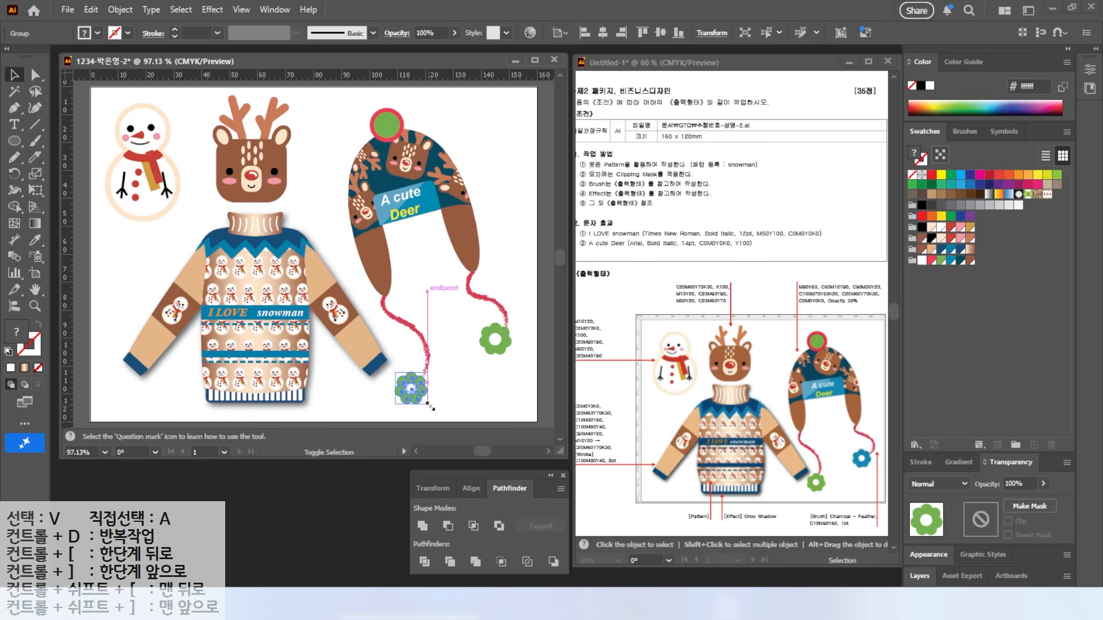
click(524, 325)
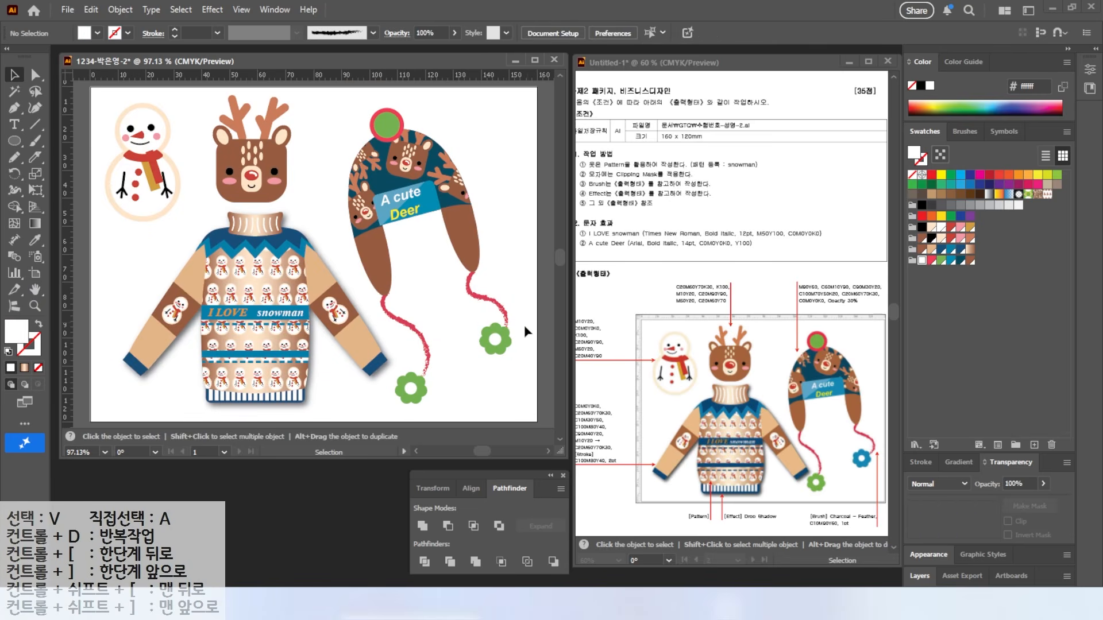
Step: Recolour the right flower's green petals blue using the Magic Wand
double_click(504, 349)
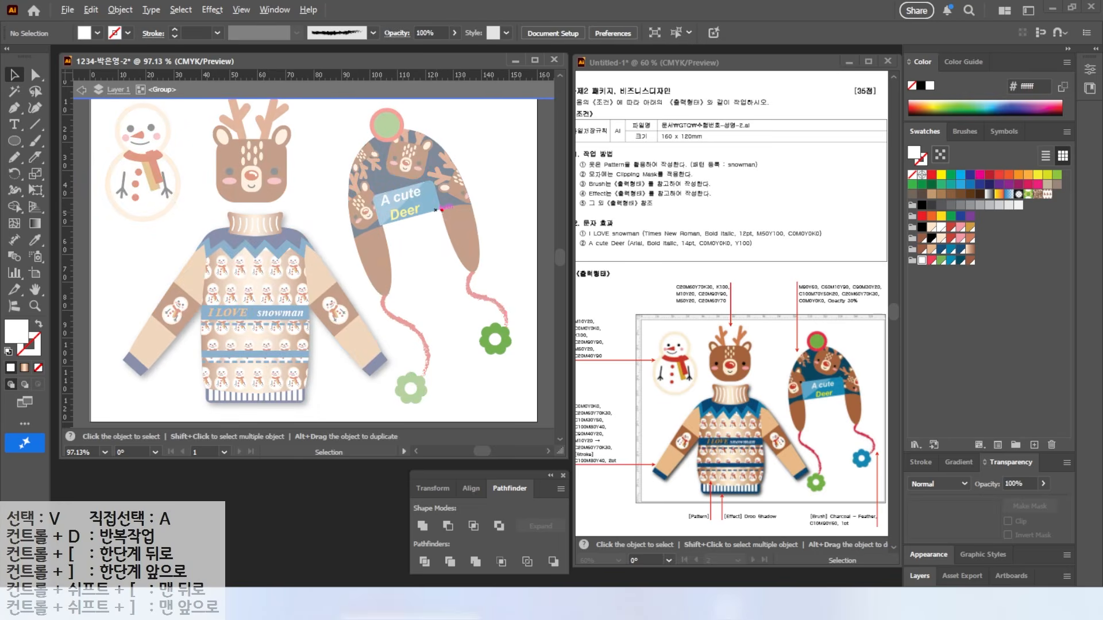
mouse_move(526, 359)
mouse_down()
mouse_move(470, 340)
mouse_move(509, 316)
mouse_up()
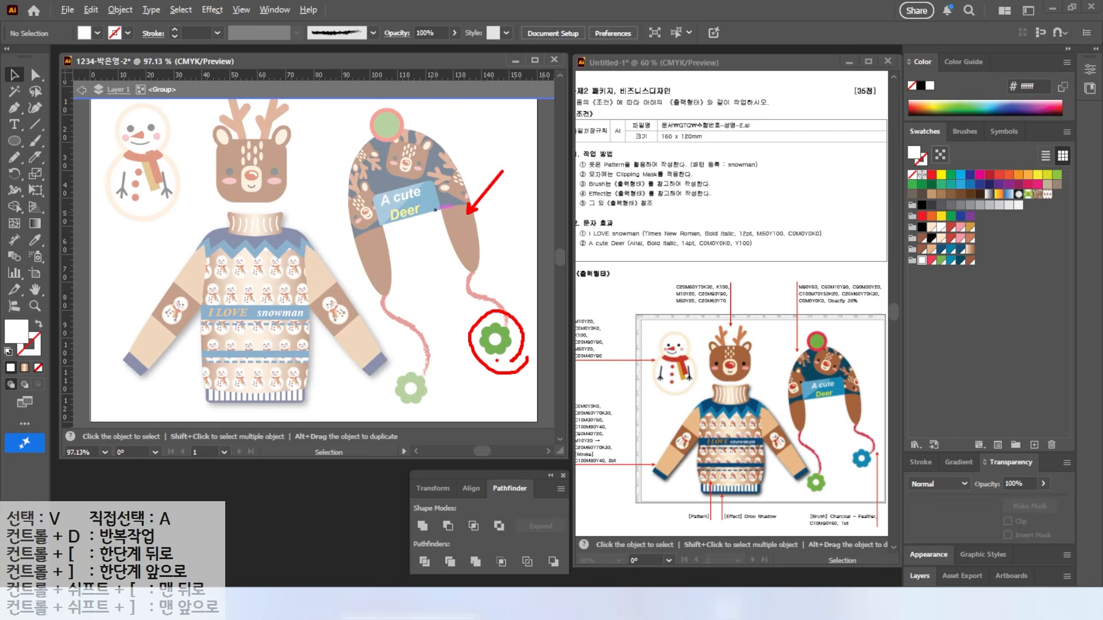
key(Escape)
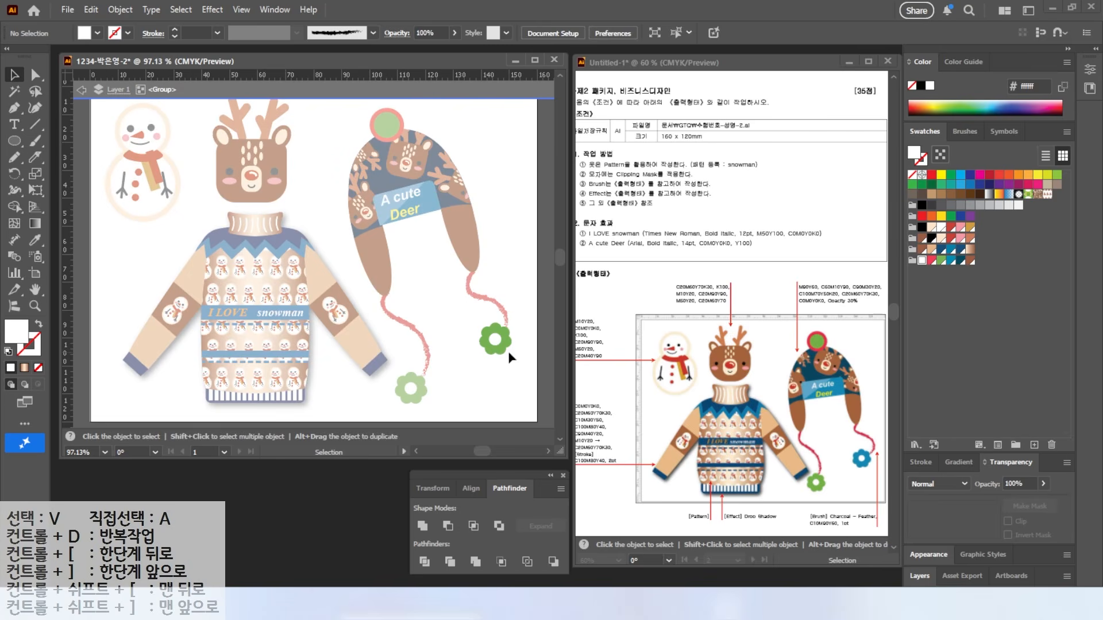
click(16, 93)
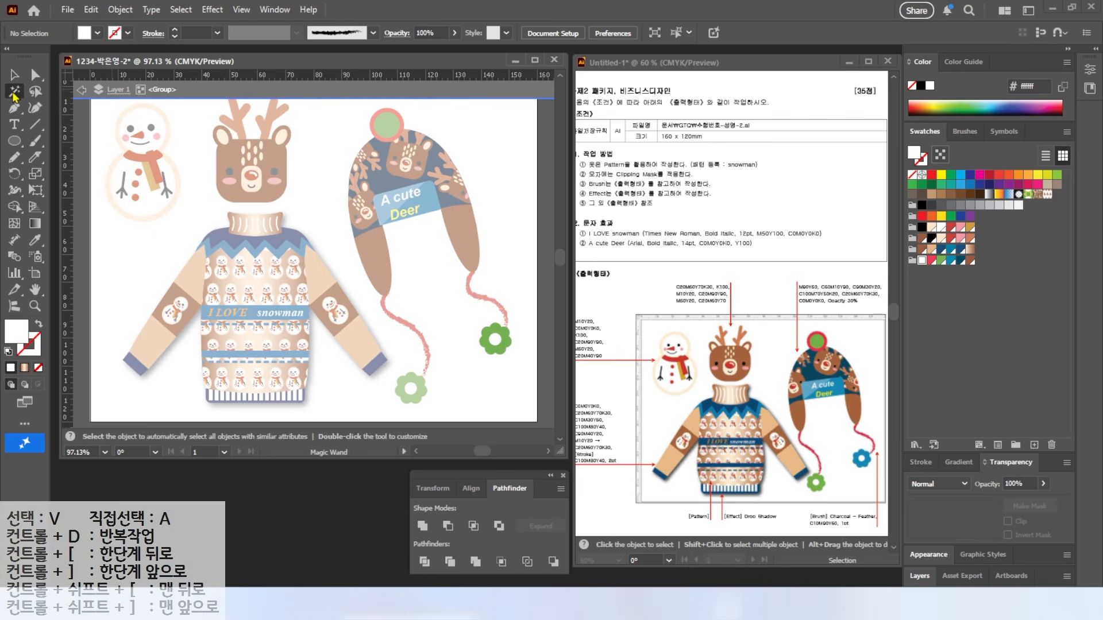
click(491, 338)
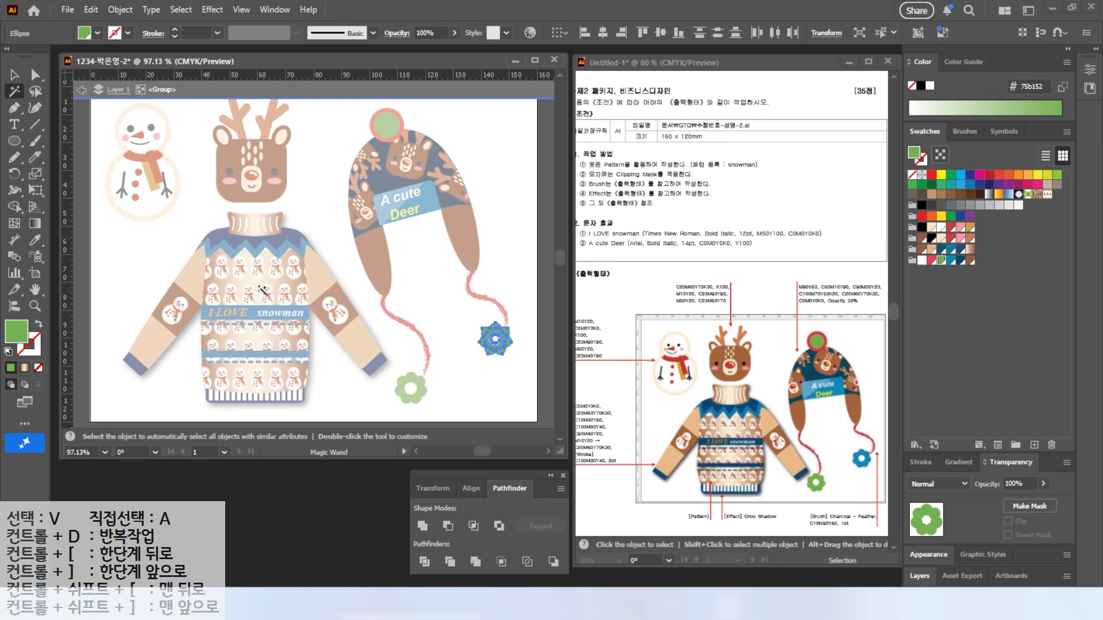
click(951, 262)
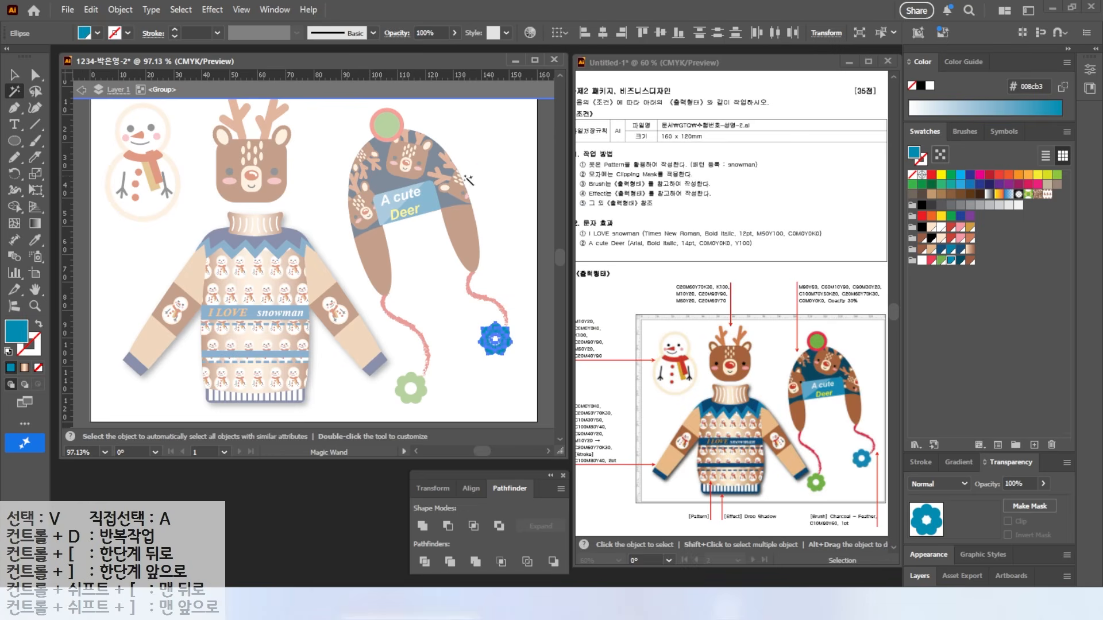
click(534, 294)
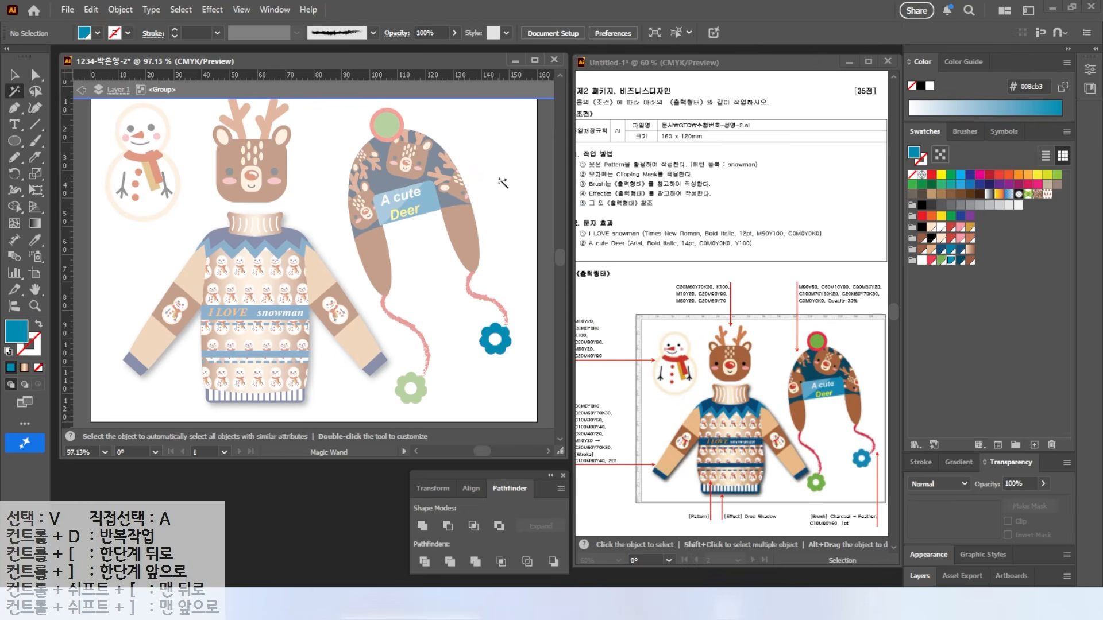
key(v)
key(Escape)
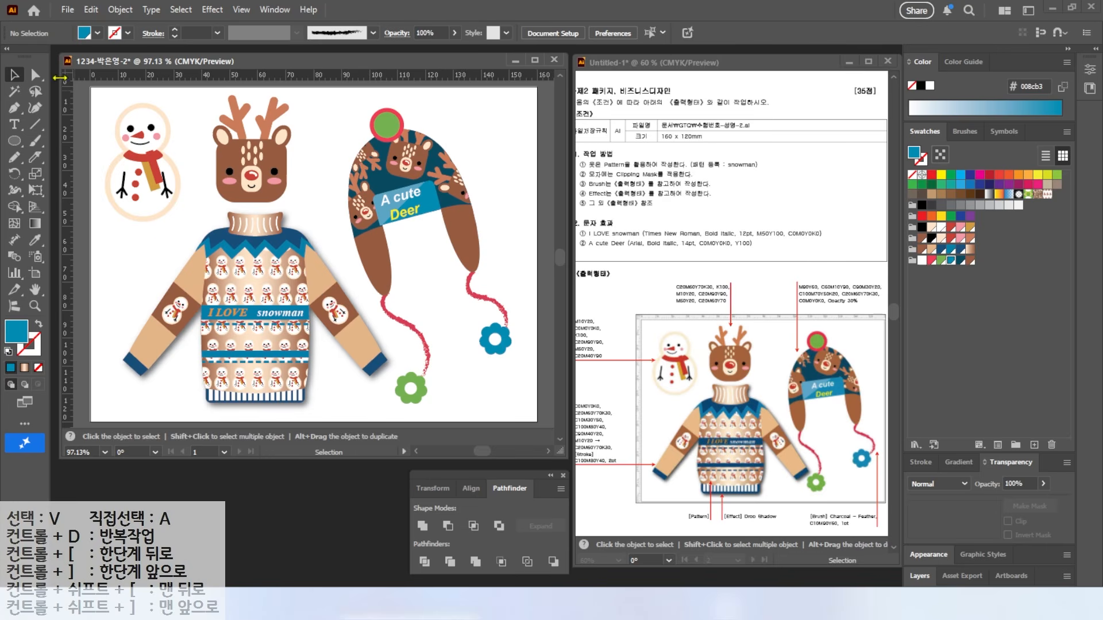
Step: Save the artwork as an Adobe Illustrator .ai file with default options
click(69, 9)
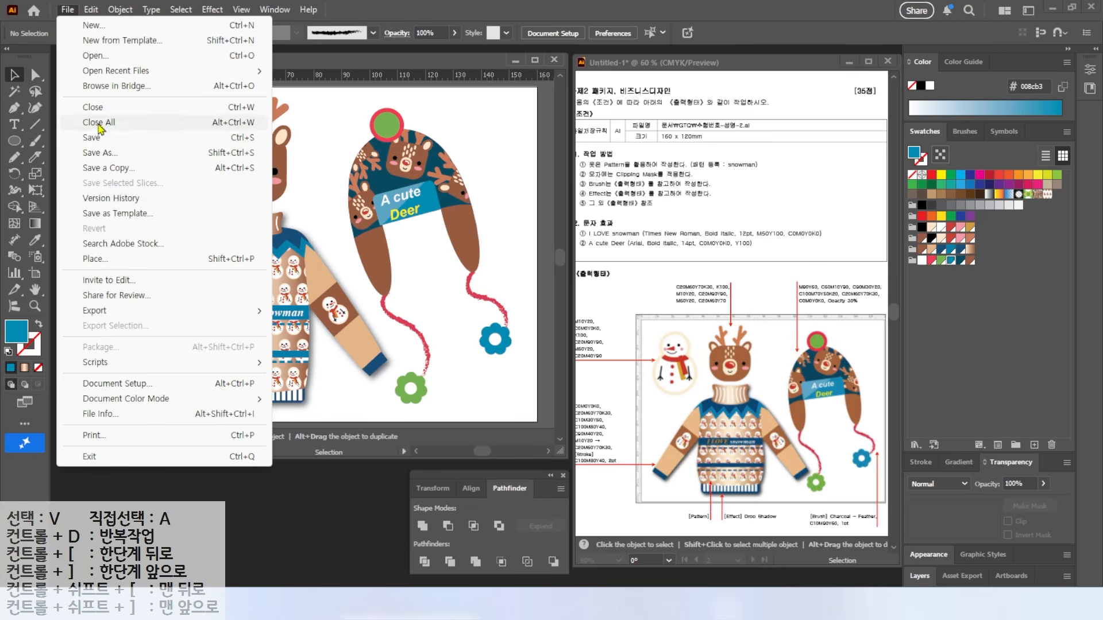
click(115, 141)
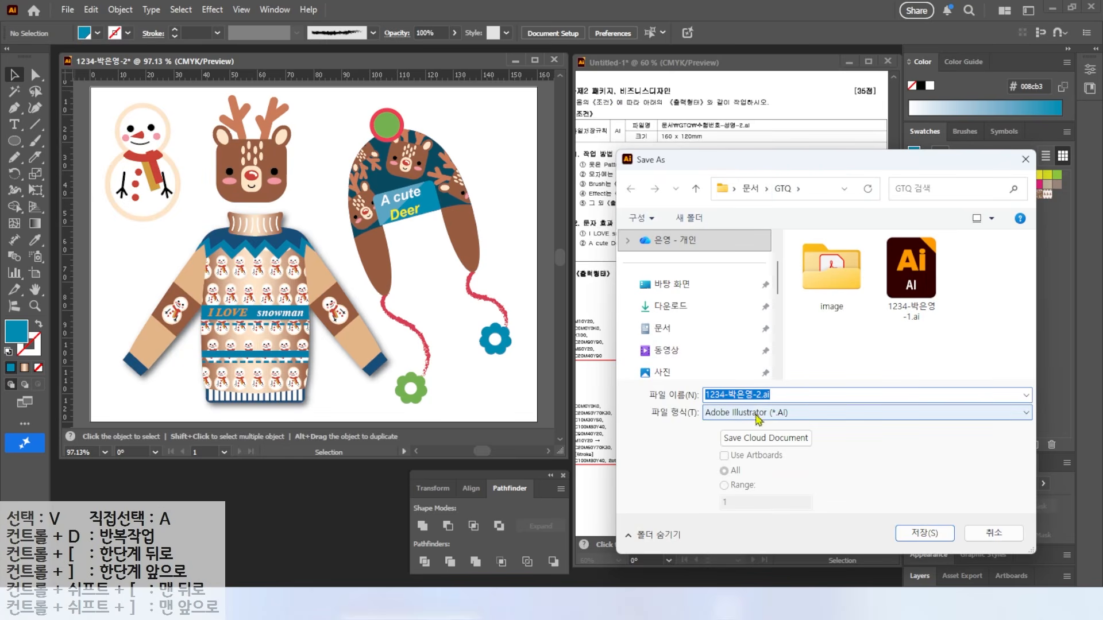
click(916, 535)
click(581, 514)
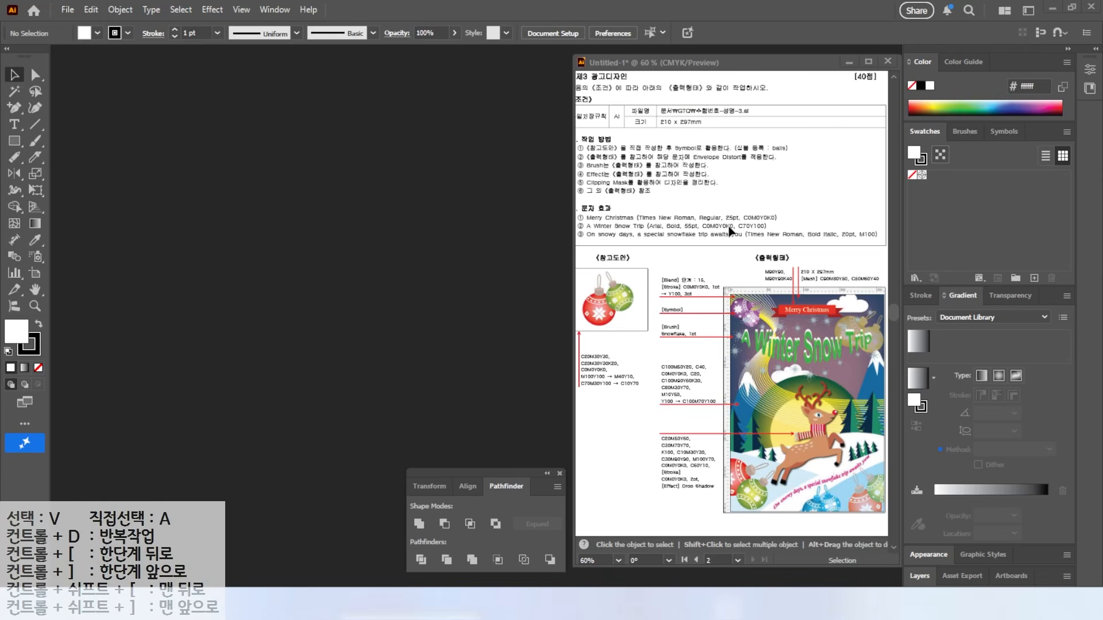
Step: Start a new document and enter the document name
click(68, 10)
click(94, 39)
text(1)
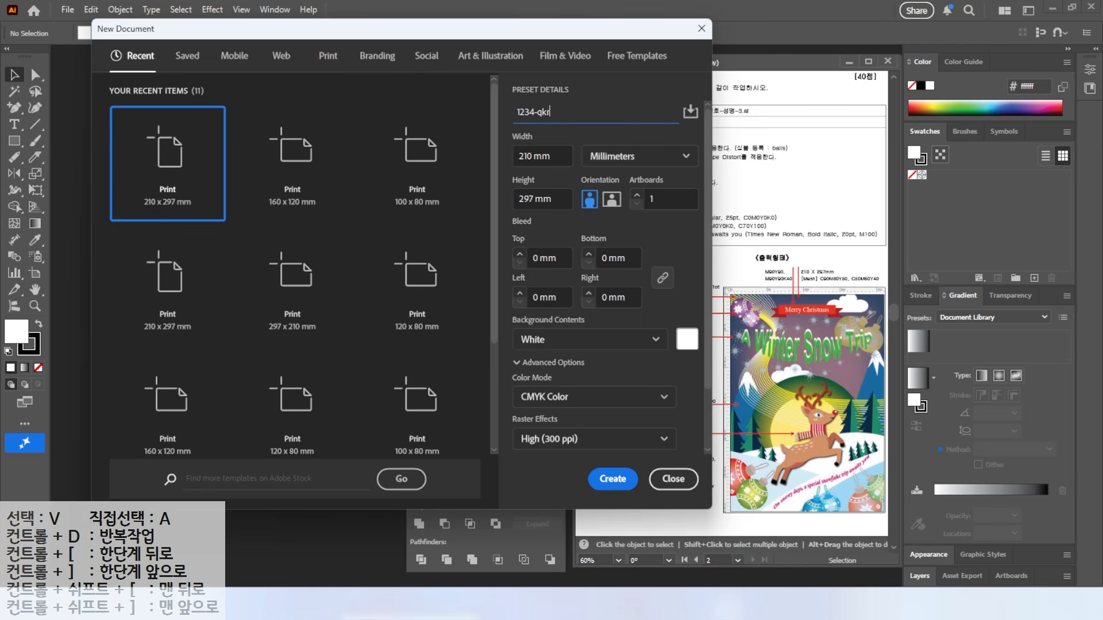
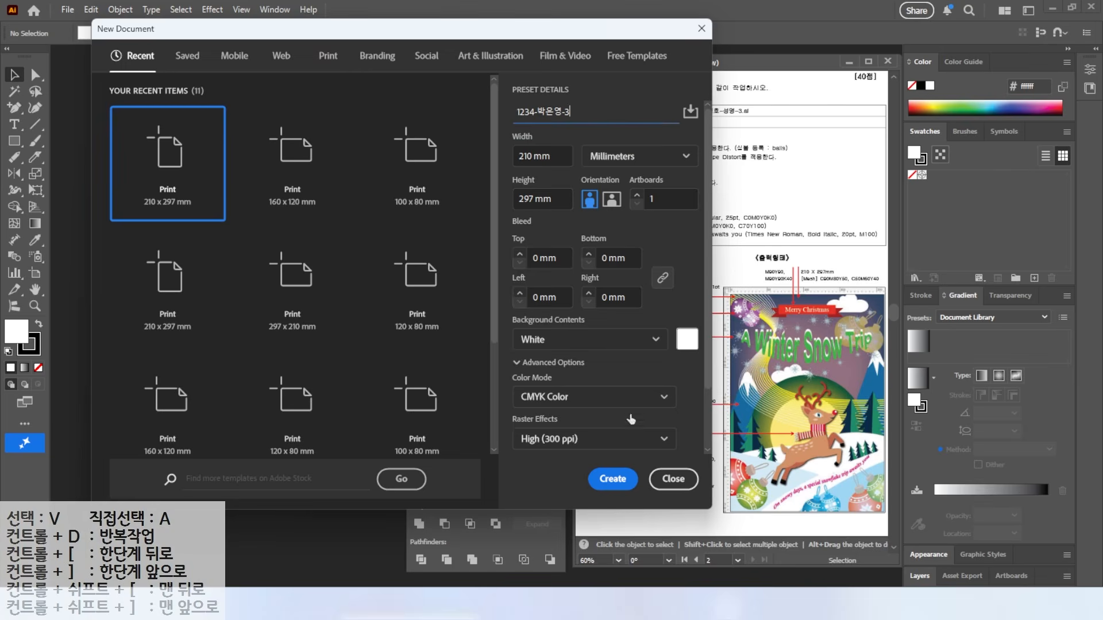
Step: Create the new 210×297 mm CMYK print document at 300 ppi
click(619, 483)
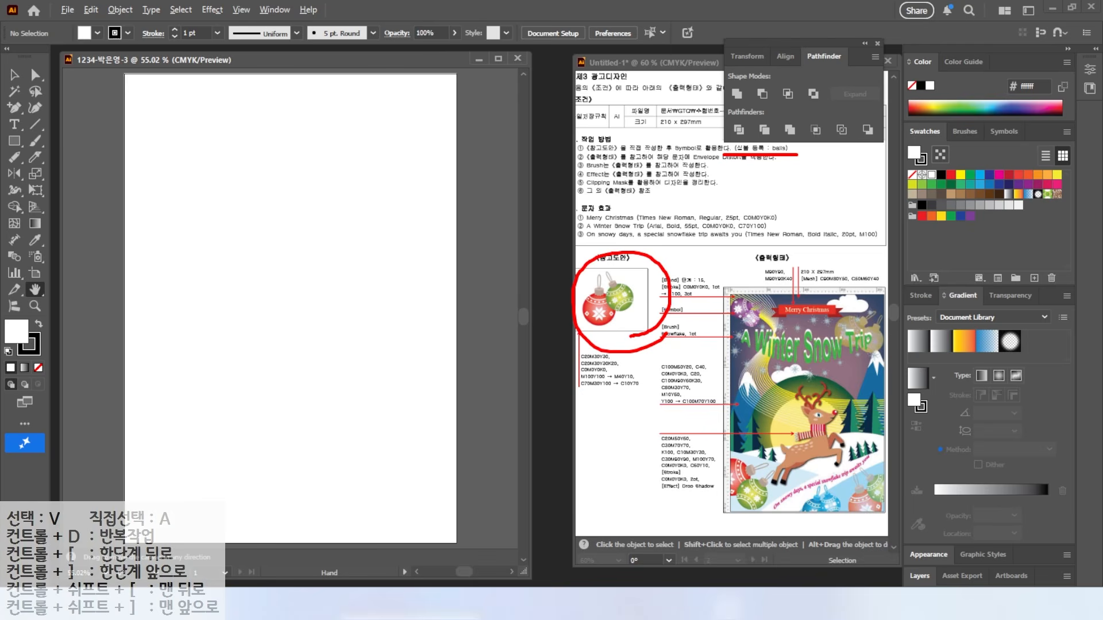
key(Escape)
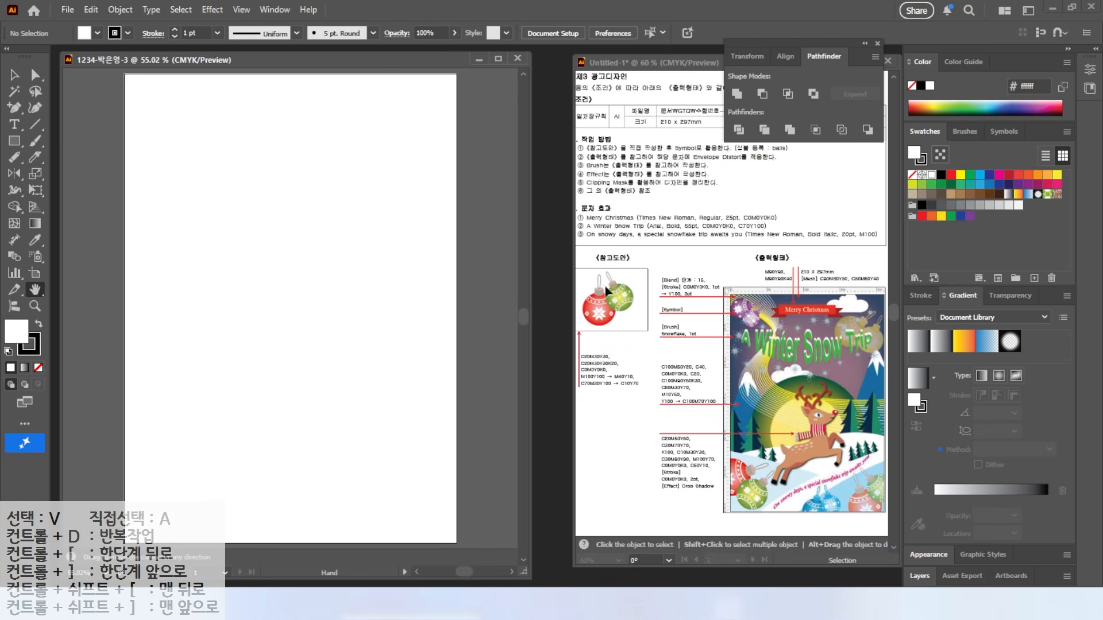
Step: Create a new swatch group holding a beige swatch C20 M30 Y30 K0
click(1016, 279)
click(390, 255)
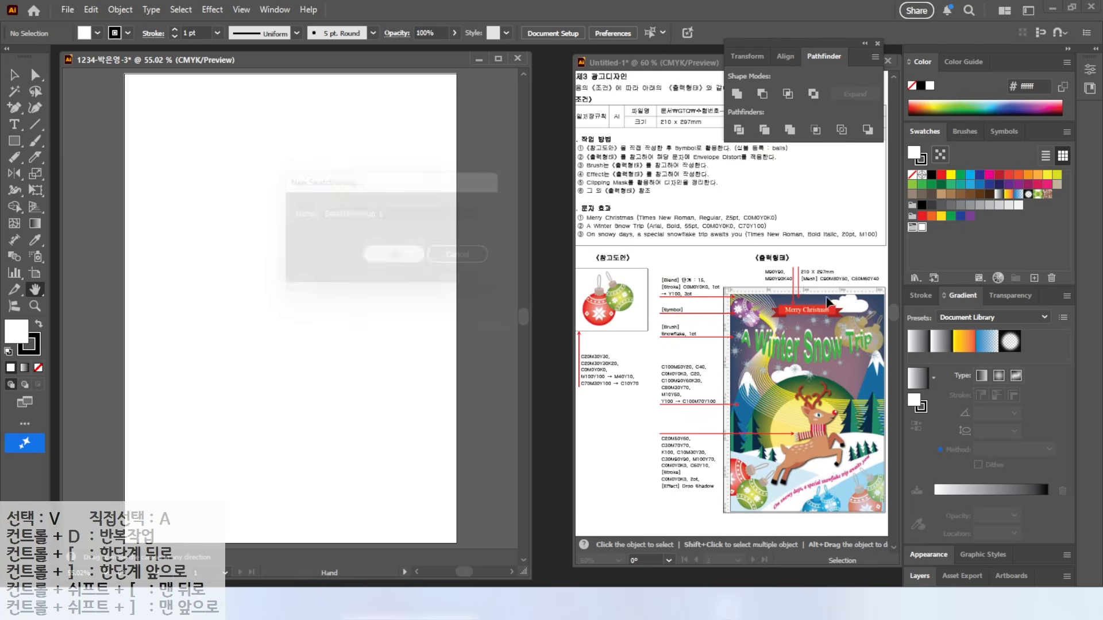
click(1034, 278)
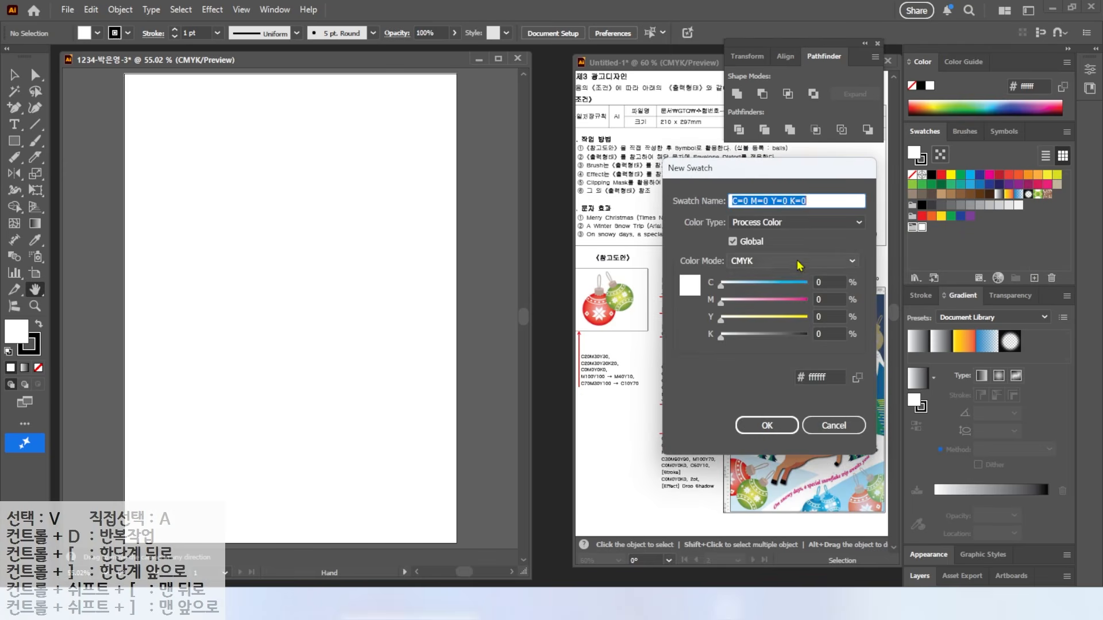
click(827, 282)
text(20)
key(Tab)
text(30)
key(Tab)
text(30)
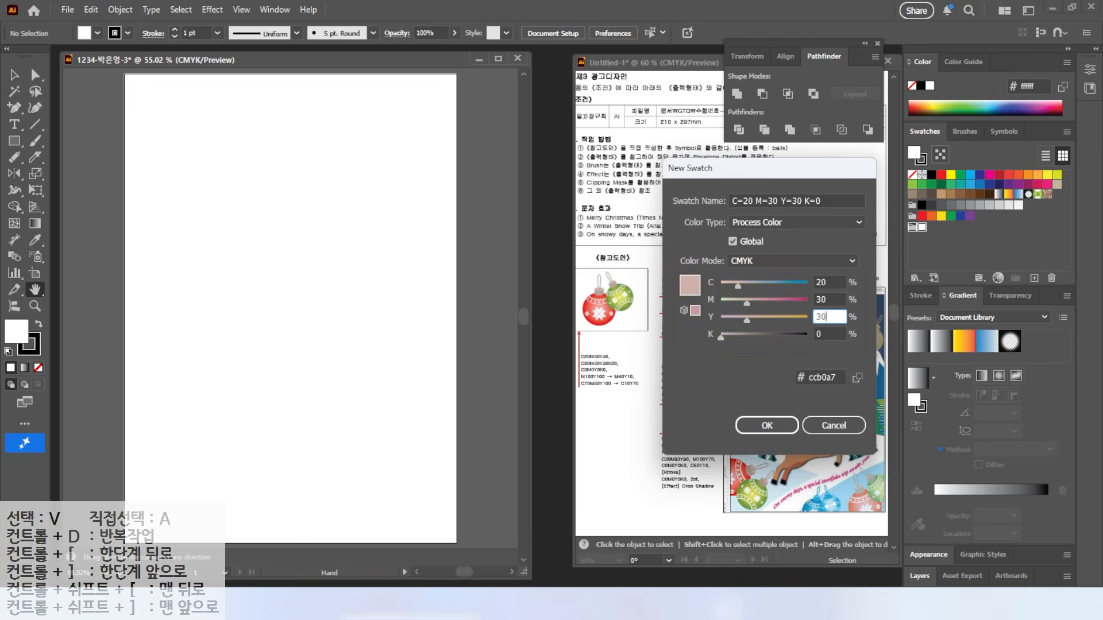
key(Return)
Step: Add a darker beige swatch with the same values and K20
click(1034, 278)
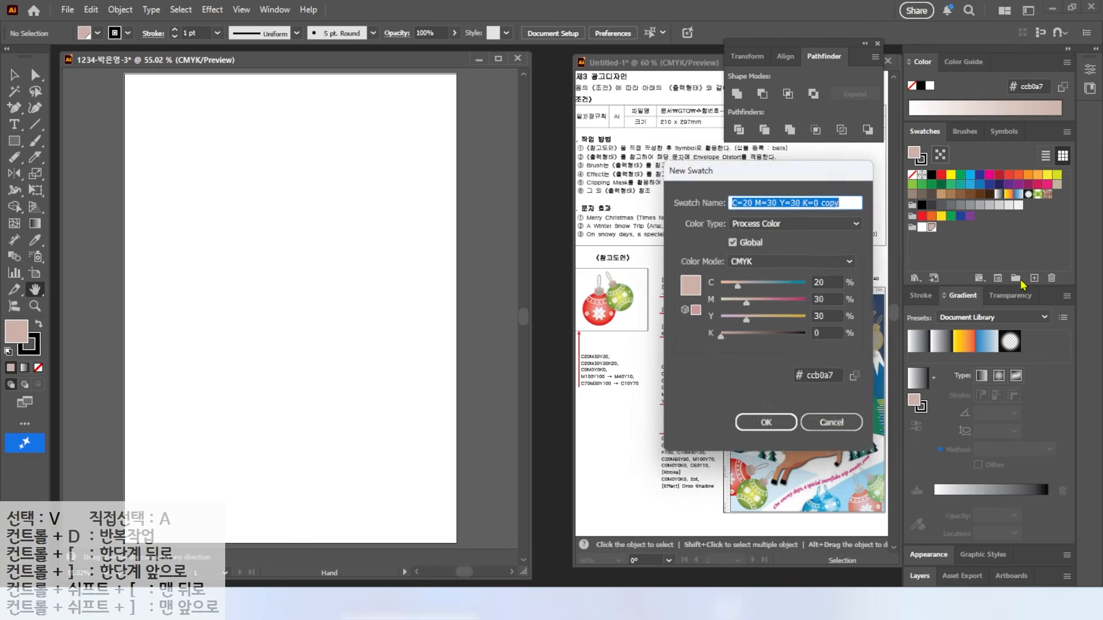
click(821, 282)
key(Tab)
key(Tab)
key(Tab)
text(20)
key(Return)
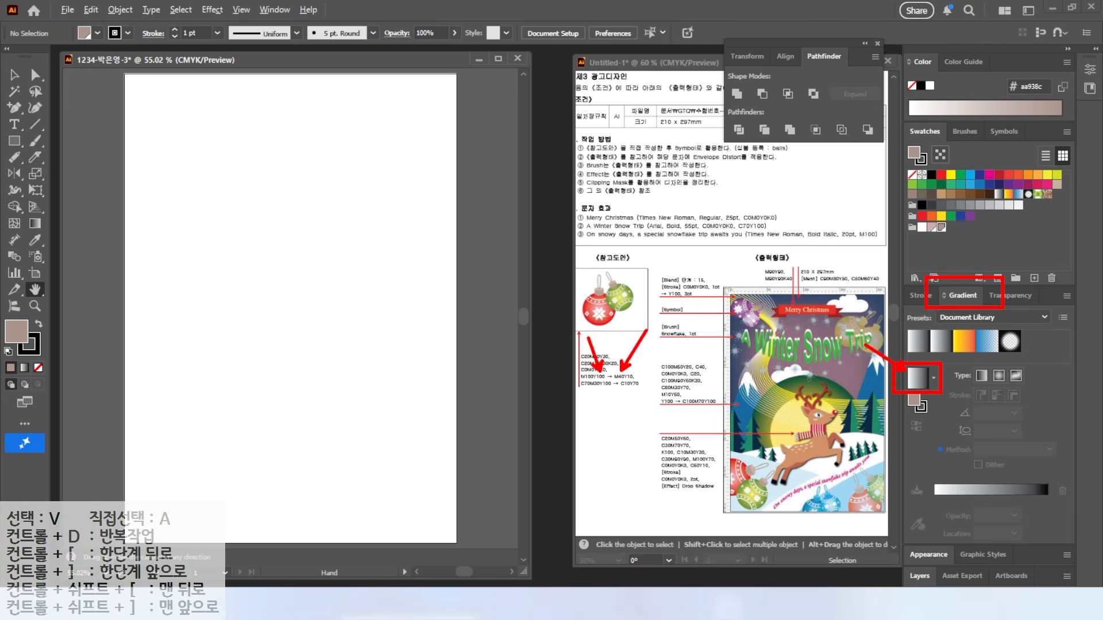
Step: Apply a gradient fill and set its left stop to red (100/100)
click(917, 379)
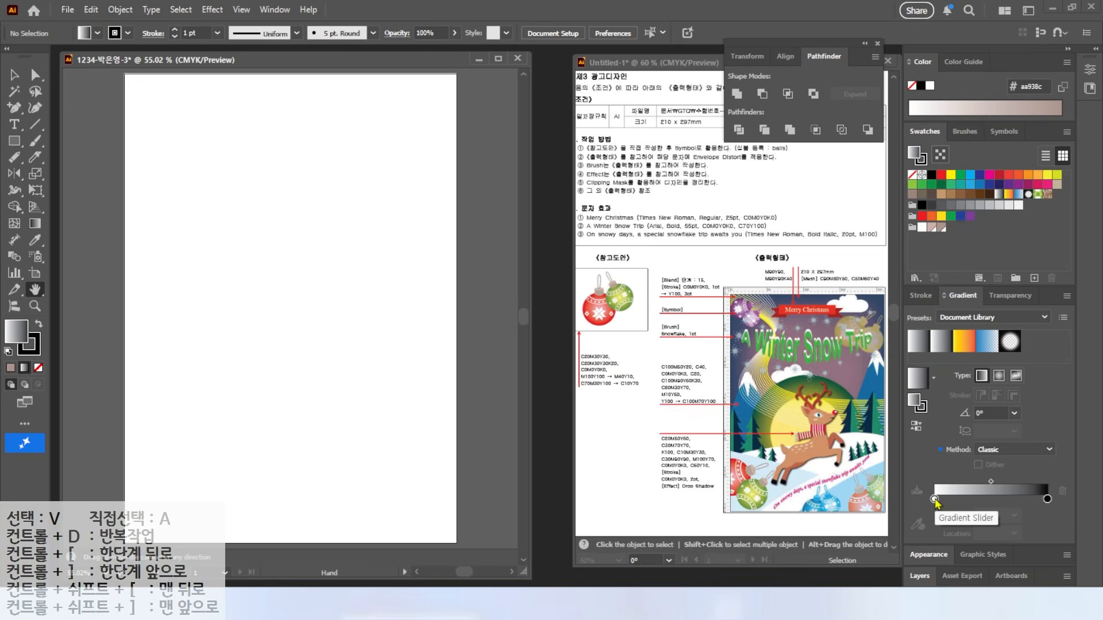
double_click(934, 498)
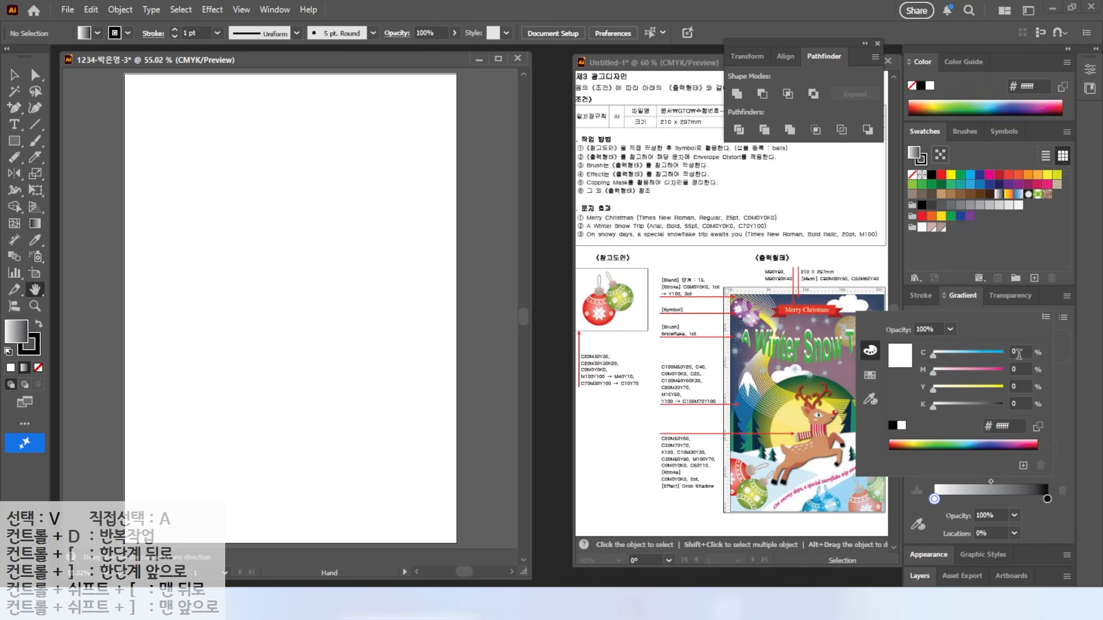
key(Tab)
text(100)
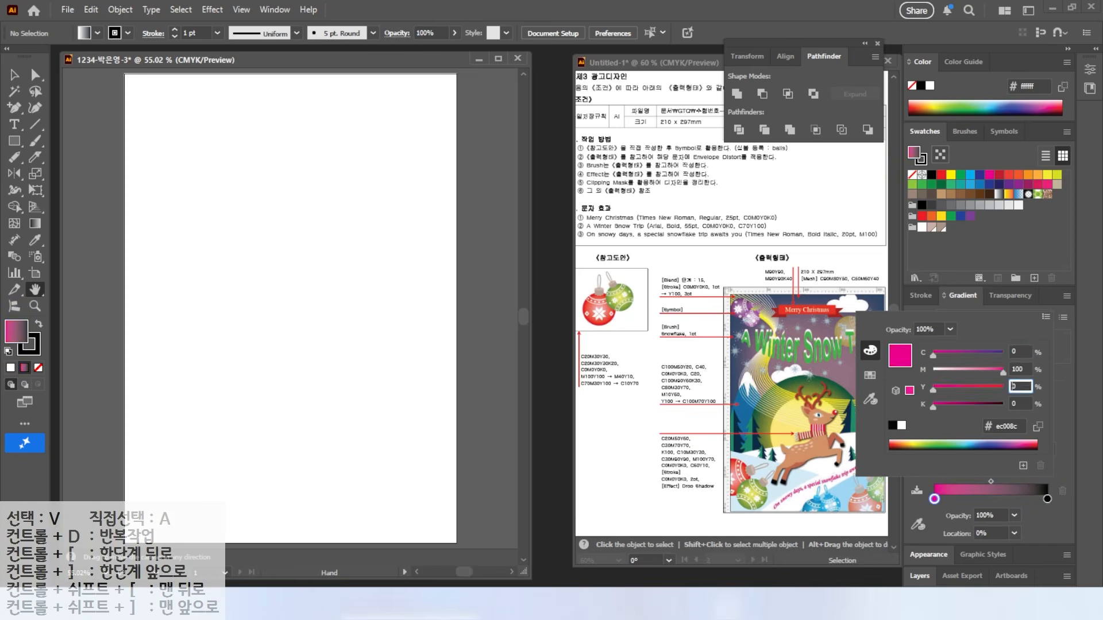
key(Tab)
text(100)
key(Return)
Step: Set the right stop to pink and save the red-to-pink gradient as a swatch
double_click(1047, 499)
click(1023, 351)
key(Tab)
text(40)
key(Tab)
text(10)
key(Tab)
text(0)
key(Tab)
key(Return)
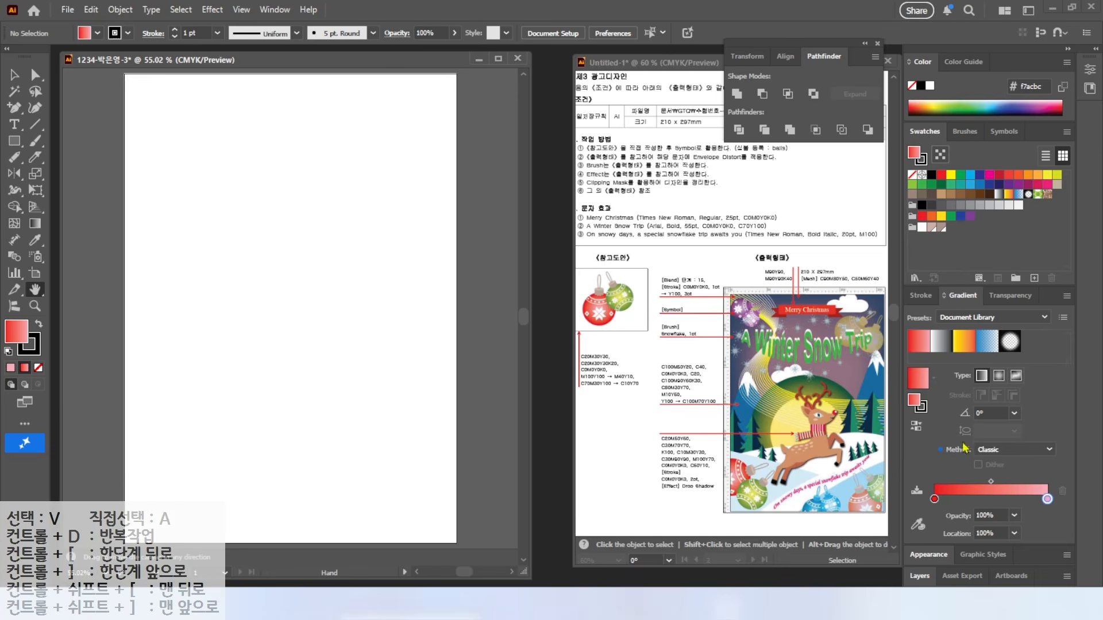
click(920, 380)
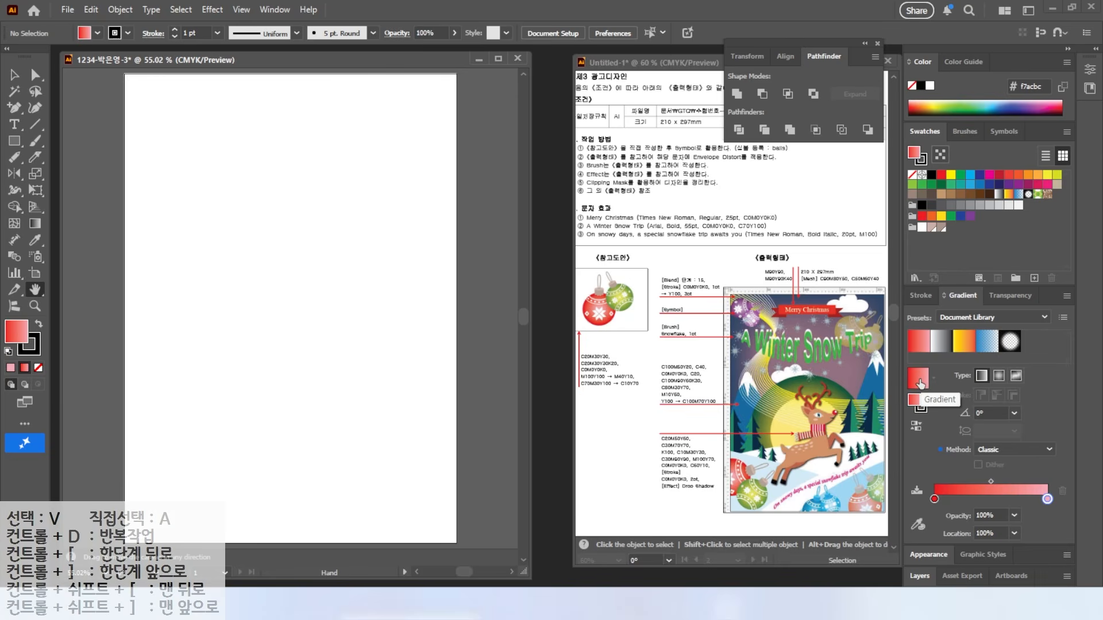
drag(922, 278, 946, 229)
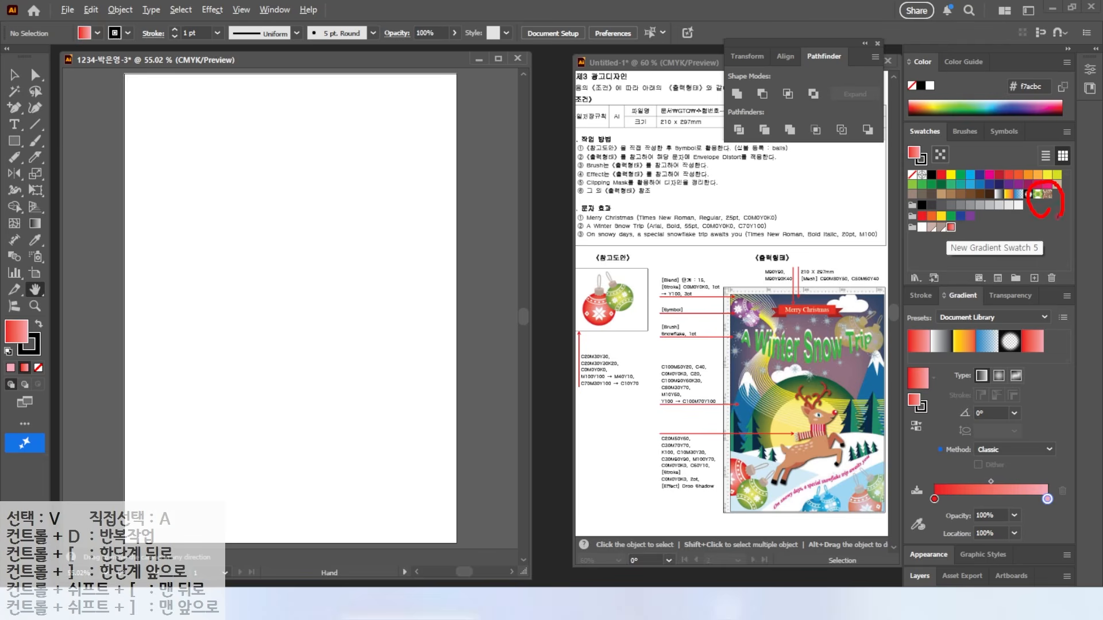
Step: Change the left gradient stop to green, C70 M30
double_click(934, 498)
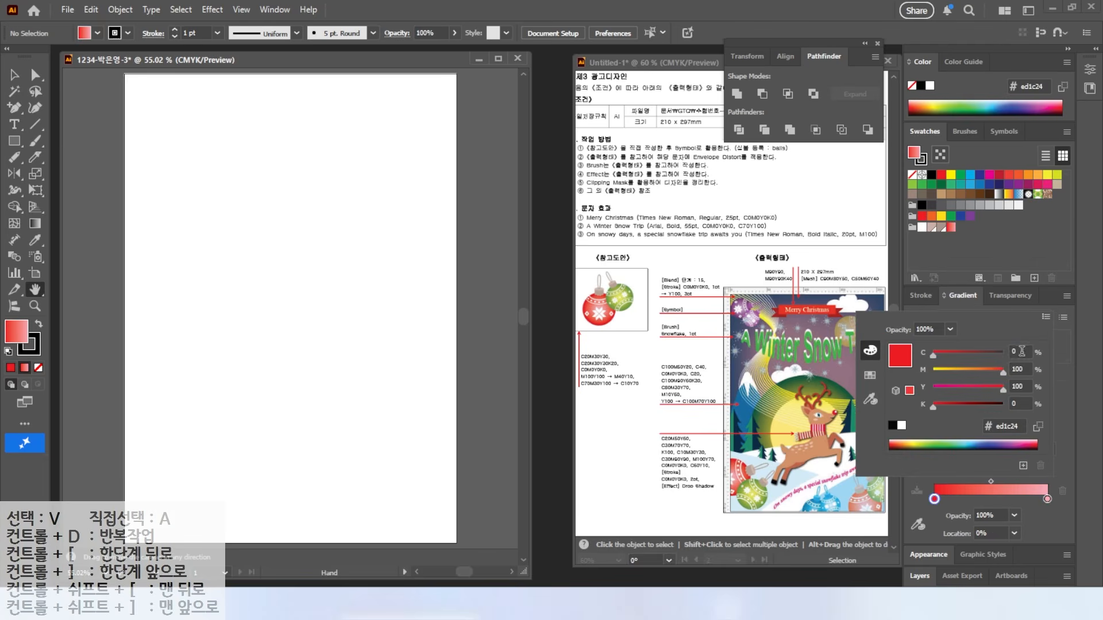
drag(1021, 351, 897, 390)
text(70)
key(Tab)
text(30)
key(Tab)
Step: Set the right stop to C10 Y70 and save the green-to-yellow gradient as a swatch
key(Tab)
key(Return)
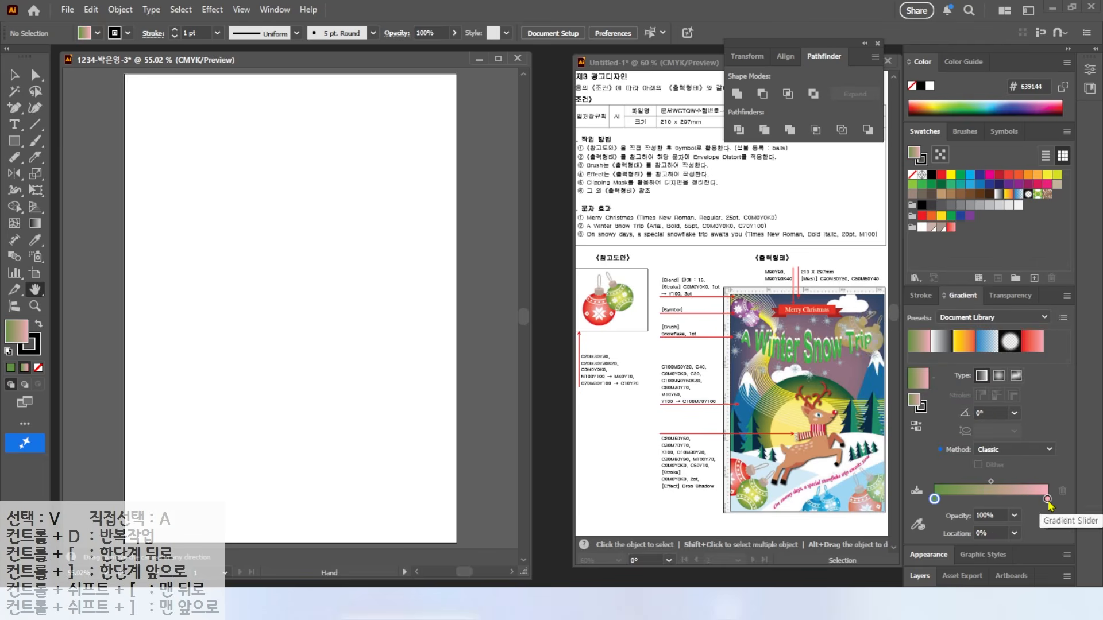
double_click(1047, 500)
drag(1020, 350, 942, 356)
text(10)
key(Tab)
text(0)
key(Tab)
text(70)
key(Return)
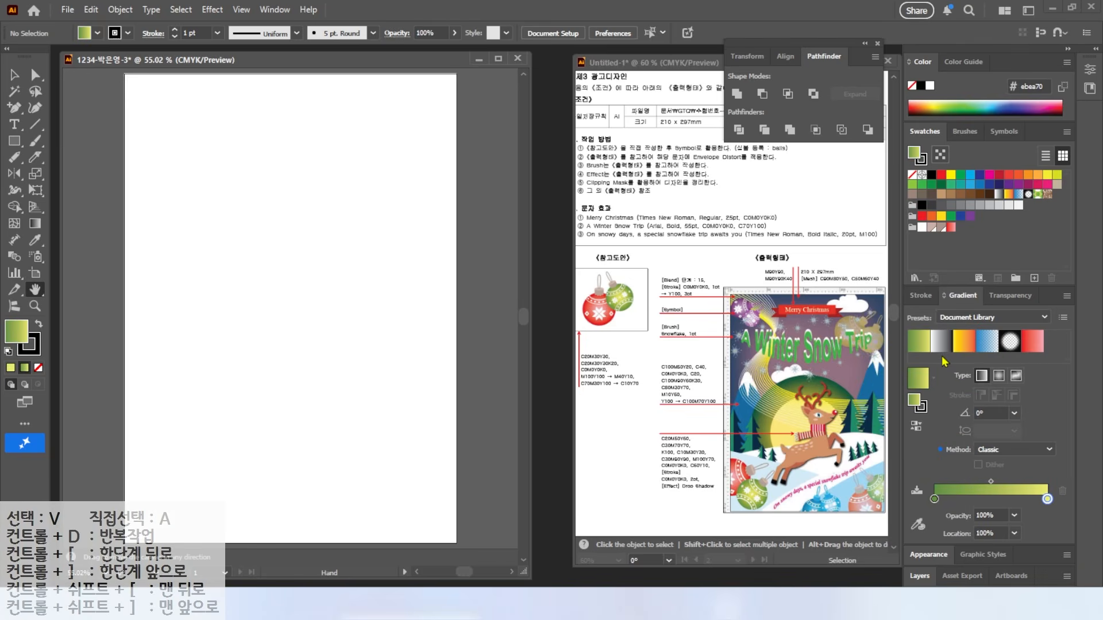
drag(937, 312, 919, 230)
Step: Show the rulers around the artboard with Ctrl+R
mouse_move(775, 511)
mouse_down()
mouse_move(738, 457)
mouse_move(778, 514)
mouse_up()
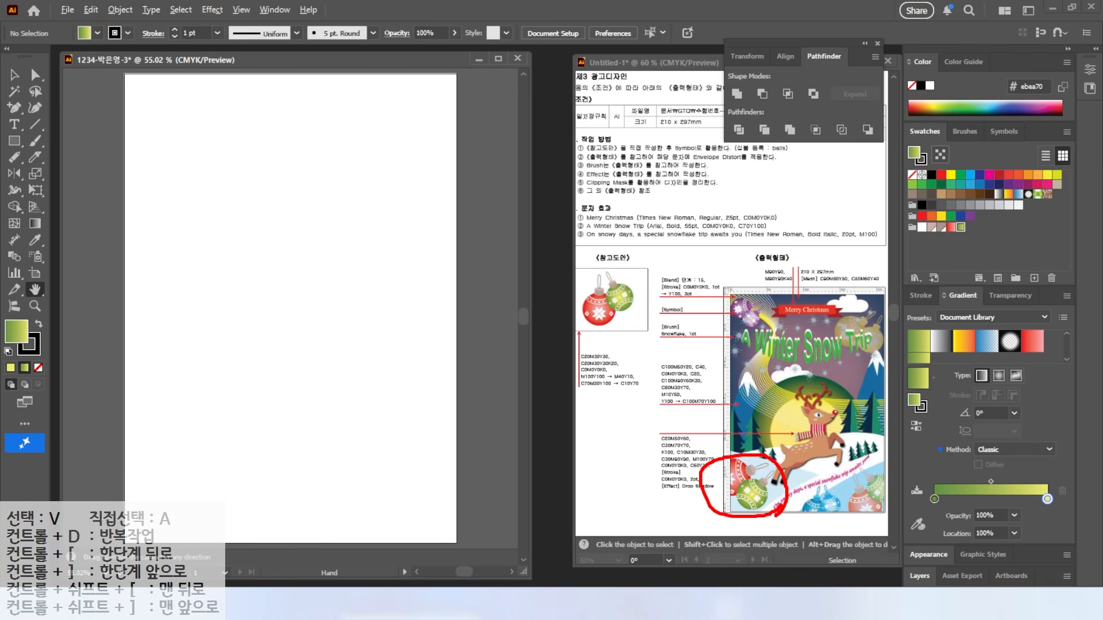
mouse_move(776, 348)
mouse_down()
mouse_move(714, 344)
mouse_move(778, 296)
mouse_up()
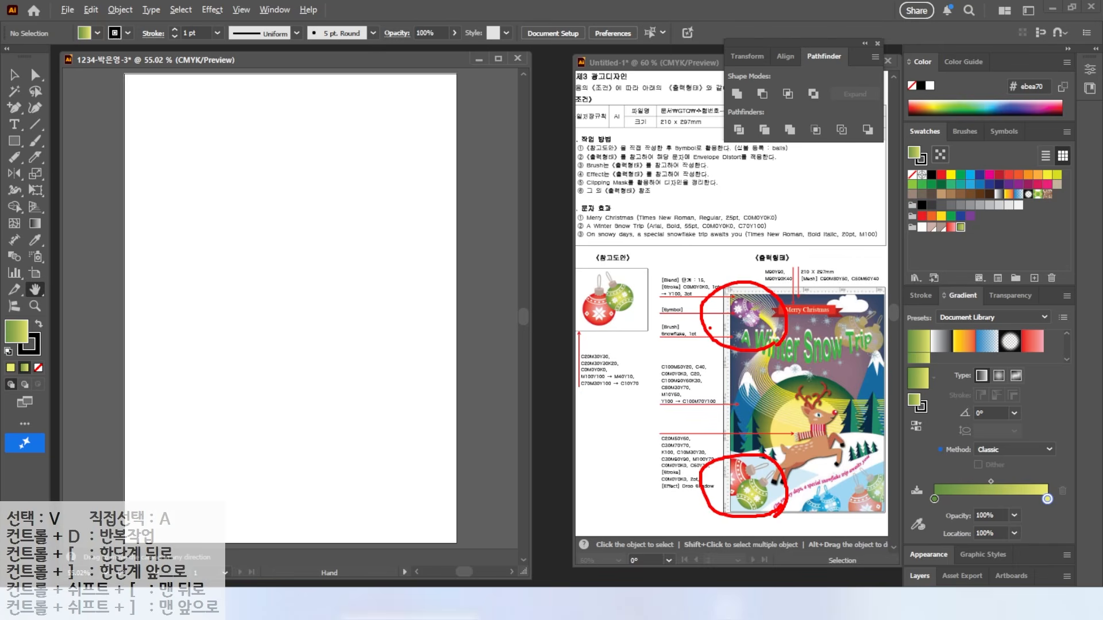
key(Escape)
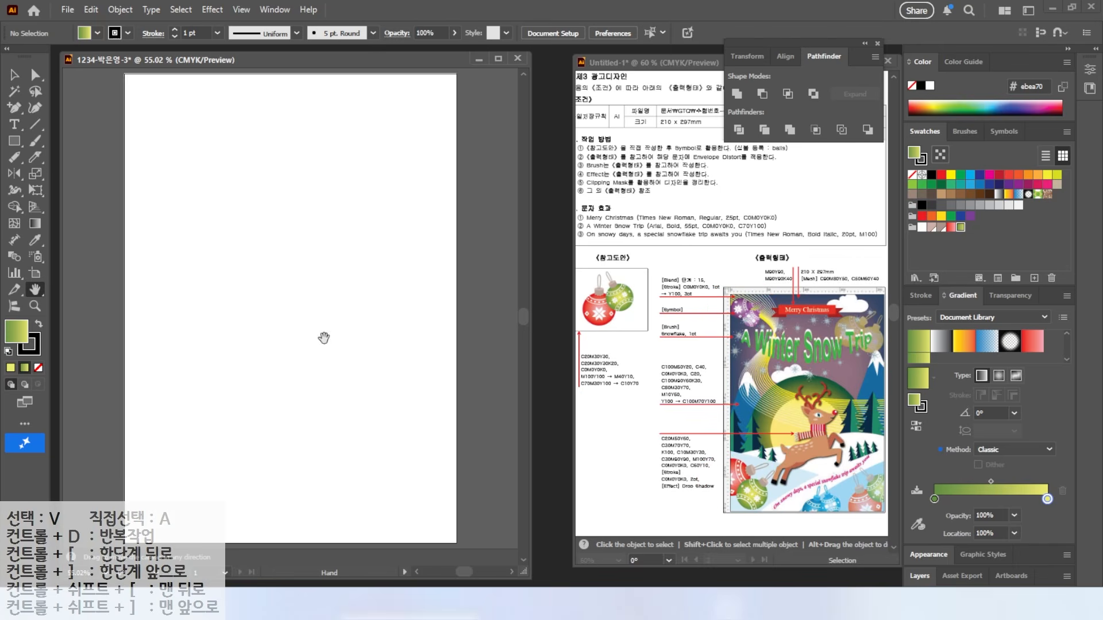
key(ctrl+r)
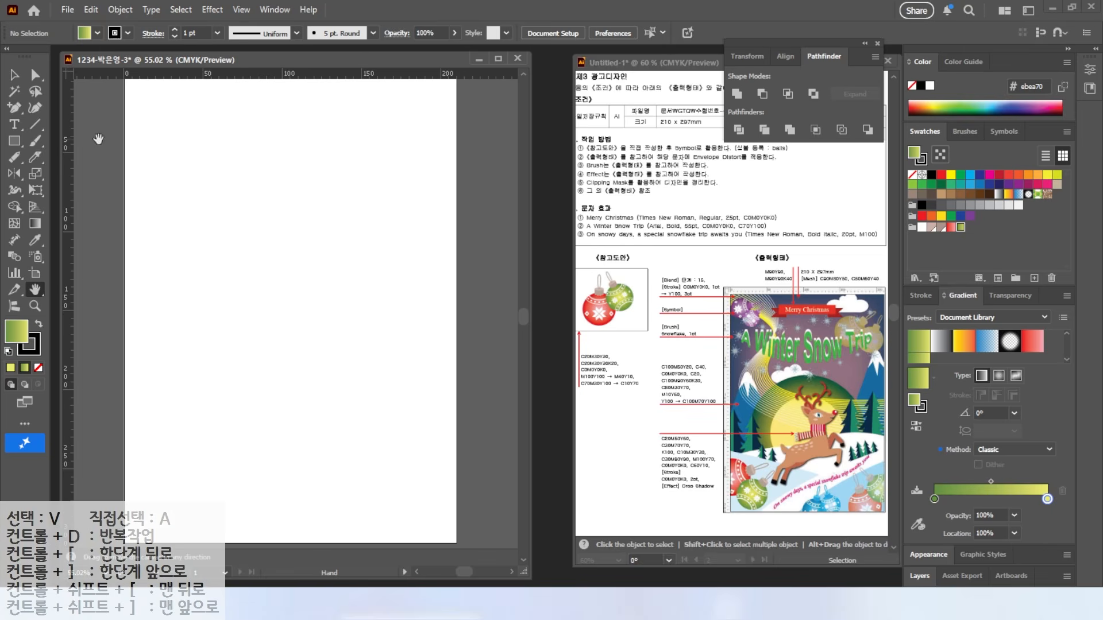
Step: Drag a horizontal and a vertical guide across the artboard
drag(164, 76, 163, 154)
drag(69, 123, 251, 253)
scroll(151, 106, up, 4)
drag(16, 142, 63, 180)
Step: Draw a stroke-less circle with a reversed radial red-to-pink gradient
drag(160, 196, 332, 384)
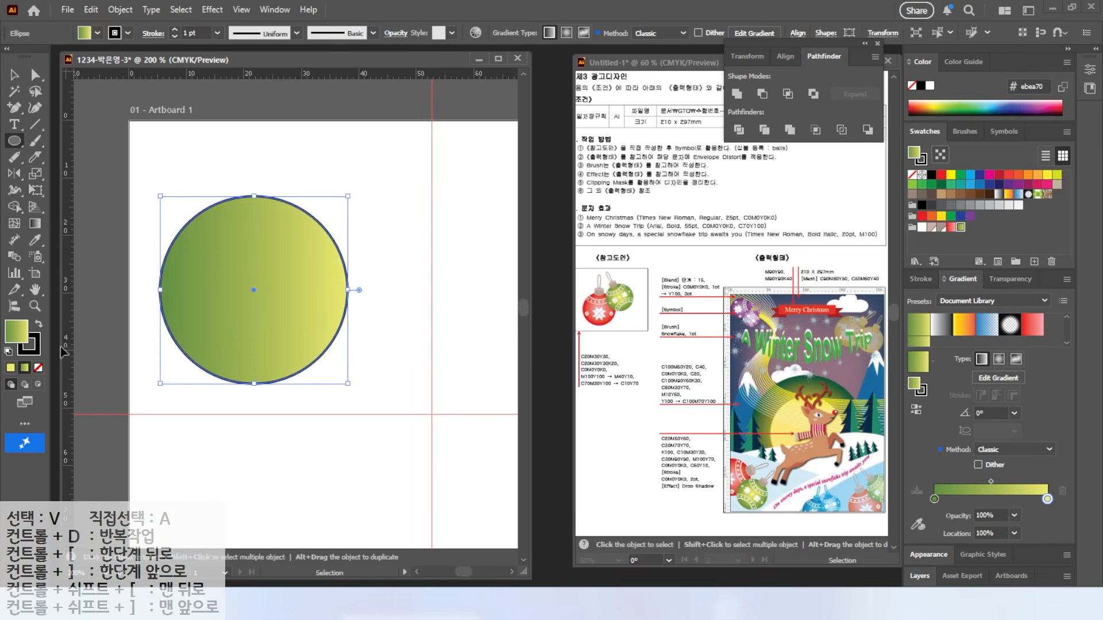
click(951, 228)
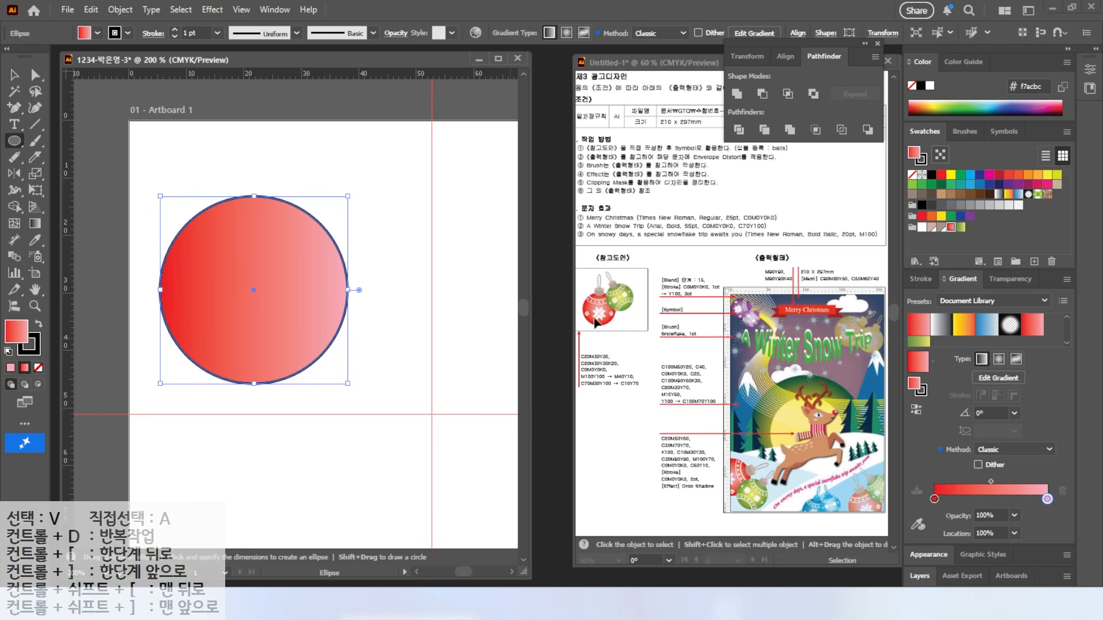
click(999, 360)
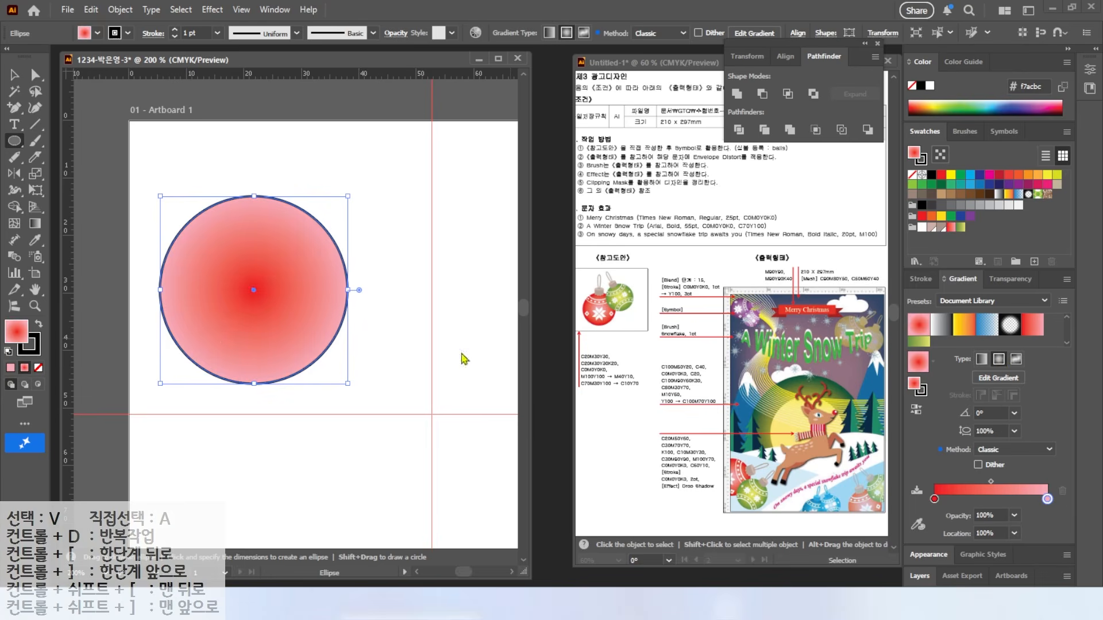
click(916, 410)
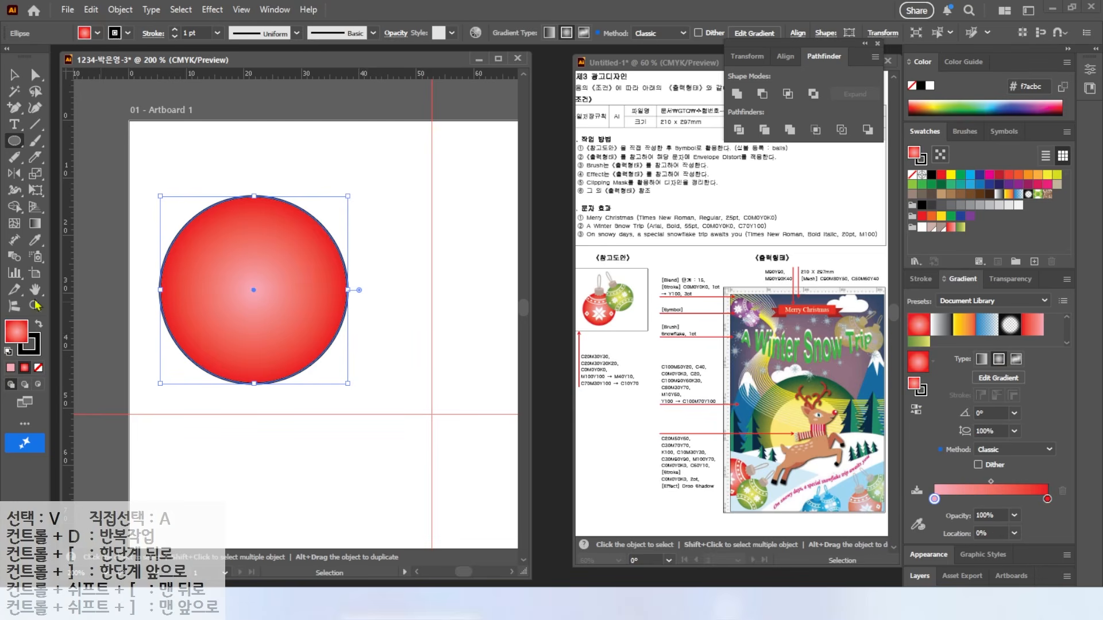
click(38, 367)
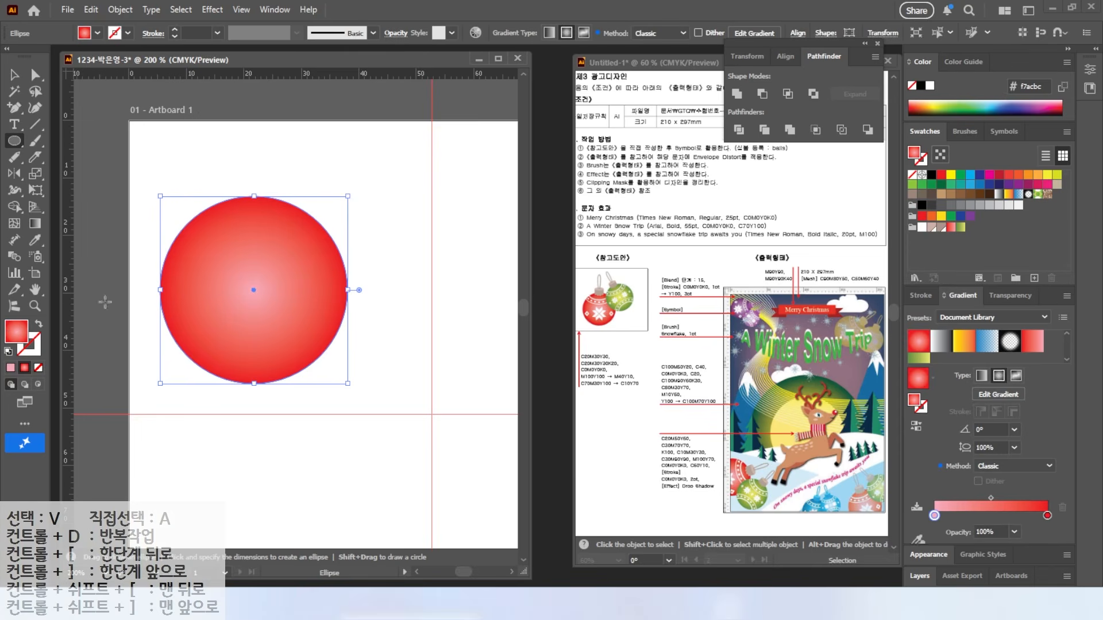
Step: Build the cap from beige ellipses and a joining rectangle, bringing the light top ellipse to front
mouse_move(232, 165)
mouse_down()
mouse_move(284, 183)
mouse_move(278, 172)
mouse_move(278, 241)
mouse_up()
key(ctrl+equal)
key(ctrl+equal)
key(v)
click(941, 229)
drag(14, 141, 63, 139)
mouse_move(193, 170)
mouse_down()
mouse_move(317, 246)
mouse_move(328, 239)
mouse_up()
click(14, 75)
right_click(263, 157)
mouse_move(368, 517)
click(454, 518)
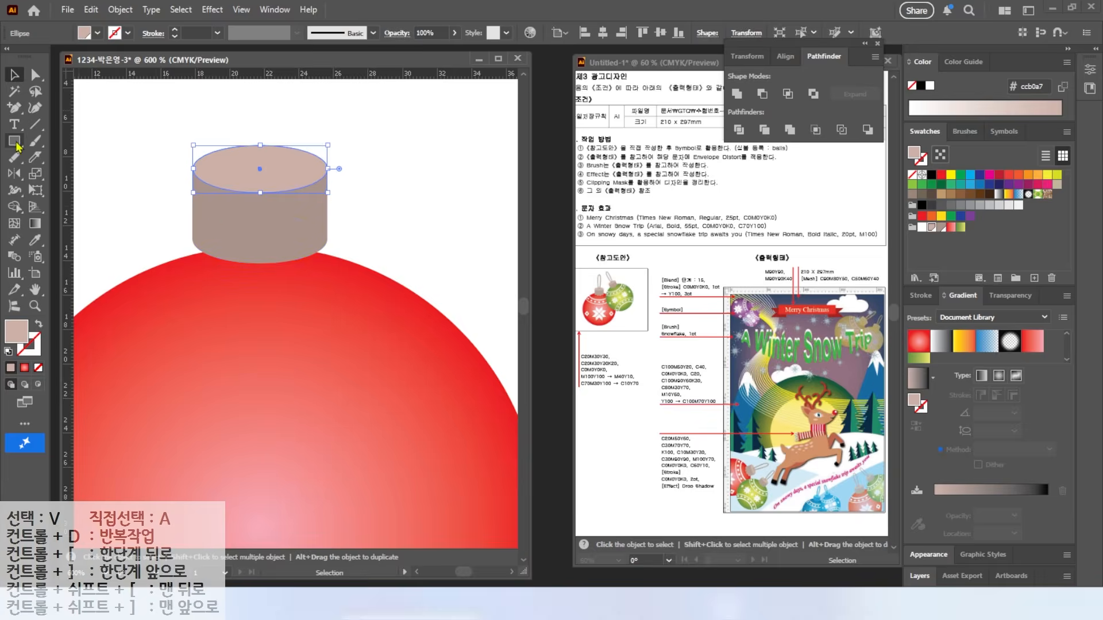
Step: Add small ellipses along the cap's lower edge and mirror copies to the right for a scalloped edge
drag(14, 141, 63, 172)
mouse_move(193, 239)
mouse_down()
mouse_move(235, 274)
mouse_move(252, 263)
mouse_up()
key(v)
key(o)
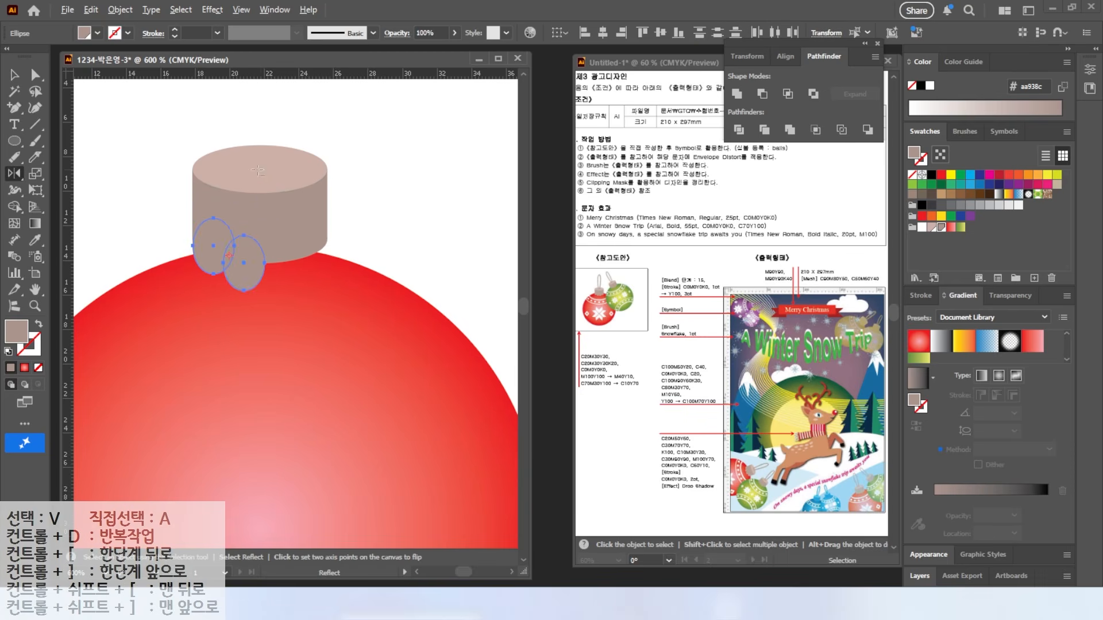
alt+click(258, 170)
click(746, 338)
key(v)
click(511, 267)
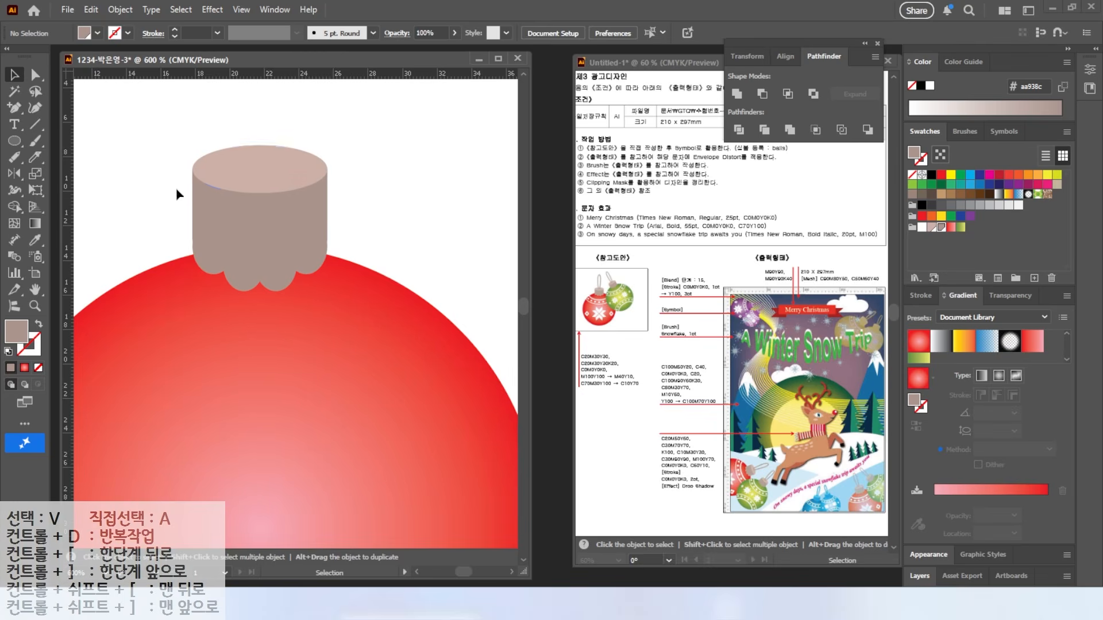
Step: Draw a tall outlined oval above the cap and shift it slightly left
scroll(178, 195, up, 5)
key(l)
drag(230, 141, 312, 307)
key(shift+x)
click(13, 75)
drag(229, 204, 224, 207)
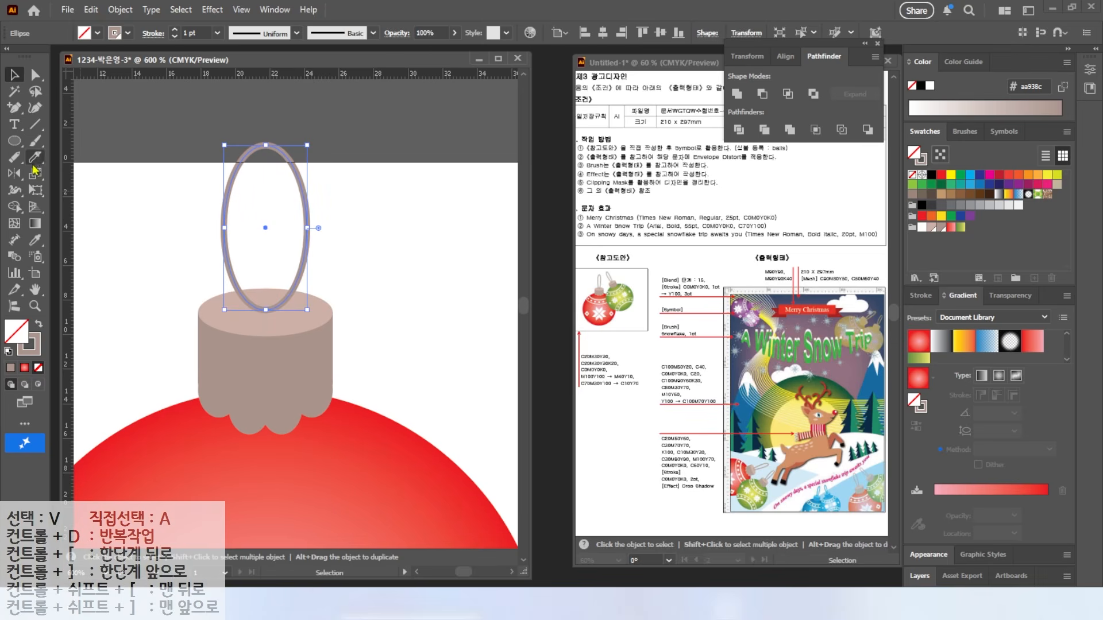
Step: Erase the bottom segment of the tall oval with the Path Eraser
drag(35, 157, 68, 155)
mouse_move(249, 311)
mouse_down()
mouse_move(280, 308)
mouse_move(266, 313)
mouse_up()
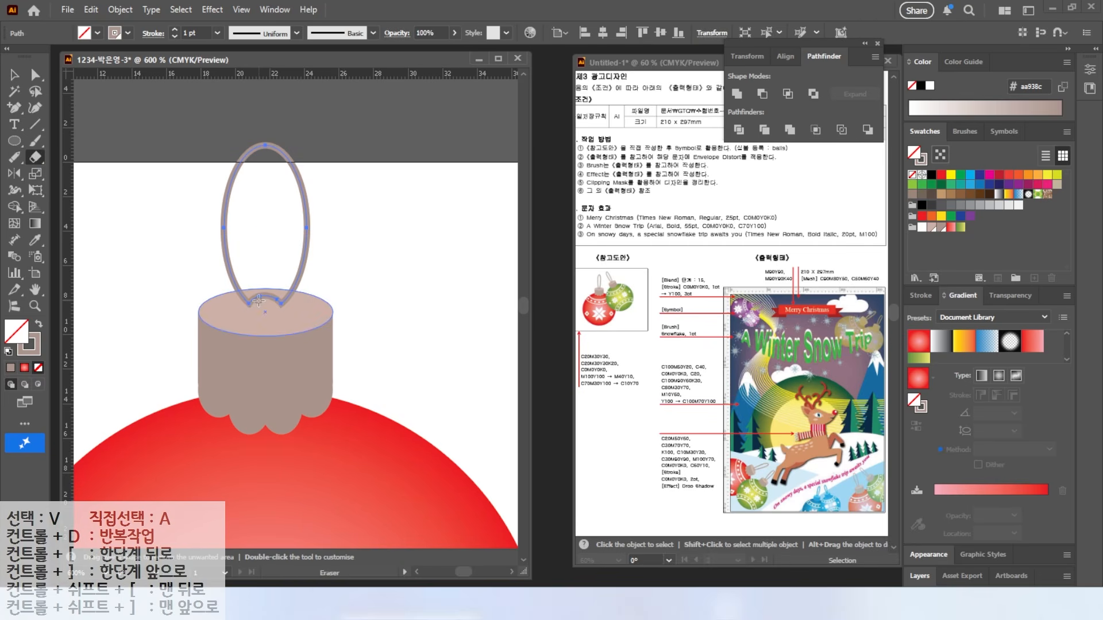
key(ctrl+z)
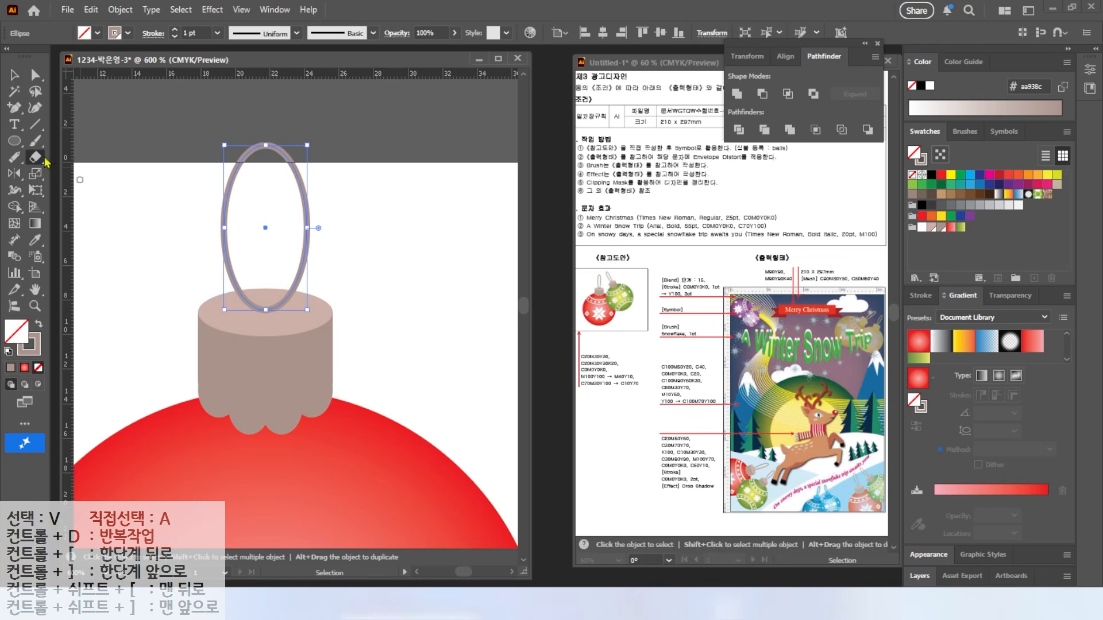
click(21, 161)
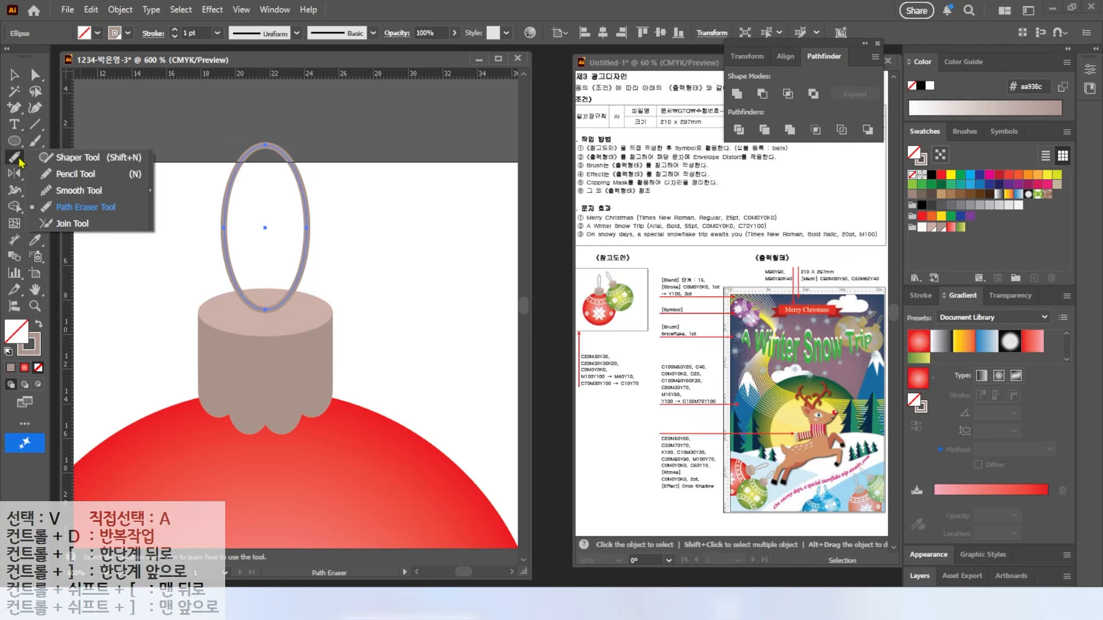
click(87, 208)
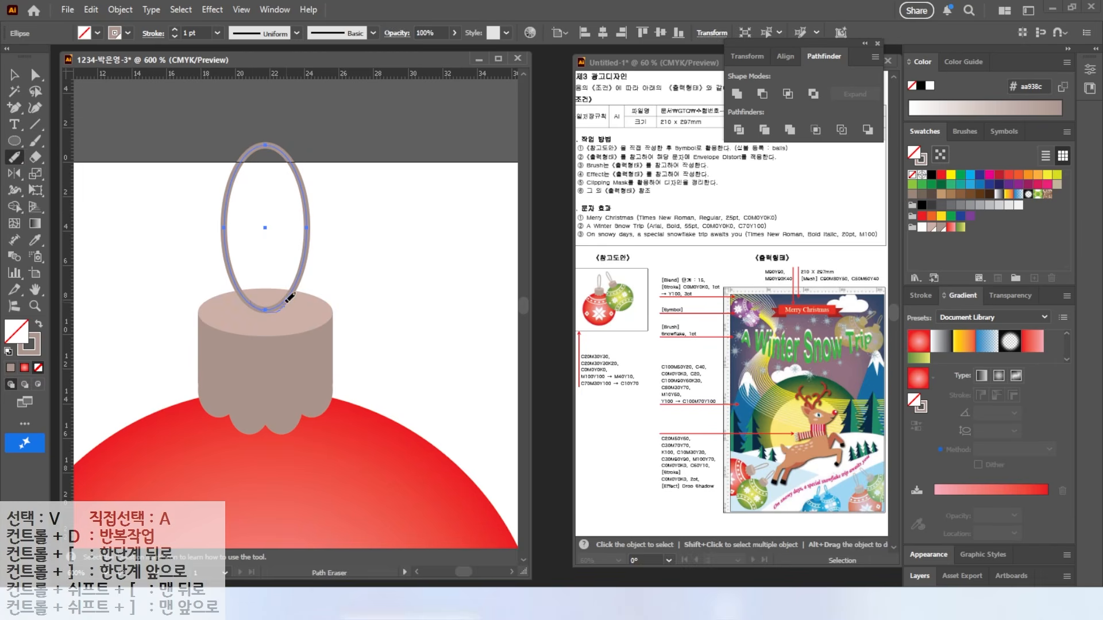
drag(287, 301, 244, 322)
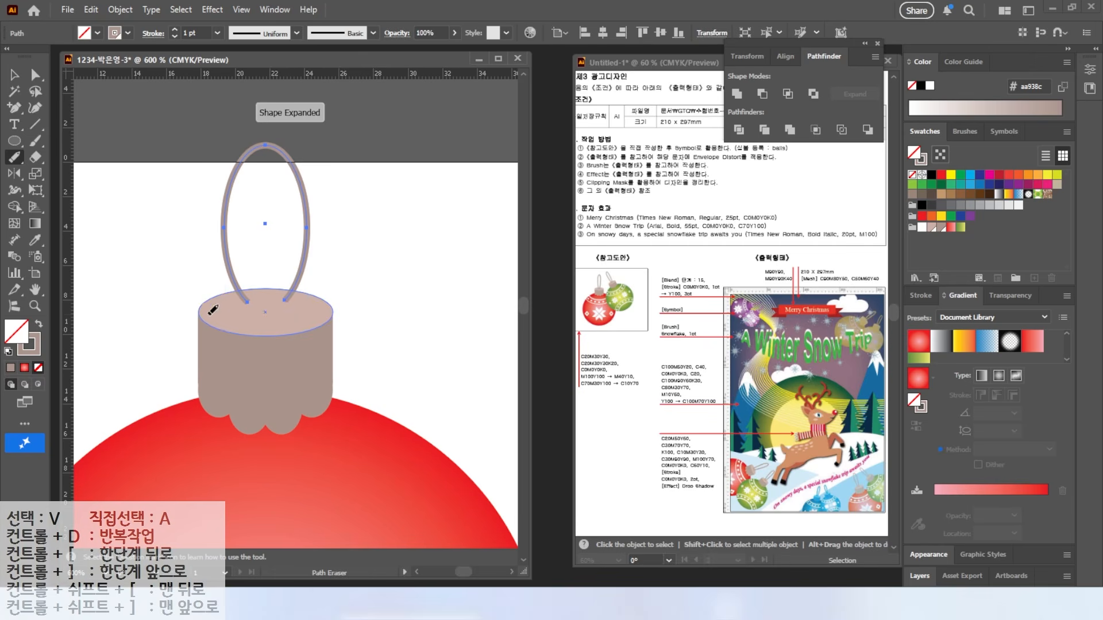
Step: Narrow the open loop and tuck its ends down into the cap
click(14, 75)
drag(307, 226, 286, 226)
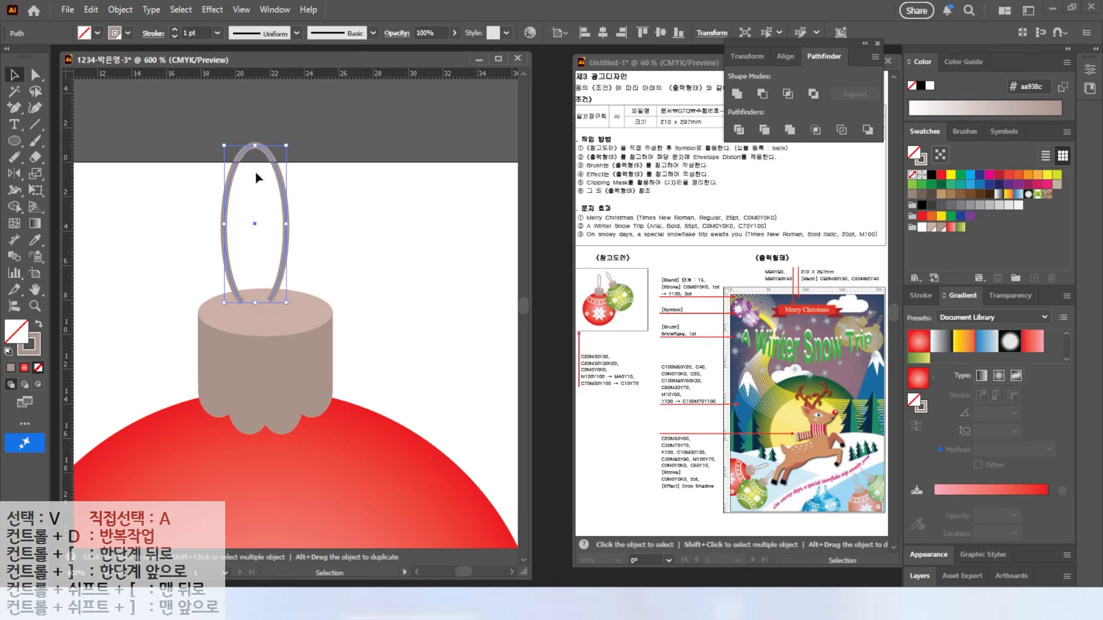
drag(246, 157, 251, 164)
drag(287, 353, 309, 186)
scroll(308, 186, down, 3)
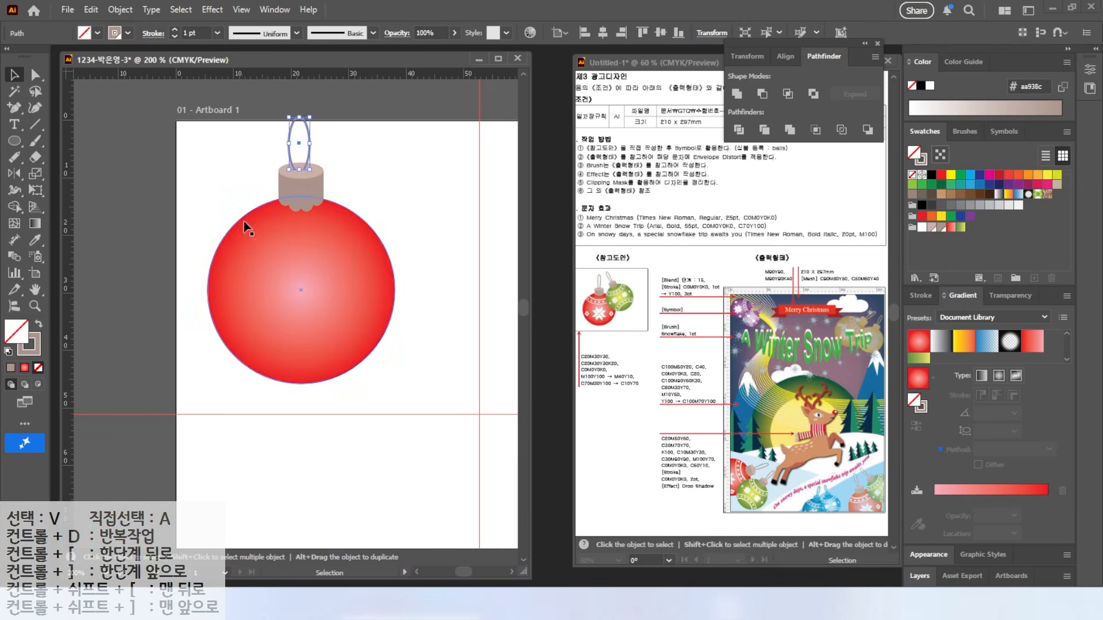
Step: Draw a wide ellipse with a 3 pt white stroke and delete its top anchor, leaving an arc
click(14, 142)
drag(232, 162, 374, 234)
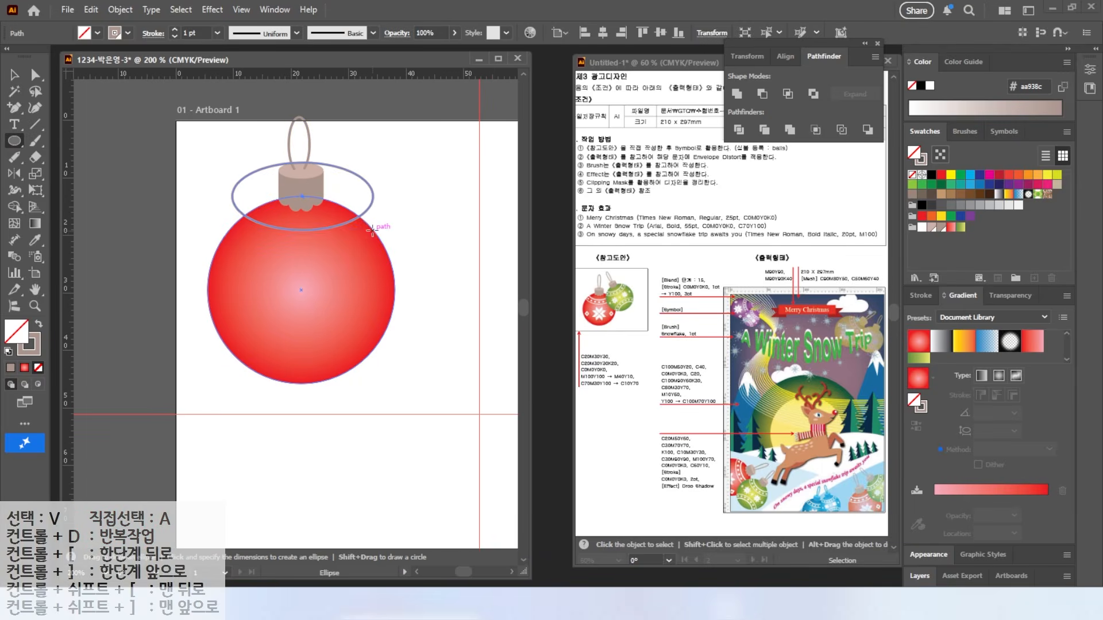
click(920, 295)
click(956, 333)
click(956, 333)
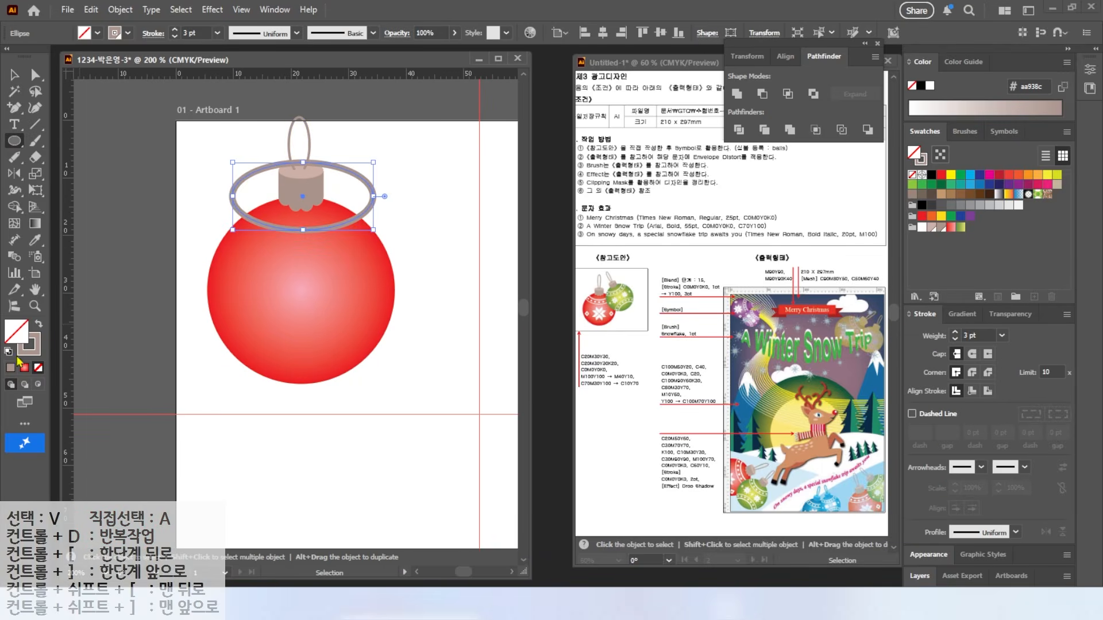
click(922, 227)
key(v)
click(349, 174)
click(353, 182)
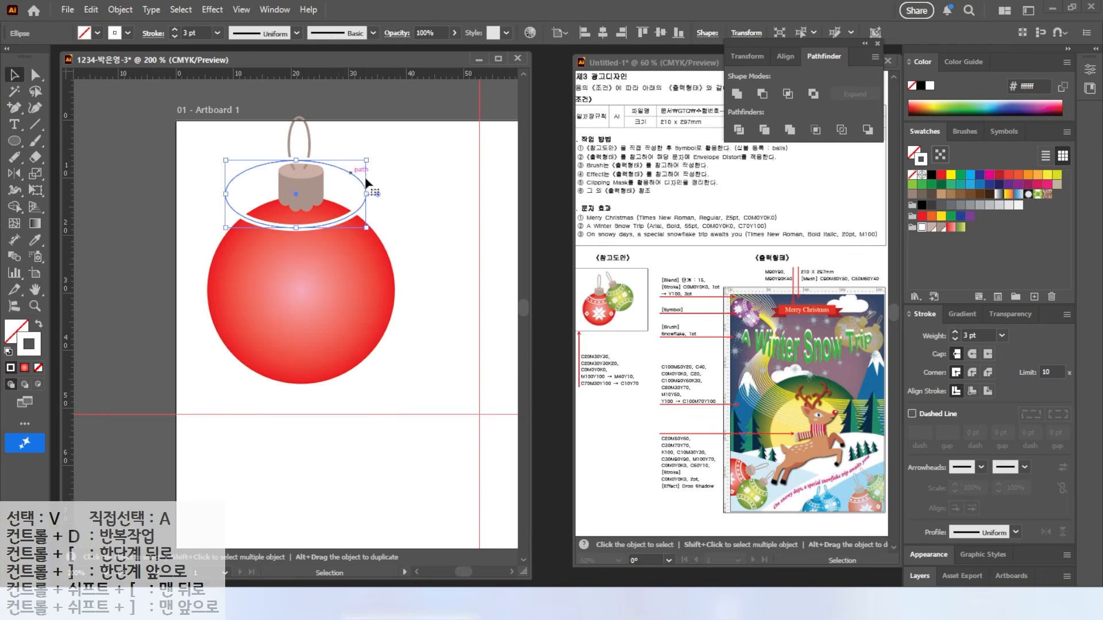
key(a)
click(298, 161)
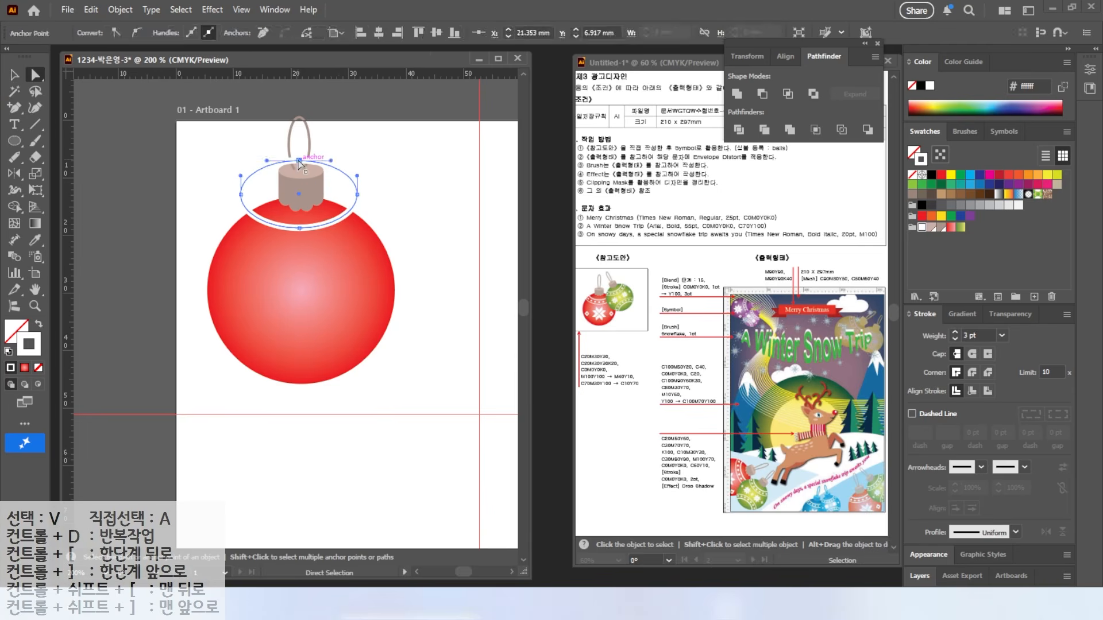
key(Delete)
Step: Duplicate the arc lower on the ball, resize it and thin its stroke to 1 pt
drag(347, 217, 394, 219)
click(15, 74)
drag(301, 253, 301, 258)
drag(395, 236, 379, 236)
drag(211, 236, 221, 236)
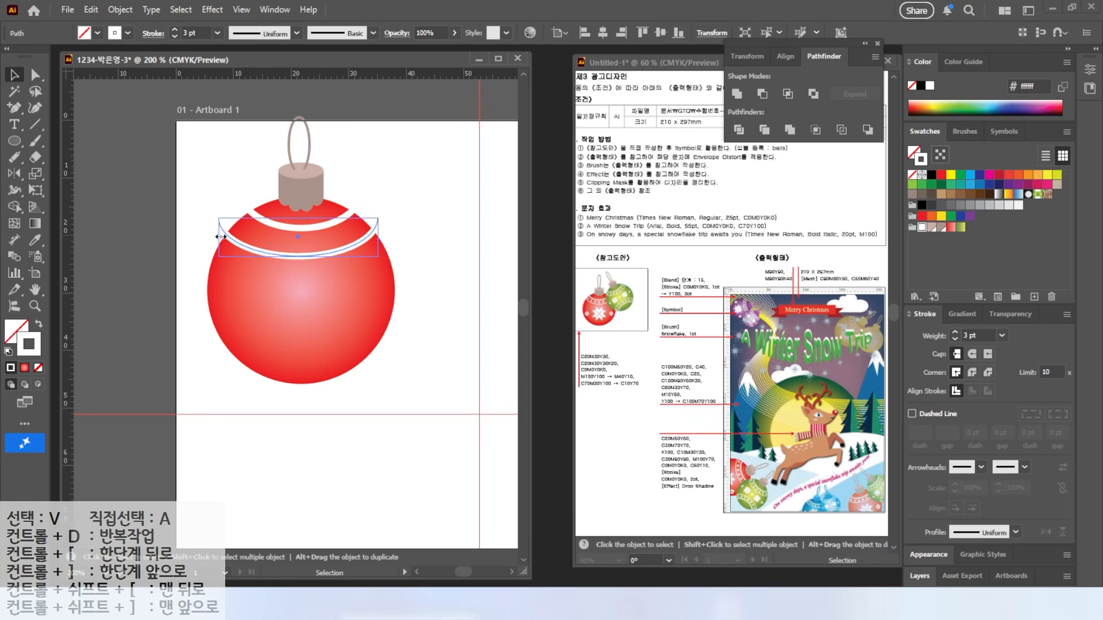
click(955, 341)
click(955, 341)
click(411, 216)
drag(363, 241, 363, 243)
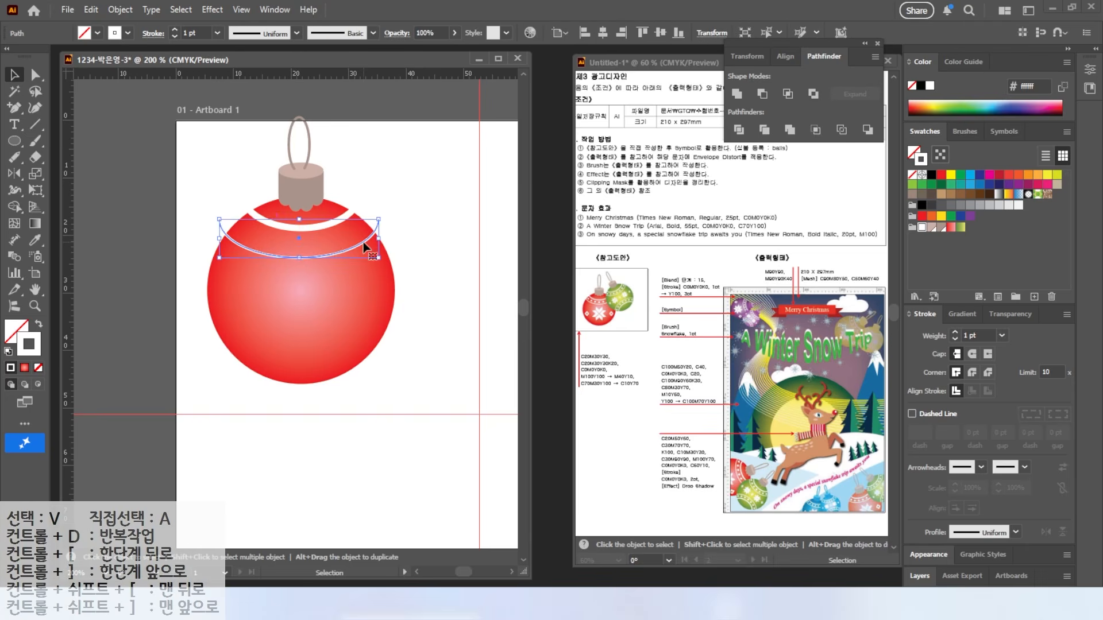
scroll(310, 231, up, 3)
scroll(161, 210, down, 1)
right_click(14, 141)
Step: Draw a small white star with no outline between the two white arcs
click(77, 207)
drag(280, 255, 288, 234)
key(shift+x)
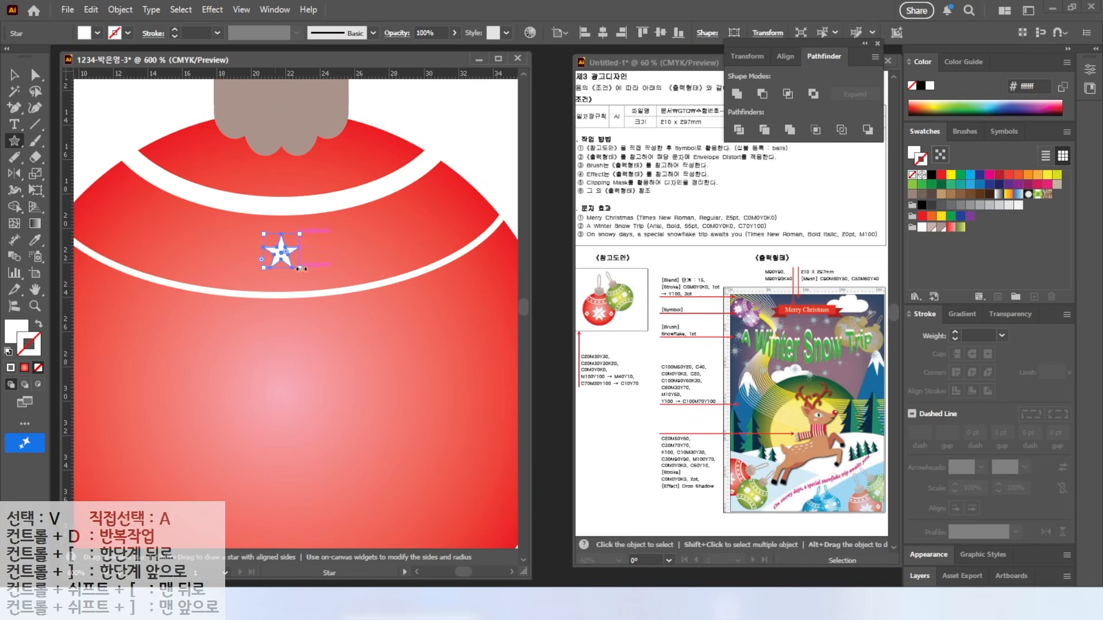
click(15, 74)
drag(288, 261, 164, 171)
Step: Duplicate and tilt stars along the band, then mirror copies onto the right side
drag(177, 220, 229, 245)
drag(272, 228, 287, 257)
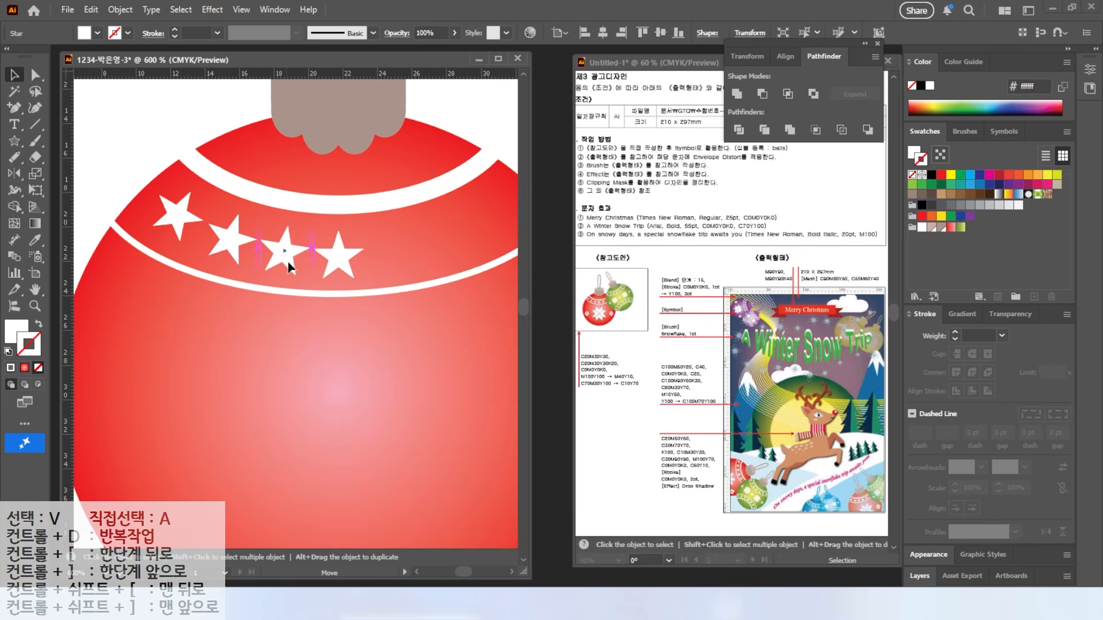
drag(167, 221, 159, 217)
drag(217, 239, 255, 247)
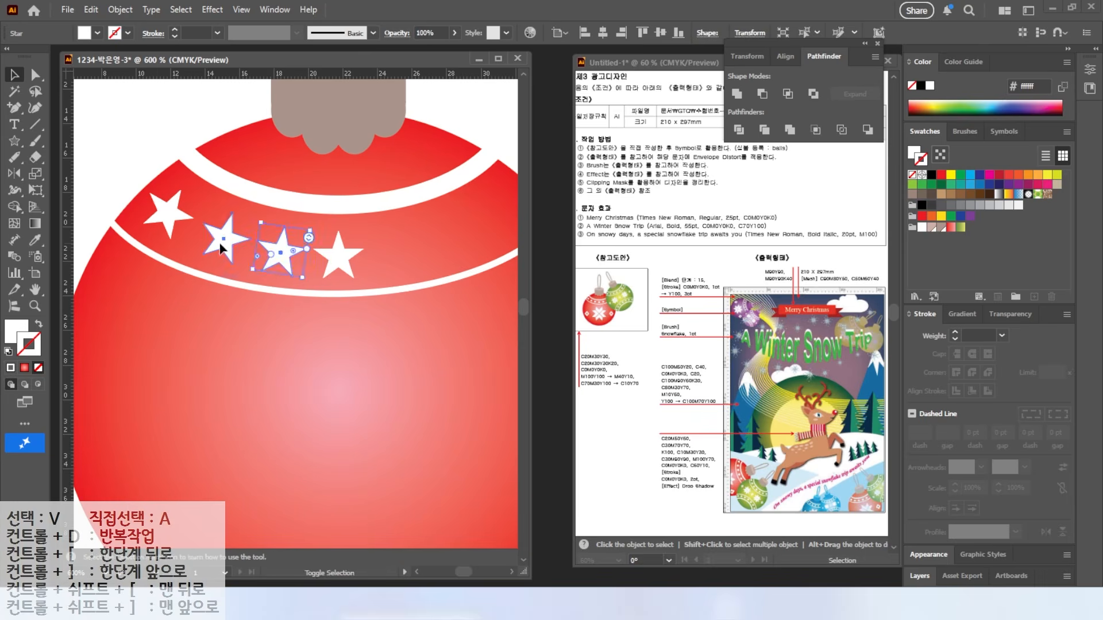
shift+click(224, 239)
shift+click(166, 213)
double_click(15, 173)
key(alt+c)
Step: Draw a small square on the ball's left and swap its fill and stroke
key(ctrl+minus)
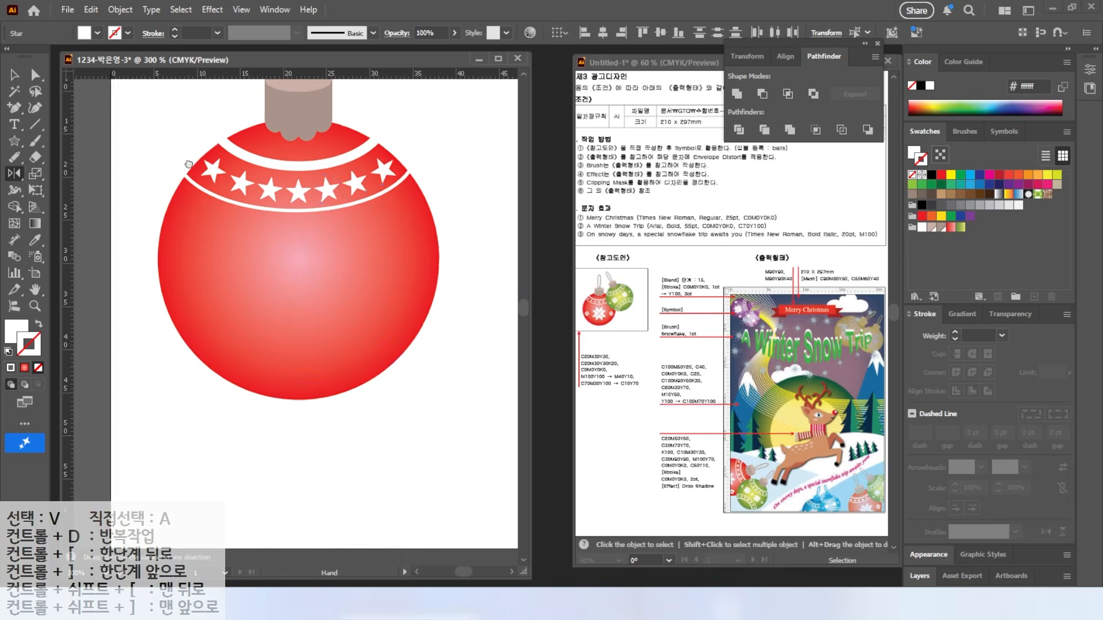
drag(14, 141, 52, 141)
drag(188, 285, 218, 315)
click(38, 324)
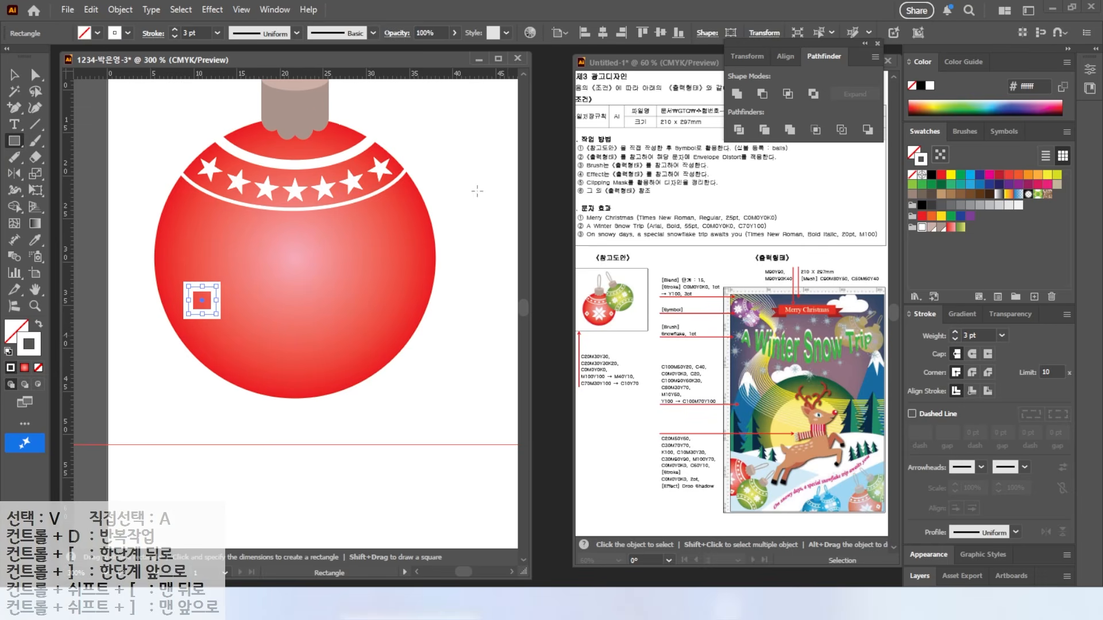
Step: Rotate the square 45° into a diamond and narrow it by pulling its right point inward
key(v)
drag(218, 281, 184, 296)
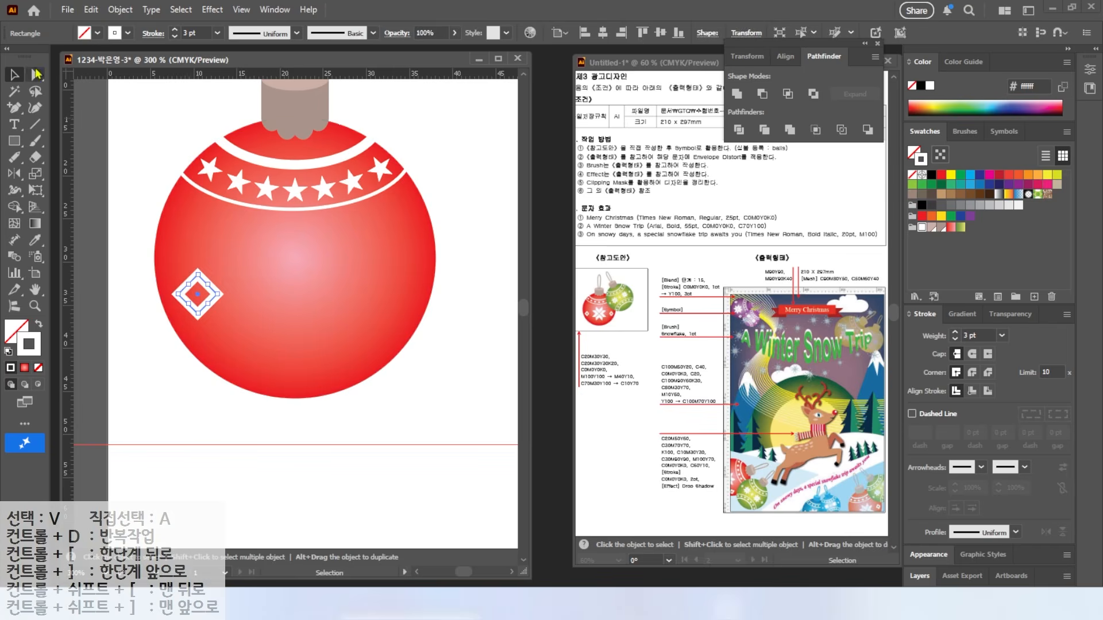
key(a)
mouse_move(220, 294)
mouse_down()
mouse_move(209, 299)
mouse_move(216, 294)
mouse_up()
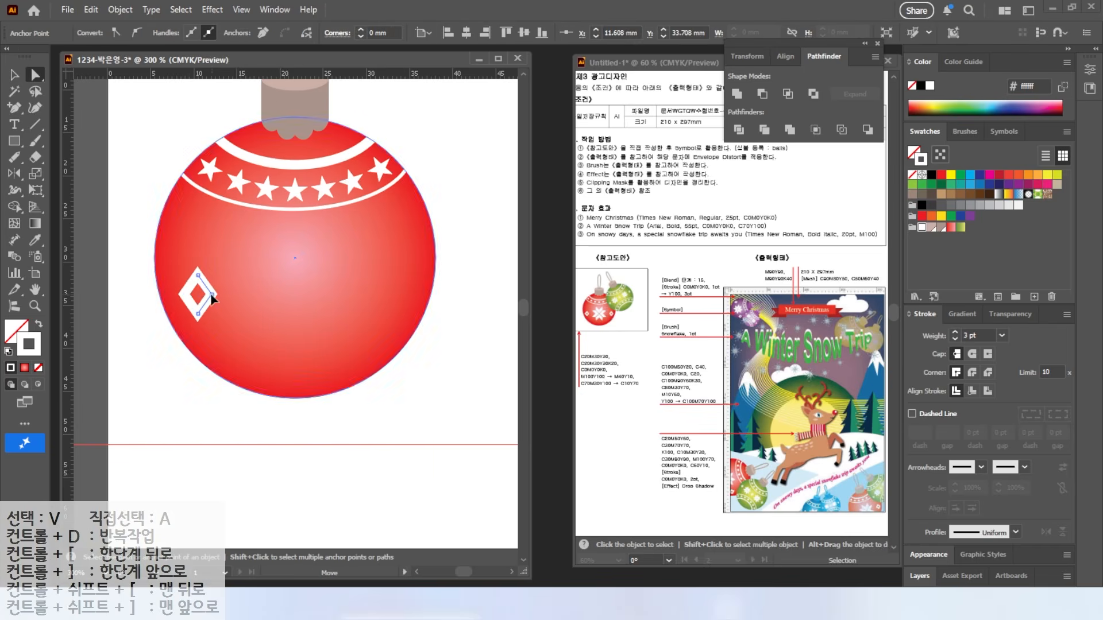
click(189, 294)
Step: Copy the diamond to the ornament's right side and draw a tall rectangle at its centre
click(15, 75)
drag(197, 293, 396, 293)
click(123, 241)
click(14, 141)
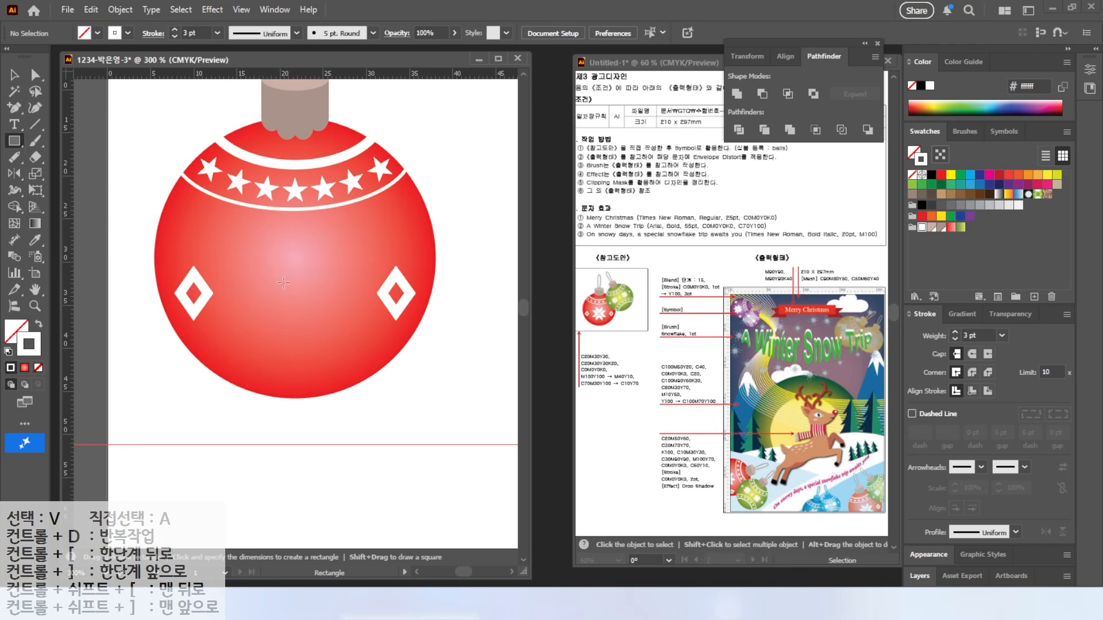
drag(272, 251, 303, 365)
Step: Make the tall rectangle white with no stroke and notch its top and bottom middles inward
key(shift+x)
key(v)
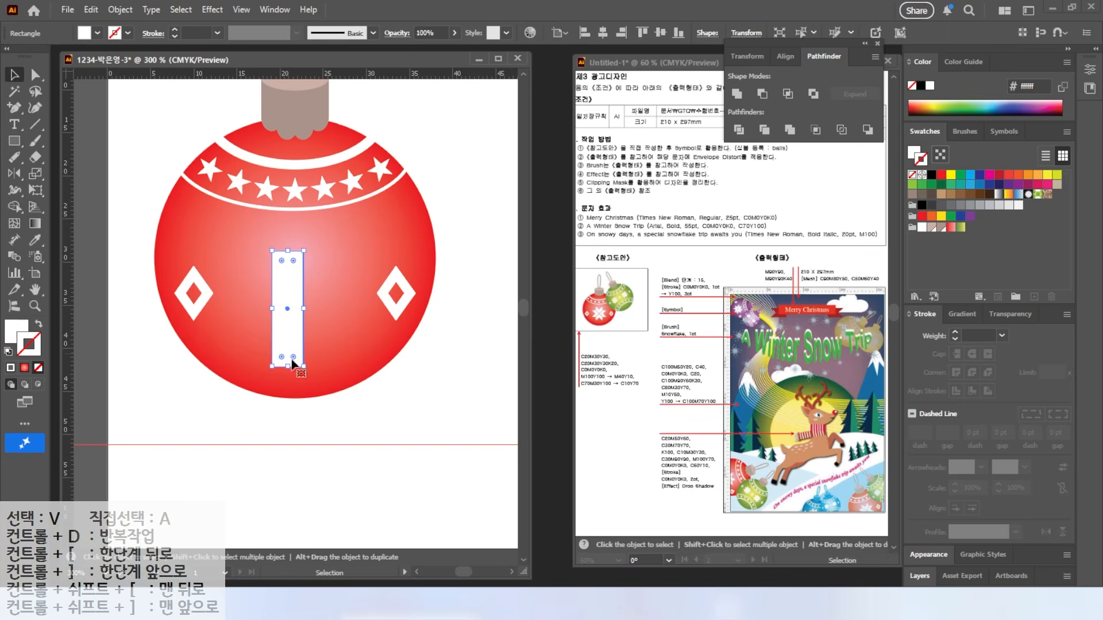
key(ctrl+equal)
key(ctrl+equal)
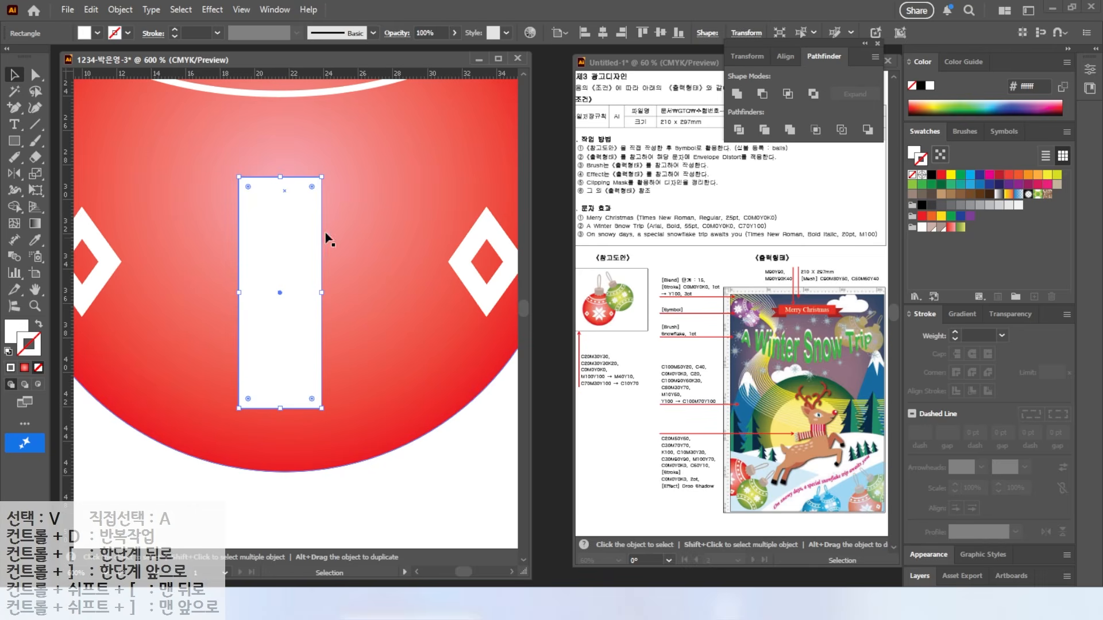
drag(9, 111, 73, 127)
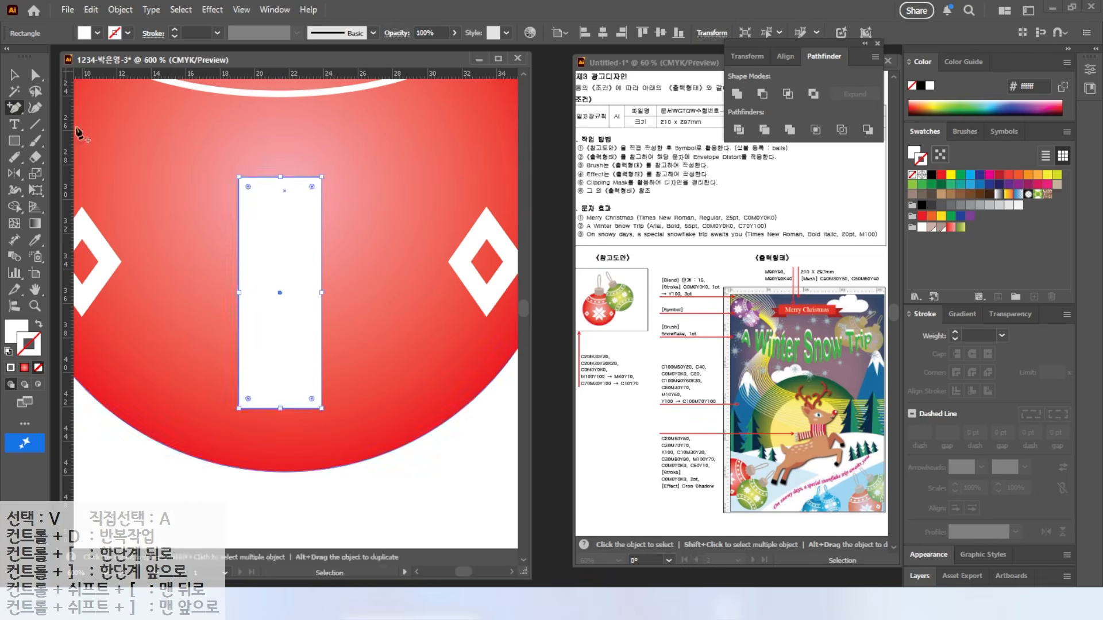
click(280, 178)
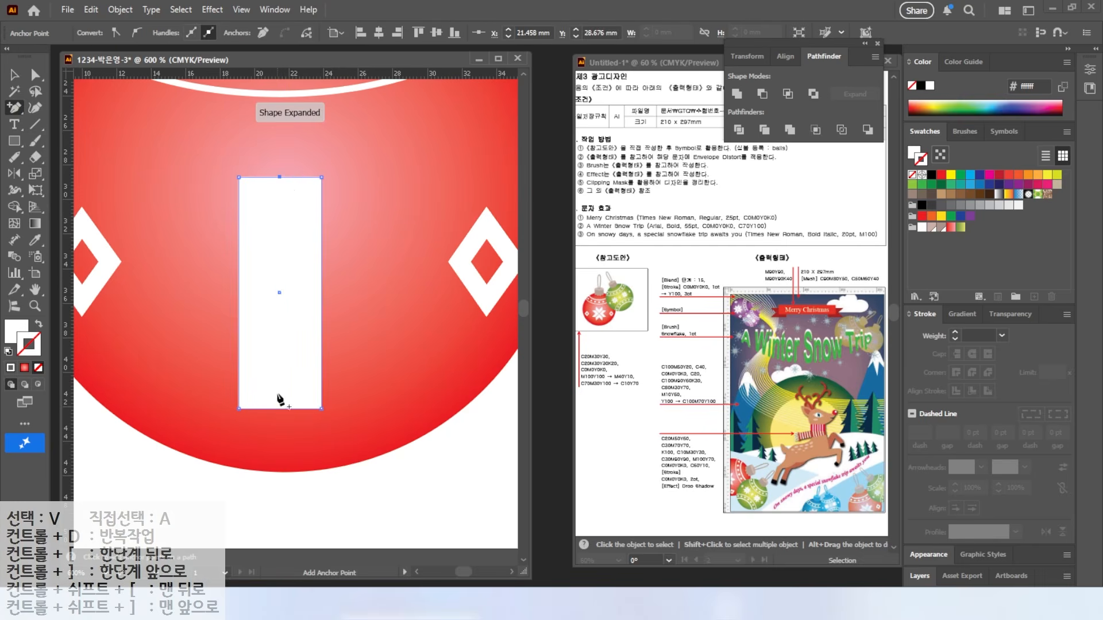
click(280, 408)
click(35, 78)
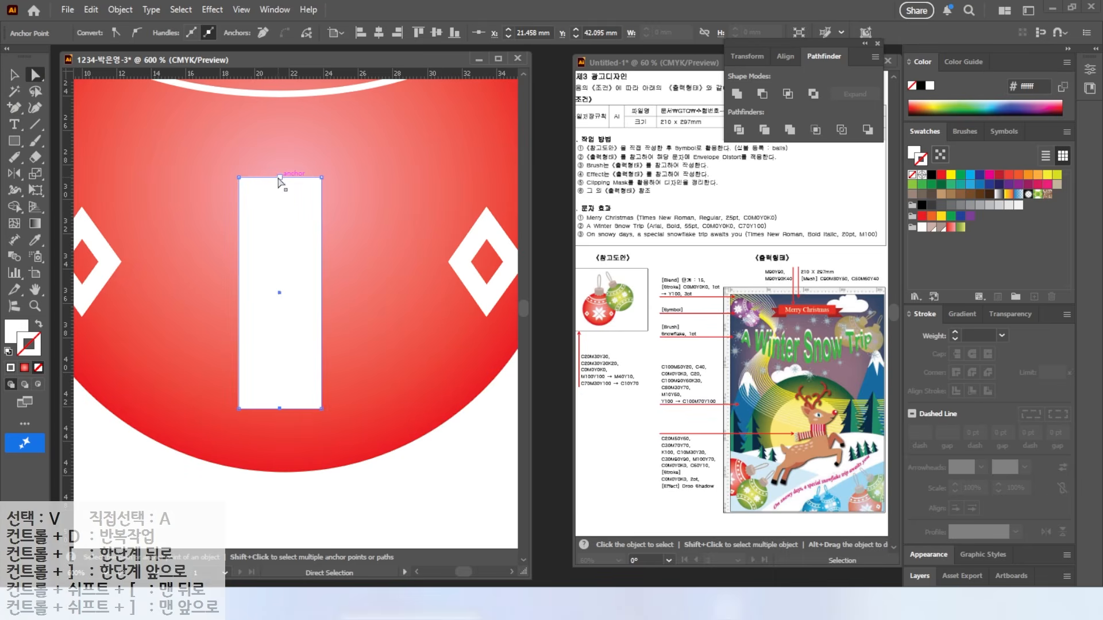
drag(280, 177, 279, 204)
drag(279, 409, 279, 379)
Step: Create a copy of the notched shape rotated 90° with the Rotate dialog
key(v)
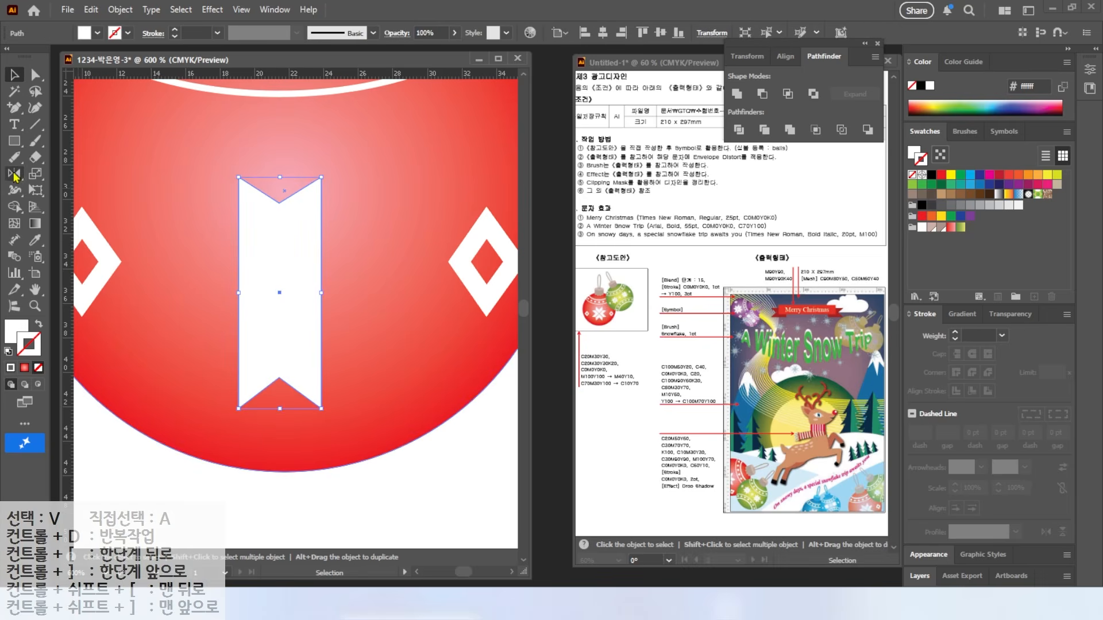
key(r)
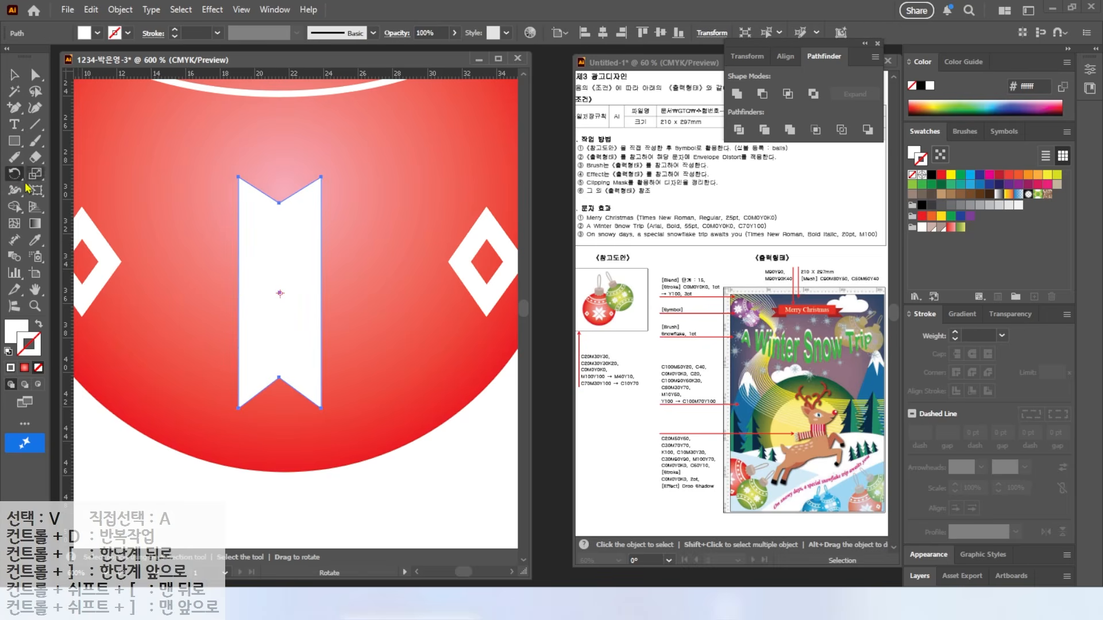
double_click(16, 175)
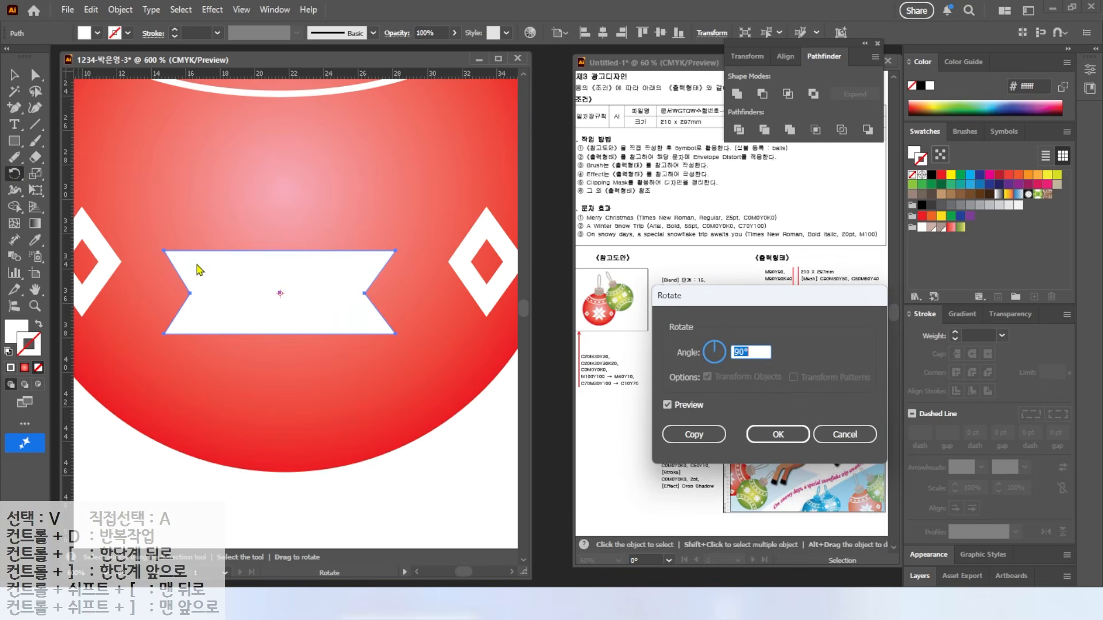
click(675, 405)
click(675, 406)
click(675, 407)
click(677, 407)
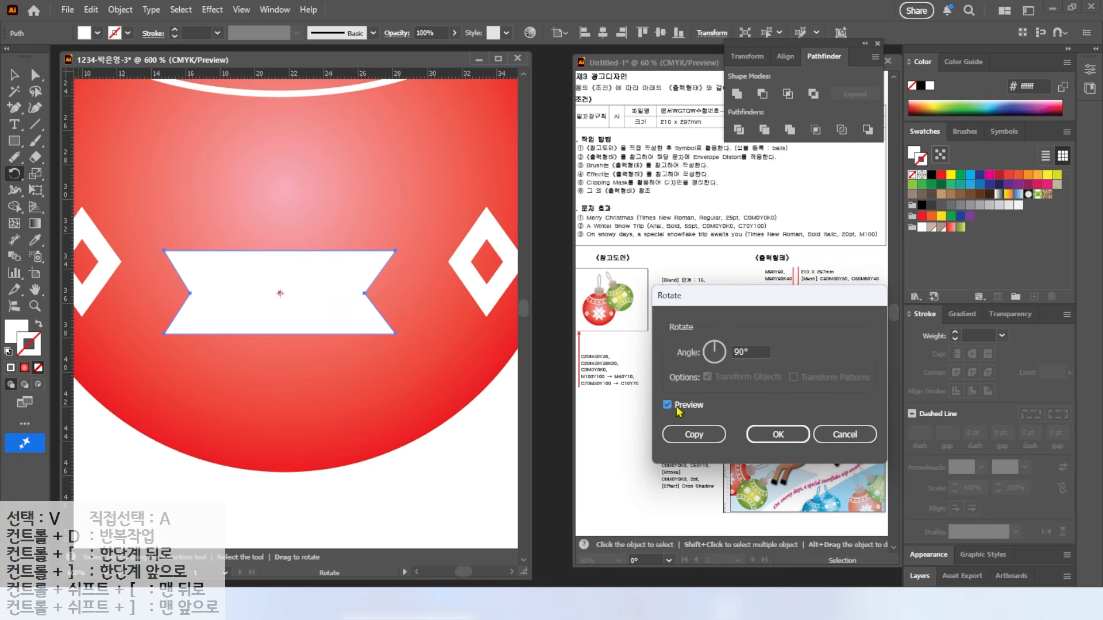
click(711, 440)
Step: Unite both notched shapes into one star with Pathfinder and move it up
key(v)
shift+click(254, 253)
click(737, 93)
mouse_move(295, 280)
mouse_down()
mouse_move(288, 239)
mouse_move(289, 265)
mouse_up()
Step: Draw a thin tall rectangle along the star's vertical centre line
key(ctrl+shift+a)
key(m)
mouse_move(273, 166)
mouse_down()
mouse_move(289, 471)
mouse_move(282, 416)
mouse_up()
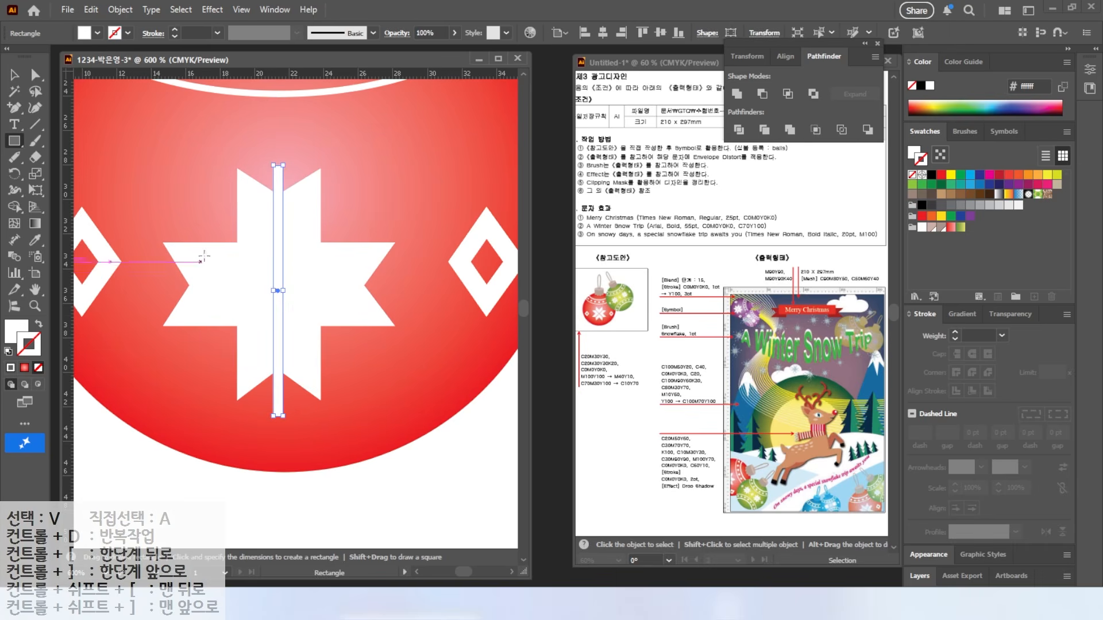
Step: Make a 90° rotated copy of the thin bar and centre both bars on the star
key(v)
double_click(15, 174)
click(715, 434)
key(v)
shift+click(278, 407)
shift+click(300, 356)
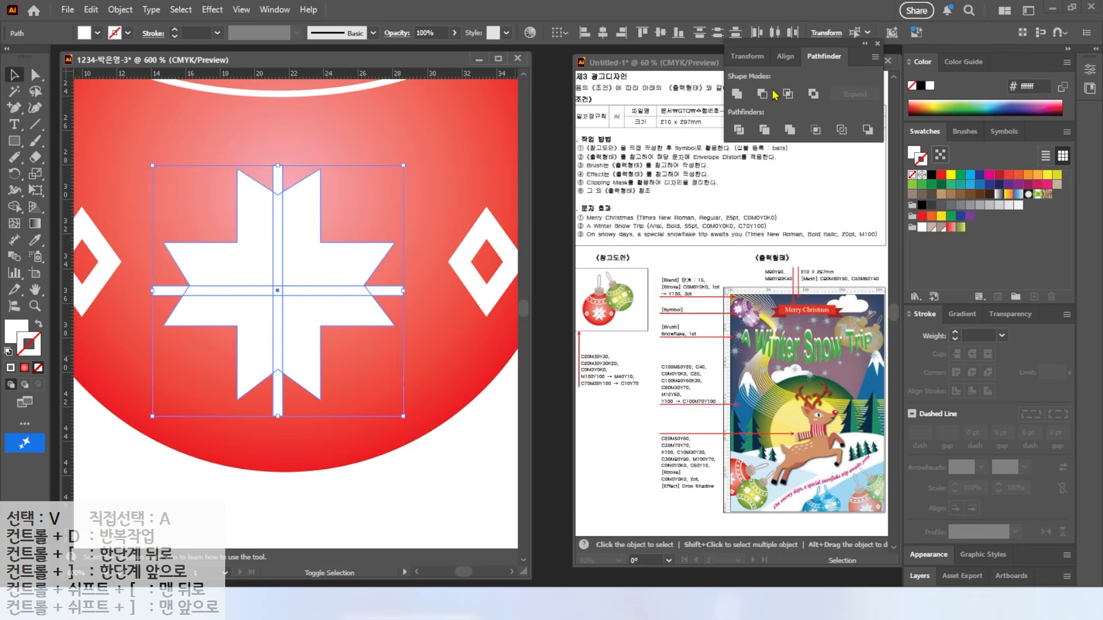
click(604, 35)
click(660, 34)
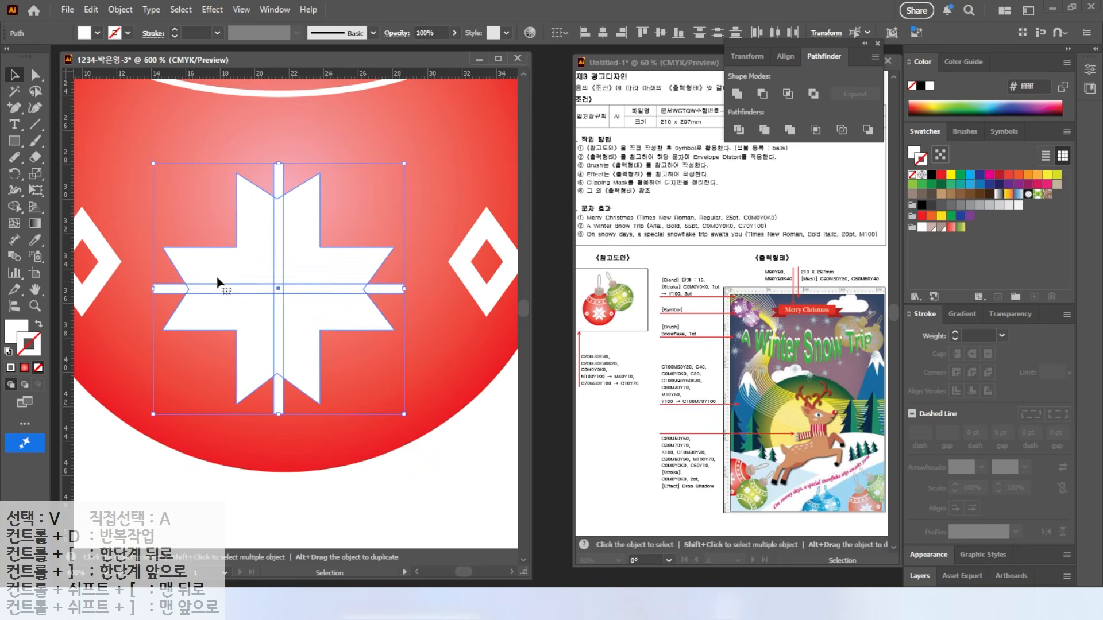
Step: Delete the crossing bar regions with Shape Builder, cutting the star into four pieces
click(17, 207)
key(ctrl)
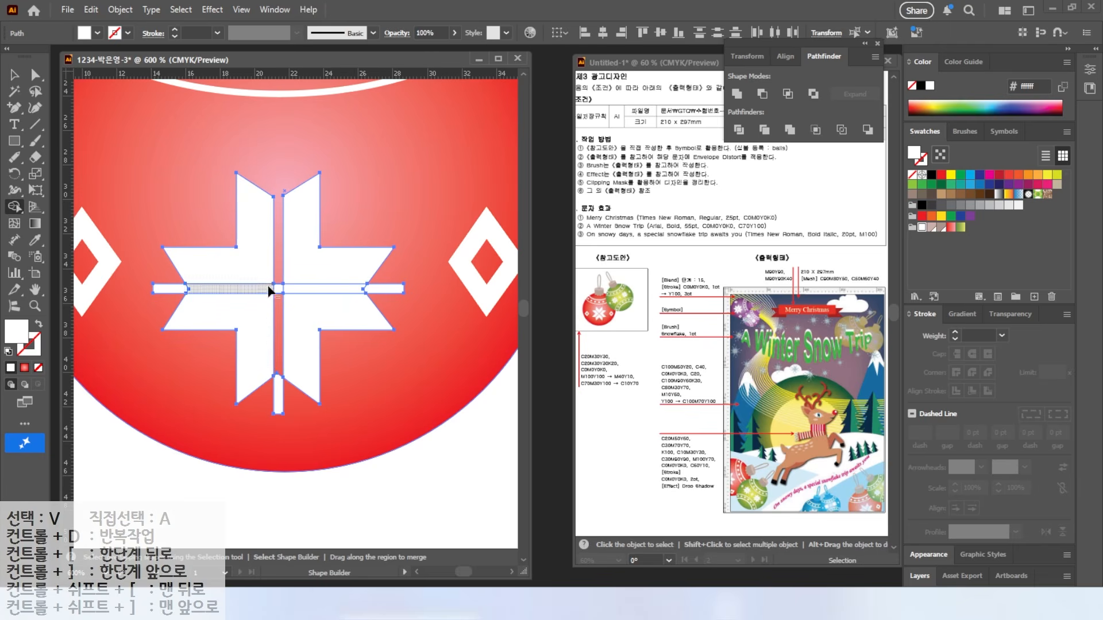
drag(171, 291, 394, 290)
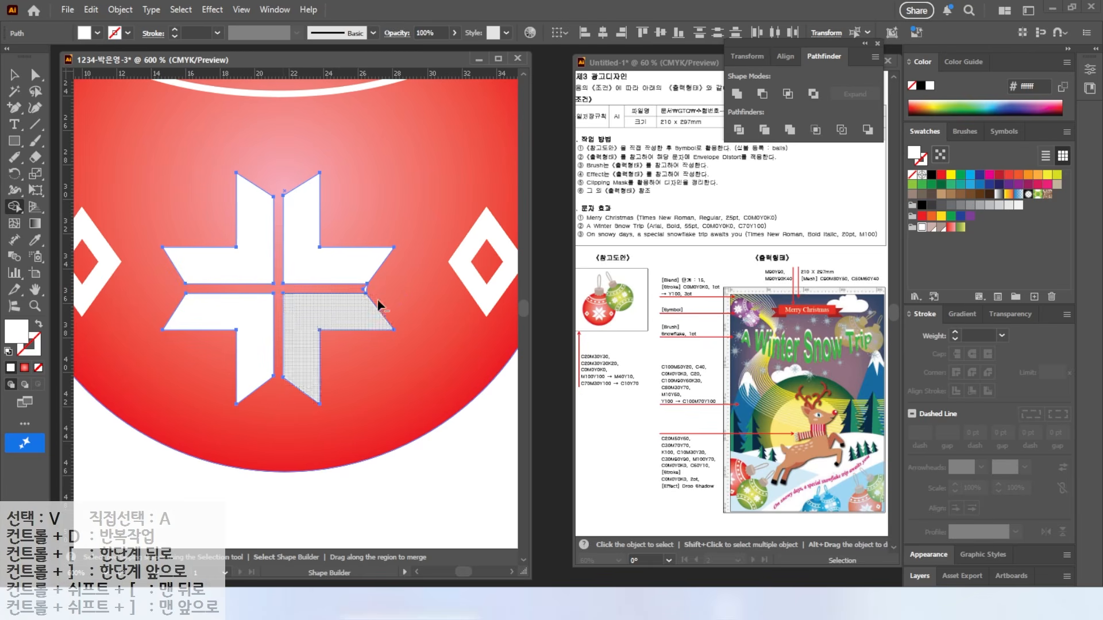
key(v)
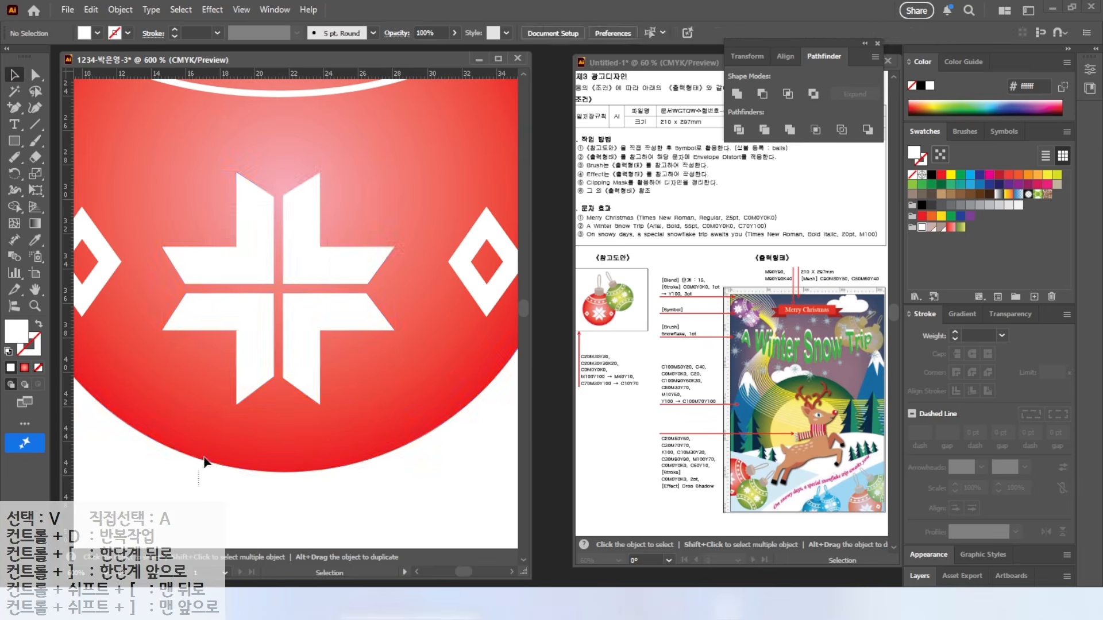
shift+click(404, 162)
drag(405, 162, 414, 267)
key(ctrl+z)
key(ctrl+z)
key(ctrl+z)
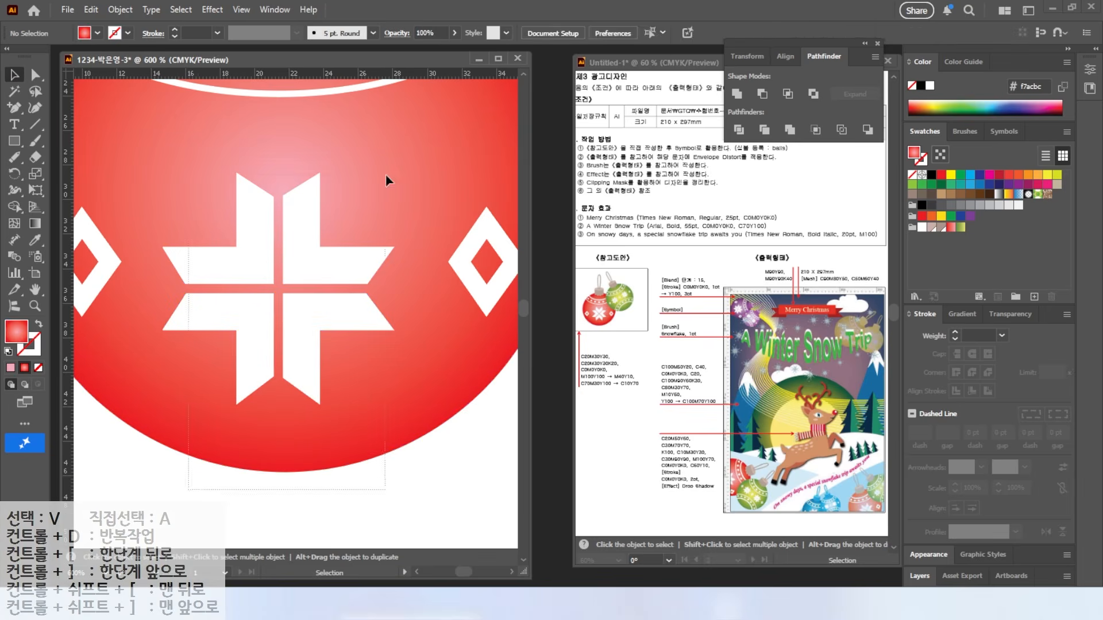
Step: Rotate the snowflake 45° and move it up in line with the diamonds
drag(402, 165, 281, 117)
drag(325, 294, 329, 271)
scroll(348, 226, down, 2)
scroll(348, 230, down, 3)
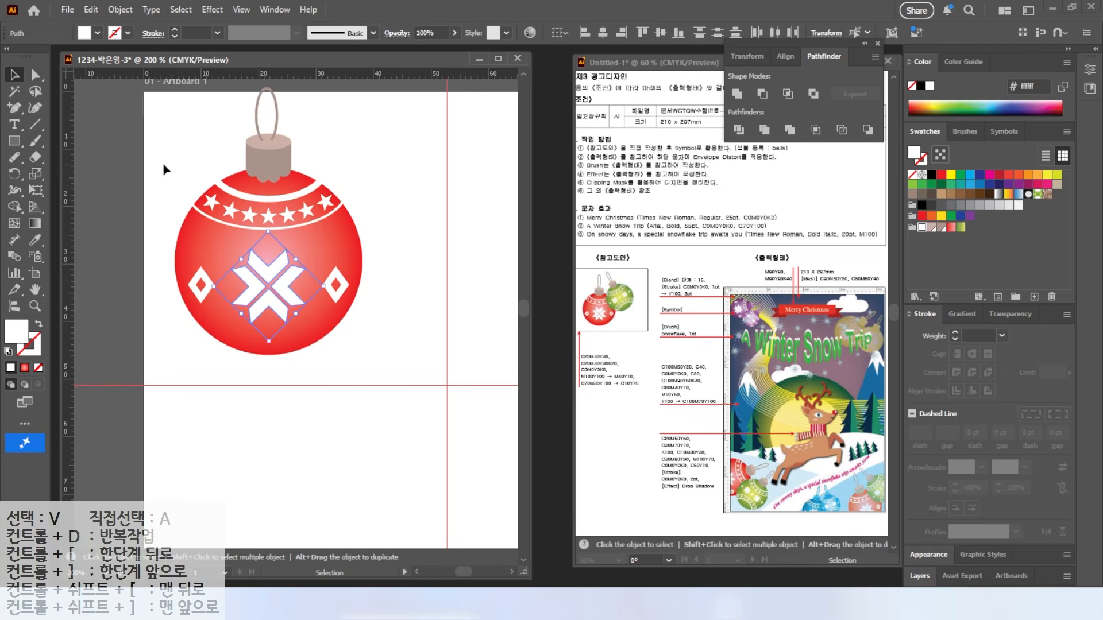
Step: Duplicate the whole ornament to the right and scale the copy down slightly
click(150, 126)
drag(221, 176, 325, 324)
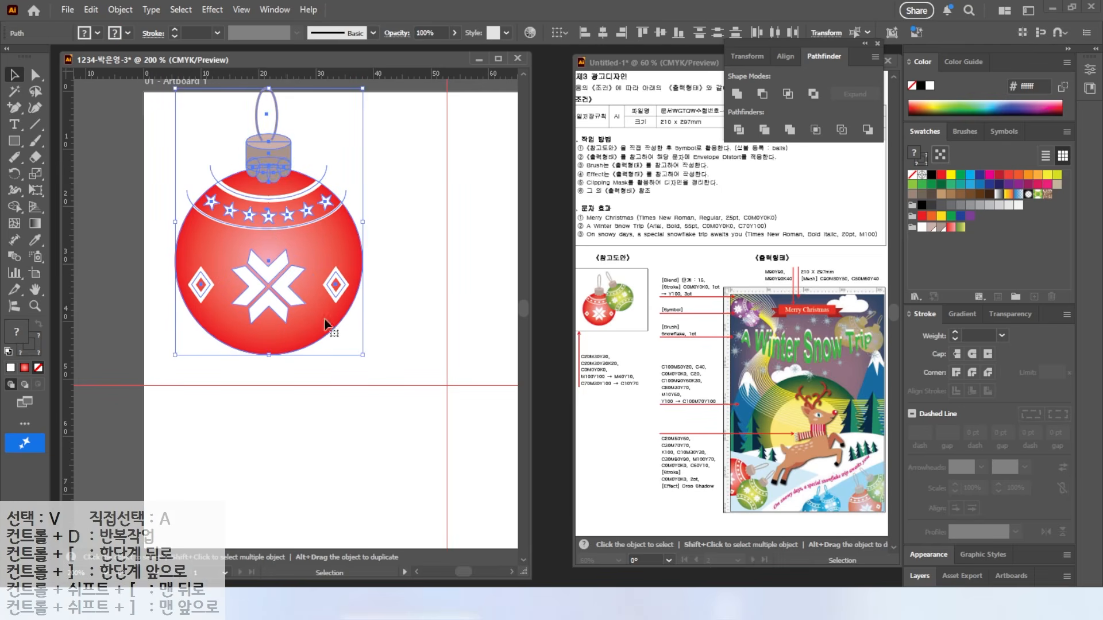
alt+shift+drag(272, 281, 464, 286)
drag(464, 285, 330, 298)
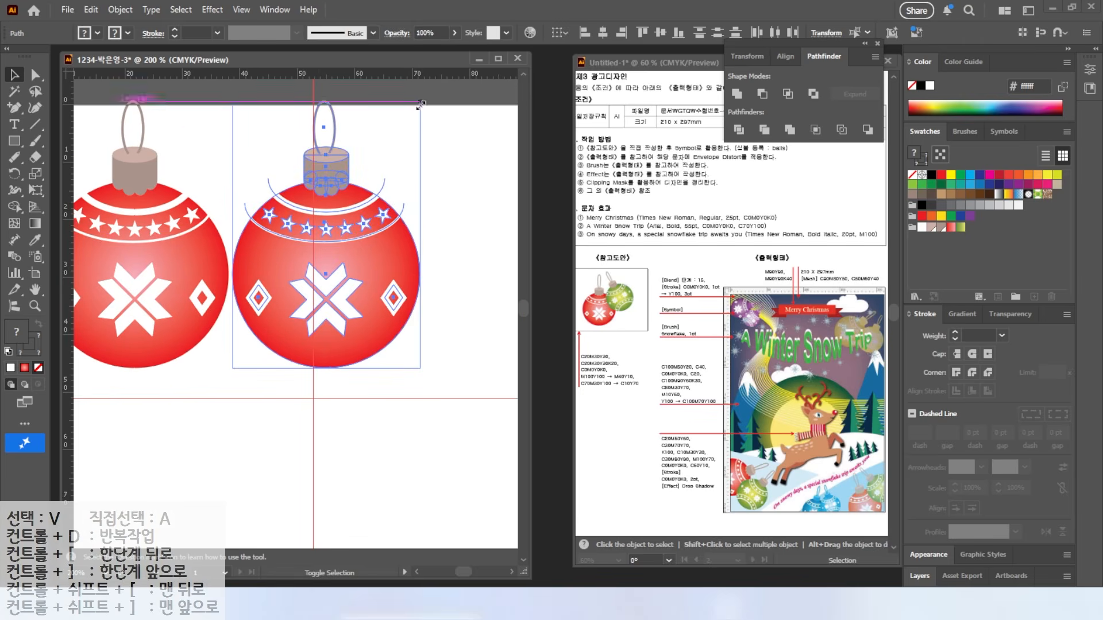
drag(420, 104, 403, 127)
click(426, 263)
Step: Give the copy's ball a green radial gradient, reversed so the centre is yellow
click(261, 344)
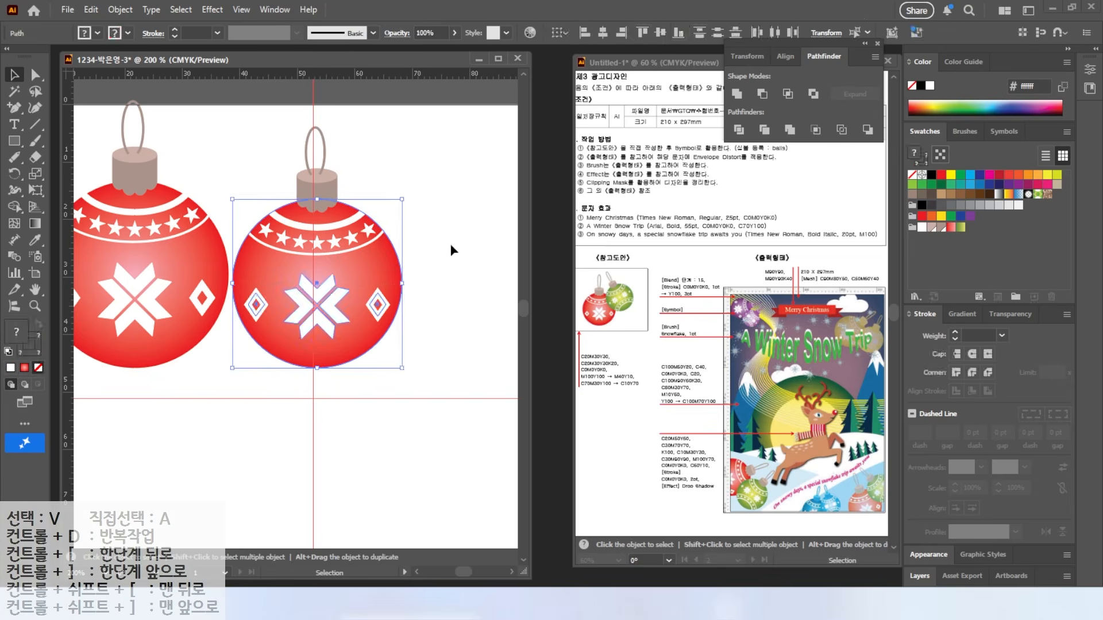
click(960, 227)
click(961, 314)
click(999, 375)
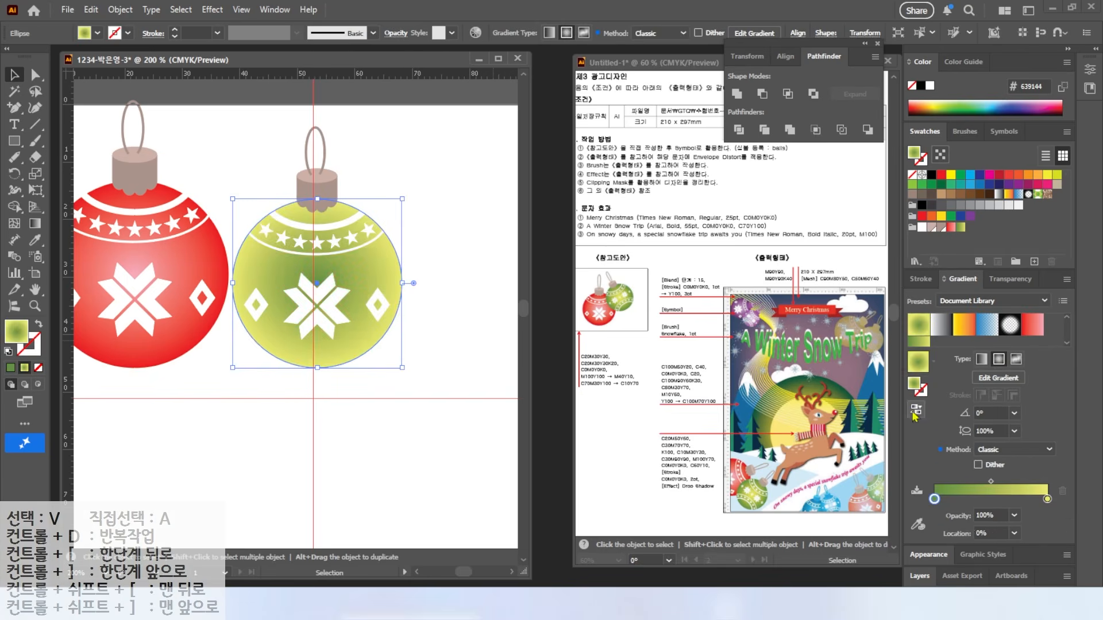
click(916, 426)
click(433, 222)
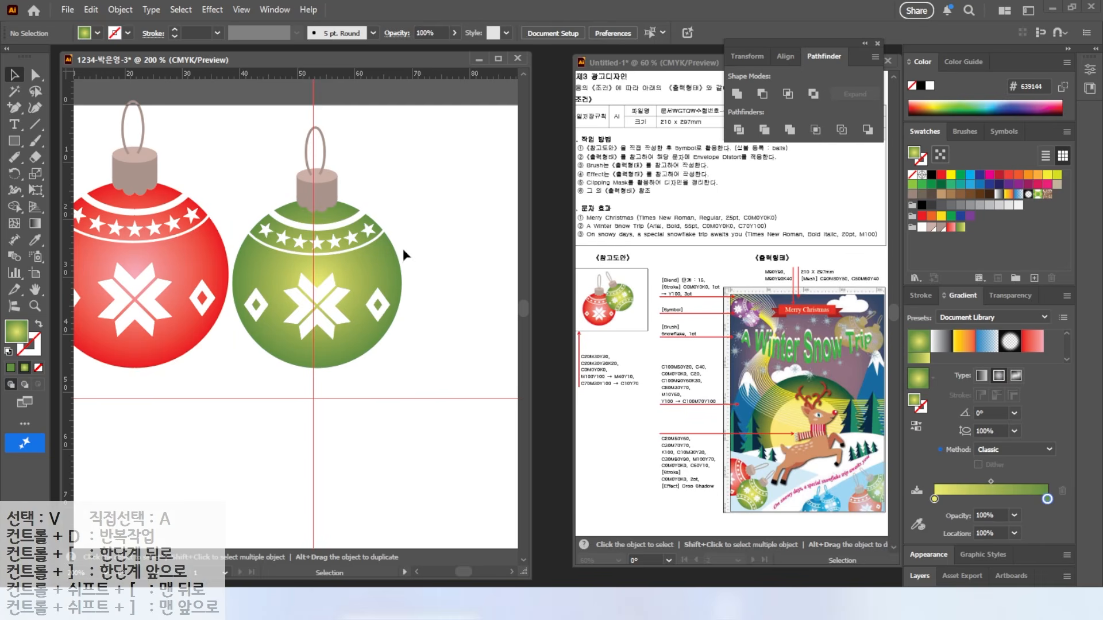
Step: Select the green ornament's star band and arcs
drag(408, 248, 408, 247)
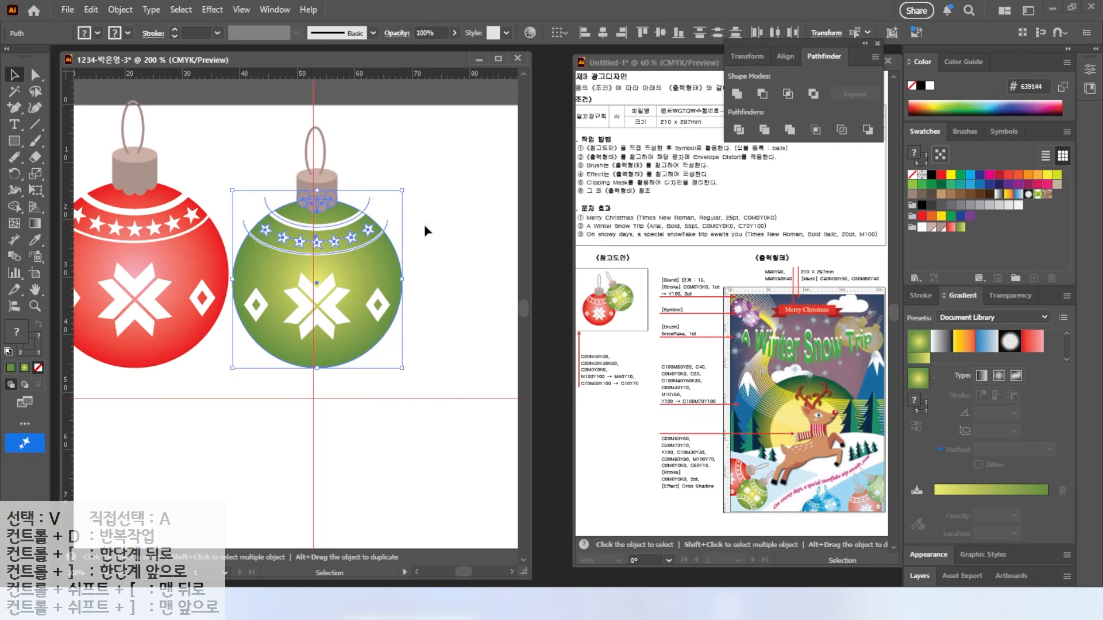
click(424, 225)
drag(341, 255, 341, 256)
drag(14, 173, 66, 192)
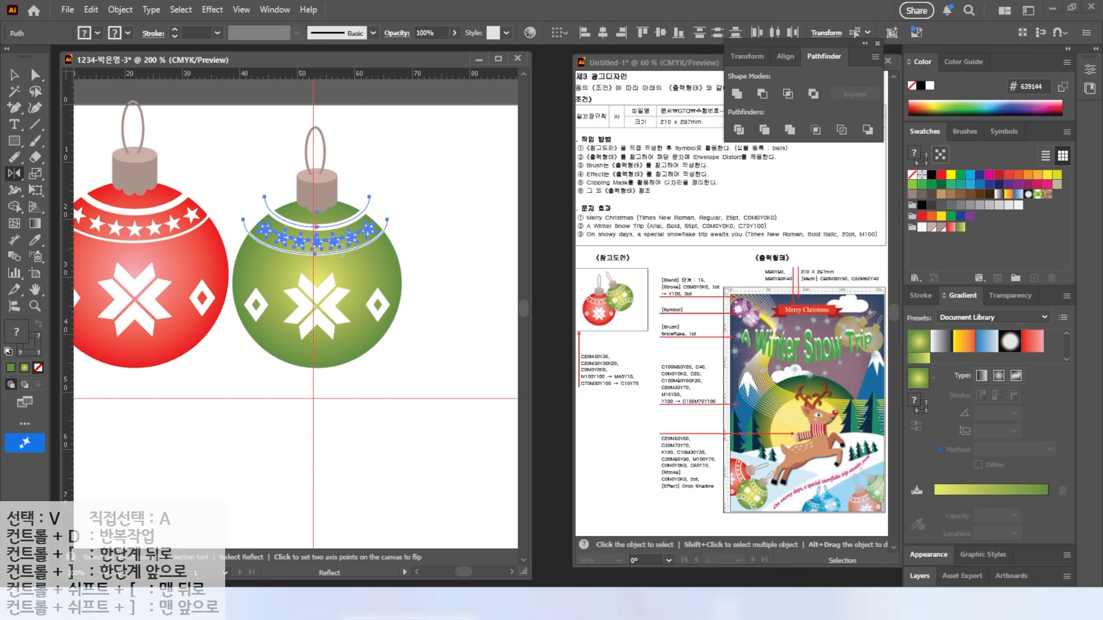
Step: Switch to Outline view and select the star band and arcs
key(v)
click(241, 10)
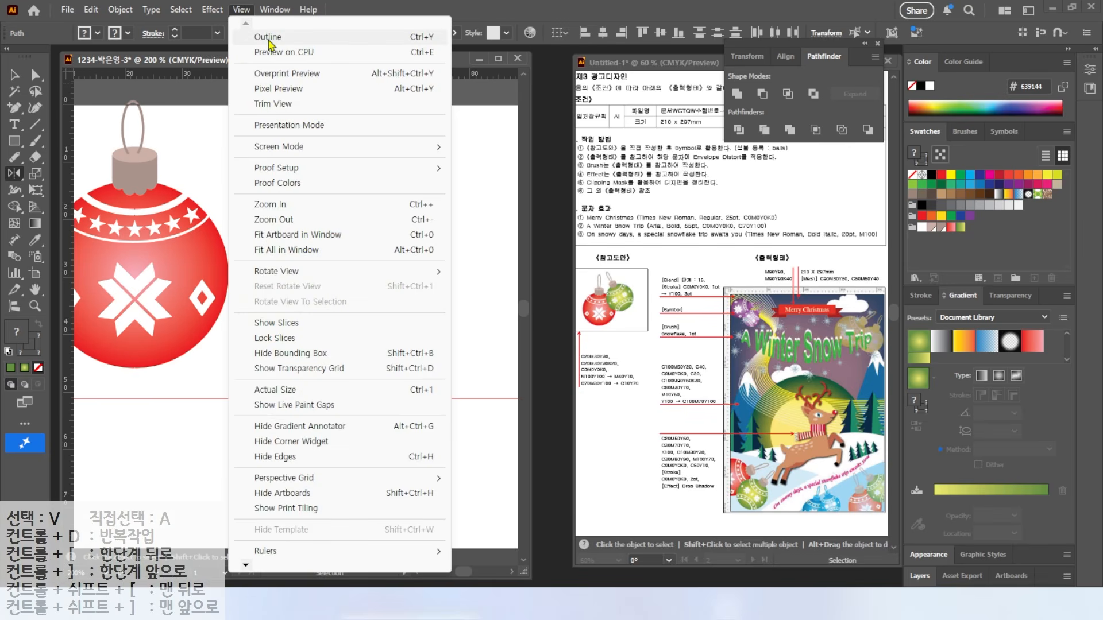
click(268, 38)
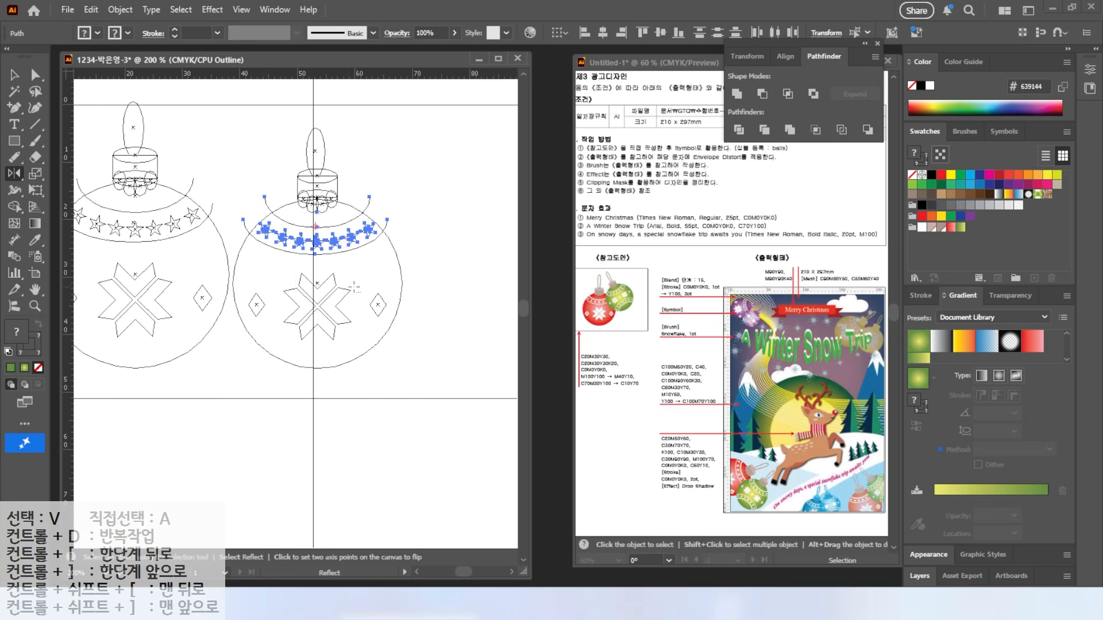
drag(318, 280, 403, 220)
Step: Reflect a horizontal-axis copy of the star band about the ball's centre, then return to GPU Preview
alt+click(317, 282)
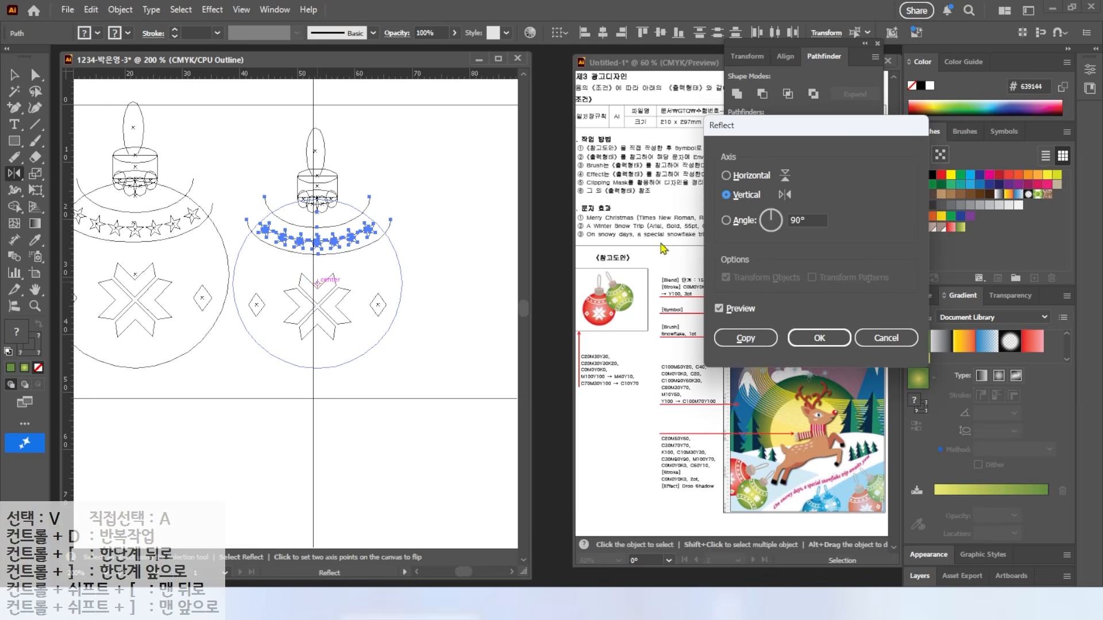
click(726, 175)
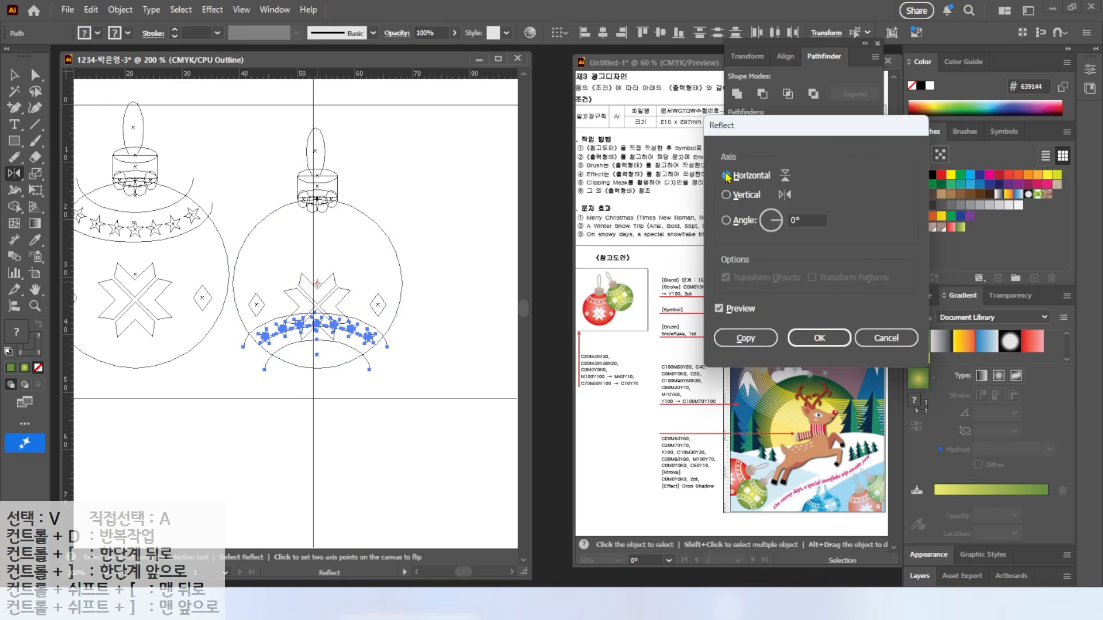
click(725, 195)
click(752, 177)
click(718, 309)
click(719, 309)
click(718, 309)
click(718, 309)
click(745, 339)
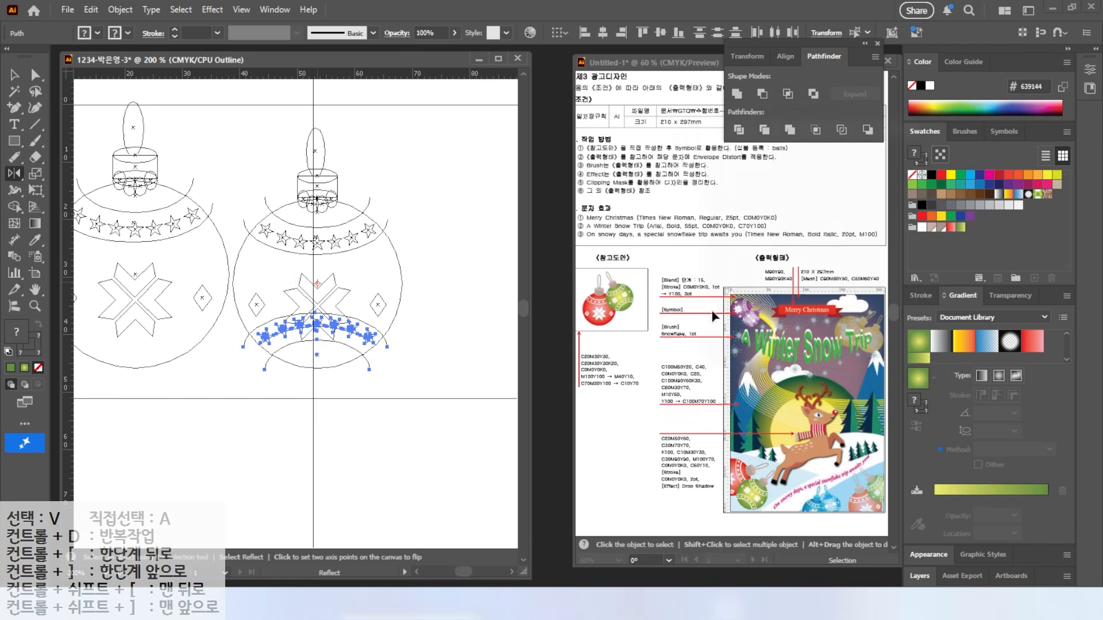
click(240, 11)
click(277, 38)
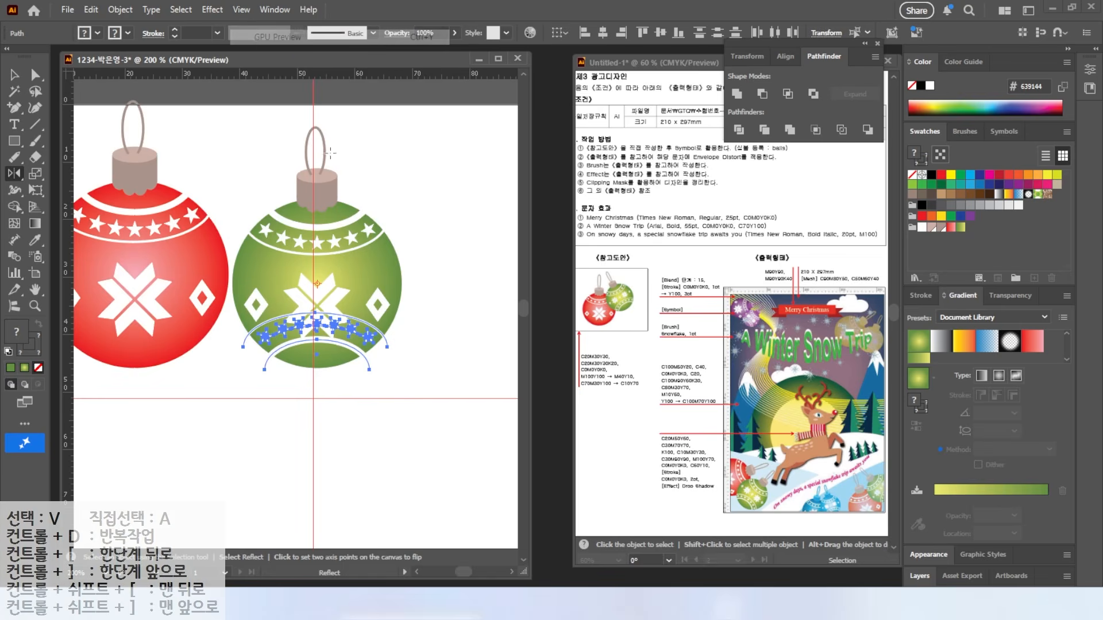
Step: Shrink the green ornament's snowflake about its centre
scroll(355, 422, up, 2)
key(v)
click(175, 185)
click(256, 183)
shift+click(284, 166)
shift+click(312, 187)
shift+click(298, 214)
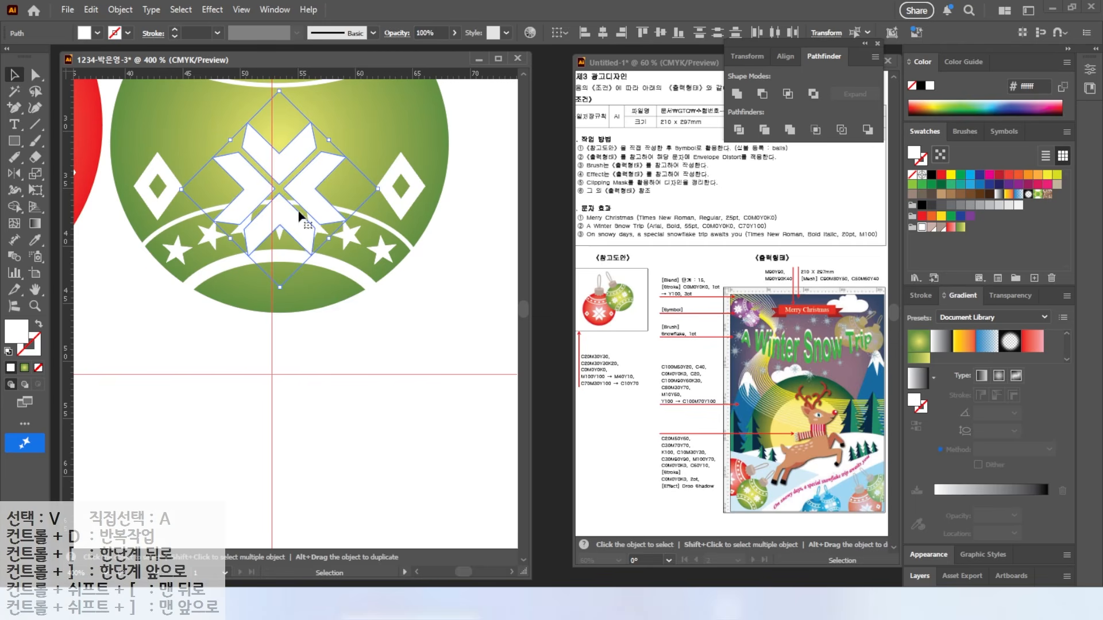
mouse_move(380, 190)
mouse_down()
mouse_move(293, 192)
mouse_move(214, 147)
mouse_move(338, 147)
mouse_up()
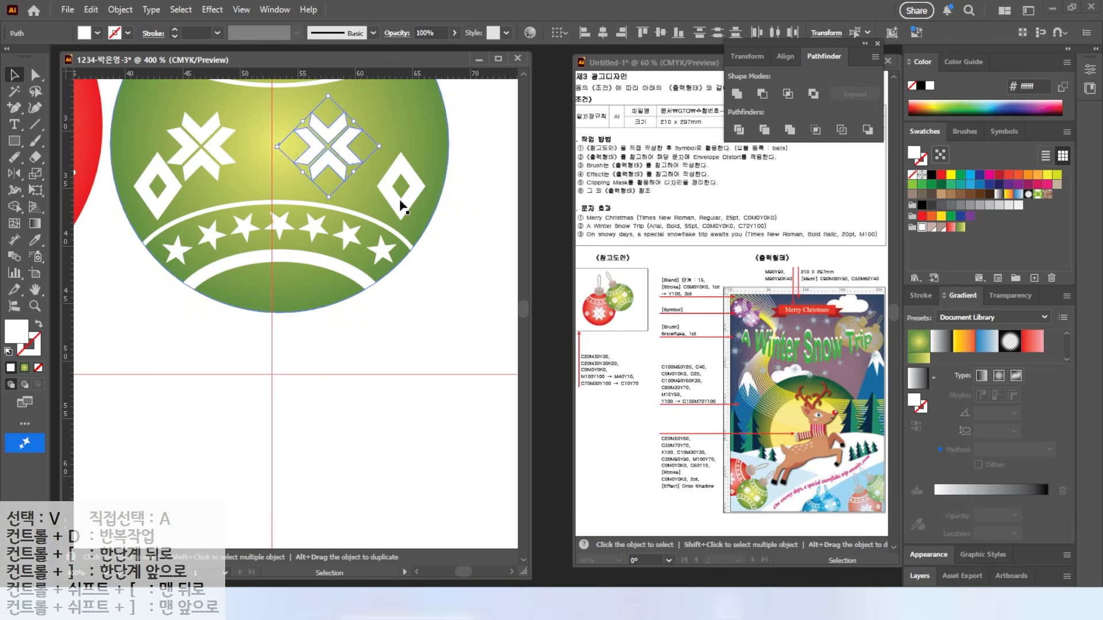
Step: Set both diamonds to a 1 pt stroke and shrink them
click(397, 194)
shift+click(166, 199)
click(920, 295)
click(955, 339)
click(955, 339)
mouse_move(423, 186)
mouse_down()
mouse_move(339, 188)
mouse_move(359, 197)
mouse_move(423, 156)
mouse_up()
Step: Move the right snowflake further right and copy a diamond beside the left snowflake
click(311, 141)
shift+click(352, 159)
shift+click(338, 167)
drag(337, 166, 358, 166)
click(221, 144)
shift+click(209, 166)
shift+click(186, 148)
shift+click(195, 132)
click(276, 150)
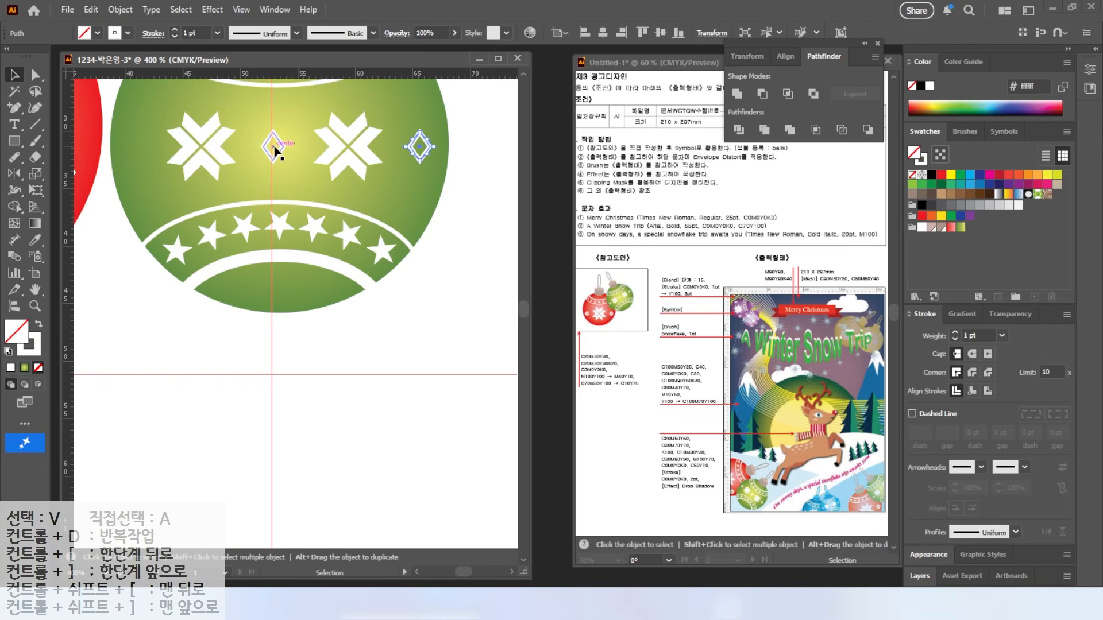
drag(276, 153, 134, 173)
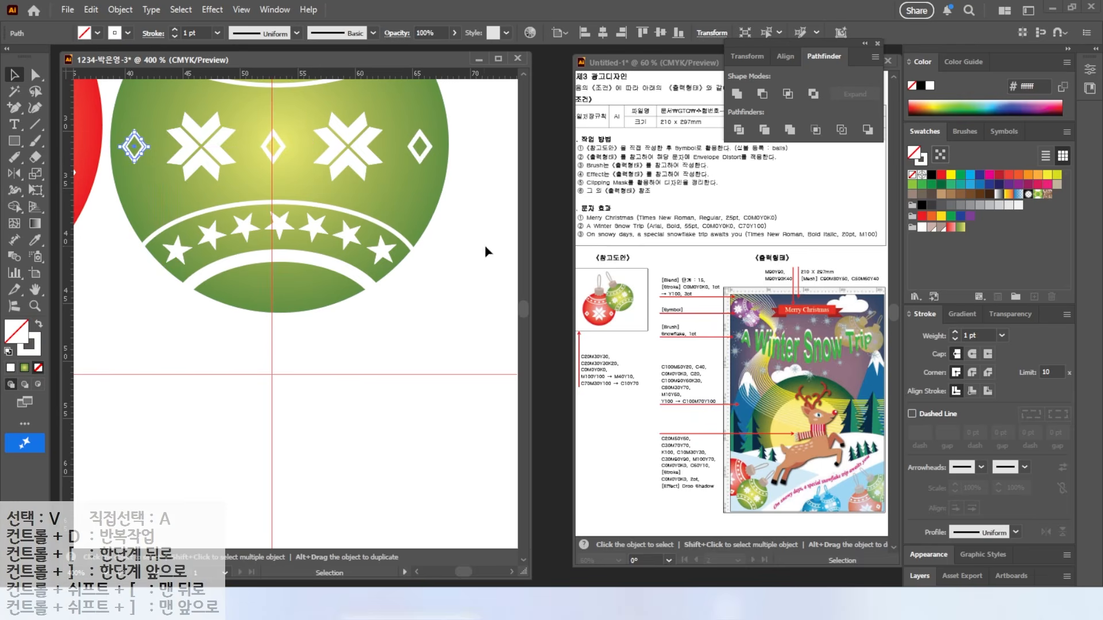
Step: Tilt the whole green ornament to the right
scroll(494, 253, down, 3)
drag(348, 93, 408, 300)
click(409, 301)
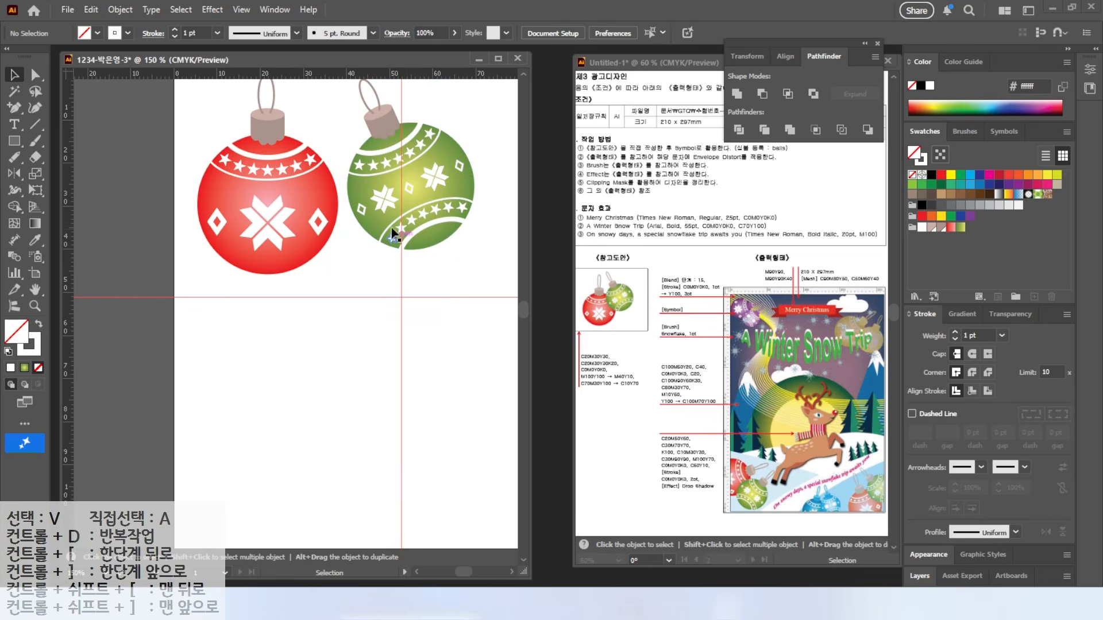
Step: Move both ornaments off the artboard to the left
key(ctrl)
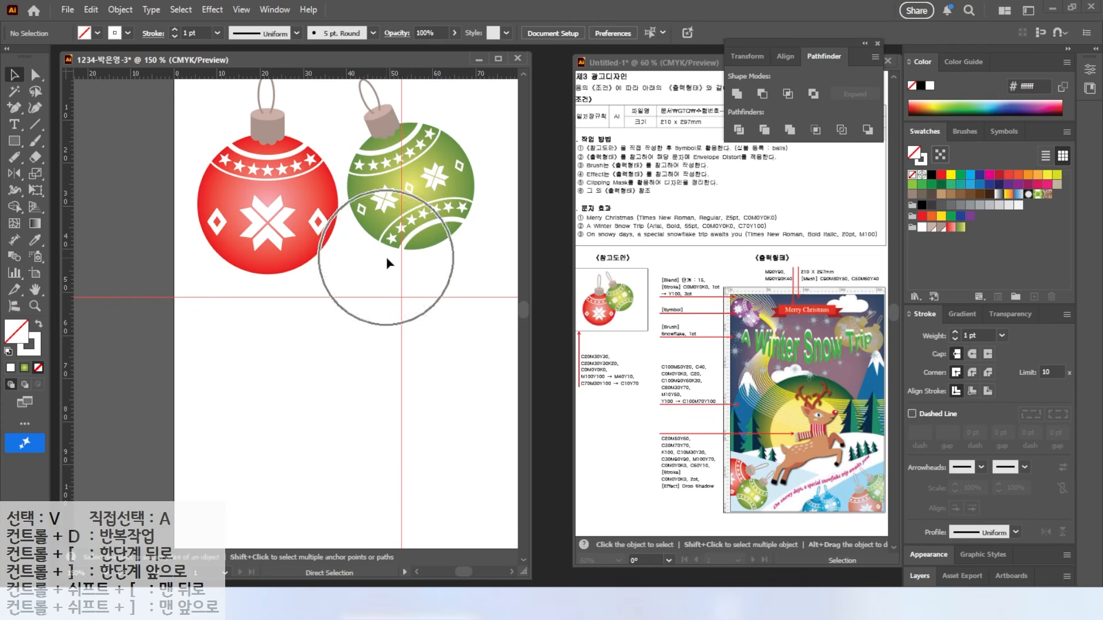
scroll(391, 291, down, 2)
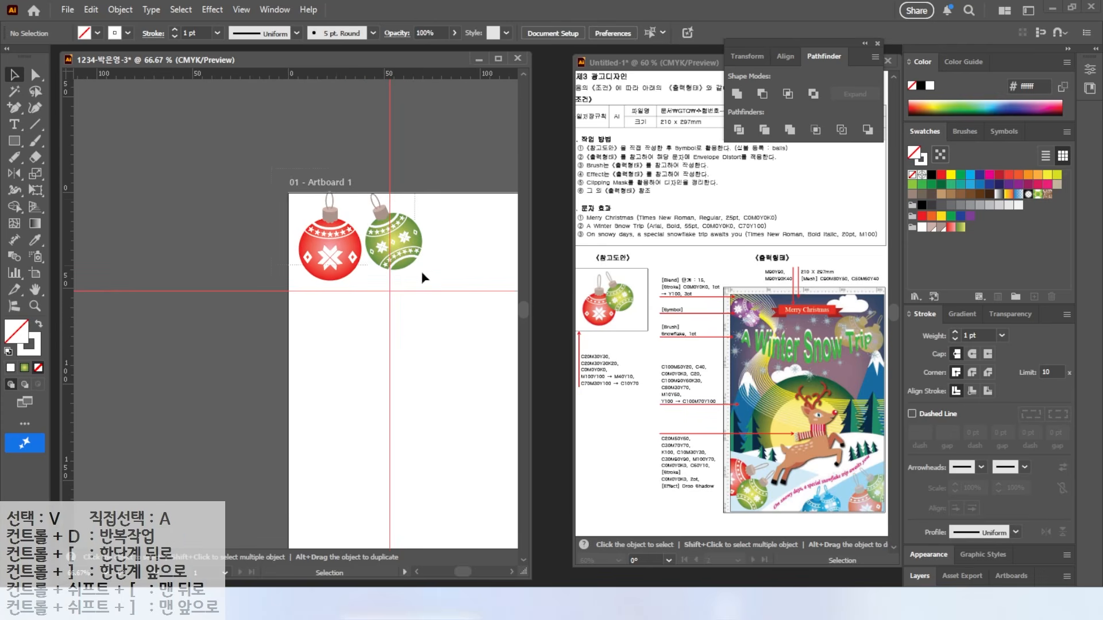
key(ctrl+a)
drag(319, 257, 148, 234)
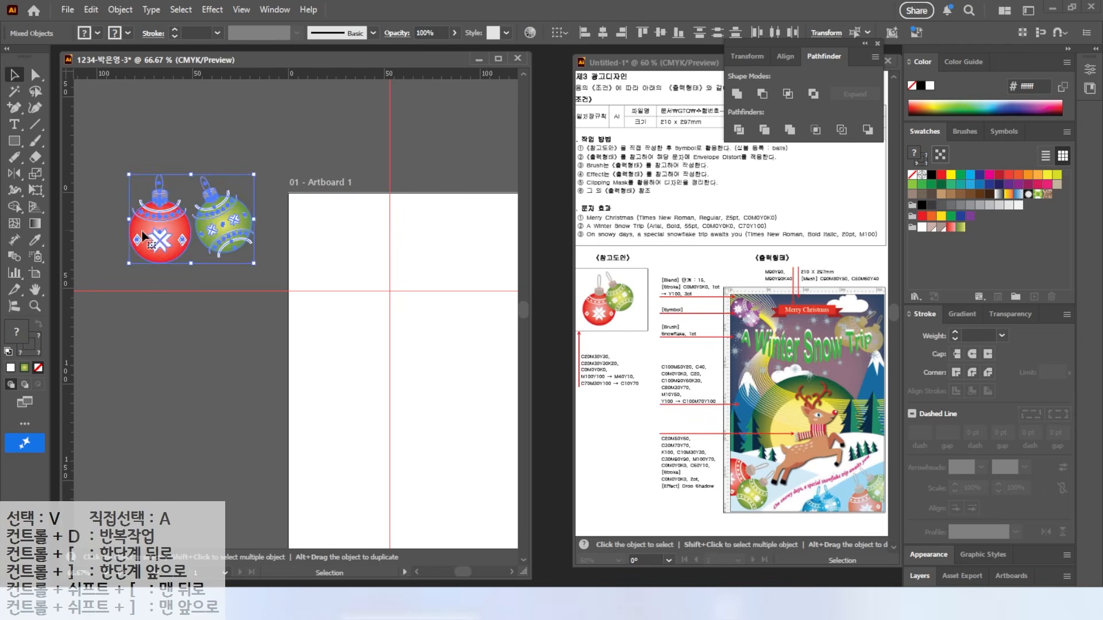
click(243, 192)
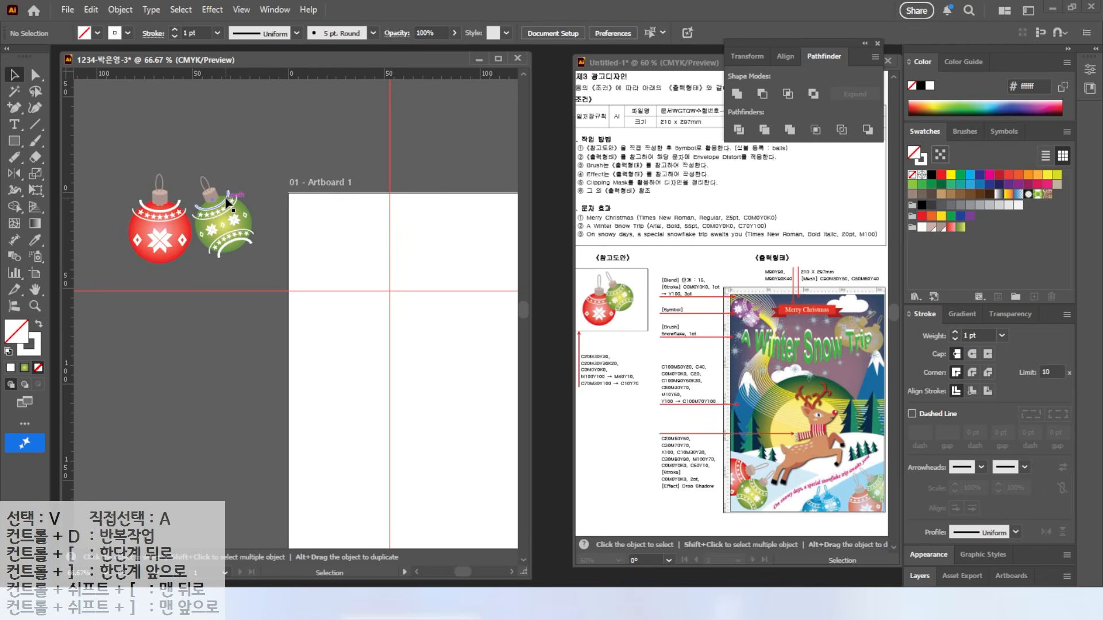
scroll(239, 170, up, 3)
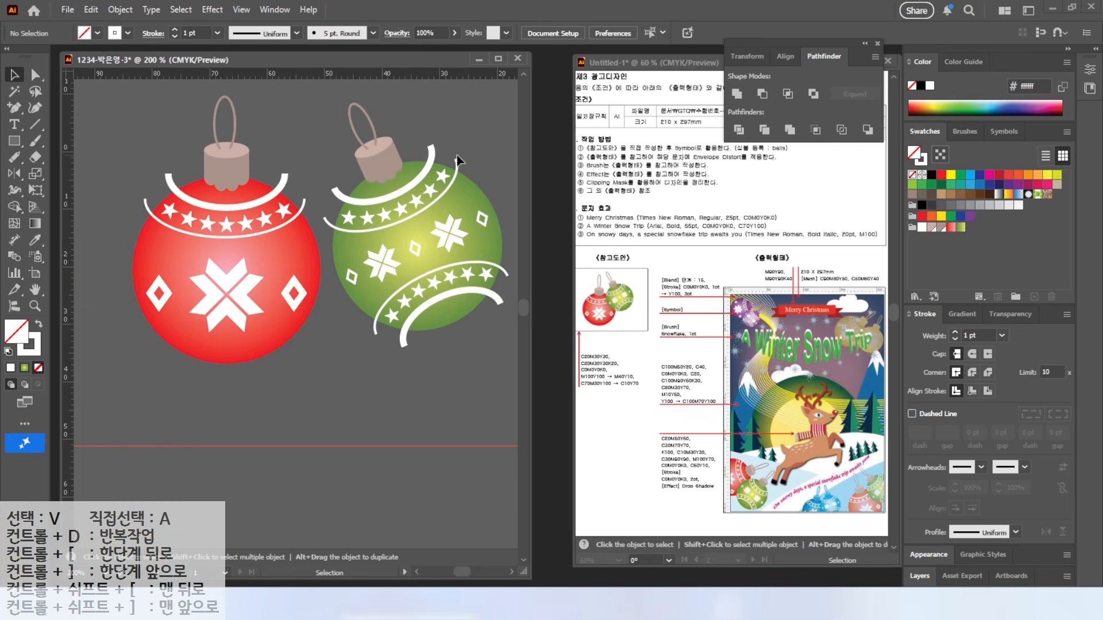
Step: Select the green ornament's four white arcs and Object > Expand them with Fill and Stroke
click(478, 192)
click(440, 138)
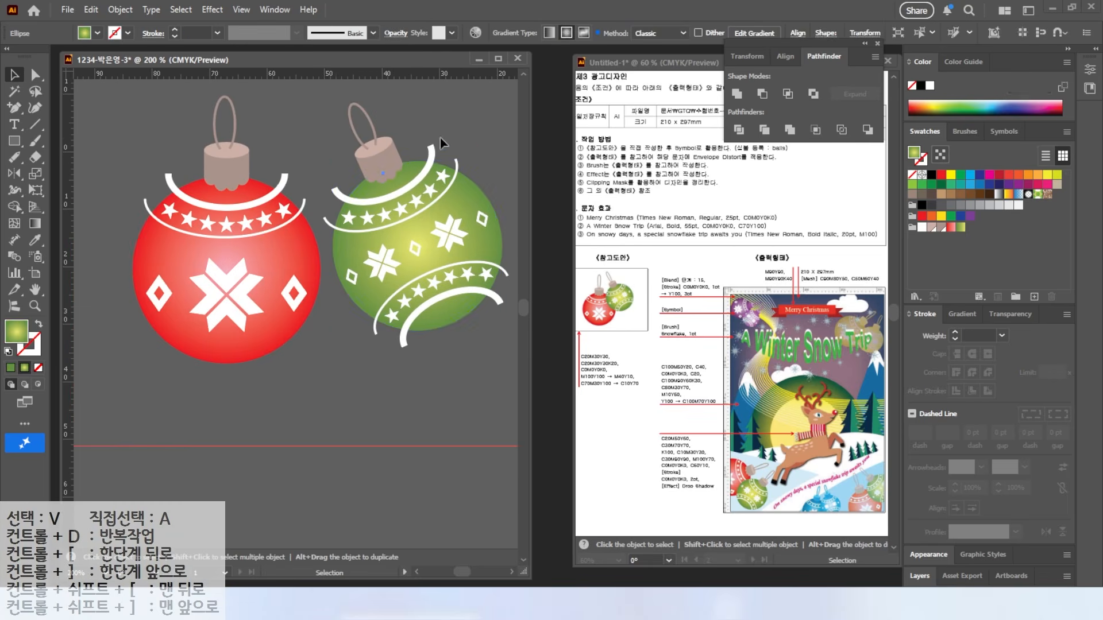
click(432, 154)
shift+click(457, 167)
key(a)
key(v)
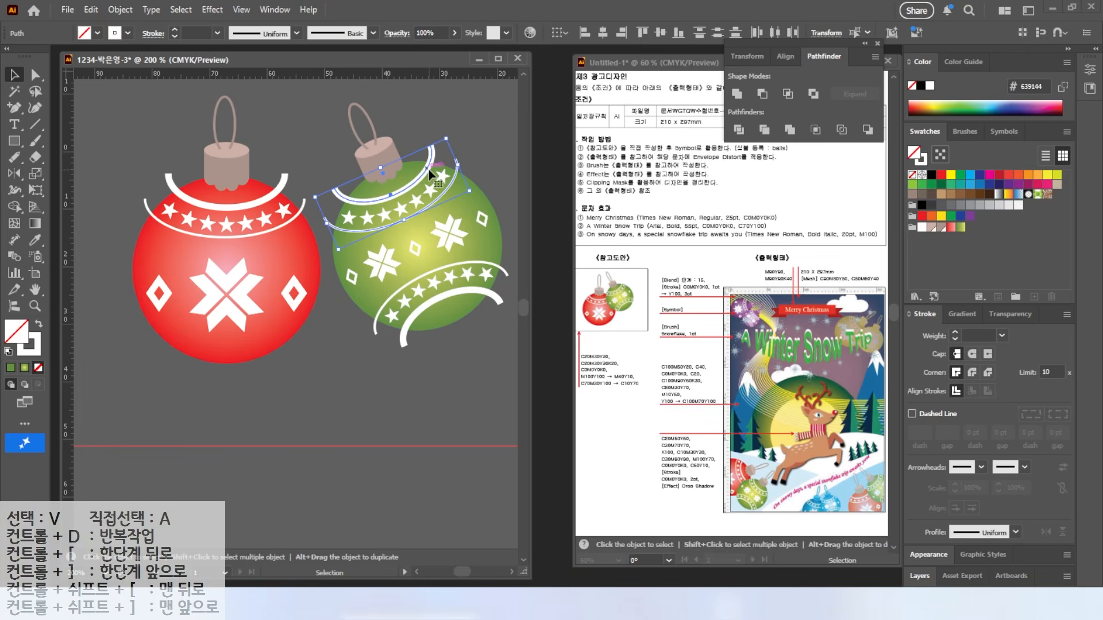
shift+click(506, 275)
shift+click(502, 302)
click(120, 9)
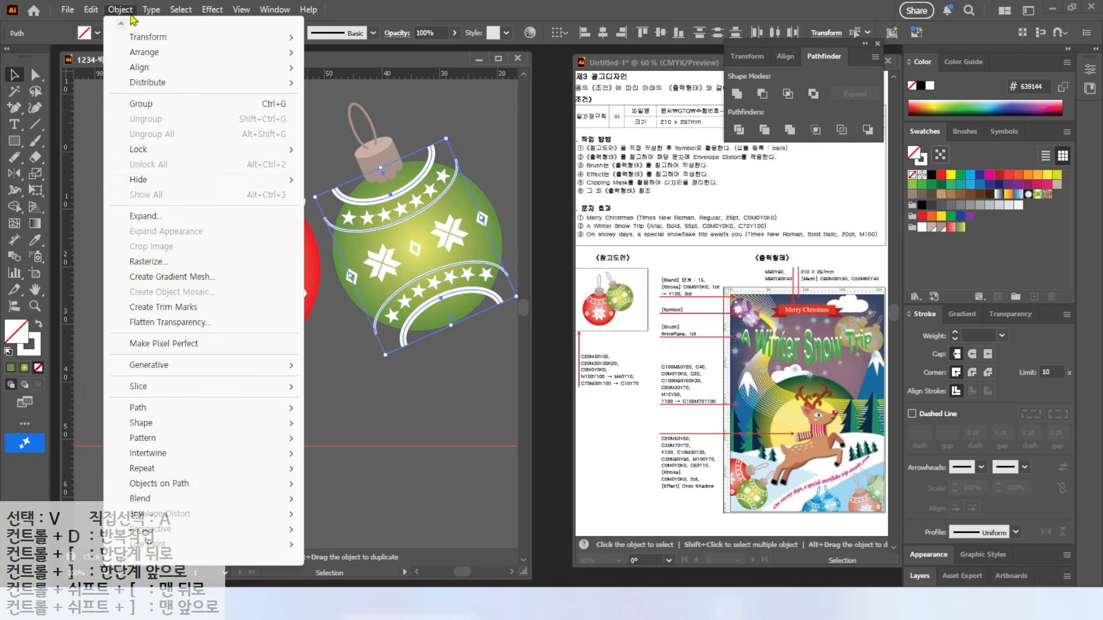
click(160, 222)
click(577, 365)
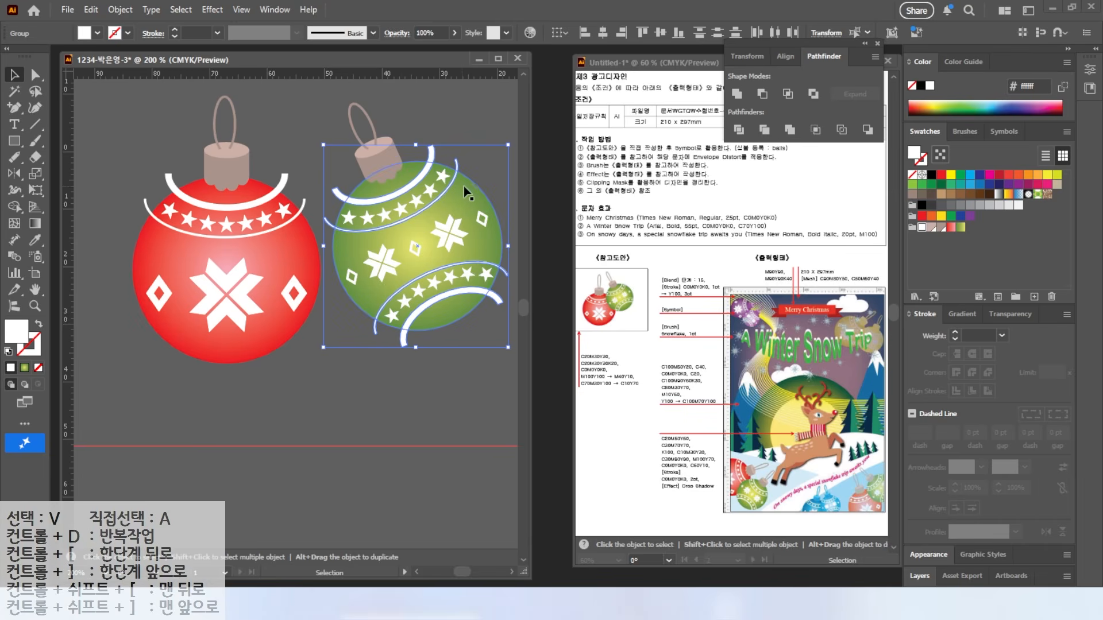
Step: Ungroup and divide the arcs, then delete pieces outside the ball with Shape Builder
key(ctrl+shift+g)
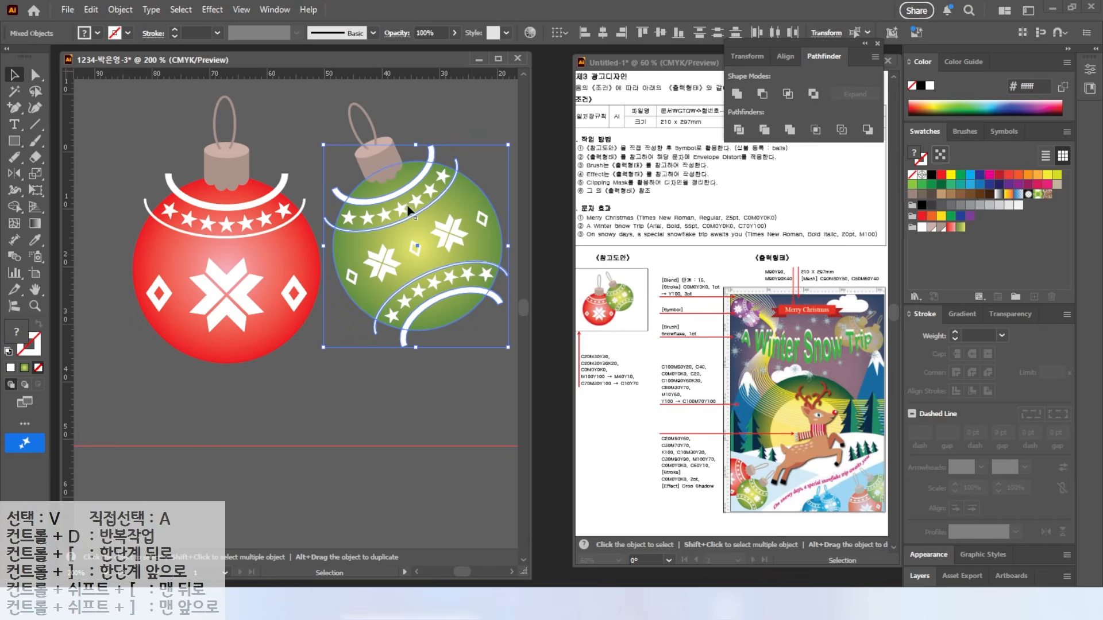
click(739, 131)
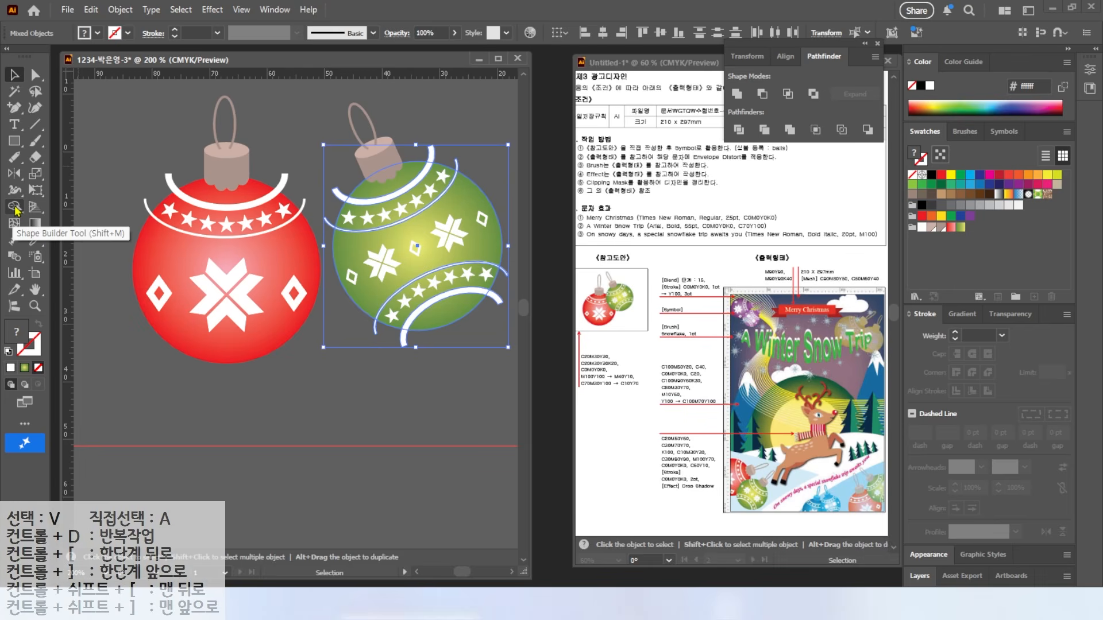
click(14, 207)
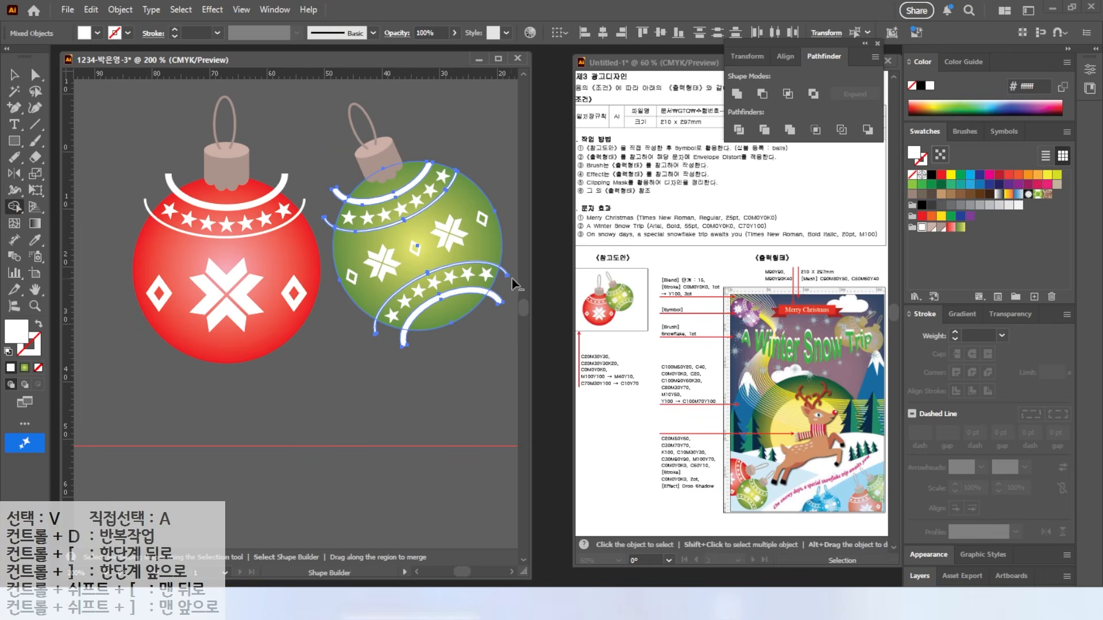
alt+click(501, 302)
alt+drag(354, 323, 352, 317)
alt+drag(335, 190, 328, 241)
Step: Select the inner and outer white arcs on the red ornament
click(15, 74)
drag(189, 182, 156, 200)
shift+click(154, 207)
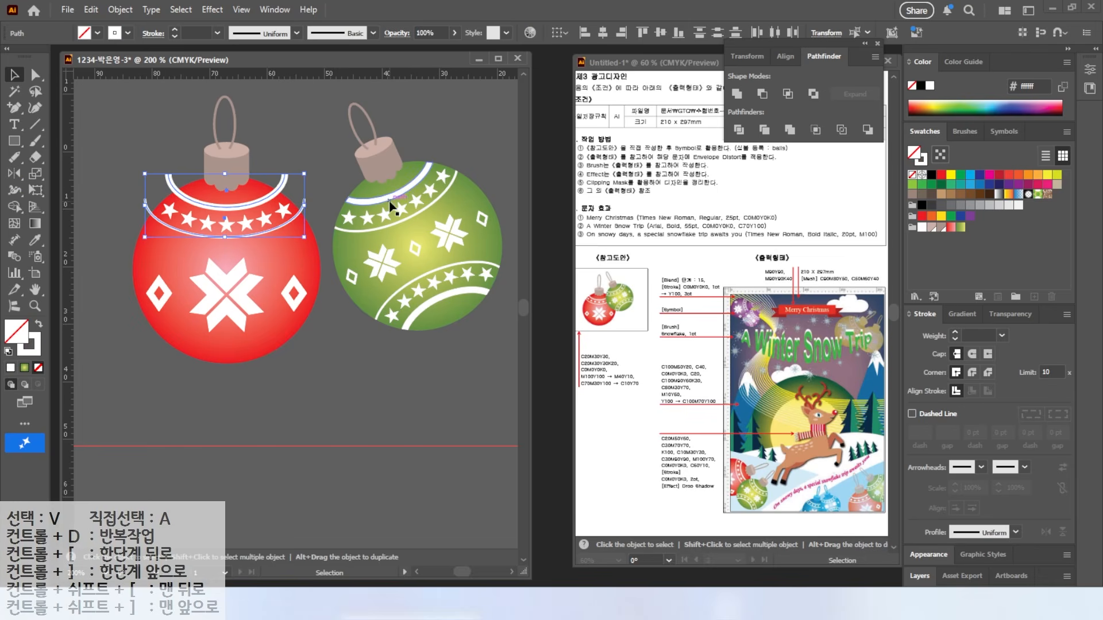
Step: Expand the red ornament's two white arcs and divide them with the red ball body
click(120, 9)
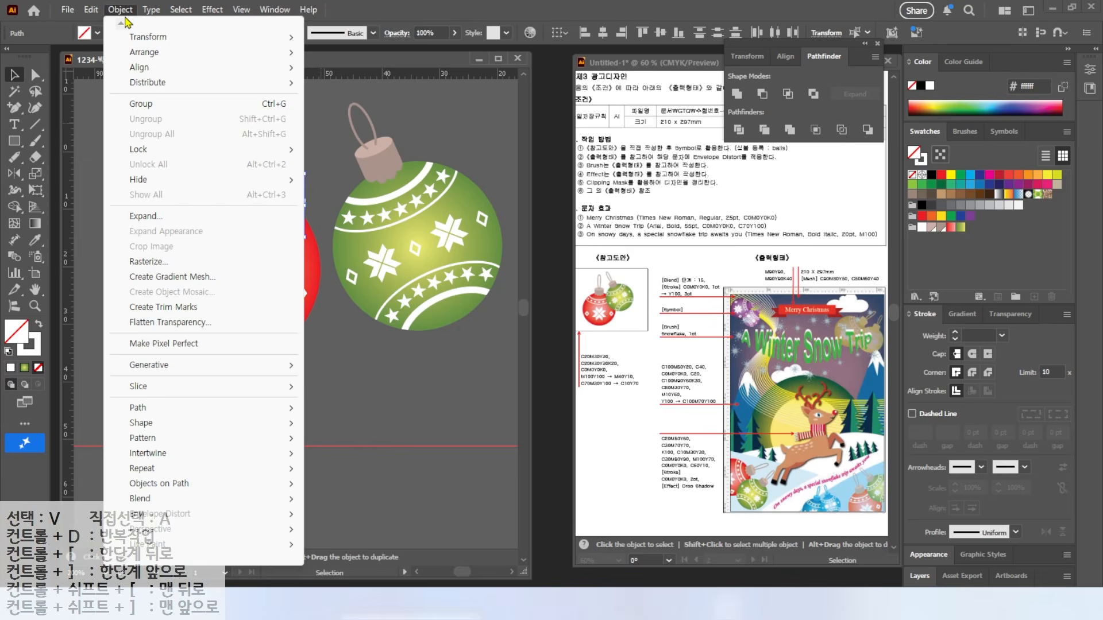
click(145, 216)
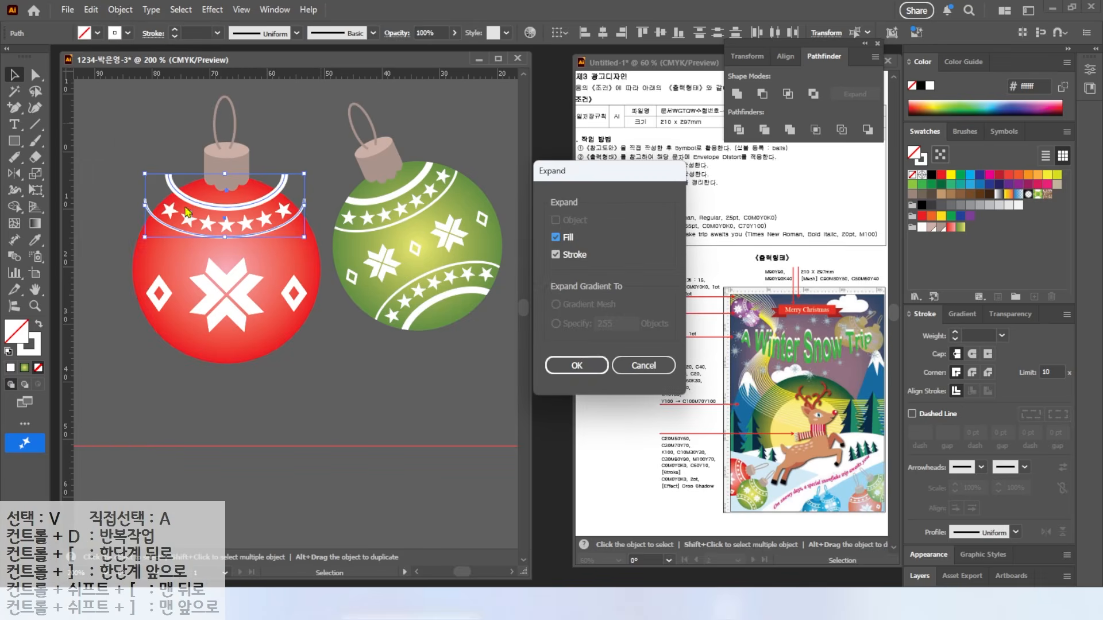
click(574, 365)
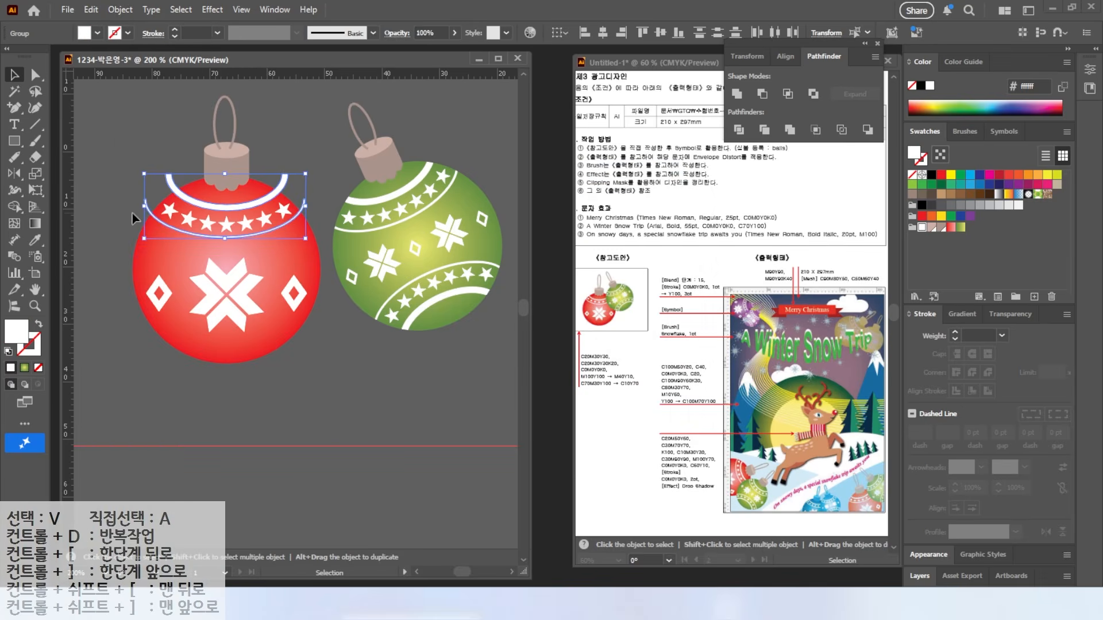
shift+click(158, 257)
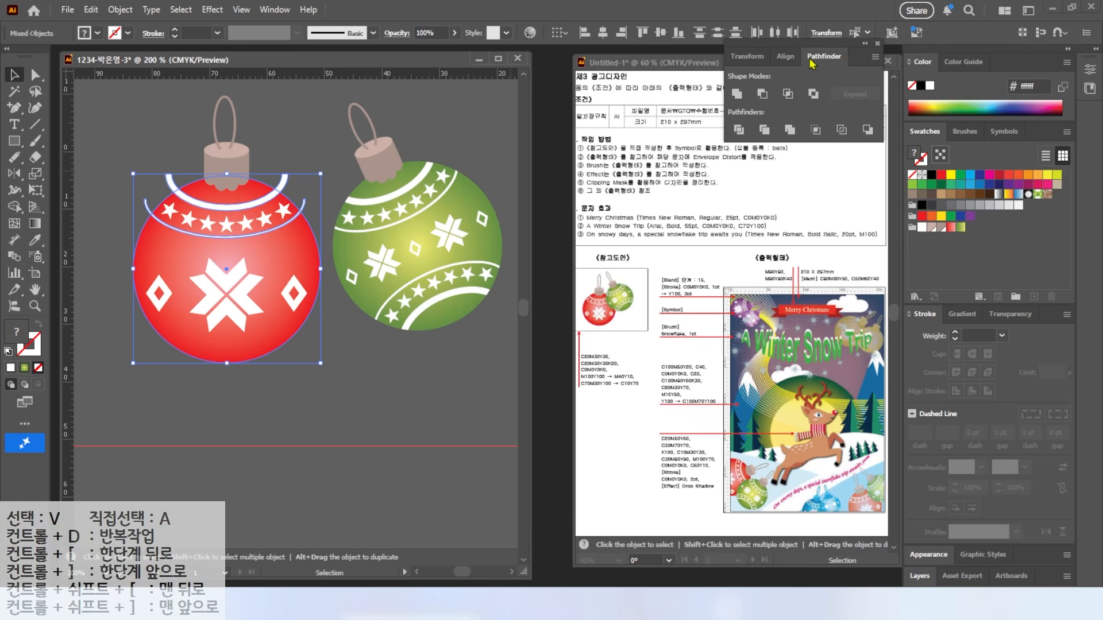
click(740, 130)
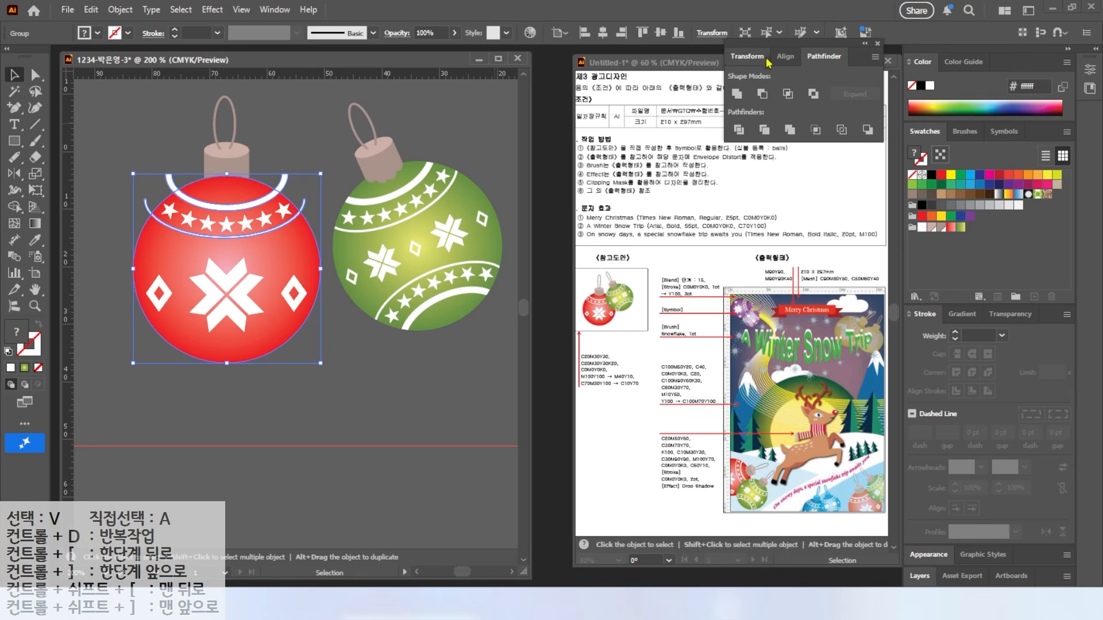
Step: Remove the leftover arc stubs overhanging the ball's edge, then reselect the whole red ornament
click(248, 129)
click(35, 75)
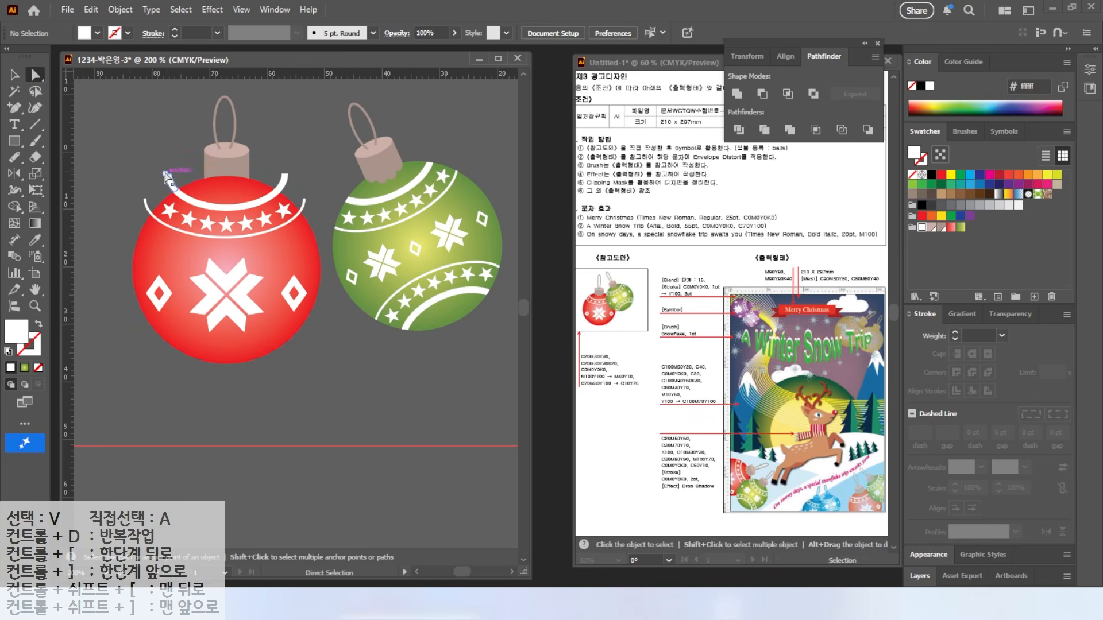
click(169, 177)
shift+click(146, 204)
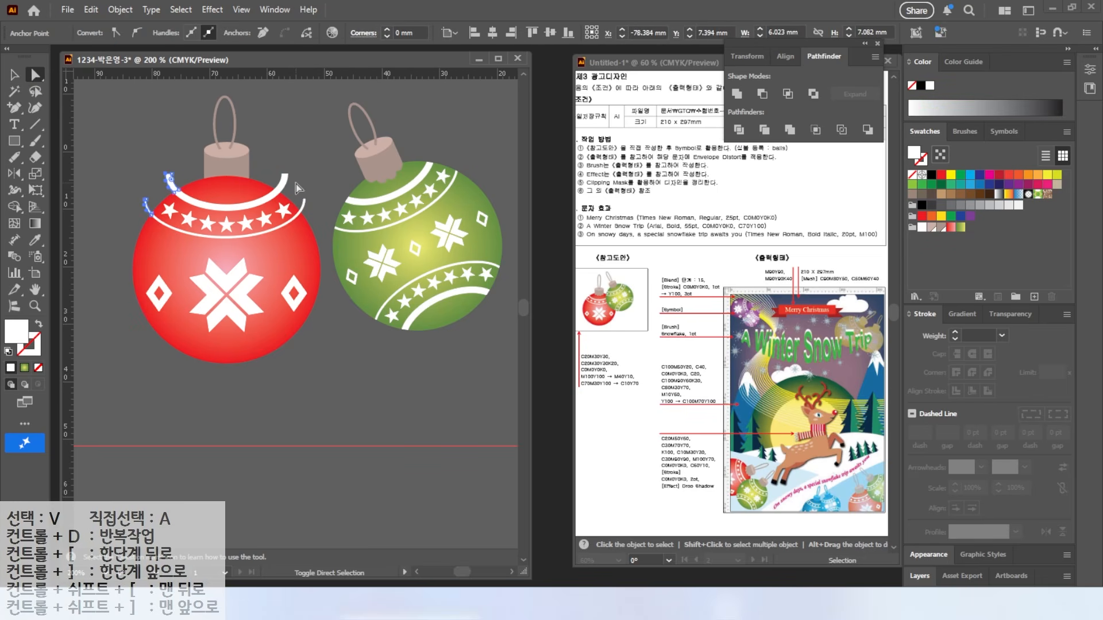
shift+click(304, 202)
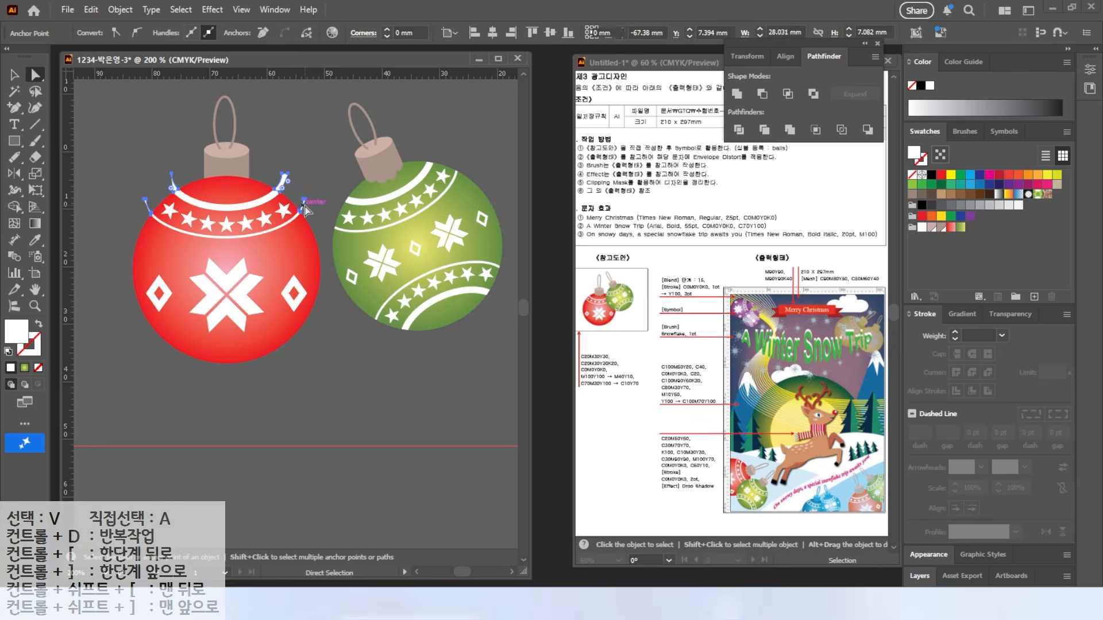
click(253, 157)
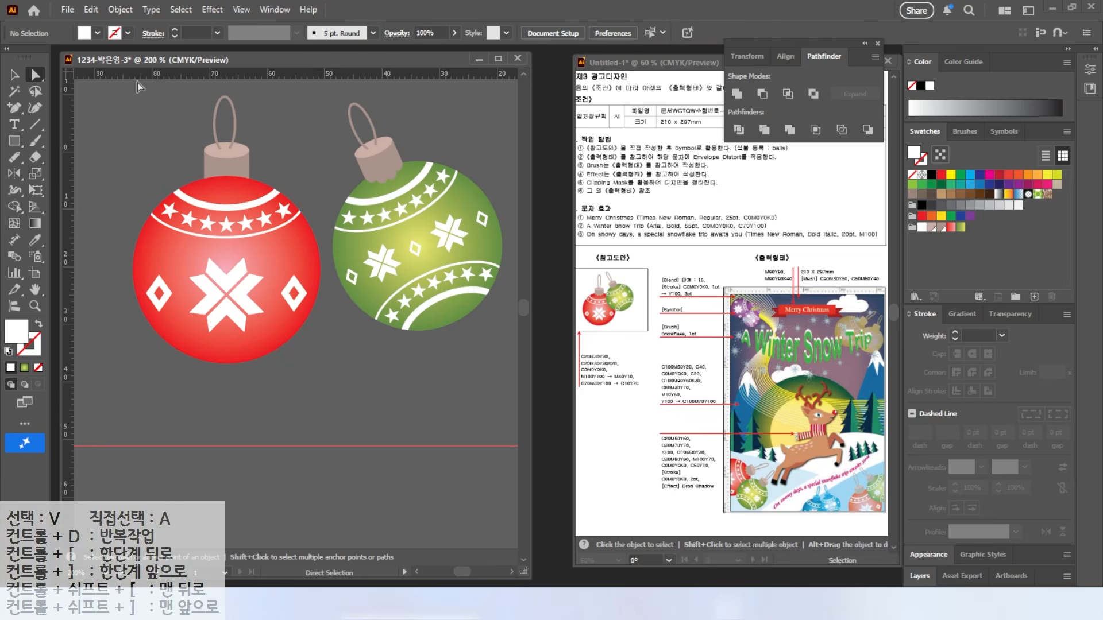
click(14, 75)
drag(149, 370, 292, 204)
Step: Send the red ball behind its cap and group the red ornament's pieces
right_click(240, 238)
mouse_move(288, 518)
click(462, 562)
drag(146, 96, 289, 353)
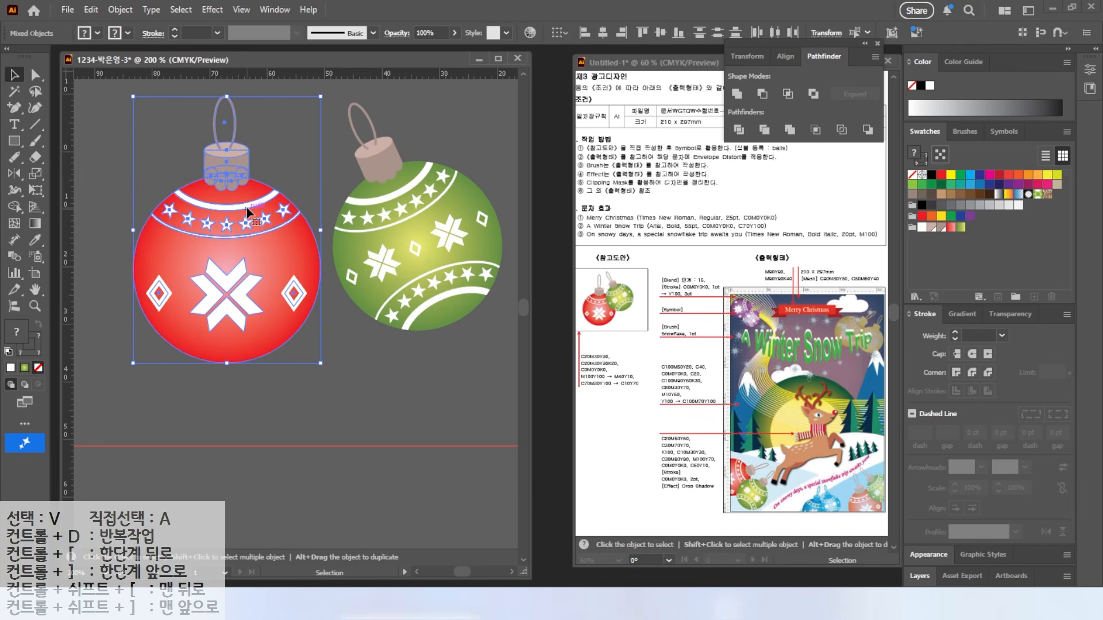
right_click(255, 215)
click(290, 398)
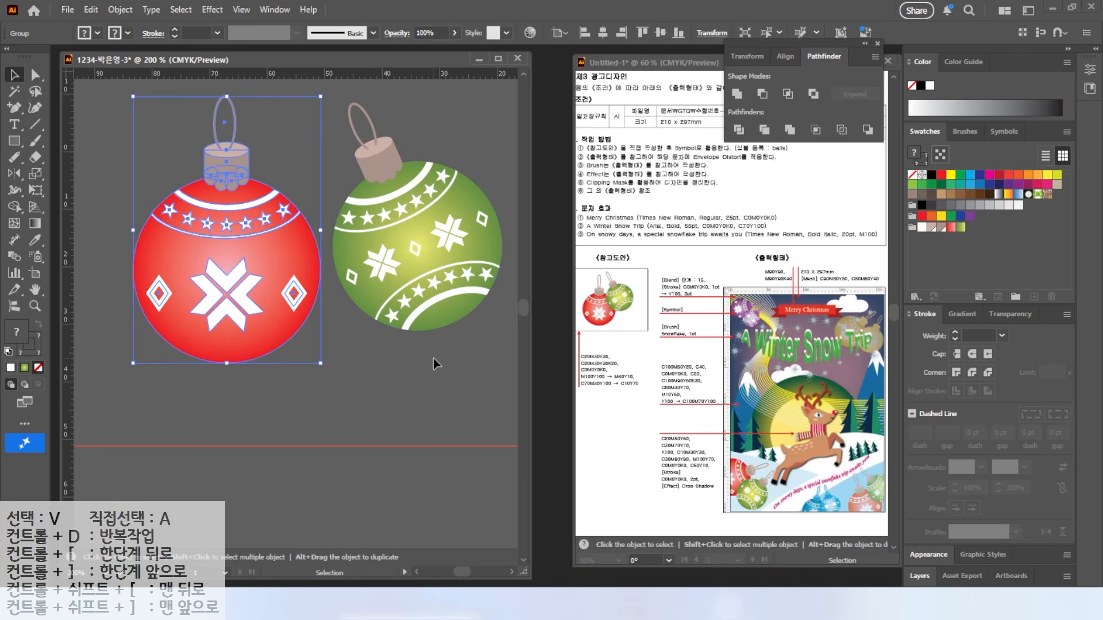
click(433, 358)
Step: Group the green ornament and move it left to overlap the red one
drag(475, 118, 471, 122)
right_click(415, 175)
click(460, 389)
drag(419, 217, 357, 234)
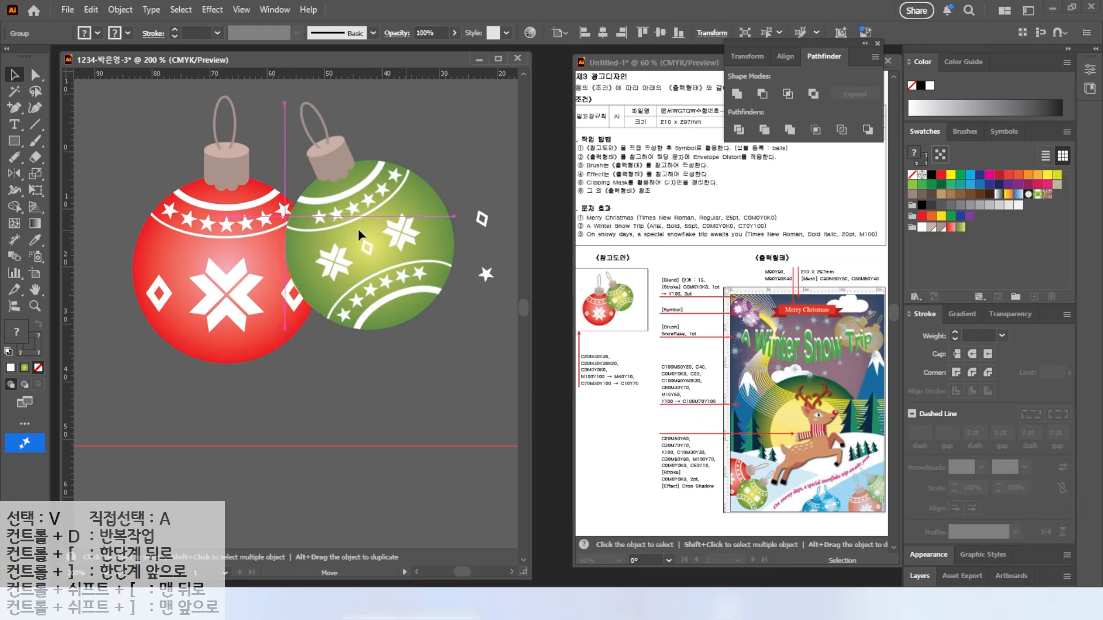
key(ctrl+z)
key(ctrl+z)
key(ctrl+z)
key(ctrl+z)
key(ctrl+z)
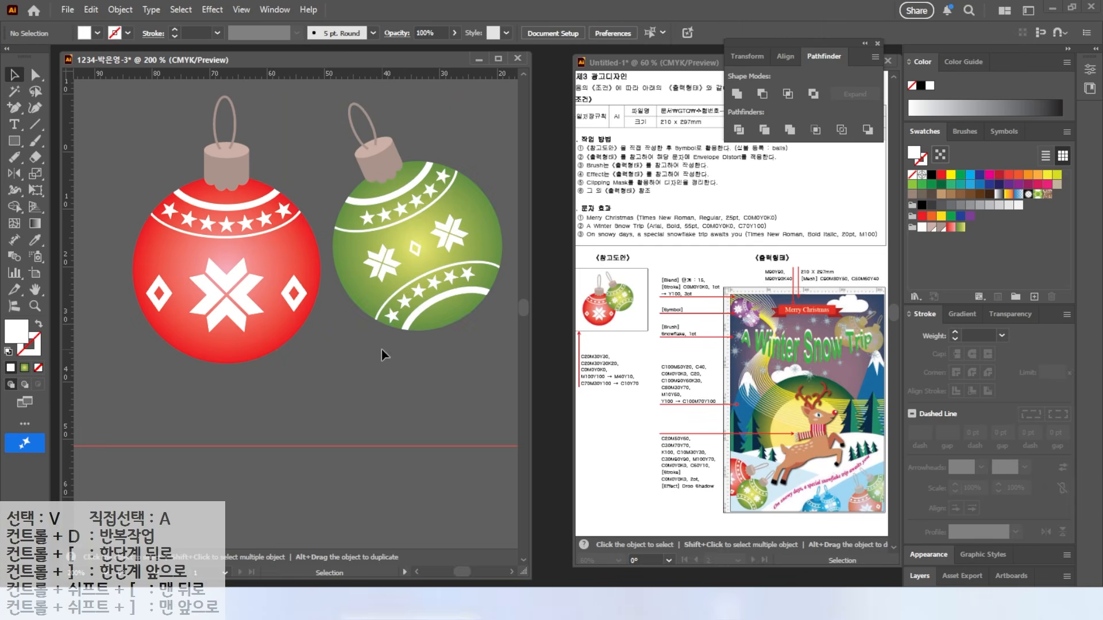
right_click(411, 191)
click(442, 376)
drag(428, 271, 371, 241)
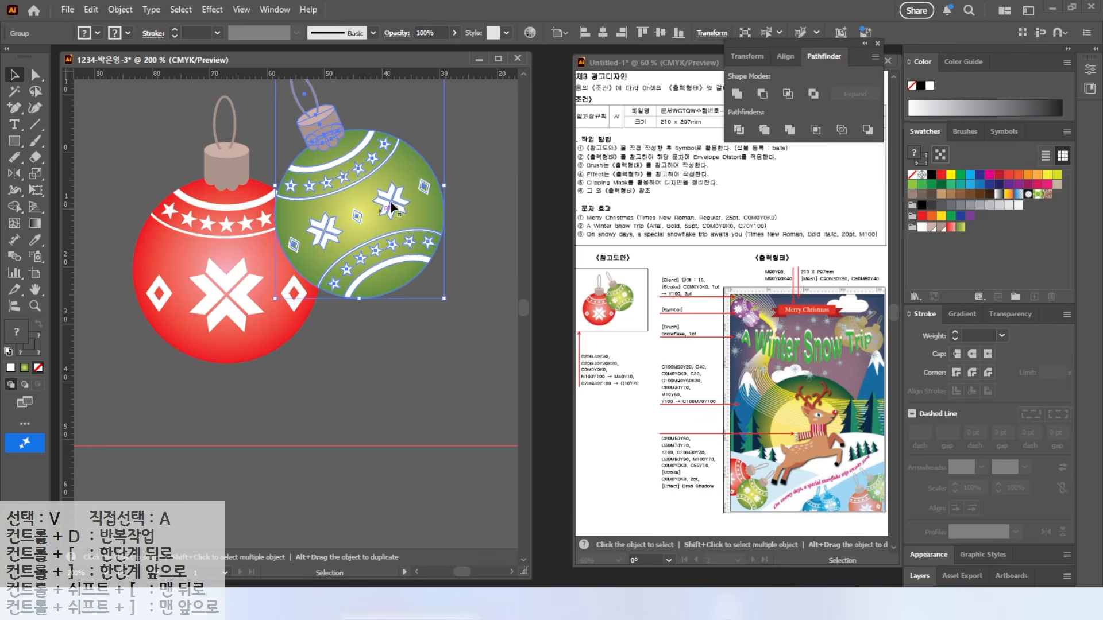
Step: Zoom out, shift the ornament pair down and right, and show the Symbols panel
key(ctrl+minus)
key(ctrl+minus)
key(ctrl+minus)
drag(246, 247, 274, 268)
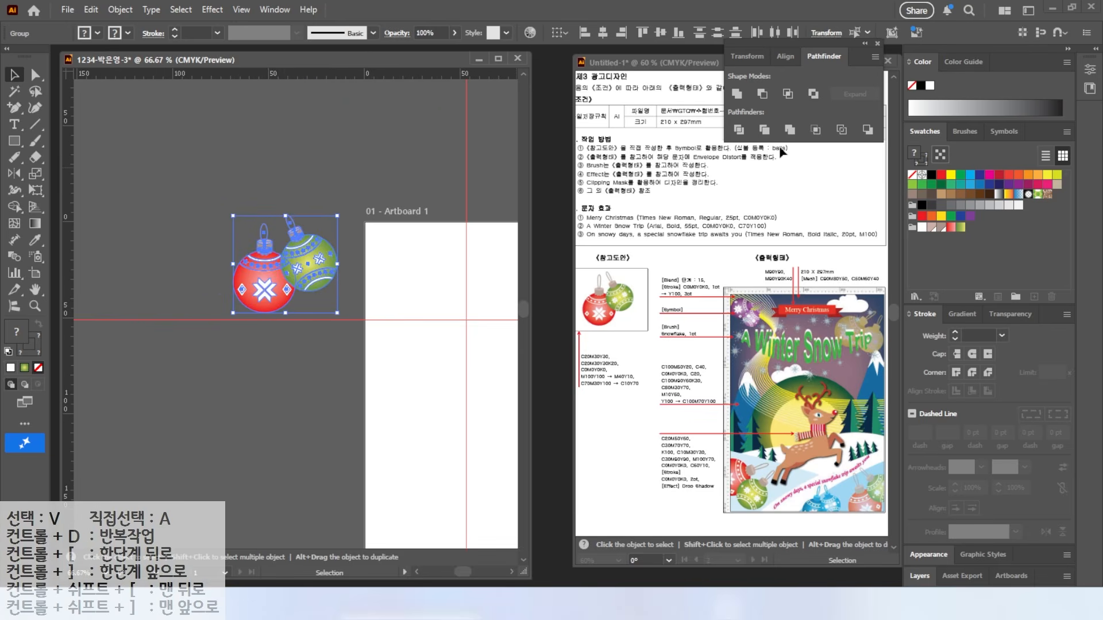
drag(983, 127, 1030, 152)
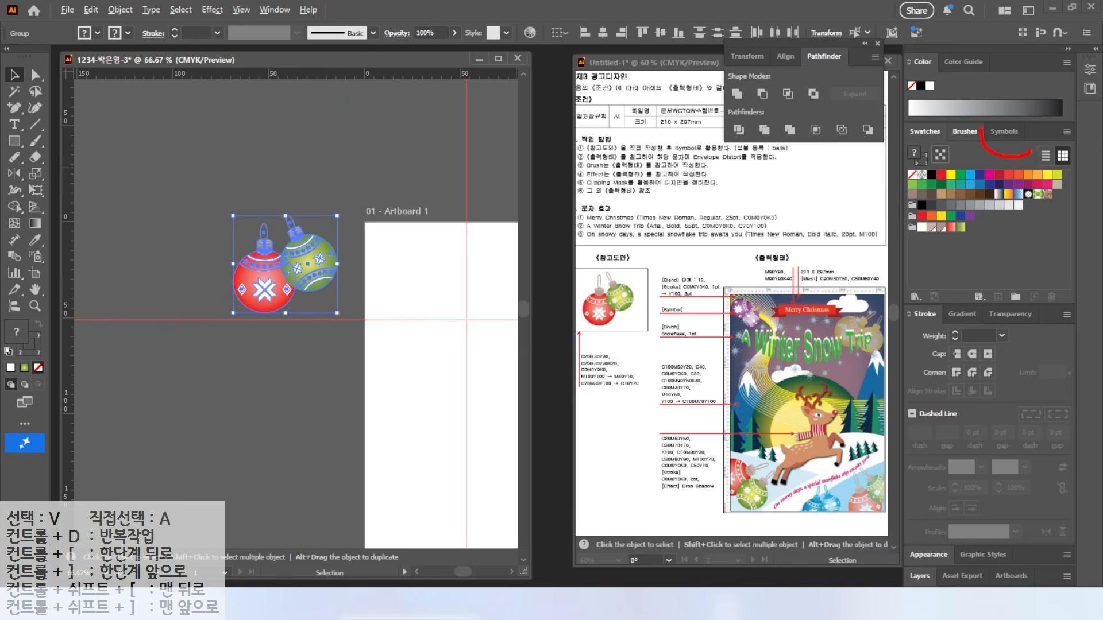
click(1004, 131)
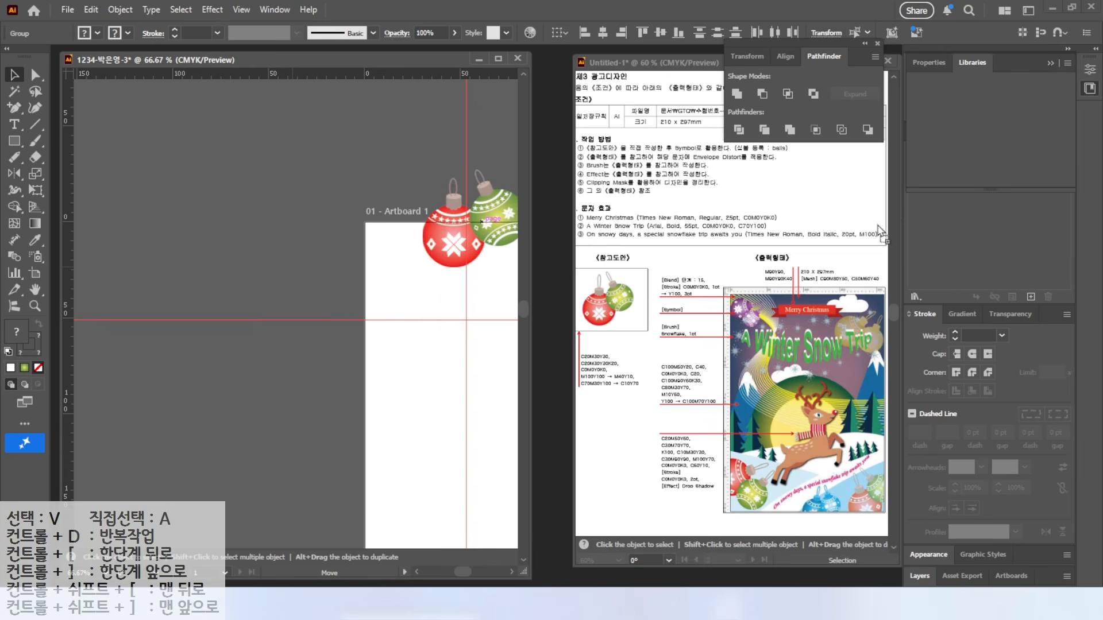
Step: Save the ornament pair as a new symbol named 'balls'
drag(478, 234, 394, 280)
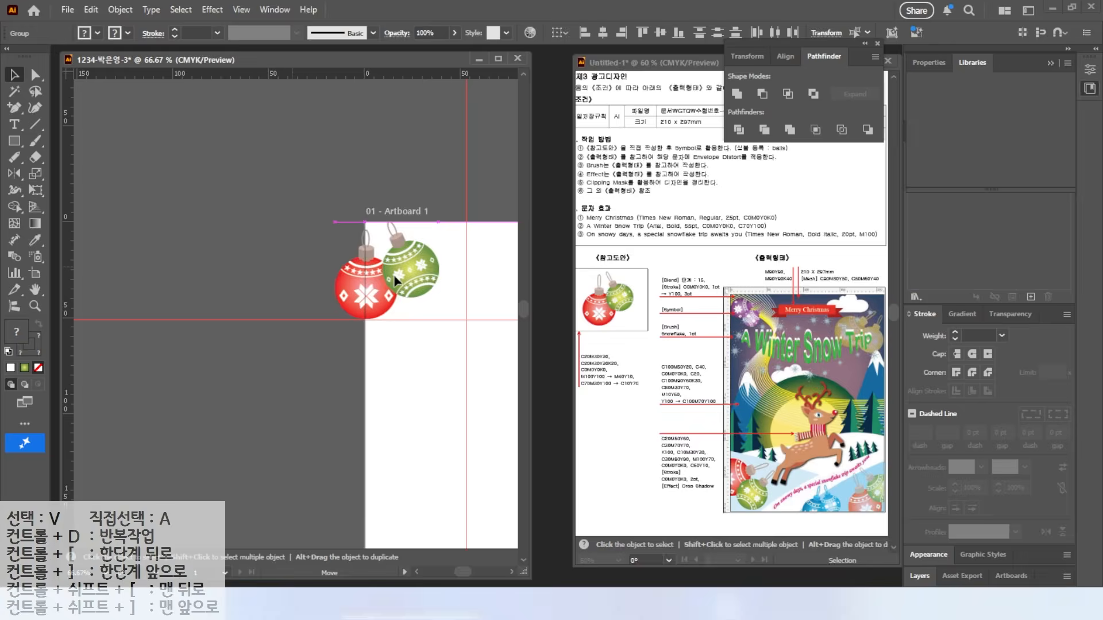
click(1095, 50)
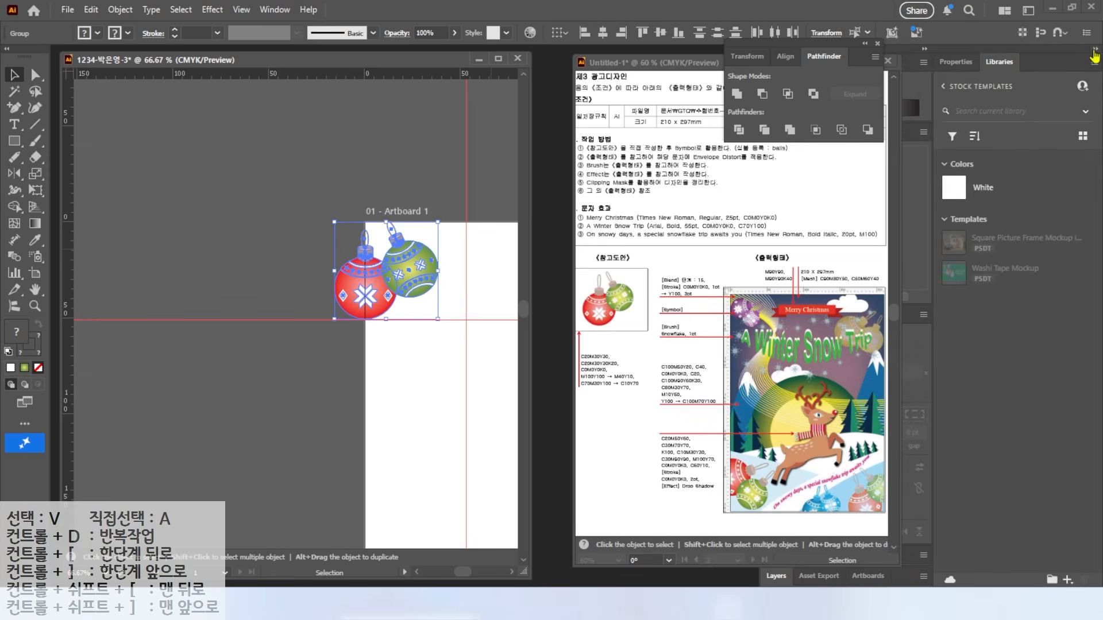
click(1096, 50)
mouse_move(422, 273)
mouse_down()
mouse_move(811, 189)
mouse_move(971, 207)
mouse_up()
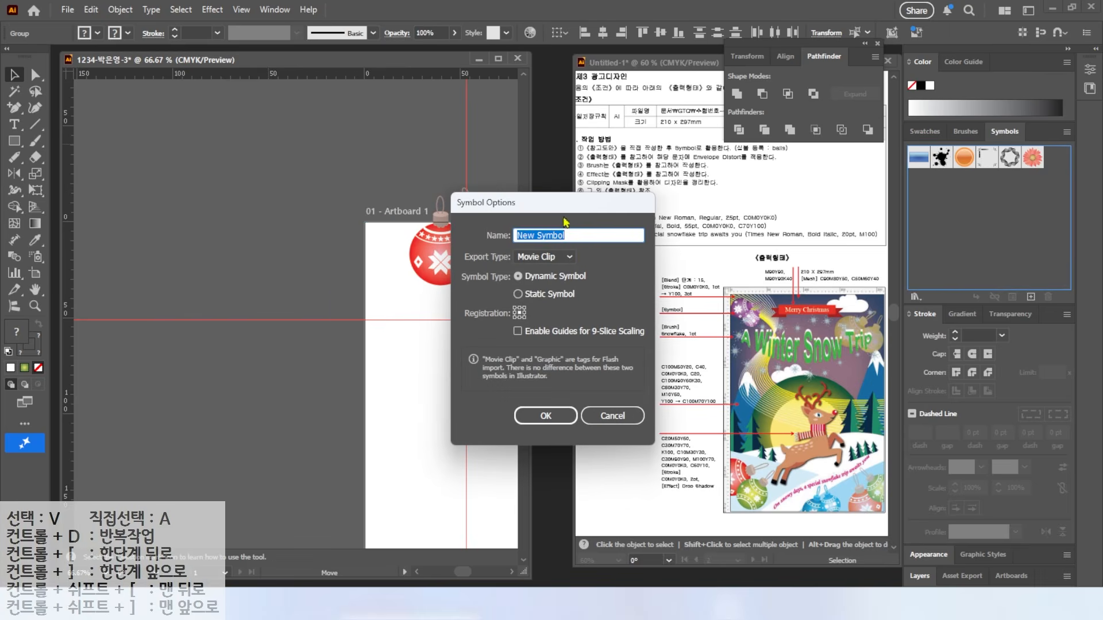
text(balls)
key(Return)
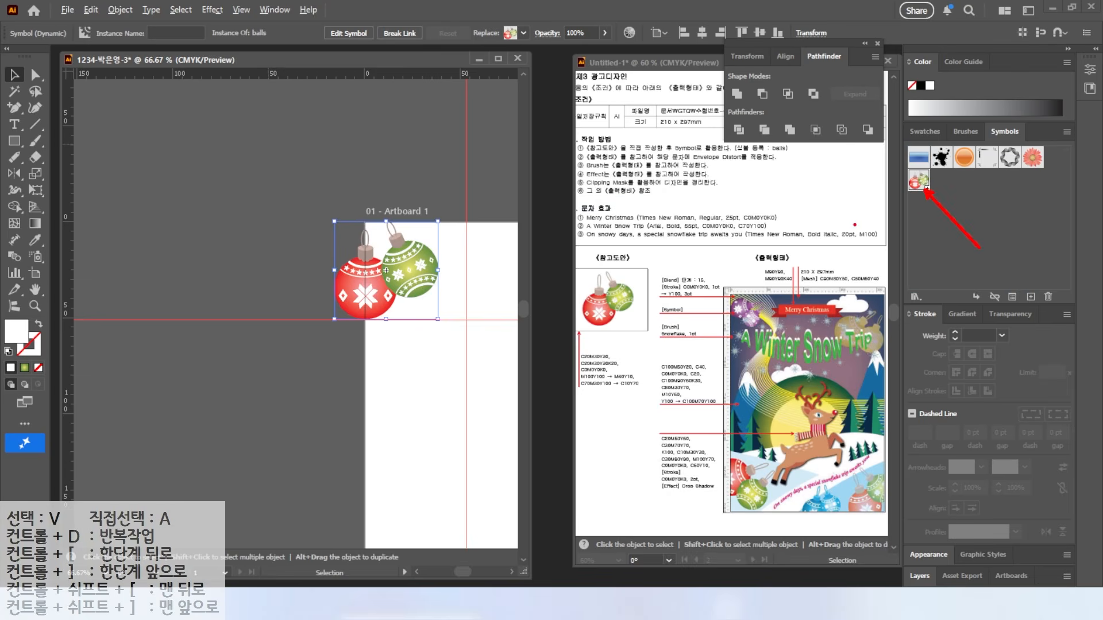
Step: Delete the ornament symbol instance from the artboard and fit the artboard in the window
drag(404, 267, 389, 258)
key(Delete)
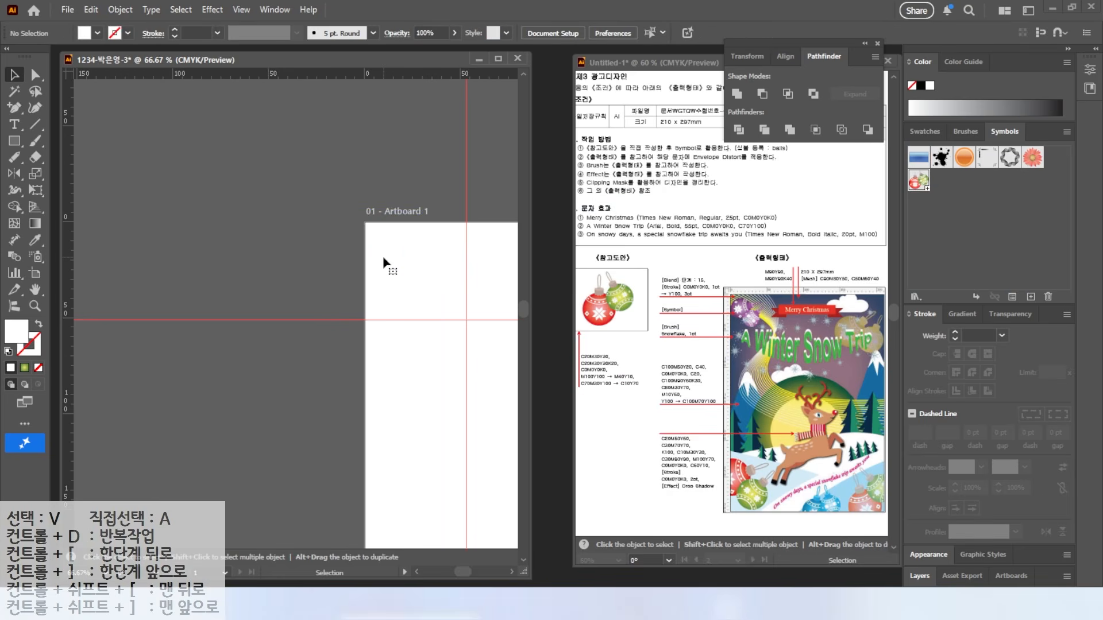
key(h)
key(ctrl+0)
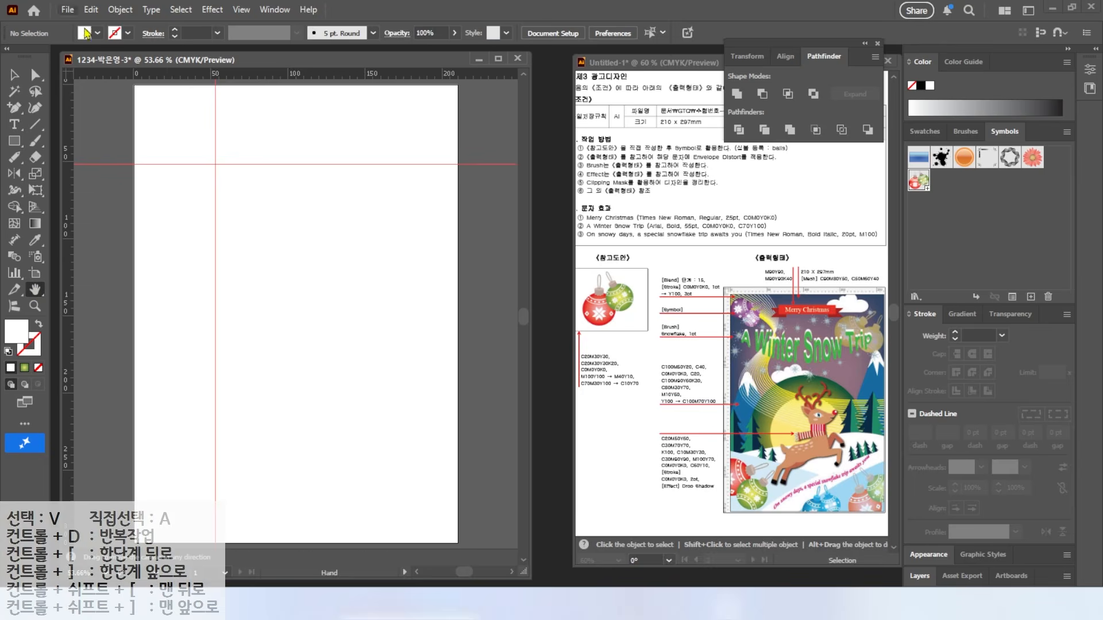
Step: Clear all ruler guides from the document
click(241, 9)
mouse_move(270, 518)
click(453, 561)
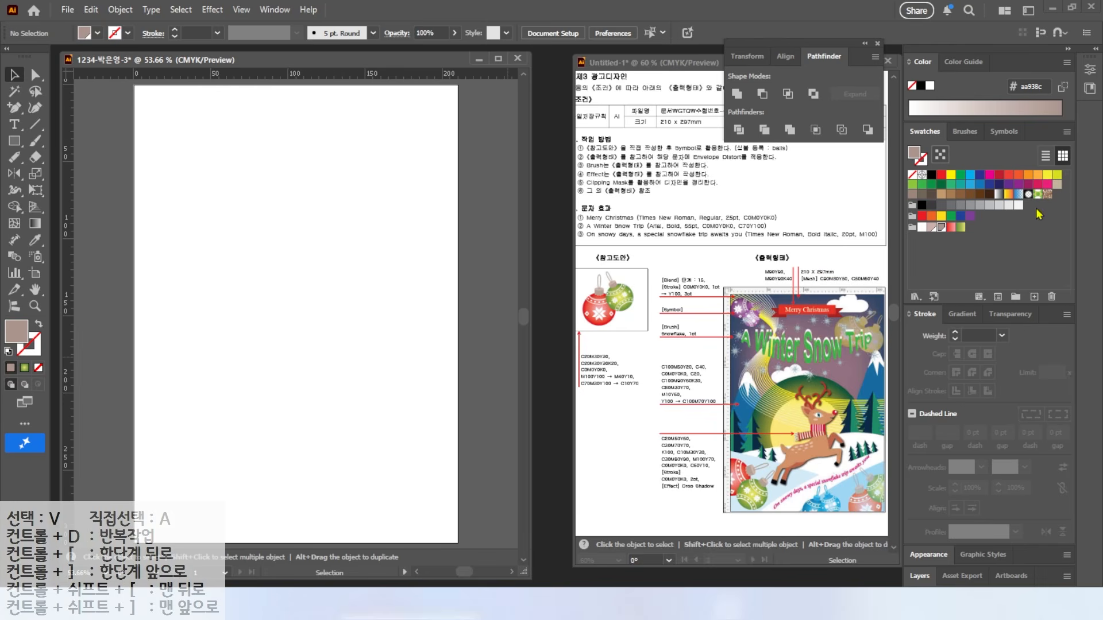
Step: Add a dark blue CMYK swatch C90 M80 Y50 K0
click(922, 229)
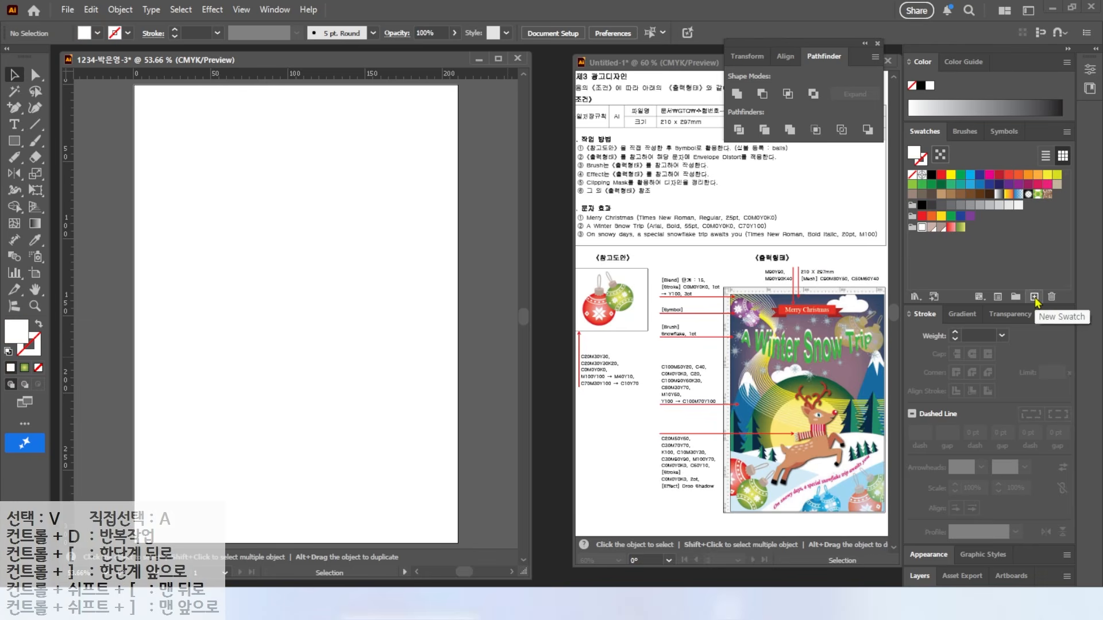
click(1034, 297)
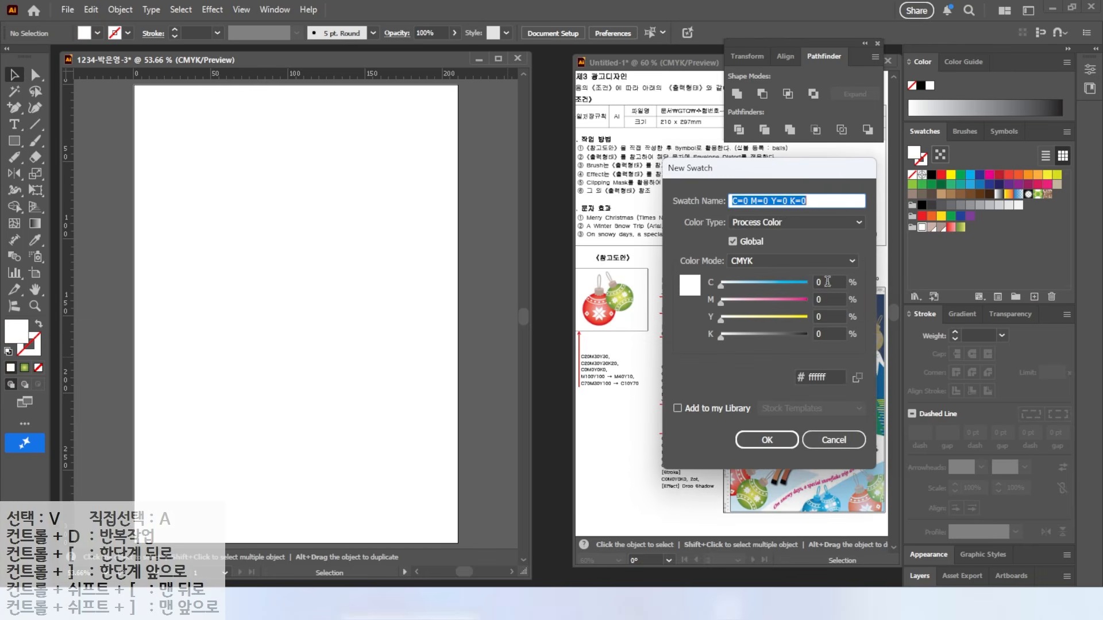
click(827, 281)
text(90)
key(Tab)
text(80)
Step: Add a mauve swatch C50 M60 Y40 K0, then set the fill to the dark blue swatch
key(Tab)
text(50)
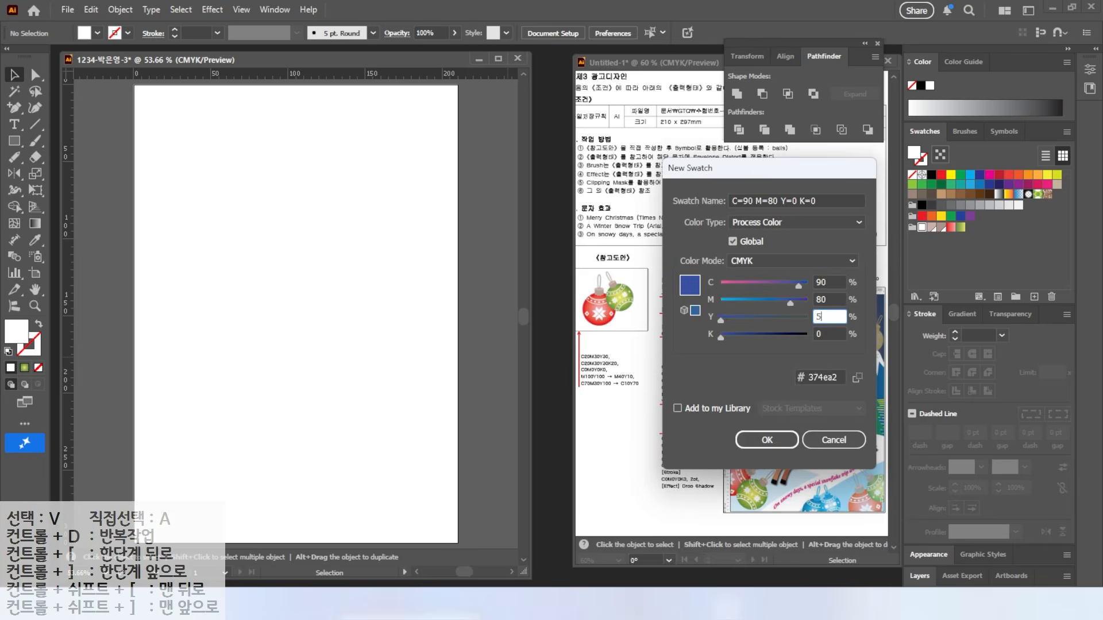
key(Return)
click(1035, 297)
drag(823, 280, 694, 277)
text(50)
key(Tab)
text(60)
key(Tab)
text(40)
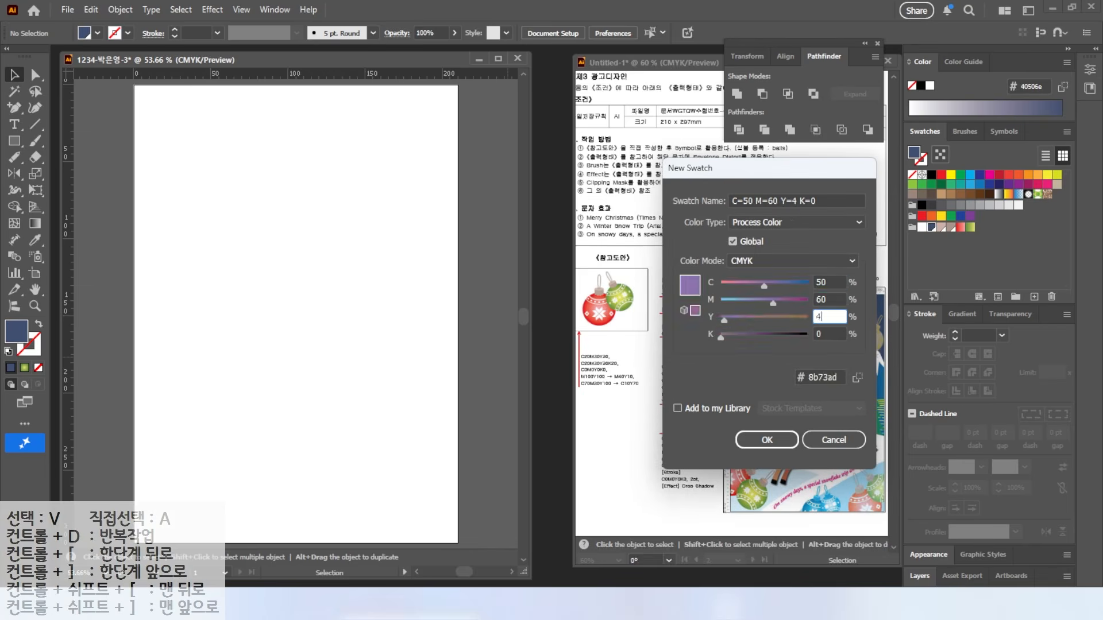
key(Return)
click(930, 228)
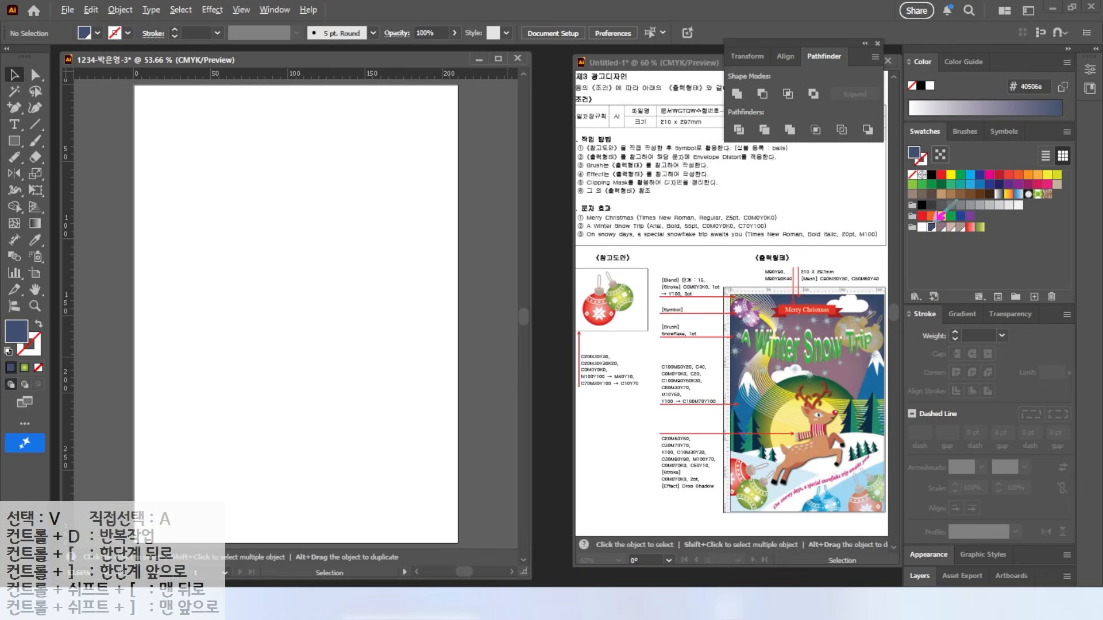
click(14, 141)
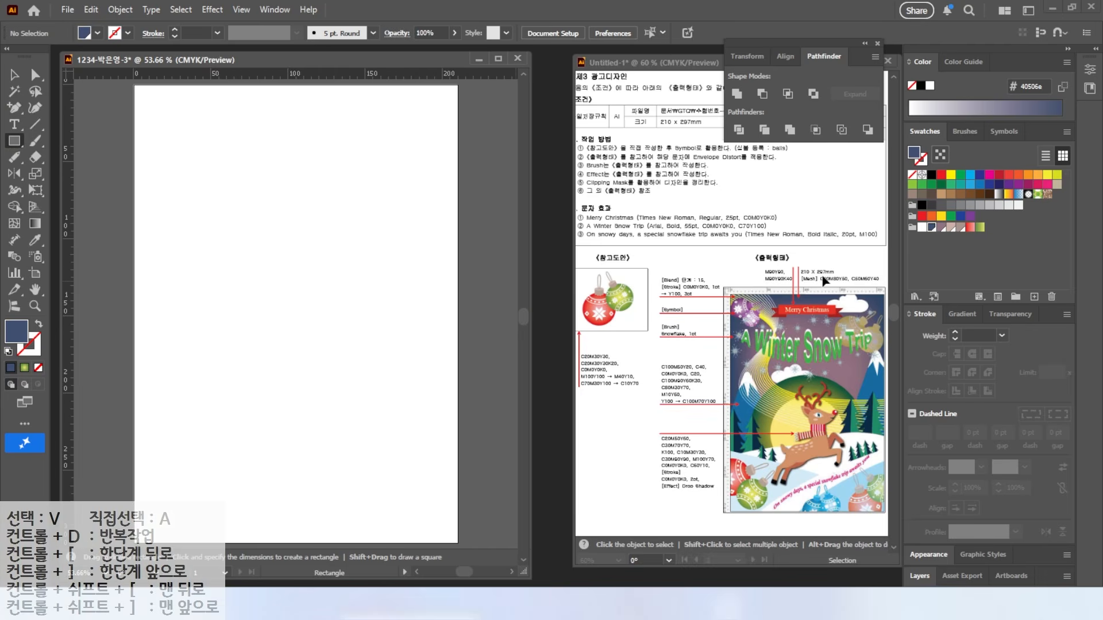
Step: Draw a 210 × 297 mm dark blue rectangle aligned to the artboard edges
click(244, 199)
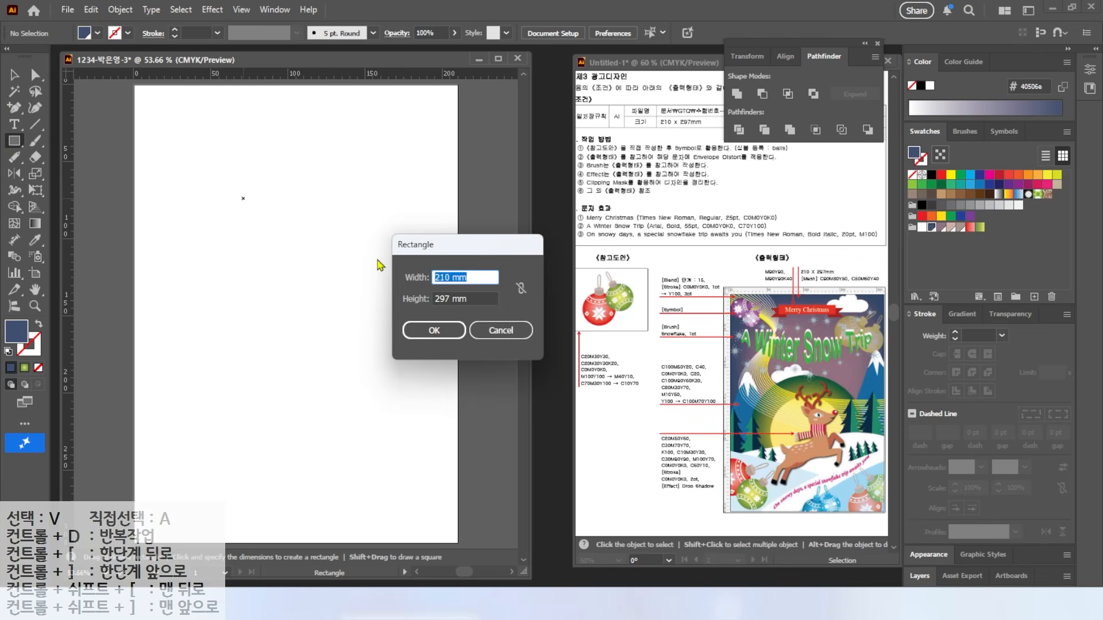
key(Tab)
key(Tab)
key(Return)
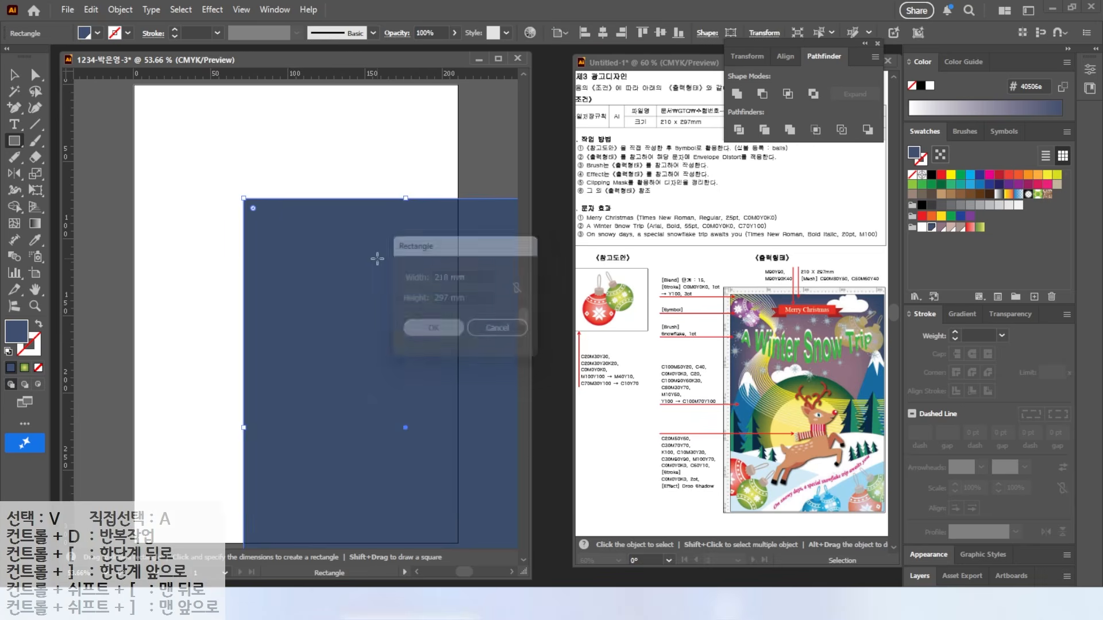
click(13, 75)
drag(343, 302, 233, 189)
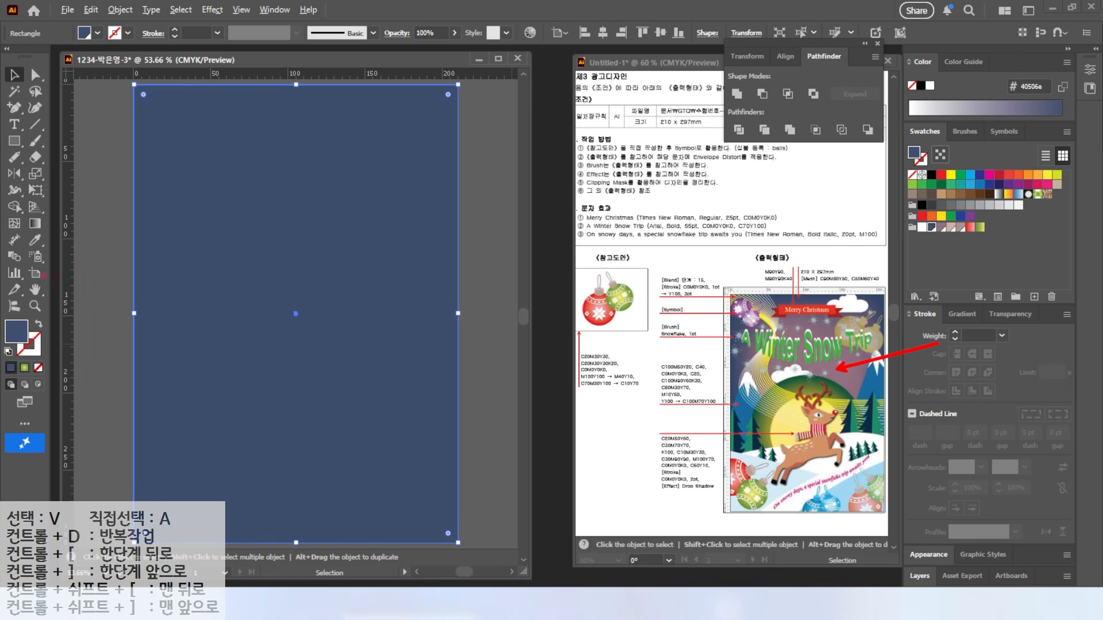
Step: Add a mauve mesh point at the rectangle's centre and lock the rectangle
click(14, 223)
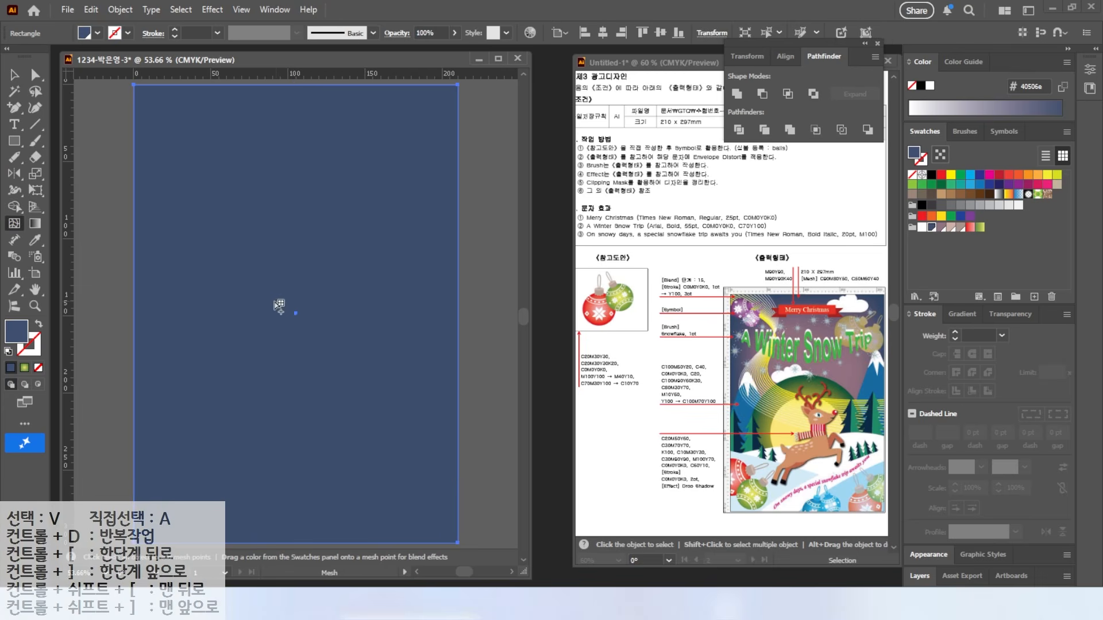
click(297, 259)
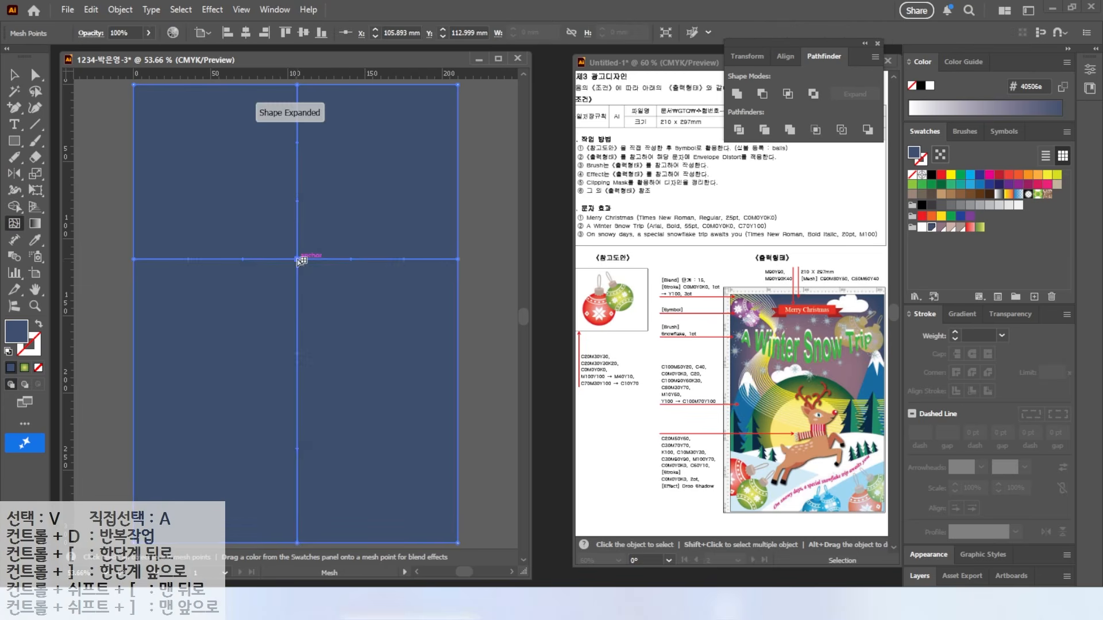
click(940, 228)
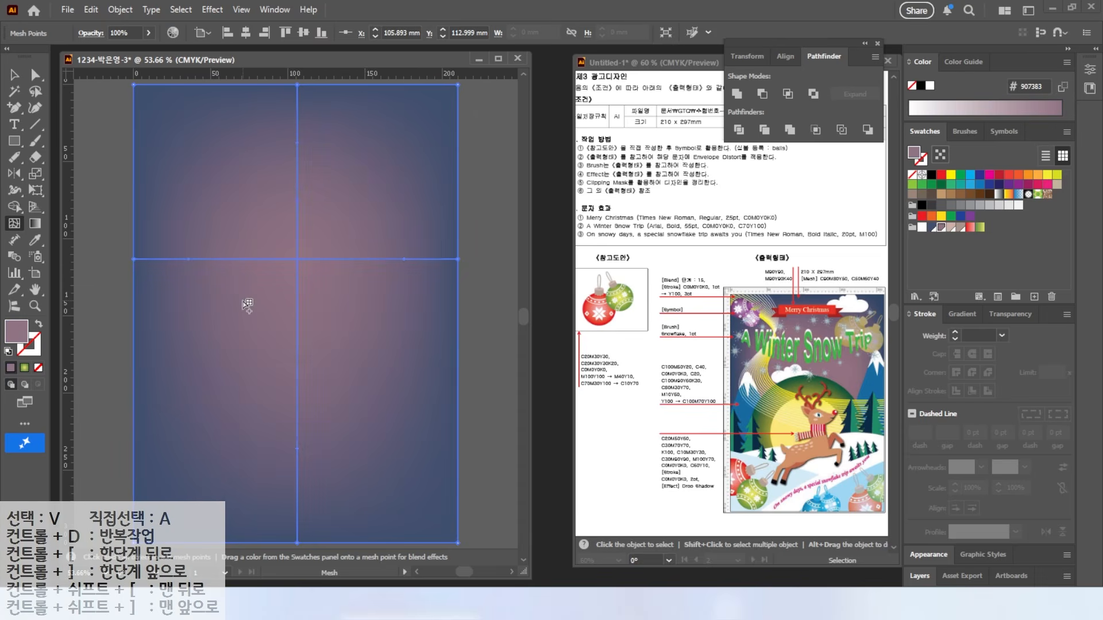
key(v)
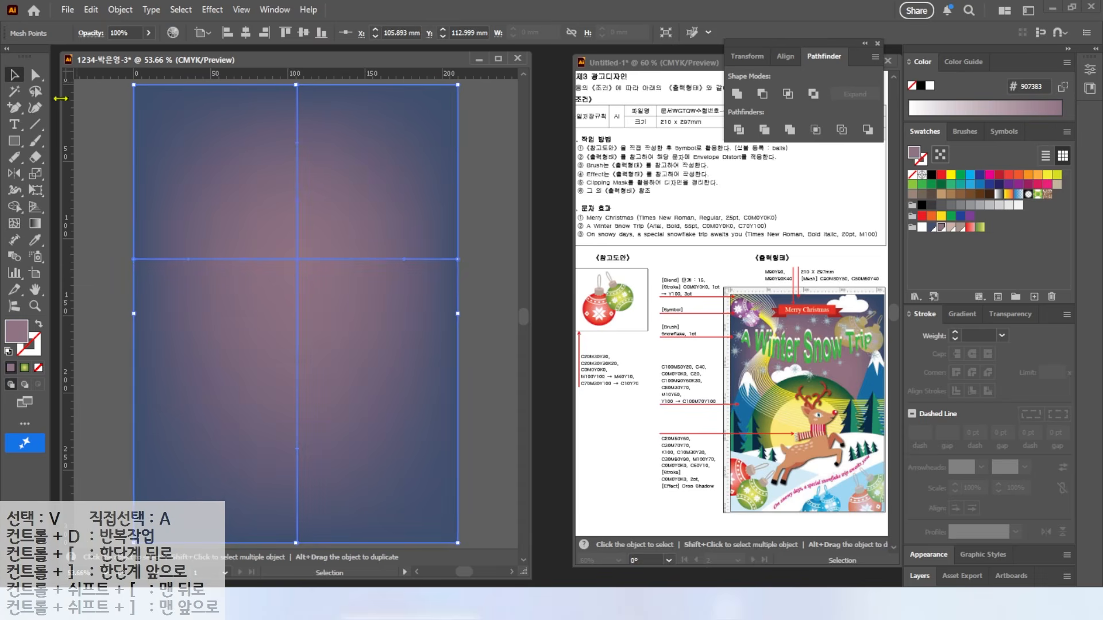
click(185, 167)
click(120, 10)
mouse_move(152, 155)
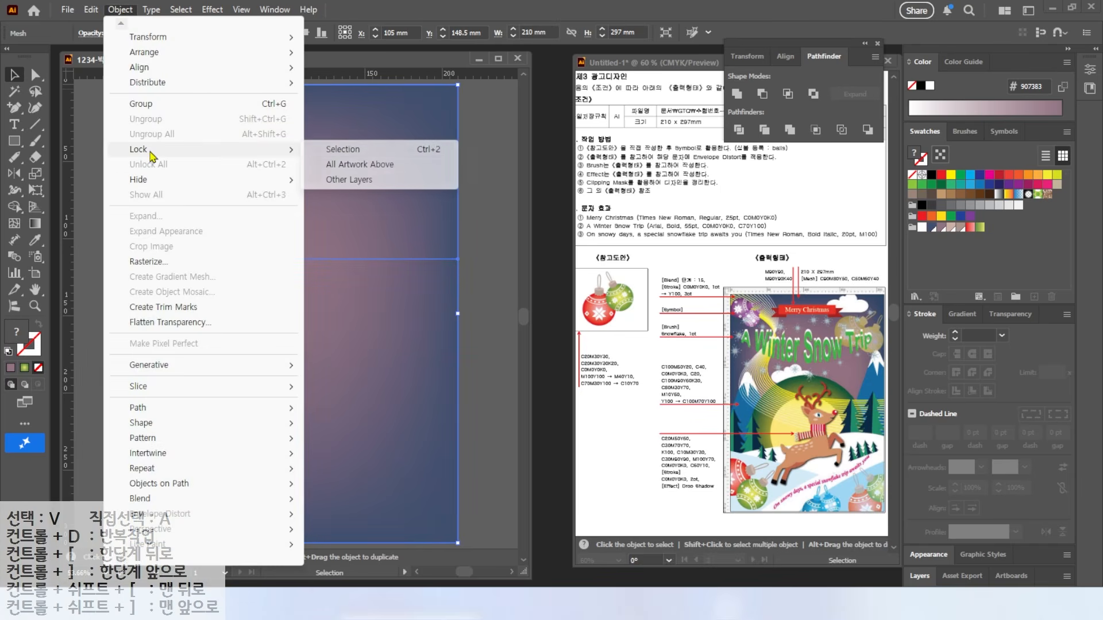
click(336, 150)
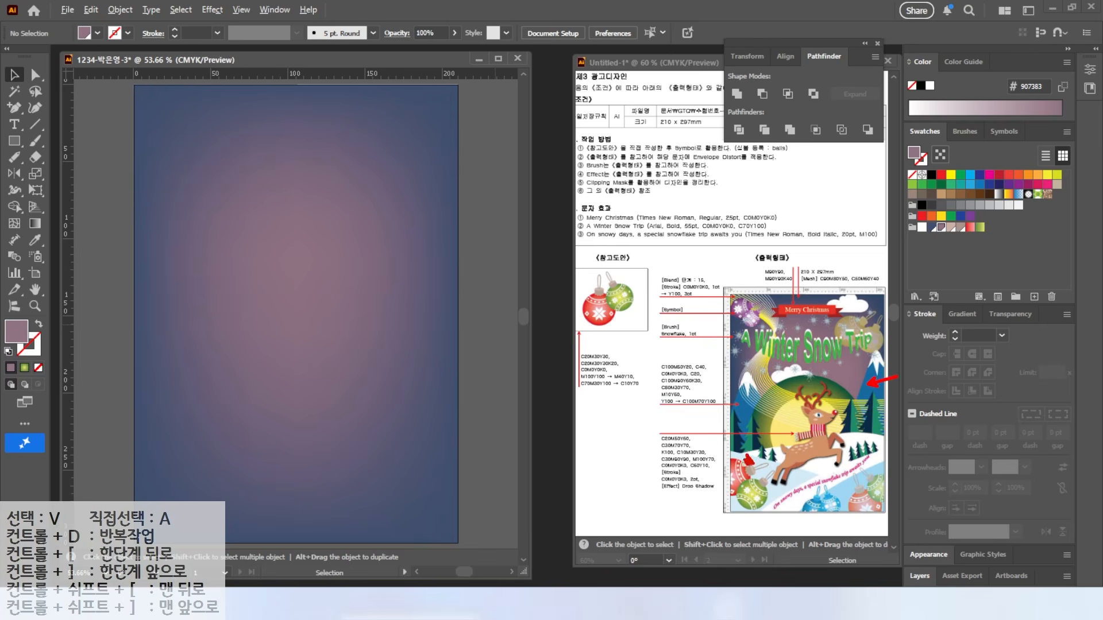
Step: Create a new swatch group and add a blue swatch C100 M50 Y20
click(1016, 297)
click(385, 256)
click(1033, 297)
text(100)
key(Tab)
text(50)
key(Tab)
text(20)
Step: Add pale blue swatches C40 M0 Y0 and C20 M0 Y0
key(Tab)
key(Return)
click(1033, 297)
text(40)
key(Tab)
text(0)
key(Tab)
text(0)
key(Tab)
key(Return)
click(1034, 297)
text(2)
key(Tab)
key(Tab)
key(Tab)
key(Return)
click(1034, 297)
text(20)
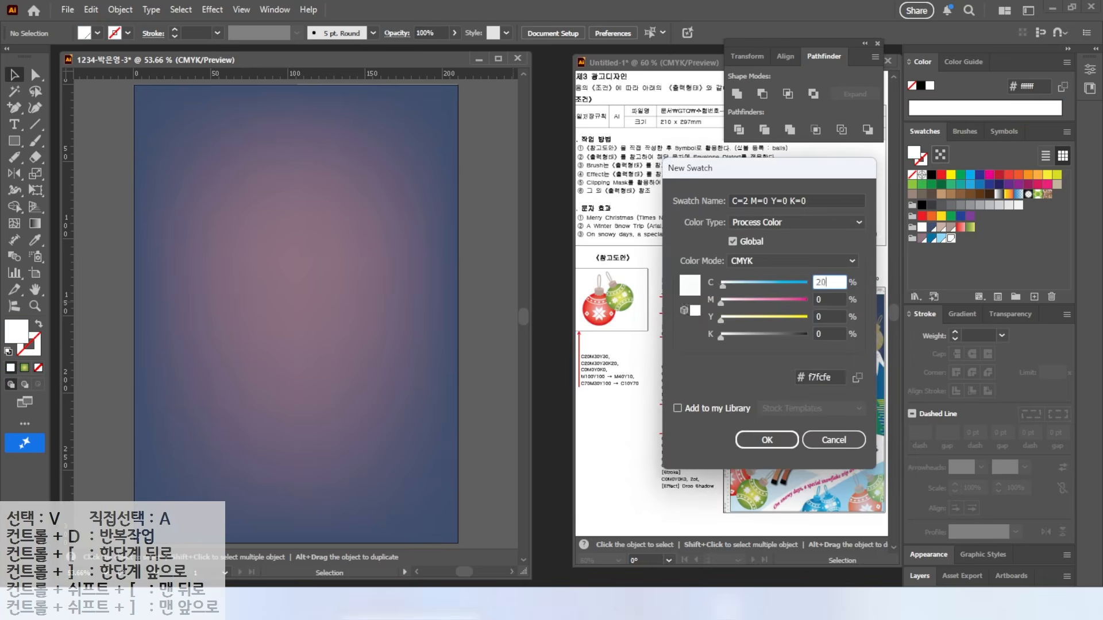
key(Return)
Step: Add a dark navy swatch C100 M90 Y60 K30
click(1033, 297)
text(100)
key(Tab)
text(90)
Step: Add a green swatch C80 M30 Y70 K0
key(Tab)
text(60)
key(Tab)
text(3)
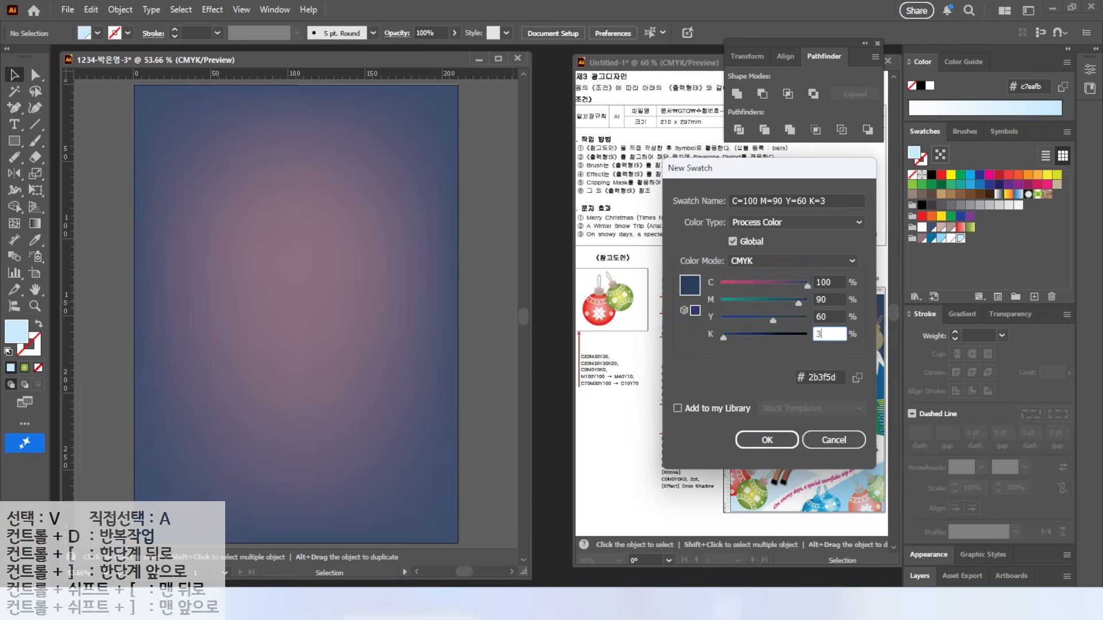
text(0)
key(Return)
click(1033, 297)
text(80)
key(Tab)
text(32)
key(BackSpace)
text(0)
Step: Add a yellow swatch C0 M10 Y60 K0 and apply a gradient to the fill
key(Tab)
text(70)
key(Tab)
text(0)
key(Return)
click(1034, 297)
double_click(834, 282)
text(0)
key(Tab)
text(10)
key(Tab)
text(60)
key(Tab)
key(Return)
click(954, 314)
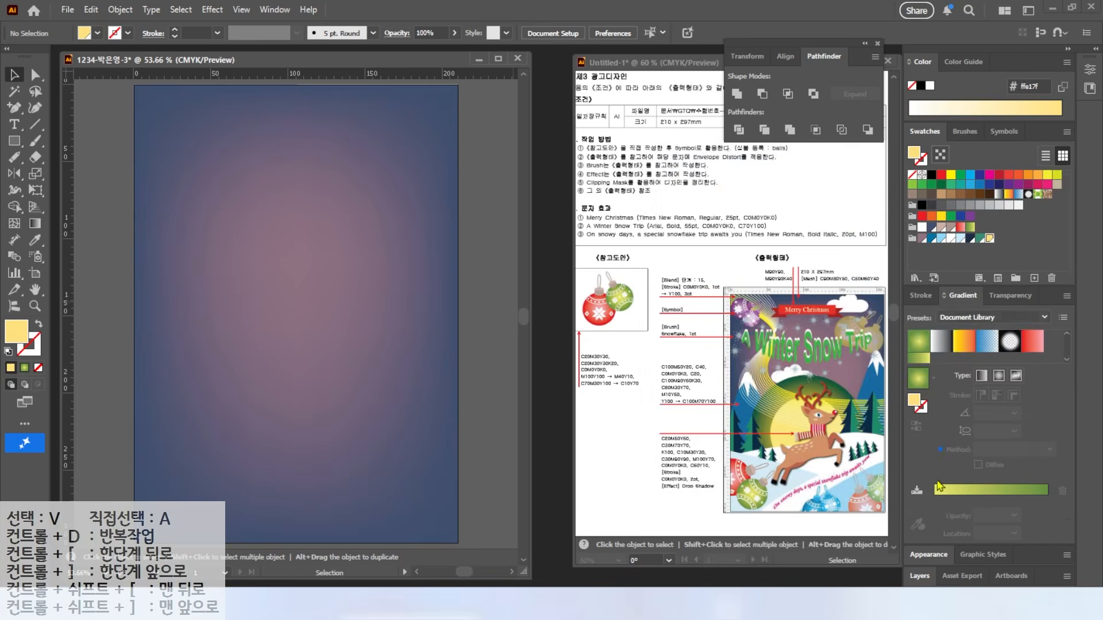
click(917, 379)
Step: Set the gradient stops to yellow and teal and save the gradient as a swatch
text(0)
key(Tab)
key(Tab)
text(100)
key(Return)
double_click(1047, 499)
text(100)
key(Tab)
text(70)
key(Tab)
text(70)
key(Return)
drag(916, 345, 999, 237)
Step: Draw a large yellow-to-teal gradient circle on the sky and shift it left
drag(15, 141, 75, 172)
drag(216, 249, 421, 465)
key(v)
drag(283, 308, 261, 316)
Step: Add a smaller solid yellow moon circle centred inside the gradient glow
key(l)
drag(223, 300, 356, 429)
key(comma)
key(v)
drag(297, 351, 297, 341)
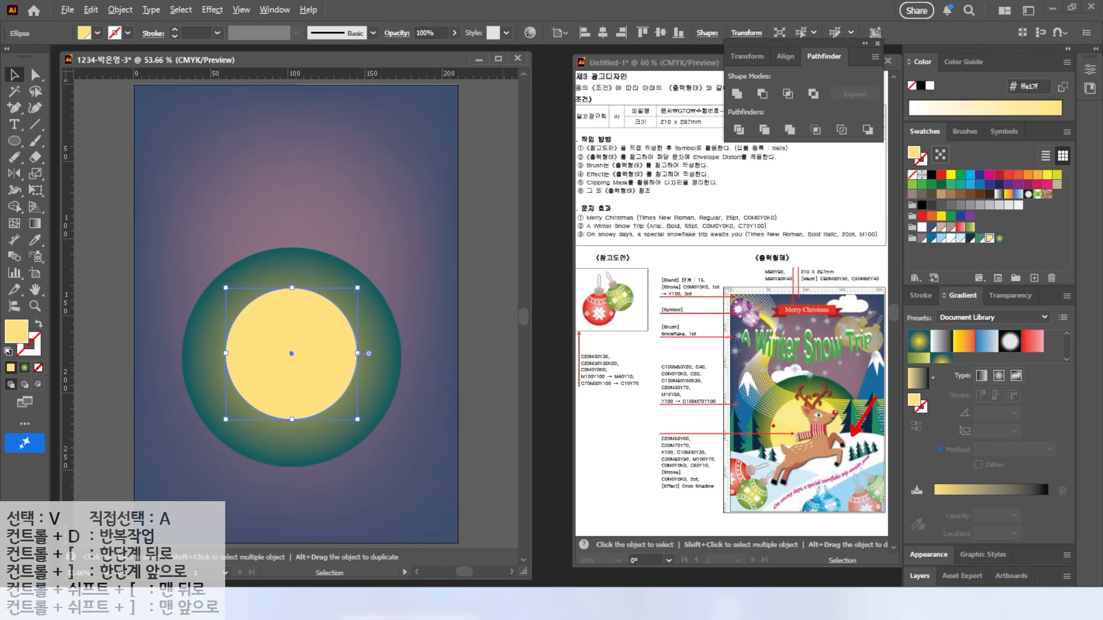
scroll(396, 305, down, 3)
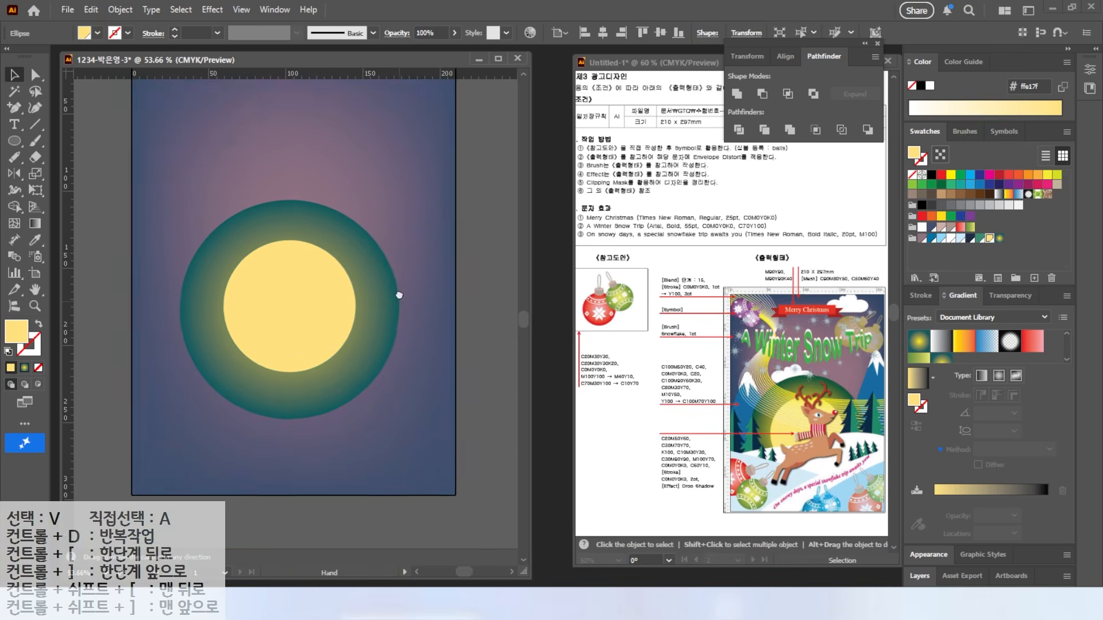
Step: Pencil-draw a closed white hill shape across the bottom of the poster
drag(14, 156, 63, 175)
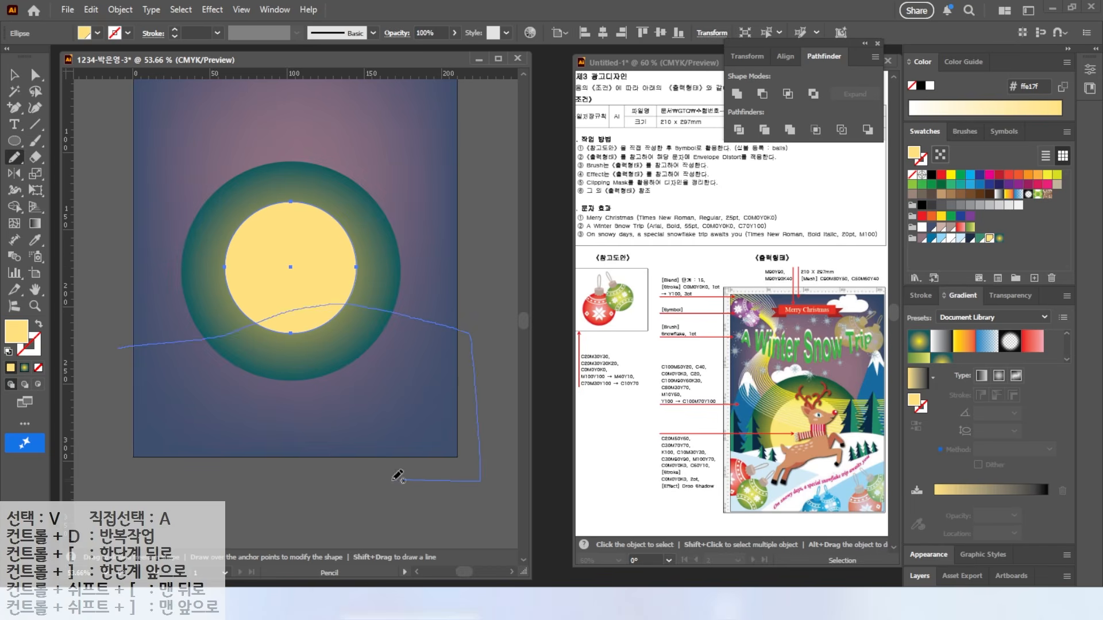
drag(112, 354, 113, 352)
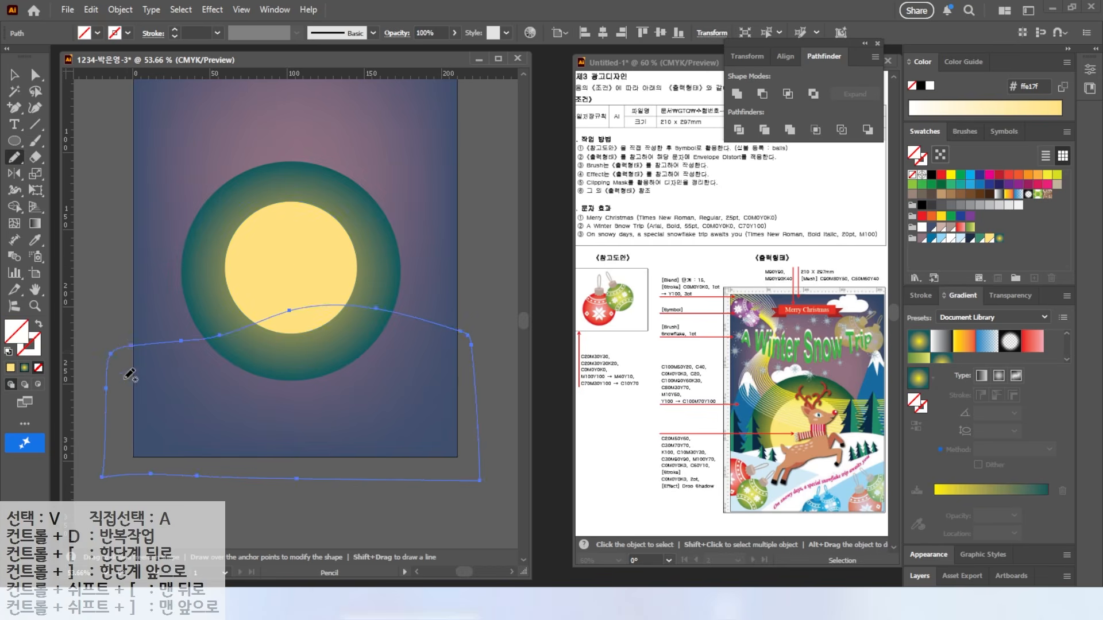
click(951, 240)
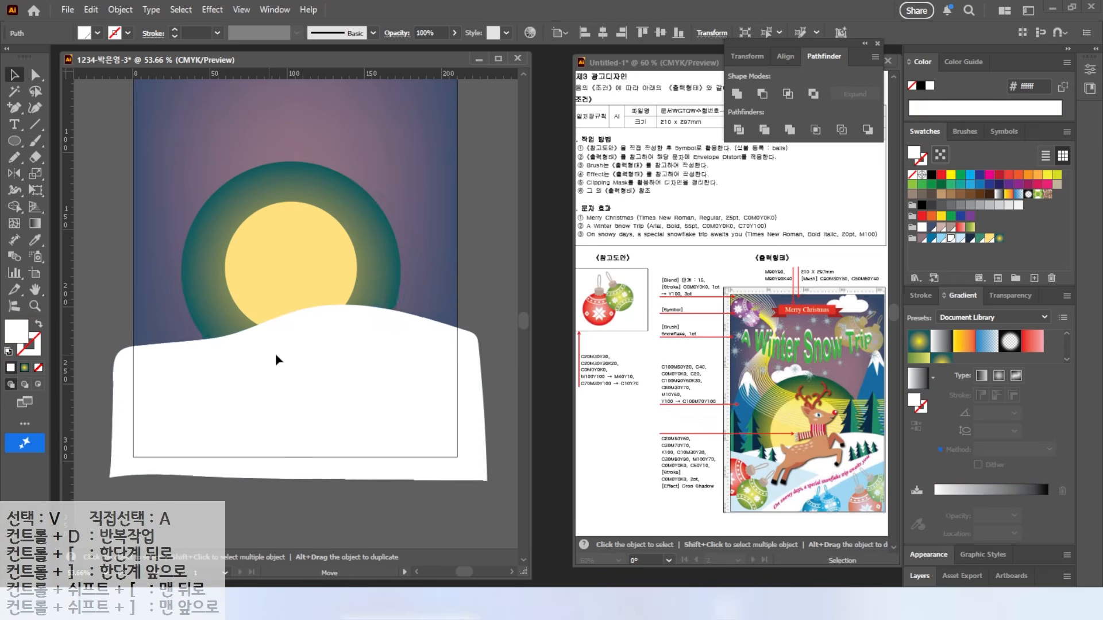
ctrl+click(115, 334)
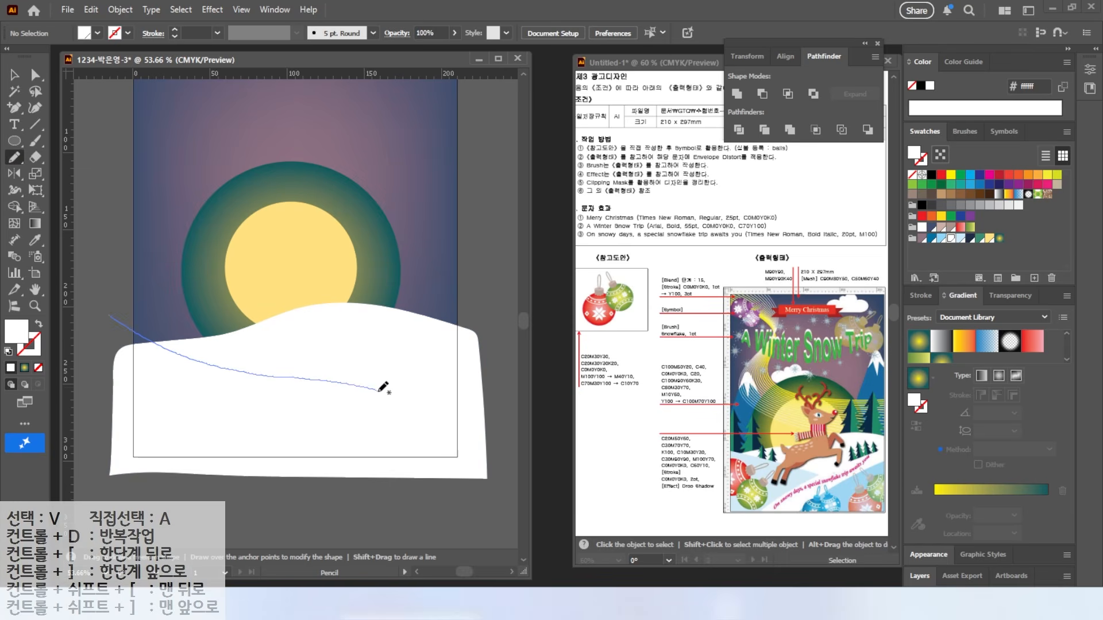
Step: Draw a second, light blue hill over the left side
drag(224, 505, 100, 320)
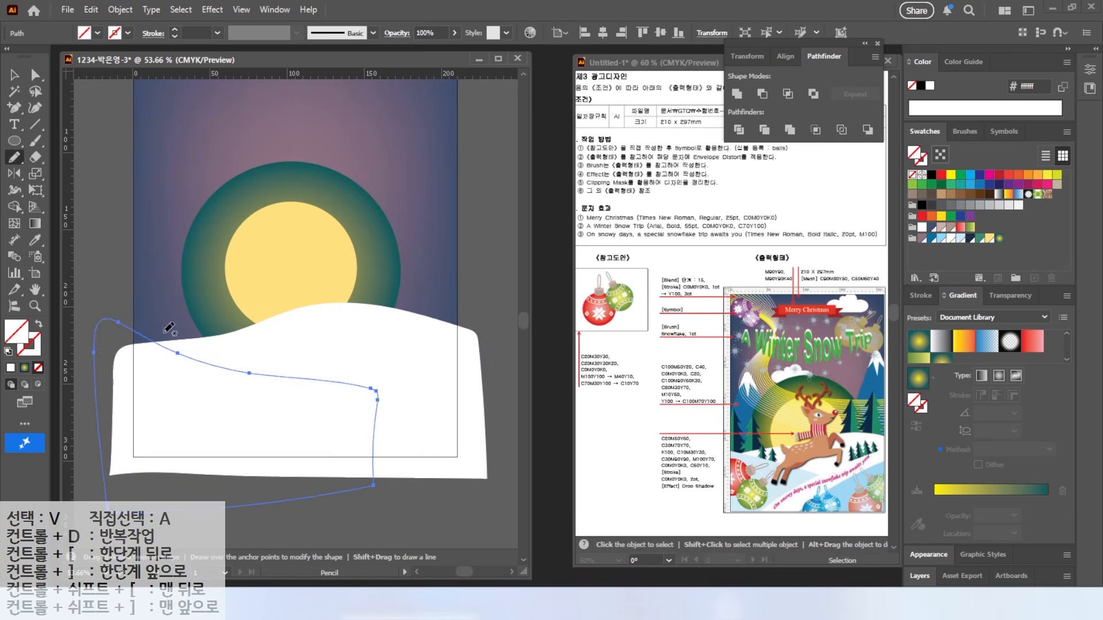
click(960, 241)
key(v)
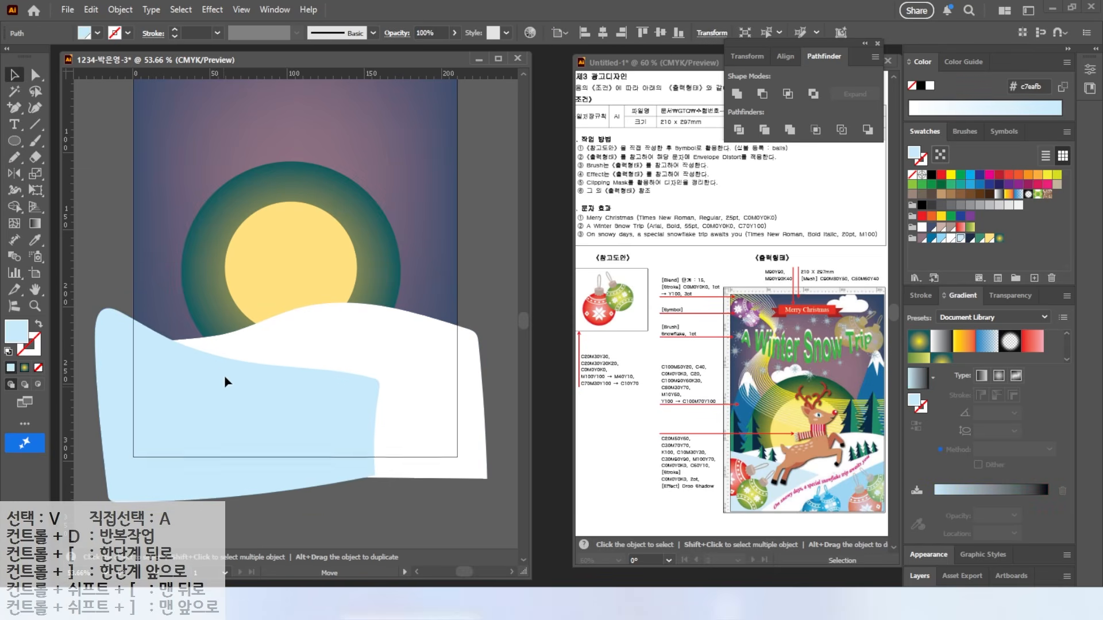
key(ctrl+shift+a)
Step: Draw a third white hill toward the right and lower its top edge
key(n)
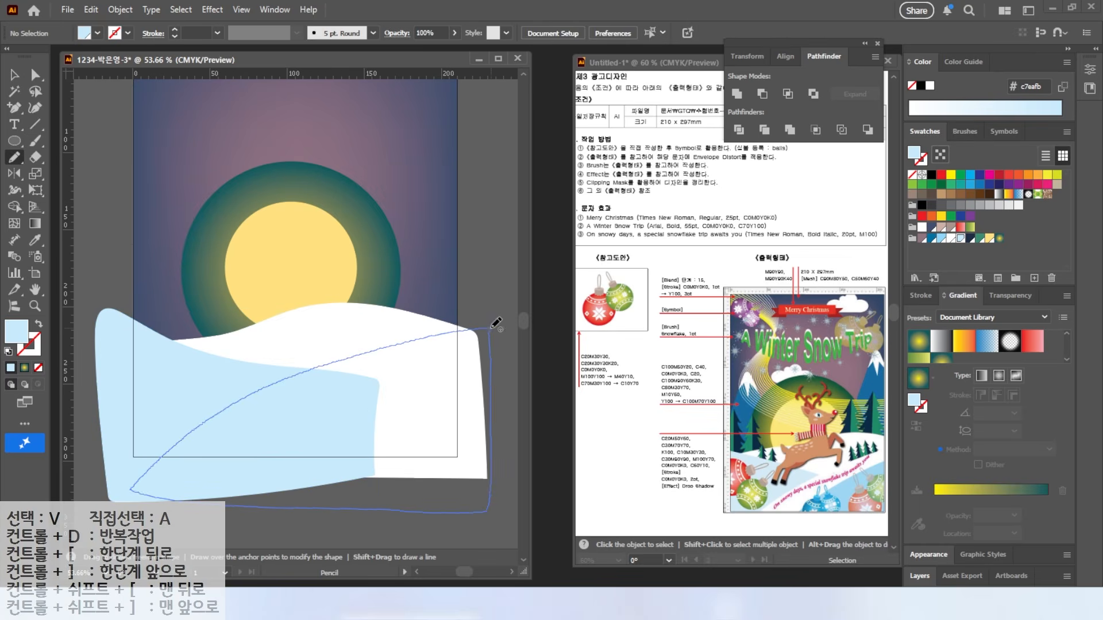
drag(495, 324, 489, 328)
click(948, 240)
key(v)
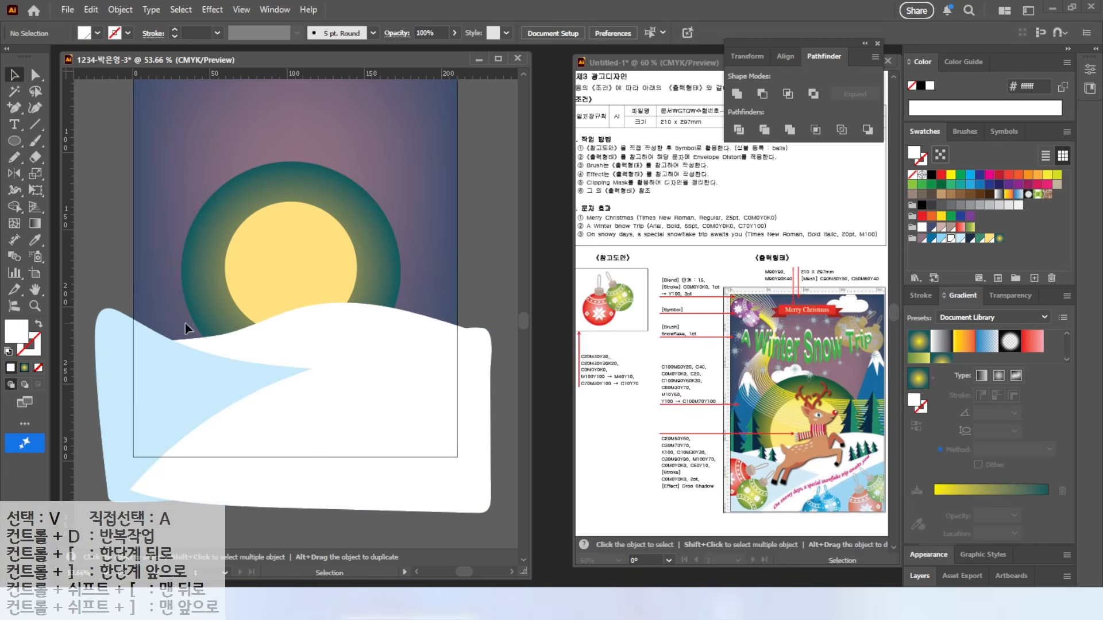
drag(310, 329, 310, 346)
key(ctrl+shift+a)
Step: Draw a fourth light blue snow hill and deselect everything
click(15, 158)
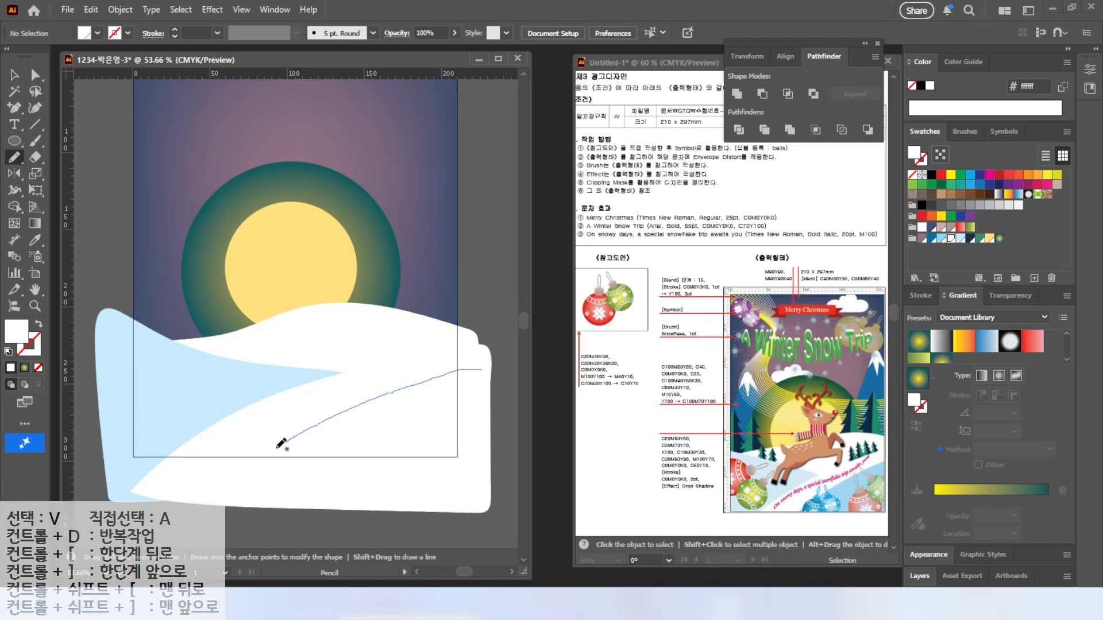
drag(477, 430, 480, 372)
click(962, 238)
key(v)
key(ctrl+shift+a)
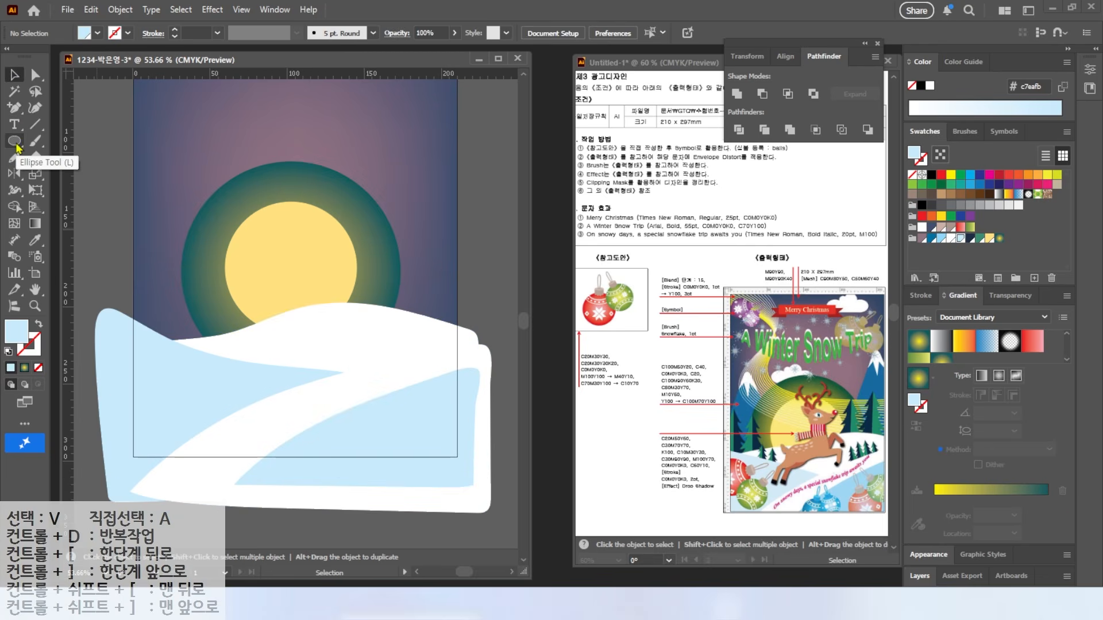
drag(14, 108, 60, 105)
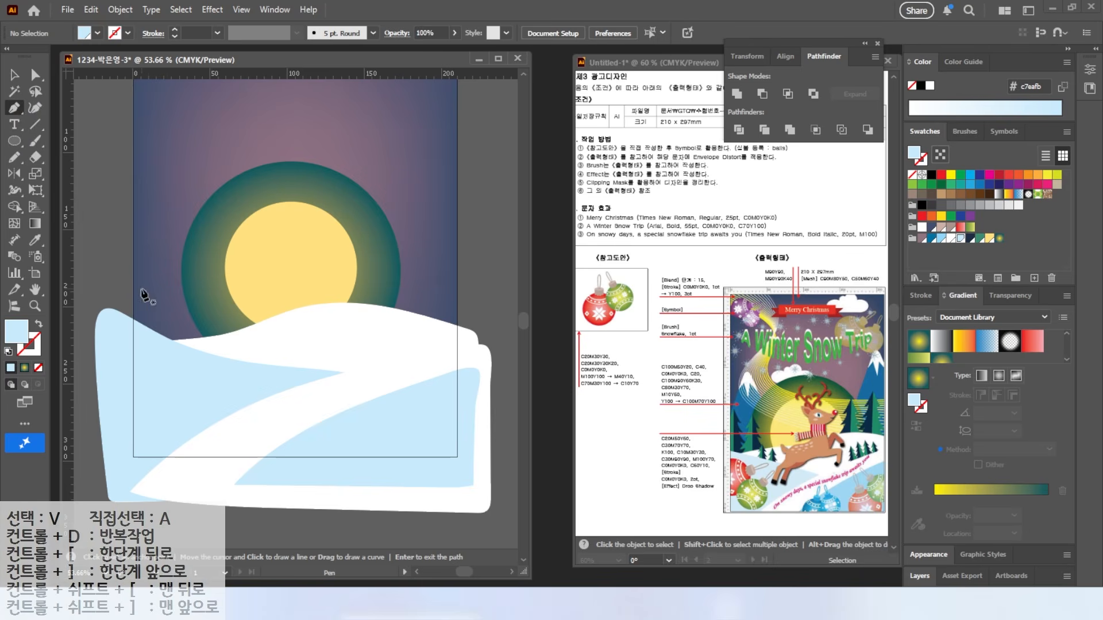
Step: Pen-draw a triangular mountain and round off its sharp peak
click(119, 331)
click(154, 178)
click(229, 358)
key(a)
scroll(147, 183, up, 5)
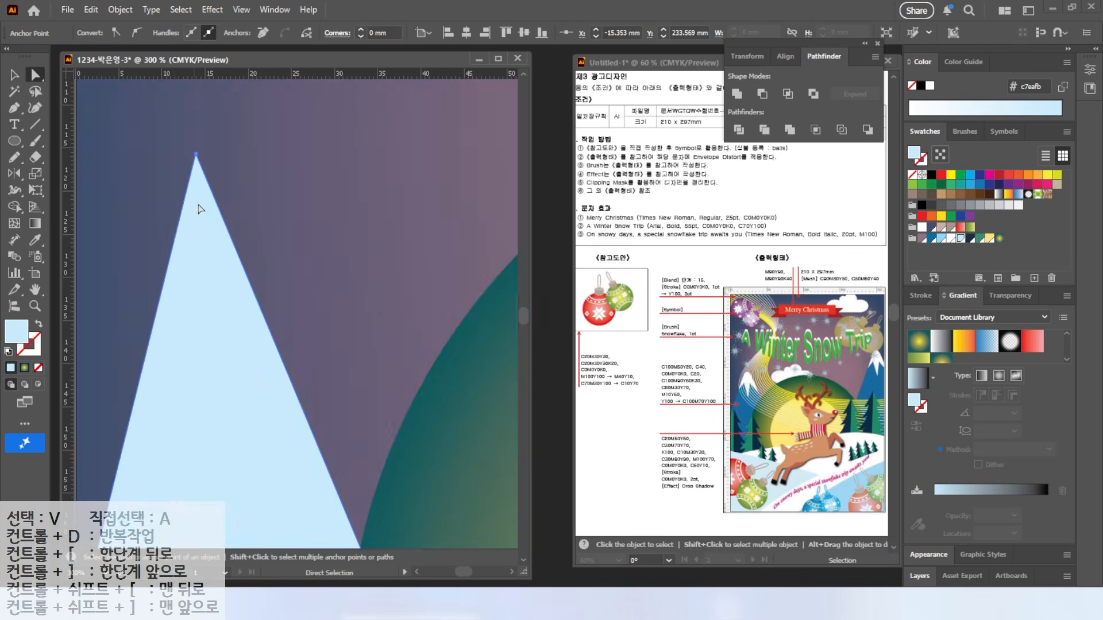
alt+click(198, 209)
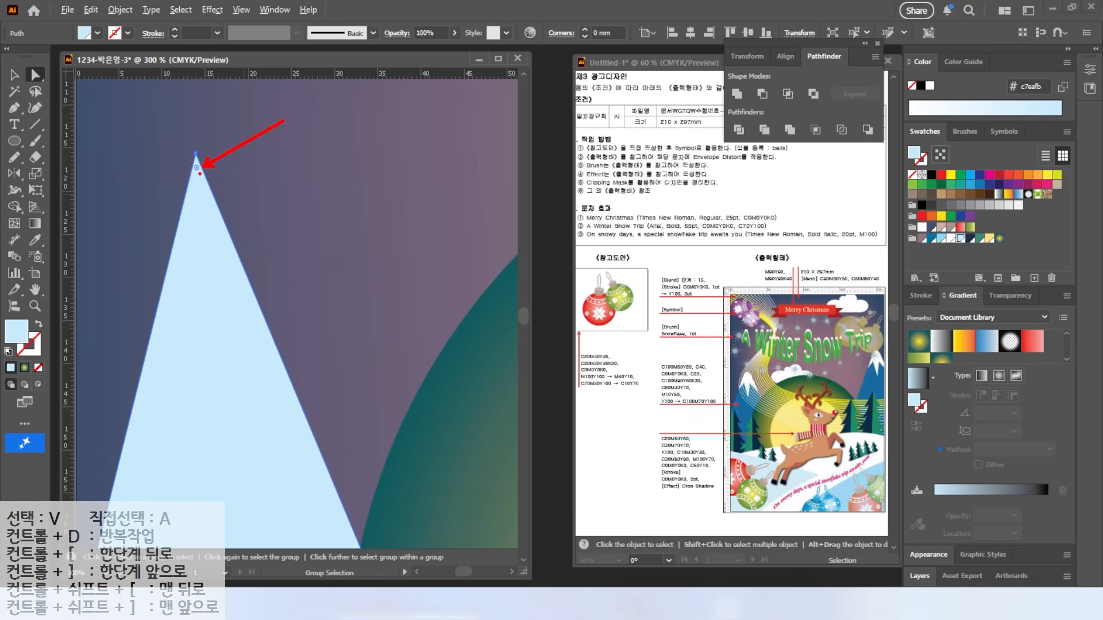
drag(196, 168, 196, 214)
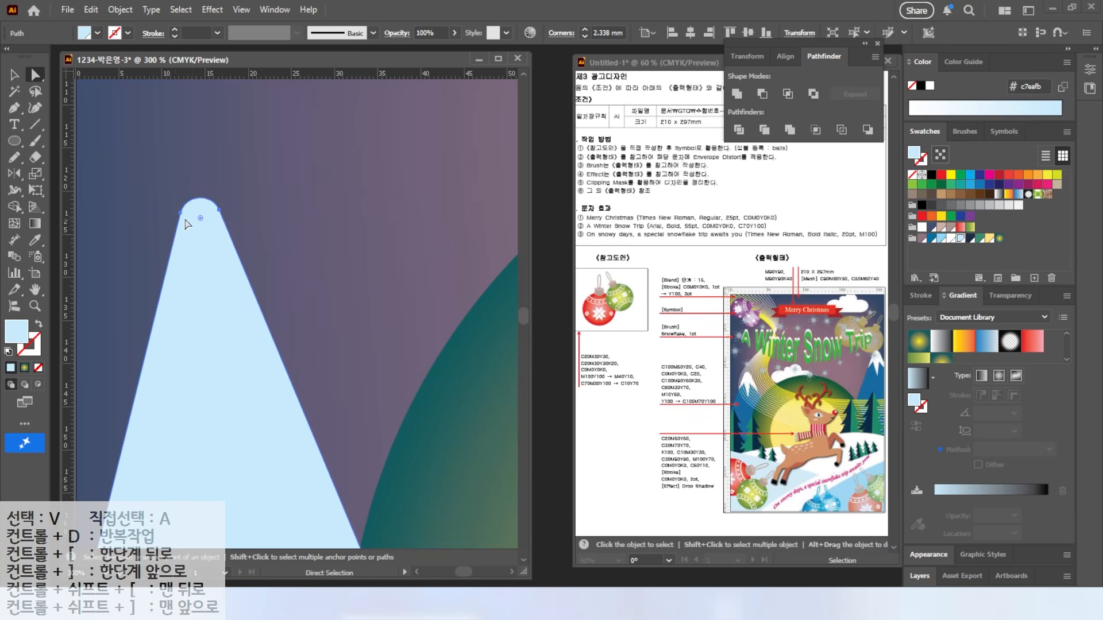
scroll(216, 285, down, 4)
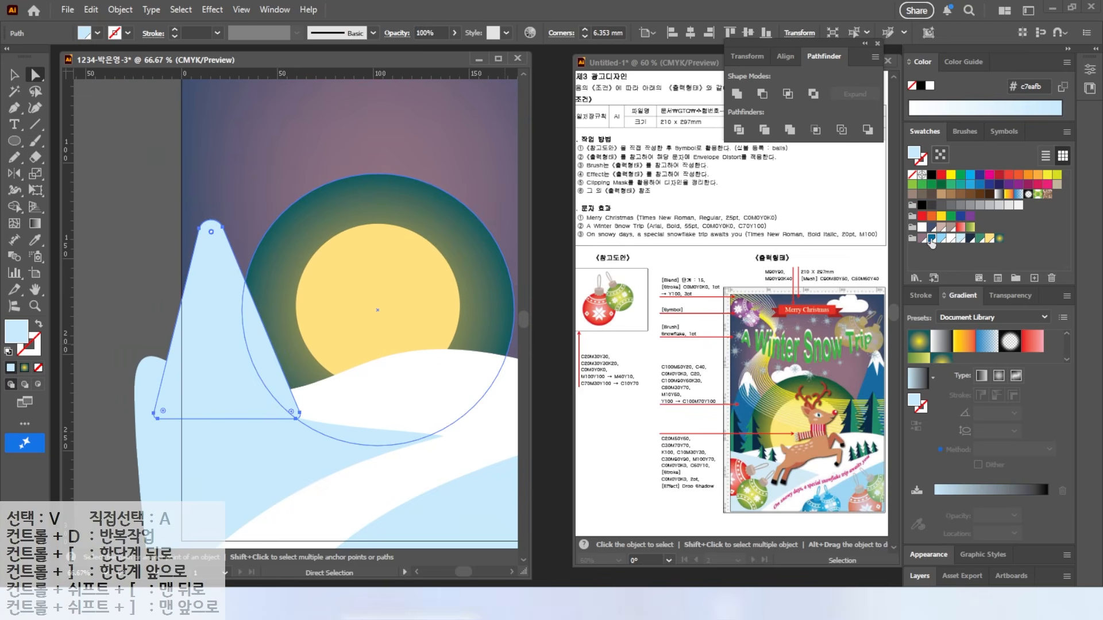
Step: Fill the mountain dark blue and stretch it taller
click(931, 238)
click(979, 238)
click(931, 238)
click(15, 75)
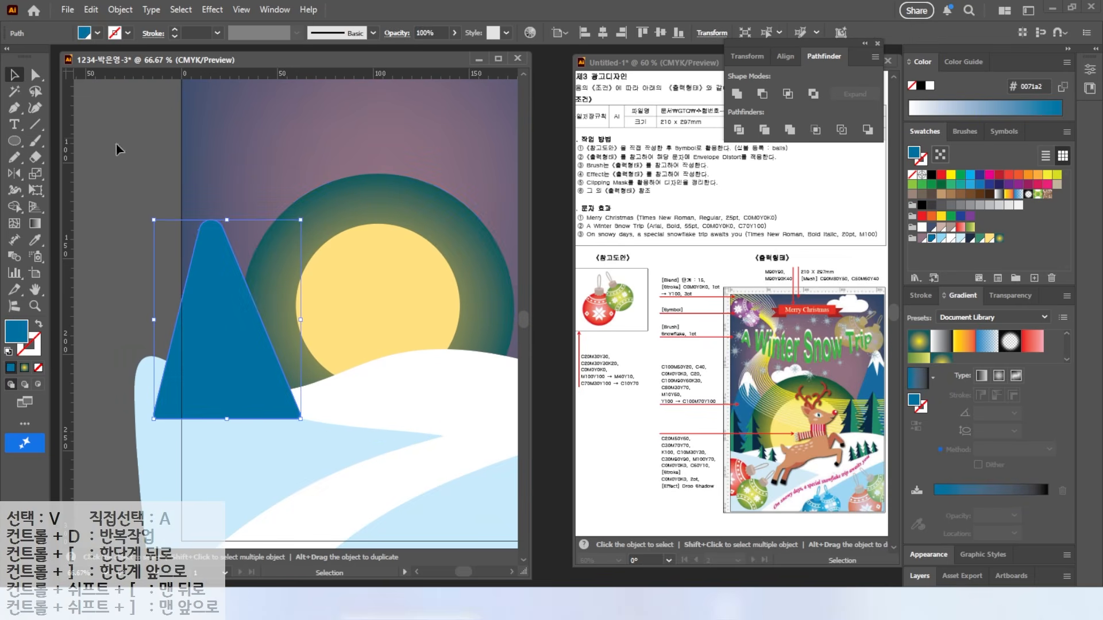
drag(247, 240, 253, 175)
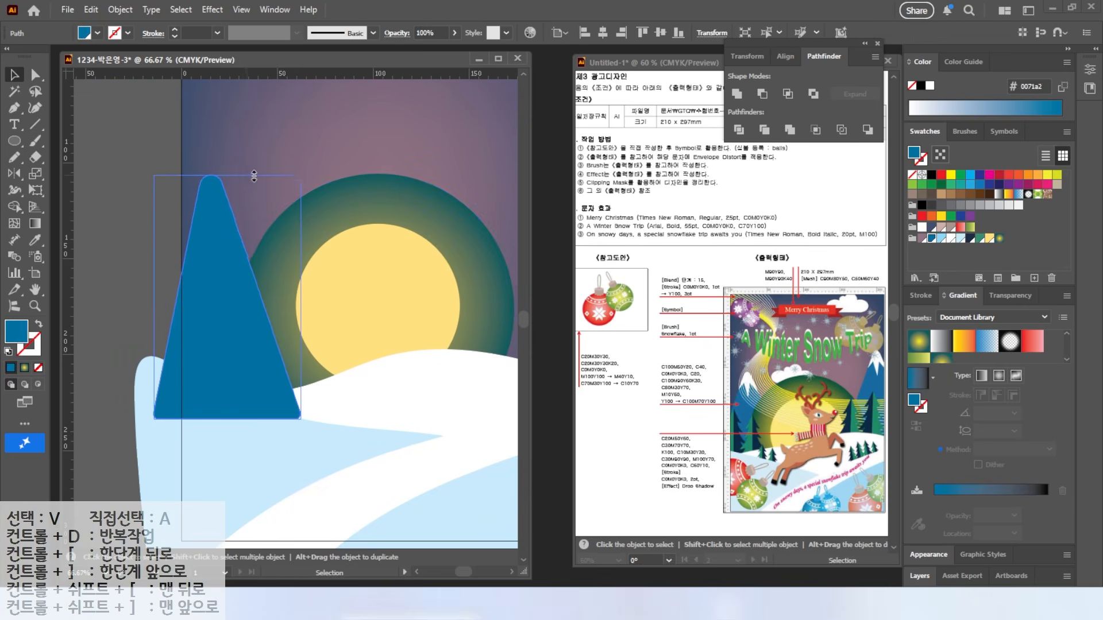
click(122, 172)
Step: Draw a black zigzag snow line across the peak and Divide the mountain along it
click(14, 108)
click(163, 263)
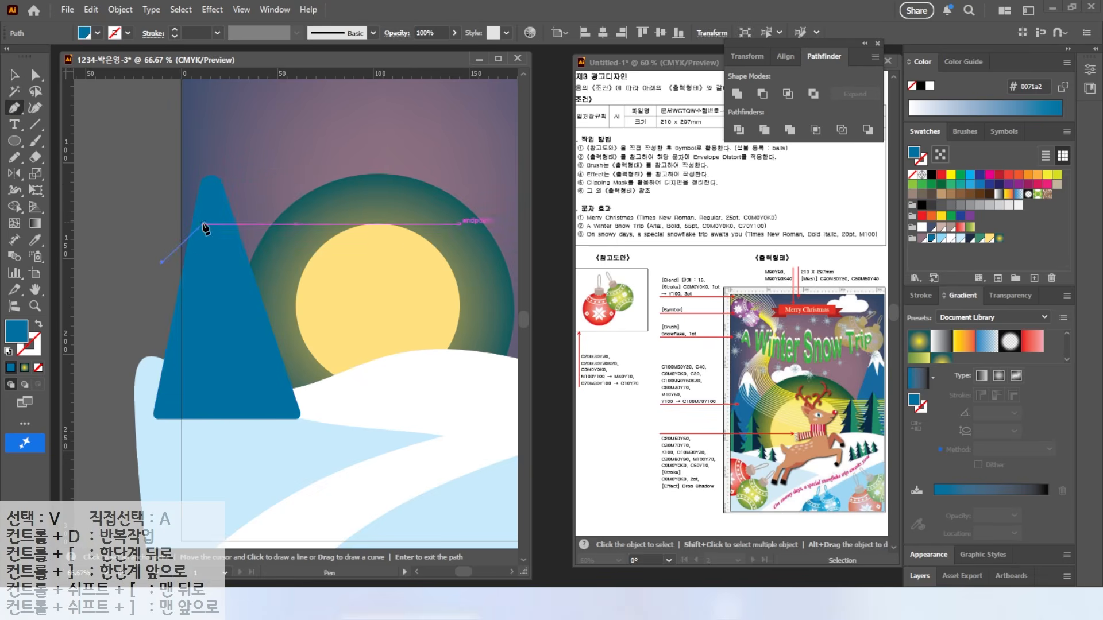
click(203, 224)
click(222, 274)
click(263, 270)
click(8, 352)
click(38, 369)
click(15, 75)
drag(164, 205, 202, 240)
click(740, 130)
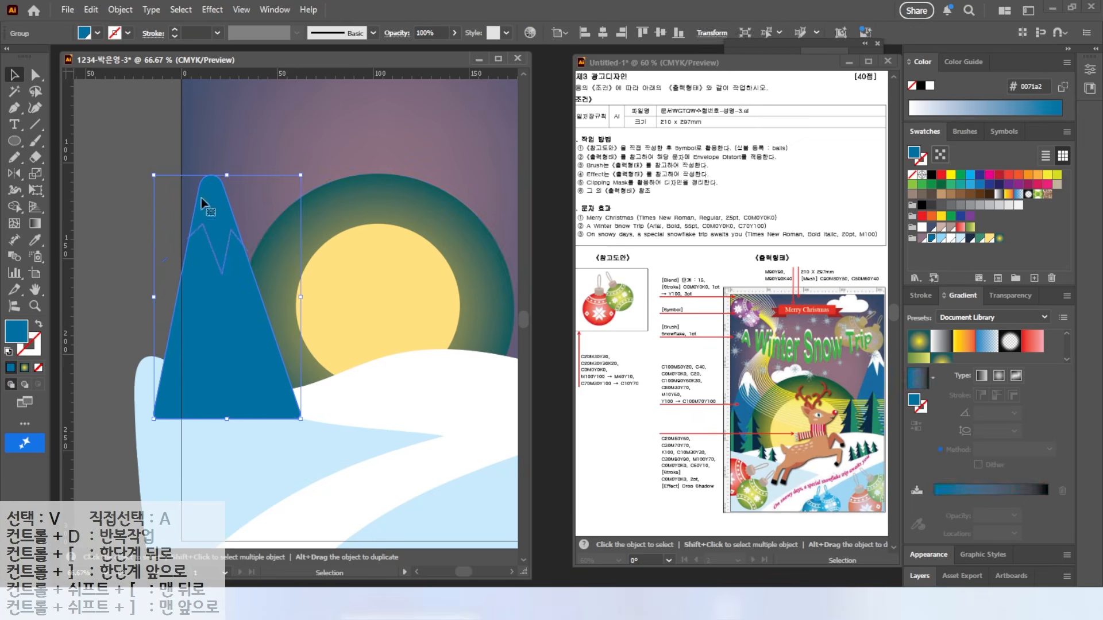
Step: Fill the mountain's top cap piece white
key(a)
click(211, 195)
click(944, 238)
click(154, 190)
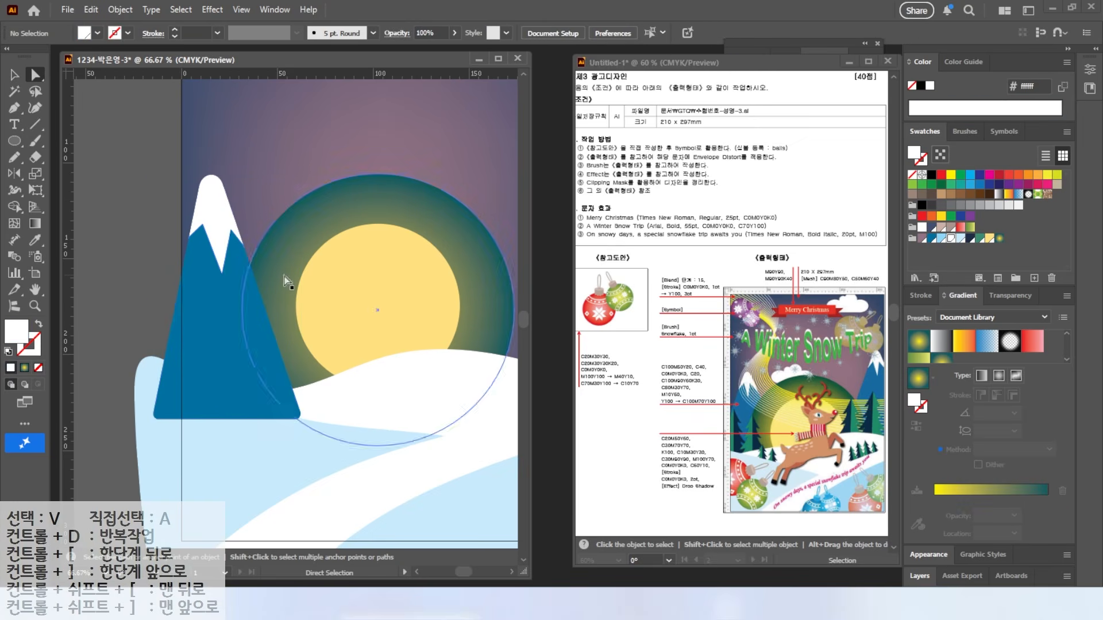
Step: Send the snow-capped mountain backward behind the snow hill
key(v)
click(204, 262)
right_click(213, 260)
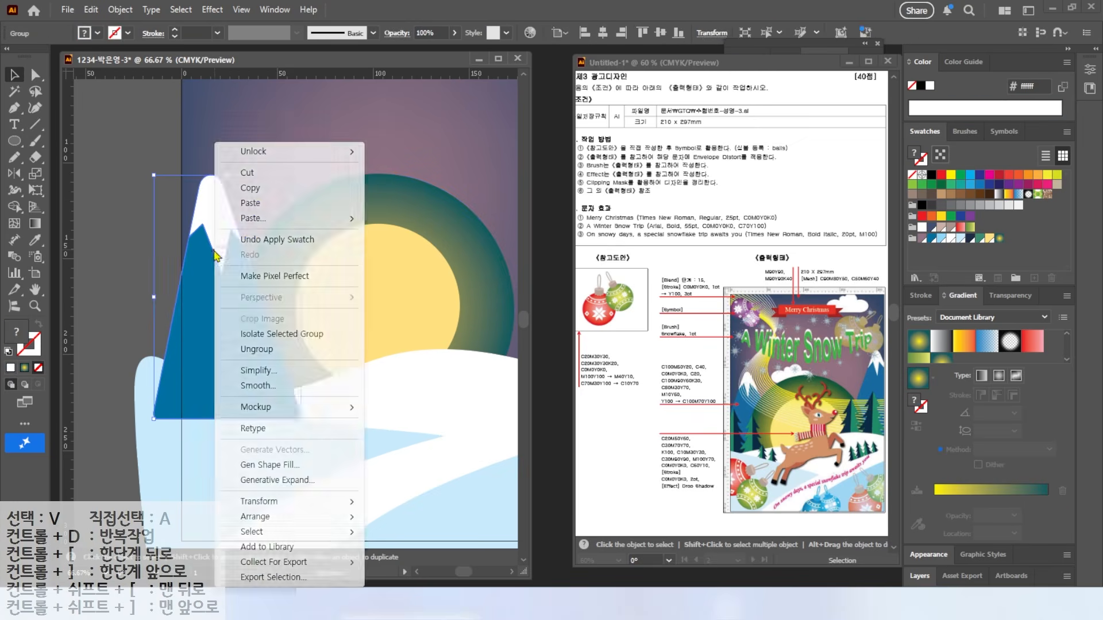
mouse_move(255, 516)
click(425, 548)
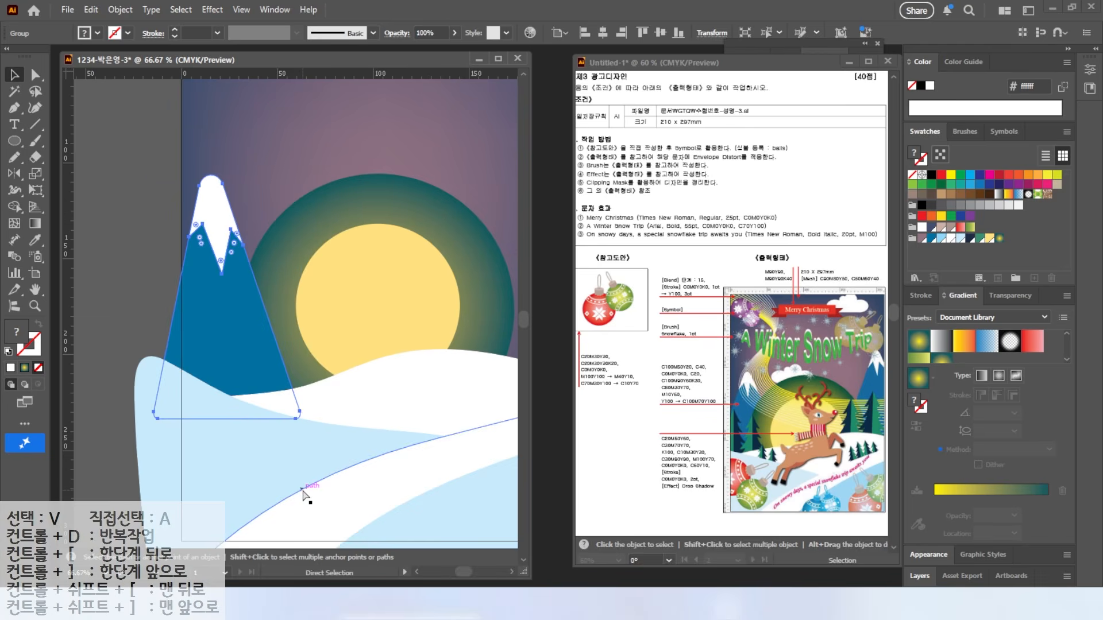
click(92, 257)
Step: Copy the mountain to the right side of the moon
drag(210, 279, 365, 238)
click(317, 274)
drag(206, 212, 344, 207)
Step: Draw a small white circle above the moon as the start of a cloud
key(l)
mouse_move(264, 143)
mouse_down()
mouse_move(305, 184)
mouse_move(248, 177)
mouse_move(289, 210)
mouse_up()
click(952, 238)
click(13, 77)
Step: Add flat white ellipses and arrange all five into a cloud shape
key(l)
mouse_move(280, 164)
mouse_down()
mouse_move(350, 205)
mouse_move(248, 185)
mouse_move(294, 184)
mouse_up()
key(v)
click(248, 181)
drag(259, 170, 238, 183)
drag(302, 187, 264, 183)
drag(209, 130, 318, 175)
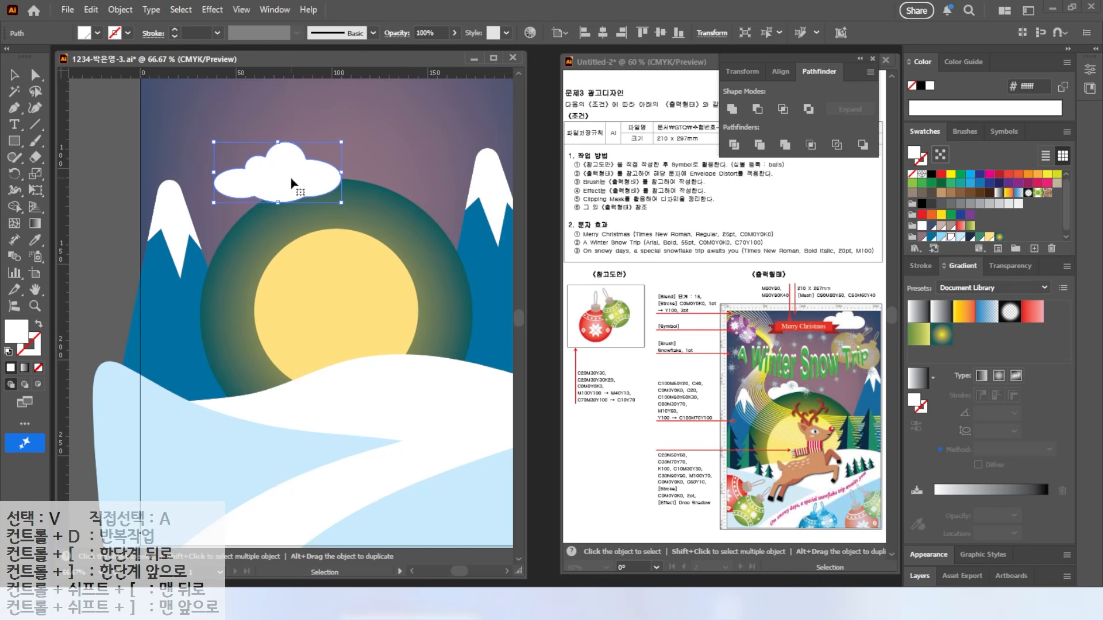
key(a)
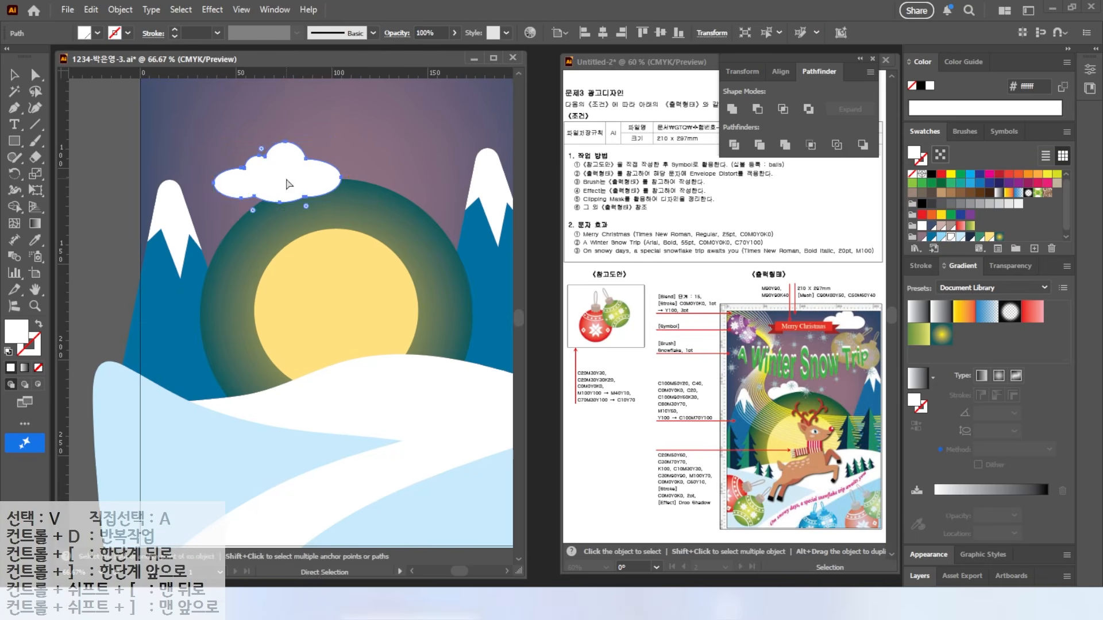
Step: Copy the cloud to the artboard's top edge toward the right
drag(431, 137, 352, 180)
key(v)
alt+drag(191, 214, 356, 96)
drag(333, 187, 340, 291)
drag(363, 209, 355, 154)
click(14, 142)
key(v)
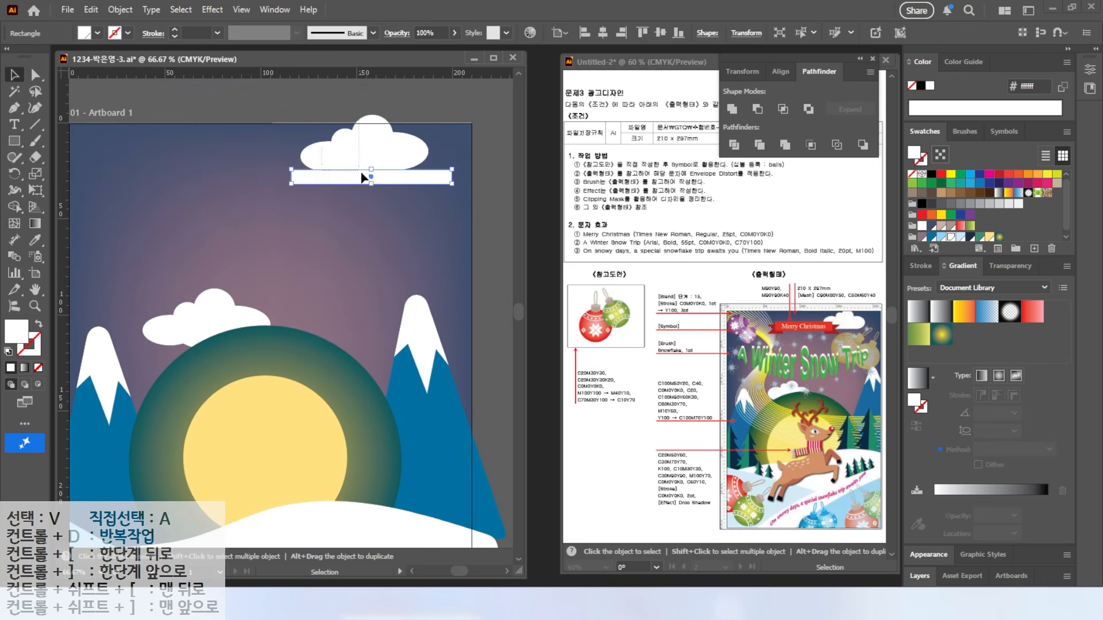
drag(386, 153, 396, 153)
drag(223, 369, 257, 194)
Step: Pen-draw a jagged half pine tree outline on the left snowy hill
click(14, 107)
key(ctrl+shift+a)
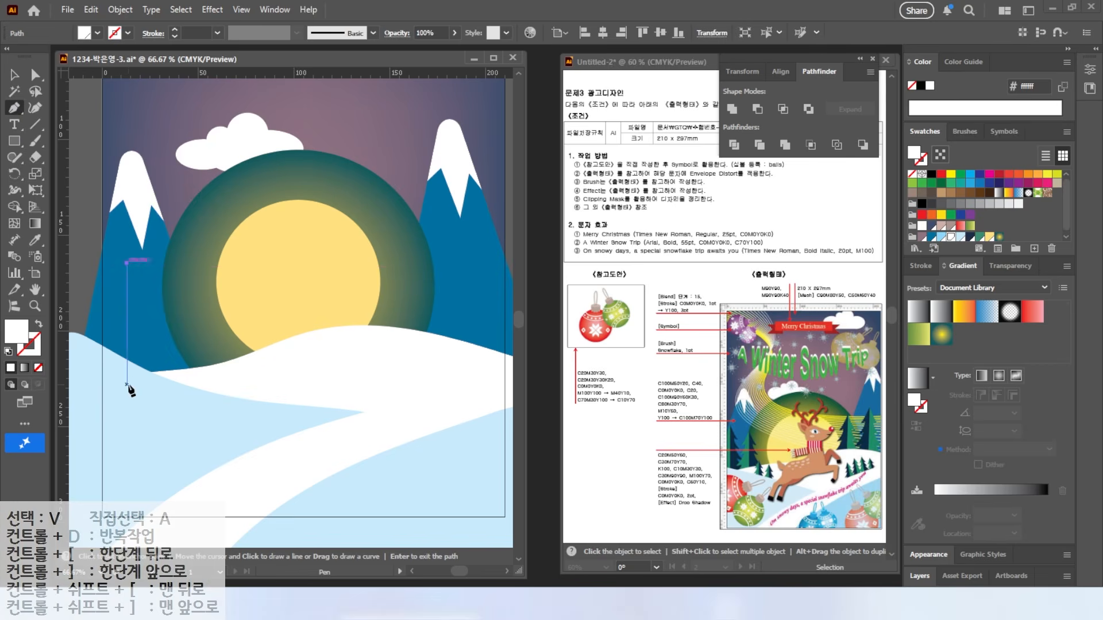
click(128, 384)
click(154, 384)
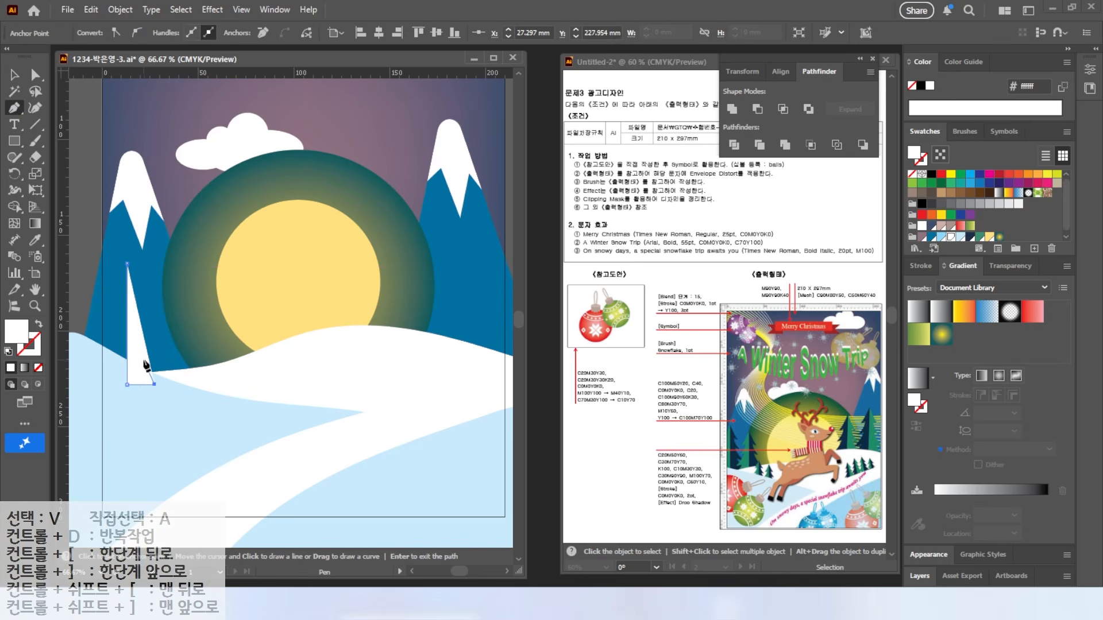
scroll(147, 365, up, 3)
click(138, 364)
click(151, 364)
drag(114, 283, 151, 285)
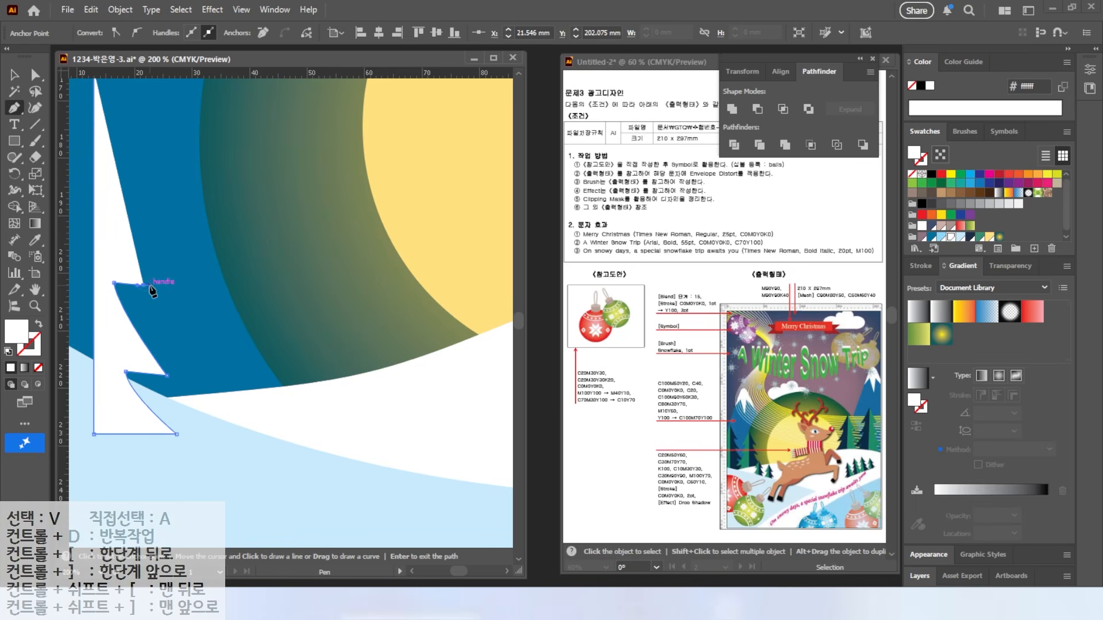
drag(108, 223, 144, 304)
drag(106, 144, 106, 220)
Step: Adjust the half tree's top and base anchors and fill it green
key(a)
drag(189, 507, 193, 507)
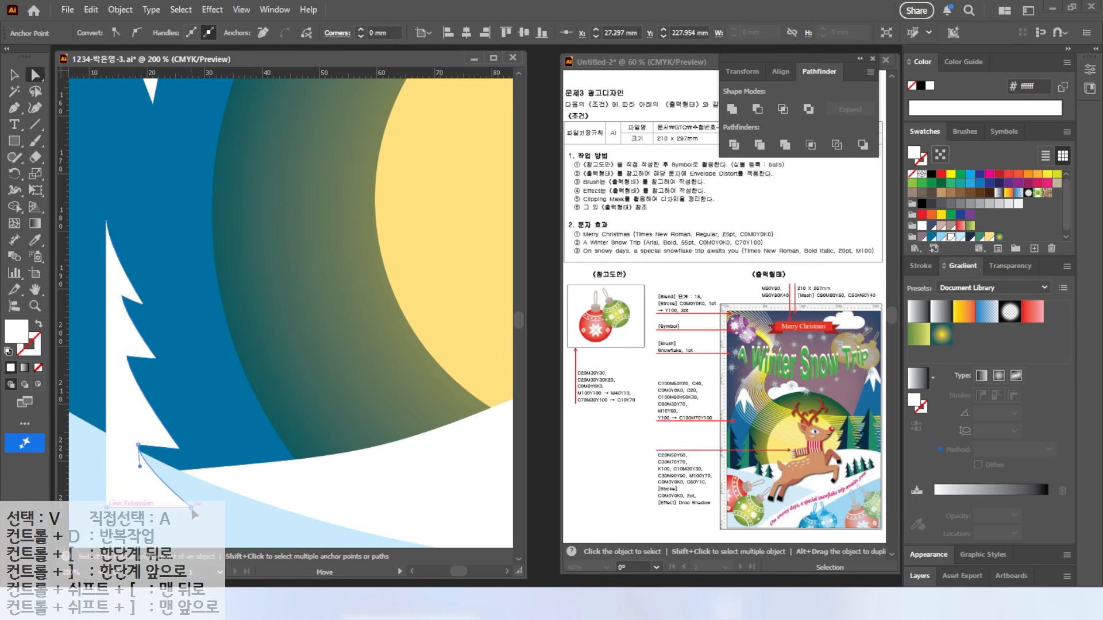
drag(138, 445, 138, 445)
key(ctrl+minus)
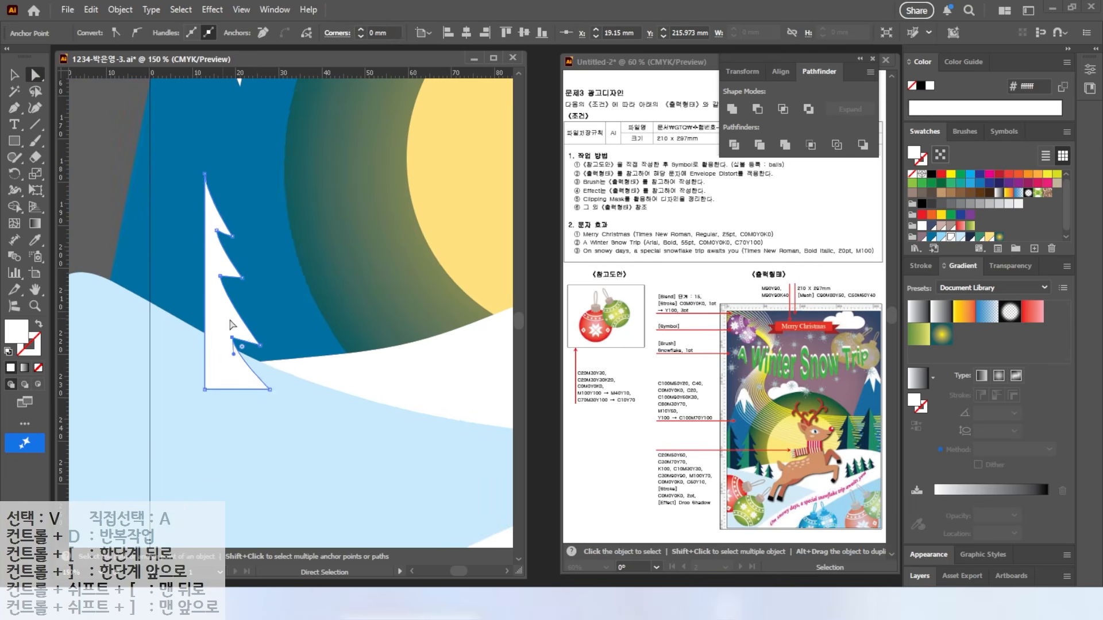
key(v)
click(978, 237)
Step: Reflect a vertical copy from the apex, make that half navy, and reposition the tree
drag(14, 173, 61, 193)
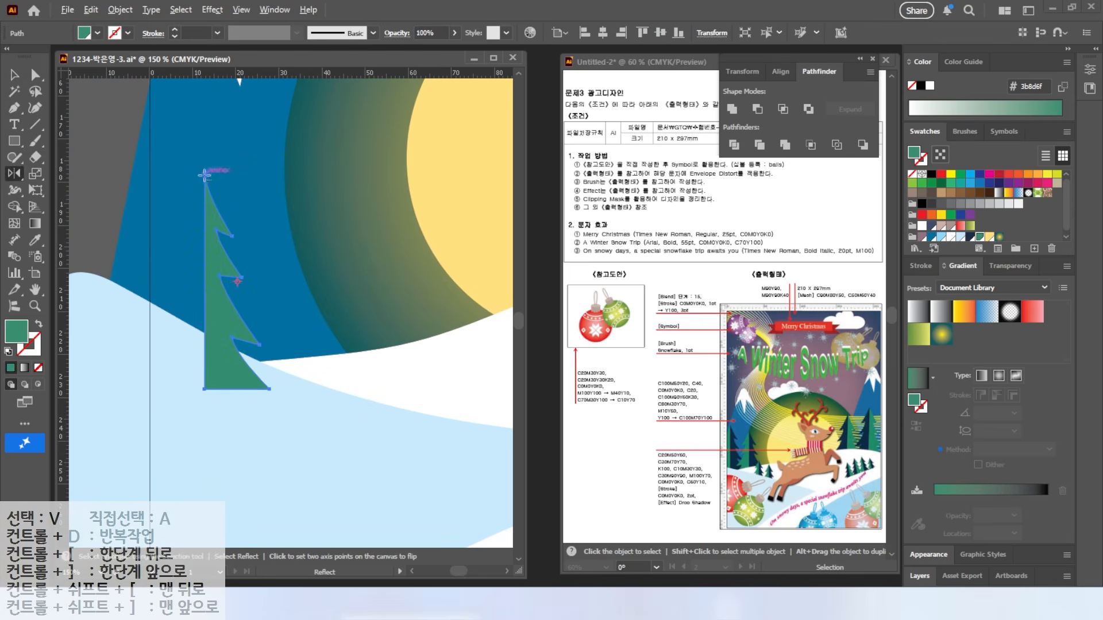
alt+click(205, 174)
click(739, 335)
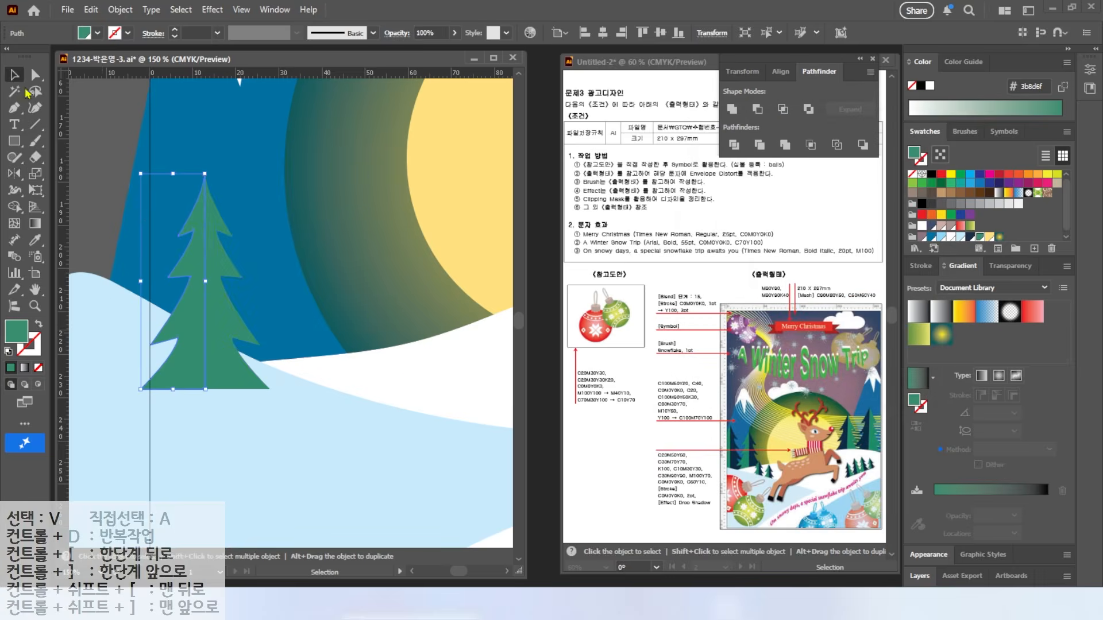
click(970, 238)
scroll(317, 378, down, 2)
shift+click(262, 360)
drag(266, 365, 374, 426)
Step: Shrink the small pine tree and duplicate it into several smaller, tilted copies
drag(402, 328, 388, 353)
drag(363, 424, 364, 405)
drag(363, 406, 397, 423)
scroll(397, 423, down, 1)
drag(396, 423, 353, 399)
drag(357, 349, 349, 346)
drag(342, 389, 439, 382)
scroll(367, 382, up, 2)
Step: Group the four small trees and shift the group down and to the left
shift+click(339, 409)
click(342, 414)
shift+click(372, 361)
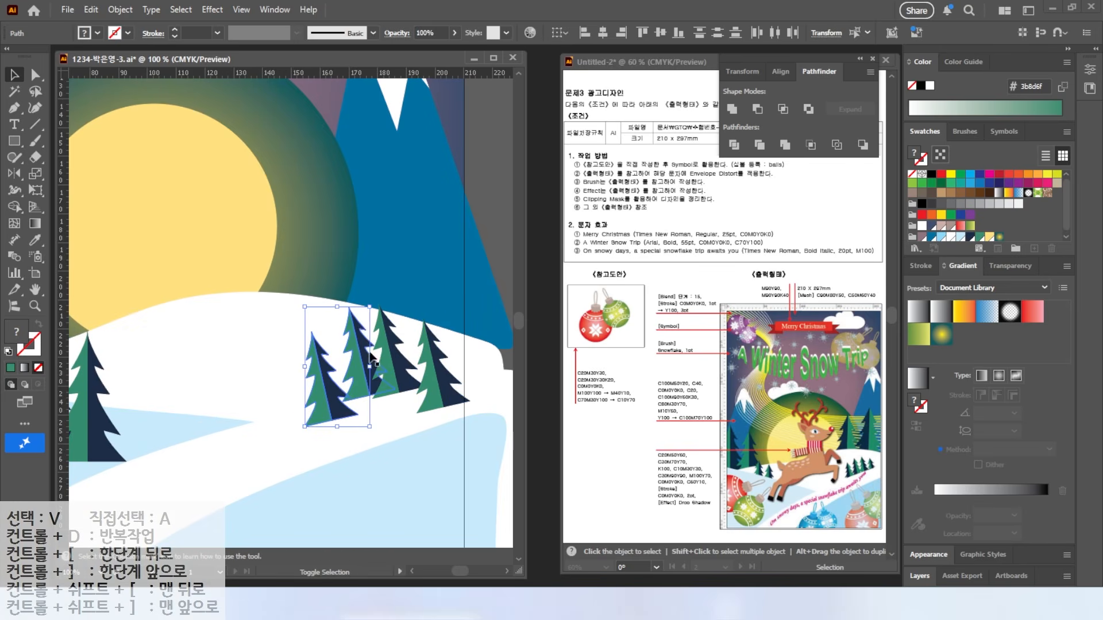
shift+click(437, 404)
key(ctrl+g)
drag(373, 381, 357, 393)
Step: Copy a pine tree beside the right mountain and group it with the tall tree
scroll(285, 424, down, 1)
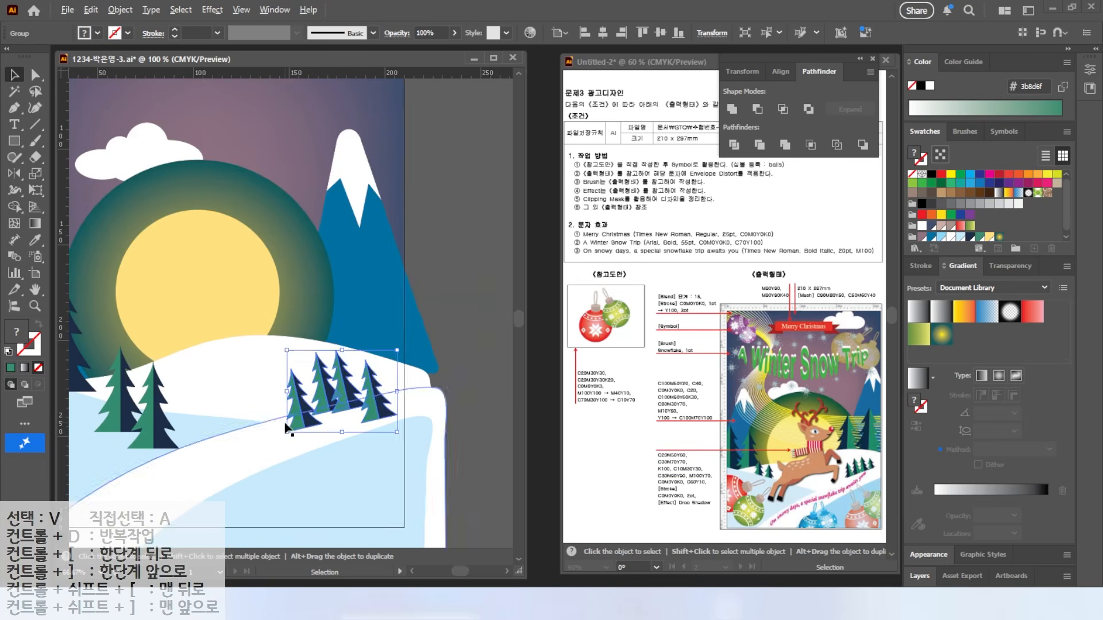
drag(286, 424, 369, 428)
click(138, 381)
shift+click(157, 385)
drag(157, 385, 440, 345)
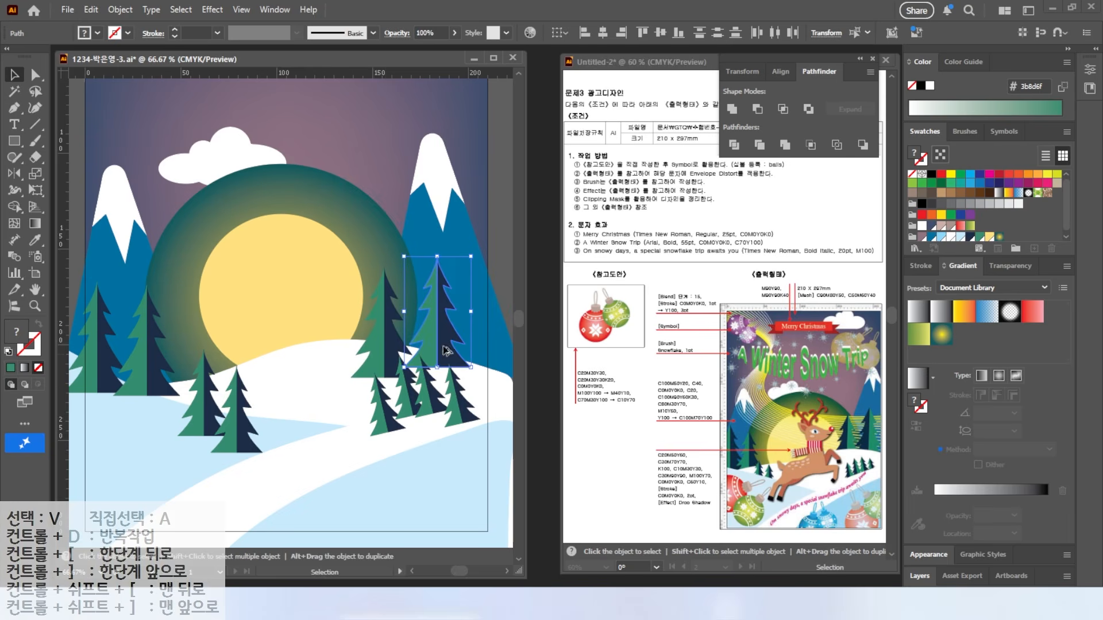
shift+click(397, 339)
key(ctrl+g)
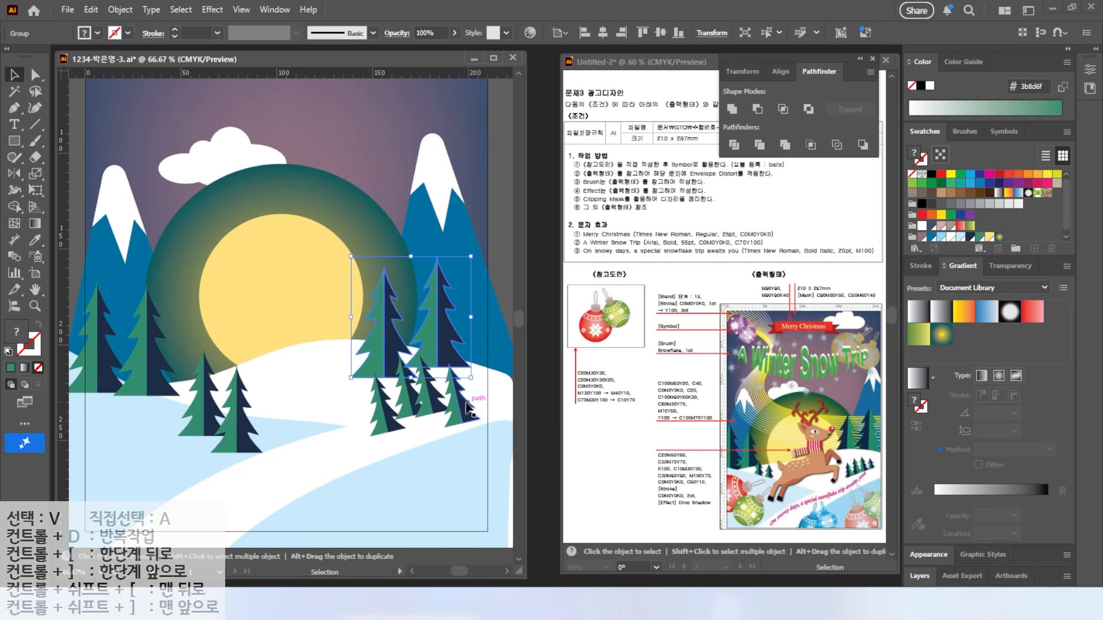
Step: Bring the large tree pair in front of the moon and send the small trees behind the hill
right_click(390, 345)
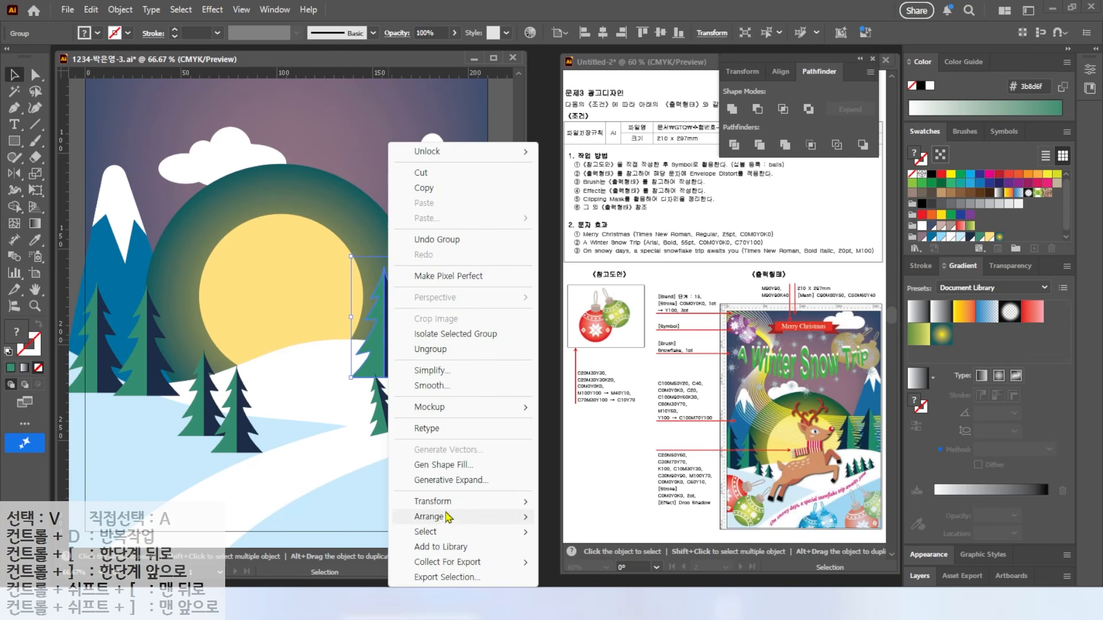
mouse_move(451, 517)
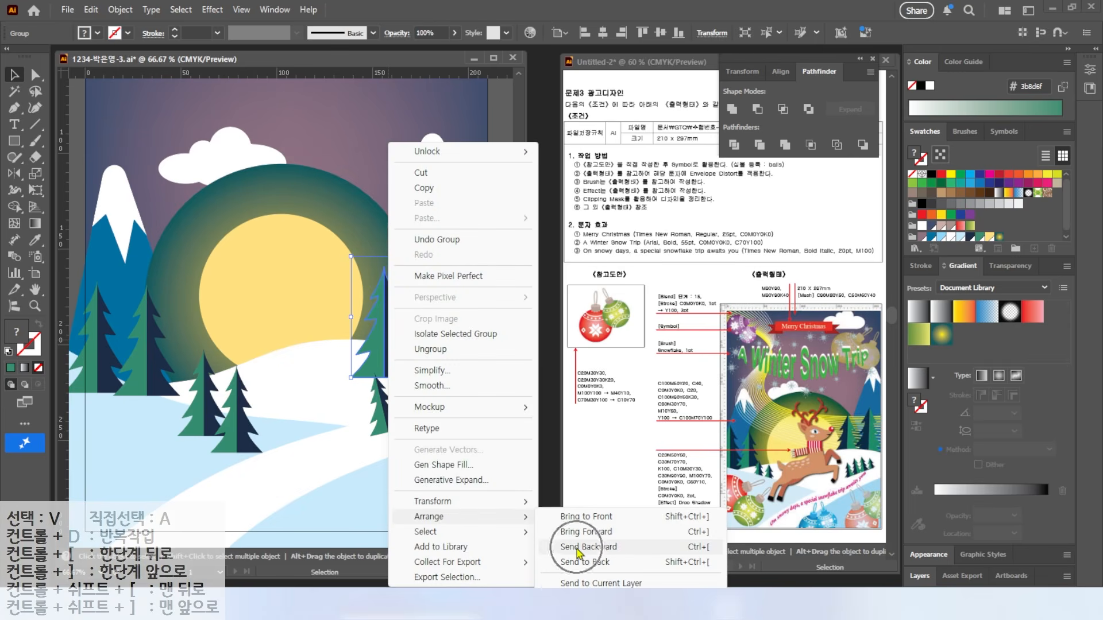
click(648, 555)
key(a)
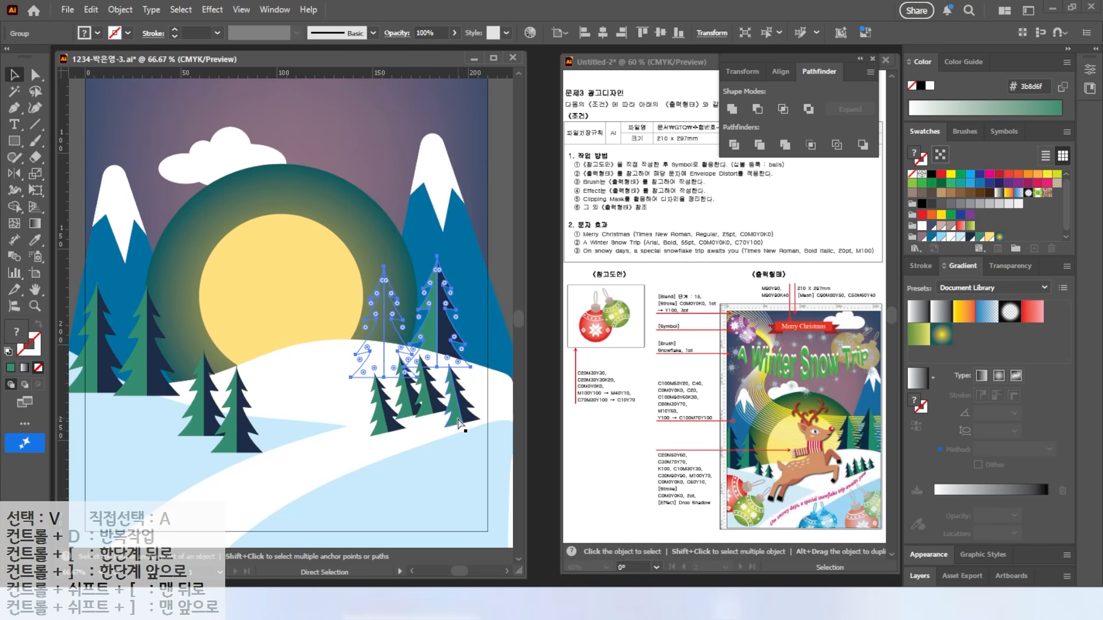
key(ctrl+])
click(451, 426)
key(ctrl+[)
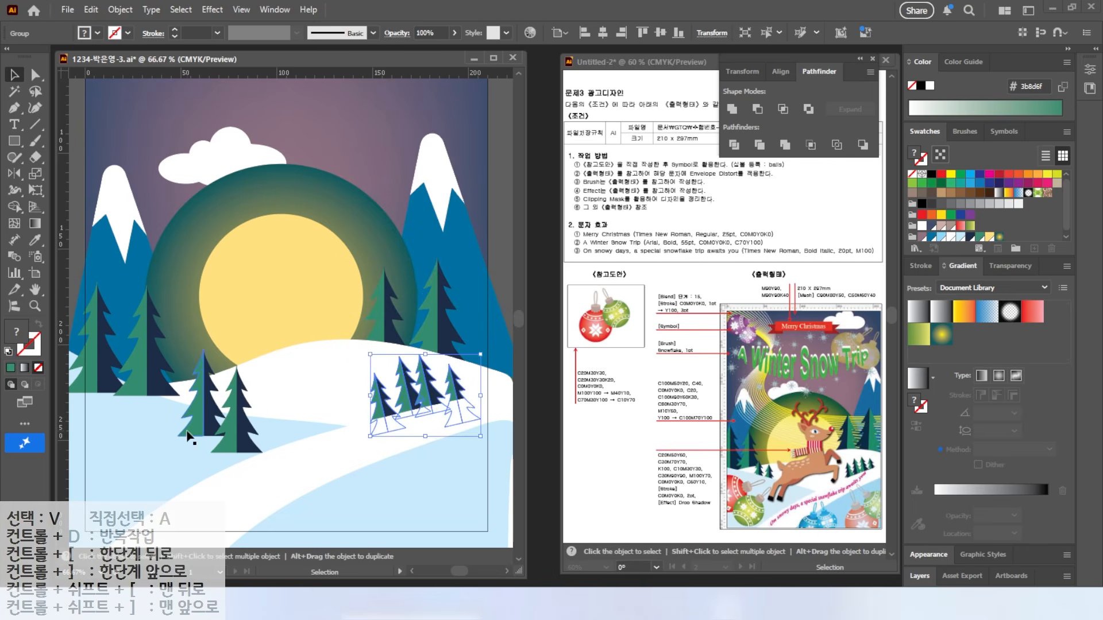
Step: Check the large tree pair's grouping by selecting its parts with Direct Selection
click(223, 427)
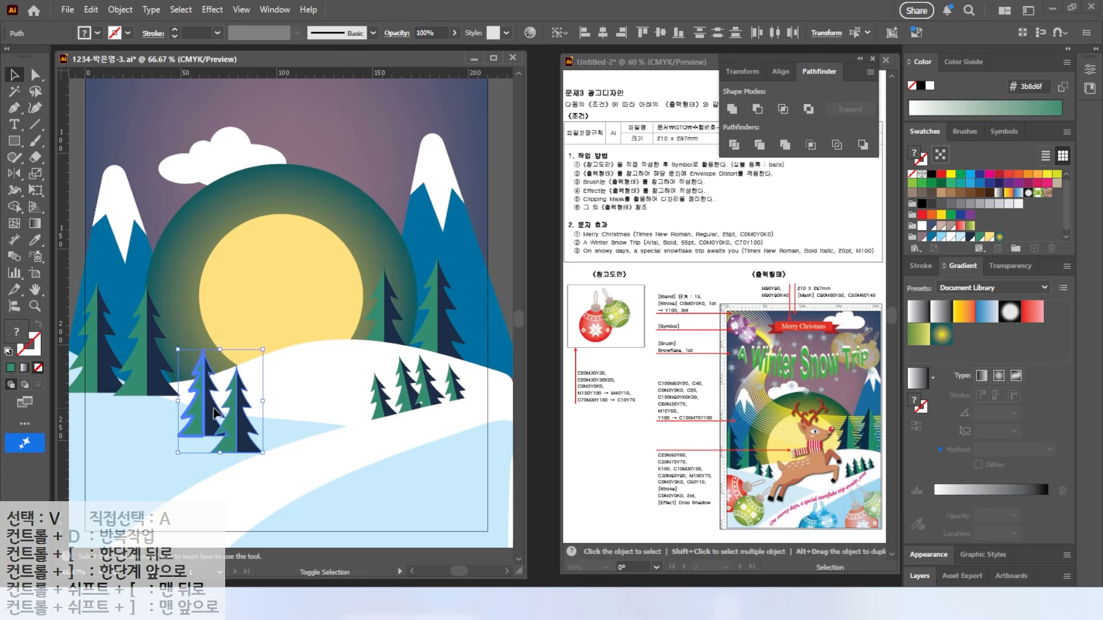
click(218, 414)
key(a)
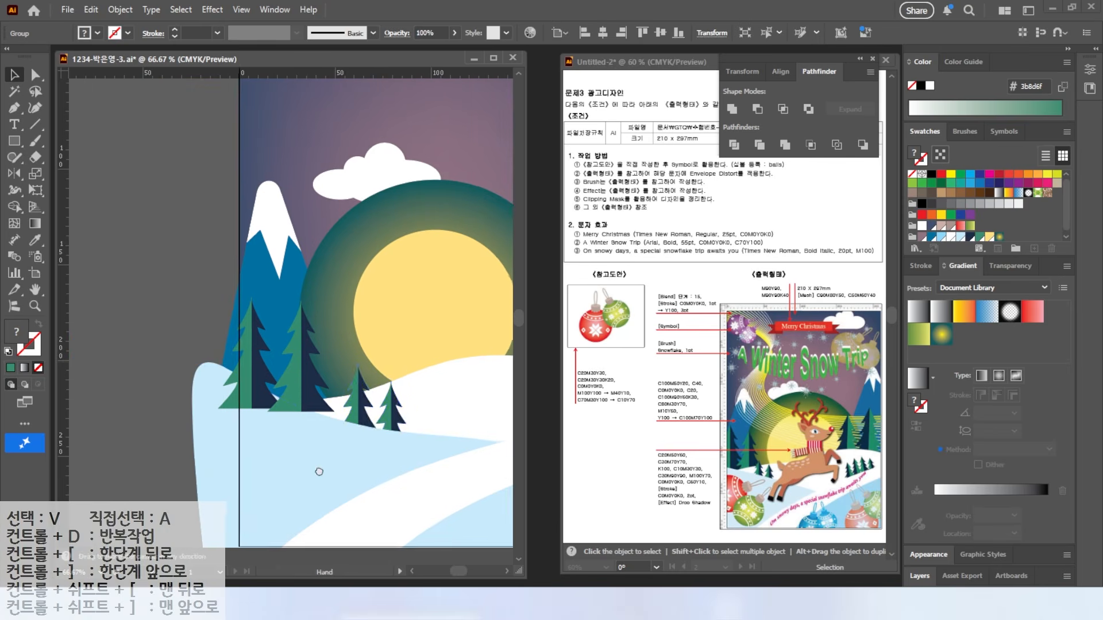
click(258, 395)
click(260, 401)
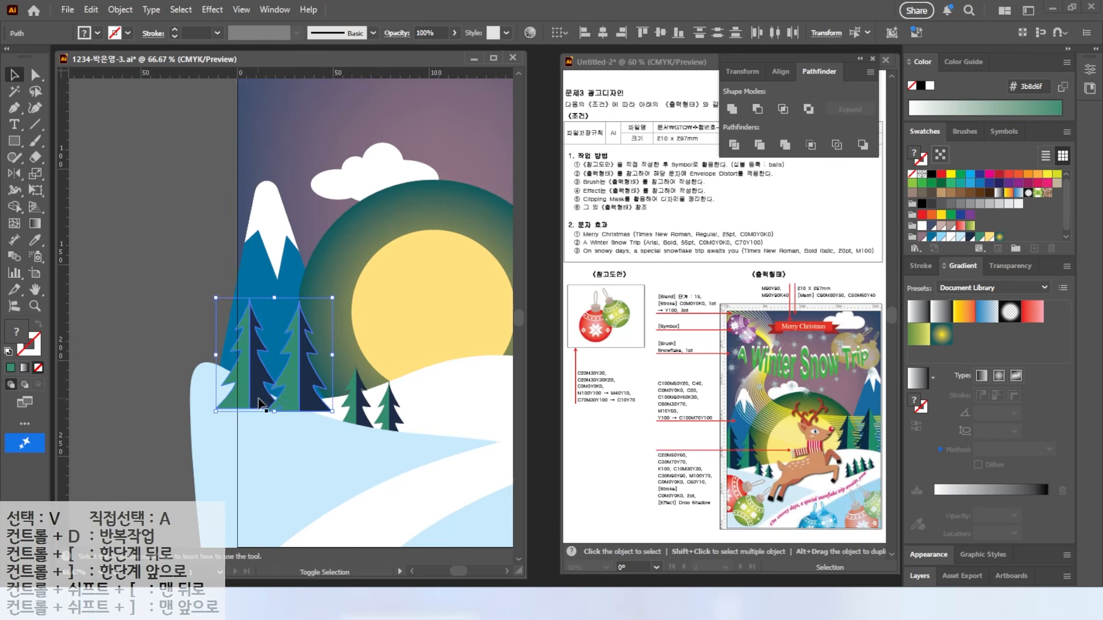
key(a)
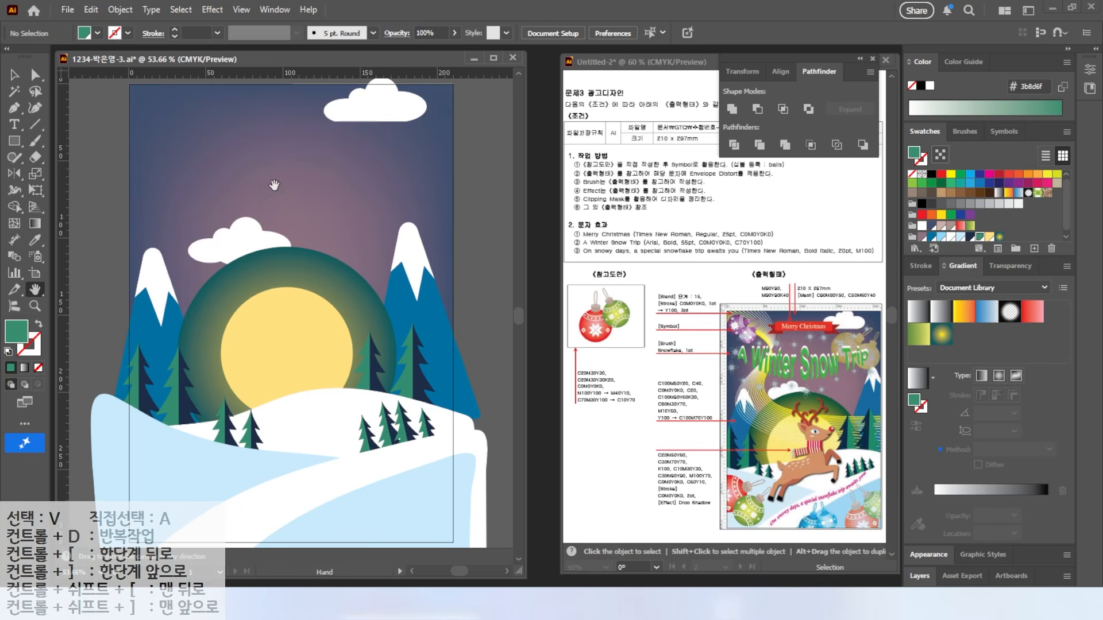
Step: Pan up to the top of the artboard to prepare for drawing the ribbon
drag(191, 139, 174, 179)
key(p)
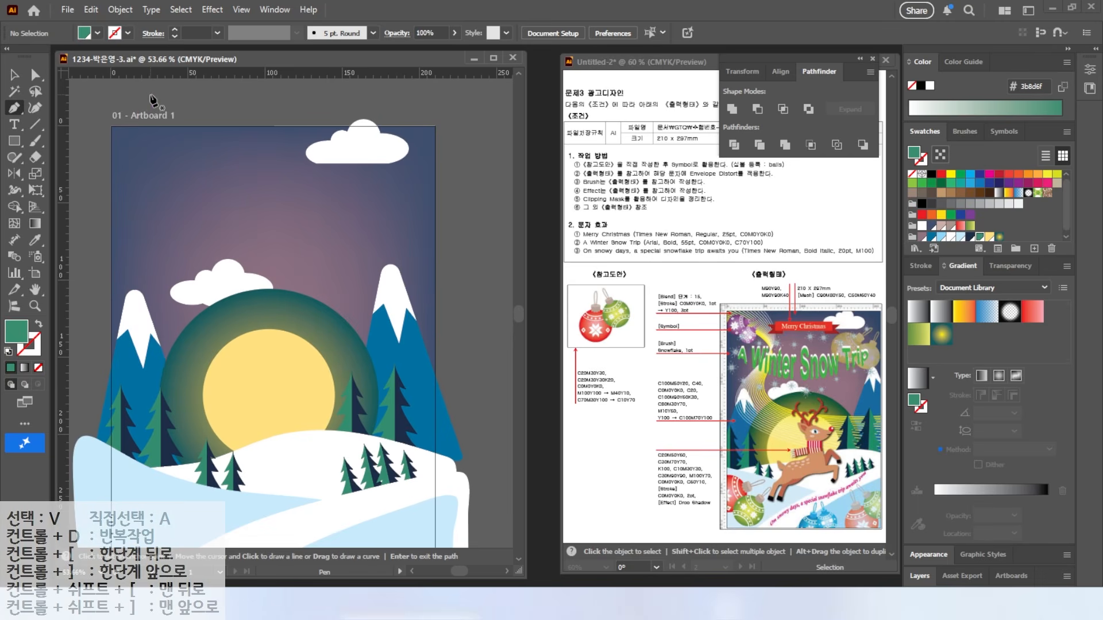
key(shift+c)
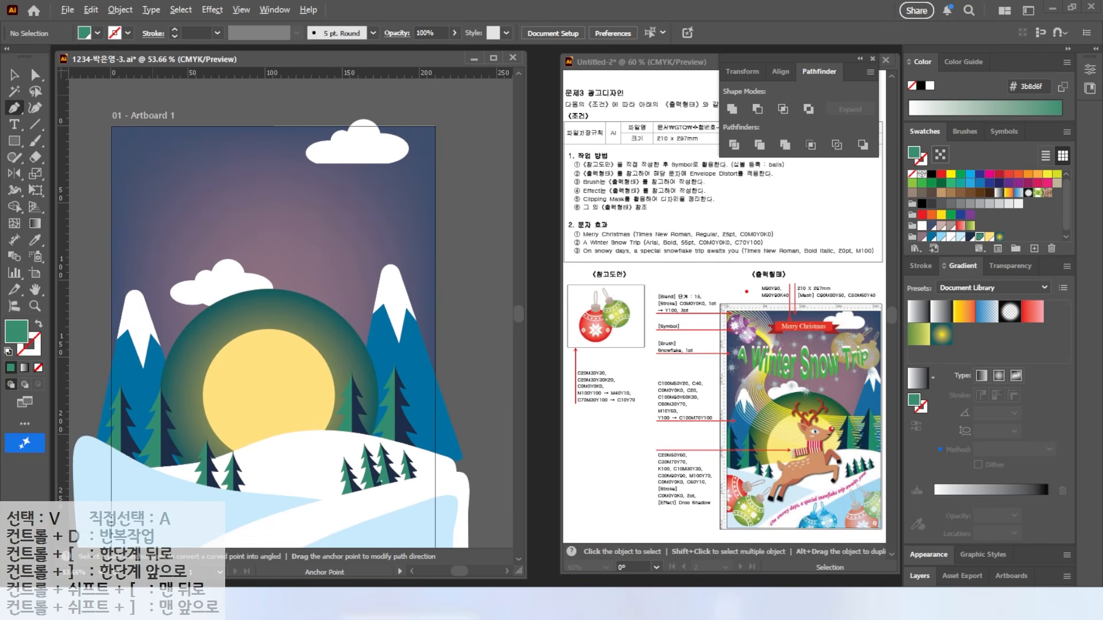
mouse_move(718, 397)
mouse_down()
mouse_move(768, 446)
mouse_move(907, 477)
mouse_up()
mouse_move(730, 320)
mouse_down()
mouse_move(801, 423)
mouse_move(910, 425)
mouse_up()
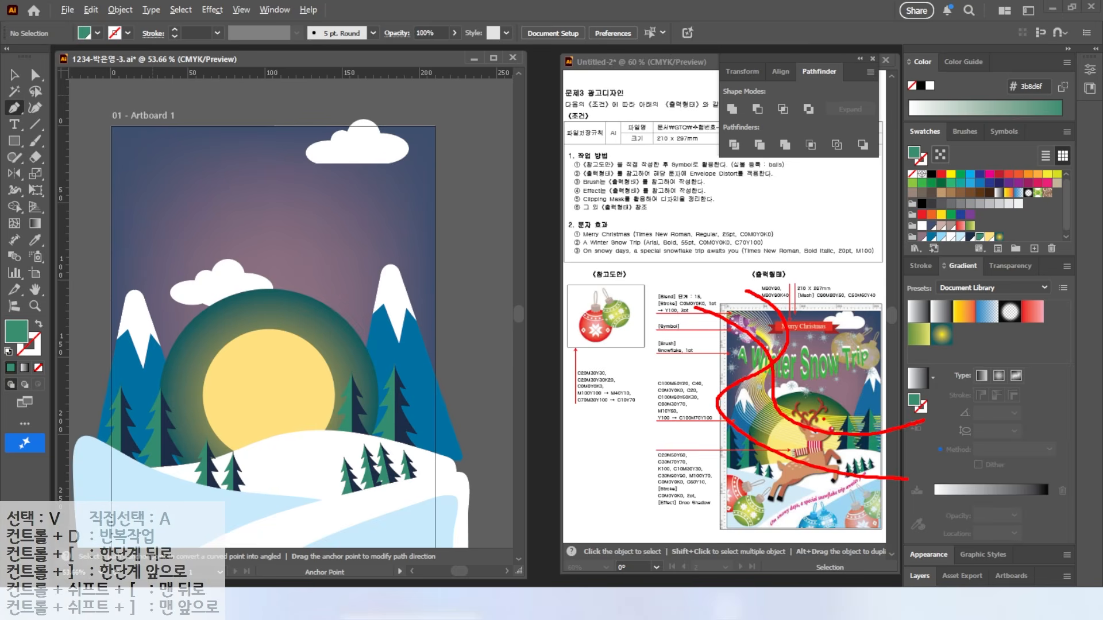
Step: Draw a stroke-only winding curve from above the top-left, past the moon, beyond the right edge
key(Escape)
drag(218, 198, 261, 217)
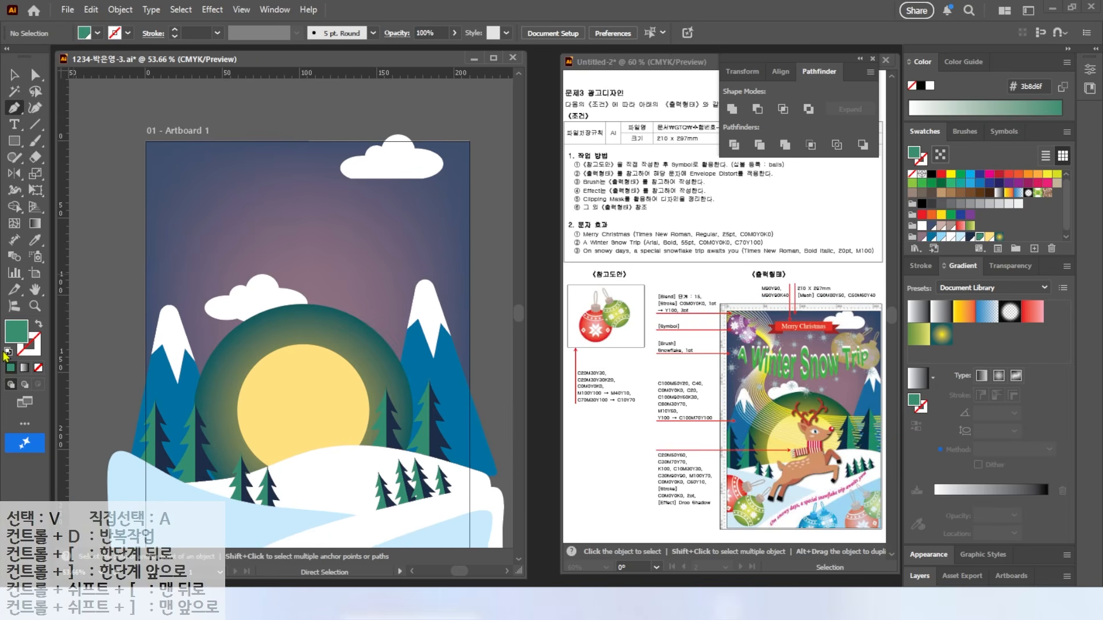
click(39, 326)
click(208, 100)
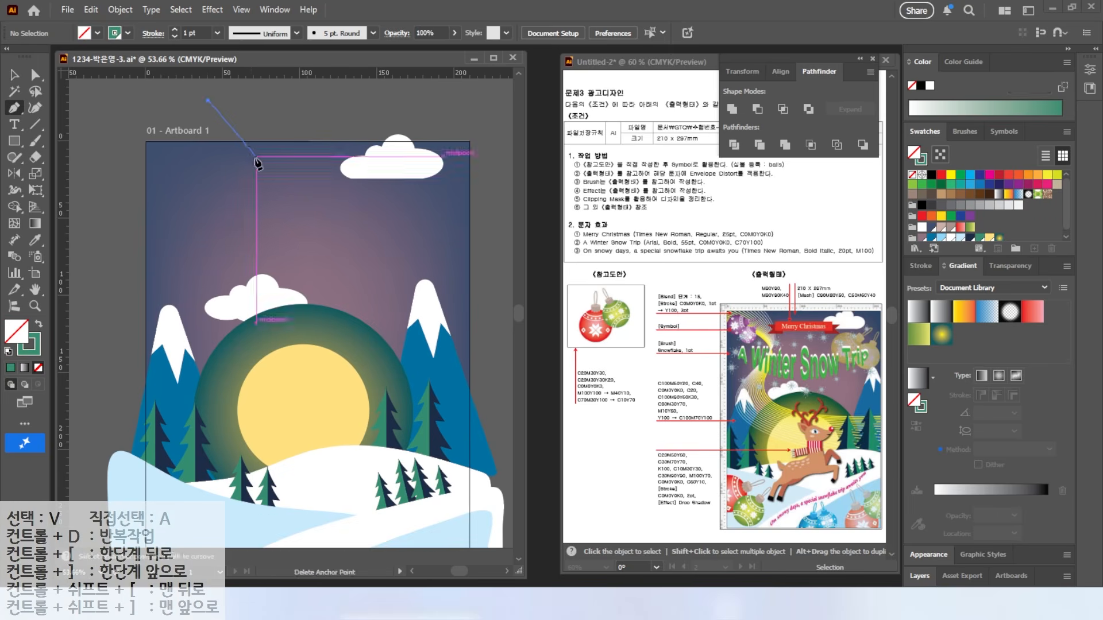
drag(249, 165, 243, 199)
drag(184, 243, 167, 268)
drag(200, 371, 240, 396)
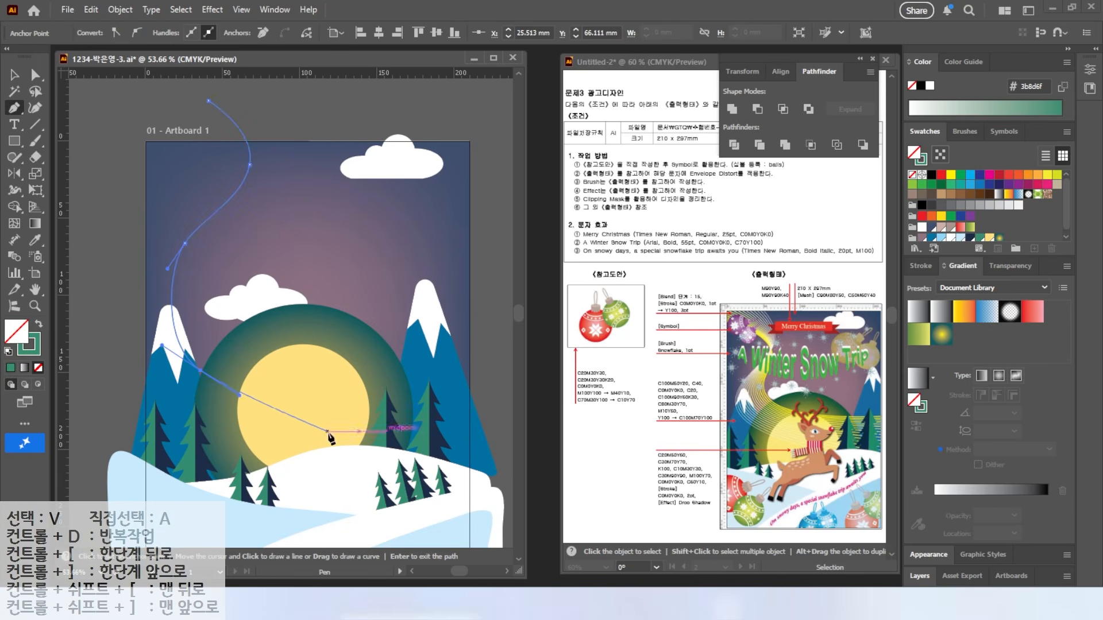
click(359, 459)
click(508, 467)
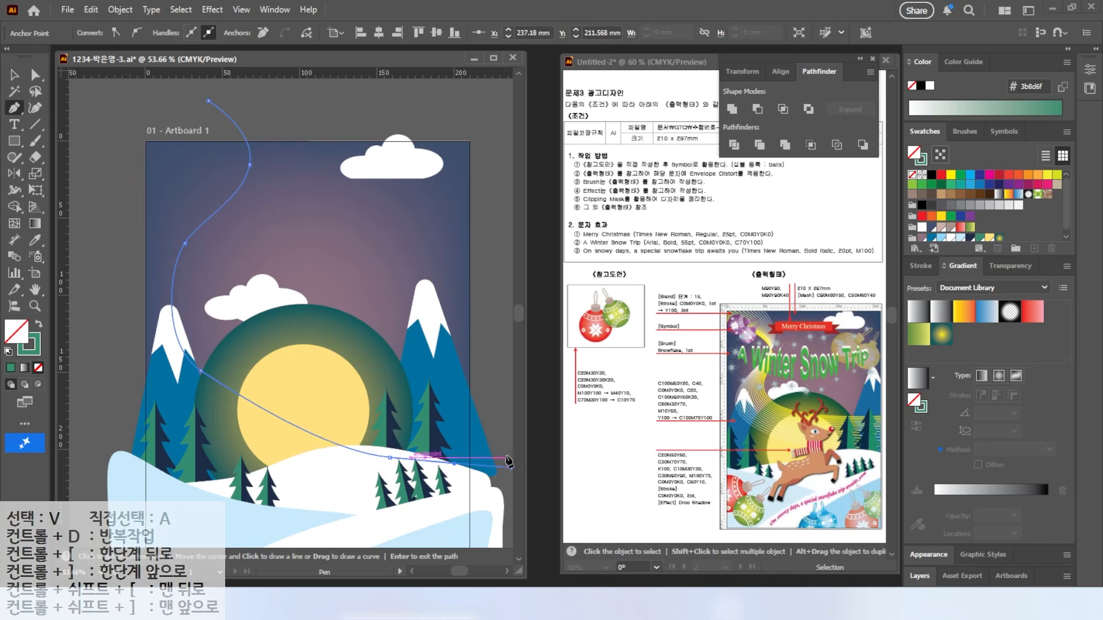
key(Return)
Step: Select the first curve and all its anchor points, then deselect it
key(v)
click(241, 132)
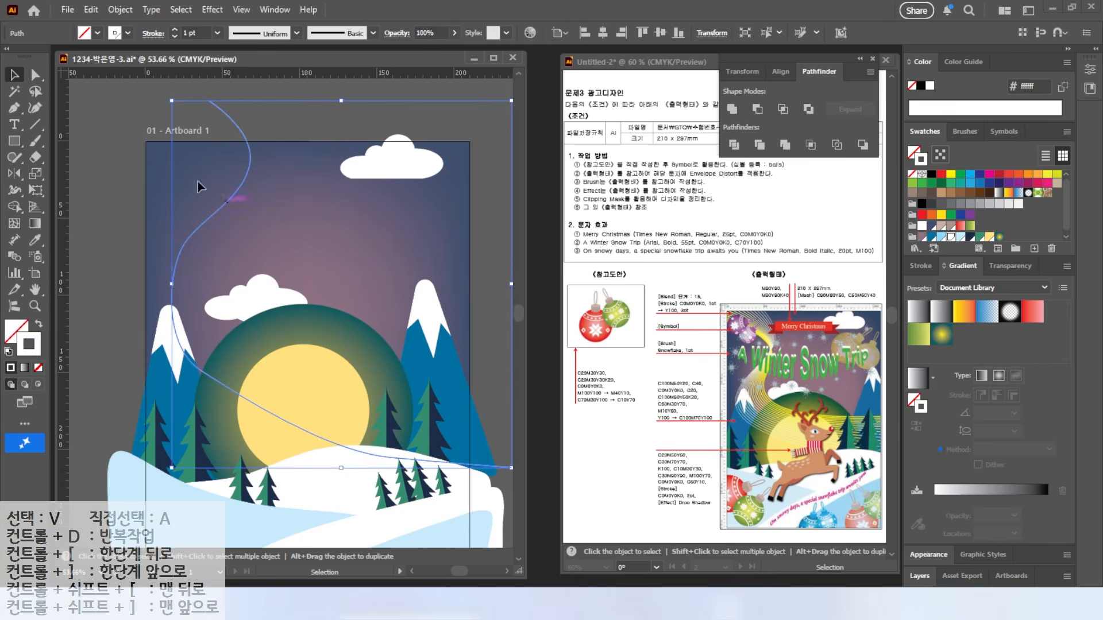
key(a)
drag(494, 546, 111, 162)
click(110, 162)
Step: Draw a second winding curve from the top-left down past the moon toward the right
key(p)
click(107, 128)
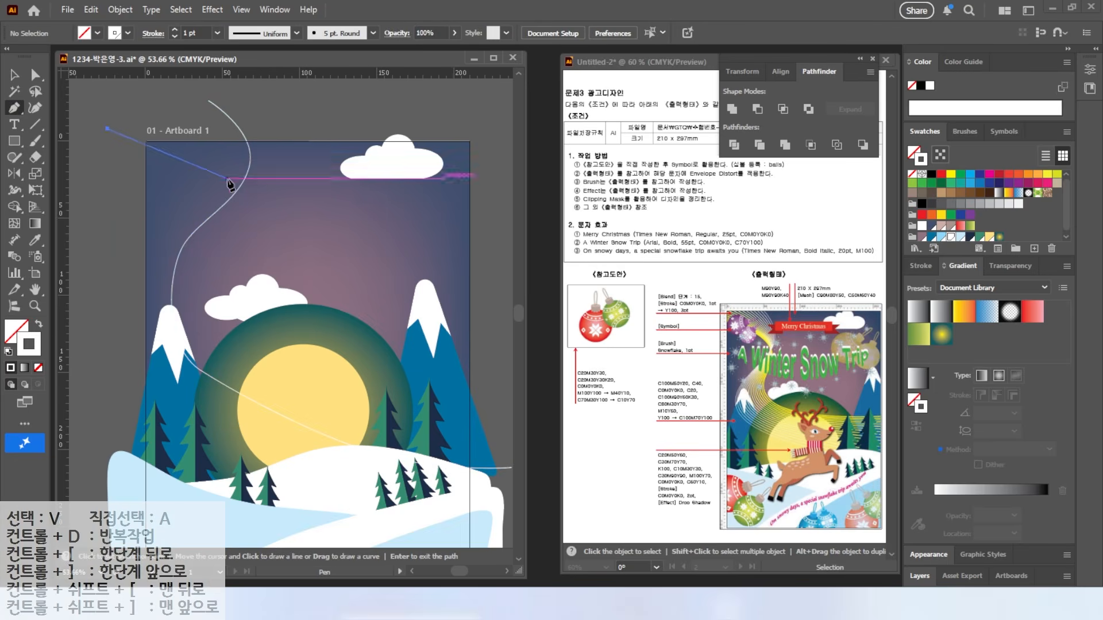
drag(223, 189, 221, 229)
drag(208, 294, 228, 319)
drag(326, 364, 381, 373)
drag(499, 375, 518, 376)
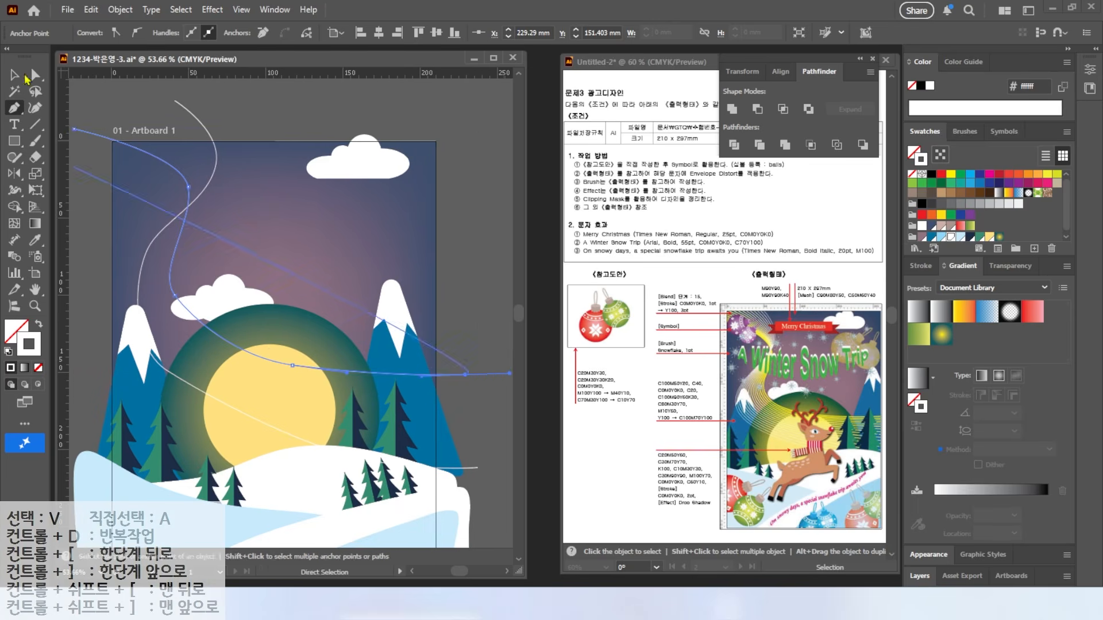
Step: Give the second curve a pale-yellow stroke with a 3 pt weight
click(15, 75)
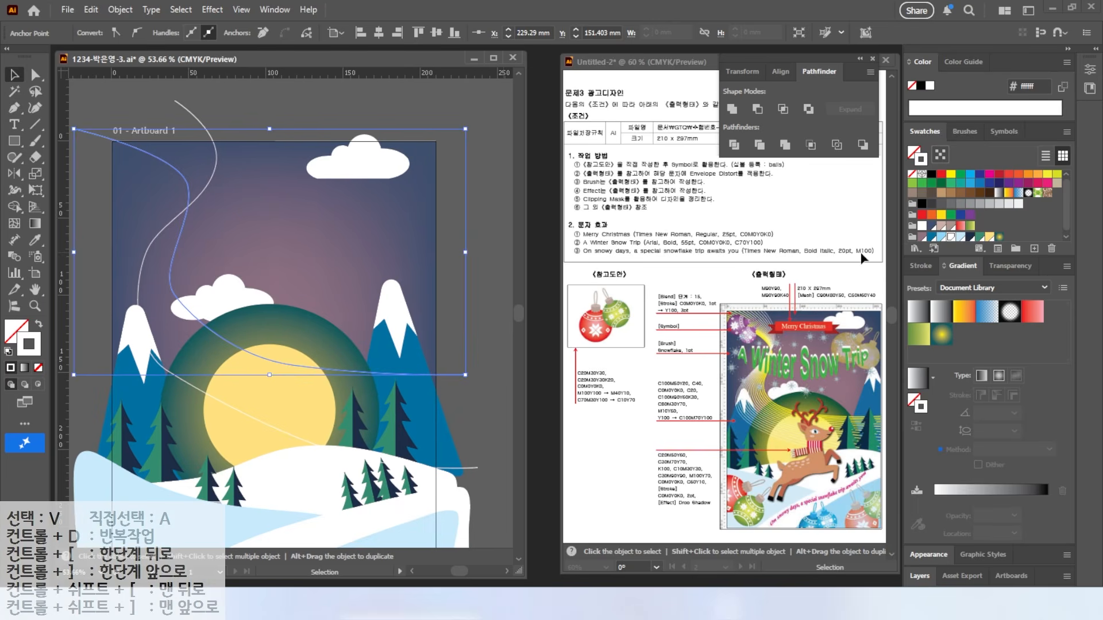
click(989, 238)
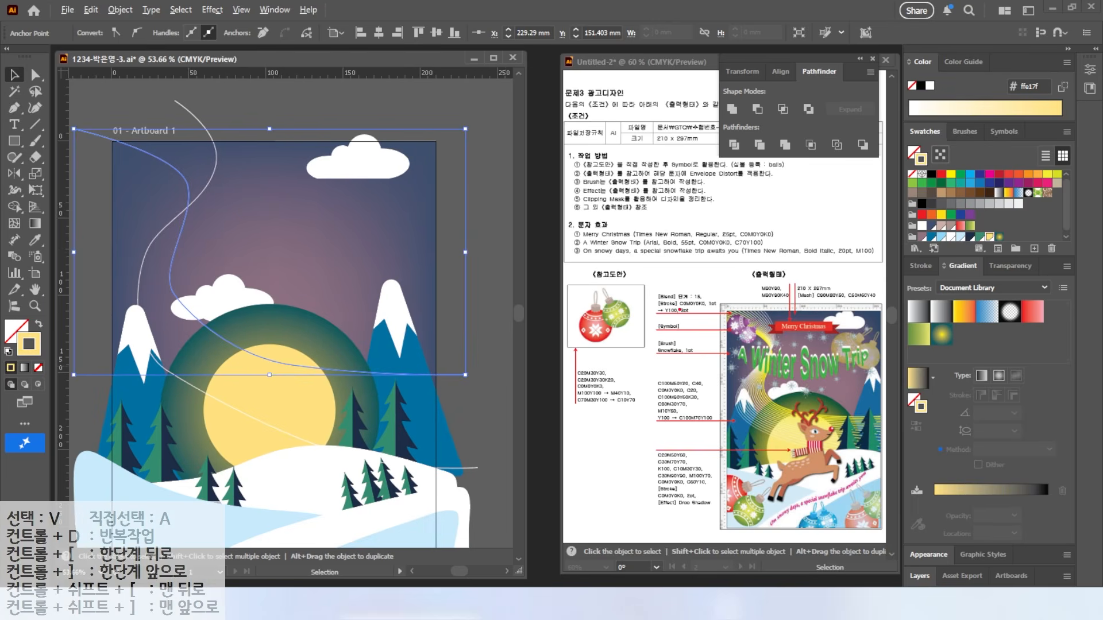
drag(685, 310, 711, 349)
drag(707, 300, 744, 277)
click(921, 266)
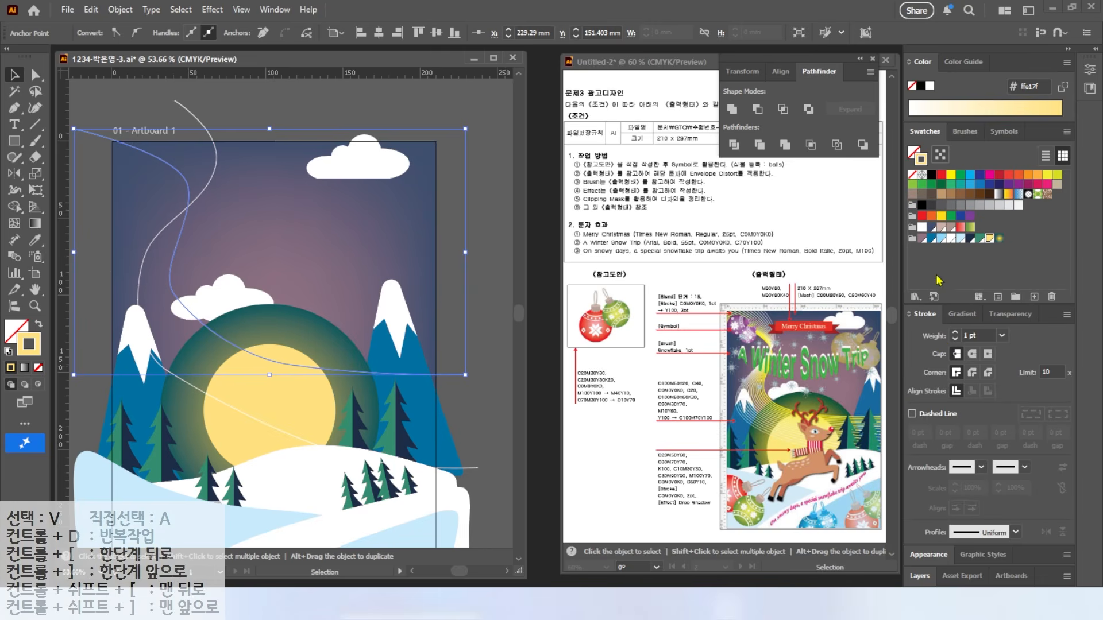
click(954, 332)
click(954, 332)
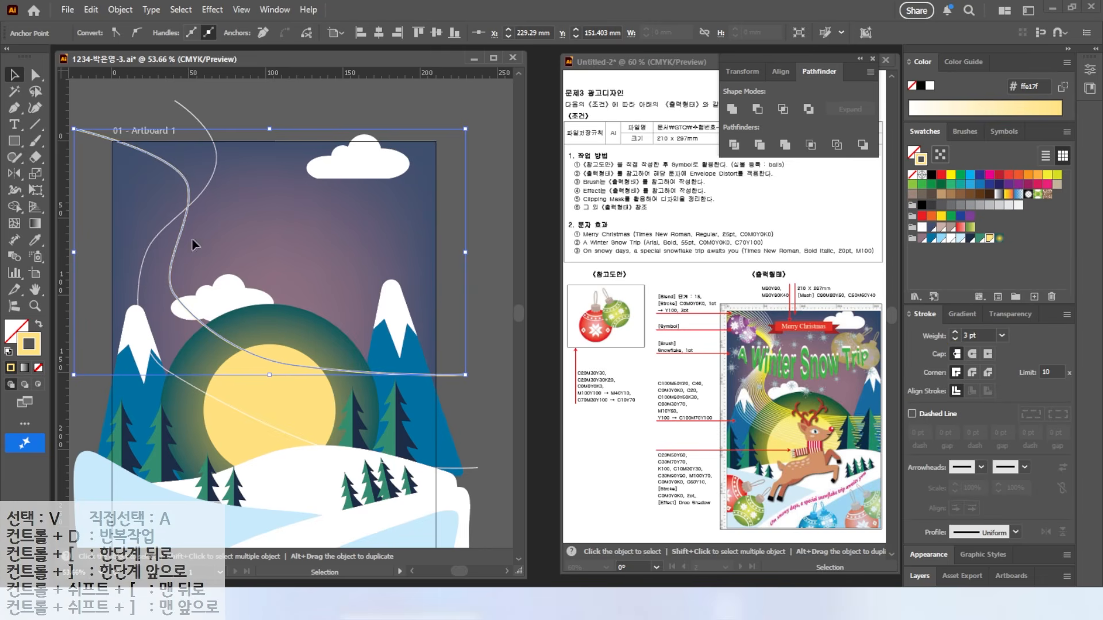
Step: Reshape the thin white curve below the moon, then recentre the poster
key(a)
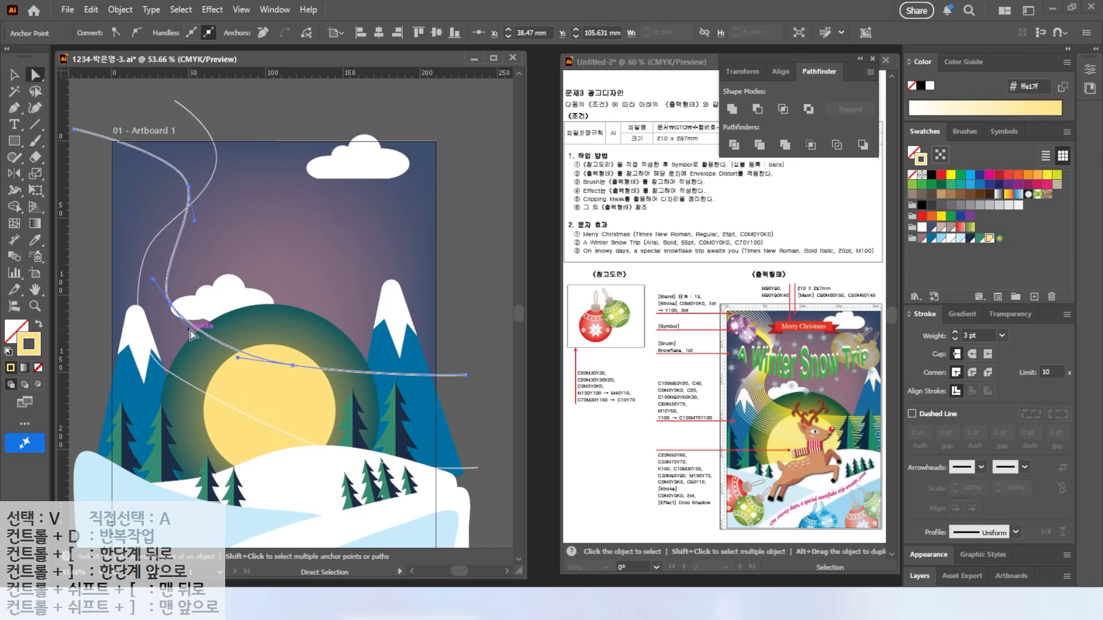
click(154, 241)
click(166, 222)
drag(133, 271, 125, 284)
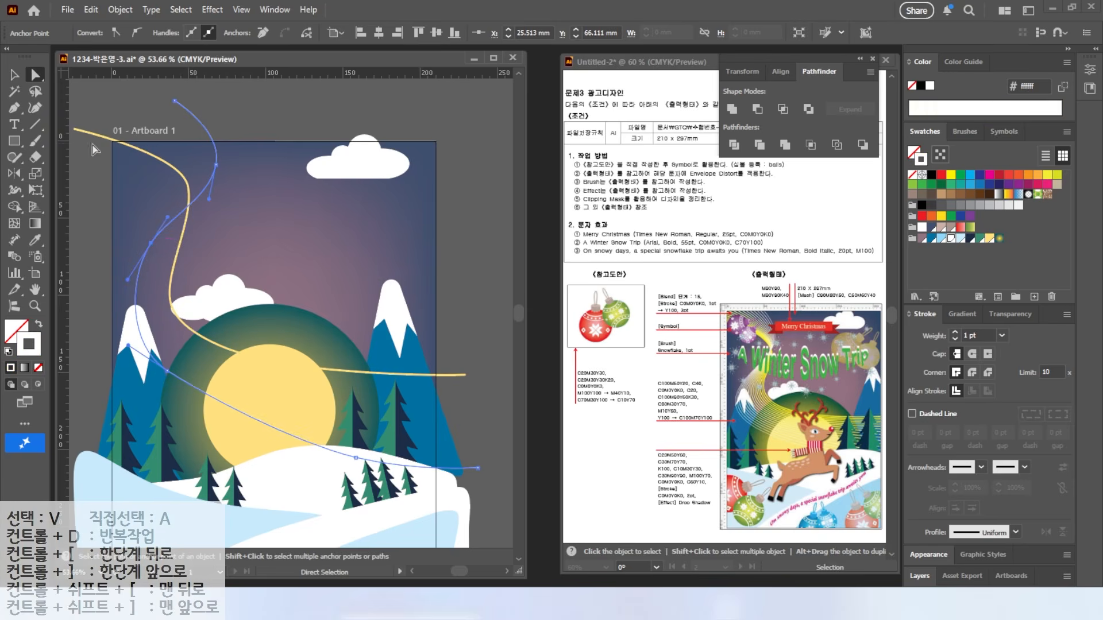
click(109, 176)
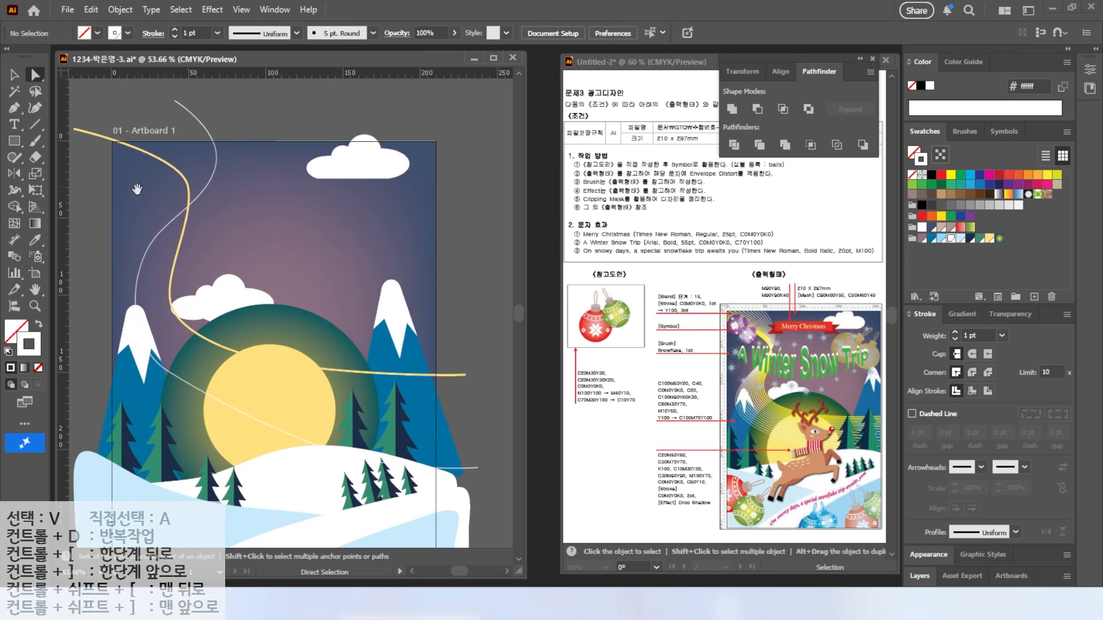
drag(136, 189, 209, 199)
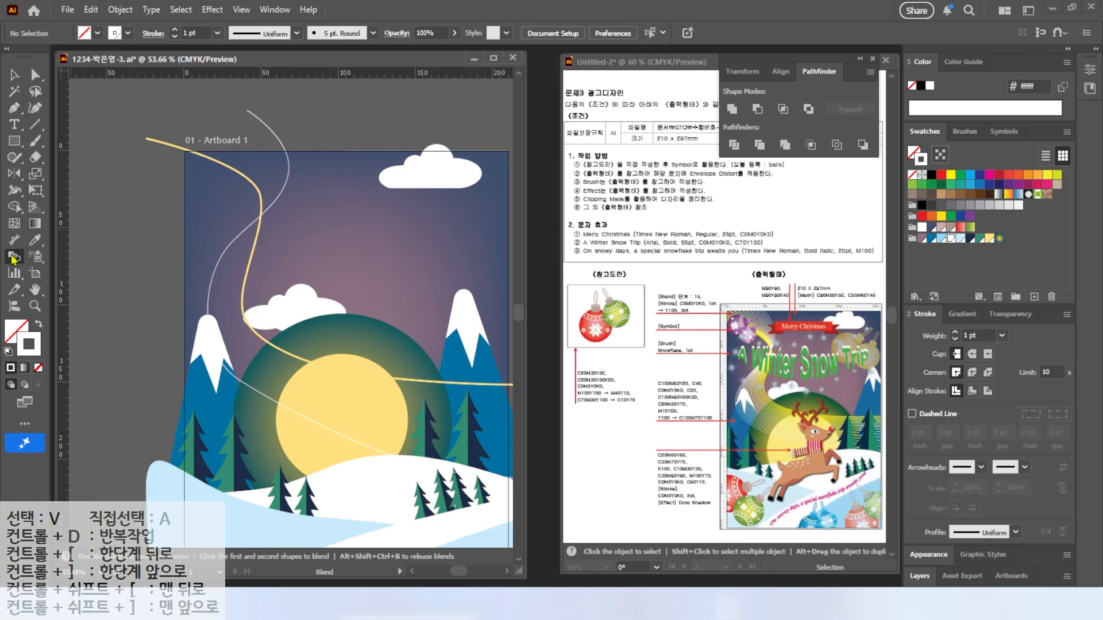
click(153, 143)
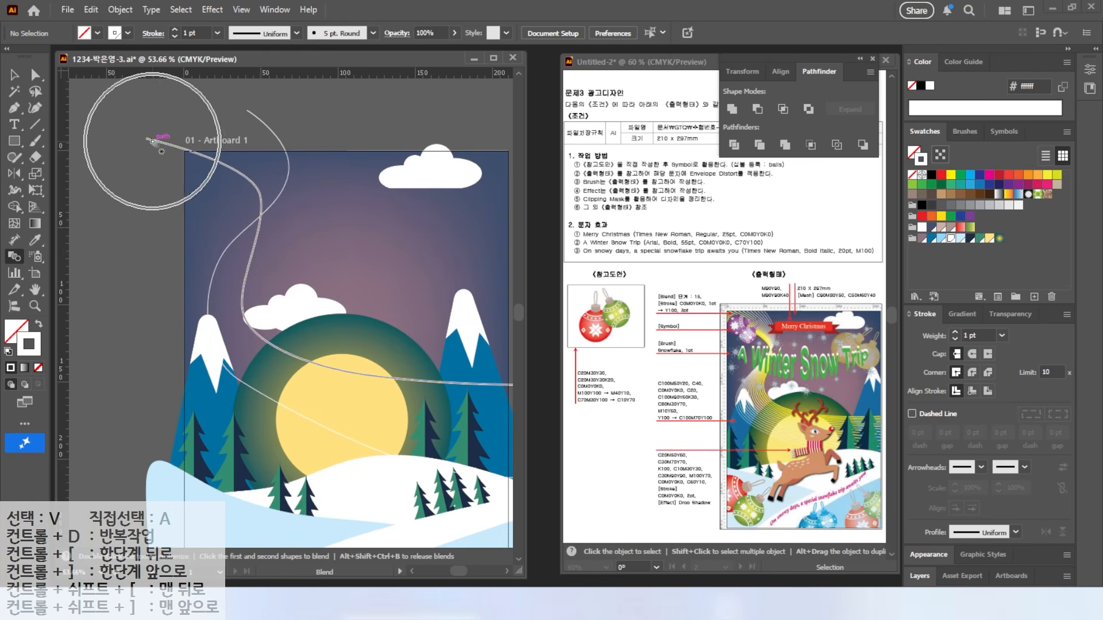
click(262, 122)
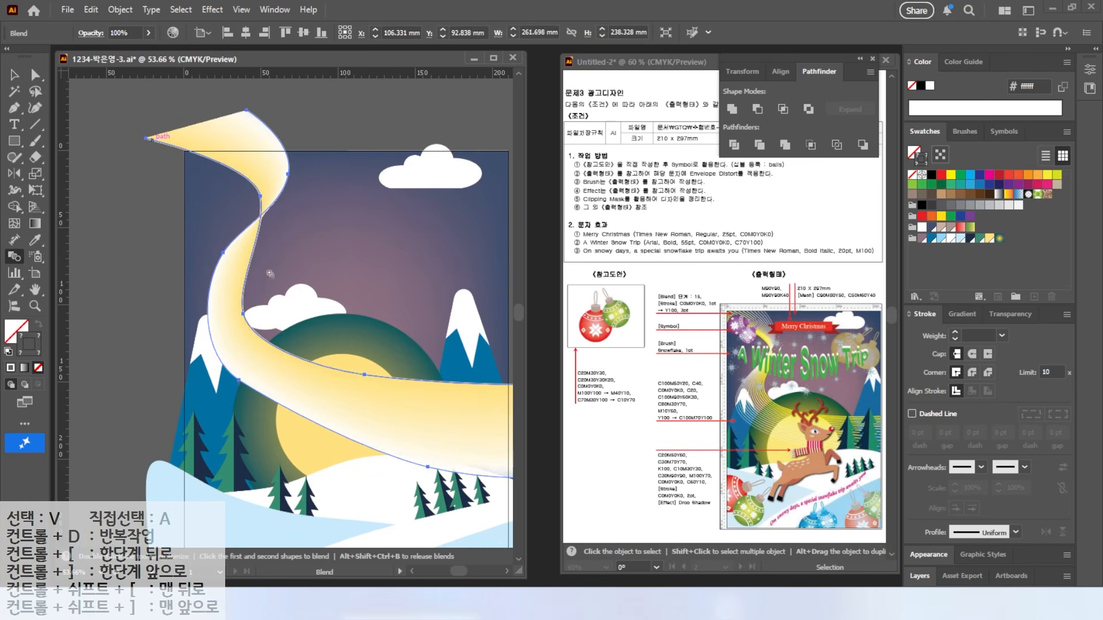
key(a)
double_click(14, 258)
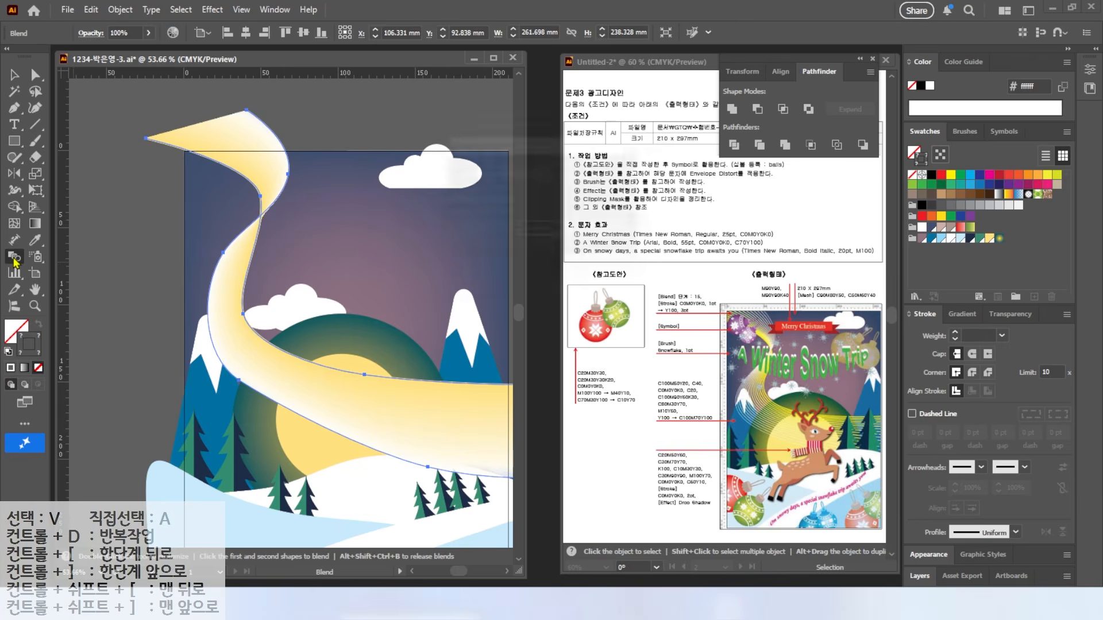
click(552, 173)
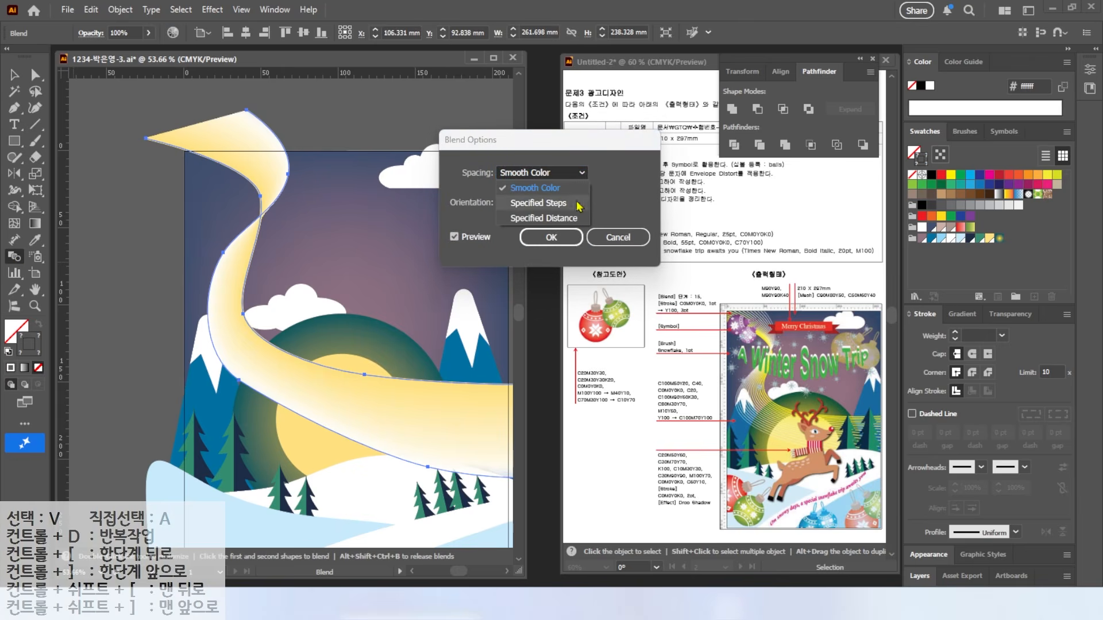
click(534, 200)
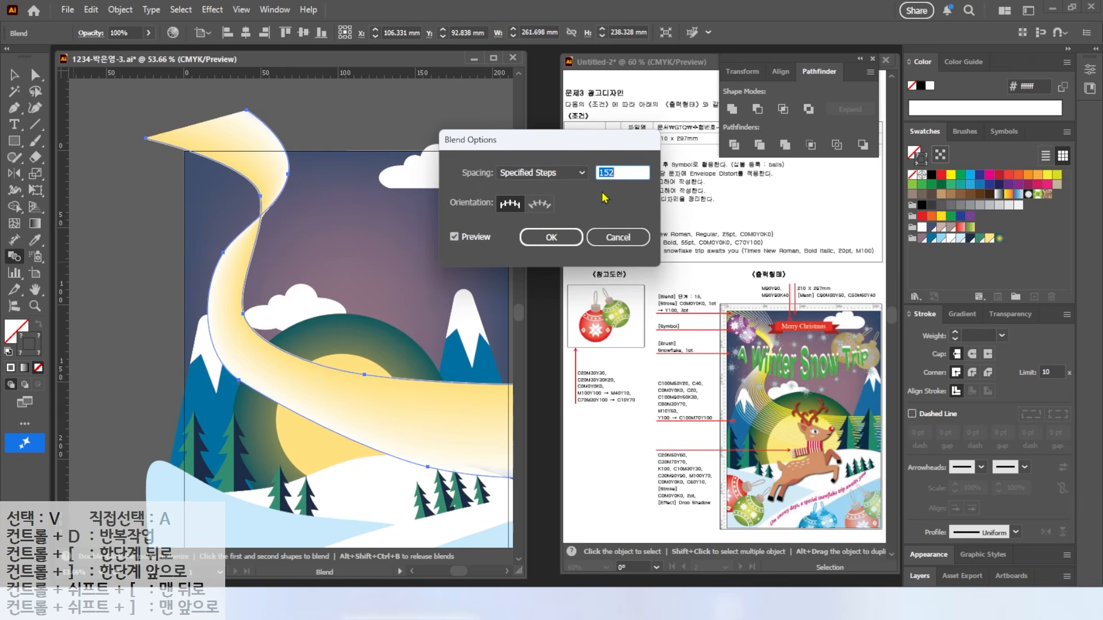
text(1)
key(Return)
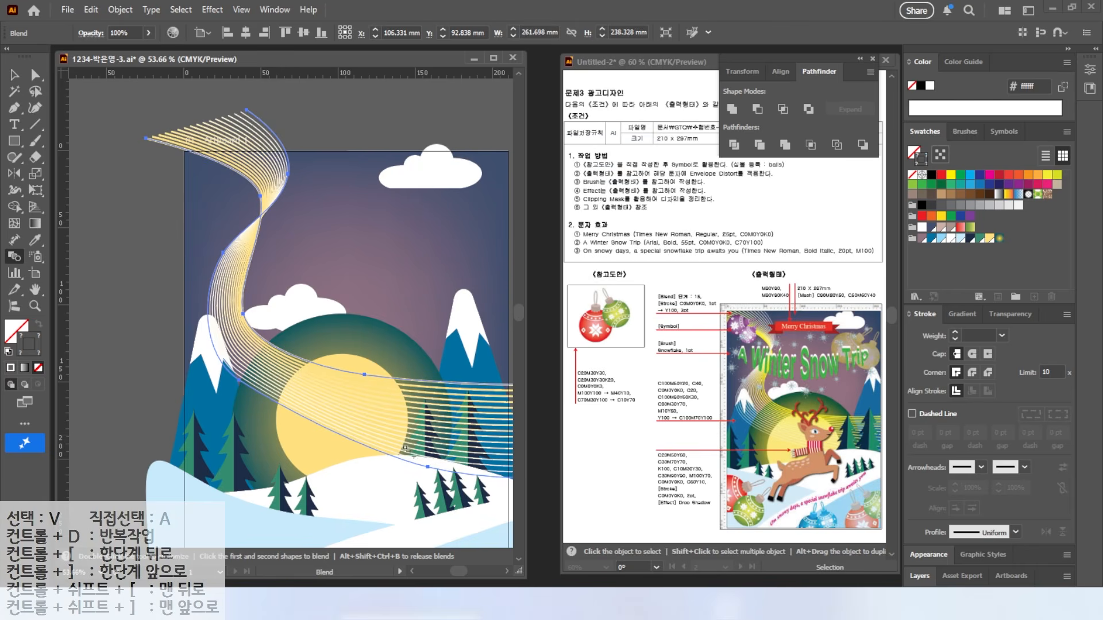
drag(206, 222, 140, 126)
click(14, 74)
click(440, 403)
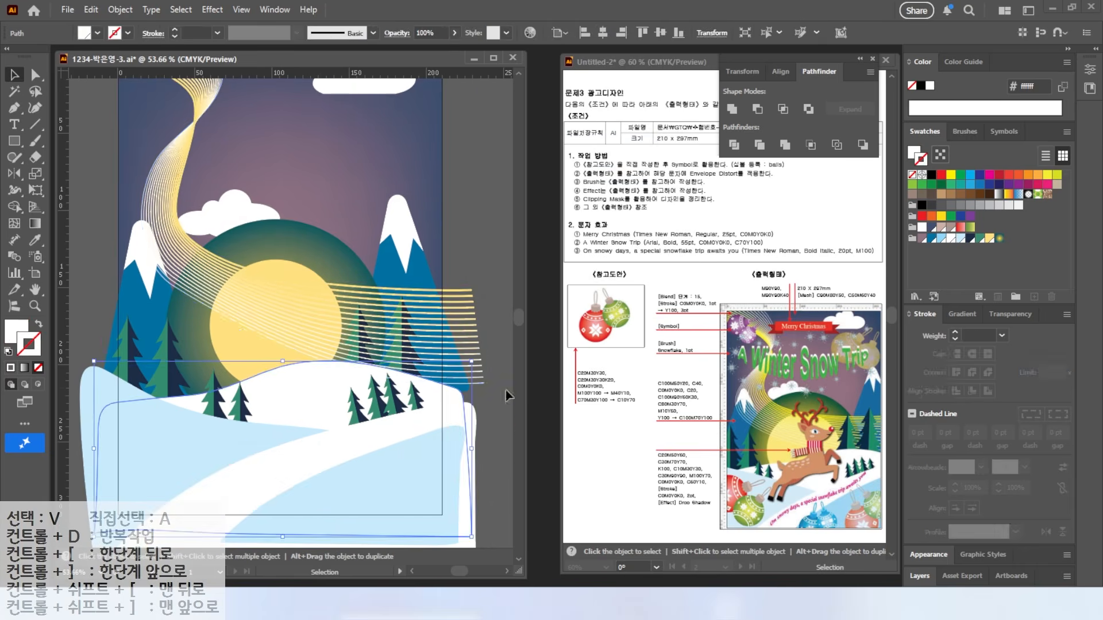
click(519, 395)
double_click(35, 290)
click(14, 75)
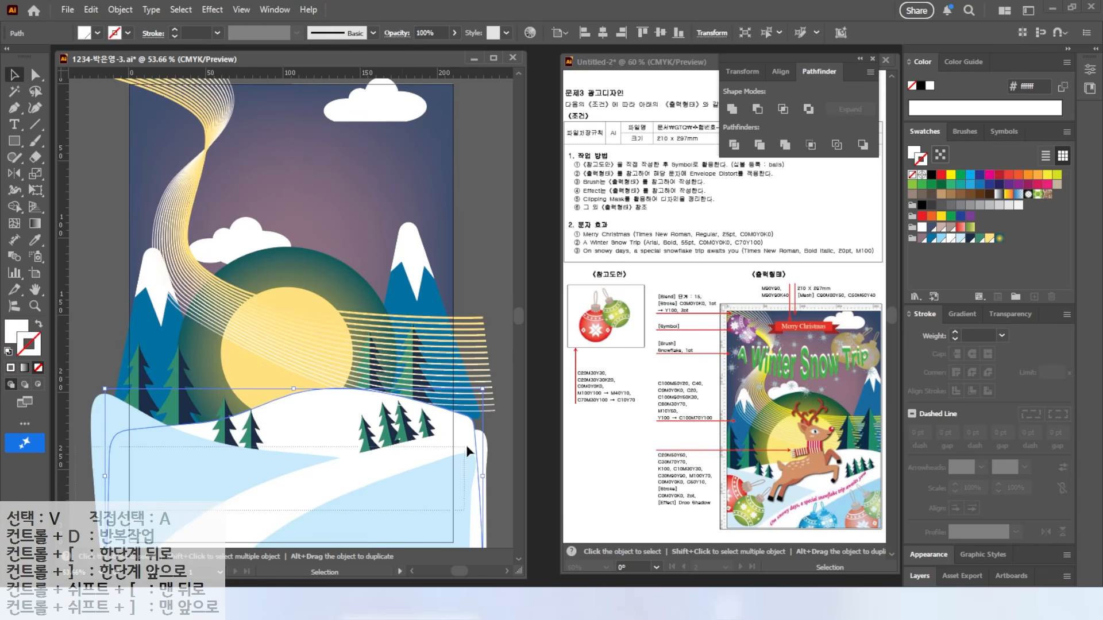
key(ctrl+minus)
key(ctrl+minus)
key(ctrl+a)
key(a)
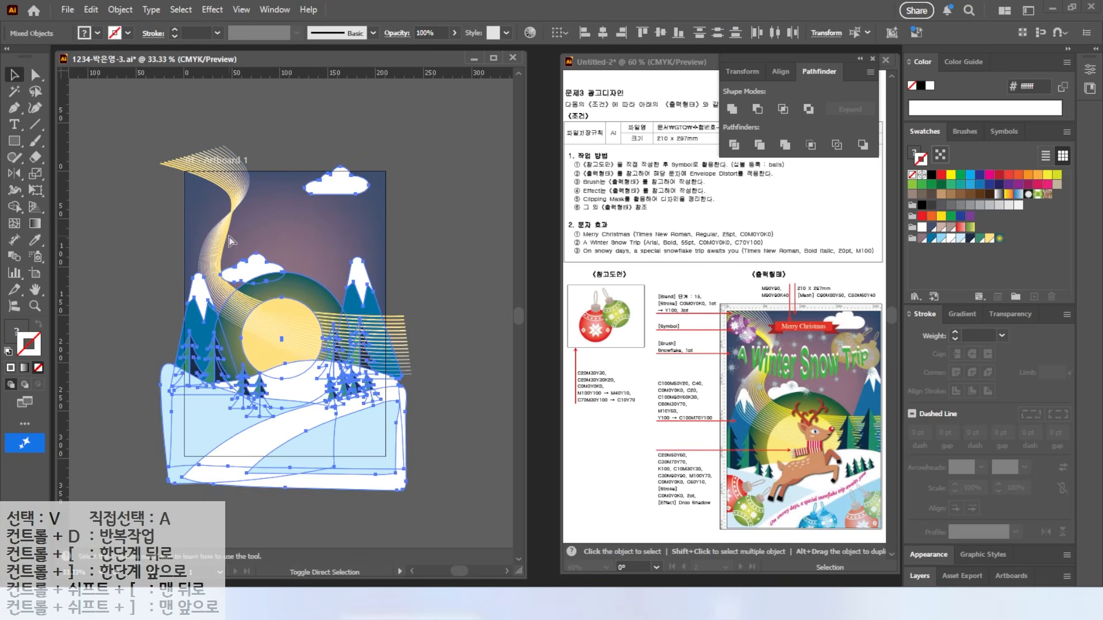
click(215, 259)
key(v)
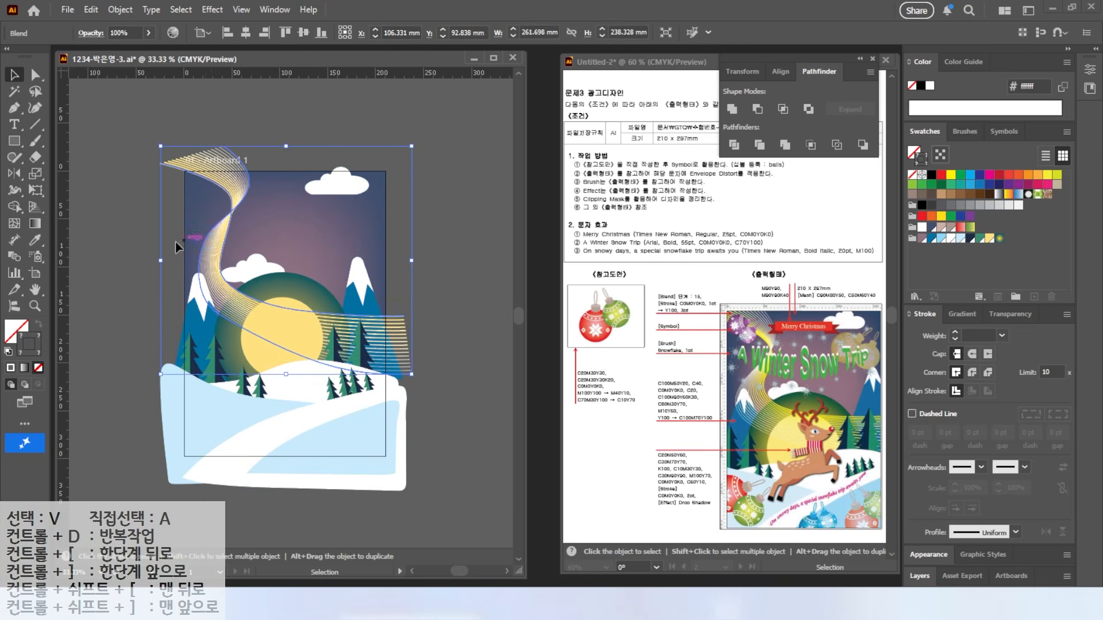
key(a)
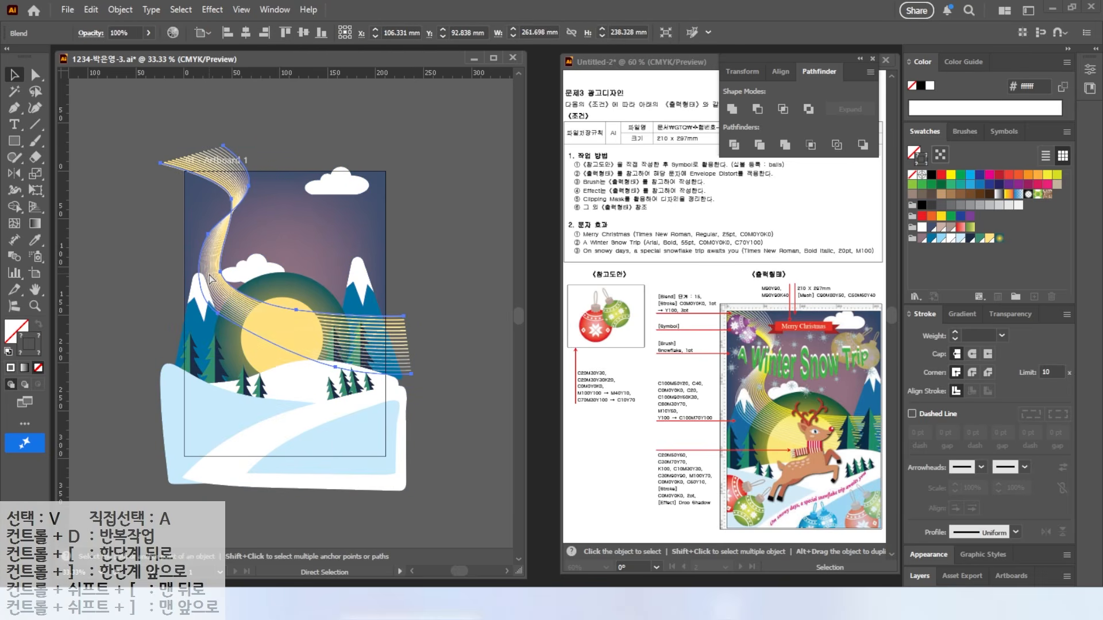
click(143, 291)
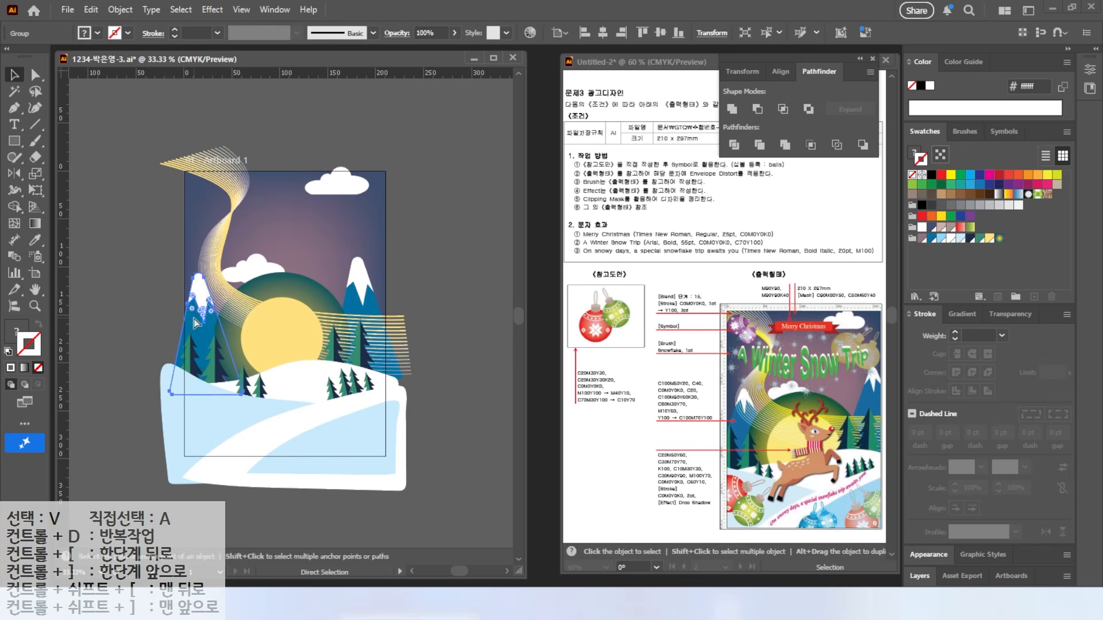
key(v)
double_click(39, 293)
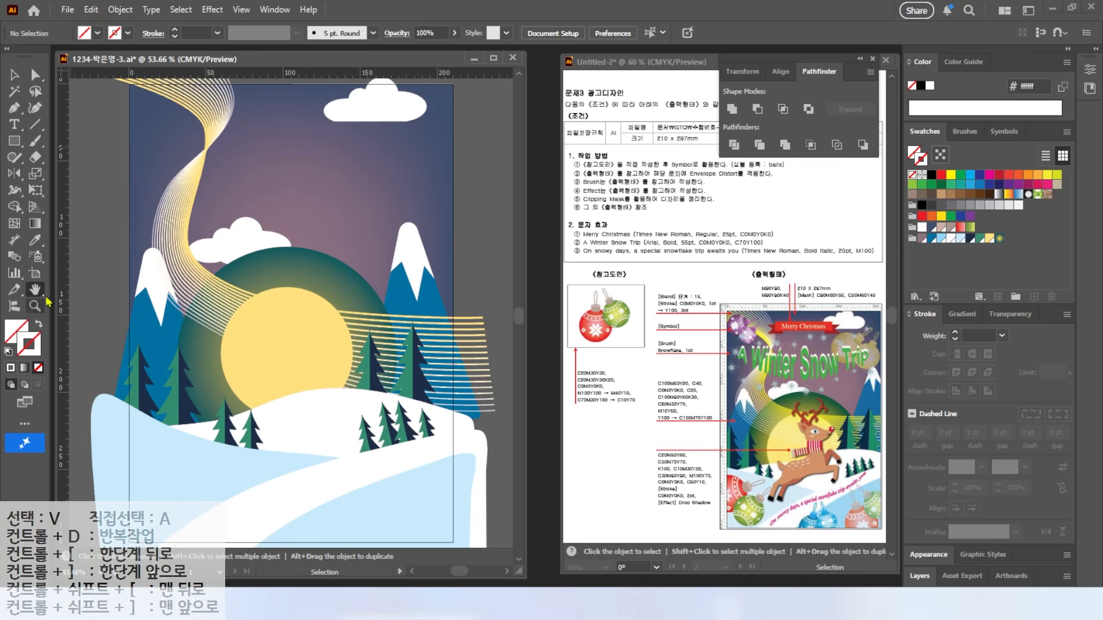
click(36, 256)
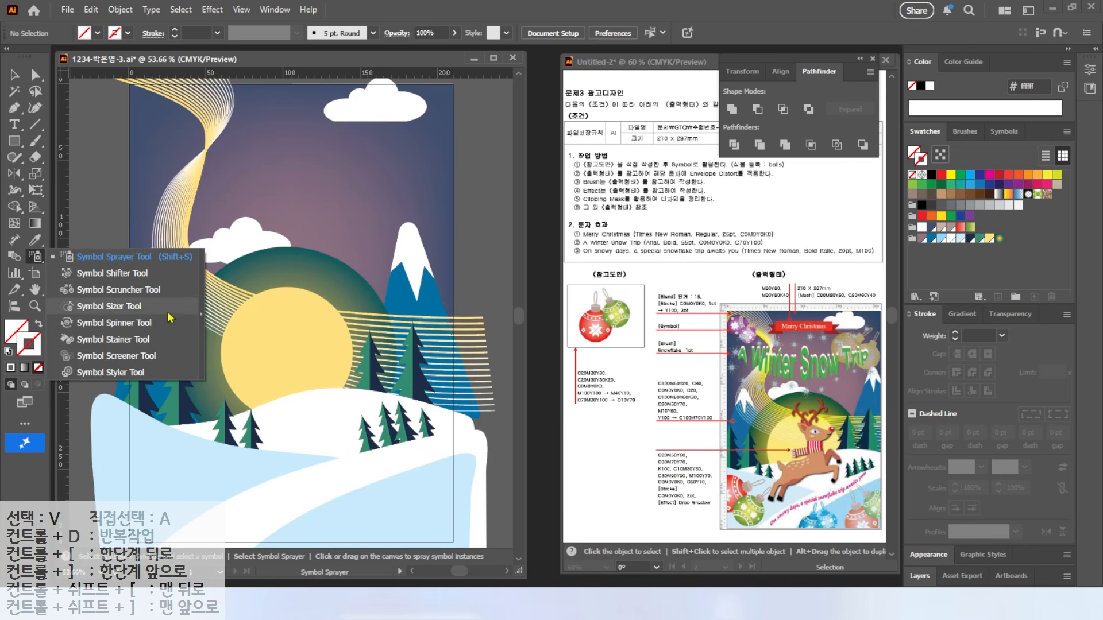
Step: Float the symbol tools panel and pick the ornament ball symbol in the Symbols panel
click(201, 320)
drag(132, 274, 563, 86)
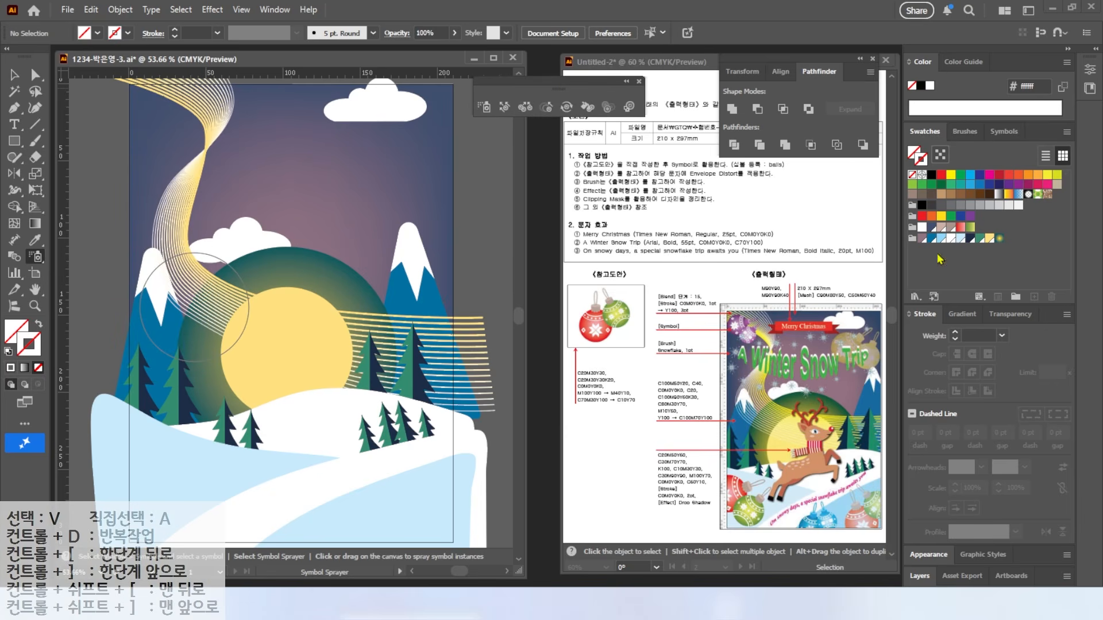
click(1007, 133)
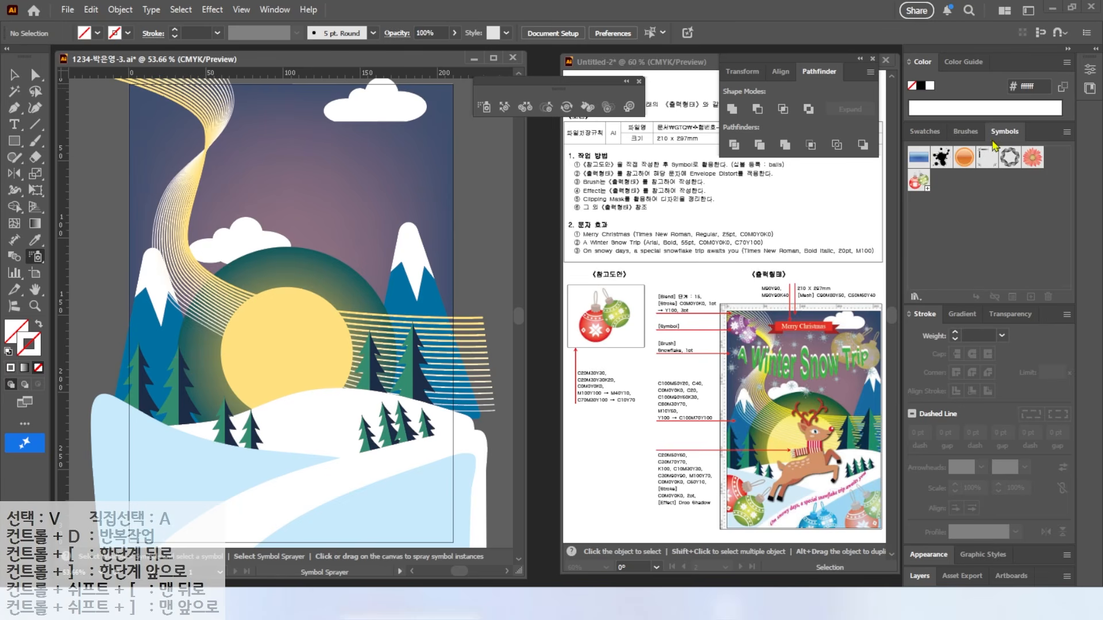
click(918, 183)
key(alt+2)
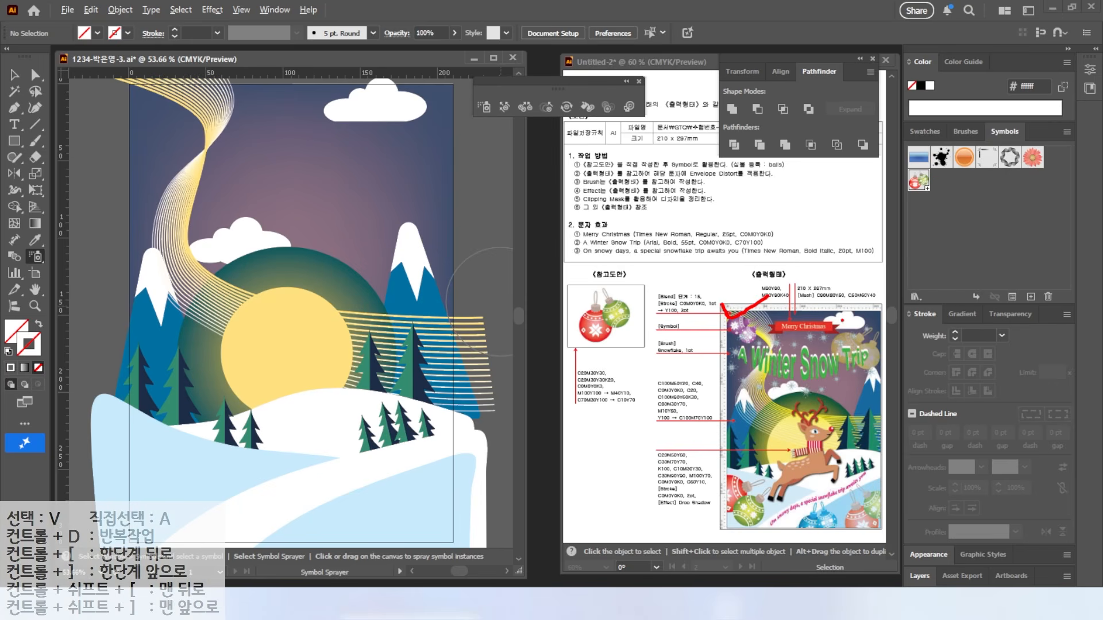
key(Escape)
Step: Spray ornament balls at both top corners, lower right, bottom centre and lower left, thinning the lower-left cluster
click(173, 123)
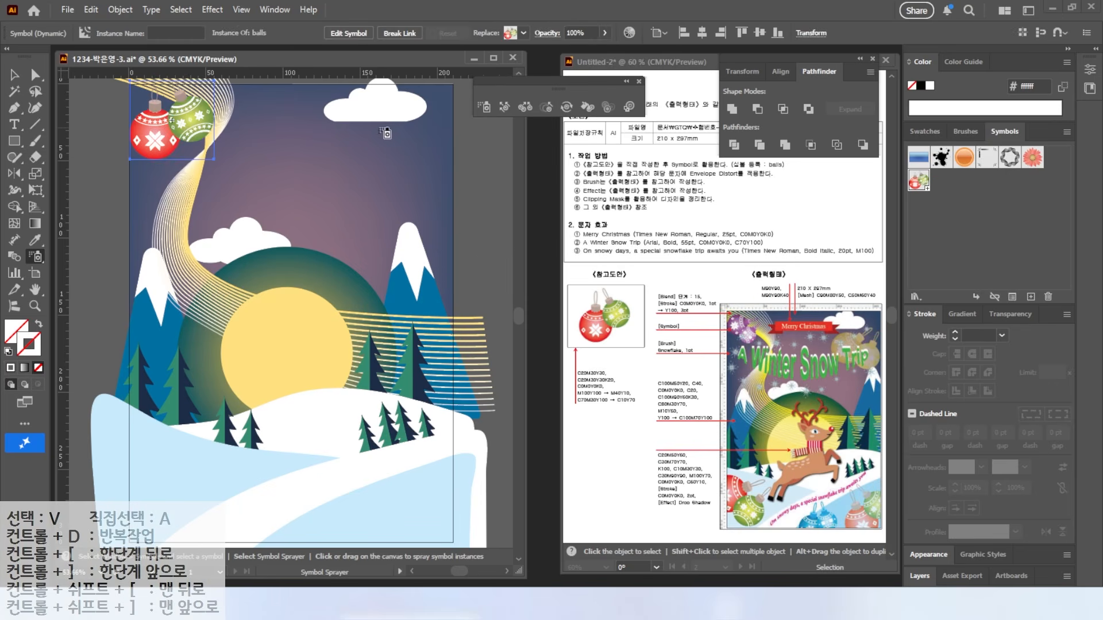
click(392, 131)
click(443, 468)
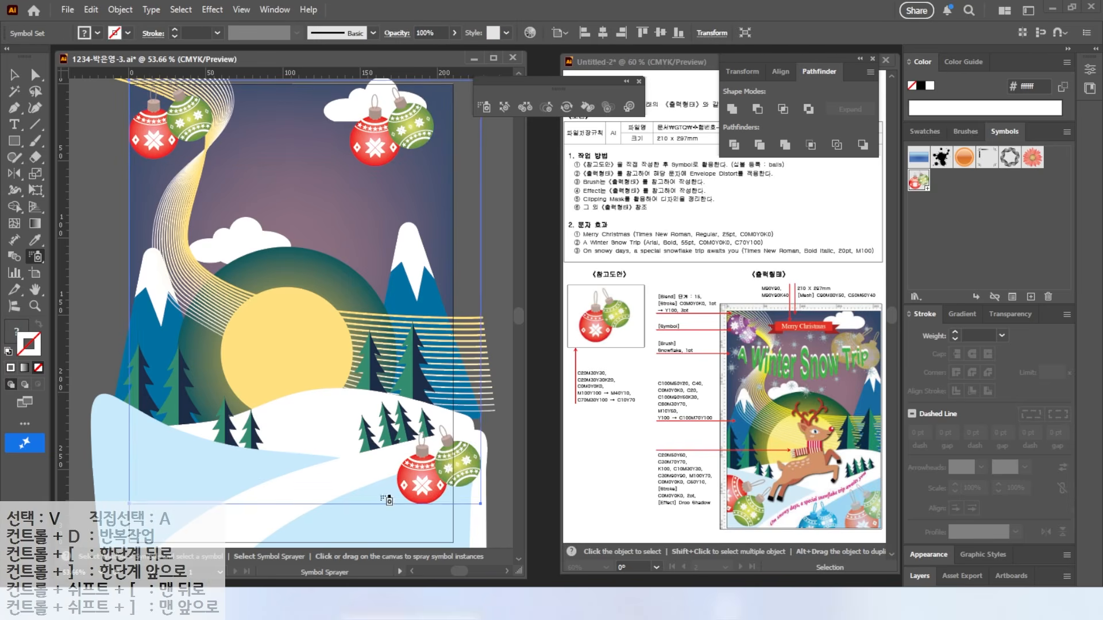
click(328, 514)
click(148, 463)
click(175, 456)
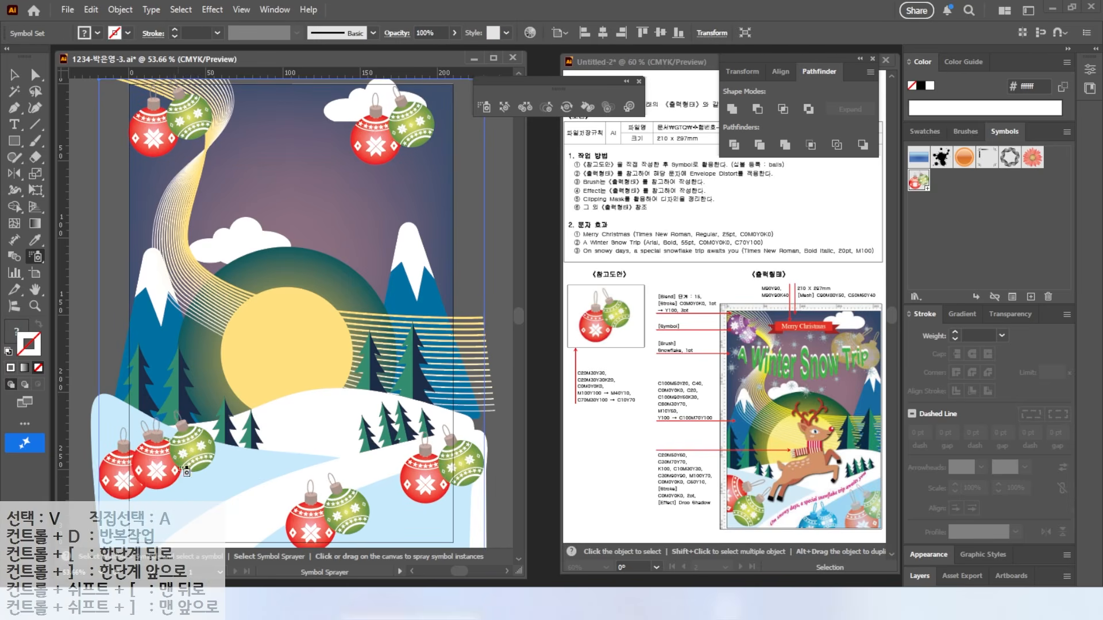
click(177, 471)
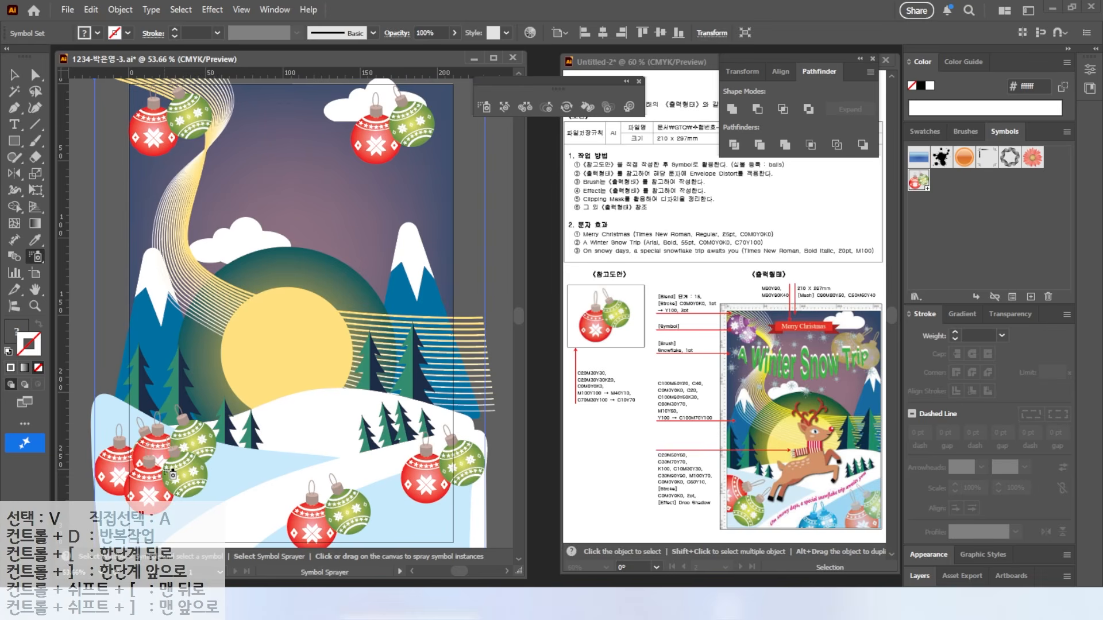
alt+click(167, 471)
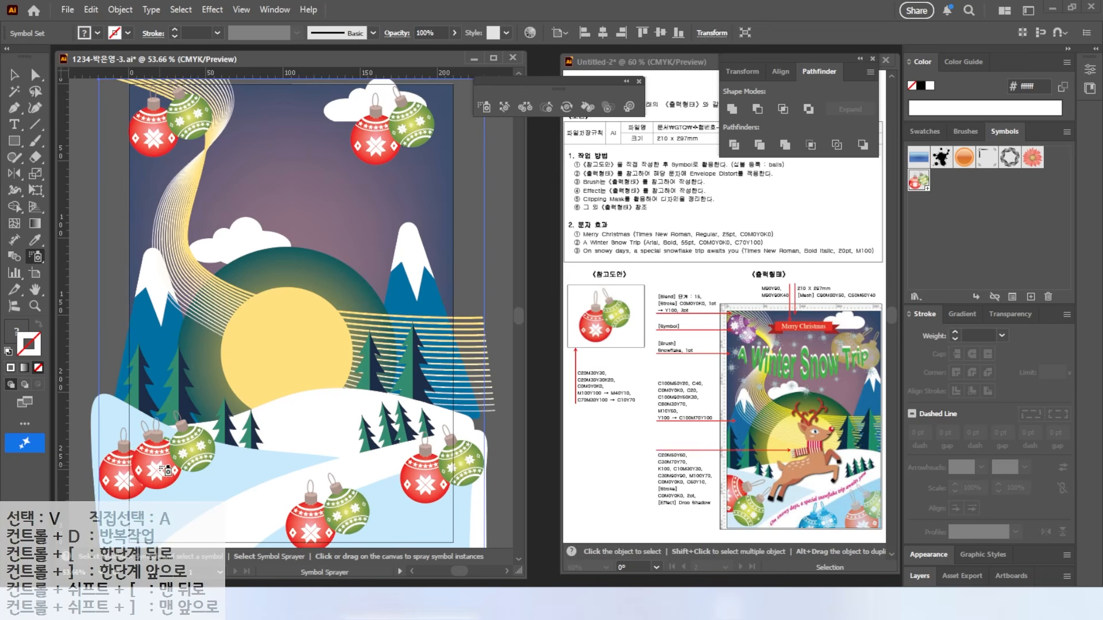
alt+click(166, 471)
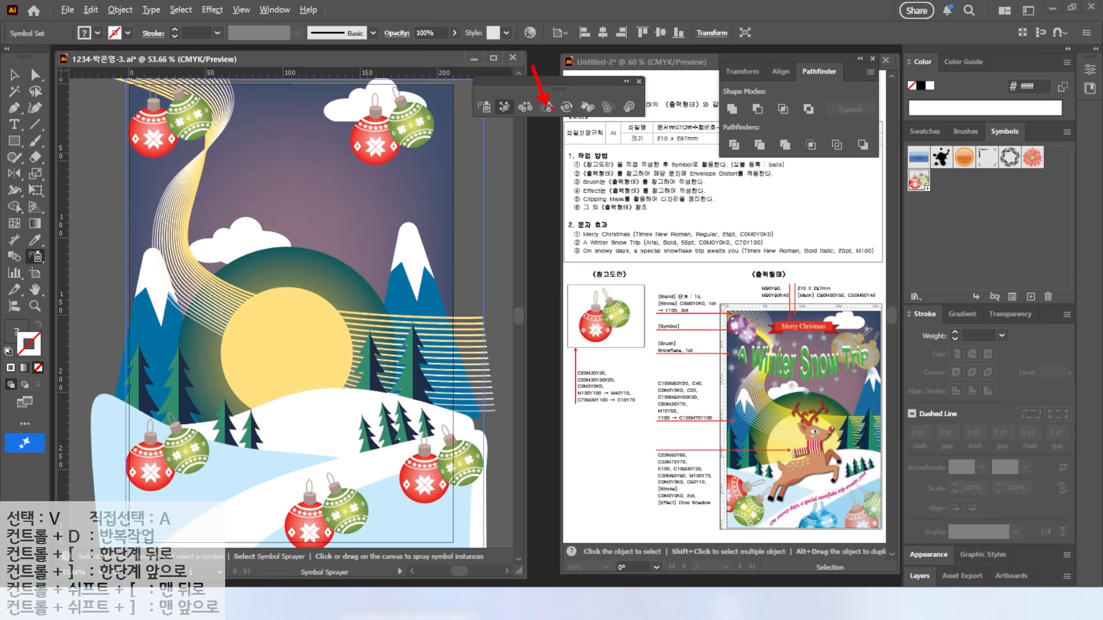
Step: Enlarge the lower-left, lower-right and top-right ornament pairs with the Symbol Sizer
click(547, 107)
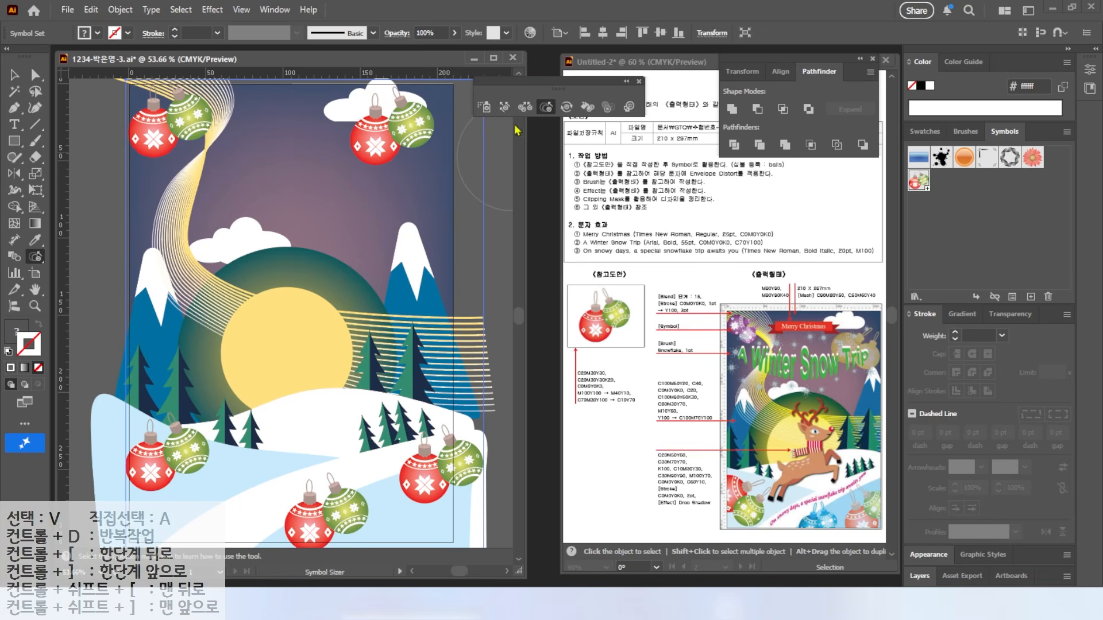
drag(172, 454, 178, 458)
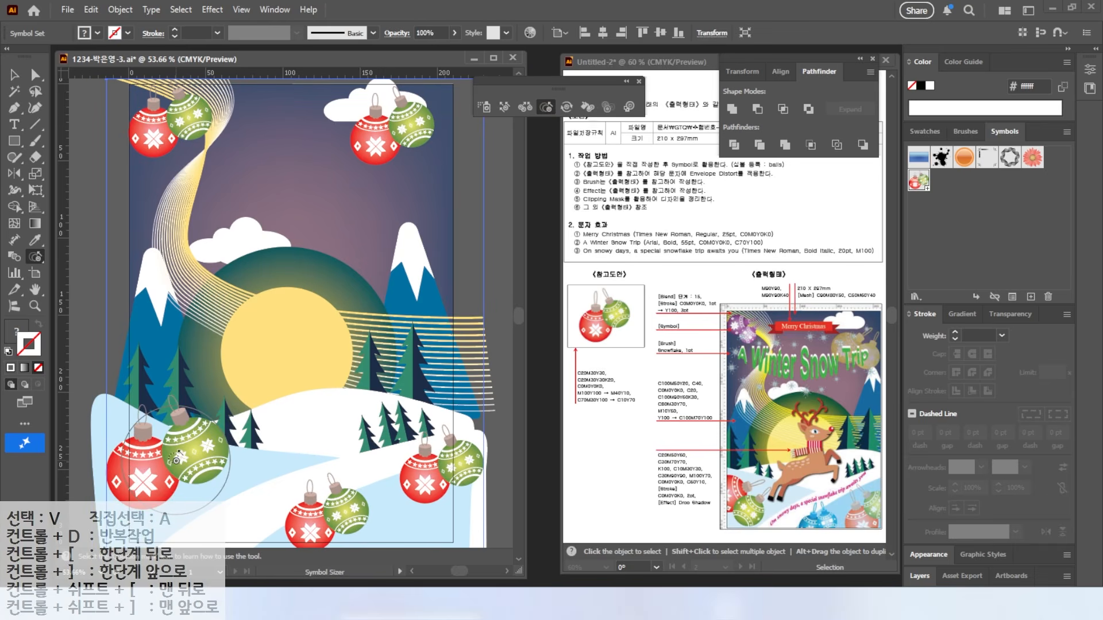
drag(418, 477, 424, 479)
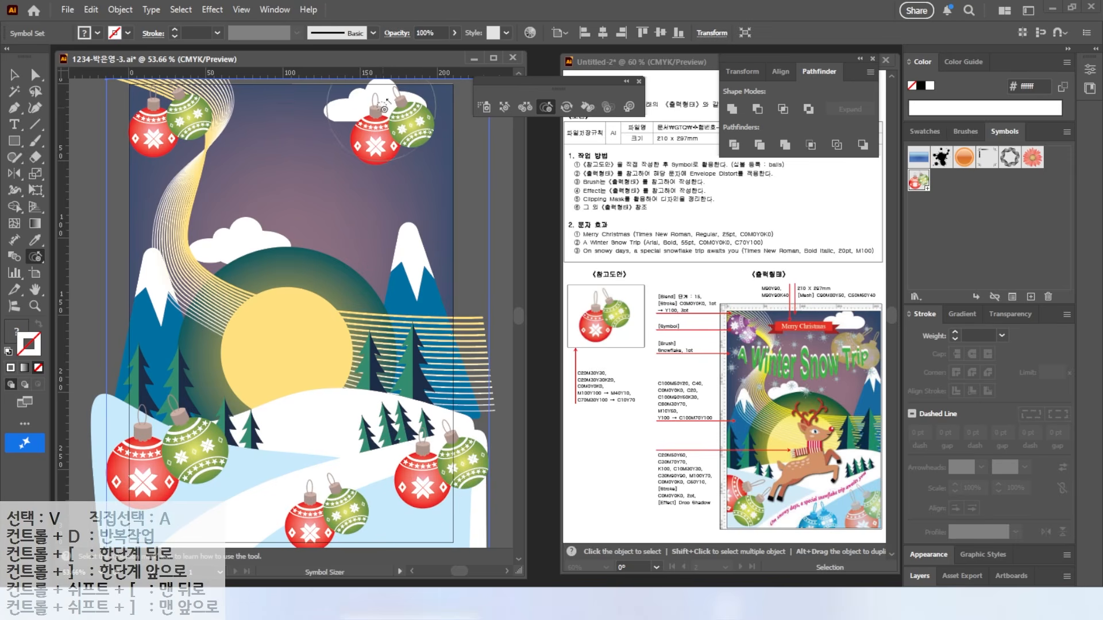
drag(391, 122, 396, 114)
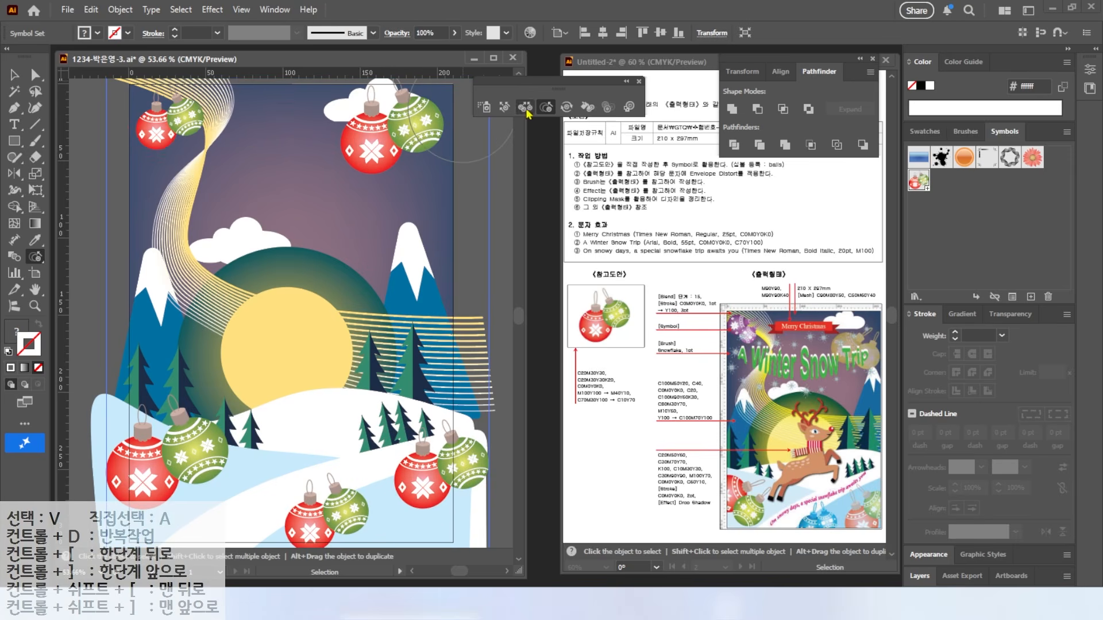
Step: Rotate the lower-right, upper-right and upper-left ornament pairs with the Symbol Spinner
click(565, 108)
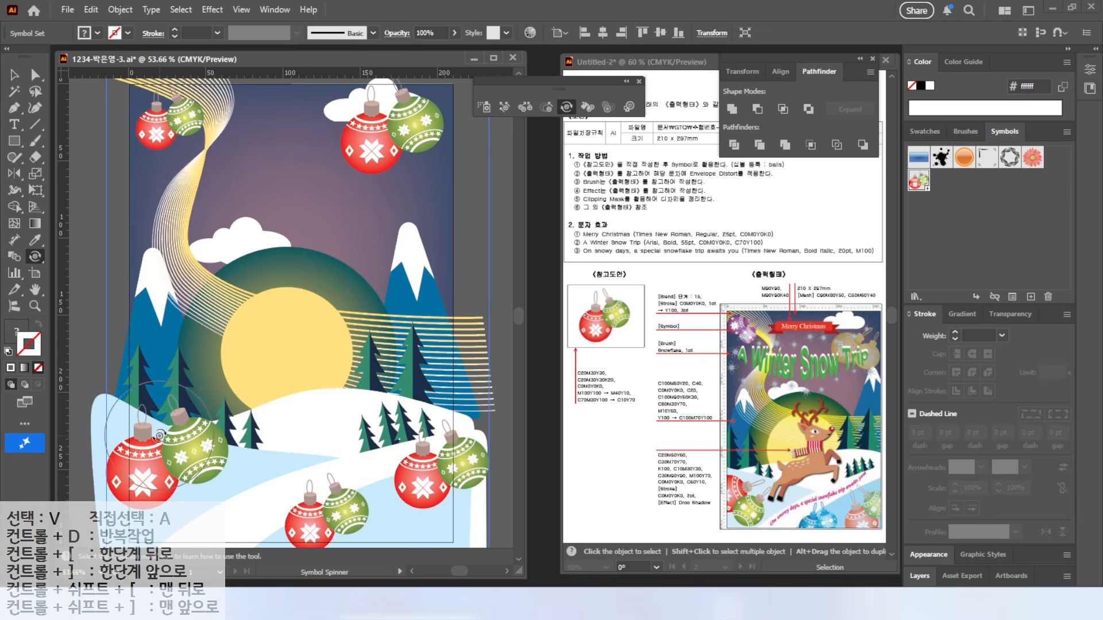
drag(166, 453, 188, 425)
key(ctrl+z)
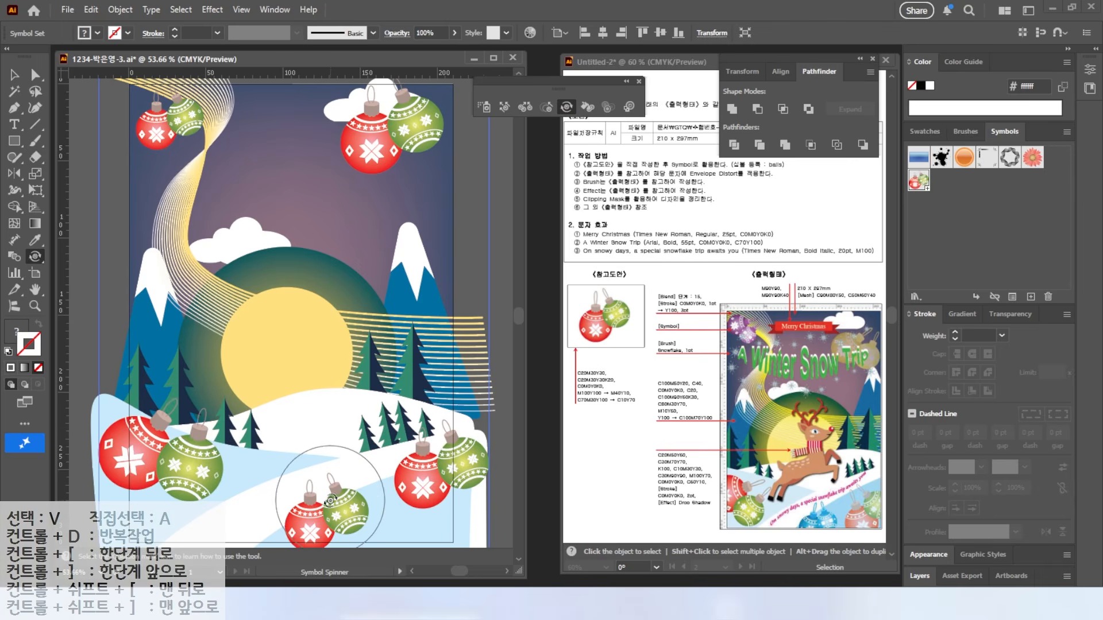
drag(331, 494, 431, 477)
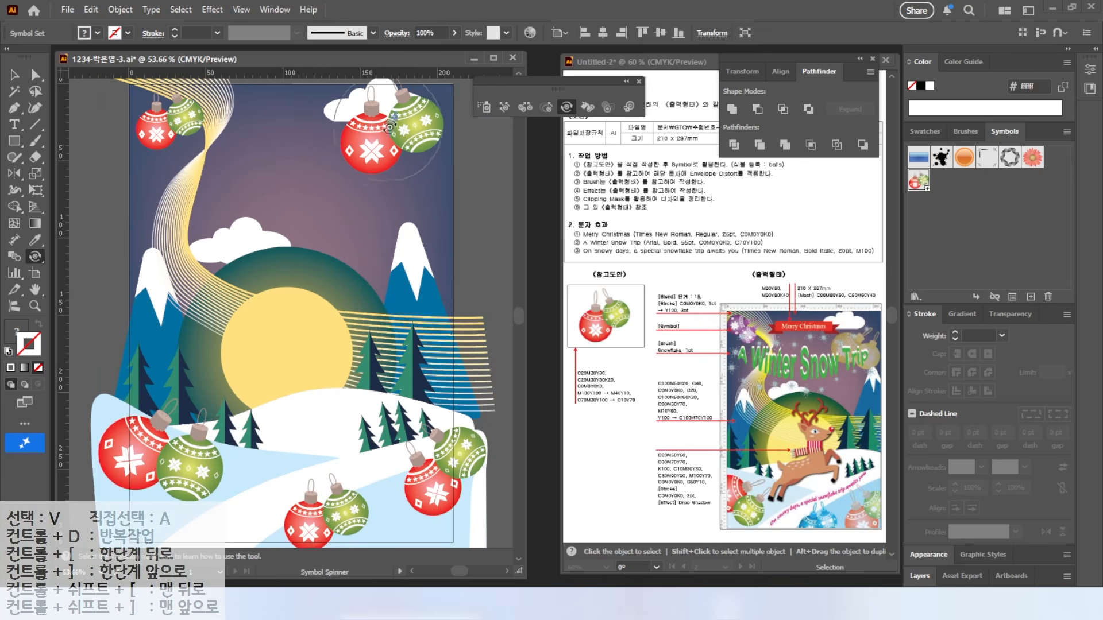
drag(398, 120, 400, 117)
drag(170, 117, 176, 114)
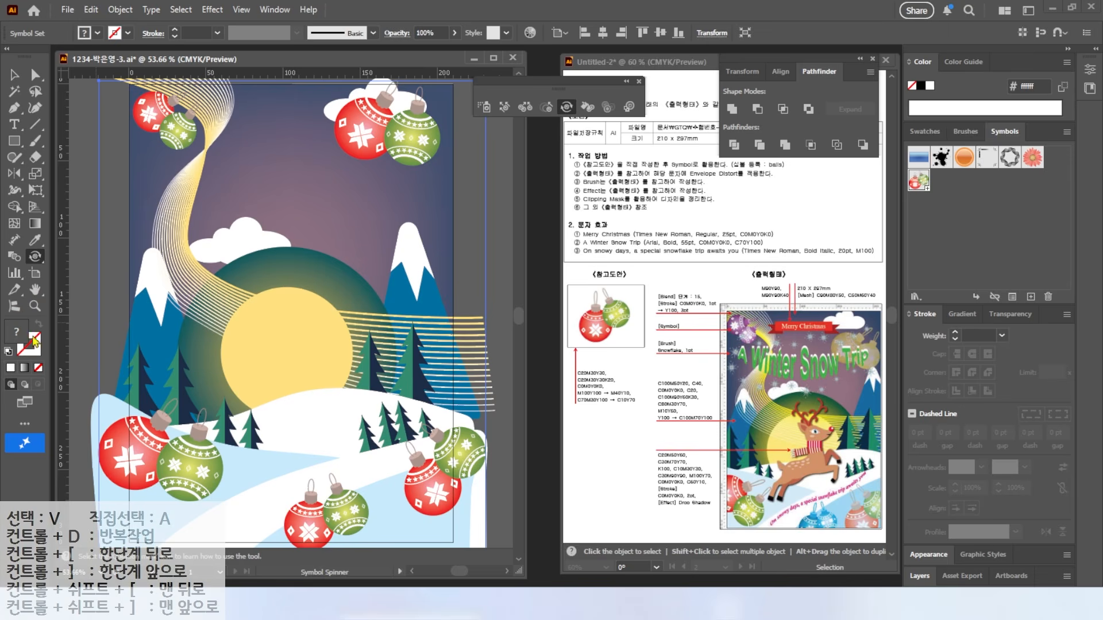
Step: Stain the top-right ornaments yellow, the top-left purple and the bottom ones cyan
click(924, 131)
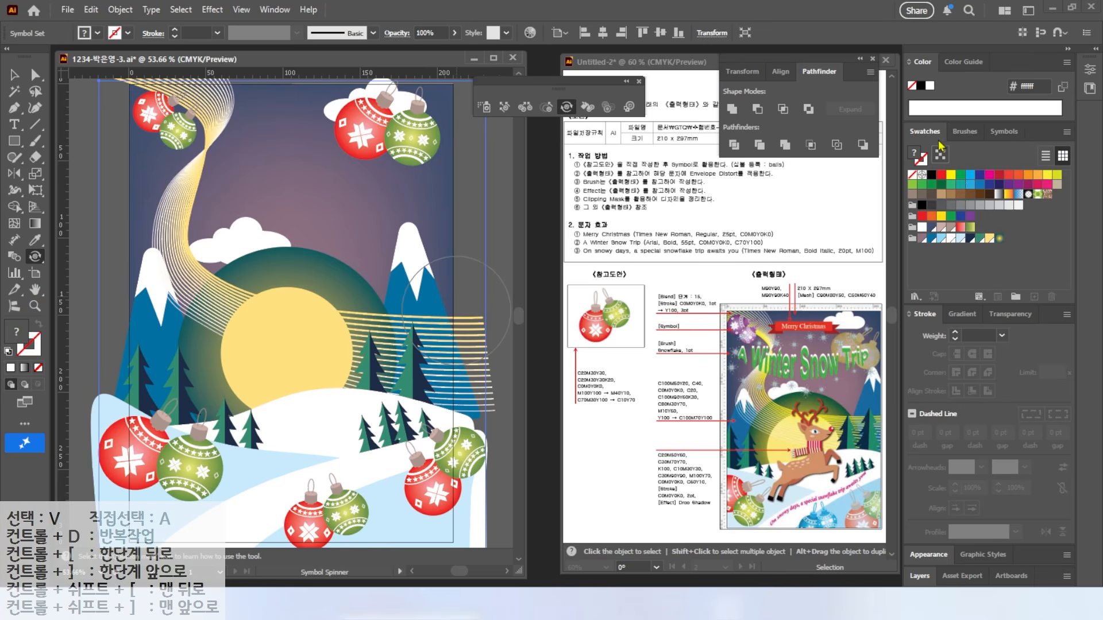
click(951, 175)
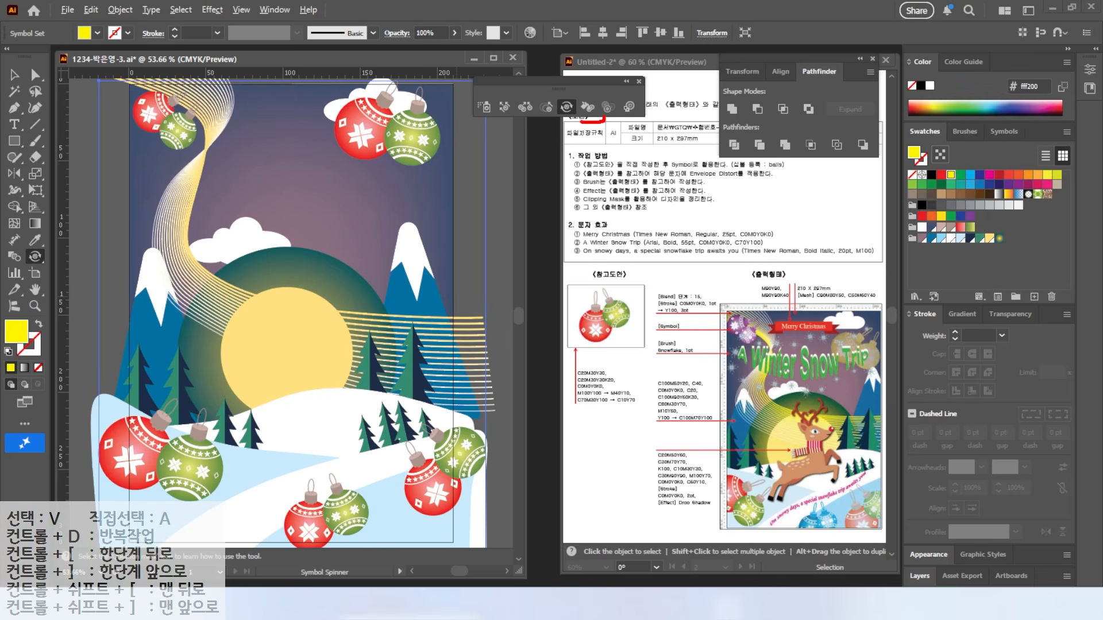
click(587, 106)
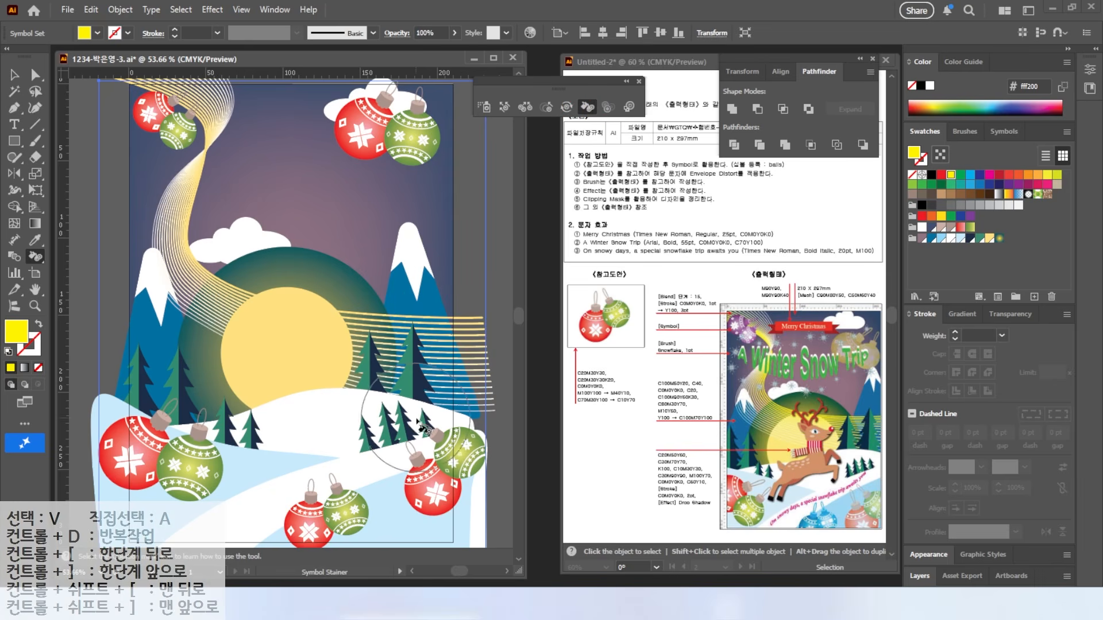
click(393, 136)
click(393, 136)
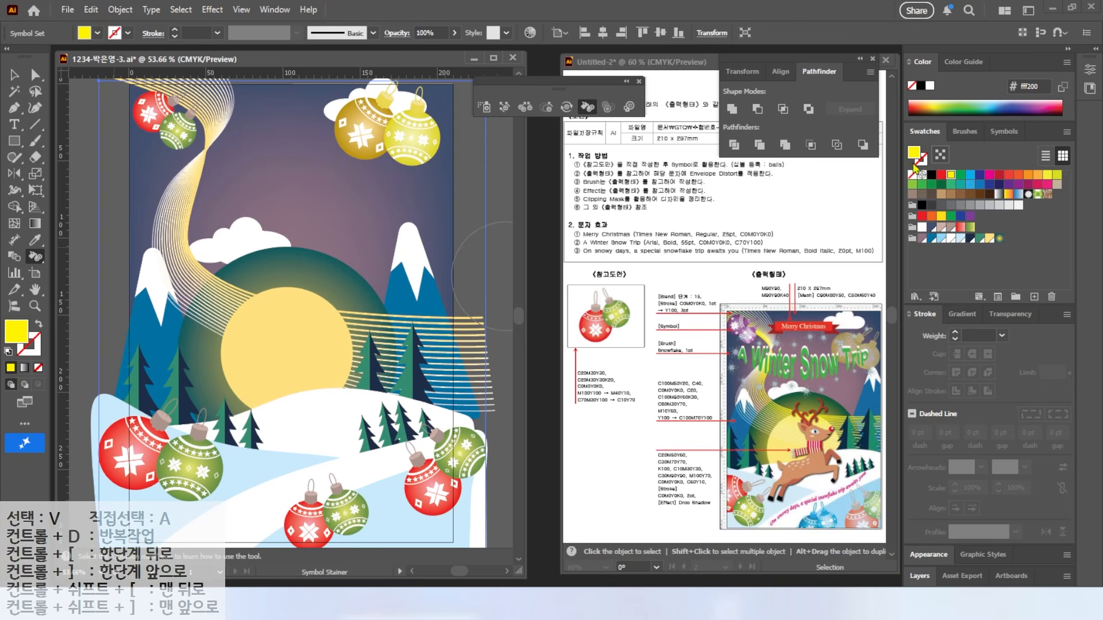
click(1018, 185)
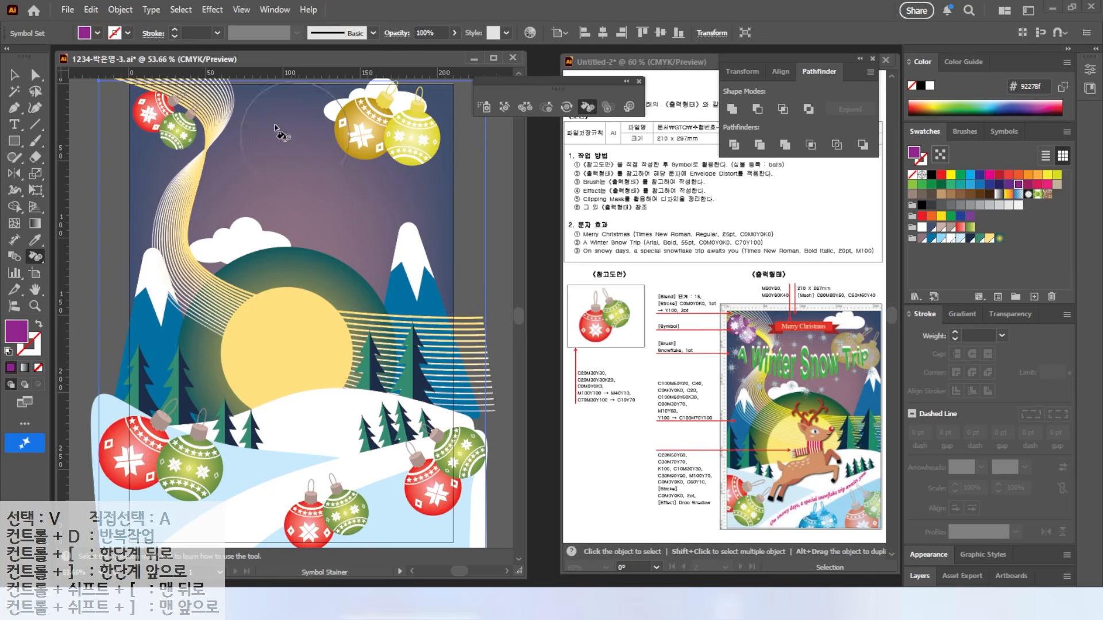
click(166, 123)
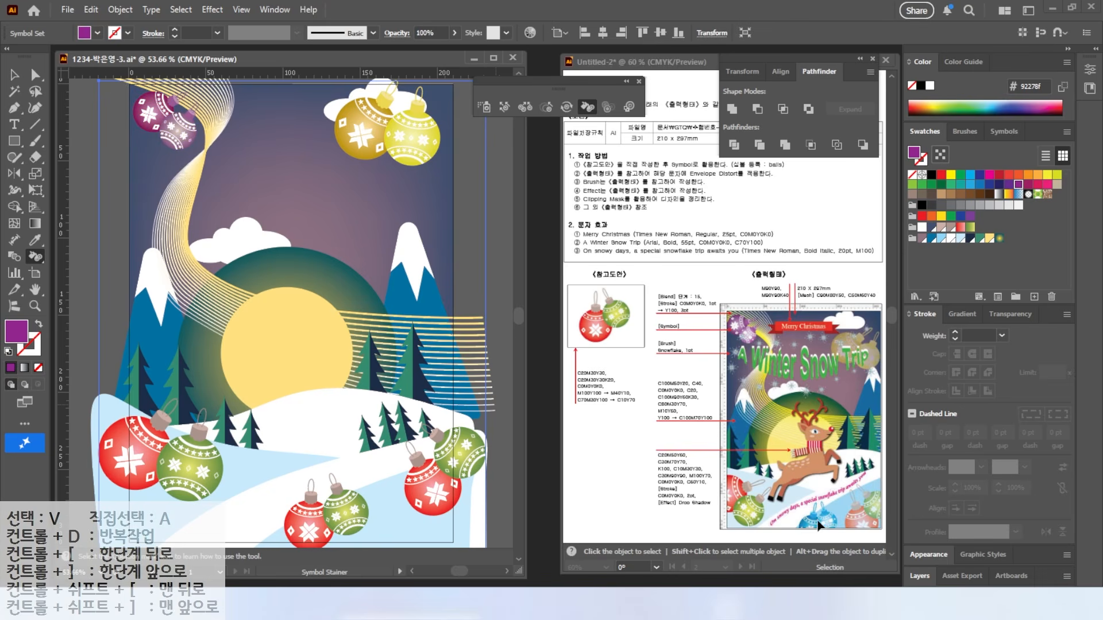
click(970, 176)
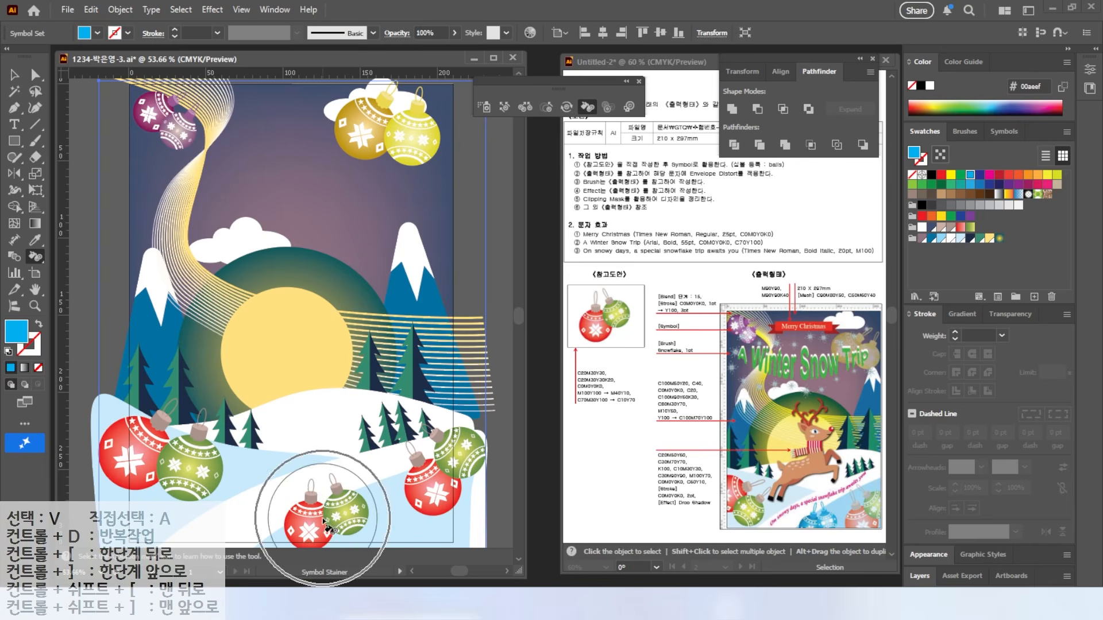
drag(323, 520, 339, 505)
Step: Fade the lower-right ornaments and the two yellow ornaments under the clouds with Symbol Screener
key(alt+2)
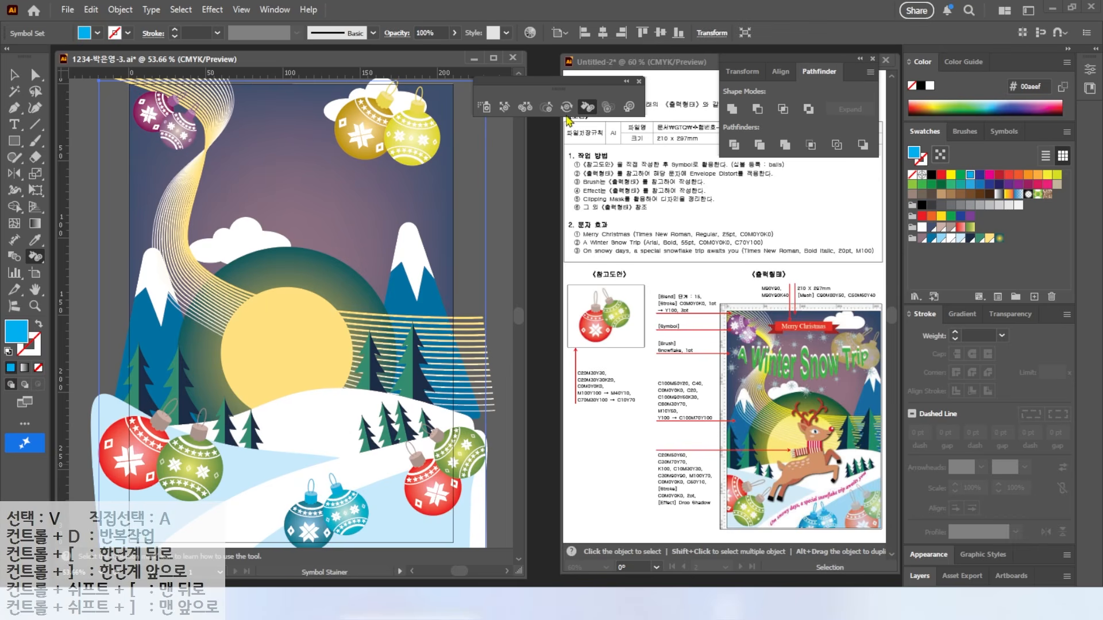
click(608, 107)
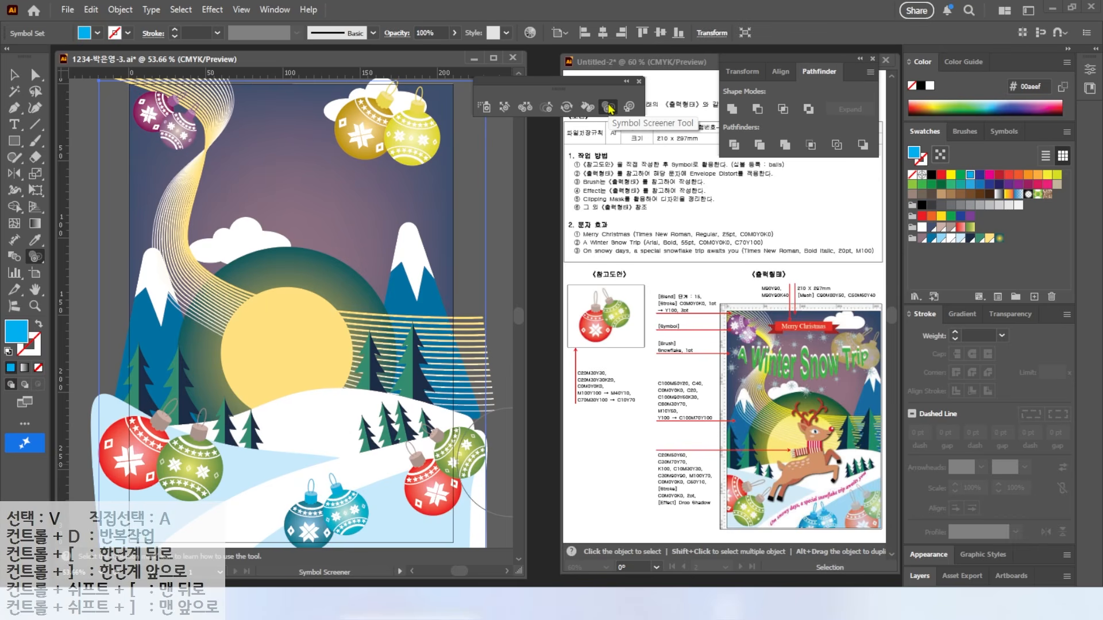
click(438, 484)
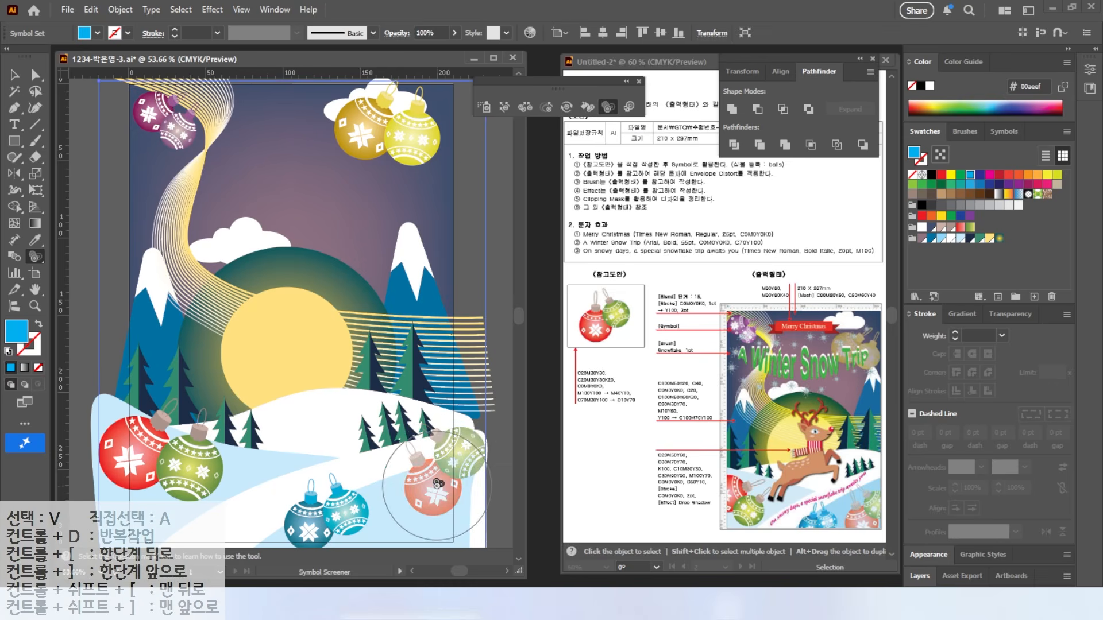
click(438, 484)
click(437, 485)
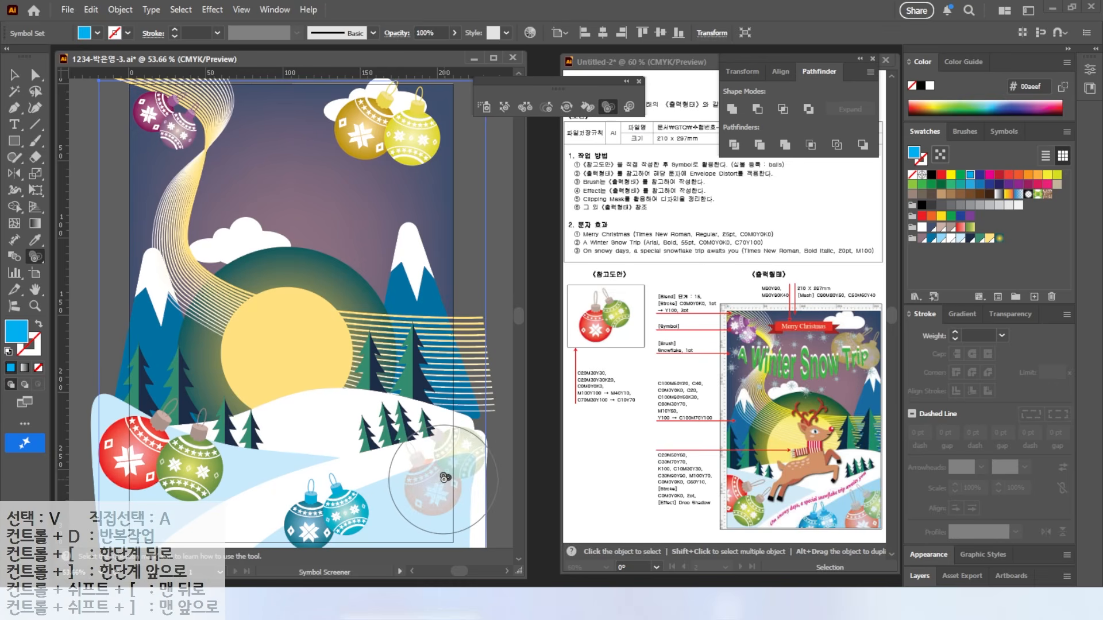
alt+click(444, 477)
drag(387, 126, 393, 129)
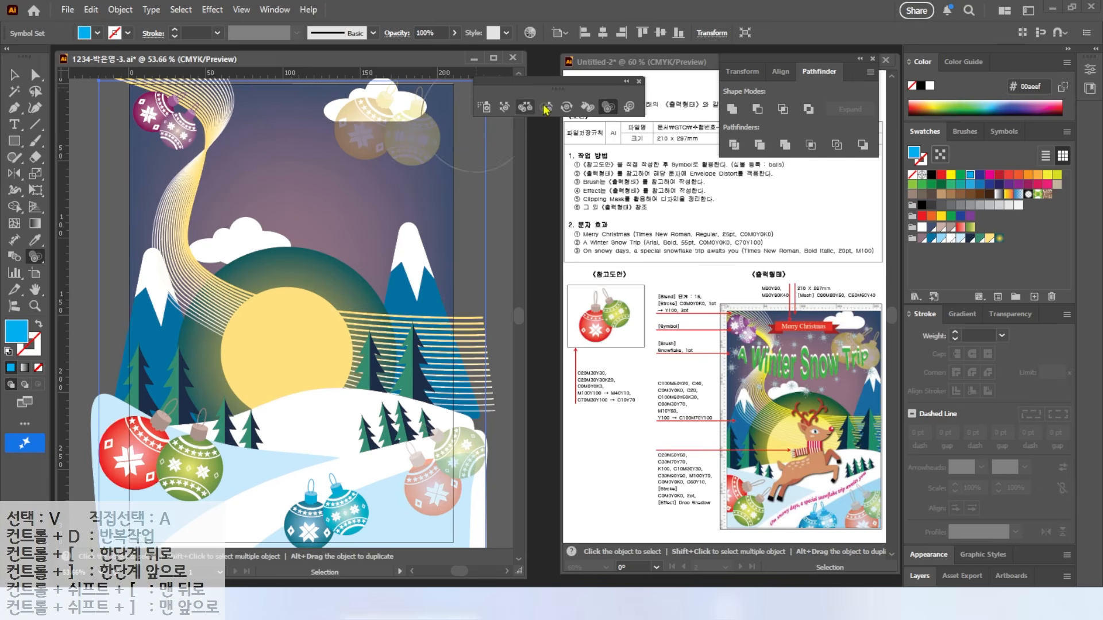
Step: Shift the yellow, purple, lower-left and bottom ornament clusters into new positions
click(502, 108)
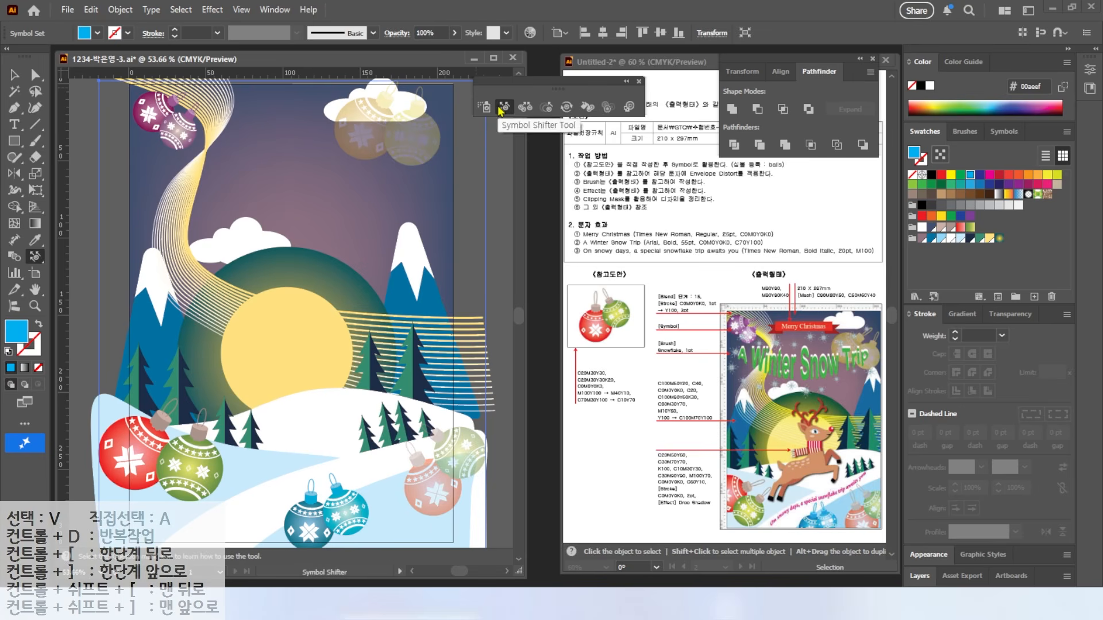
drag(435, 140, 432, 146)
mouse_move(165, 121)
mouse_down()
mouse_move(175, 242)
mouse_move(173, 120)
mouse_up()
drag(160, 434, 153, 453)
mouse_move(310, 501)
mouse_down()
mouse_move(352, 504)
mouse_move(422, 469)
mouse_move(441, 492)
mouse_move(352, 504)
mouse_move(323, 518)
mouse_up()
key(v)
click(639, 86)
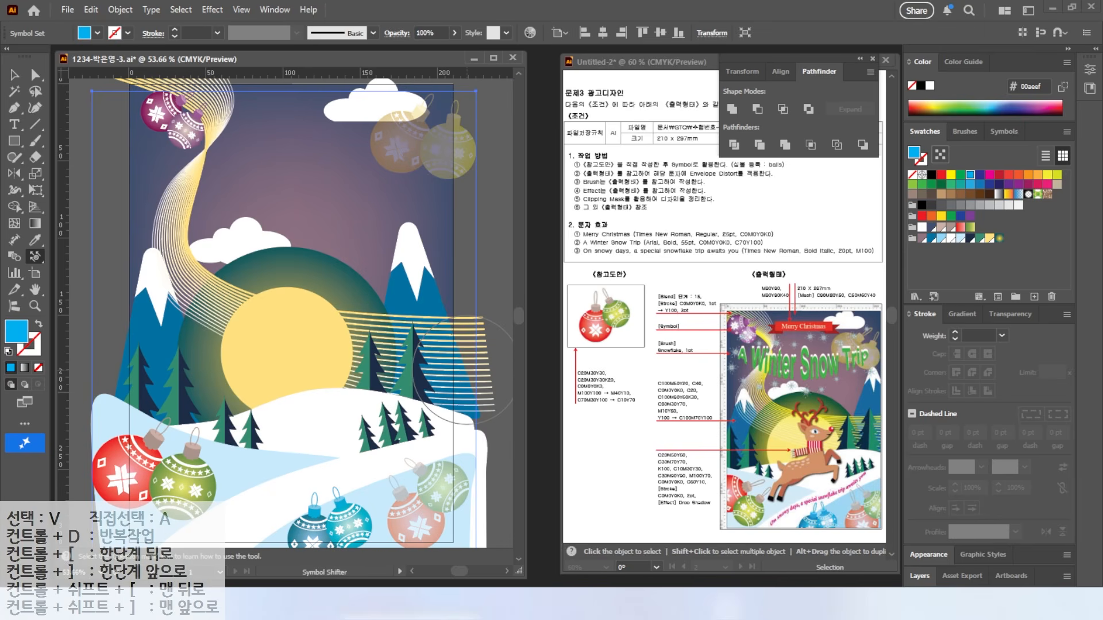
mouse_move(868, 348)
mouse_down()
mouse_move(905, 348)
mouse_move(712, 377)
mouse_move(701, 338)
mouse_move(700, 372)
mouse_up()
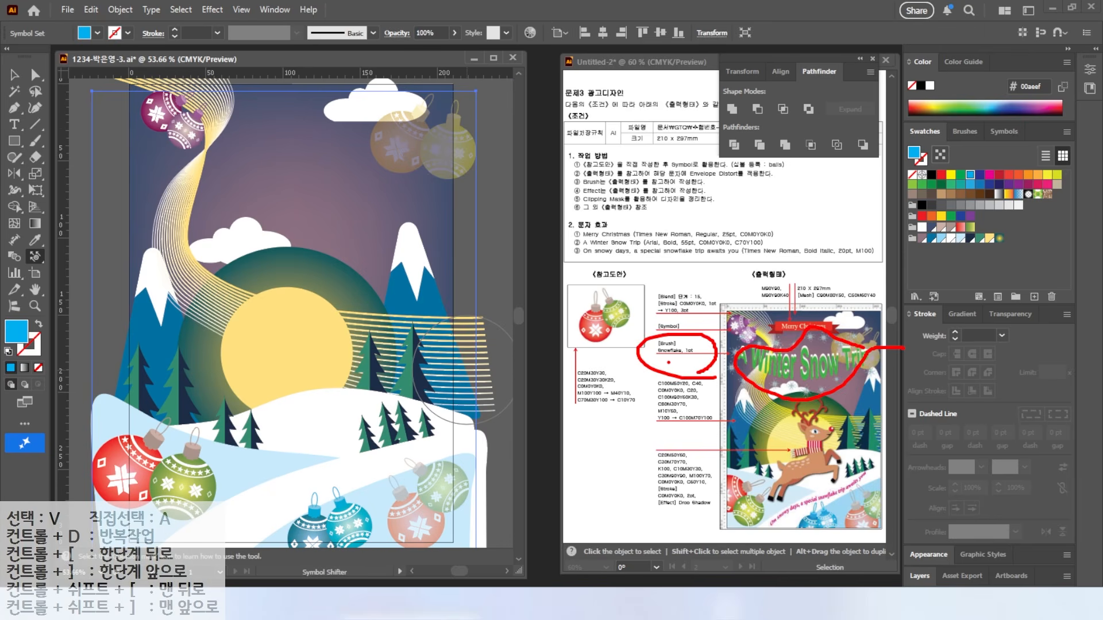
key(Escape)
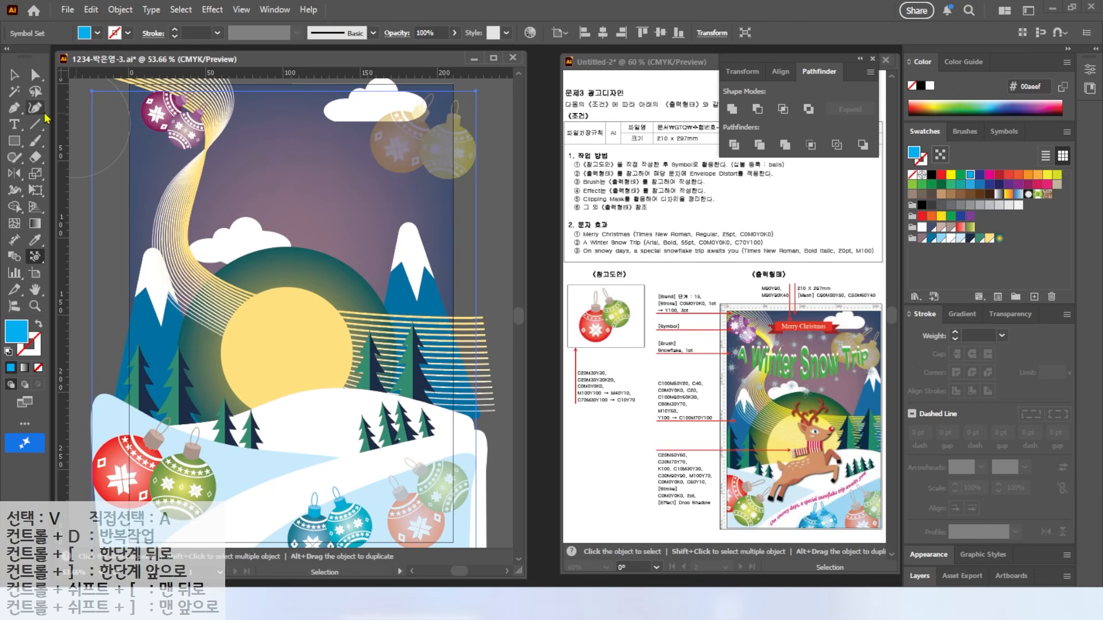
Step: Draw a wavy freehand line across the upper sky with the Paintbrush and select it
click(35, 141)
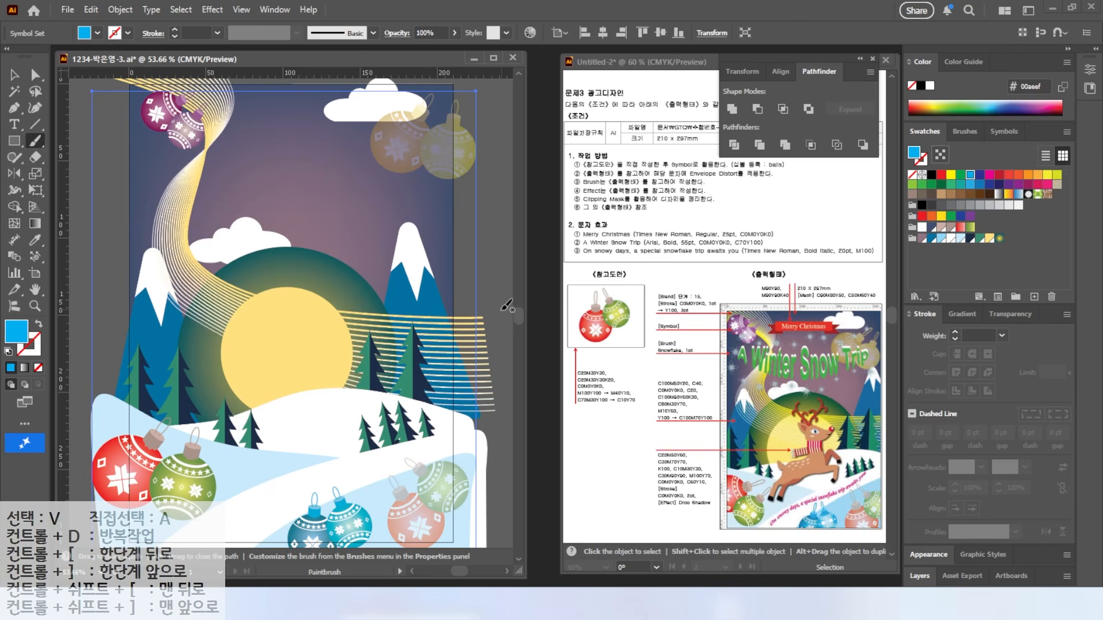
key(alt)
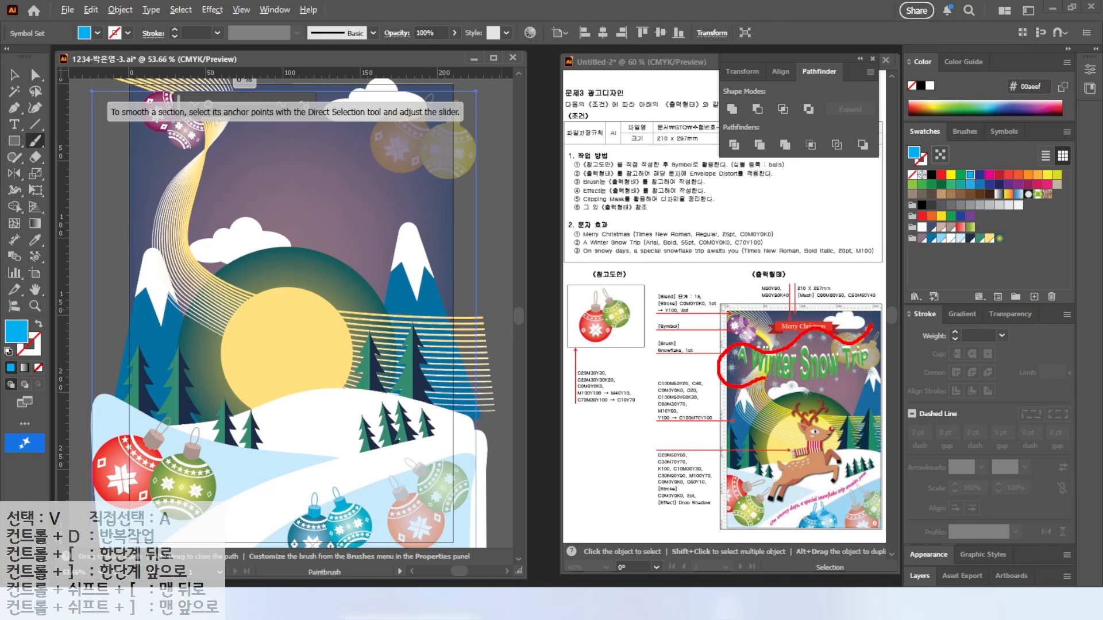
key(Escape)
mouse_move(454, 102)
mouse_down()
mouse_move(224, 150)
mouse_move(229, 221)
mouse_move(491, 163)
mouse_up()
key(v)
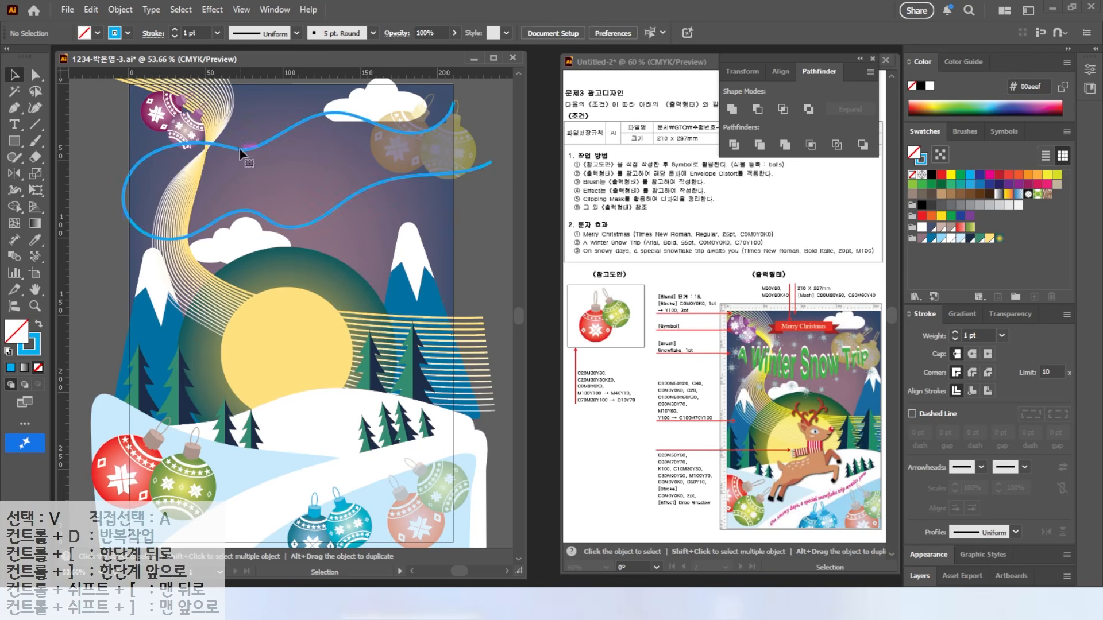
click(240, 149)
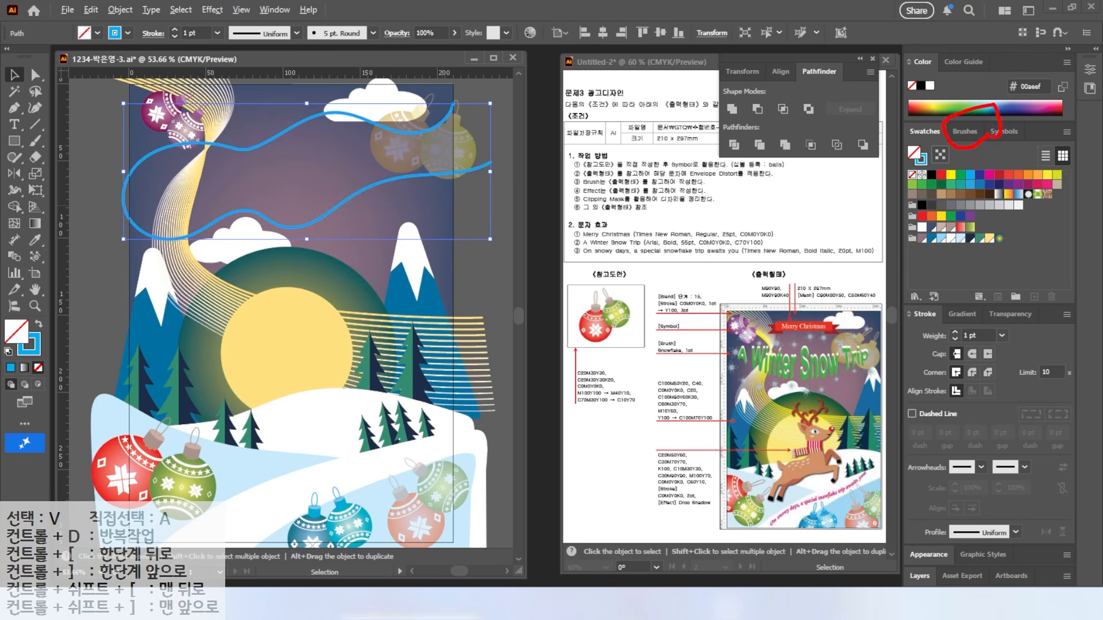
Step: Open the brush libraries from the Brushes panel, starting at Arrows_Special, and enlarge the library panel
click(967, 137)
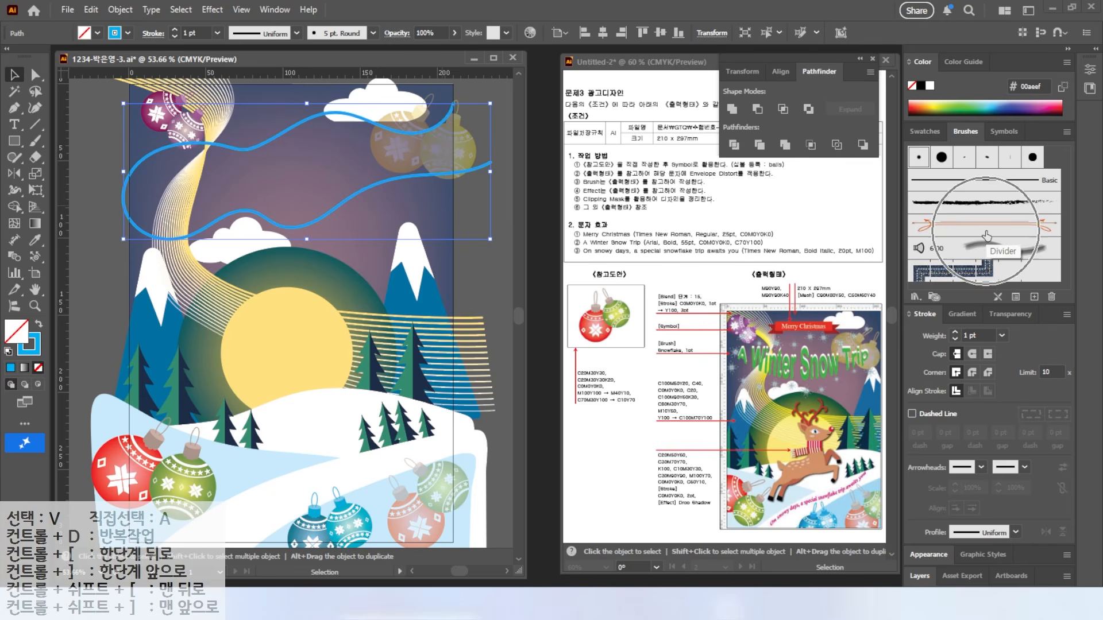
click(915, 298)
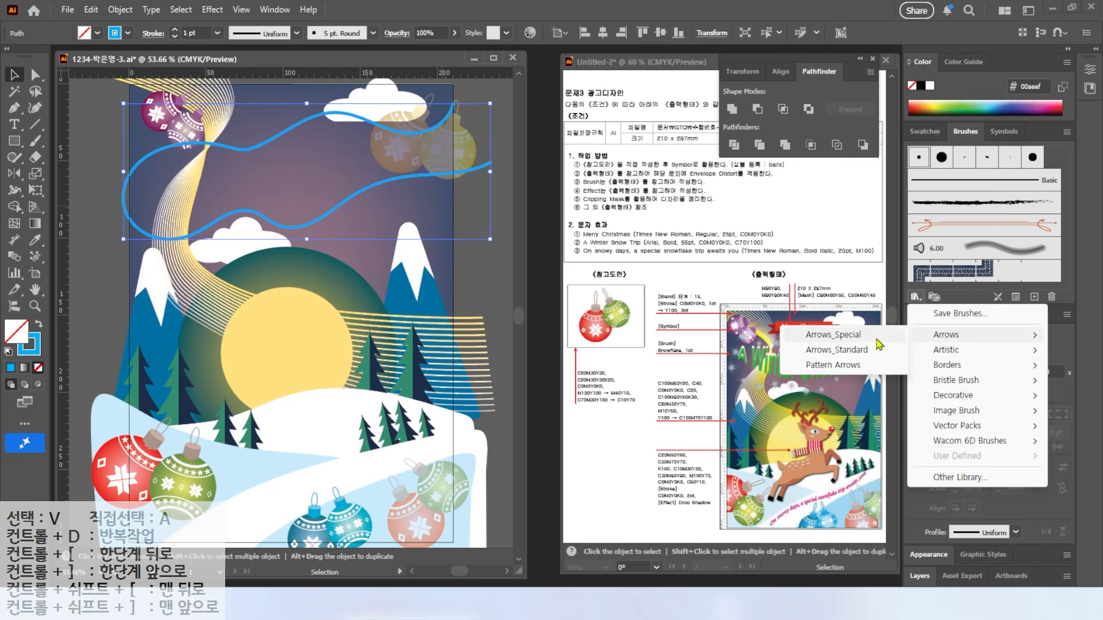
click(859, 336)
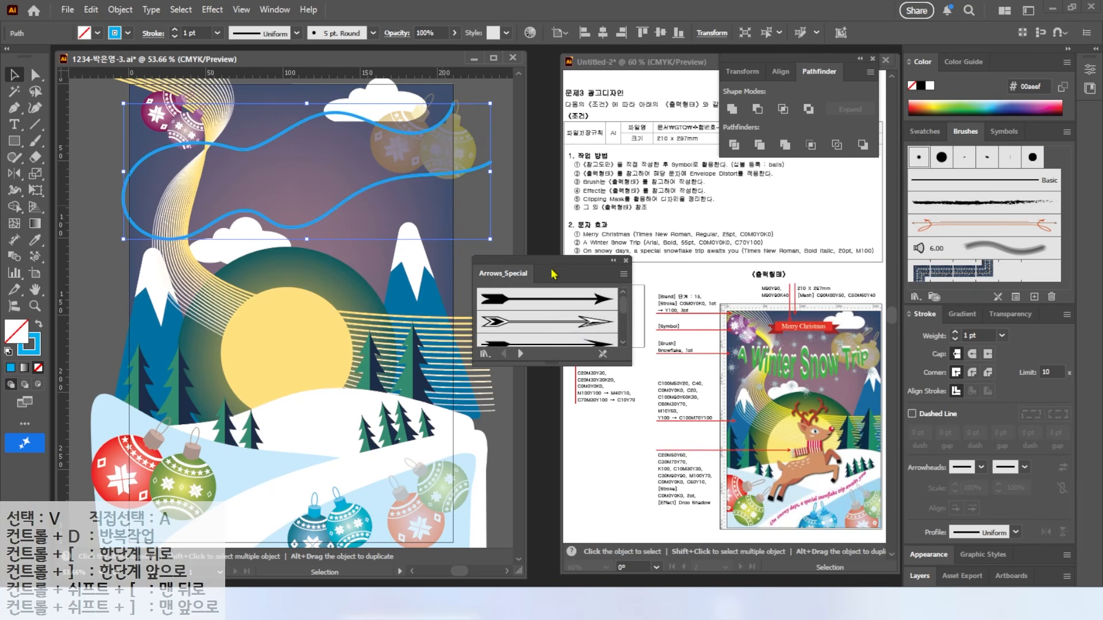
drag(549, 363, 549, 522)
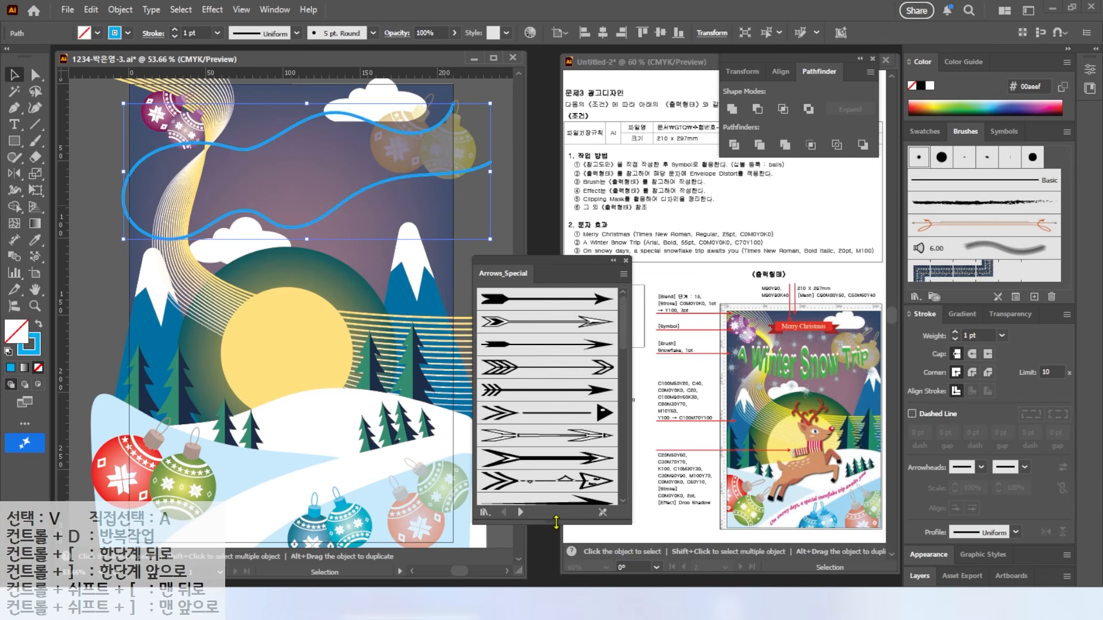
click(521, 512)
click(521, 513)
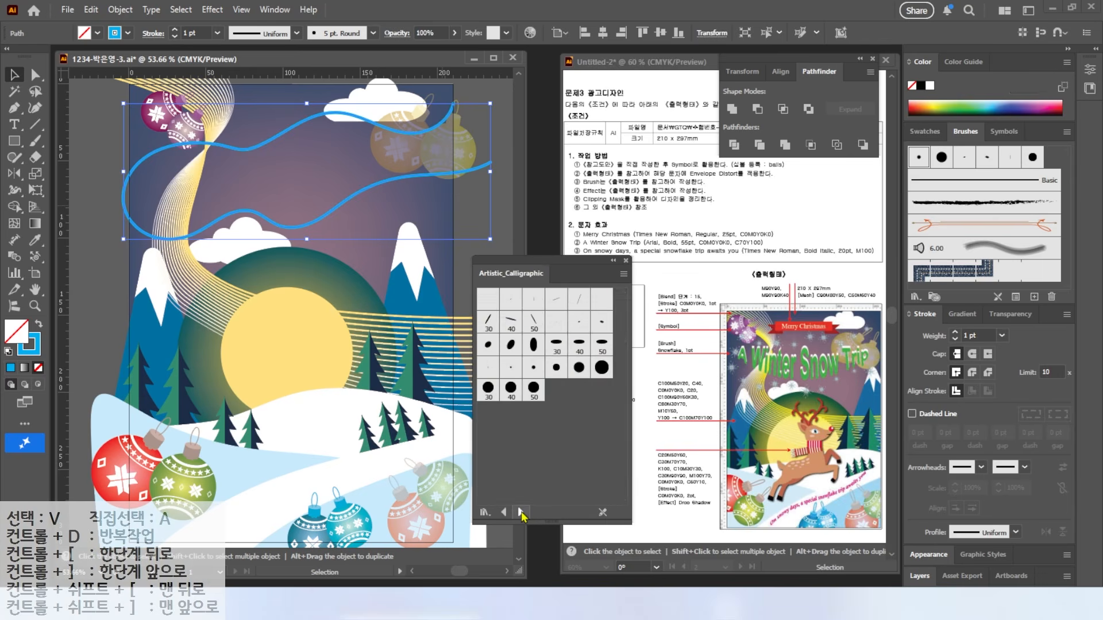
Step: Page to the Decorative_Scatter library, apply the Snowflake brush, and nudge the line slightly up
click(504, 513)
click(521, 513)
click(520, 513)
click(520, 513)
click(521, 513)
click(520, 512)
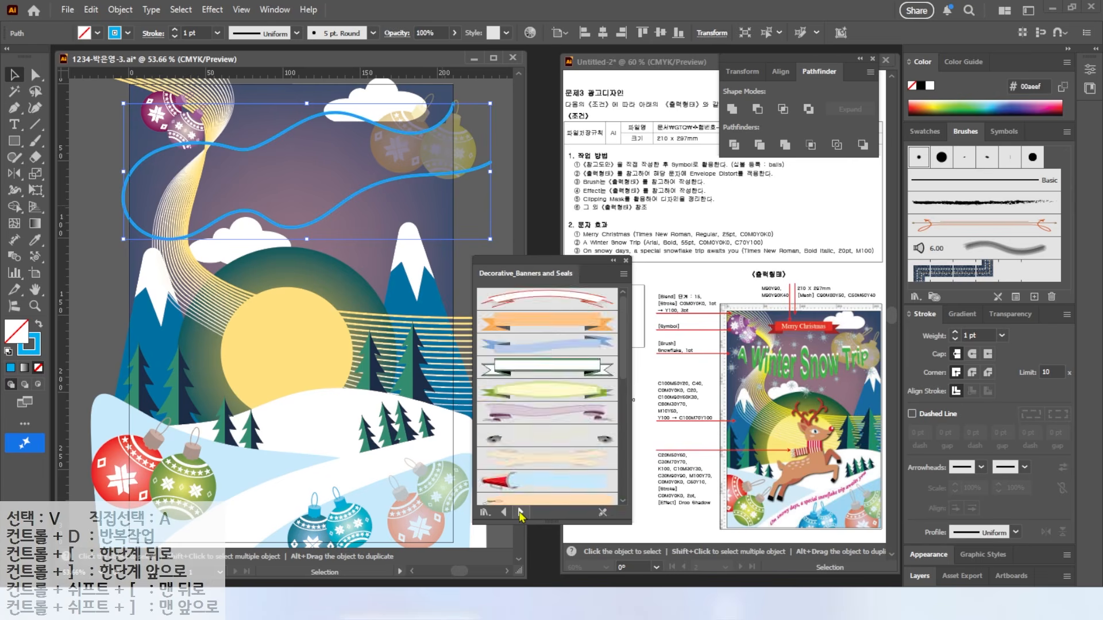
click(520, 512)
click(533, 436)
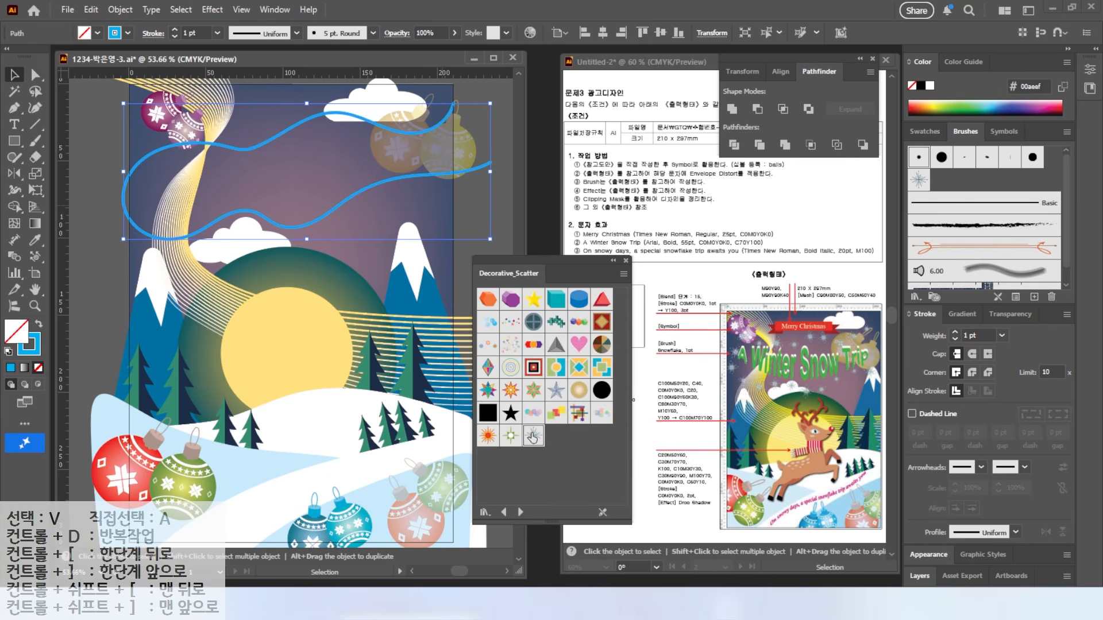
click(626, 261)
drag(260, 144, 260, 140)
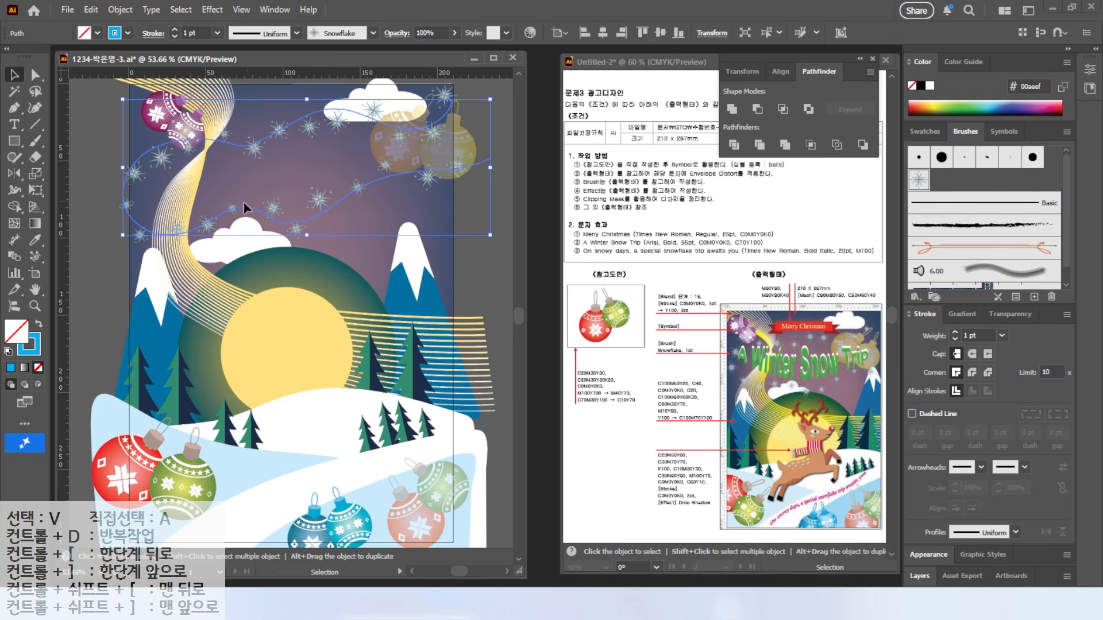
scroll(241, 224, down, 1)
Step: Select all the existing artwork and lock it
scroll(232, 219, down, 1)
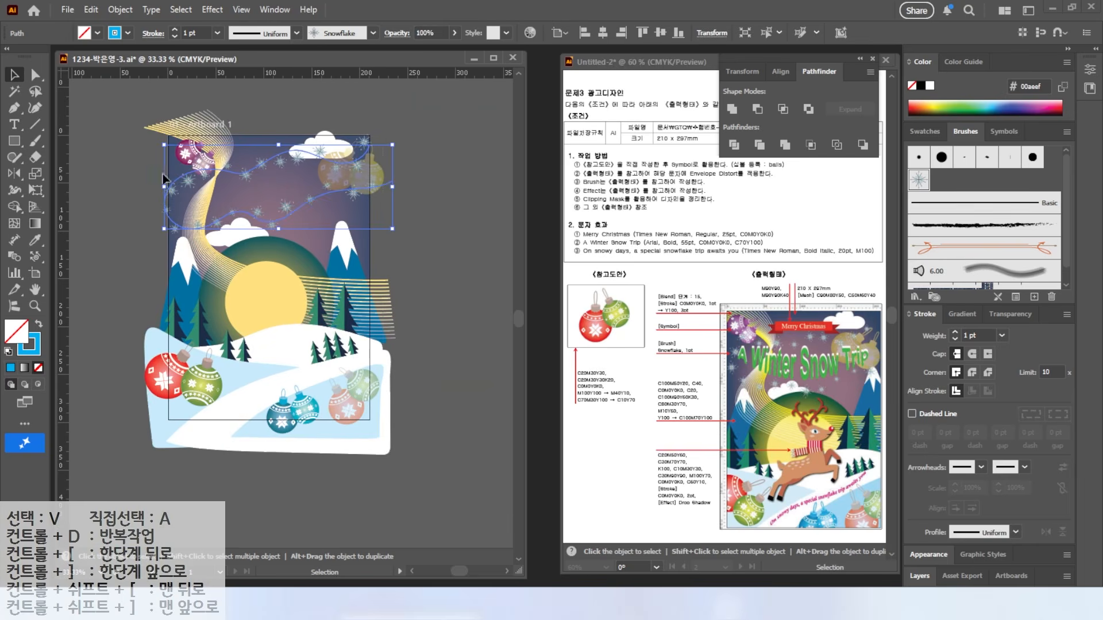
key(ctrl+a)
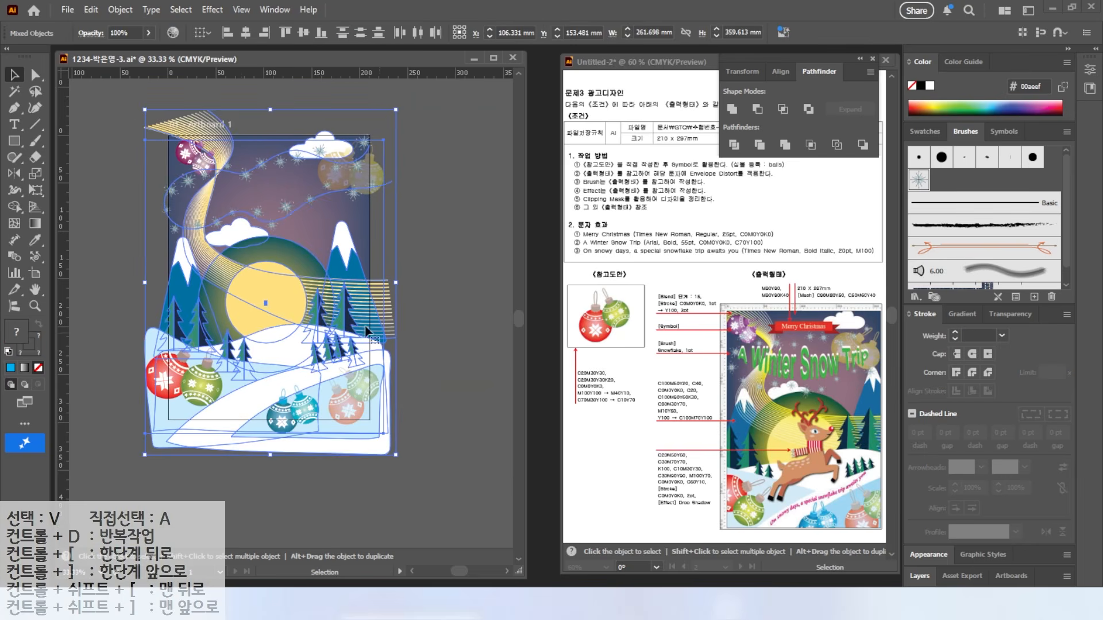
click(122, 10)
mouse_move(153, 149)
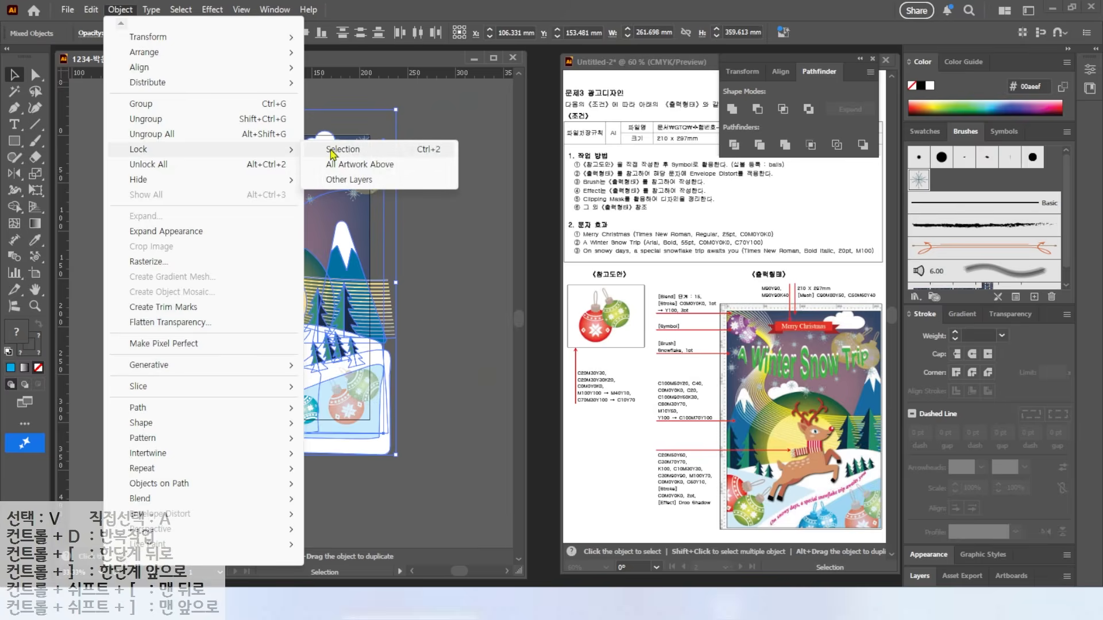
click(336, 151)
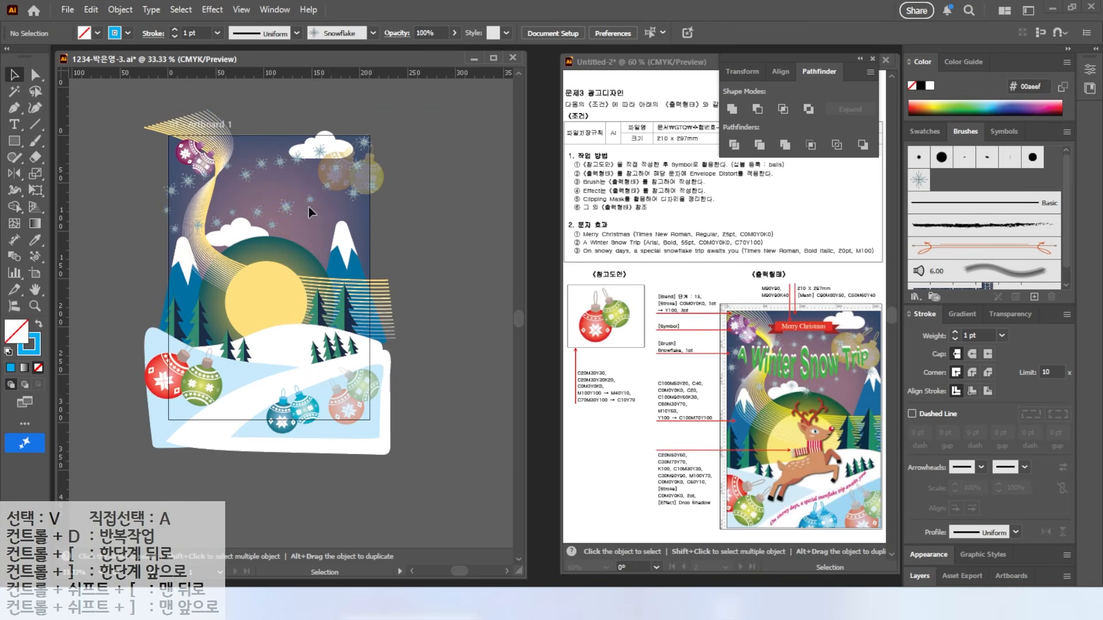
scroll(315, 185, up, 3)
Step: Draw a wide solid-filled rectangle near the top of the poster and create a new swatch group
click(14, 141)
drag(205, 179, 466, 225)
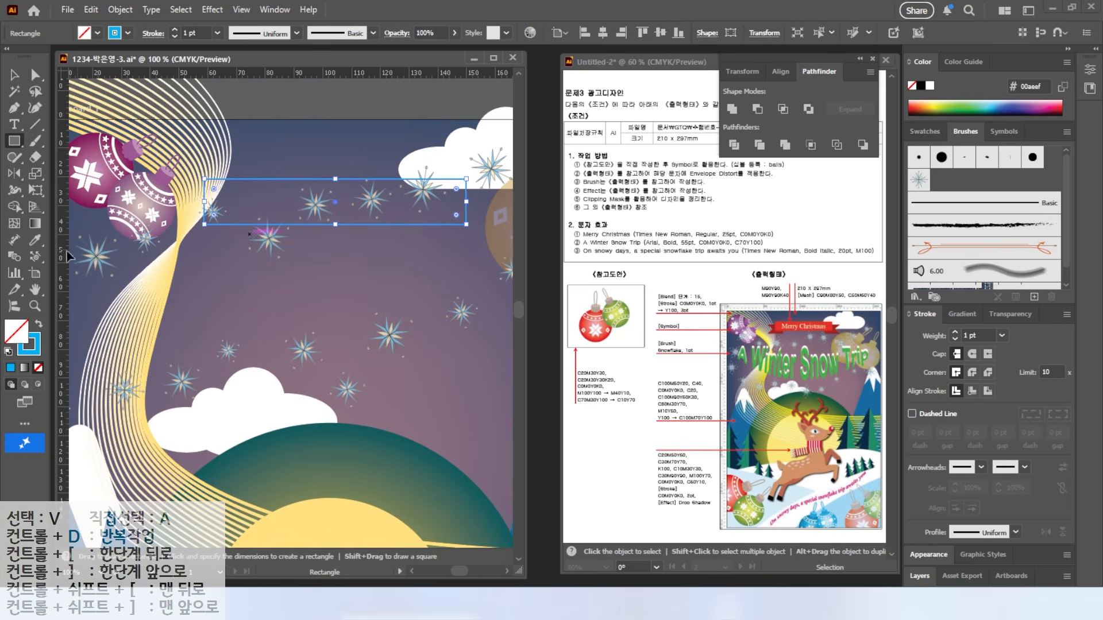
key(shift+x)
click(924, 131)
click(1016, 297)
click(632, 384)
Step: Add a red swatch (C 0, M 90) and a dark red swatch with 40 black; fill the rectangle red
click(1034, 296)
text(0)
key(Tab)
text(90)
key(Tab)
text(90)
key(Tab)
key(Return)
click(1034, 296)
double_click(826, 333)
text(40)
key(Return)
click(932, 251)
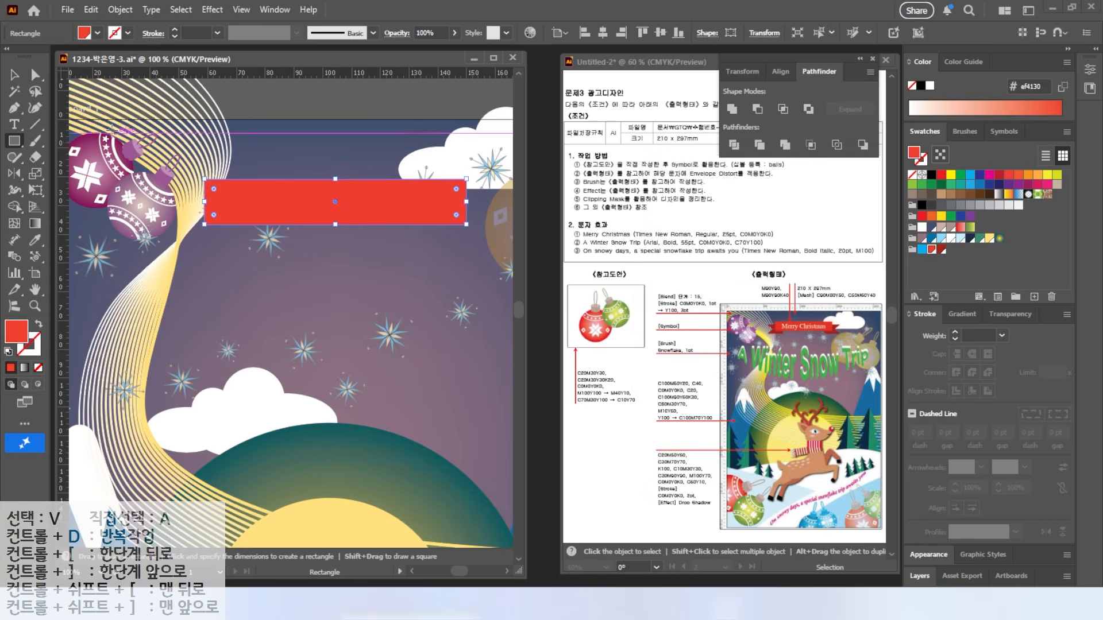
Step: Duplicate the rectangle below-left, fill the copy dark red and narrow it into a short block
key(v)
drag(291, 207, 259, 232)
click(941, 251)
drag(436, 227, 250, 226)
Step: Notch the dark red block's left end by adding an anchor point and pulling it inward
click(14, 107)
click(80, 124)
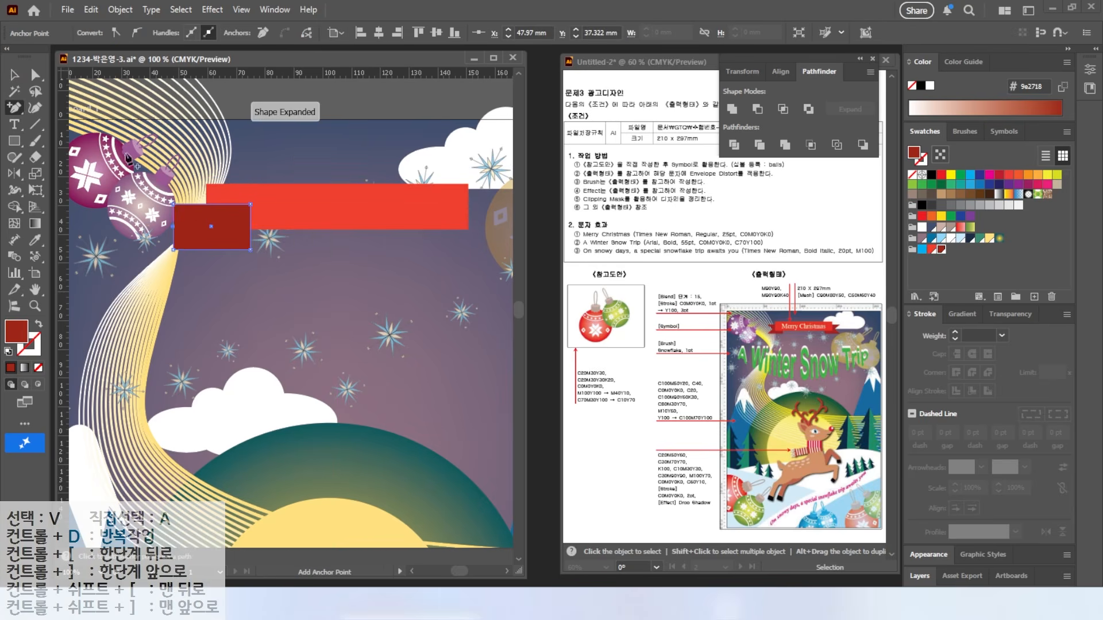
click(174, 226)
key(a)
drag(174, 226, 191, 229)
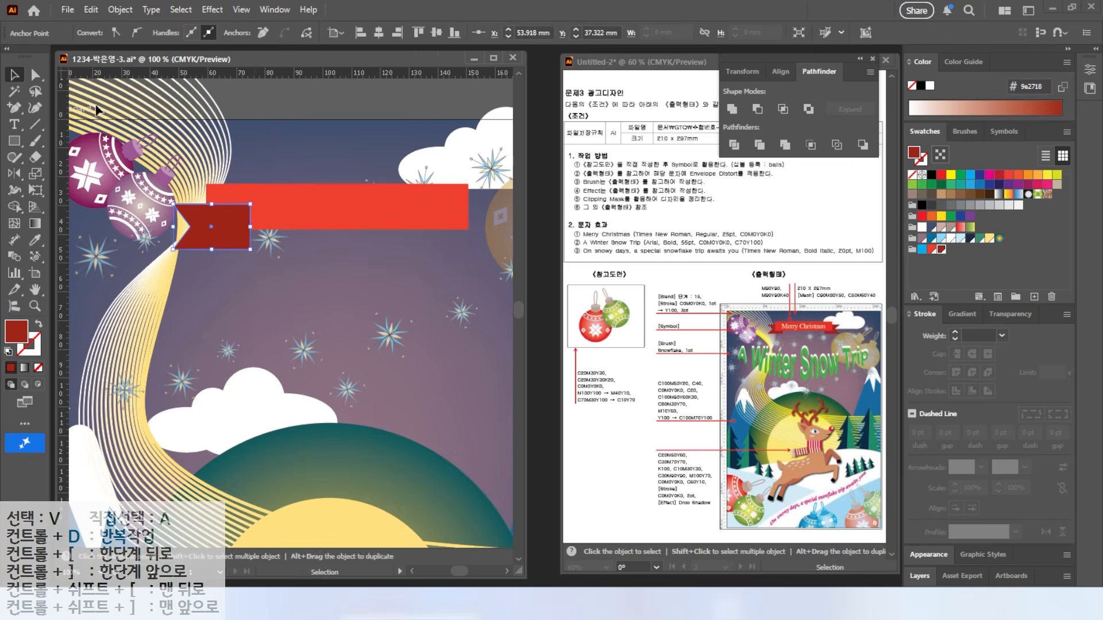
Step: Bring the red rectangle in front of the dark red ribbon end
click(14, 76)
right_click(301, 207)
mouse_move(428, 517)
click(488, 516)
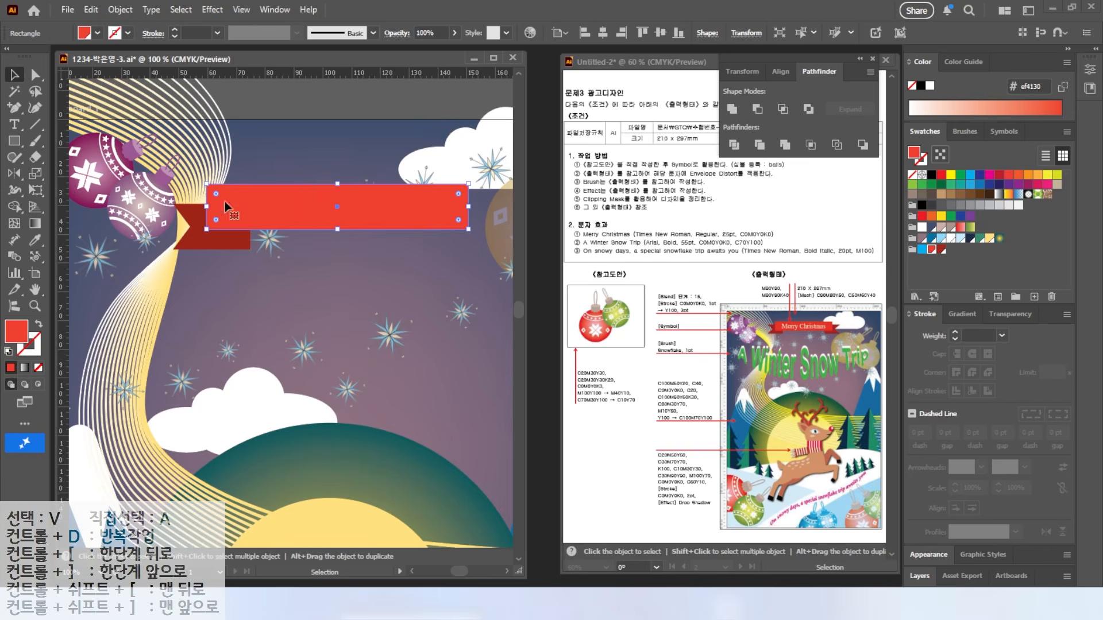
Step: Reflect a copy of the notched ribbon end across the banner's centre to the right side
click(223, 239)
click(14, 174)
alt+click(337, 207)
click(733, 379)
click(14, 124)
click(254, 205)
Step: Type the banner text and format it as white 25 pt Times New Roman
text(Merry Christmas)
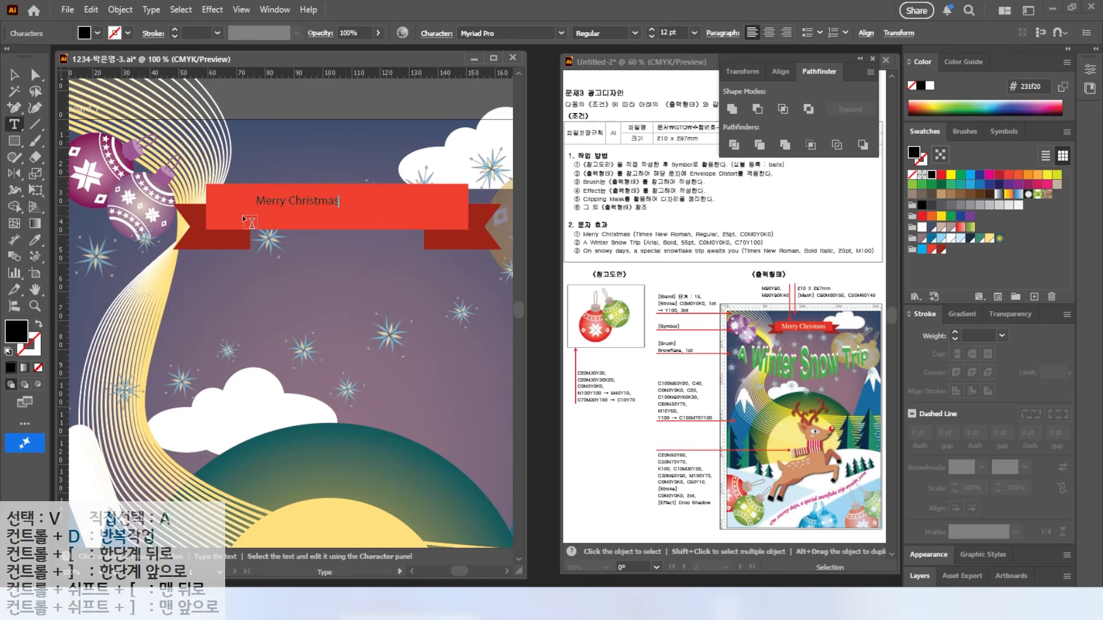
click(15, 76)
click(561, 34)
click(615, 165)
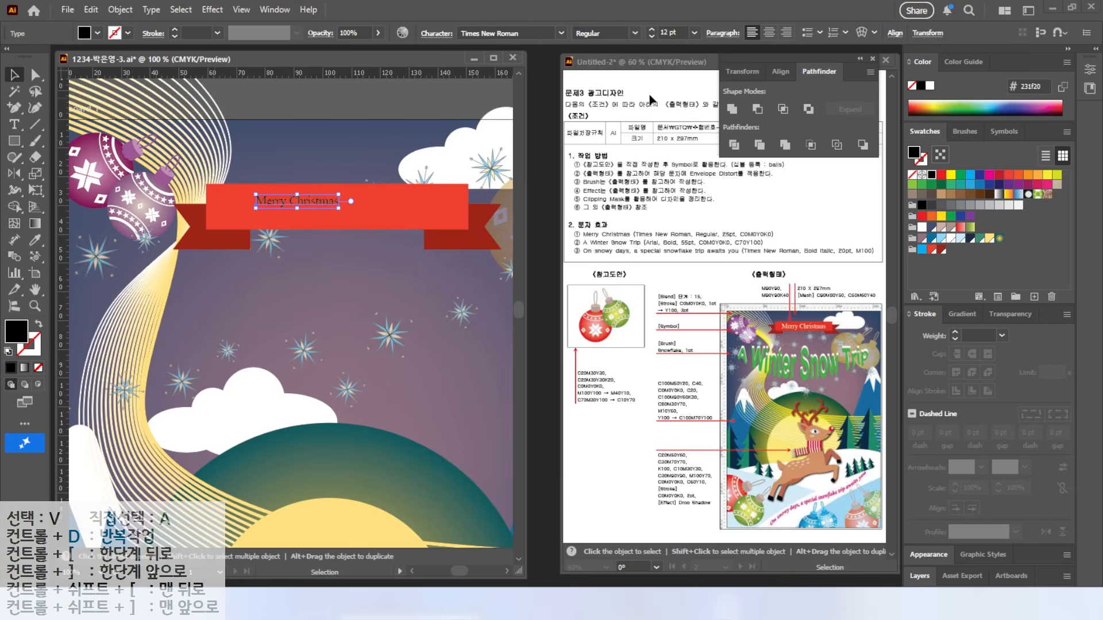
click(633, 35)
drag(678, 32, 444, 50)
text(20)
key(Return)
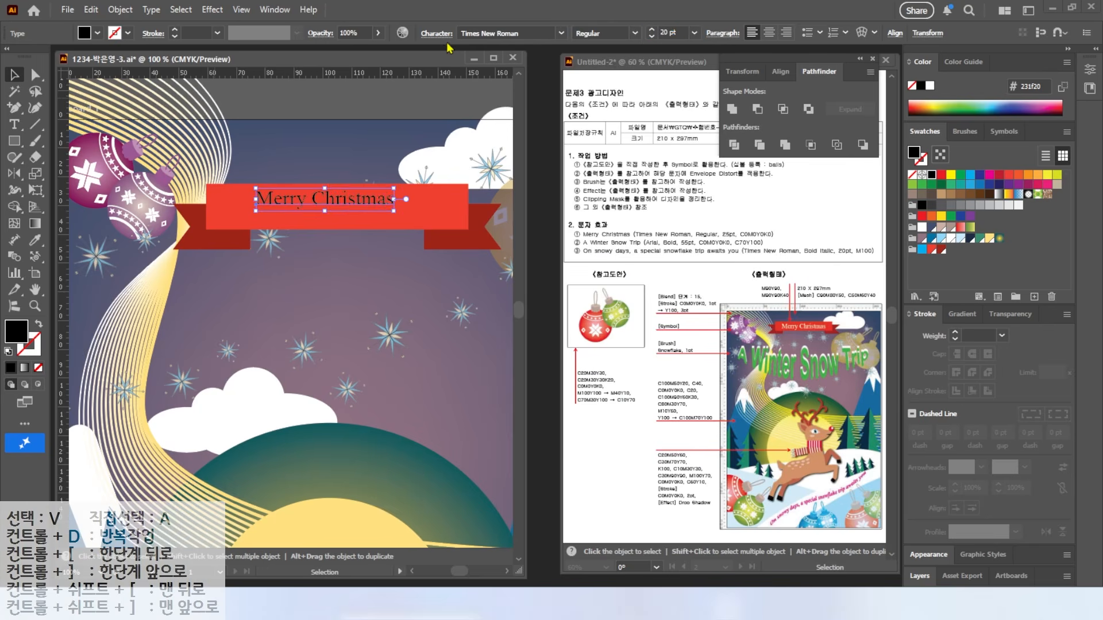
click(666, 33)
text(25)
key(Return)
click(950, 237)
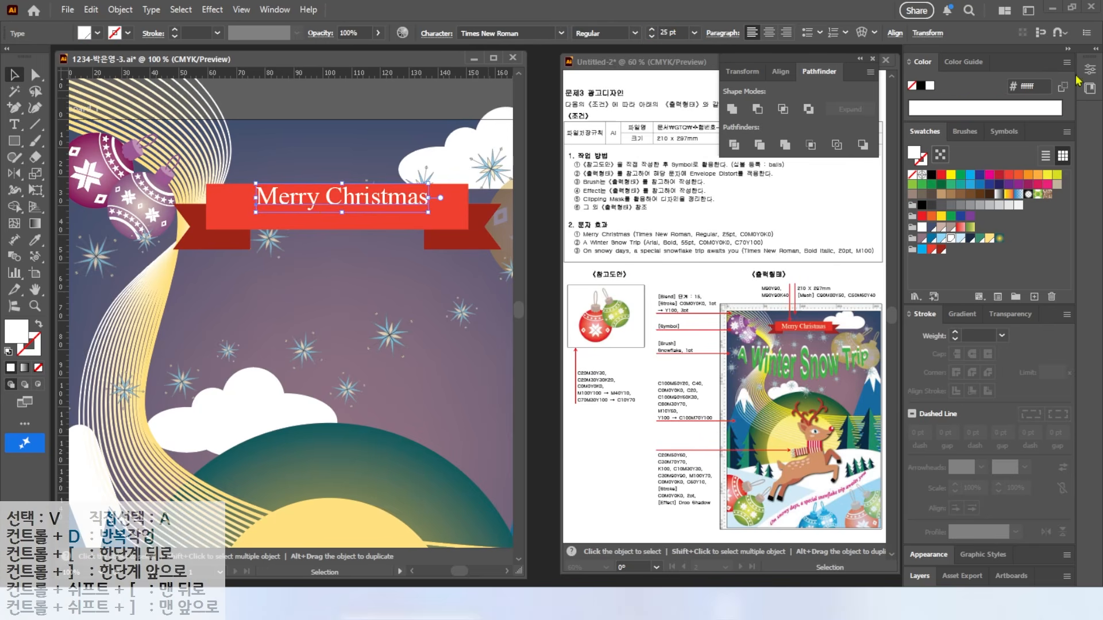
Step: Centre the text on the banner, then mark the title and envelope distortion note in the reference
key(ctrl+shift+a)
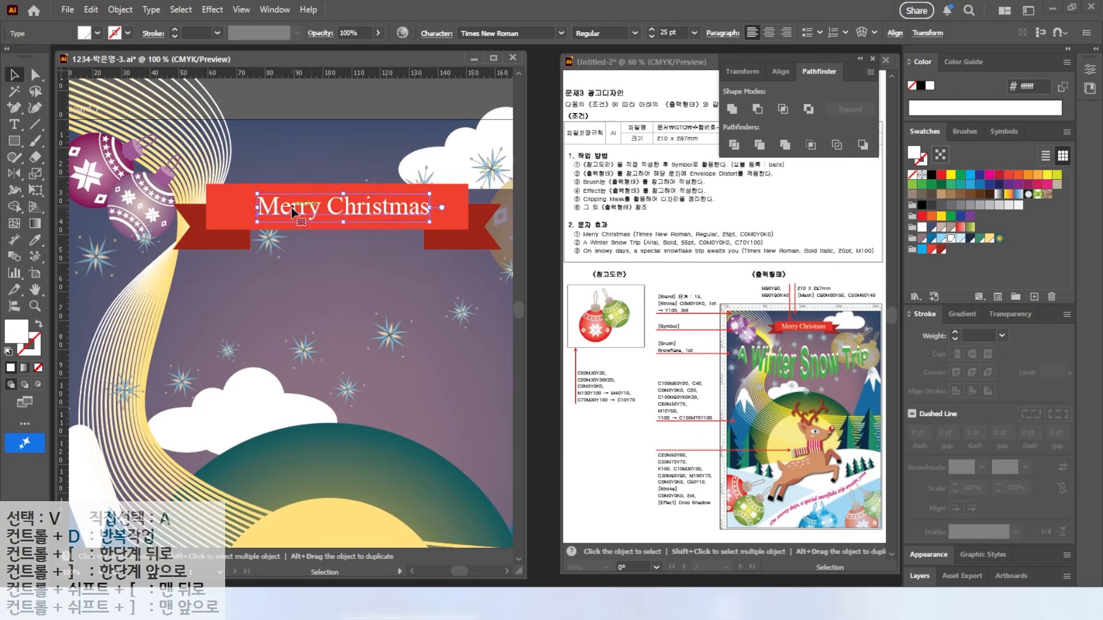
key(ctrl+minus)
key(ctrl+minus)
key(ctrl+minus)
mouse_move(363, 214)
mouse_down()
mouse_move(331, 214)
mouse_move(350, 212)
mouse_up()
key(ctrl+shift+a)
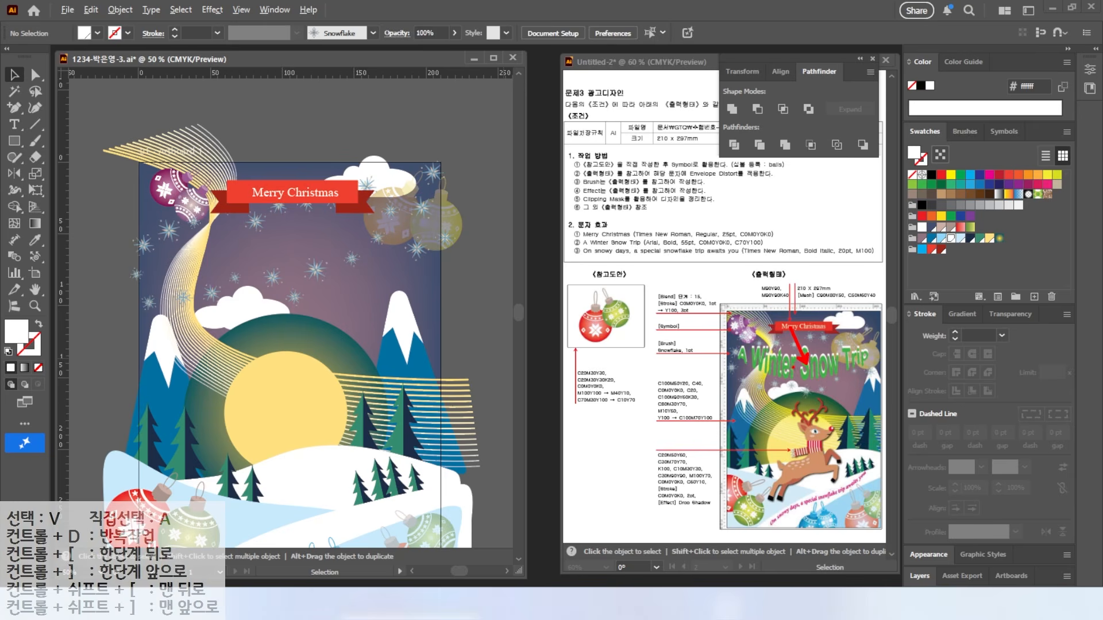
drag(744, 351, 865, 347)
drag(683, 180, 761, 180)
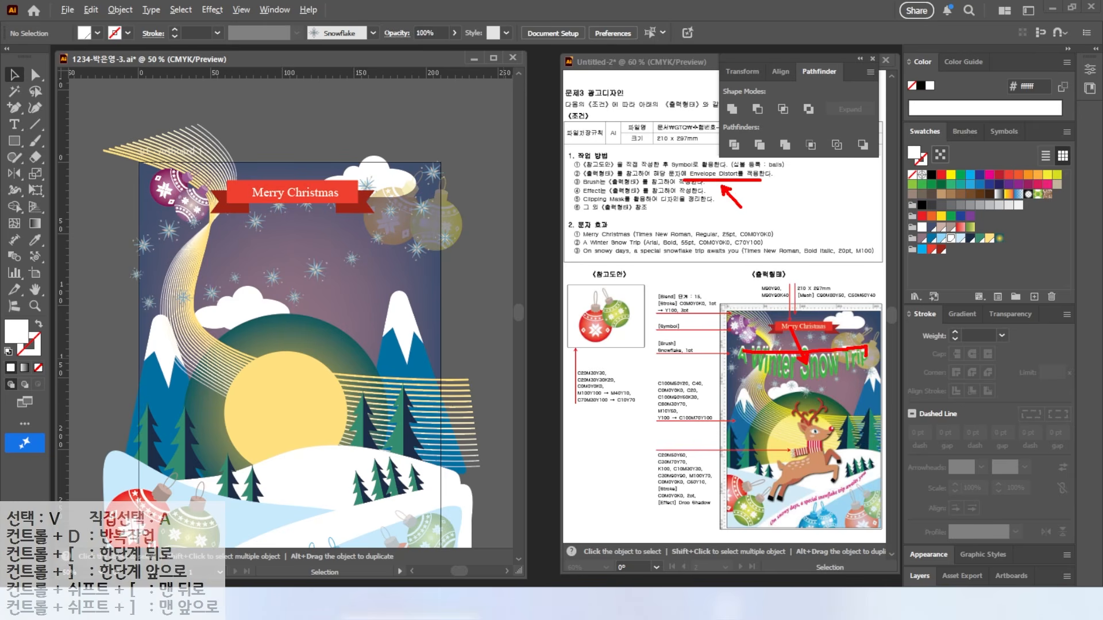
key(Escape)
Step: Type 'A Winter Snow Trip' below the banner in white 55 pt Arial Bold
key(t)
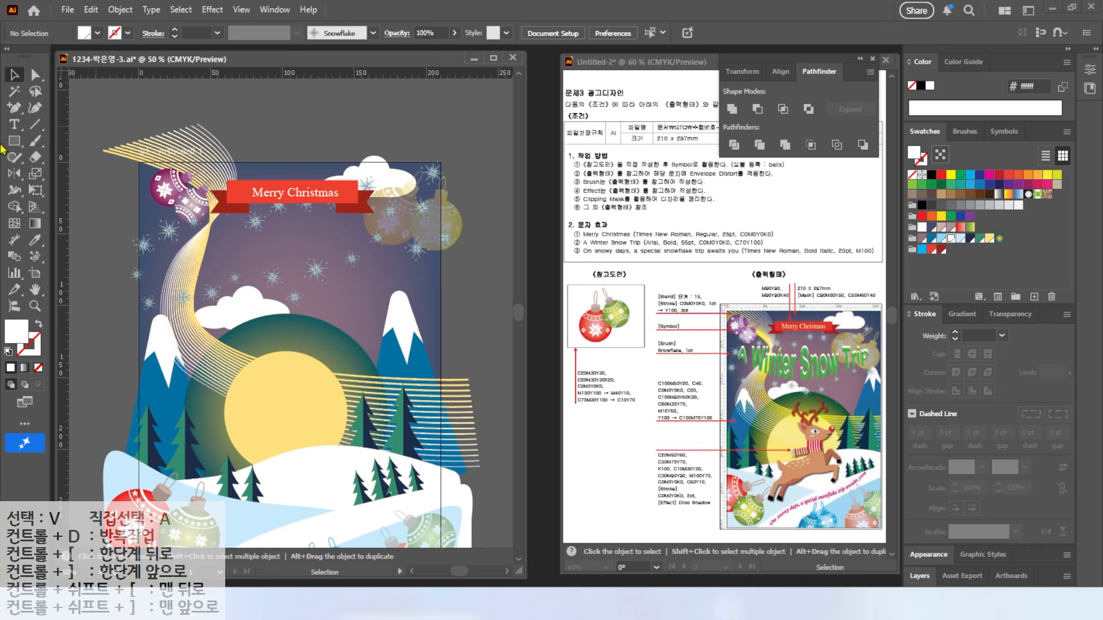
click(230, 253)
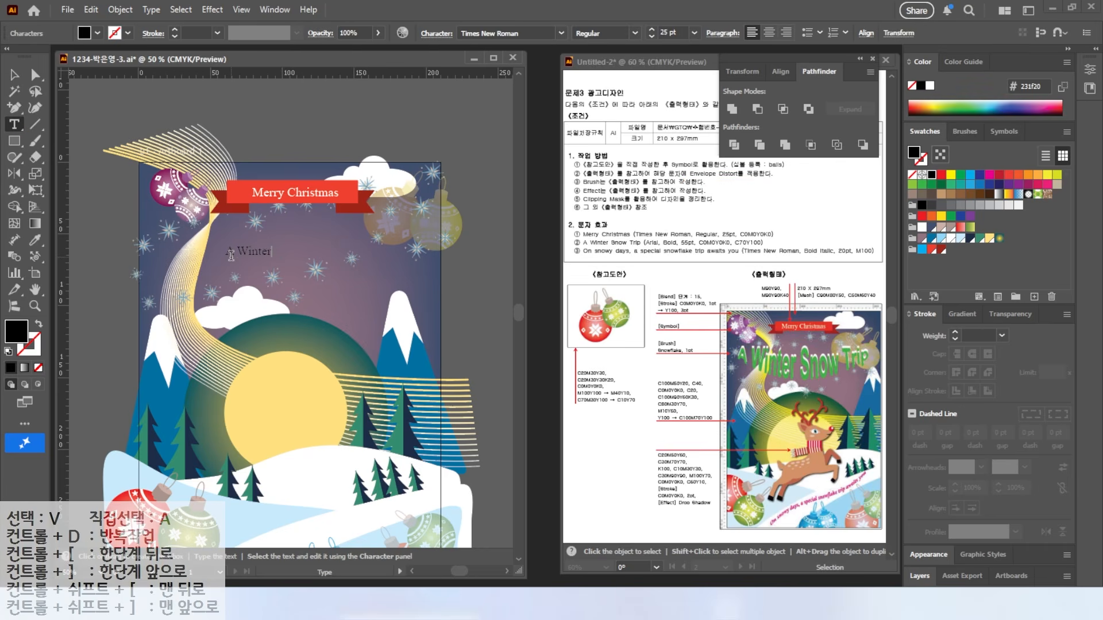
text(A Winter Snow Trip)
key(Escape)
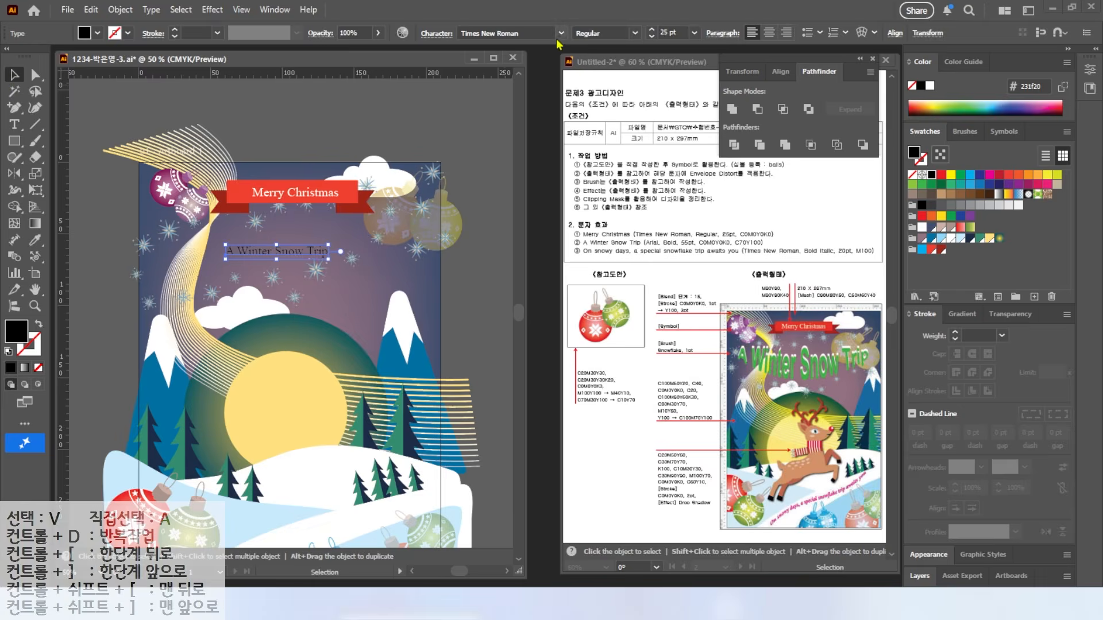
click(561, 33)
click(498, 165)
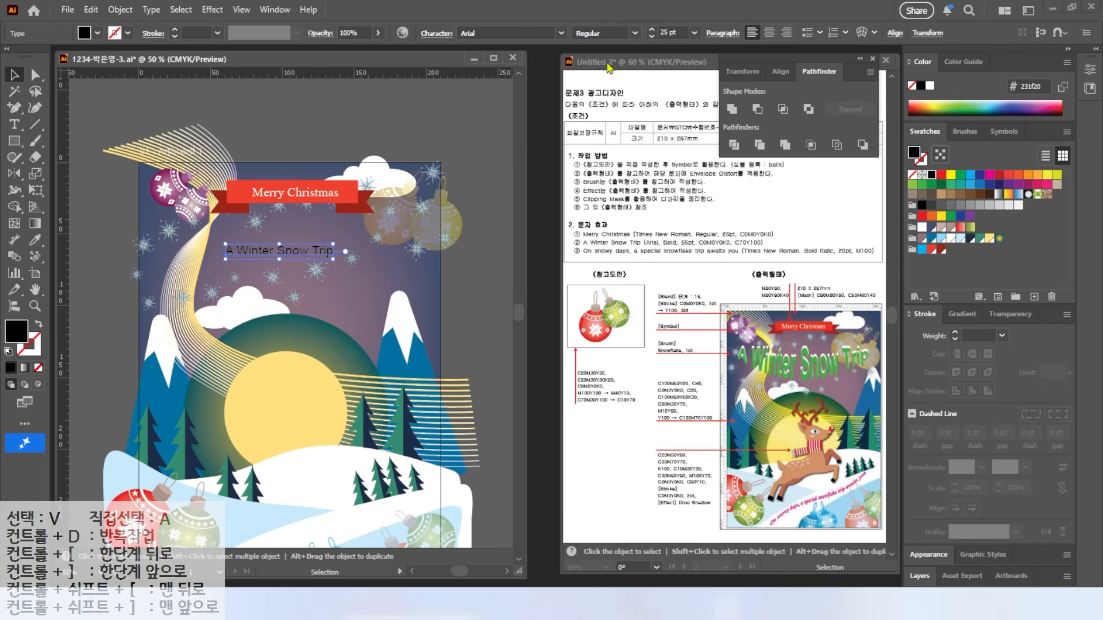
click(634, 33)
click(591, 125)
click(669, 33)
text(55)
key(Return)
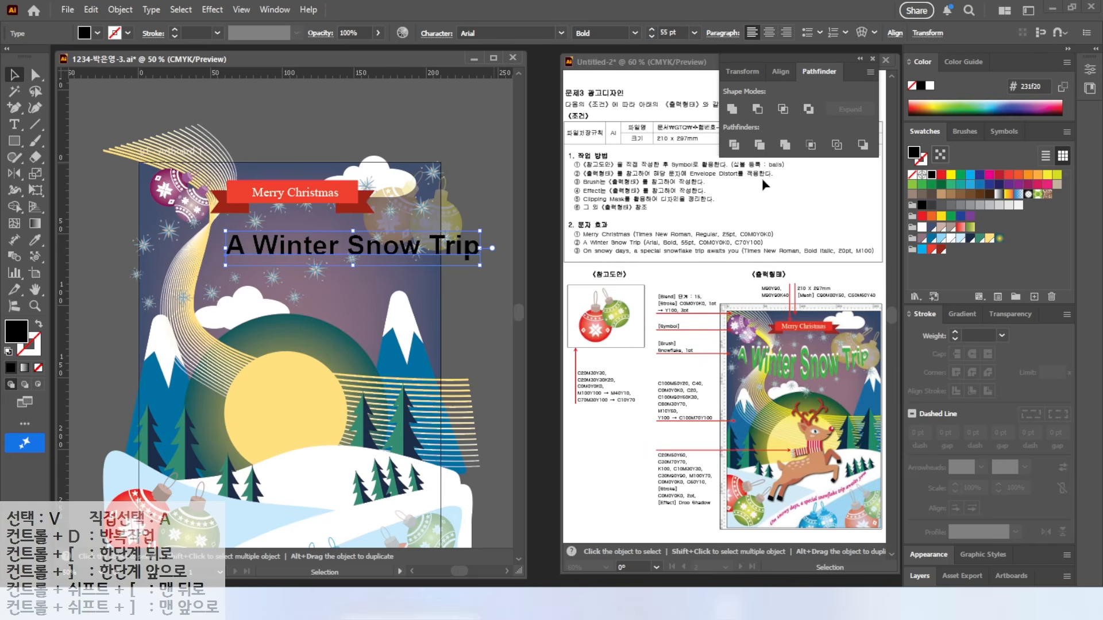
click(948, 240)
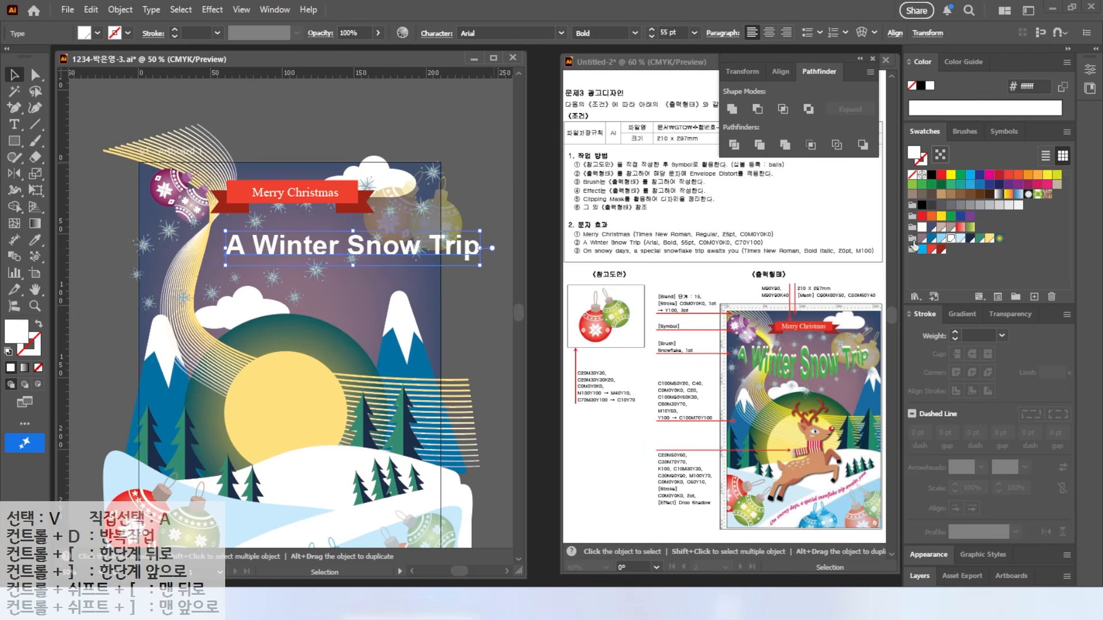
Step: Move the title up under the banner and mark the curved-title and envelope distortion requirements in the reference
drag(331, 256, 268, 238)
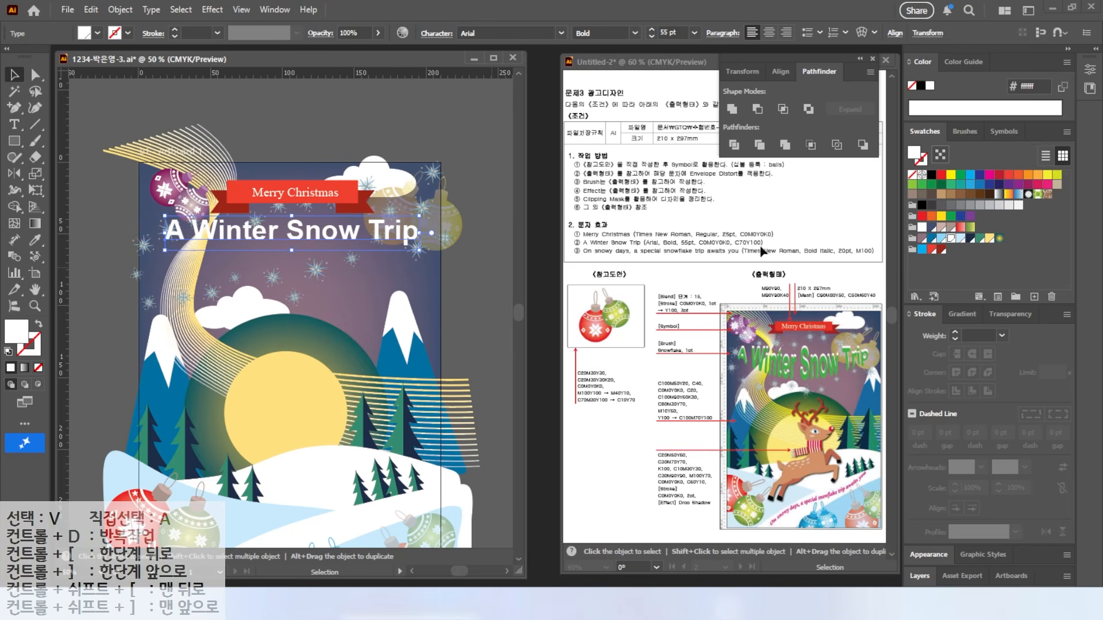
mouse_move(737, 346)
mouse_down()
mouse_move(874, 352)
mouse_move(867, 364)
mouse_move(744, 357)
mouse_up()
key(Escape)
drag(911, 105, 870, 45)
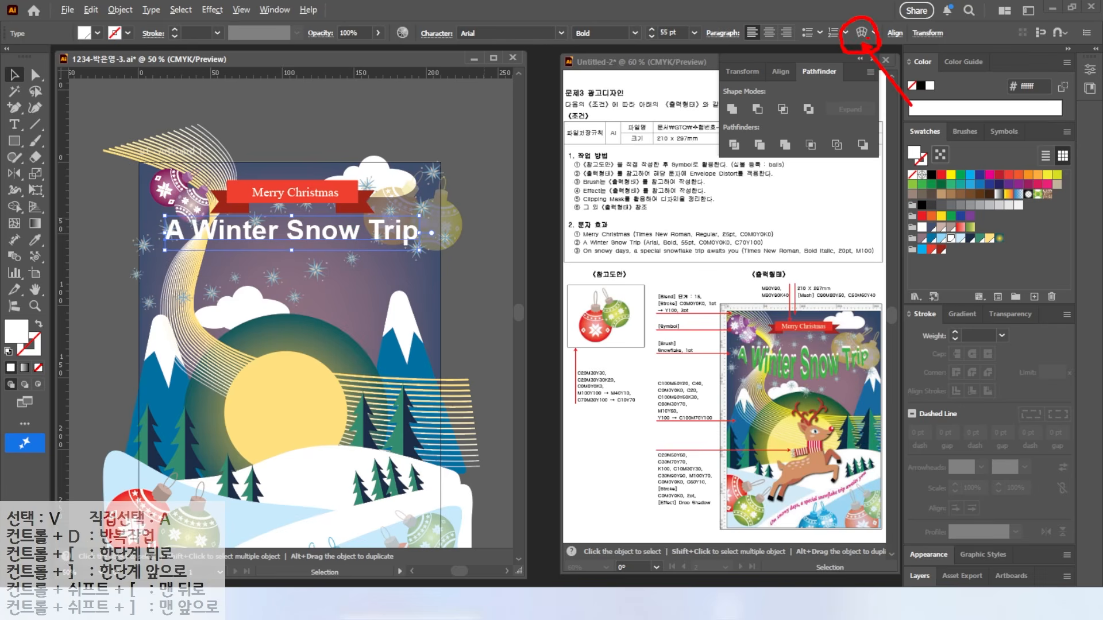
key(Escape)
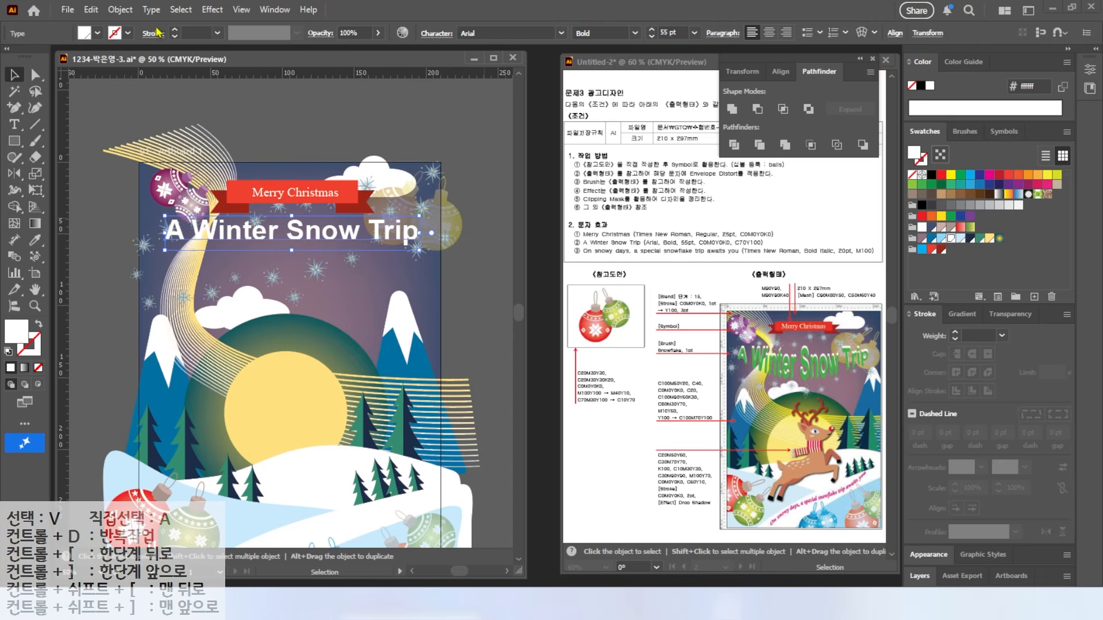
click(119, 10)
click(118, 12)
click(119, 10)
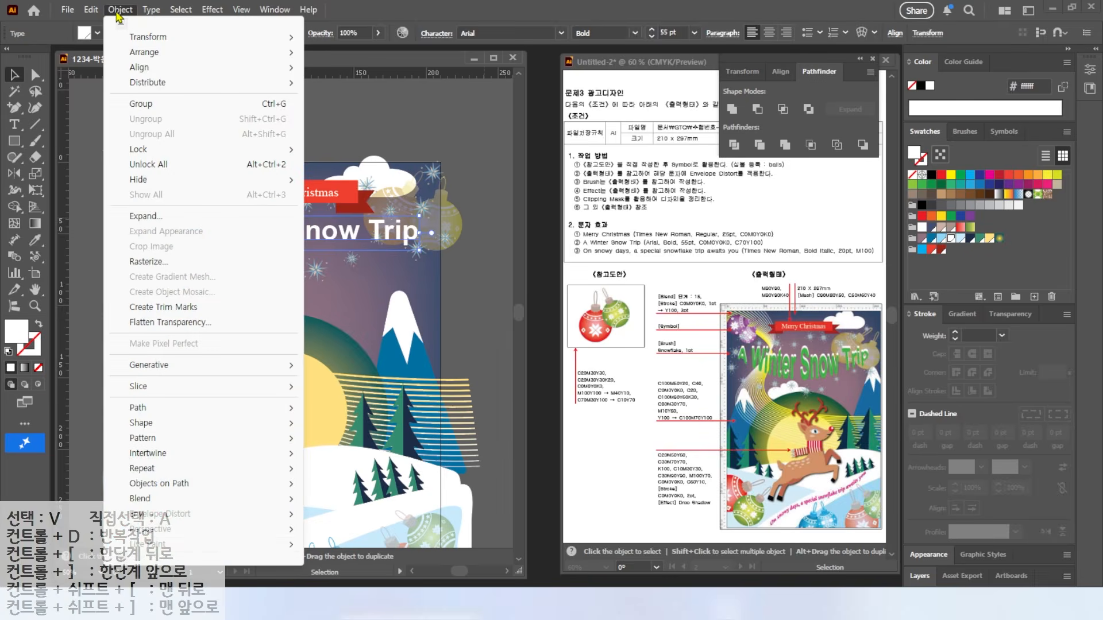
mouse_move(165, 519)
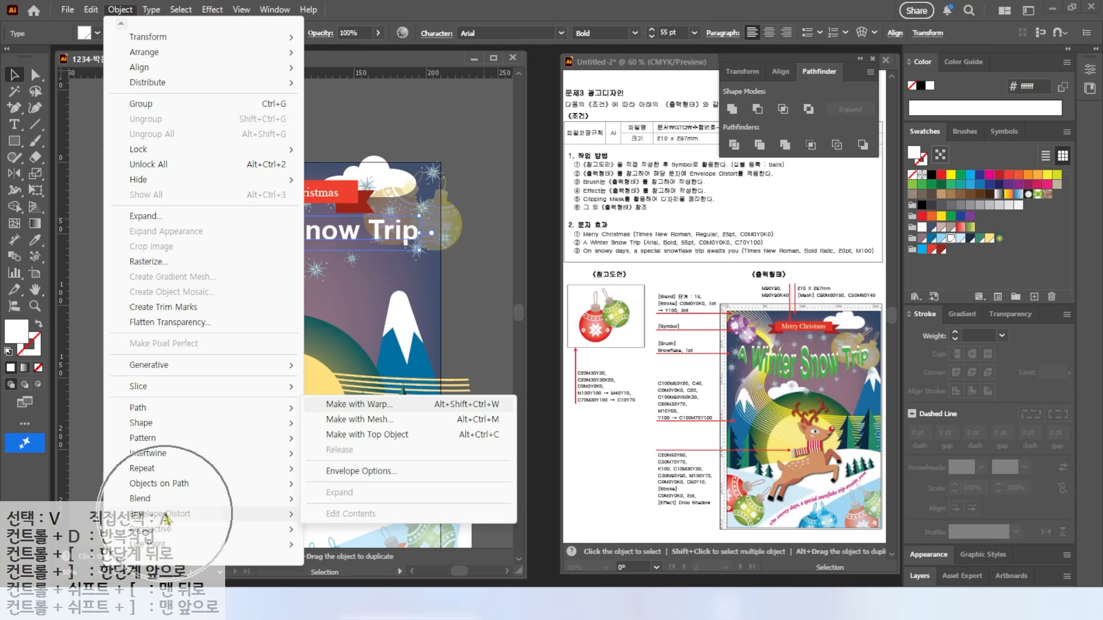
click(356, 405)
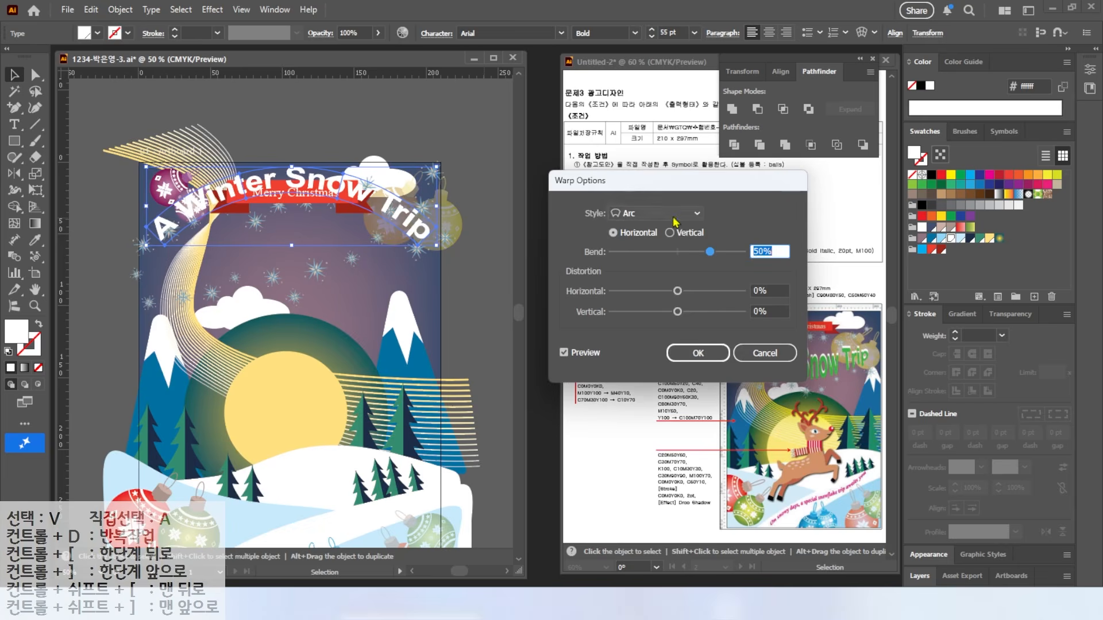
click(669, 214)
click(651, 245)
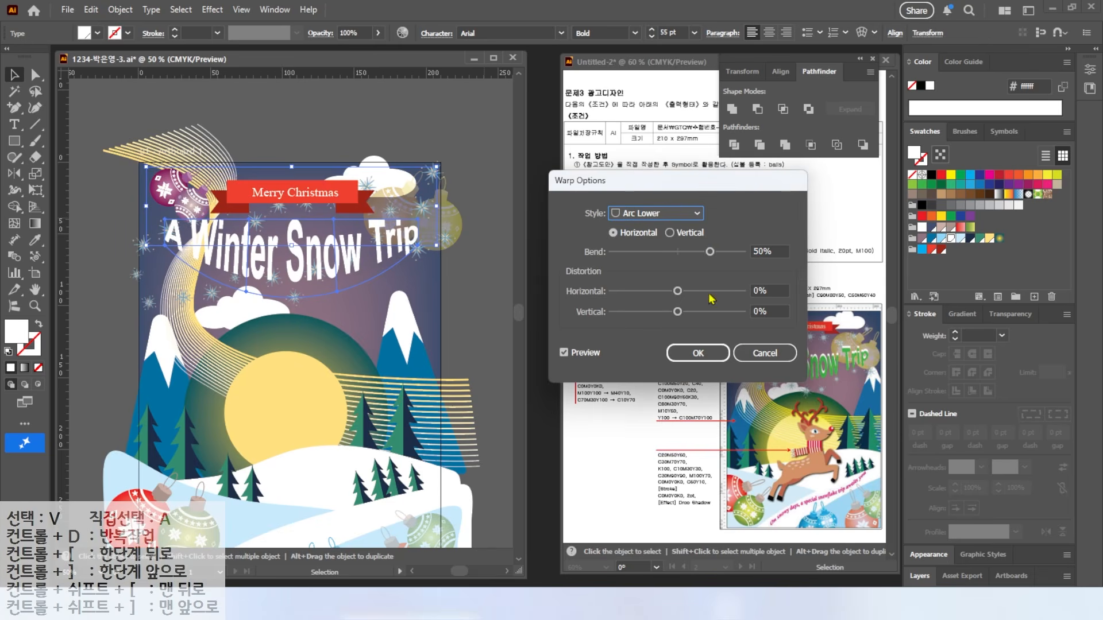
drag(651, 195, 535, 210)
drag(593, 266, 579, 267)
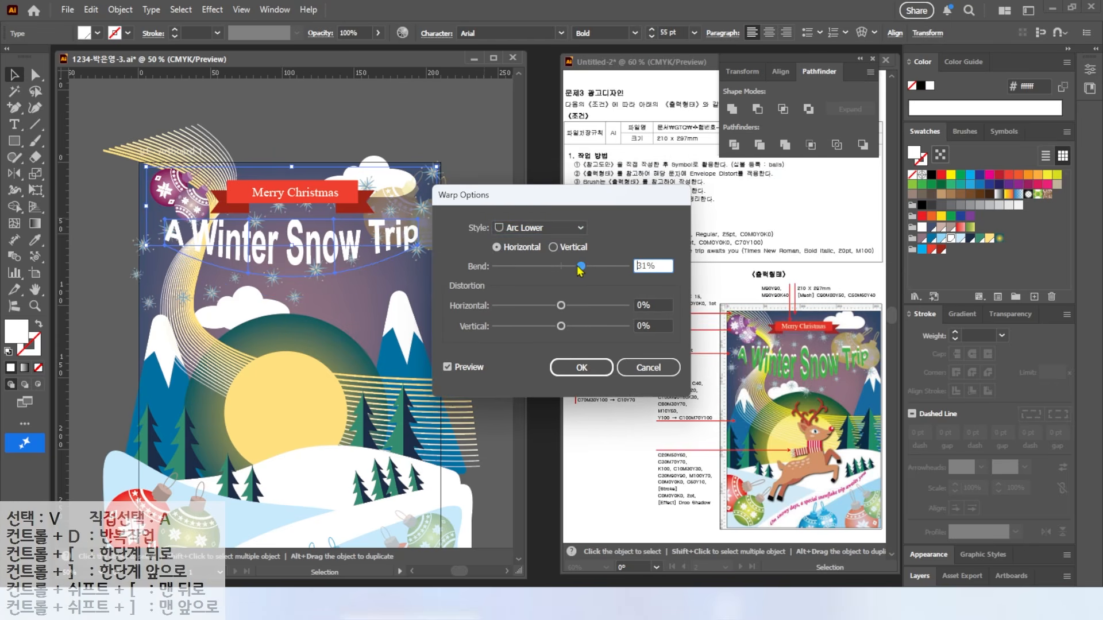
drag(666, 266, 354, 343)
text(30)
key(Return)
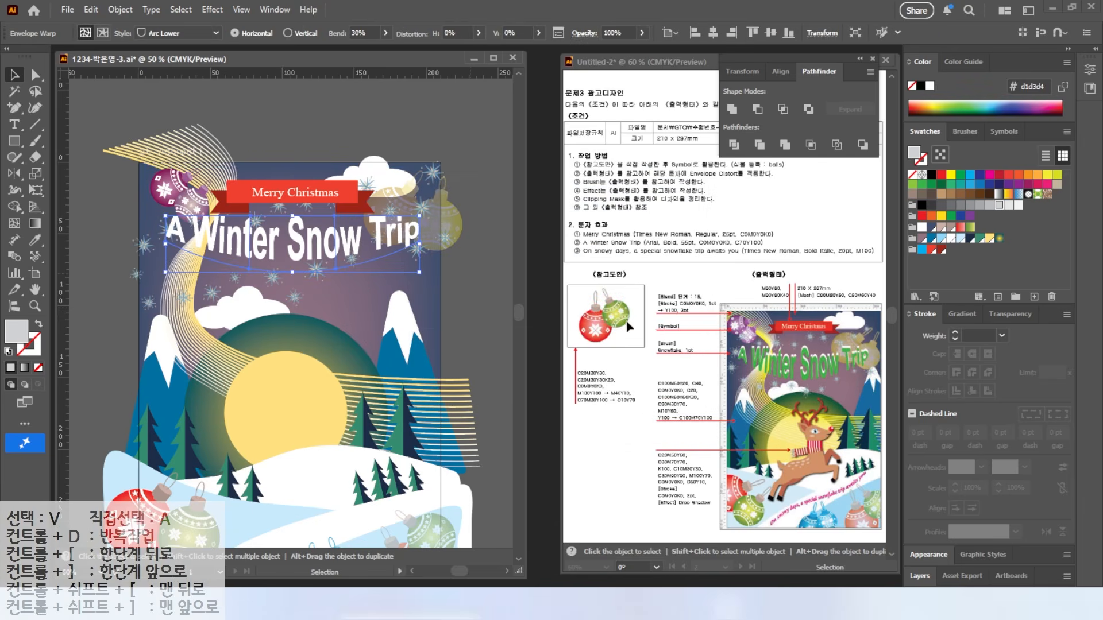
drag(348, 245, 348, 249)
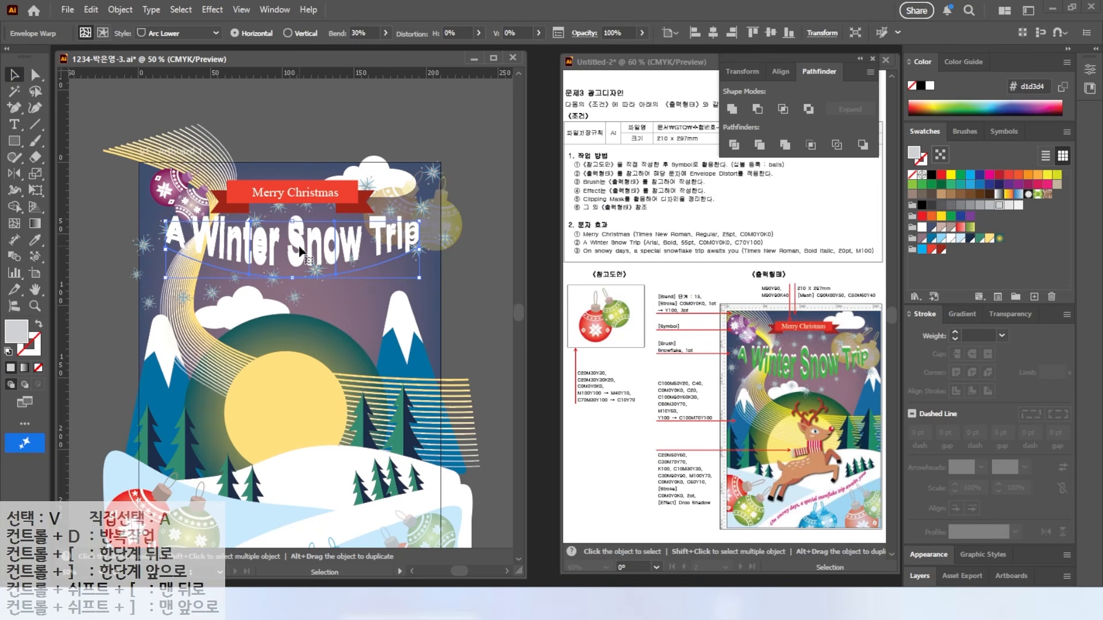
double_click(16, 334)
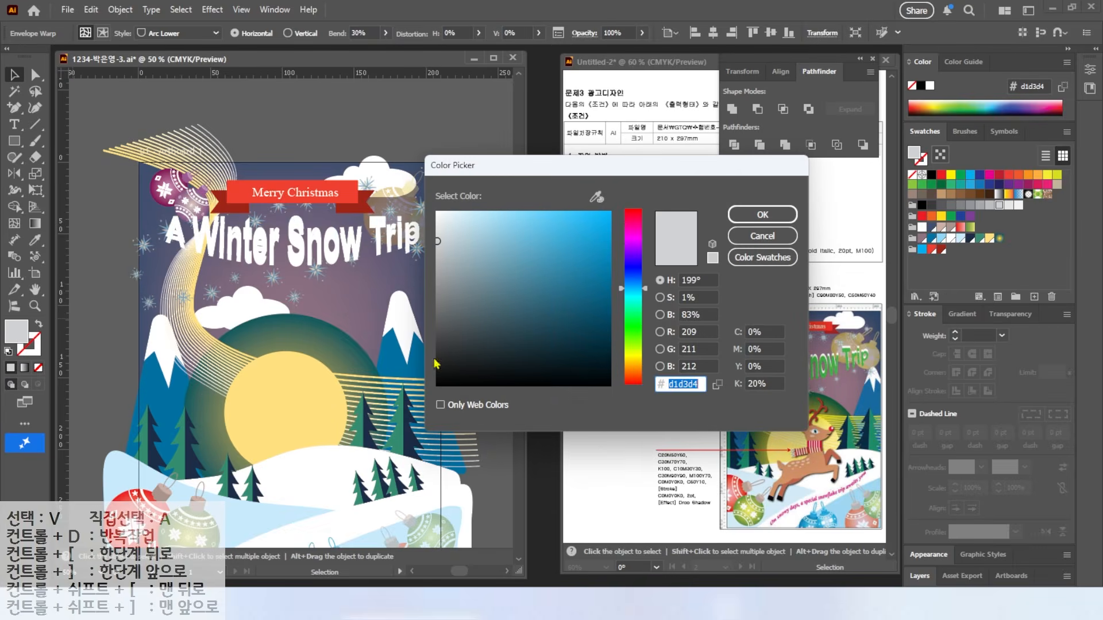
click(769, 332)
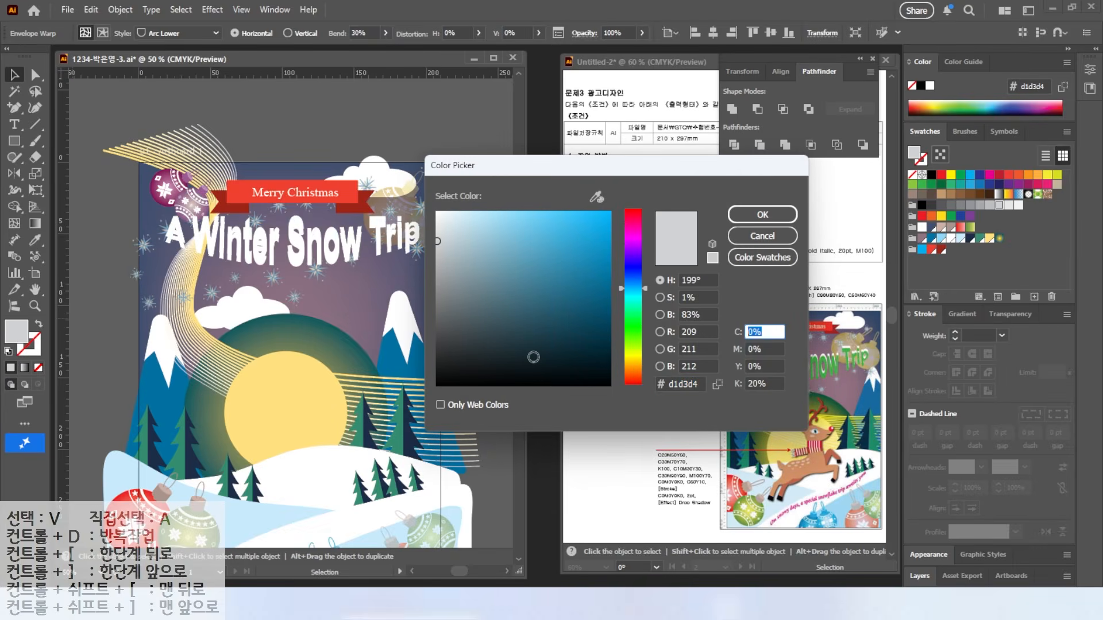
text(70)
key(Tab)
key(Tab)
text(100)
key(Tab)
text(0)
key(Return)
click(290, 264)
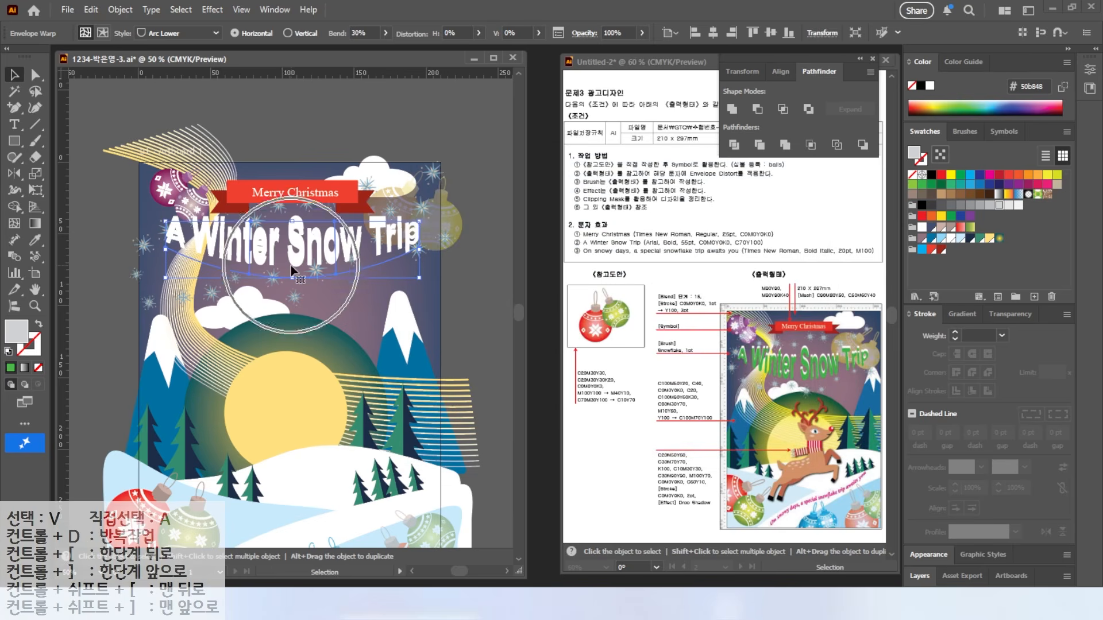
key(ctrl)
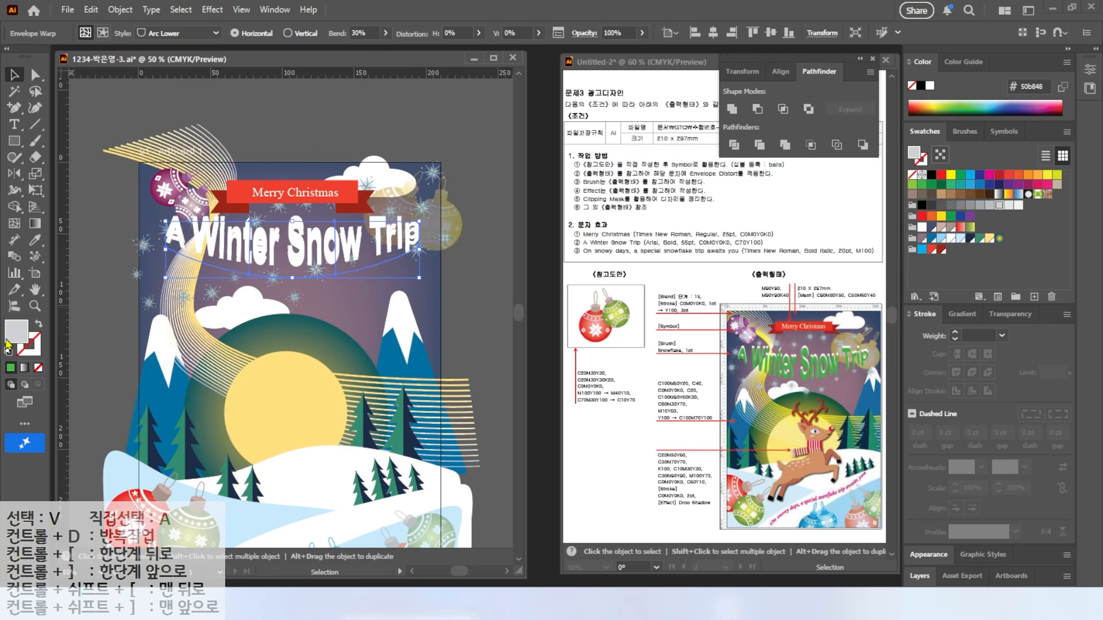
Step: Isolate the warped title envelope and highlight all of the A Winter Snow Trip text
double_click(266, 263)
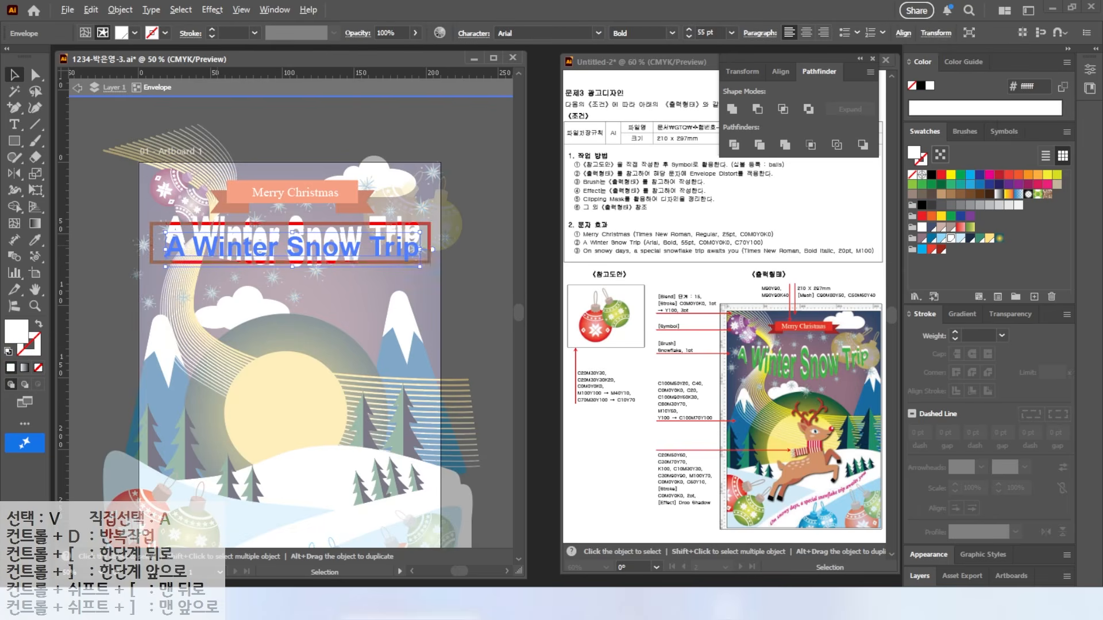
double_click(172, 252)
key(ctrl+a)
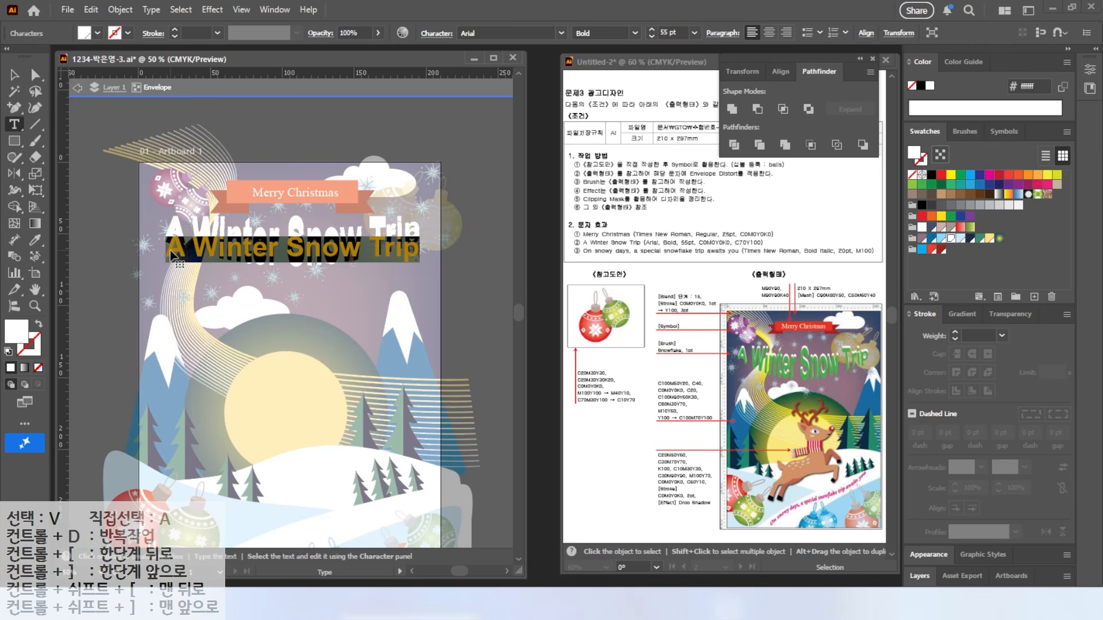
click(170, 252)
drag(168, 251, 442, 247)
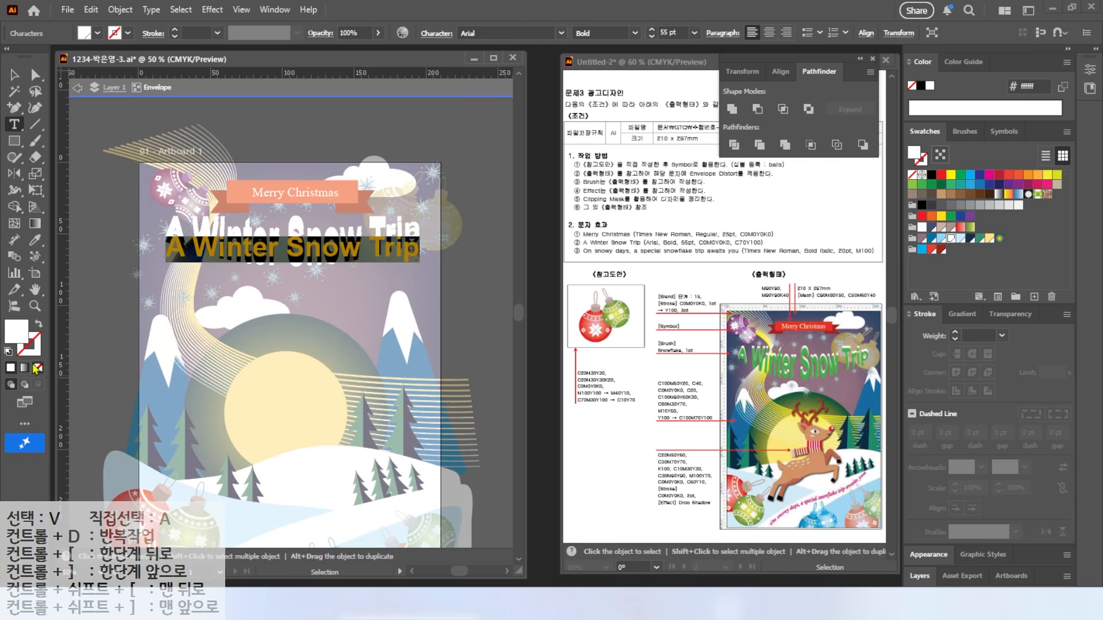
Step: Set the title text fill to green, C70 M0 Y100 K0
double_click(17, 336)
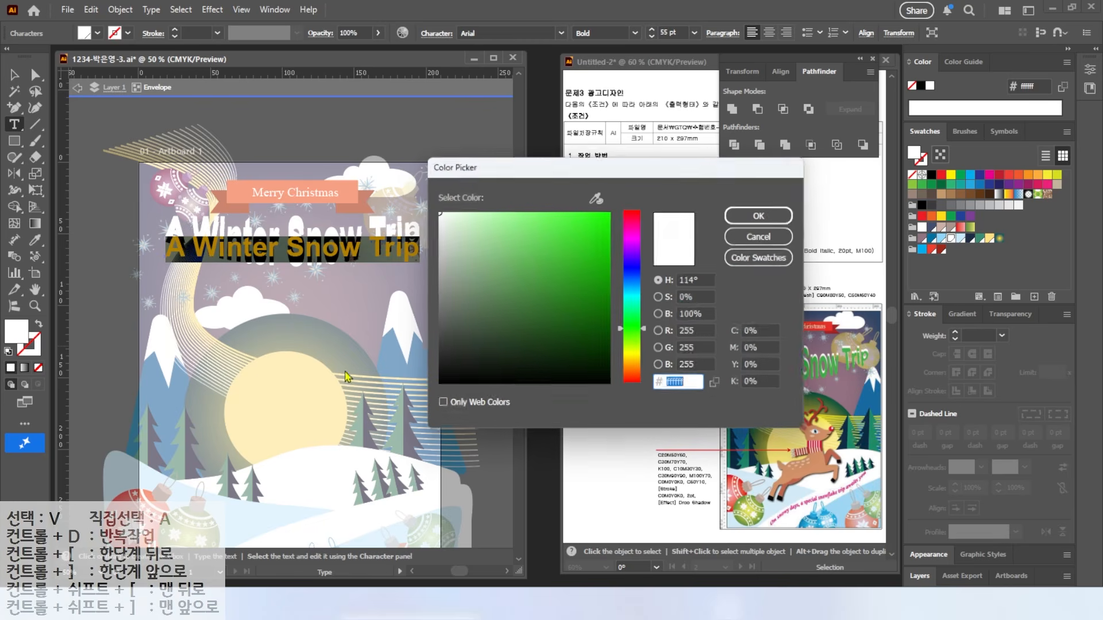
double_click(754, 332)
text(70)
key(Tab)
key(Tab)
text(100)
key(Tab)
key(Return)
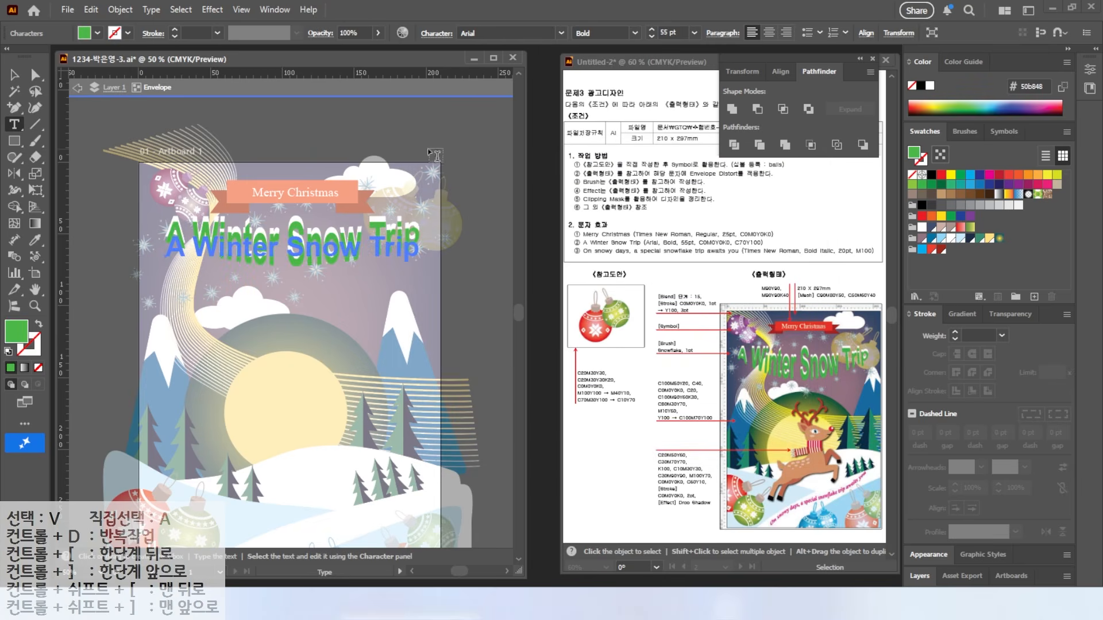
Step: Finish text editing and exit isolation mode on the title
click(14, 75)
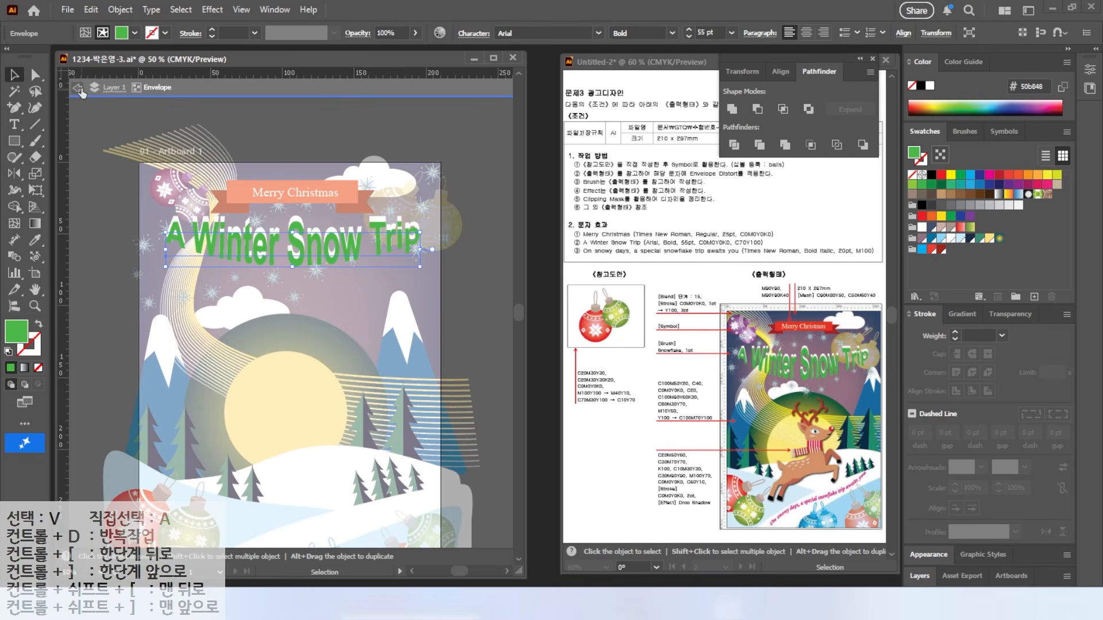
double_click(262, 169)
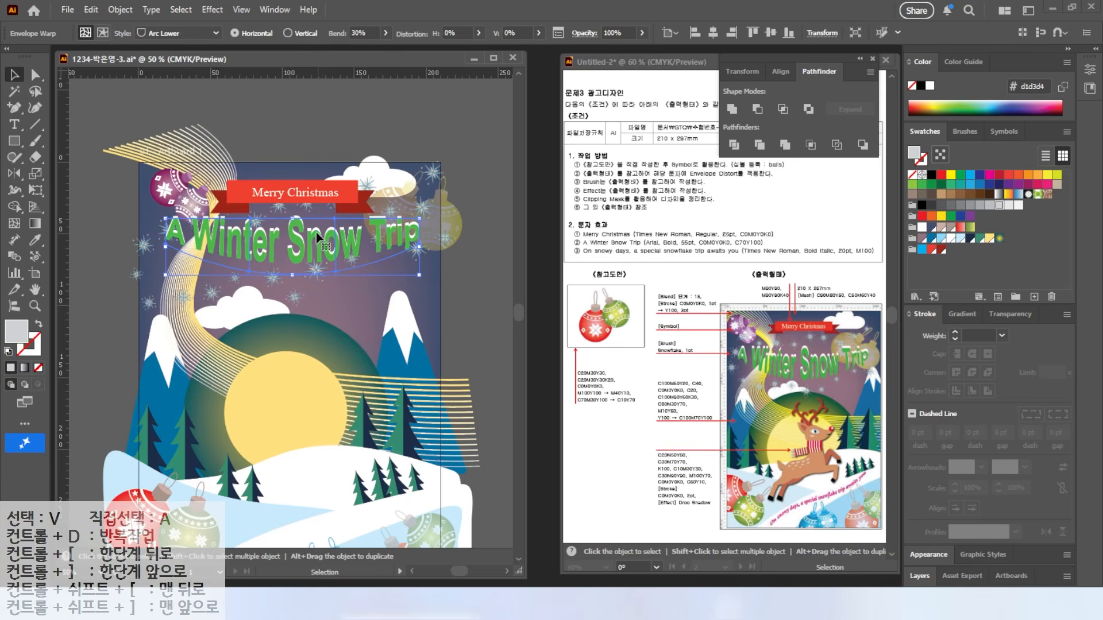
scroll(308, 345, down, 5)
scroll(304, 350, up, 1)
Step: Remove the stray placeholder text and set the slogan to Times New Roman Bold Italic
key(t)
click(199, 389)
key(BackSpace)
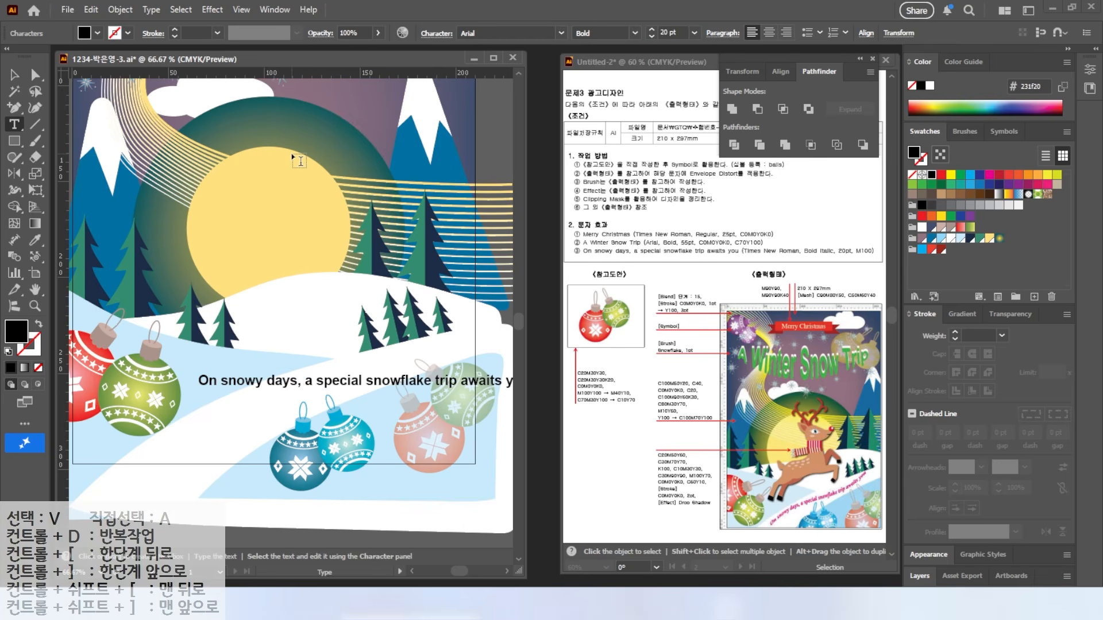
click(16, 77)
click(561, 33)
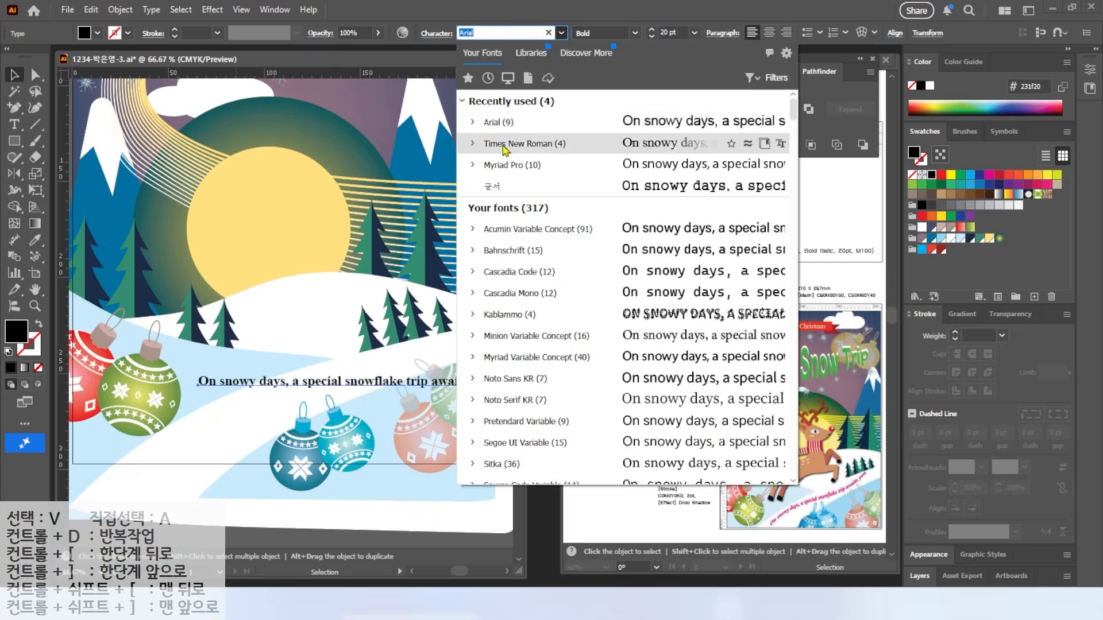
click(505, 144)
click(634, 33)
click(605, 93)
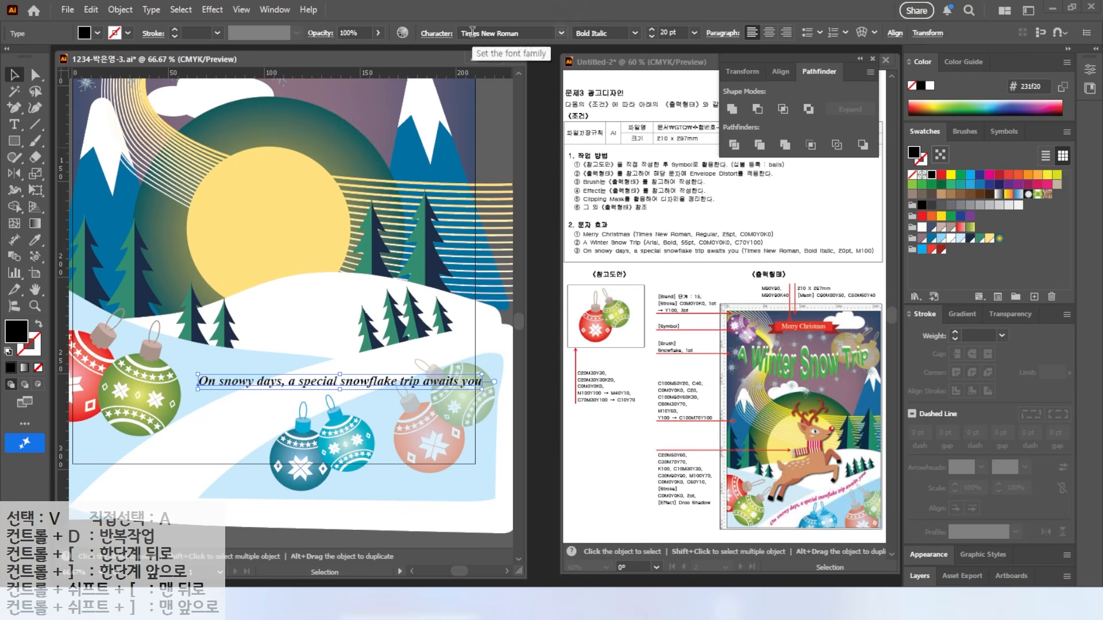
Step: Fill the slogan magenta #ec008c and move it down over the ornaments
double_click(16, 330)
text(ec008c)
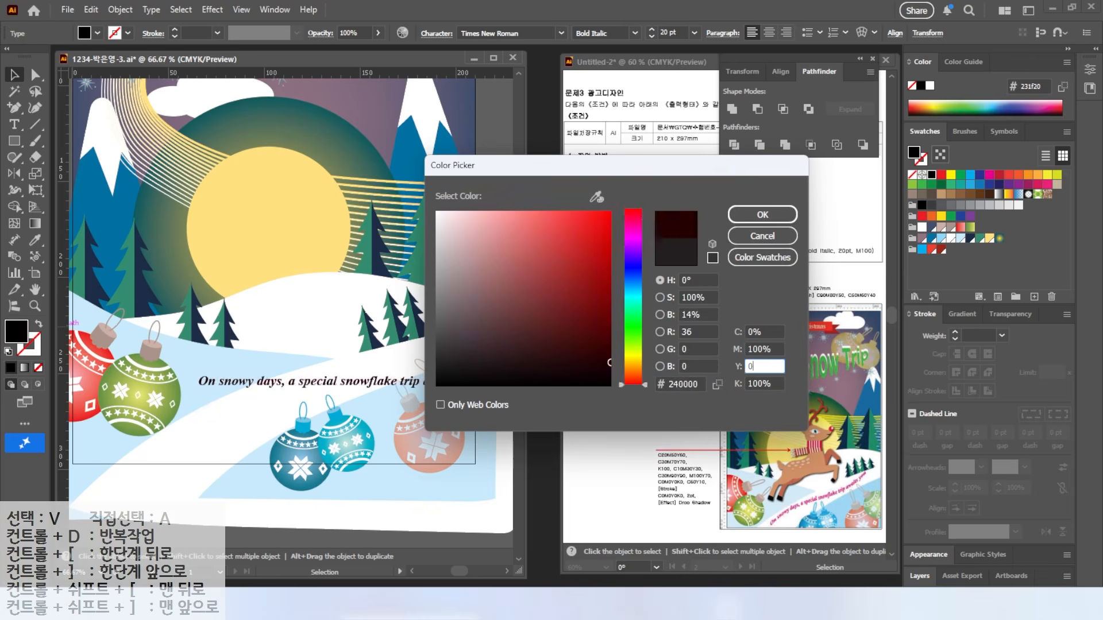
key(Return)
drag(293, 383, 313, 406)
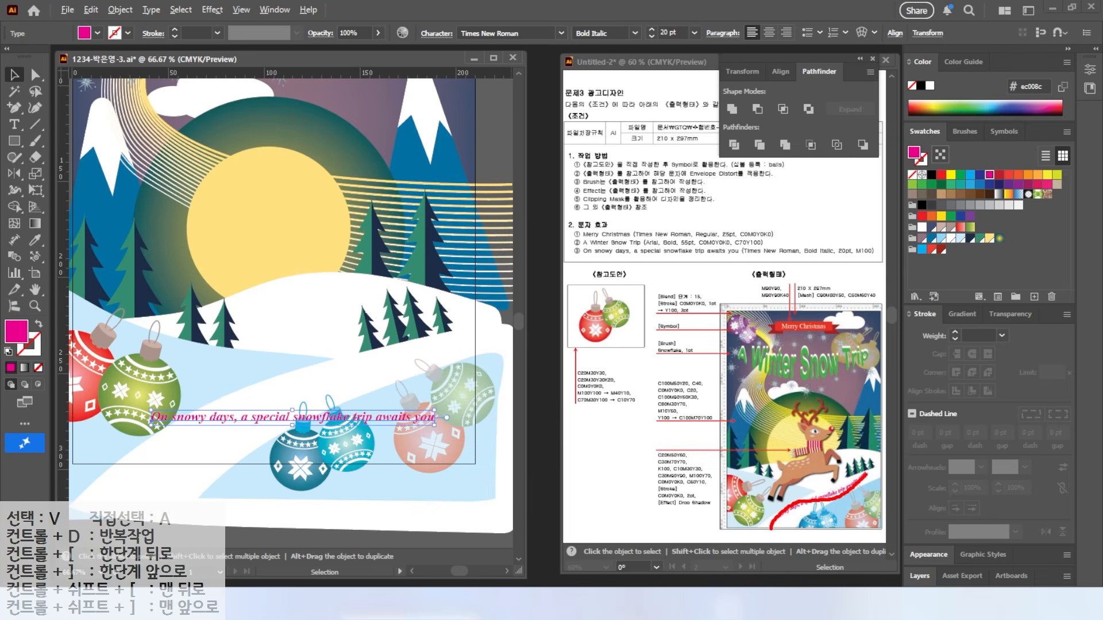
key(Escape)
key(Escape)
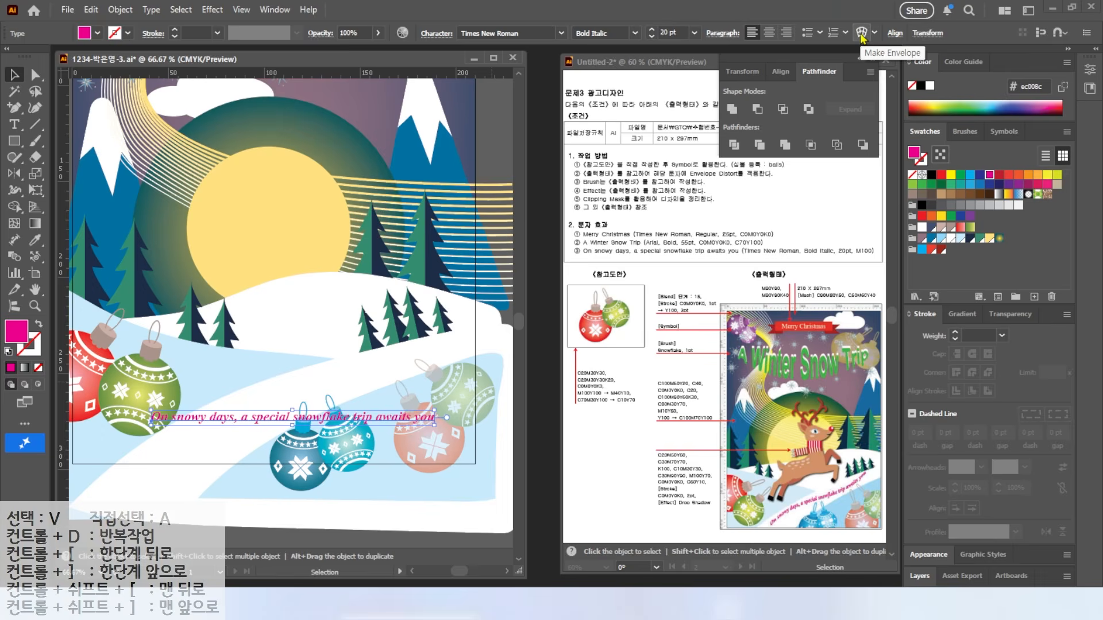
Step: Apply a Flag envelope warp to the slogan with -73% bend
click(862, 35)
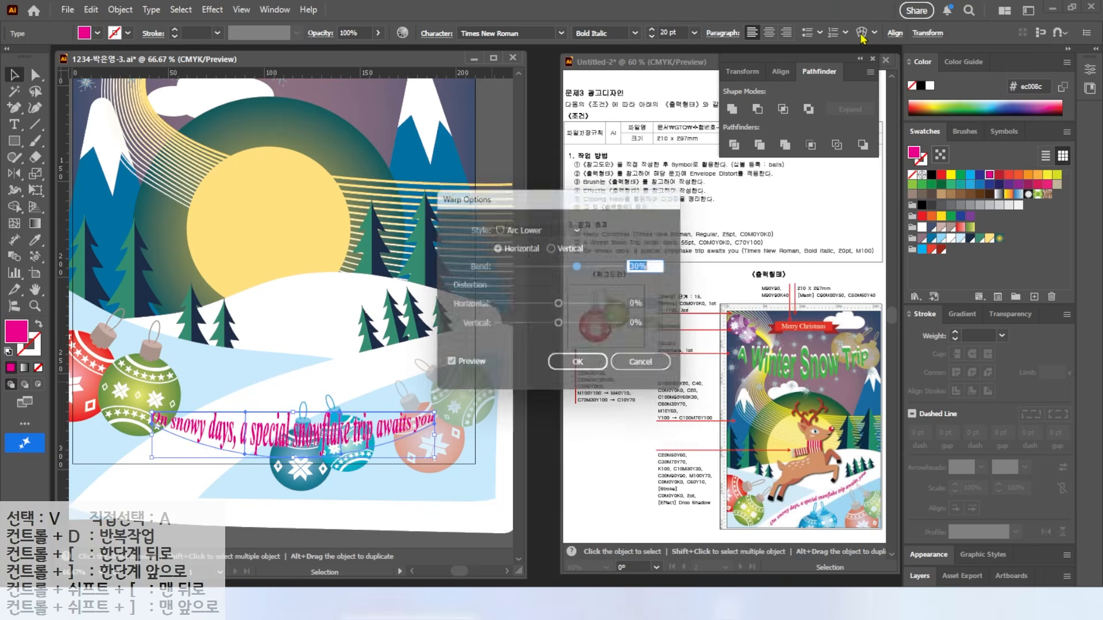
click(552, 230)
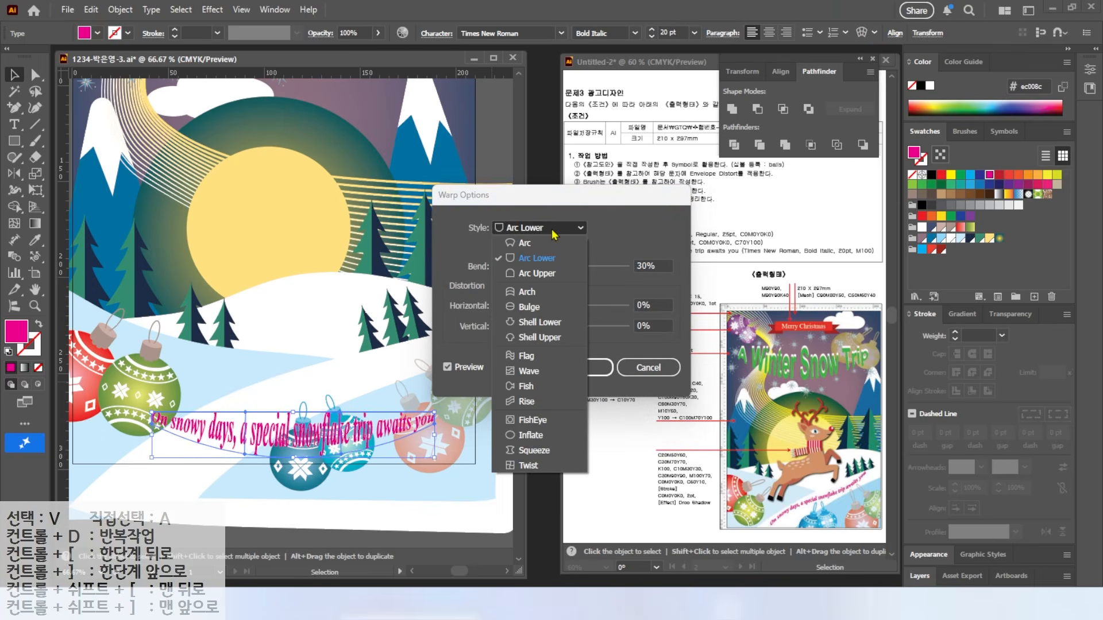
click(526, 356)
drag(579, 269, 600, 266)
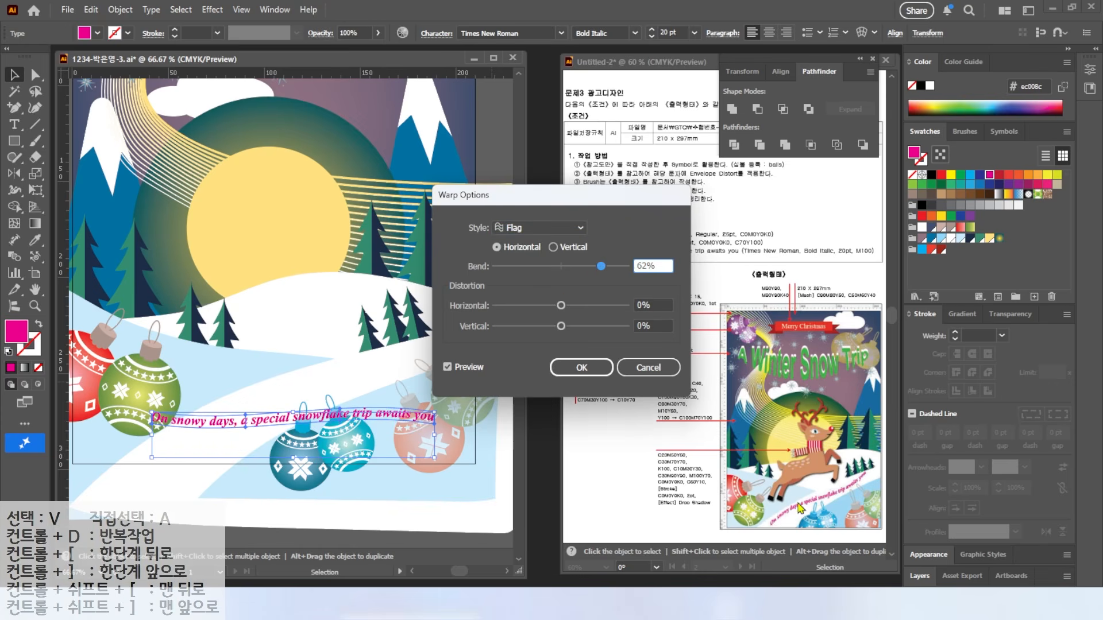
drag(606, 268, 510, 266)
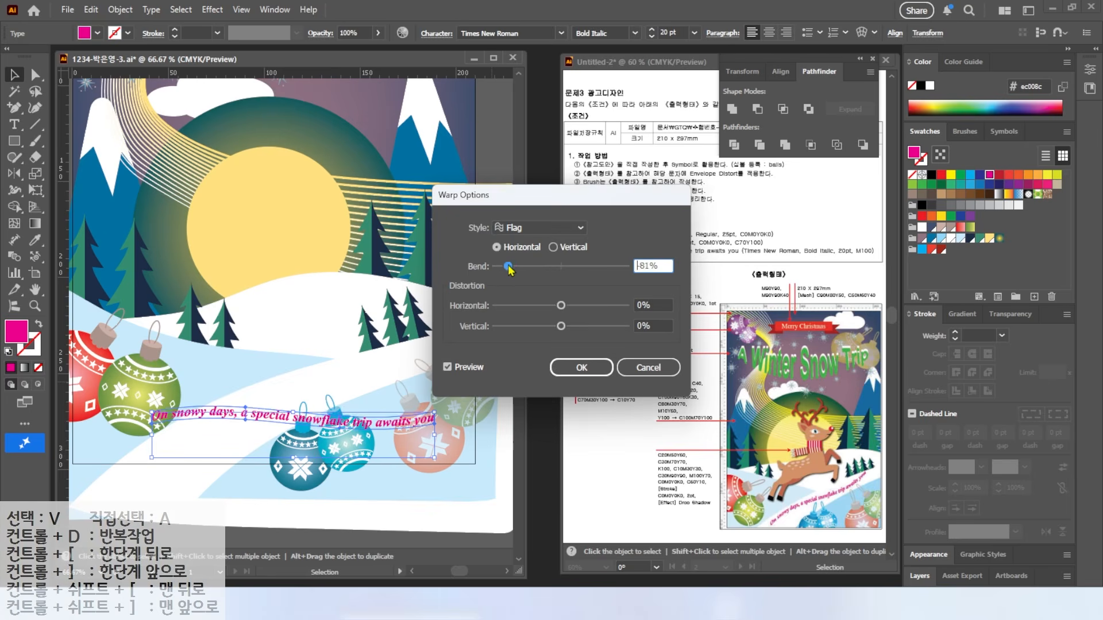
click(580, 367)
Step: Tilt the slogan upward across the lower-right slope, deselect it, then select all artwork
drag(430, 374, 347, 400)
key(ctrl+0)
drag(354, 480, 404, 453)
drag(441, 415, 446, 424)
click(476, 439)
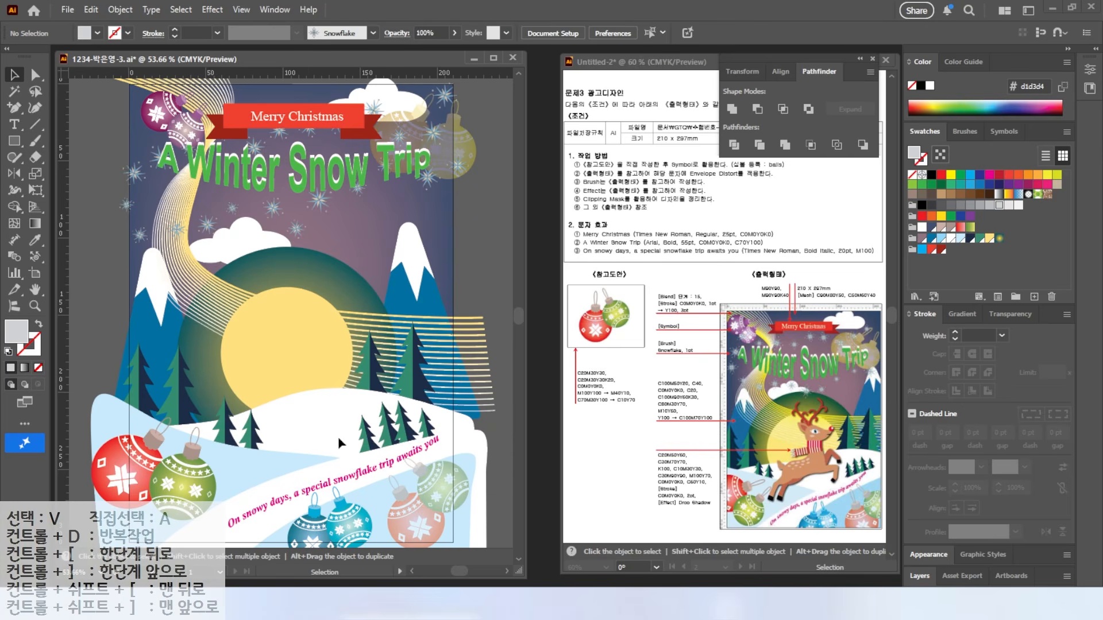
key(ctrl+a)
click(120, 10)
Step: Lock all existing artwork and draw a closed drop-shaped path over the sun with the Pen tool
click(140, 150)
click(338, 149)
scroll(283, 399, up, 3)
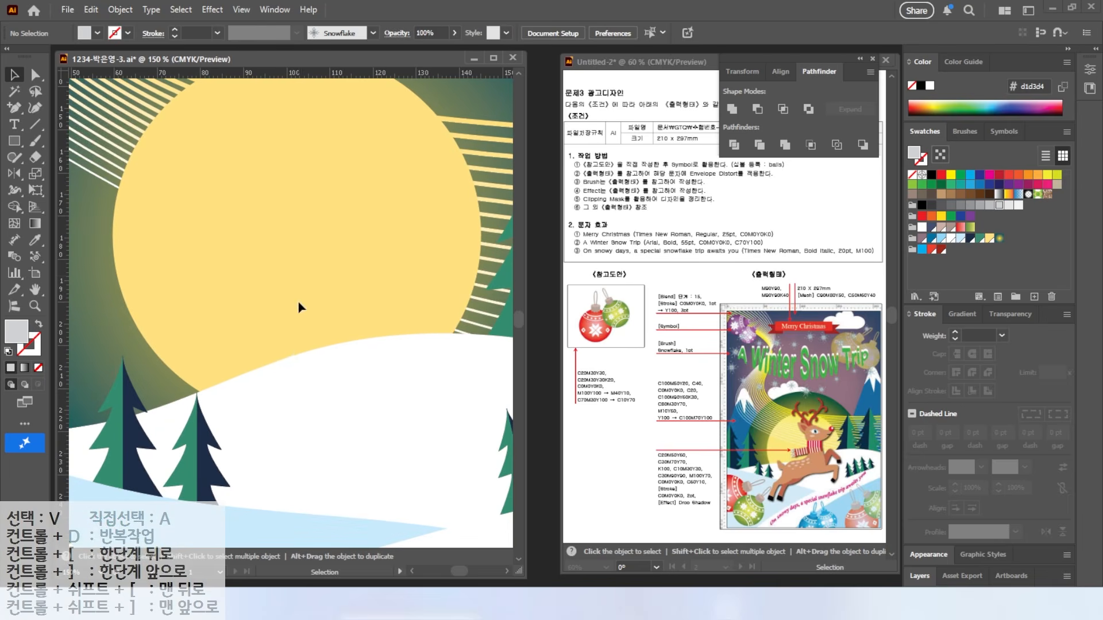
drag(14, 108, 60, 108)
click(251, 226)
drag(309, 203, 336, 214)
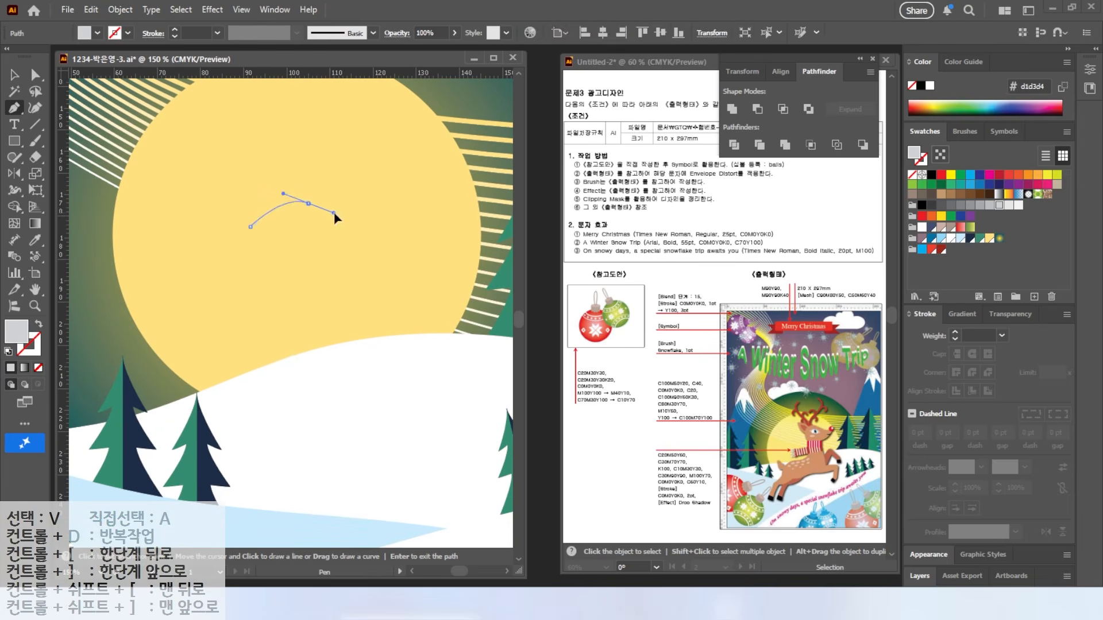
drag(394, 235, 410, 234)
click(419, 231)
drag(370, 271, 345, 287)
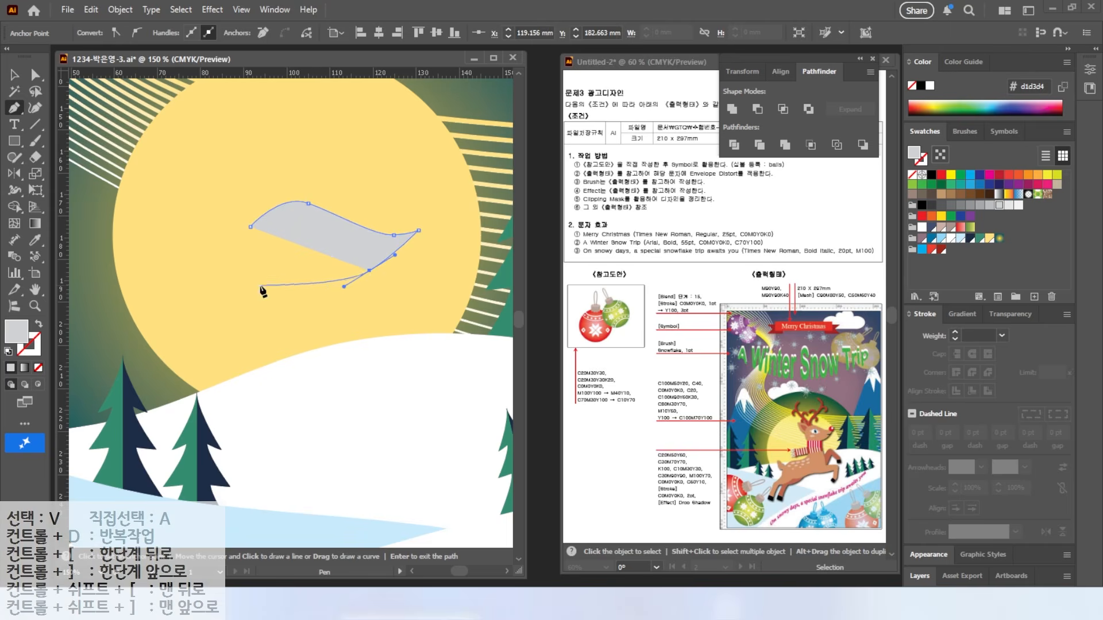
drag(259, 285, 246, 266)
drag(250, 226, 257, 211)
Step: Create a new swatch group and add a brown CMYK swatch (20, 50, 60, 0)
click(1015, 297)
key(Return)
click(1034, 297)
text(20)
key(Tab)
text(50)
Step: Add three more swatches: values 30/70, a dark 0/100 swatch, and a pink 10/30/0
key(Tab)
text(60)
key(Tab)
text(0)
key(Return)
click(1034, 297)
text(30)
key(Tab)
text(70)
key(Tab)
text(70)
key(Tab)
key(Return)
click(1034, 297)
text(0)
key(Tab)
text(0)
key(Tab)
text(0)
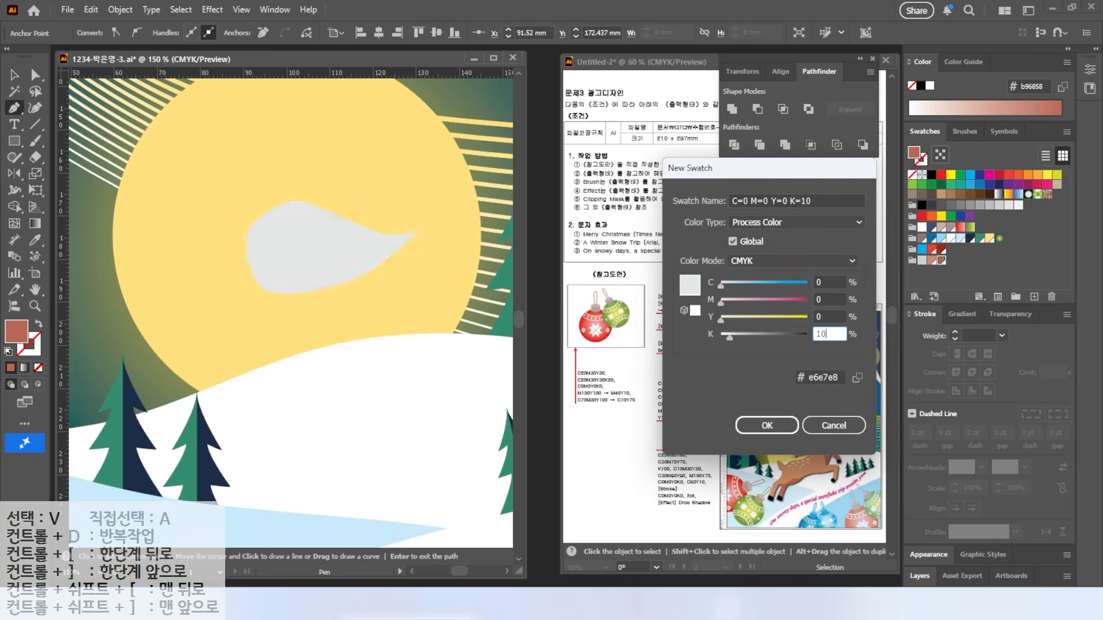
key(Tab)
text(100)
key(Return)
click(1034, 298)
text(10)
Step: Add a 30/90/90 swatch and a bright red swatch with values 0/100/70
key(Tab)
text(30)
key(Tab)
text(30)
key(Tab)
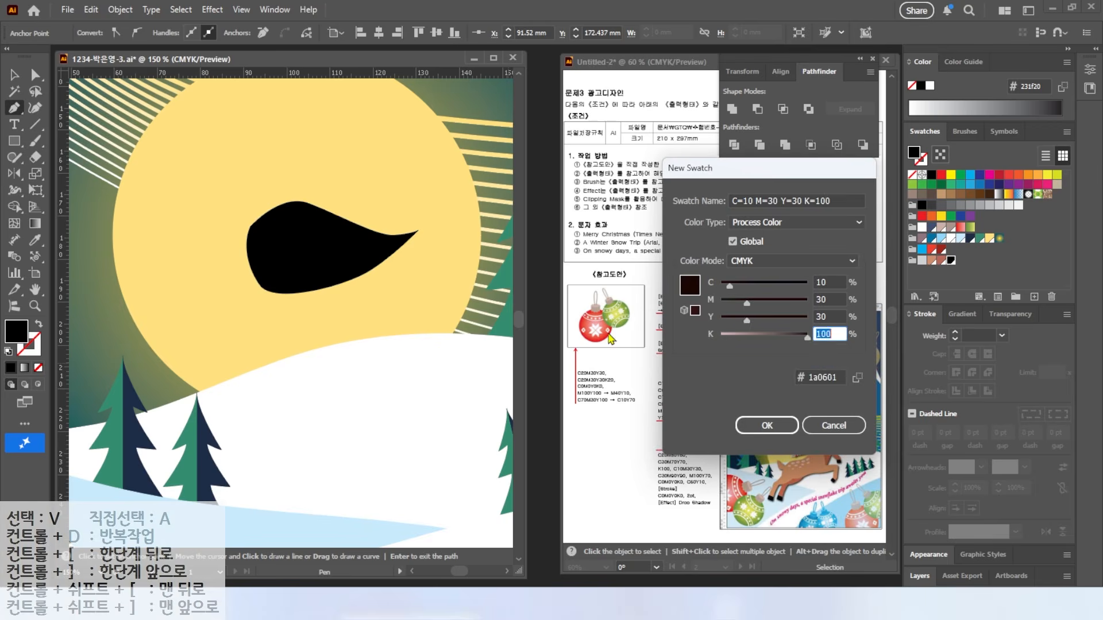
text(0)
click(1034, 297)
click(718, 287)
text(30)
key(Tab)
text(90)
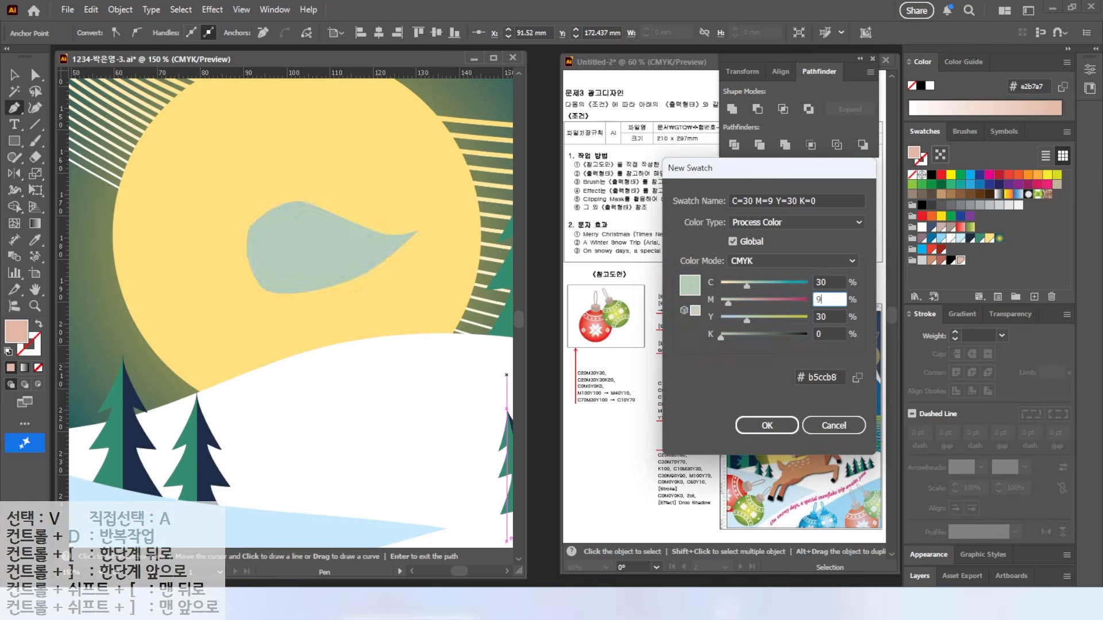
key(Tab)
text(90)
key(Return)
click(1052, 297)
click(706, 285)
text(0)
key(Tab)
text(100)
key(Tab)
text(70)
key(Tab)
key(Return)
Step: Add a white swatch and a light blue swatch with values 60/10
click(1034, 298)
click(711, 300)
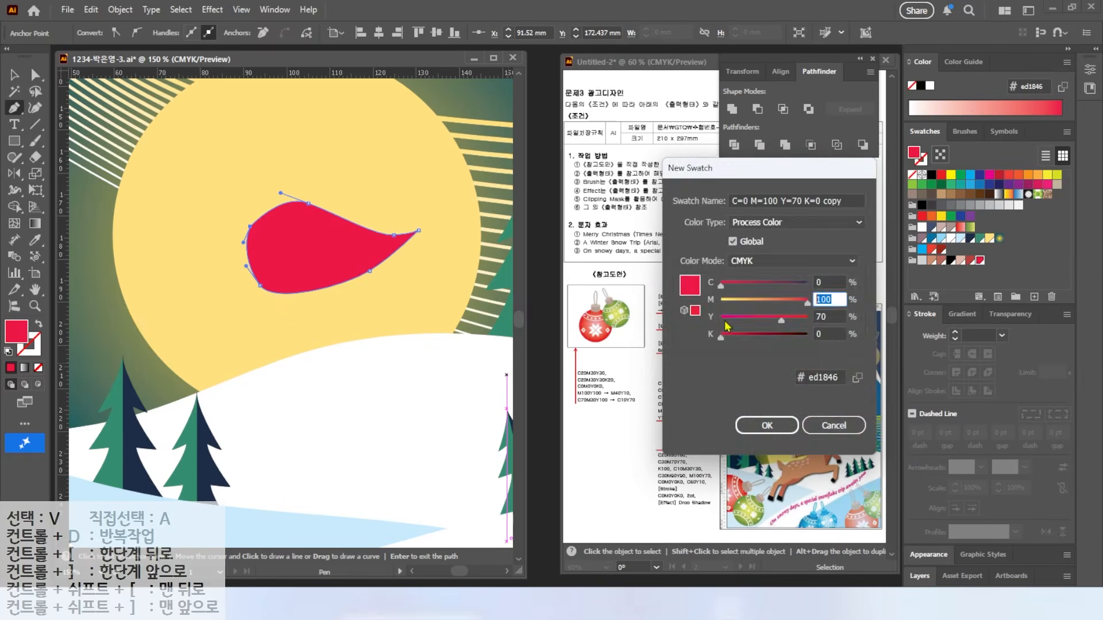
text(0)
key(Tab)
text(0)
key(Return)
click(1034, 297)
click(716, 284)
text(60)
key(Tab)
key(Tab)
text(10)
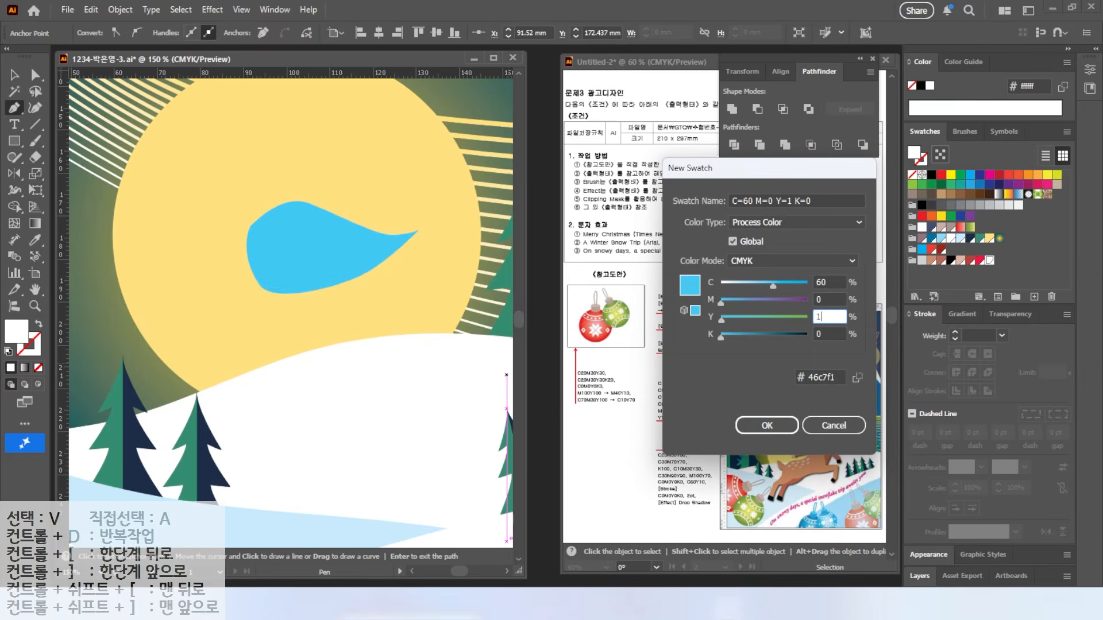
key(Return)
Step: Fill the drop shape tan and narrow it from its left side
click(932, 261)
key(v)
drag(246, 249, 269, 254)
Step: Draw a small red nose circle and a small ellipse highlight on it with the Ellipse tool
click(13, 138)
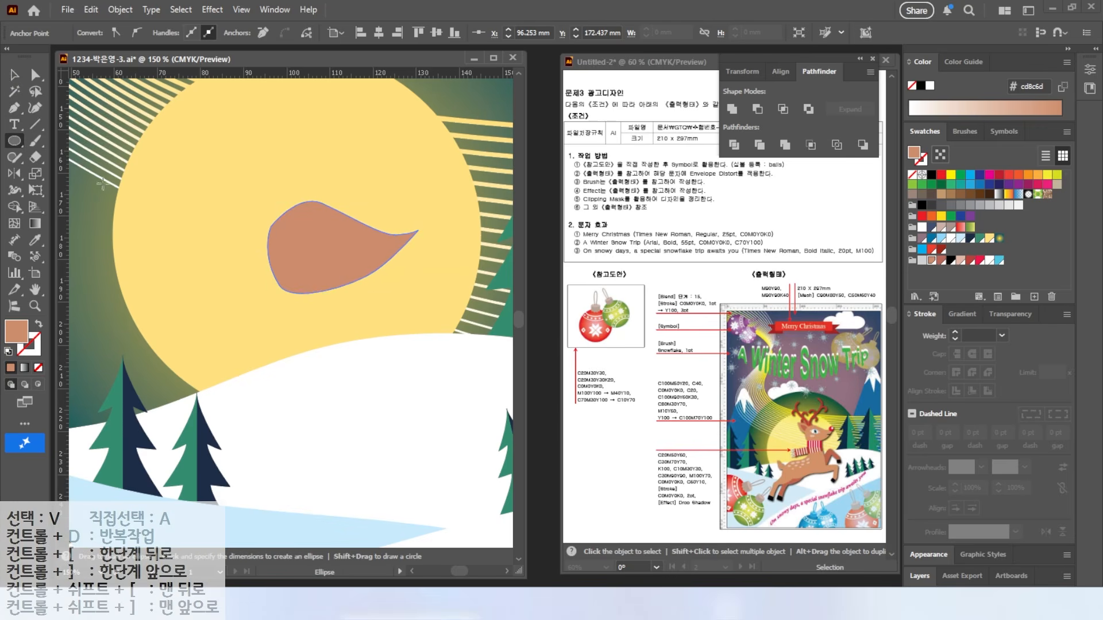
click(63, 172)
drag(393, 215, 427, 250)
scroll(472, 231, up, 3)
drag(308, 206, 336, 234)
Step: Fill the nose highlight white, then pen a light pink eye shape on the head
click(989, 261)
key(ctrl+minus)
key(ctrl+minus)
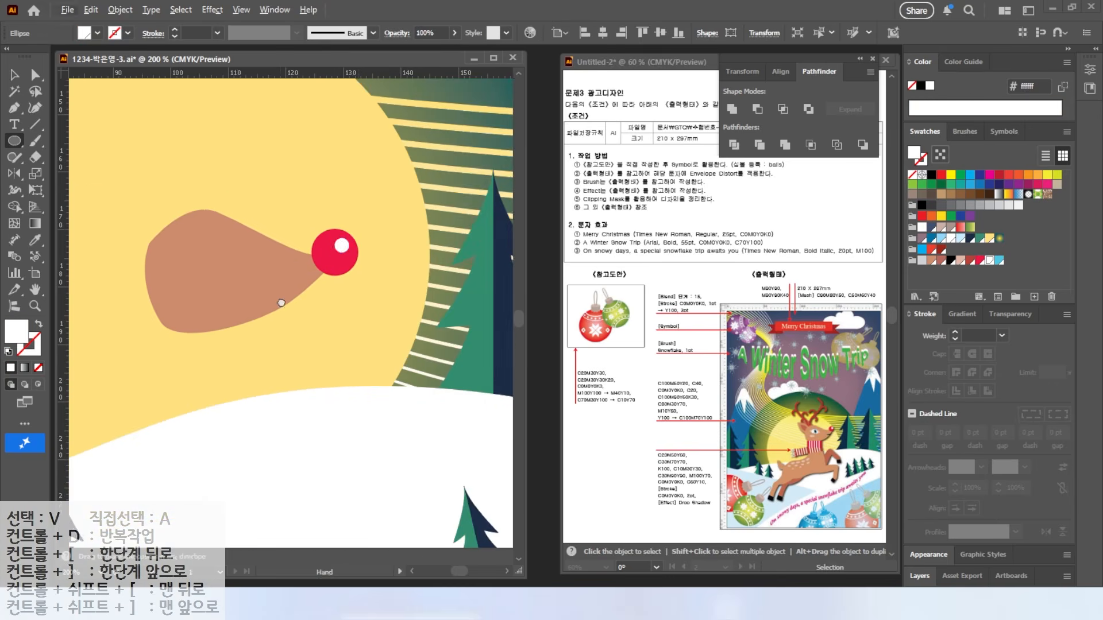
key(p)
click(264, 244)
click(303, 237)
click(334, 254)
click(294, 261)
click(265, 244)
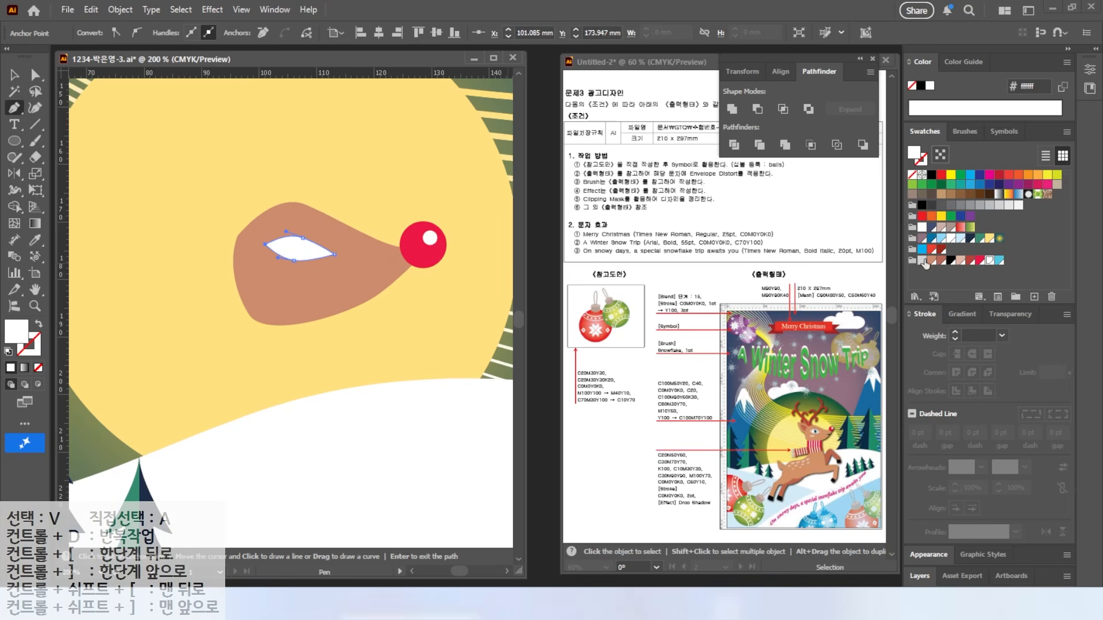
click(959, 261)
key(a)
drag(293, 261, 292, 266)
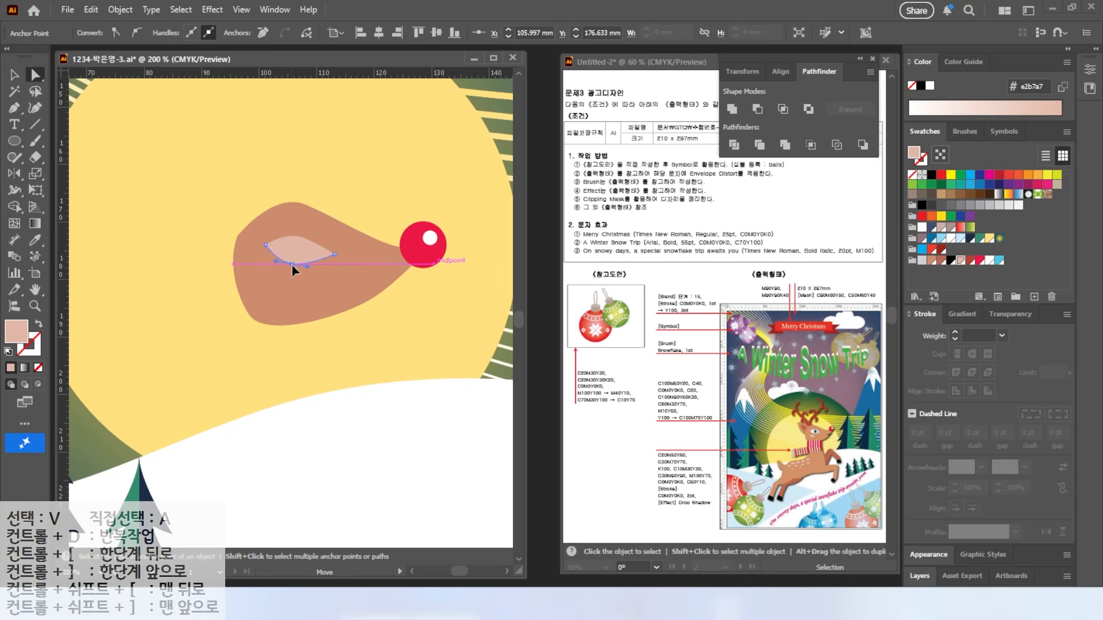
Step: Divide a white circle with the eye shape and delete the circle pieces outside it
key(ctrl+plus)
key(ctrl+plus)
key(ctrl+plus)
key(l)
drag(273, 227, 316, 270)
drag(361, 329, 361, 333)
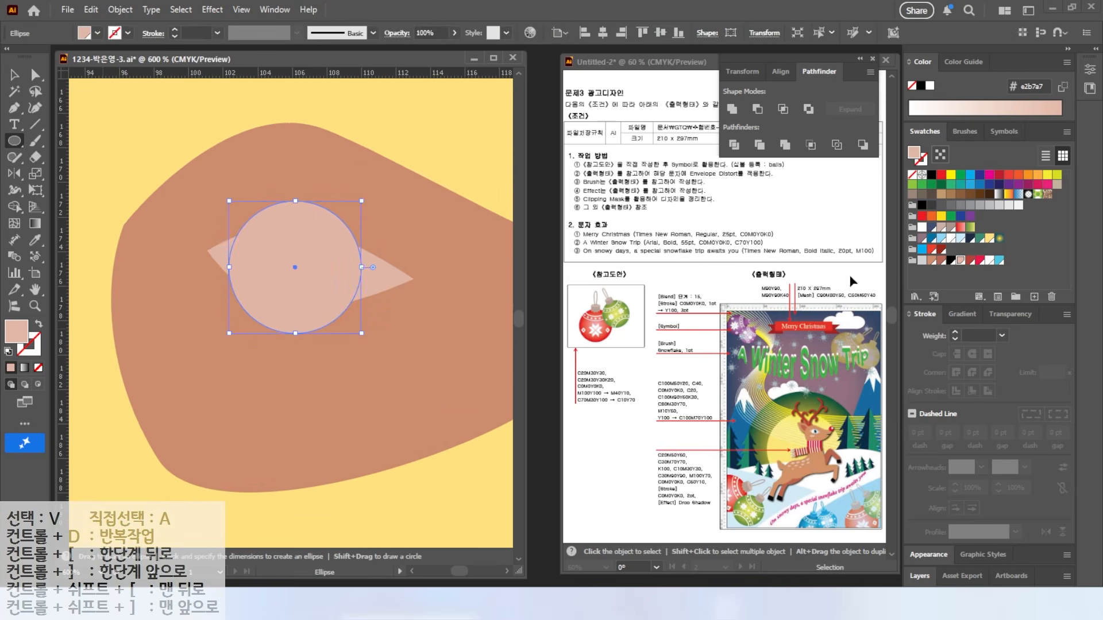
click(989, 262)
key(v)
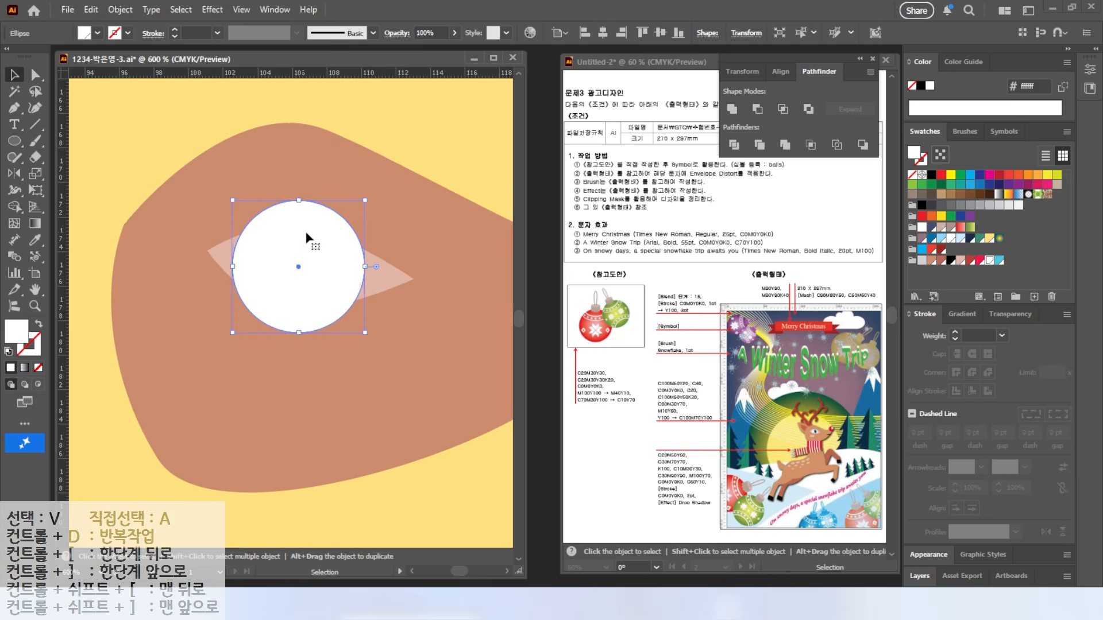
shift+click(396, 274)
click(734, 145)
click(35, 75)
click(403, 131)
click(305, 213)
key(Delete)
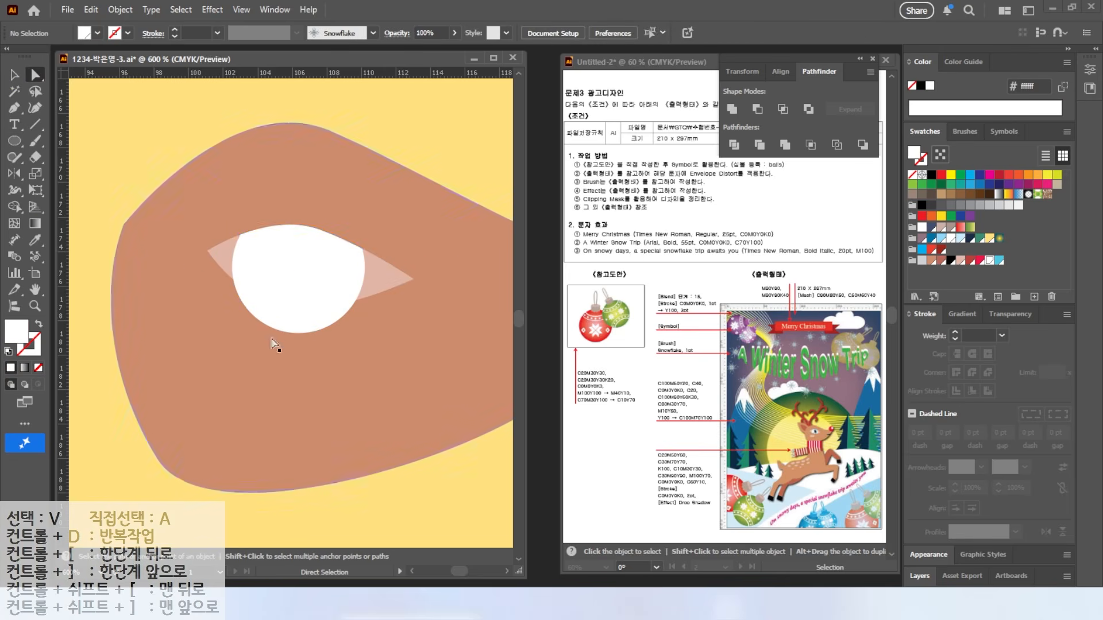
click(284, 322)
key(Delete)
Step: Add a light blue iris, a black pupil and two white highlights inside the eye
click(14, 140)
drag(262, 227, 345, 307)
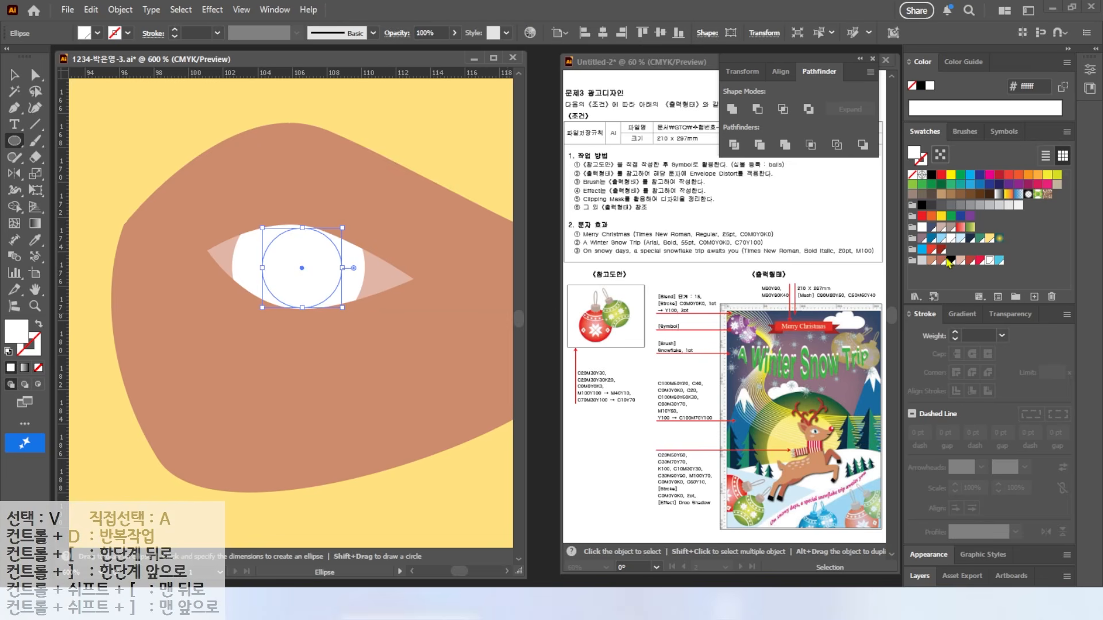
click(999, 260)
drag(331, 290, 283, 242)
click(951, 260)
key(v)
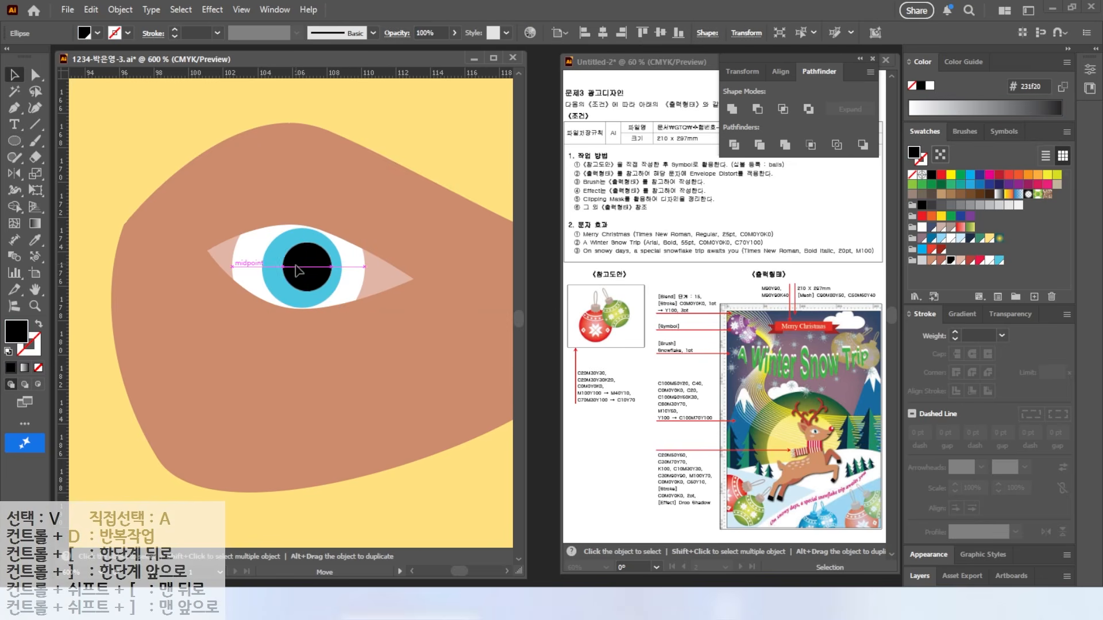
key(l)
drag(288, 281, 262, 247)
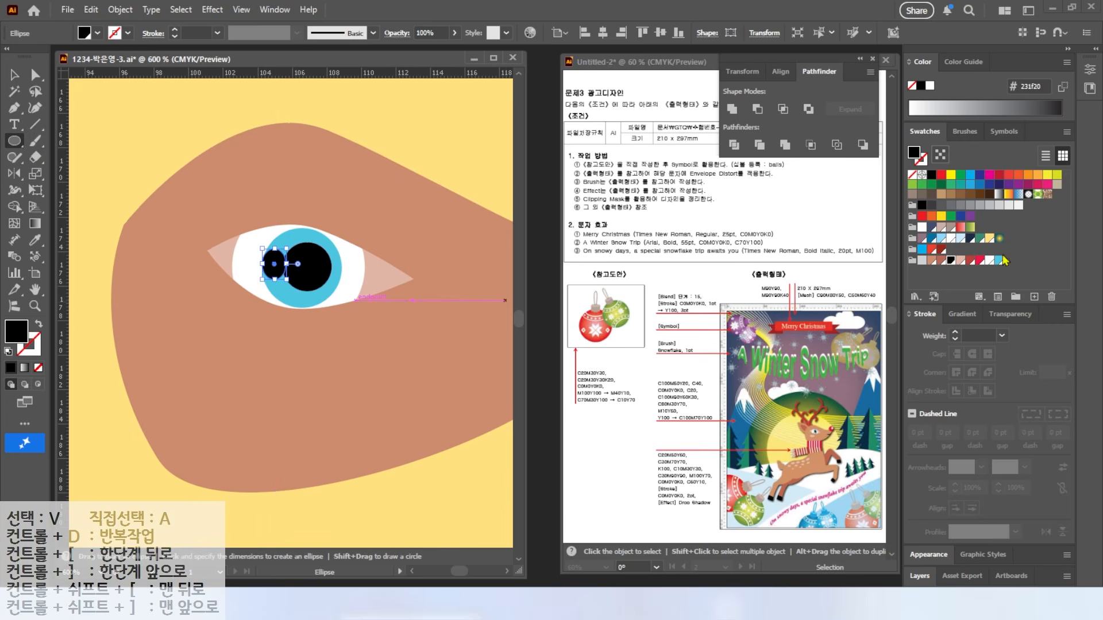
click(990, 261)
drag(303, 283, 281, 305)
scroll(287, 240, down, 1)
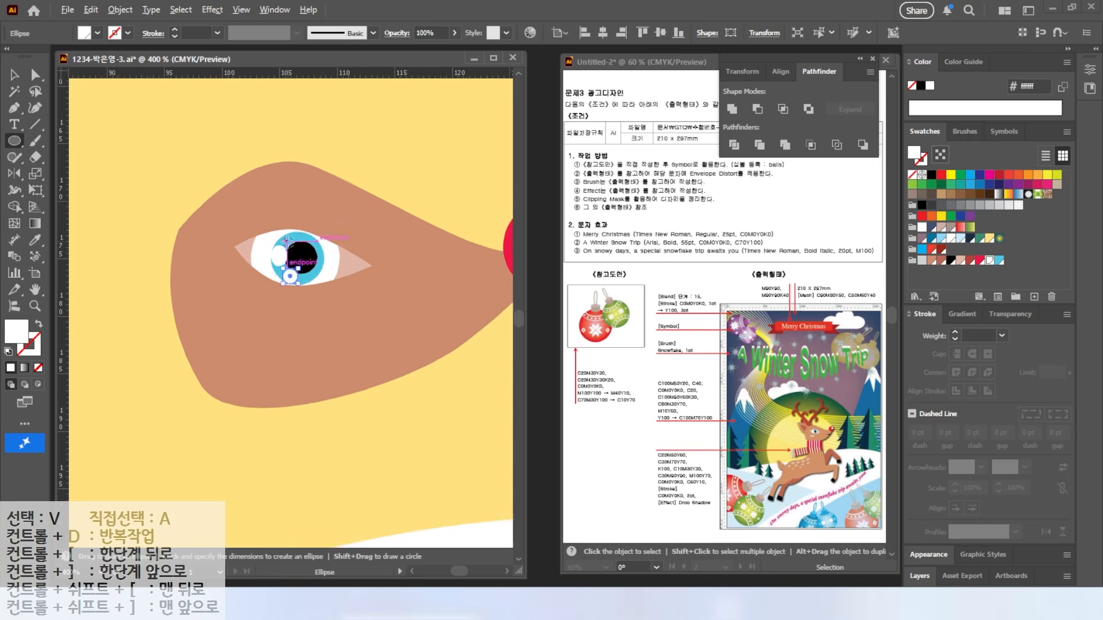
scroll(290, 276, down, 1)
Step: Draw a curved, pointed ear outline with the Pen tool
key(p)
click(209, 270)
drag(146, 181, 144, 131)
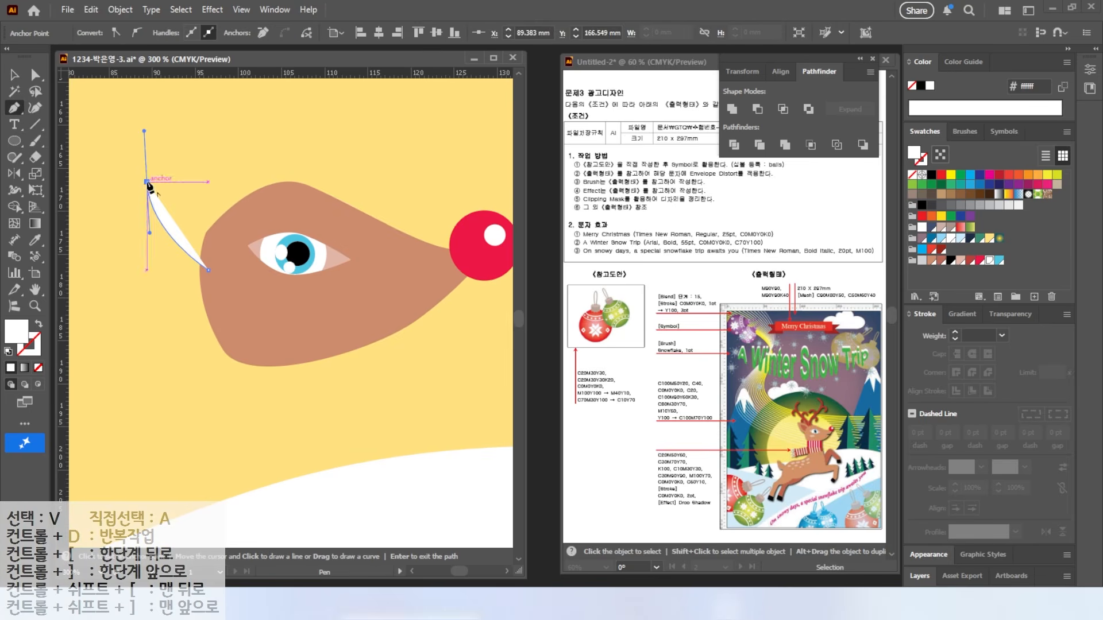
click(241, 211)
click(209, 270)
key(v)
click(190, 229)
Step: Create a -1 mm Offset Path inside the ear and fill it darker brown
click(120, 10)
mouse_move(172, 408)
click(345, 451)
text(-1)
double_click(649, 388)
drag(722, 314, 489, 321)
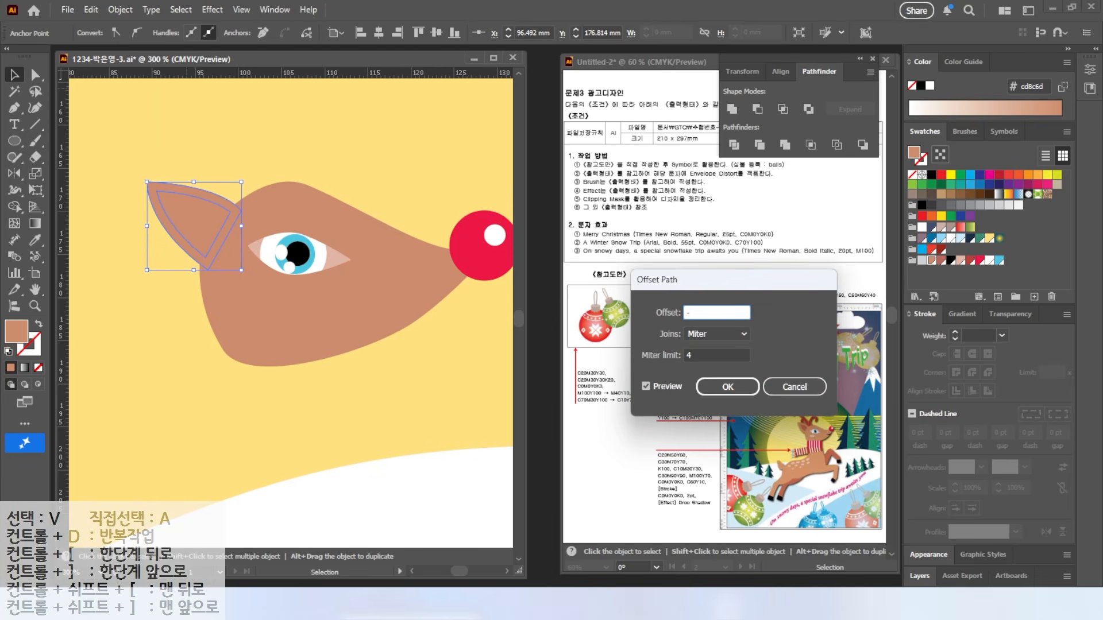
key(Return)
click(217, 234)
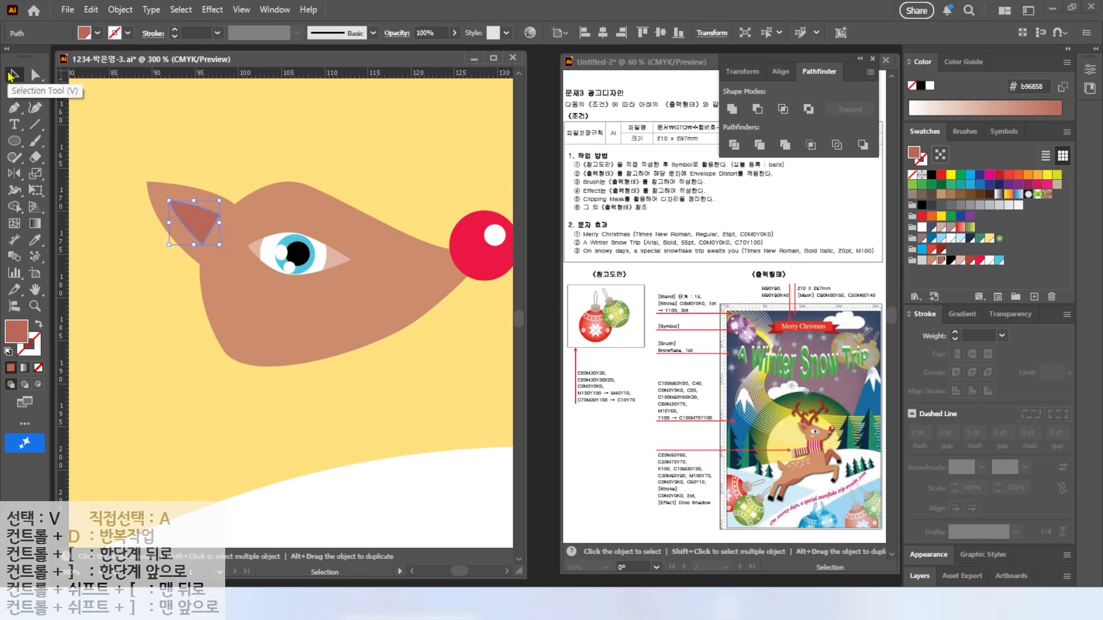
Step: Duplicate the ear onto the top of the head, fill it darker brown, and bring the head forward
drag(182, 181, 228, 175)
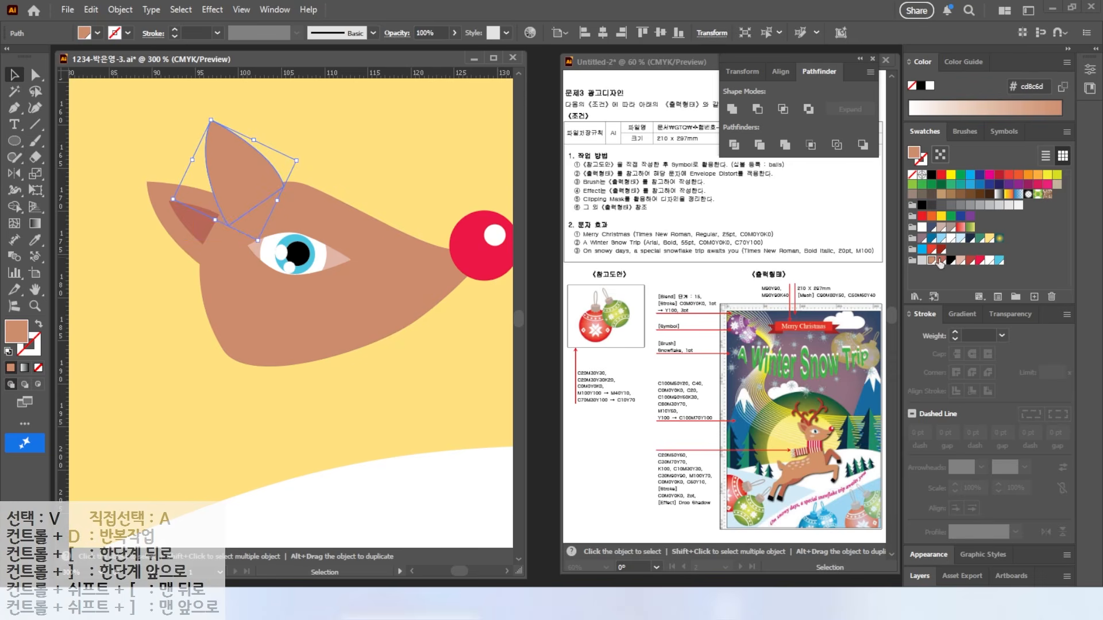
click(941, 260)
drag(486, 253, 486, 253)
key(ctrl+shift+bracketright)
click(365, 137)
scroll(337, 182, up, 3)
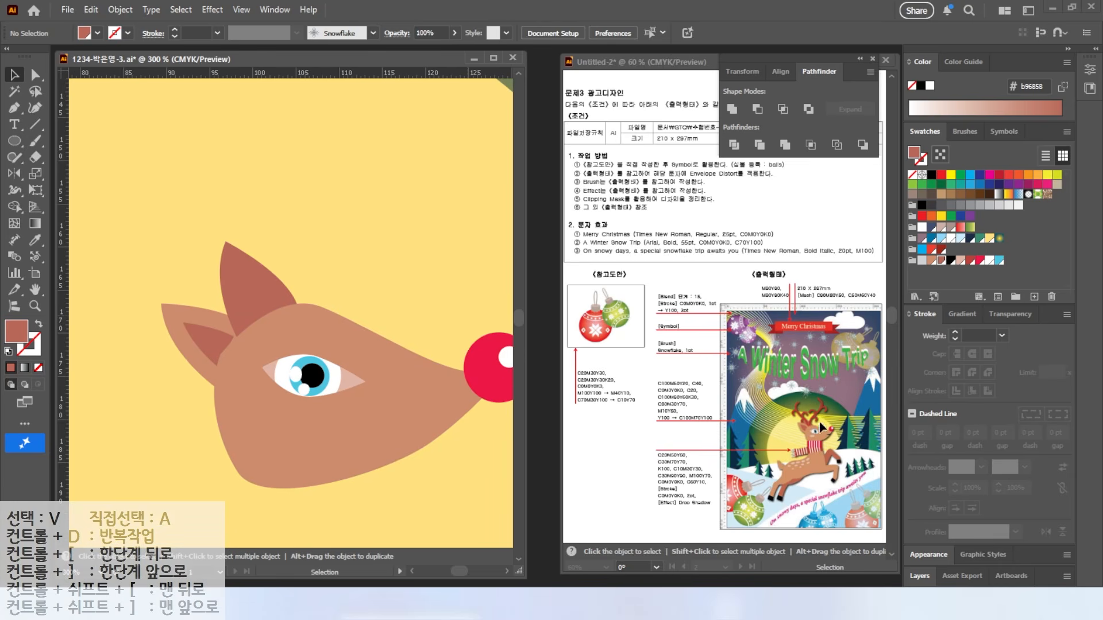
Step: Paint one antler in dark red with the Blob Brush: a main stalk plus three branches
click(23, 147)
drag(37, 148, 101, 161)
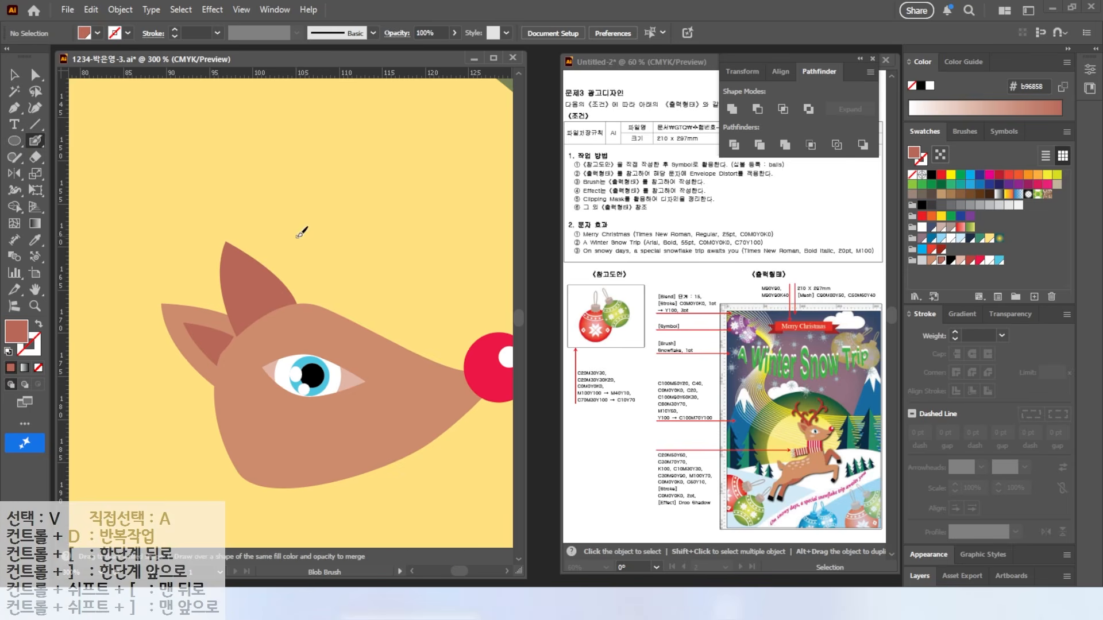
key(alt)
click(969, 261)
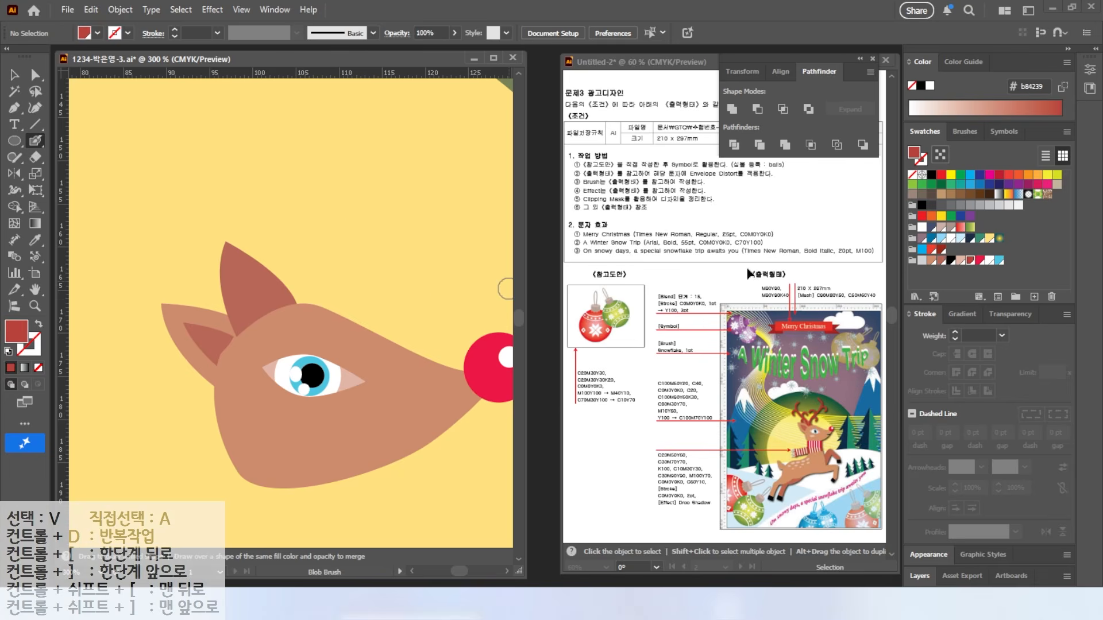
key(ctrl+minus)
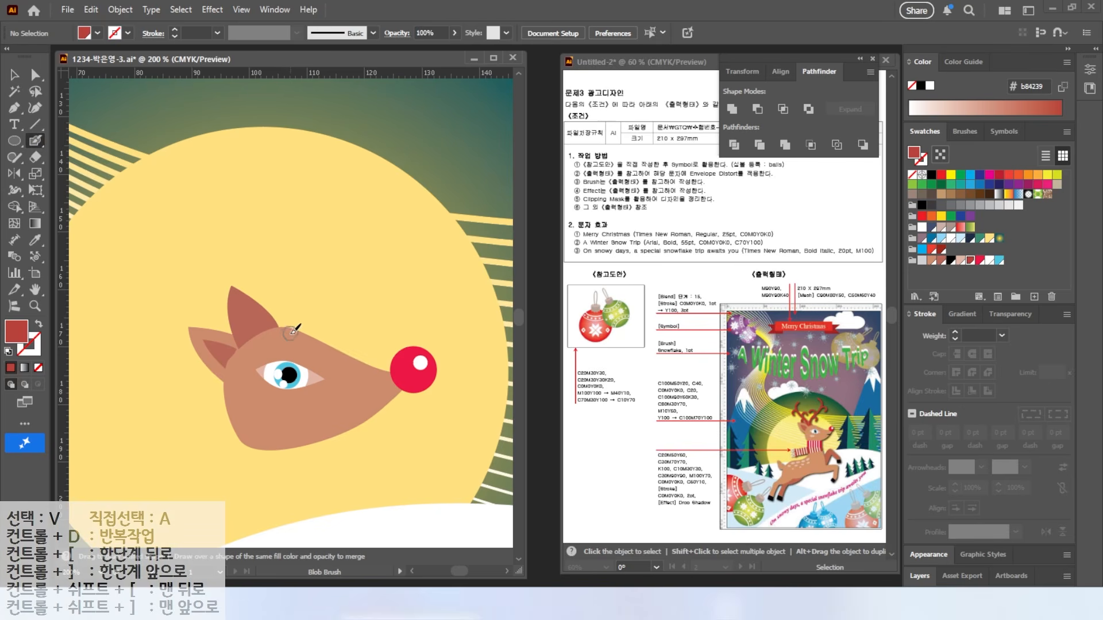
mouse_move(293, 332)
mouse_down()
mouse_move(377, 190)
mouse_move(358, 155)
mouse_up()
drag(371, 205, 404, 223)
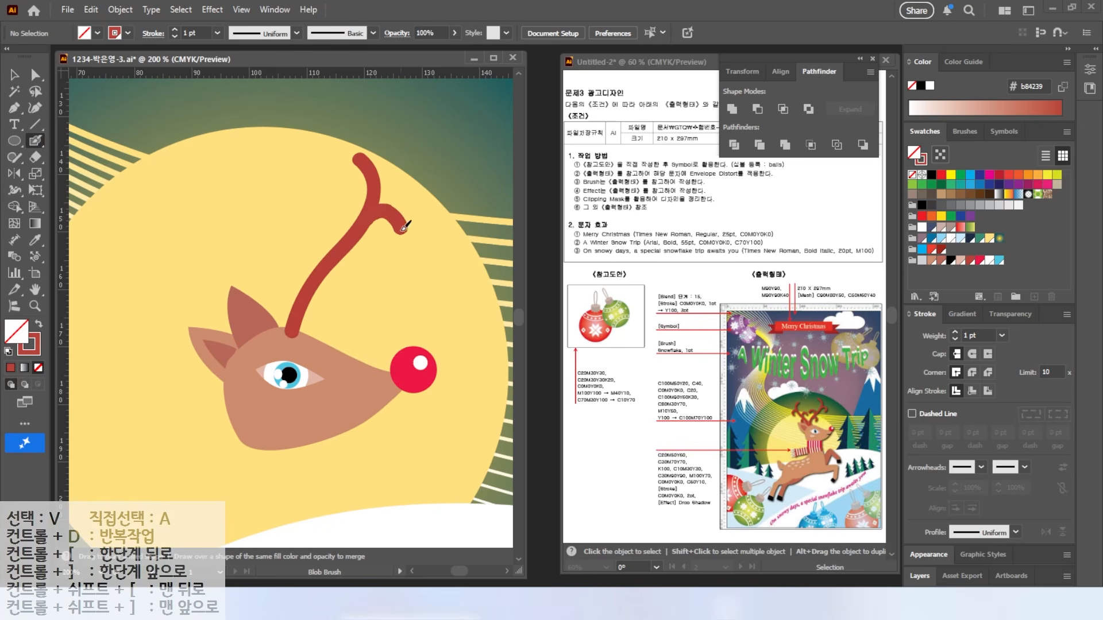
mouse_move(332, 261)
mouse_down()
mouse_move(332, 233)
mouse_move(297, 241)
mouse_up()
mouse_move(325, 289)
mouse_down()
mouse_move(333, 323)
mouse_move(202, 278)
mouse_move(238, 293)
mouse_up()
Step: Reflect a copy of the antler and position it on the head
click(14, 70)
double_click(14, 173)
click(819, 338)
click(14, 75)
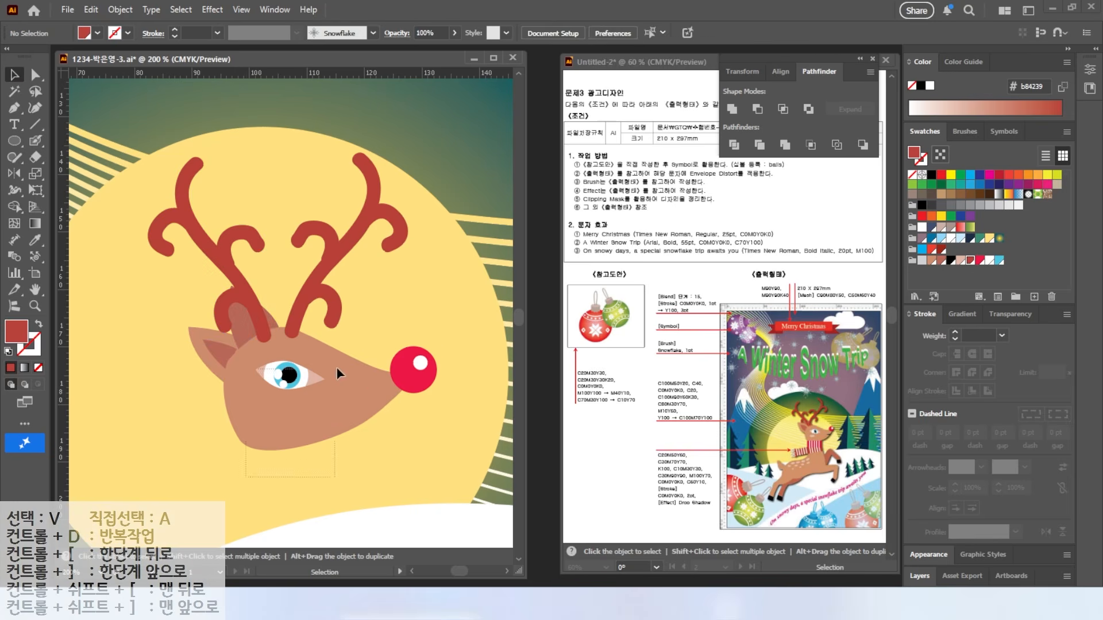
click(327, 374)
right_click(325, 373)
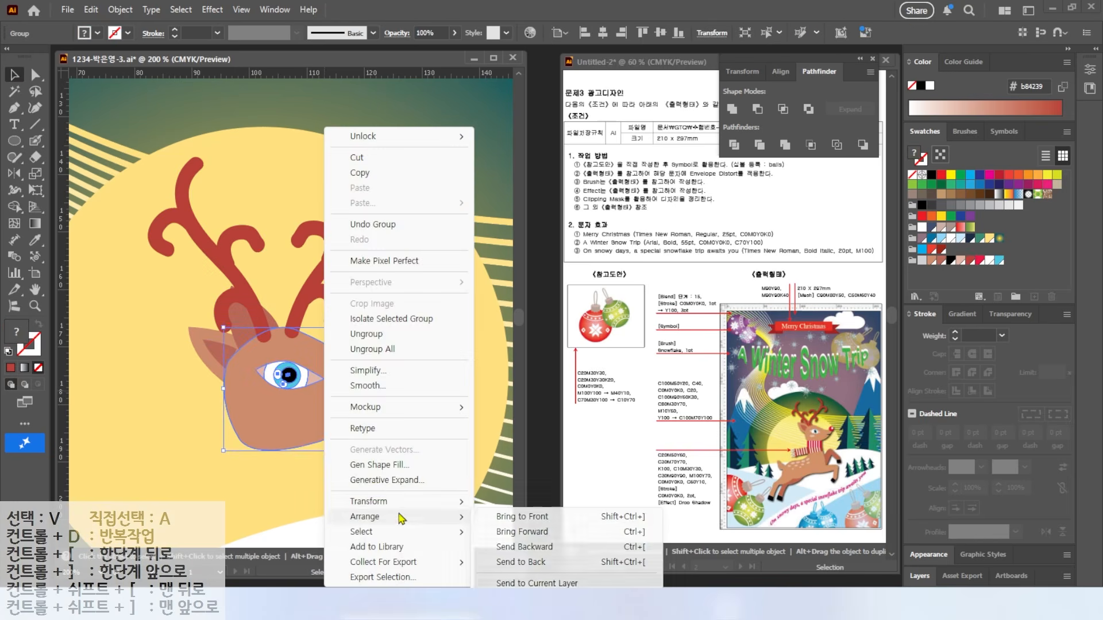
click(295, 404)
click(170, 426)
Step: Move the head and antlers together up and to the right
scroll(295, 435, down, 1)
drag(197, 454, 222, 301)
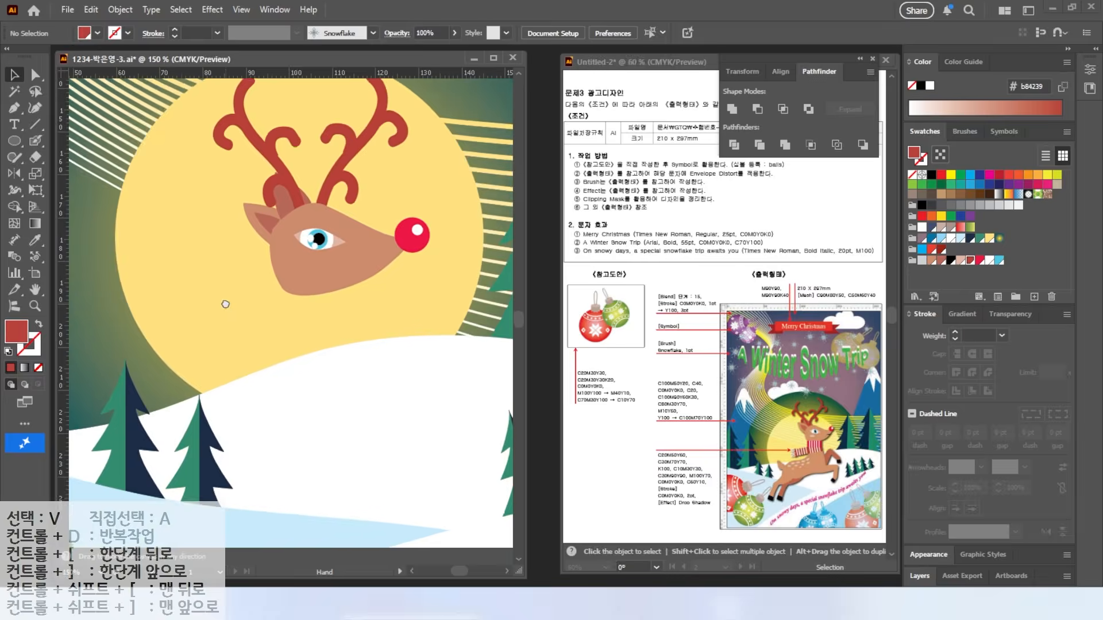
scroll(223, 302, down, 2)
drag(331, 317, 211, 222)
right_click(275, 287)
click(322, 401)
drag(284, 289, 299, 266)
scroll(299, 270, up, 3)
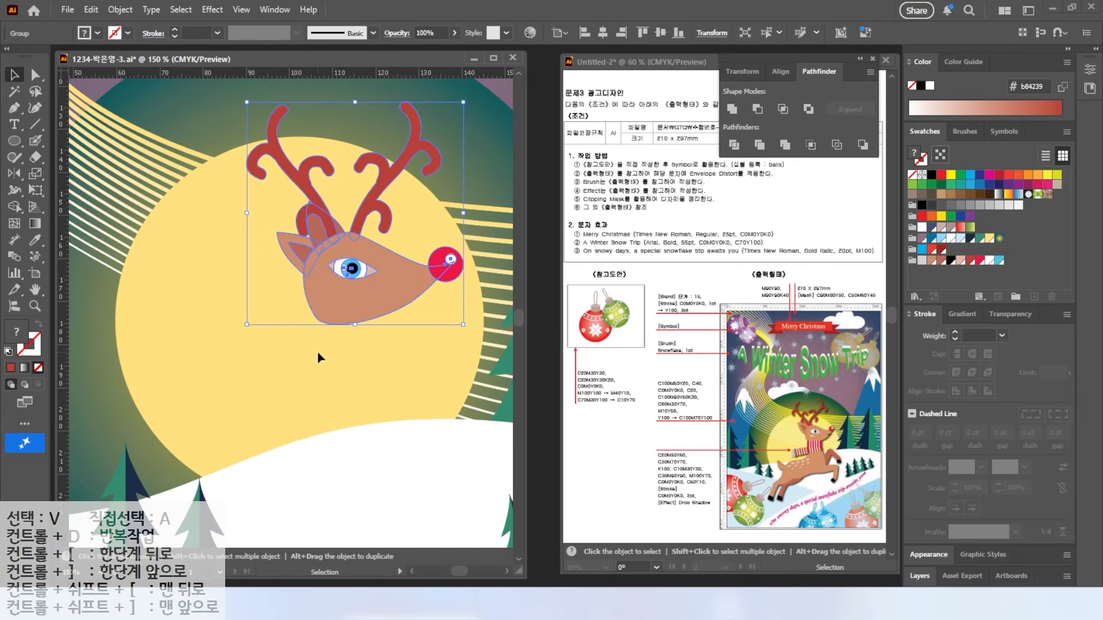
click(14, 108)
Step: Pen the body outline from the neck down the front leg, around its hoof and along the belly
click(301, 297)
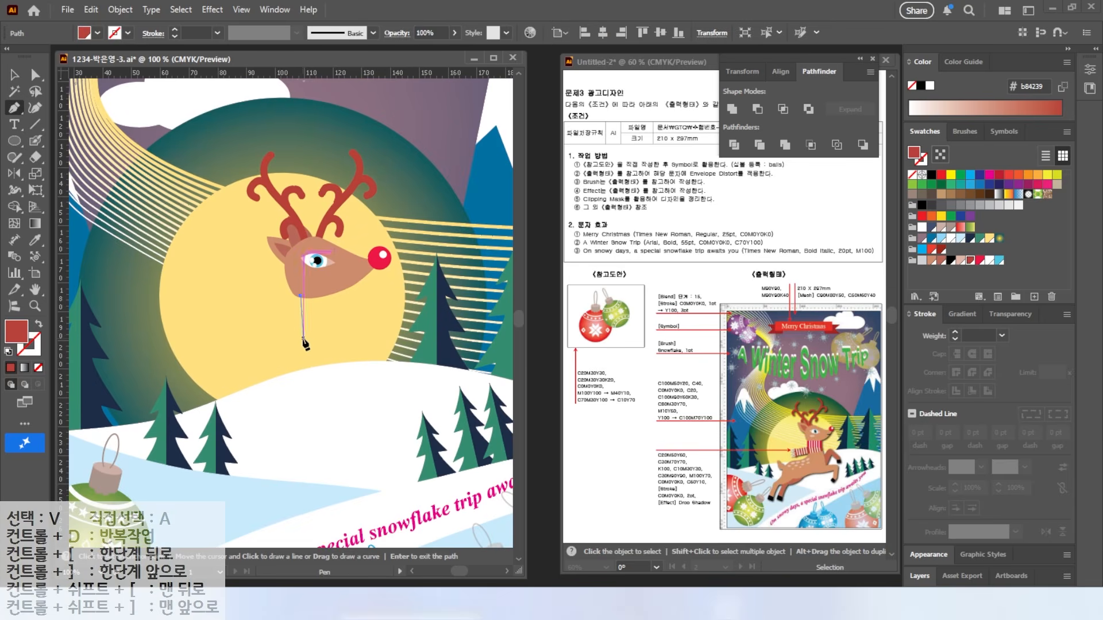
drag(305, 336, 253, 360)
drag(226, 375, 225, 382)
drag(223, 423, 217, 430)
click(196, 463)
click(210, 469)
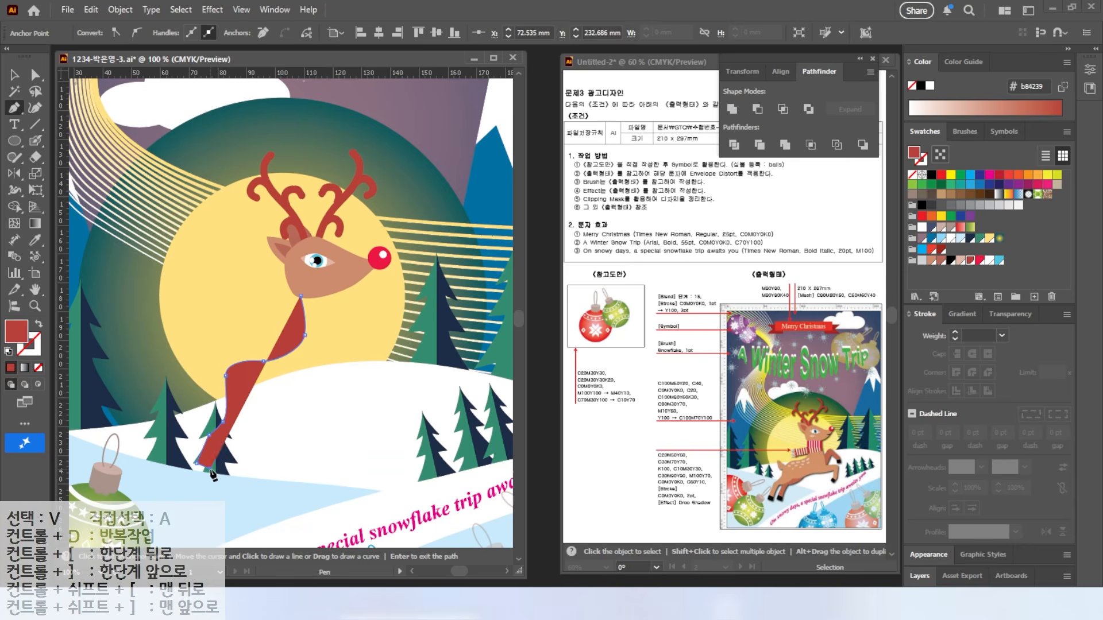
click(221, 445)
drag(289, 410, 361, 396)
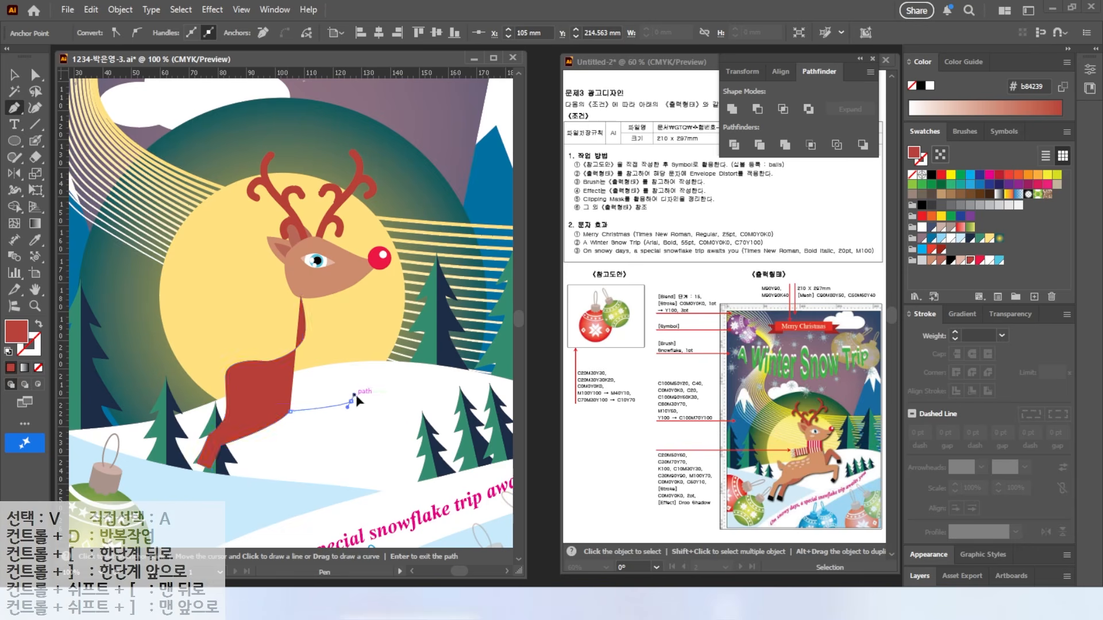
drag(422, 384, 411, 394)
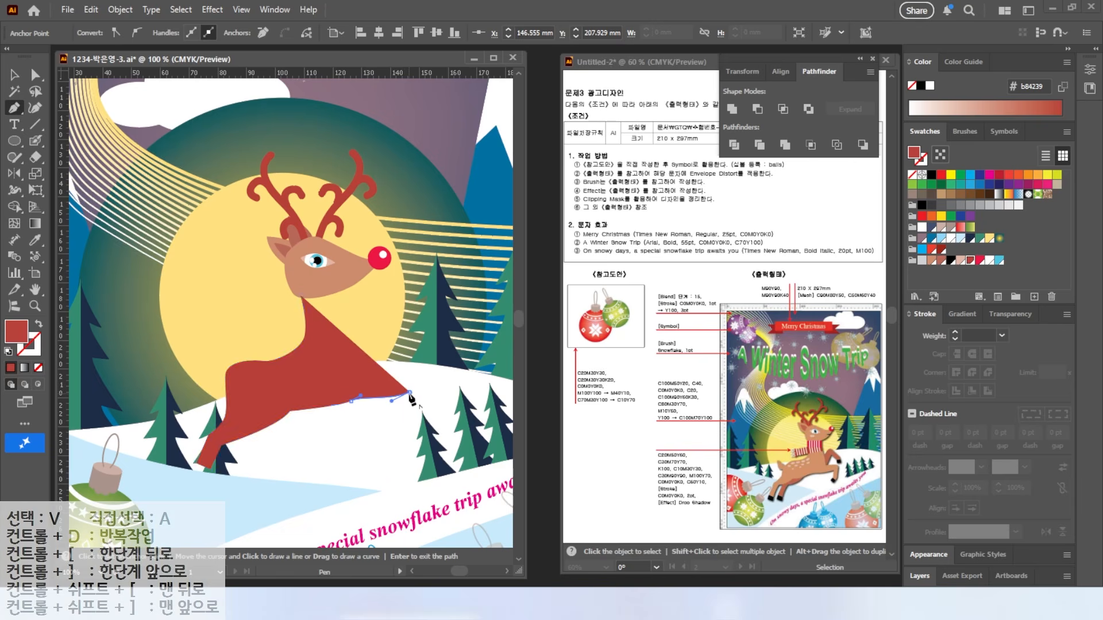
Step: Outline the back hoof, knee, chest and neck, closing the body shape at the head
click(405, 428)
click(397, 440)
click(410, 446)
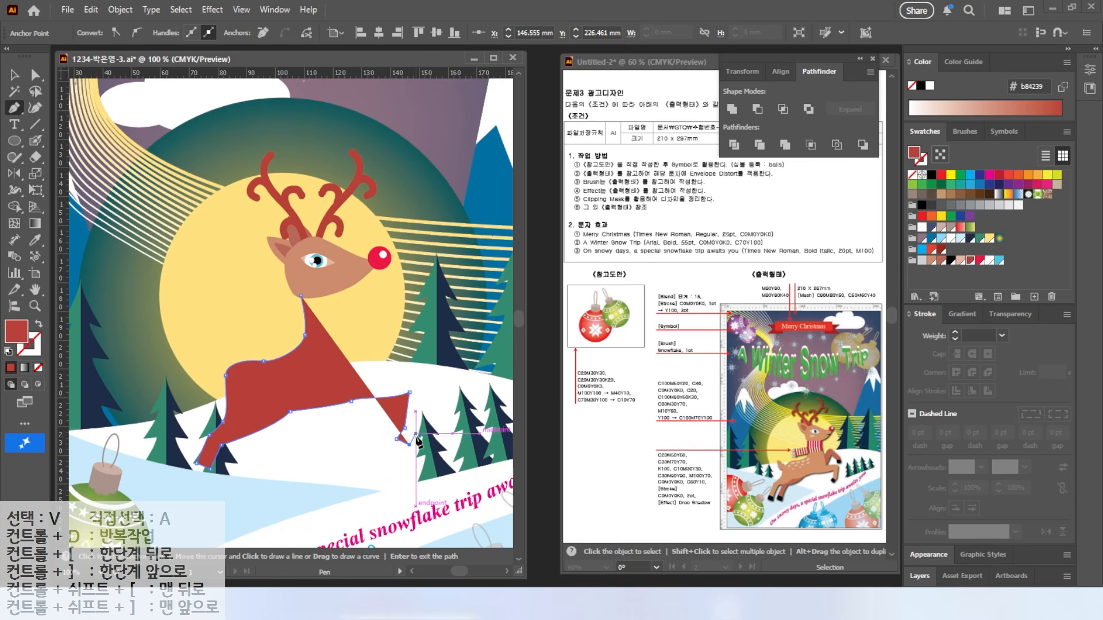
click(416, 434)
click(429, 385)
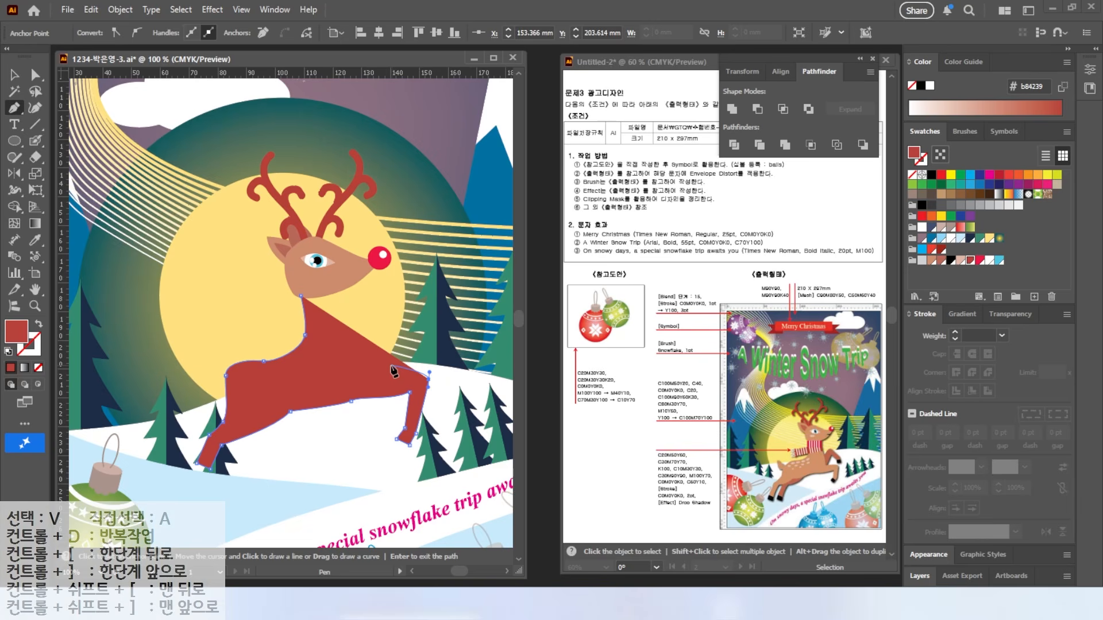
click(382, 372)
drag(368, 311, 359, 292)
click(346, 280)
click(301, 295)
Step: Slim the neck, raise the chest and knee points, and fill the body tan
click(35, 75)
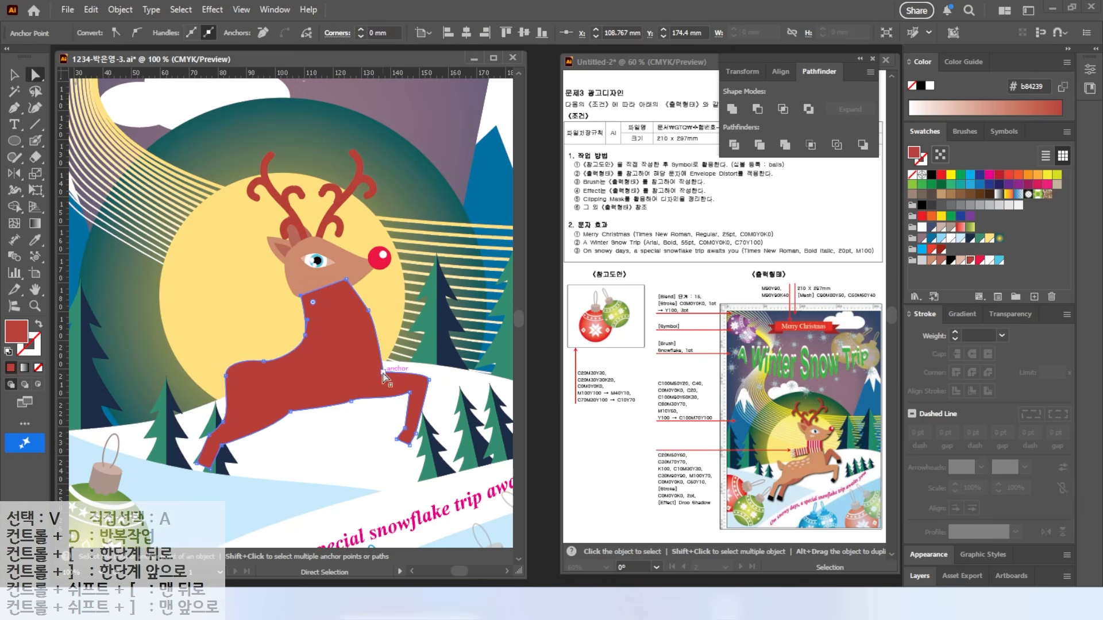
drag(368, 310, 354, 298)
drag(376, 377, 428, 372)
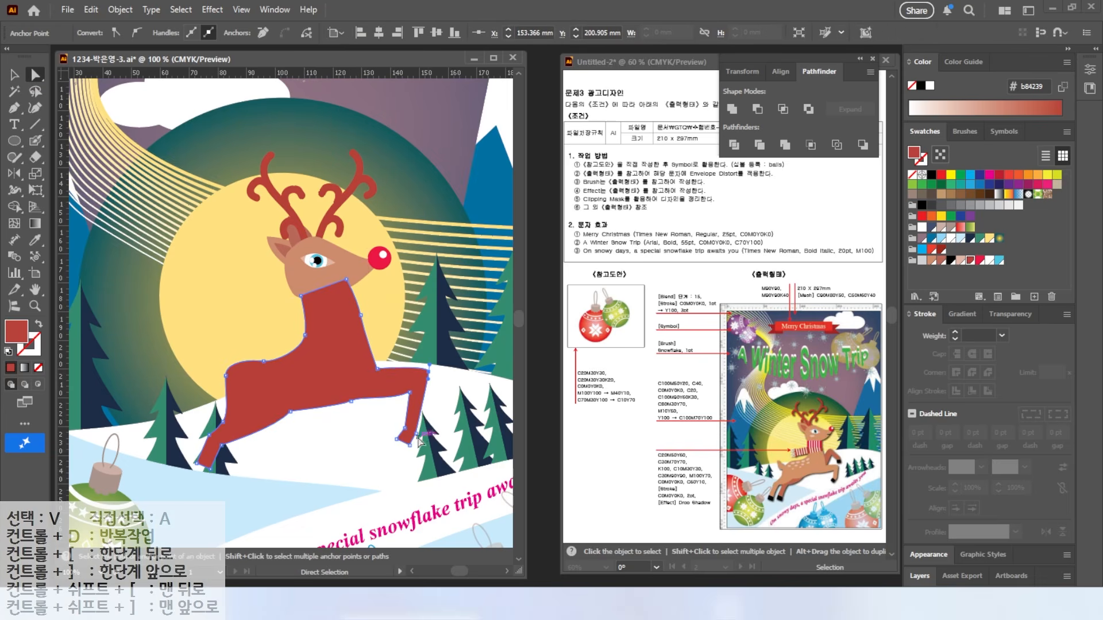
click(934, 262)
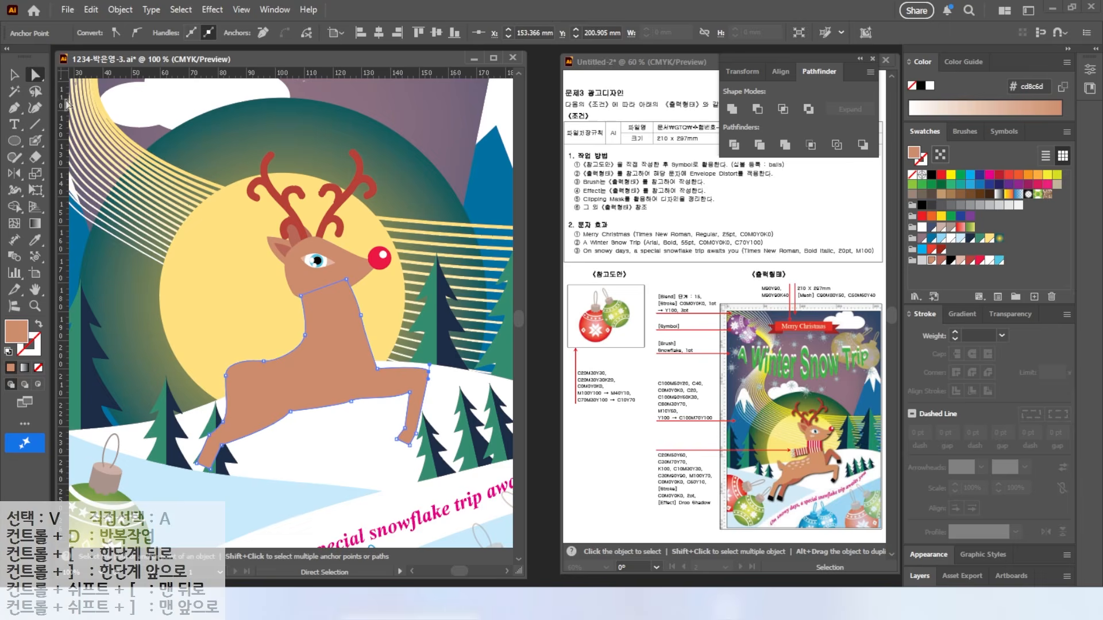
key(ctrl+shift+a)
scroll(325, 436, up, 1)
Step: Draw a darker brown hind leg and bring the body in front of it
key(p)
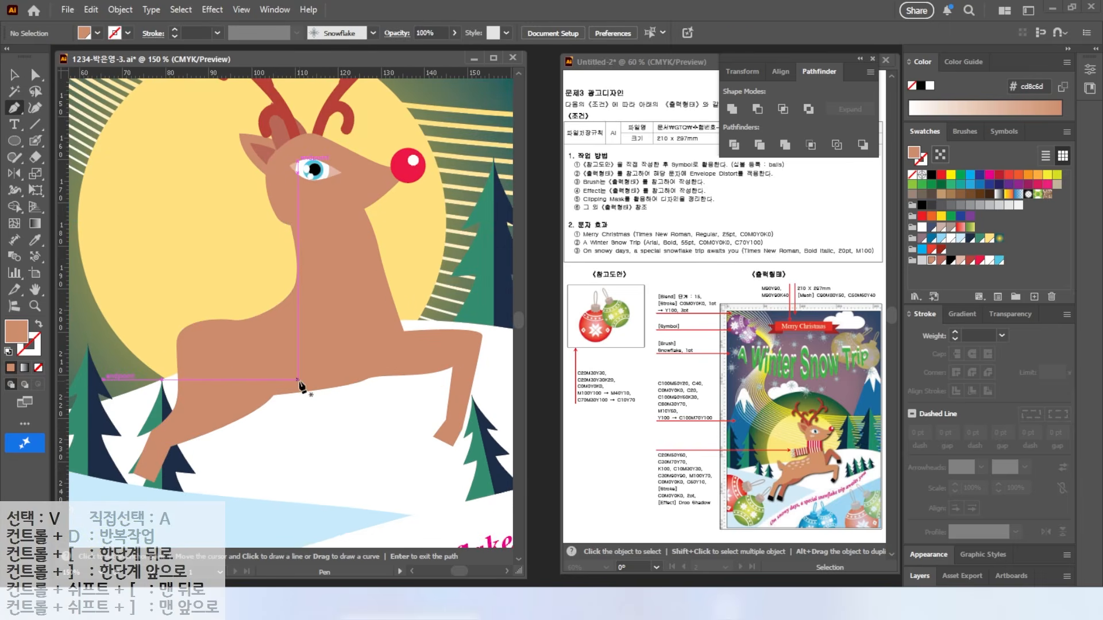
click(320, 380)
drag(250, 436, 279, 430)
click(251, 437)
click(221, 496)
click(198, 487)
click(239, 399)
click(319, 379)
click(941, 261)
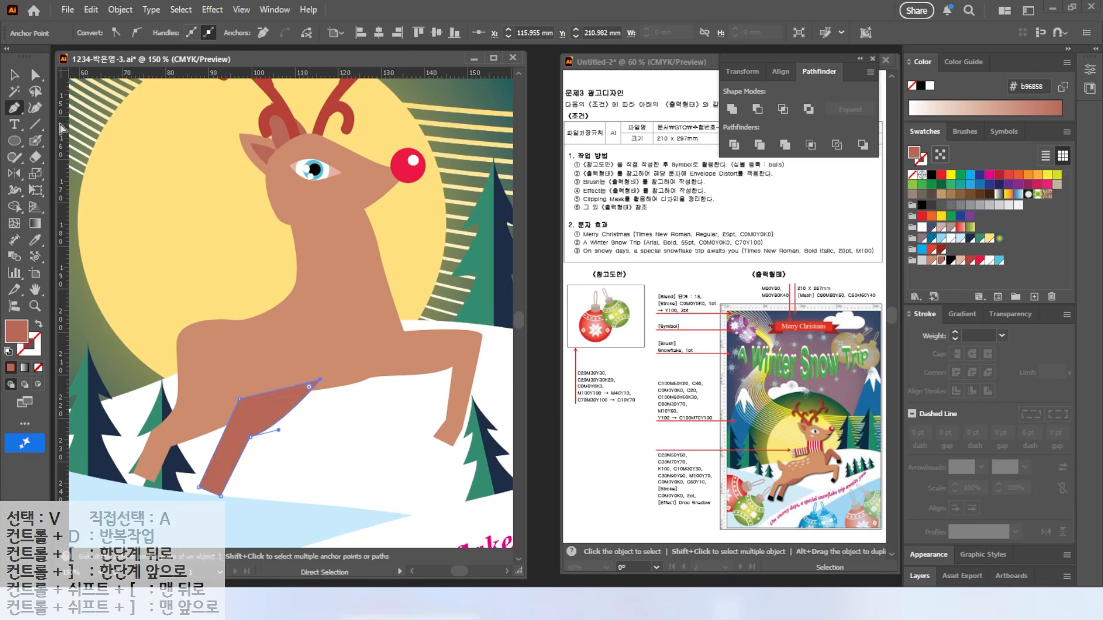
key(v)
click(281, 343)
key(ctrl+])
Step: Pen a bent raised front leg extending from the chest
drag(432, 347, 374, 386)
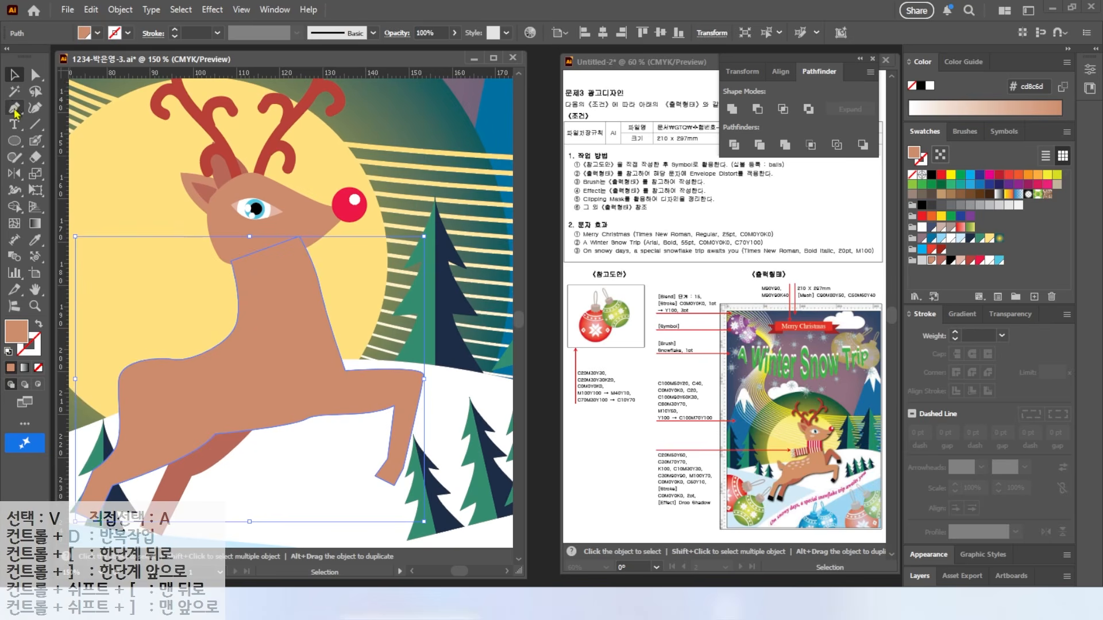
click(14, 108)
click(323, 366)
drag(363, 304, 378, 300)
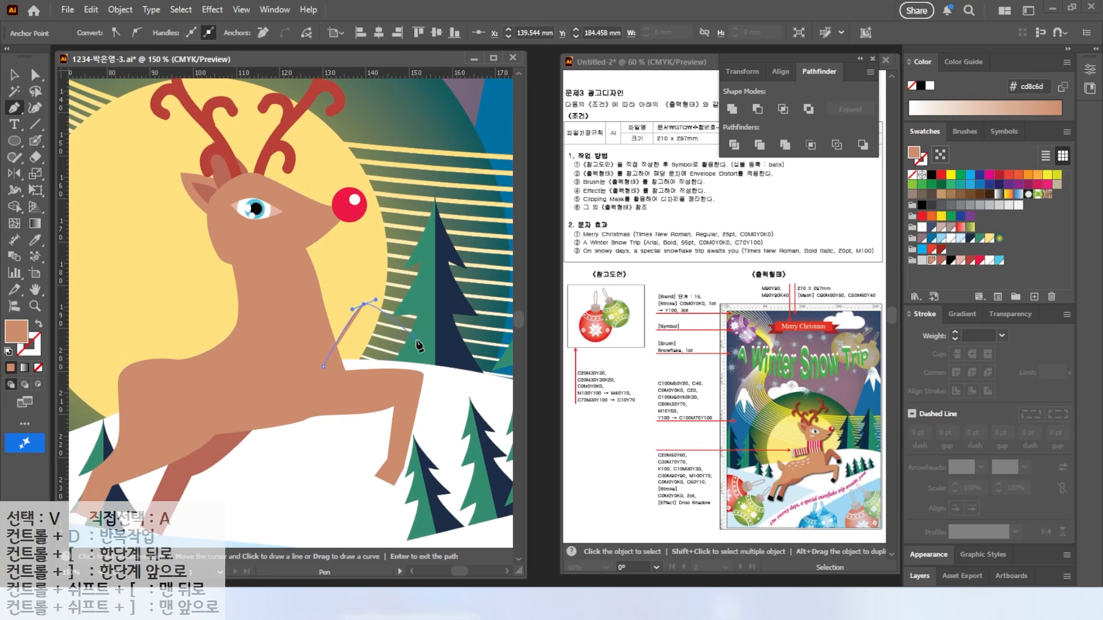
click(424, 341)
click(420, 364)
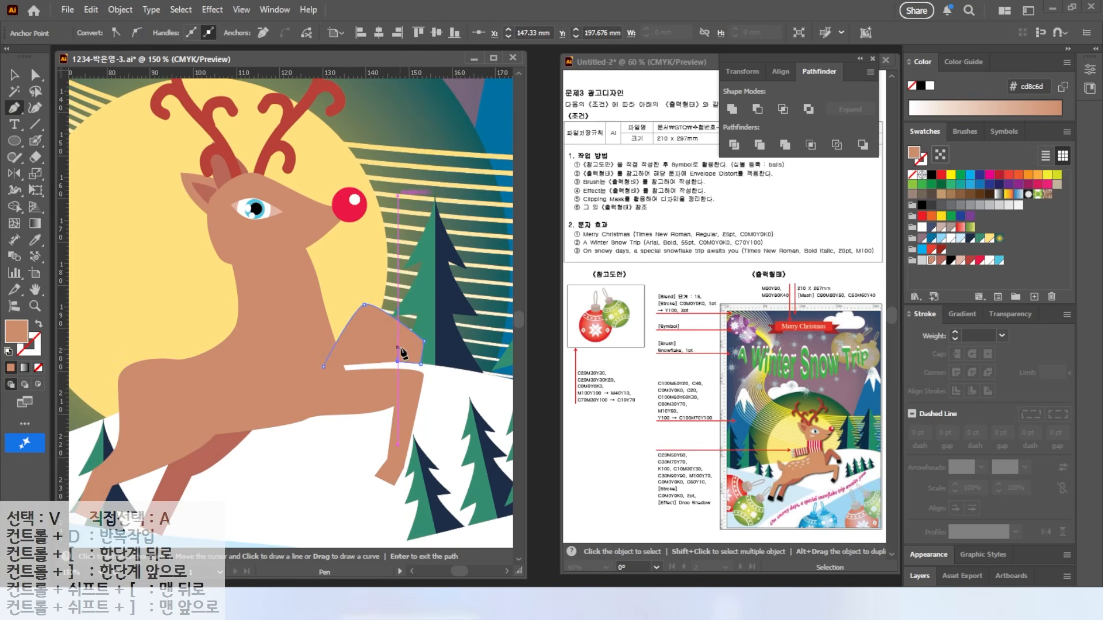
click(324, 368)
key(v)
click(158, 305)
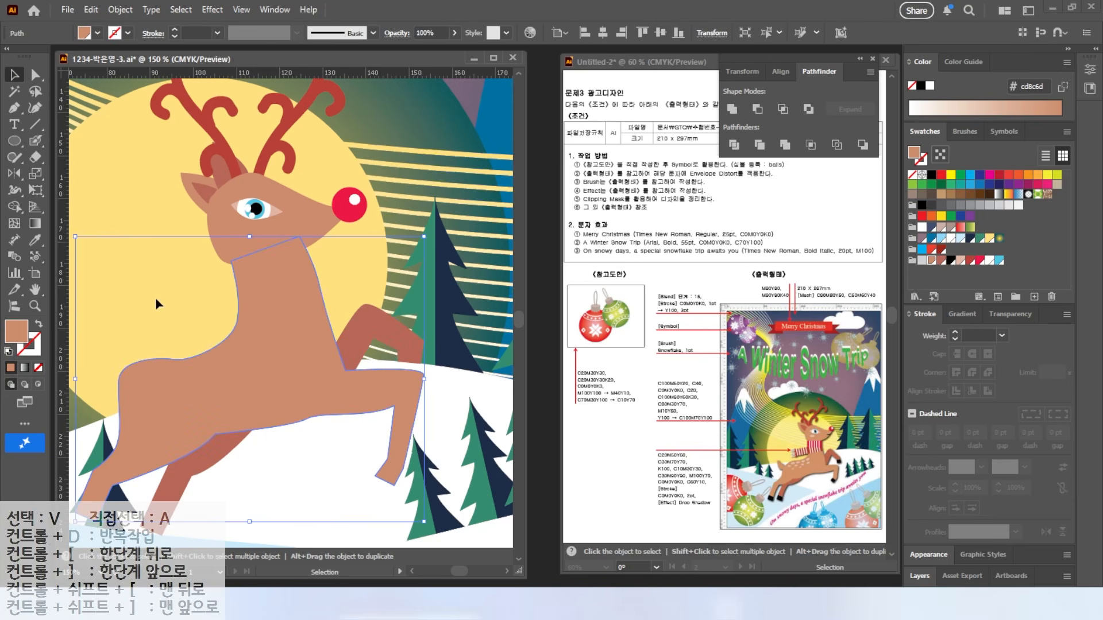
Step: Cut the hoof off the raised front leg with the Knife and fill it black
click(400, 339)
mouse_move(35, 157)
mouse_down()
mouse_move(86, 175)
mouse_move(86, 194)
mouse_up()
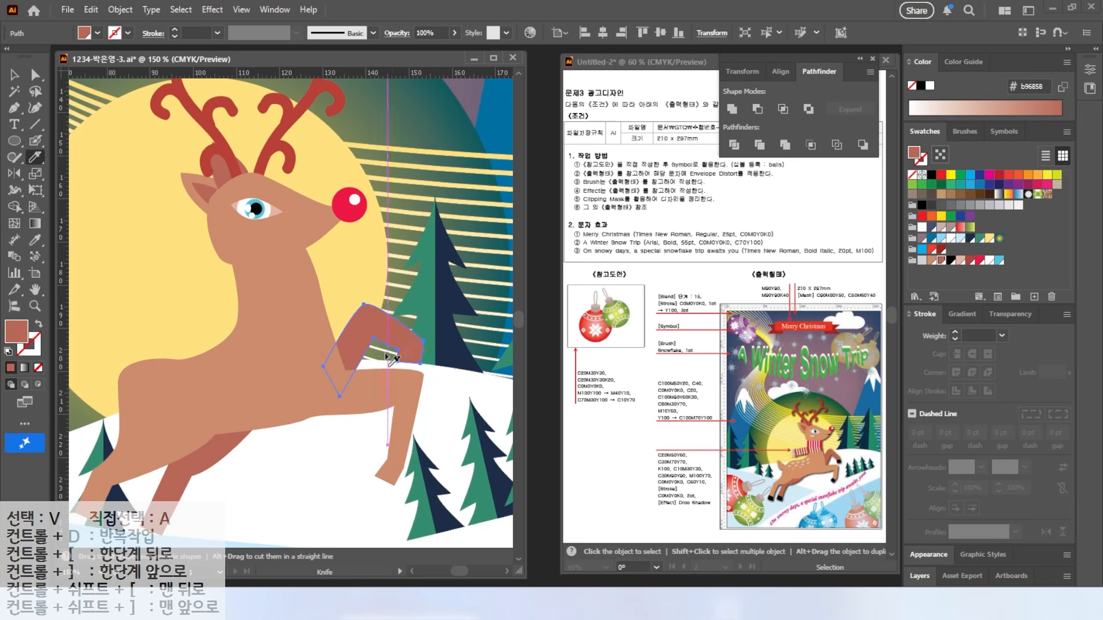
drag(396, 336, 400, 373)
key(v)
click(409, 353)
click(951, 260)
mouse_move(444, 443)
mouse_down()
mouse_move(494, 378)
mouse_move(457, 405)
mouse_up()
Step: Cut the hoof off the lower front leg and fill both front hooves black
click(454, 325)
click(35, 157)
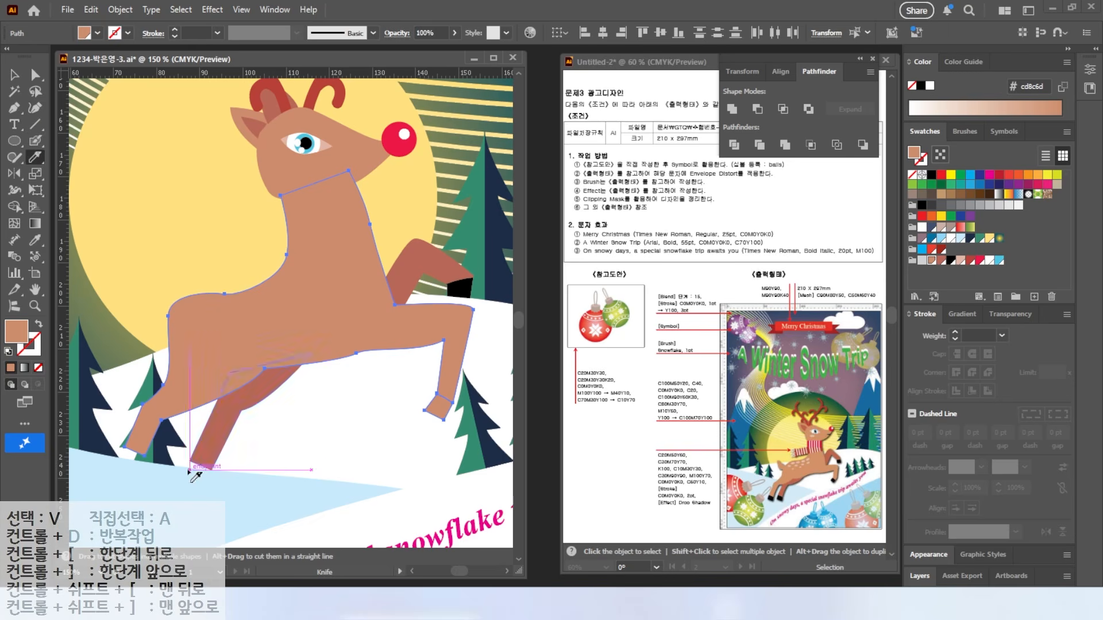
drag(123, 440, 154, 455)
key(v)
key(ctrl+shift+a)
click(137, 445)
shift+click(439, 407)
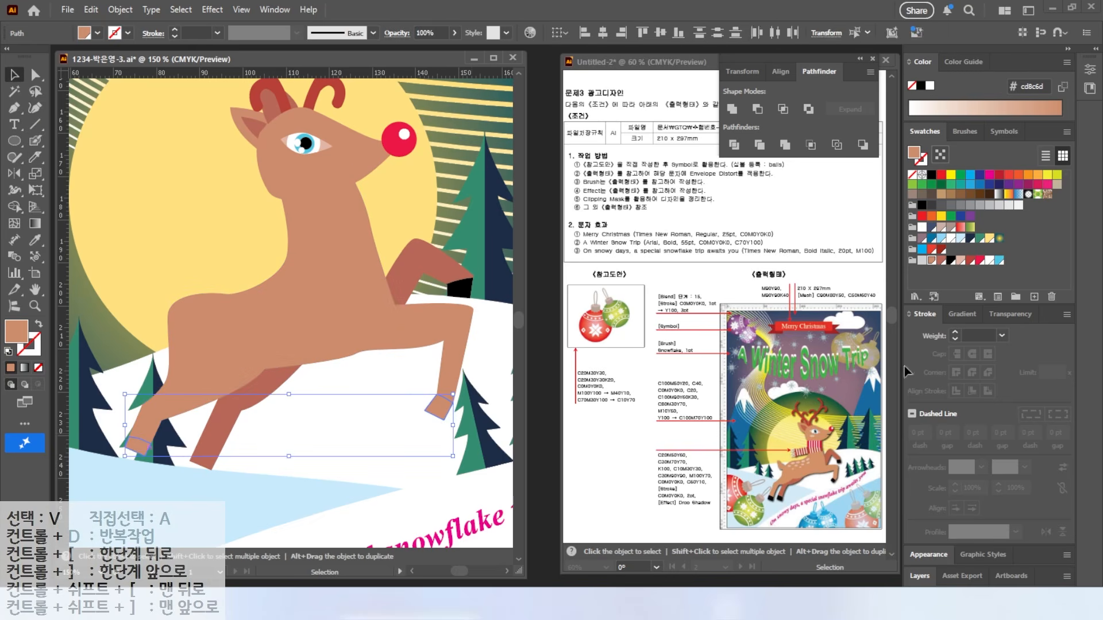
click(932, 174)
Step: Cut the hind leg's hoof, fill it black and keep the leg brown
click(227, 419)
click(35, 157)
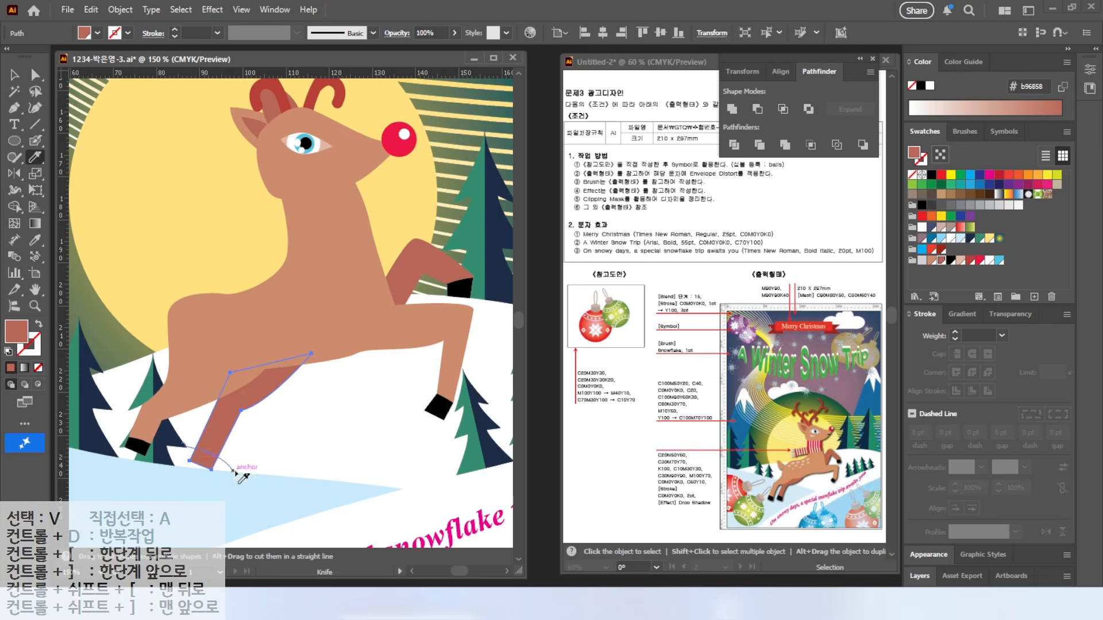
key(v)
click(951, 261)
click(221, 445)
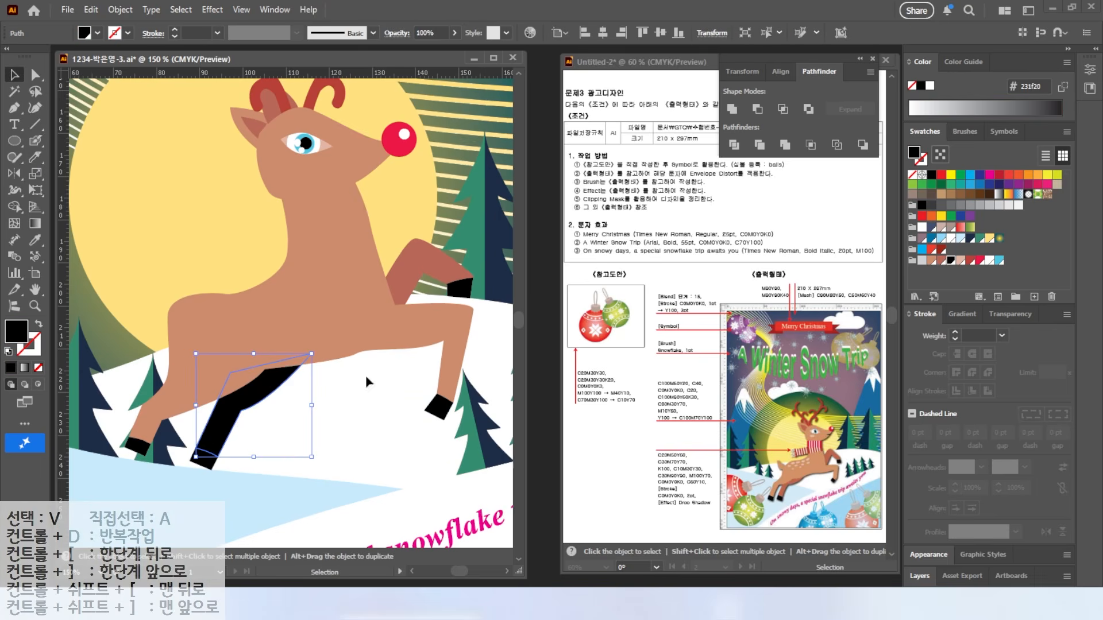
click(941, 260)
click(303, 439)
Step: Pen a closed shape along the deer's back and fill it body tan
drag(197, 359, 263, 381)
key(p)
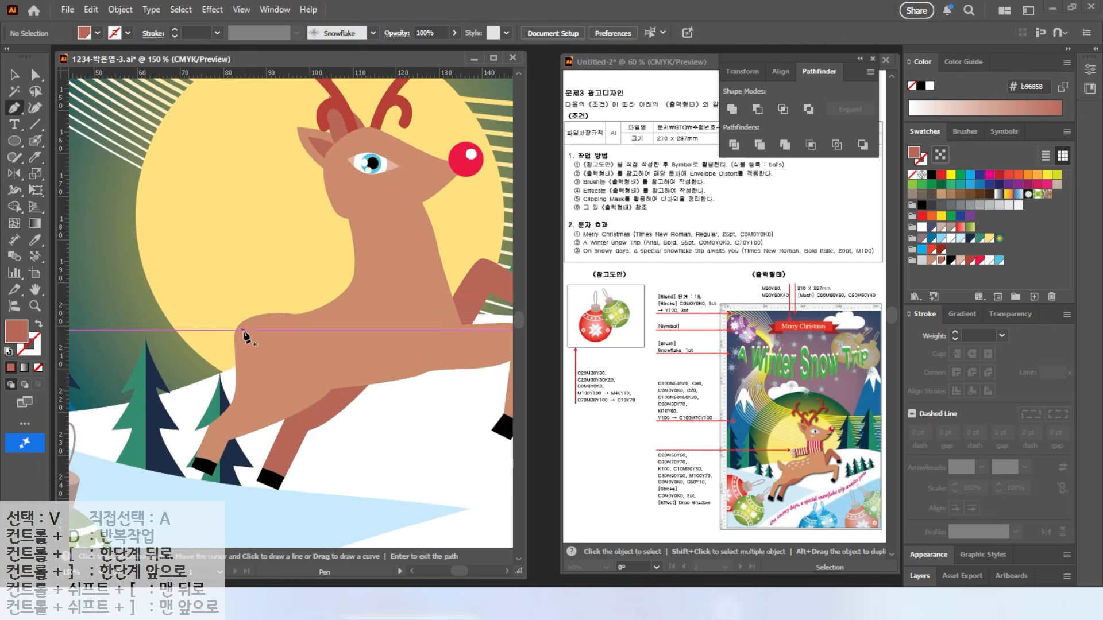
drag(244, 330, 213, 300)
click(216, 304)
click(225, 346)
click(243, 330)
click(243, 331)
click(931, 261)
Step: Draw small light pink ellipse spots on the back and rotate four of them to follow its curve
key(l)
drag(277, 336, 278, 339)
click(957, 260)
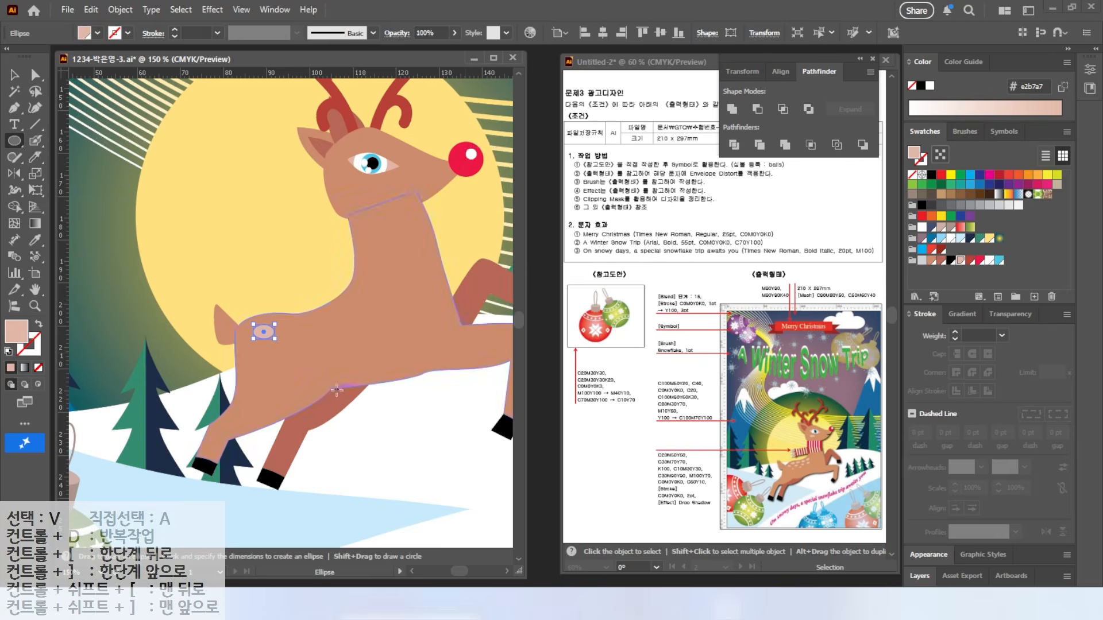
scroll(255, 339, up, 2)
key(v)
drag(282, 317, 421, 270)
key(ctrl+shift+a)
shift+click(253, 326)
shift+click(305, 319)
shift+click(354, 313)
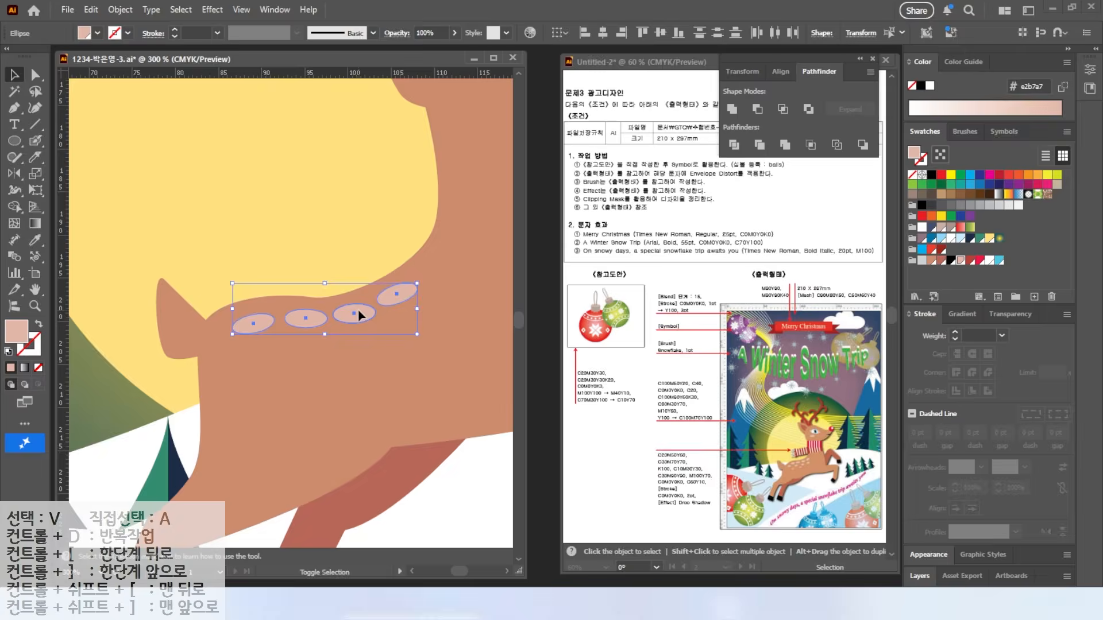
drag(419, 282, 409, 269)
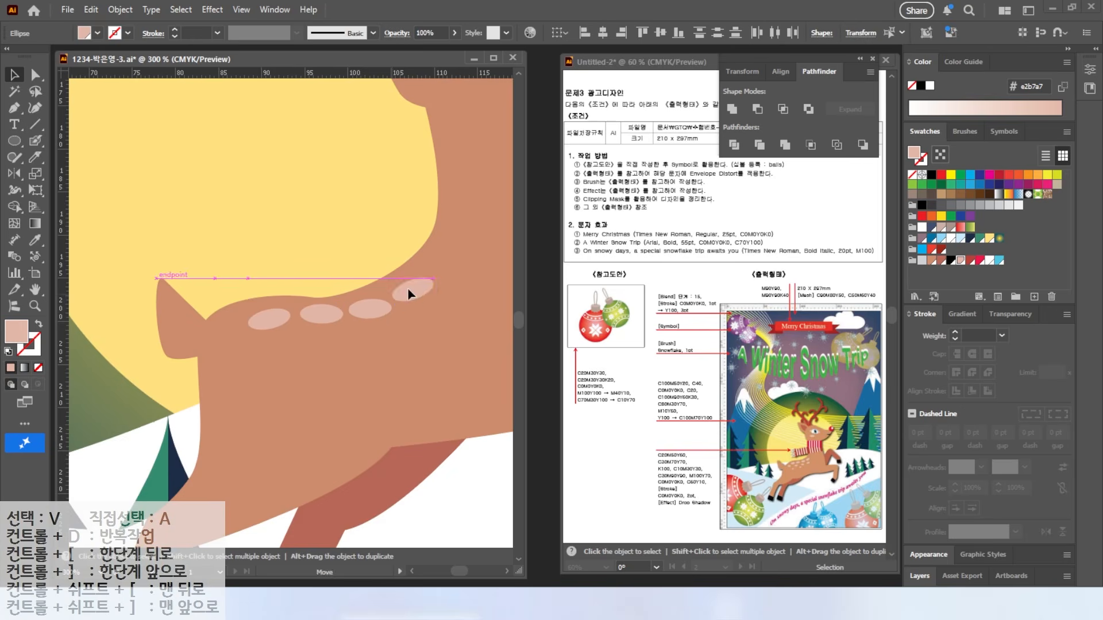
Step: Add more pink spots on the haunch, duplicating and positioning them
key(l)
key(ctrl+shift+a)
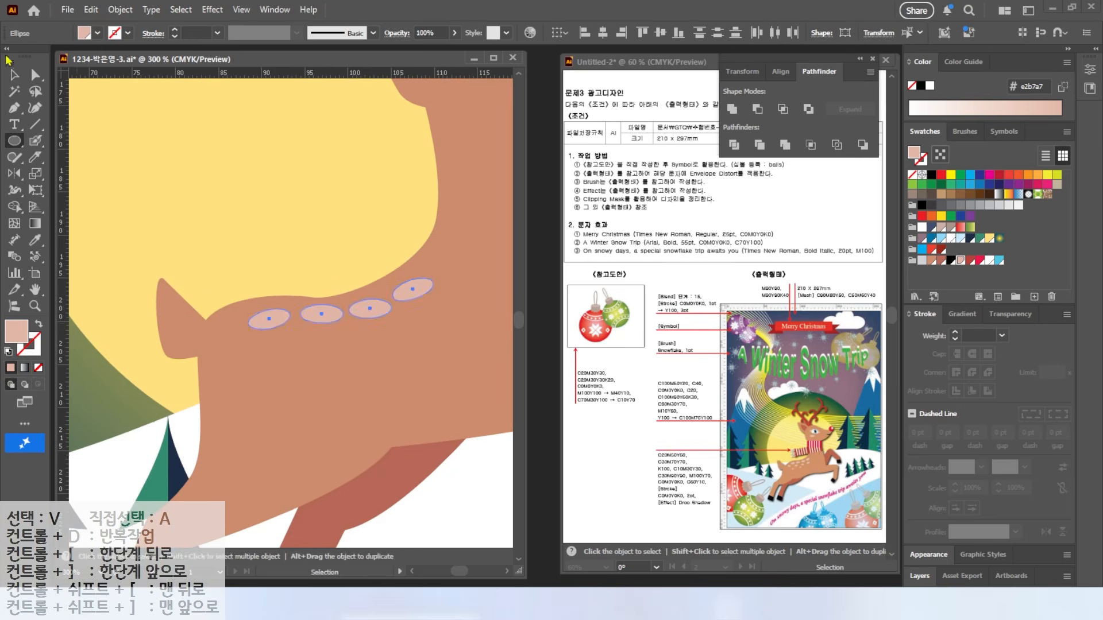
mouse_move(382, 328)
mouse_down()
mouse_move(394, 337)
mouse_move(418, 324)
mouse_move(345, 342)
mouse_move(363, 323)
mouse_move(284, 351)
mouse_move(319, 359)
mouse_move(228, 347)
mouse_move(244, 370)
mouse_move(240, 347)
mouse_move(290, 387)
mouse_up()
key(ctrl+z)
drag(299, 392, 397, 355)
scroll(379, 378, up, 3)
drag(138, 379, 170, 368)
scroll(170, 368, down, 1)
scroll(170, 371, down, 3)
scroll(244, 291, up, 1)
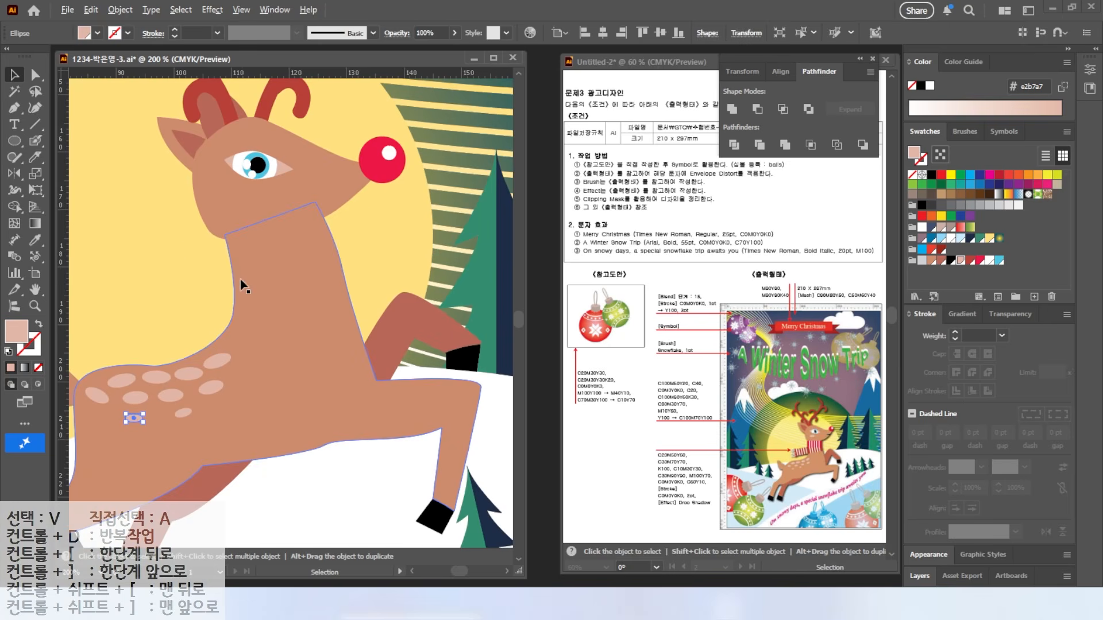
click(15, 142)
Step: Draw a red rounded rectangle bar across the reindeer's neck
drag(15, 142, 58, 157)
mouse_move(216, 248)
mouse_down()
mouse_move(337, 299)
mouse_move(330, 253)
mouse_up()
click(980, 260)
key(v)
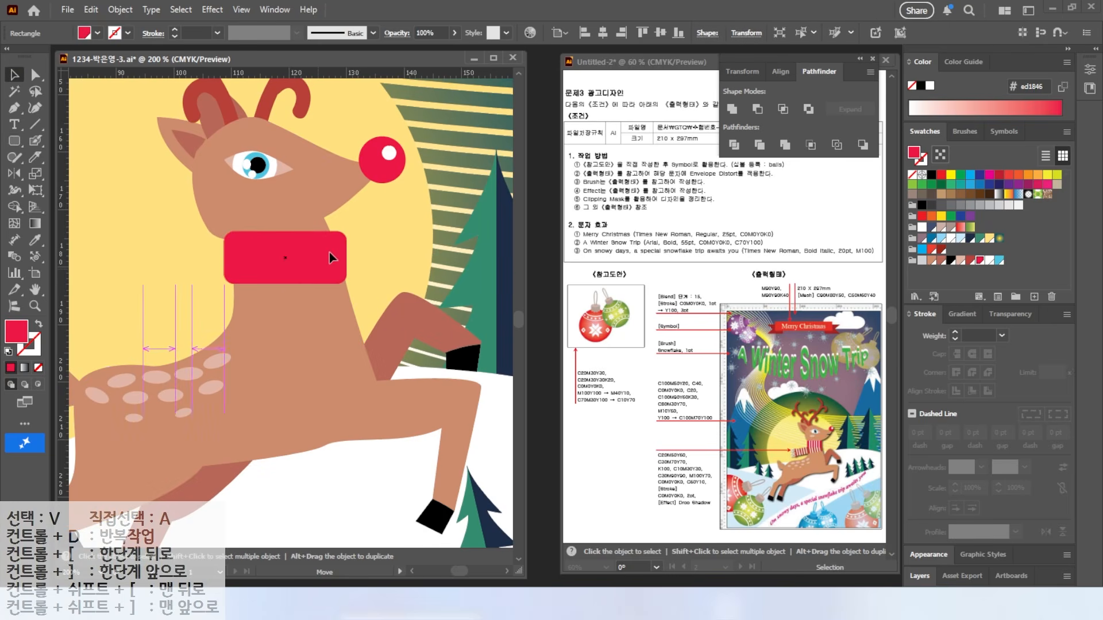
scroll(329, 251, up, 1)
Step: Draw a thin white stripe on the bar and copy it to the bar's right end
drag(15, 142, 57, 130)
drag(151, 209, 163, 314)
click(922, 228)
key(v)
drag(157, 243, 326, 241)
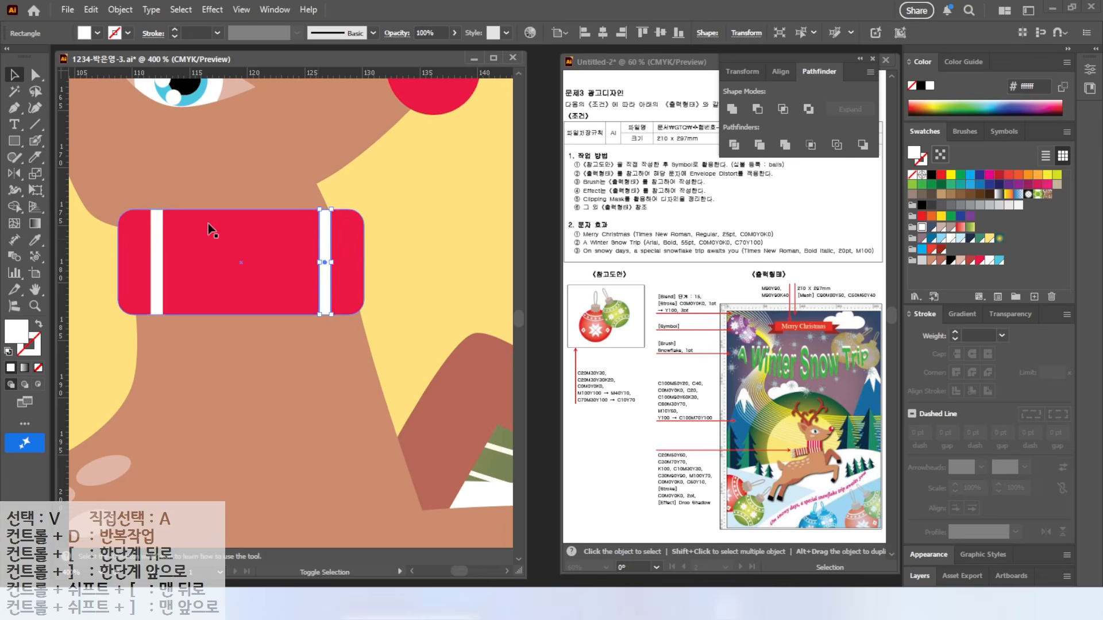
key(ctrl+shift+a)
Step: Blend the two white stripes using Specified Steps spacing for evenly spaced stripes
click(16, 257)
click(155, 272)
click(323, 275)
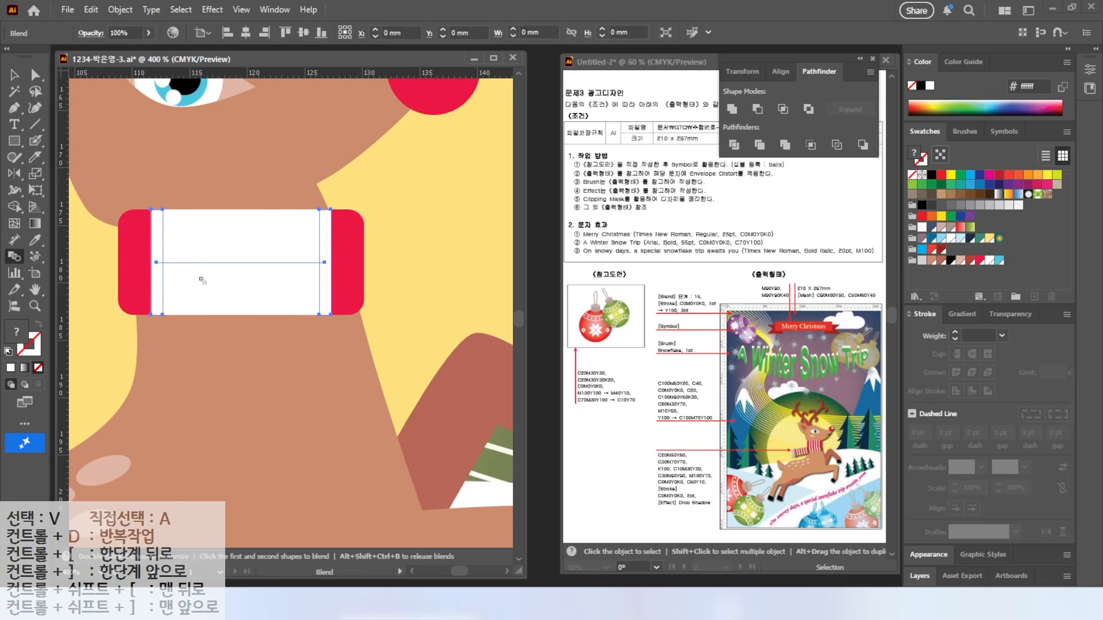
double_click(15, 258)
click(542, 173)
click(540, 191)
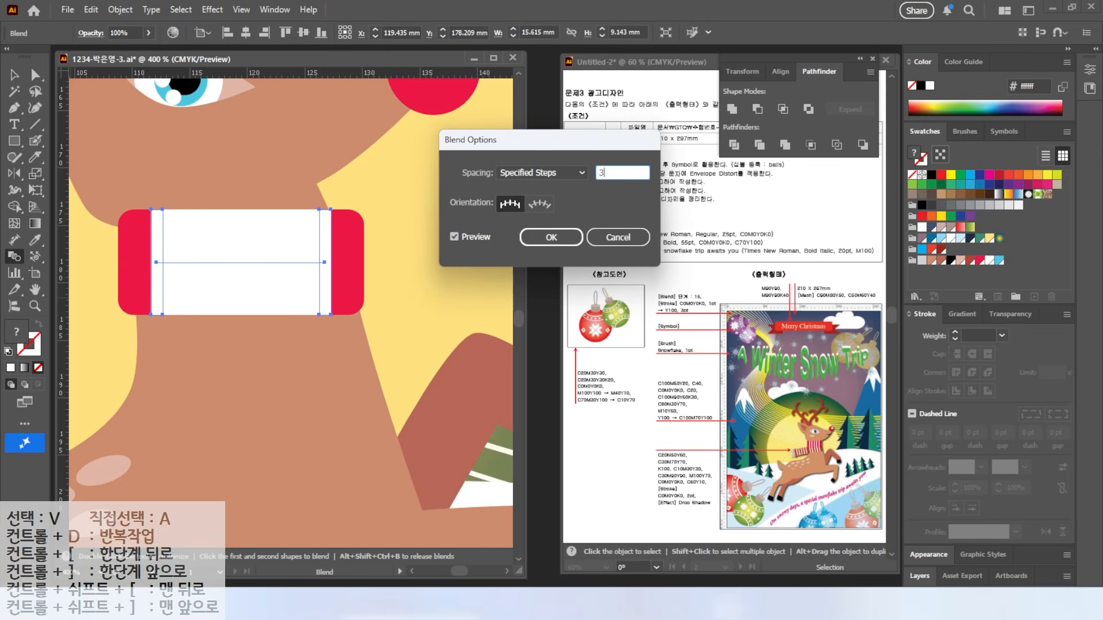
click(461, 237)
click(551, 237)
key(v)
Step: Duplicate the striped red bar below the neck piece and widen the copy
scroll(114, 334, down, 3)
drag(177, 310, 270, 330)
shift+click(318, 279)
shift+click(319, 279)
shift+click(328, 280)
scroll(326, 255, up, 2)
drag(331, 299, 329, 353)
drag(163, 352, 150, 349)
click(129, 367)
Step: Recolour the lower scarf bar dark red and duplicate the striped piece to the left
click(312, 340)
click(969, 261)
scroll(424, 315, down, 2)
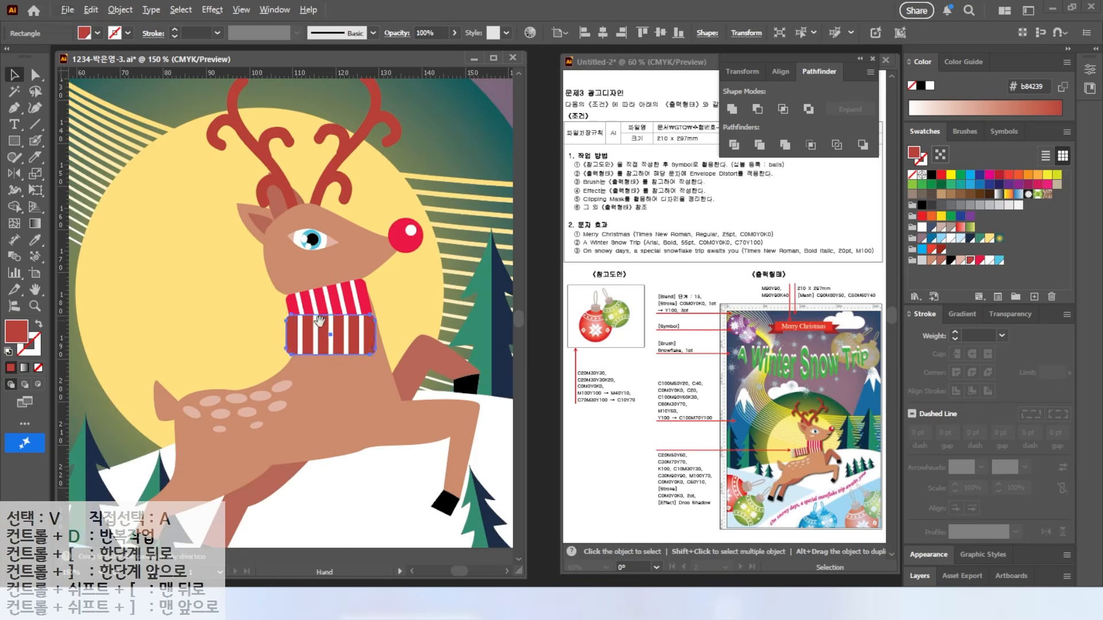
drag(306, 326, 375, 313)
scroll(346, 327, up, 2)
click(346, 327)
click(386, 326)
shift+click(369, 329)
drag(455, 314, 282, 355)
Step: Square off and shorten the copy, then rotate it into a nearly level tail beside the scarf
click(202, 343)
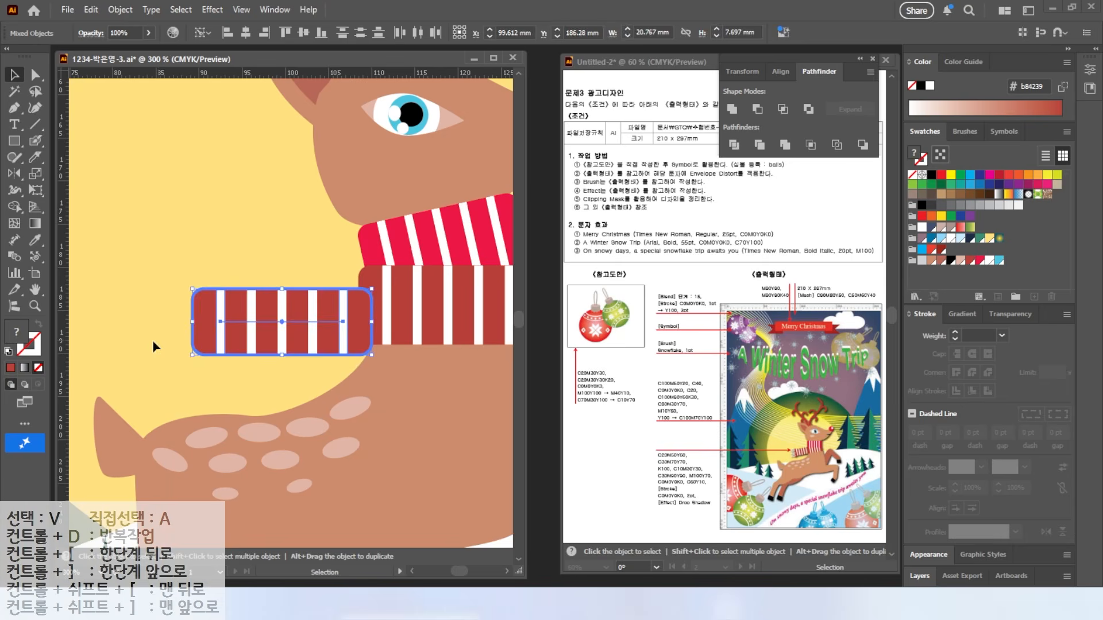
click(202, 342)
drag(202, 344, 194, 354)
drag(257, 334, 351, 340)
drag(379, 283, 375, 272)
drag(313, 315, 317, 306)
drag(186, 286, 183, 279)
click(219, 261)
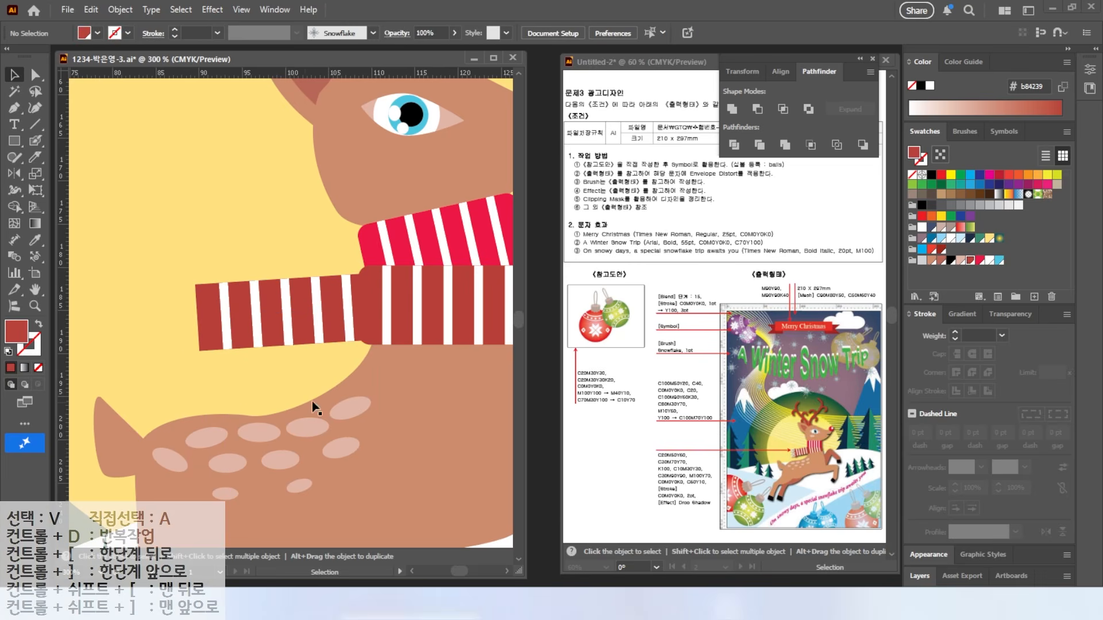
Step: Draw a thin white fringe bar and tilt it into place at the scarf end
drag(161, 319, 220, 311)
click(23, 145)
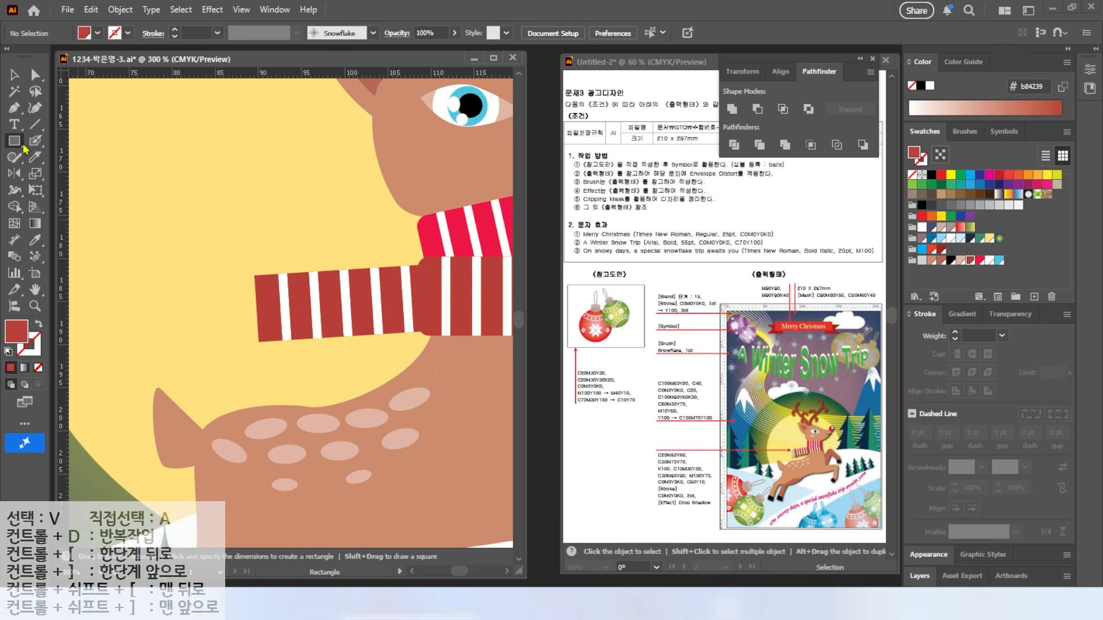
drag(184, 279, 257, 286)
click(989, 260)
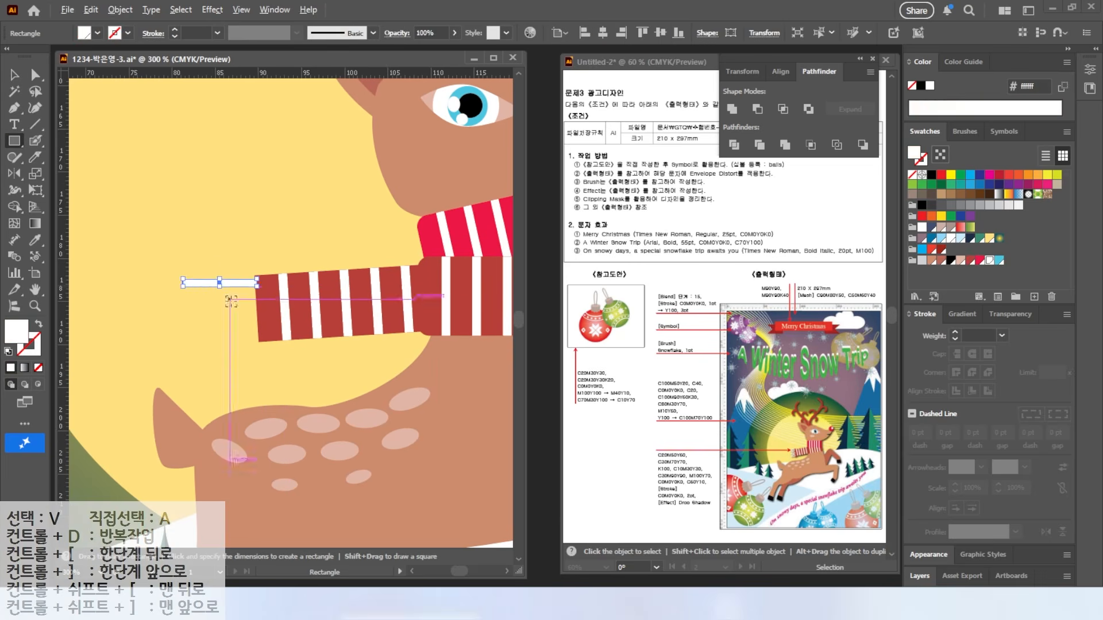
scroll(231, 301, up, 3)
click(13, 76)
drag(175, 252, 174, 269)
drag(306, 282, 306, 275)
click(82, 176)
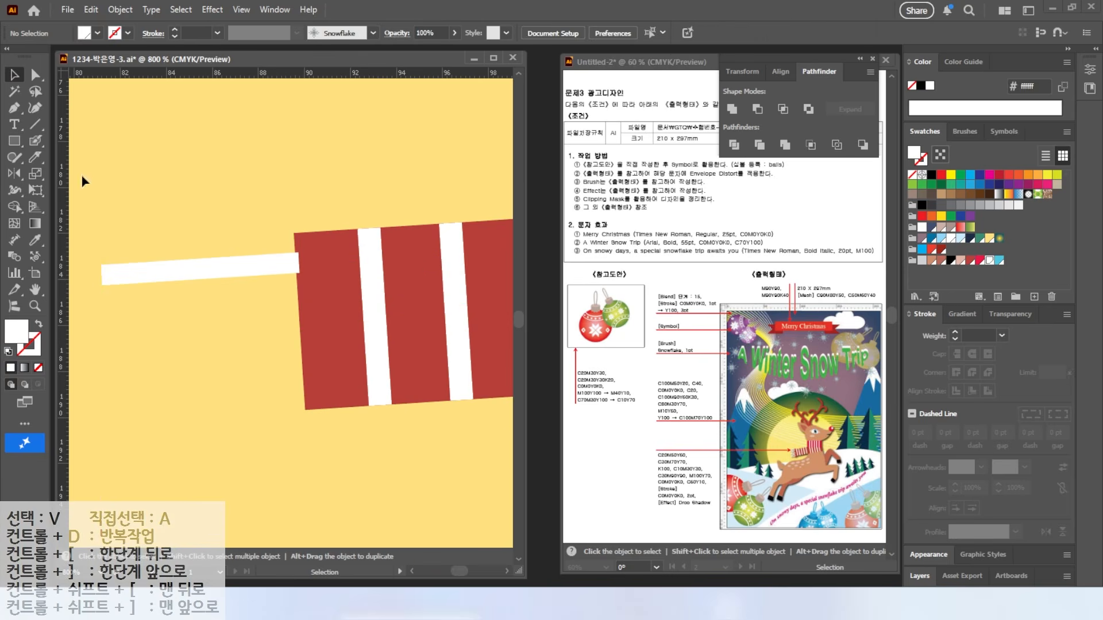
Step: Pencil a curved white-stroke fringe strand with no fill and fit it to the fringe bar
drag(14, 158, 63, 170)
drag(285, 229, 243, 237)
key(shift+x)
click(13, 75)
mouse_move(227, 270)
mouse_down()
mouse_move(226, 284)
mouse_move(200, 274)
mouse_up()
drag(237, 239, 248, 245)
drag(119, 256, 100, 255)
Step: Copy the strand-and-bar pair twice downward, group the fringe, and move it onto the scarf's left end
drag(202, 203, 228, 282)
drag(229, 283, 229, 352)
drag(229, 352, 242, 419)
drag(225, 452, 298, 233)
key(ctrl+z)
drag(201, 420, 201, 423)
drag(216, 338, 227, 343)
scroll(314, 333, down, 4)
click(379, 329)
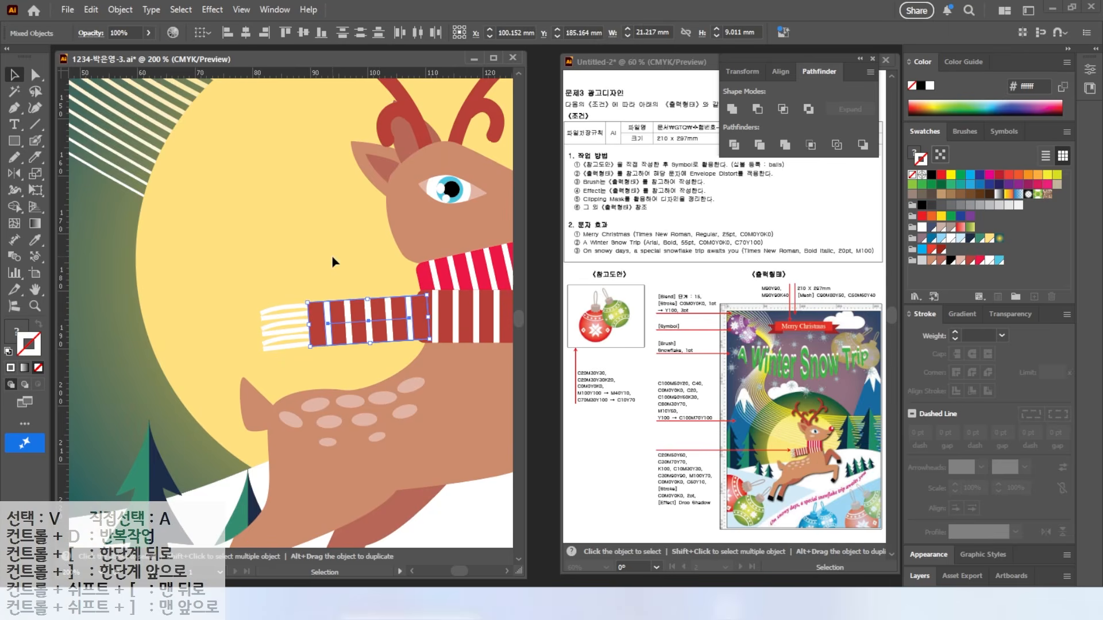
Step: Tuck the reindeer's neck anchor point behind the scarf
click(333, 258)
drag(352, 251, 185, 246)
click(35, 75)
click(377, 319)
click(369, 293)
drag(369, 294, 356, 295)
click(405, 268)
scroll(337, 342, down, 2)
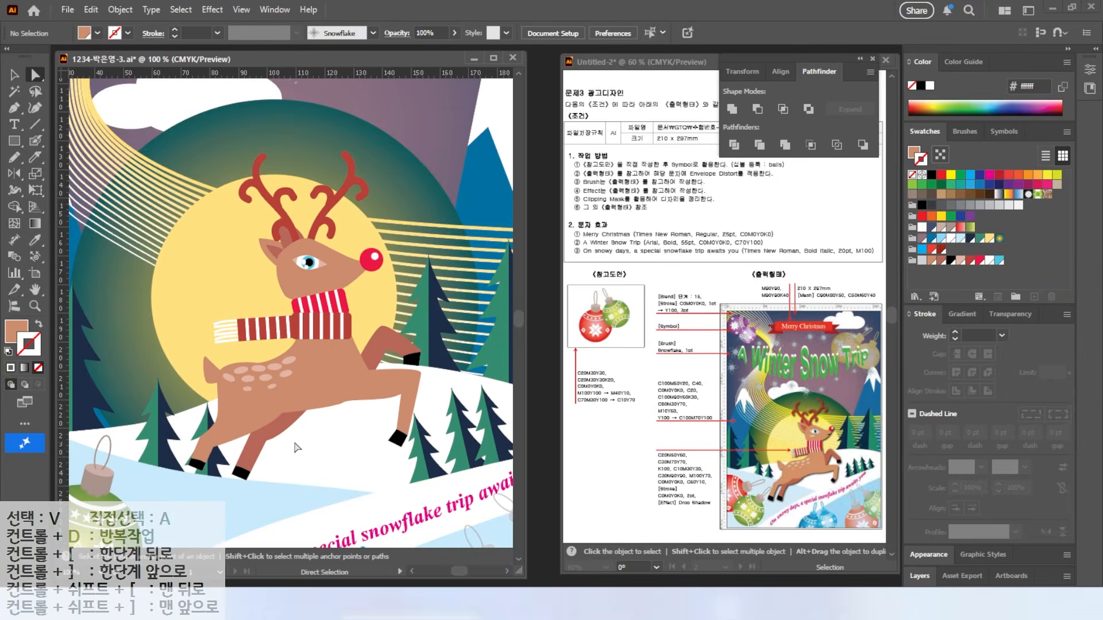
Step: Fit the artboard in view and nudge the reindeer slightly left and down
key(ctrl+0)
key(v)
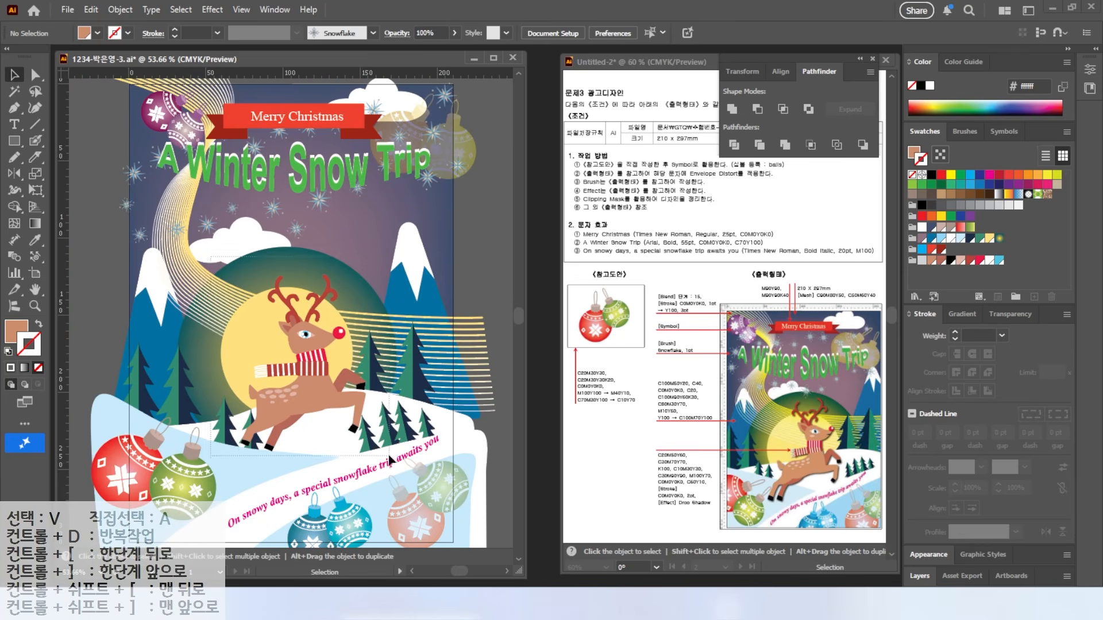
click(282, 428)
drag(294, 410, 286, 416)
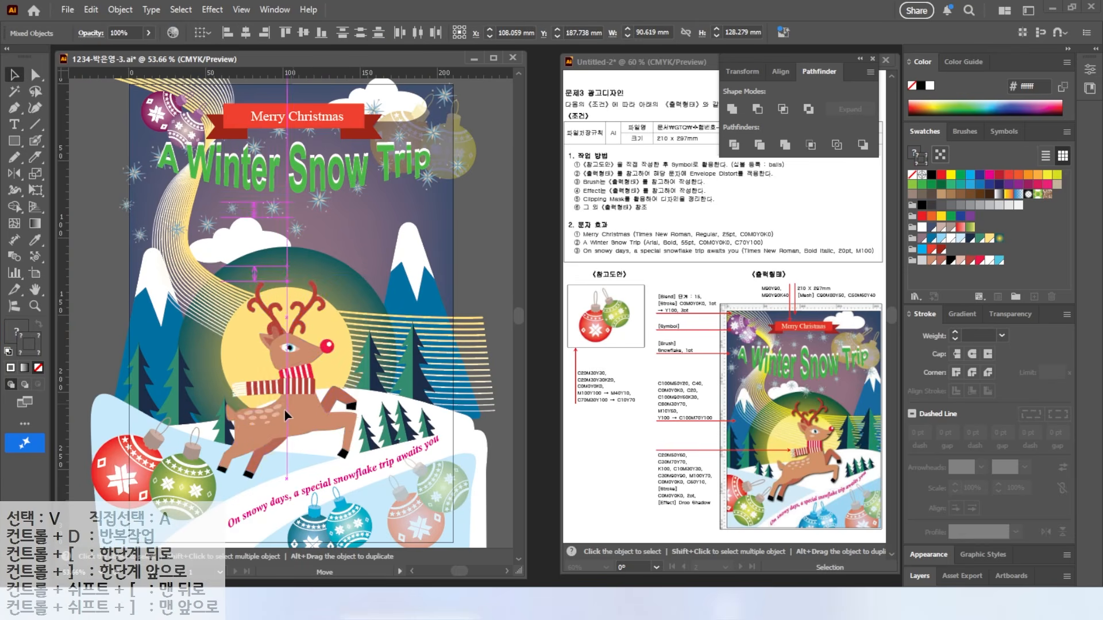
click(450, 477)
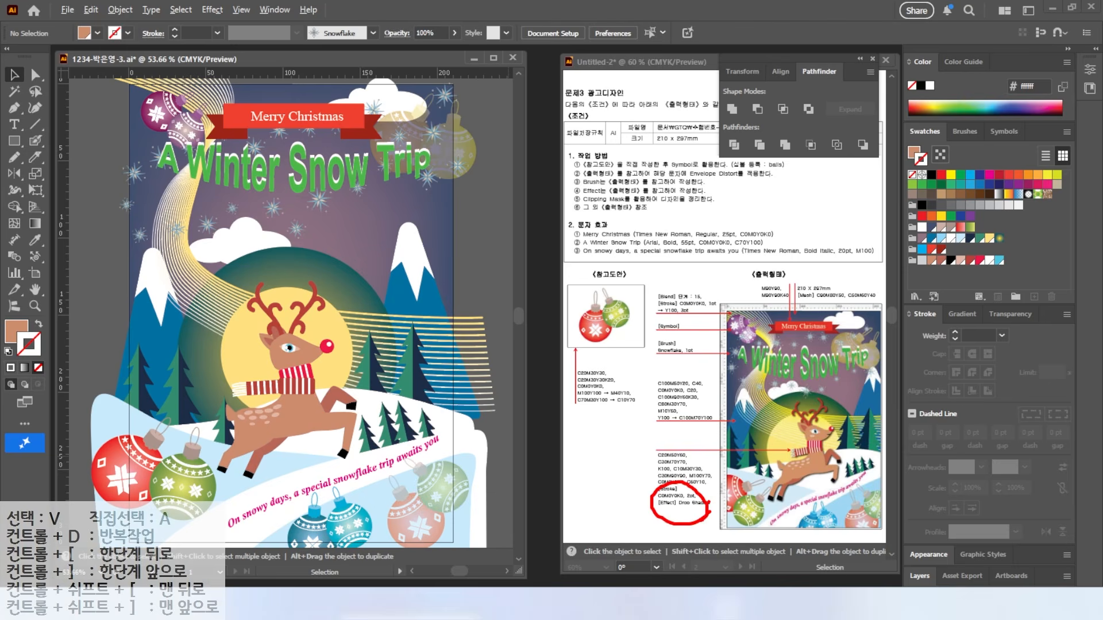
Step: Marquee-select every part of the reindeer and group them into one object
click(343, 303)
drag(184, 293, 339, 458)
click(187, 321)
drag(210, 251, 379, 497)
right_click(287, 417)
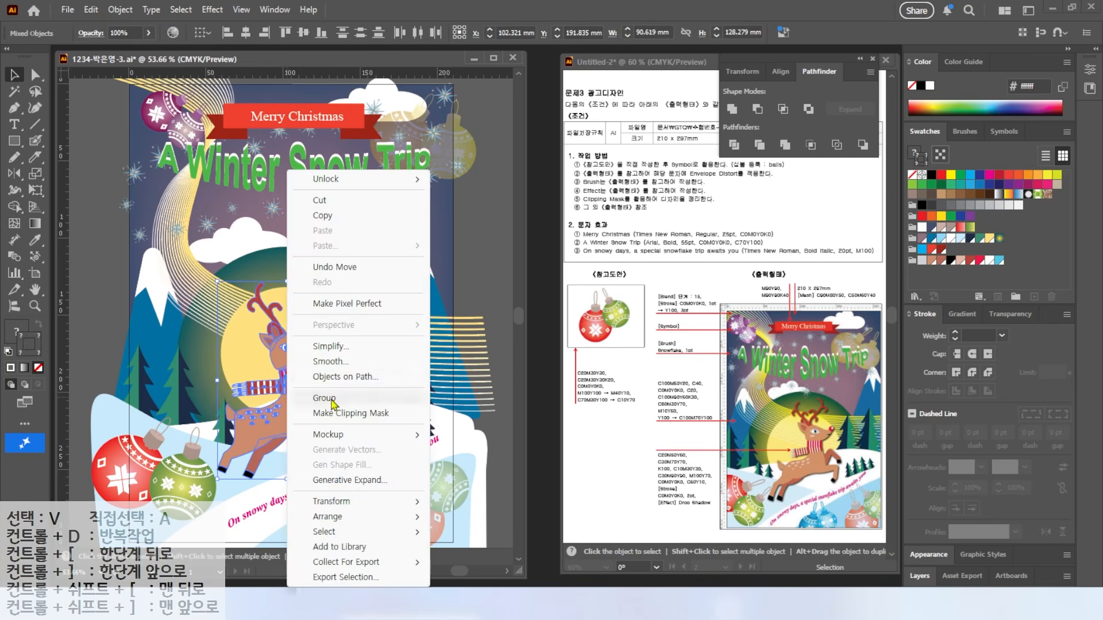
click(333, 400)
Step: Add a Multiply drop shadow to the reindeer: 75% opacity, 2 mm X/Y offsets, 1 mm blur
click(218, 14)
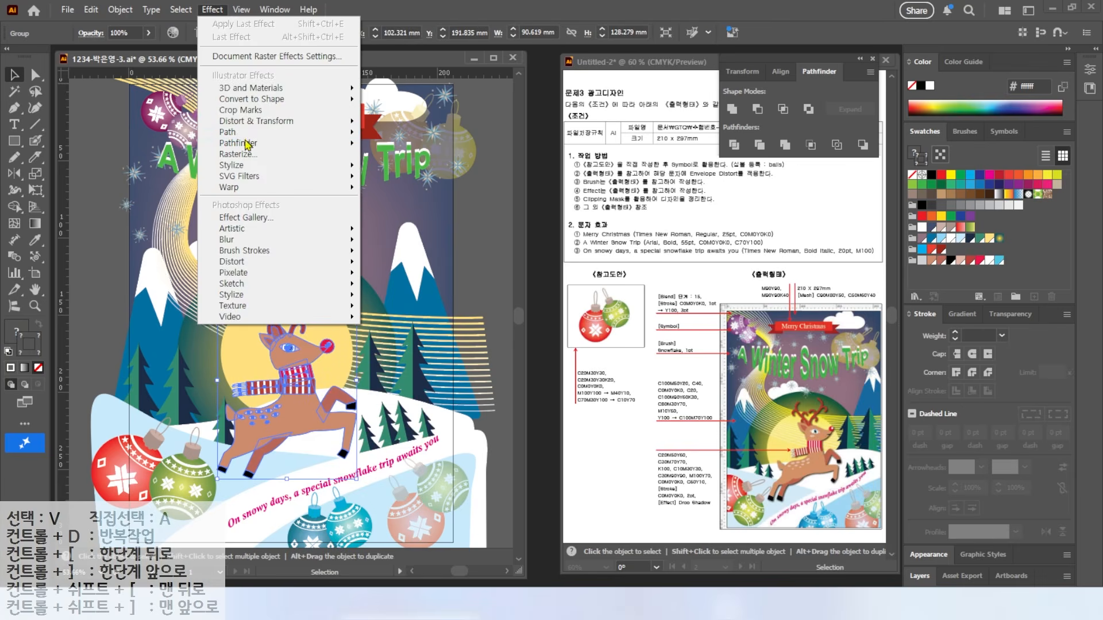
mouse_move(258, 165)
click(409, 168)
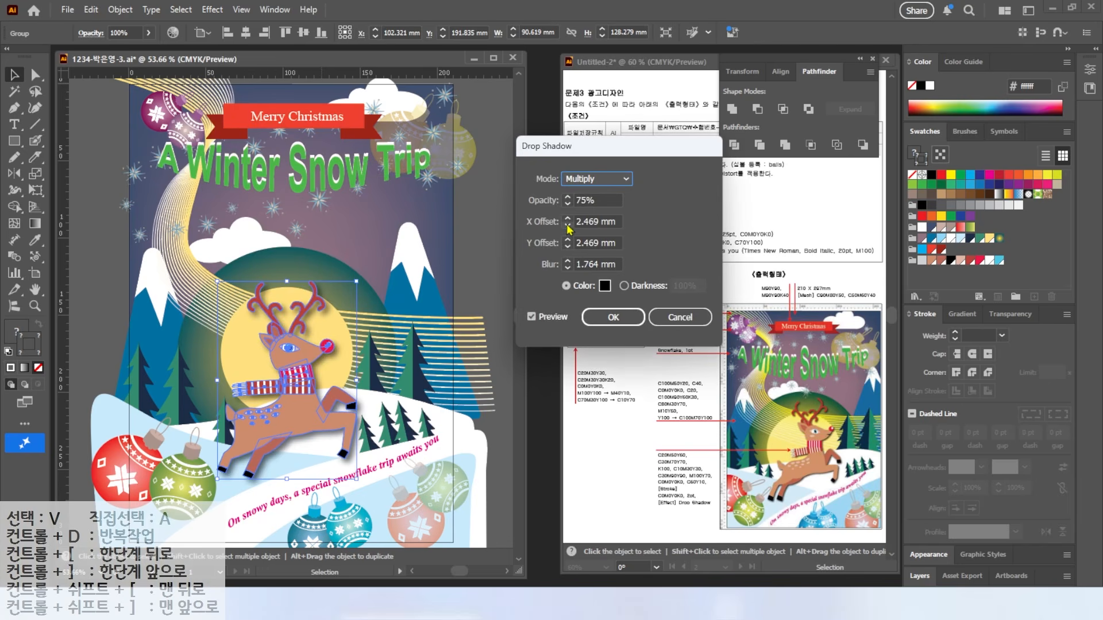
click(568, 226)
click(569, 247)
click(568, 268)
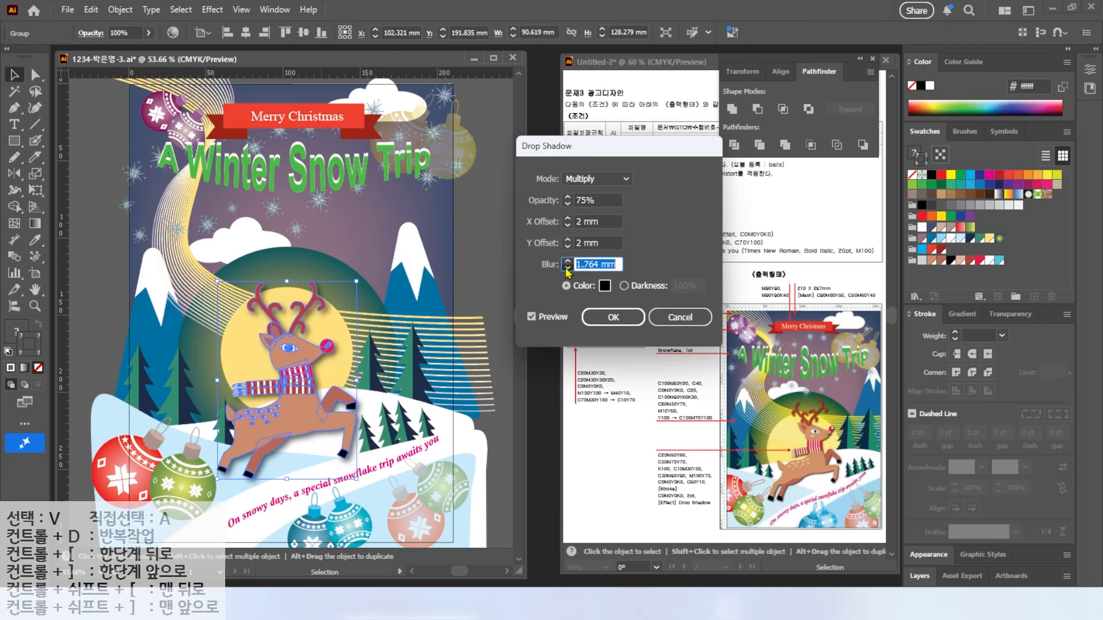
click(625, 318)
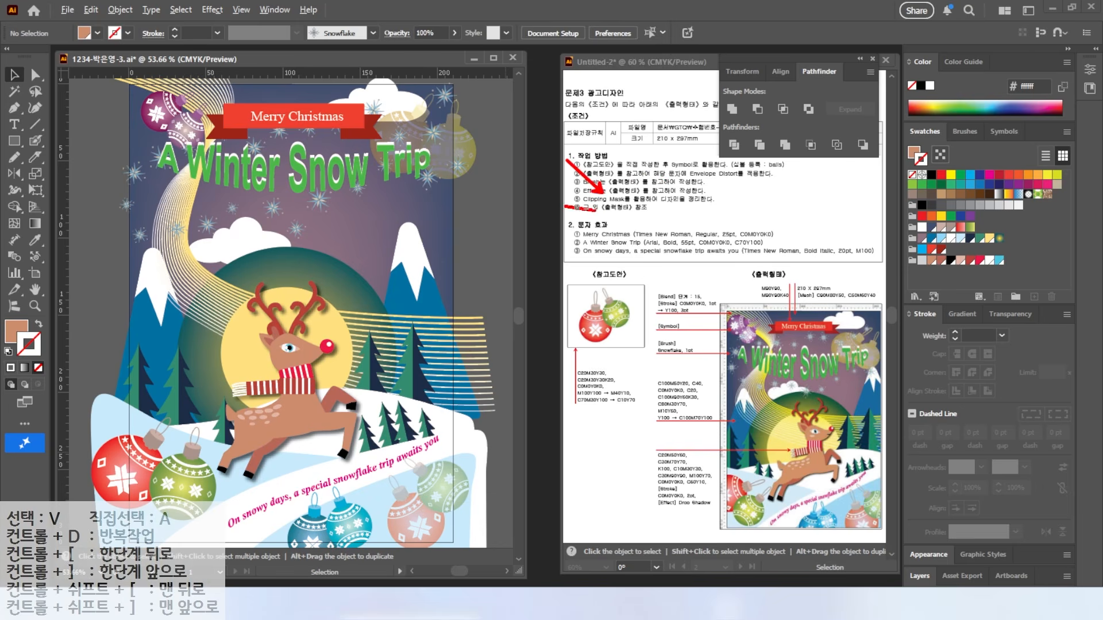
drag(725, 208, 725, 206)
Step: Unlock all the locked poster artwork and clear the selection
key(Escape)
scroll(295, 212, down, 2)
click(122, 10)
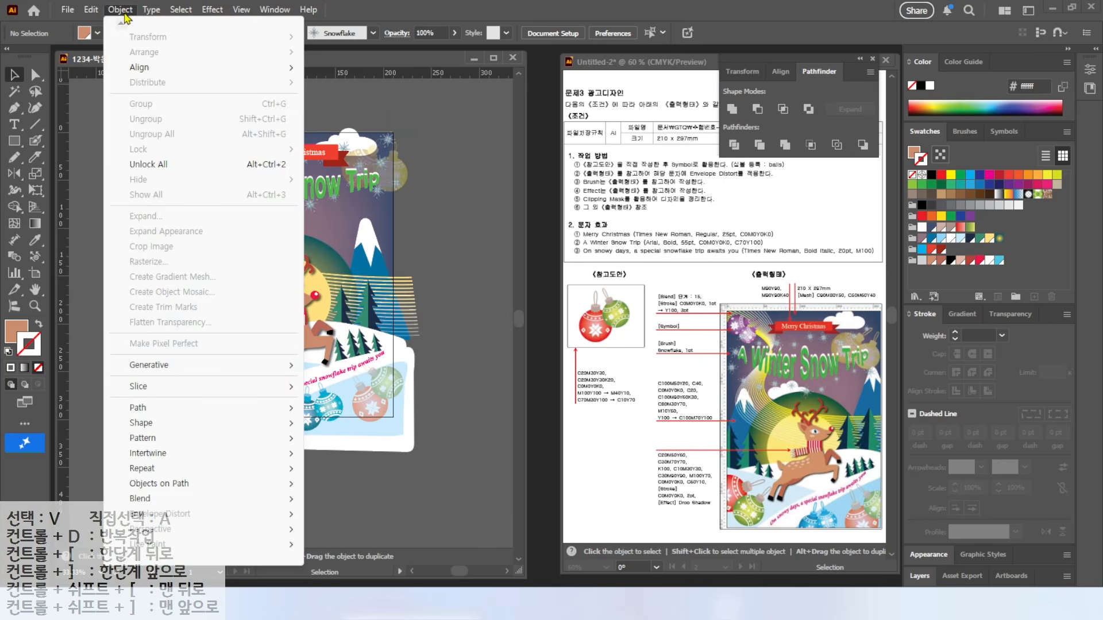
click(163, 165)
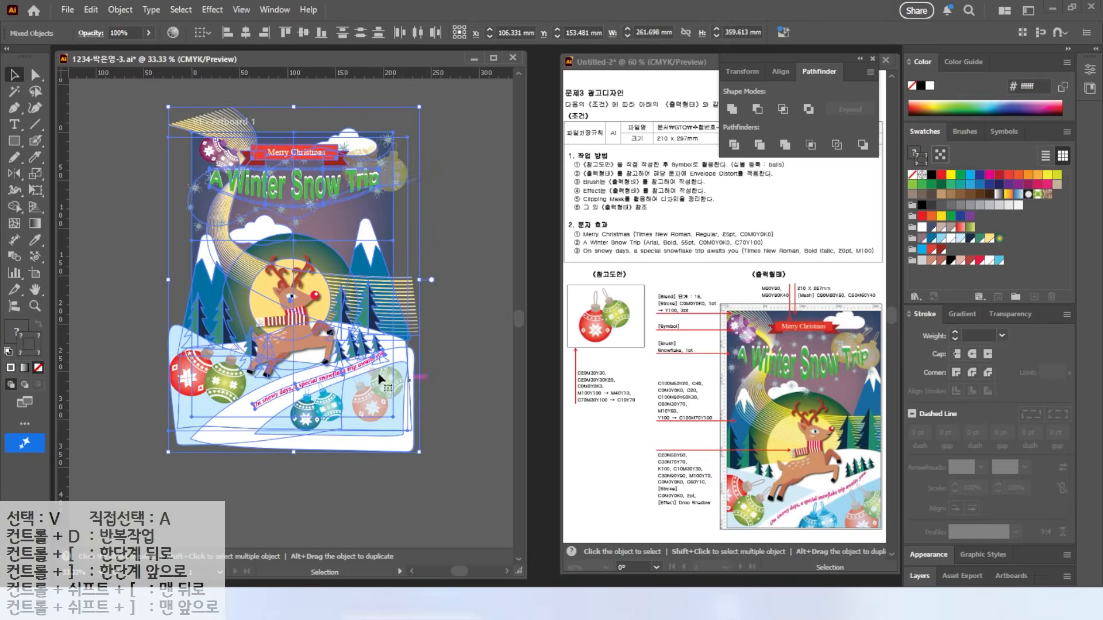
click(147, 214)
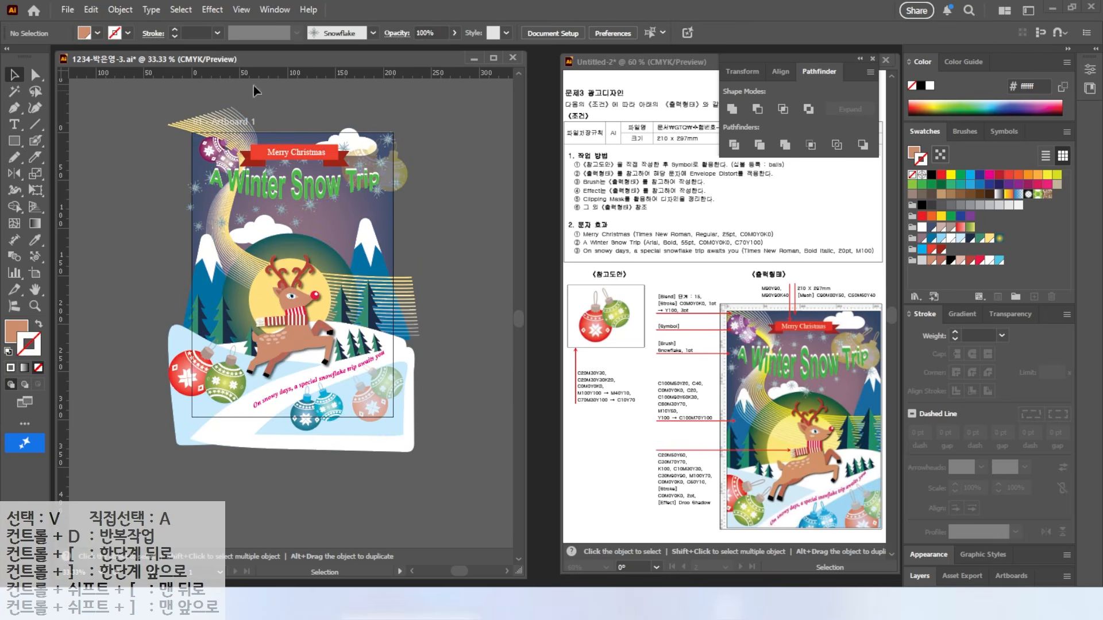
Step: Create a 210 × 297 mm rectangle aligned left and top to the artboard
drag(12, 141, 52, 139)
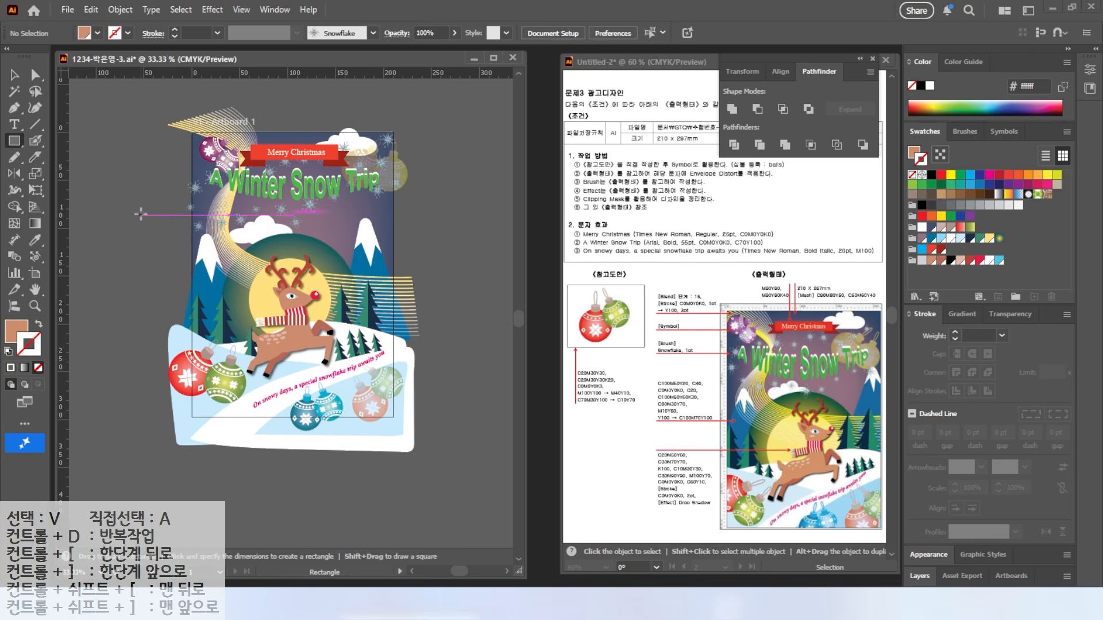
click(135, 201)
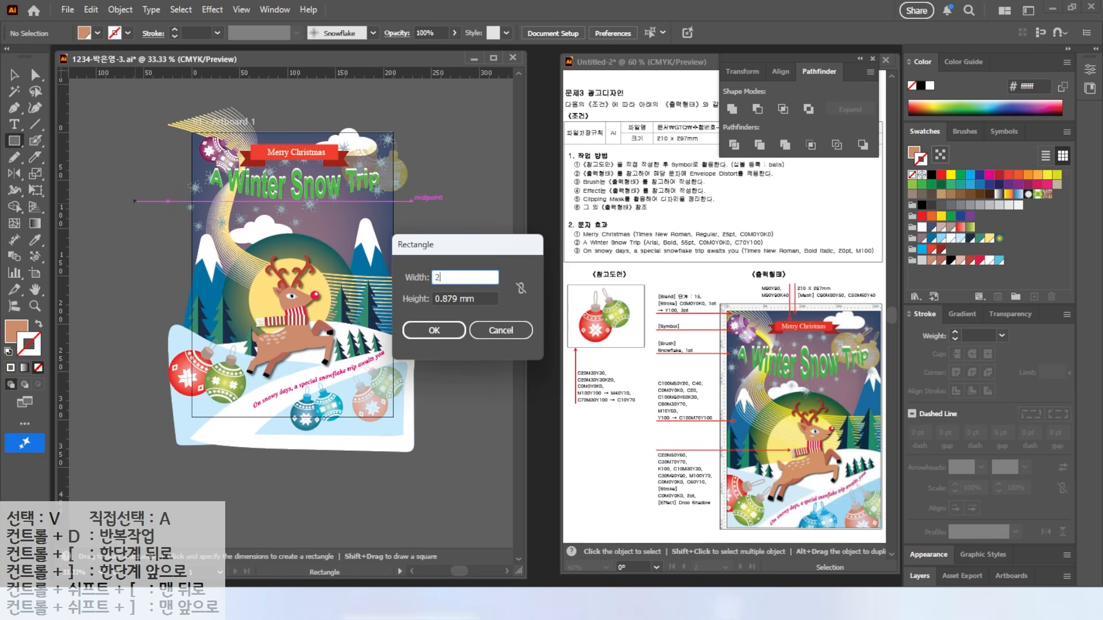
key(Tab)
text(29)
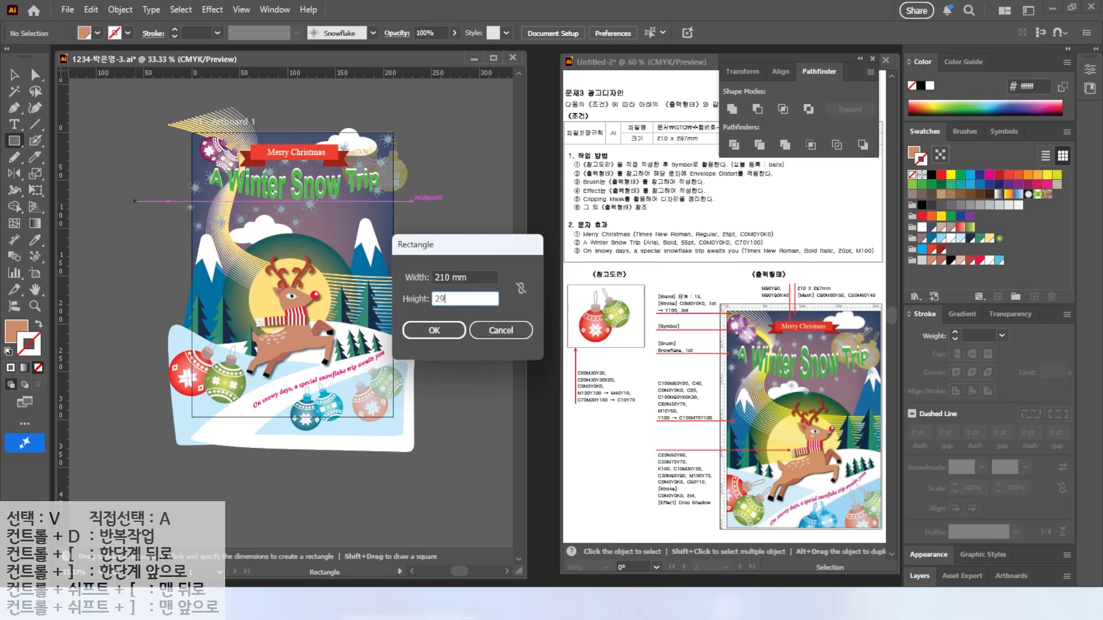
text(7)
key(Return)
key(v)
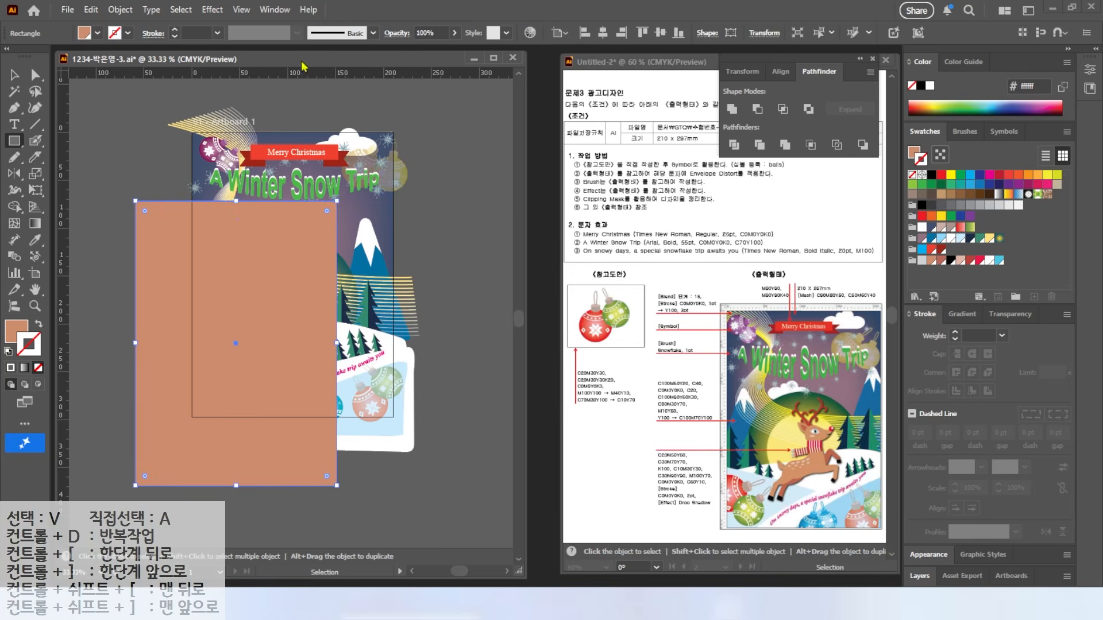
click(585, 33)
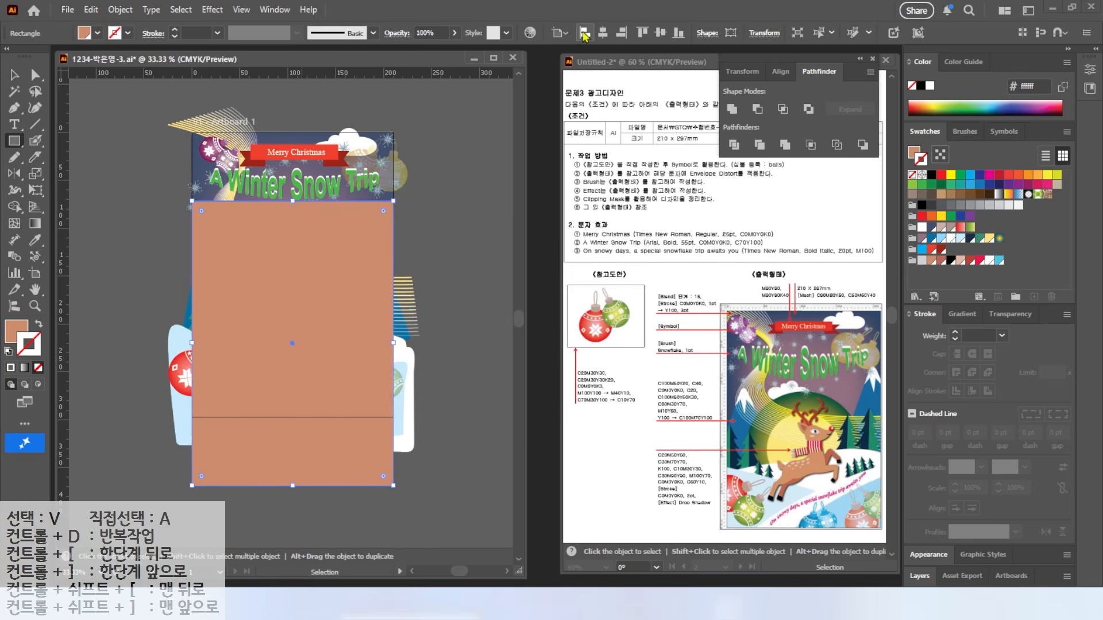
click(642, 33)
drag(557, 9, 705, 54)
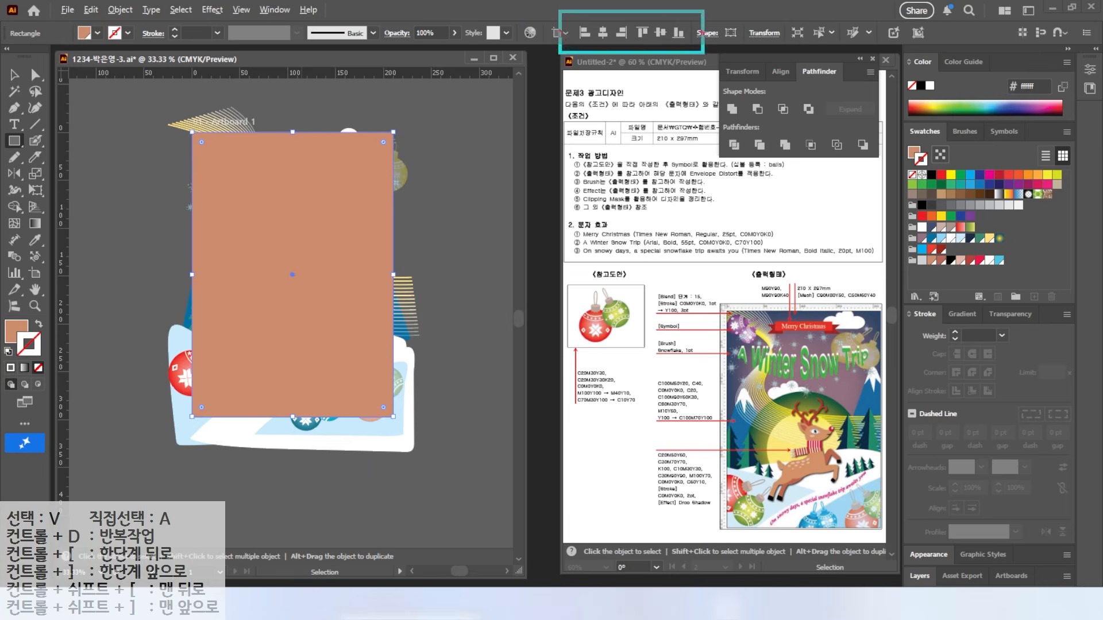
drag(191, 145, 154, 123)
key(Escape)
Step: Select all the artwork and make a clipping mask from the rectangle
click(13, 72)
click(144, 132)
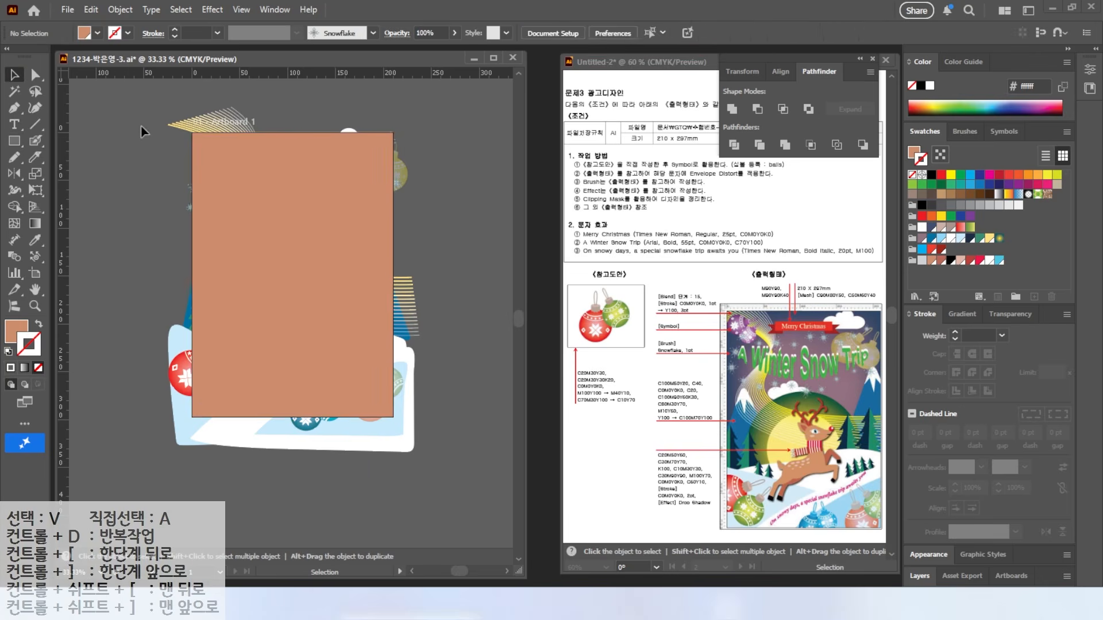
key(ctrl+a)
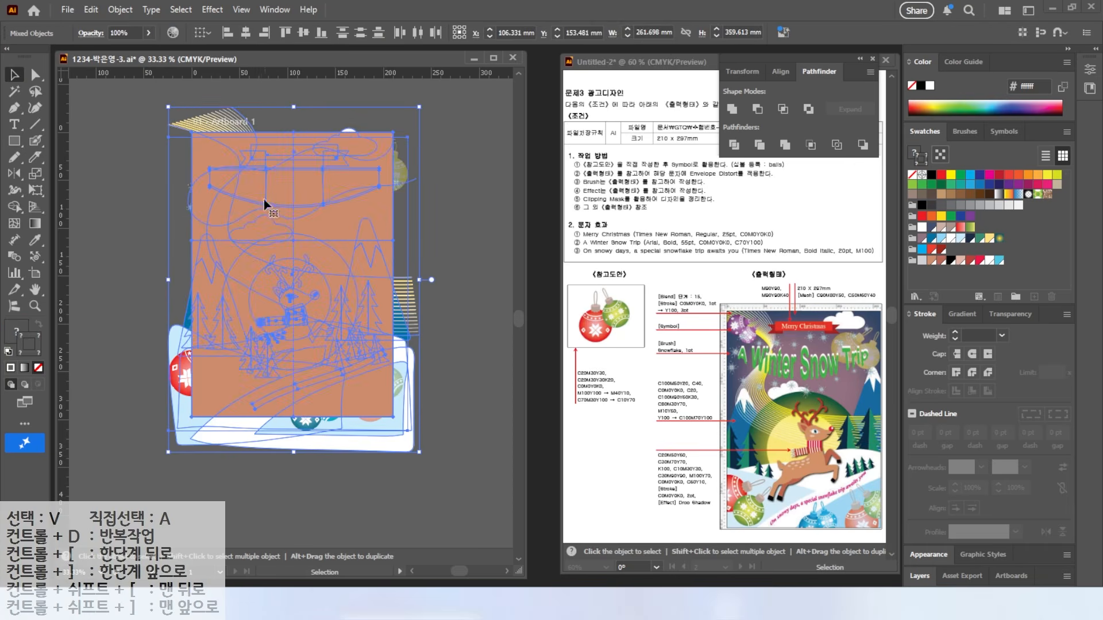
right_click(250, 205)
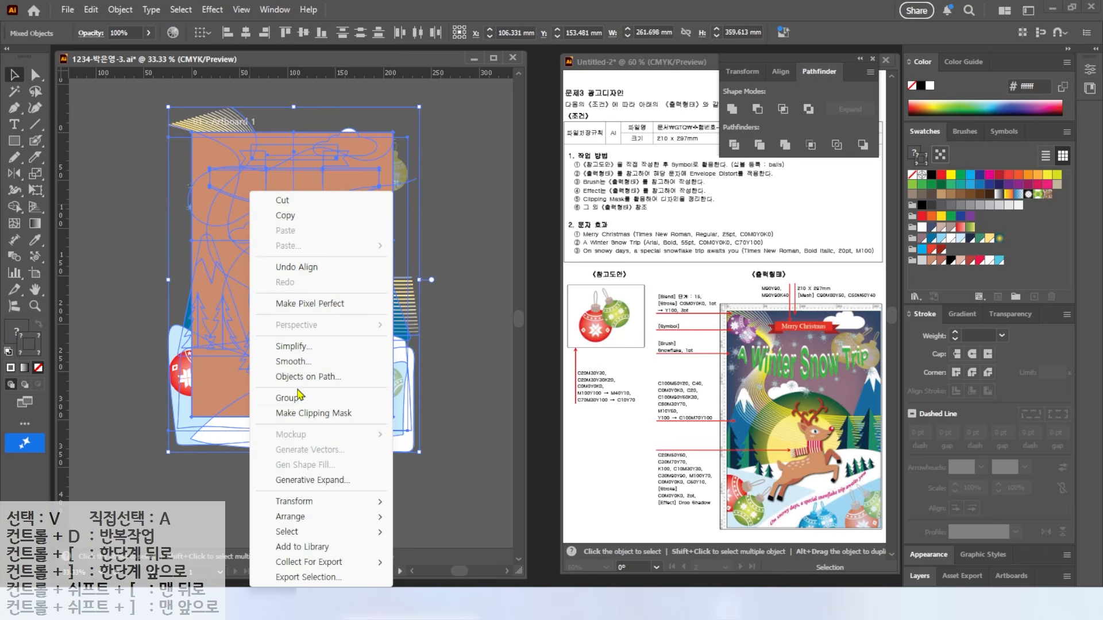
click(300, 414)
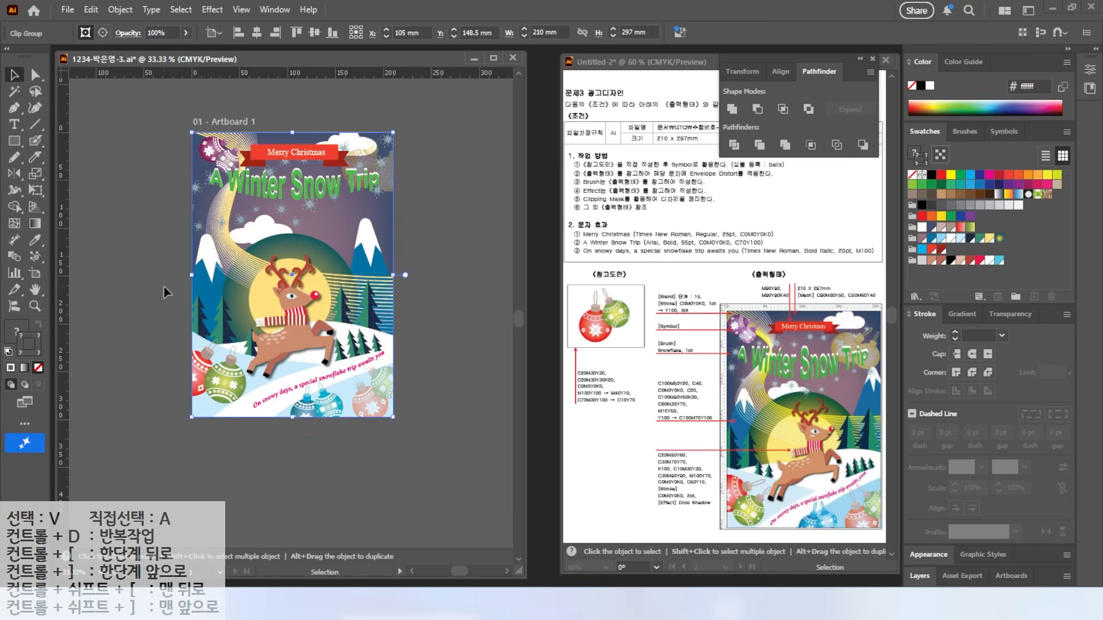
click(425, 384)
Step: Save the poster as an .ai file, replacing the existing version and accepting Illustrator Options
double_click(34, 290)
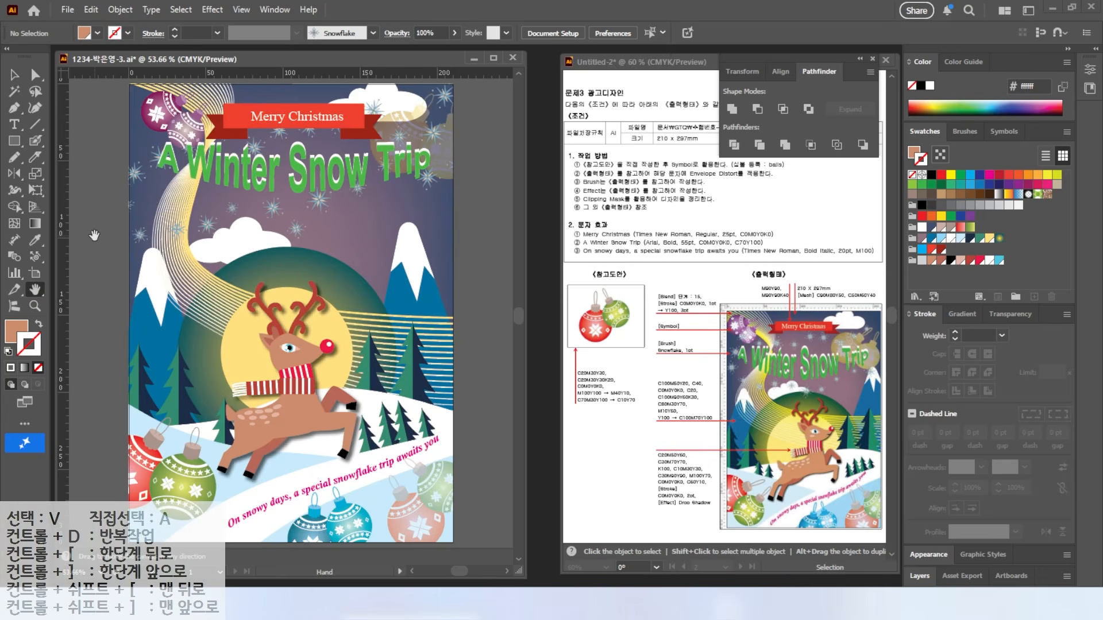
key(v)
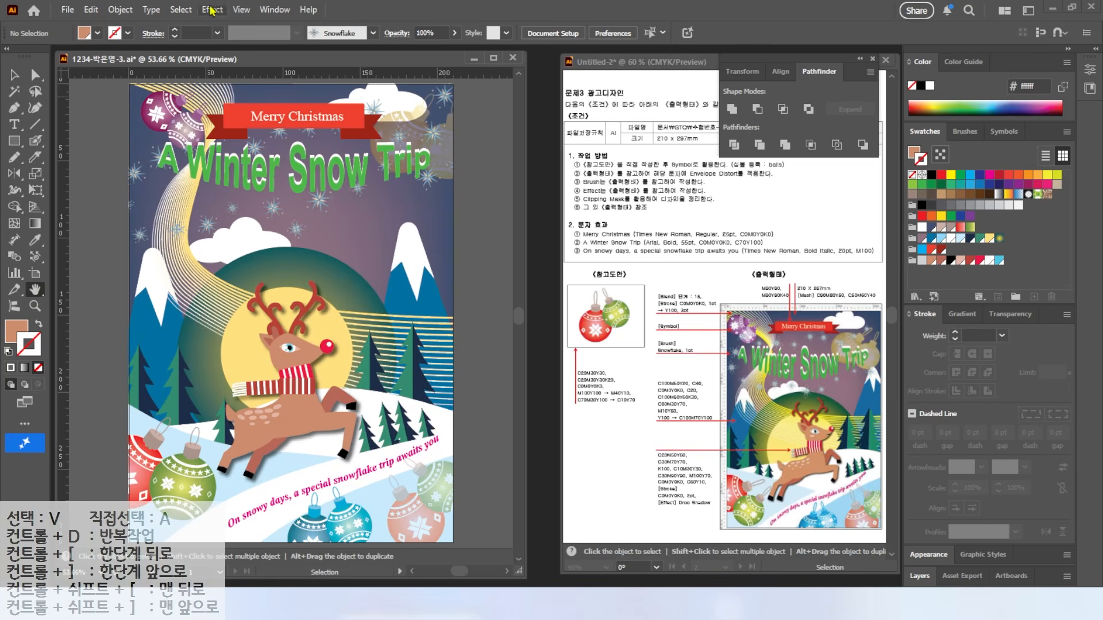
click(68, 9)
click(102, 138)
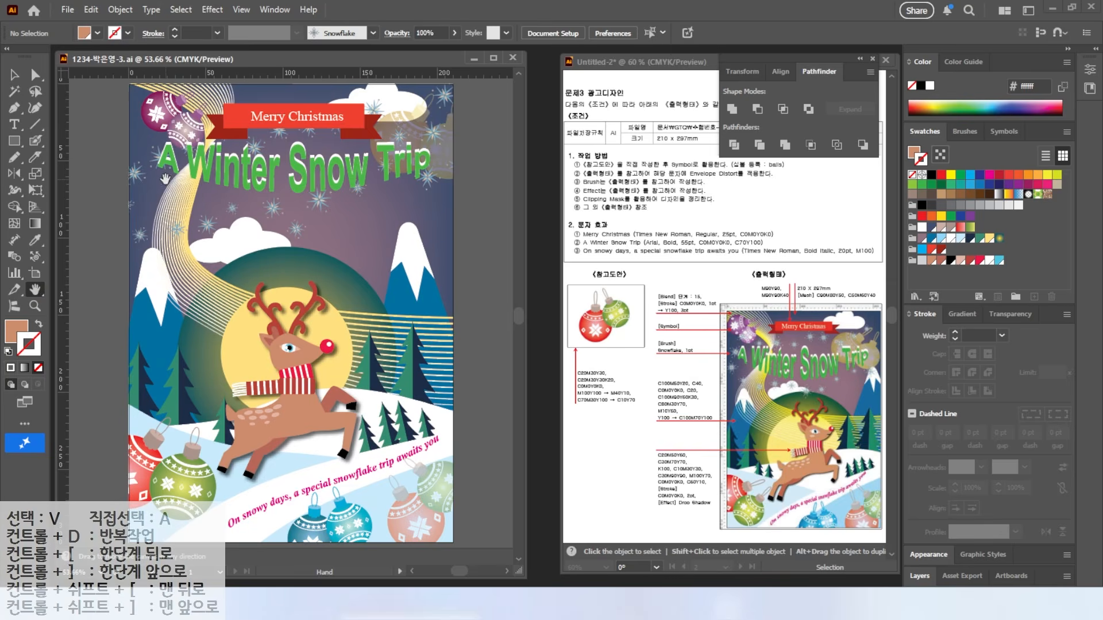
key(ctrl+shift+s)
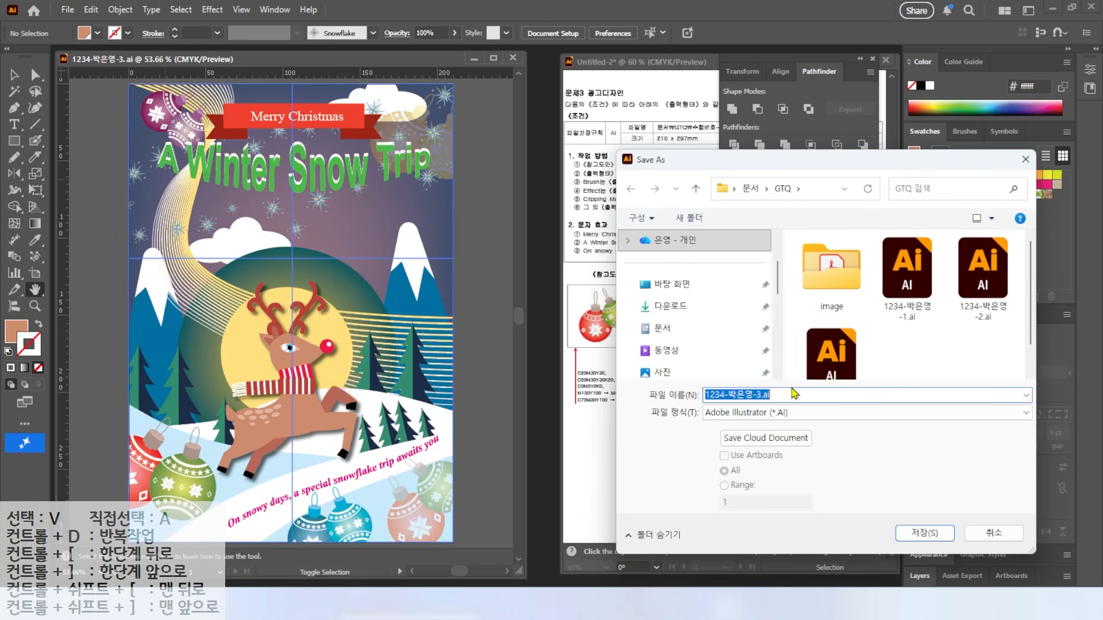
click(915, 537)
click(598, 352)
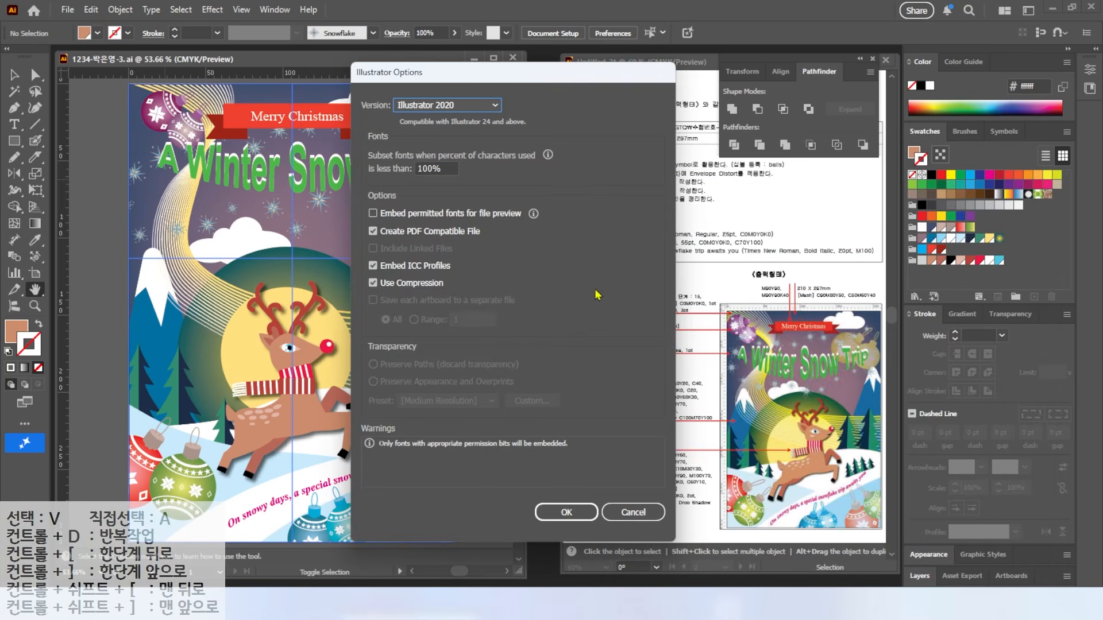
click(564, 510)
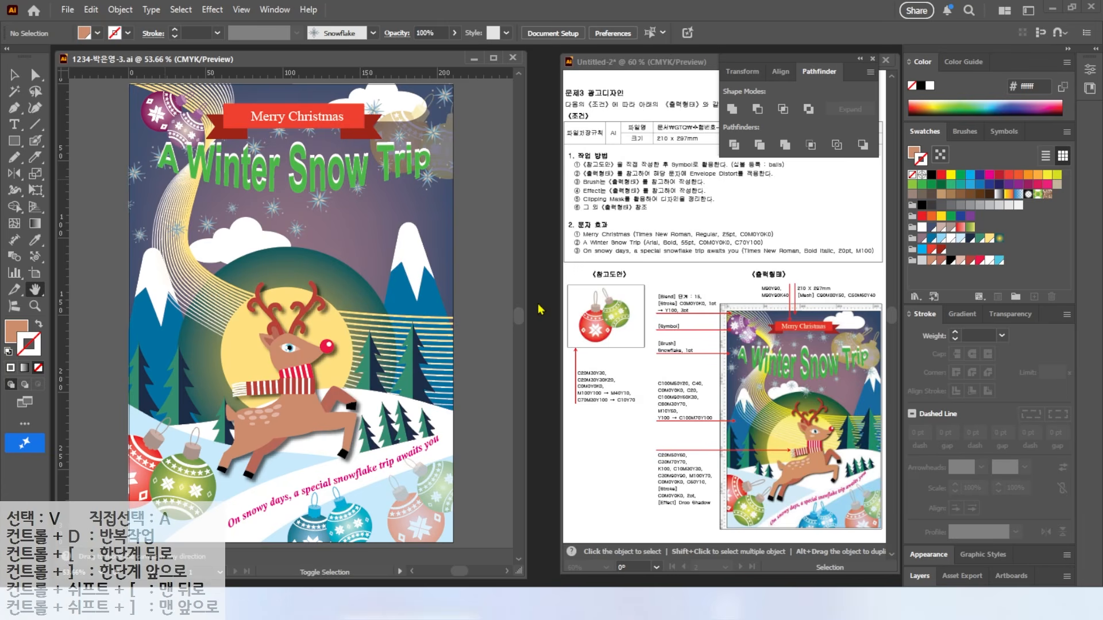